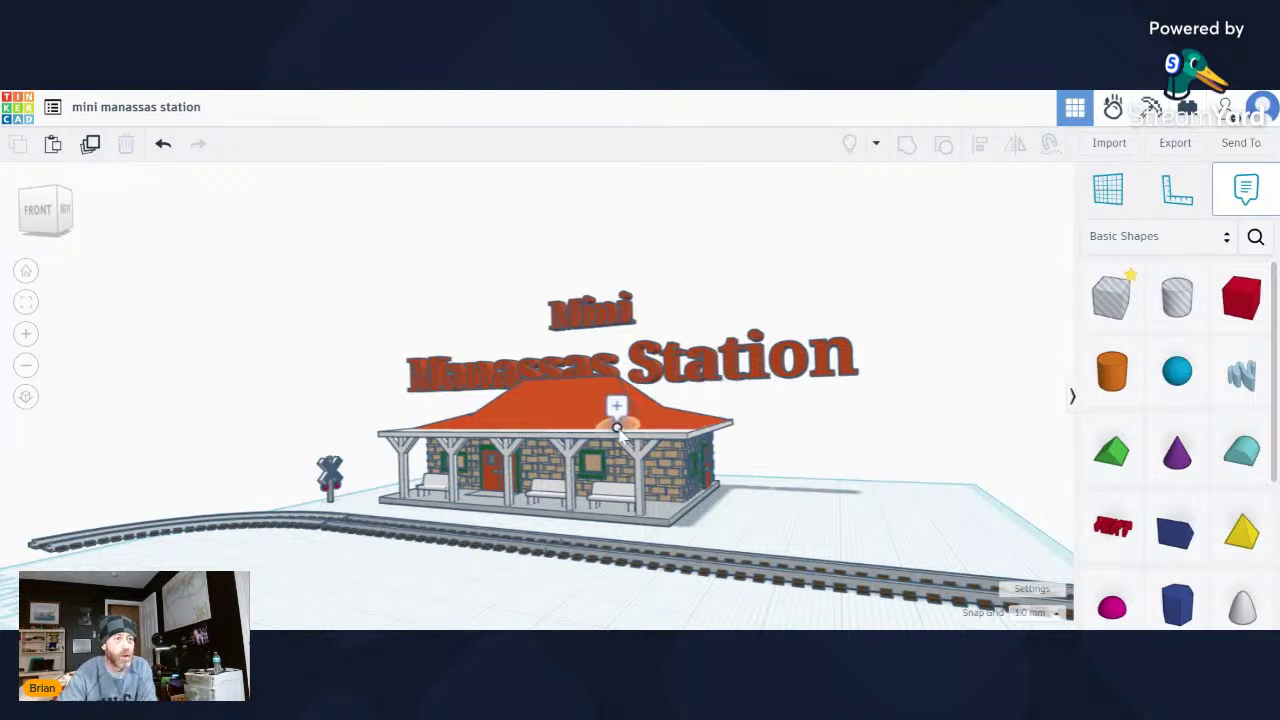
pyautogui.scroll(-5, 634, 410)
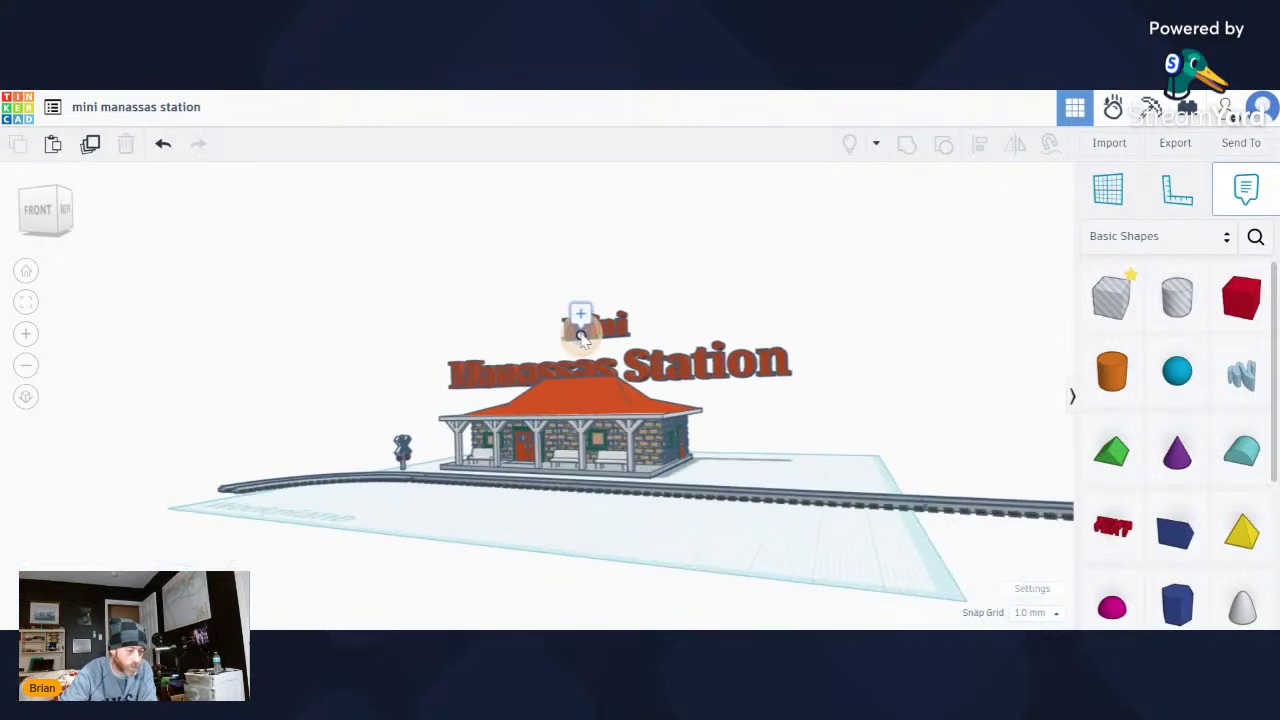
pyautogui.click(637, 597)
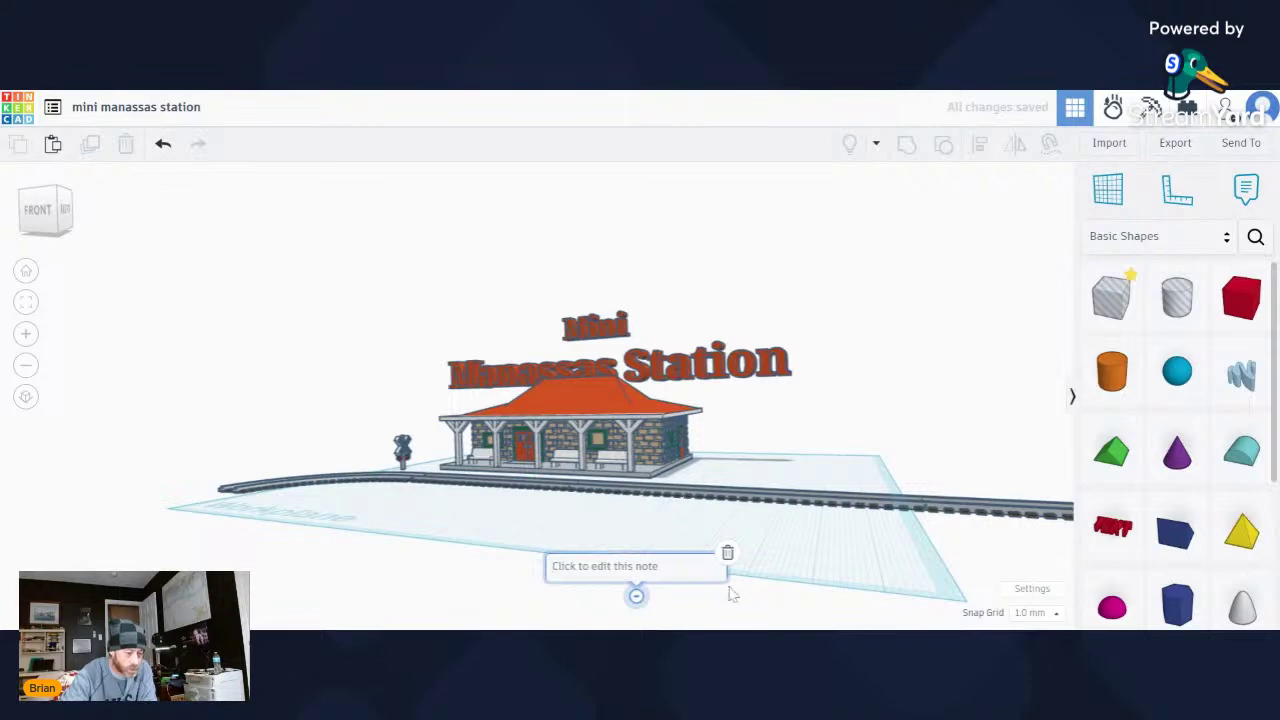
pyautogui.click(726, 552)
# Raise the "Mini" and "Manassas Station" title text together by 60 mm, to 98 mm above the workplane.
pyautogui.moveTo(436, 440); pyautogui.dragTo(478, 420, button='right')
pyautogui.scroll(-2, 588, 410)
pyautogui.moveTo(343, 343); pyautogui.dragTo(342, 325, button='right')
pyautogui.moveTo(342, 325); pyautogui.dragTo(640, 380)
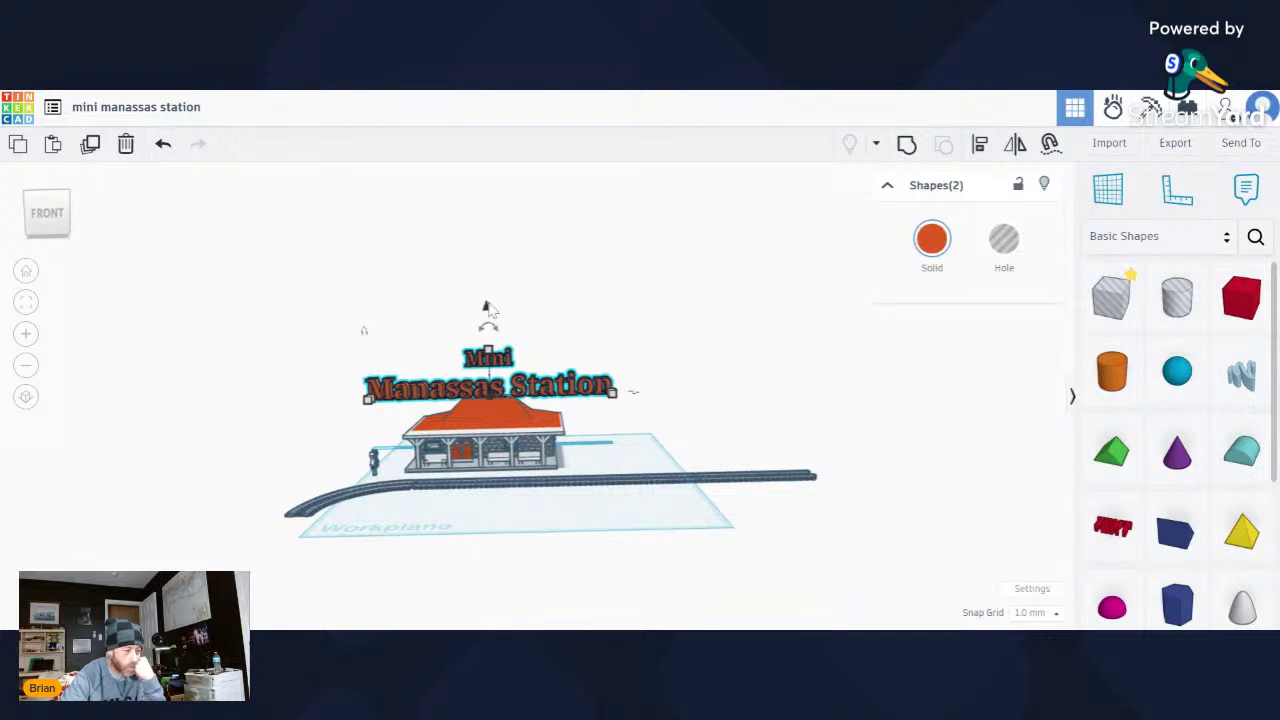
pyautogui.moveTo(485, 313); pyautogui.dragTo(484, 222)
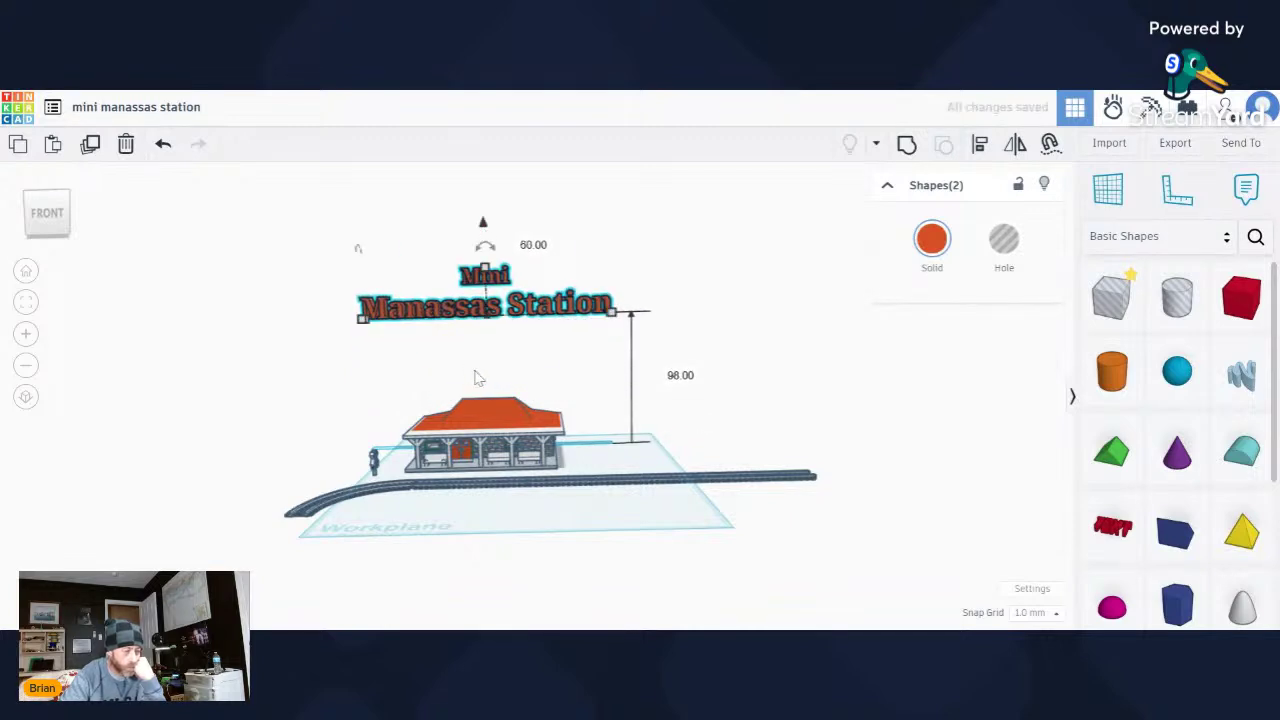
pyautogui.moveTo(517, 505); pyautogui.dragTo(440, 436, button='right')
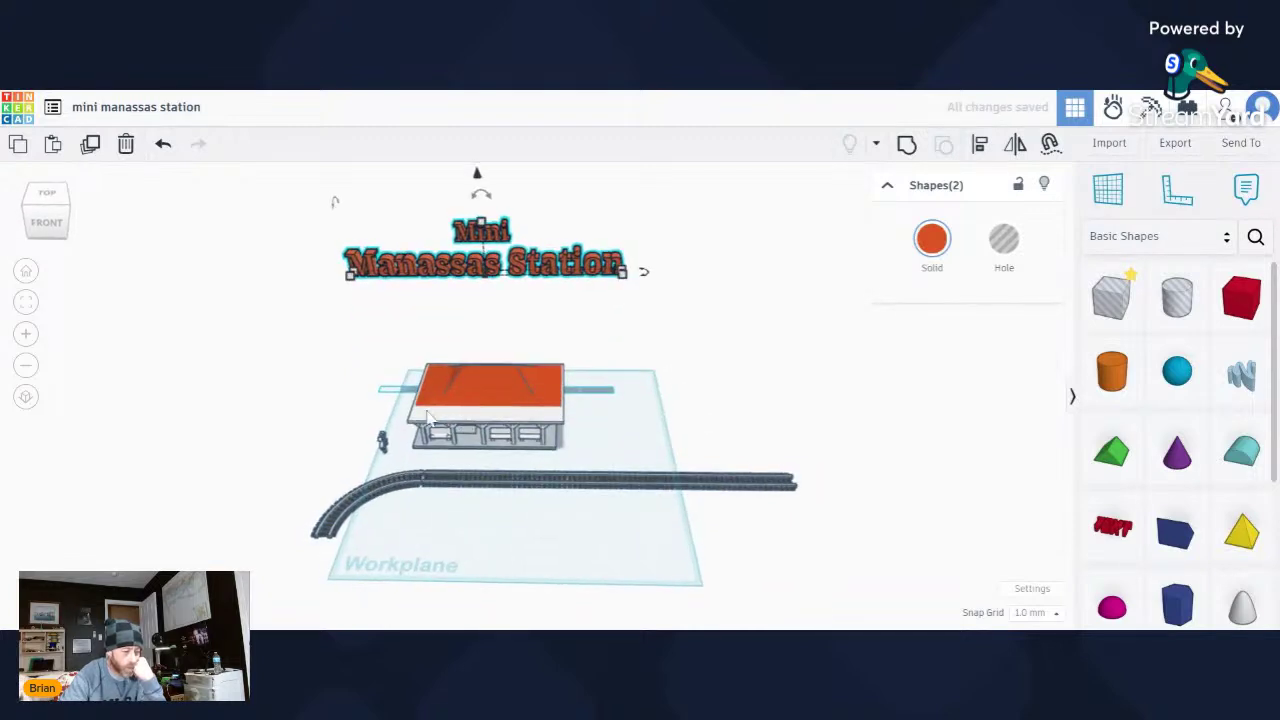
pyautogui.scroll(2, 361, 366)
pyautogui.click(357, 380)
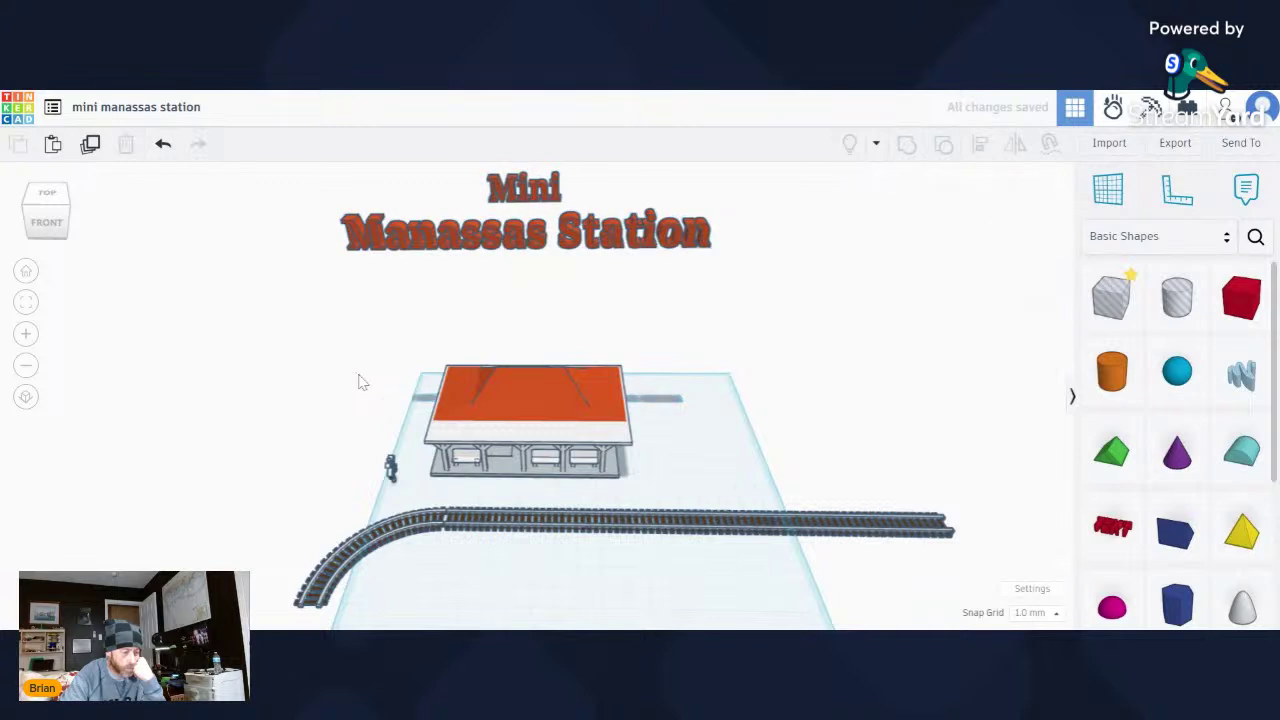
# Duplicate the station building together with the crossing signal and move the copy clear of the original, off the workplane.
pyautogui.scroll(-2, 357, 380)
pyautogui.scroll(3, 368, 390)
pyautogui.moveTo(388, 330); pyautogui.dragTo(633, 477)
pyautogui.moveTo(657, 400); pyautogui.dragTo(522, 387, button='right')
pyautogui.moveTo(489, 349); pyautogui.dragTo(500, 318)
pyautogui.hotkey('ctrl', 'z')
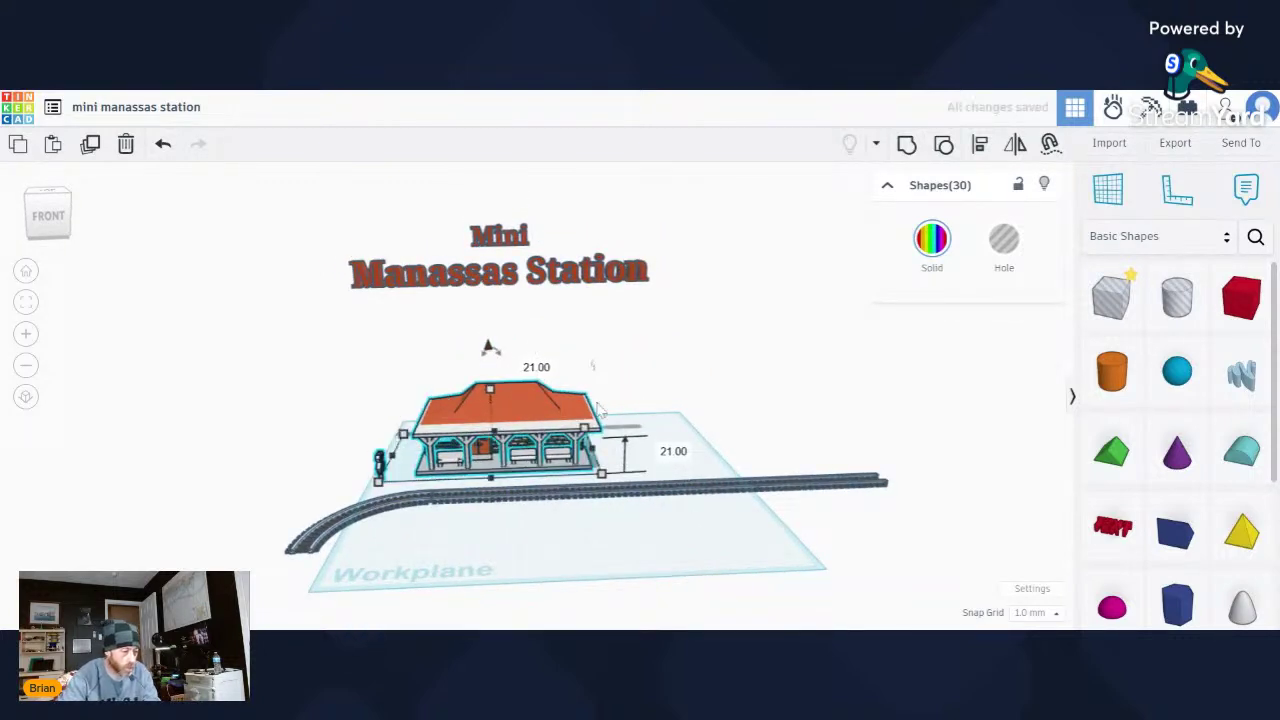
pyautogui.moveTo(600, 531); pyautogui.dragTo(557, 530, button='right')
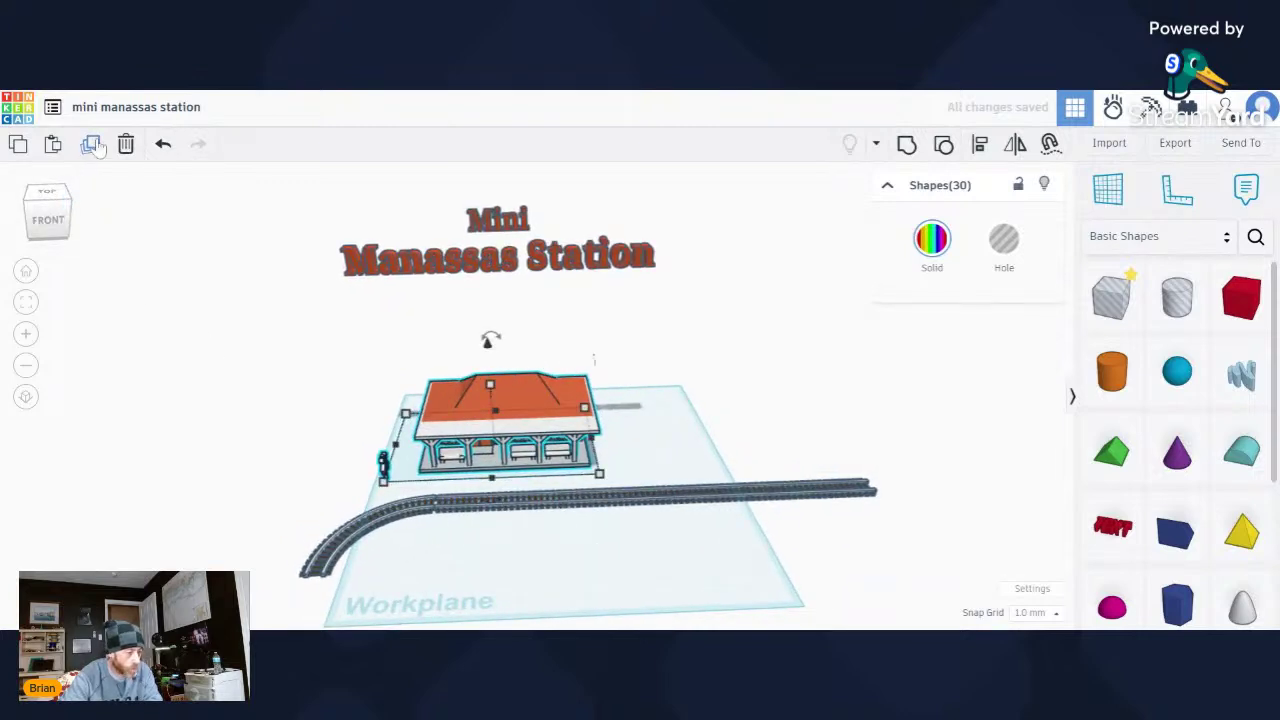
pyautogui.click(92, 146)
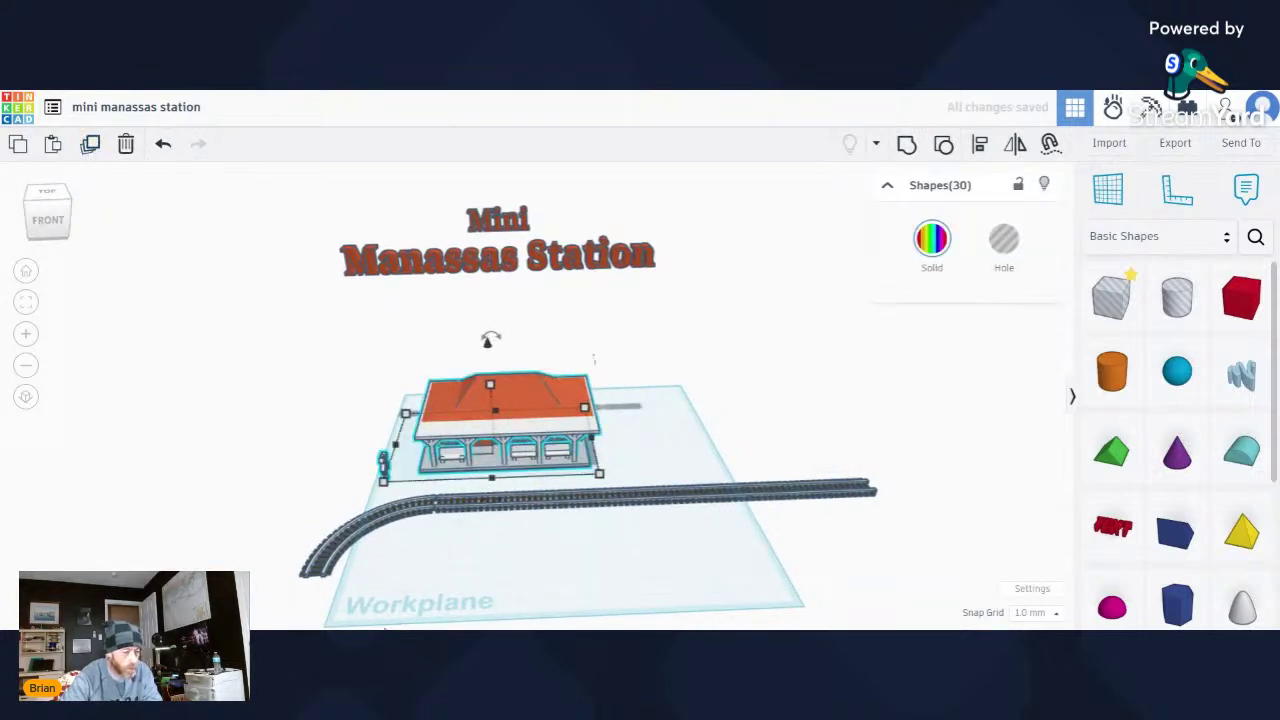
pyautogui.moveTo(528, 401); pyautogui.dragTo(990, 328)
pyautogui.click(228, 360)
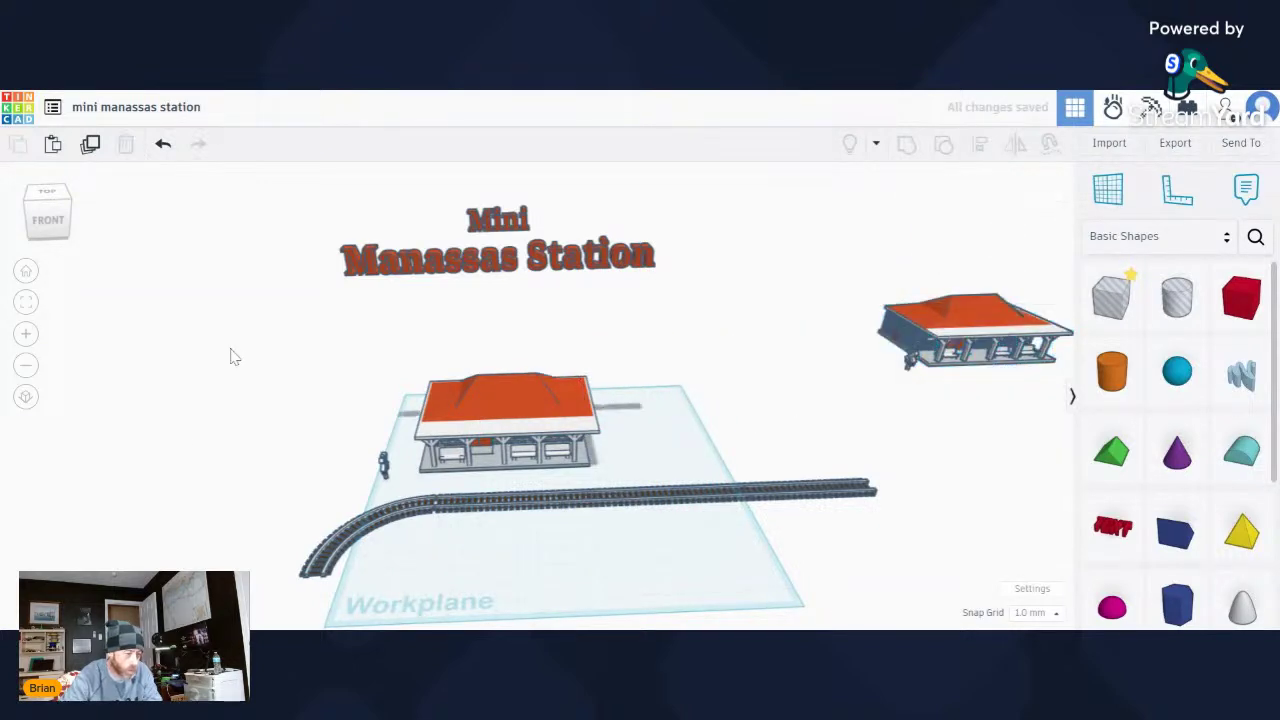
# Move the original station, title text, crossing signal and tracks together off the left side of the workplane.
pyautogui.scroll(-3, 234, 350)
pyautogui.moveTo(240, 211); pyautogui.dragTo(680, 505)
pyautogui.moveTo(444, 398); pyautogui.dragTo(111, 357)
pyautogui.click(709, 428)
# Move the duplicated station and its crossing signal onto the empty workplane.
pyautogui.scroll(2, 735, 387)
pyautogui.scroll(2, 735, 387)
pyautogui.moveTo(700, 258); pyautogui.dragTo(957, 400)
pyautogui.moveTo(862, 336); pyautogui.dragTo(305, 480)
pyautogui.click(295, 525)
# Examine the duplicated station's porch posts, front wall and the underside of its roof.
pyautogui.moveTo(295, 525); pyautogui.dragTo(294, 551, button='right')
pyautogui.scroll(3, 460, 545)
pyautogui.moveTo(218, 562); pyautogui.dragTo(154, 531, button='right')
pyautogui.scroll(3, 290, 493)
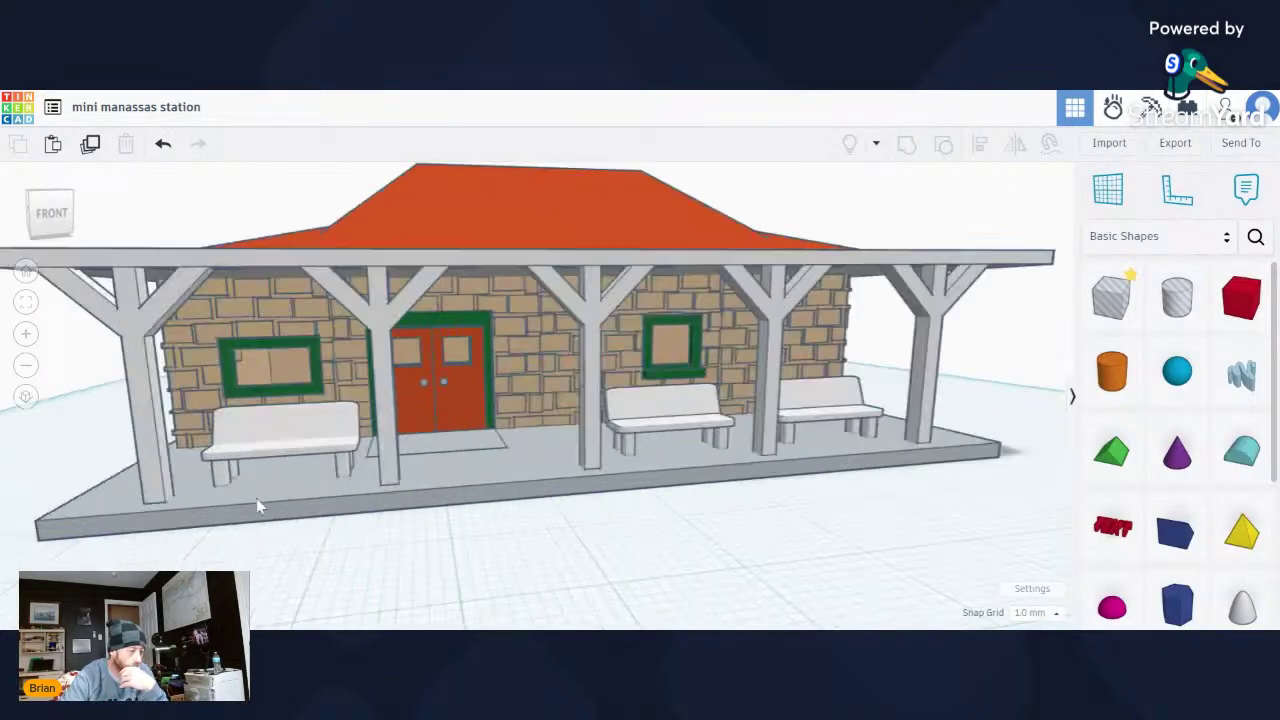
pyautogui.scroll(3, 180, 508)
pyautogui.moveTo(104, 492); pyautogui.dragTo(154, 374, button='right')
pyautogui.scroll(-5, 190, 566)
pyautogui.scroll(5, 165, 340)
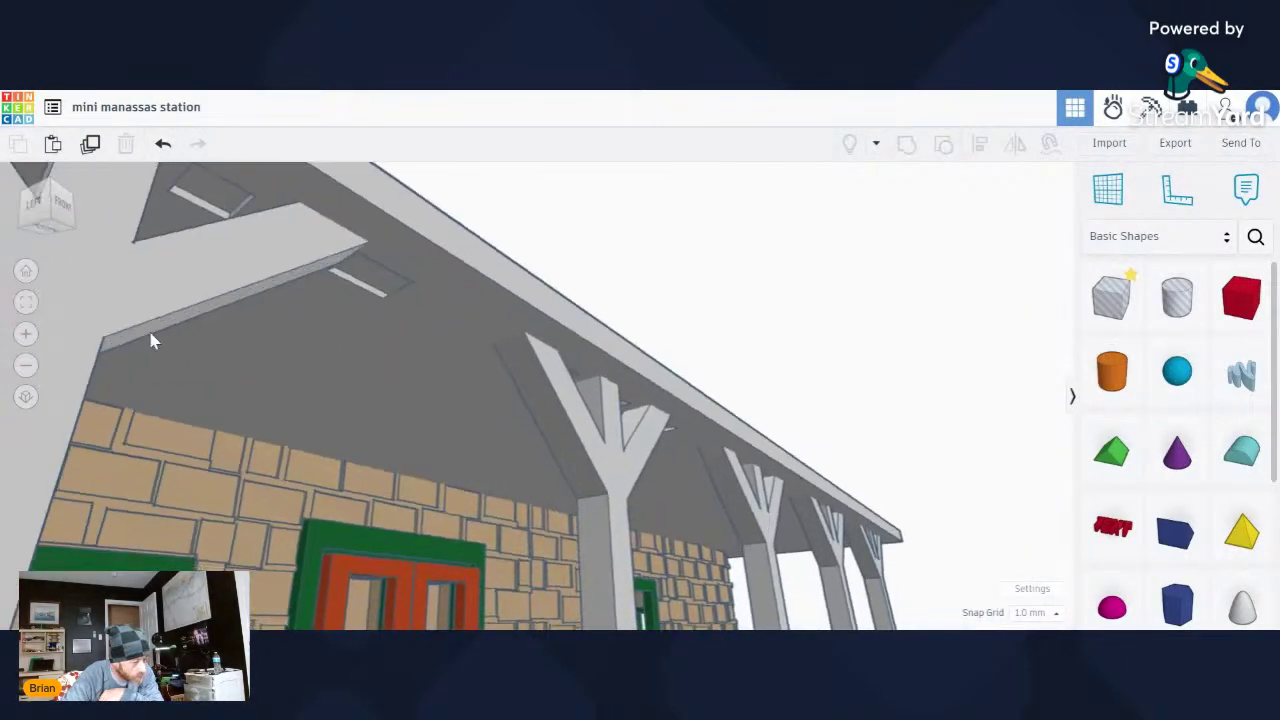
pyautogui.moveTo(126, 346); pyautogui.dragTo(3, 388, button='right')
pyautogui.scroll(-5, 3, 388)
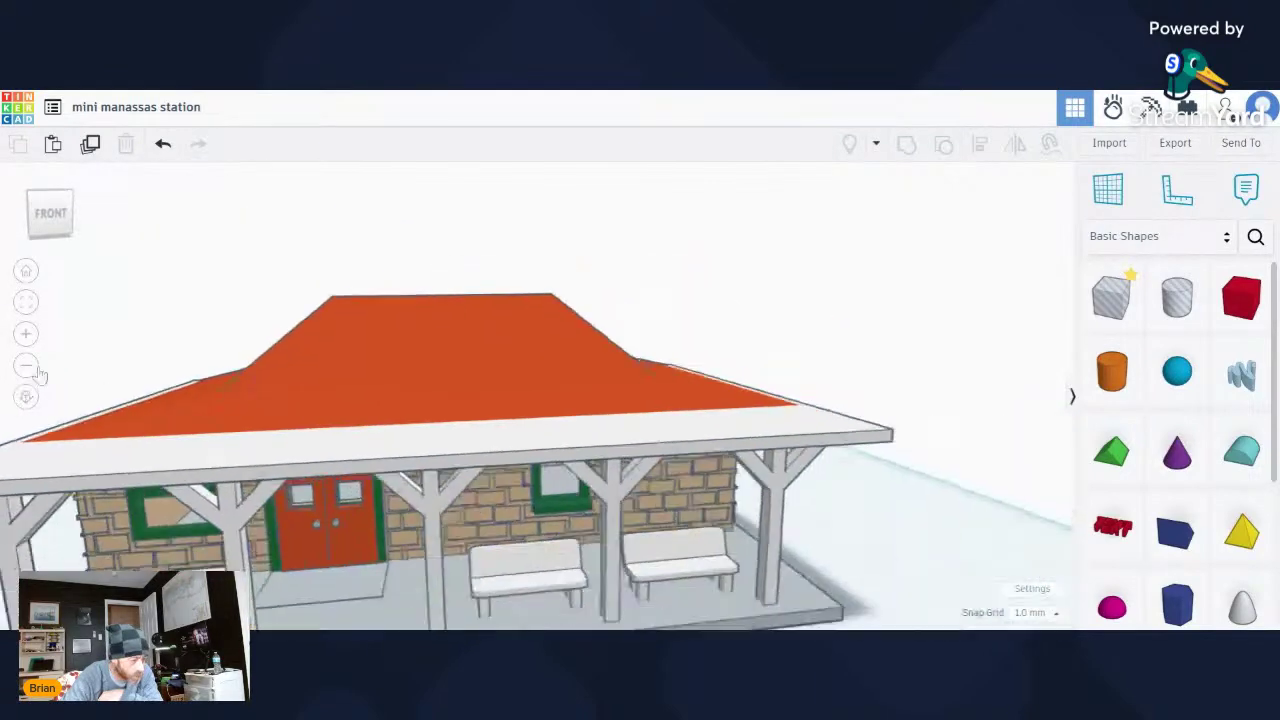
pyautogui.moveTo(63, 346); pyautogui.dragTo(168, 325, button='right')
pyautogui.scroll(-3, 120, 420)
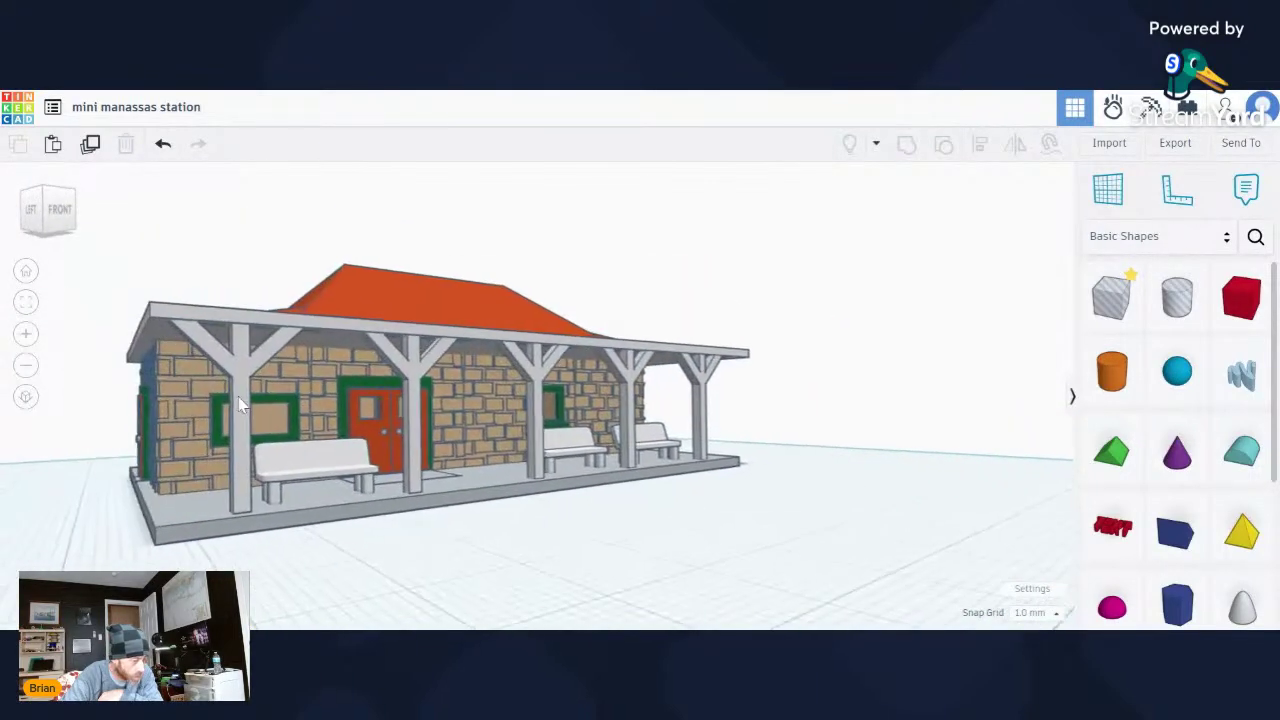
# Nudge the duplicated station's roof three grid steps to the left relative to the porch posts.
pyautogui.scroll(3, 52, 433)
pyautogui.moveTo(490, 420); pyautogui.dragTo(165, 345, button='right')
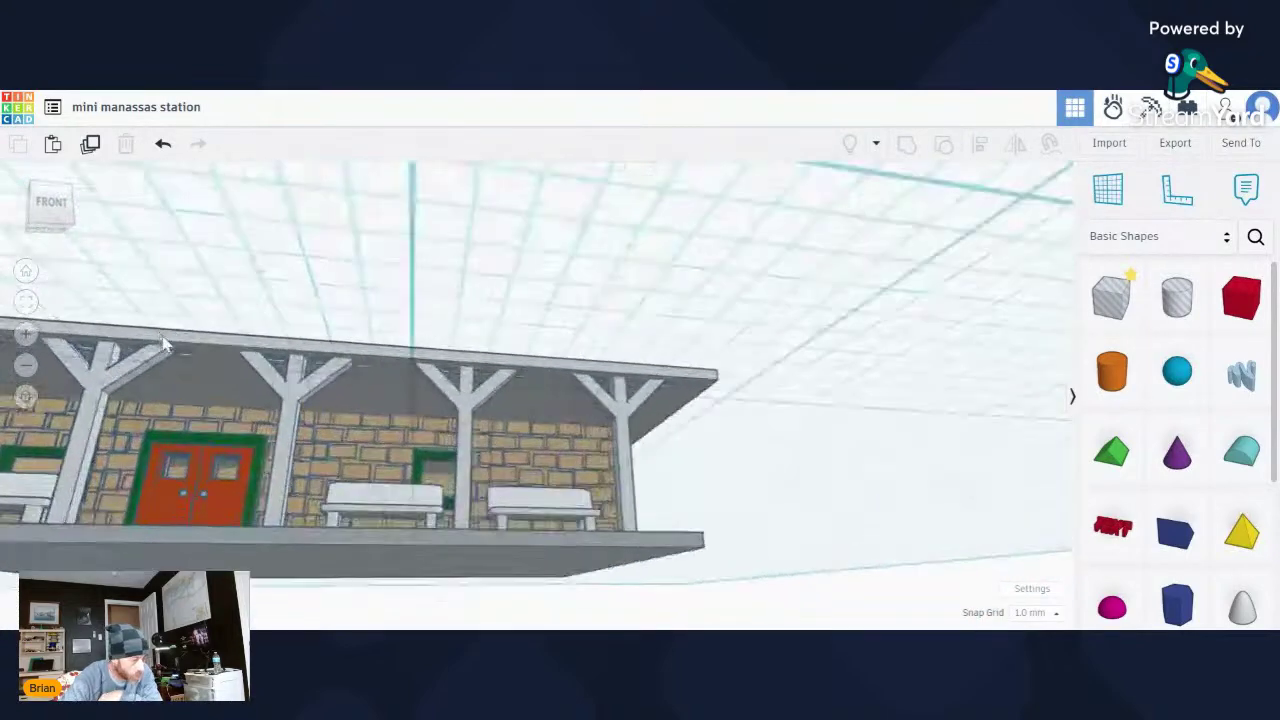
pyautogui.click(204, 375)
pyautogui.press('Left')
pyautogui.press('Left')
pyautogui.press('Left')
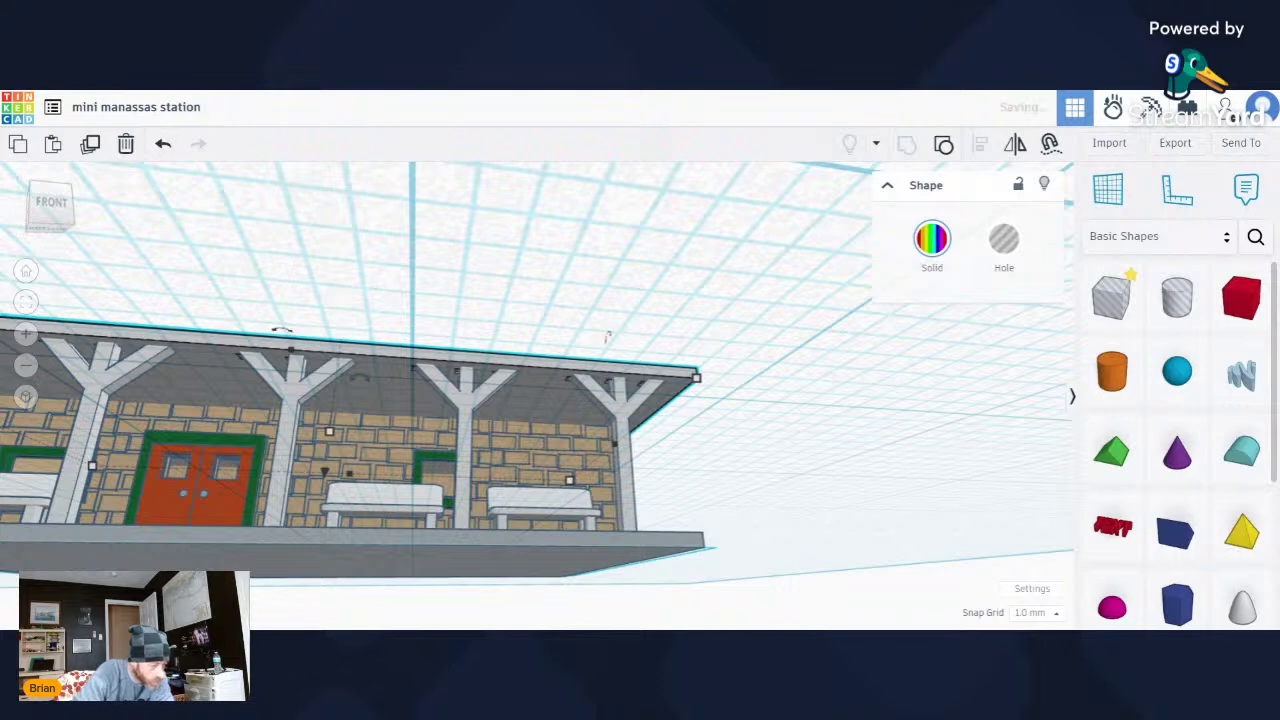
pyautogui.scroll(-5, 514, 329)
pyautogui.moveTo(514, 329); pyautogui.dragTo(383, 417, button='right')
pyautogui.click(214, 457)
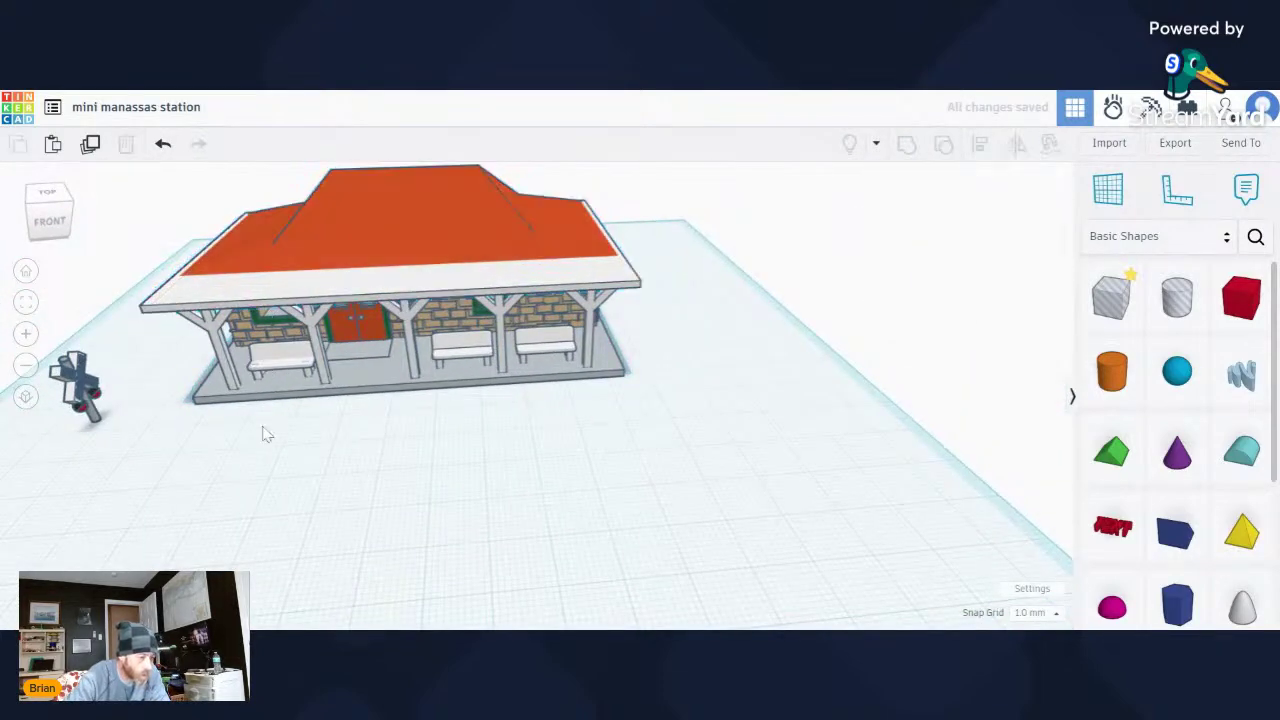
pyautogui.scroll(-5, 330, 360)
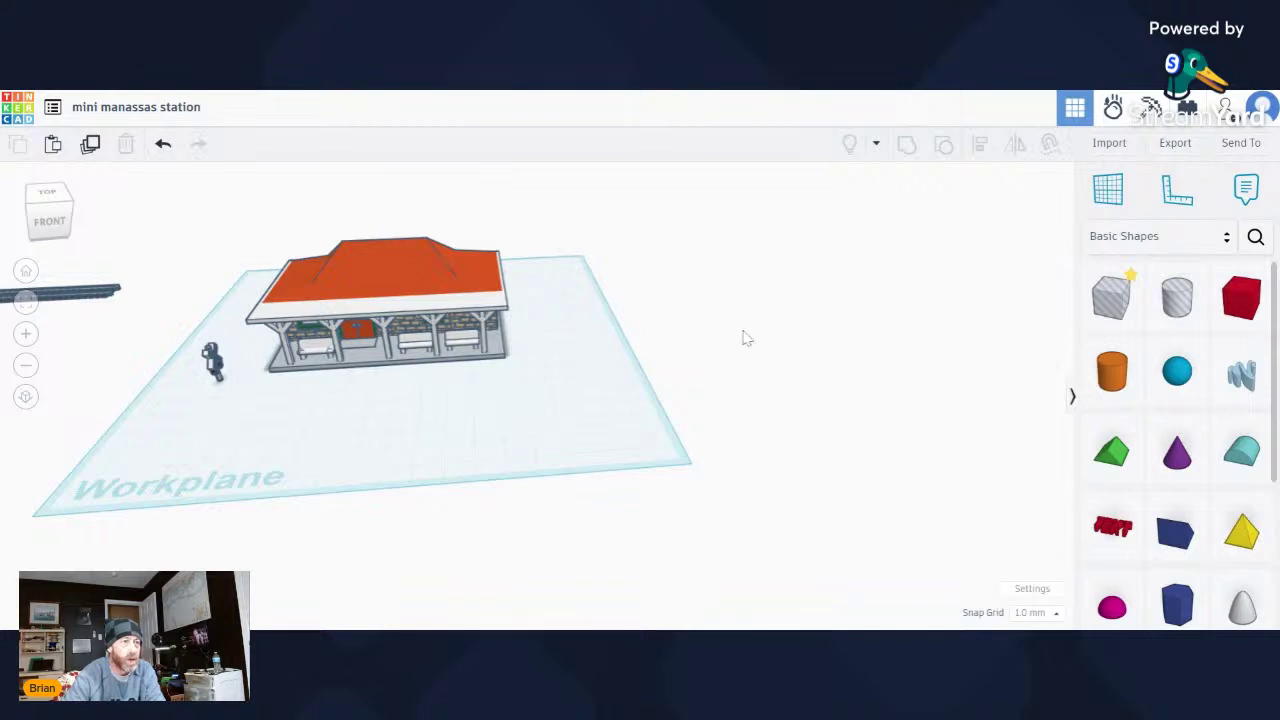
pyautogui.moveTo(674, 317); pyautogui.dragTo(617, 396, button='middle')
pyautogui.moveTo(617, 396); pyautogui.dragTo(646, 371, button='right')
pyautogui.scroll(2, 224, 345)
pyautogui.scroll(1, 222, 350)
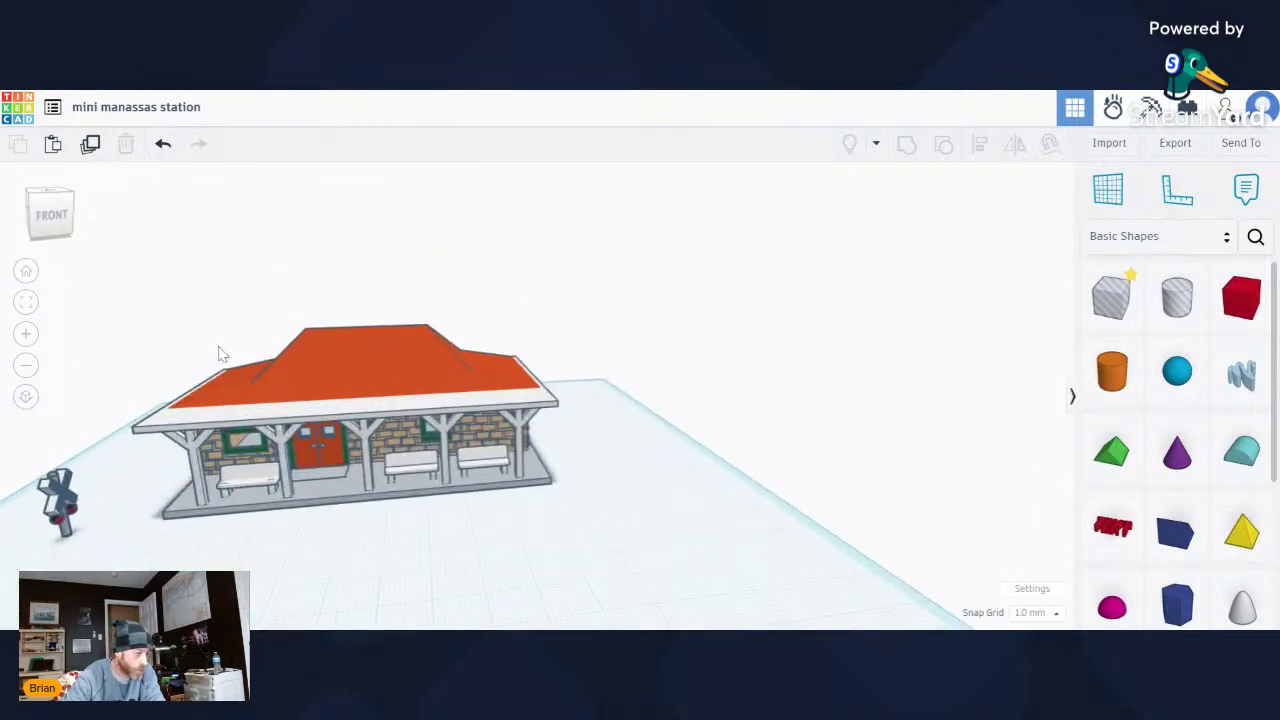
pyautogui.scroll(-3, 232, 331)
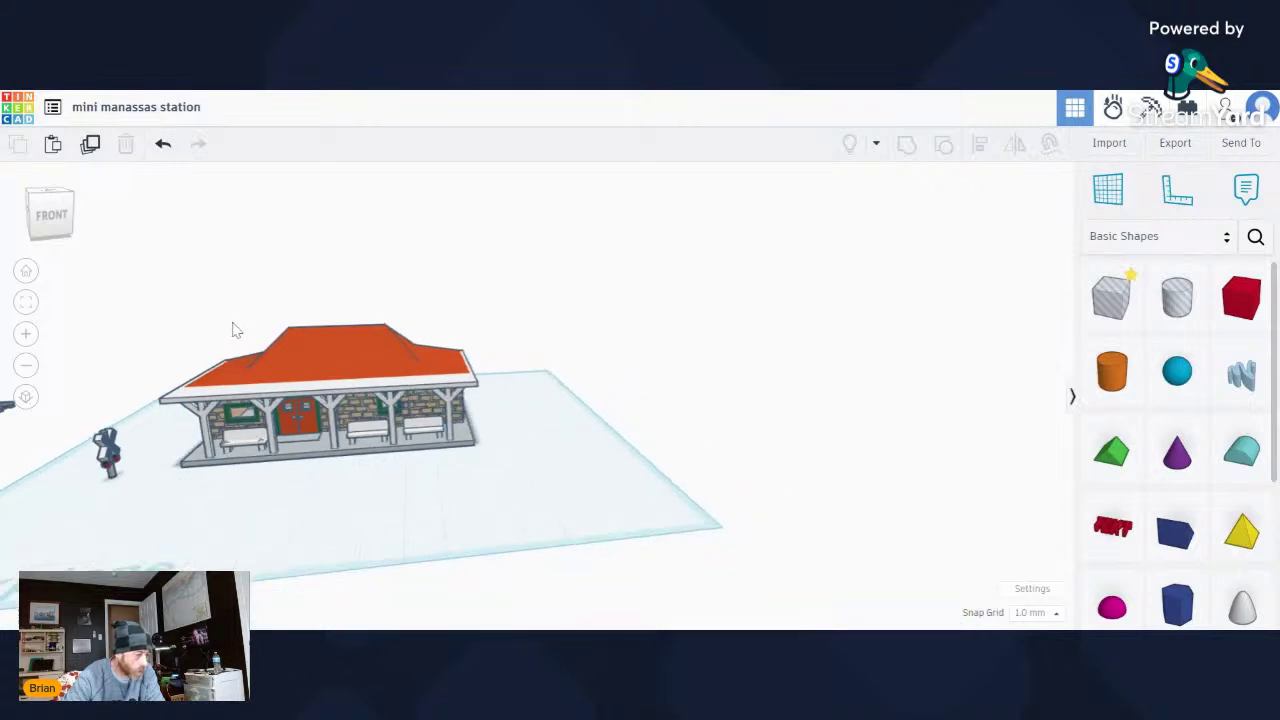
pyautogui.scroll(1, 262, 260)
pyautogui.moveTo(271, 251); pyautogui.dragTo(454, 280, button='right')
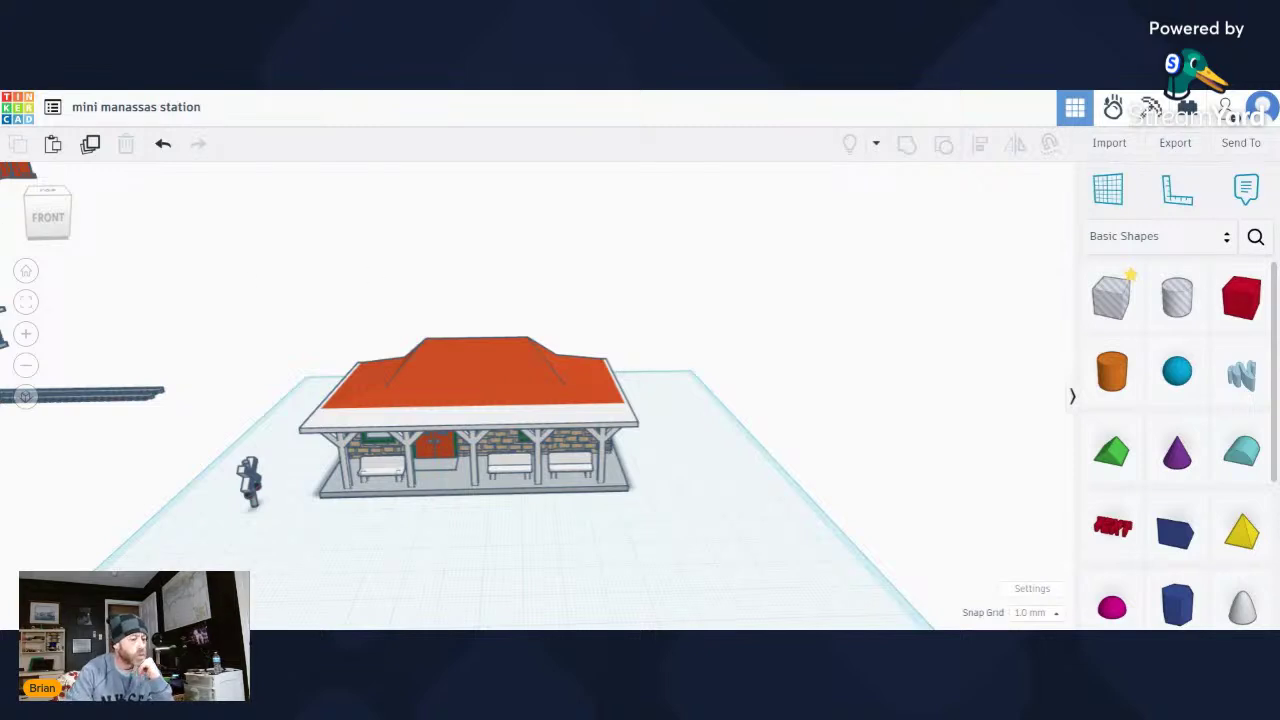
# Lift the roof off the duplicated station by 36.86 mm, to 59 mm above the workplane.
pyautogui.scroll(-2, 468, 407)
pyautogui.moveTo(468, 407)
pyautogui.mouseDown(button='right')
pyautogui.moveTo(500, 329)
pyautogui.moveTo(560, 343)
pyautogui.moveTo(630, 386)
pyautogui.moveTo(449, 371)
pyautogui.moveTo(226, 391)
pyautogui.moveTo(536, 405)
pyautogui.moveTo(565, 440)
pyautogui.moveTo(593, 388)
pyautogui.moveTo(500, 386)
pyautogui.moveTo(486, 400)
pyautogui.mouseUp(button='right')
pyautogui.click(490, 397)
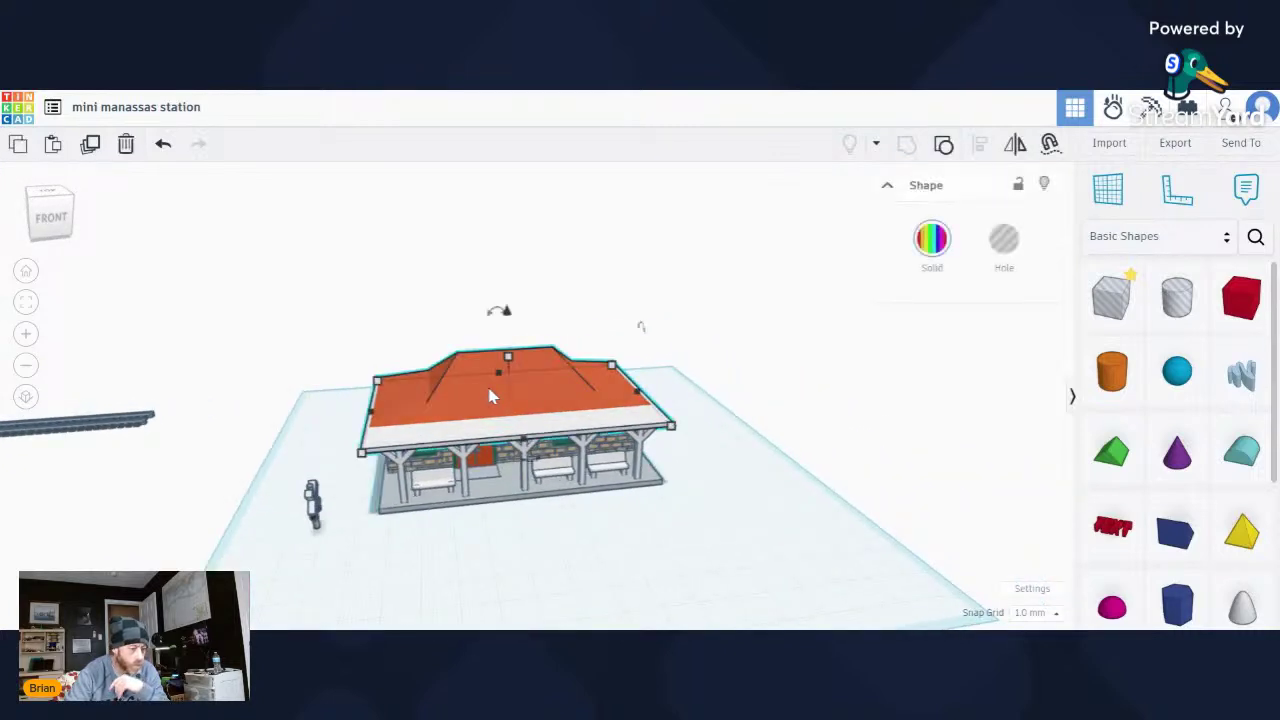
pyautogui.moveTo(504, 313); pyautogui.dragTo(522, 211)
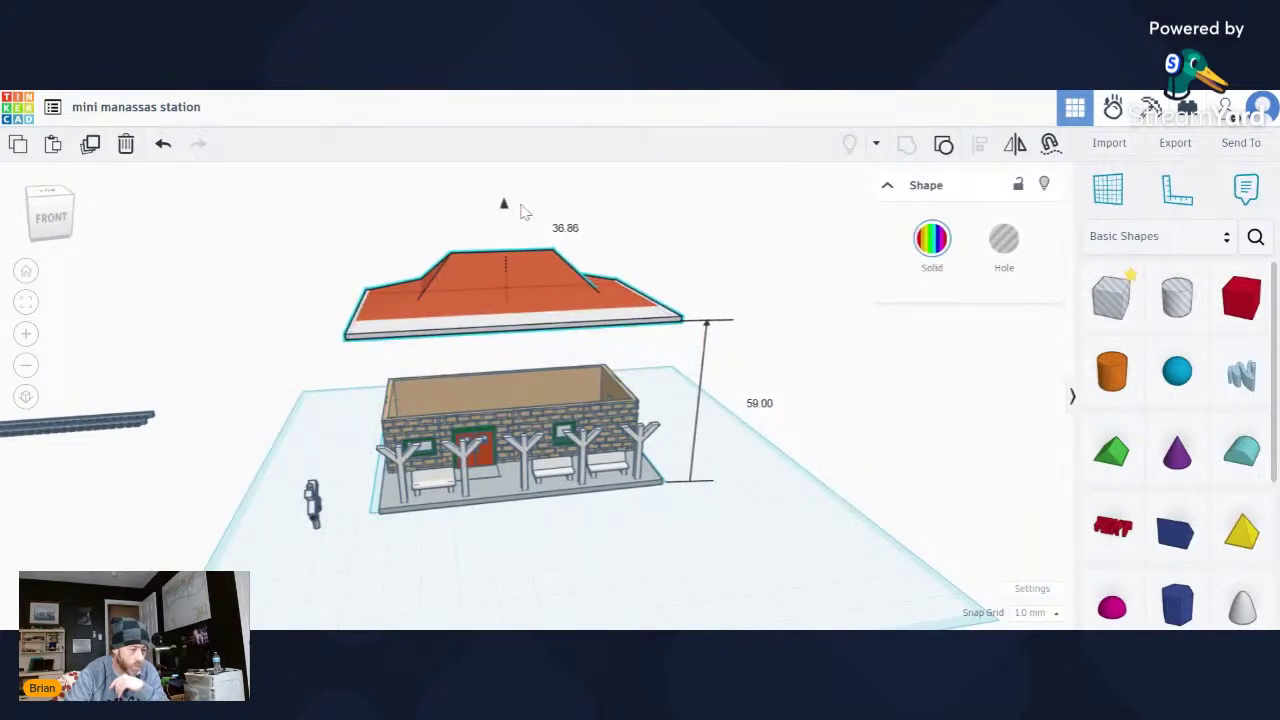
pyautogui.scroll(-2, 534, 278)
pyautogui.moveTo(575, 260); pyautogui.dragTo(565, 328, button='middle')
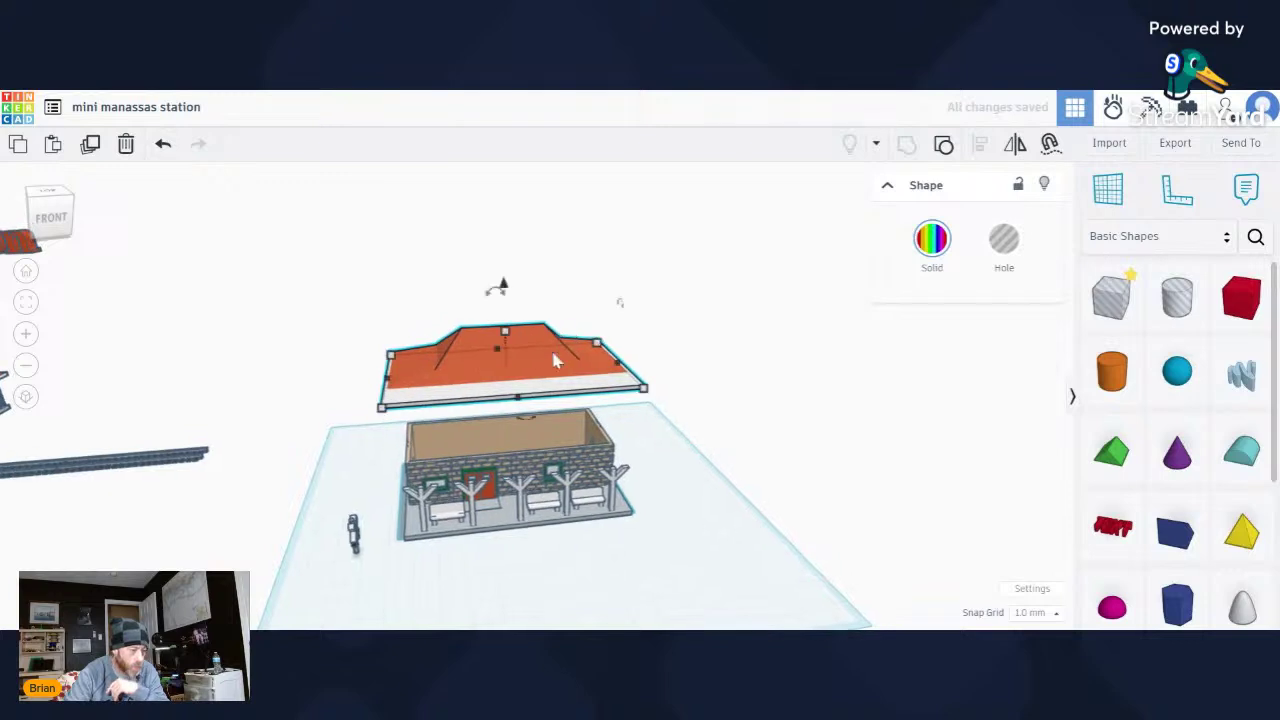
pyautogui.moveTo(481, 476); pyautogui.dragTo(424, 485, button='right')
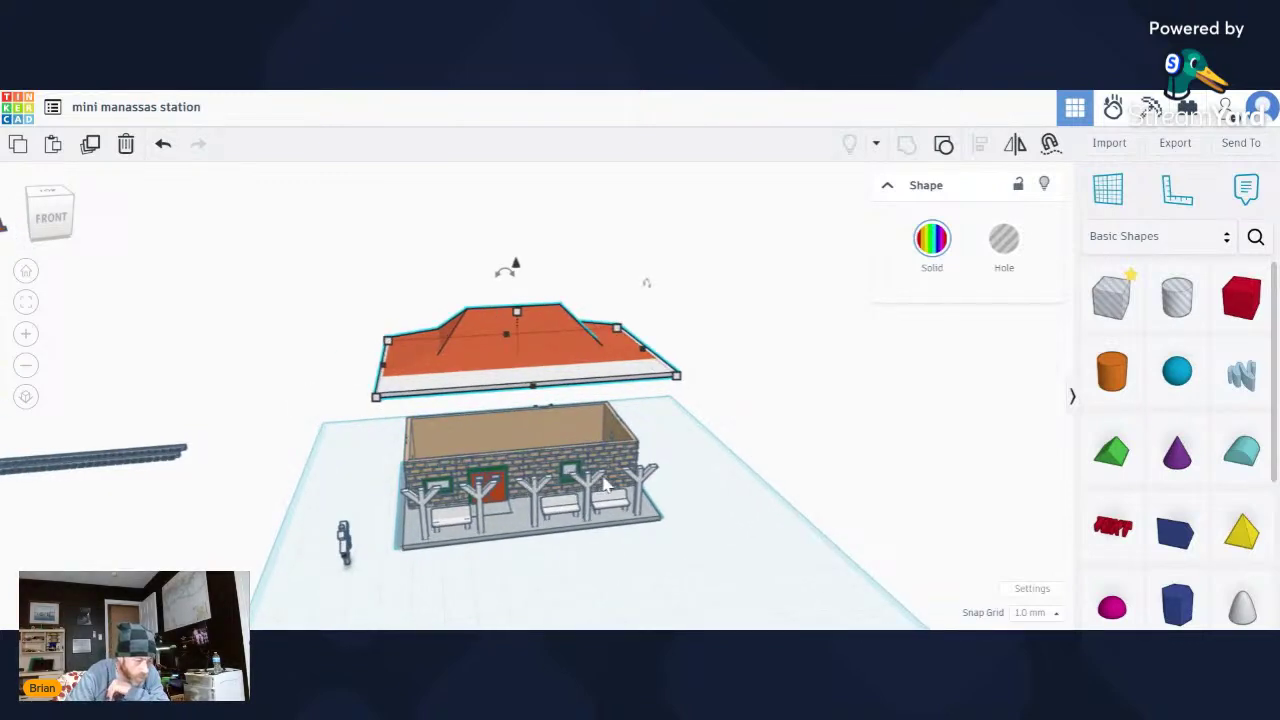
pyautogui.scroll(4, 601, 485)
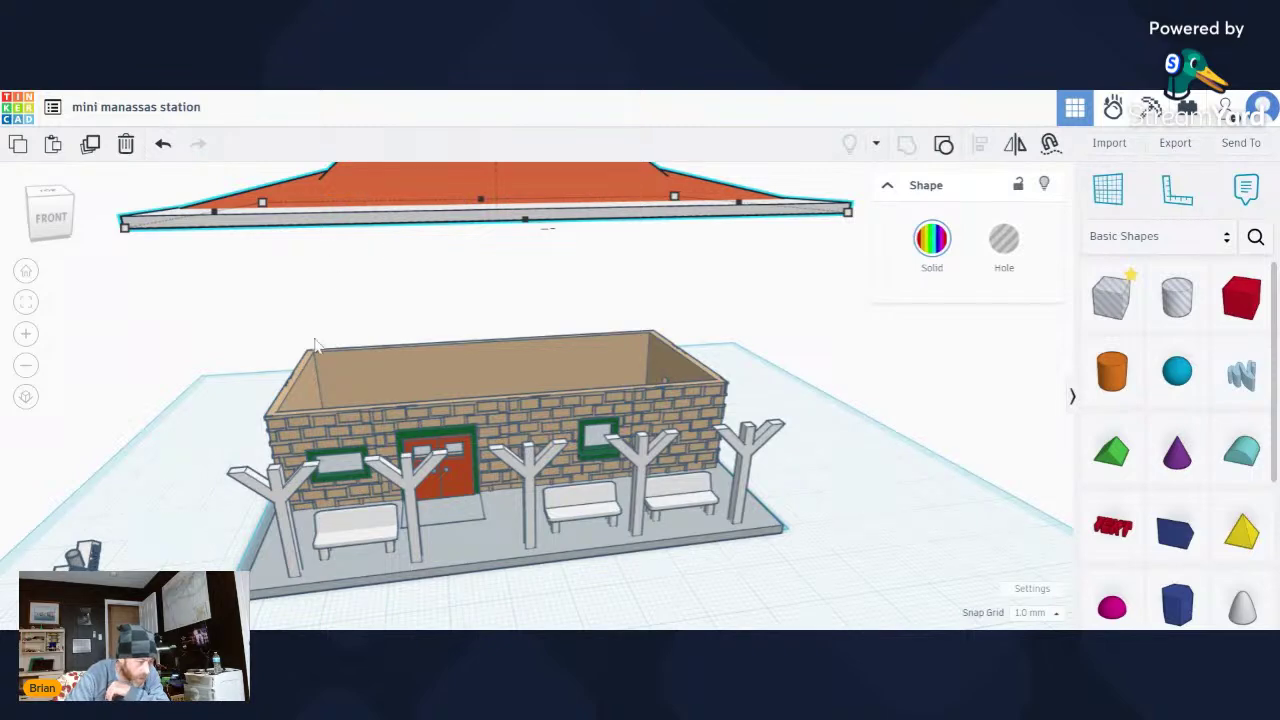
pyautogui.moveTo(483, 344); pyautogui.dragTo(441, 348, button='right')
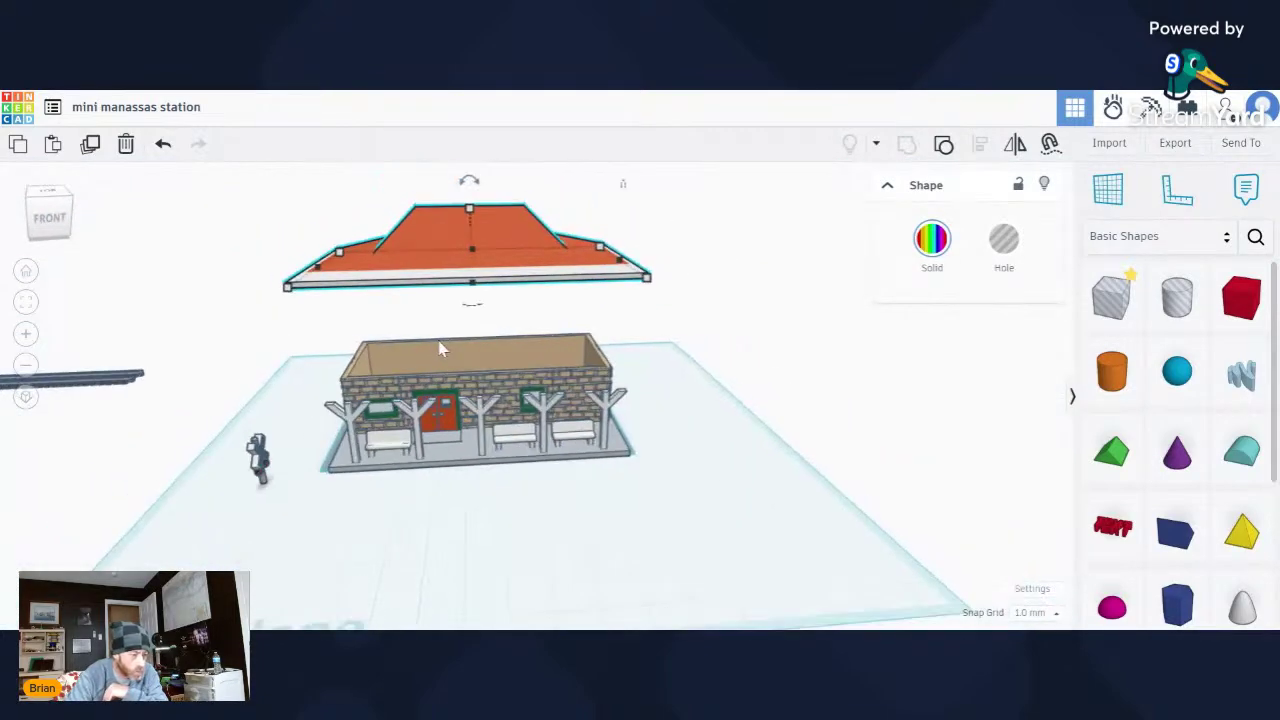
pyautogui.moveTo(466, 249); pyautogui.dragTo(489, 272, button='right')
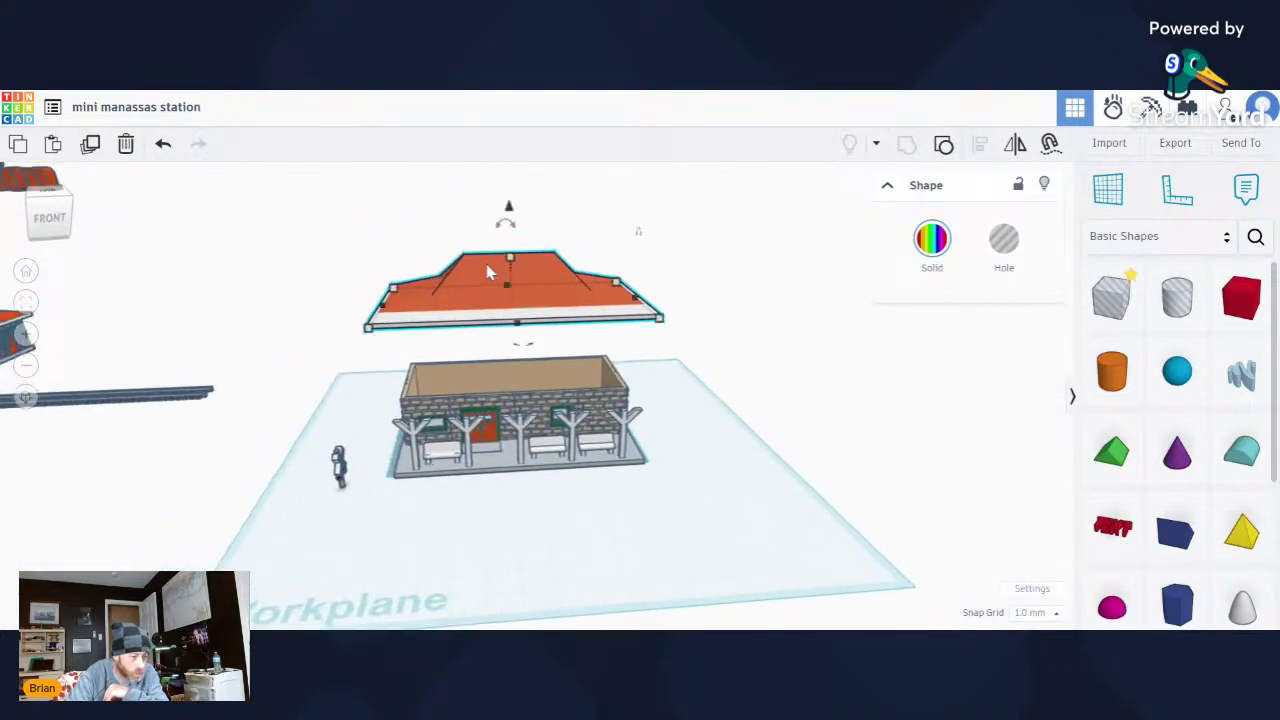
# Lower the roof back over the walls and porch posts to 23 mm above the workplane.
pyautogui.moveTo(510, 210); pyautogui.dragTo(517, 286)
pyautogui.scroll(1, 428, 462)
pyautogui.scroll(2, 428, 462)
pyautogui.moveTo(428, 462); pyautogui.dragTo(500, 400, button='right')
pyautogui.scroll(3, 480, 395)
pyautogui.scroll(1, 458, 393)
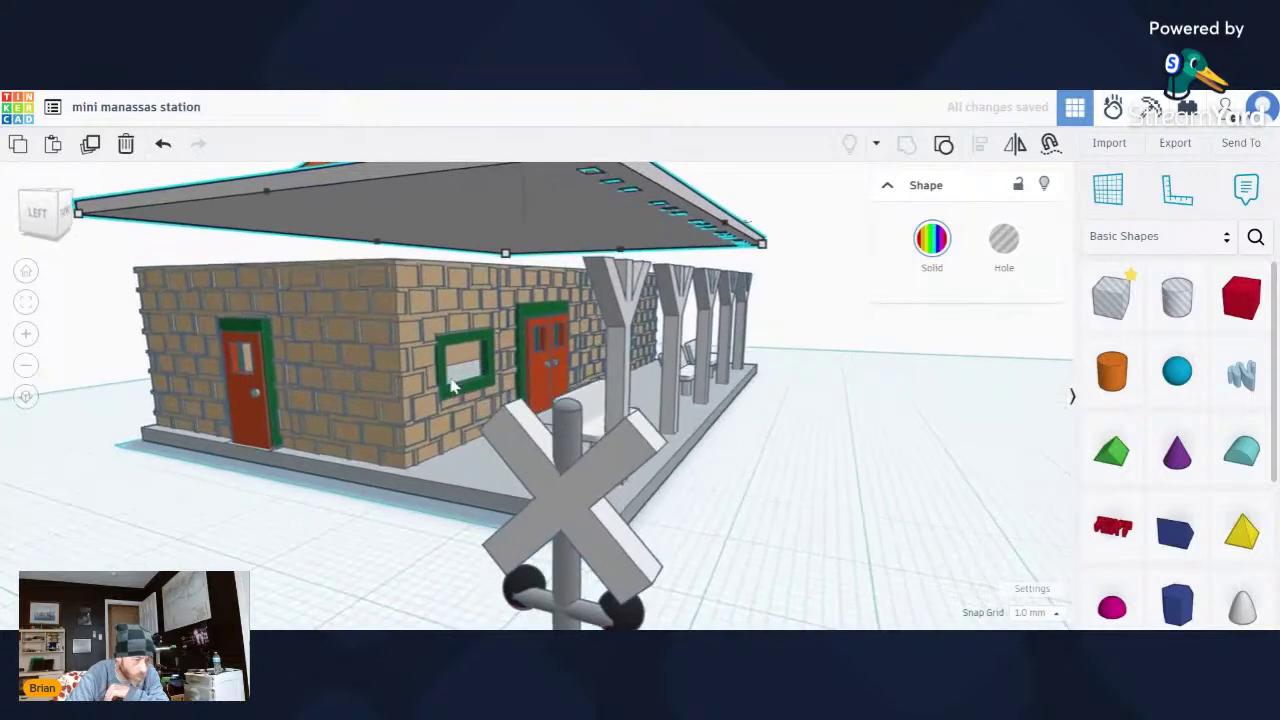
pyautogui.scroll(-5, 458, 393)
pyautogui.moveTo(483, 193); pyautogui.dragTo(480, 206)
pyautogui.scroll(1, 808, 482)
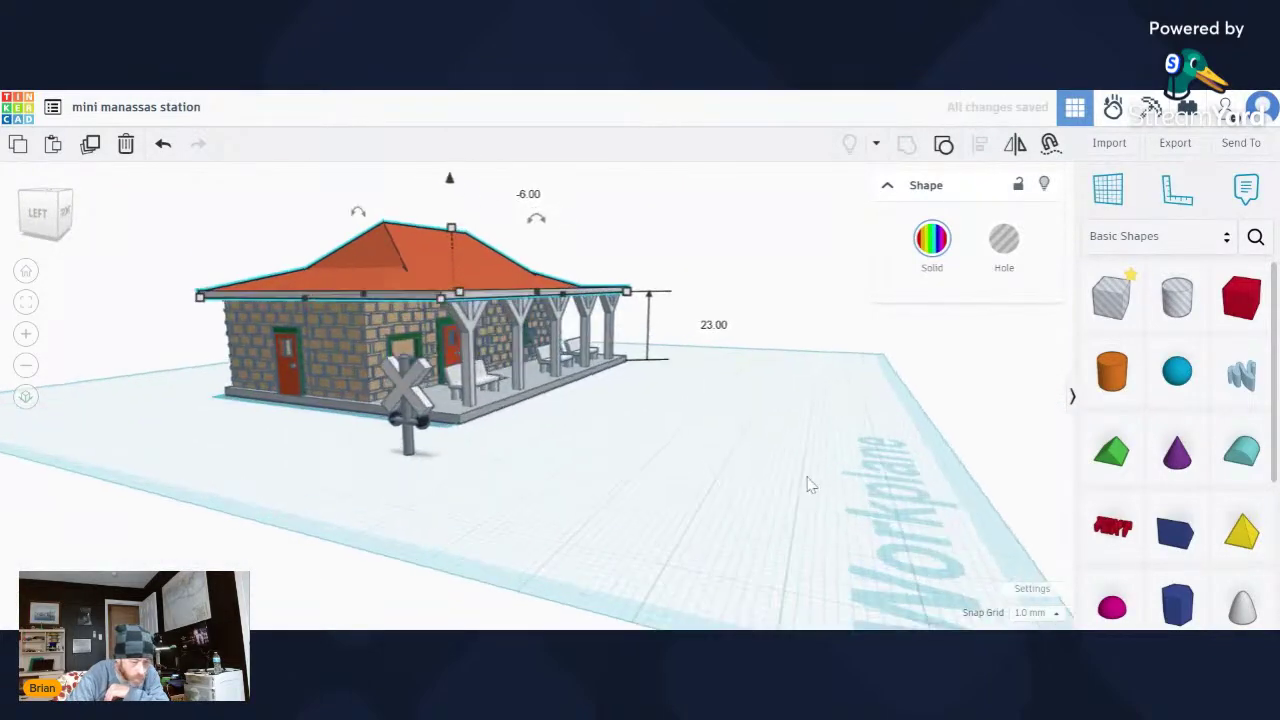
# Set the snap grid to 0.25 mm and lower the roof slightly to fit the tops of the walls and posts.
pyautogui.click(1035, 612)
pyautogui.click(1035, 483)
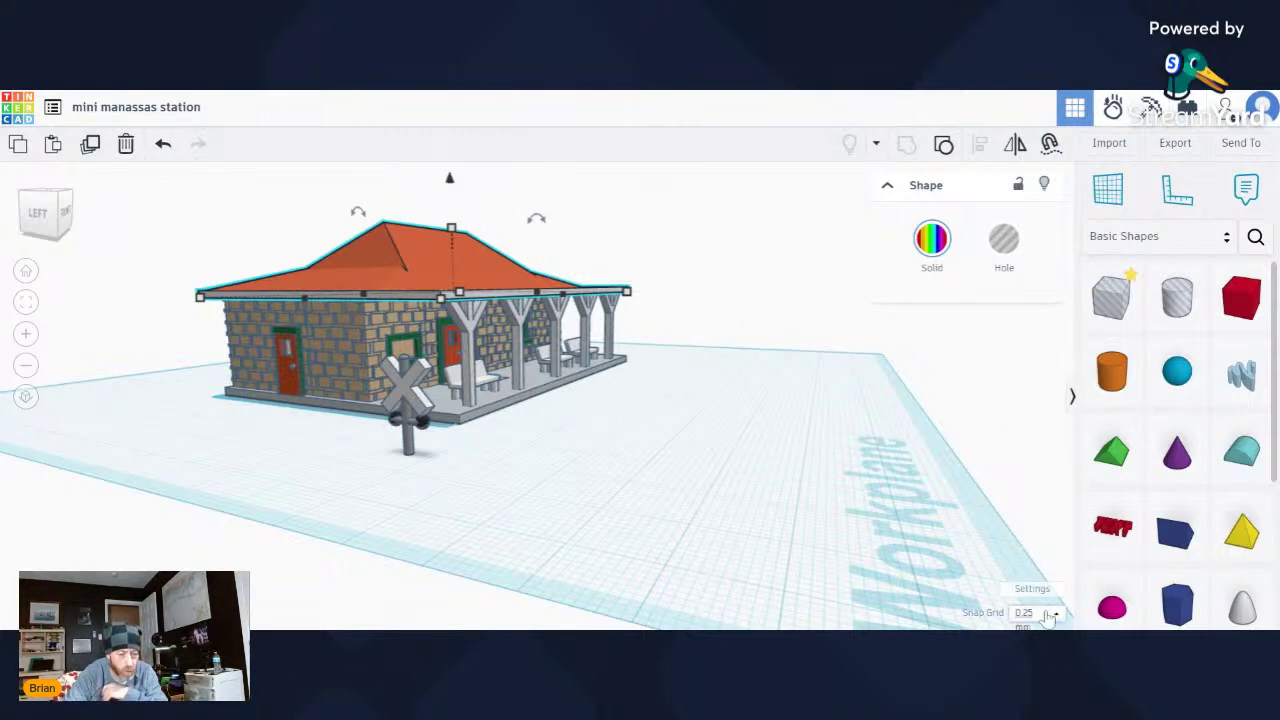
pyautogui.scroll(3, 352, 256)
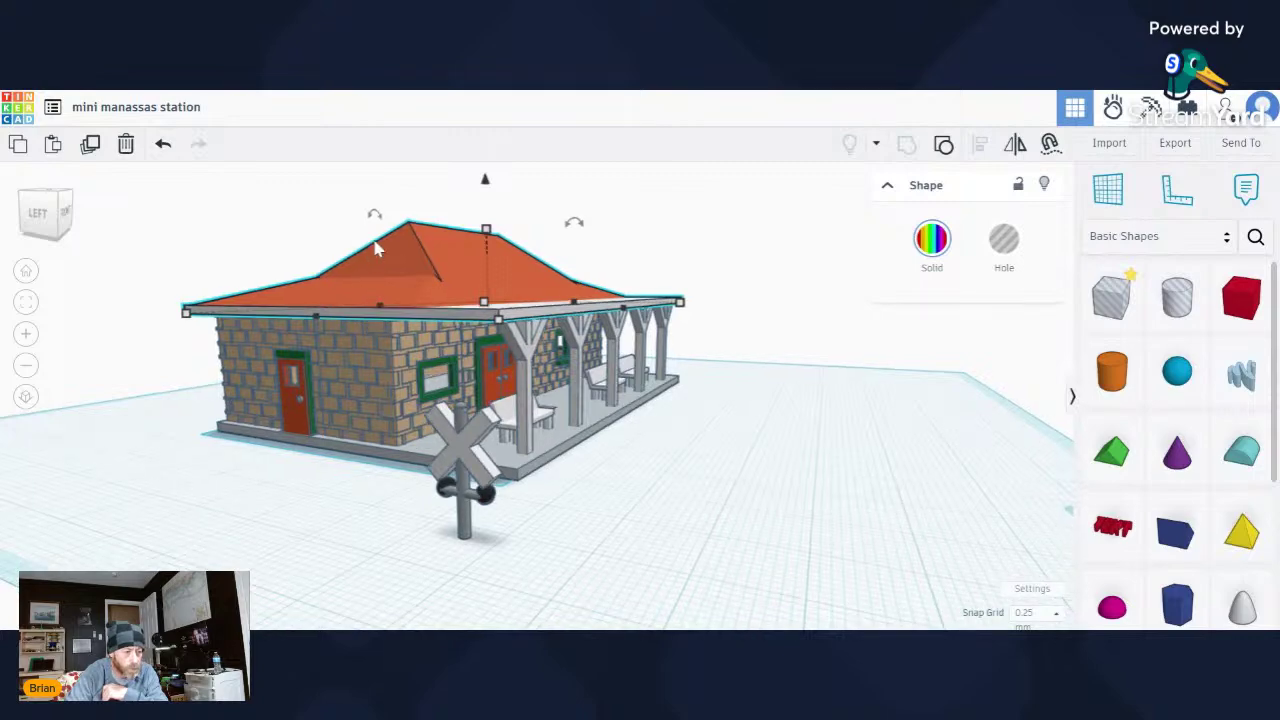
pyautogui.moveTo(389, 246); pyautogui.dragTo(548, 256, button='right')
pyautogui.scroll(2, 532, 272)
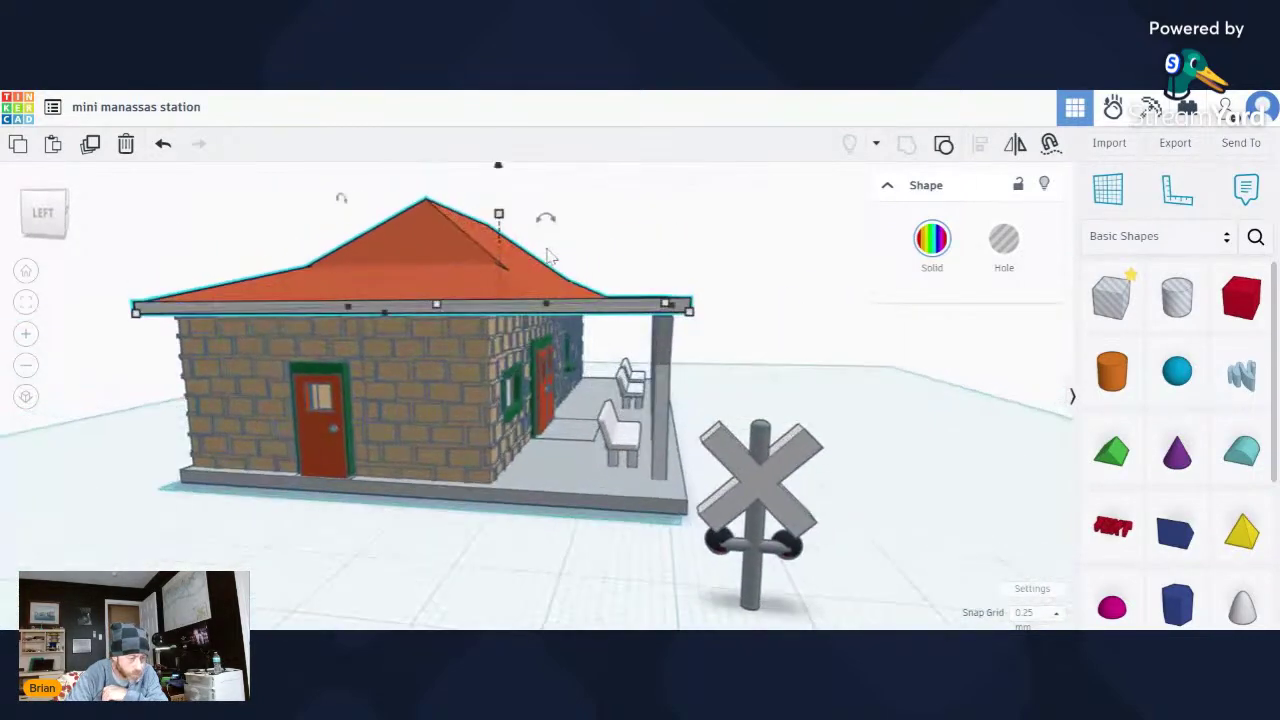
pyautogui.scroll(5, 530, 243)
pyautogui.scroll(-6, 510, 290)
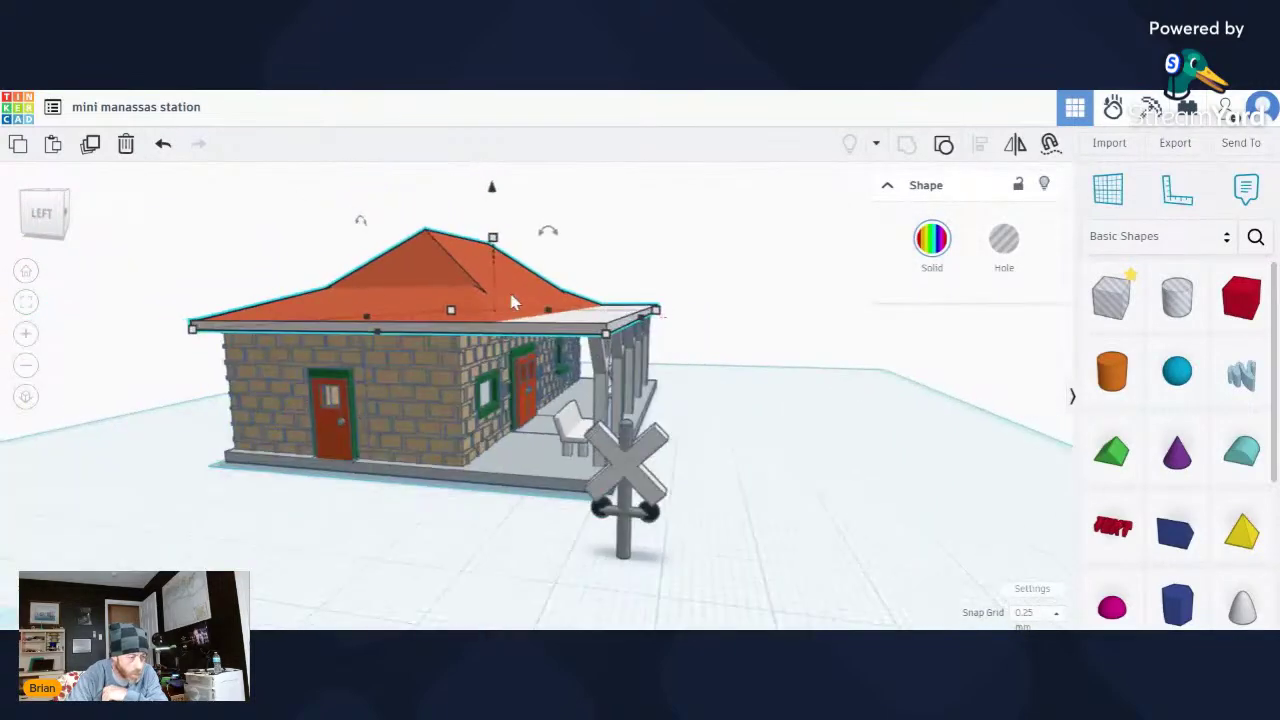
pyautogui.moveTo(491, 188); pyautogui.dragTo(491, 195)
pyautogui.scroll(3, 505, 310)
pyautogui.moveTo(512, 337); pyautogui.dragTo(403, 320, button='right')
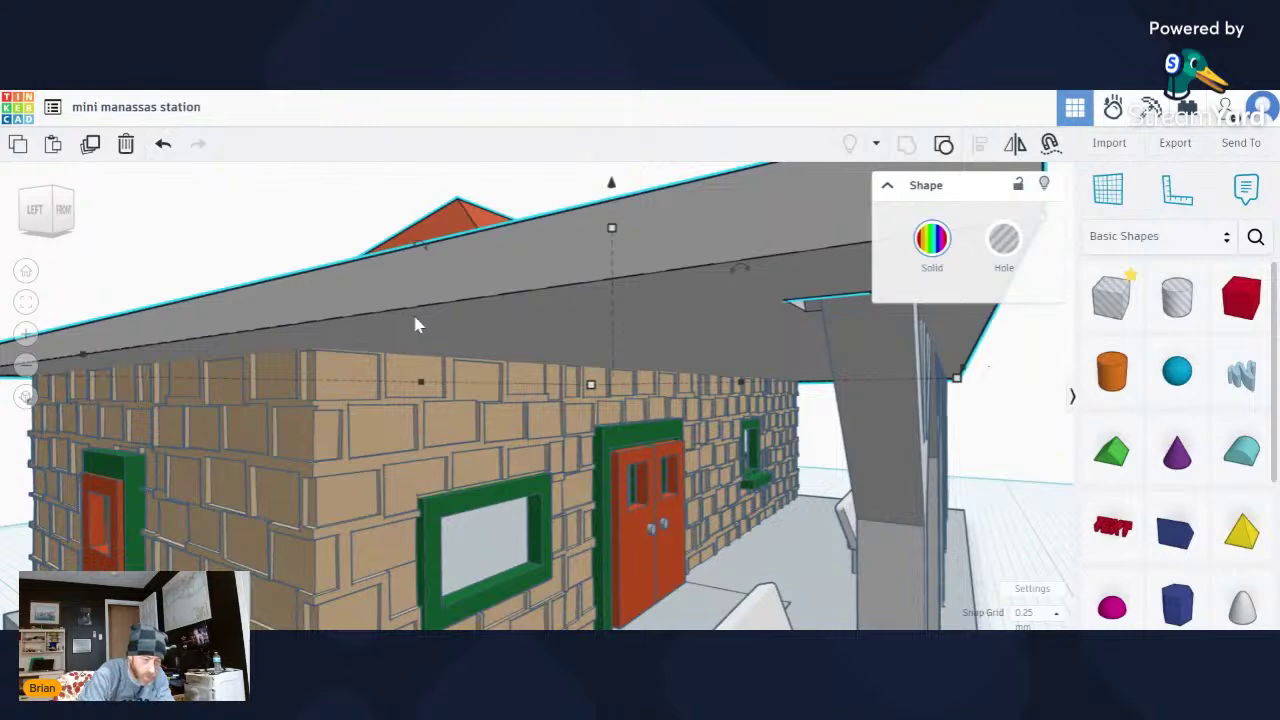
# Lower the roof by 0.25 mm, to 22 mm above the workplane.
pyautogui.scroll(-5, 430, 258)
pyautogui.moveTo(428, 262); pyautogui.dragTo(600, 277, button='right')
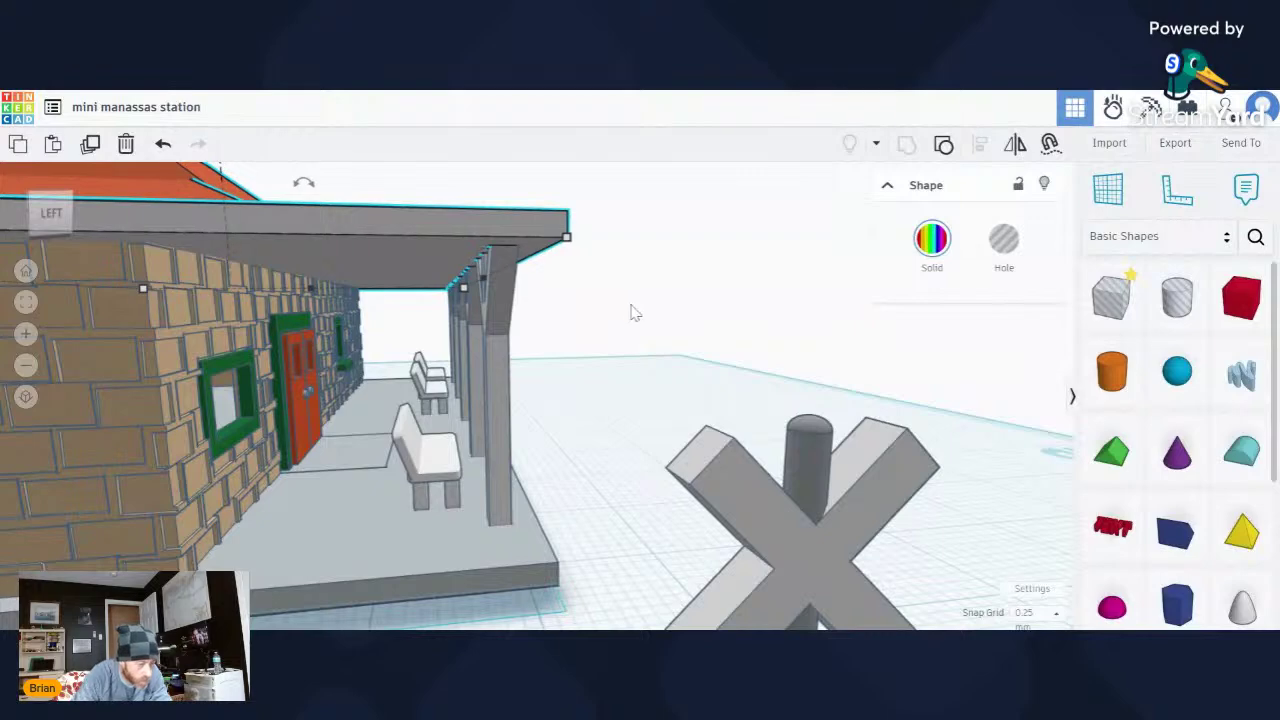
pyautogui.scroll(3, 497, 252)
pyautogui.moveTo(497, 252); pyautogui.dragTo(524, 289, button='right')
pyautogui.click(524, 289)
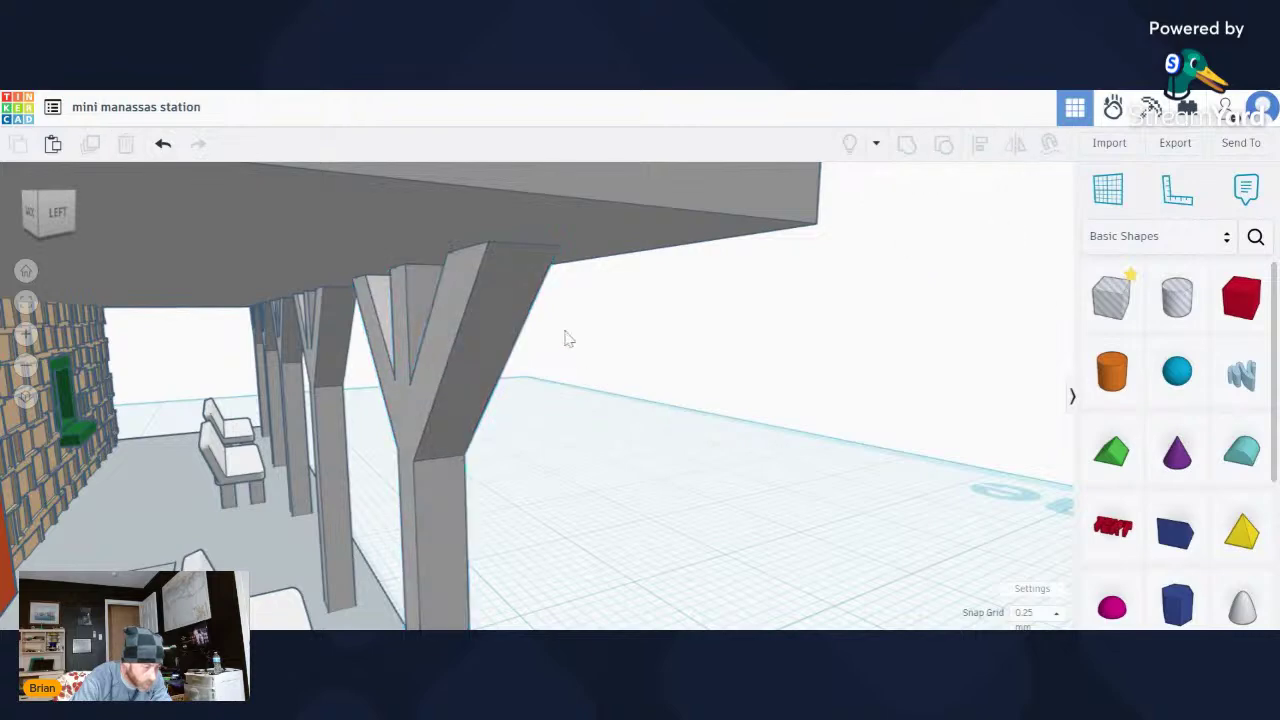
pyautogui.scroll(-5, 497, 303)
pyautogui.scroll(-1, 478, 311)
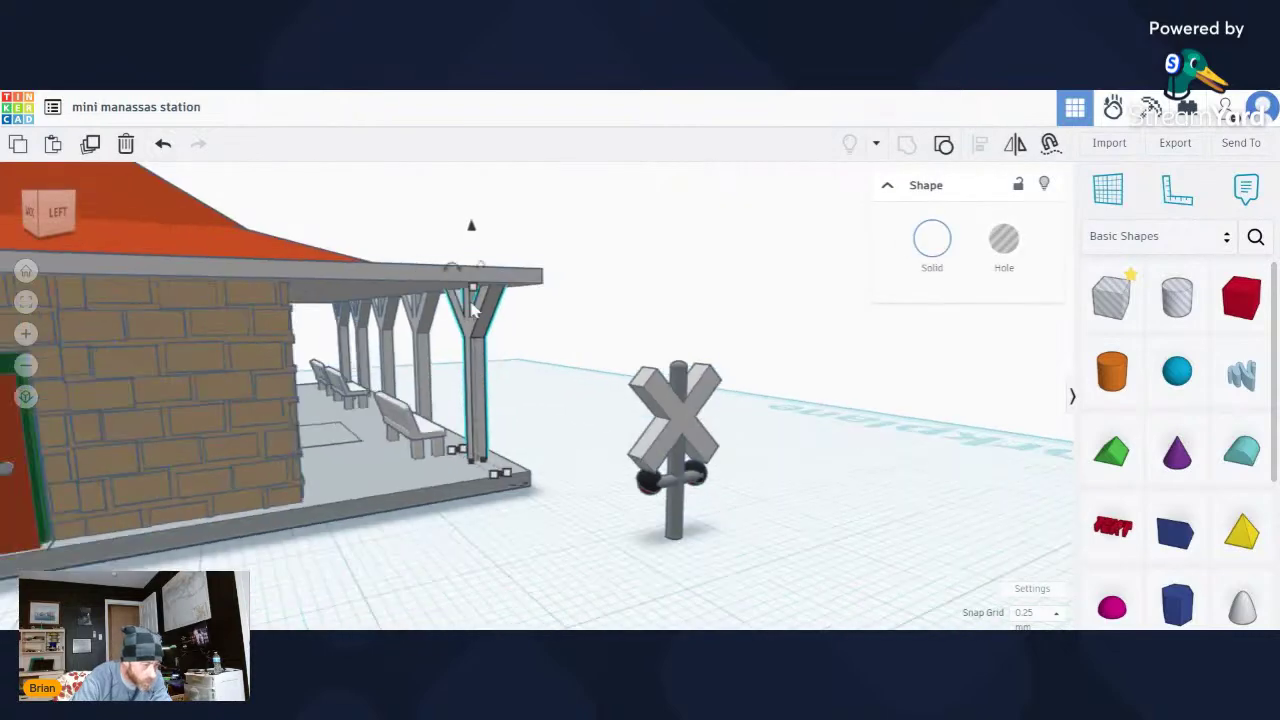
pyautogui.click(266, 283)
pyautogui.scroll(-5, 476, 285)
pyautogui.moveTo(309, 234); pyautogui.dragTo(358, 293, button='right')
pyautogui.moveTo(310, 227); pyautogui.dragTo(311, 223)
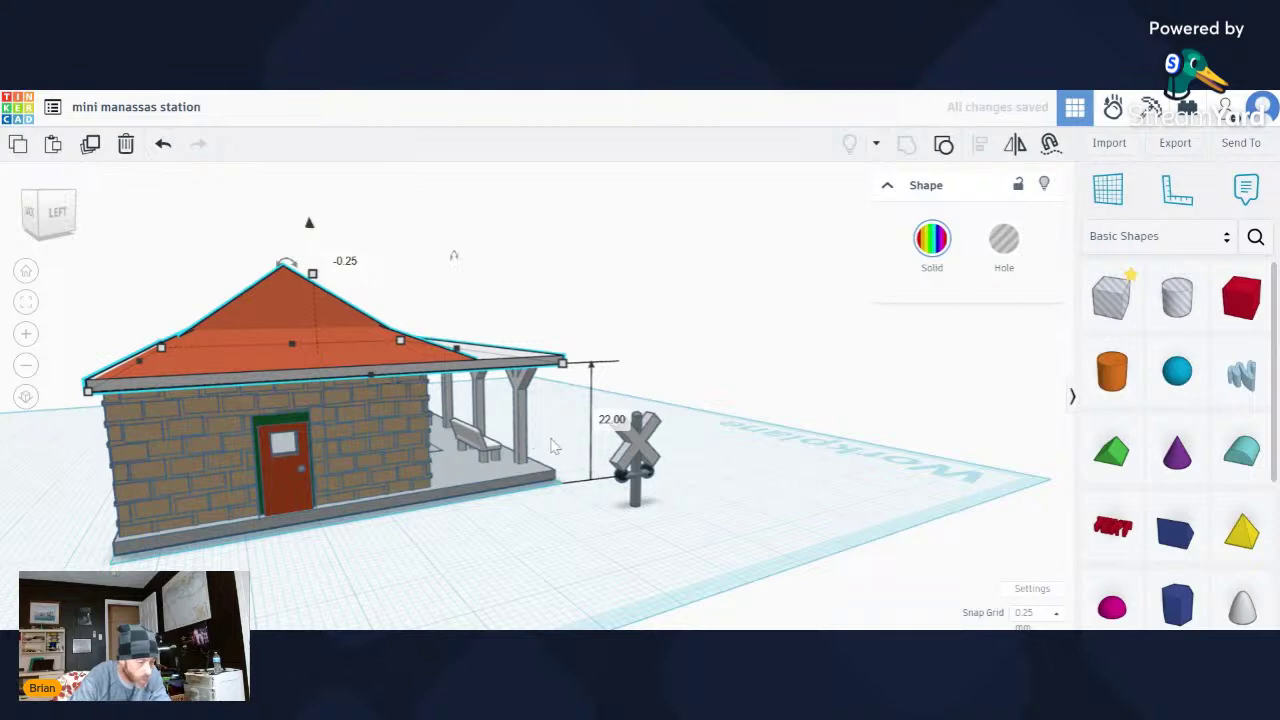
# Examine from below and around the station how the roof's underside meets the porch post braces and the walls.
pyautogui.click(560, 503)
pyautogui.scroll(2, 534, 359)
pyautogui.scroll(-4, 510, 372)
pyautogui.scroll(3, 480, 382)
pyautogui.moveTo(480, 383); pyautogui.dragTo(518, 385, button='right')
pyautogui.click(510, 382)
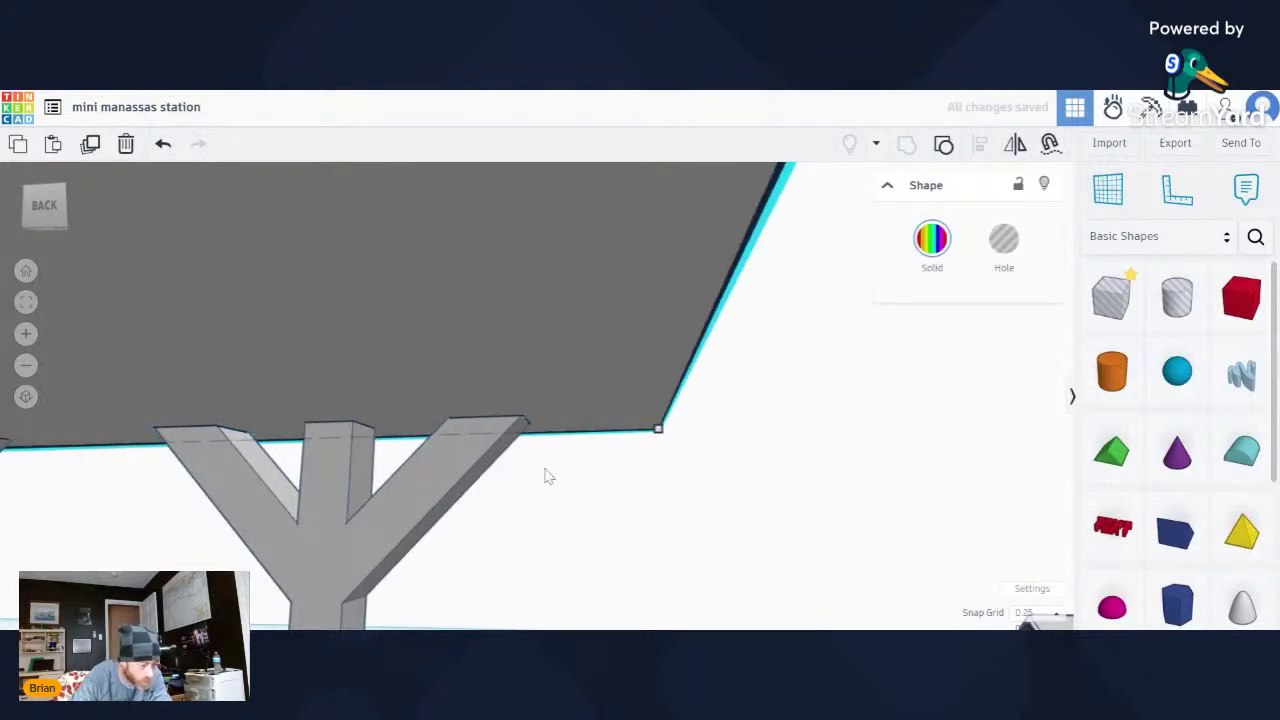
pyautogui.click(580, 490)
pyautogui.scroll(-5, 581, 486)
pyautogui.moveTo(680, 386); pyautogui.dragTo(532, 474, button='right')
pyautogui.moveTo(531, 519); pyautogui.dragTo(708, 478, button='right')
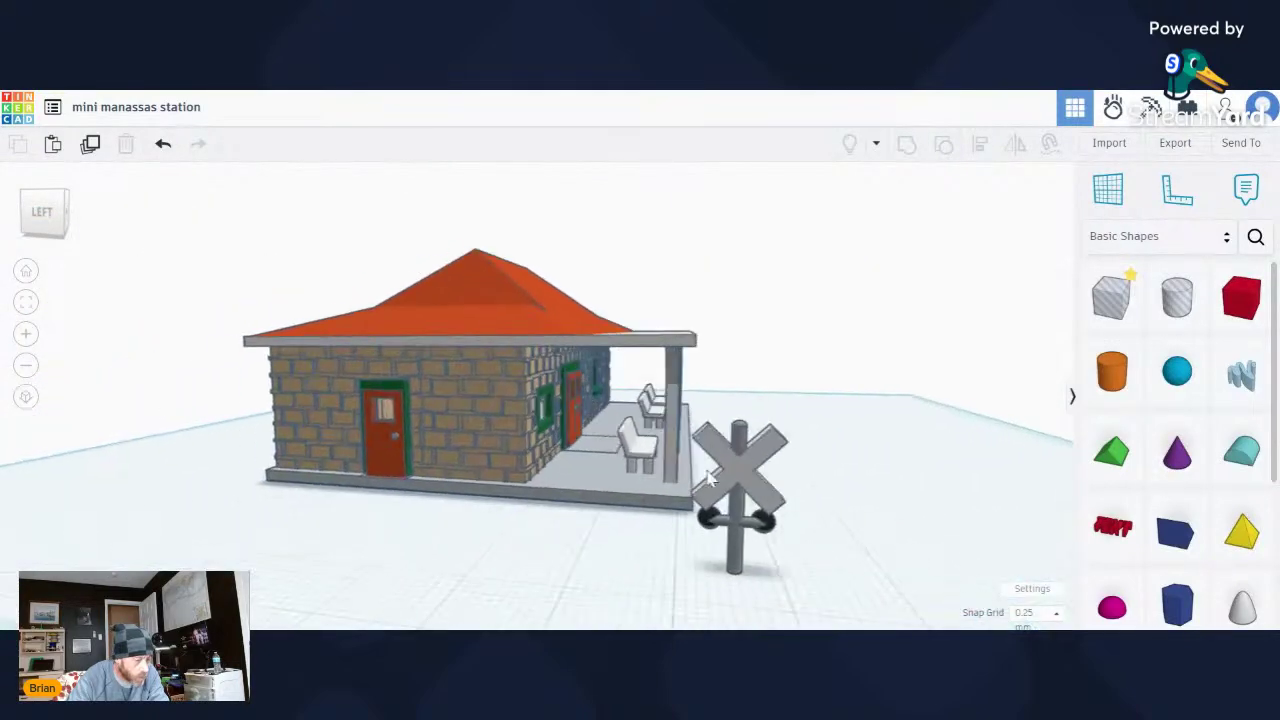
pyautogui.moveTo(566, 503); pyautogui.dragTo(754, 489, button='right')
pyautogui.scroll(4, 758, 493)
pyautogui.scroll(-4, 758, 493)
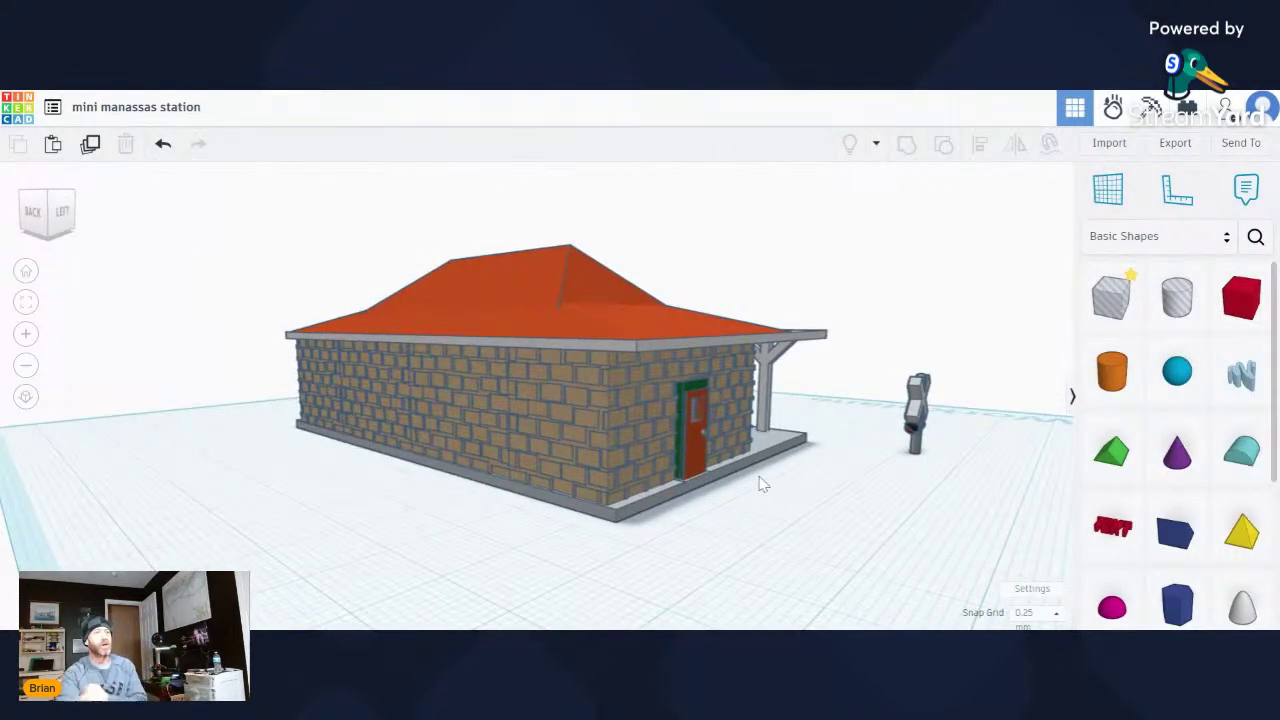
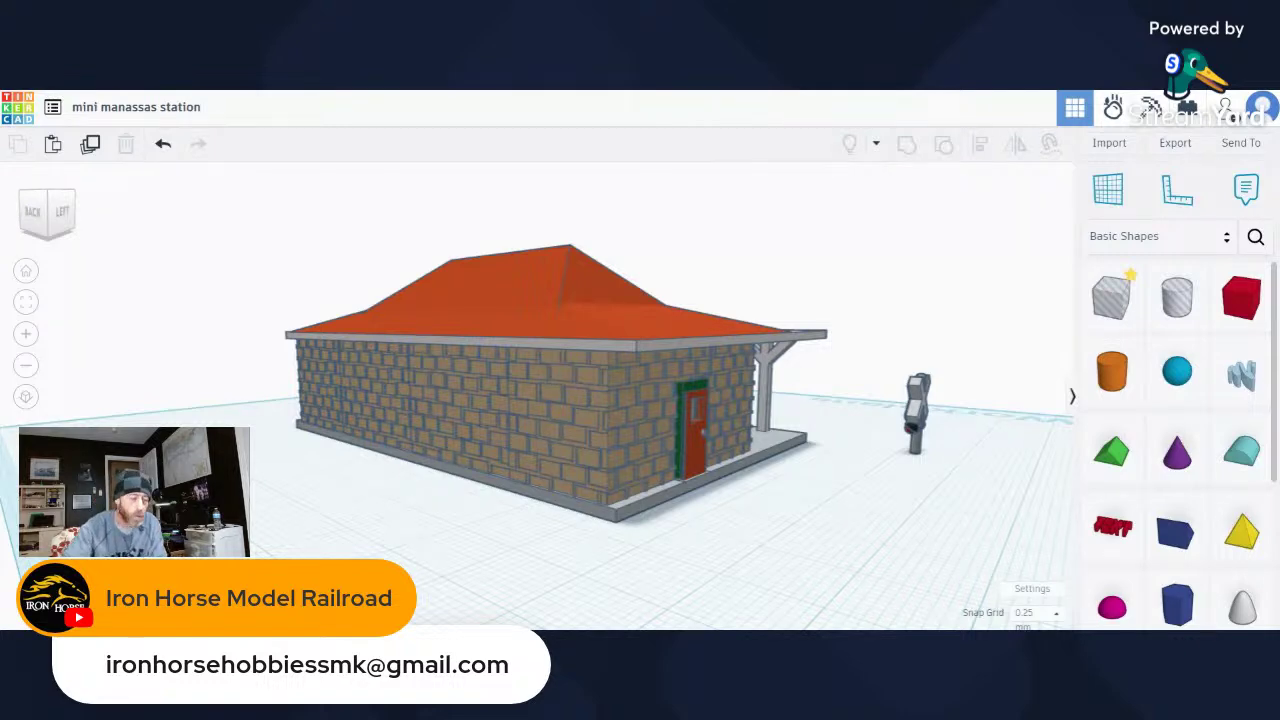
# Nudge the roof slightly outward toward the porch side, over the post braces.
pyautogui.moveTo(449, 263); pyautogui.dragTo(657, 300, button='right')
pyautogui.scroll(10, 657, 300)
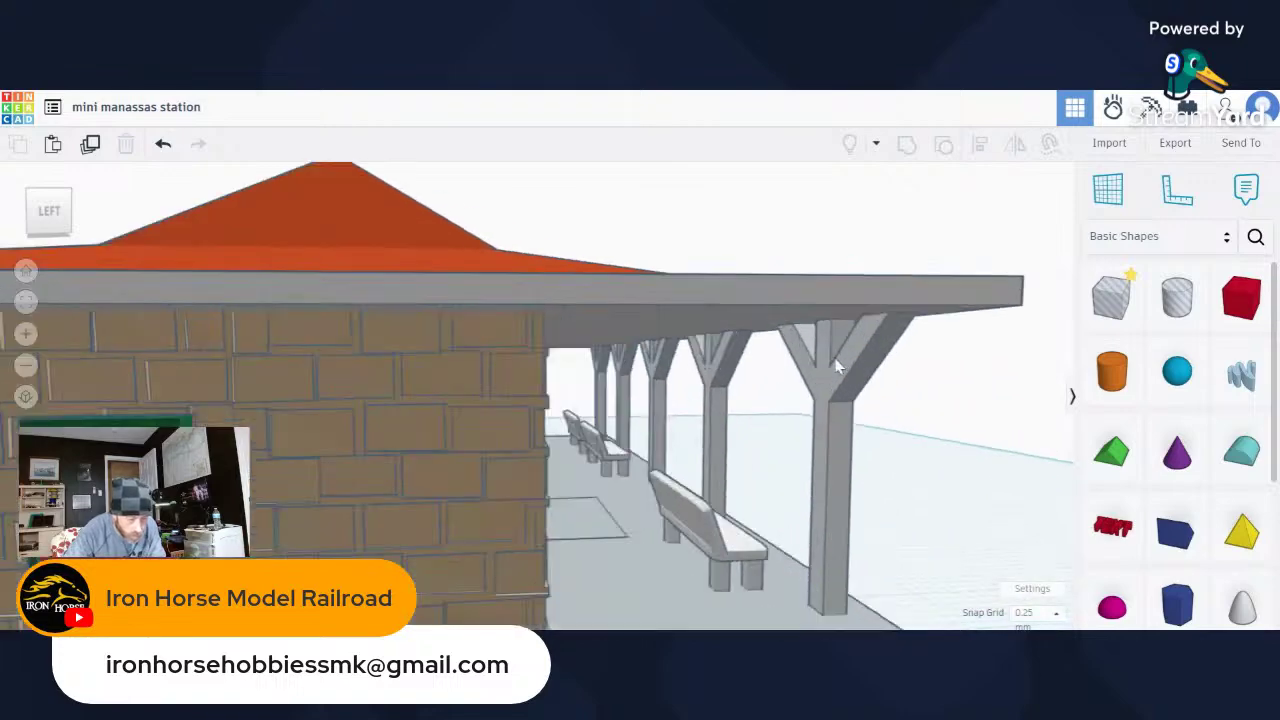
pyautogui.moveTo(838, 345); pyautogui.dragTo(780, 283, button='right')
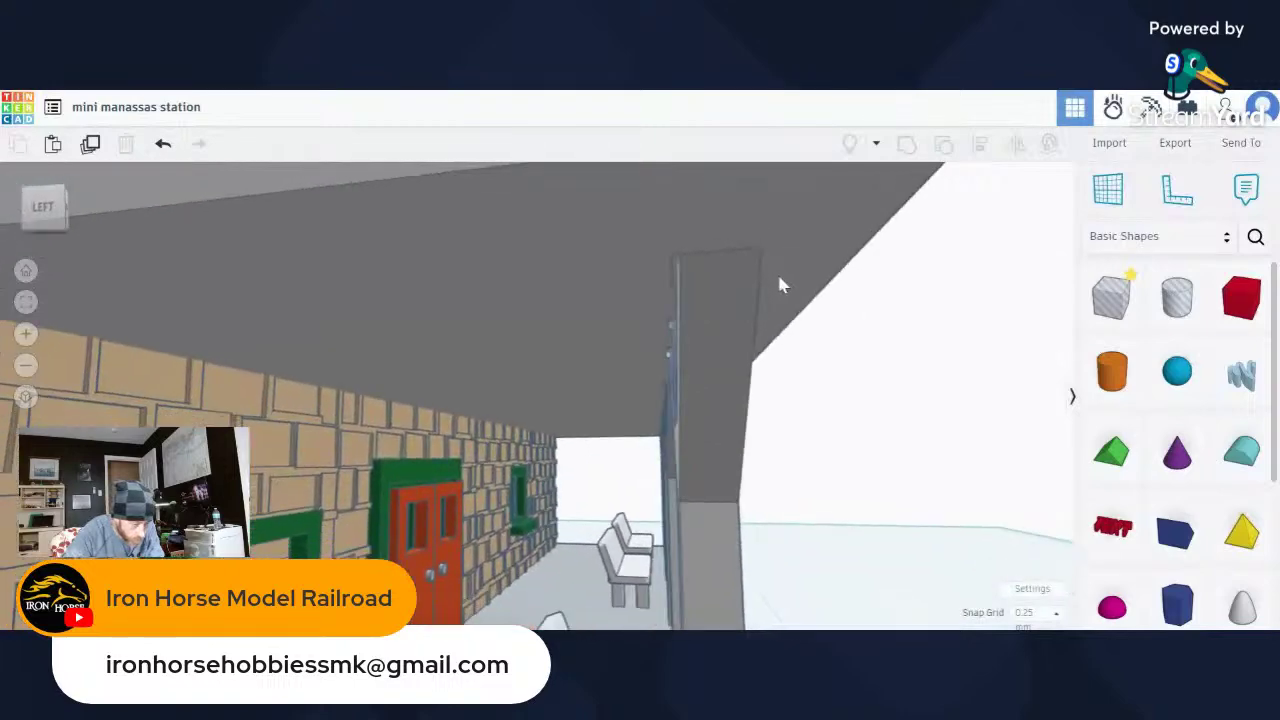
pyautogui.click(588, 221)
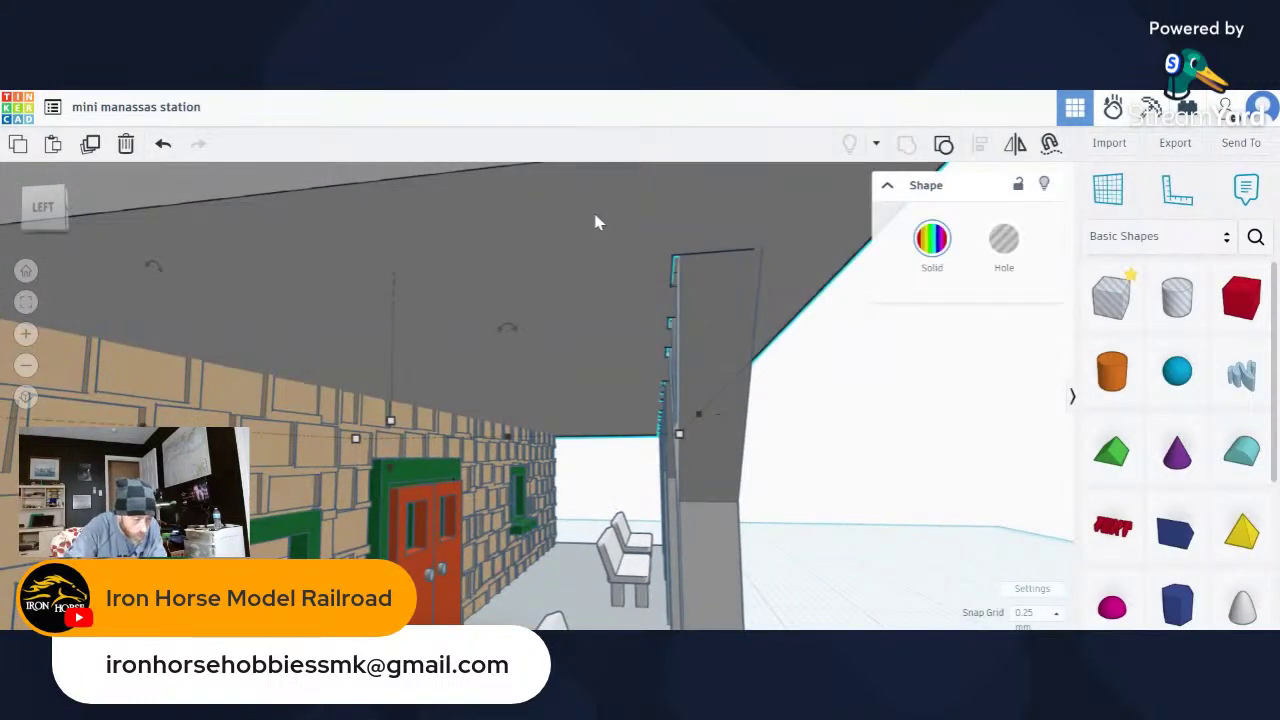
pyautogui.moveTo(590, 221); pyautogui.dragTo(598, 223)
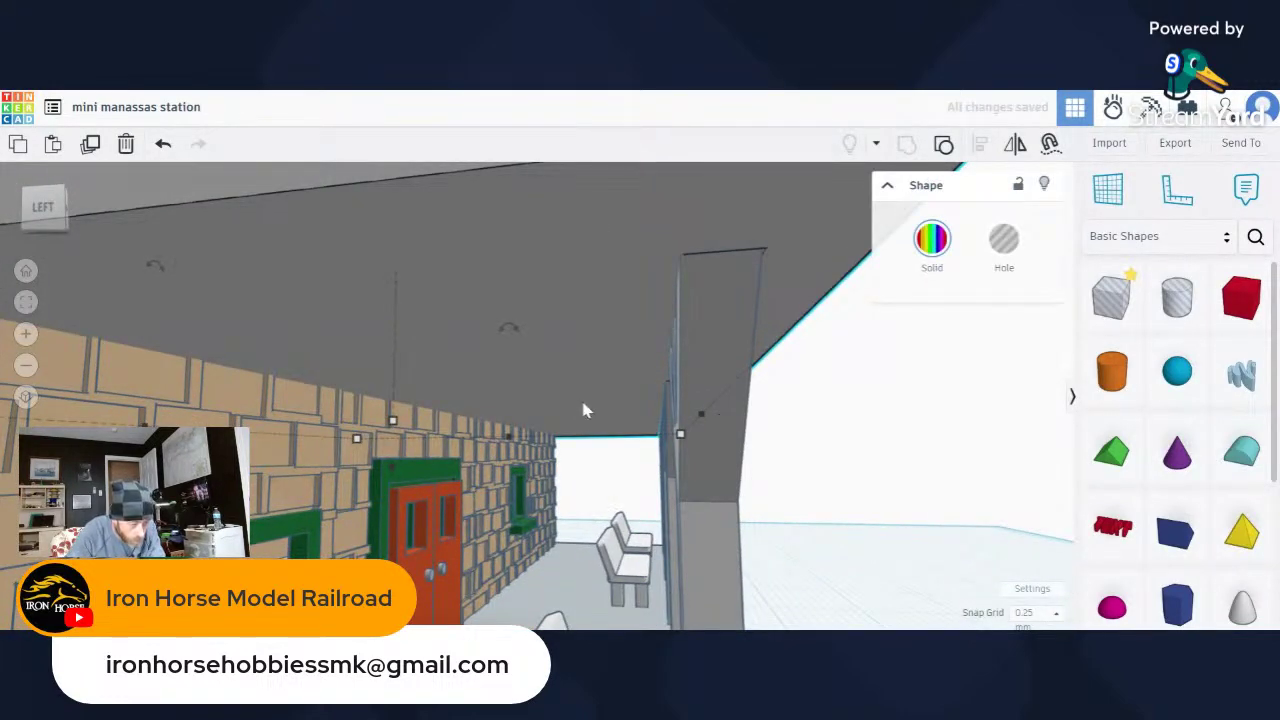
pyautogui.moveTo(585, 410)
pyautogui.mouseDown(button='right')
pyautogui.moveTo(517, 371)
pyautogui.moveTo(583, 391)
pyautogui.mouseUp(button='right')
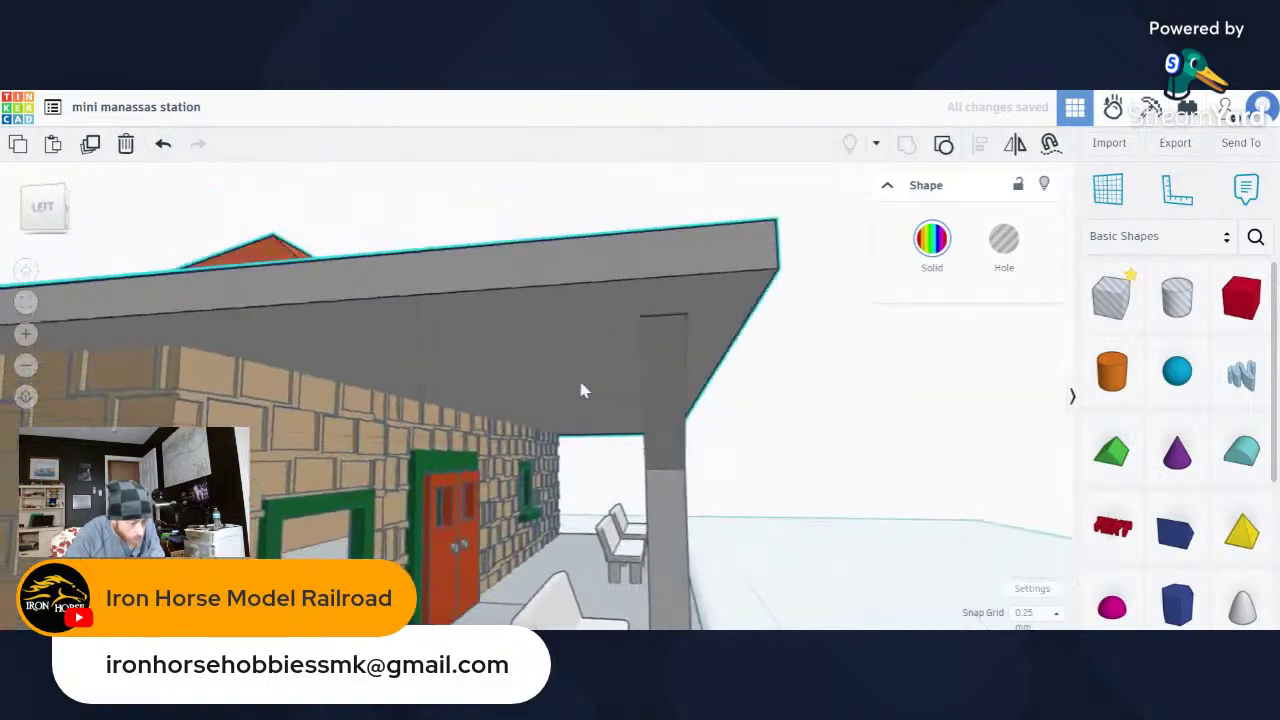
# Duplicate the station body without its roof in place and turn the copy into a hole.
pyautogui.scroll(-5, 583, 391)
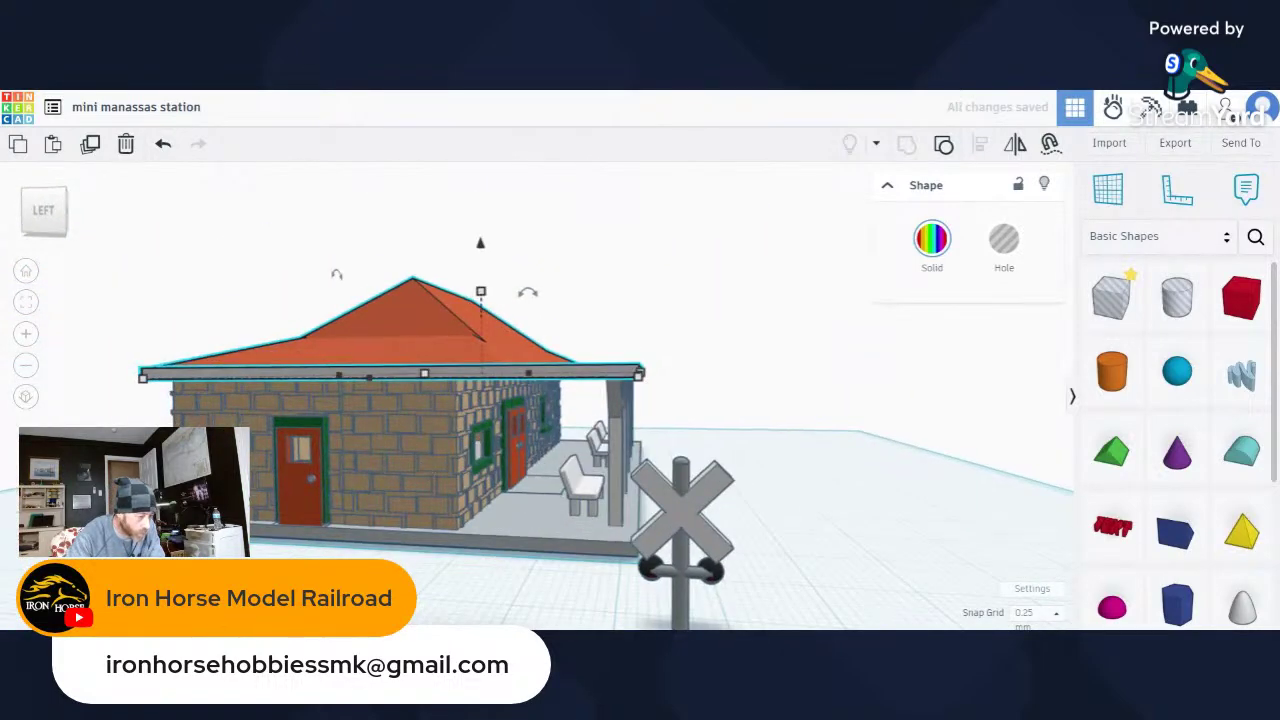
pyautogui.click(376, 488)
pyautogui.click(404, 296)
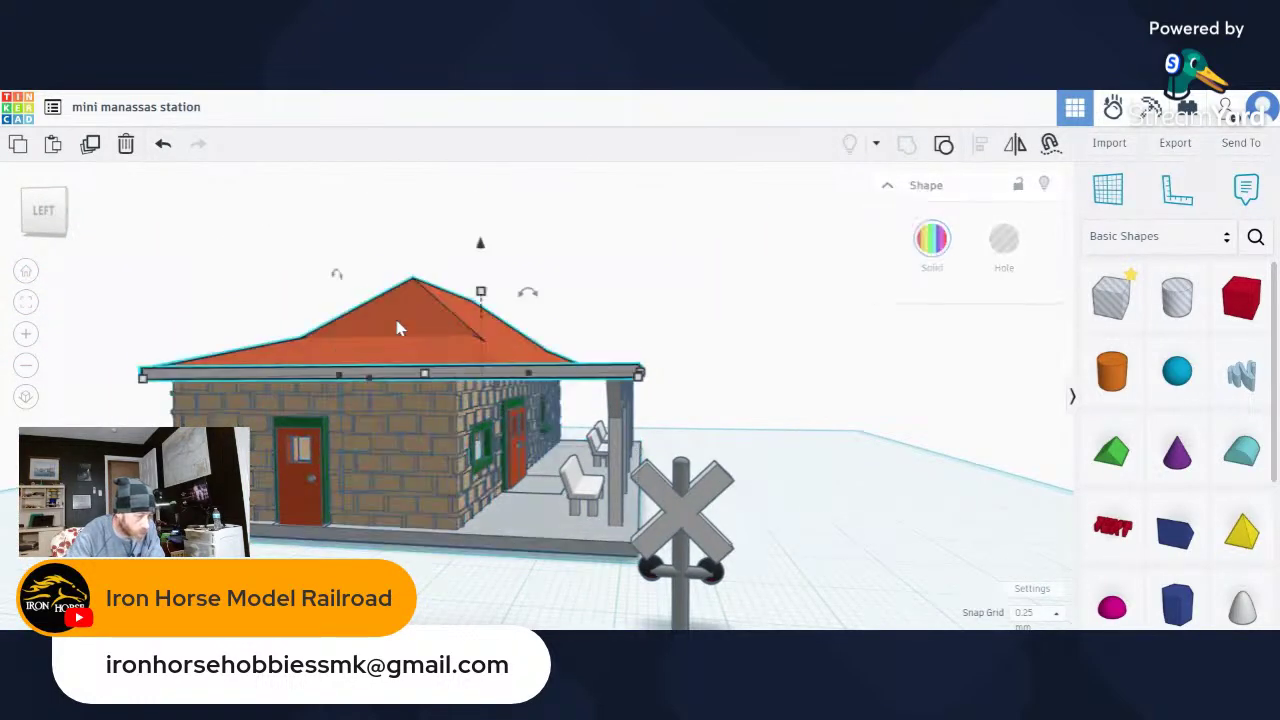
pyautogui.click(404, 446)
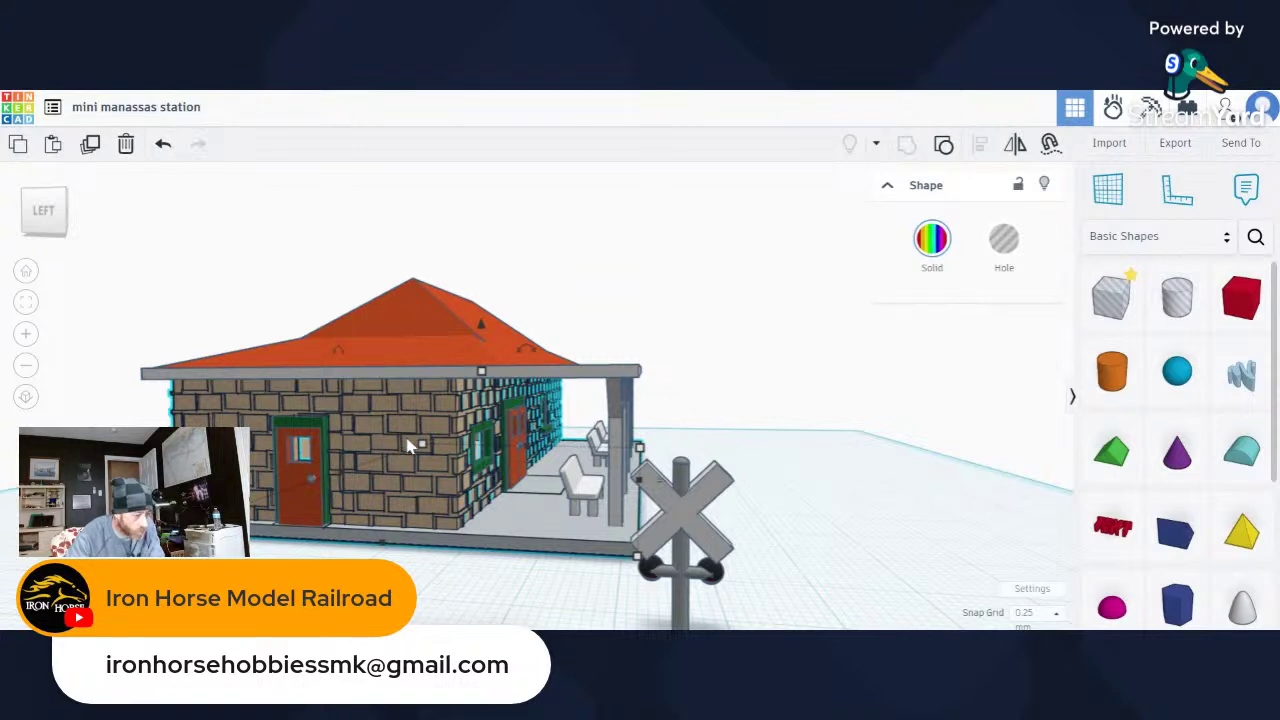
pyautogui.click(90, 145)
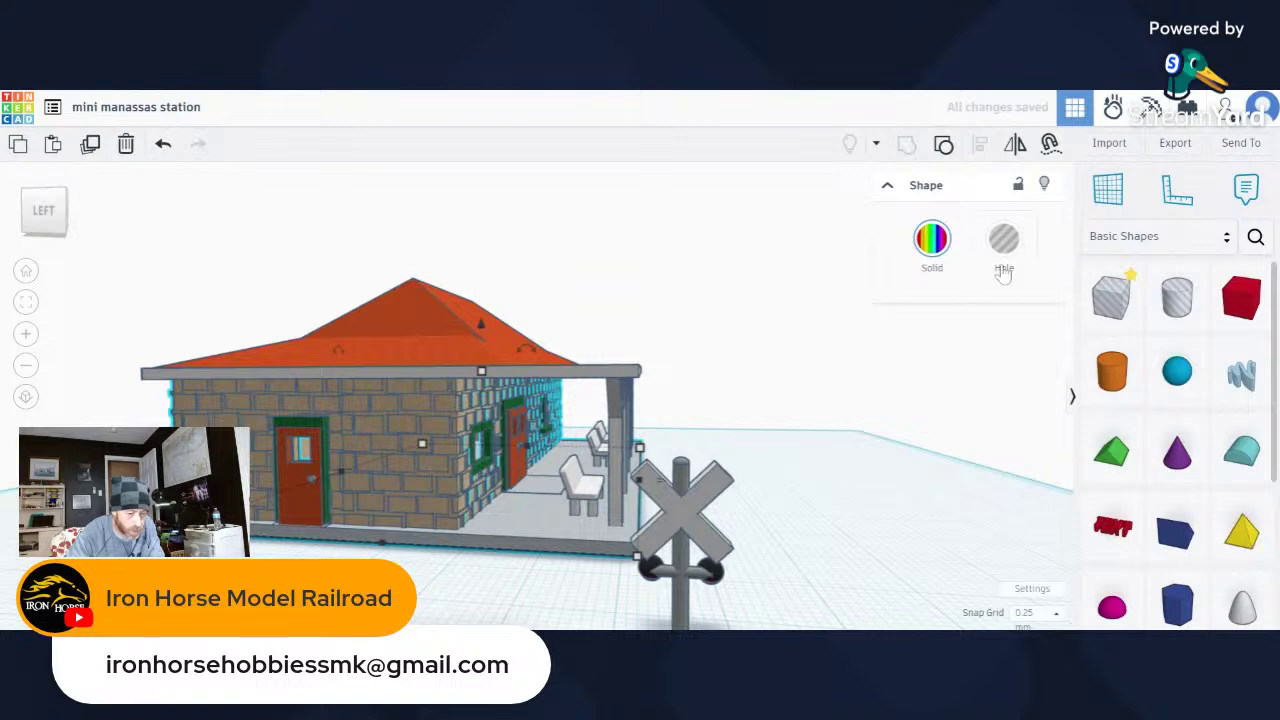
pyautogui.click(1007, 250)
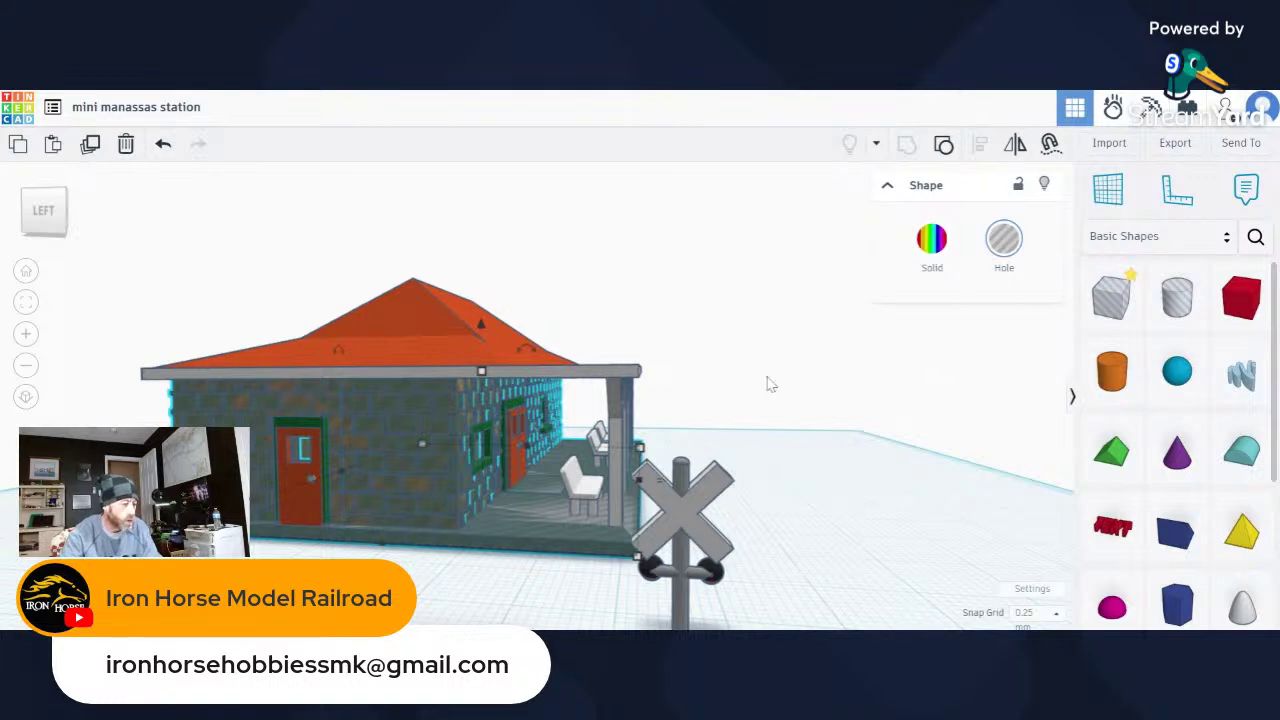
# Group the hole copy of the station body with the roof to cut its wall and post outlines into the roof.
pyautogui.keyDown('shift'); pyautogui.click(414, 325); pyautogui.keyUp('shift')
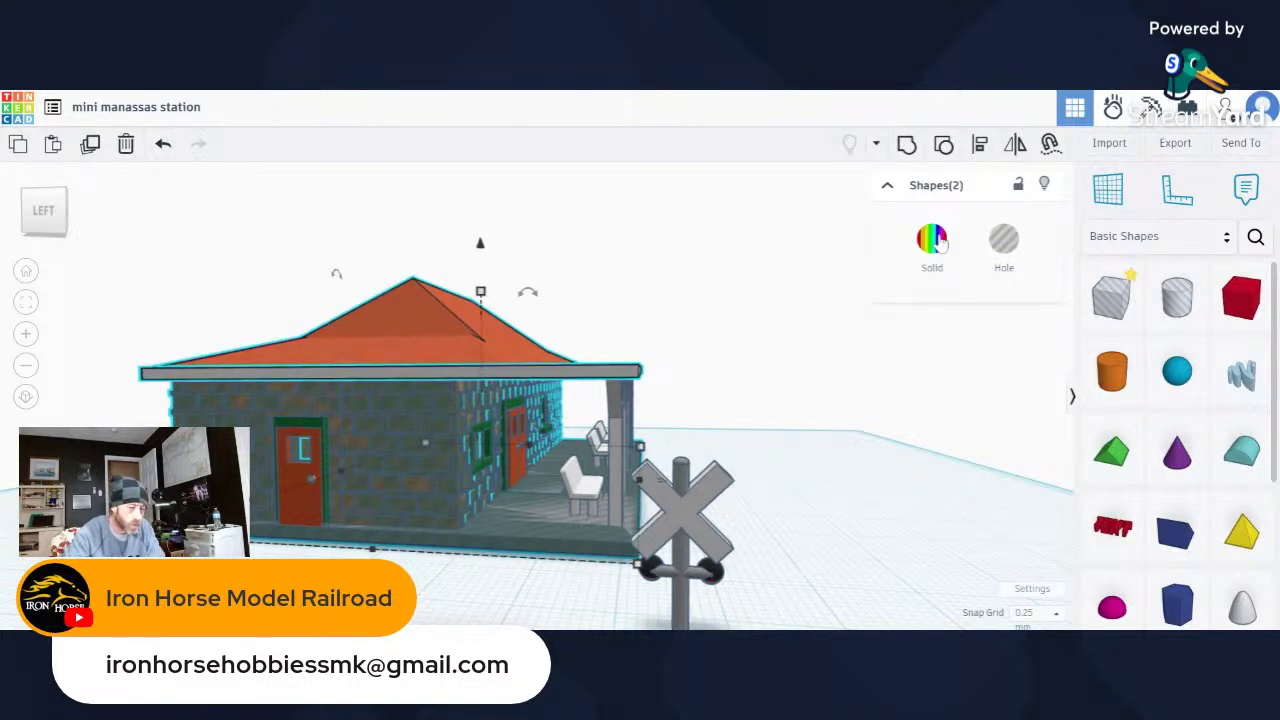
pyautogui.click(907, 143)
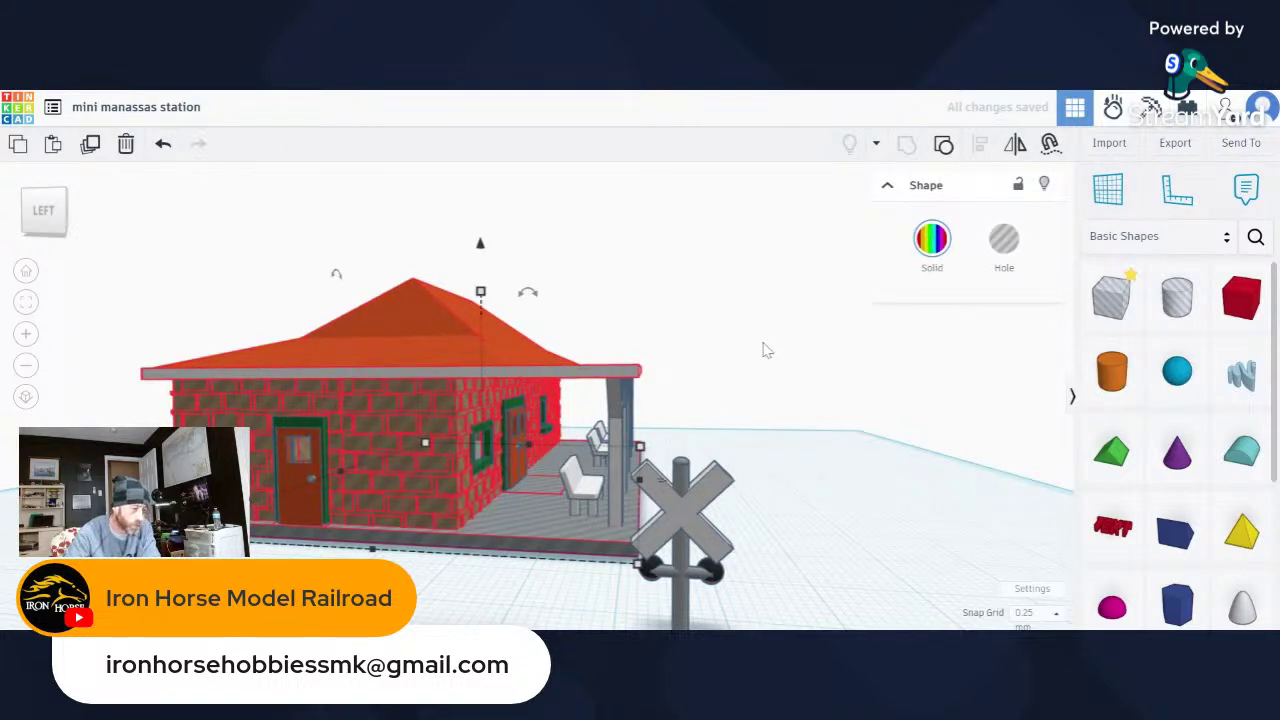
pyautogui.scroll(-2, 766, 347)
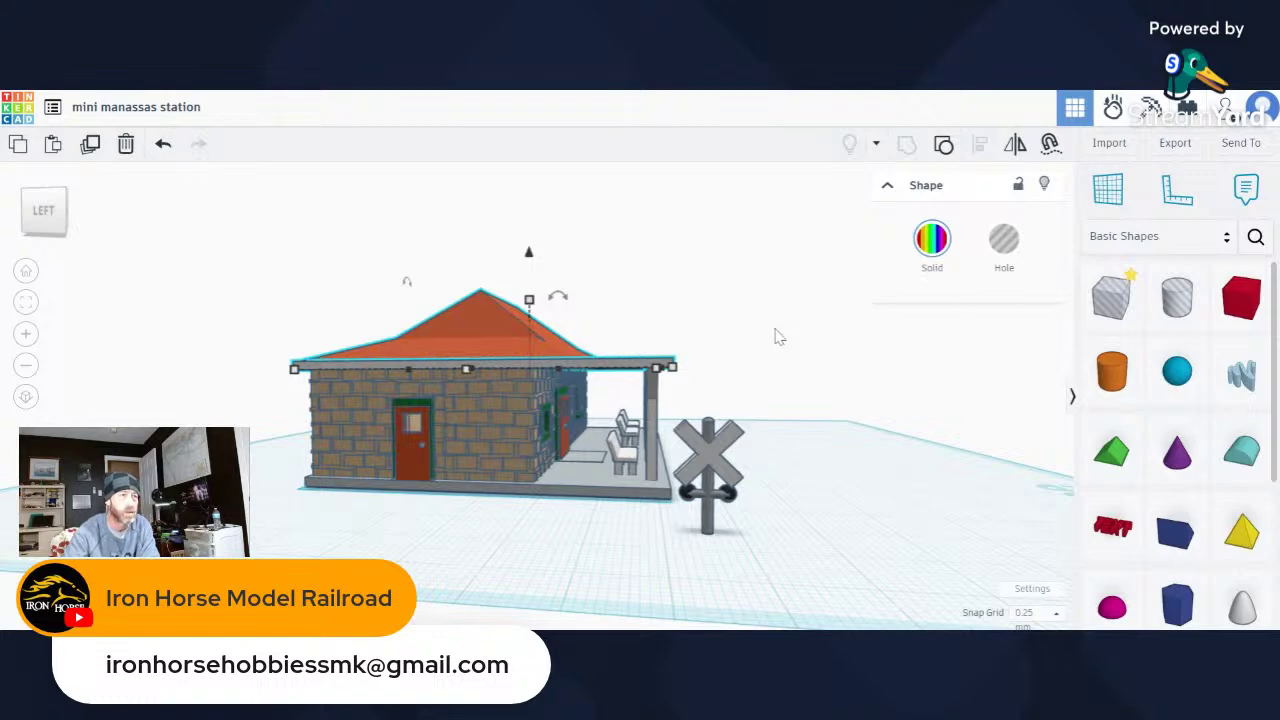
pyautogui.scroll(-2, 775, 330)
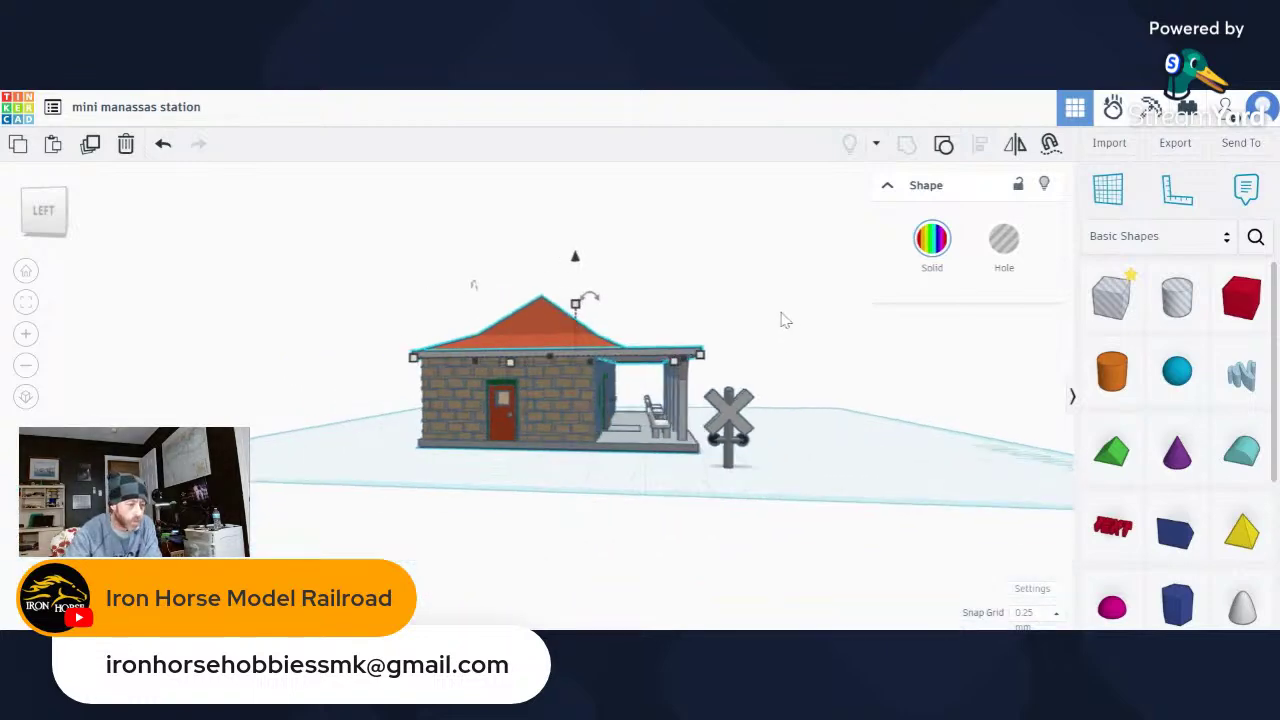
# Raise the roof well clear of the station body and turn it upside down to expose its underside.
pyautogui.moveTo(785, 320); pyautogui.dragTo(588, 468, button='right')
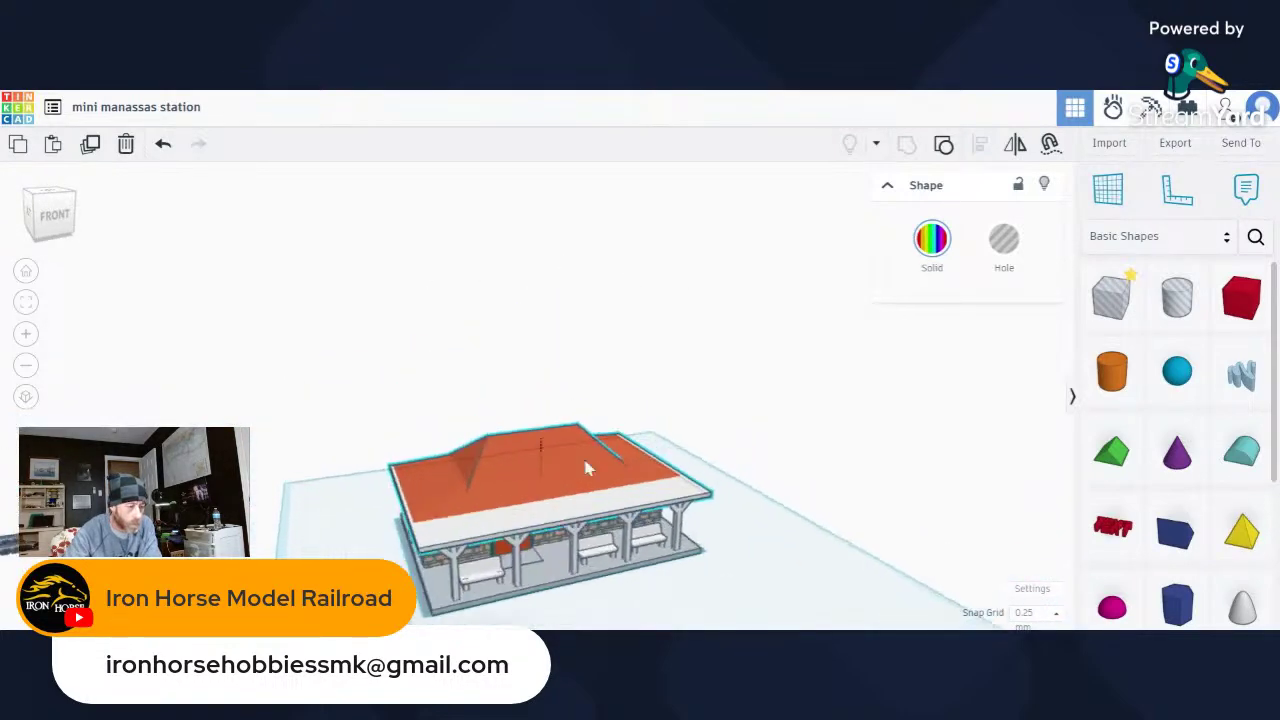
pyautogui.click(588, 468)
pyautogui.moveTo(523, 466); pyautogui.dragTo(510, 398)
pyautogui.moveTo(510, 398); pyautogui.dragTo(895, 352, button='right')
pyautogui.scroll(5, 397, 341)
pyautogui.scroll(-6, 377, 443)
pyautogui.moveTo(583, 351); pyautogui.dragTo(871, 356, button='right')
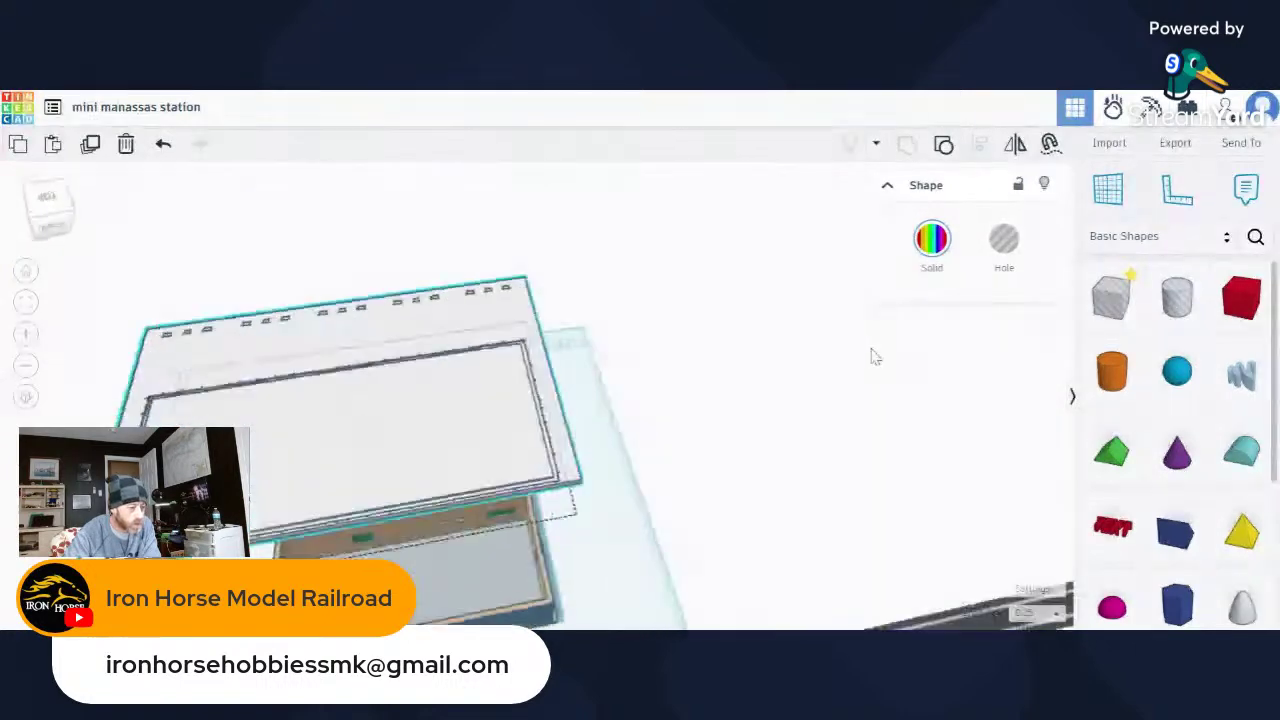
# Examine the wall groove and the porch post sockets cut into the roof's underside at close range.
pyautogui.scroll(6, 875, 357)
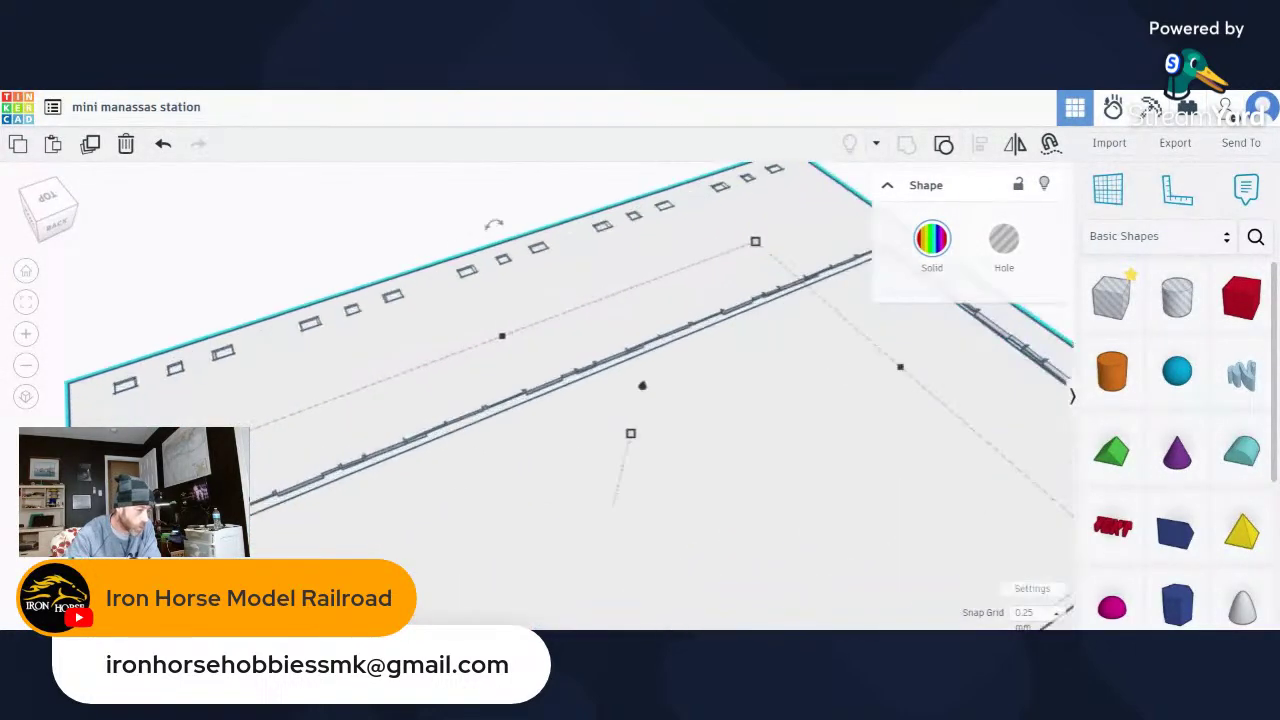
pyautogui.scroll(-6, 287, 483)
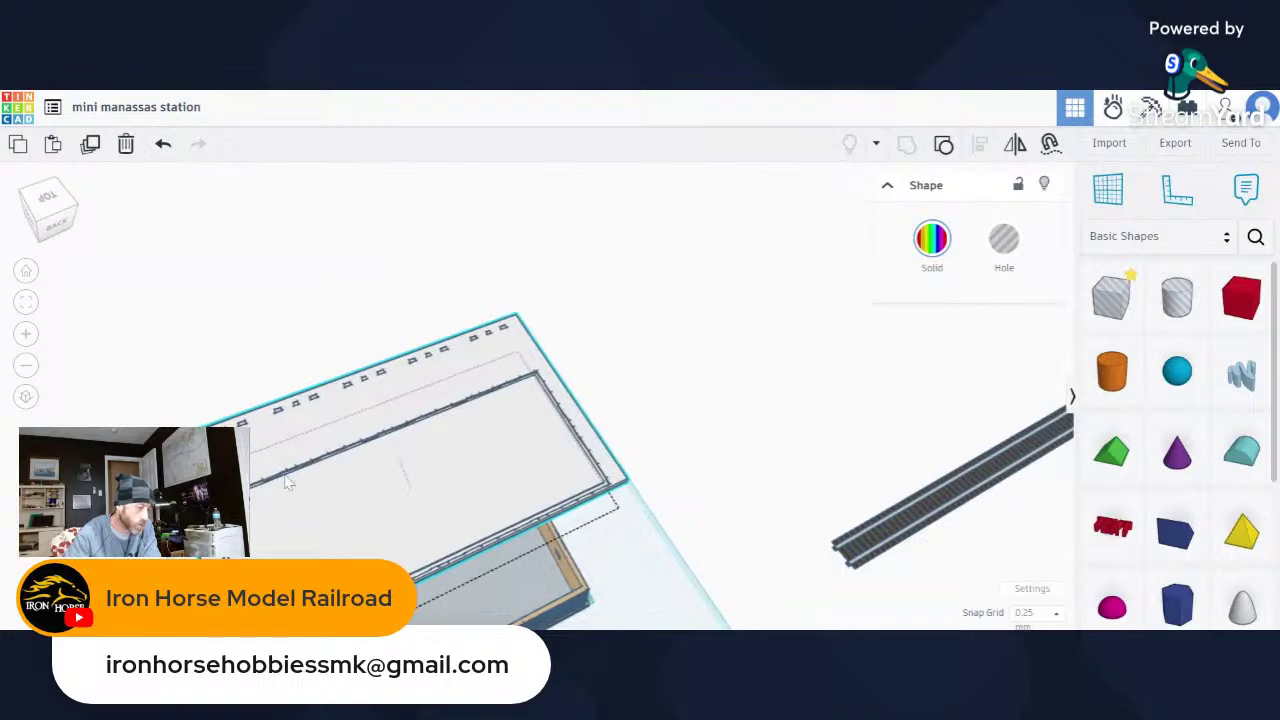
pyautogui.moveTo(287, 483); pyautogui.dragTo(349, 400, button='right')
pyautogui.scroll(5, 380, 449)
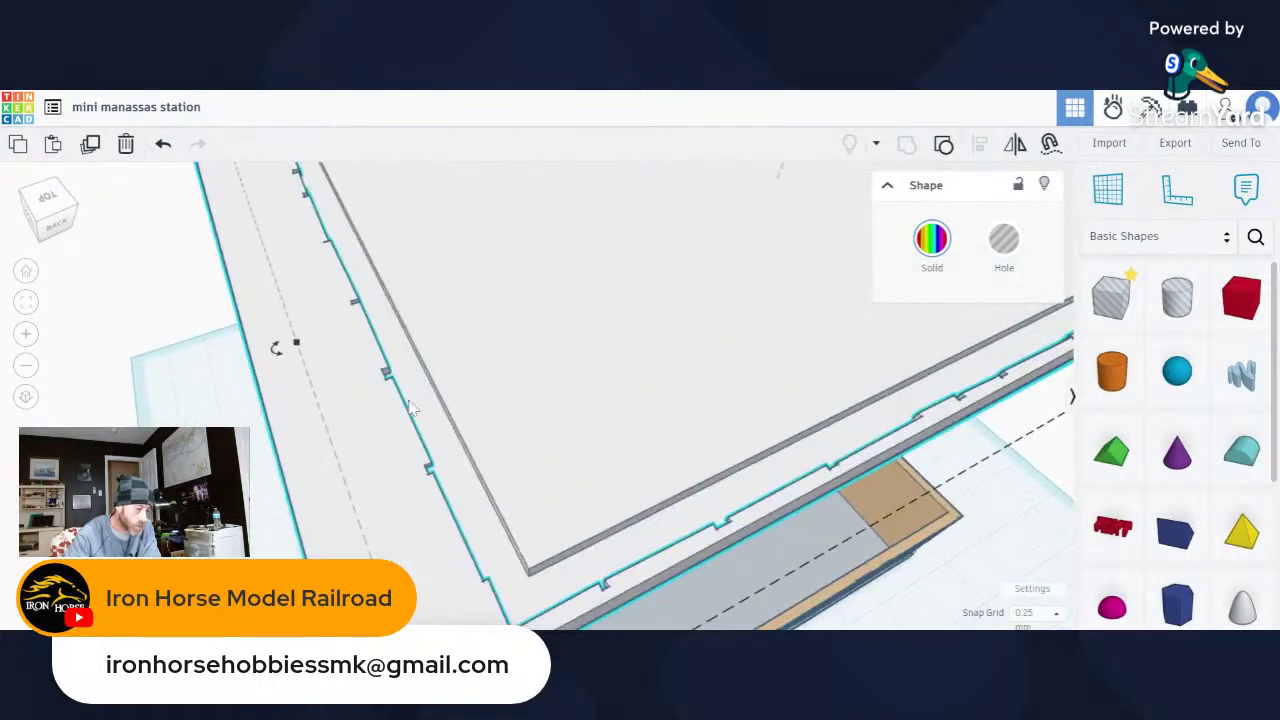
pyautogui.scroll(-6, 440, 395)
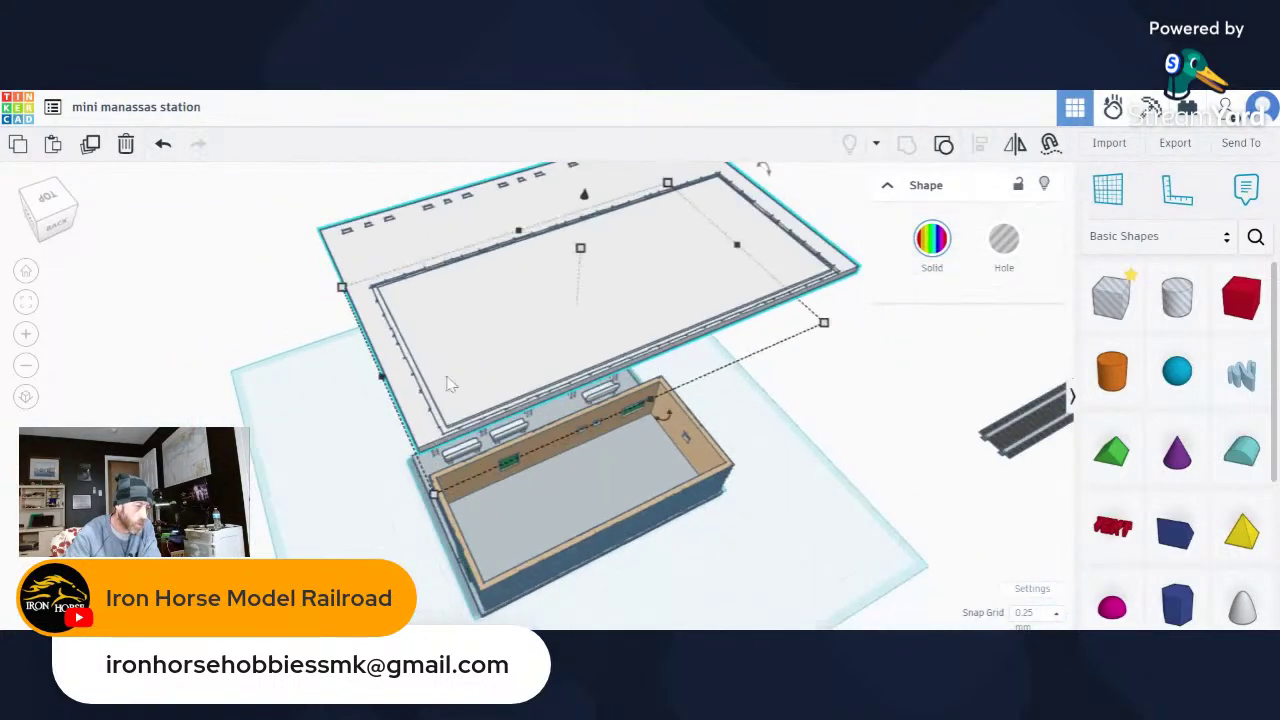
pyautogui.scroll(6, 520, 329)
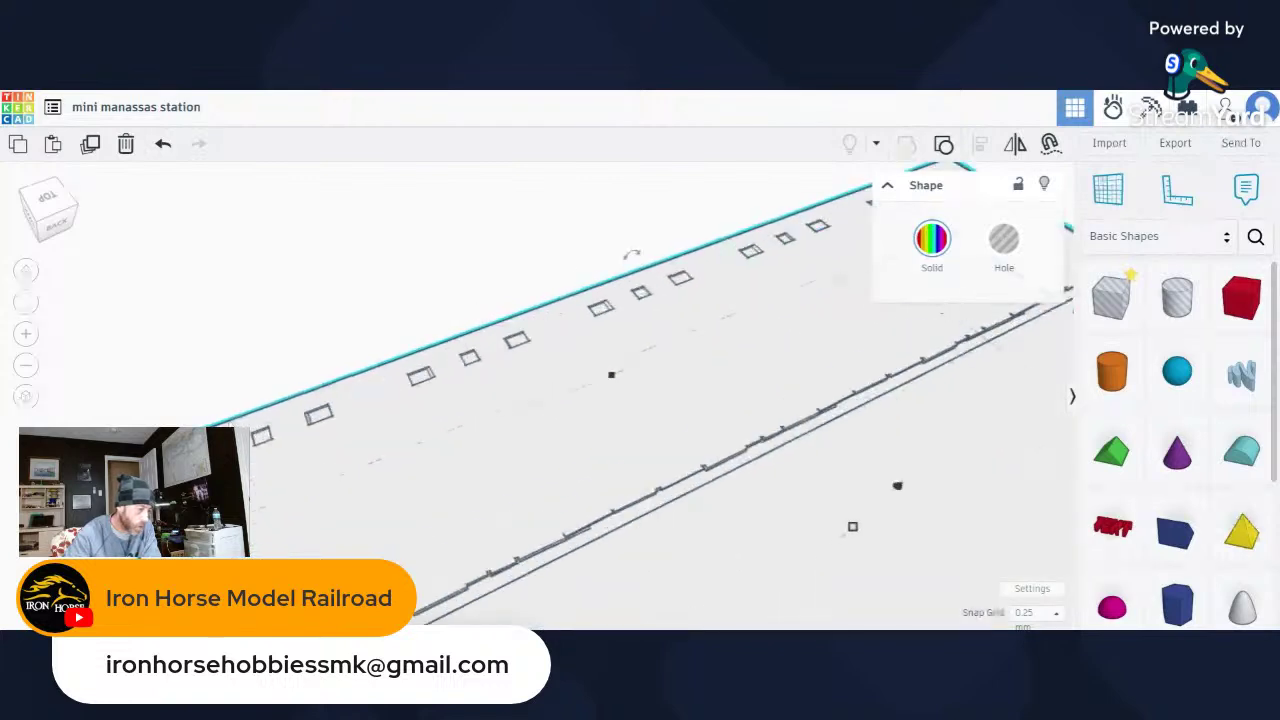
pyautogui.scroll(3, 520, 330)
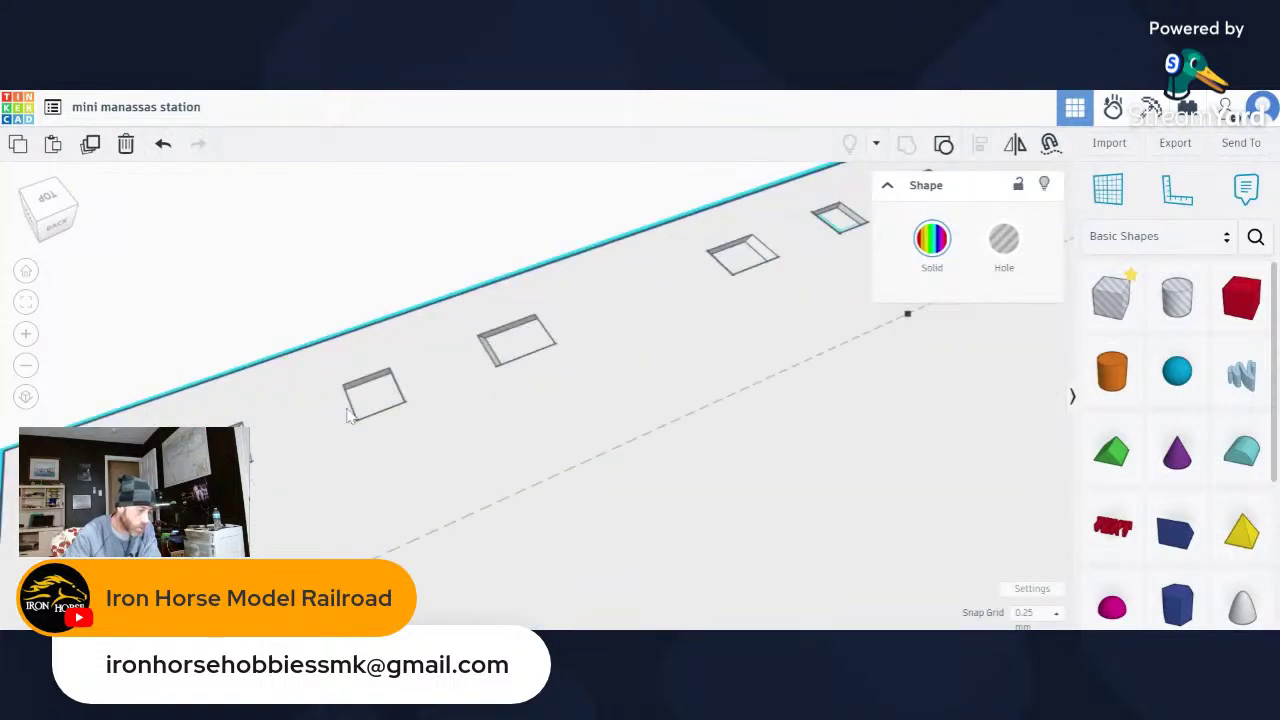
pyautogui.scroll(2, 463, 376)
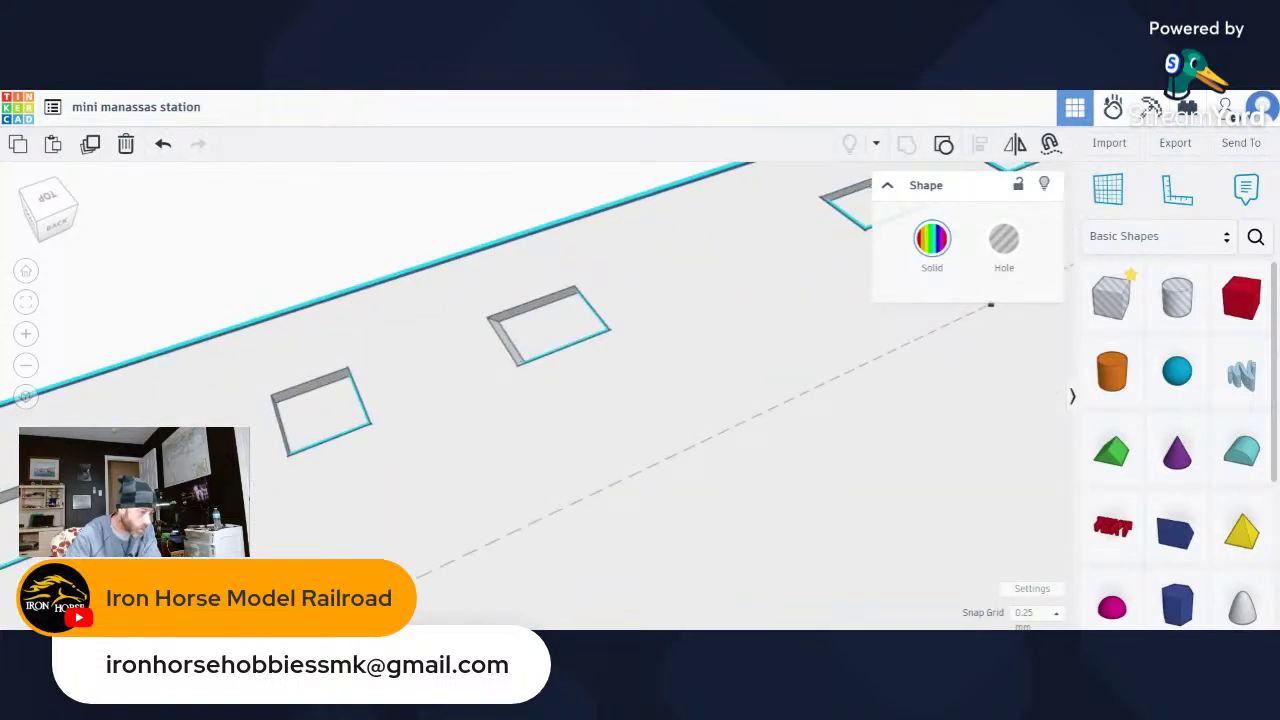
pyautogui.scroll(-4, 334, 422)
pyautogui.click(404, 385)
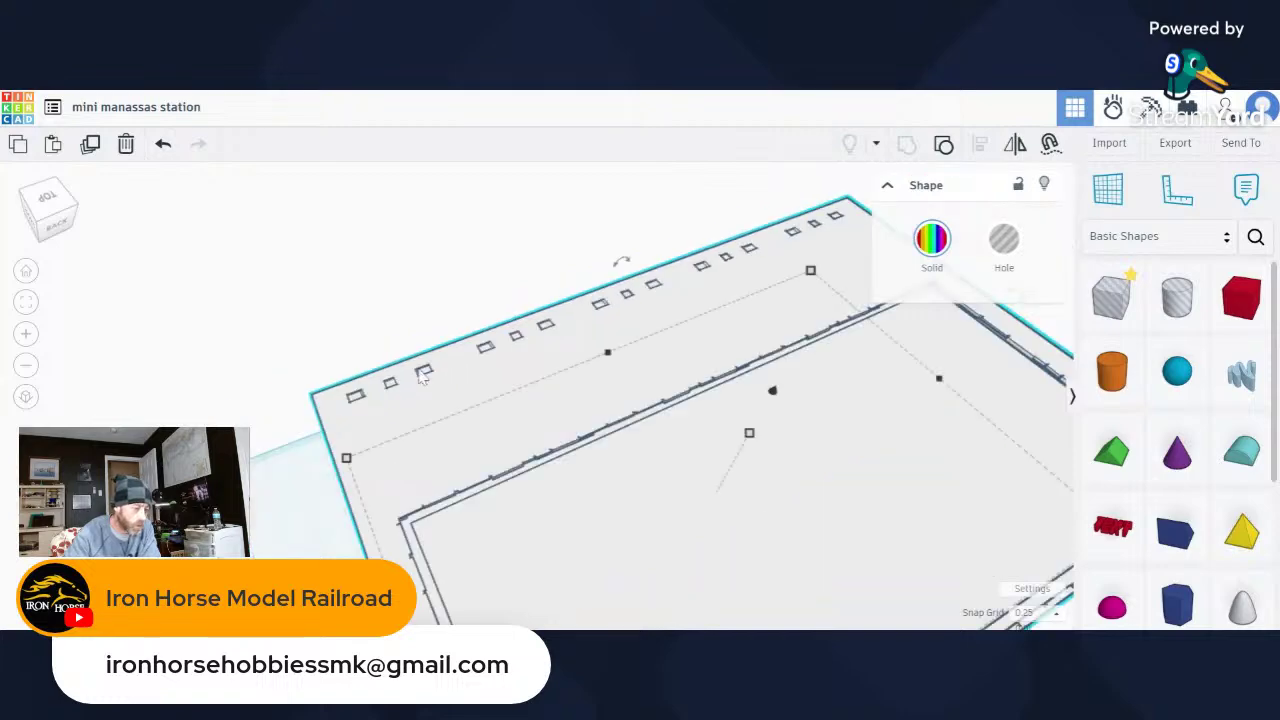
pyautogui.scroll(5, 422, 375)
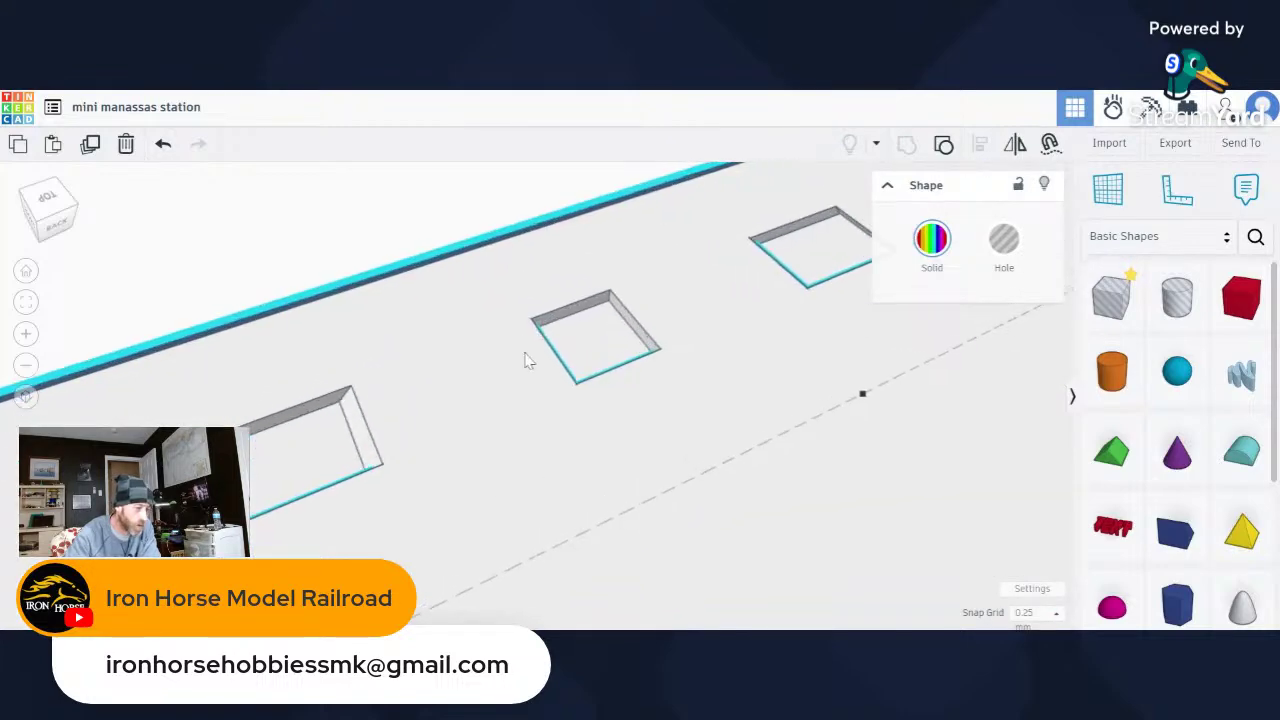
pyautogui.scroll(-5, 529, 361)
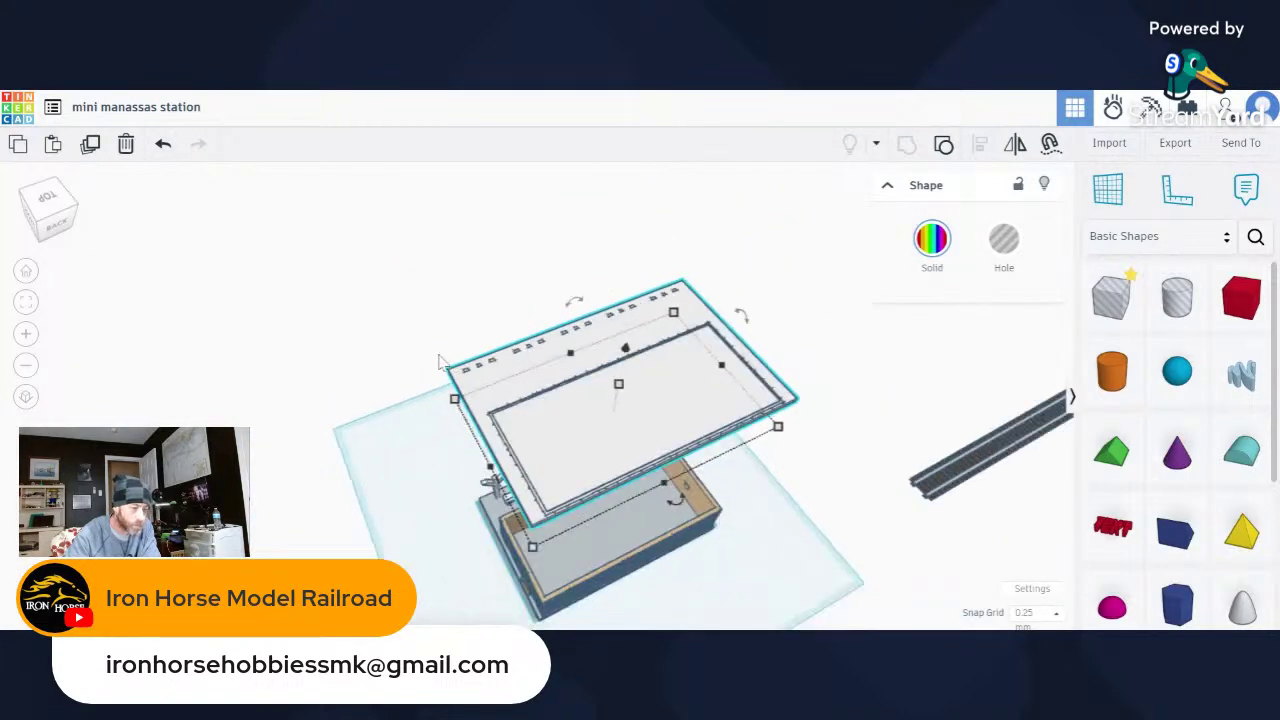
pyautogui.moveTo(440, 362); pyautogui.dragTo(538, 337, button='right')
pyautogui.scroll(-2, 536, 337)
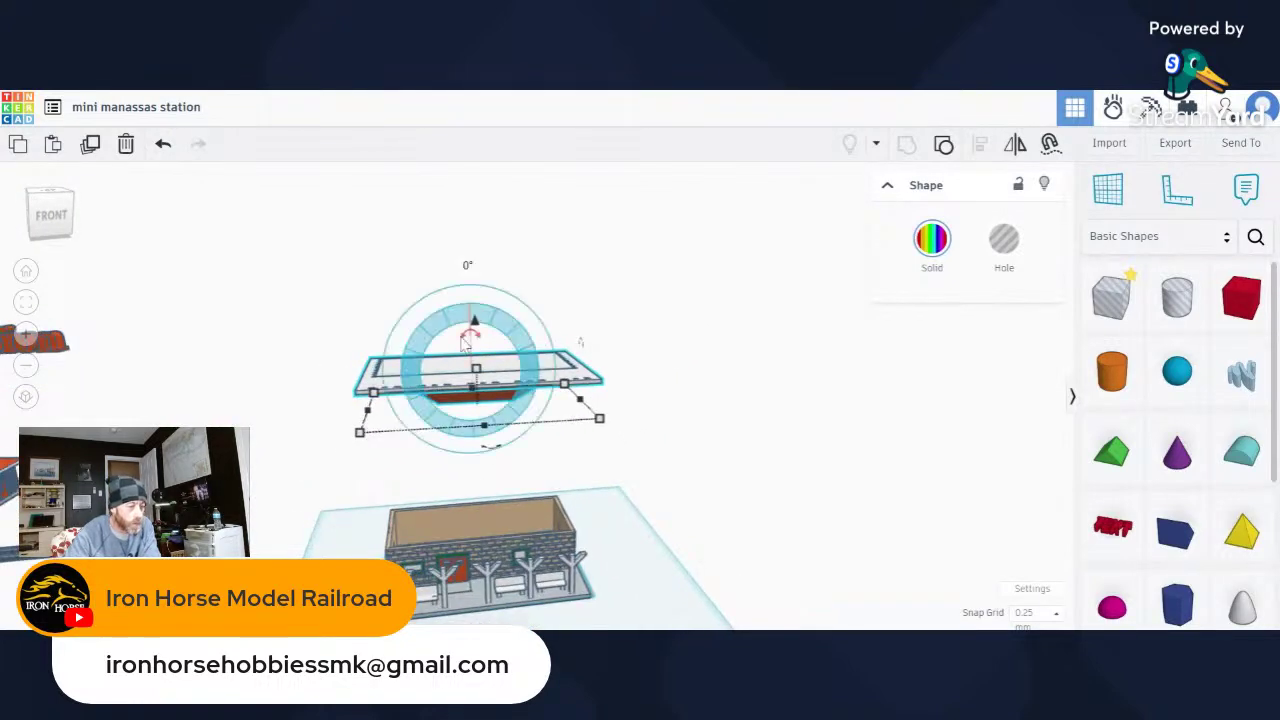
# Rotate the roof by 180° so it sits upright above the station body.
pyautogui.moveTo(468, 340); pyautogui.dragTo(476, 384)
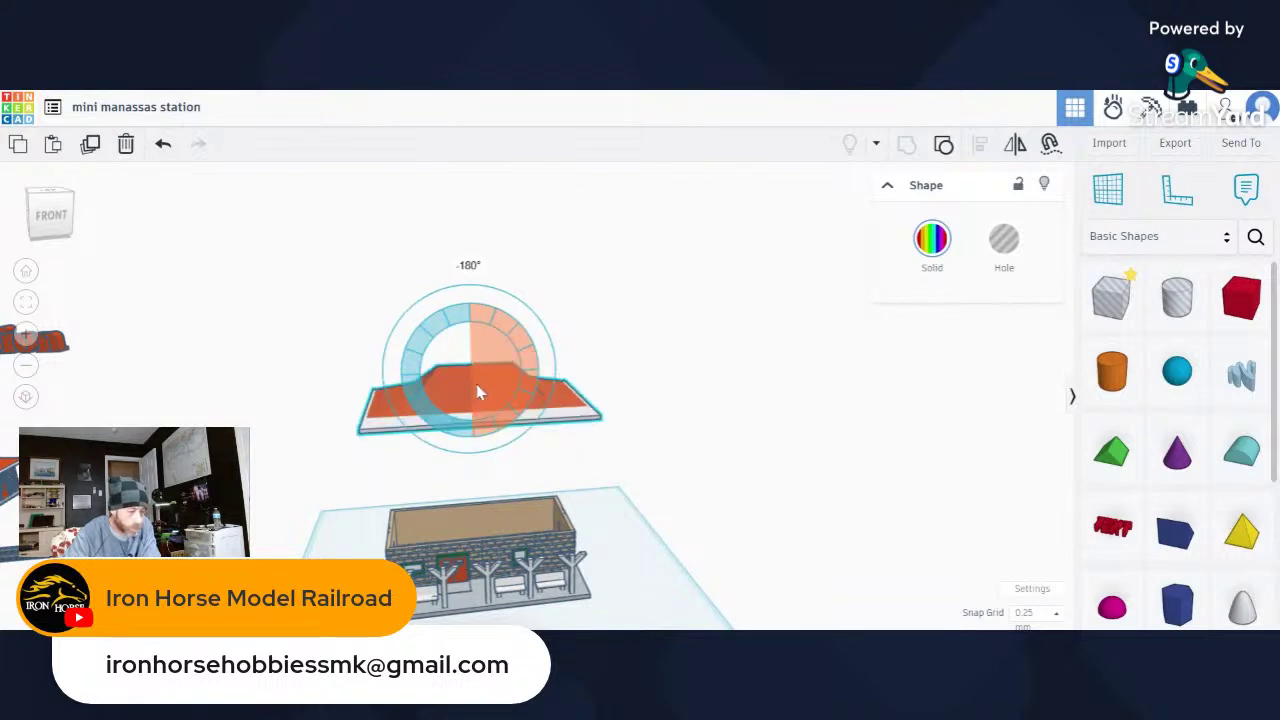
pyautogui.click(702, 396)
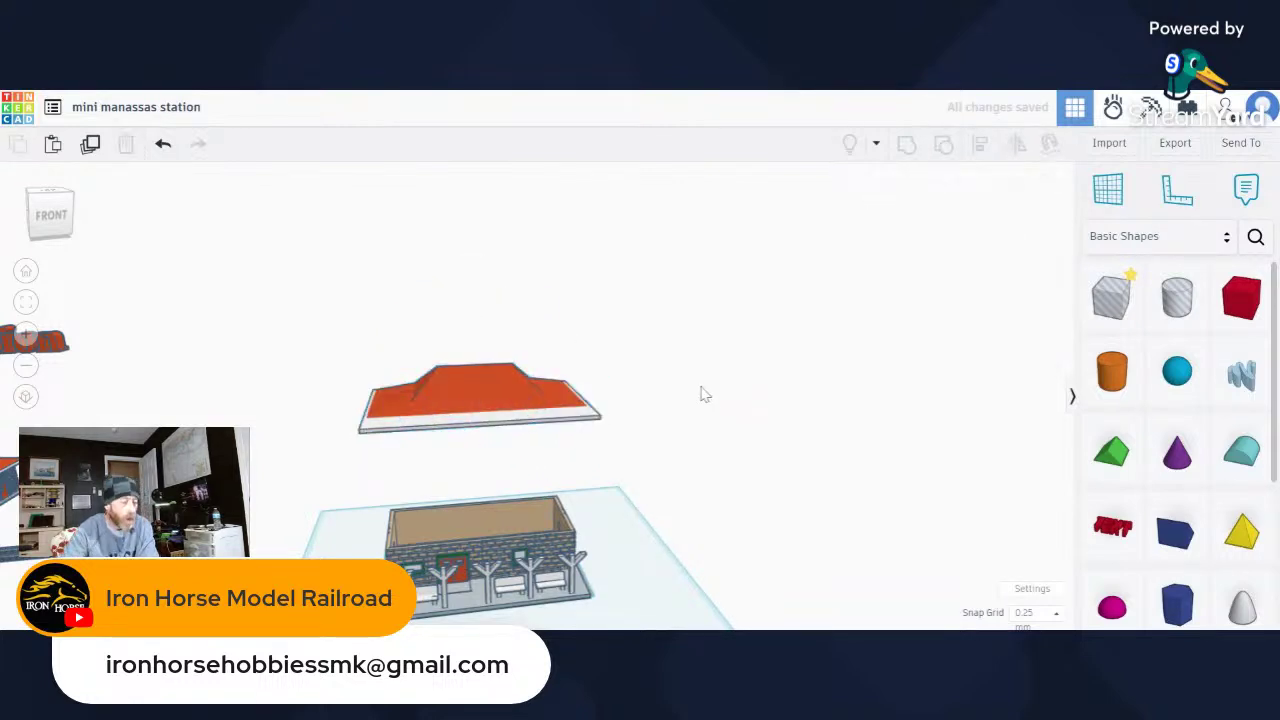
pyautogui.moveTo(702, 388); pyautogui.dragTo(754, 346, button='right')
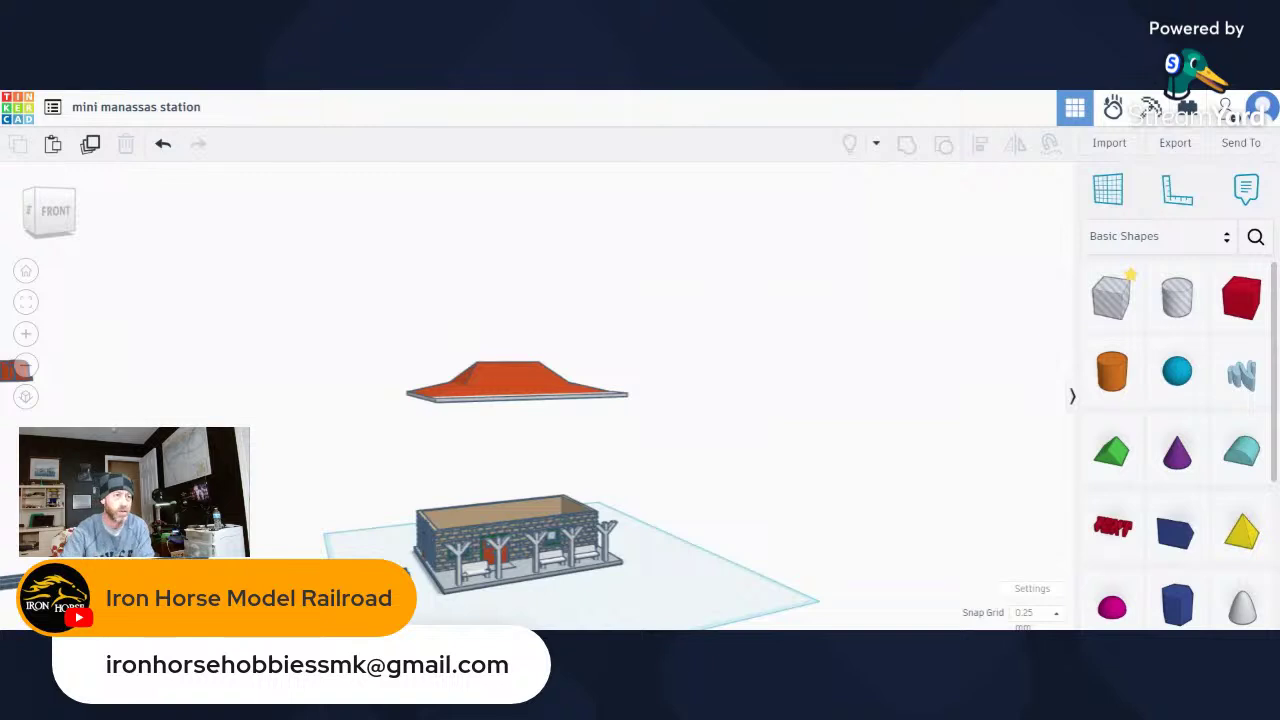
# Examine the raised roof and the open station body from above, below and the front.
pyautogui.scroll(-3, 656, 408)
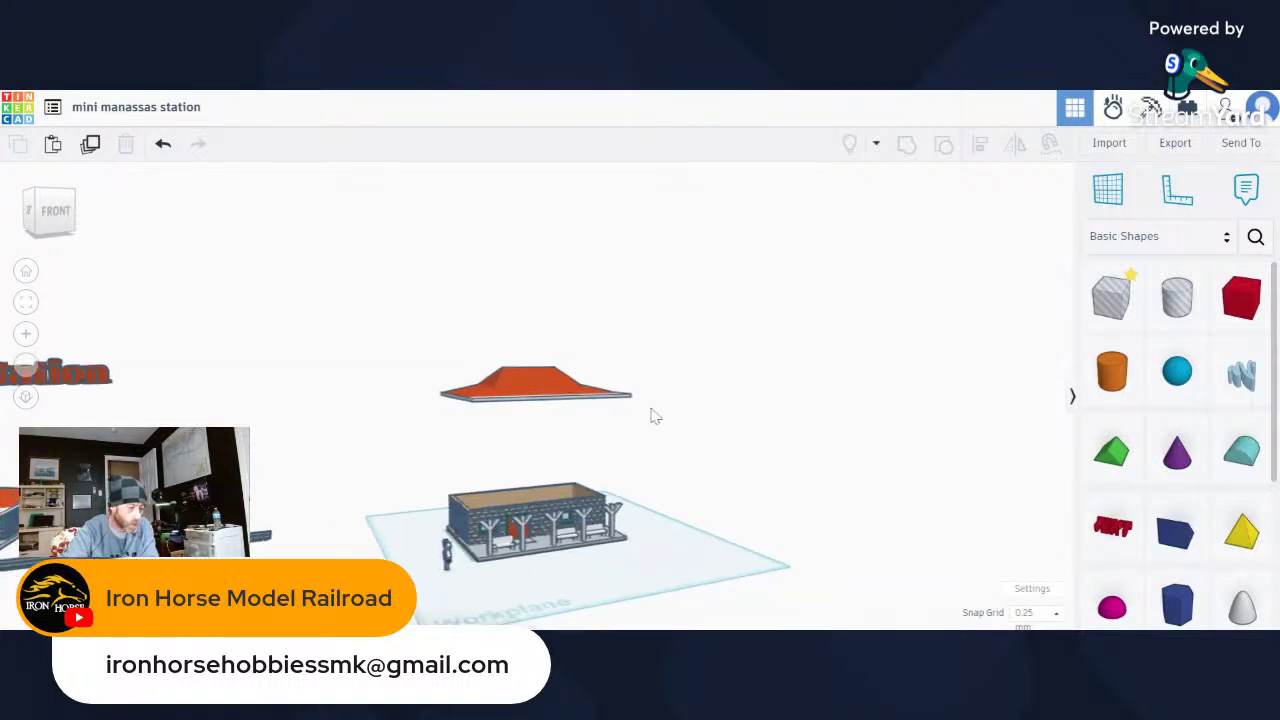
pyautogui.moveTo(699, 428)
pyautogui.mouseDown(button='right')
pyautogui.moveTo(720, 386)
pyautogui.moveTo(437, 377)
pyautogui.moveTo(428, 400)
pyautogui.moveTo(680, 411)
pyautogui.mouseUp(button='right')
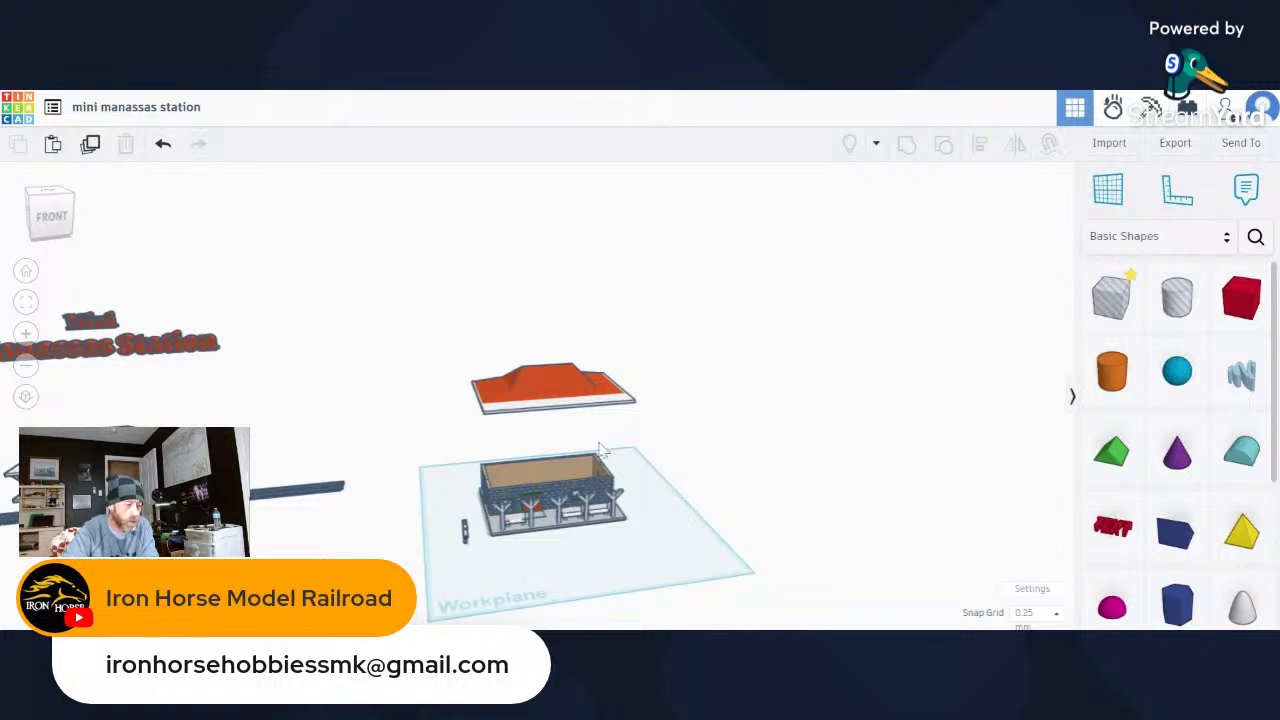
pyautogui.moveTo(545, 404); pyautogui.dragTo(552, 362, button='right')
pyautogui.scroll(5, 512, 402)
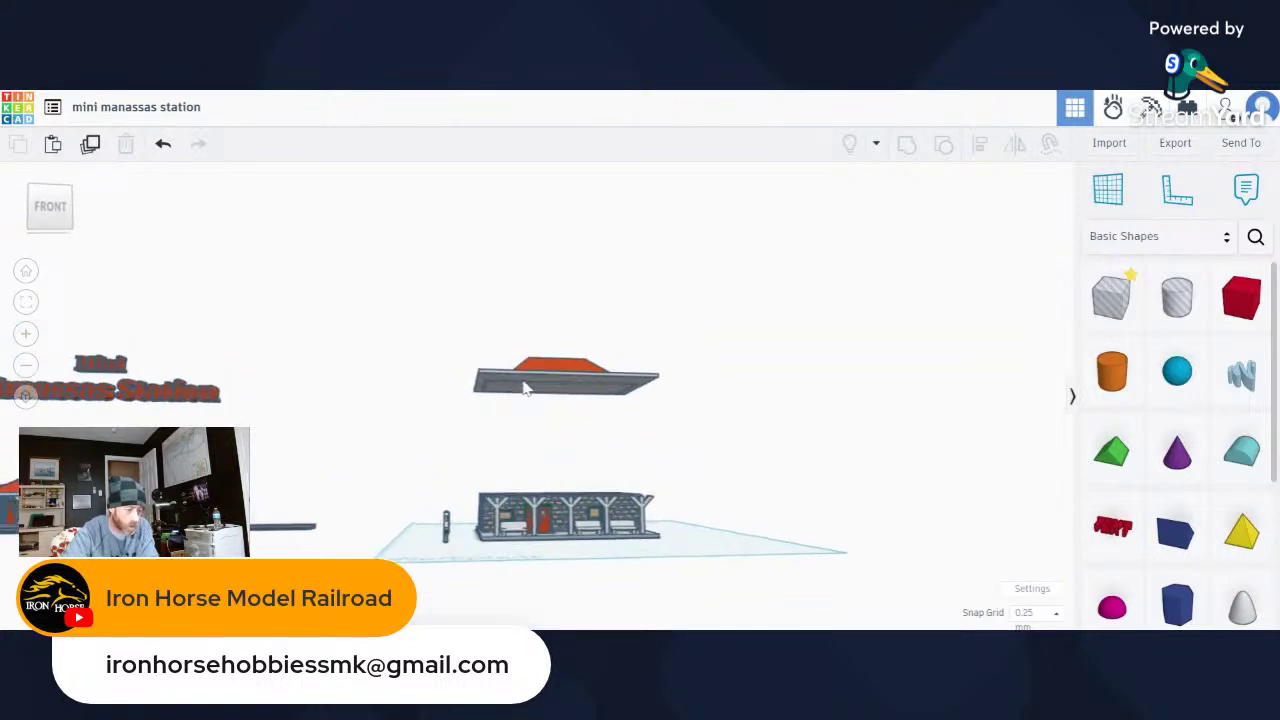
pyautogui.moveTo(523, 406); pyautogui.dragTo(322, 430, button='right')
pyautogui.scroll(-5, 322, 430)
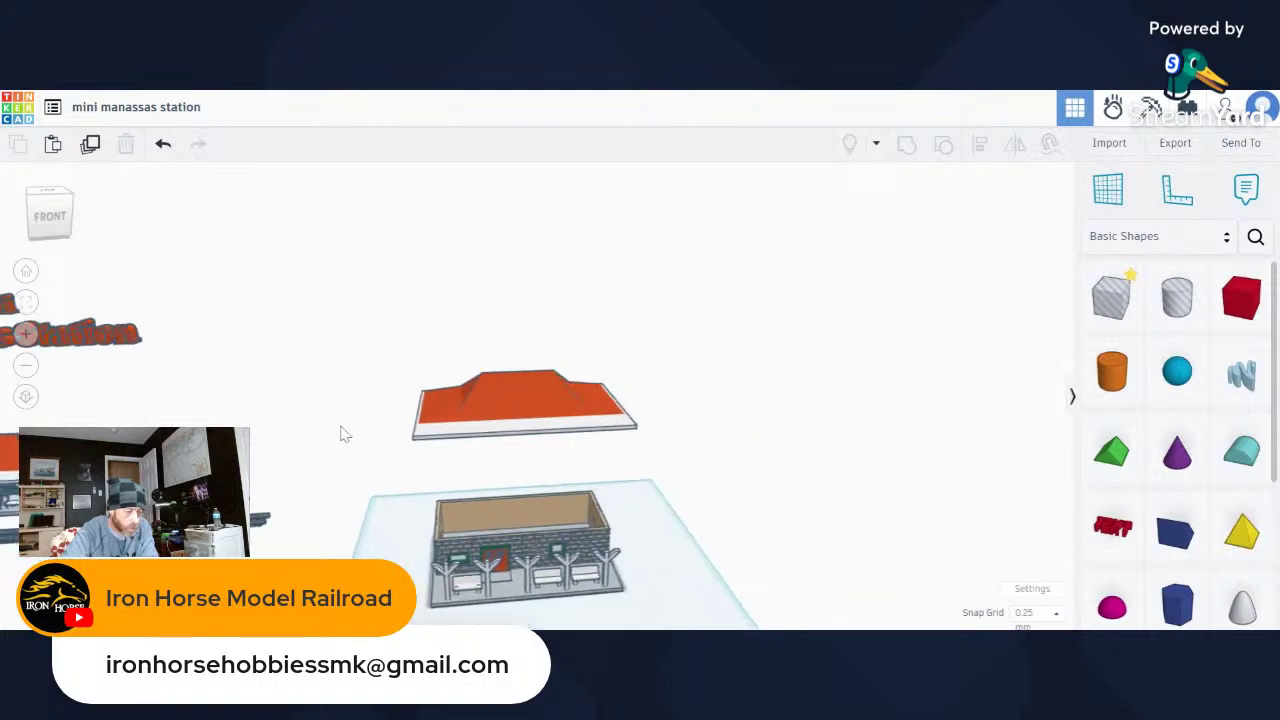
pyautogui.moveTo(499, 406); pyautogui.dragTo(494, 400, button='middle')
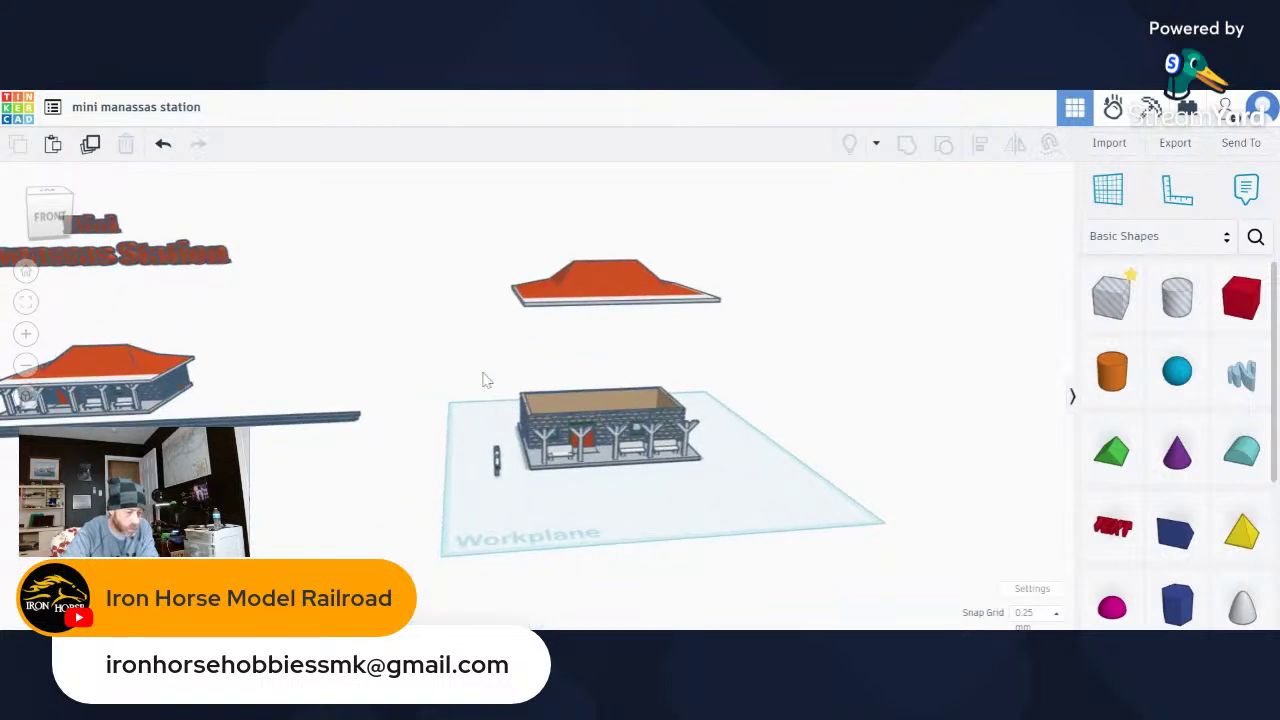
# Move the station body and crossing sign together out from under the roof, well behind the workplane.
pyautogui.moveTo(466, 373); pyautogui.dragTo(794, 566)
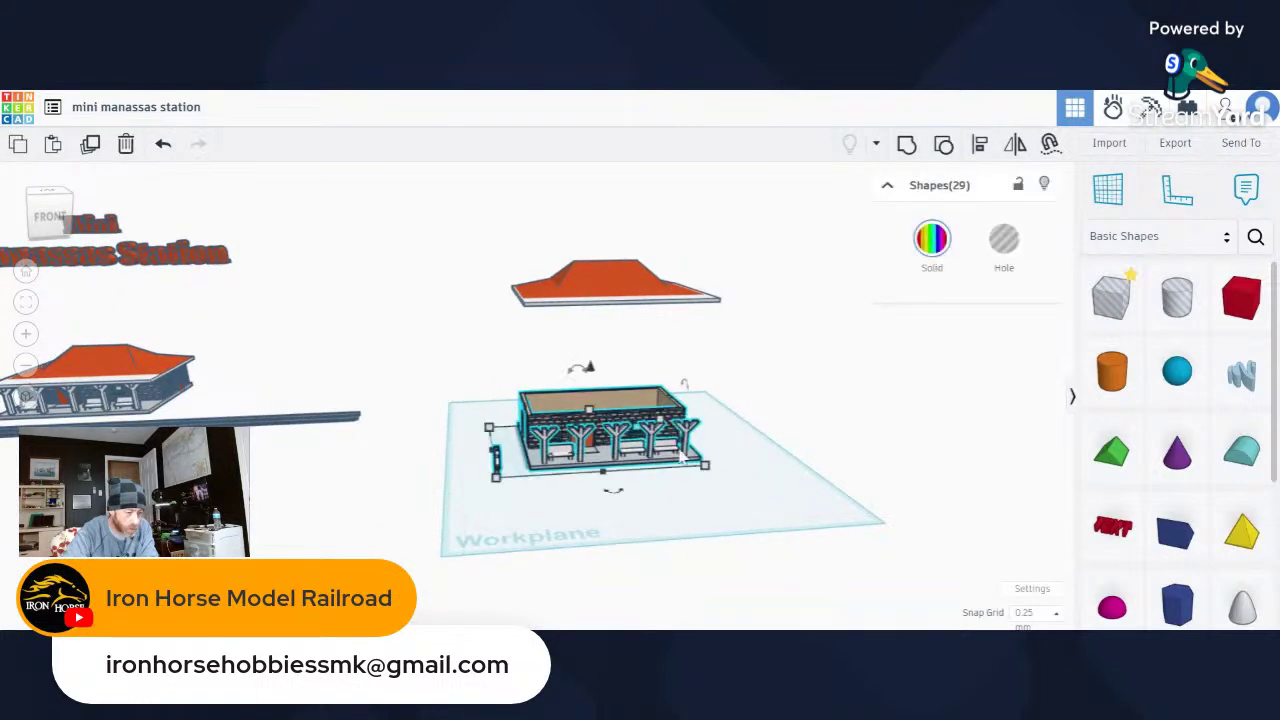
pyautogui.moveTo(603, 432); pyautogui.dragTo(576, 318)
pyautogui.click(585, 488)
# Drop the roof onto the workplane and shift it into the back-left corner of the grid.
pyautogui.click(630, 302)
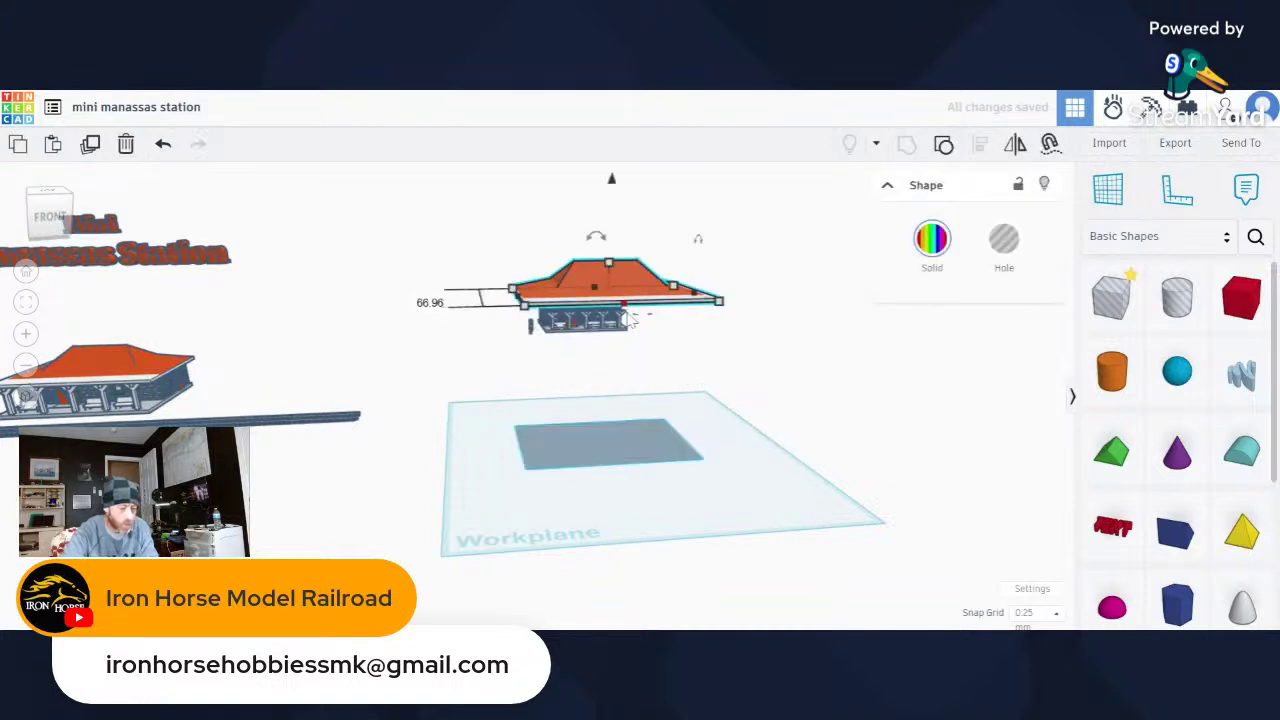
pyautogui.press('d')
pyautogui.moveTo(634, 330); pyautogui.dragTo(617, 516, button='right')
pyautogui.click(594, 471)
pyautogui.moveTo(580, 394); pyautogui.dragTo(540, 352)
pyautogui.click(637, 503)
pyautogui.scroll(-3, 642, 500)
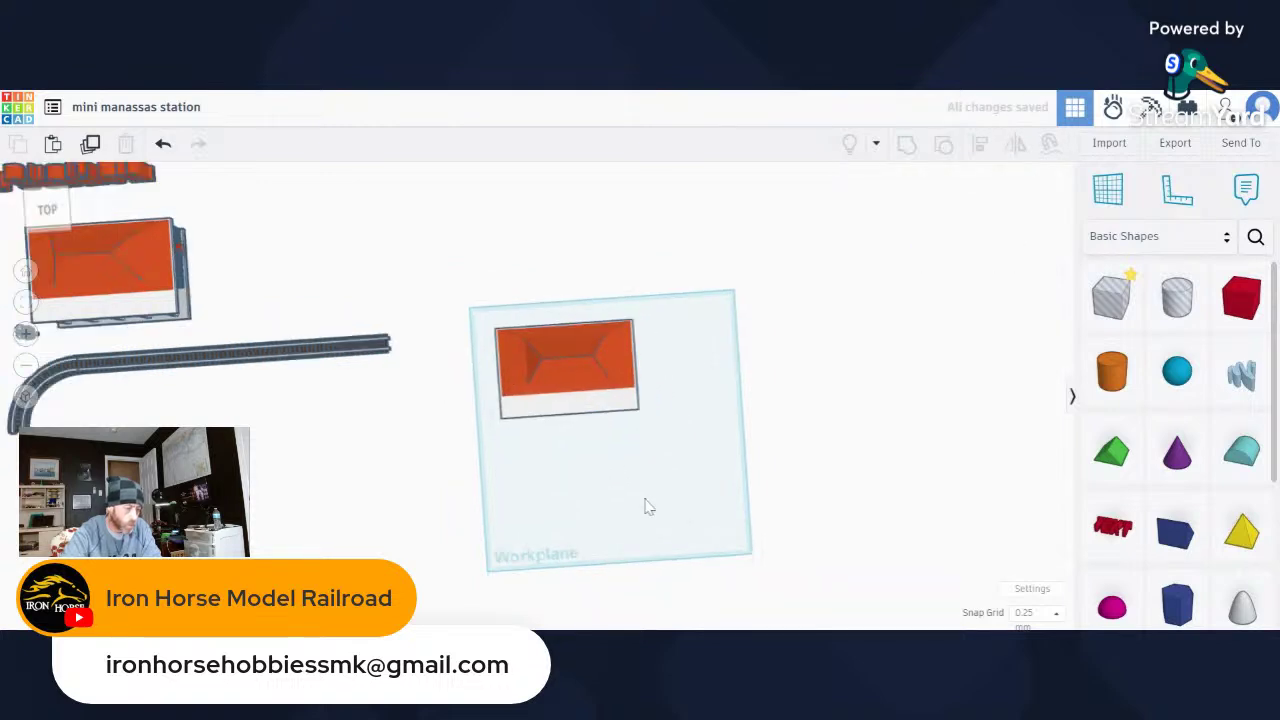
# Bring the station body and crossing sign back together to just outside the edge of the workplane.
pyautogui.moveTo(535, 330); pyautogui.dragTo(514, 271, button='right')
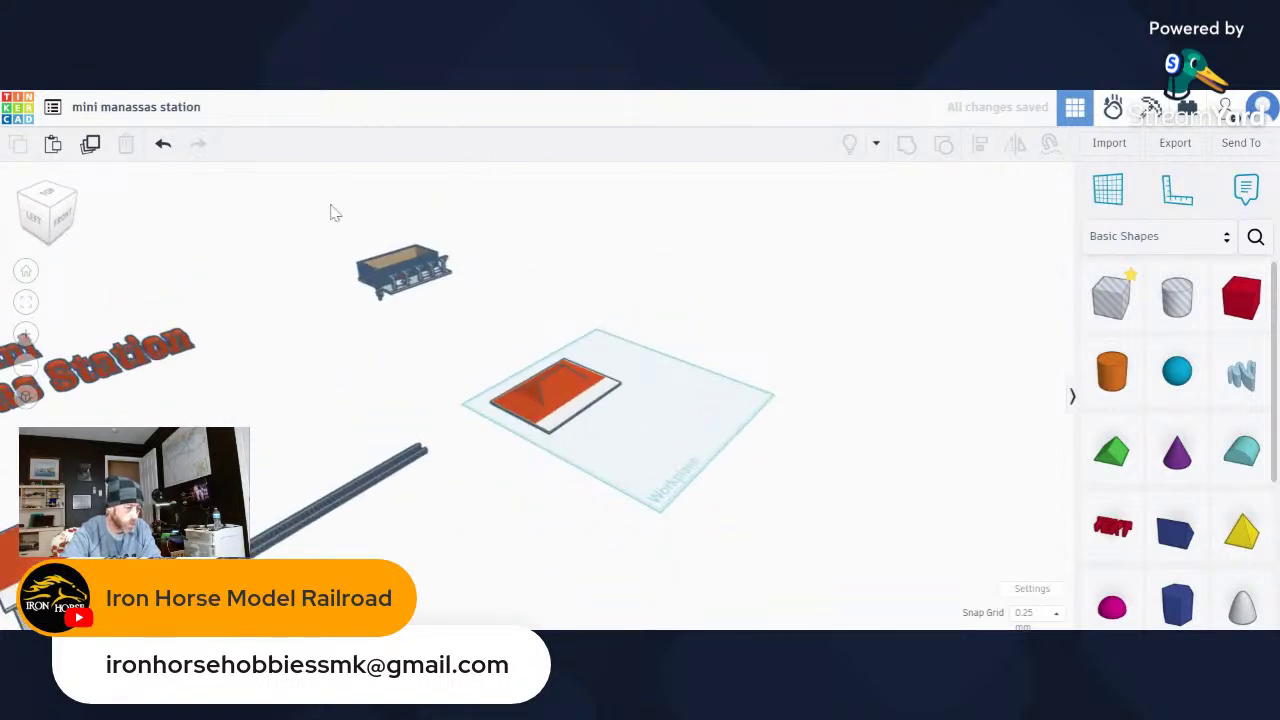
pyautogui.moveTo(320, 217); pyautogui.dragTo(505, 333)
pyautogui.moveTo(372, 292); pyautogui.dragTo(662, 342)
pyautogui.moveTo(737, 409); pyautogui.dragTo(730, 407, button='right')
pyautogui.click(730, 407)
pyautogui.scroll(6, 726, 390)
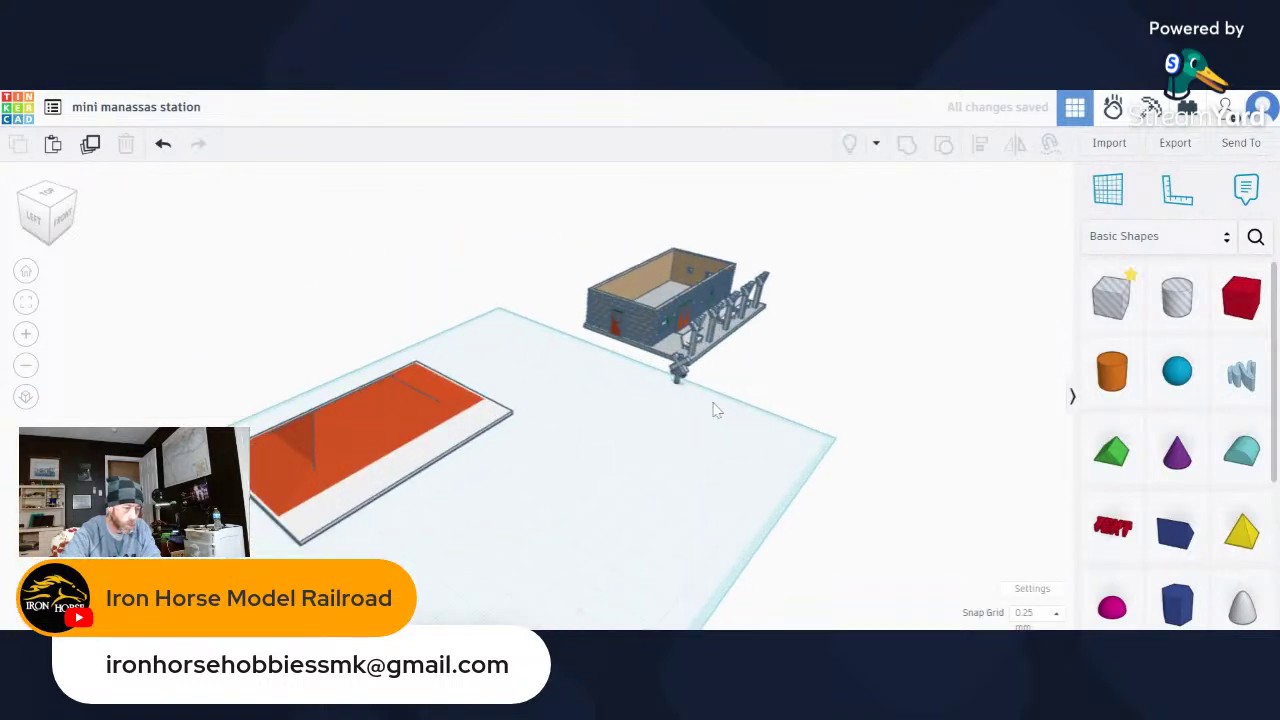
pyautogui.scroll(3, 688, 421)
# Examine the station's end wall, its brickwork and the red door with the green frame at close range.
pyautogui.moveTo(689, 400); pyautogui.dragTo(985, 440, button='right')
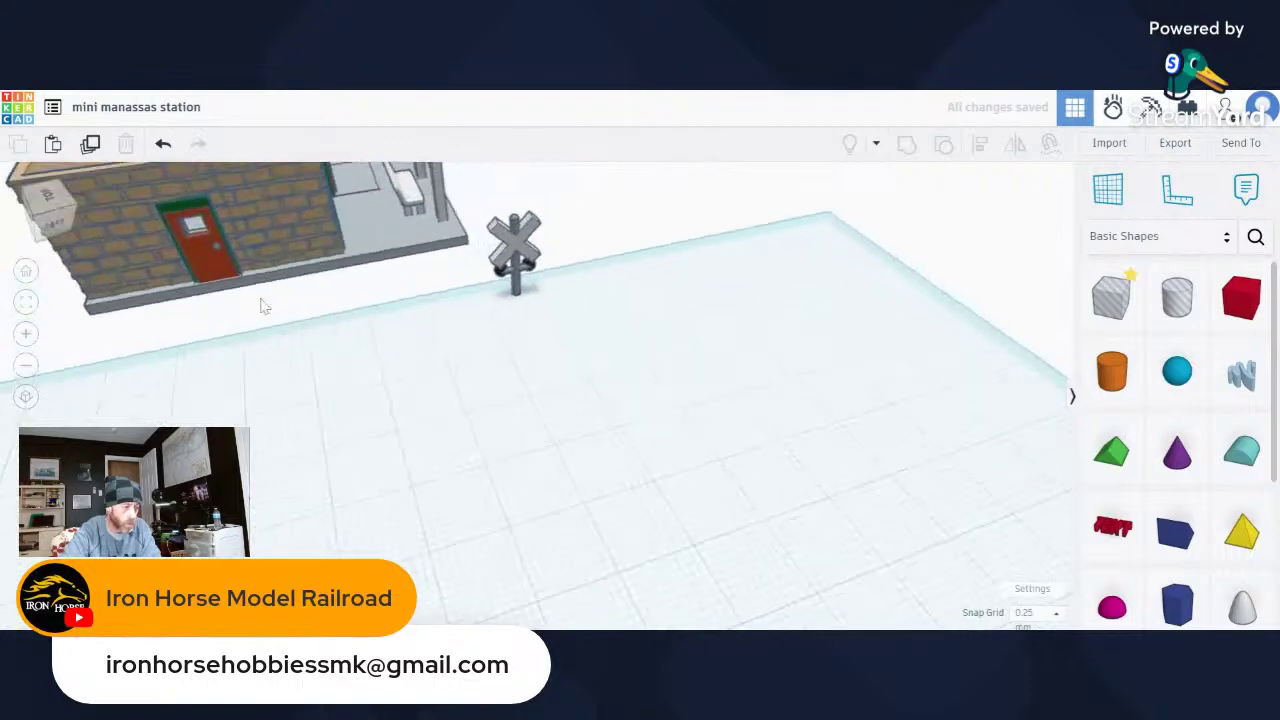
pyautogui.scroll(-2, 200, 317)
pyautogui.scroll(-1, 197, 317)
pyautogui.moveTo(508, 392); pyautogui.dragTo(573, 356, button='right')
pyautogui.scroll(10, 544, 430)
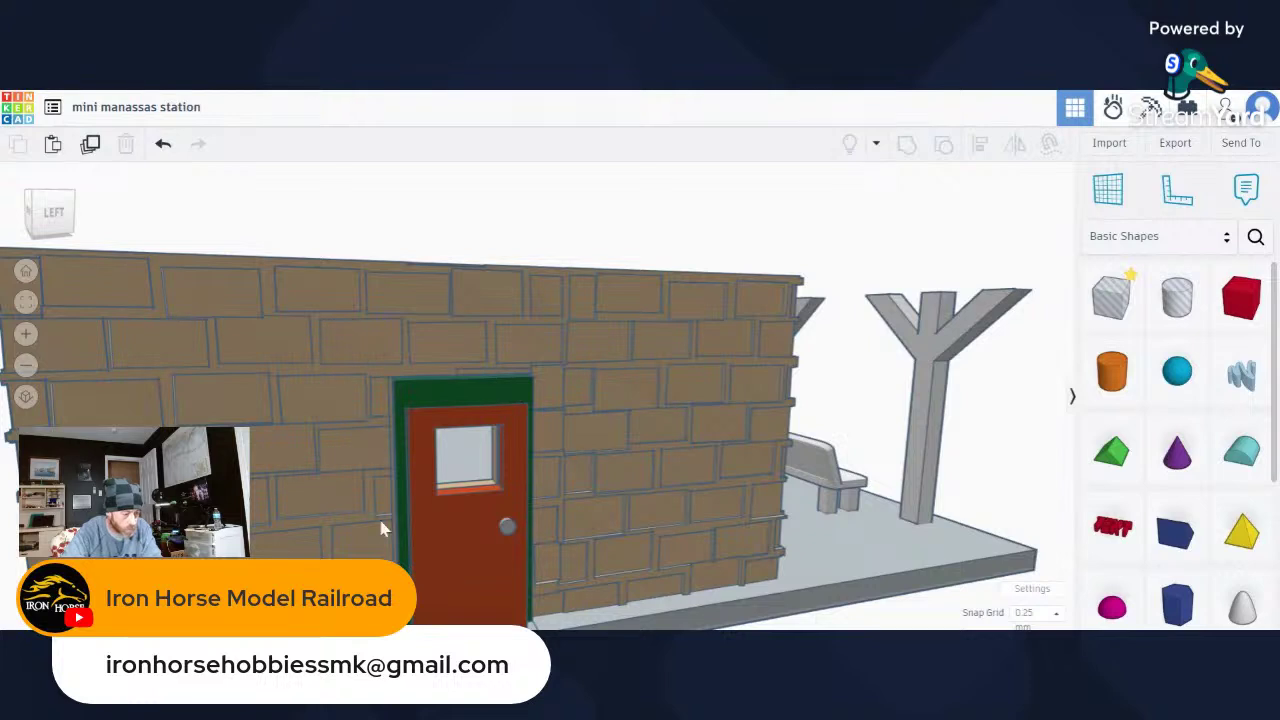
pyautogui.scroll(-10, 493, 478)
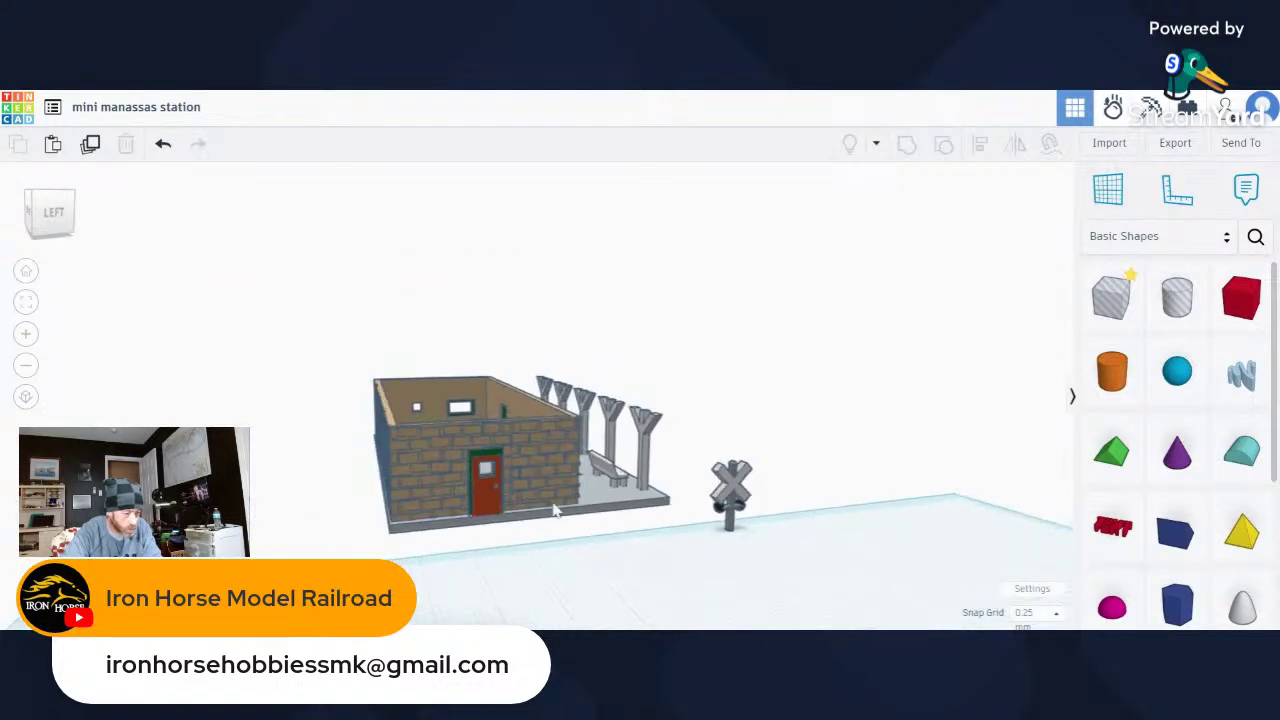
pyautogui.scroll(2, 480, 512)
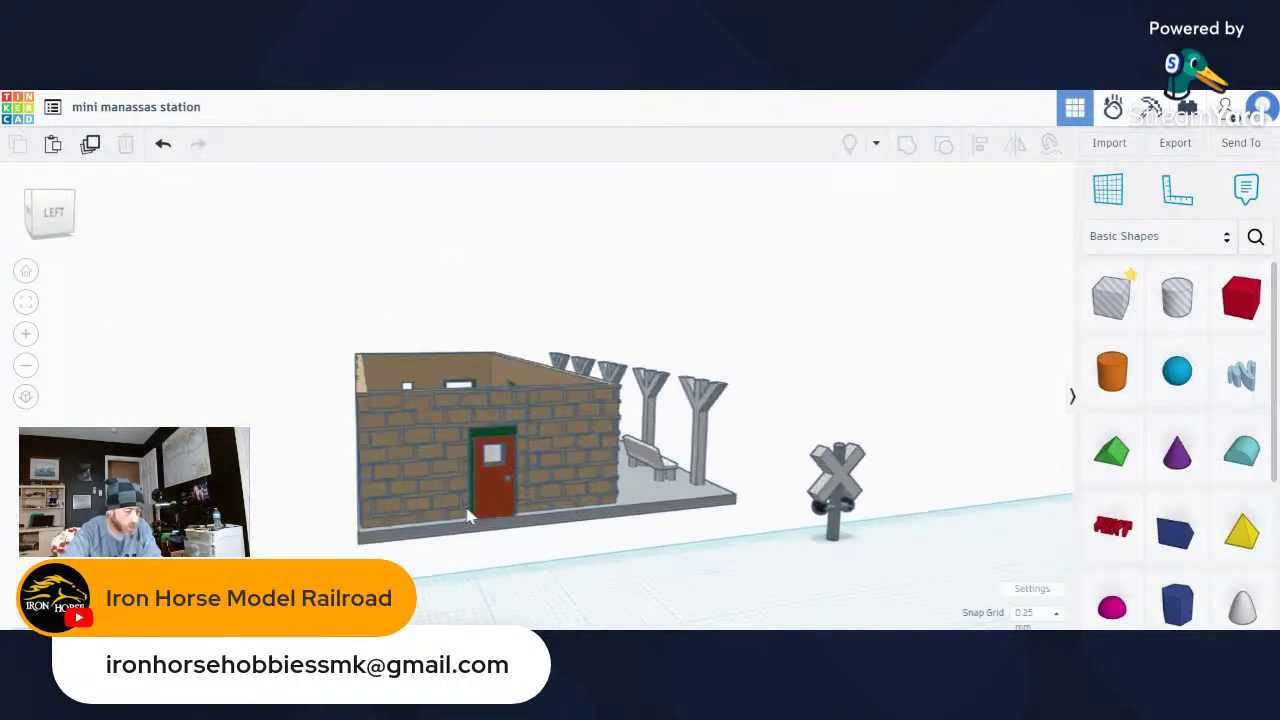
pyautogui.moveTo(482, 500); pyautogui.dragTo(531, 503, button='right')
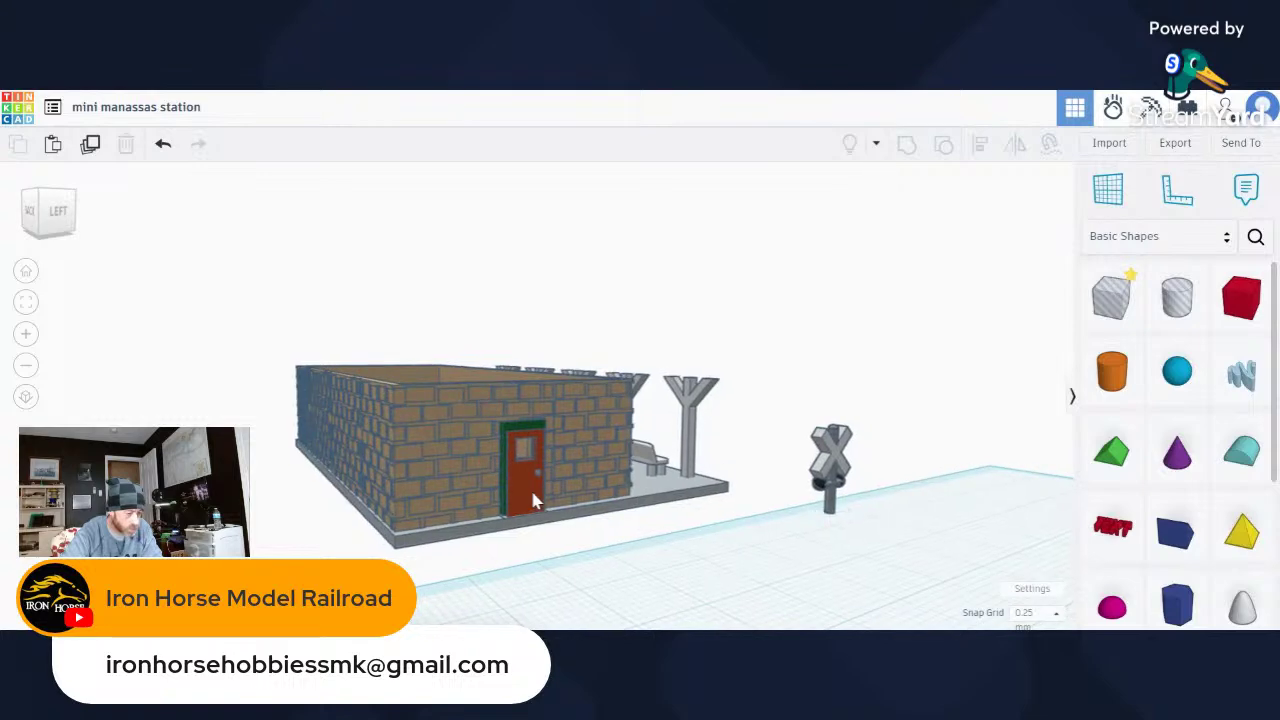
# Try to pull the red door and its green frame out of the end wall without the doorknob.
pyautogui.click(520, 491)
pyautogui.scroll(6, 460, 500)
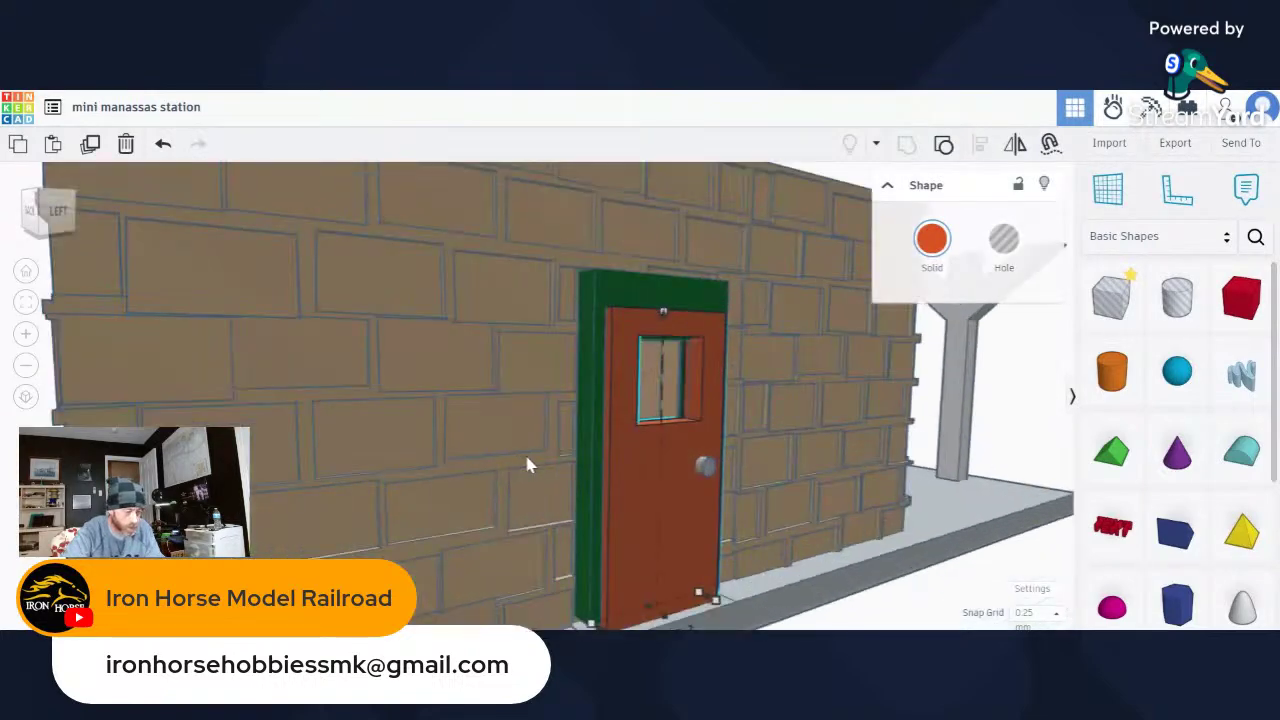
pyautogui.click(585, 447)
pyautogui.scroll(-8, 585, 447)
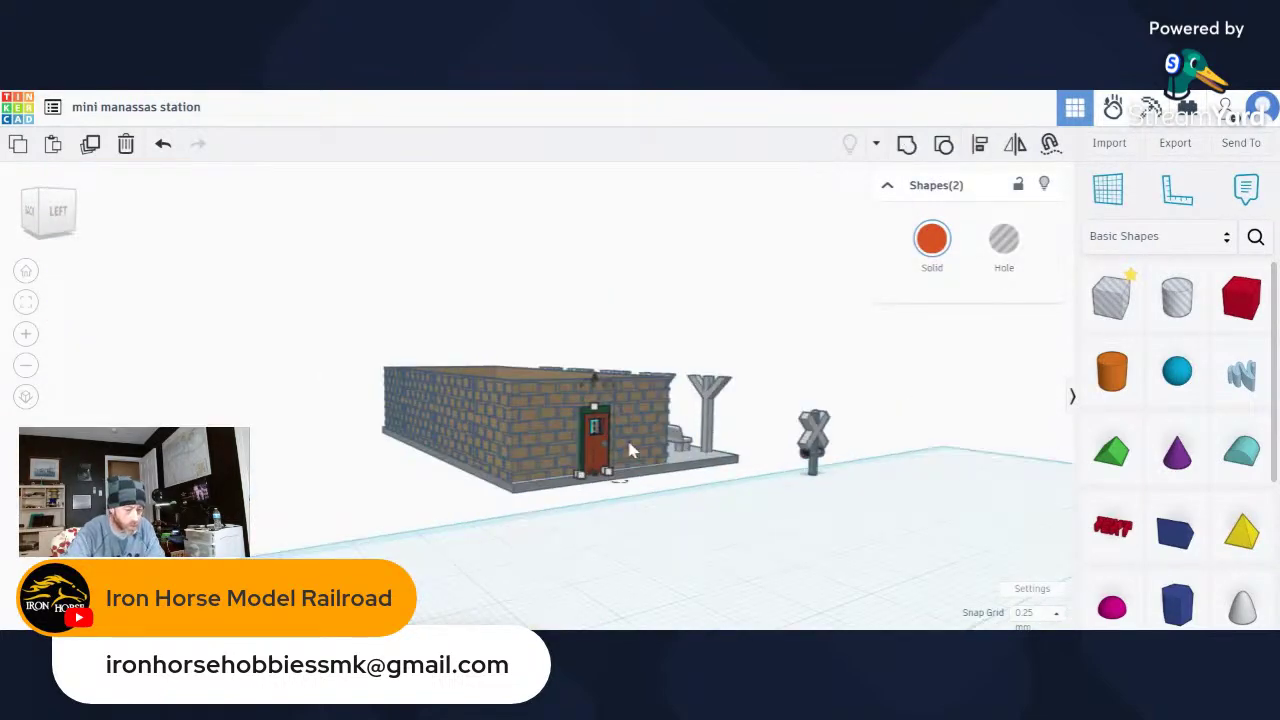
pyautogui.moveTo(634, 446); pyautogui.dragTo(675, 458)
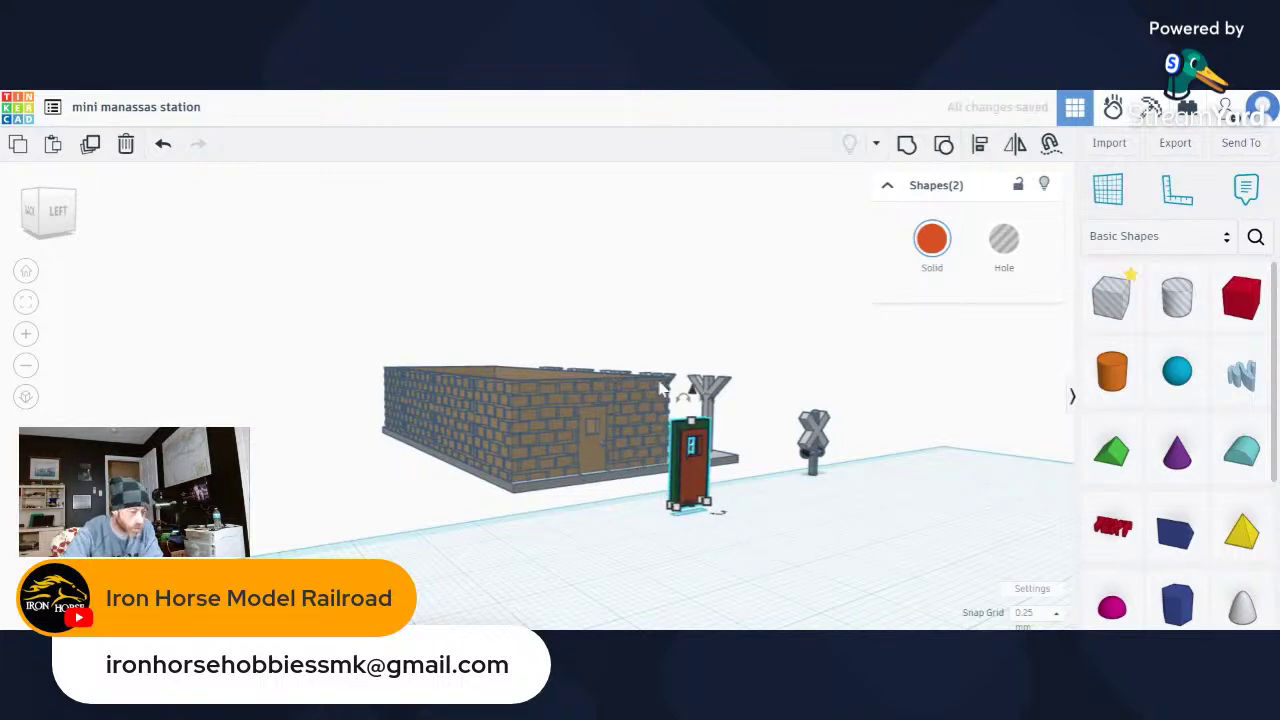
pyautogui.scroll(2, 530, 385)
pyautogui.scroll(5, 632, 463)
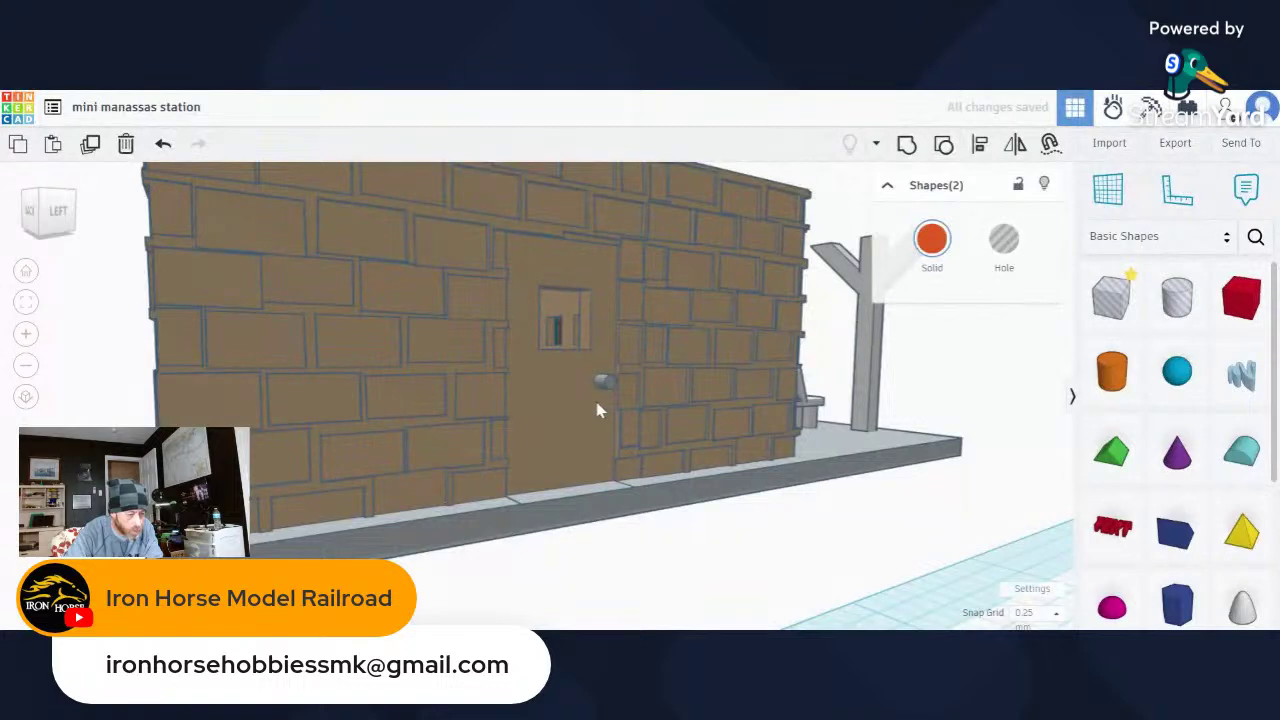
pyautogui.scroll(2, 590, 402)
pyautogui.scroll(-6, 436, 372)
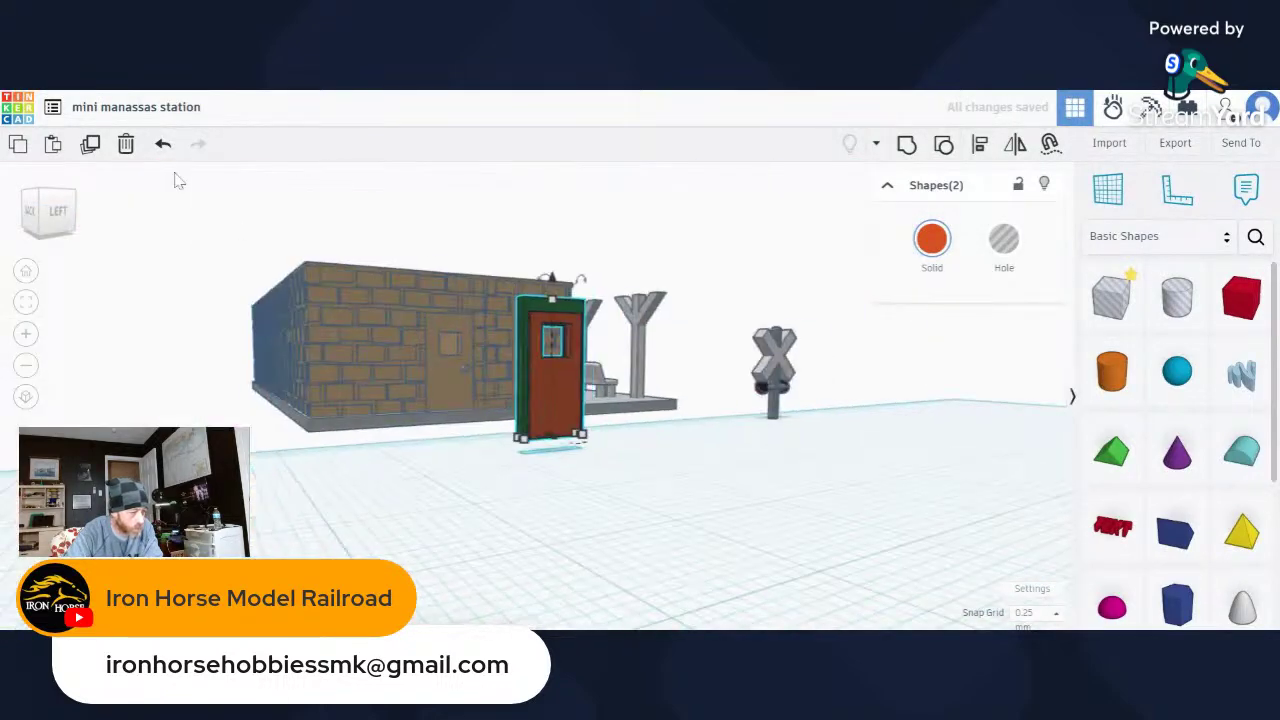
pyautogui.click(163, 147)
# Add the doorknob to the selected door and frame, move all three out of the end wall and check the exposed wall recess.
pyautogui.scroll(6, 466, 360)
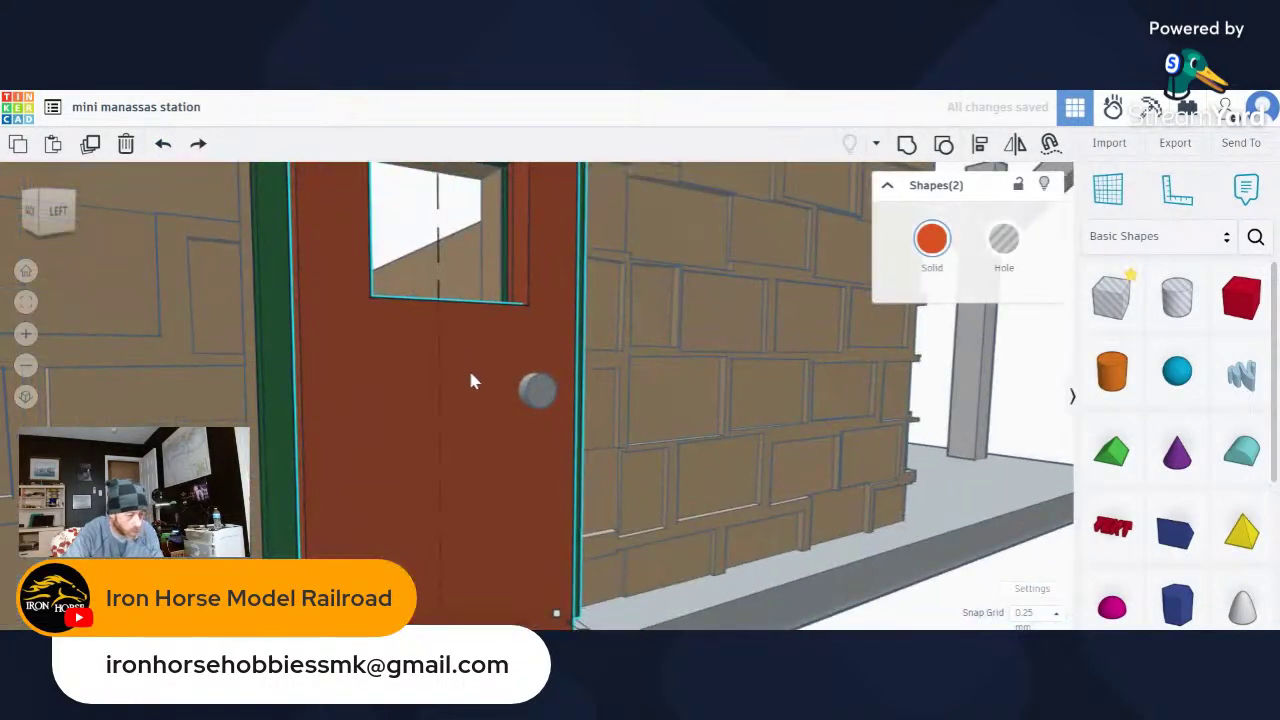
pyautogui.keyDown('shift'); pyautogui.click(548, 396); pyautogui.keyUp('shift')
pyautogui.scroll(-6, 550, 398)
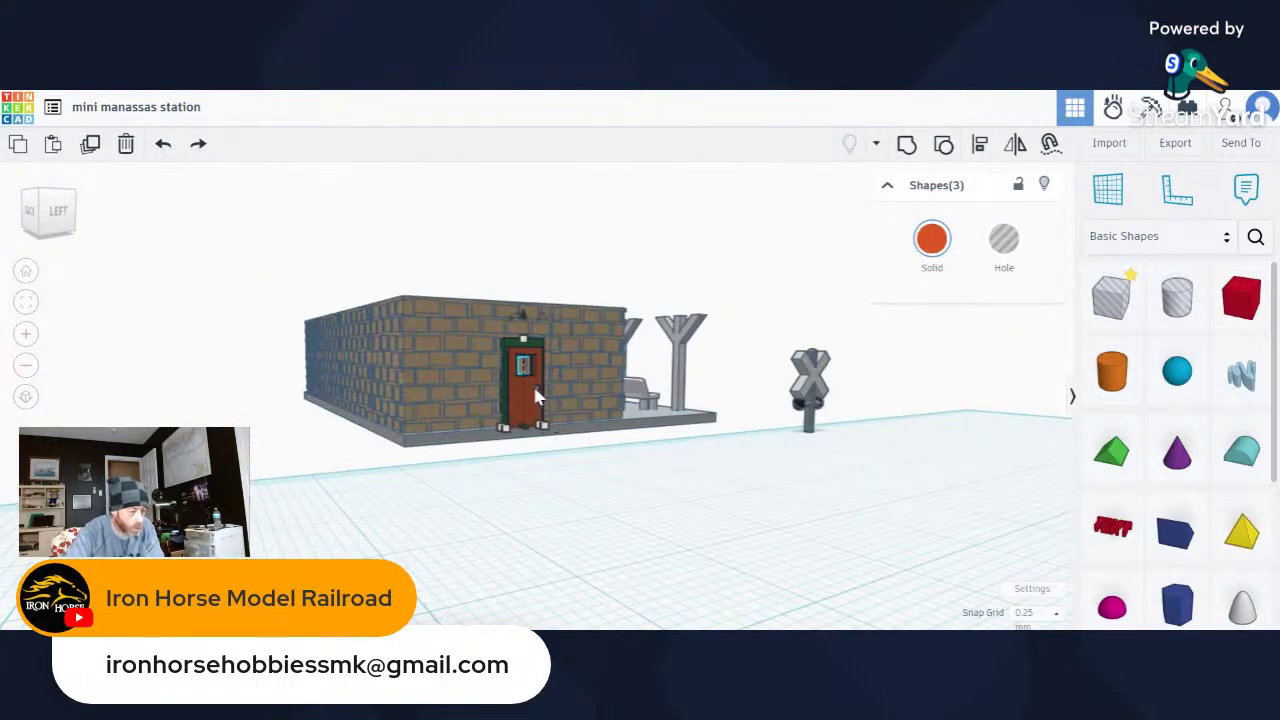
pyautogui.press('Right')
pyautogui.press('Right')
pyautogui.press('Right')
pyautogui.scroll(6, 492, 400)
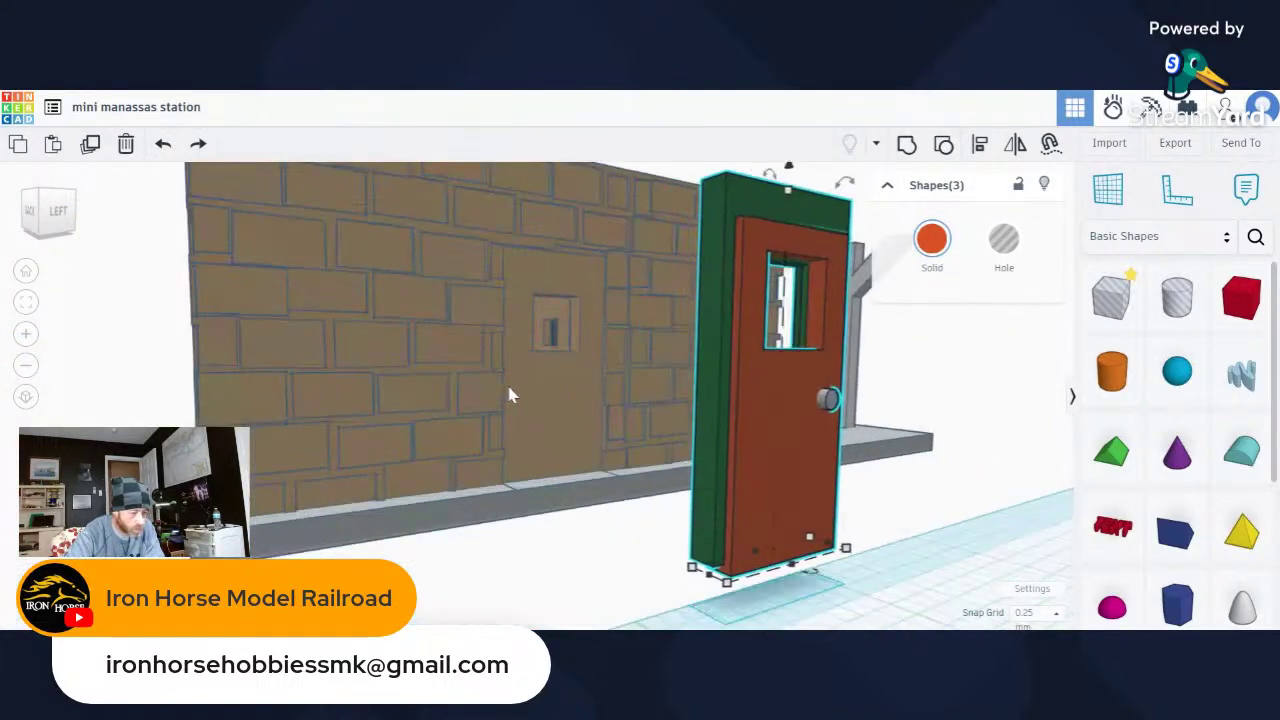
pyautogui.scroll(5, 540, 350)
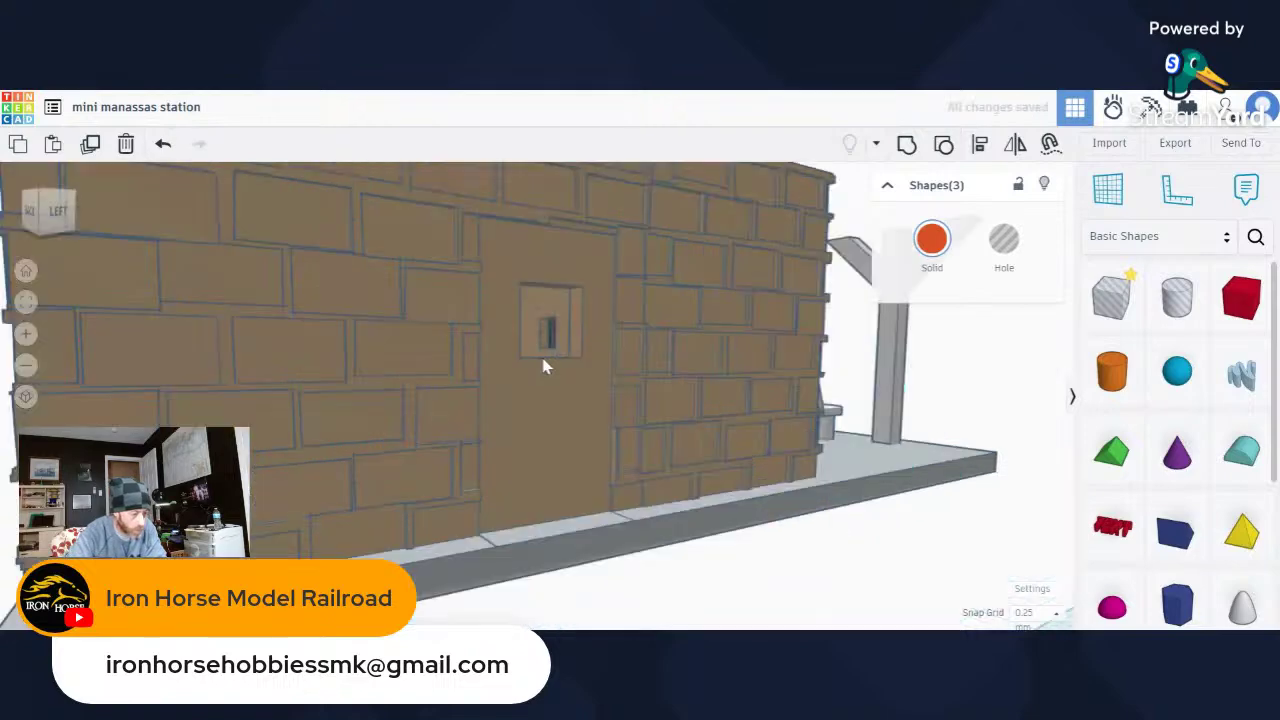
pyautogui.scroll(-4, 455, 356)
pyautogui.moveTo(445, 353); pyautogui.dragTo(410, 368, button='right')
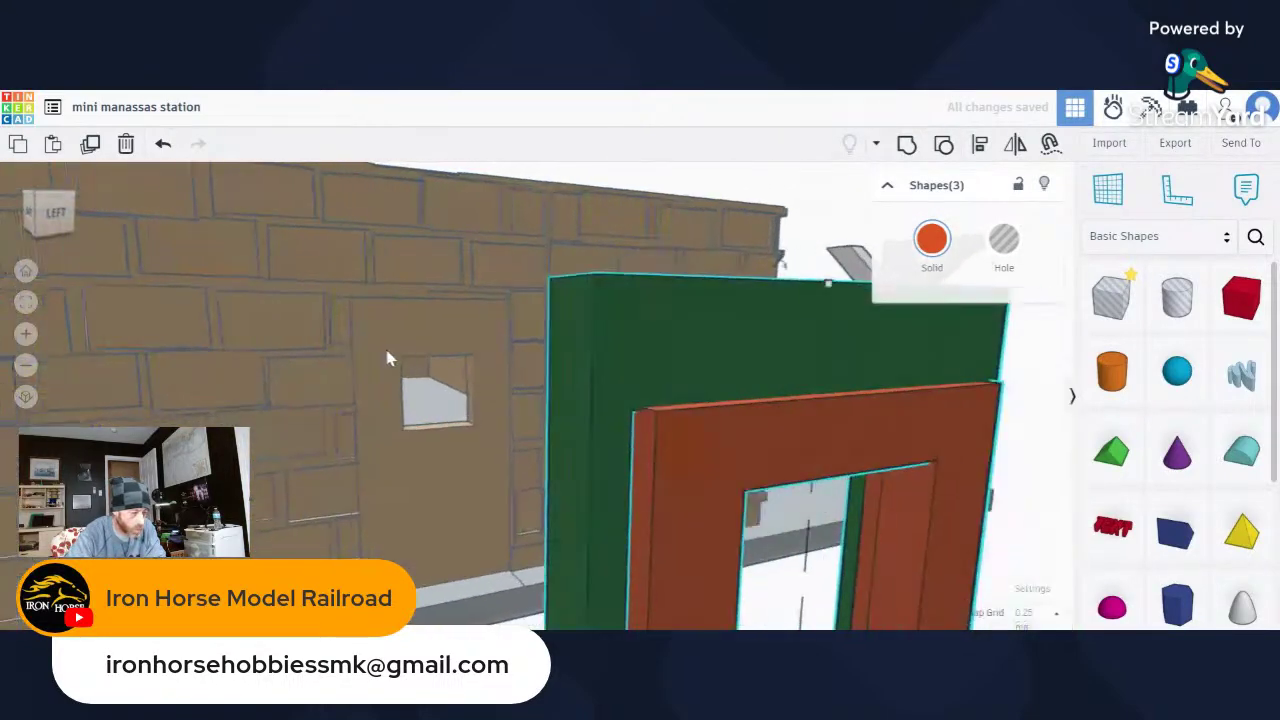
# Separate the red door from its green frame, place it on the open workplane and tip it to lie flat.
pyautogui.scroll(-8, 405, 370)
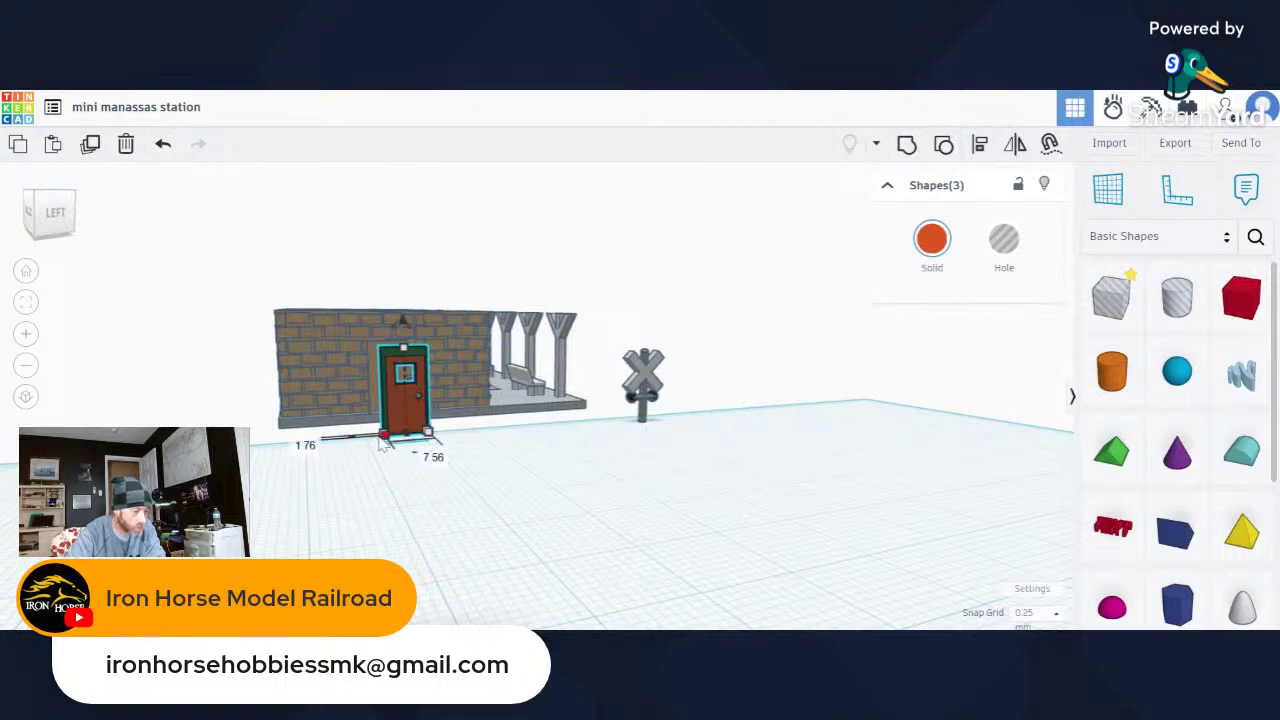
pyautogui.moveTo(183, 378); pyautogui.dragTo(300, 438, button='right')
pyautogui.click(323, 478)
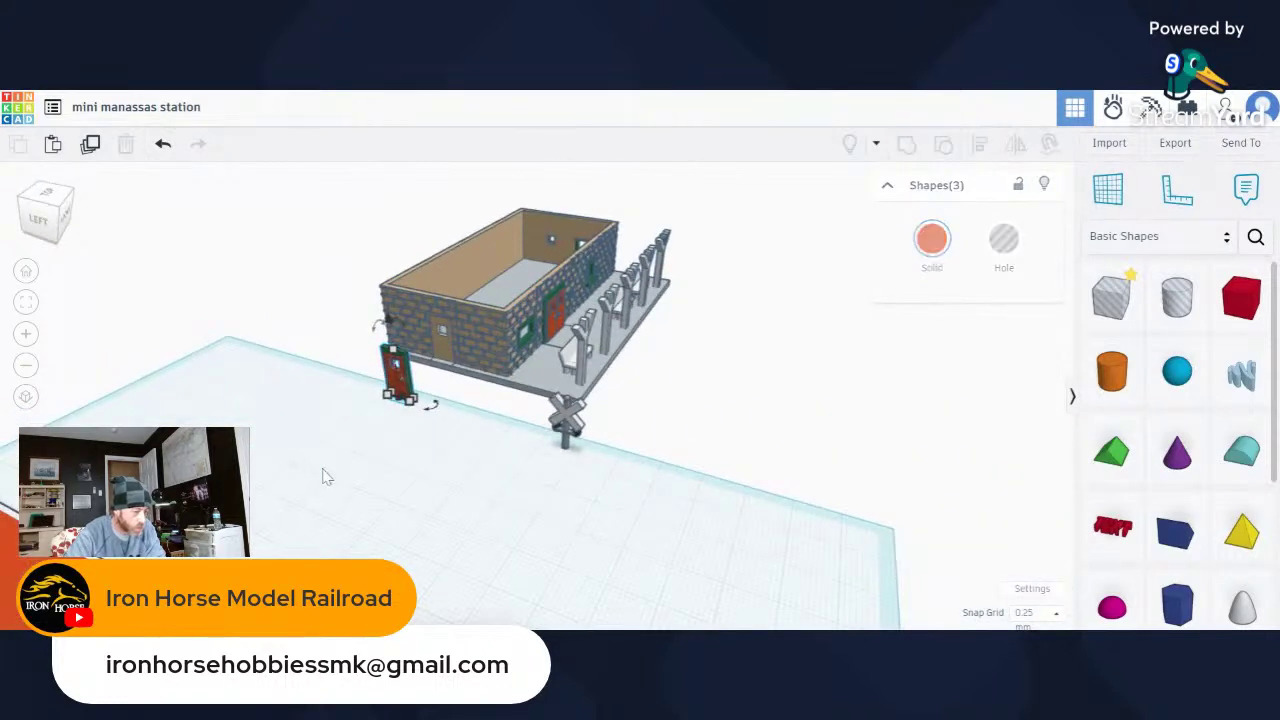
pyautogui.moveTo(395, 395); pyautogui.dragTo(349, 457)
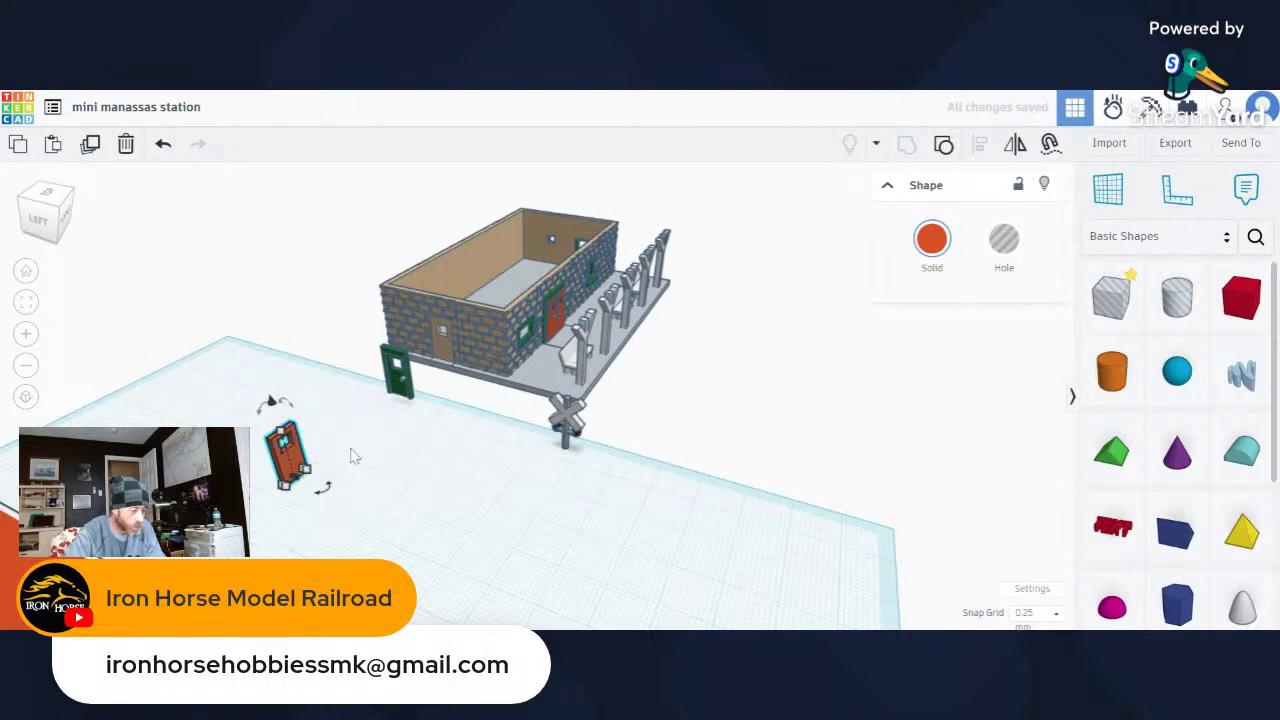
pyautogui.moveTo(272, 403); pyautogui.dragTo(282, 452)
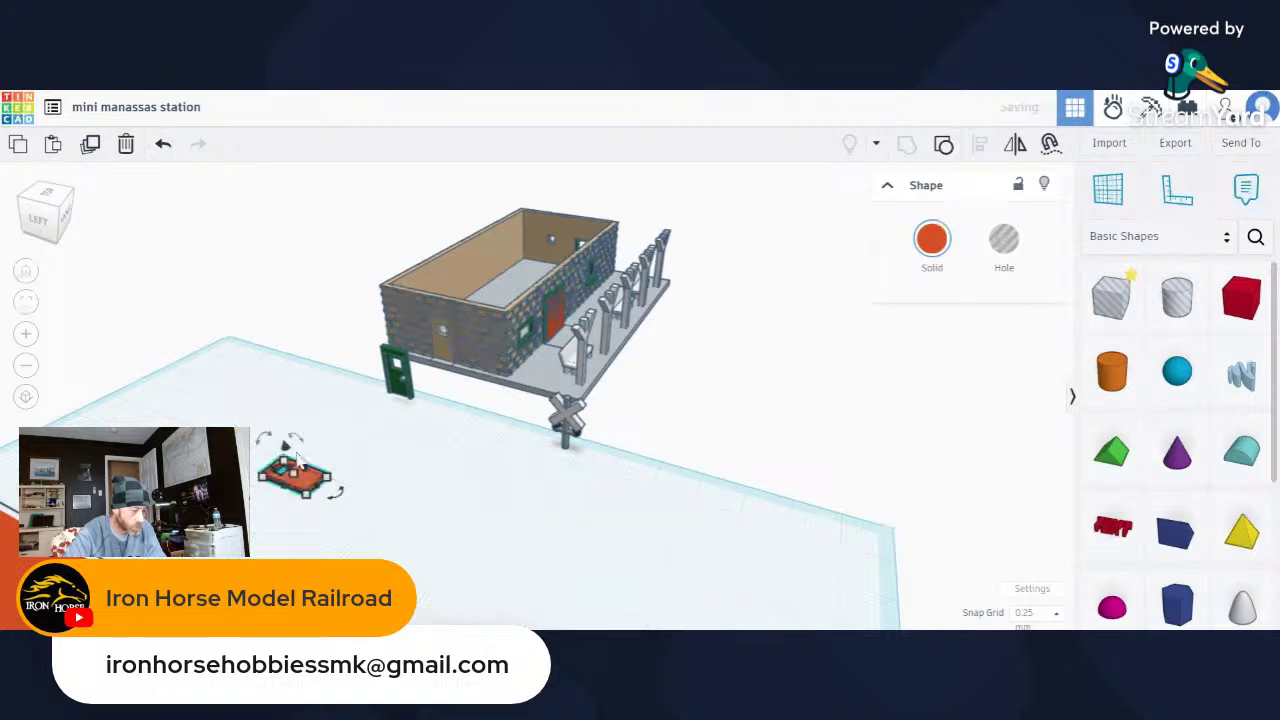
# Move the flat red door across the workplane to a clear spot beside the roof.
pyautogui.click(410, 512)
pyautogui.moveTo(414, 509); pyautogui.dragTo(365, 350, button='right')
pyautogui.moveTo(378, 336); pyautogui.dragTo(279, 255)
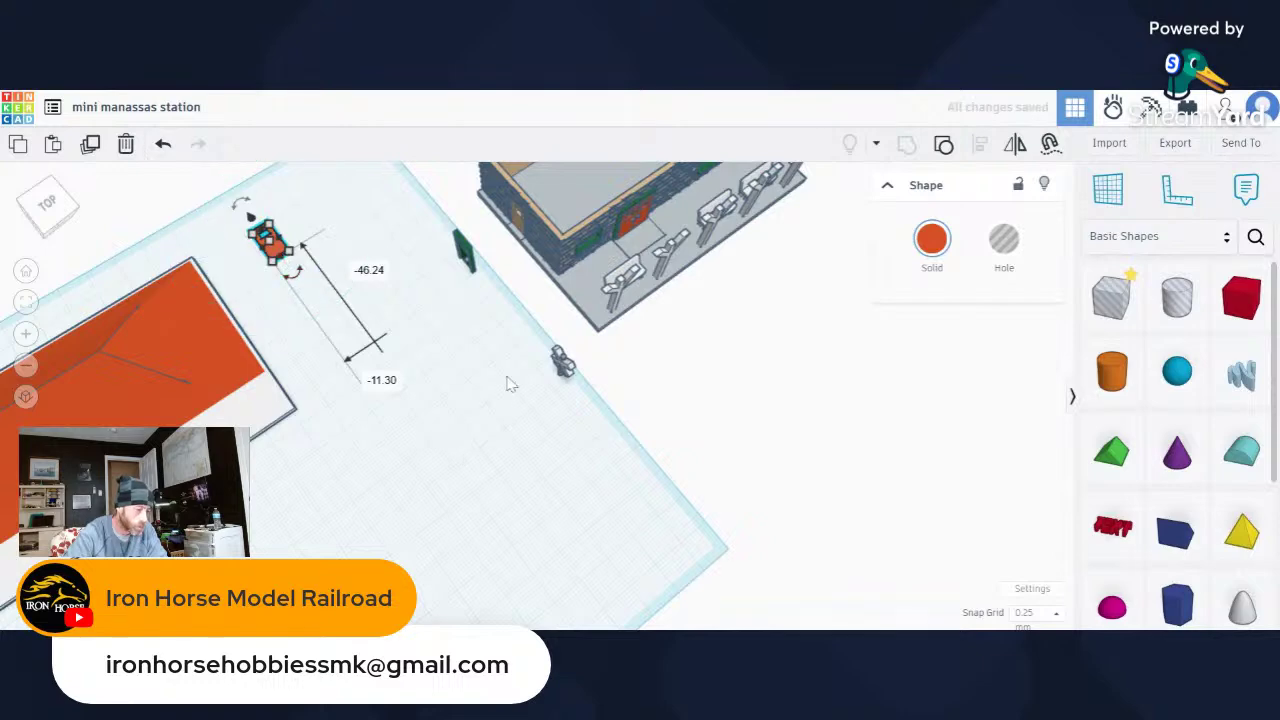
pyautogui.scroll(10, 421, 367)
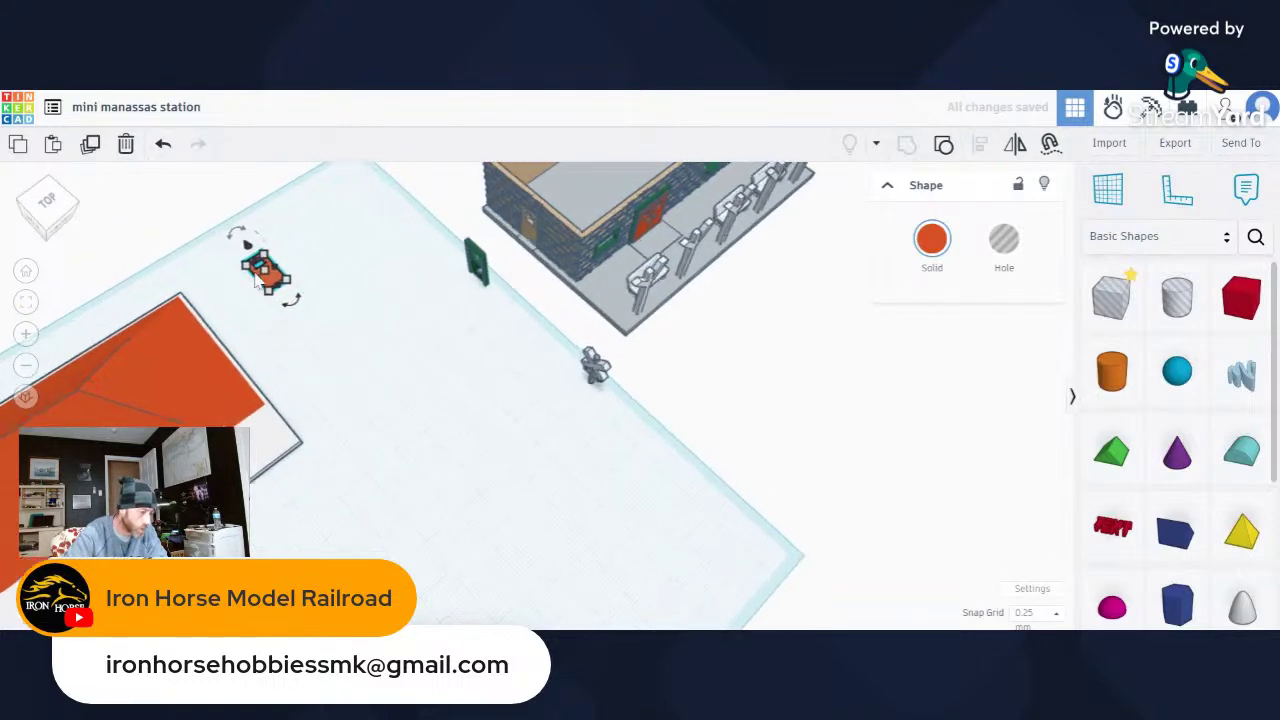
pyautogui.scroll(3, 253, 285)
pyautogui.scroll(-8, 265, 300)
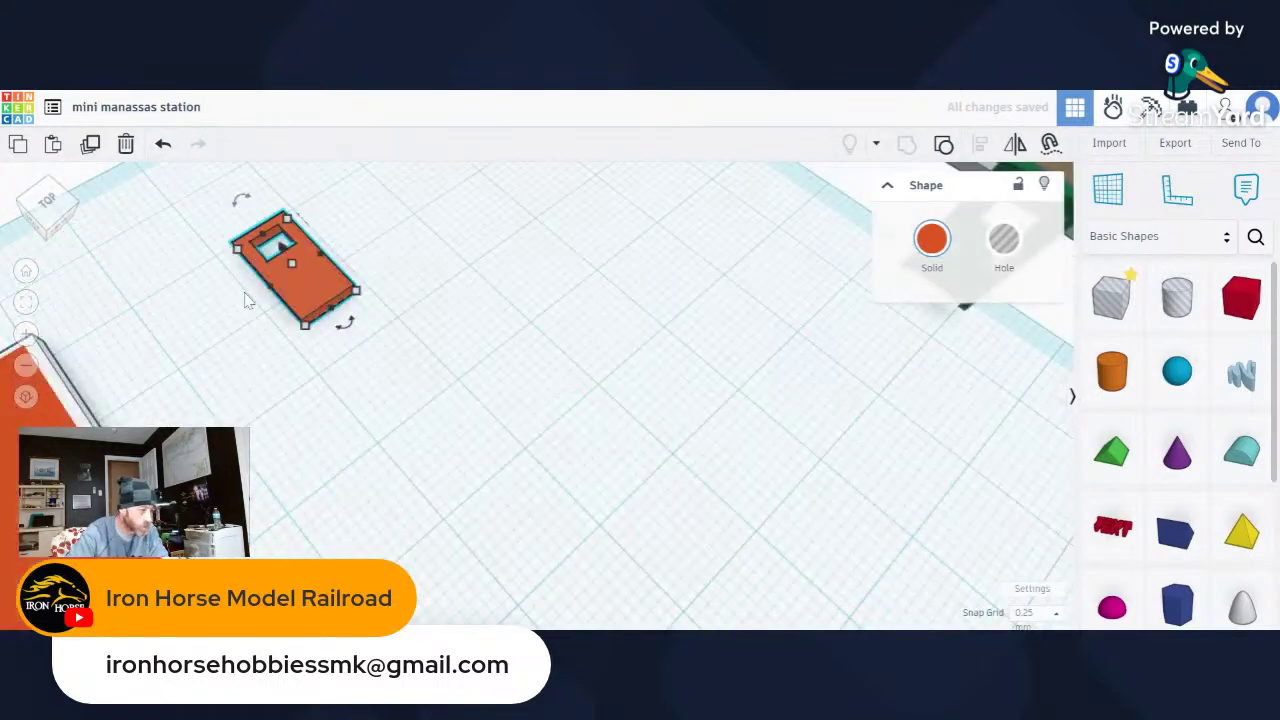
# Undo the red door's moves and rotations until it stands back inside its green frame.
pyautogui.click(163, 148)
pyautogui.click(163, 148)
pyautogui.click(163, 148)
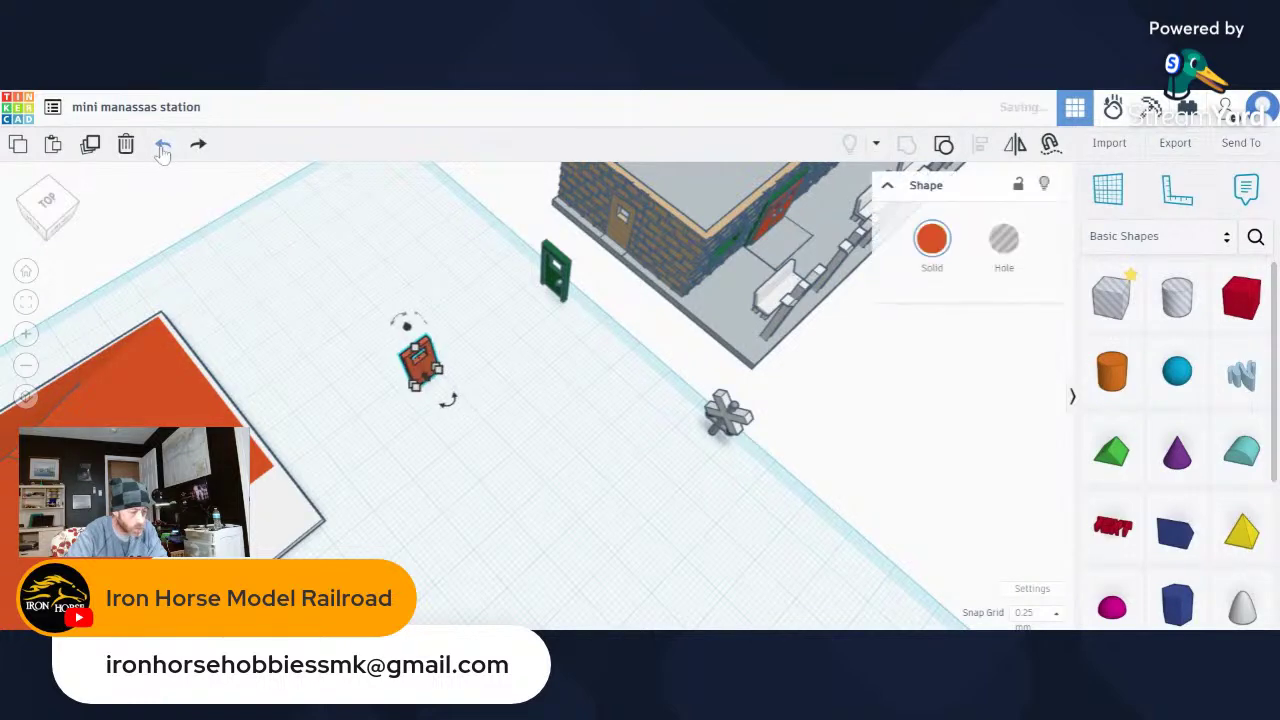
pyautogui.click(163, 148)
pyautogui.click(162, 147)
# Select the red door together with its doorknob, move them out of the green frame onto the open workplane and turn them 90° while upright.
pyautogui.scroll(3, 520, 323)
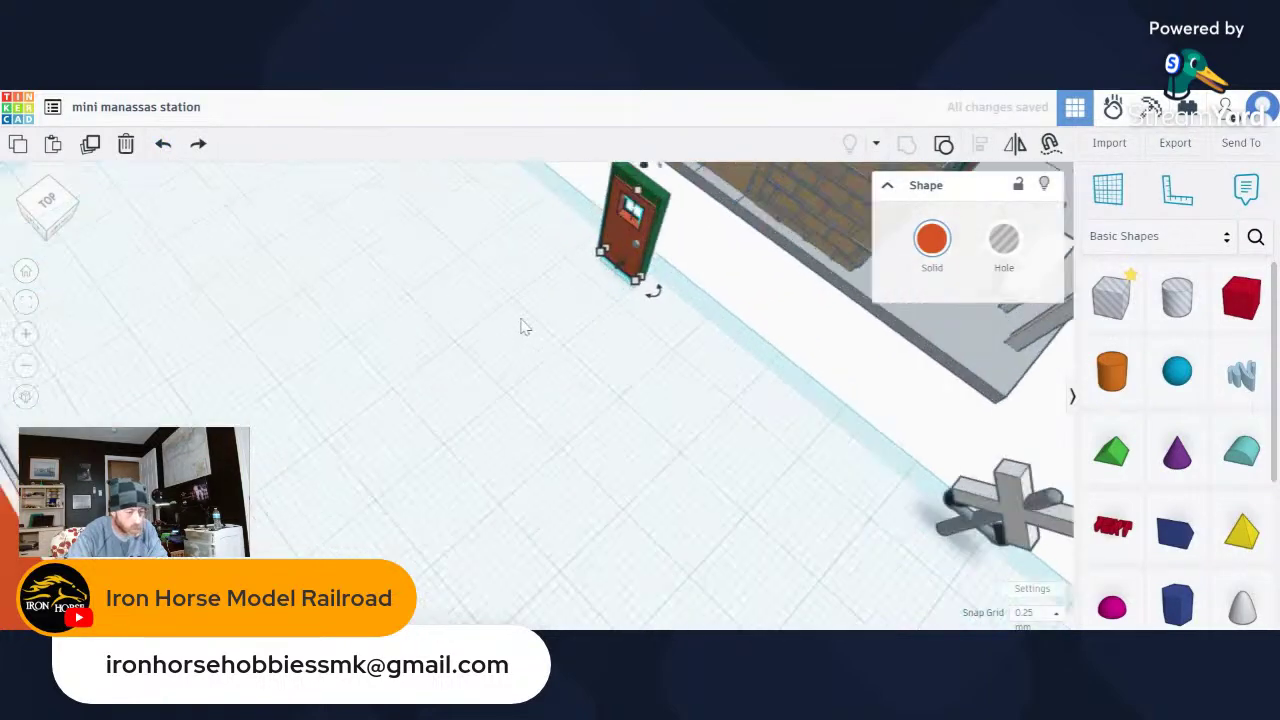
pyautogui.scroll(3, 563, 345)
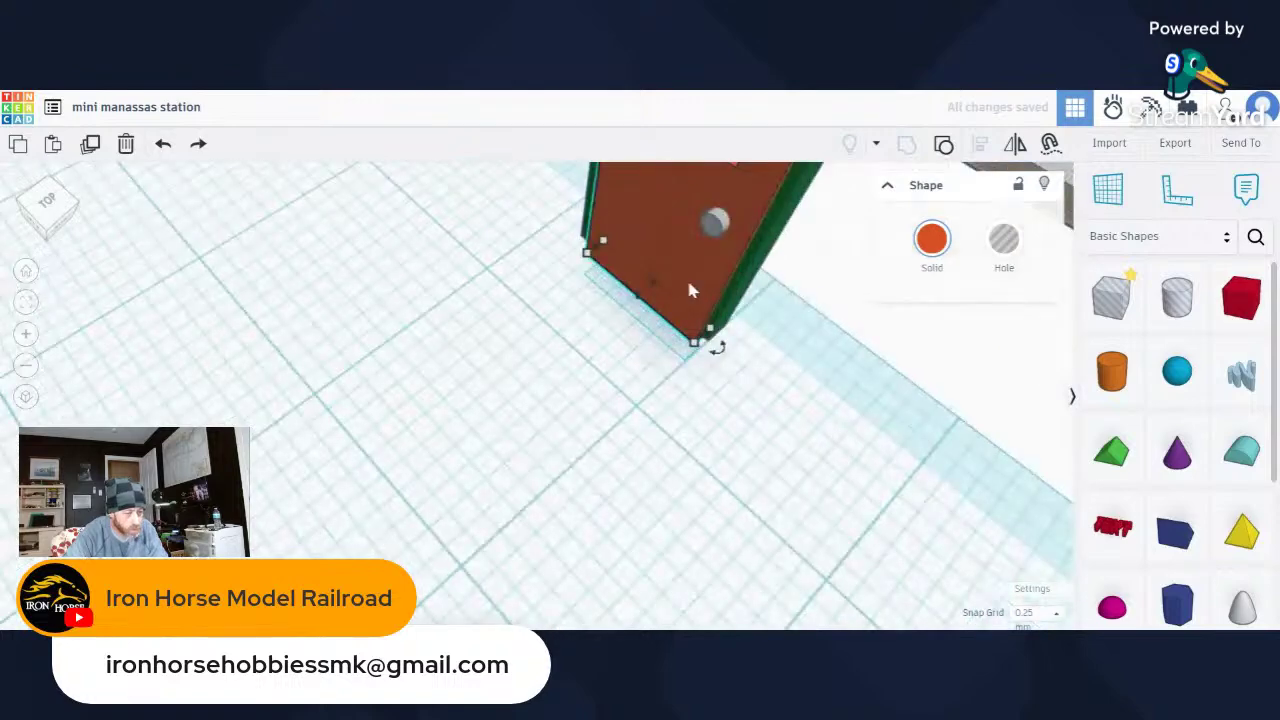
pyautogui.scroll(-5, 704, 242)
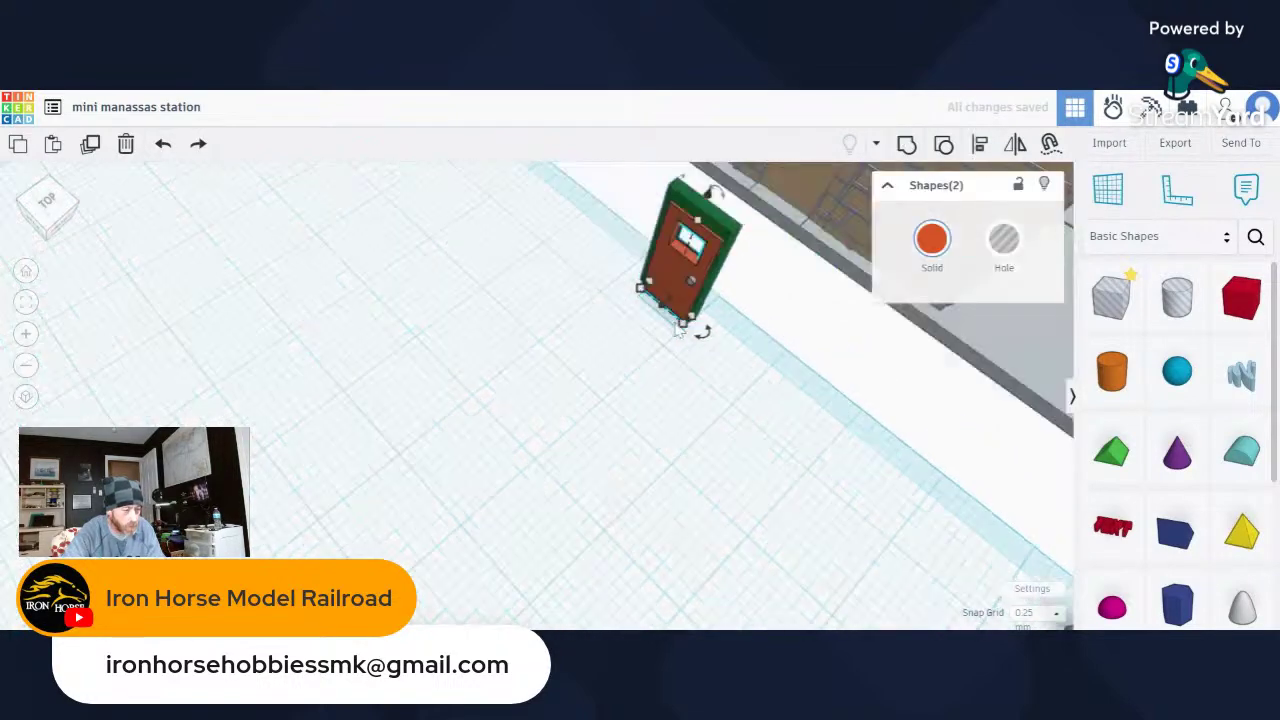
pyautogui.moveTo(670, 295); pyautogui.dragTo(540, 370)
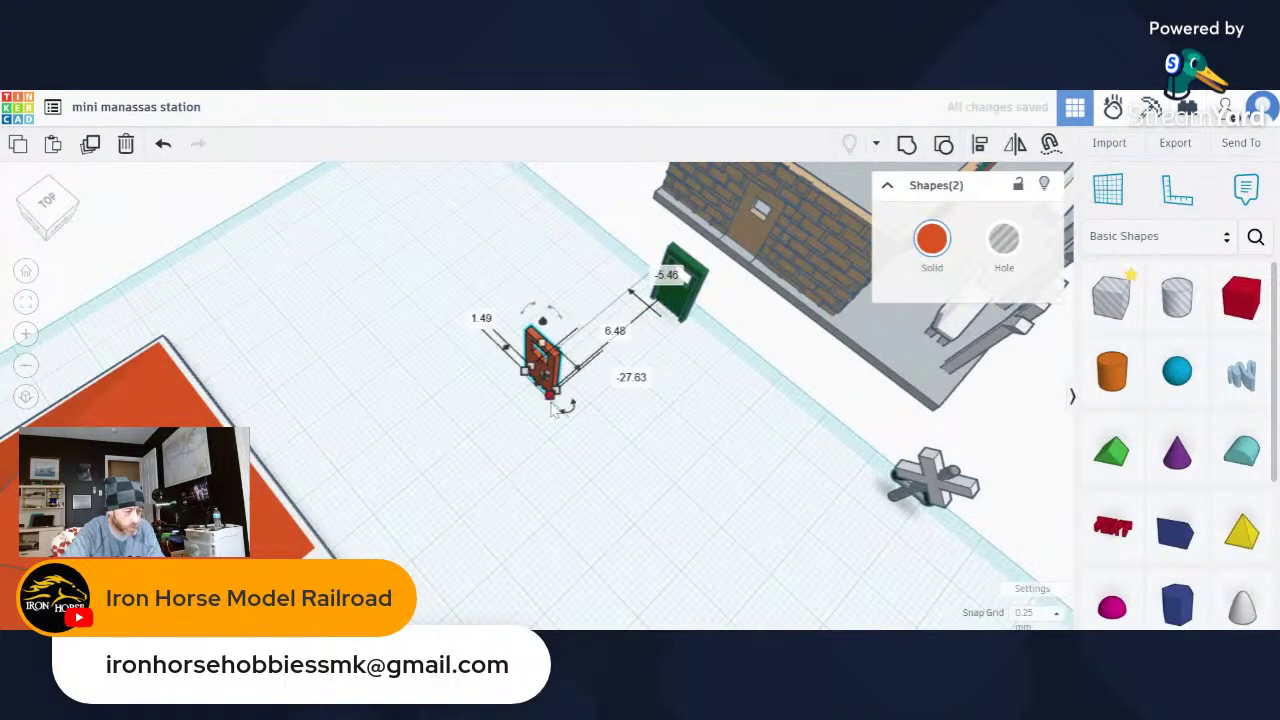
pyautogui.moveTo(572, 418); pyautogui.dragTo(566, 350)
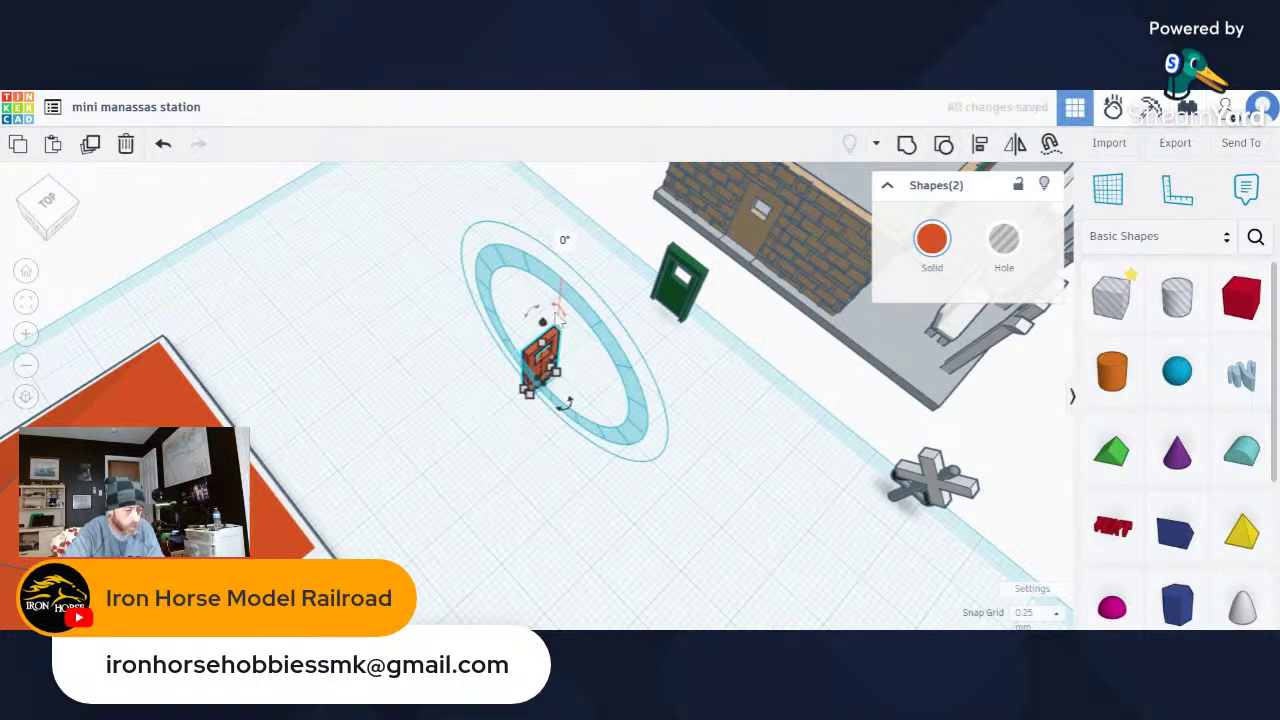
# Reselect only the red door and its doorknob and tip them over to lie flat, knob side up.
pyautogui.click(545, 335)
pyautogui.moveTo(545, 335); pyautogui.dragTo(492, 322, button='right')
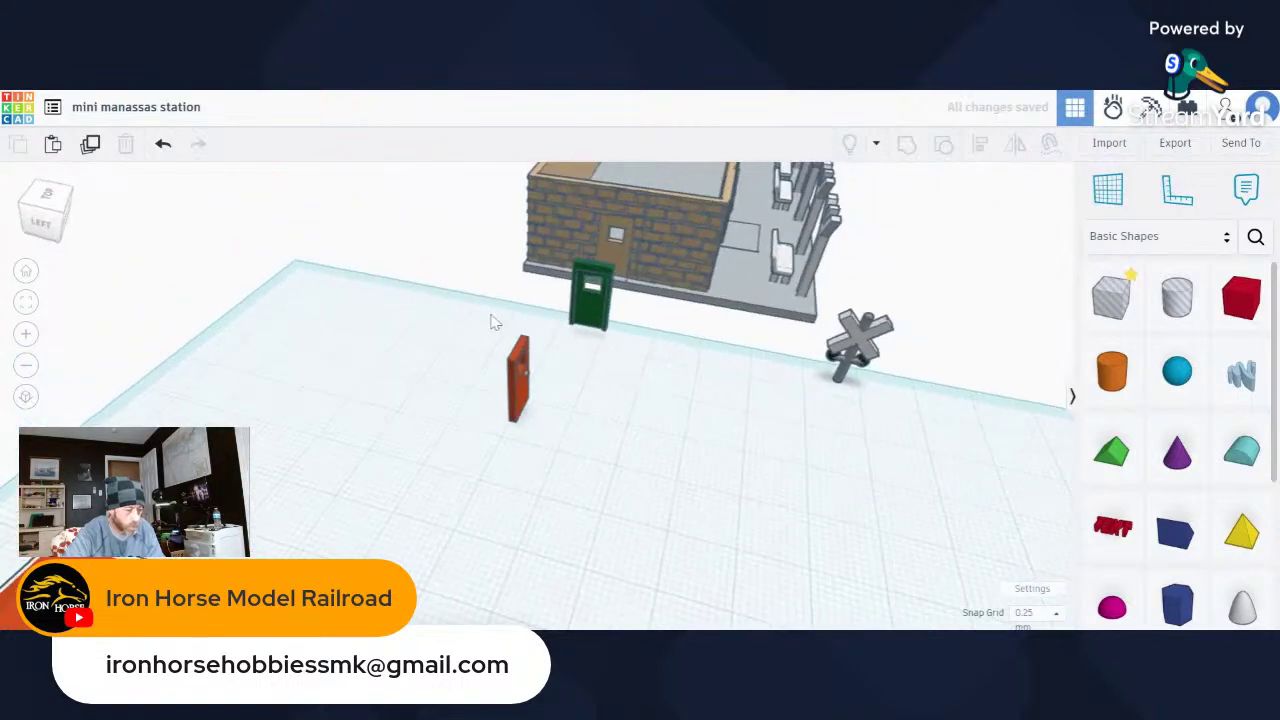
pyautogui.click(518, 385)
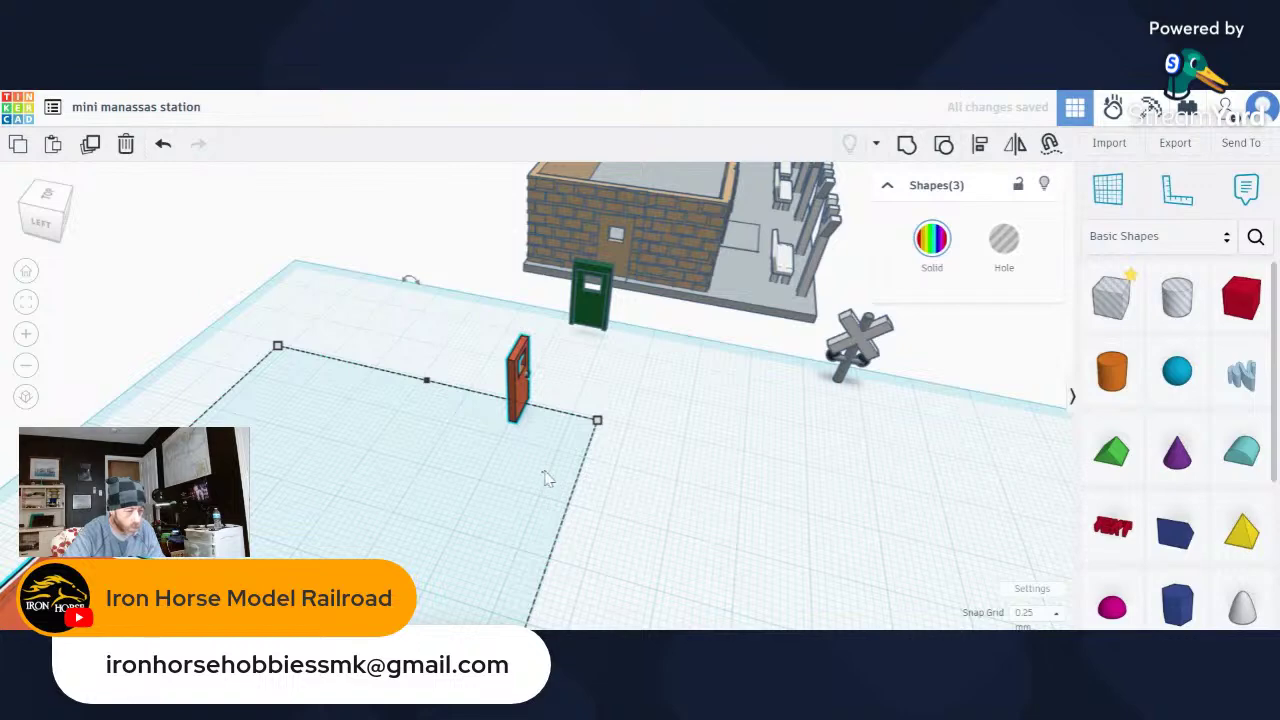
pyautogui.click(547, 479)
pyautogui.moveTo(547, 479); pyautogui.dragTo(509, 362, button='right')
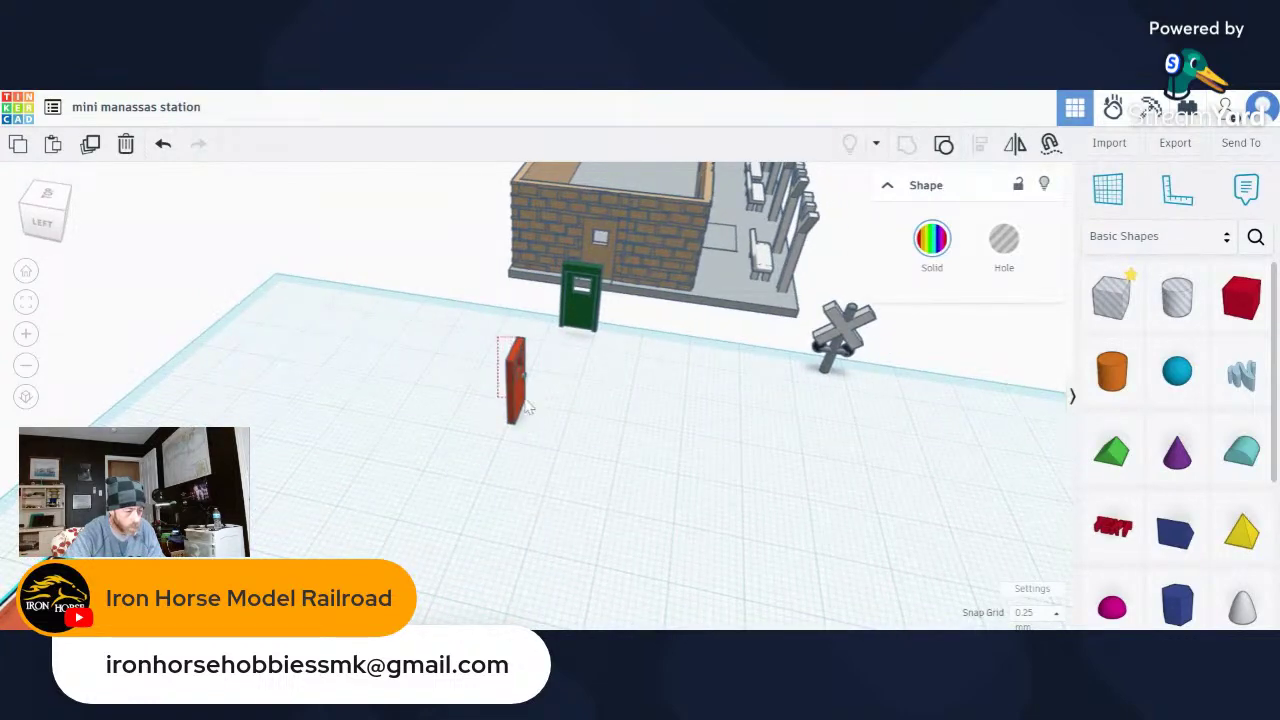
pyautogui.click(543, 427)
pyautogui.moveTo(512, 452); pyautogui.dragTo(480, 514, button='right')
pyautogui.click(512, 370)
pyautogui.click(575, 430)
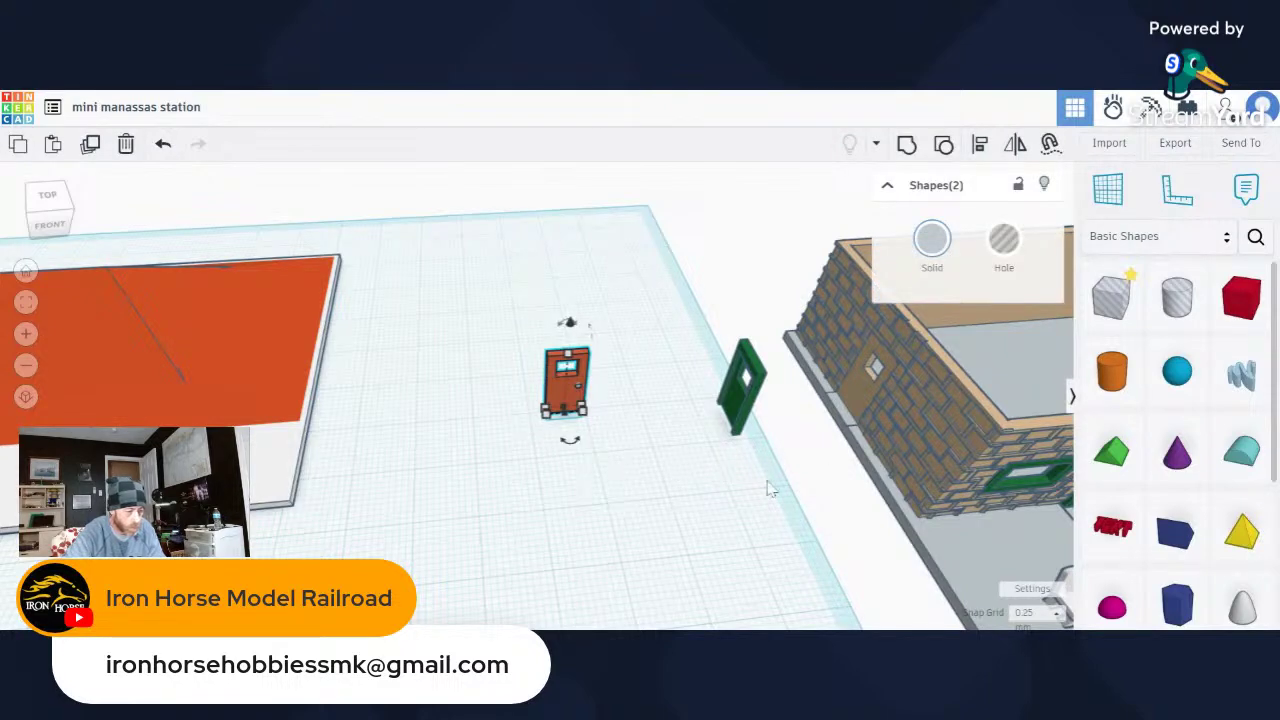
pyautogui.moveTo(768, 488); pyautogui.dragTo(543, 429, button='right')
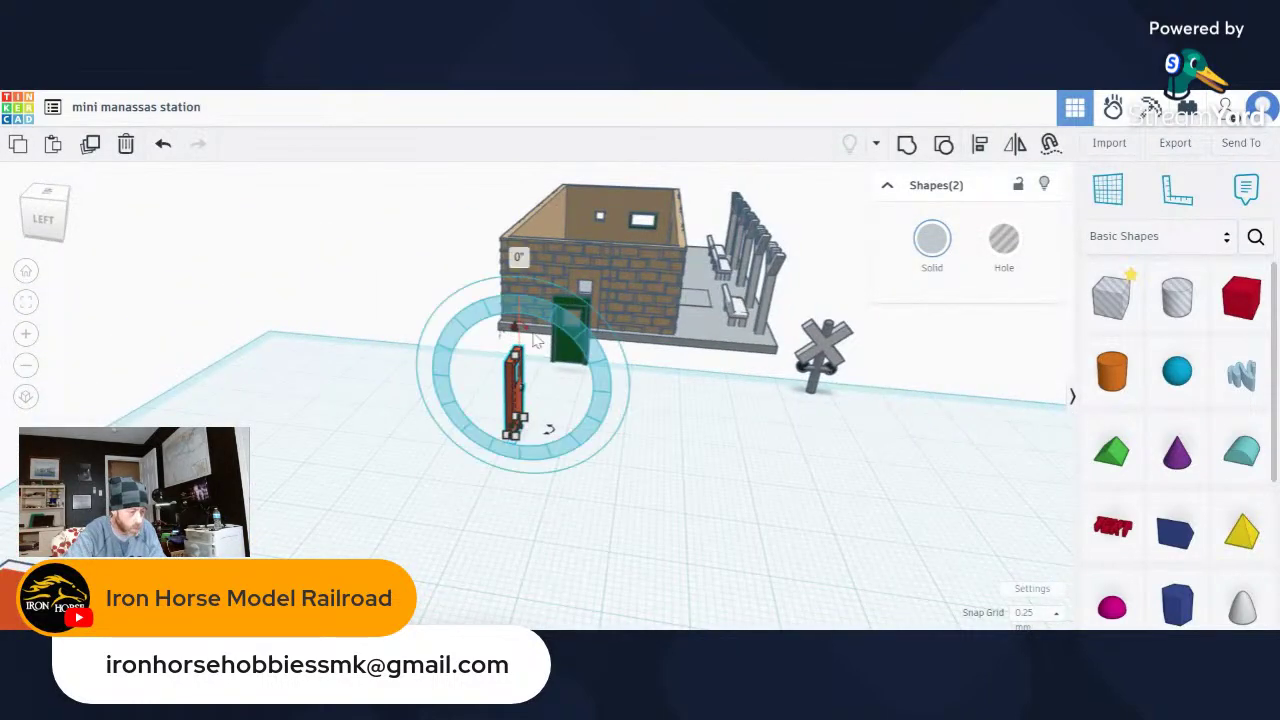
pyautogui.moveTo(535, 338); pyautogui.dragTo(522, 440)
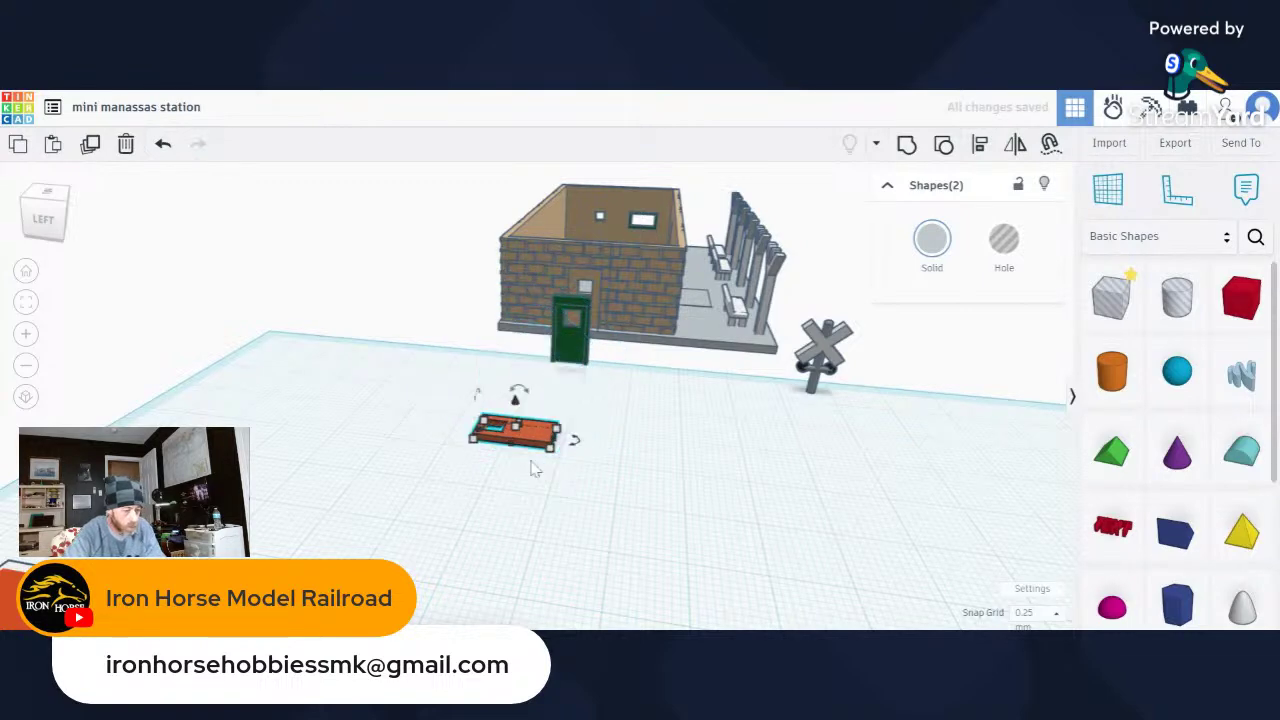
# Group the flat red door and its doorknob into a single shape.
pyautogui.moveTo(535, 470); pyautogui.dragTo(486, 480, button='right')
pyautogui.click(486, 376)
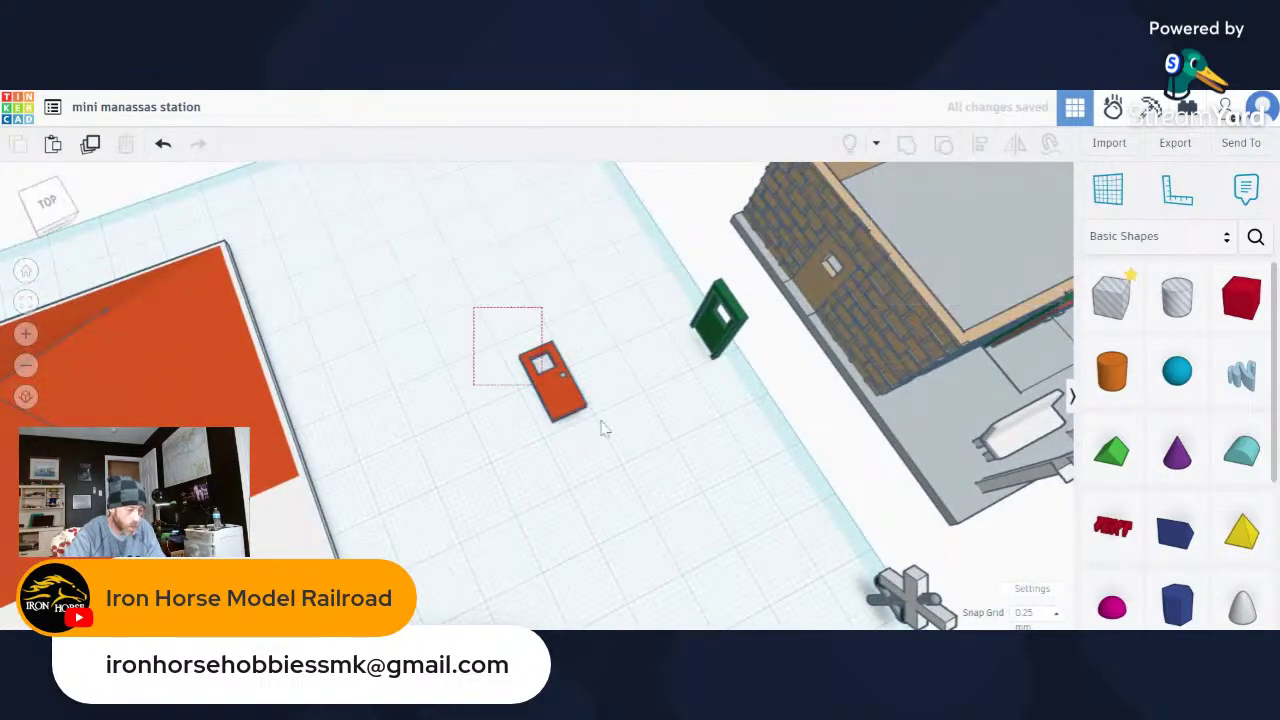
pyautogui.moveTo(600, 428)
pyautogui.mouseDown()
pyautogui.moveTo(620, 443)
pyautogui.moveTo(606, 448)
pyautogui.mouseUp()
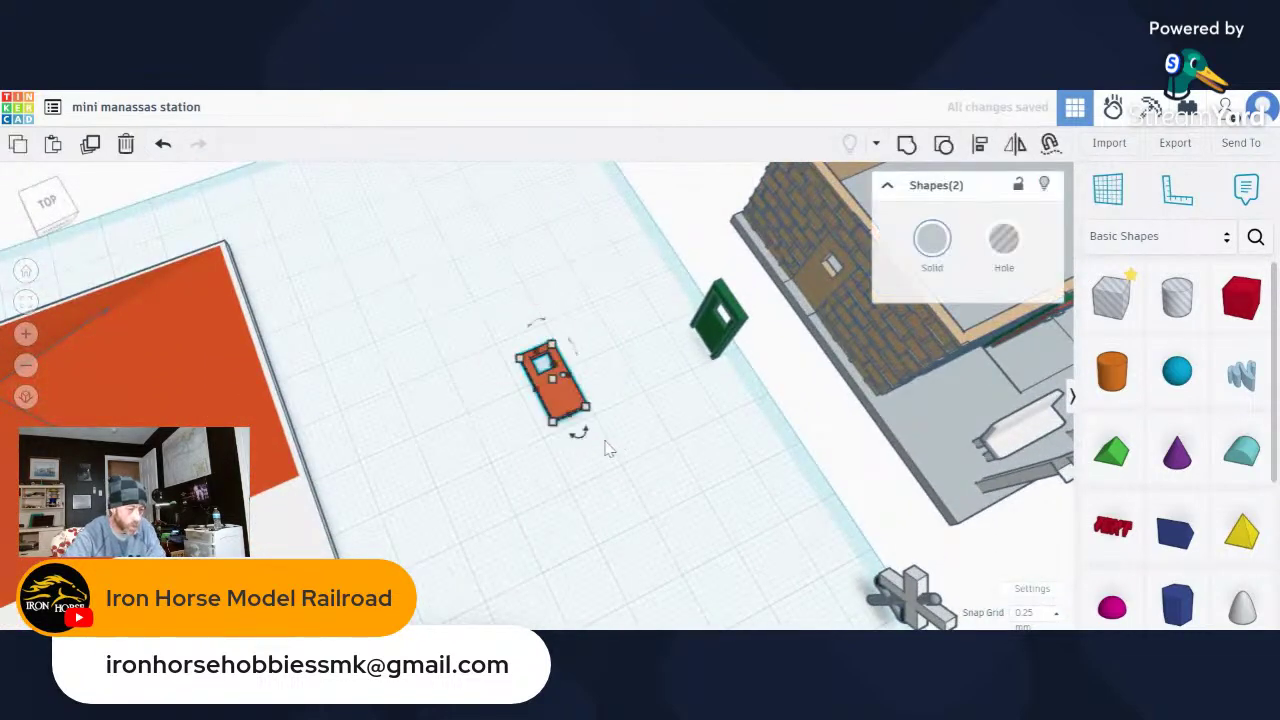
pyautogui.click(906, 146)
pyautogui.moveTo(580, 440)
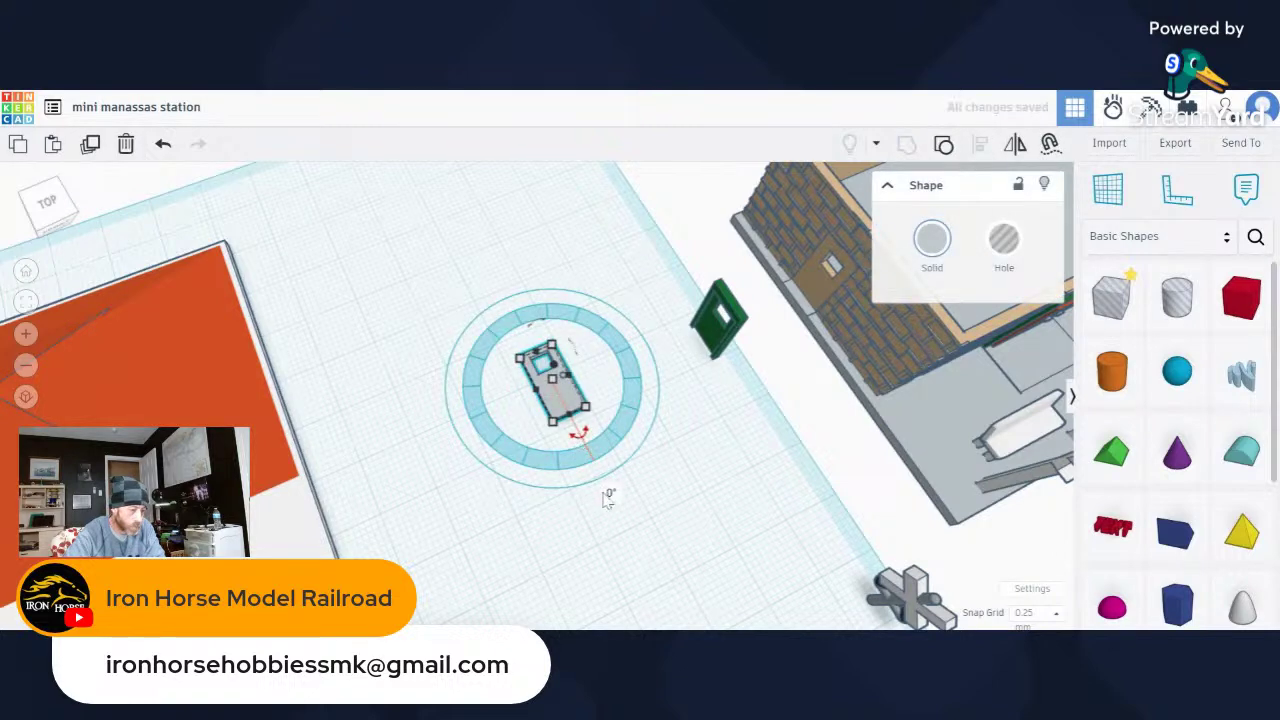
pyautogui.click(695, 514)
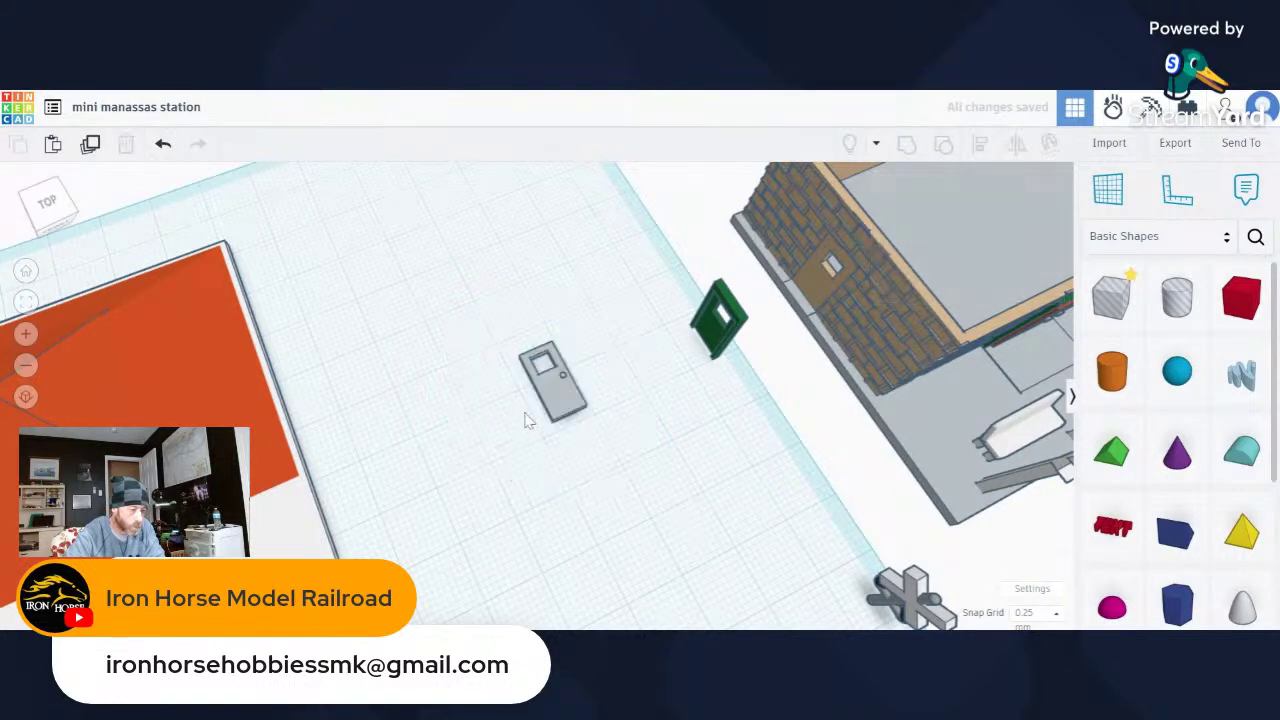
# Colour the grouped door orange and move it to a clear spot beside the roof.
pyautogui.click(550, 380)
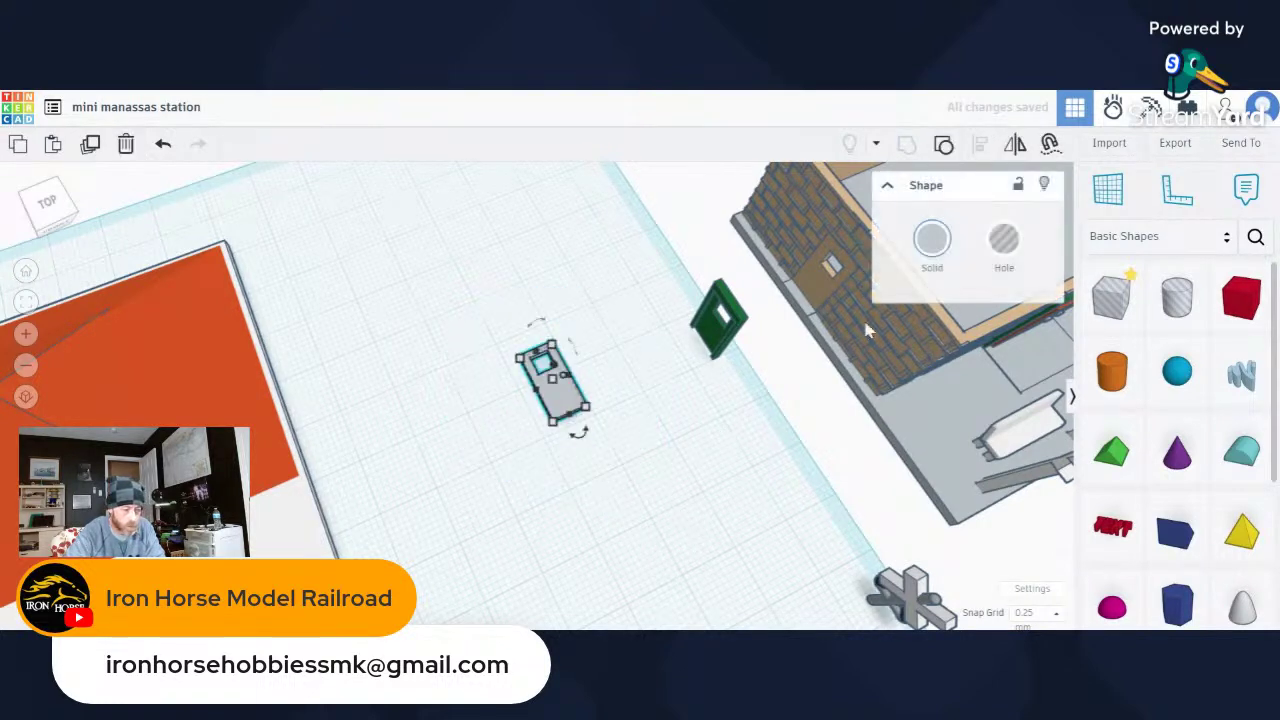
pyautogui.click(932, 262)
pyautogui.click(797, 397)
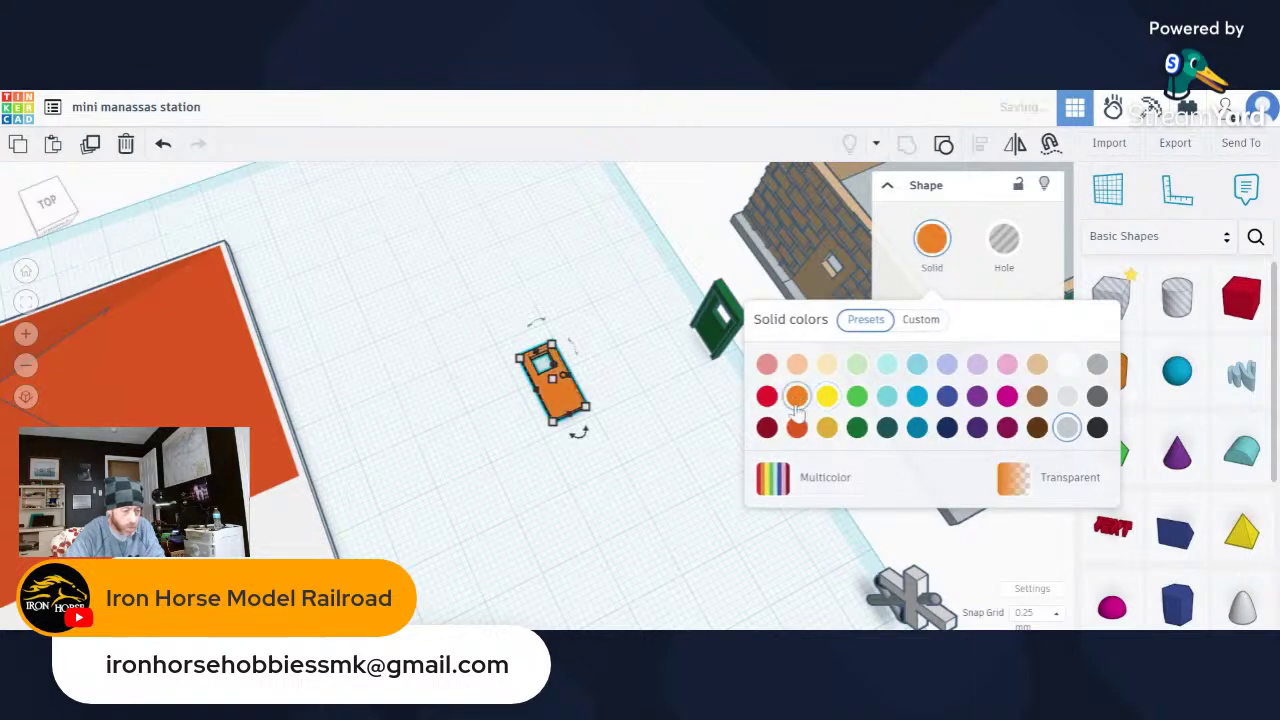
pyautogui.click(594, 471)
pyautogui.moveTo(561, 418); pyautogui.dragTo(336, 288)
pyautogui.click(594, 471)
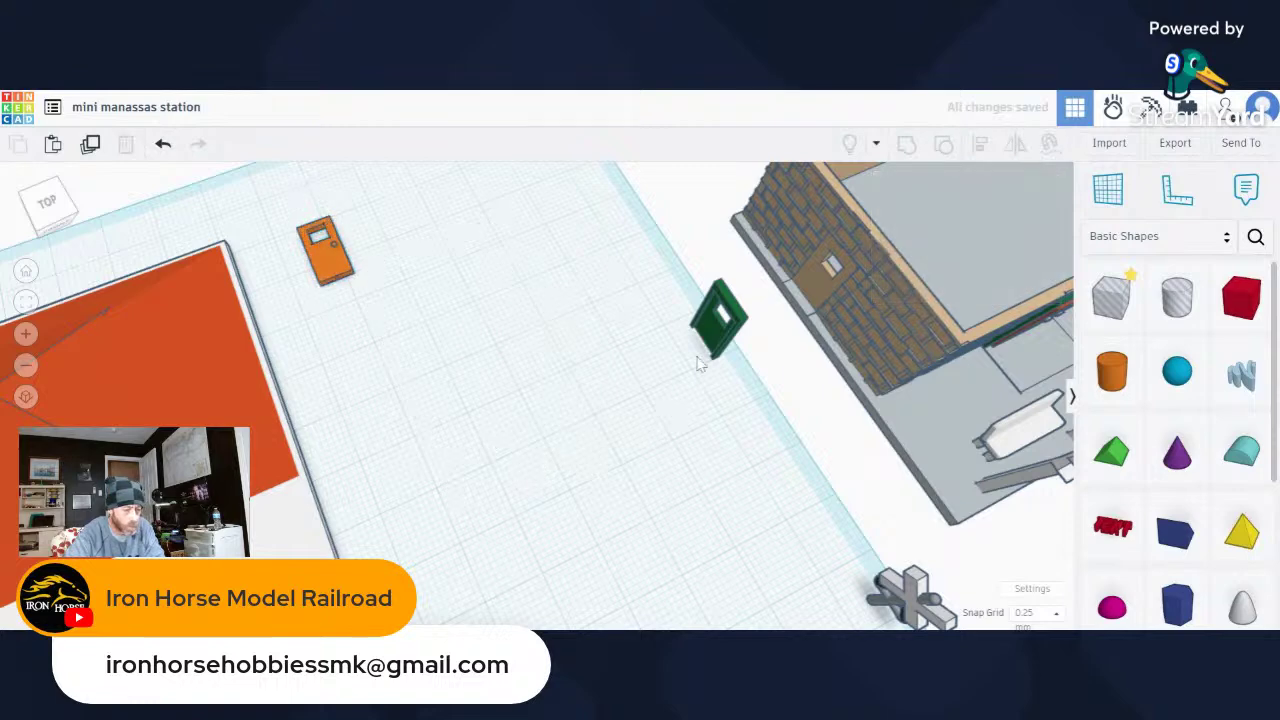
# Move the green door frame onto the open workplane and turn it -90° about its vertical axis.
pyautogui.moveTo(718, 345); pyautogui.dragTo(595, 452)
pyautogui.moveTo(588, 473); pyautogui.dragTo(512, 362, button='right')
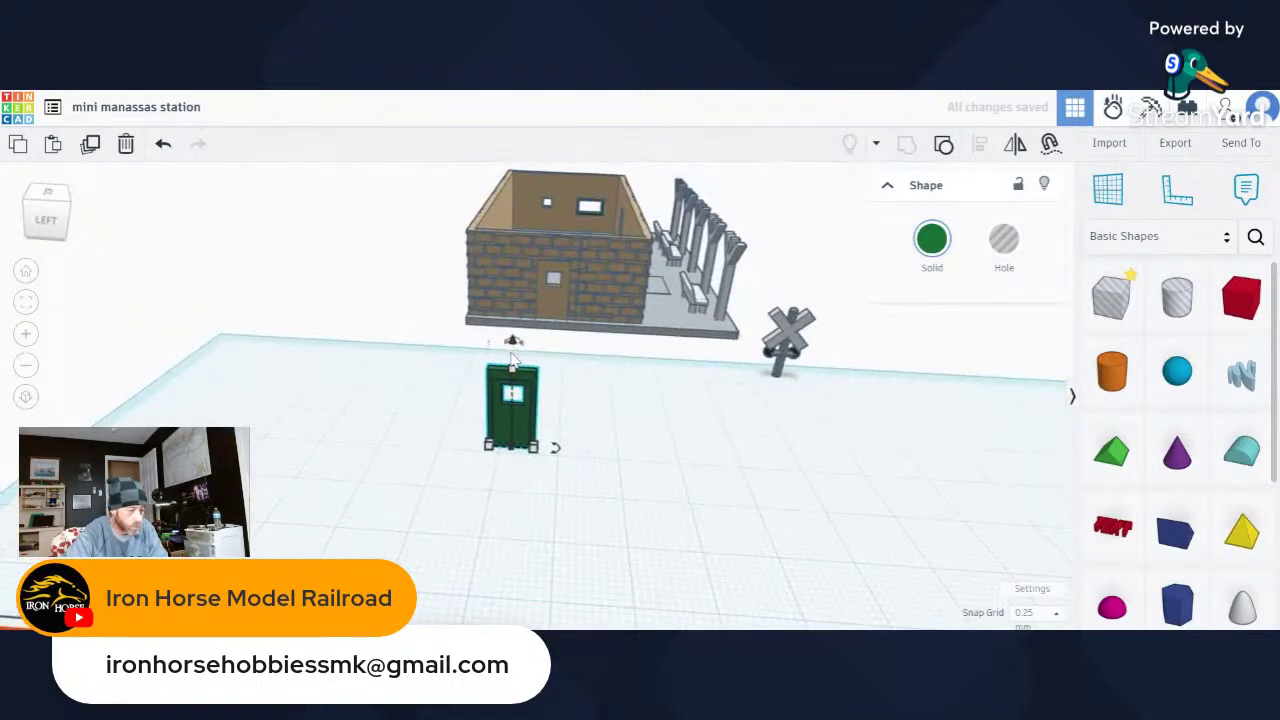
pyautogui.moveTo(556, 447); pyautogui.dragTo(523, 439)
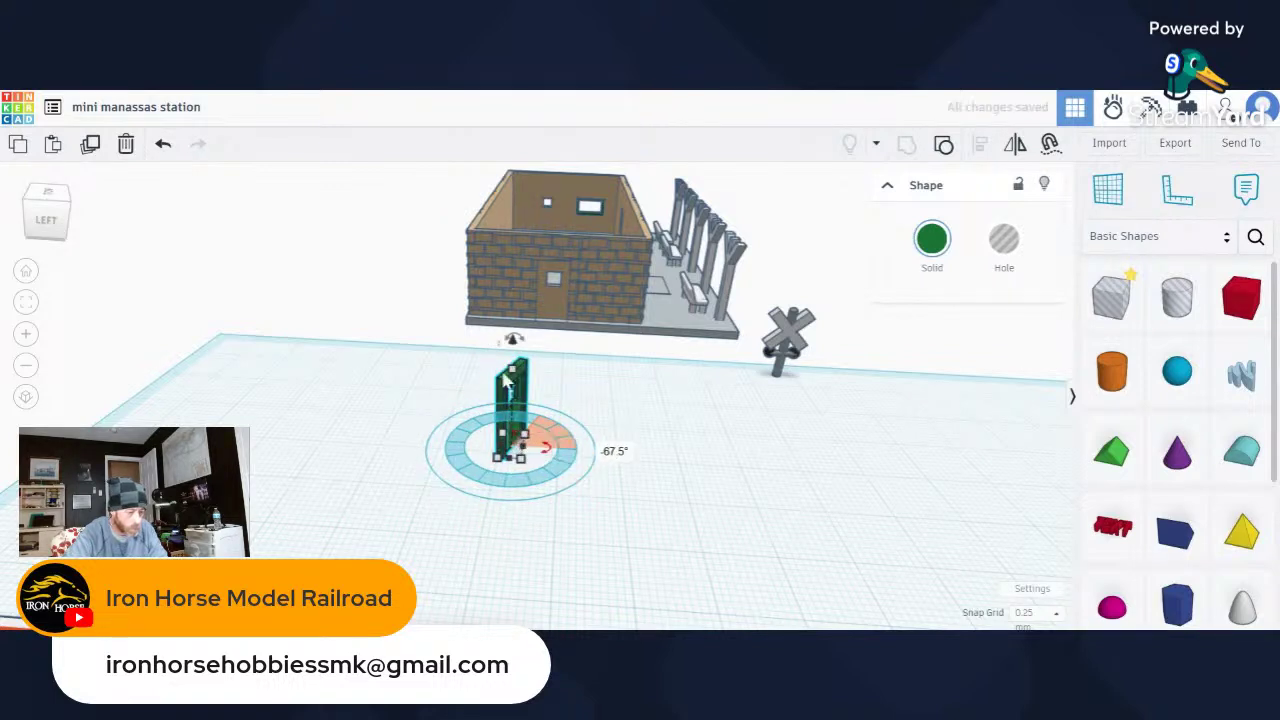
pyautogui.click(164, 145)
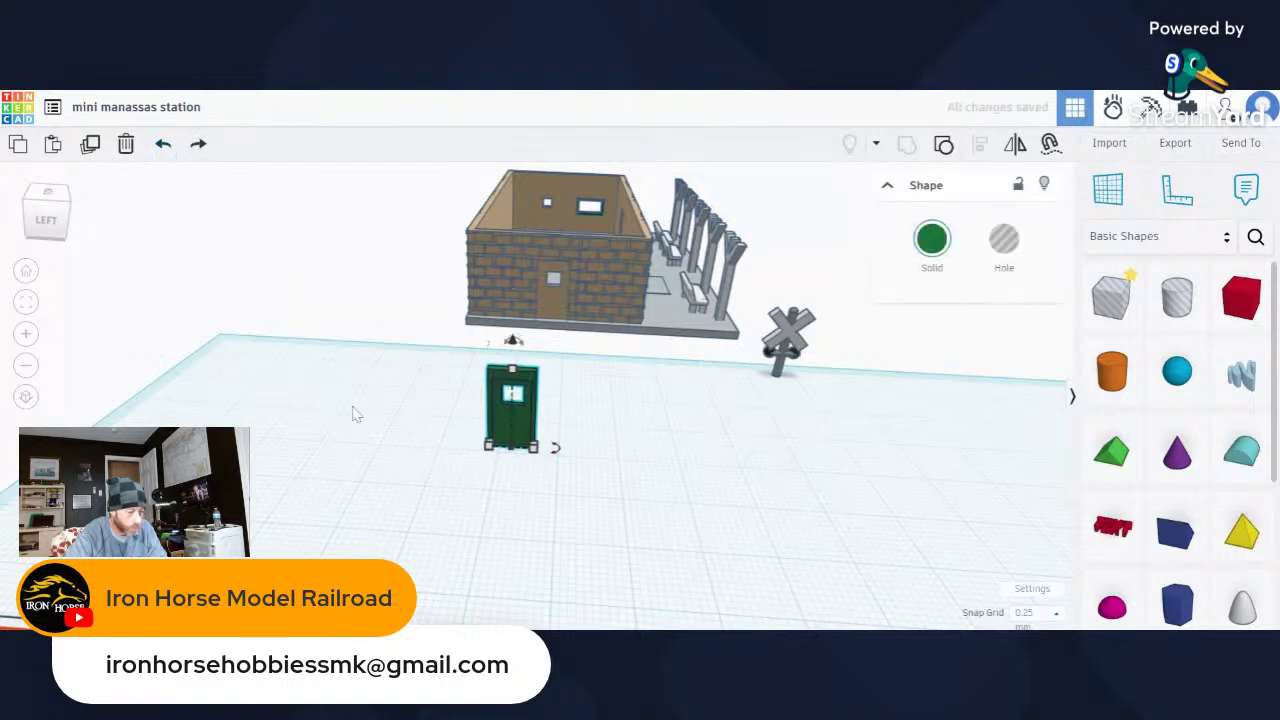
pyautogui.click(466, 508)
pyautogui.click(511, 450)
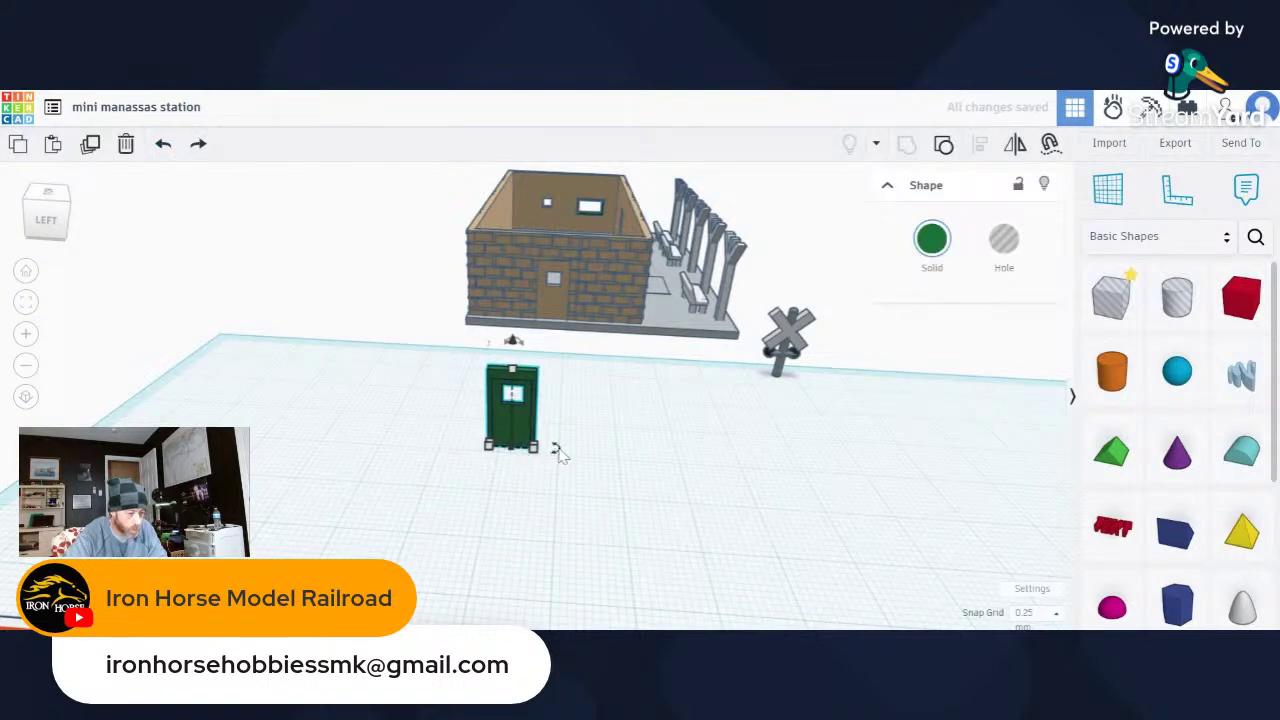
pyautogui.moveTo(560, 450); pyautogui.dragTo(528, 414)
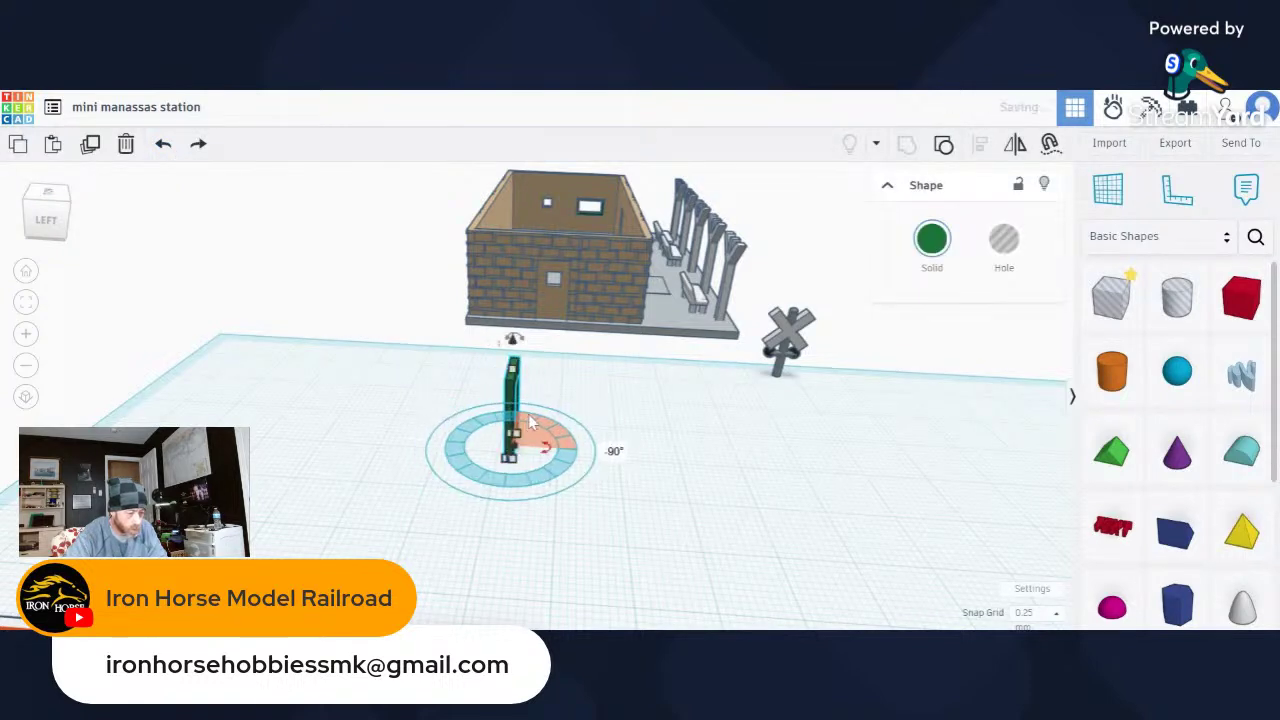
# Tip the green door frame -90° to lie flat on the workplane and move it level with the orange door.
pyautogui.moveTo(511, 340); pyautogui.dragTo(478, 414)
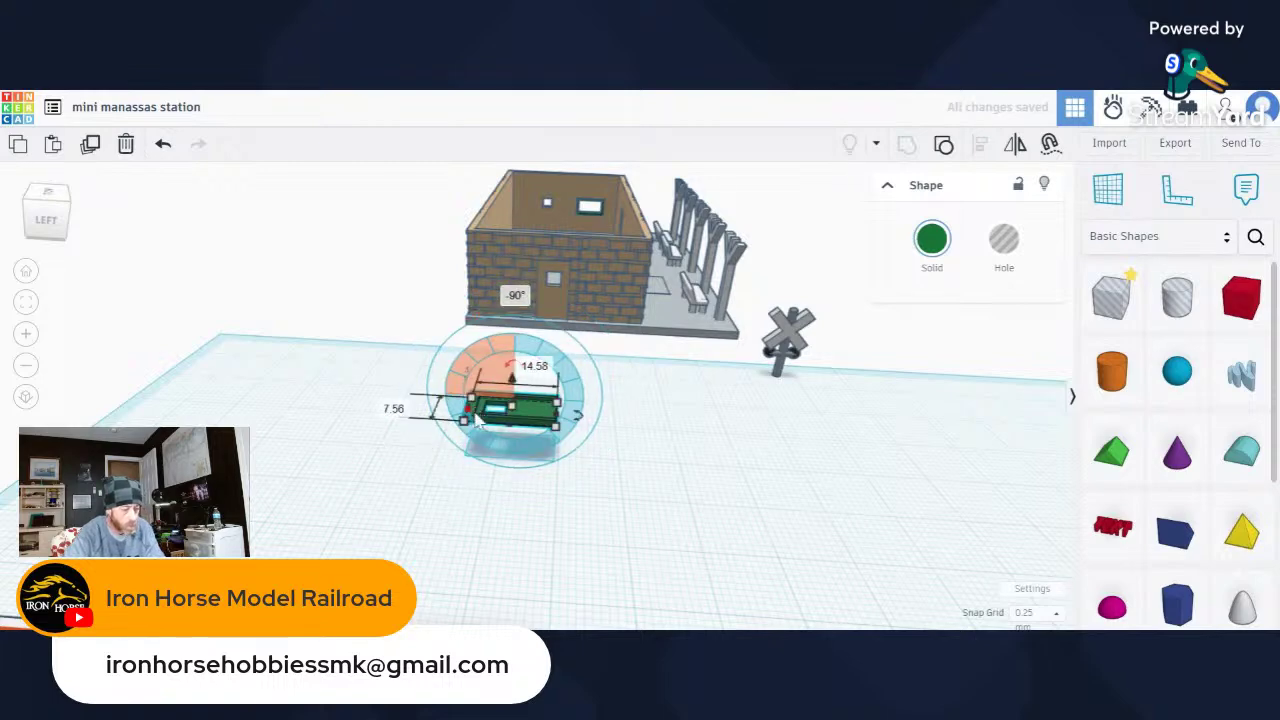
pyautogui.press('d')
pyautogui.moveTo(645, 534); pyautogui.dragTo(507, 537, button='right')
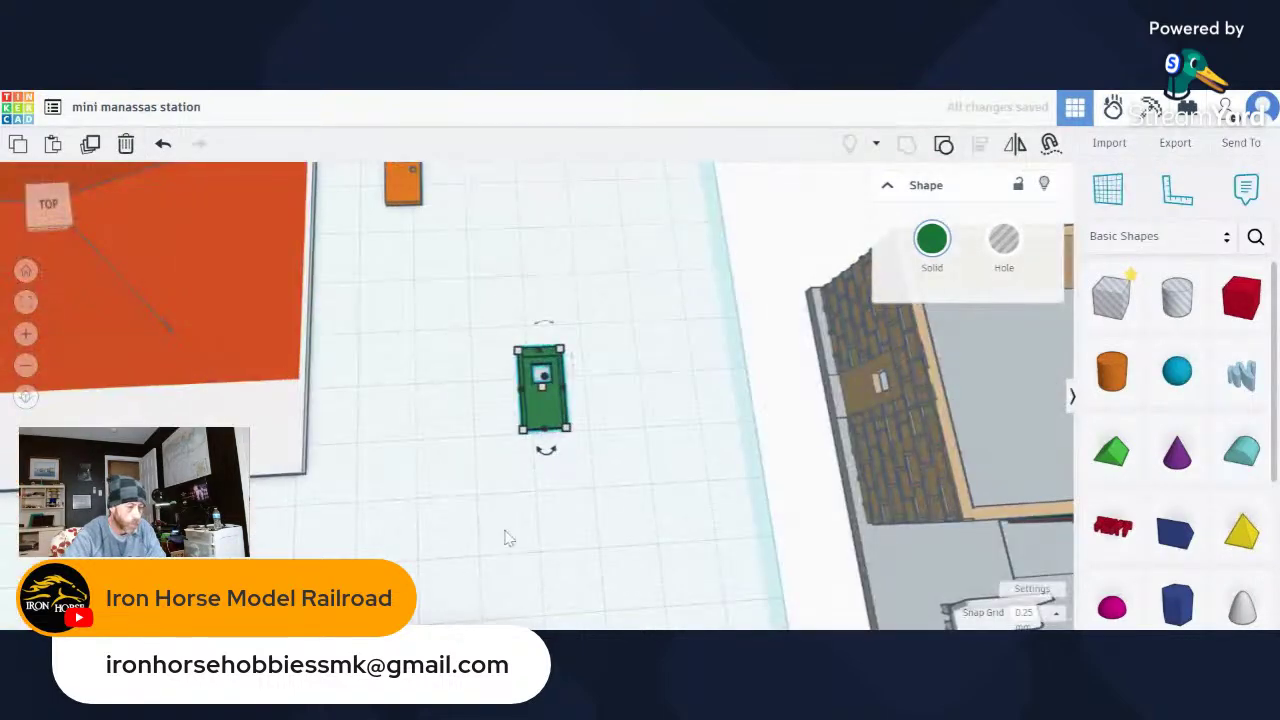
pyautogui.click(503, 518)
pyautogui.moveTo(553, 415); pyautogui.dragTo(641, 193)
pyautogui.click(414, 323)
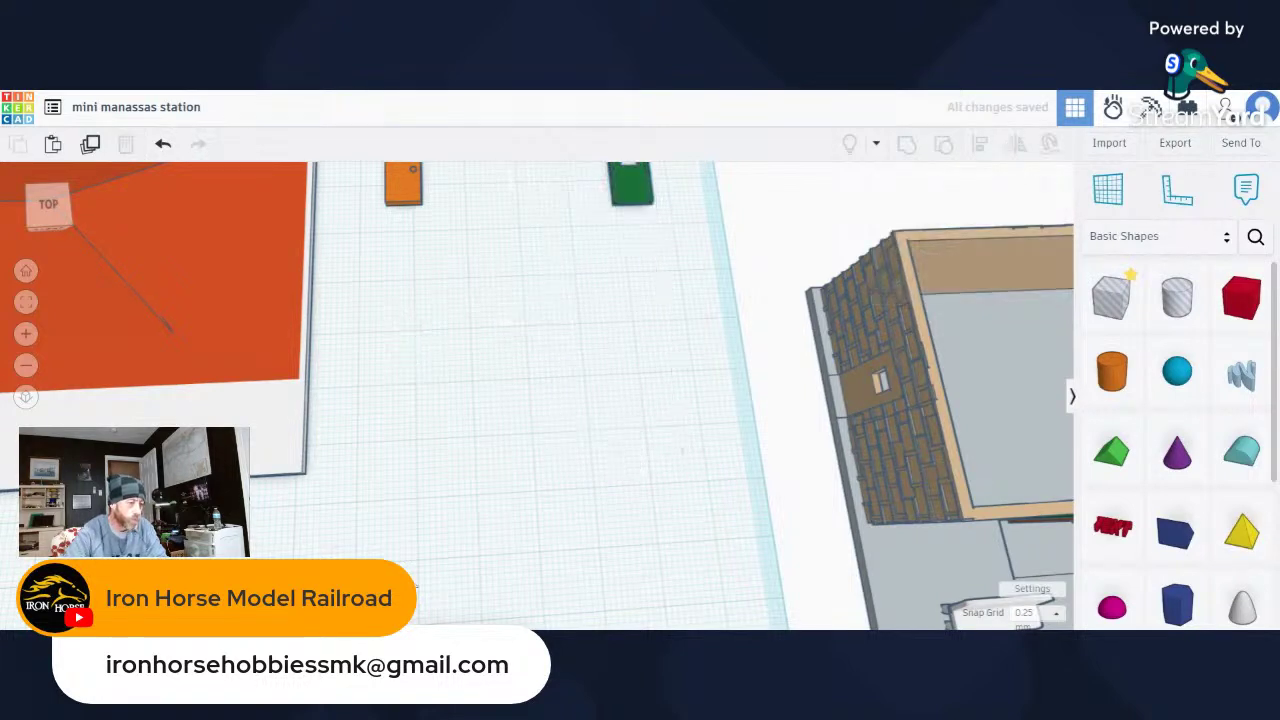
# Pull the green window frame nearest the building's corner, beside the red double doors, out of the front wall and check its opening.
pyautogui.scroll(-3, 414, 323)
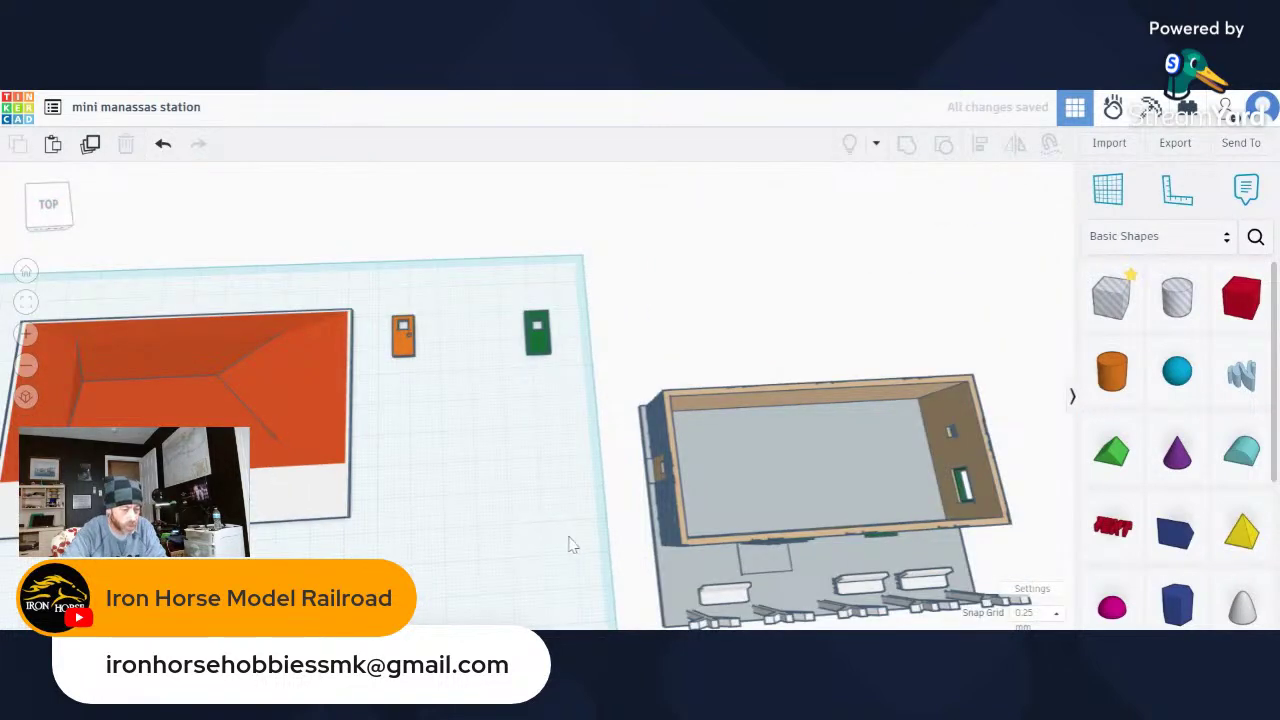
pyautogui.moveTo(645, 518); pyautogui.dragTo(605, 447, button='right')
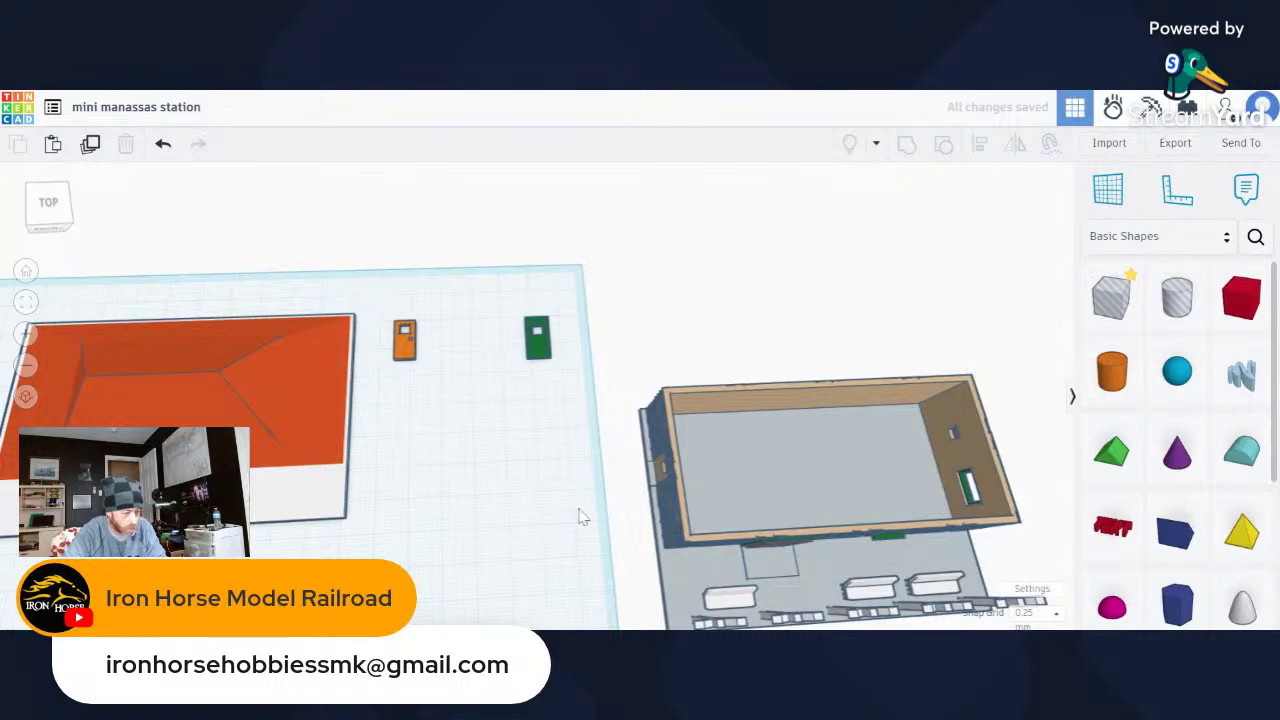
pyautogui.moveTo(583, 516); pyautogui.dragTo(549, 389, button='right')
pyautogui.scroll(2, 588, 358)
pyautogui.click(684, 411)
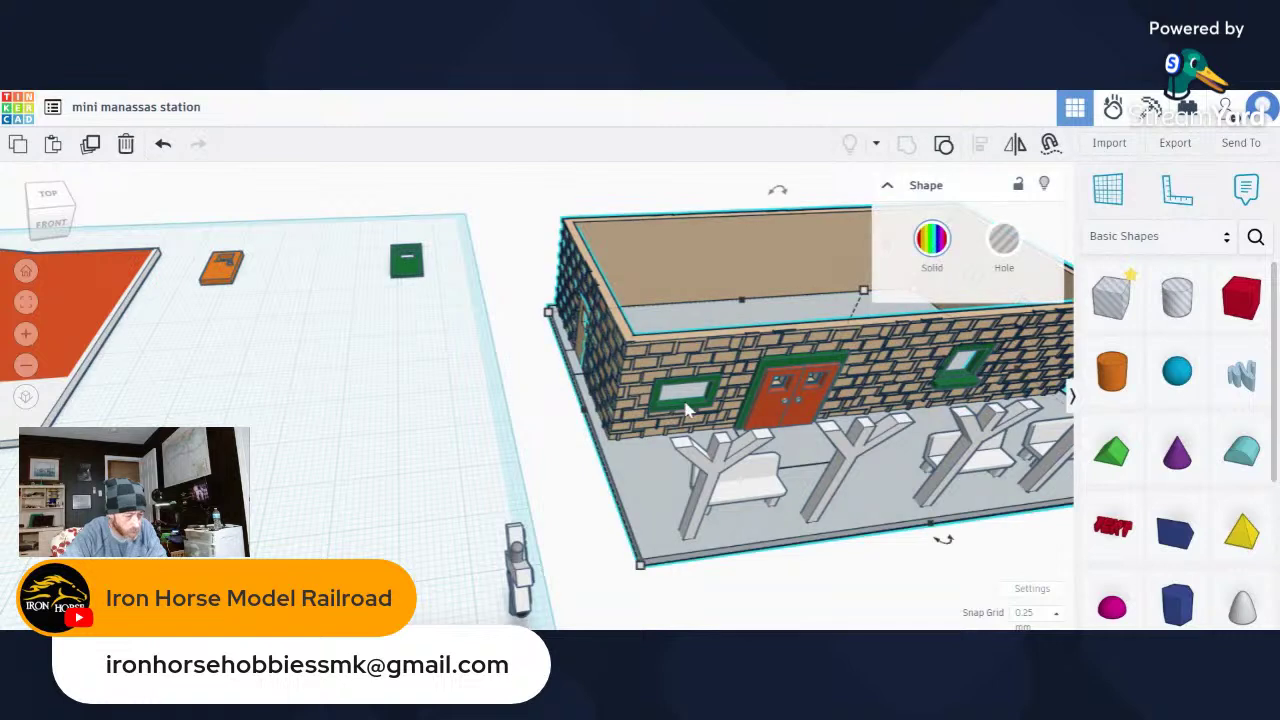
pyautogui.moveTo(690, 411)
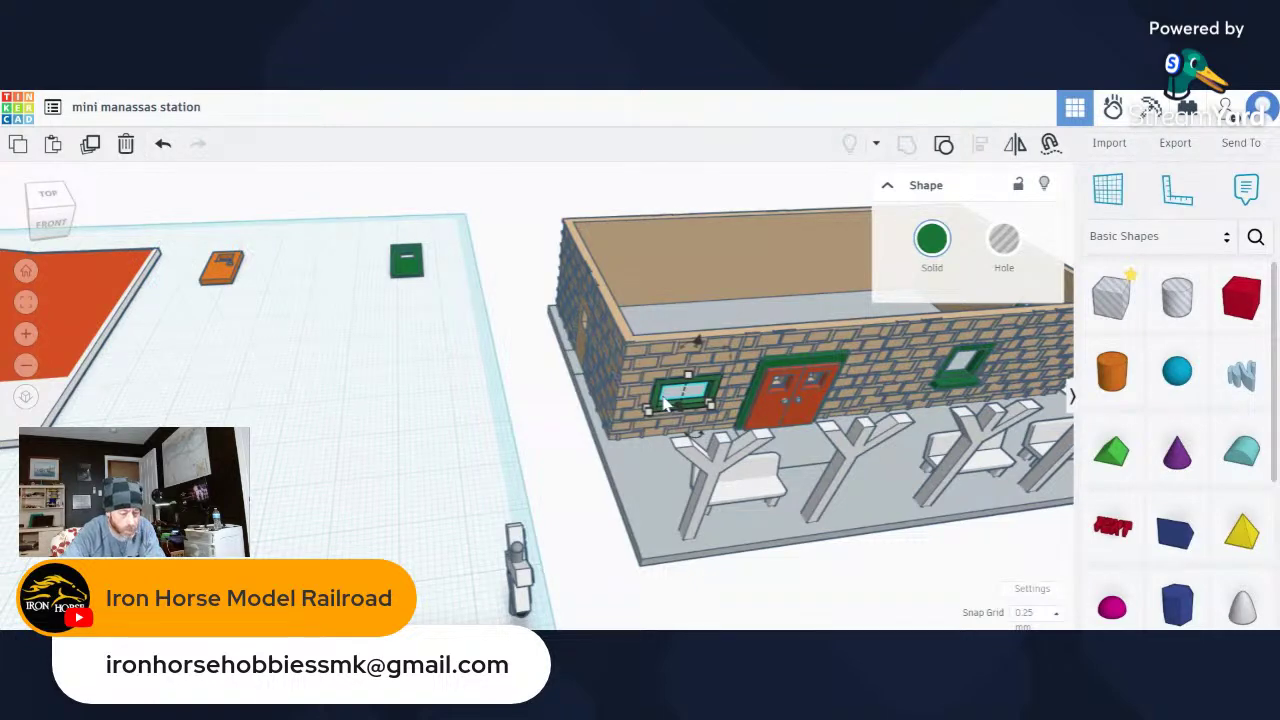
pyautogui.moveTo(698, 386); pyautogui.dragTo(718, 418)
pyautogui.scroll(6, 718, 410)
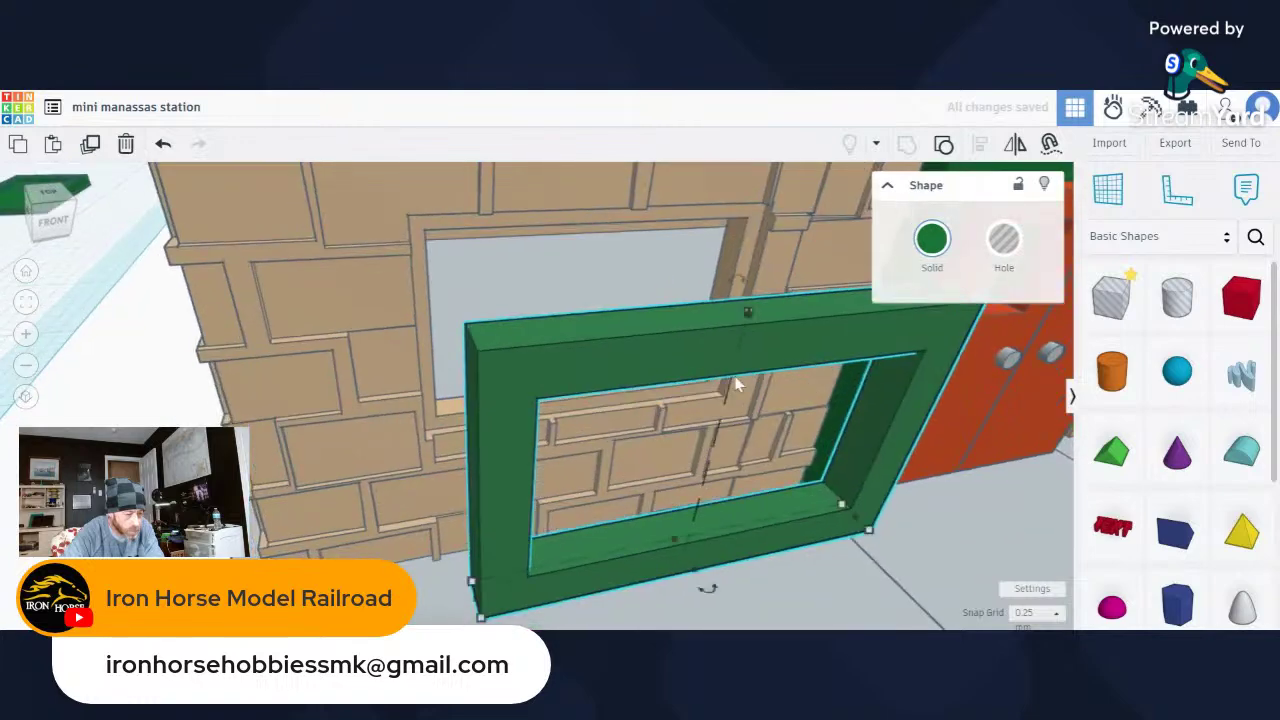
pyautogui.scroll(-5, 729, 386)
pyautogui.scroll(-3, 729, 392)
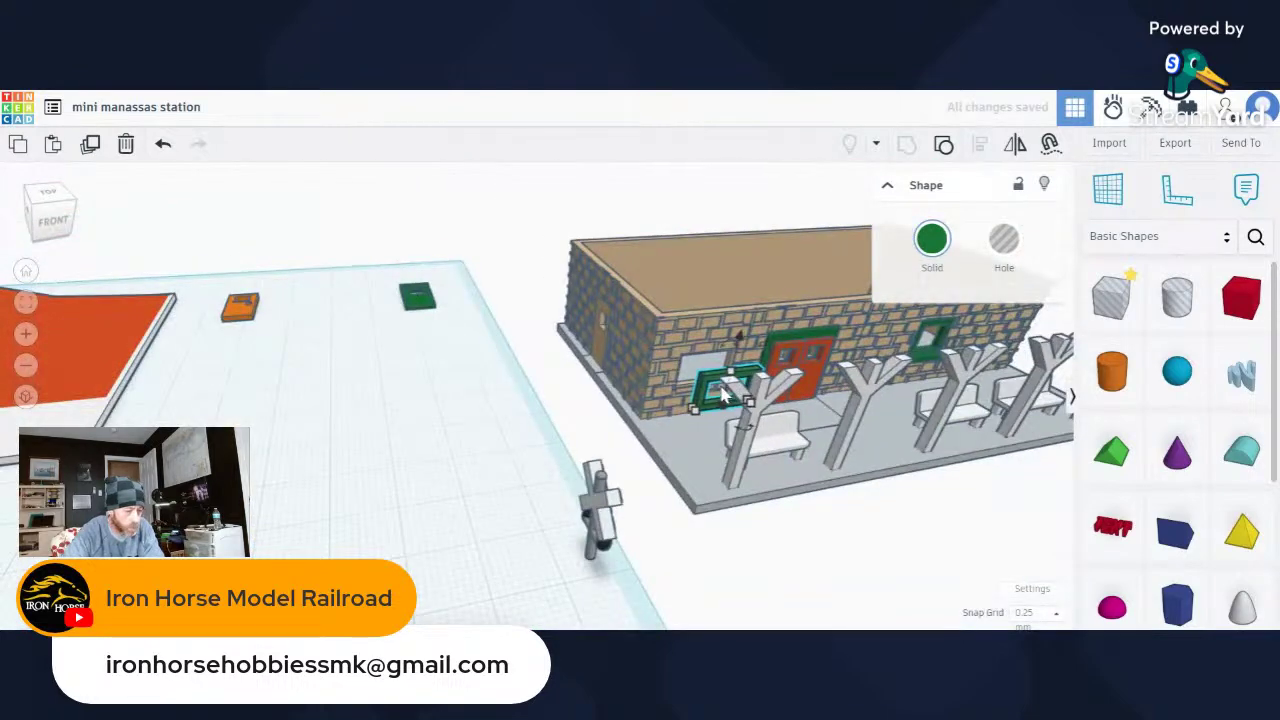
# Move the green window frame away from the station's front wall onto the open workplane beside the crossing sign.
pyautogui.press('Left')
pyautogui.press('Left')
pyautogui.press('Left')
pyautogui.press('Left')
pyautogui.press('Left')
pyautogui.press('Left')
pyautogui.press('Left')
pyautogui.press('Left')
pyautogui.press('Left')
pyautogui.press('Left')
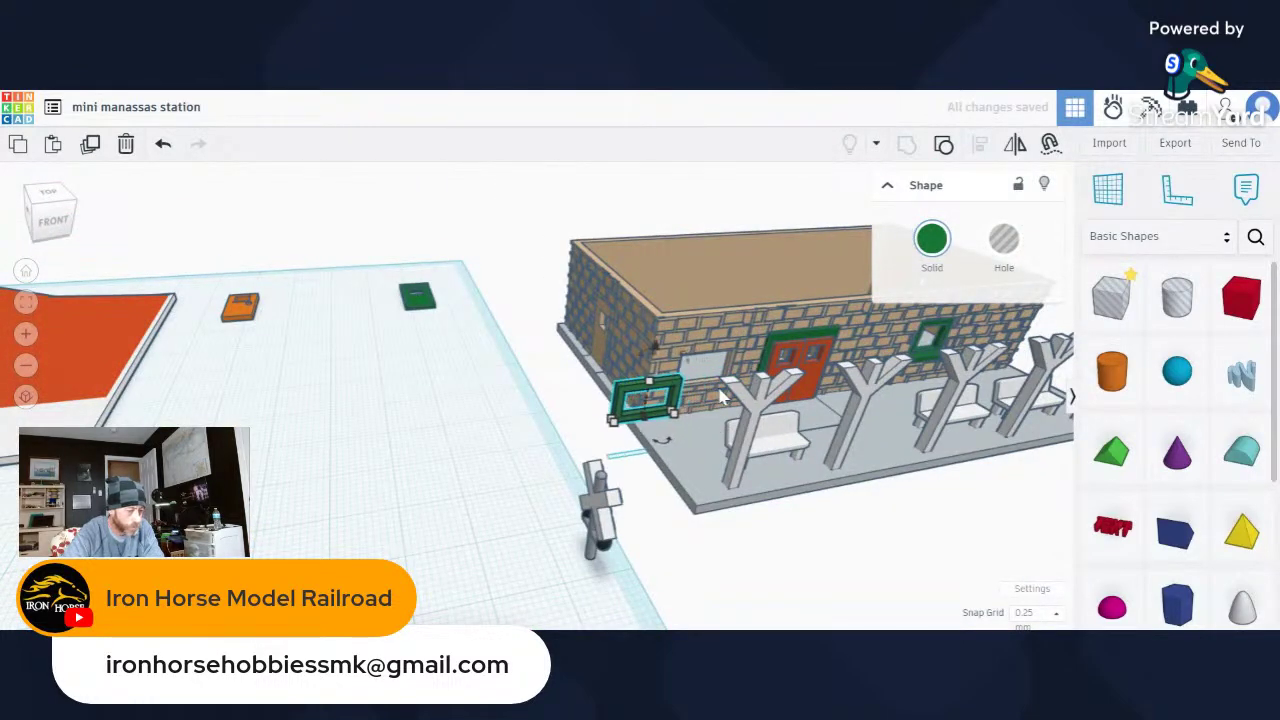
pyautogui.press('Left')
pyautogui.press('Left')
pyautogui.press('Left')
pyautogui.press('Left')
pyautogui.press('Left')
pyautogui.press('Left')
pyautogui.press('Left')
pyautogui.press('Left')
pyautogui.press('Left')
pyautogui.press('Left')
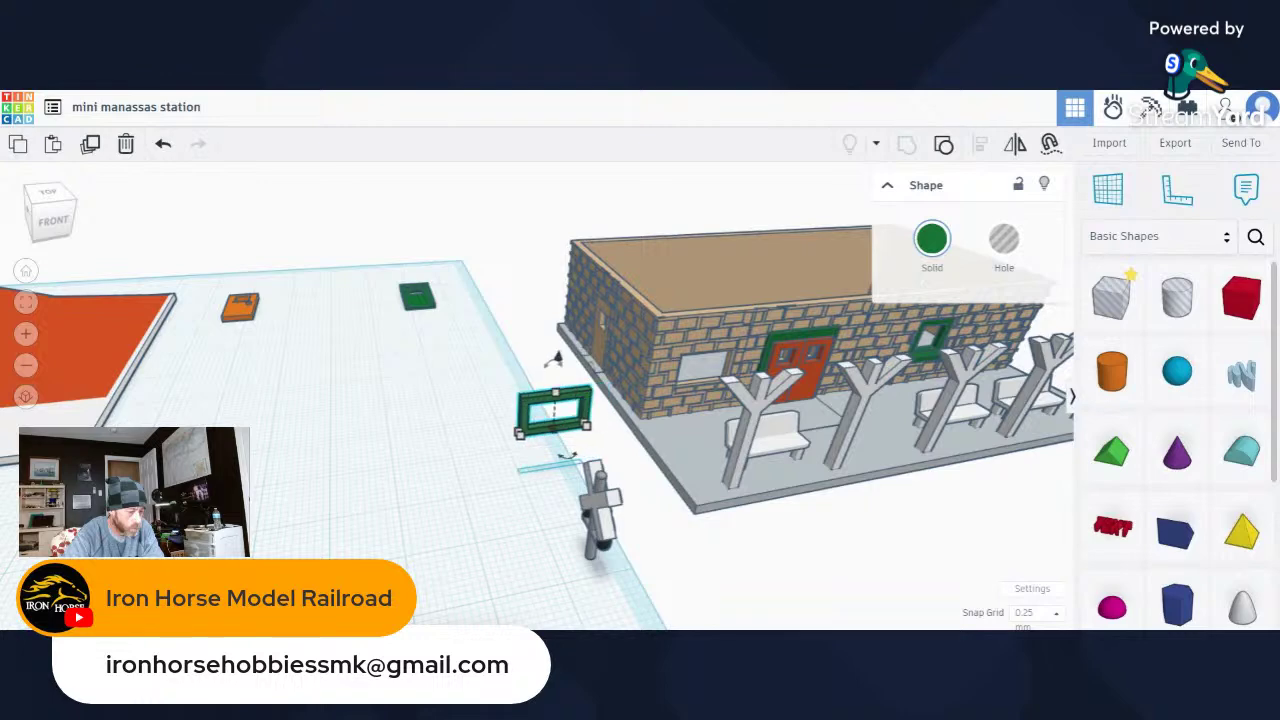
pyautogui.press('Left')
pyautogui.press('Left')
pyautogui.press('Left')
pyautogui.press('Left')
pyautogui.press('Left')
pyautogui.press('Left')
pyautogui.press('Left')
pyautogui.press('Left')
pyautogui.press('Left')
pyautogui.press('Left')
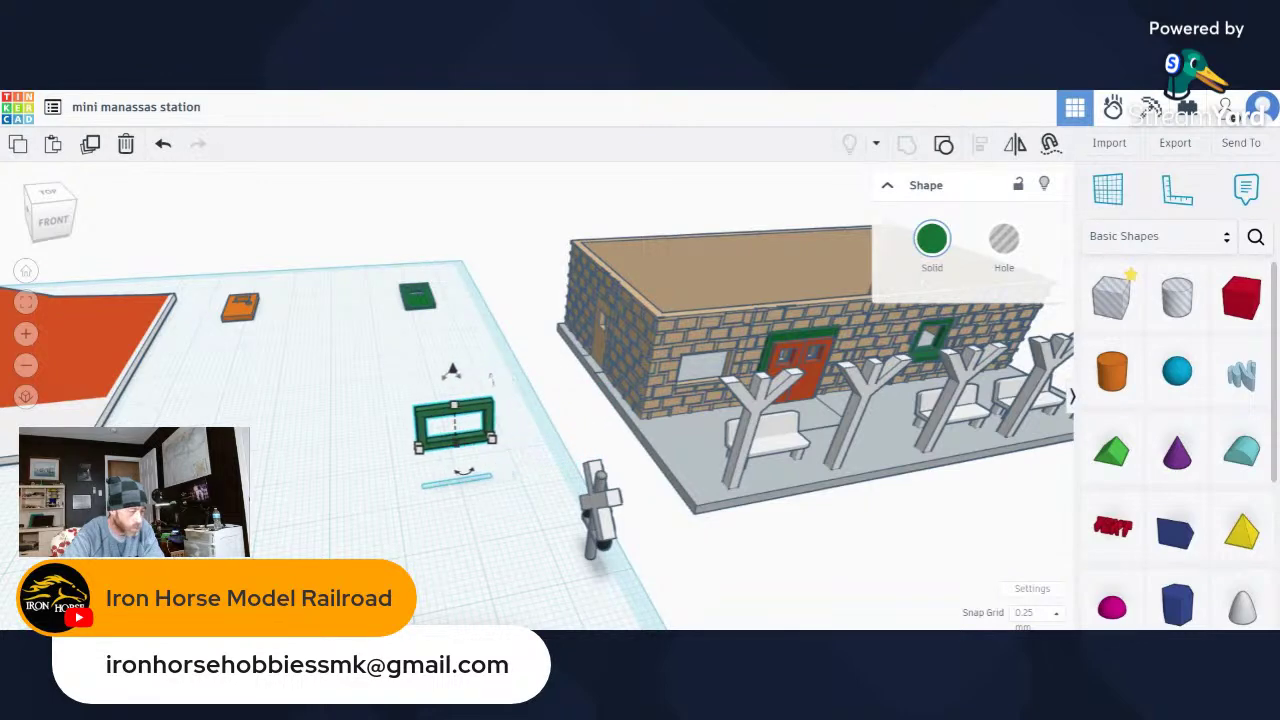
pyautogui.press('Left')
pyautogui.press('Left')
pyautogui.press('Left')
pyautogui.press('Left')
pyautogui.press('Left')
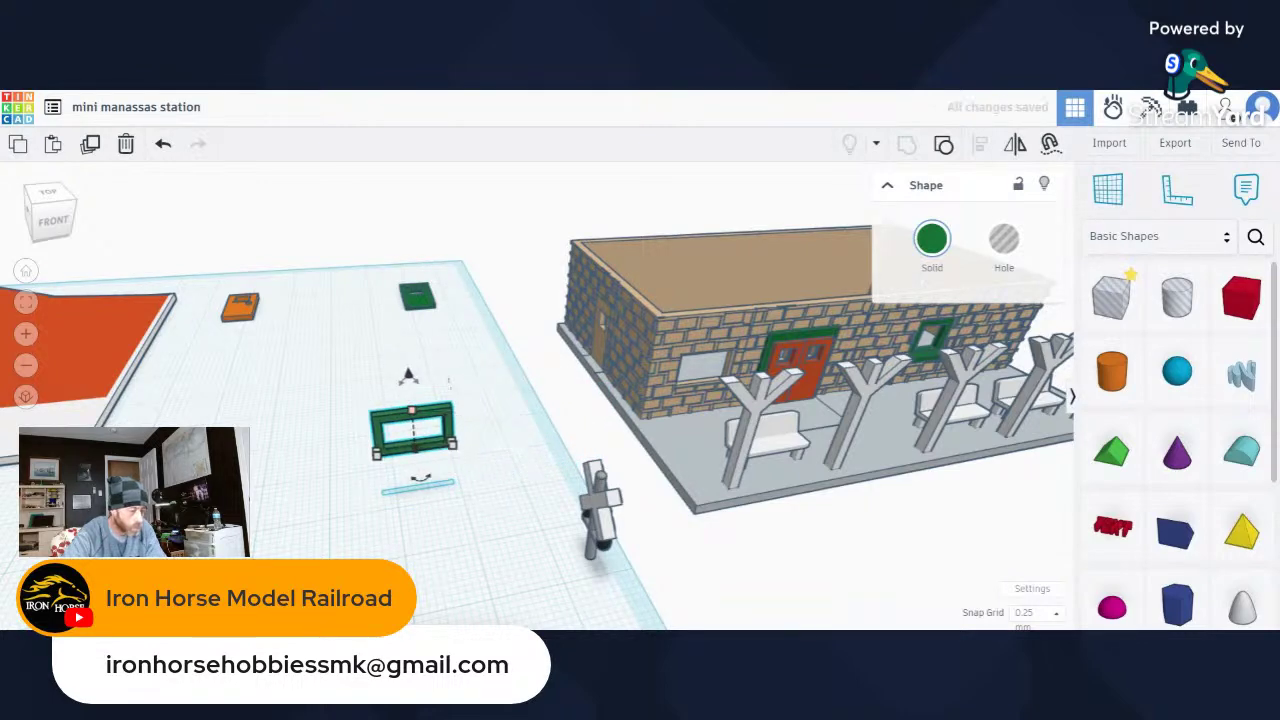
# Tip the green window frame over so it lies flat on the workplane.
pyautogui.moveTo(545, 448); pyautogui.dragTo(854, 427, button='right')
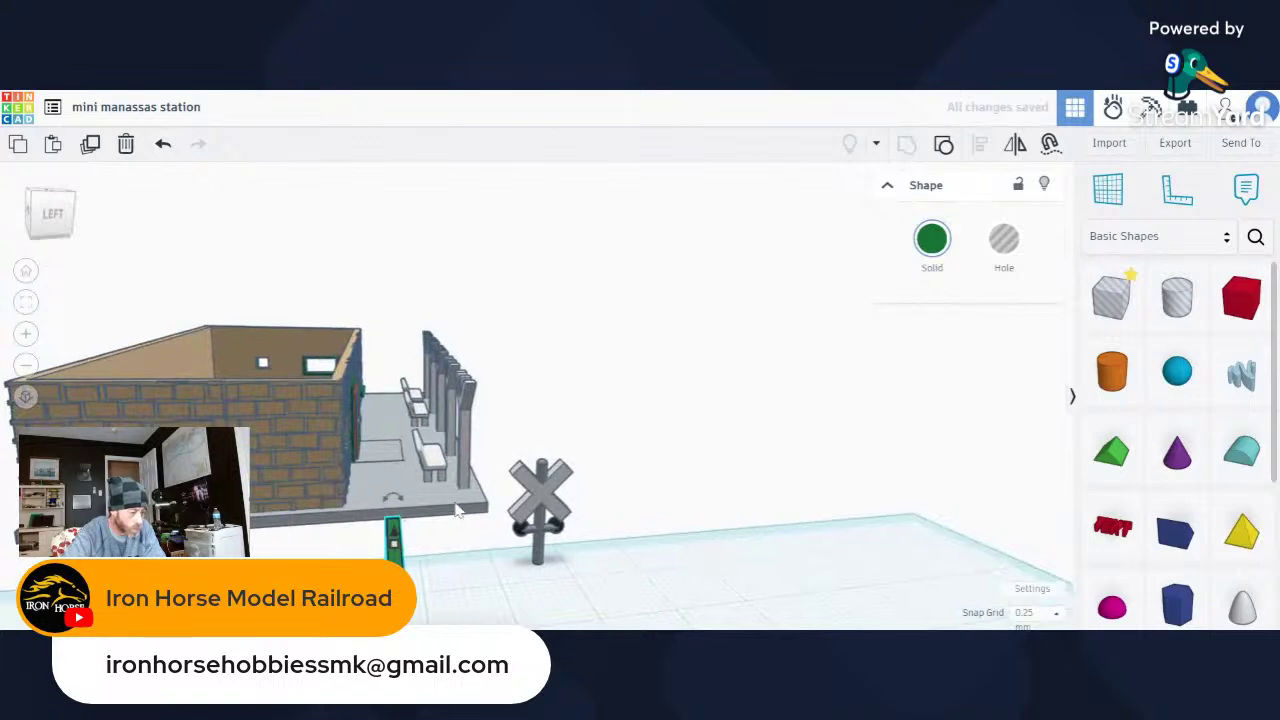
pyautogui.moveTo(397, 502); pyautogui.dragTo(348, 545)
pyautogui.moveTo(580, 487); pyautogui.dragTo(413, 520, button='right')
pyautogui.click(410, 462)
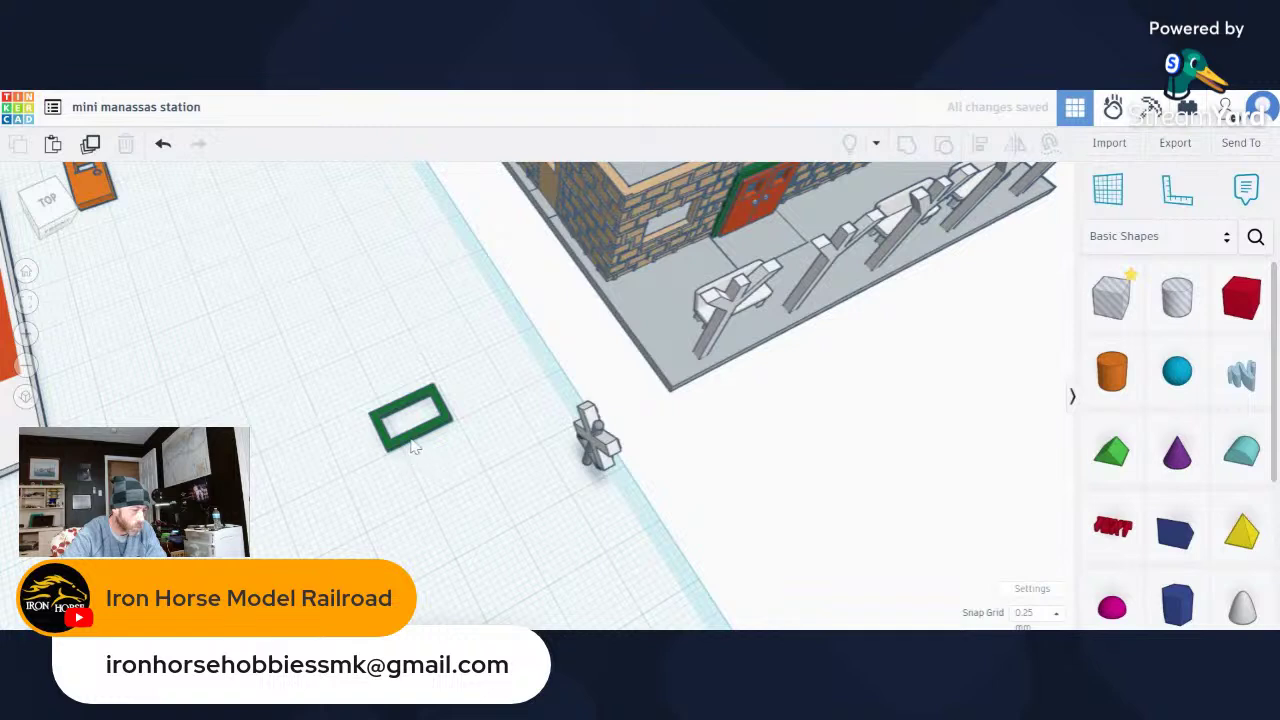
# Move the flat green window frame across the workplane next to the green door frame.
pyautogui.moveTo(413, 447); pyautogui.dragTo(297, 314)
pyautogui.scroll(-3, 305, 338)
pyautogui.moveTo(297, 314); pyautogui.dragTo(366, 449, button='middle')
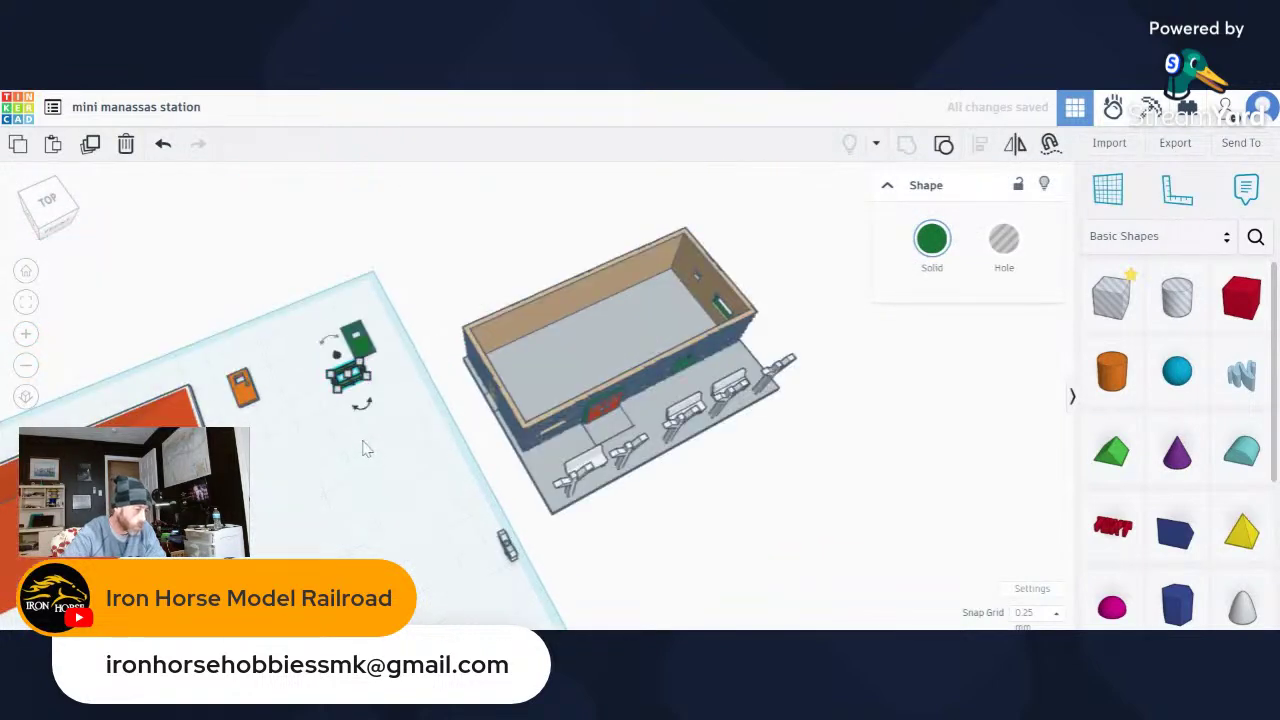
pyautogui.click(366, 452)
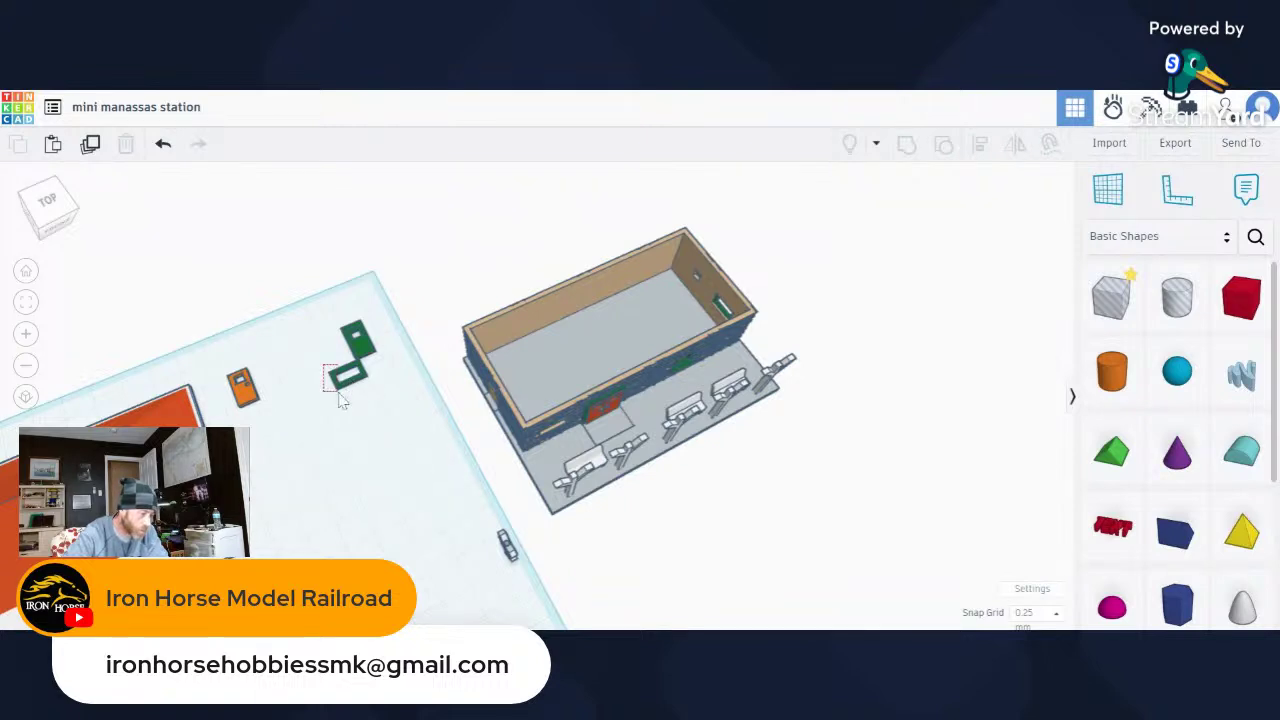
# Nudge the green window frame toward the workplane's edge nearest the station, keeping it just below the green door frame.
pyautogui.click(345, 377)
pyautogui.moveTo(350, 390); pyautogui.dragTo(388, 421)
pyautogui.click(163, 143)
pyautogui.scroll(3, 378, 417)
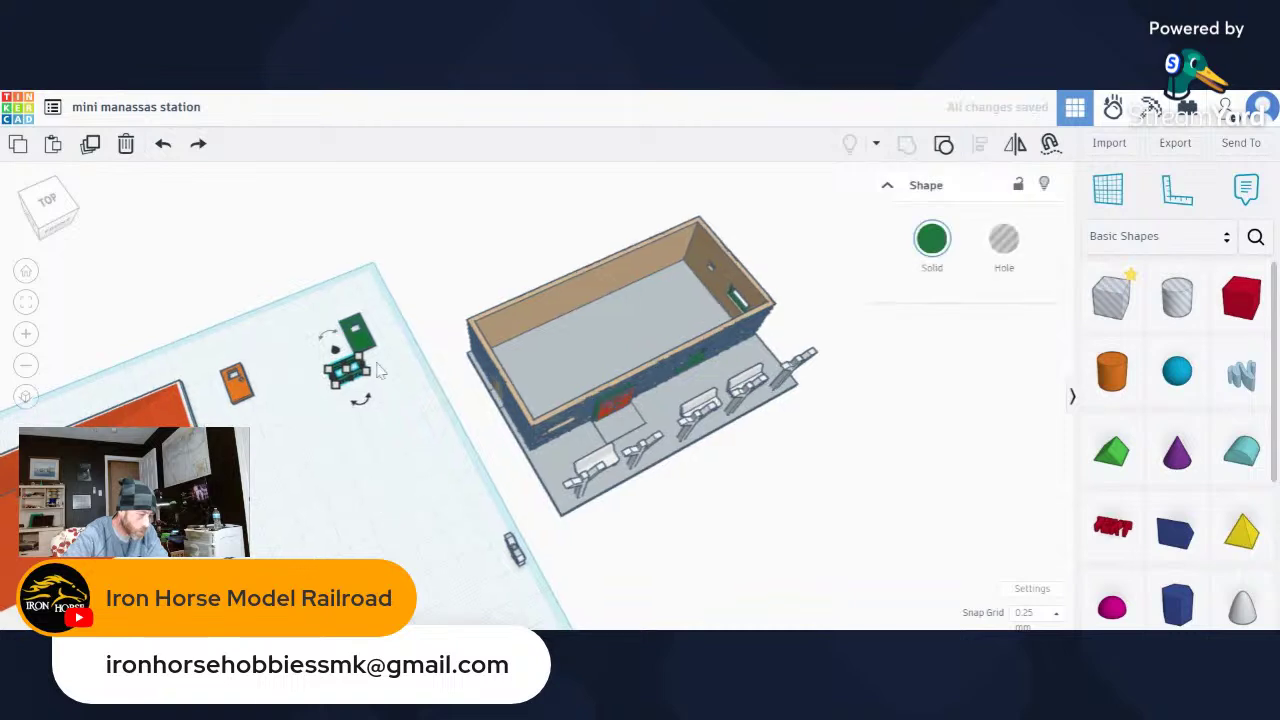
pyautogui.press('Down')
pyautogui.press('Down')
pyautogui.press('Down')
pyautogui.press('Down')
pyautogui.press('Down')
pyautogui.press('Down')
pyautogui.press('Down')
pyautogui.press('Down')
pyautogui.press('Down')
pyautogui.press('Down')
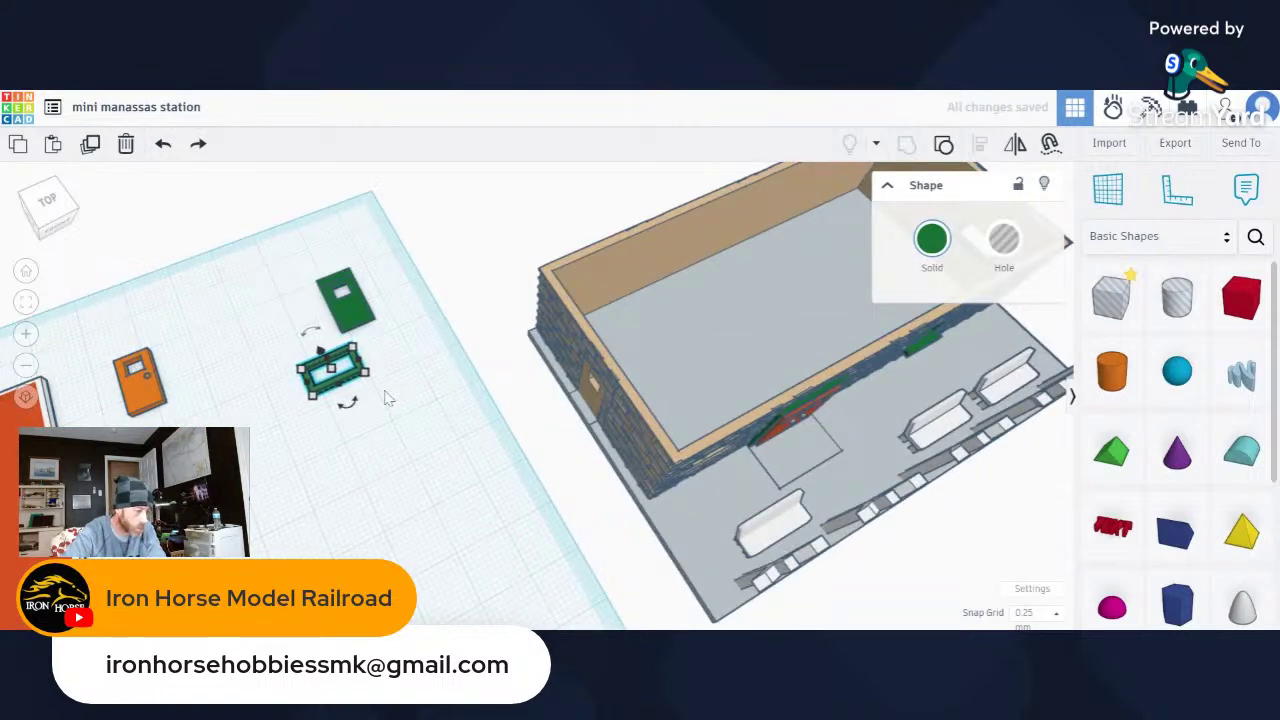
pyautogui.press('Right')
pyautogui.press('Right')
pyautogui.press('Right')
pyautogui.press('Right')
pyautogui.press('Right')
pyautogui.press('Right')
pyautogui.press('Right')
pyautogui.press('Right')
pyautogui.press('Right')
pyautogui.press('Right')
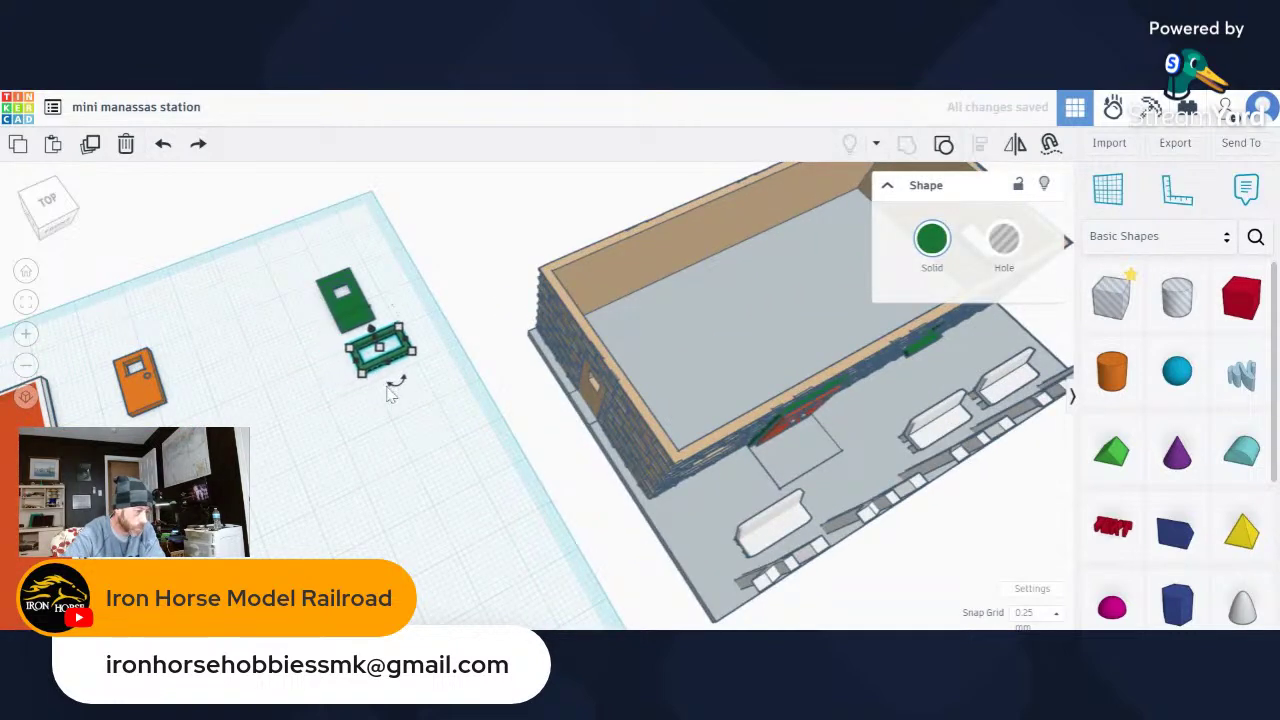
pyautogui.click(286, 346)
# Group the two red door leaves and their grey knobs on the station's front wall into one shape.
pyautogui.scroll(-3, 300, 362)
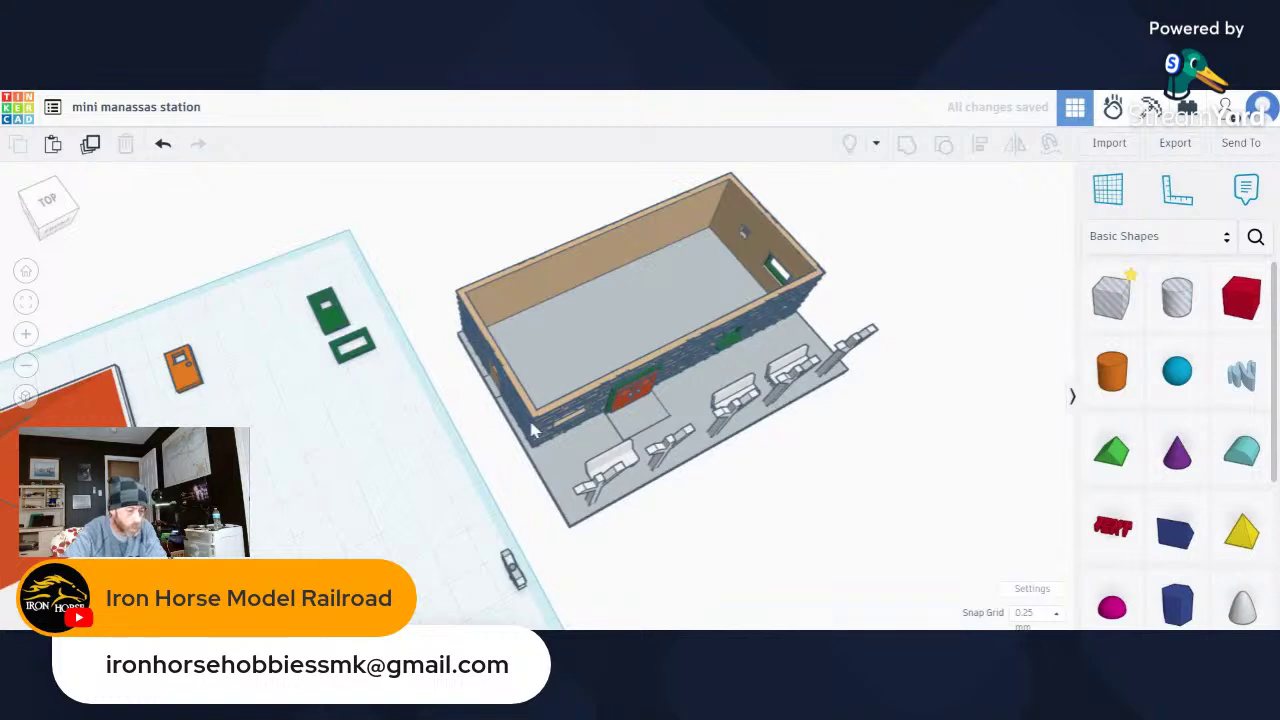
pyautogui.scroll(5, 692, 388)
pyautogui.moveTo(692, 388); pyautogui.dragTo(586, 317, button='right')
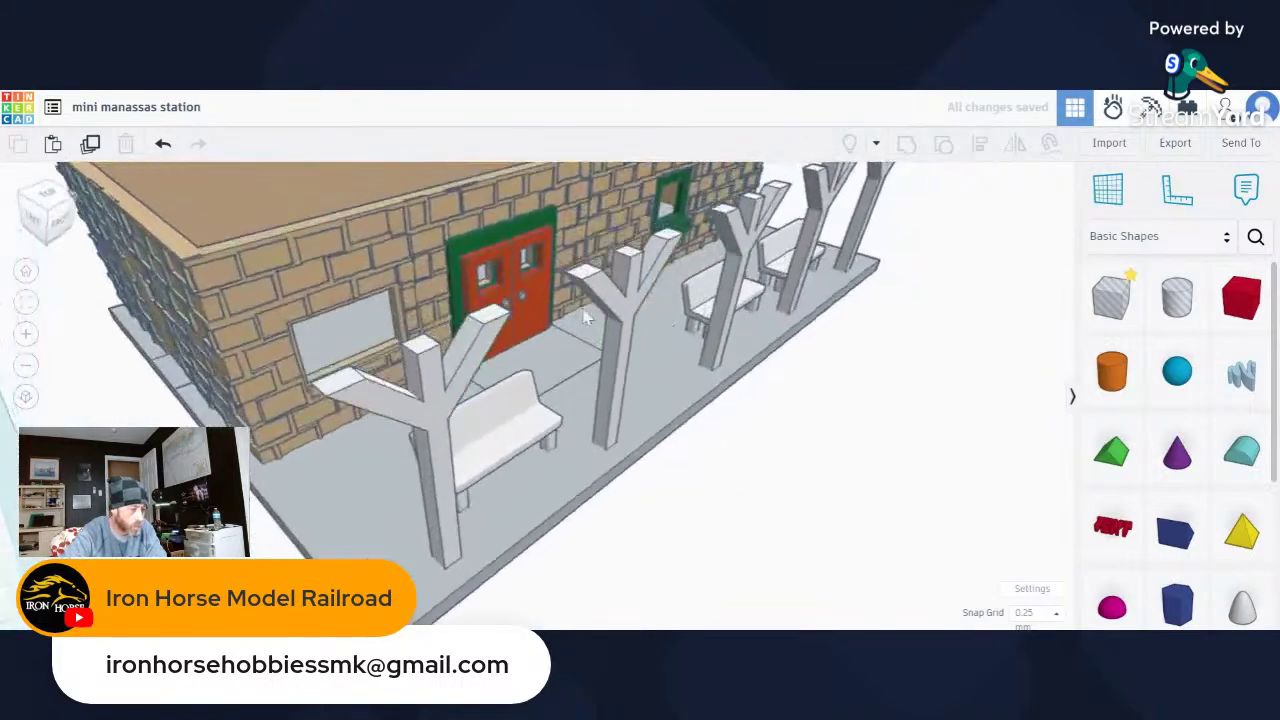
pyautogui.scroll(5, 586, 317)
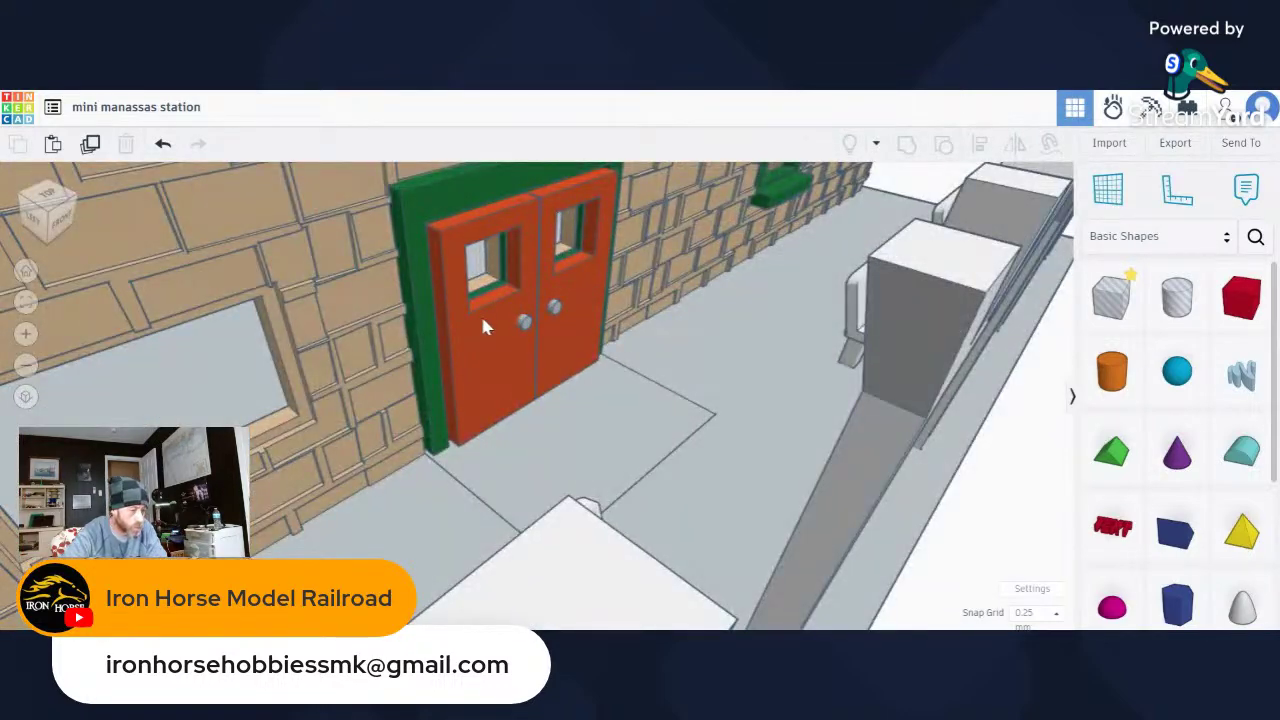
pyautogui.click(484, 327)
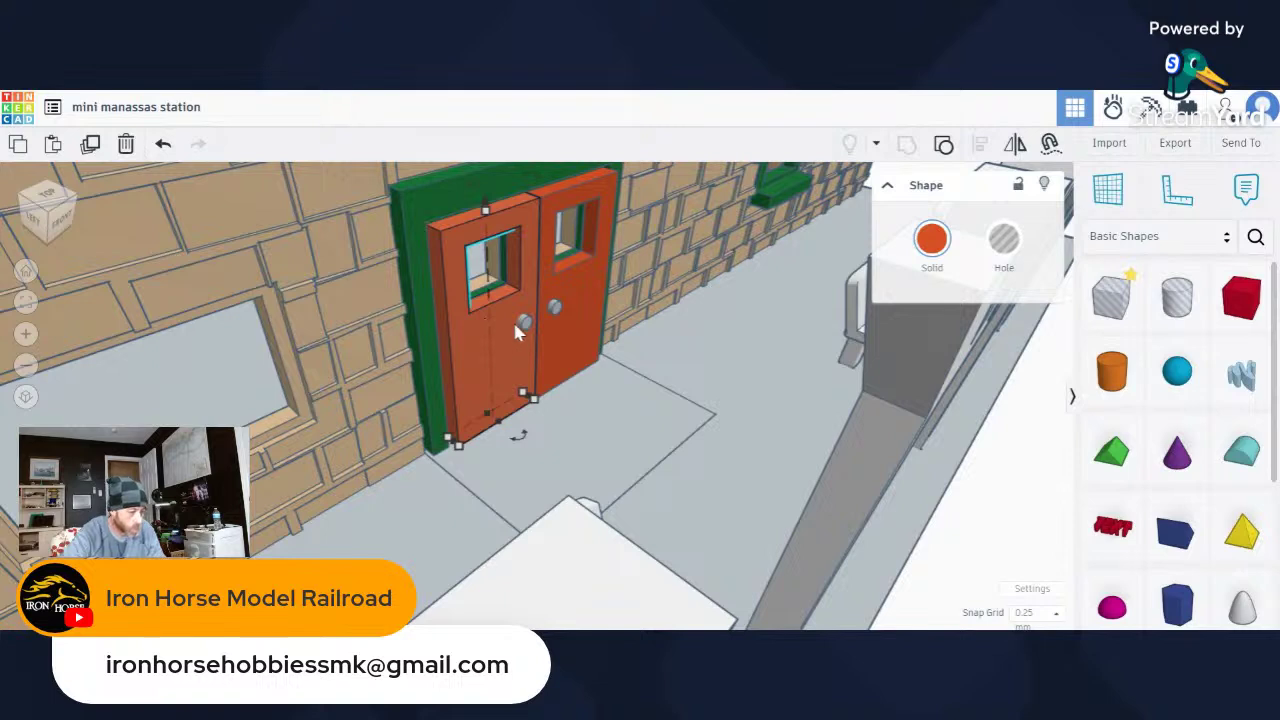
pyautogui.keyDown('shift'); pyautogui.click(543, 337); pyautogui.keyUp('shift')
pyautogui.keyDown('shift'); pyautogui.click(580, 330); pyautogui.keyUp('shift')
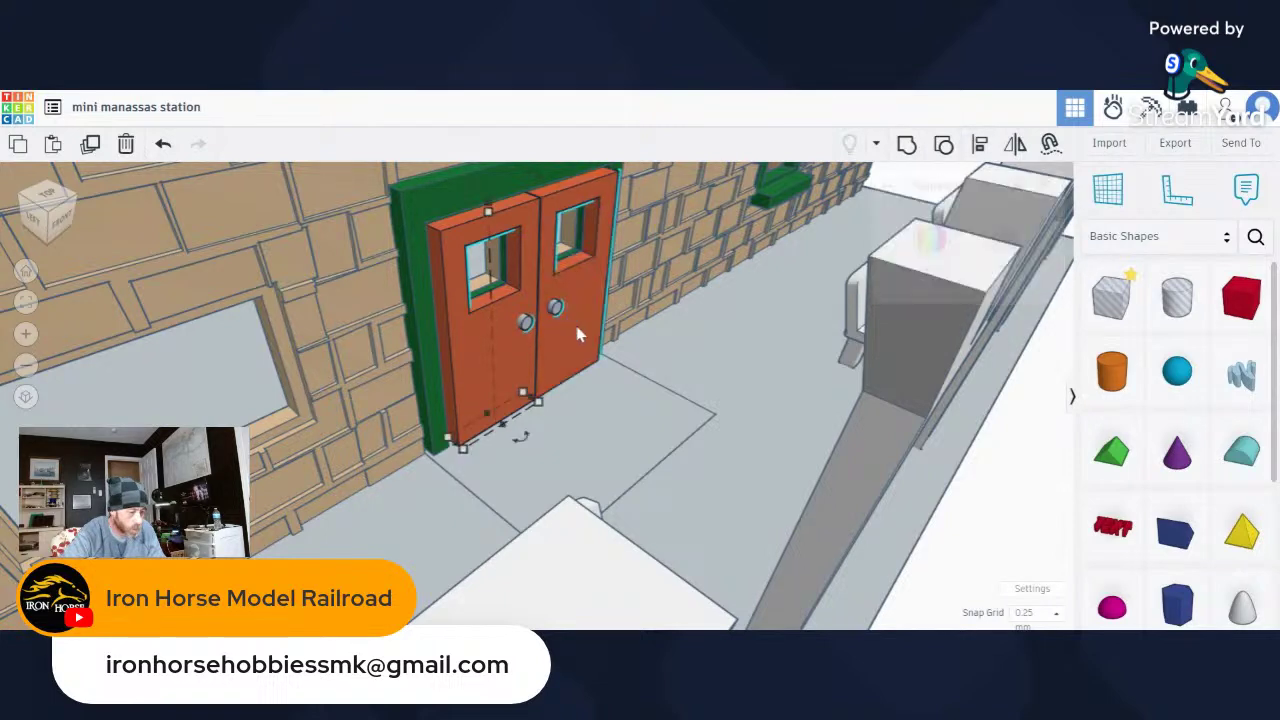
pyautogui.keyDown('shift'); pyautogui.click(557, 313); pyautogui.keyUp('shift')
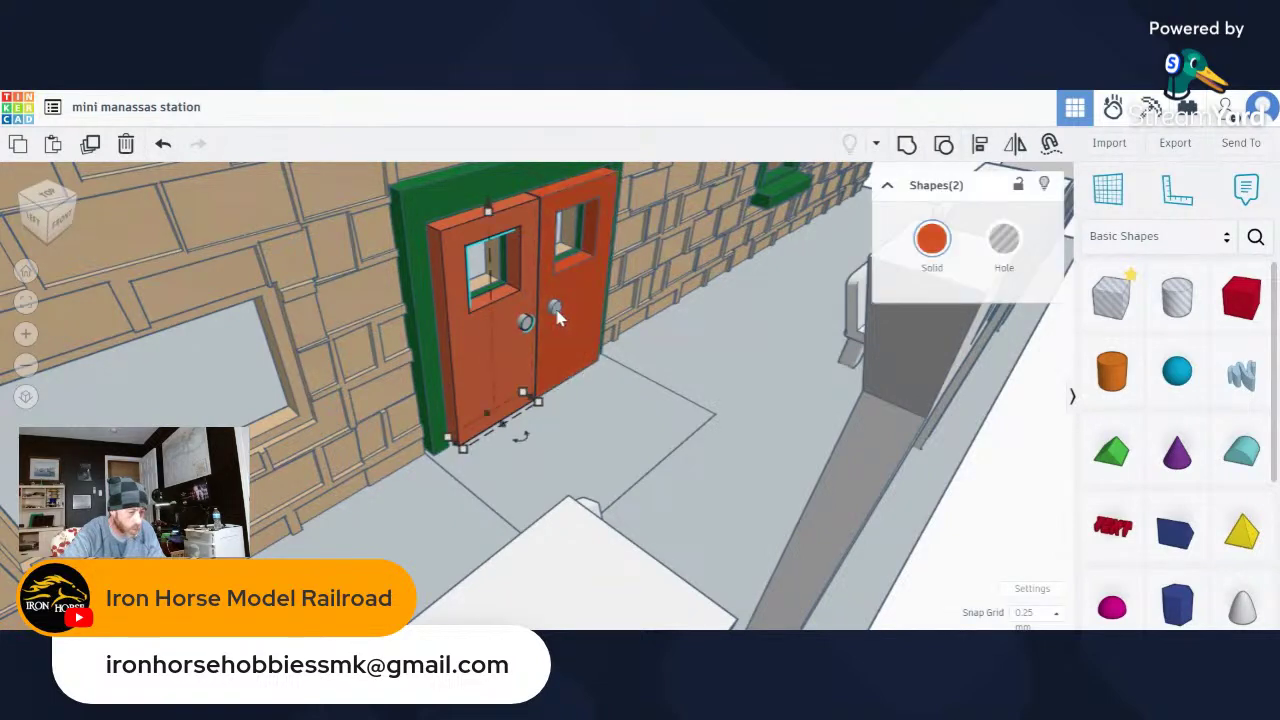
pyautogui.keyDown('shift'); pyautogui.click(558, 316); pyautogui.keyUp('shift')
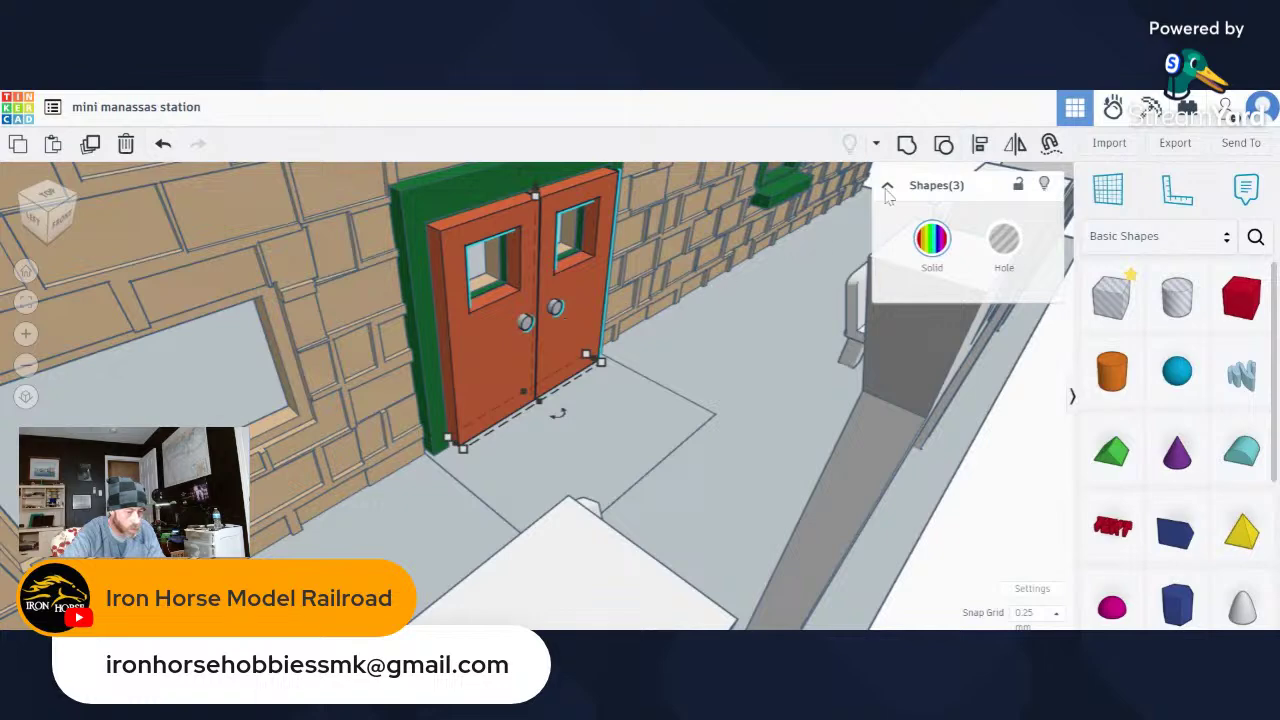
pyautogui.click(906, 147)
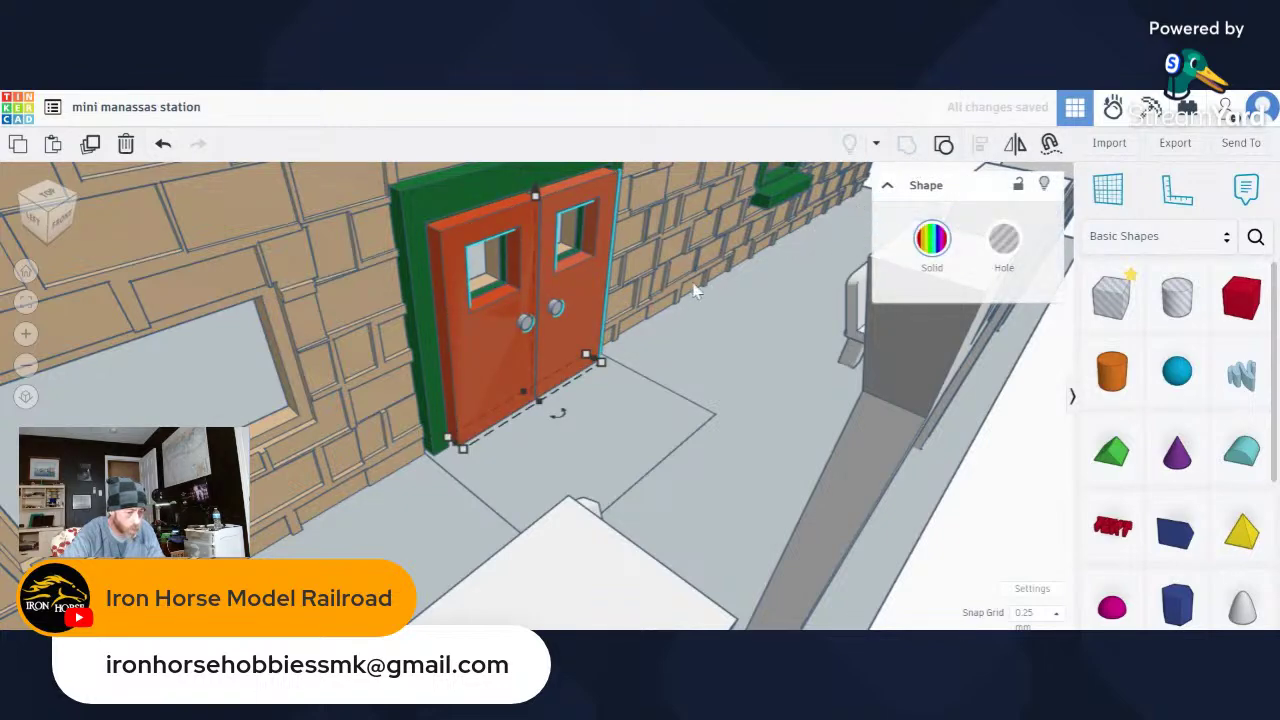
pyautogui.scroll(-3, 580, 365)
pyautogui.click(817, 532)
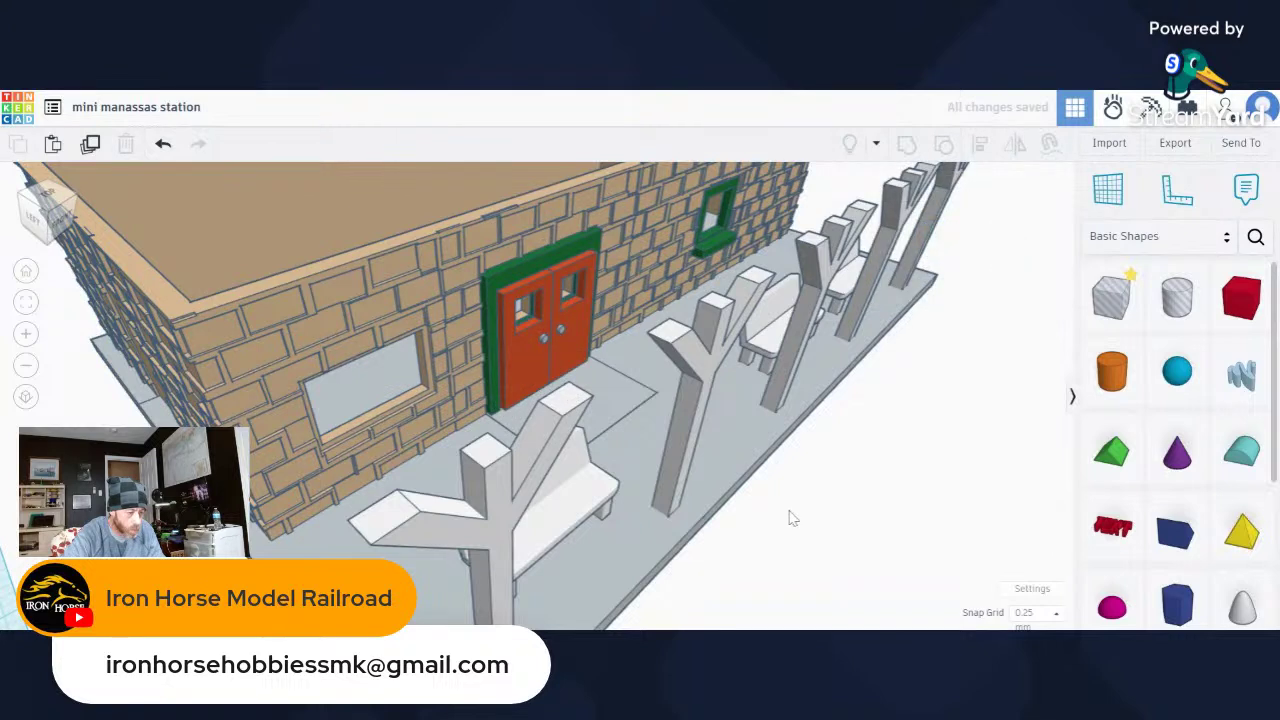
# Move the red double doors together with their green surround out of the front wall onto the open workplane.
pyautogui.click(540, 363)
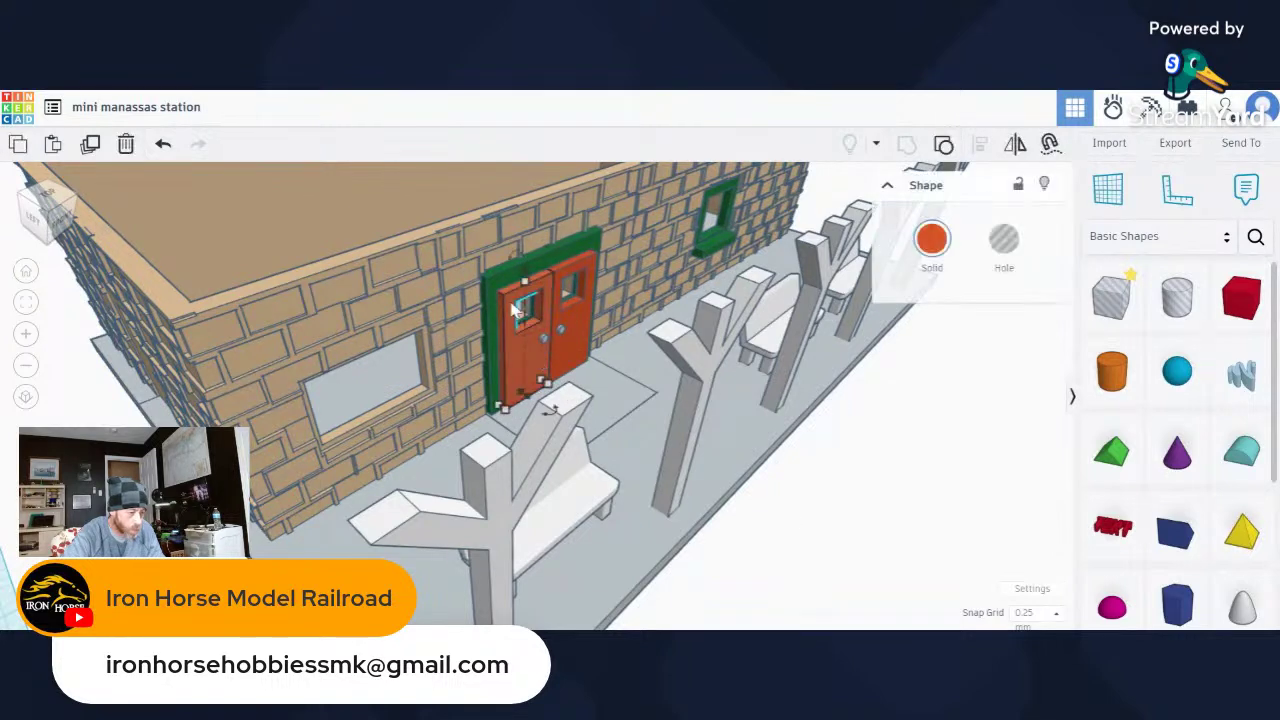
pyautogui.keyDown('shift'); pyautogui.click(567, 350); pyautogui.keyUp('shift')
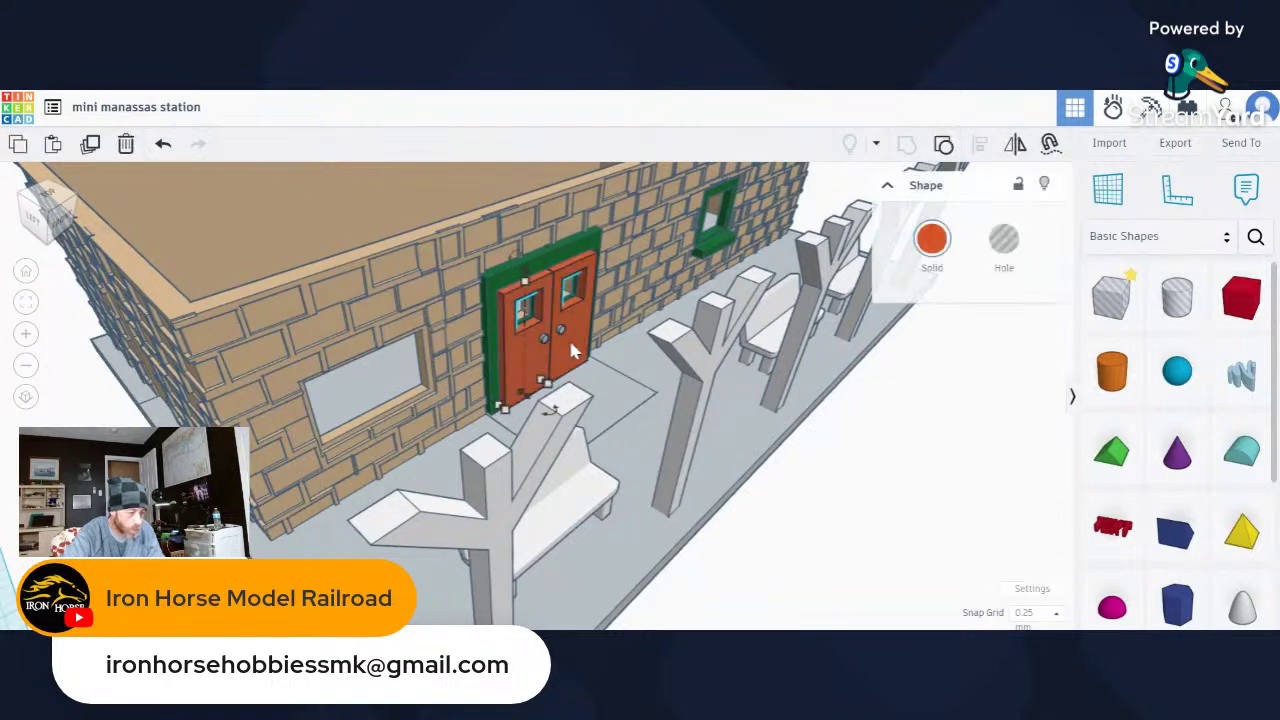
pyautogui.keyDown('shift'); pyautogui.click(521, 290); pyautogui.keyUp('shift')
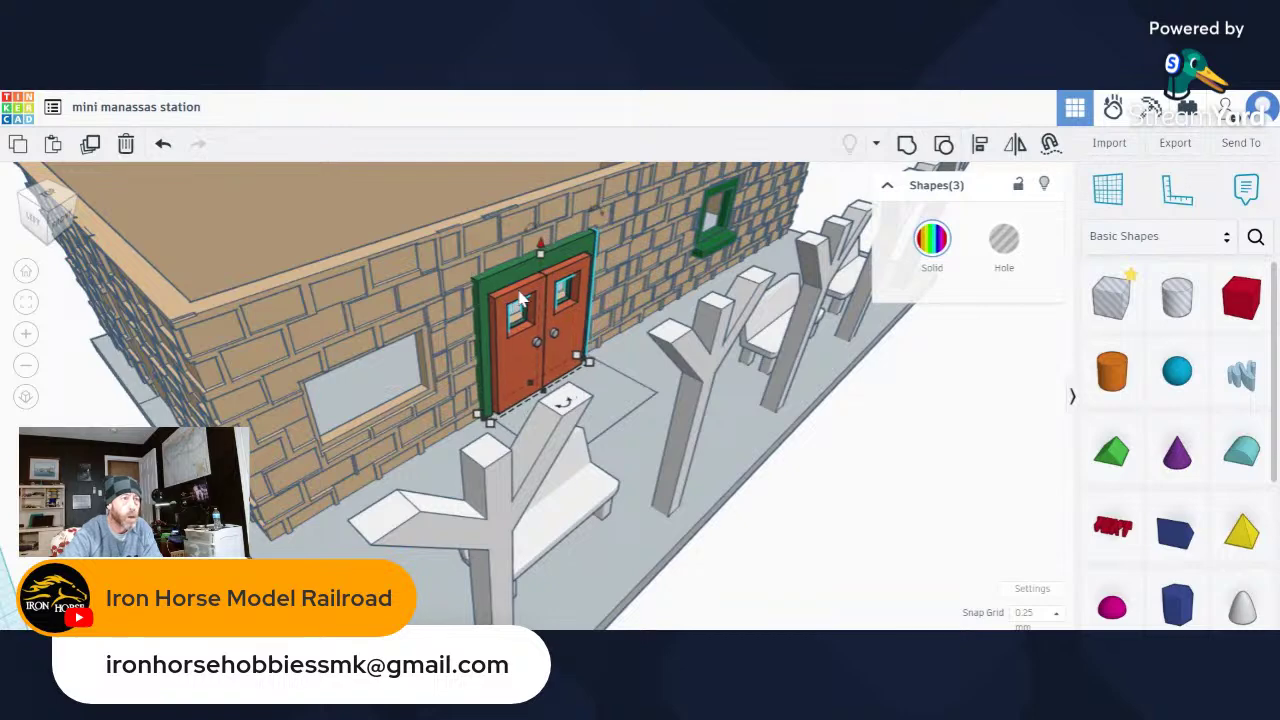
pyautogui.press('Left')
pyautogui.press('Left')
pyautogui.press('Left')
pyautogui.press('Left')
pyautogui.press('Left')
pyautogui.press('Left')
pyautogui.press('Left')
pyautogui.press('Left')
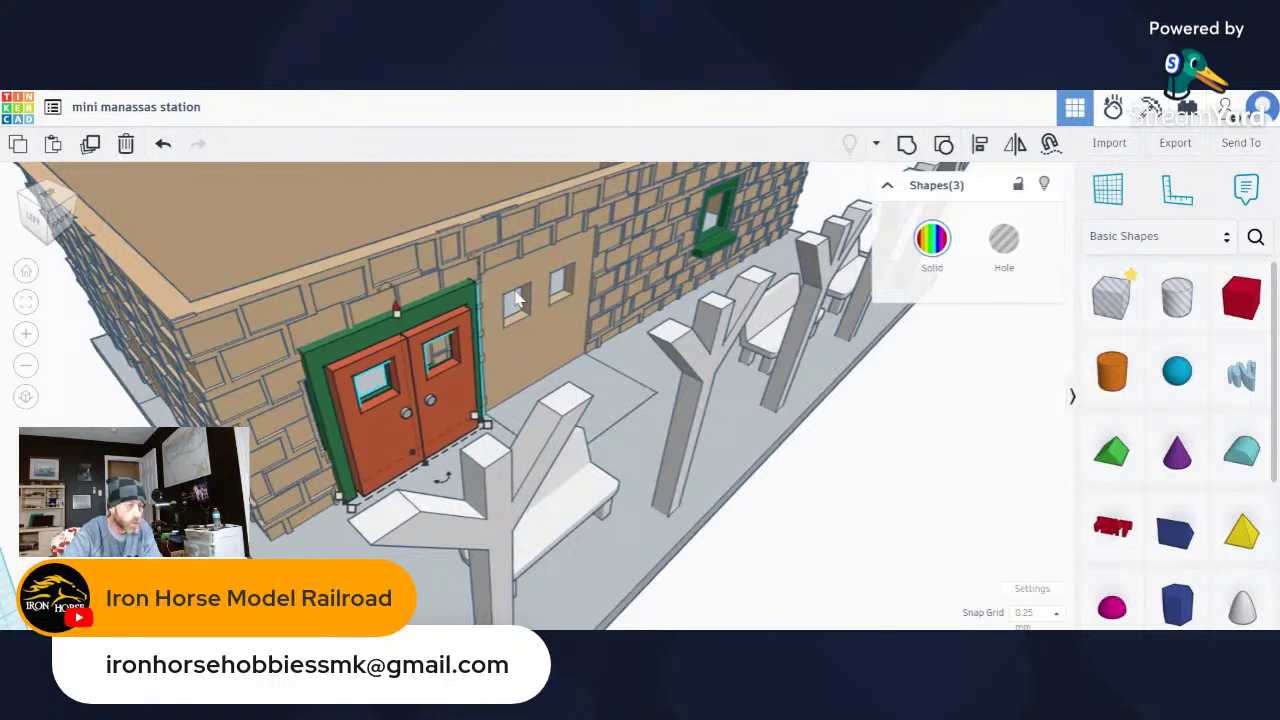
pyautogui.press('Left')
pyautogui.press('Left')
pyautogui.press('Left')
pyautogui.press('Left')
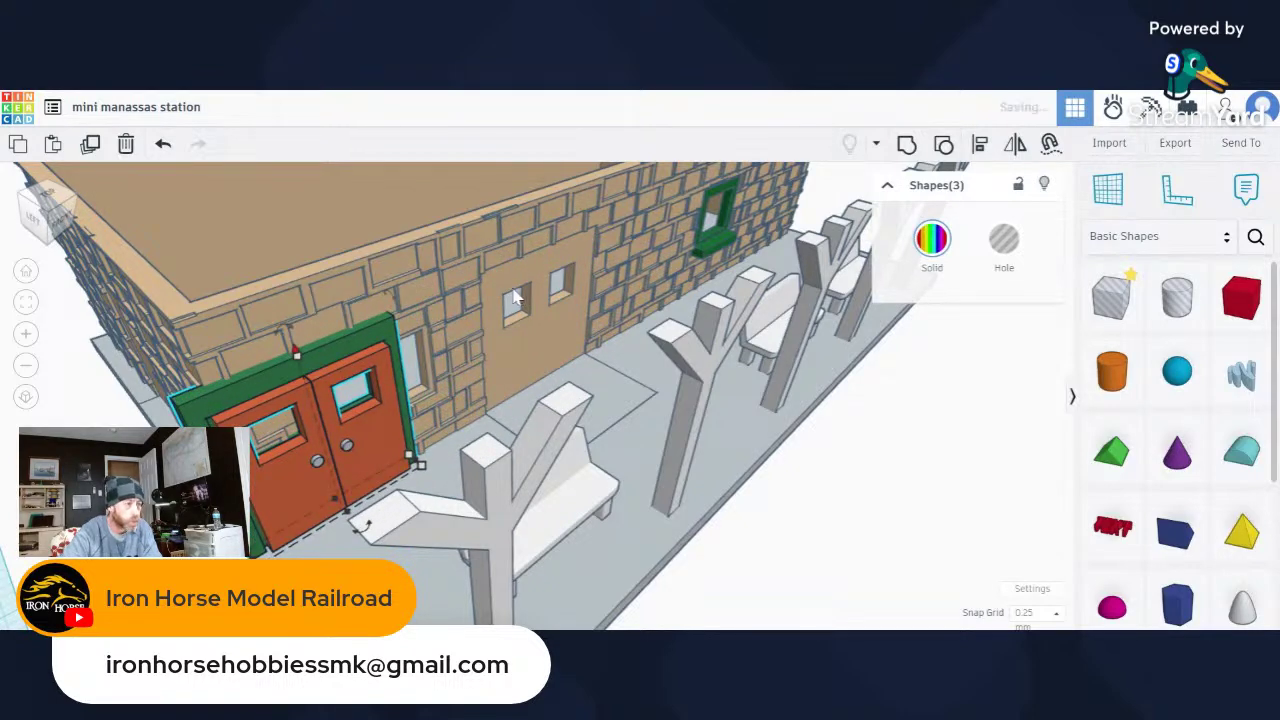
pyautogui.scroll(-5, 425, 340)
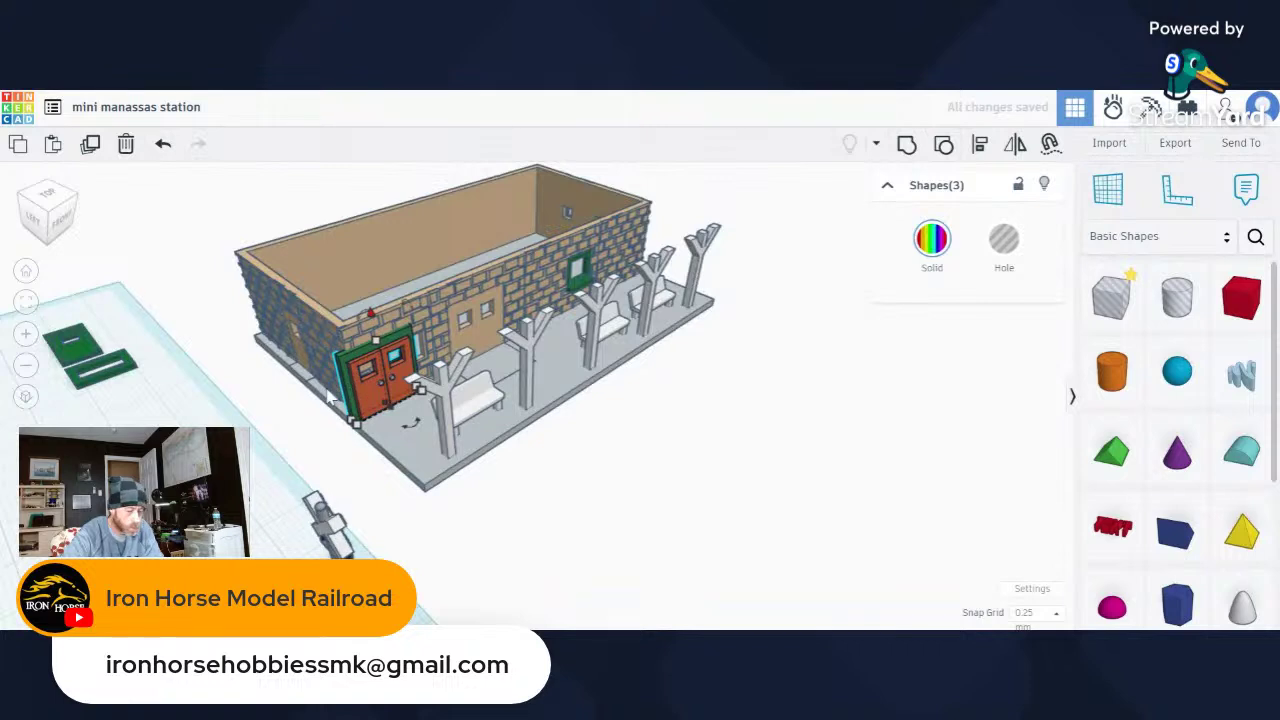
pyautogui.press('Left')
pyautogui.press('Left')
pyautogui.press('Left')
pyautogui.press('Left')
pyautogui.press('Left')
pyautogui.press('Left')
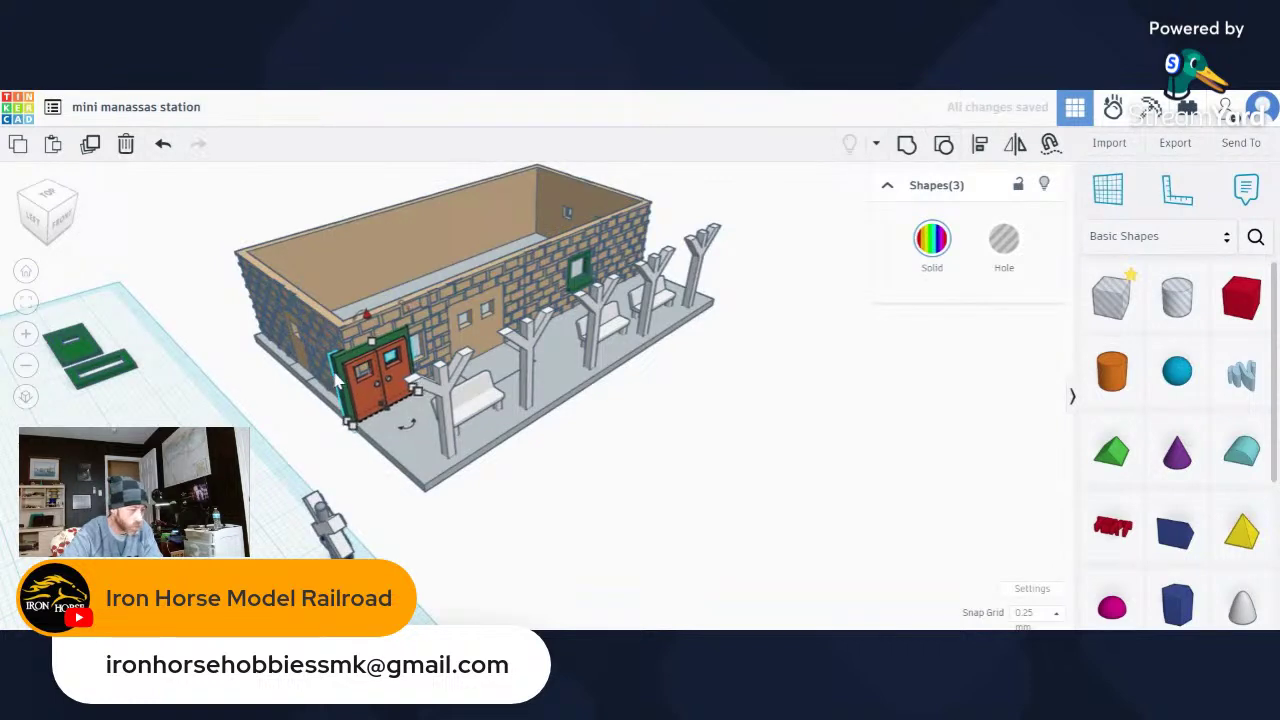
pyautogui.press('Left')
pyautogui.press('Left')
pyautogui.press('Left')
pyautogui.press('Left')
pyautogui.press('Left')
pyautogui.press('Left')
pyautogui.press('Left')
pyautogui.press('Left')
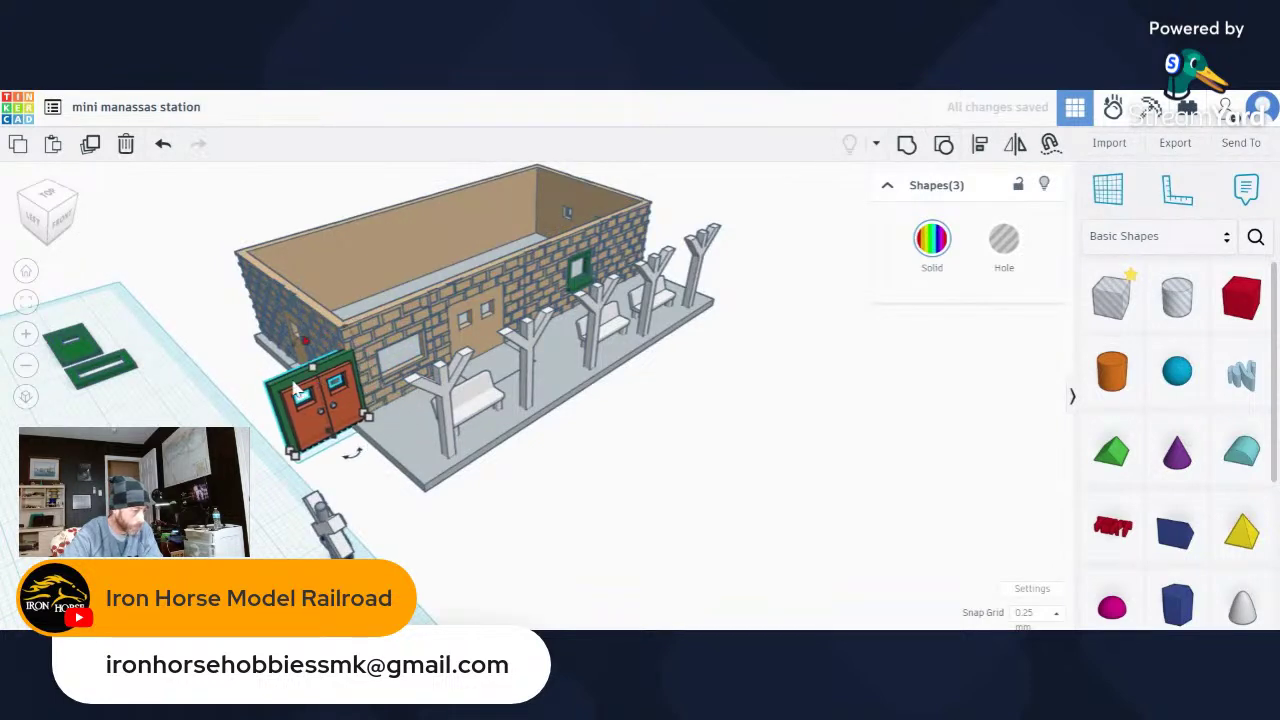
pyautogui.press('Left')
pyautogui.press('Left')
pyautogui.press('Left')
pyautogui.press('Left')
pyautogui.press('Left')
pyautogui.press('Left')
pyautogui.press('Left')
pyautogui.press('Left')
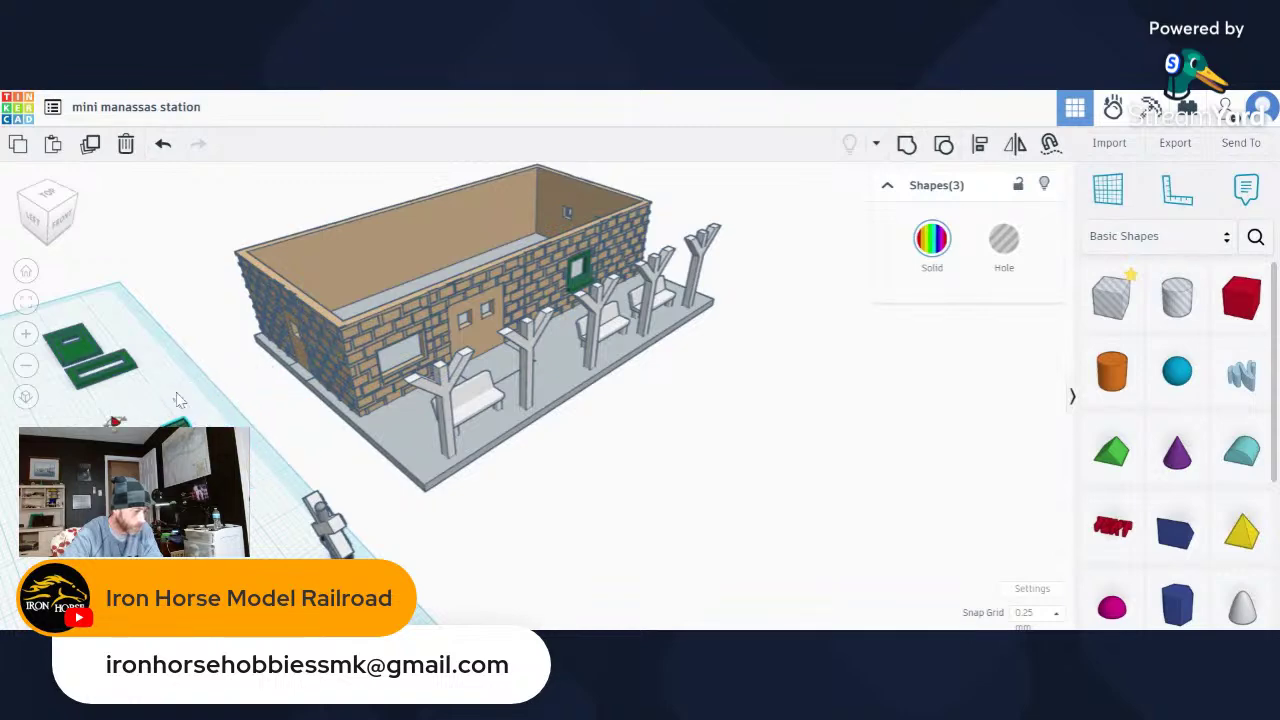
# Select both red door leaves with their knobs and move them out of the green surround onto open workplane.
pyautogui.moveTo(178, 400); pyautogui.dragTo(470, 516, button='right')
pyautogui.click(512, 518)
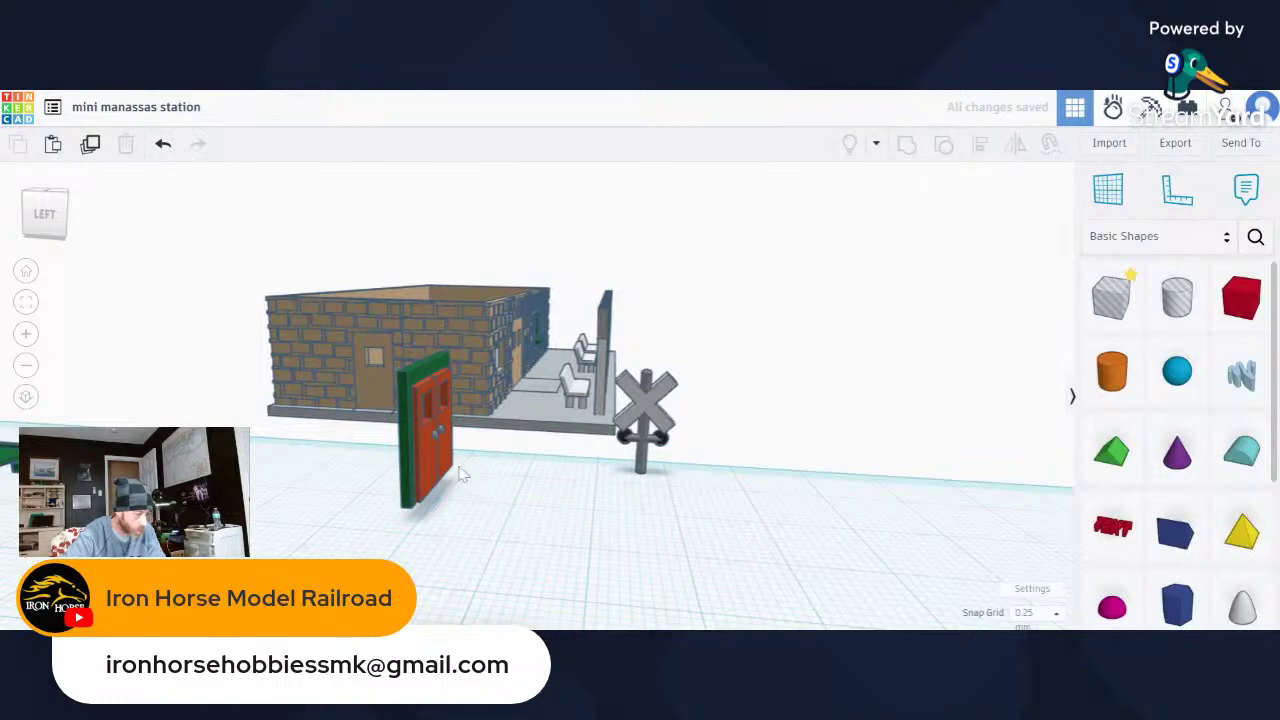
pyautogui.click(408, 450)
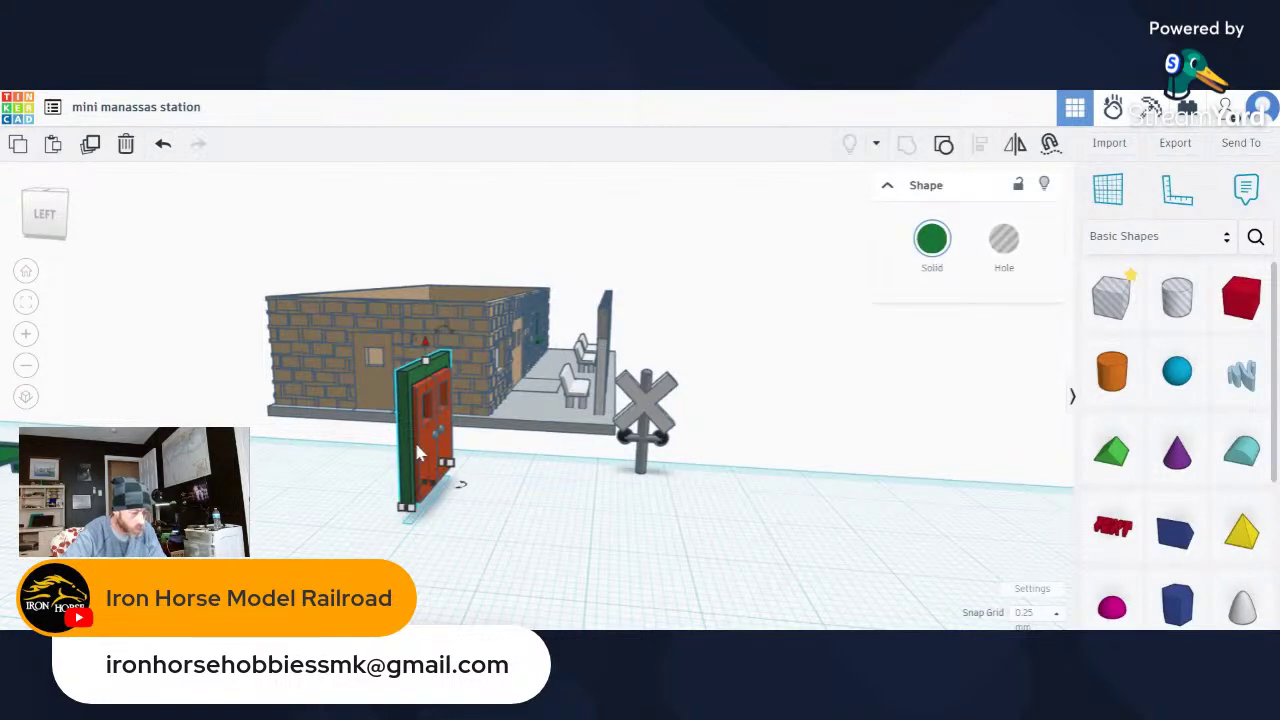
pyautogui.click(486, 504)
pyautogui.scroll(3, 480, 503)
pyautogui.moveTo(456, 498); pyautogui.dragTo(414, 509, button='right')
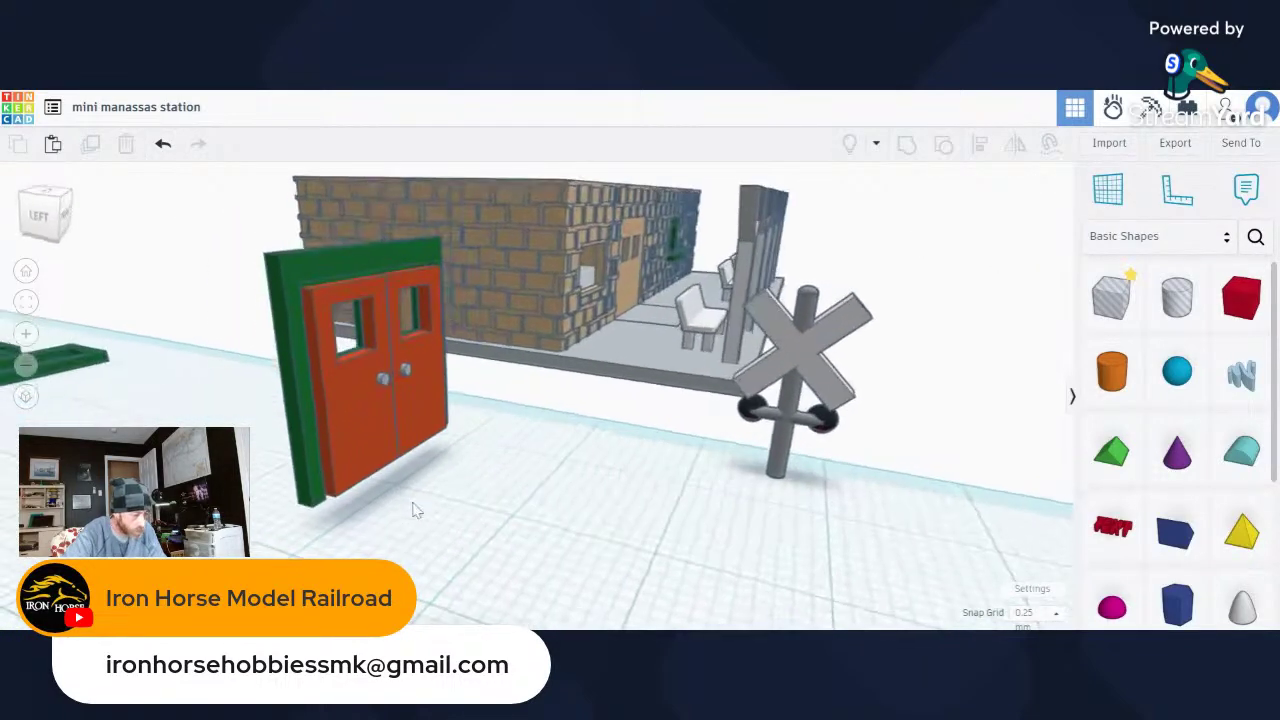
pyautogui.click(360, 425)
pyautogui.keyDown('shift'); pyautogui.click(418, 396); pyautogui.keyUp('shift')
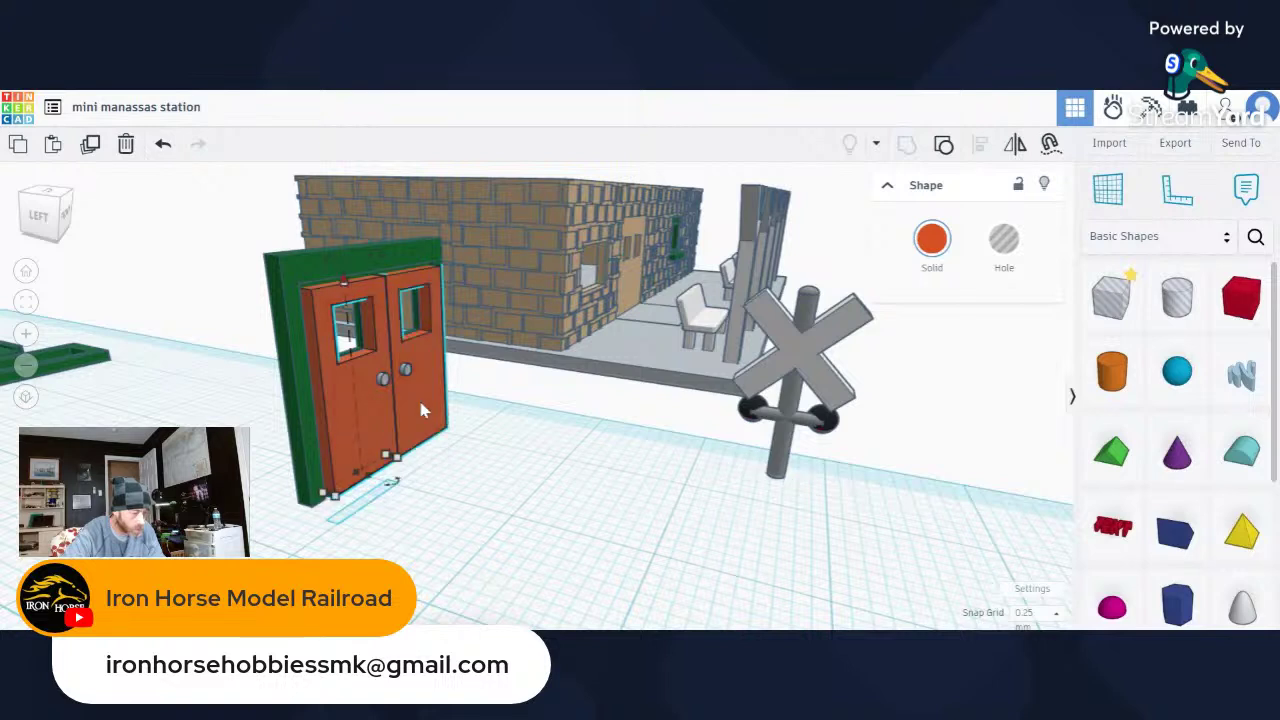
pyautogui.keyDown('shift'); pyautogui.click(404, 375); pyautogui.keyUp('shift')
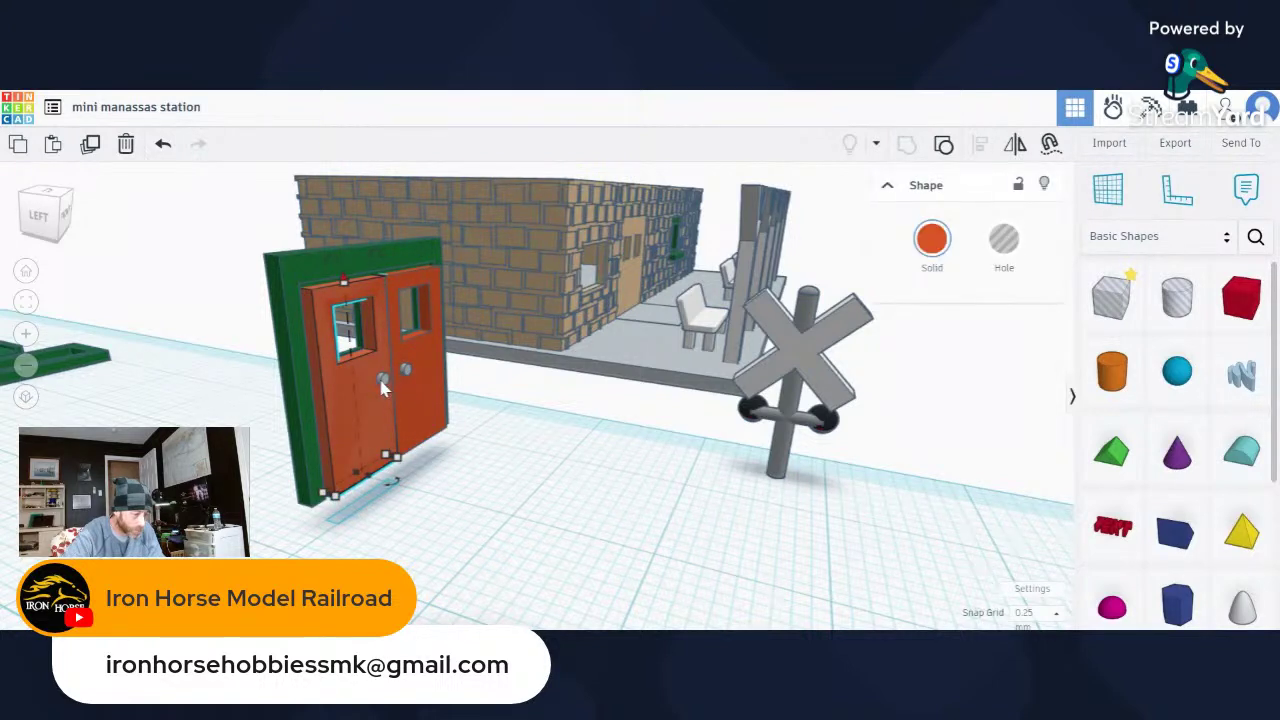
pyautogui.keyDown('shift'); pyautogui.click(412, 375); pyautogui.keyUp('shift')
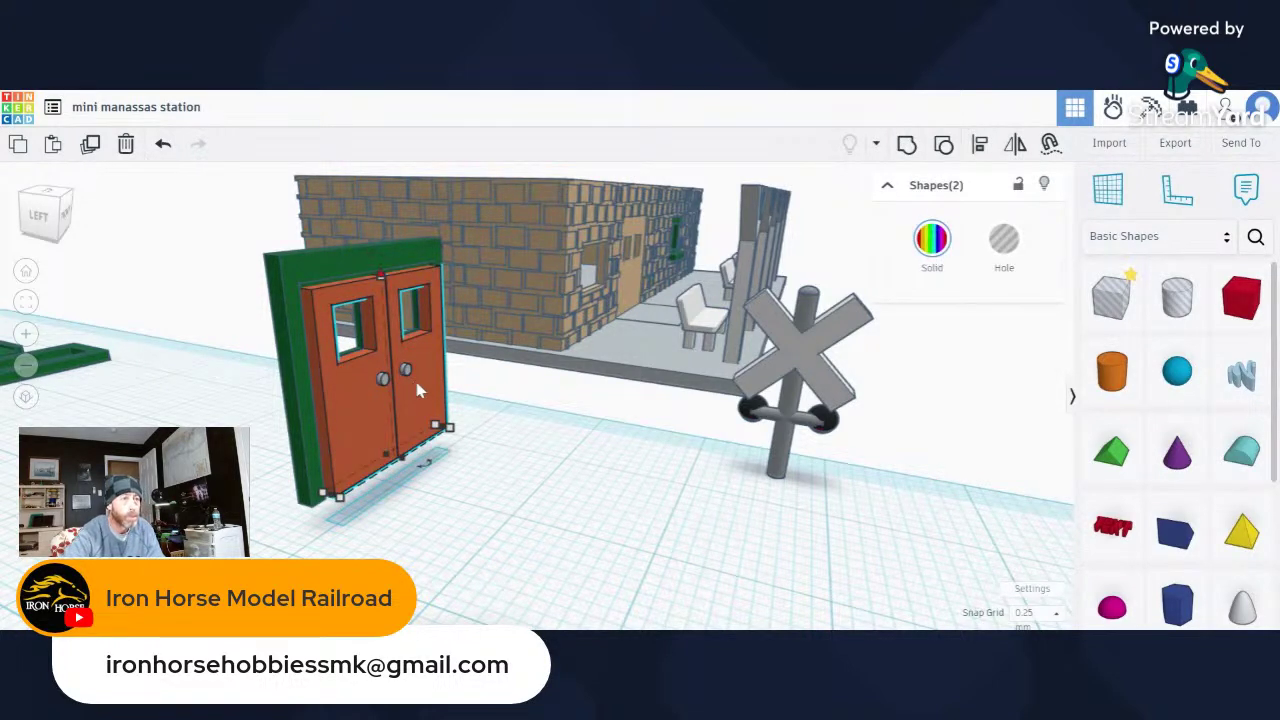
pyautogui.moveTo(416, 383); pyautogui.dragTo(606, 443)
# Rotate the red double doors -90° to lie flat and place them just in front of the small orange door.
pyautogui.moveTo(440, 416); pyautogui.dragTo(498, 416, button='right')
pyautogui.moveTo(603, 316); pyautogui.dragTo(530, 362)
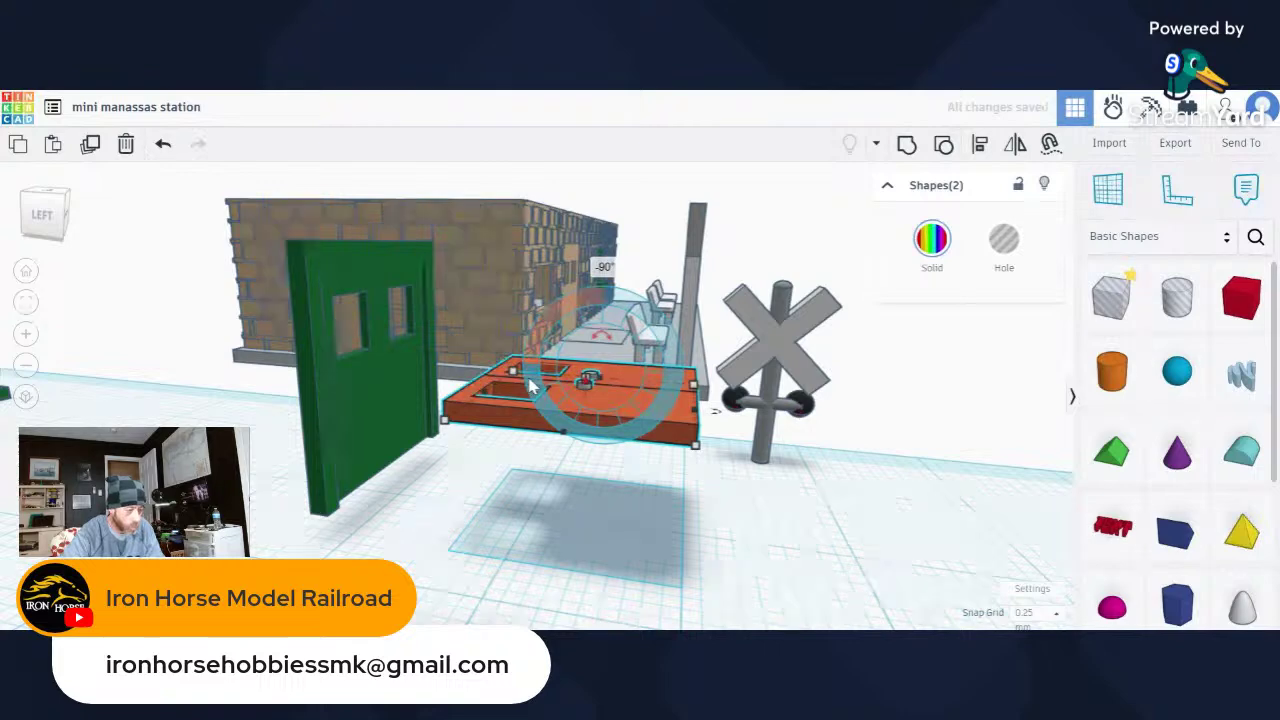
pyautogui.moveTo(530, 390); pyautogui.dragTo(308, 452, button='right')
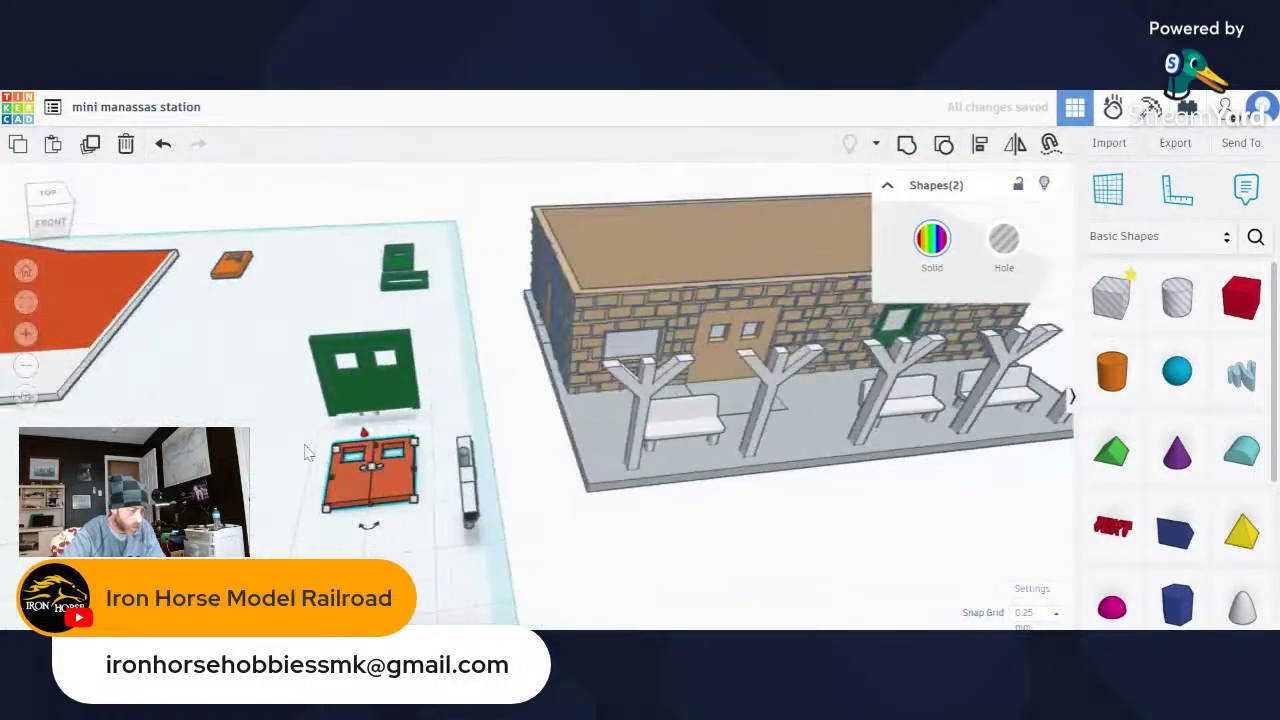
pyautogui.moveTo(340, 490); pyautogui.dragTo(230, 350)
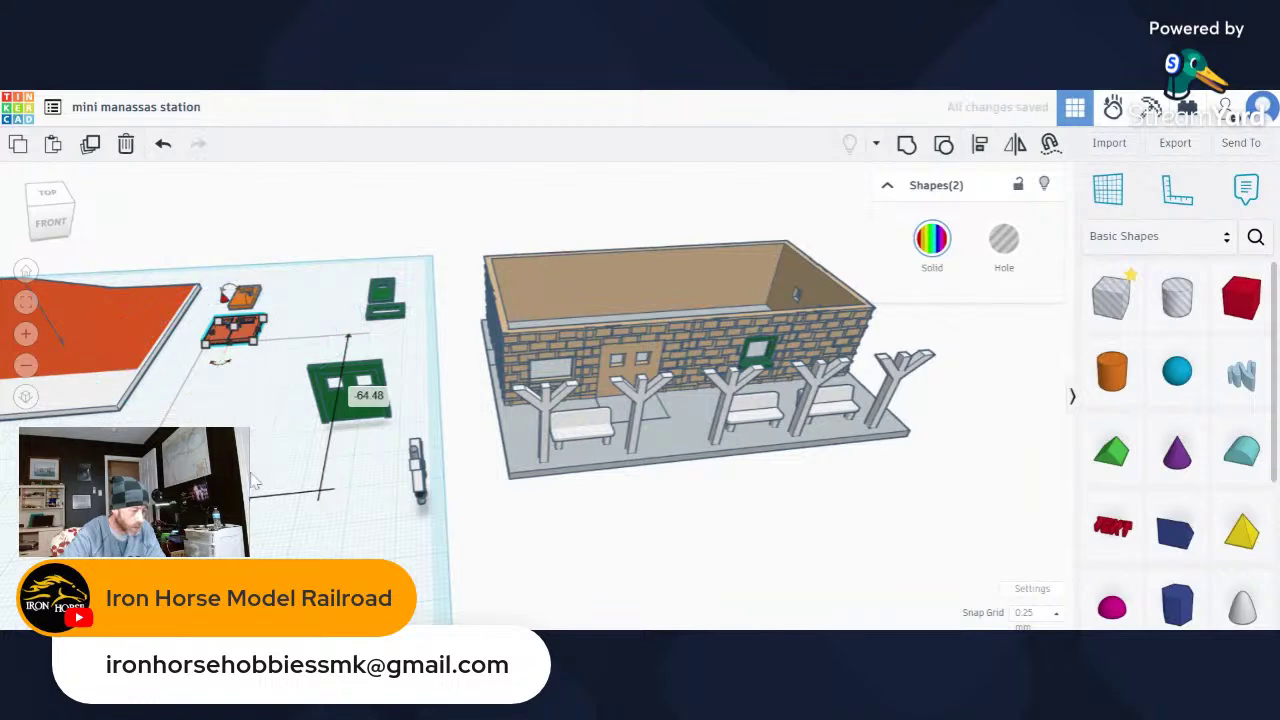
pyautogui.click(252, 483)
# Rotate the green double-door surround -90° to lie flat and place it just in front of the flat green window frame.
pyautogui.moveTo(252, 483); pyautogui.dragTo(583, 435, button='right')
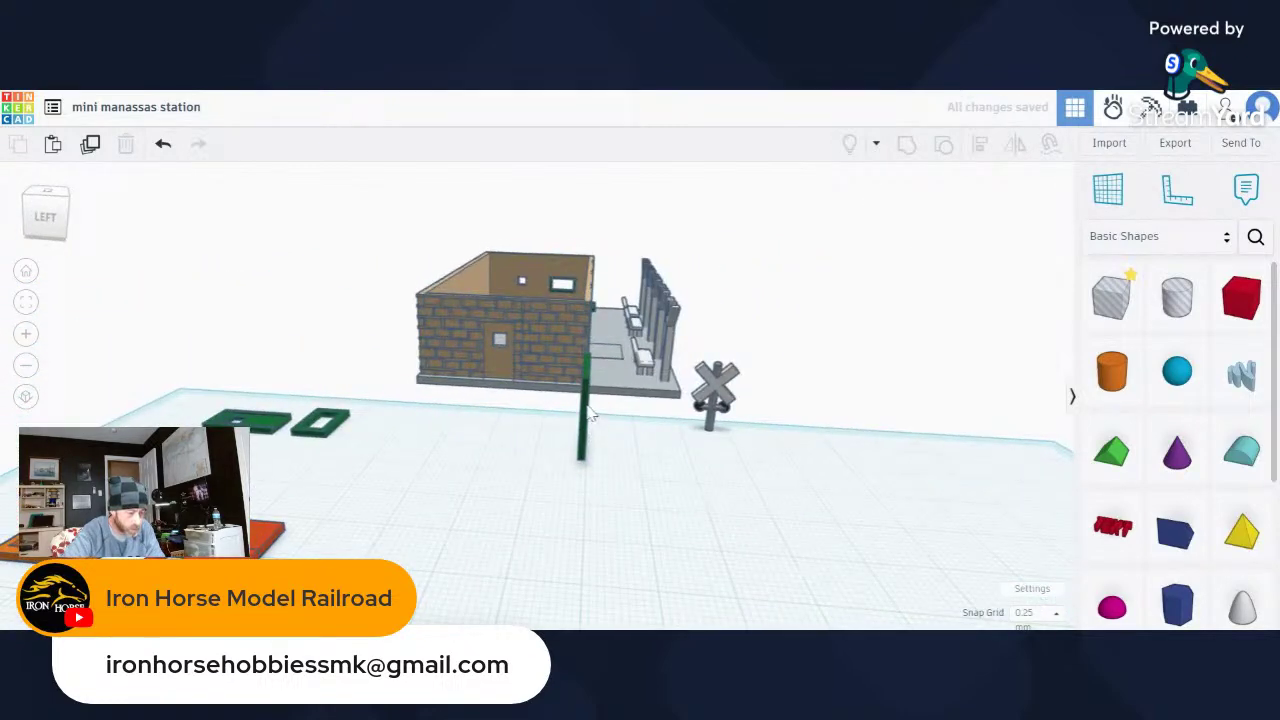
pyautogui.click(588, 418)
pyautogui.moveTo(617, 443); pyautogui.dragTo(532, 400)
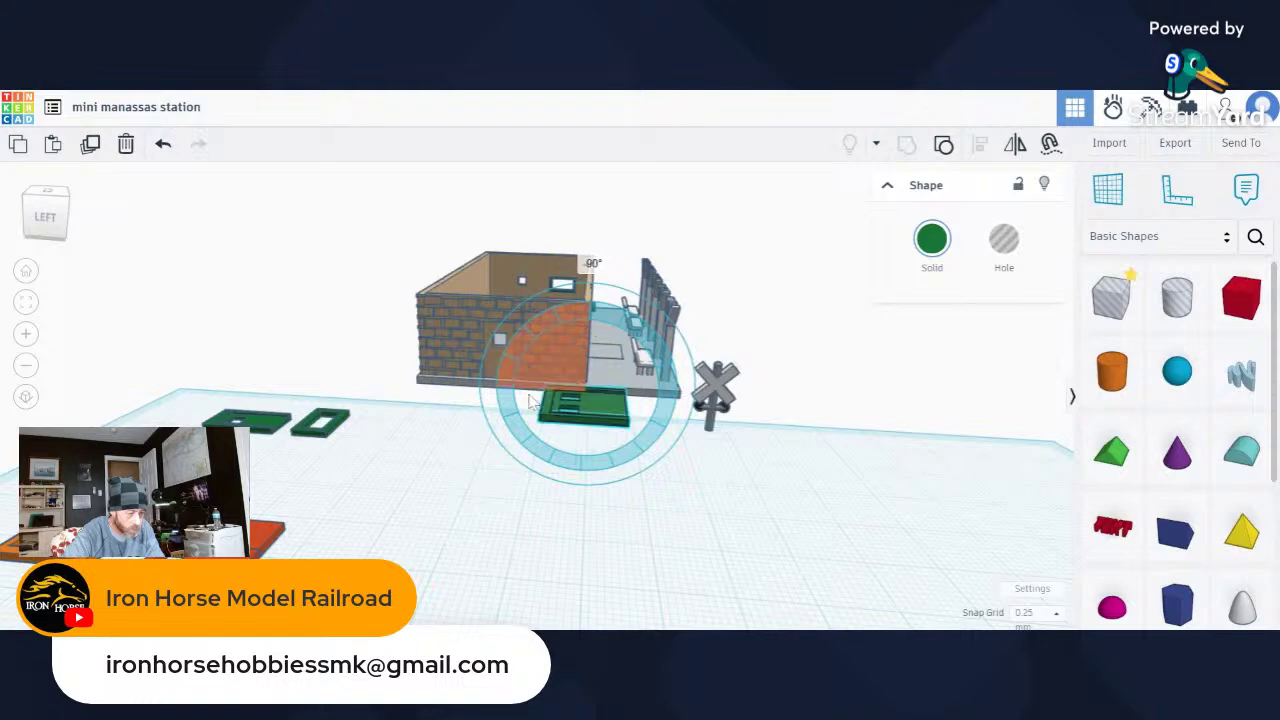
pyautogui.moveTo(560, 531); pyautogui.dragTo(338, 548, button='right')
pyautogui.click(342, 538)
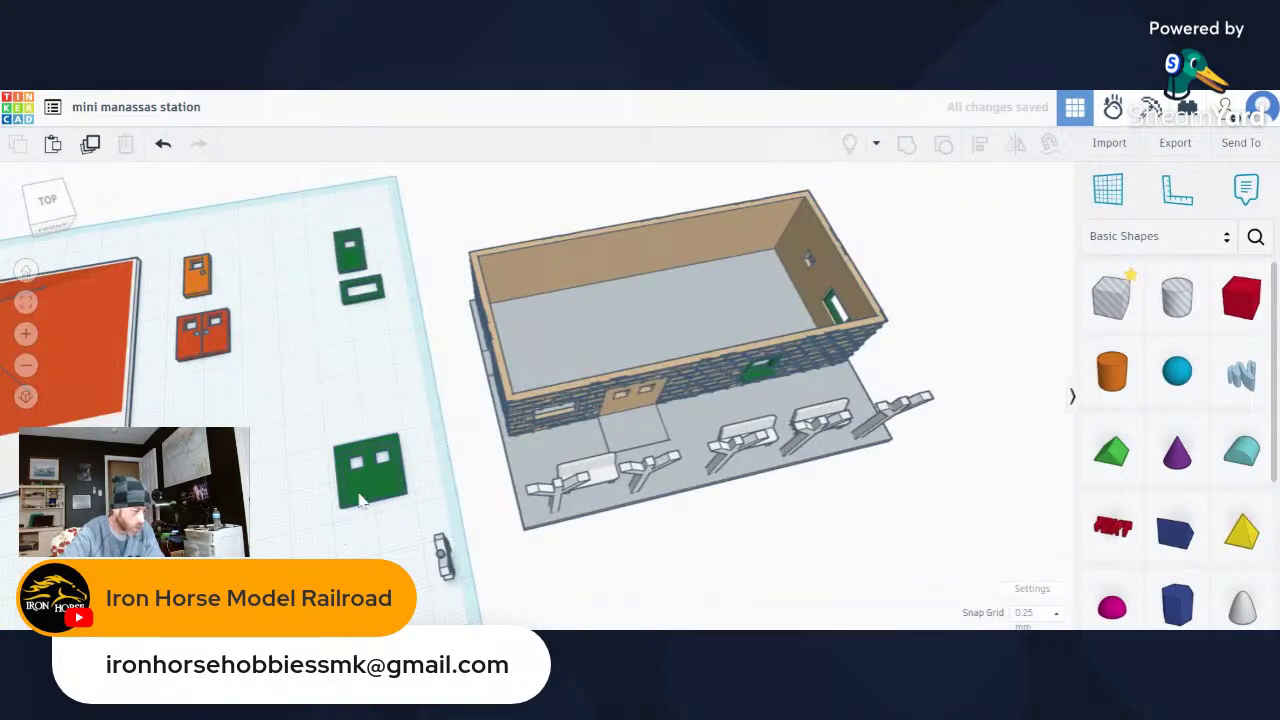
pyautogui.moveTo(362, 500); pyautogui.dragTo(347, 420)
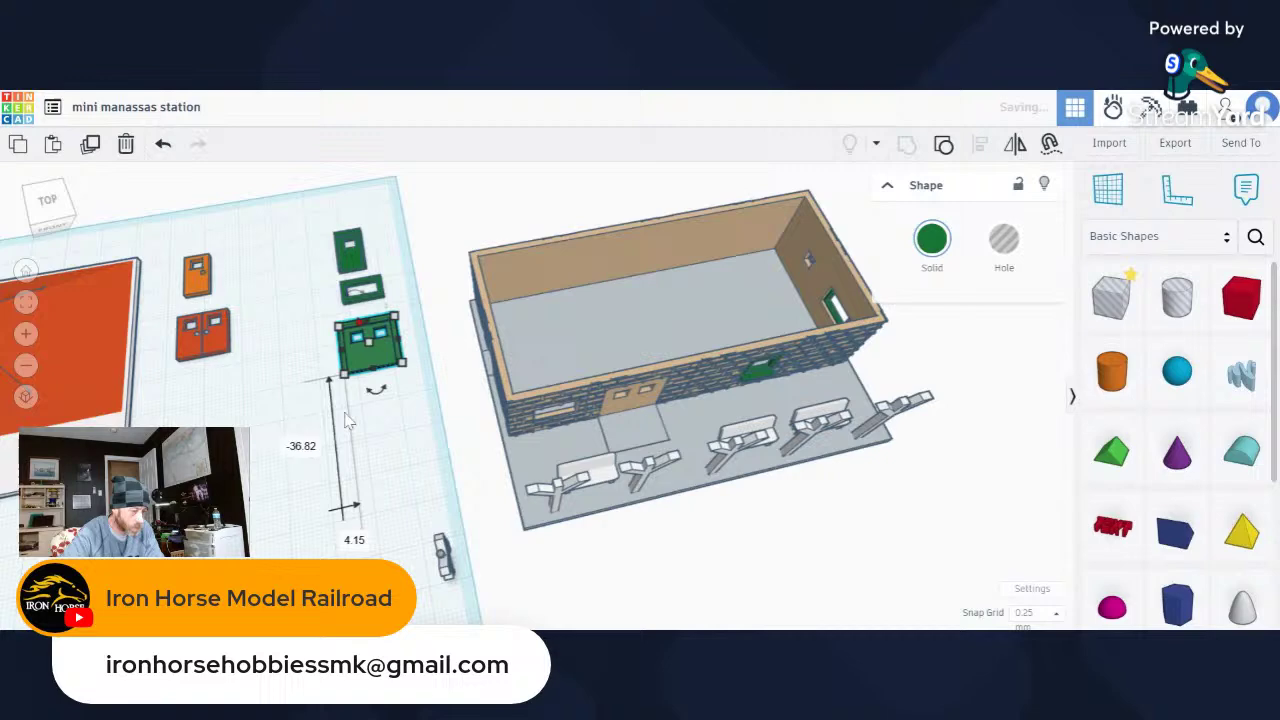
pyautogui.click(341, 532)
# Move the green window frame straight forward out of the station's front wall.
pyautogui.moveTo(676, 396); pyautogui.dragTo(655, 338, button='right')
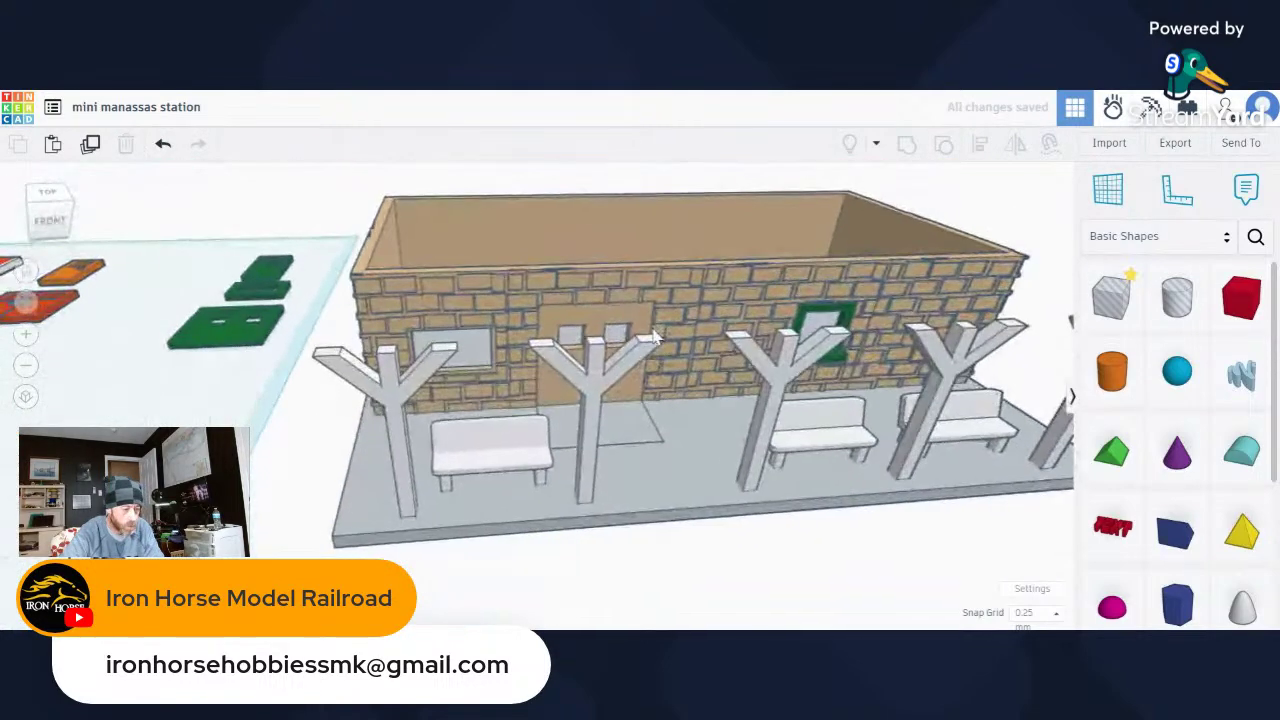
pyautogui.scroll(-8, 655, 338)
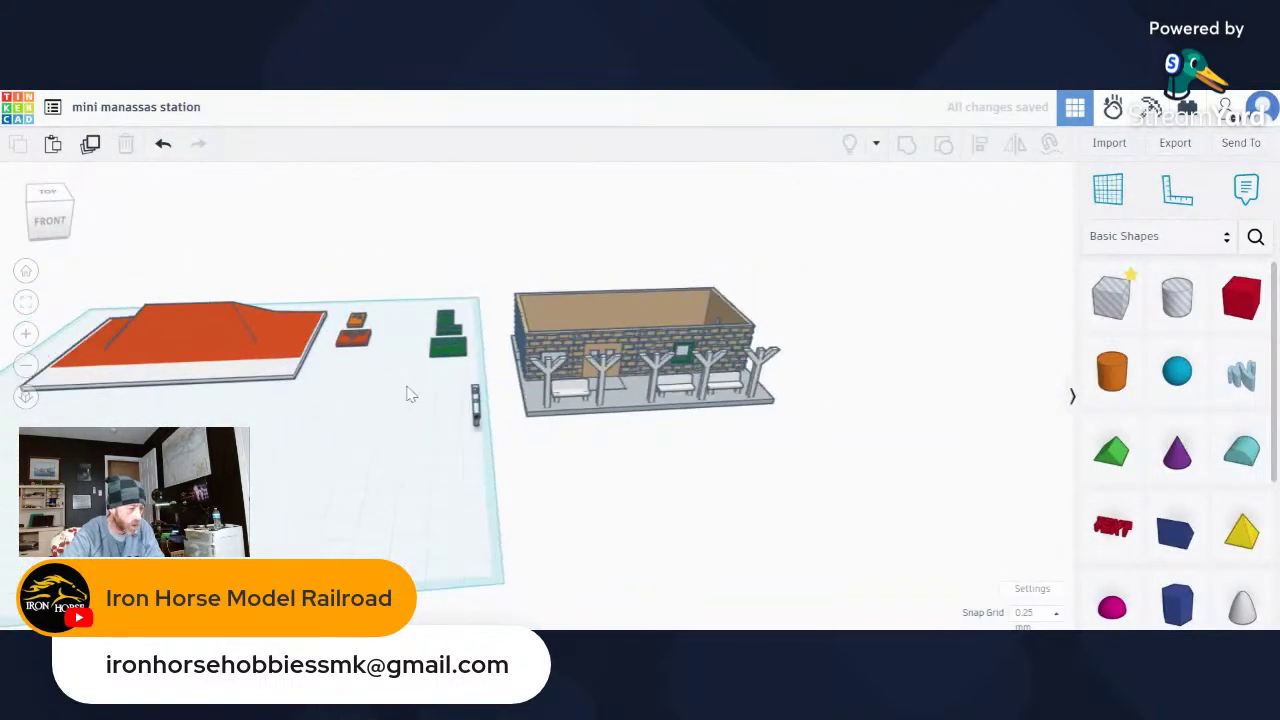
pyautogui.scroll(-8, 543, 437)
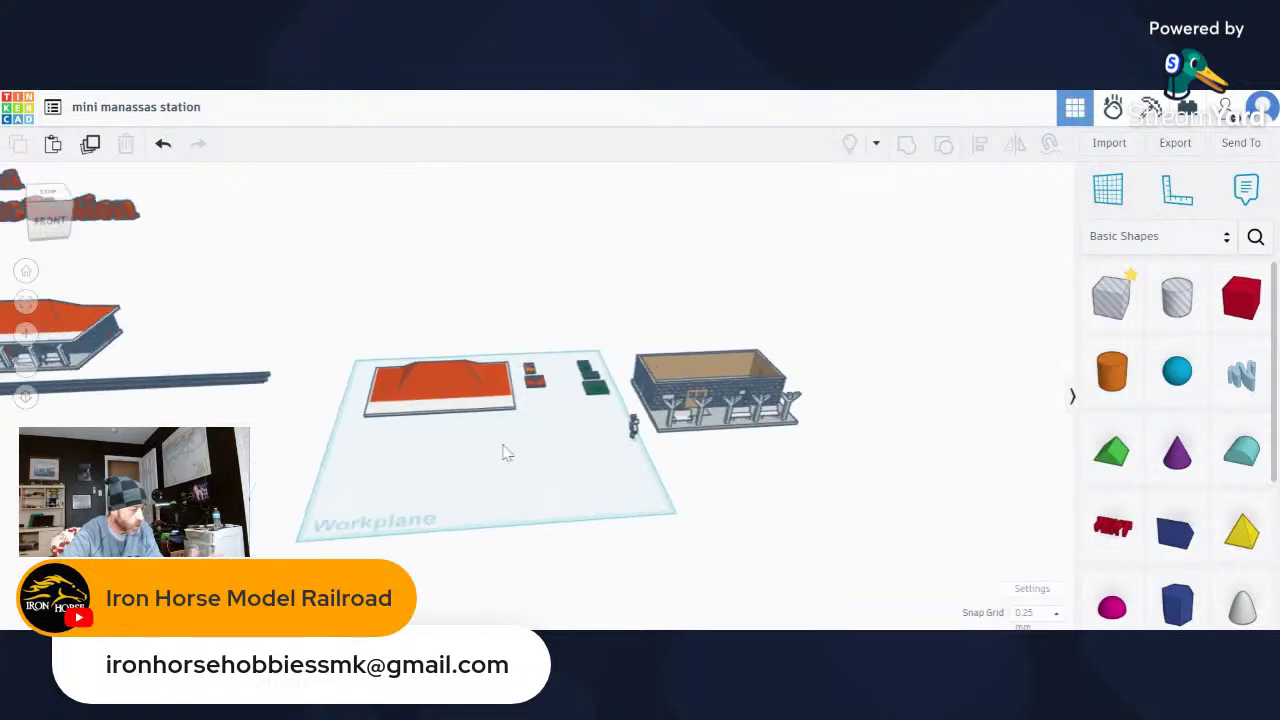
pyautogui.scroll(10, 630, 439)
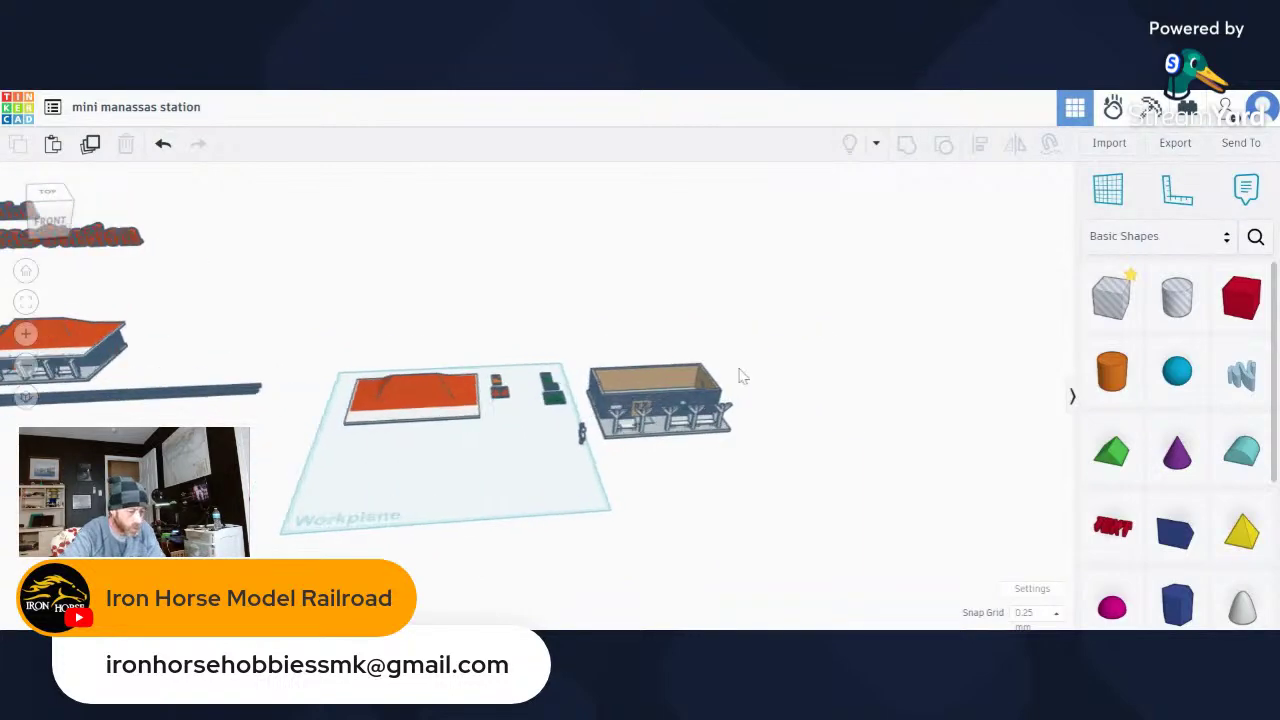
pyautogui.scroll(3, 600, 370)
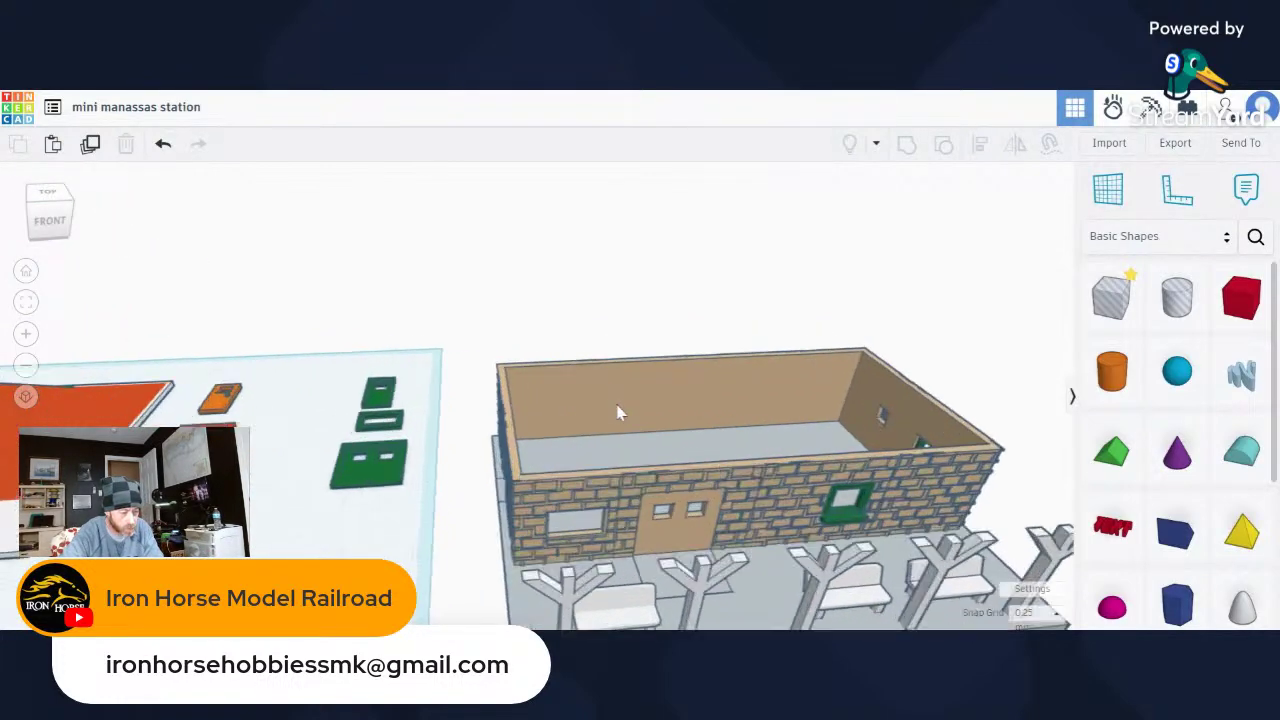
pyautogui.moveTo(728, 443); pyautogui.dragTo(409, 346, button='middle')
pyautogui.scroll(10, 545, 405)
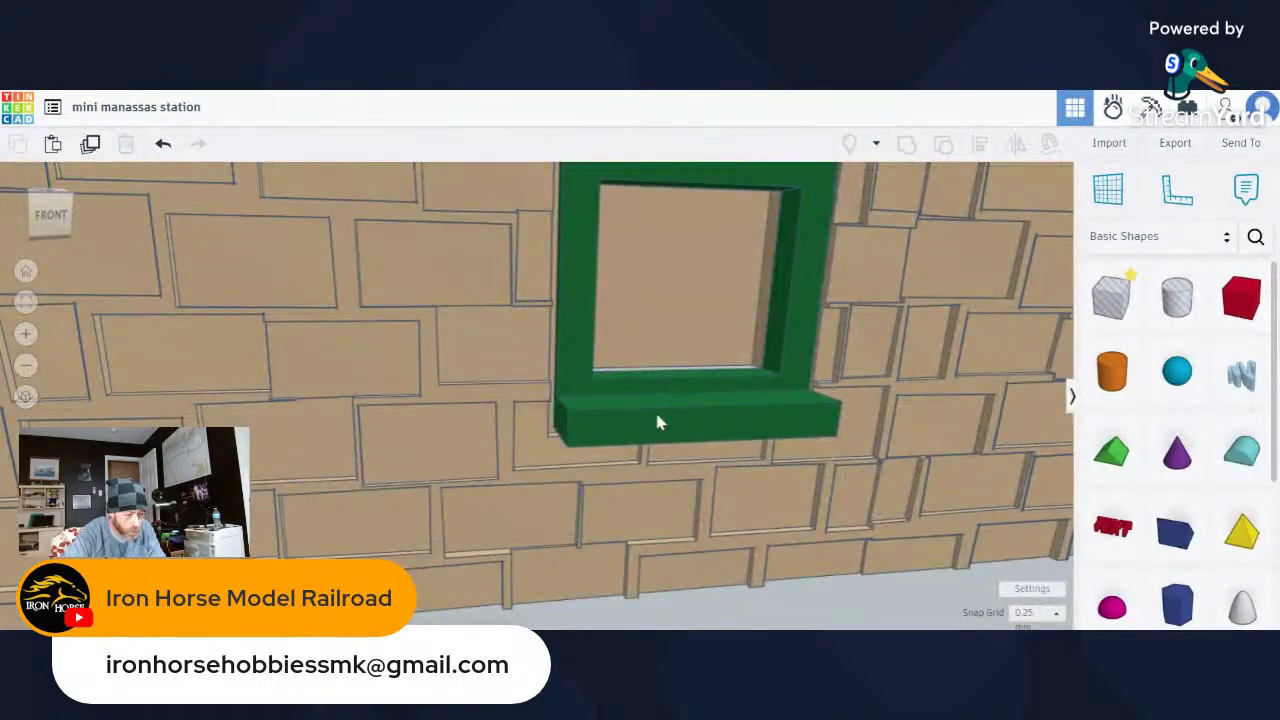
pyautogui.scroll(-6, 656, 420)
pyautogui.click(652, 422)
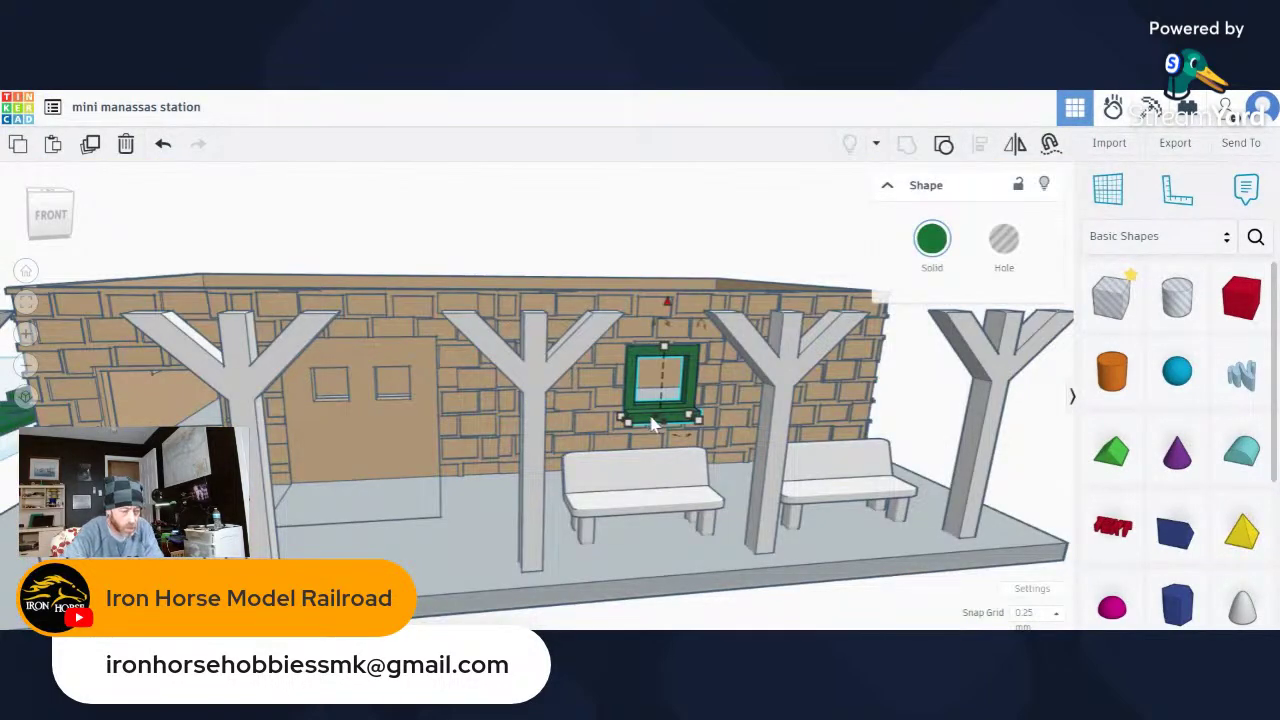
pyautogui.press('Down')
pyautogui.press('Down')
pyautogui.press('Down')
pyautogui.press('Down')
pyautogui.press('Down')
pyautogui.press('Down')
pyautogui.press('Down')
pyautogui.press('Down')
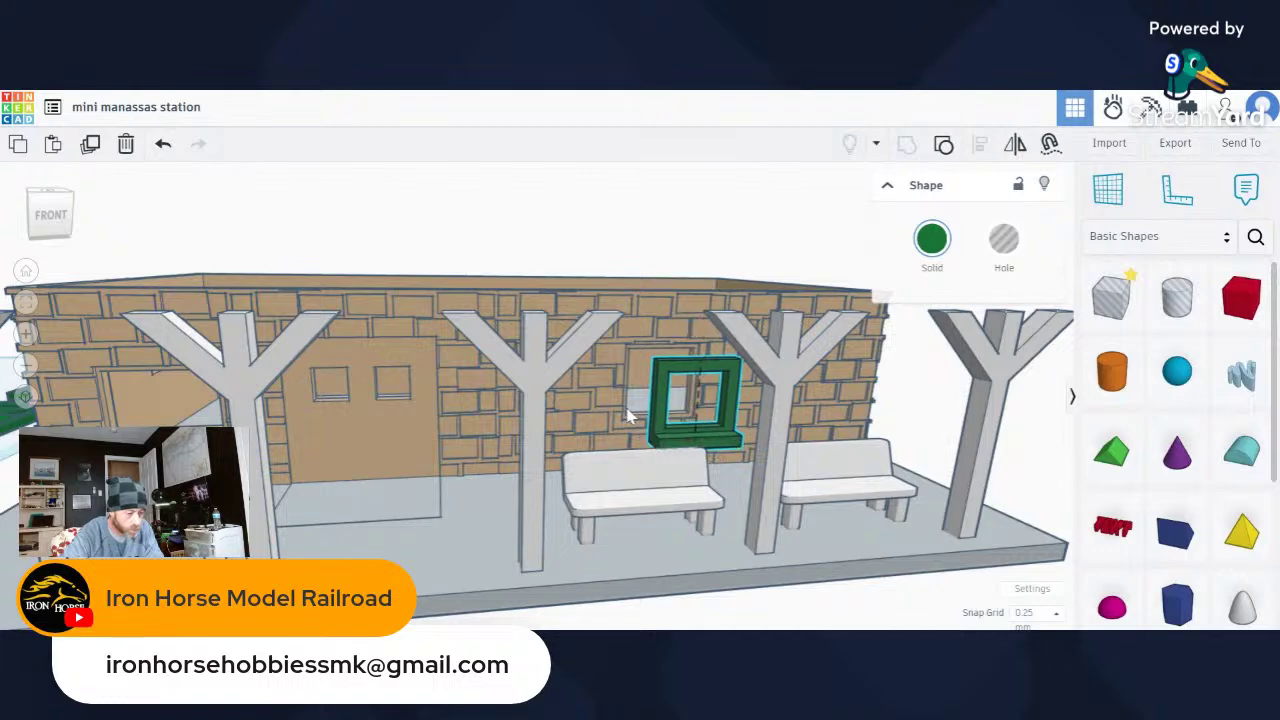
pyautogui.moveTo(628, 415); pyautogui.dragTo(576, 447, button='right')
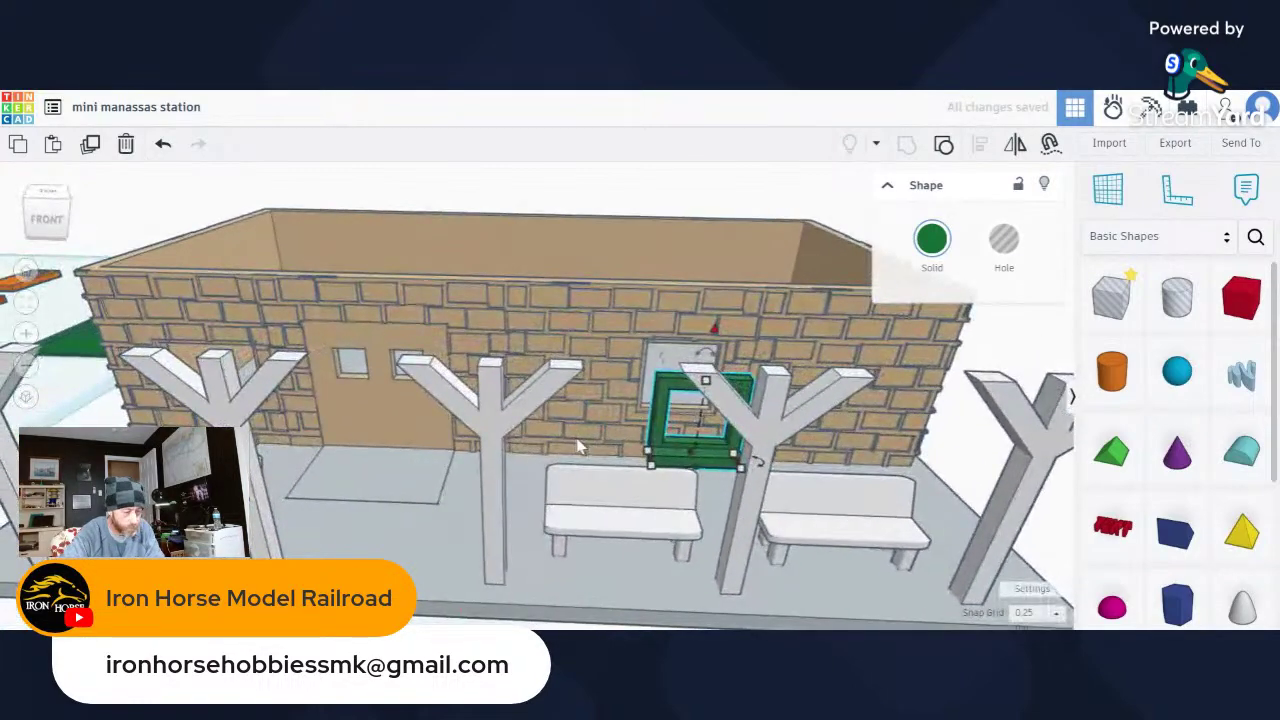
# Move the front-wall green window frame over to the workplane and rotate it to lie flat.
pyautogui.scroll(-4, 576, 447)
pyautogui.moveTo(428, 468); pyautogui.dragTo(983, 447, button='right')
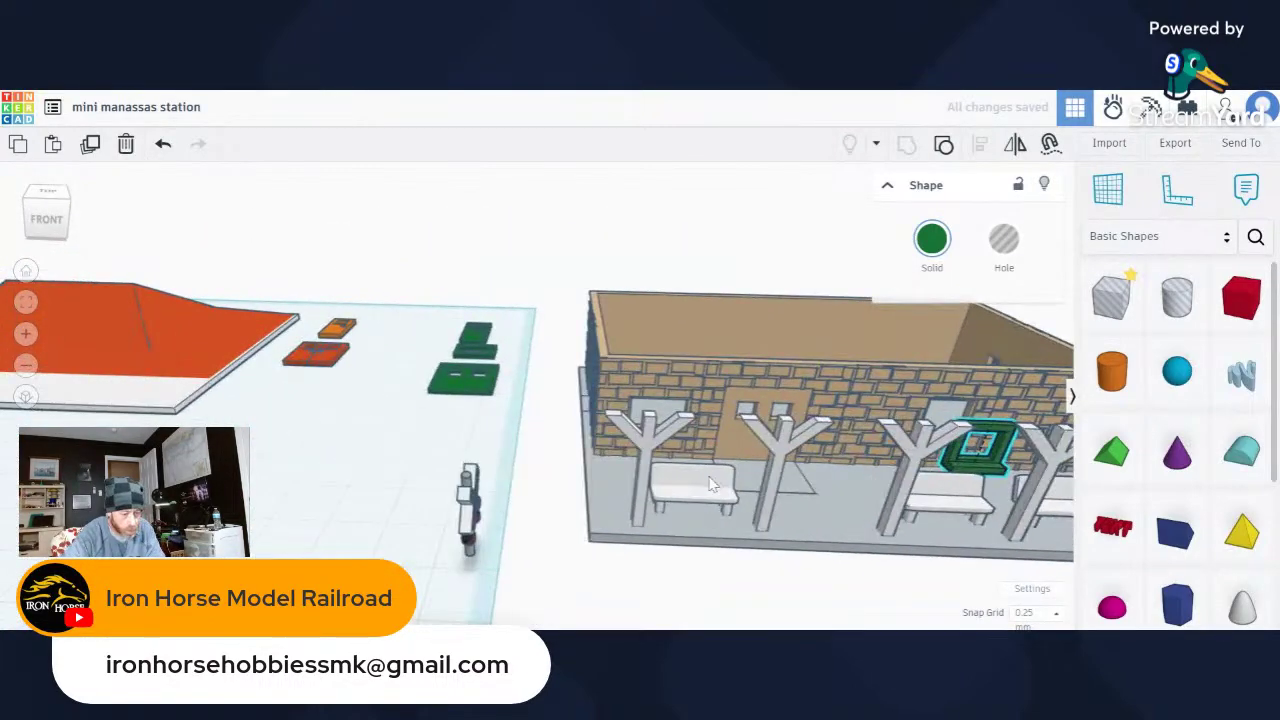
pyautogui.moveTo(960, 455); pyautogui.dragTo(435, 452)
pyautogui.moveTo(435, 452); pyautogui.dragTo(478, 422, button='right')
pyautogui.moveTo(472, 405); pyautogui.dragTo(423, 443)
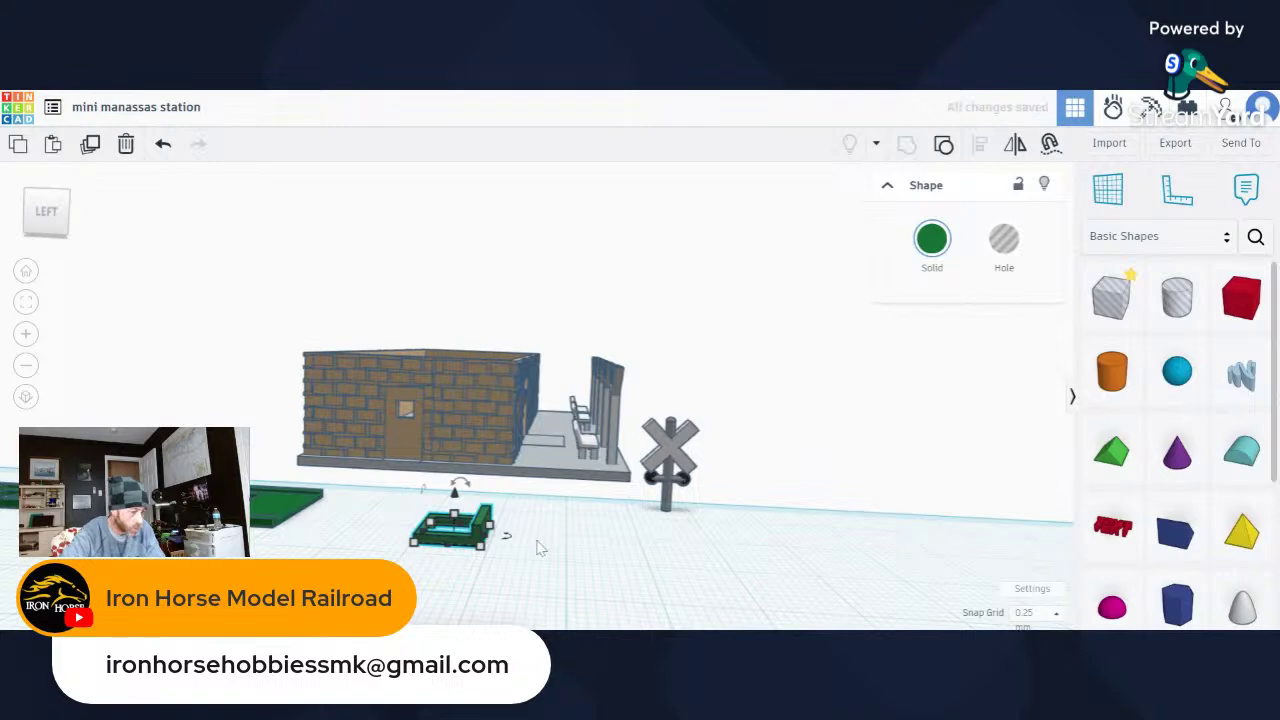
# Place the flat front-wall window frame just in front of the green double-door surround.
pyautogui.moveTo(538, 547); pyautogui.dragTo(248, 550, button='right')
pyautogui.click(303, 497)
pyautogui.scroll(-3, 303, 492)
pyautogui.scroll(4, 365, 428)
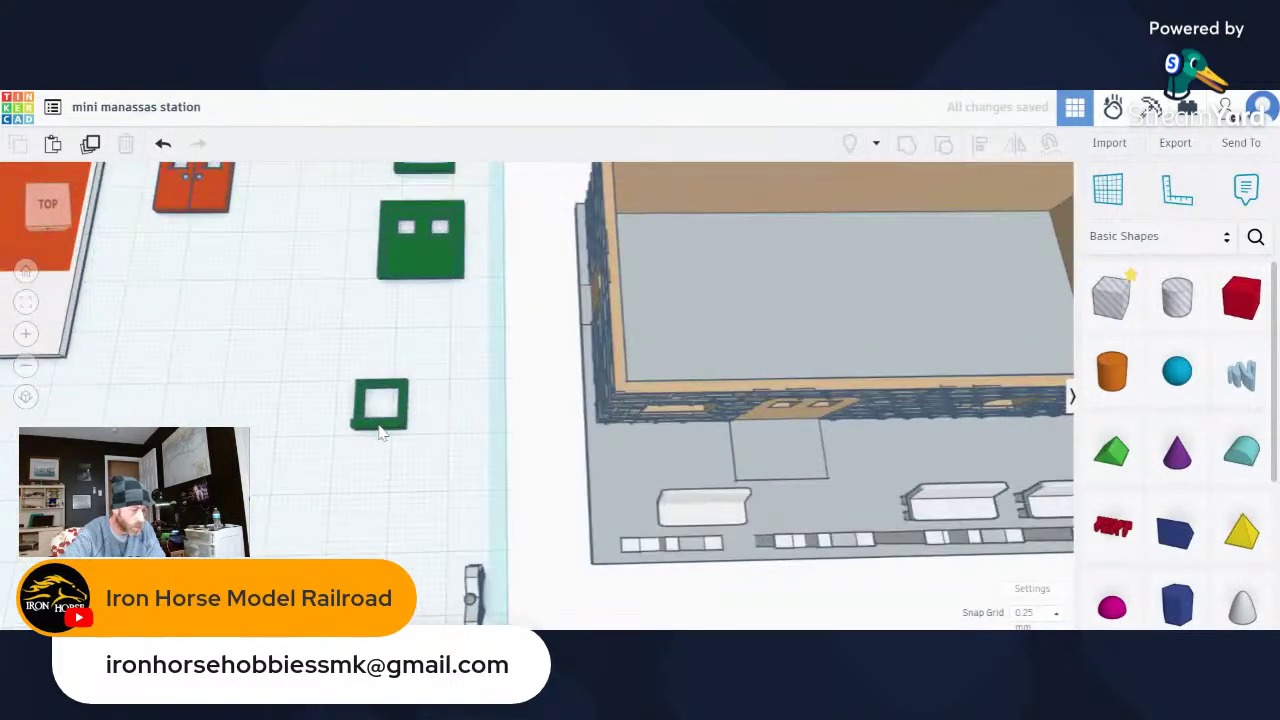
pyautogui.moveTo(380, 432); pyautogui.dragTo(403, 345)
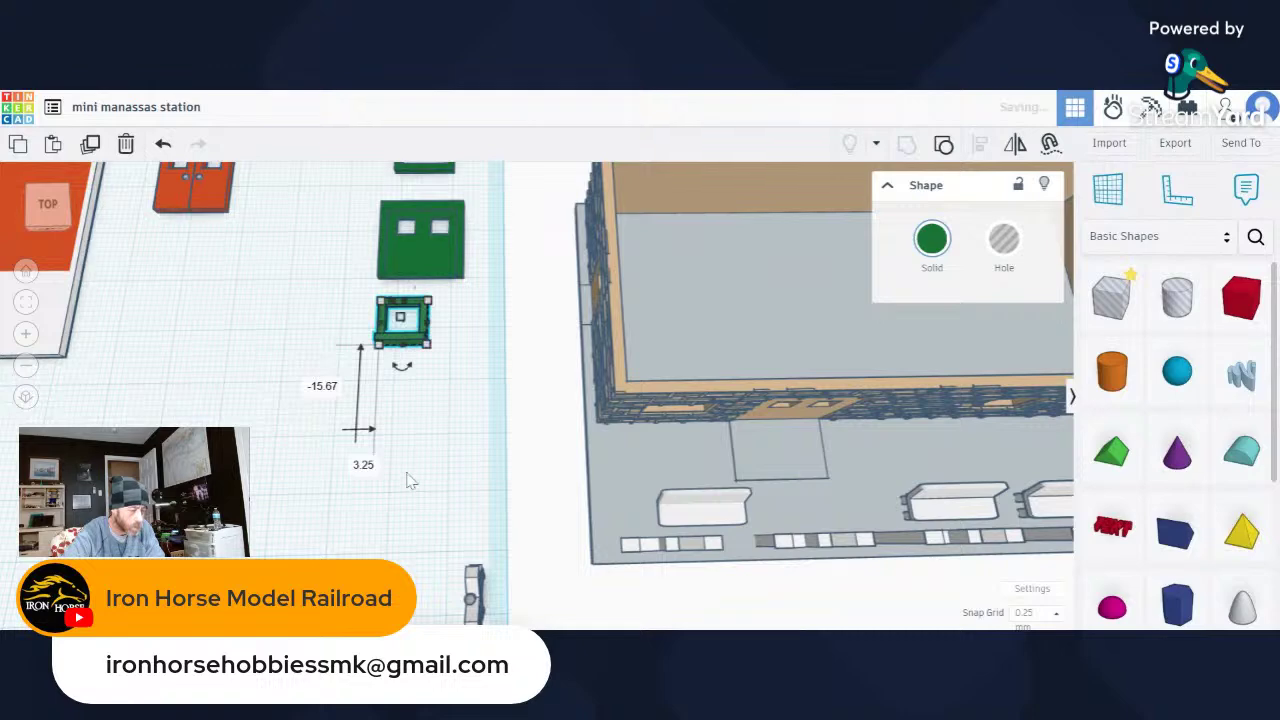
pyautogui.click(400, 485)
# Pull the wide green window frame beside the red door out of the station's right end wall.
pyautogui.scroll(-5, 400, 491)
pyautogui.moveTo(400, 491); pyautogui.dragTo(718, 530, button='right')
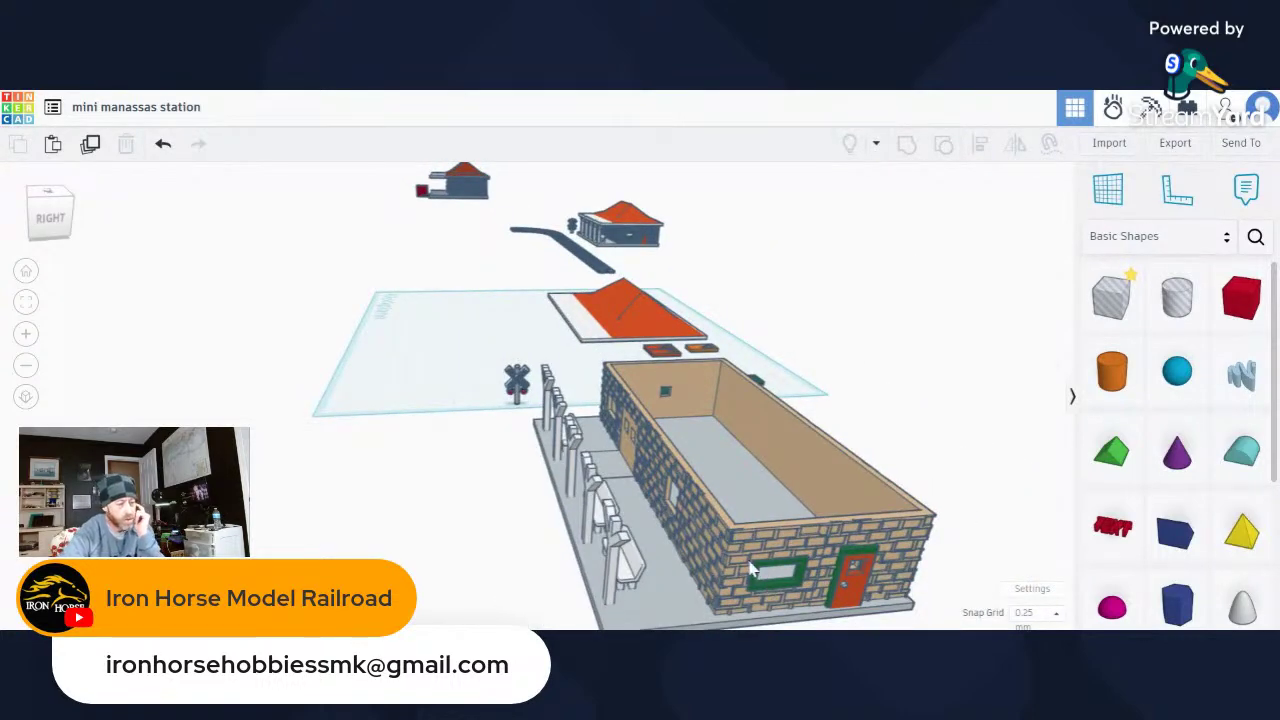
pyautogui.moveTo(872, 533); pyautogui.dragTo(862, 487, button='right')
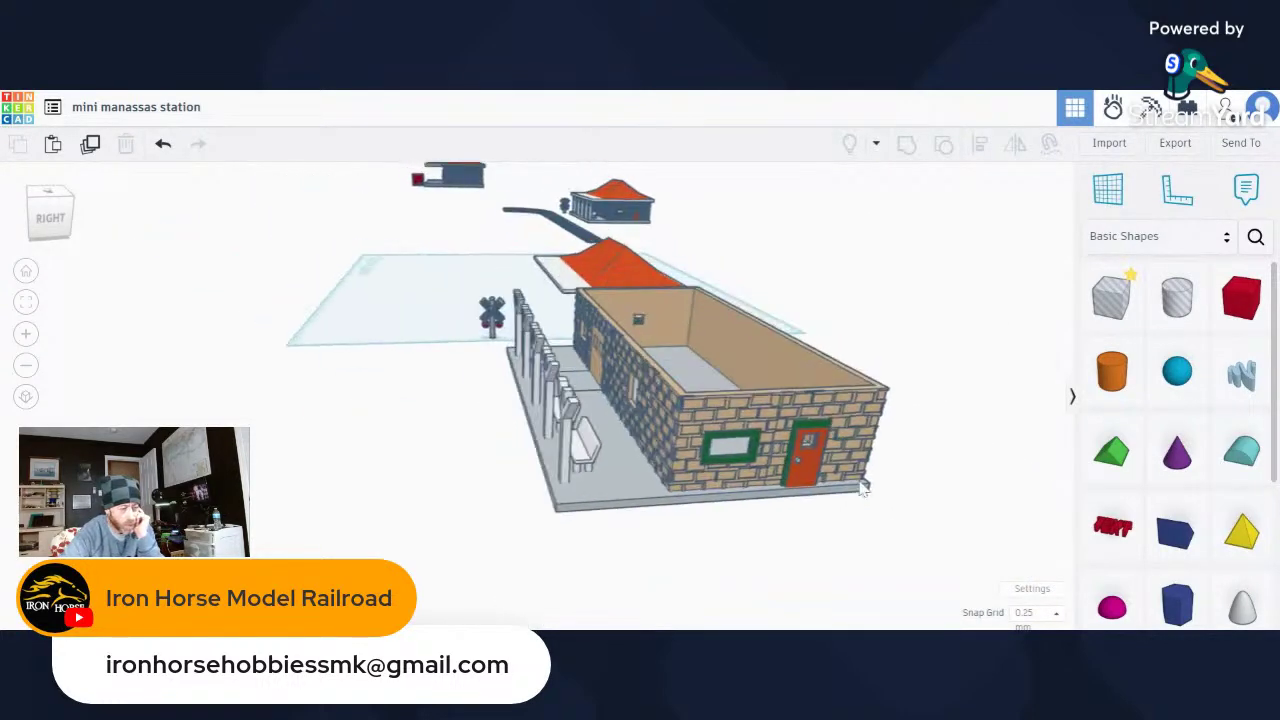
pyautogui.click(714, 468)
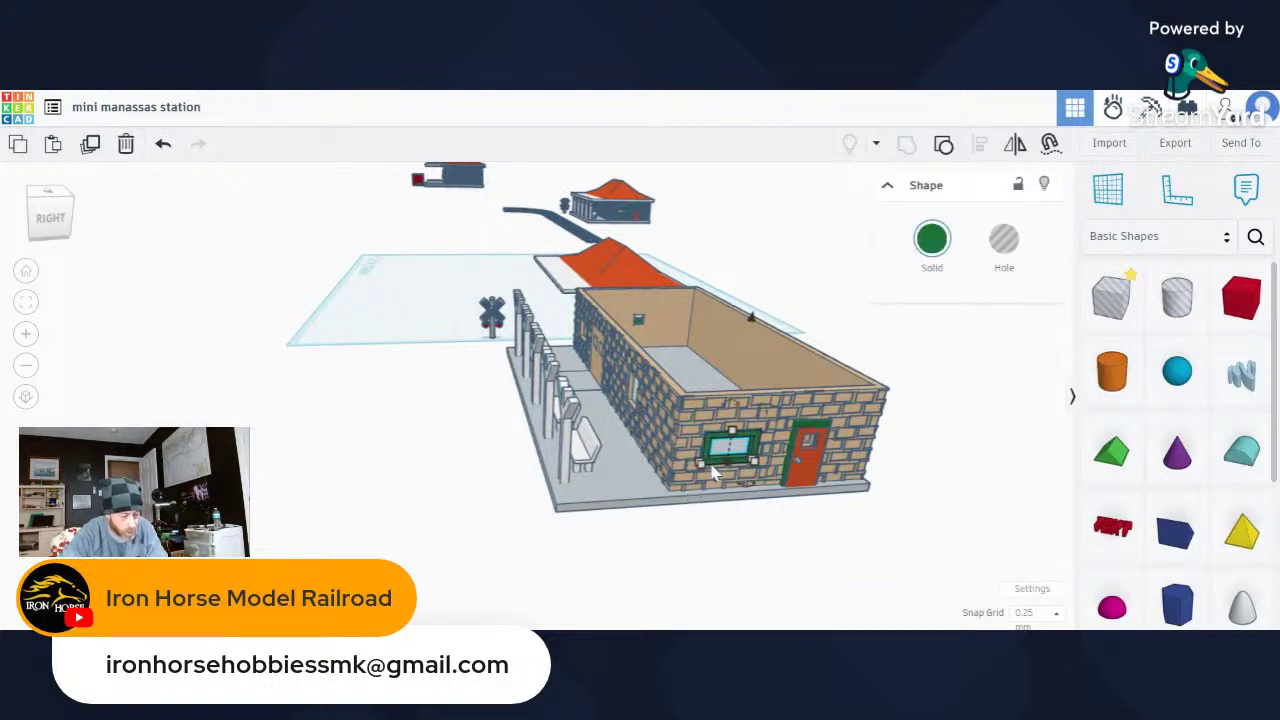
pyautogui.moveTo(713, 472); pyautogui.dragTo(755, 530)
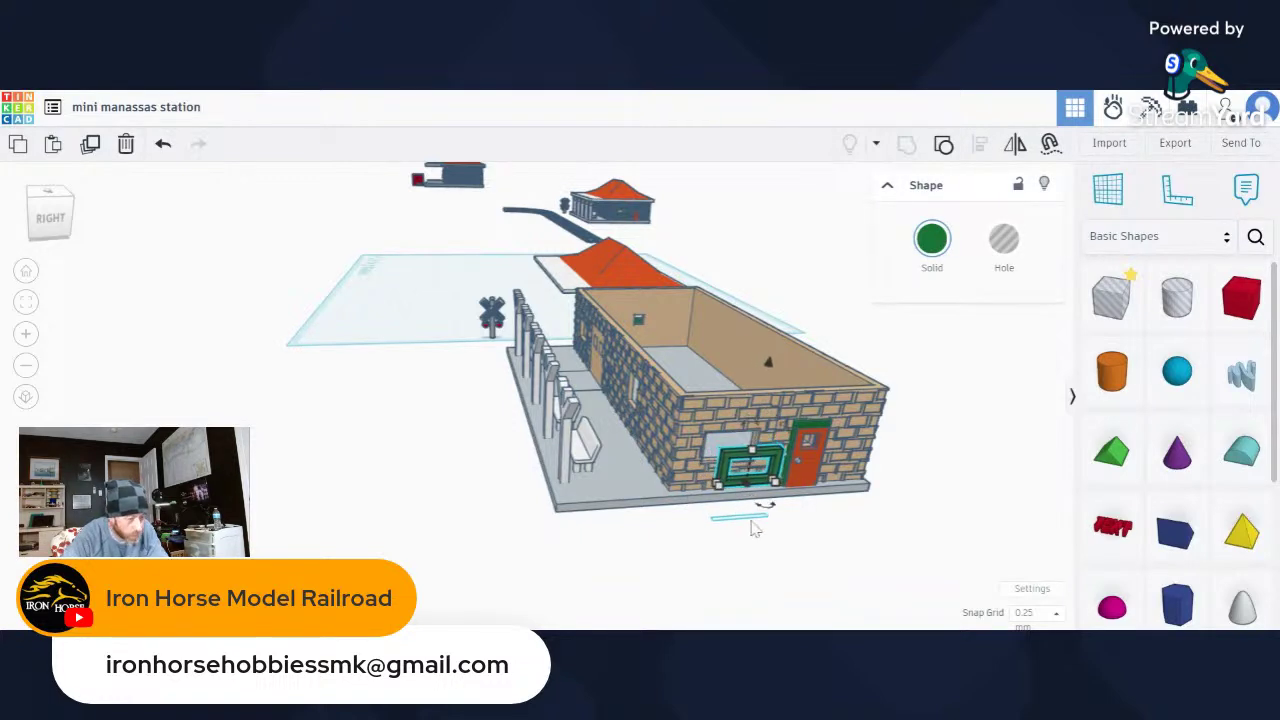
# Move the upright wide window frame from the station's far end onto the workplane near the other green frames.
pyautogui.moveTo(710, 535); pyautogui.dragTo(815, 555, button='right')
pyautogui.moveTo(530, 497); pyautogui.dragTo(737, 503, button='right')
pyautogui.scroll(-2, 737, 503)
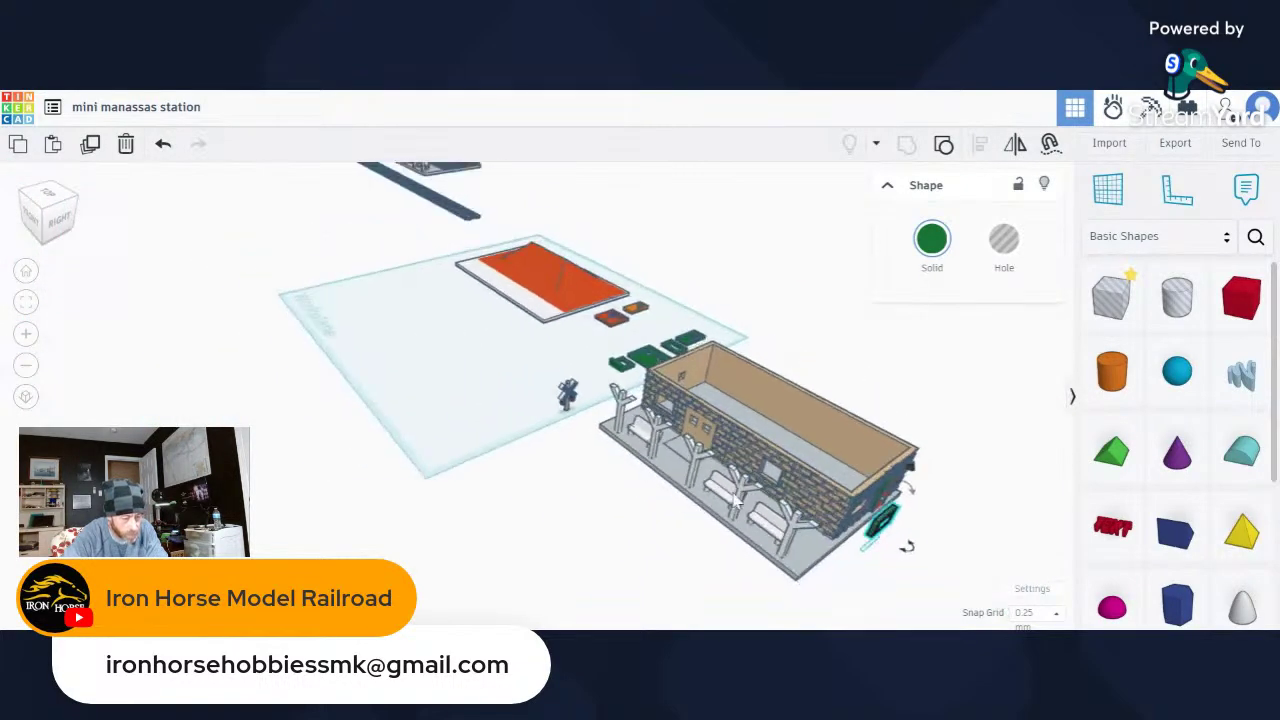
pyautogui.click(864, 562)
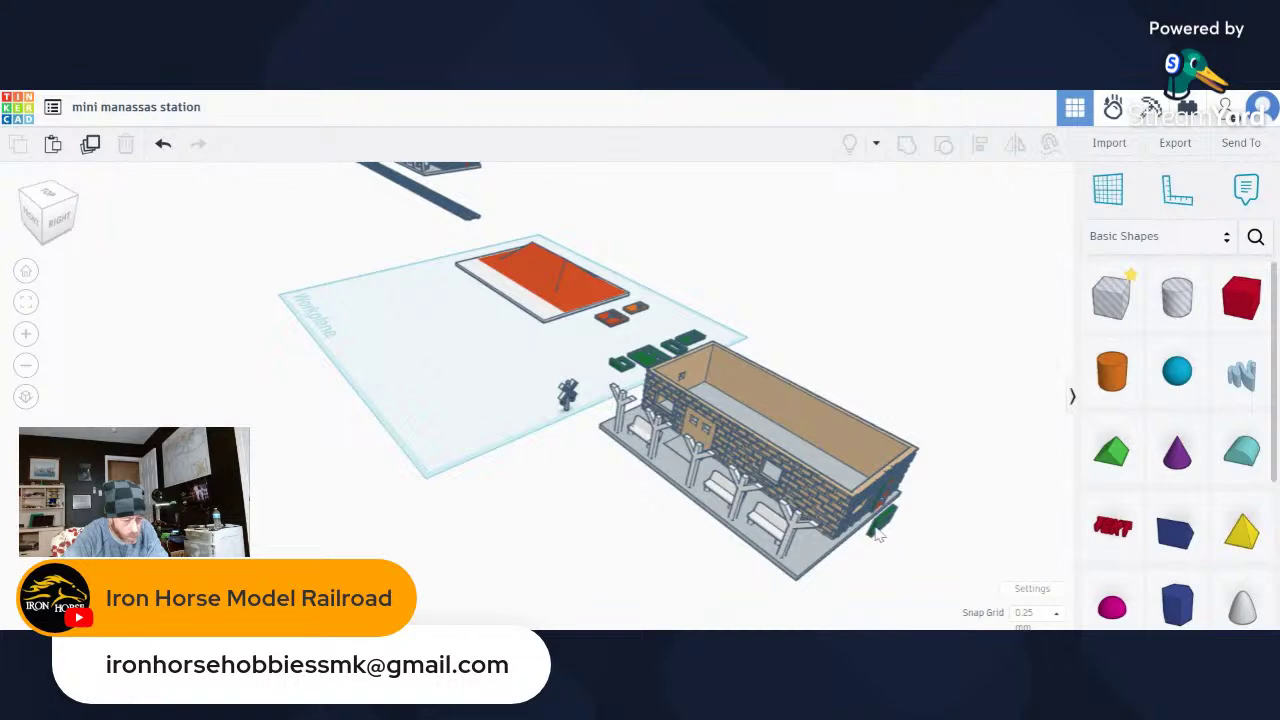
pyautogui.moveTo(820, 481); pyautogui.dragTo(548, 410)
# Shift the upright wide window frame about 11.3 mm farther away from the row of flat green frames.
pyautogui.moveTo(546, 411); pyautogui.dragTo(893, 405, button='right')
pyautogui.scroll(6, 342, 460)
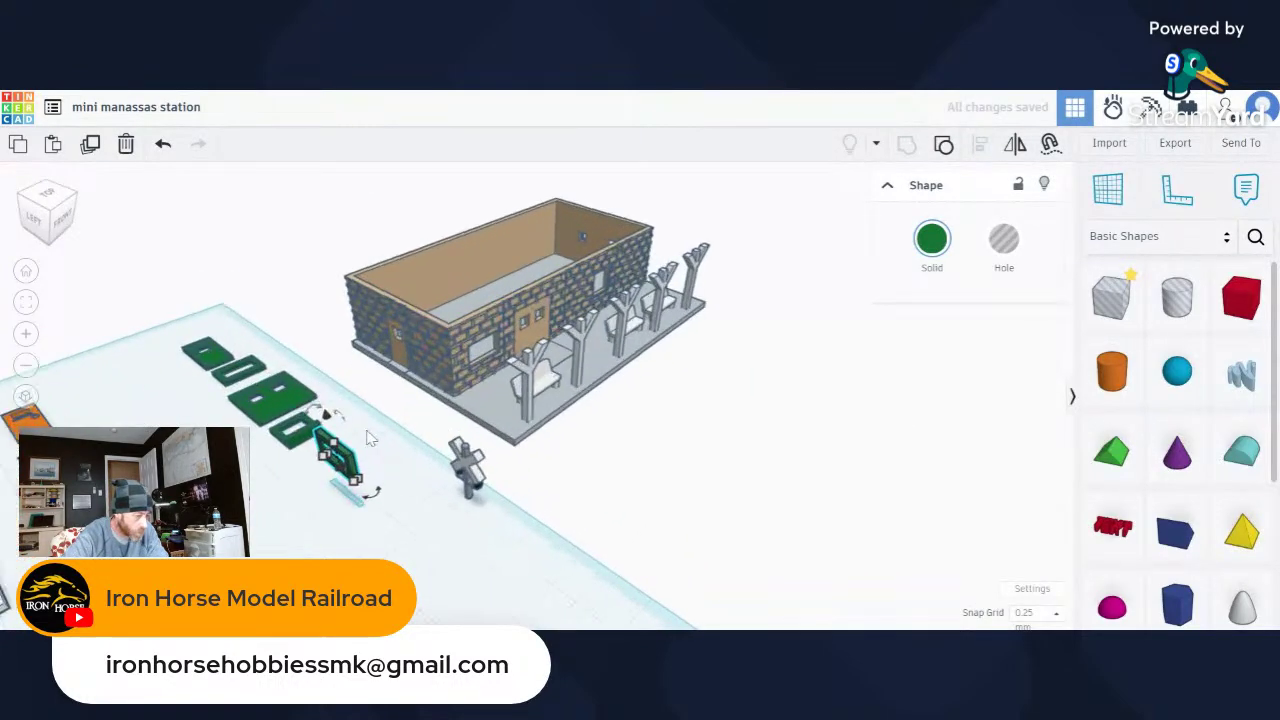
pyautogui.scroll(-3, 340, 462)
pyautogui.scroll(-2, 528, 385)
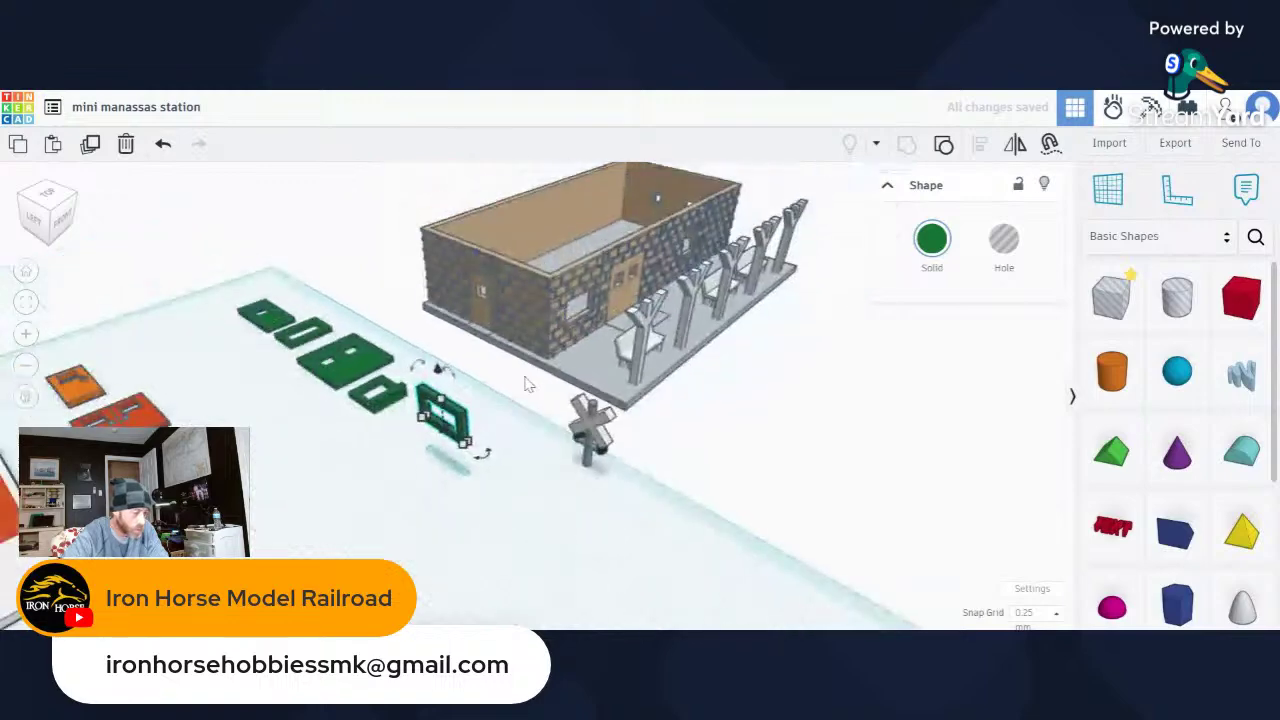
pyautogui.moveTo(437, 400); pyautogui.dragTo(560, 460, button='right')
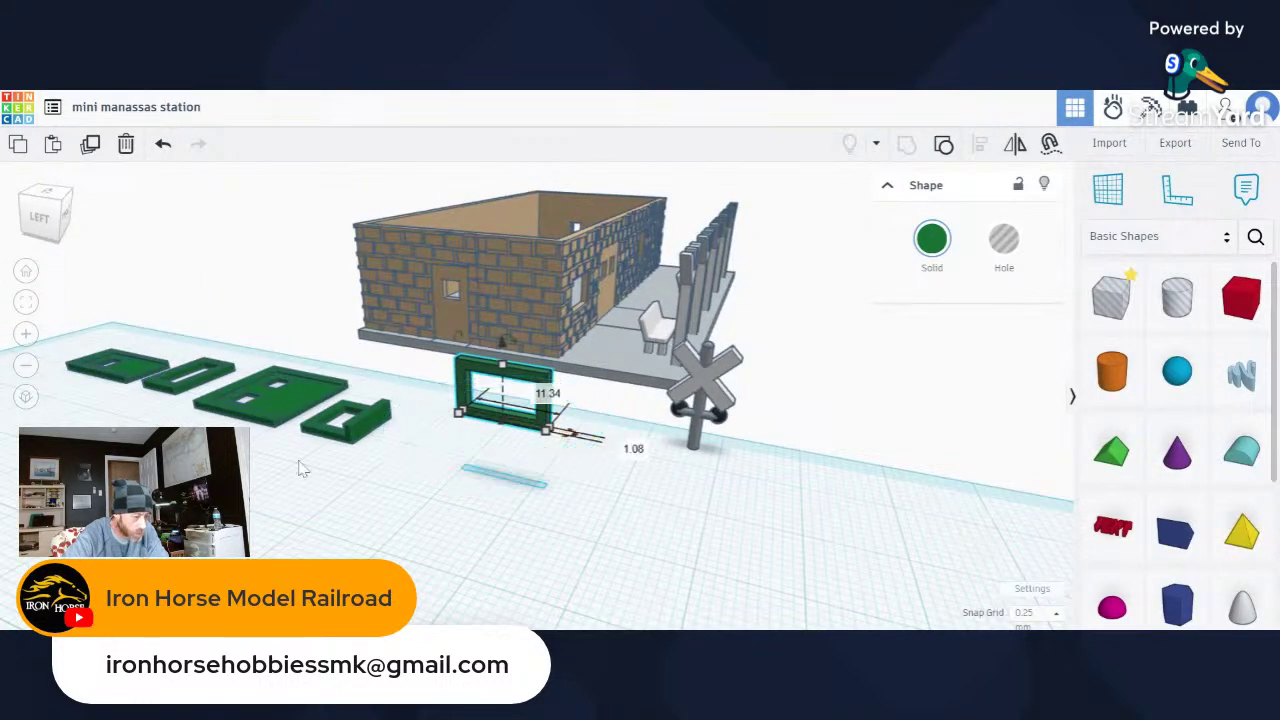
# Rotate the upright wide green window frame so that it lies flat on the workplane.
pyautogui.moveTo(565, 452); pyautogui.dragTo(498, 448)
pyautogui.moveTo(468, 452); pyautogui.dragTo(626, 434, button='right')
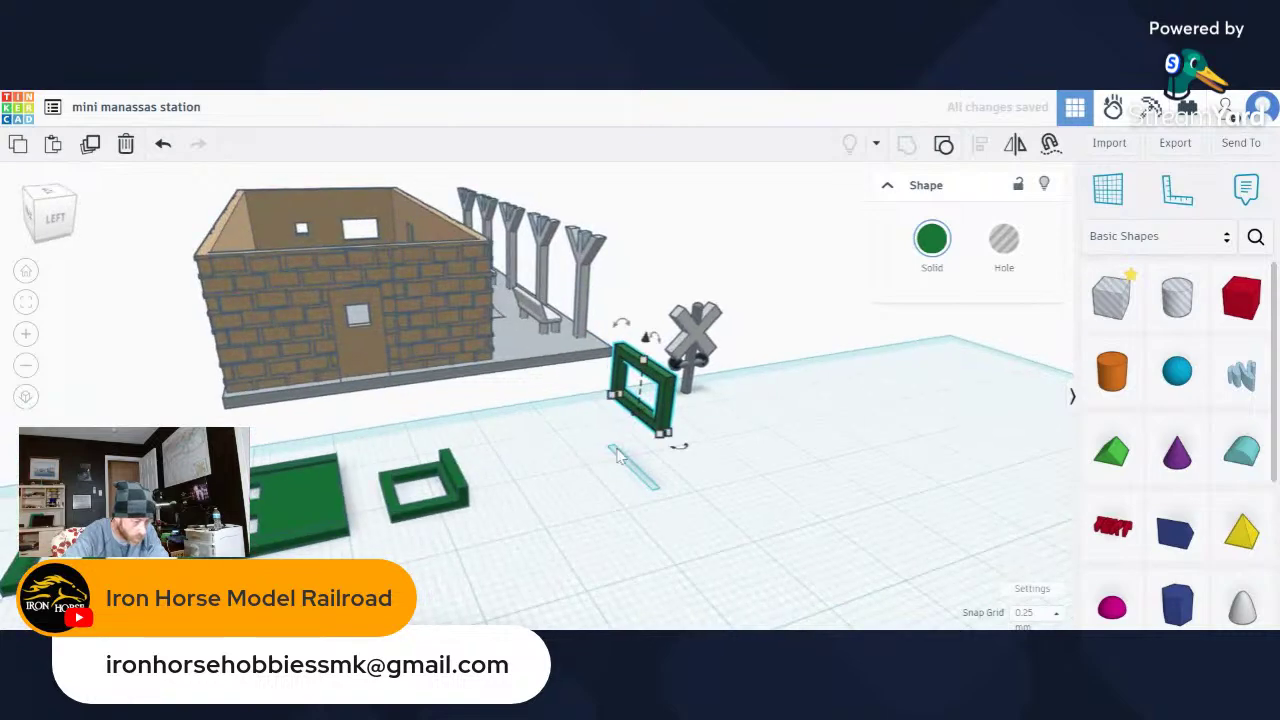
pyautogui.scroll(10, 628, 432)
pyautogui.scroll(10, 628, 432)
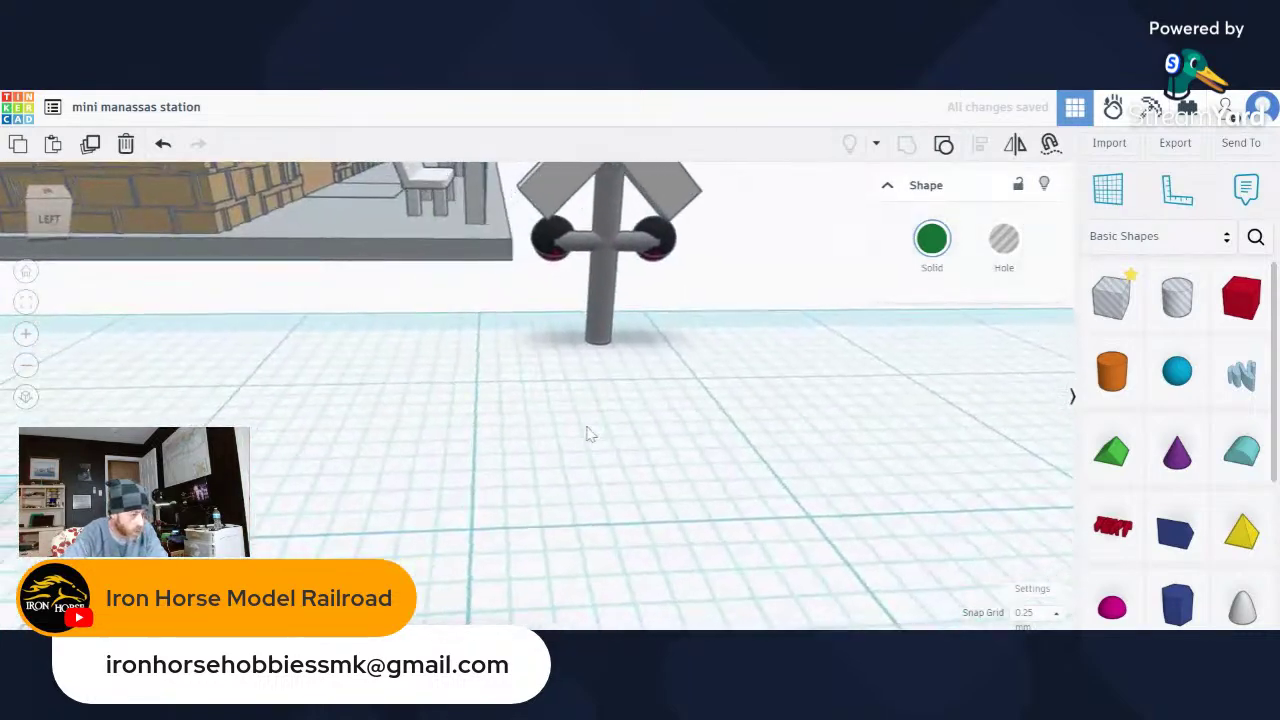
pyautogui.scroll(-5, 580, 423)
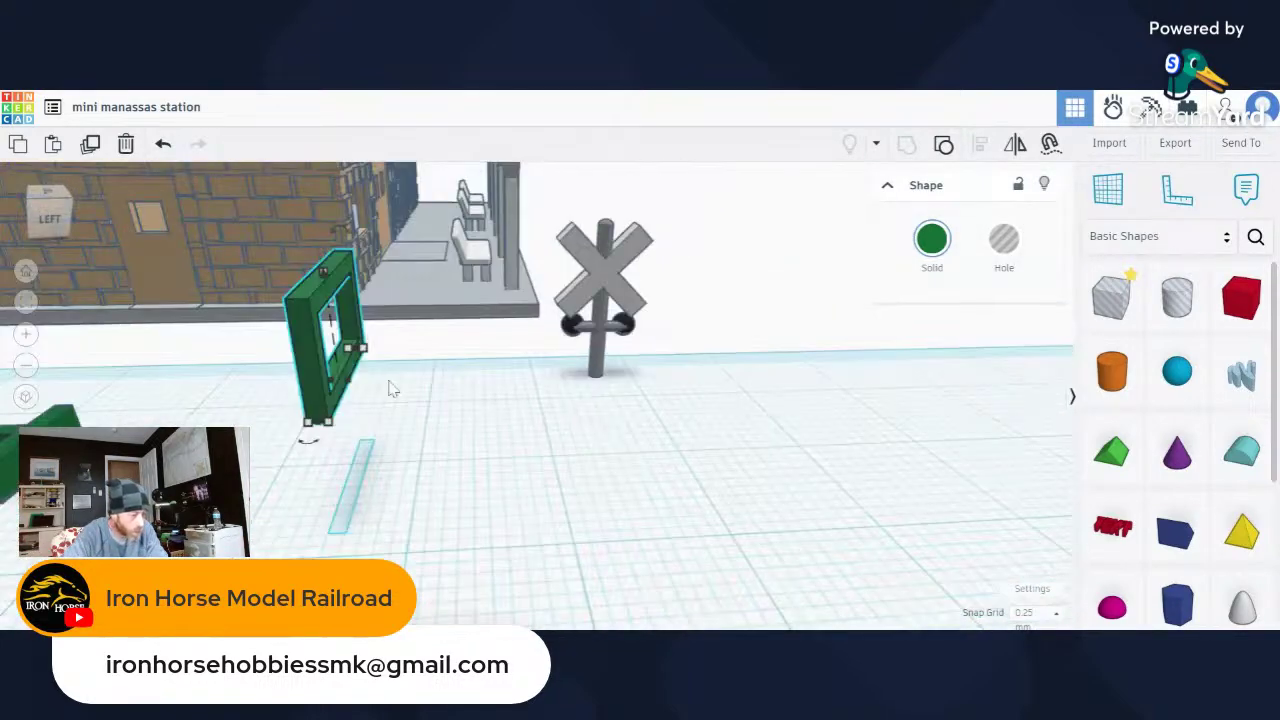
pyautogui.moveTo(390, 387); pyautogui.dragTo(252, 446, button='right')
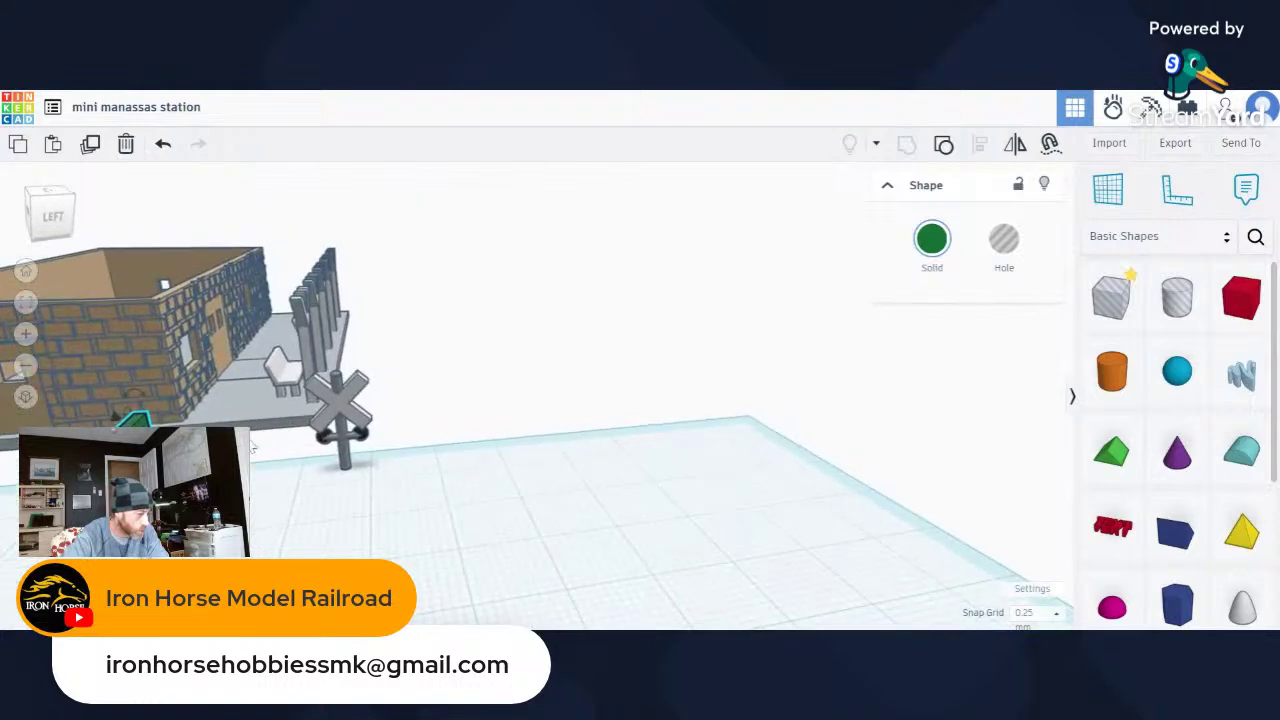
pyautogui.moveTo(148, 400); pyautogui.dragTo(98, 420)
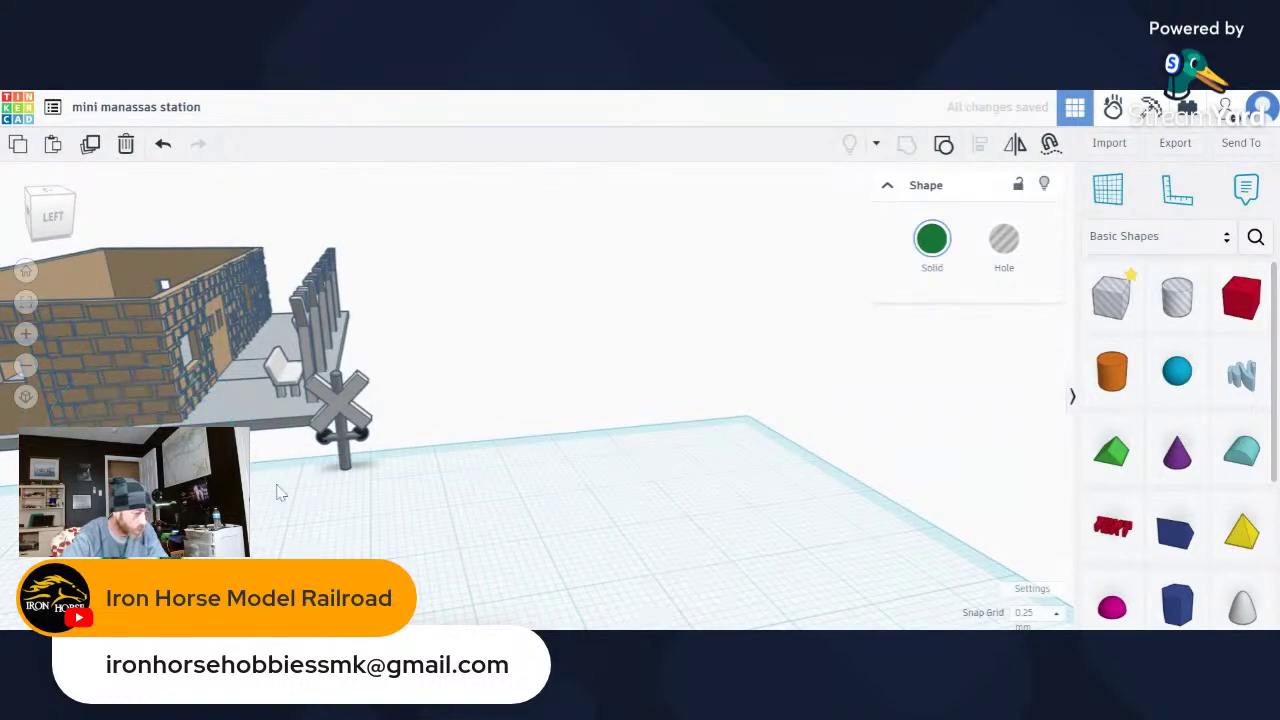
pyautogui.moveTo(277, 489); pyautogui.dragTo(331, 408, button='right')
# Move the flat wide window frame about 13.8 mm by 4.4 mm to join the end of the green frame row.
pyautogui.click(348, 364)
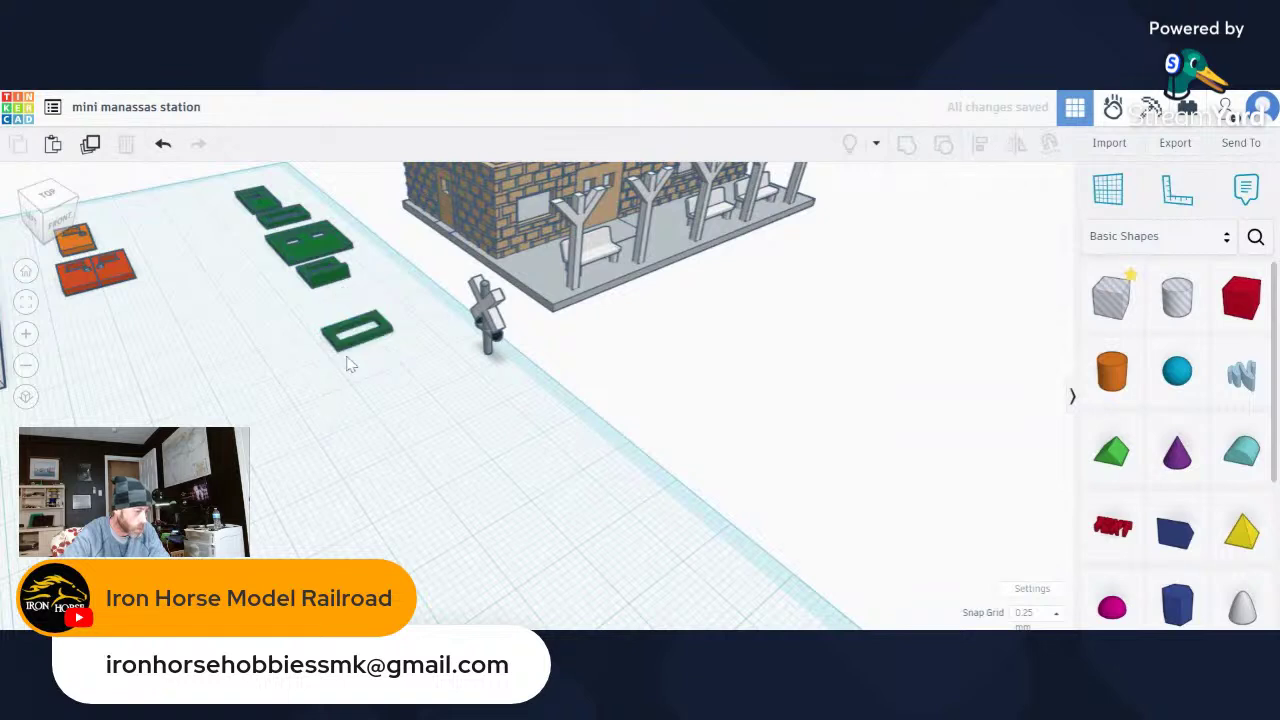
pyautogui.moveTo(350, 350); pyautogui.dragTo(343, 313)
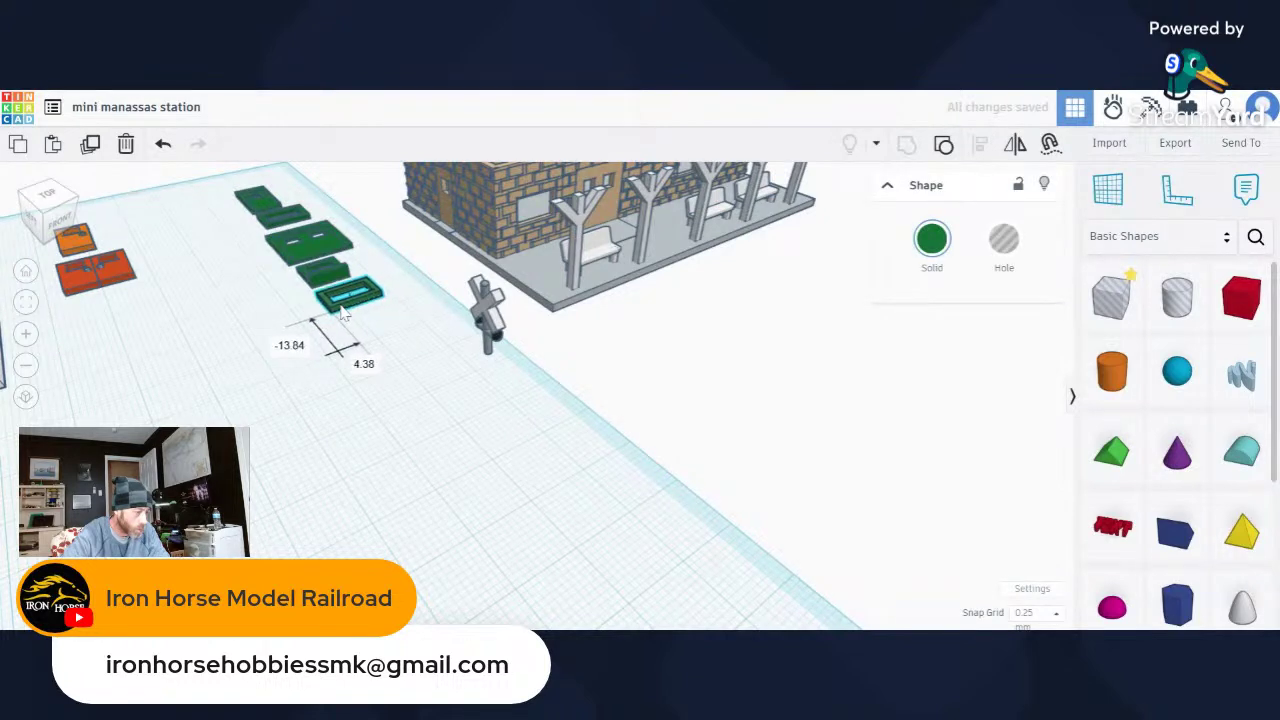
pyautogui.click(444, 420)
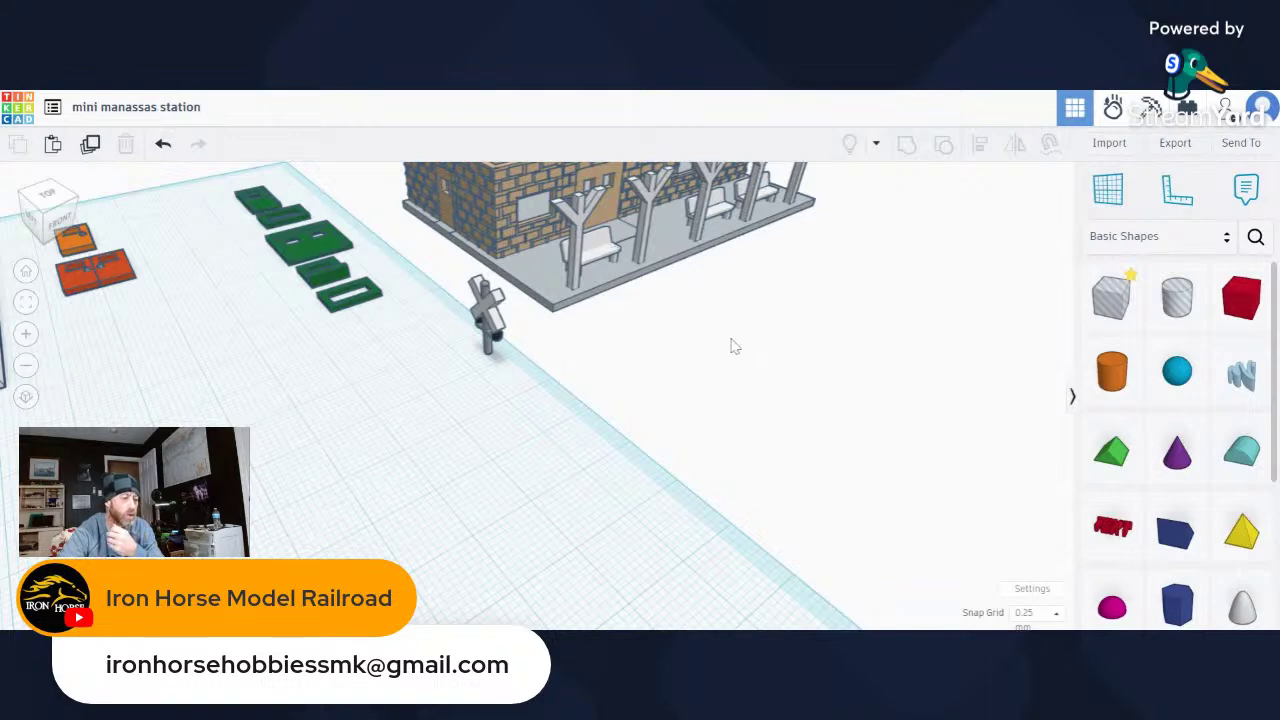
# Try to reposition the red door and its green surround individually in the station's end wall, and undo both moves.
pyautogui.scroll(-5, 745, 330)
pyautogui.moveTo(772, 296); pyautogui.dragTo(876, 368, button='right')
pyautogui.moveTo(876, 368); pyautogui.dragTo(333, 346, button='middle')
pyautogui.scroll(3, 371, 318)
pyautogui.scroll(5, 375, 320)
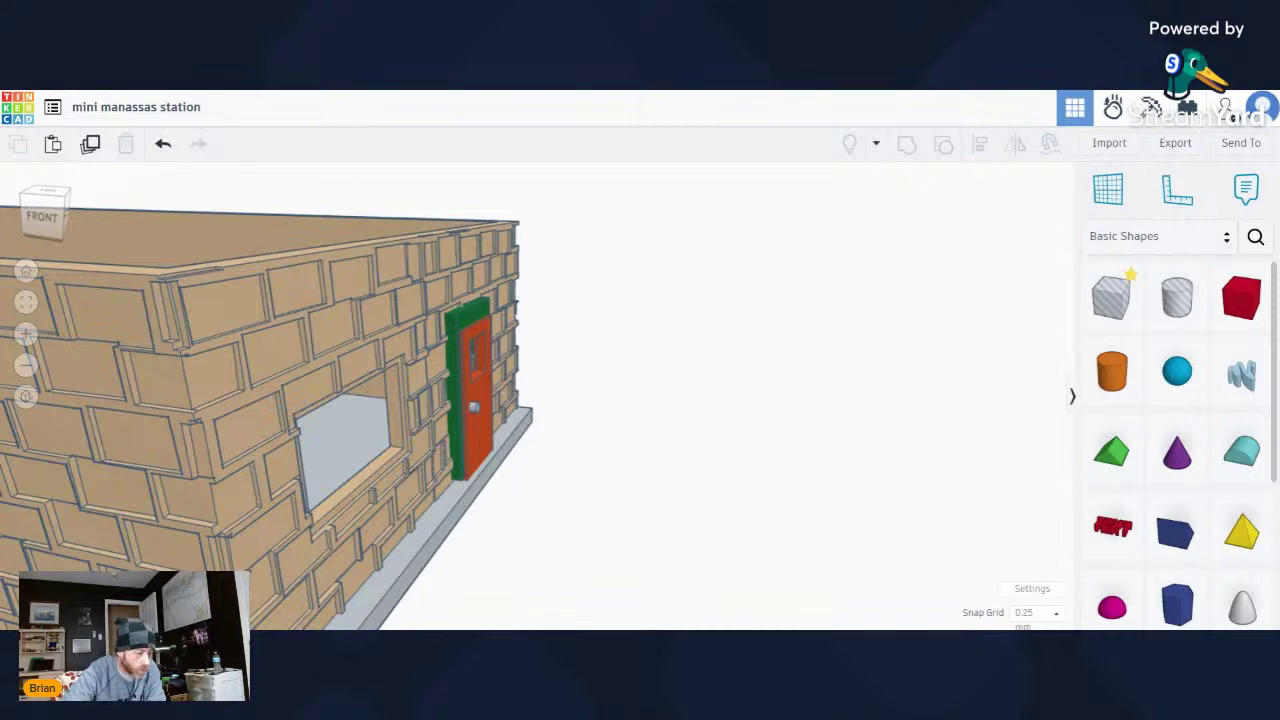
pyautogui.scroll(-3, 300, 358)
pyautogui.scroll(5, 363, 380)
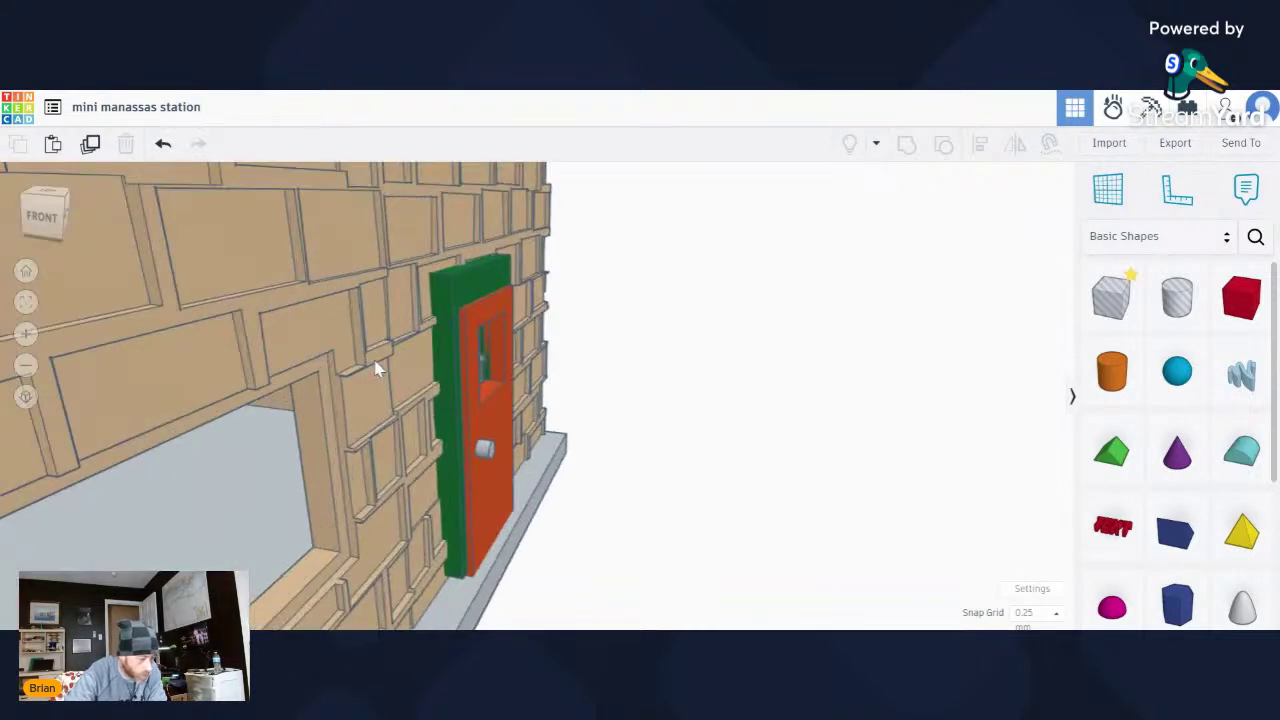
pyautogui.scroll(-3, 385, 377)
pyautogui.click(446, 425)
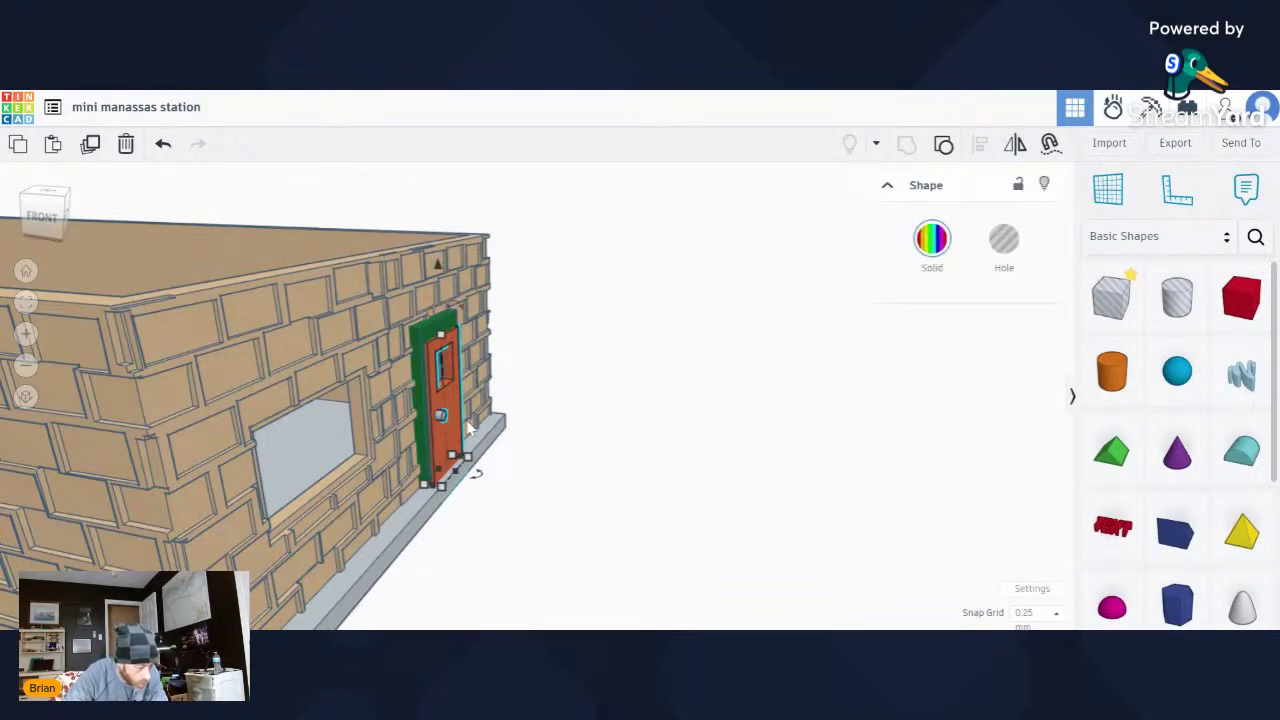
pyautogui.scroll(3, 455, 430)
pyautogui.scroll(-4, 455, 428)
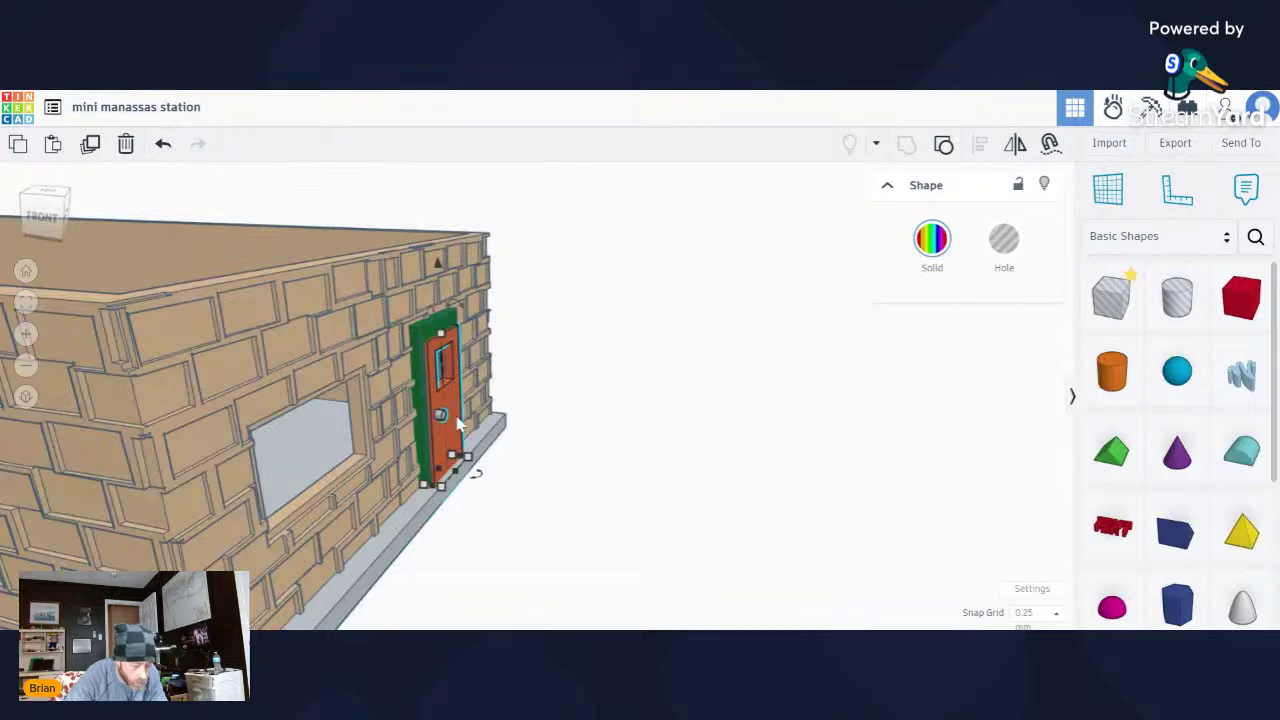
pyautogui.moveTo(438, 408); pyautogui.dragTo(417, 386)
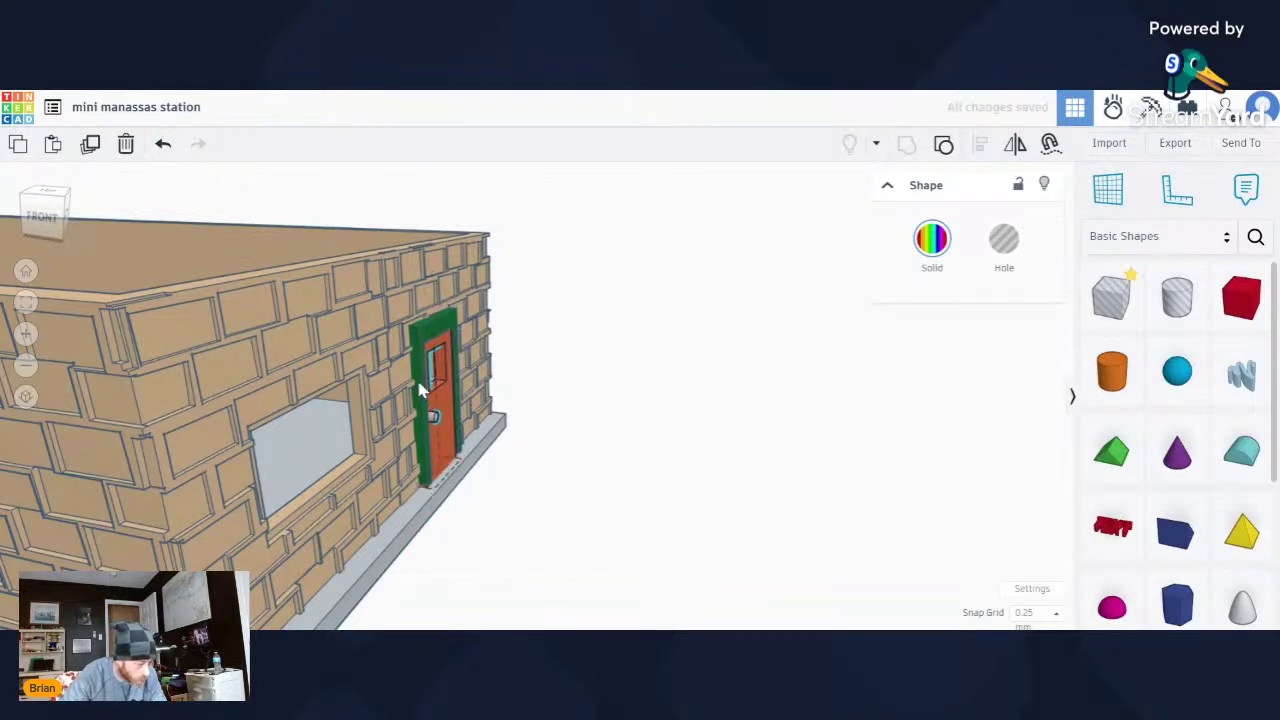
pyautogui.click(417, 386)
pyautogui.click(589, 391)
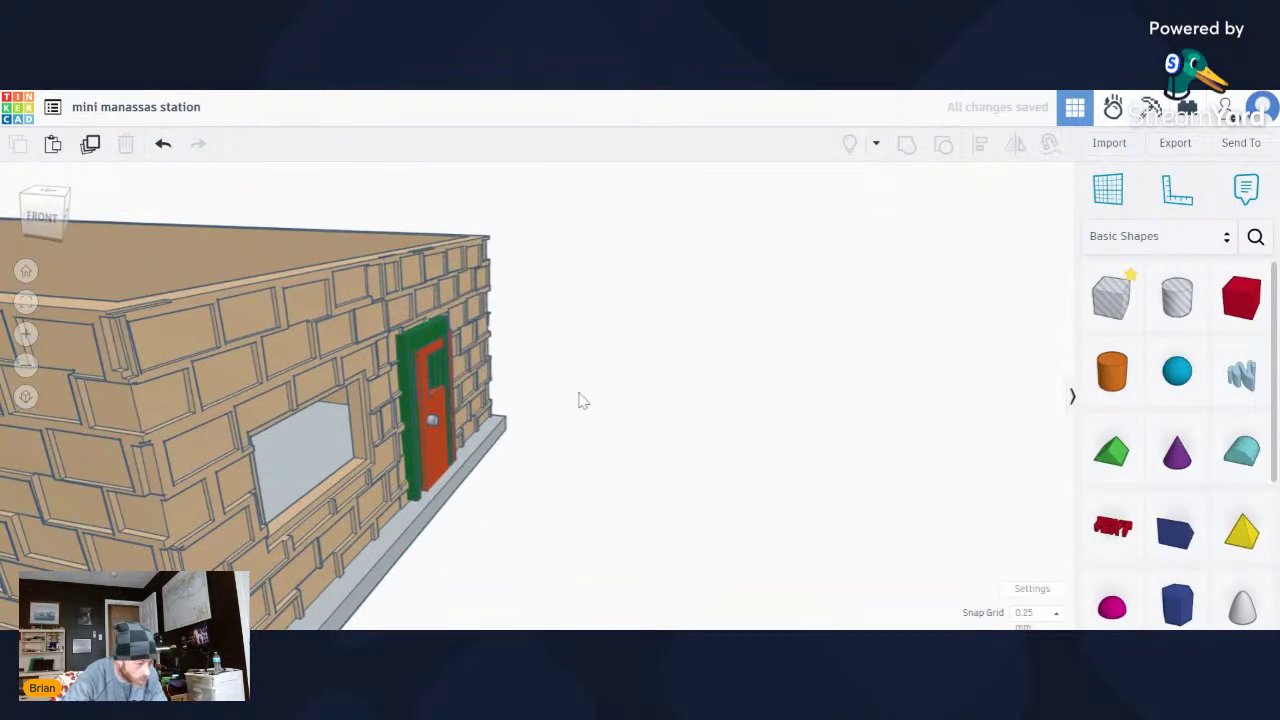
pyautogui.scroll(5, 467, 422)
pyautogui.scroll(-4, 467, 422)
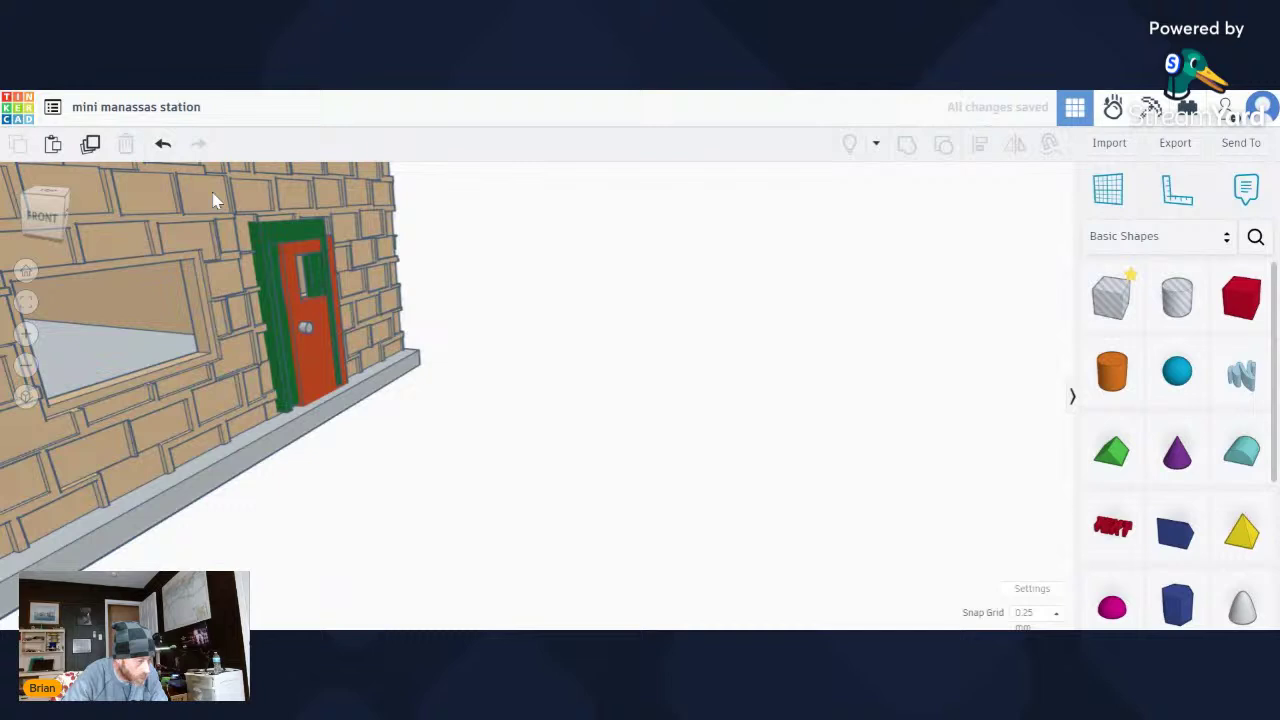
pyautogui.click(163, 143)
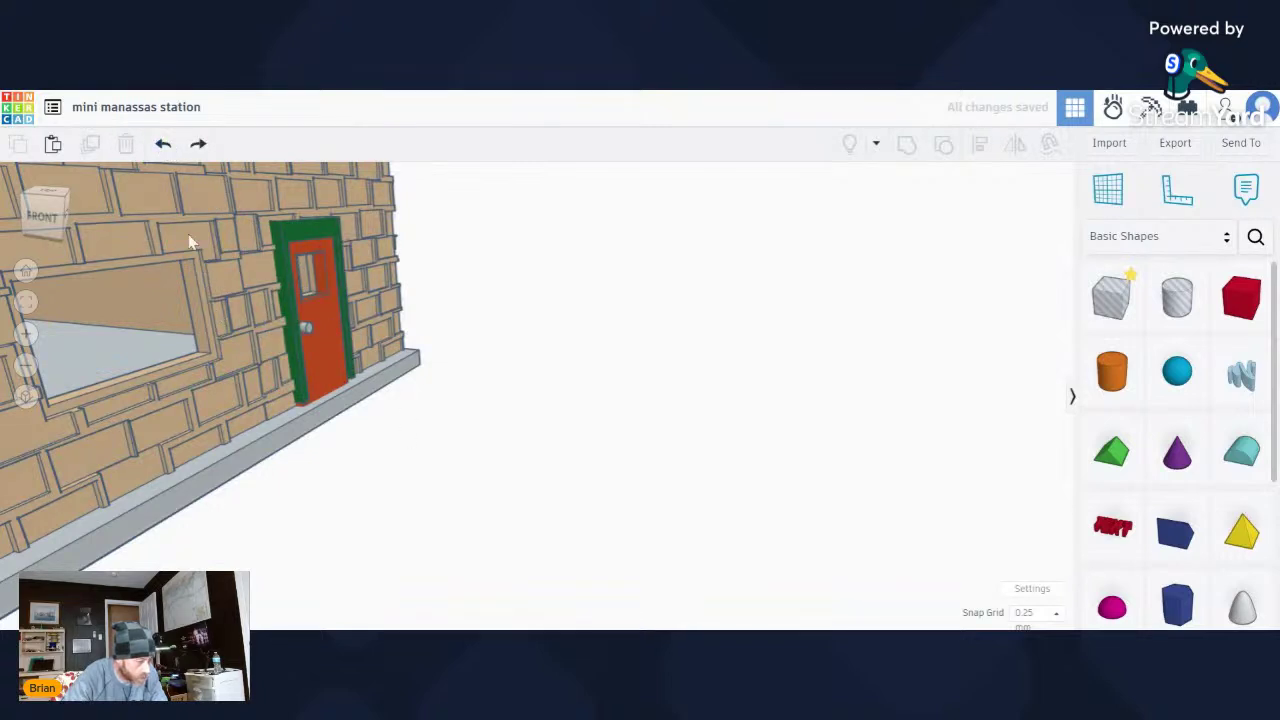
pyautogui.click(163, 143)
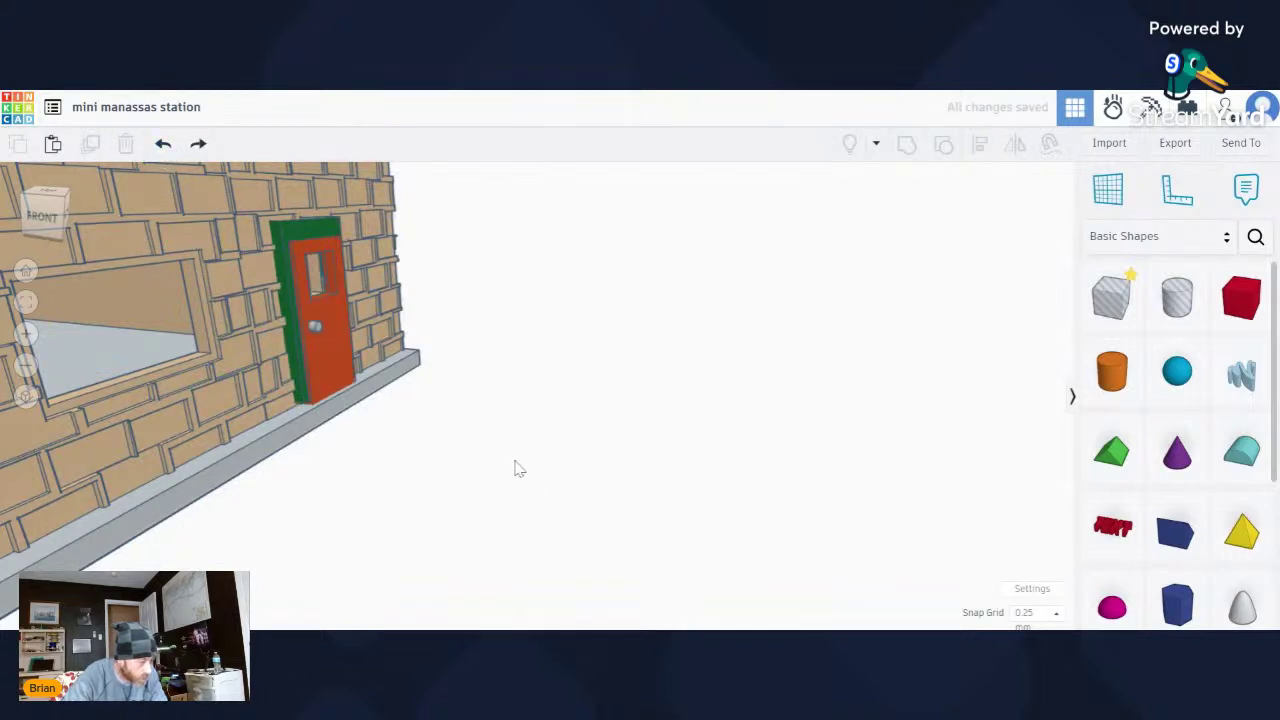
# Try to move the red door and its green surround together out of the end wall, and undo the move.
pyautogui.click(296, 352)
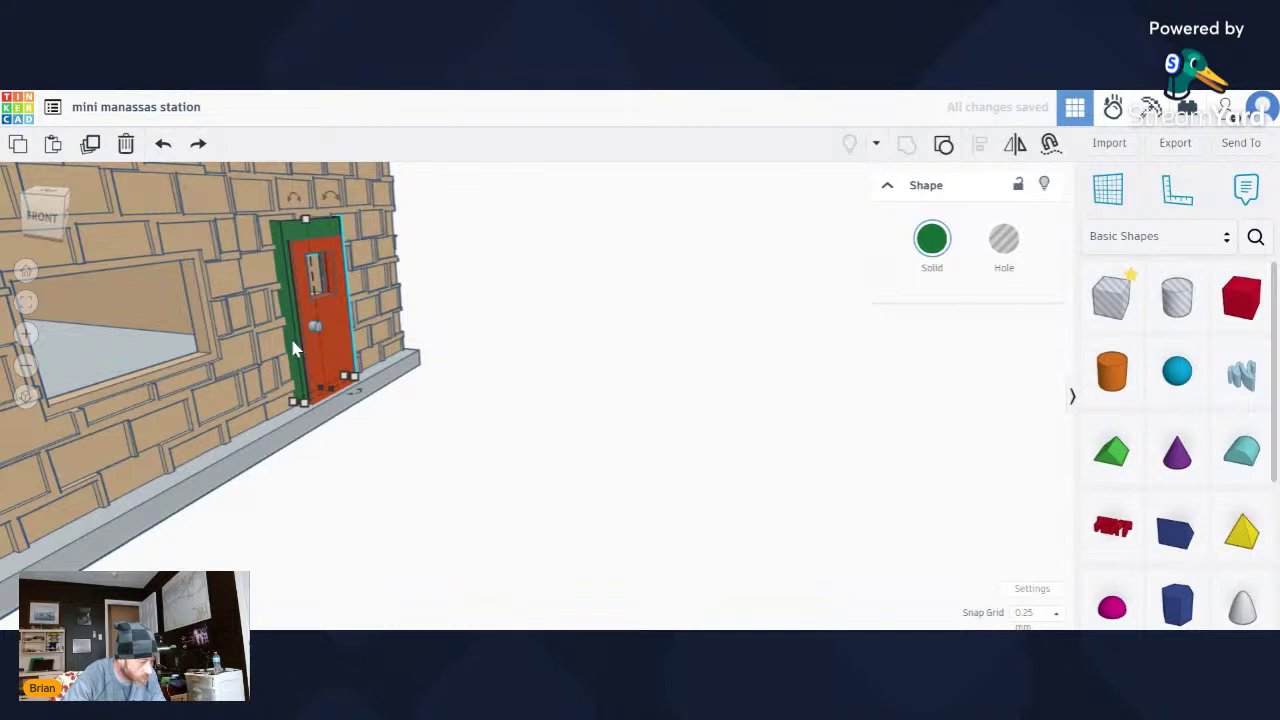
pyautogui.keyDown('shift'); pyautogui.click(310, 341); pyautogui.keyUp('shift')
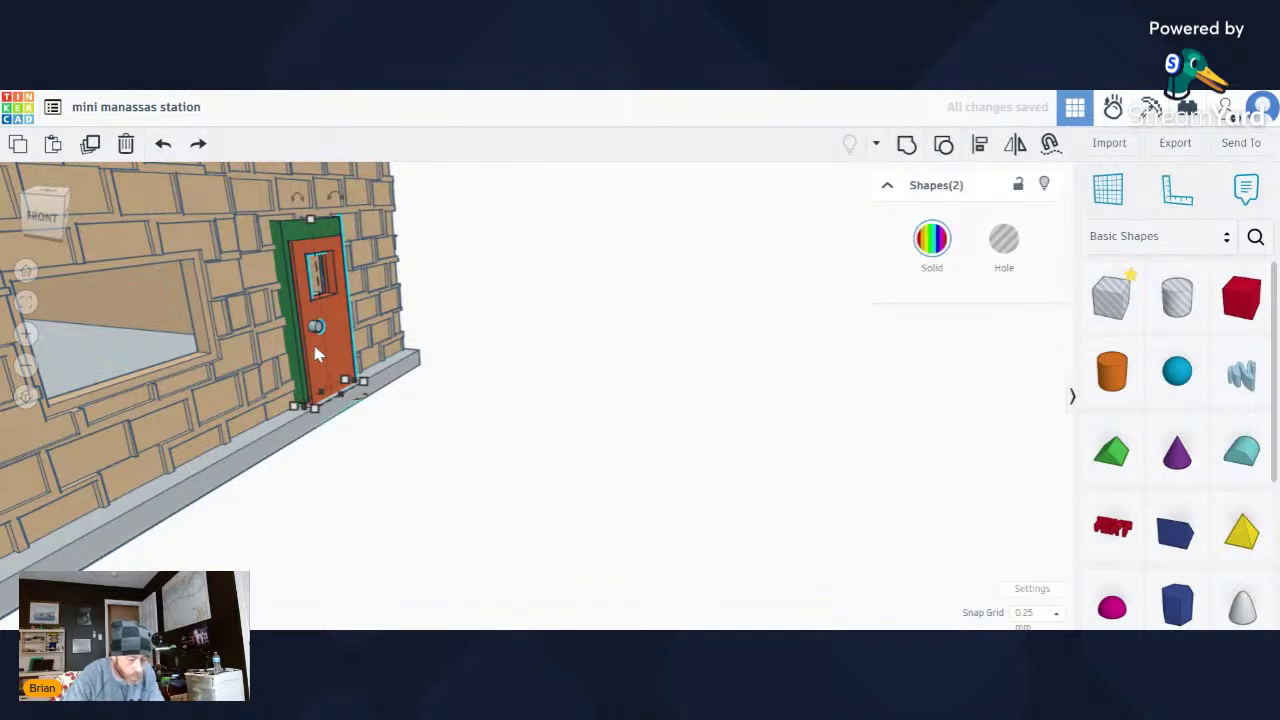
pyautogui.press('Right')
pyautogui.press('Right')
pyautogui.press('Right')
pyautogui.press('Right')
pyautogui.press('Right')
pyautogui.press('Right')
pyautogui.press('Right')
pyautogui.press('Right')
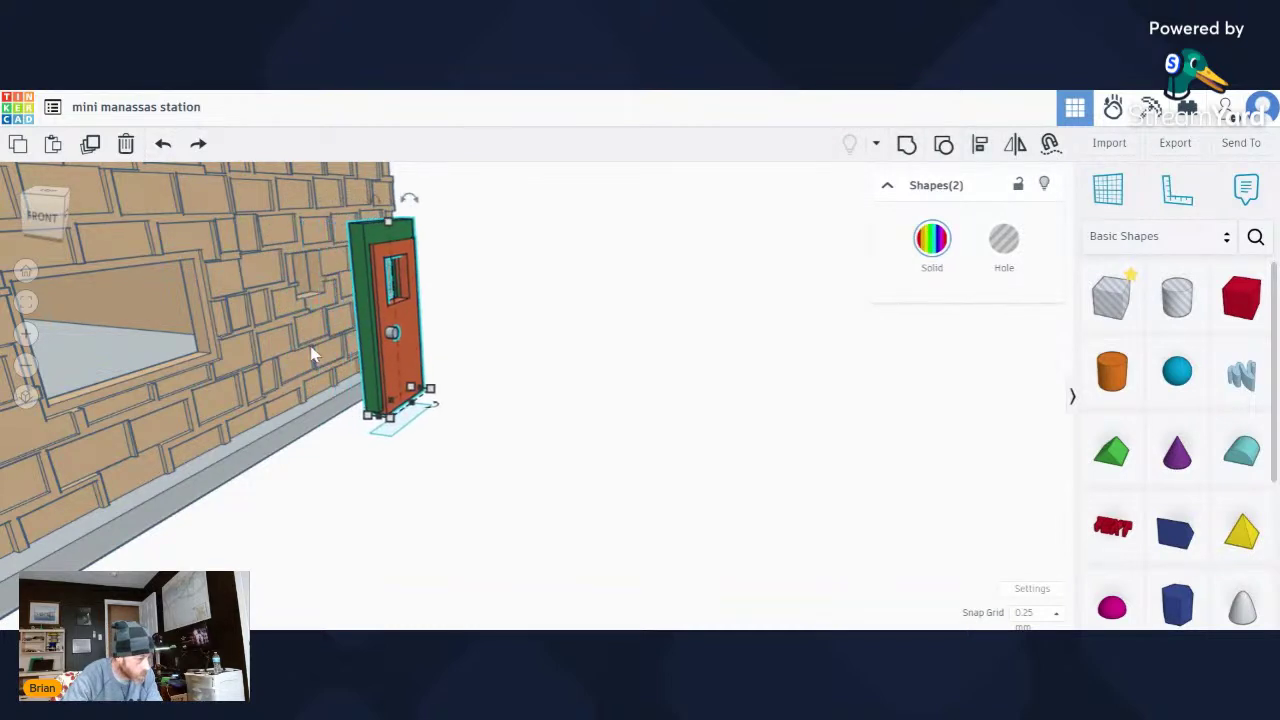
pyautogui.press('Right')
pyautogui.press('Right')
pyautogui.press('Right')
pyautogui.press('Right')
pyautogui.press('Right')
pyautogui.press('Right')
pyautogui.scroll(-2, 326, 334)
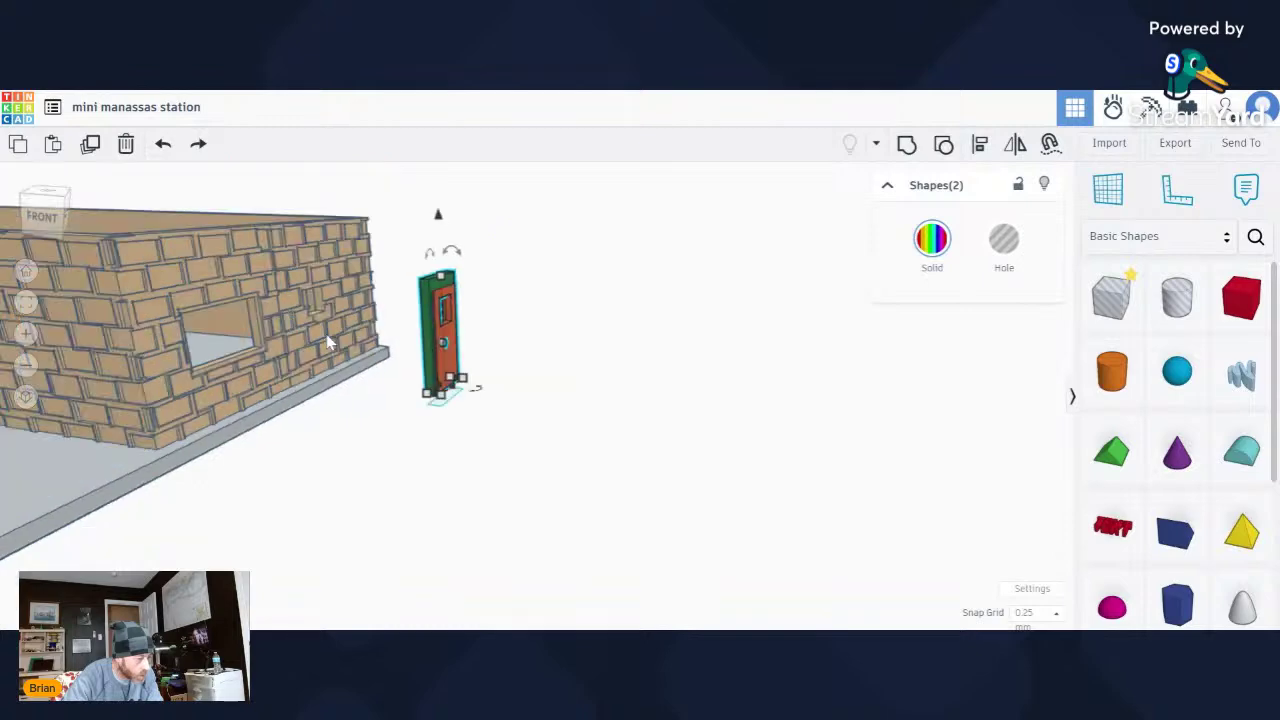
pyautogui.moveTo(326, 334); pyautogui.dragTo(312, 322, button='right')
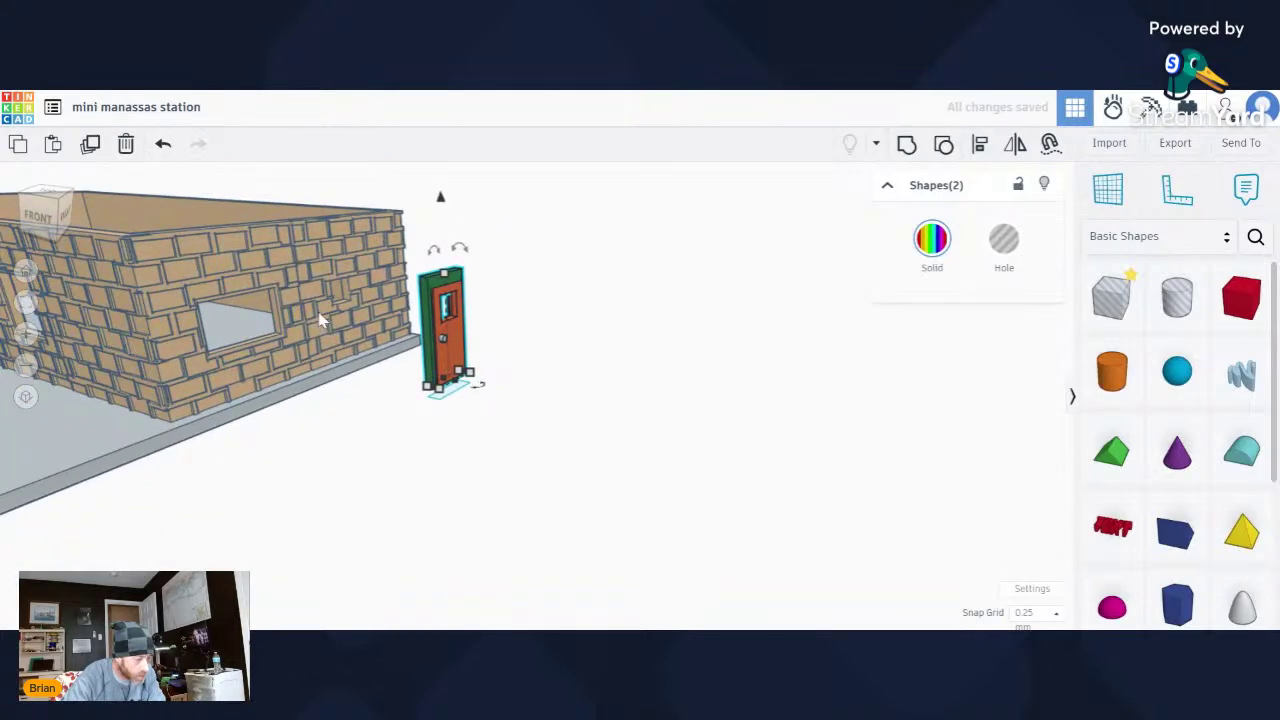
pyautogui.scroll(1, 322, 318)
pyautogui.click(163, 143)
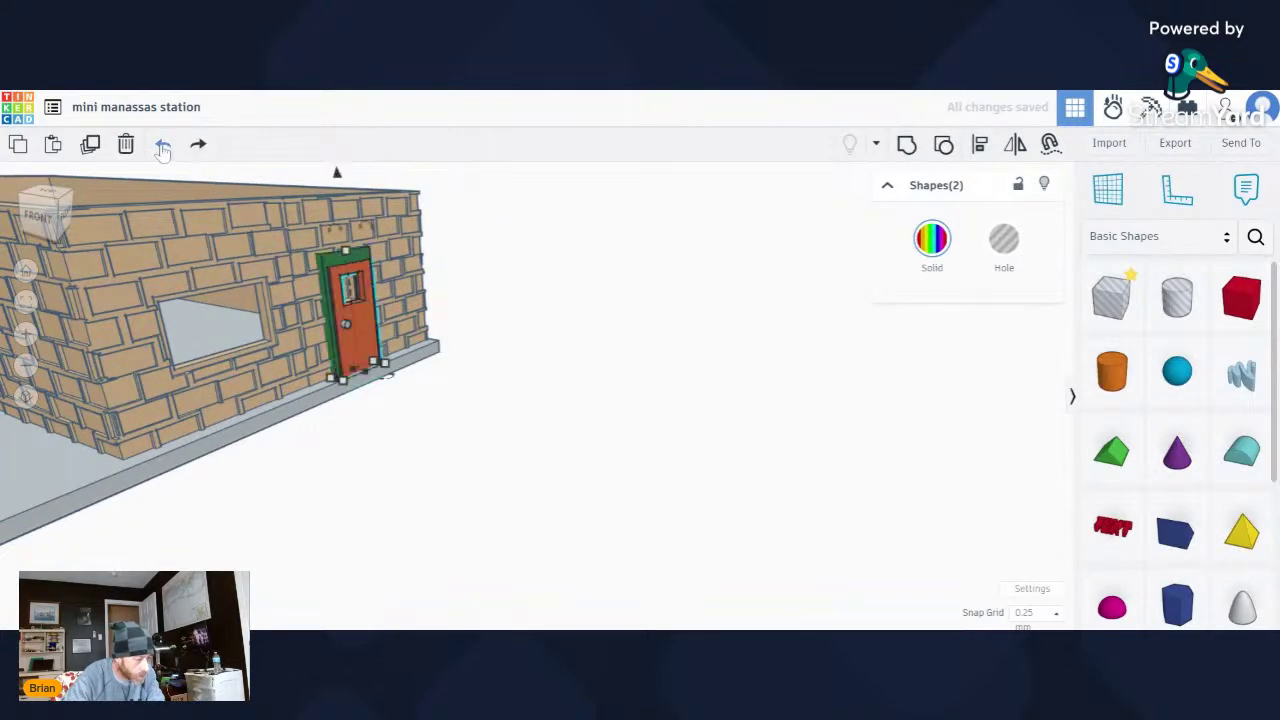
# Duplicate the green surround of the red door in place in the end wall.
pyautogui.click(407, 440)
pyautogui.scroll(1, 350, 325)
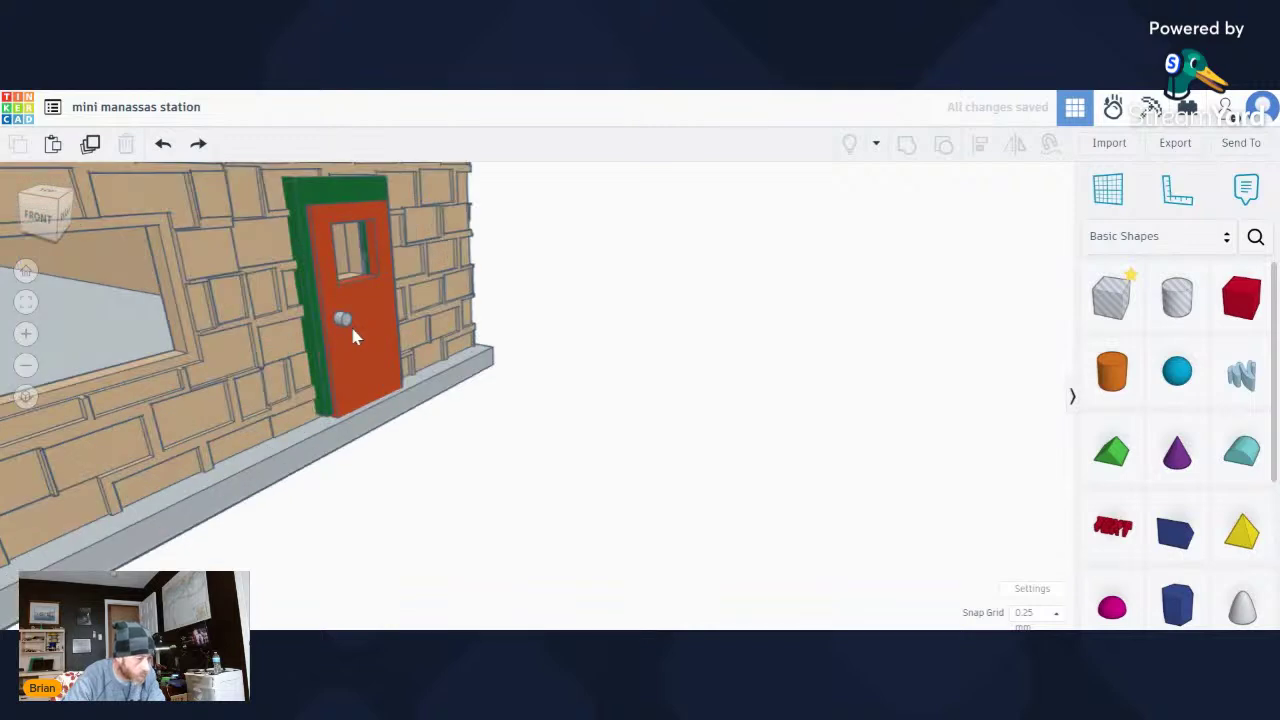
pyautogui.scroll(-1, 350, 325)
pyautogui.click(335, 331)
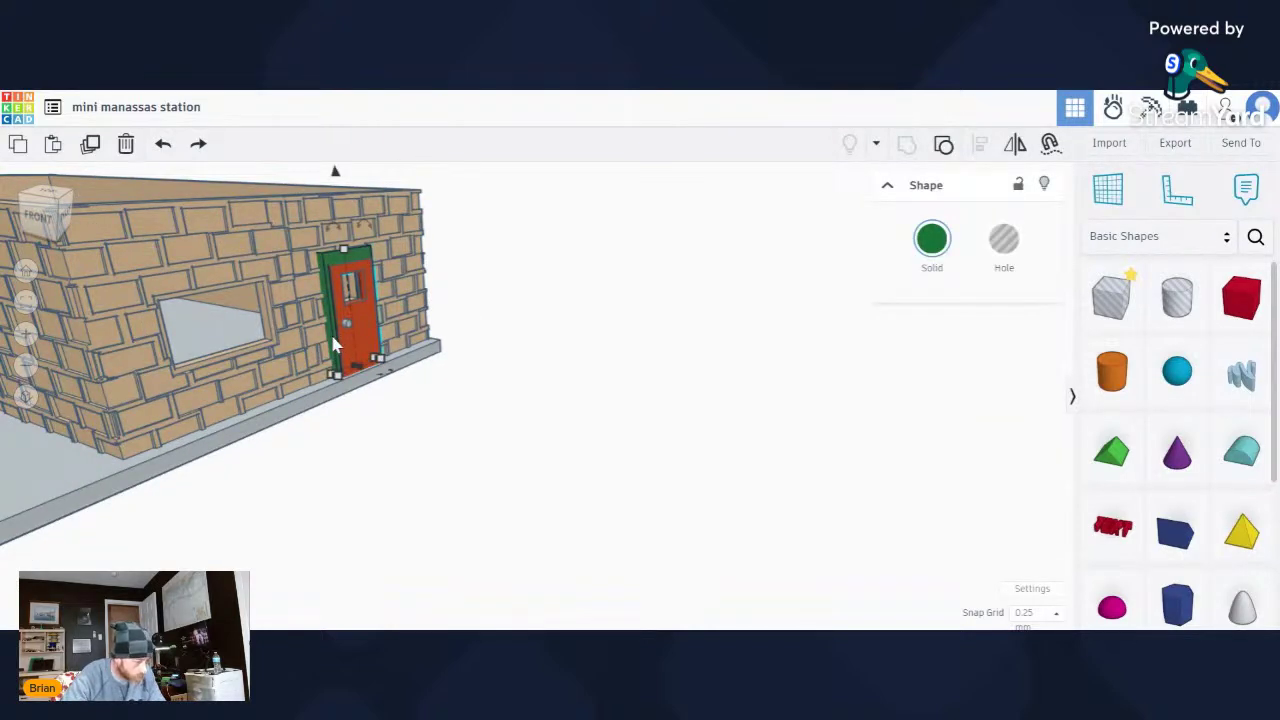
pyautogui.keyDown('shift'); pyautogui.click(367, 332); pyautogui.keyUp('shift')
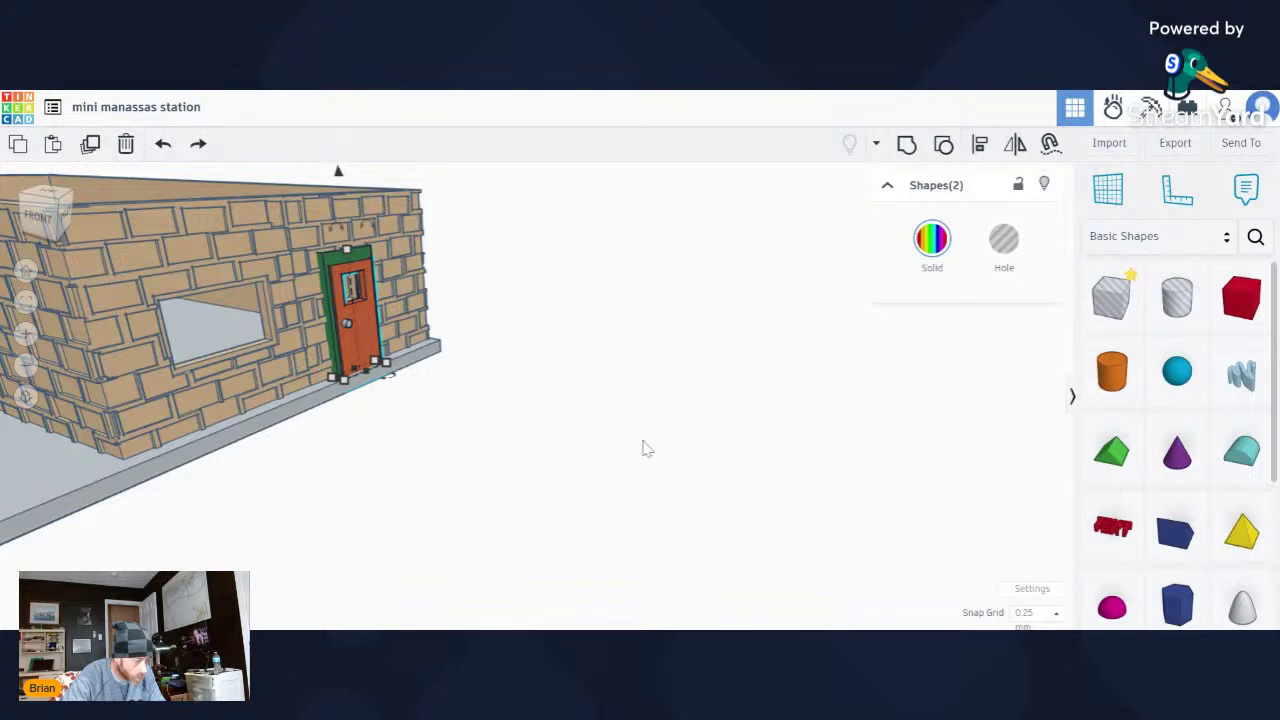
pyautogui.click(643, 446)
pyautogui.click(335, 320)
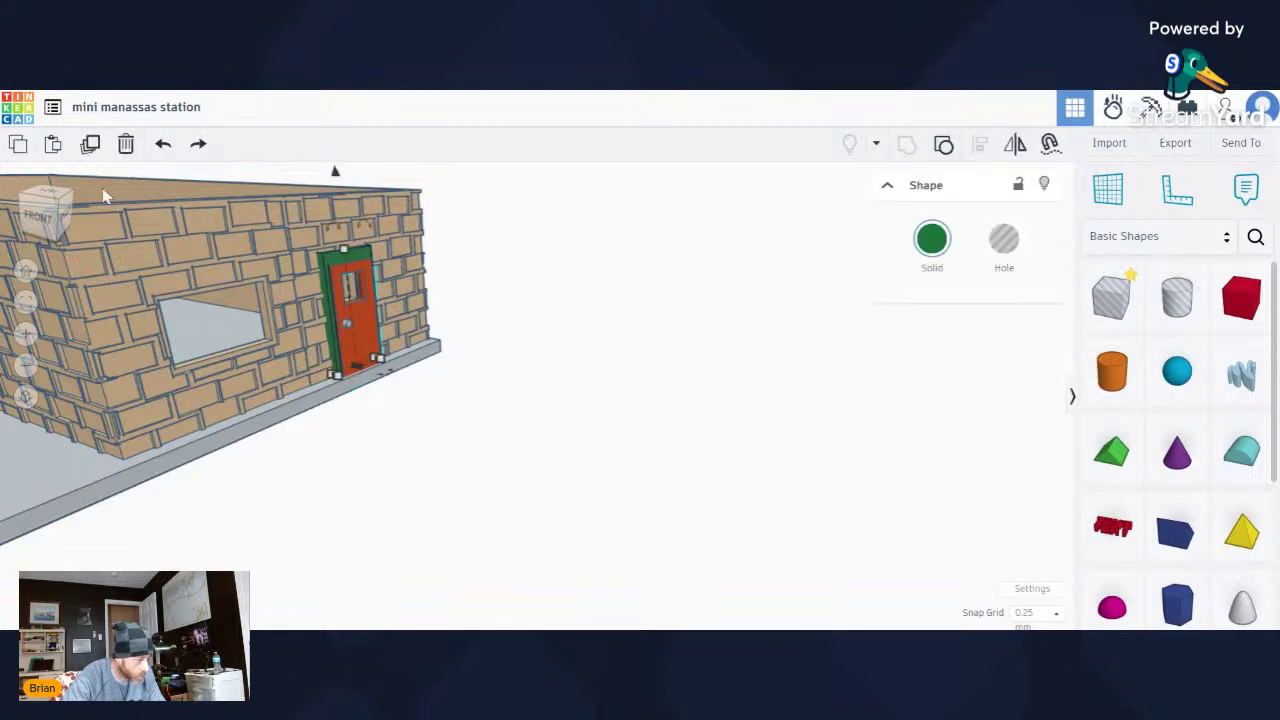
pyautogui.click(90, 145)
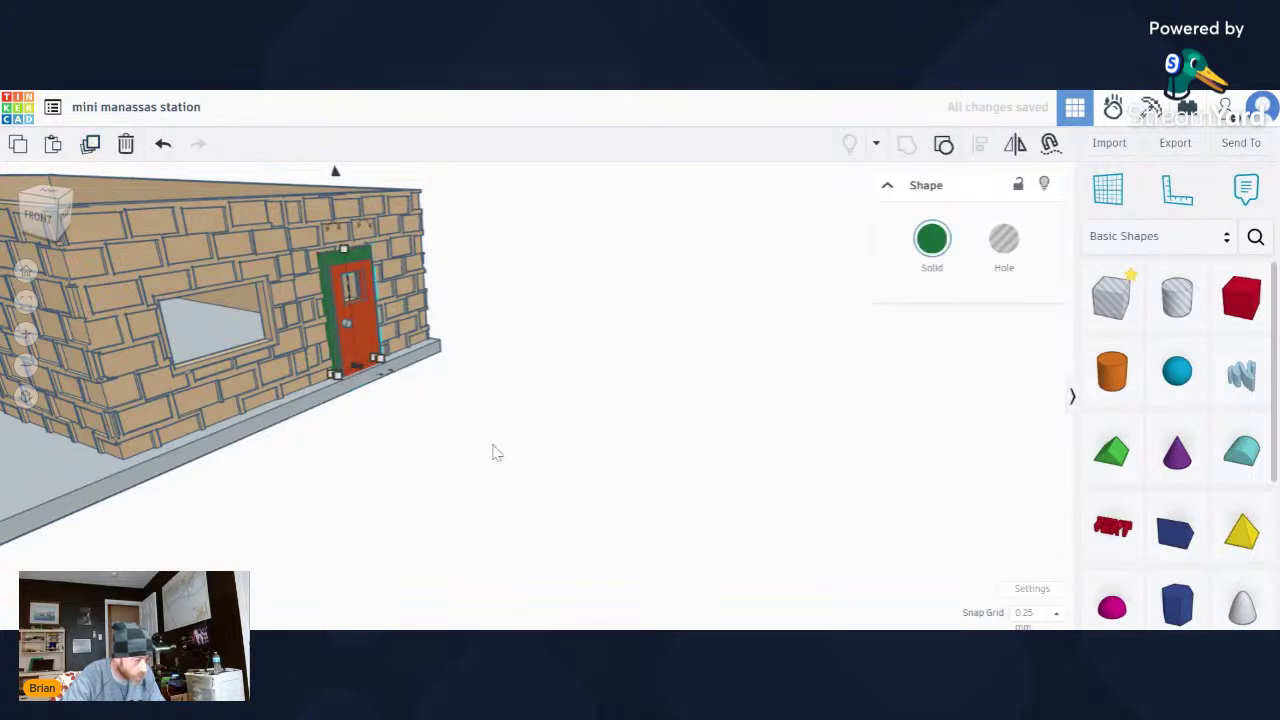
# Move the red door together with one copy of its green surround straight out of the end wall, leaving the other copy behind.
pyautogui.keyDown('shift'); pyautogui.click(376, 340); pyautogui.keyUp('shift')
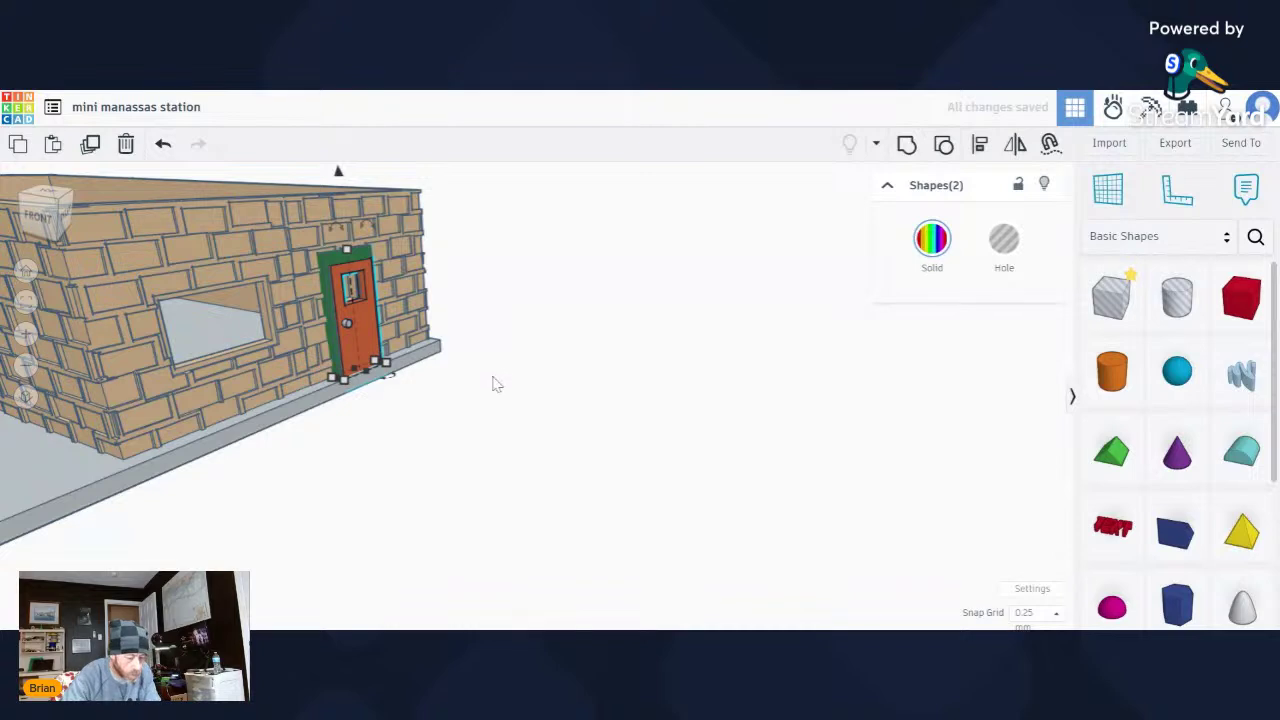
pyautogui.press('Right')
pyautogui.press('Right')
pyautogui.press('Right')
pyautogui.press('Right')
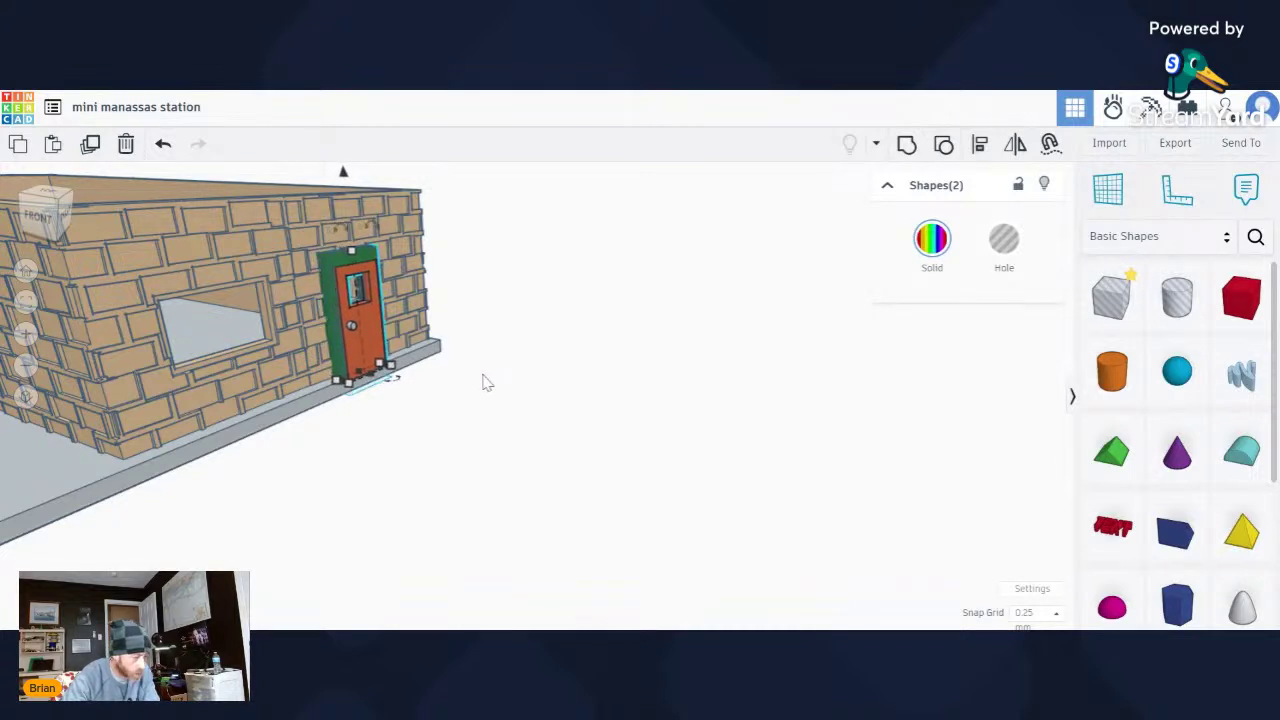
pyautogui.press('Right')
pyautogui.press('Right')
pyautogui.press('Right')
pyautogui.press('Right')
pyautogui.press('Right')
pyautogui.press('Right')
pyautogui.press('Right')
pyautogui.press('Right')
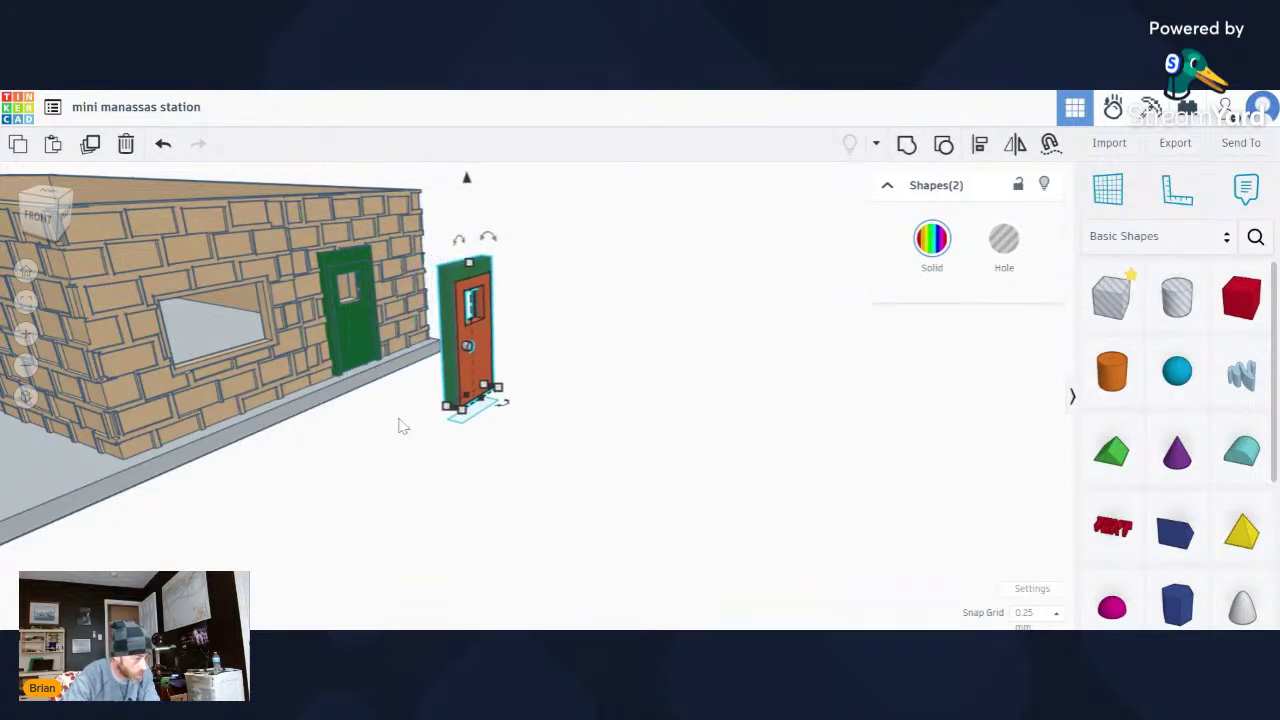
pyautogui.press('Right')
pyautogui.press('Right')
pyautogui.press('Right')
pyautogui.press('Right')
pyautogui.press('Right')
pyautogui.click(404, 424)
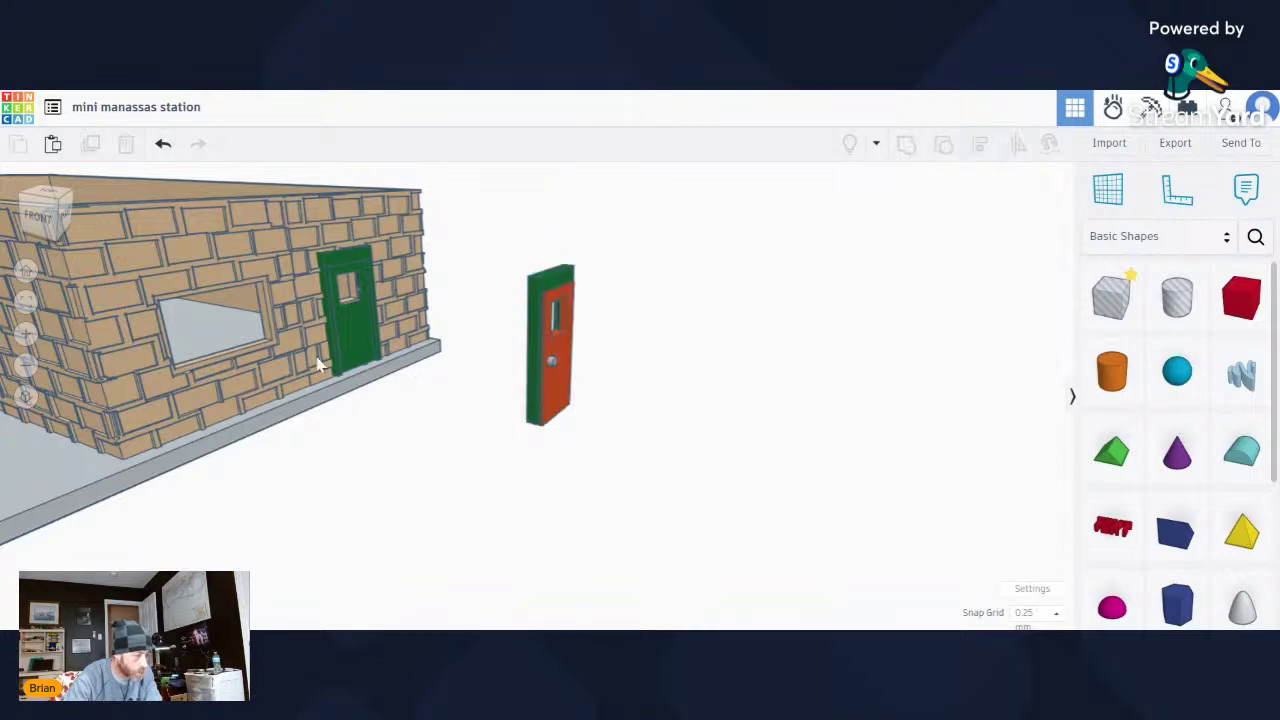
# Turn the green door surround left in the end wall into a hole.
pyautogui.moveTo(318, 365)
pyautogui.mouseDown(button='right')
pyautogui.moveTo(322, 310)
pyautogui.moveTo(277, 329)
pyautogui.moveTo(314, 366)
pyautogui.mouseUp(button='right')
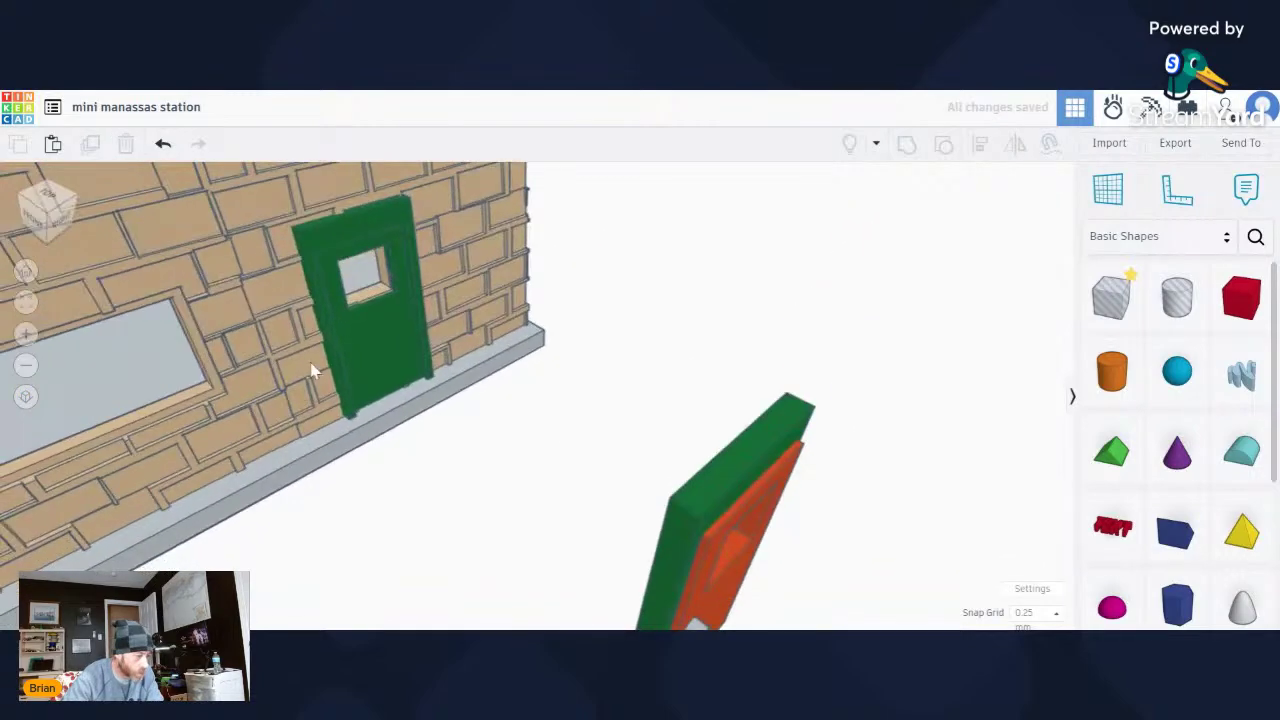
pyautogui.click(383, 368)
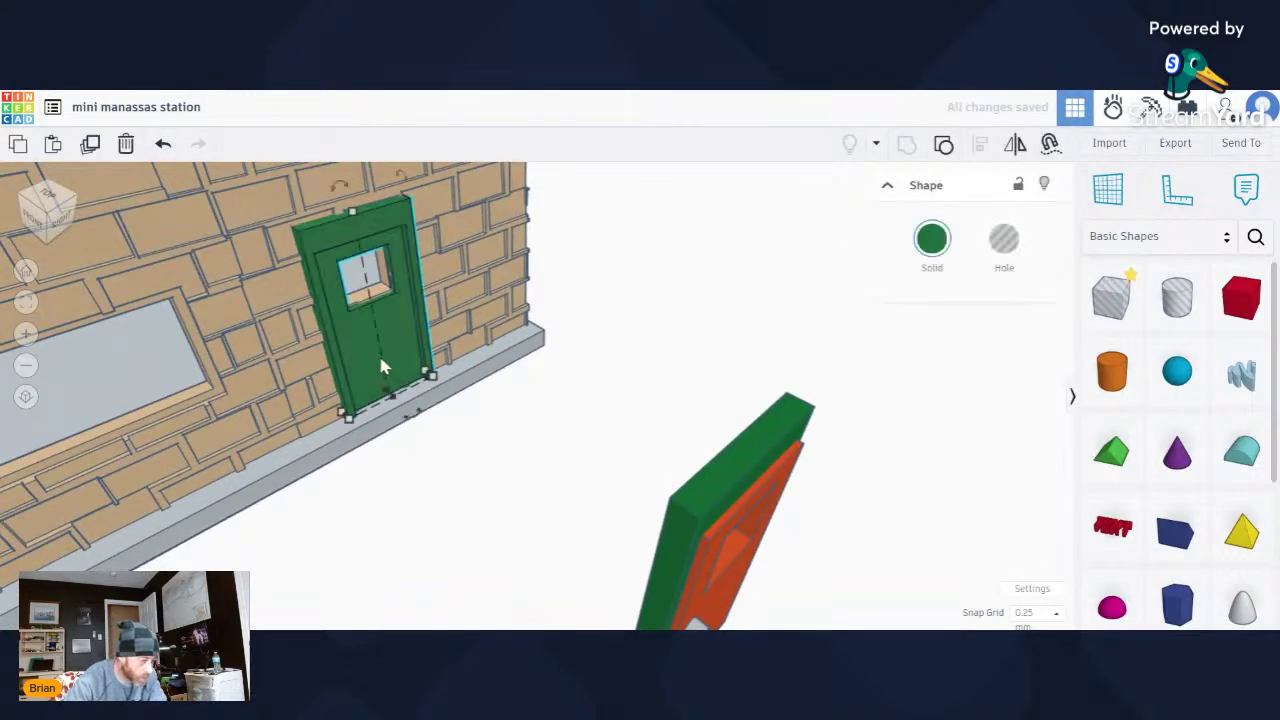
pyautogui.click(1003, 245)
pyautogui.scroll(5, 444, 361)
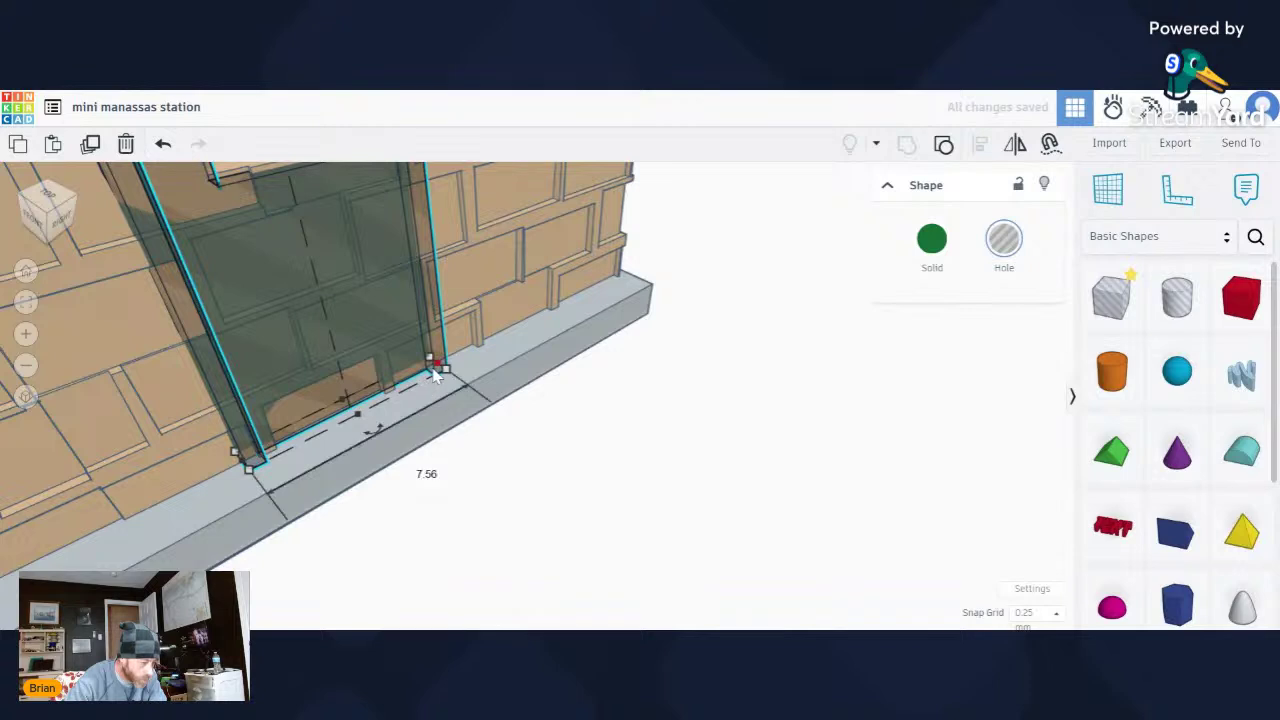
# Try widening the door-surround hole in the end wall to 7.75 mm, and undo the change.
pyautogui.click(416, 470)
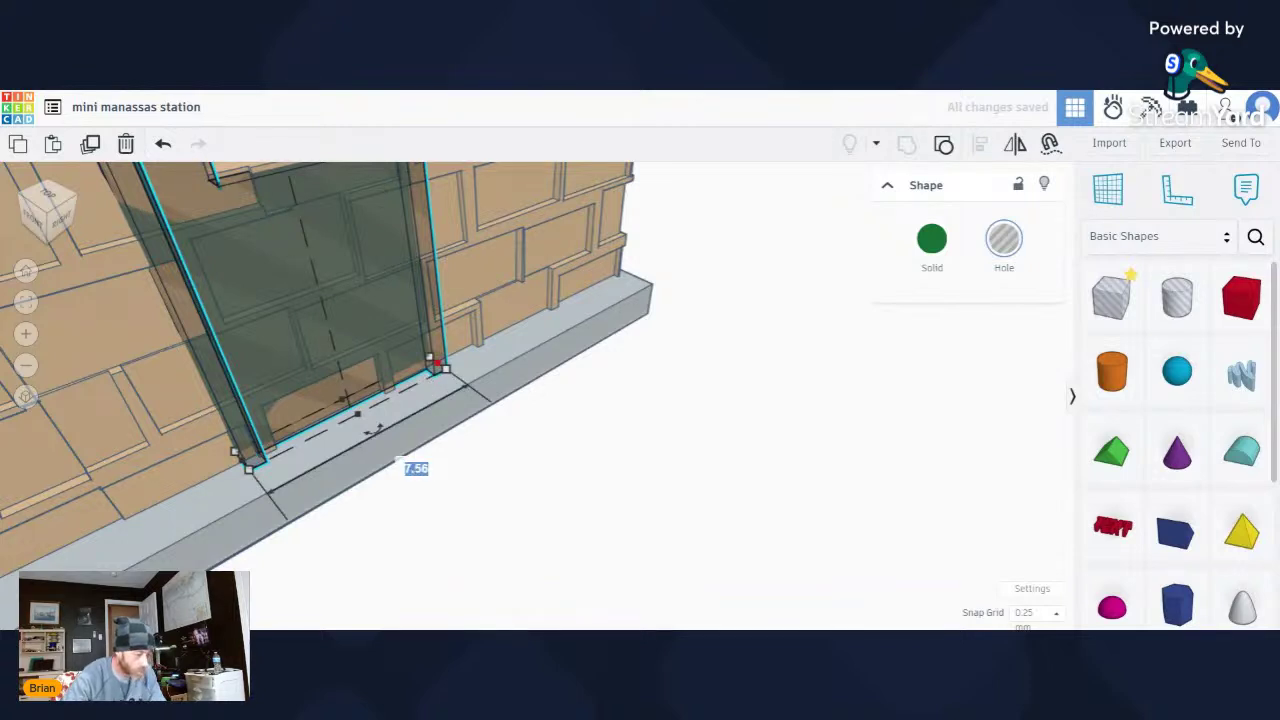
pyautogui.write('7')
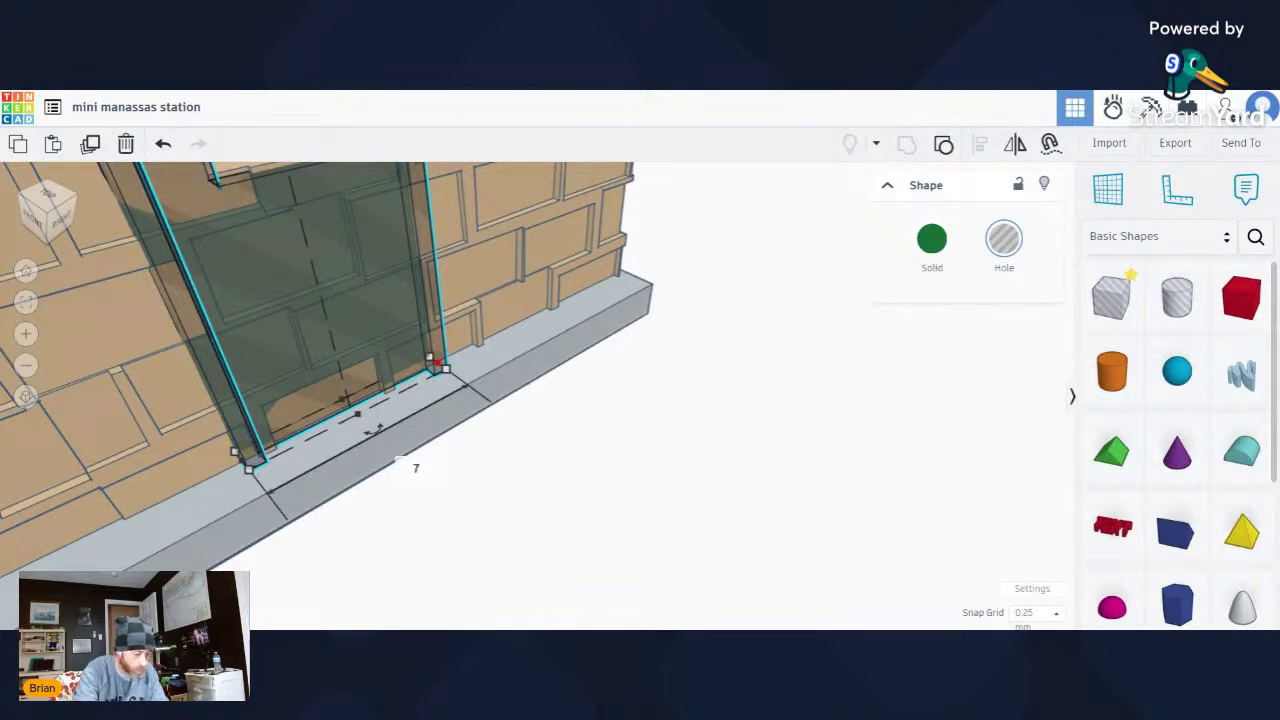
pyautogui.write('.75')
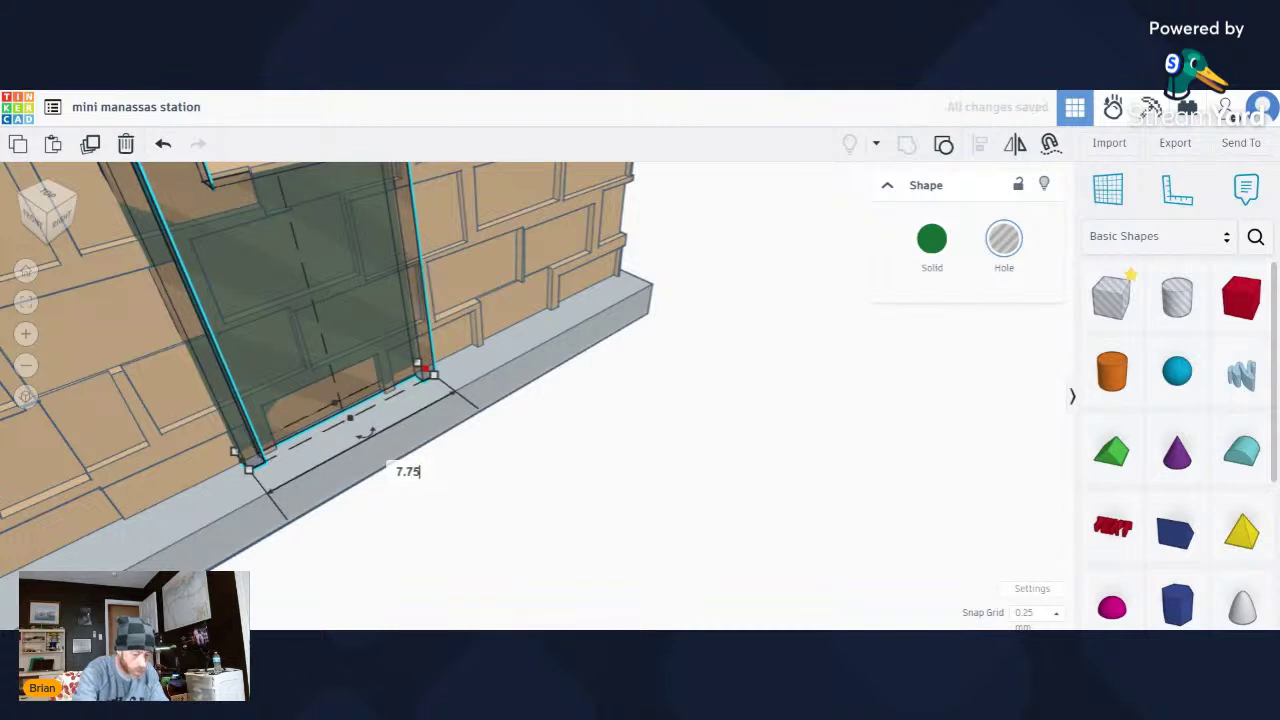
pyautogui.press('Return')
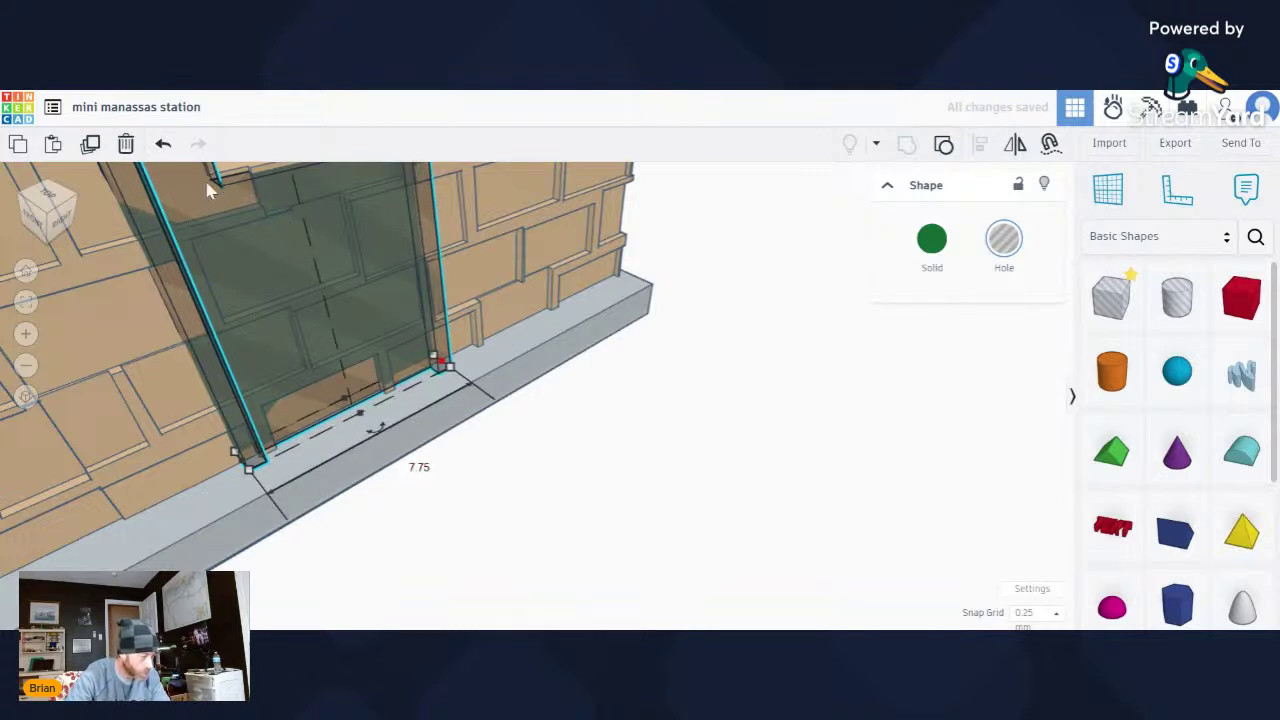
pyautogui.click(163, 143)
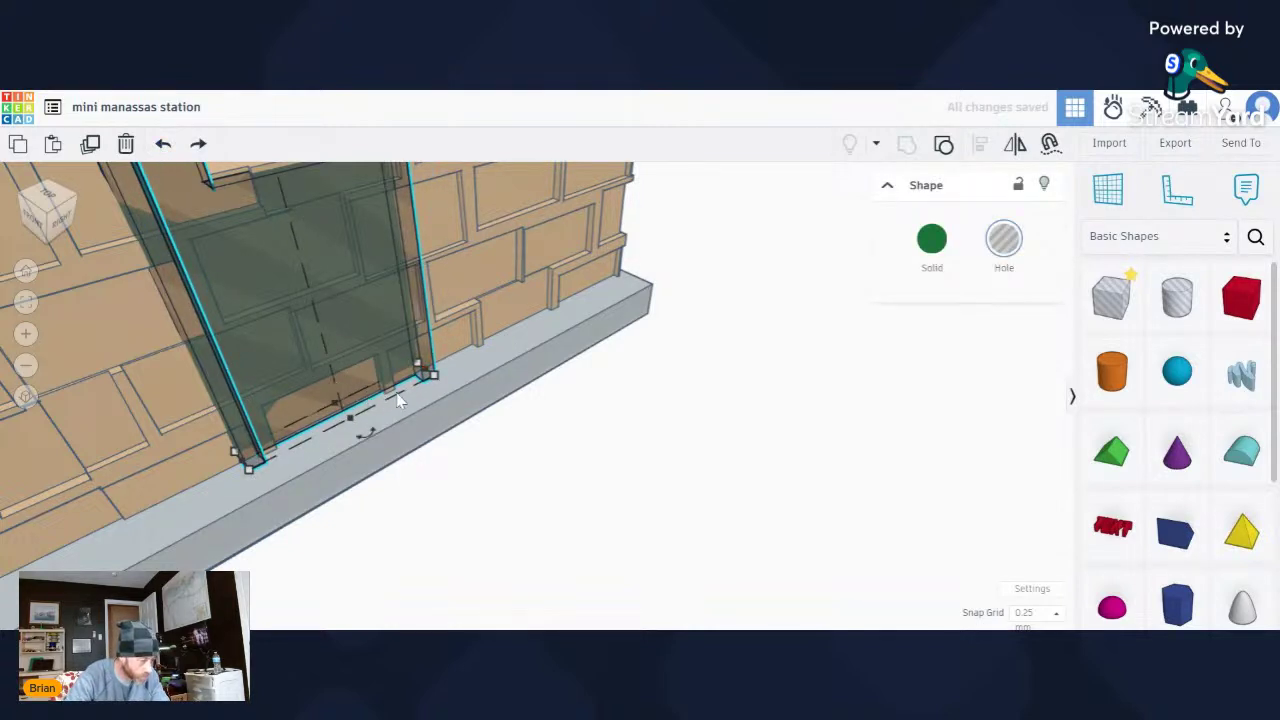
# Widen the door-surround hole to 7.25 mm on one side and to 7.50 mm by extending the opposite side.
pyautogui.moveTo(428, 376)
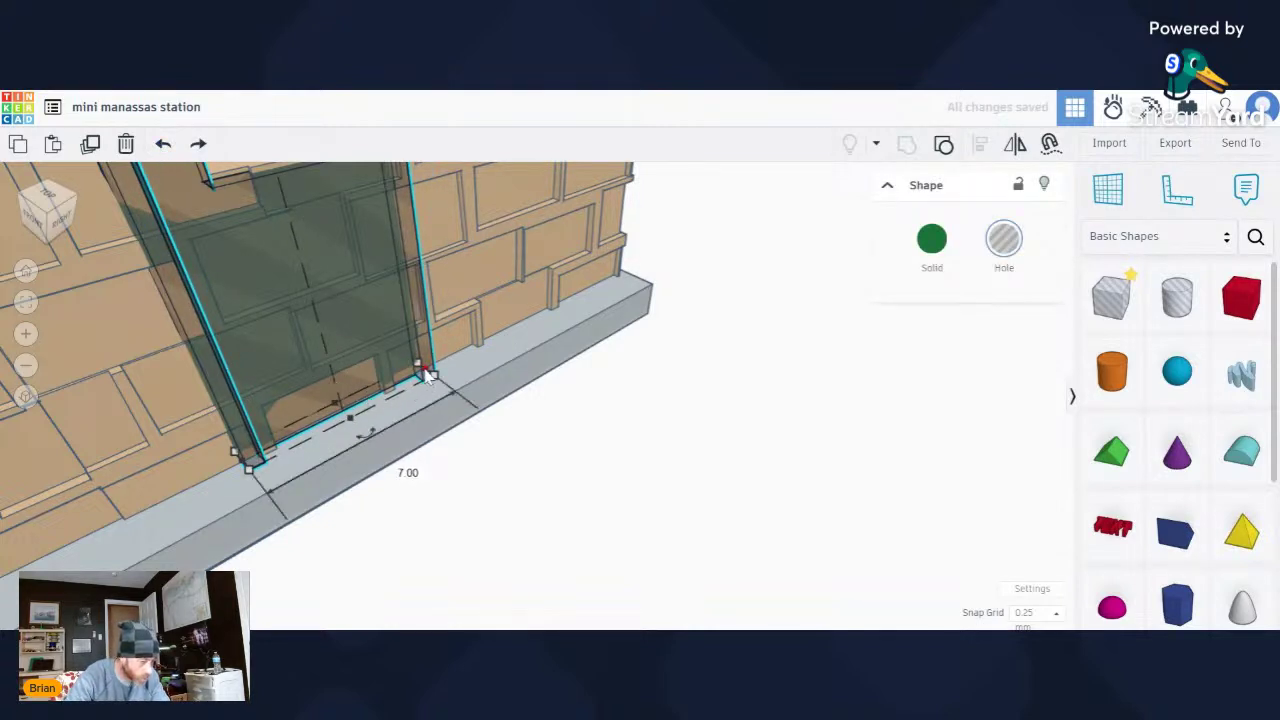
pyautogui.click(408, 474)
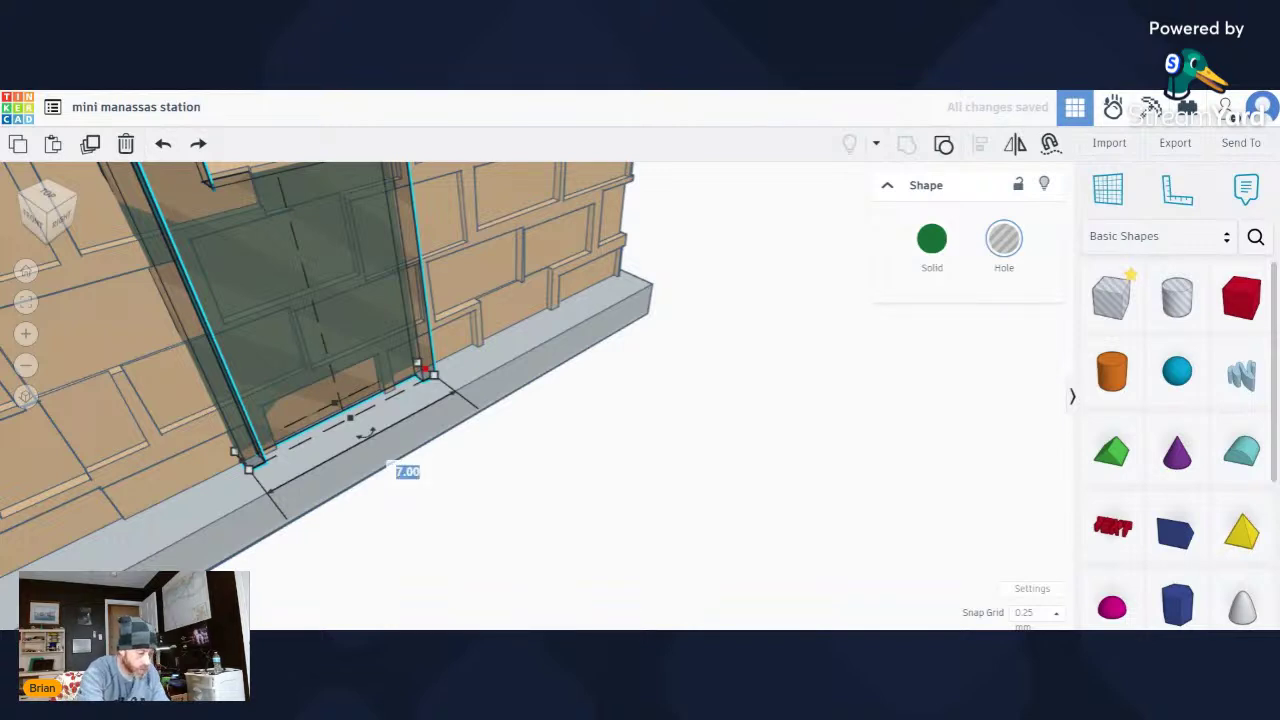
pyautogui.write('7.25')
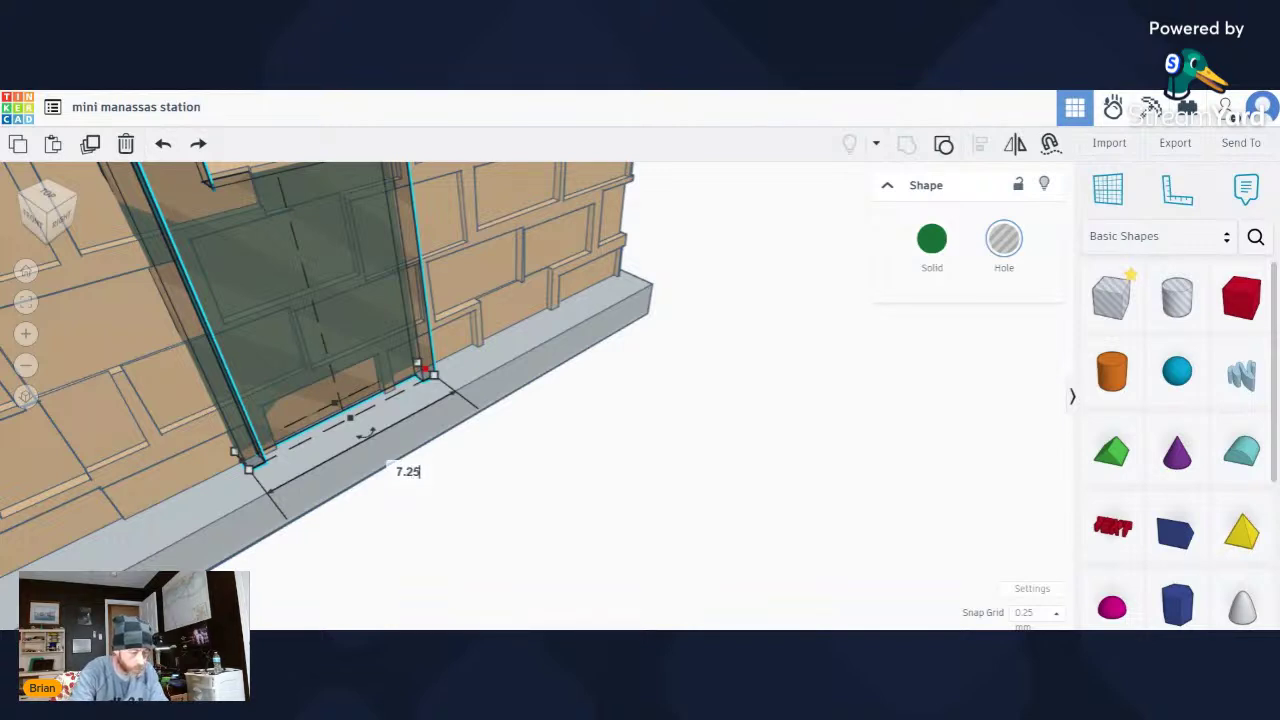
pyautogui.press('Return')
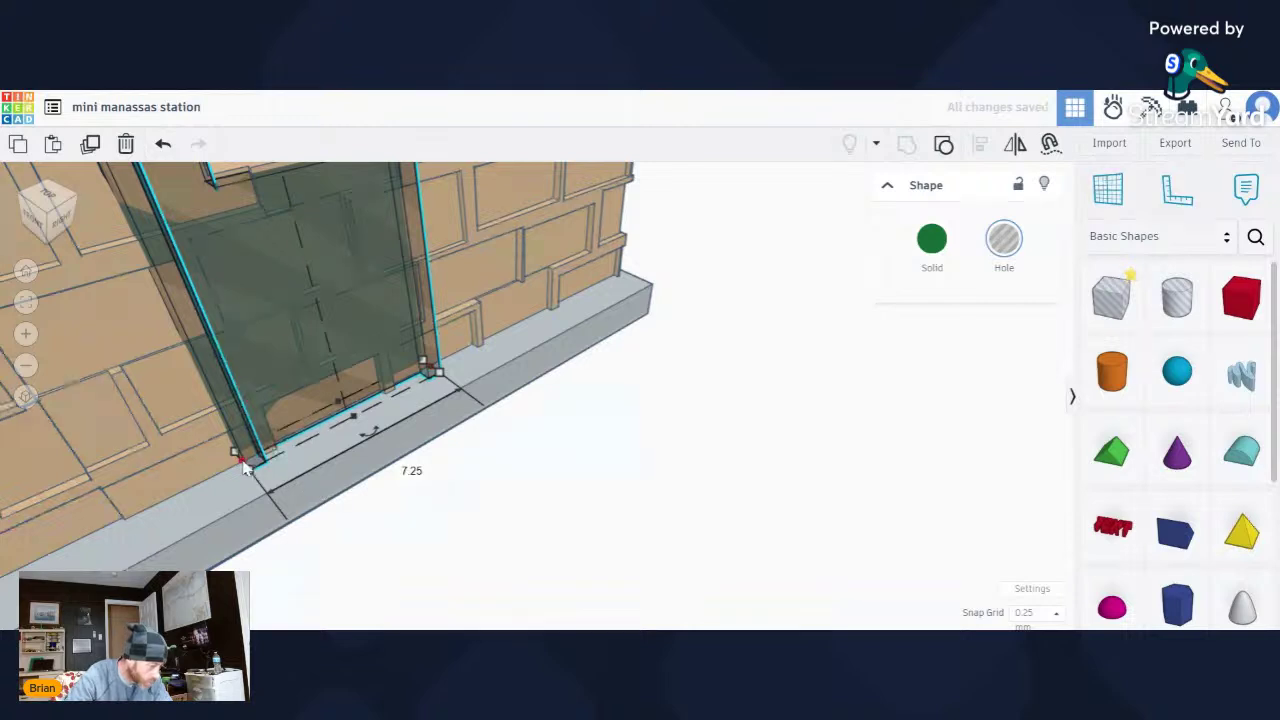
pyautogui.click(410, 472)
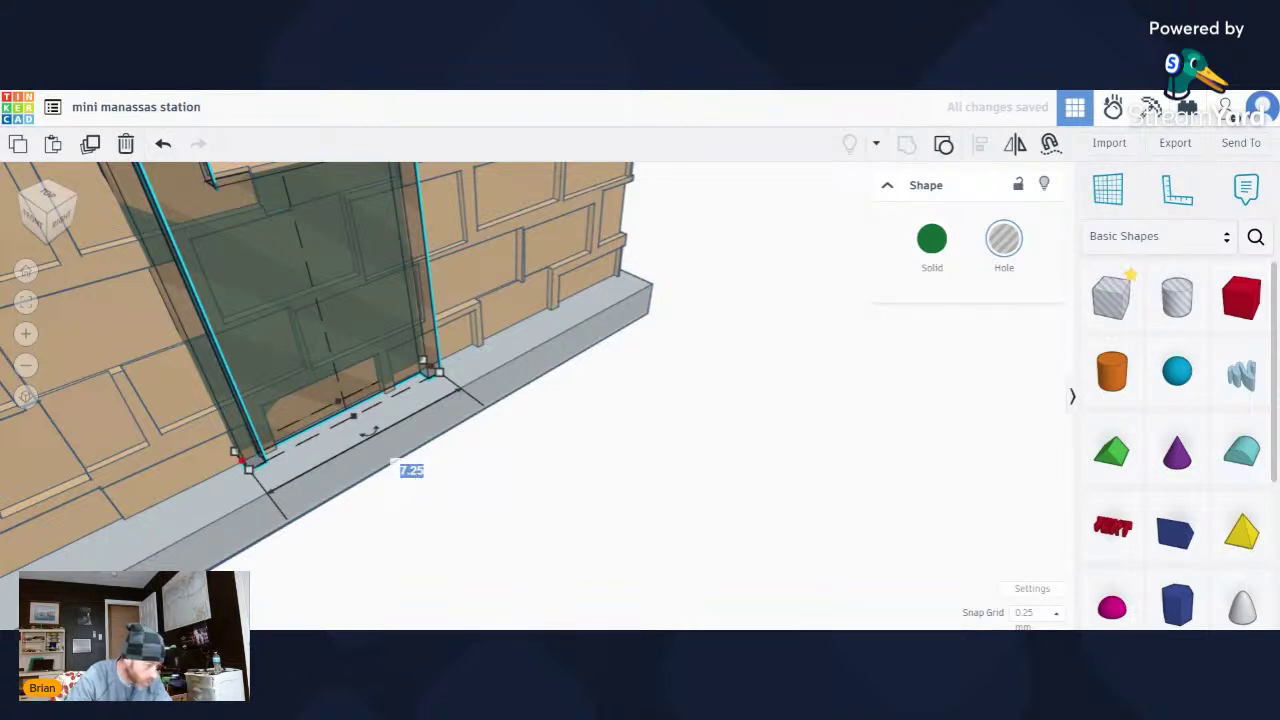
pyautogui.write('7')
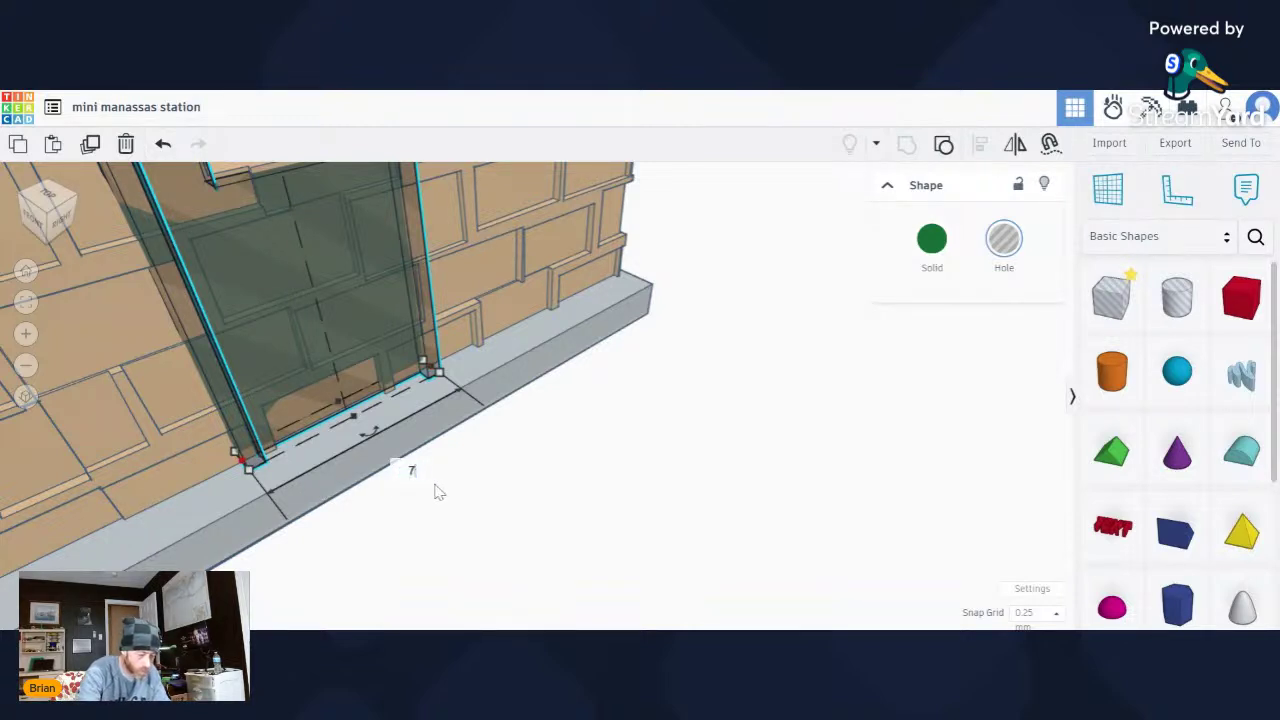
pyautogui.write('.50')
pyautogui.press('Return')
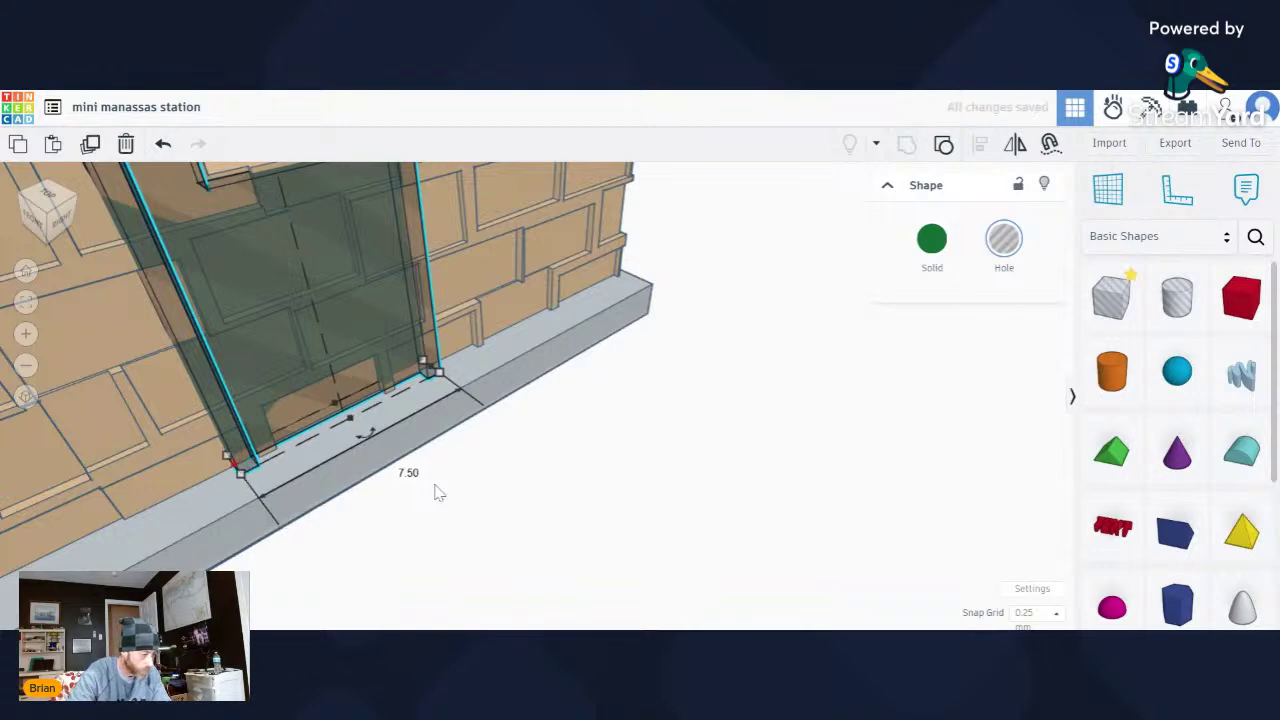
# Set the height of the door-surround hole to 14.75 mm.
pyautogui.scroll(-5, 435, 492)
pyautogui.scroll(5, 375, 385)
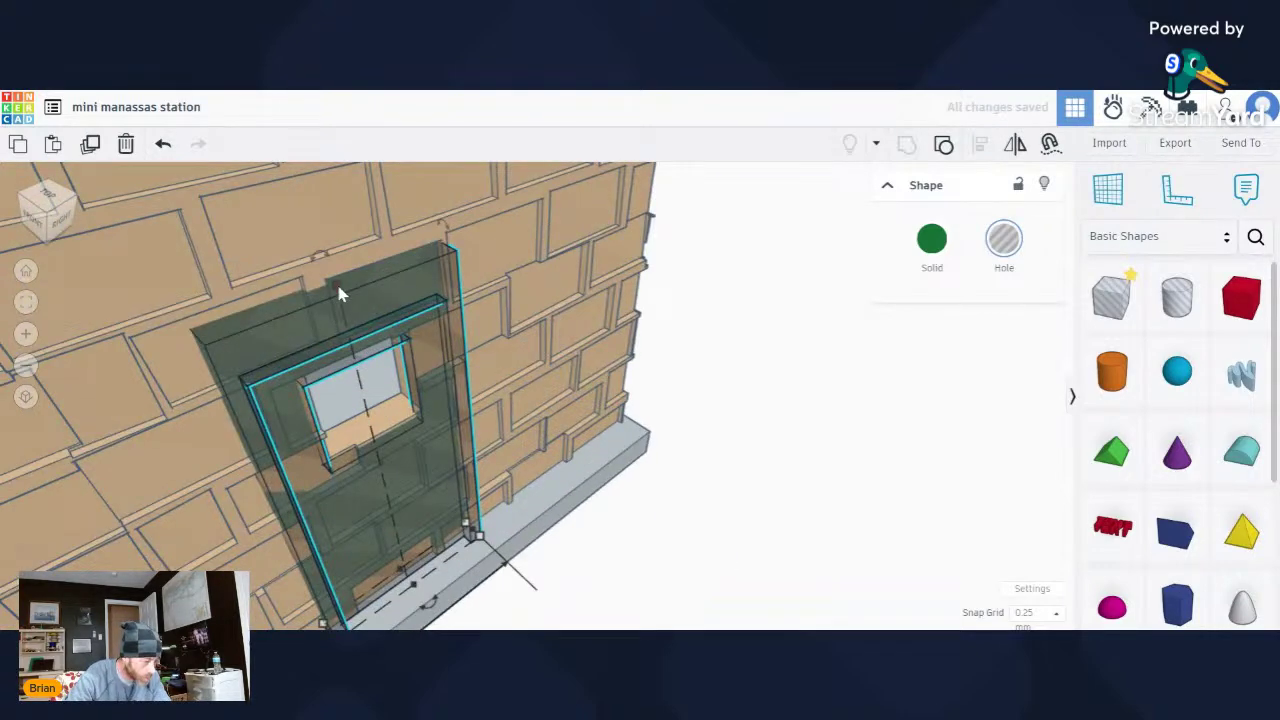
pyautogui.moveTo(338, 293)
pyautogui.click(502, 472)
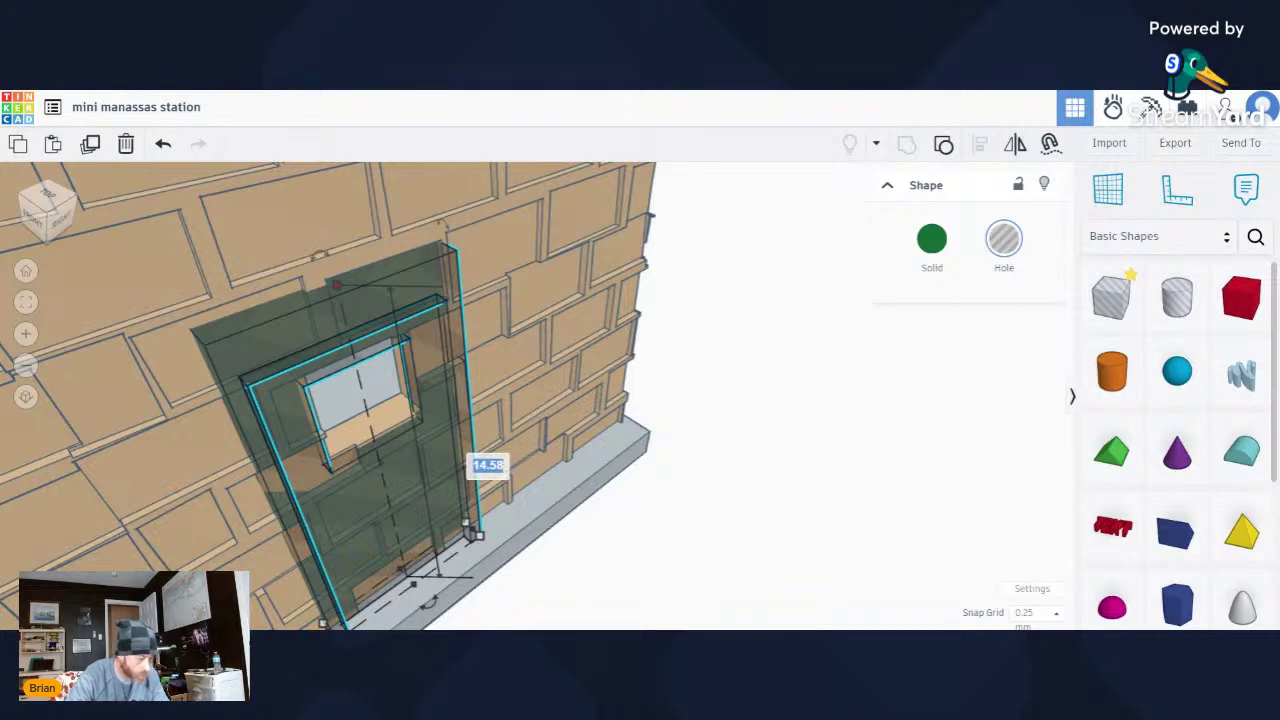
pyautogui.write('1')
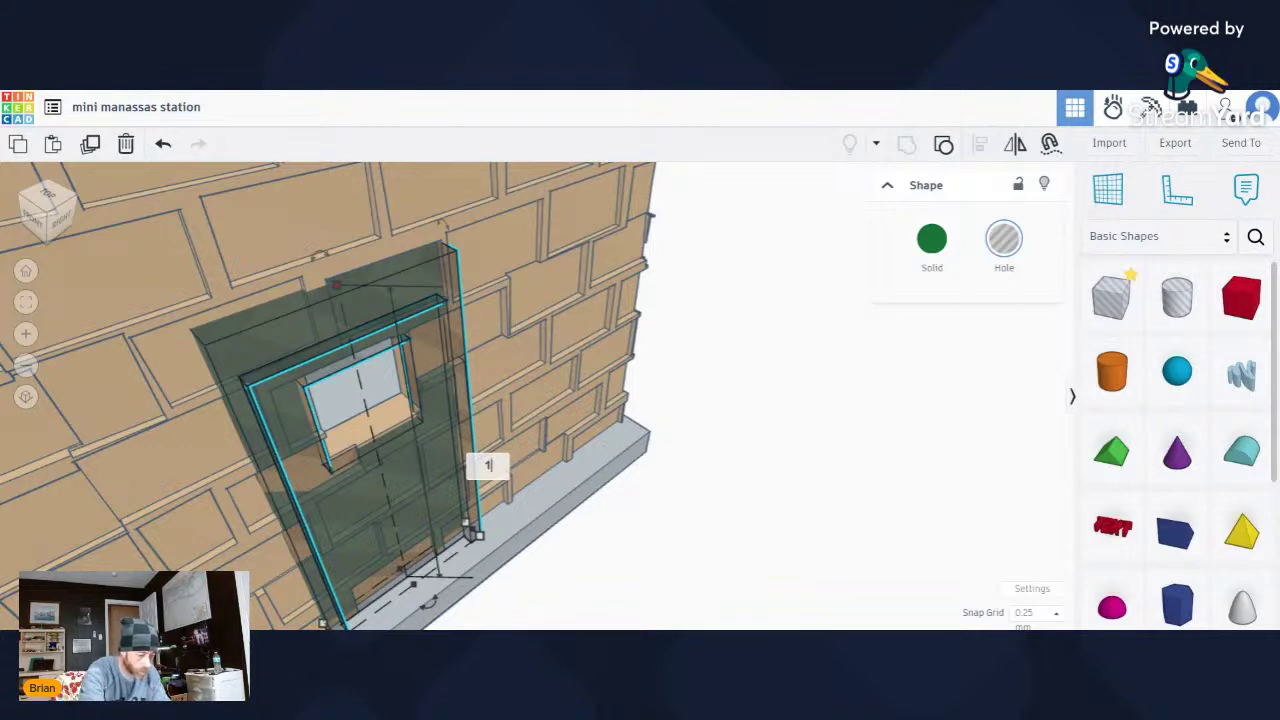
pyautogui.write('4.75')
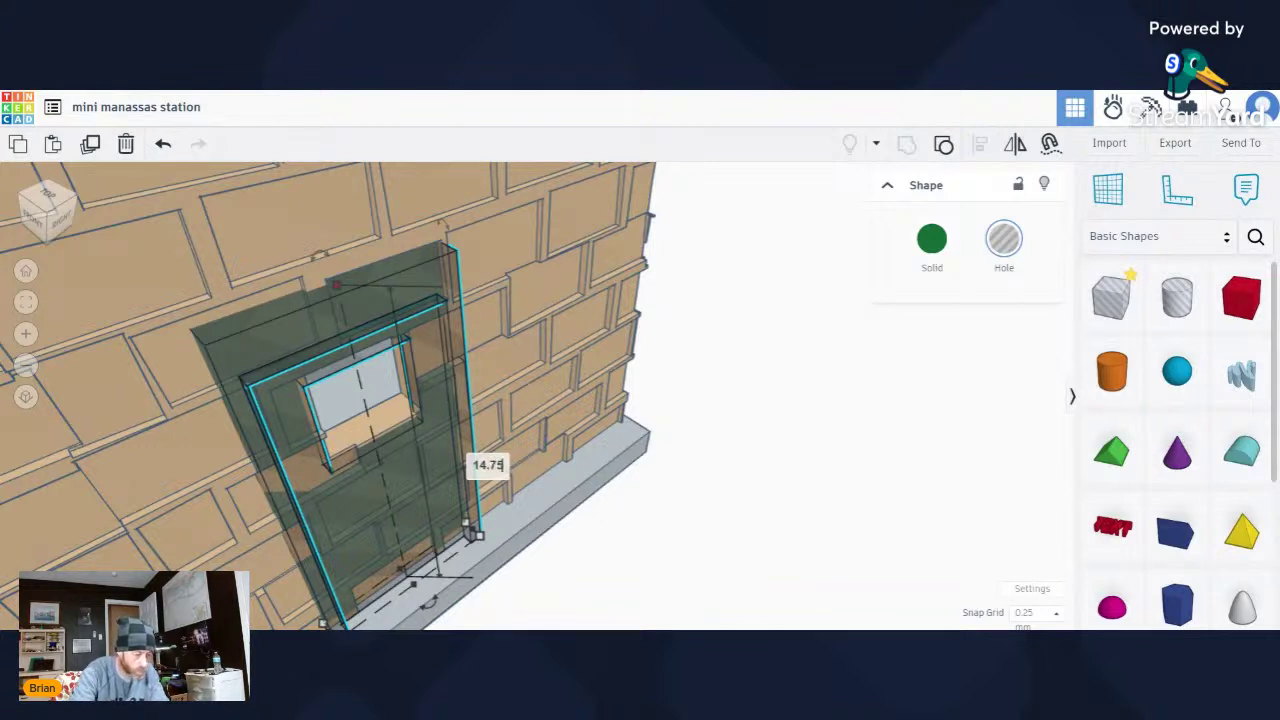
pyautogui.press('Return')
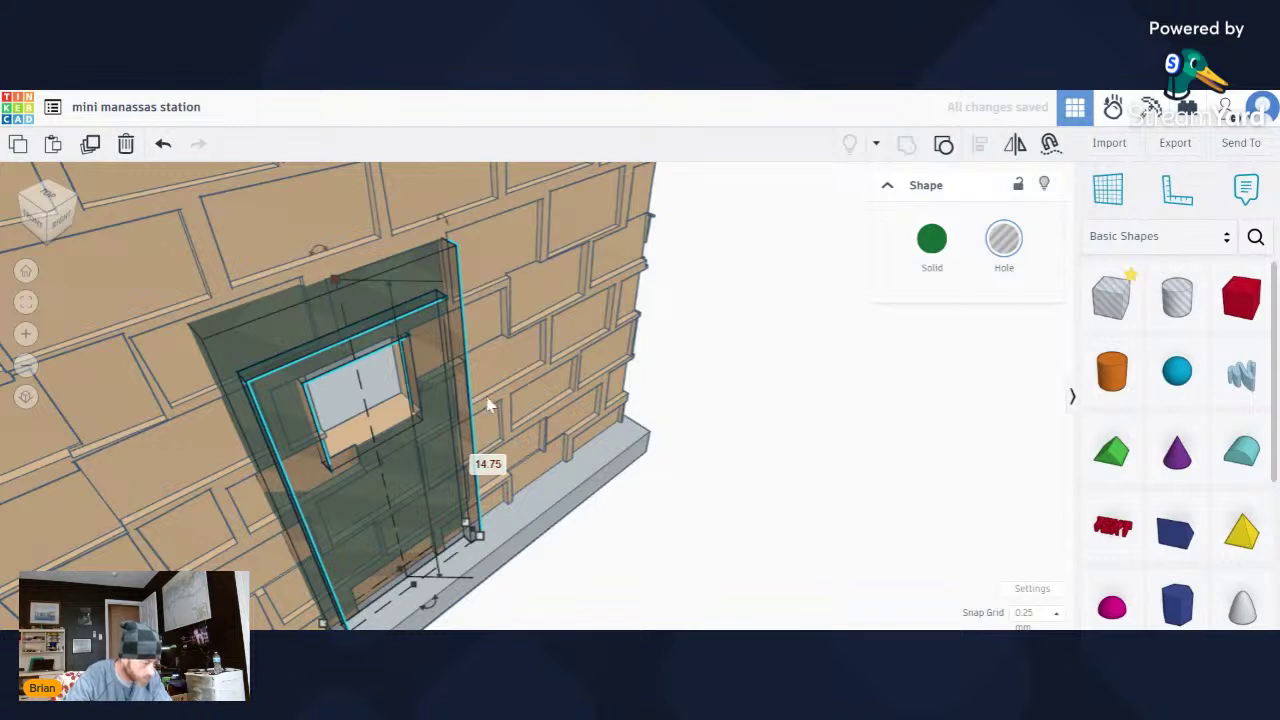
# Nudge the door-surround hole one step into the end wall and stretch its depth outward past the bricks.
pyautogui.click(533, 555)
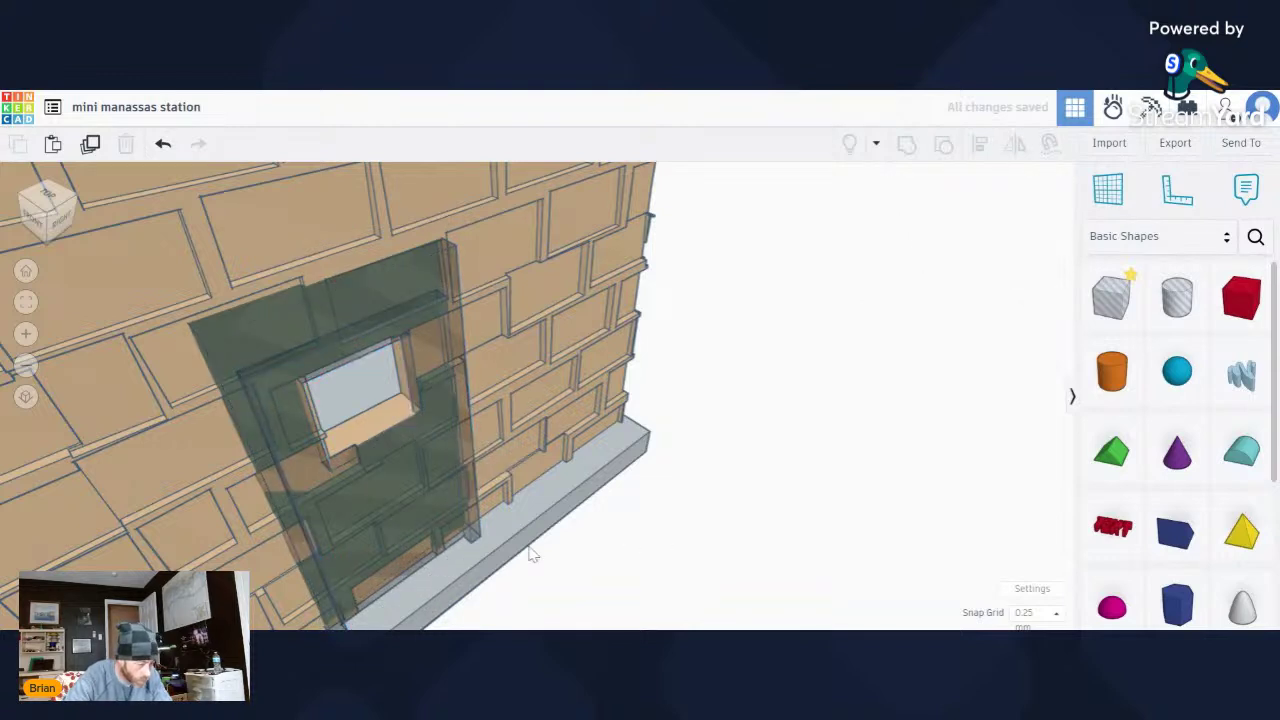
pyautogui.click(386, 500)
pyautogui.press('Up')
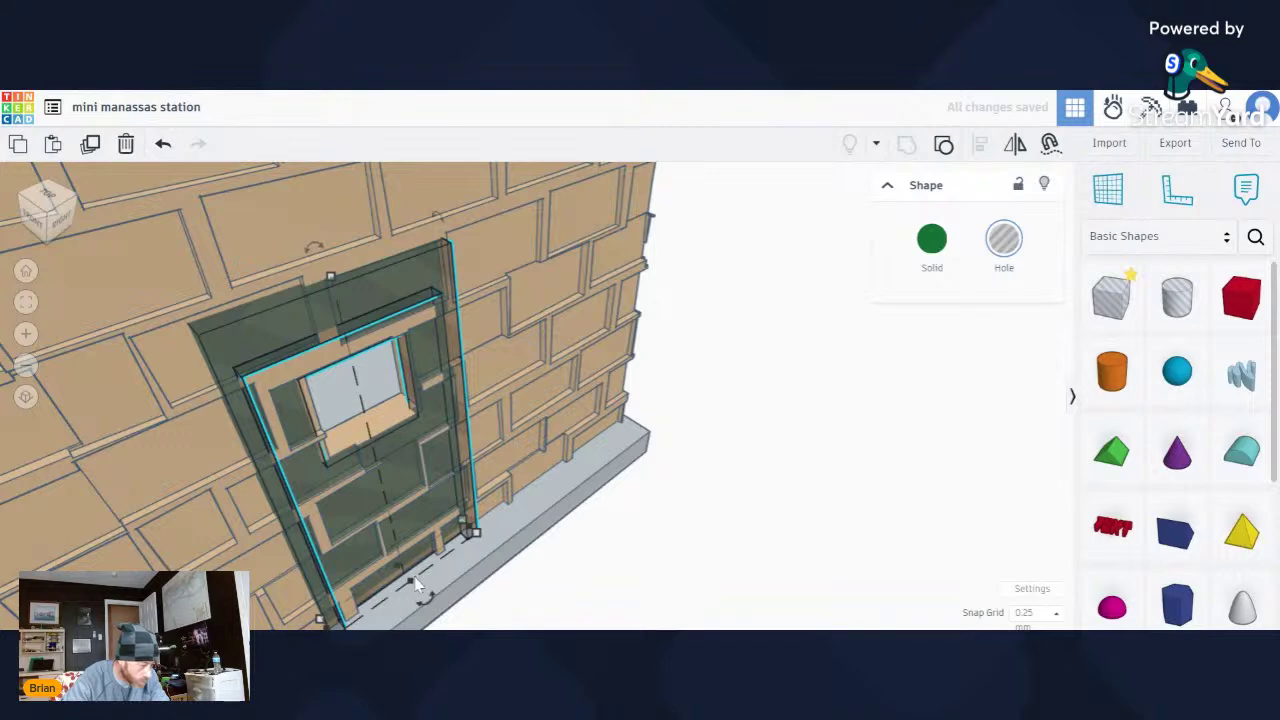
pyautogui.moveTo(415, 583); pyautogui.dragTo(436, 607)
# Group the door-surround hole with the station building to cut the door recess in the end wall.
pyautogui.scroll(-5, 473, 525)
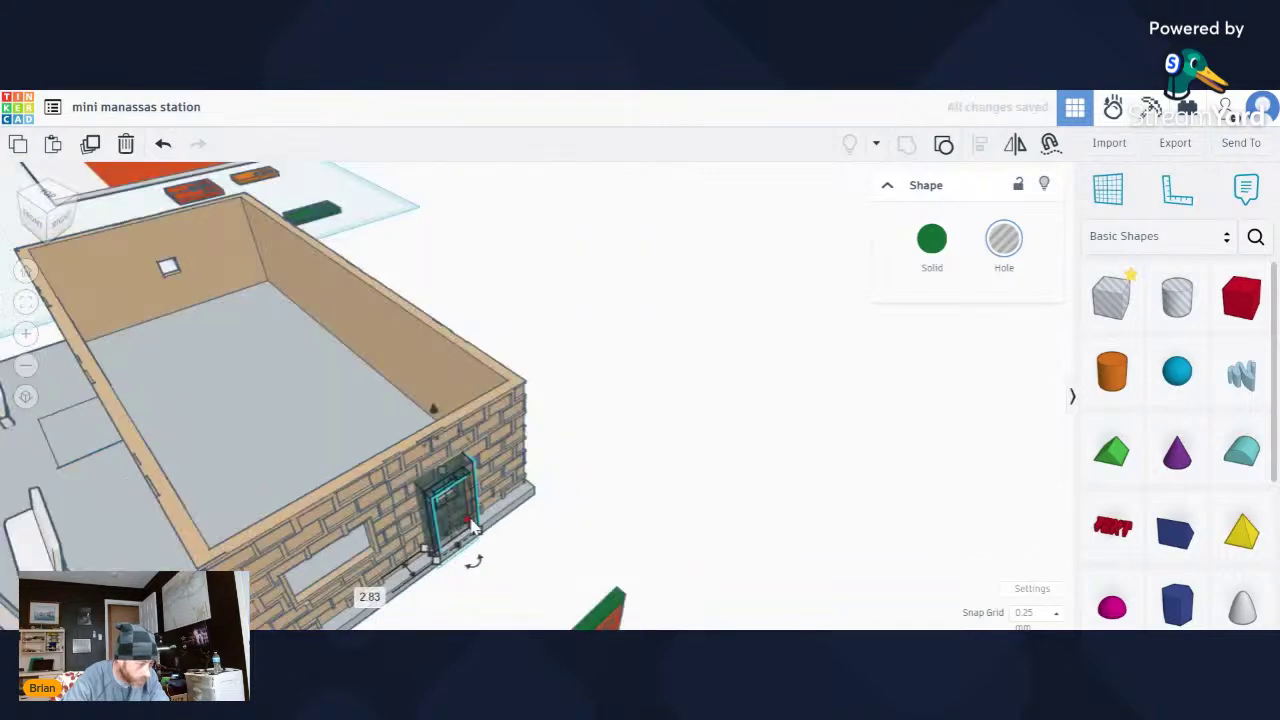
pyautogui.keyDown('shift'); pyautogui.click(400, 495); pyautogui.keyUp('shift')
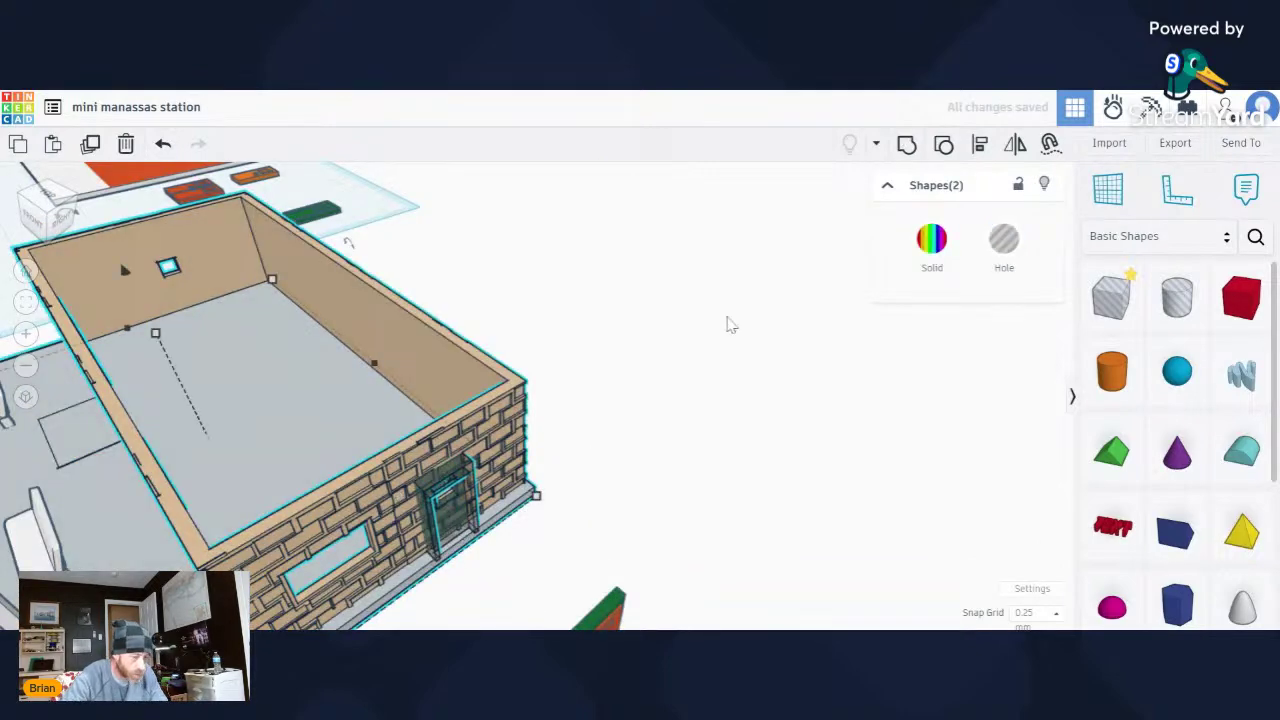
pyautogui.click(906, 143)
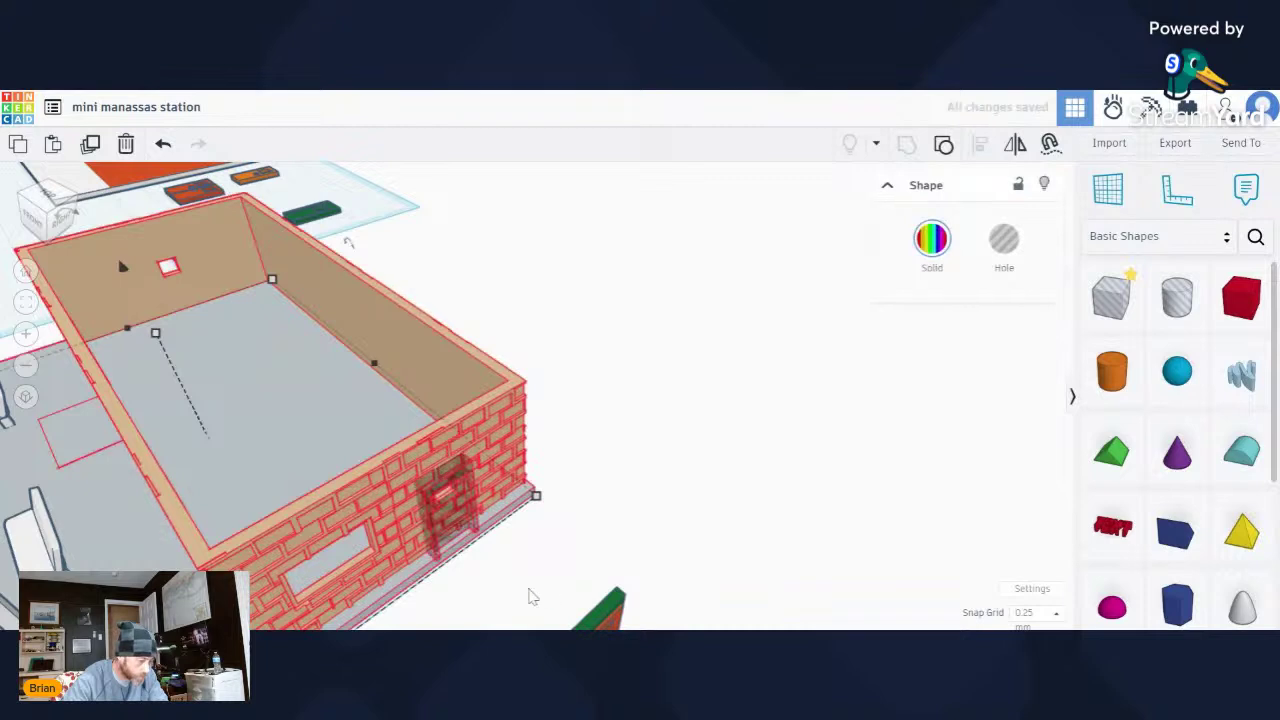
pyautogui.click(530, 592)
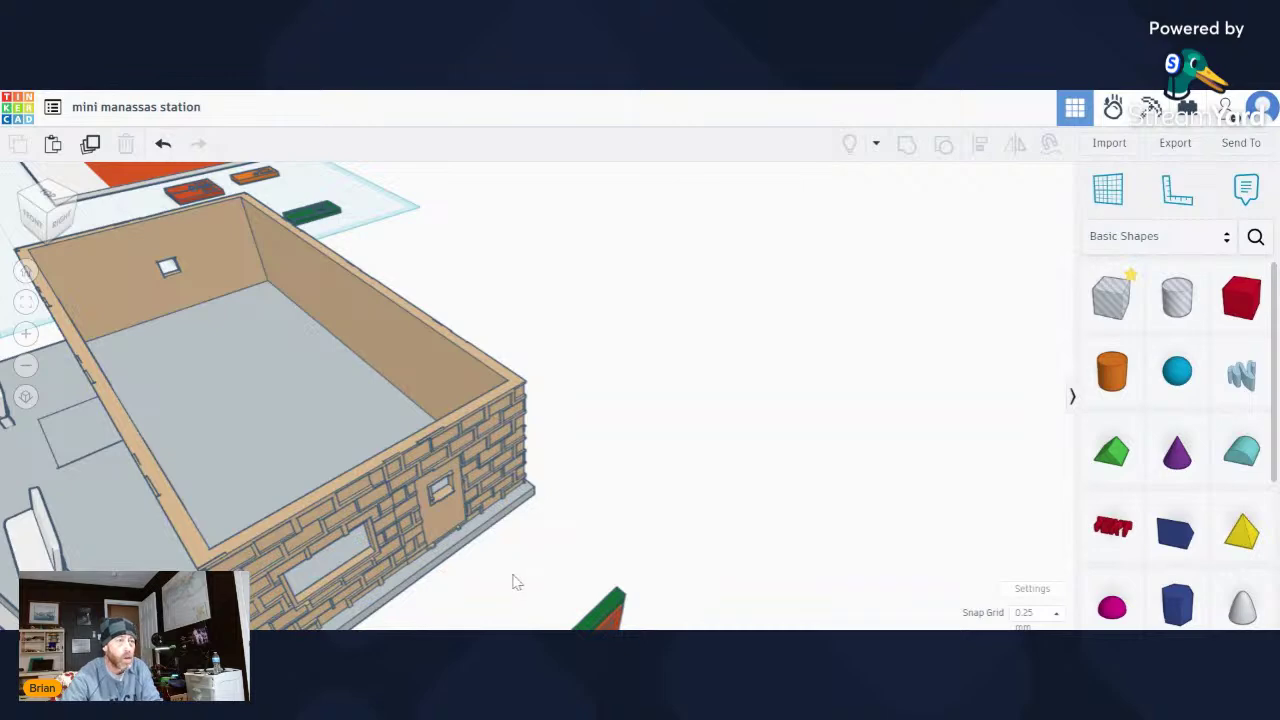
# Examine the new door recess in the end wall and the detached red door from several angles.
pyautogui.scroll(5, 503, 566)
pyautogui.scroll(-4, 486, 562)
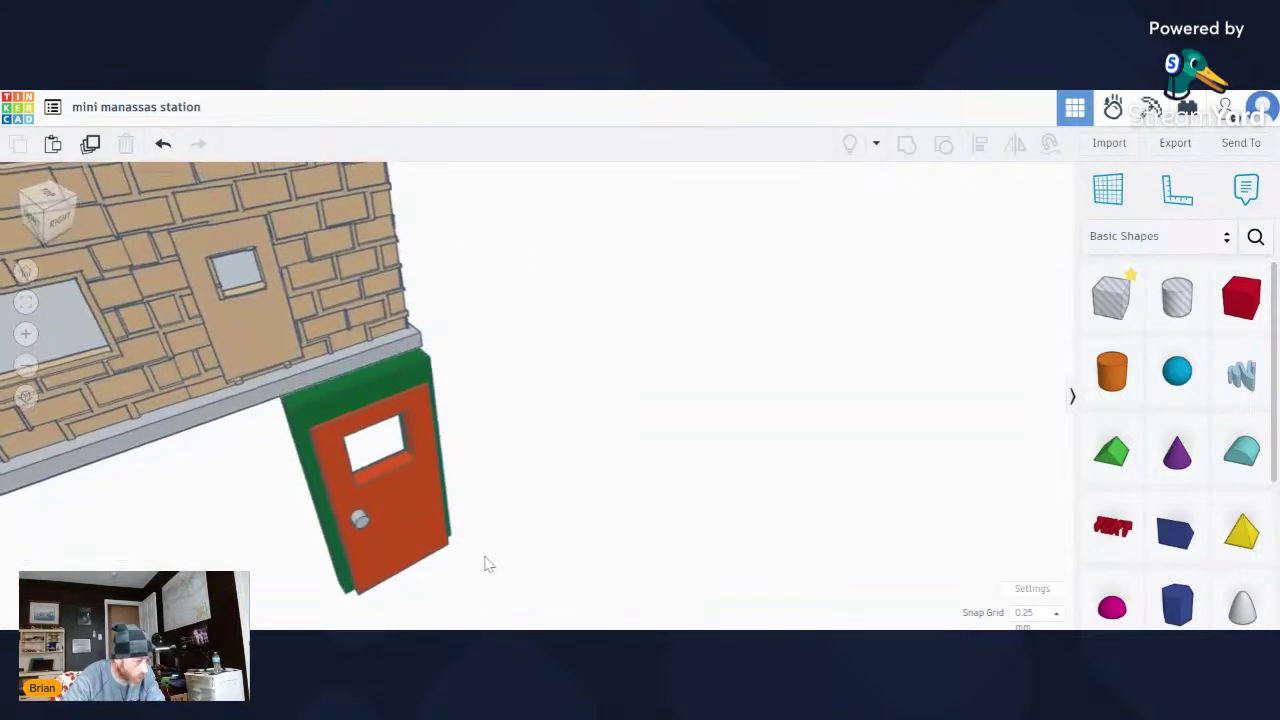
pyautogui.scroll(-5, 514, 560)
pyautogui.moveTo(451, 560); pyautogui.dragTo(500, 530, button='right')
pyautogui.scroll(10, 500, 500)
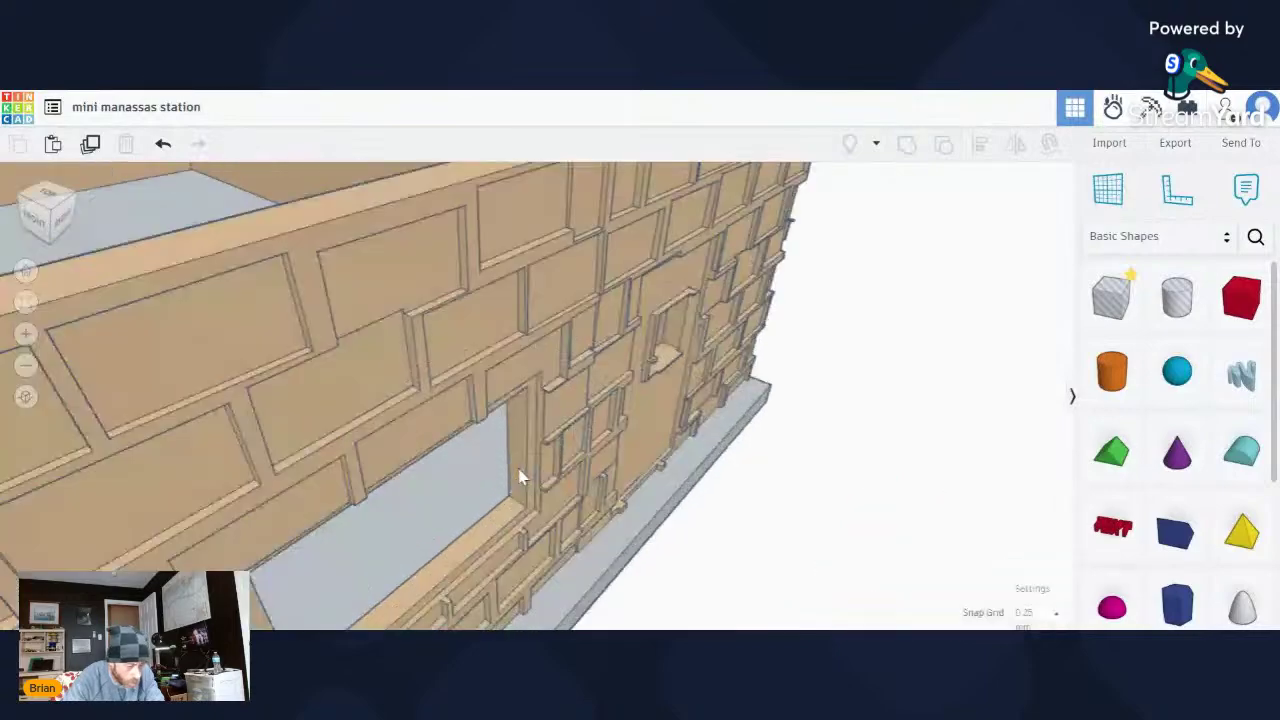
pyautogui.scroll(-8, 458, 466)
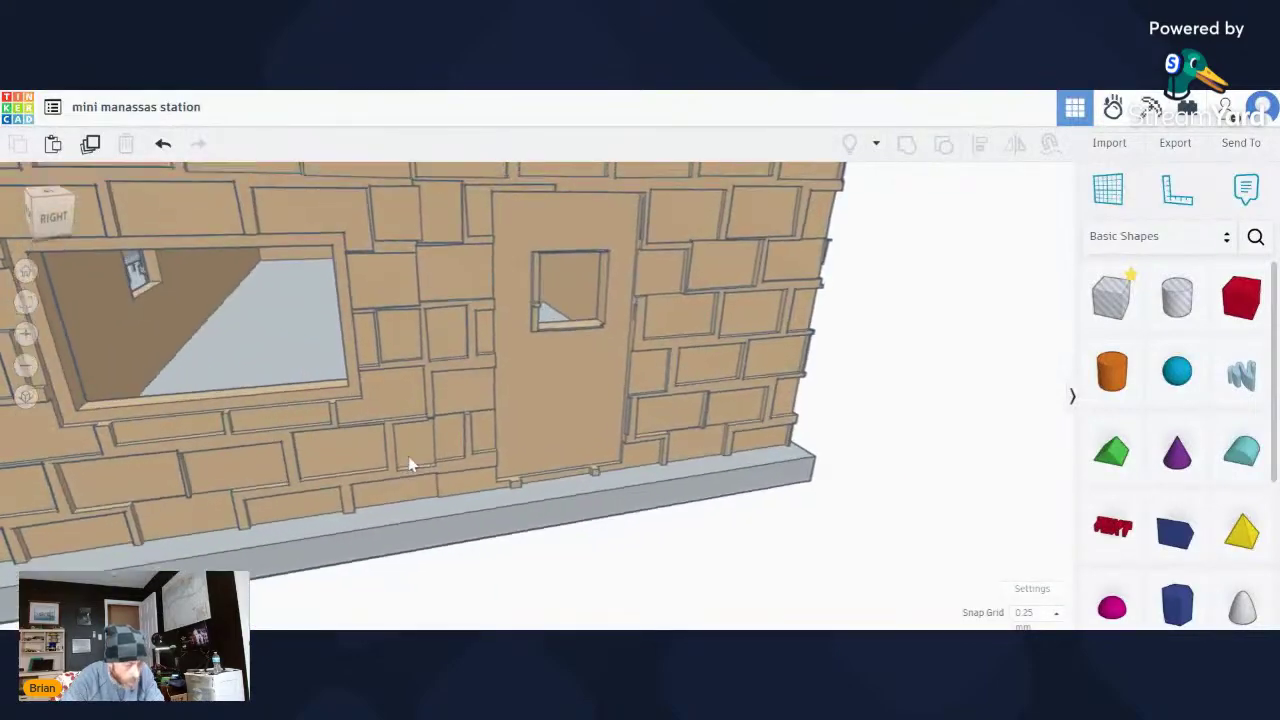
pyautogui.scroll(-3, 390, 478)
pyautogui.moveTo(371, 480); pyautogui.dragTo(368, 507, button='right')
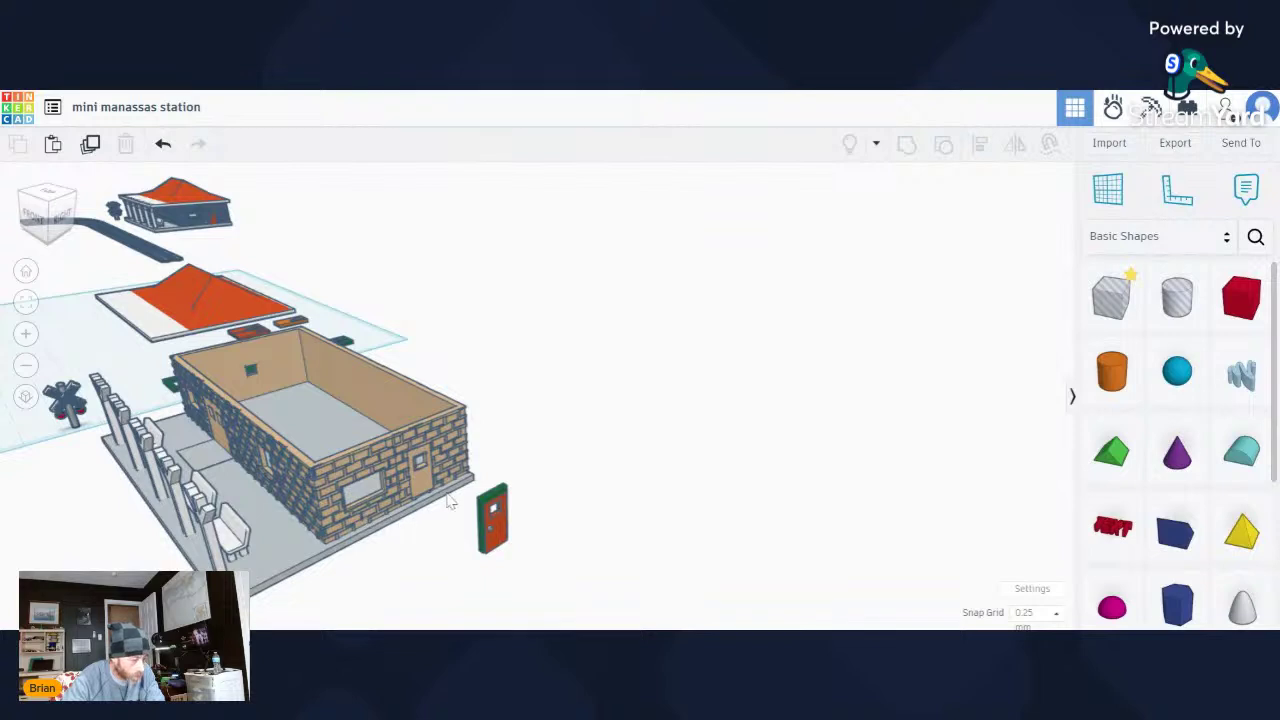
# Move the red door together with its green surround onto the workplane beside the separate roof.
pyautogui.click(495, 535)
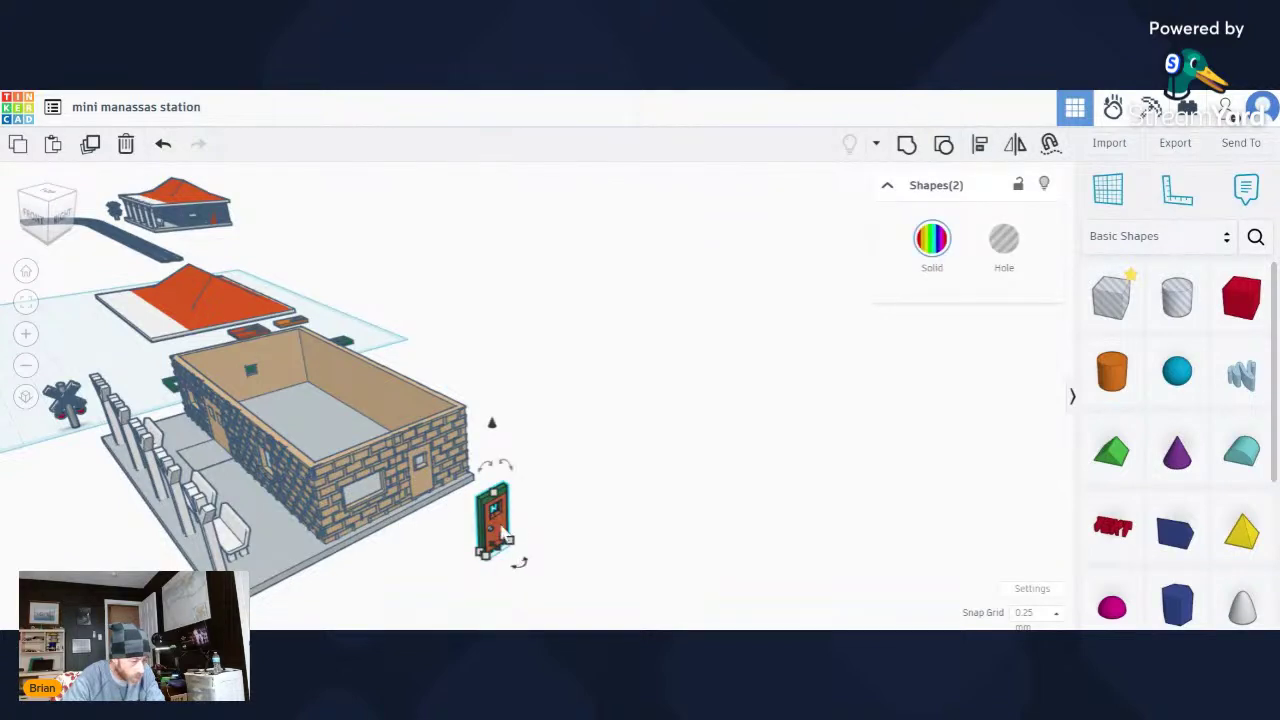
pyautogui.moveTo(497, 530); pyautogui.dragTo(95, 392)
pyautogui.press('f')
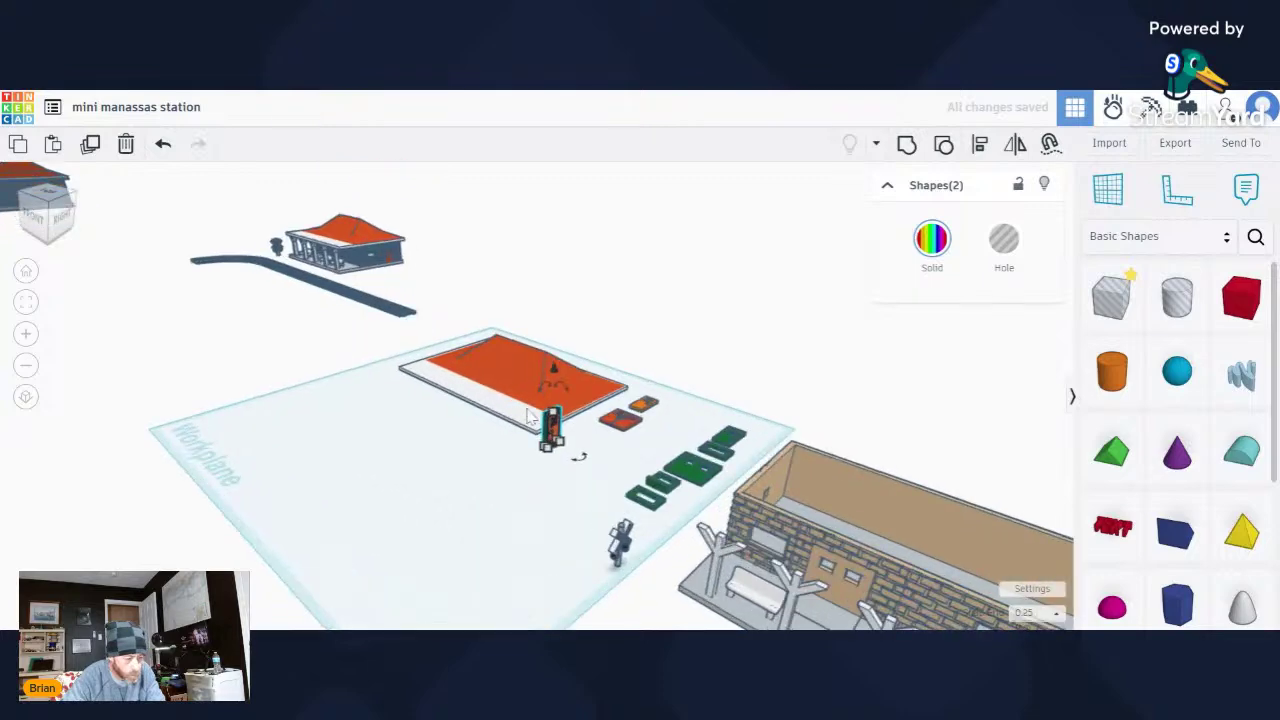
# Turn the red door and its green surround to lie flat, and position them near the red double door.
pyautogui.moveTo(620, 432); pyautogui.dragTo(714, 443, button='right')
pyautogui.moveTo(716, 440); pyautogui.dragTo(645, 425)
pyautogui.moveTo(645, 425); pyautogui.dragTo(546, 322, button='right')
pyautogui.moveTo(606, 276); pyautogui.dragTo(462, 408, button='right')
pyautogui.moveTo(530, 350); pyautogui.dragTo(655, 545)
pyautogui.click(677, 526)
pyautogui.moveTo(685, 475); pyautogui.dragTo(643, 494, button='right')
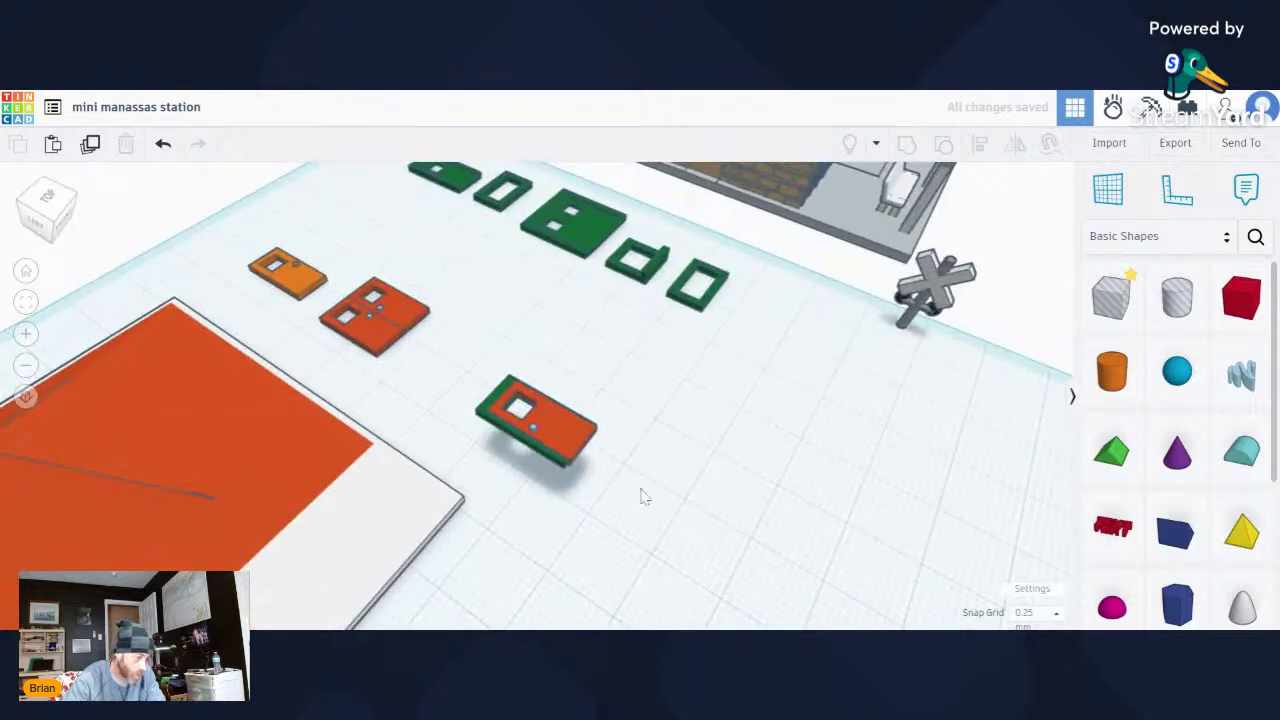
# Slide the red door out of its green surround into line beside the red double door.
pyautogui.scroll(4, 643, 494)
pyautogui.moveTo(517, 406); pyautogui.dragTo(370, 330)
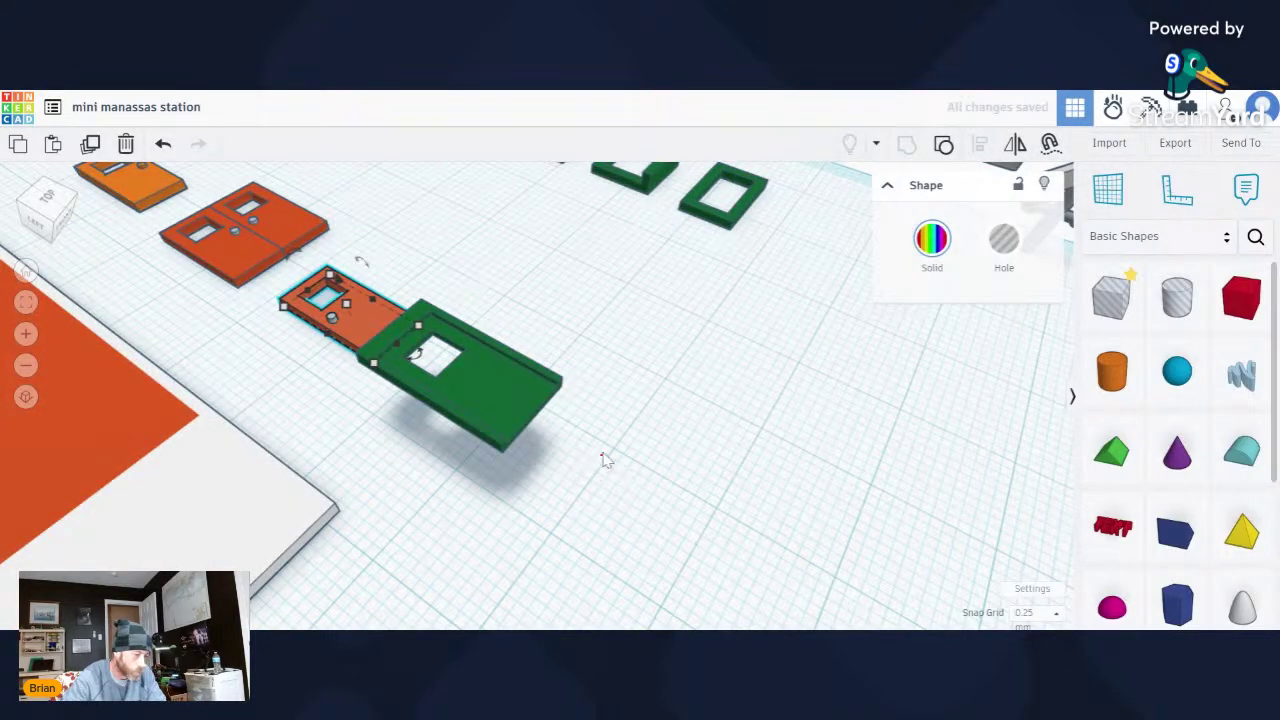
pyautogui.click(600, 460)
# Move the green door surround to the end of the row of green door and window pieces.
pyautogui.scroll(-3, 593, 462)
pyautogui.moveTo(657, 437); pyautogui.dragTo(540, 422, button='right')
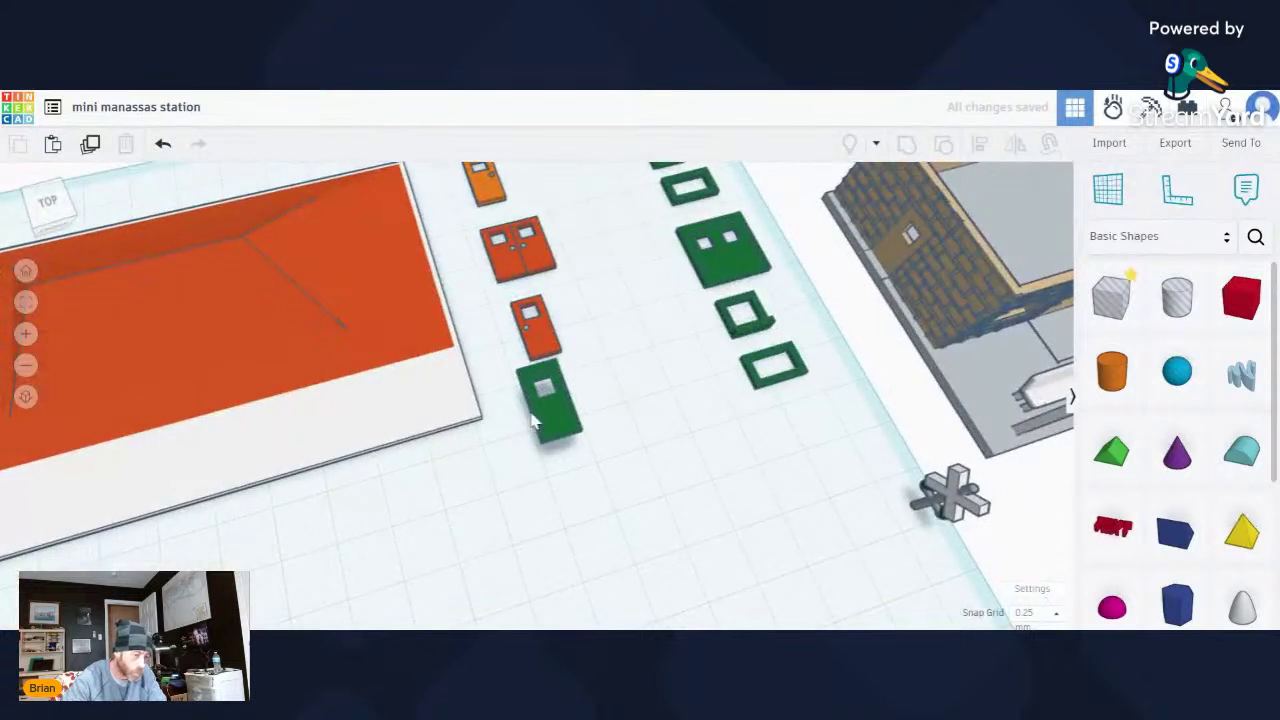
pyautogui.moveTo(540, 422); pyautogui.dragTo(835, 447)
pyautogui.click(737, 466)
pyautogui.scroll(-3, 731, 462)
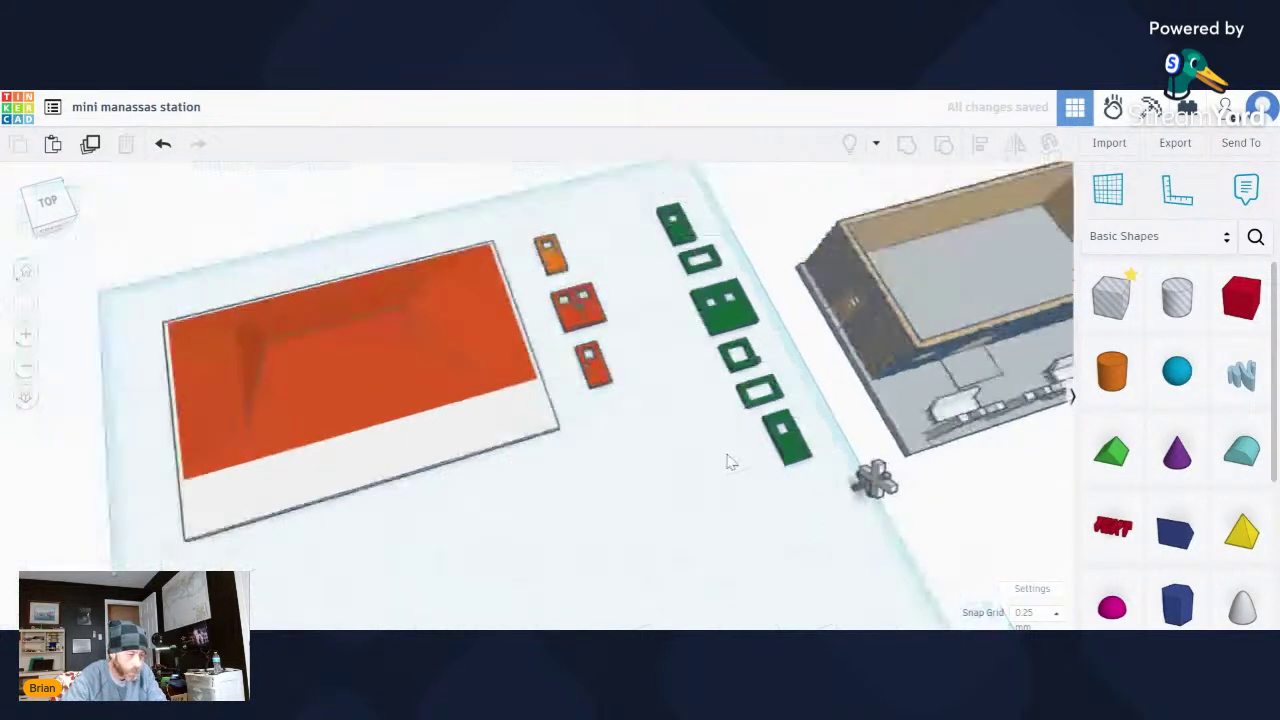
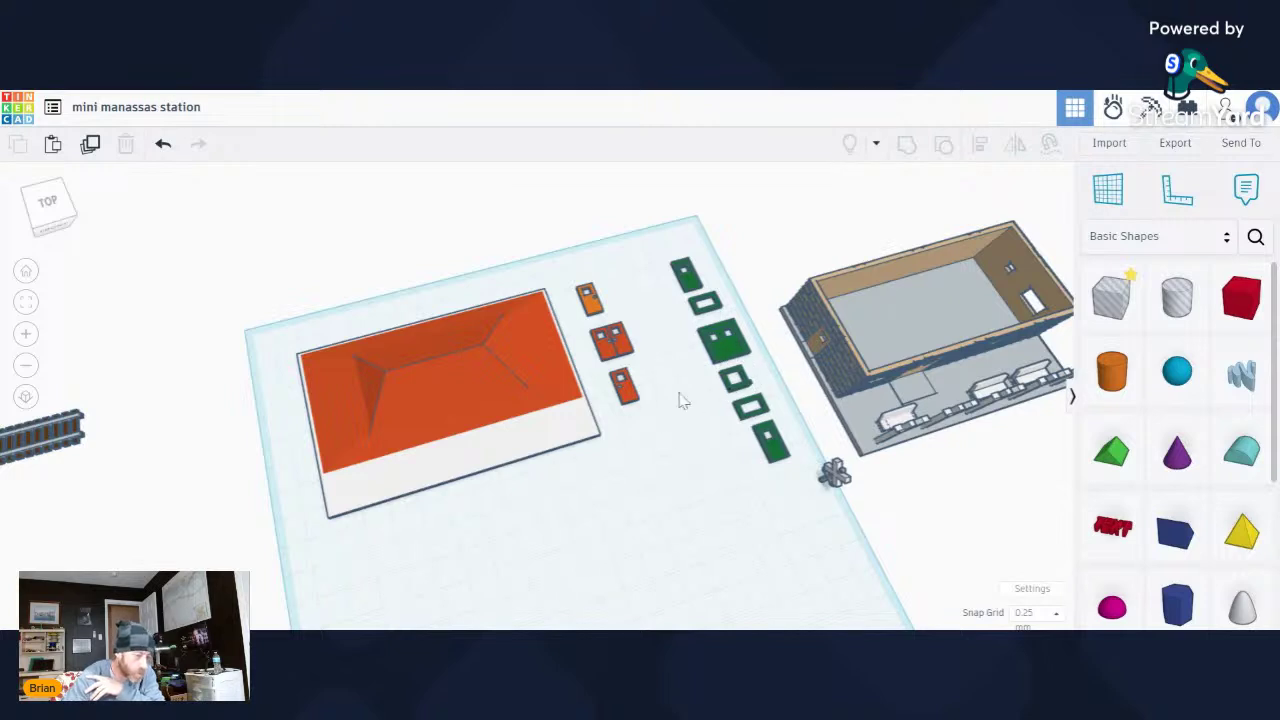
# Try to move the station building, and undo the move.
pyautogui.scroll(-3, 670, 430)
pyautogui.moveTo(666, 449); pyautogui.dragTo(578, 360, button='right')
pyautogui.scroll(4, 837, 471)
pyautogui.click(641, 302)
pyautogui.moveTo(648, 318); pyautogui.dragTo(660, 455, button='right')
pyautogui.moveTo(564, 312); pyautogui.dragTo(572, 175)
pyautogui.click(163, 144)
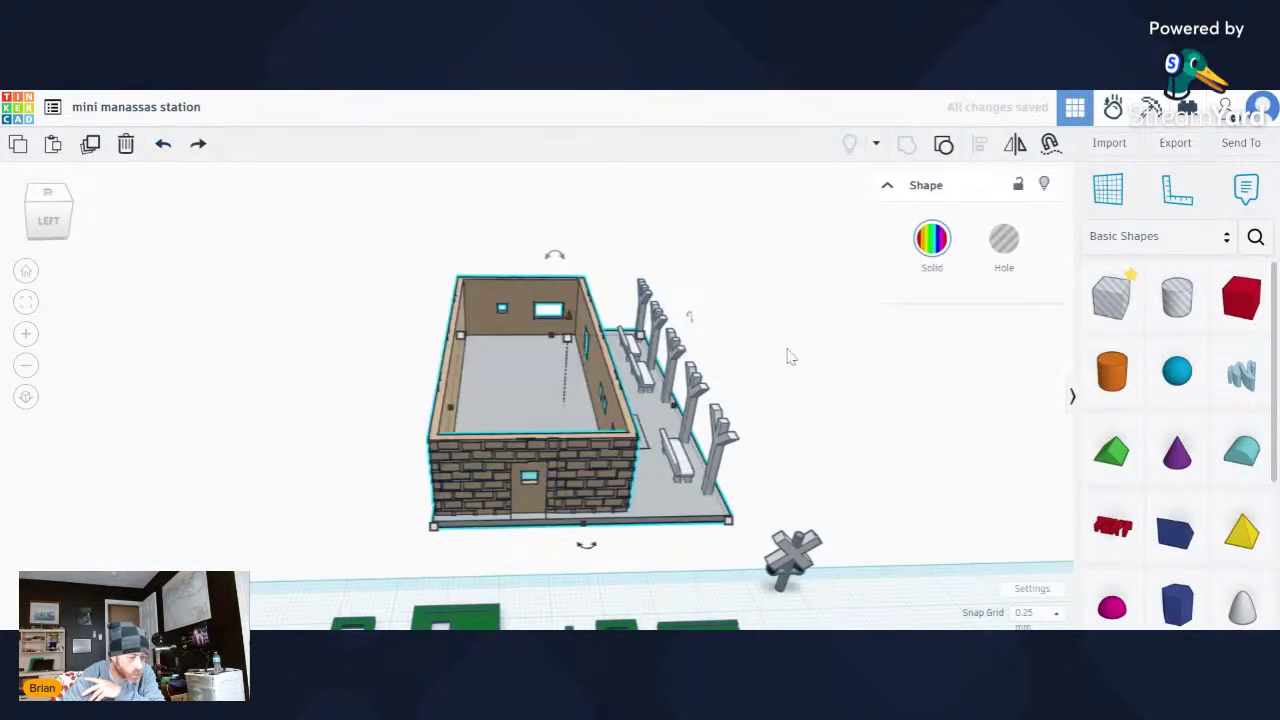
# Ungroup the station building through its two outermost grouping levels.
pyautogui.click(832, 390)
pyautogui.click(589, 482)
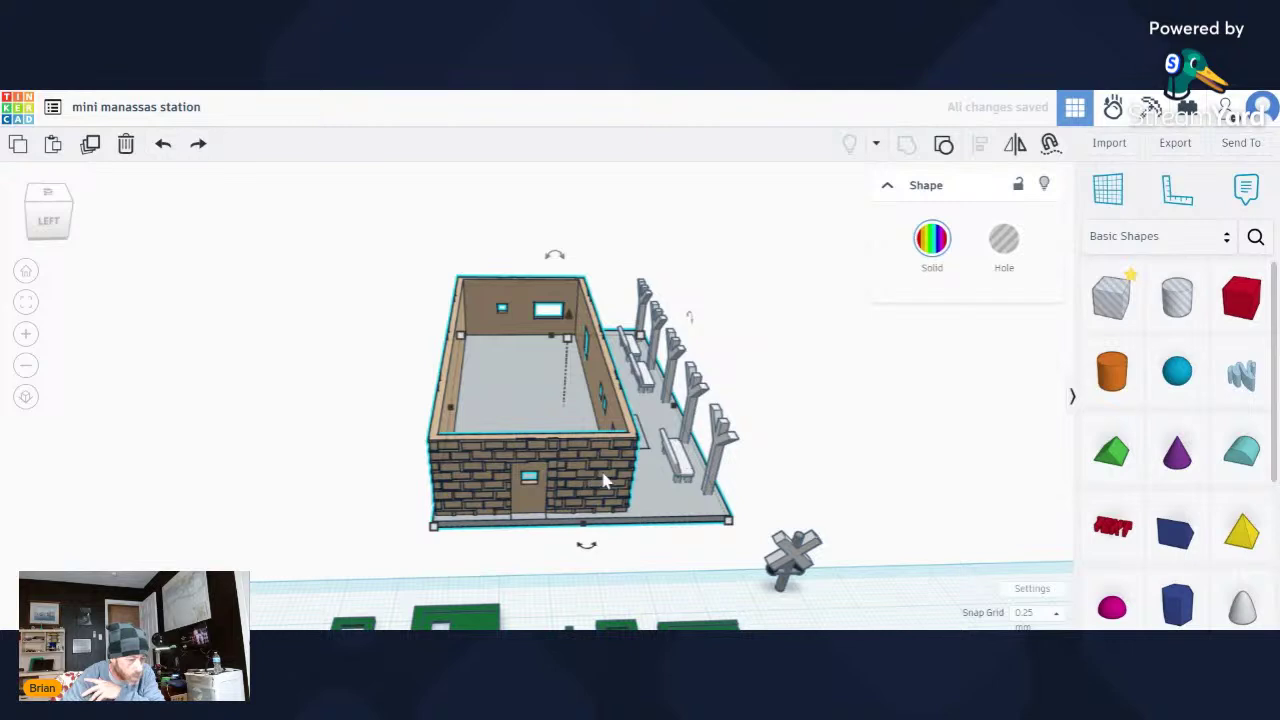
pyautogui.click(943, 143)
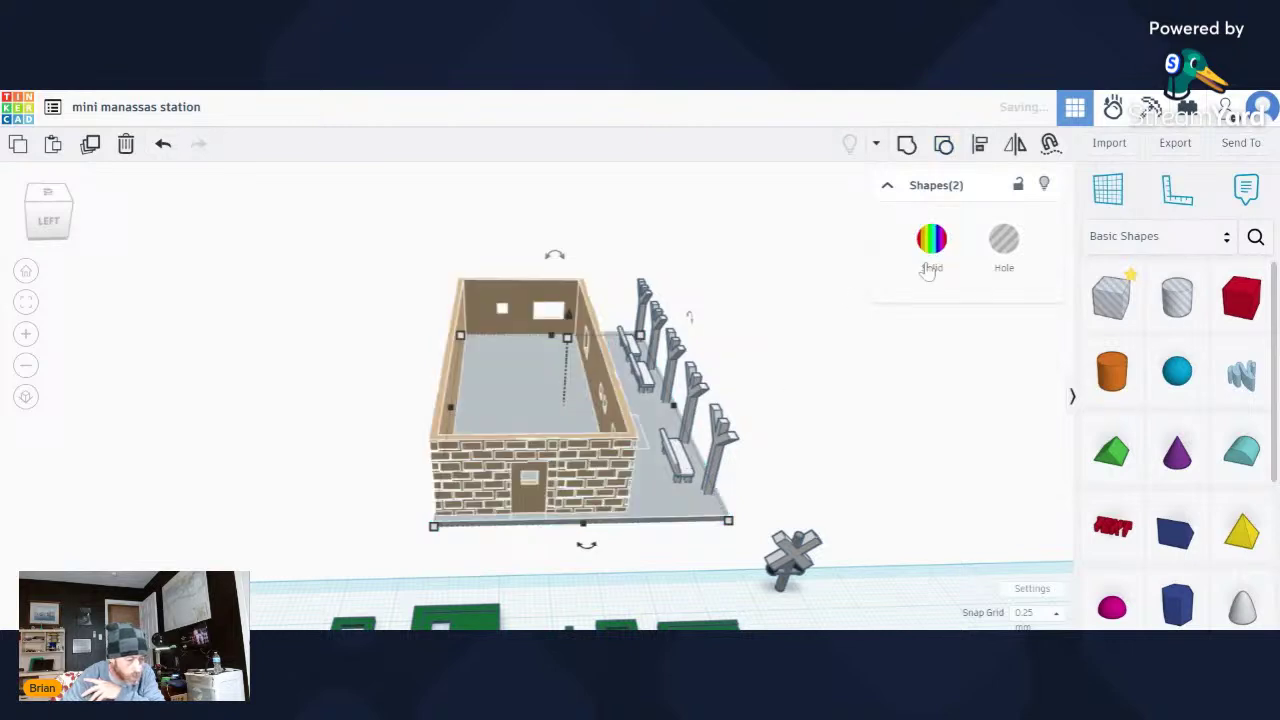
pyautogui.click(898, 441)
pyautogui.moveTo(898, 449); pyautogui.dragTo(842, 449, button='right')
pyautogui.scroll(-3, 842, 449)
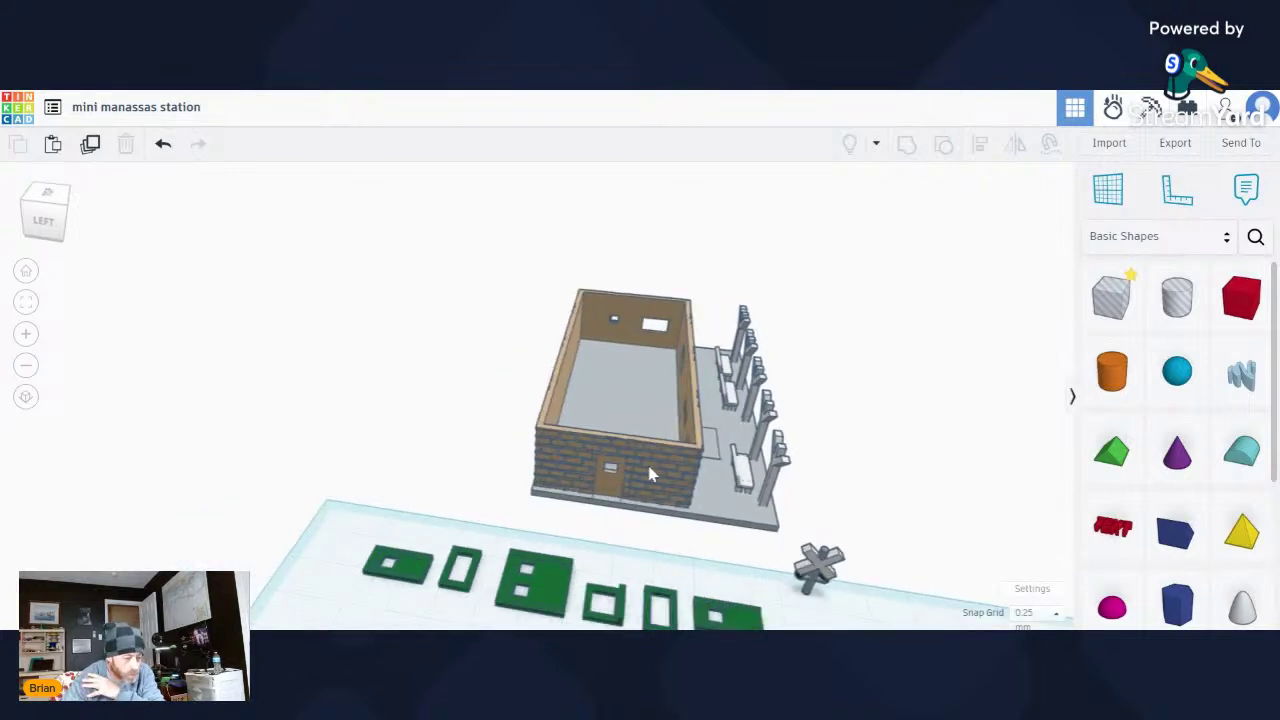
pyautogui.click(645, 471)
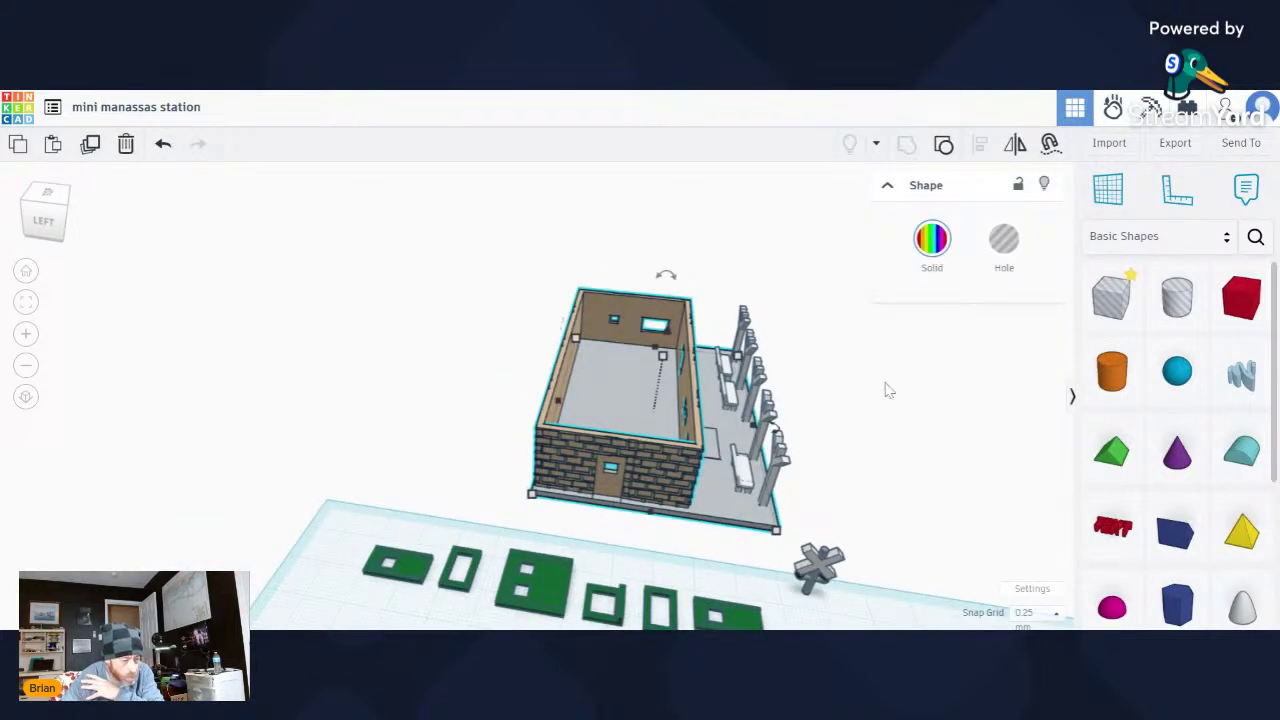
pyautogui.moveTo(886, 390); pyautogui.dragTo(837, 374, button='right')
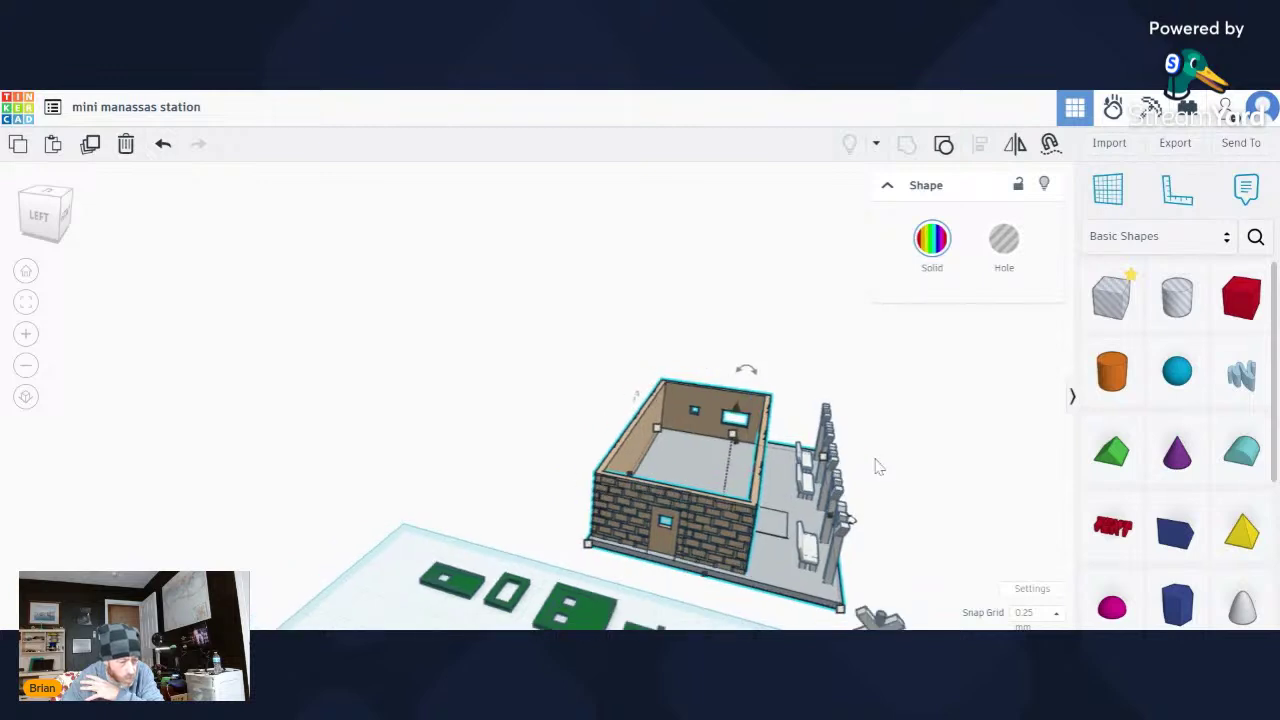
pyautogui.moveTo(875, 466); pyautogui.dragTo(850, 400, button='right')
pyautogui.click(944, 144)
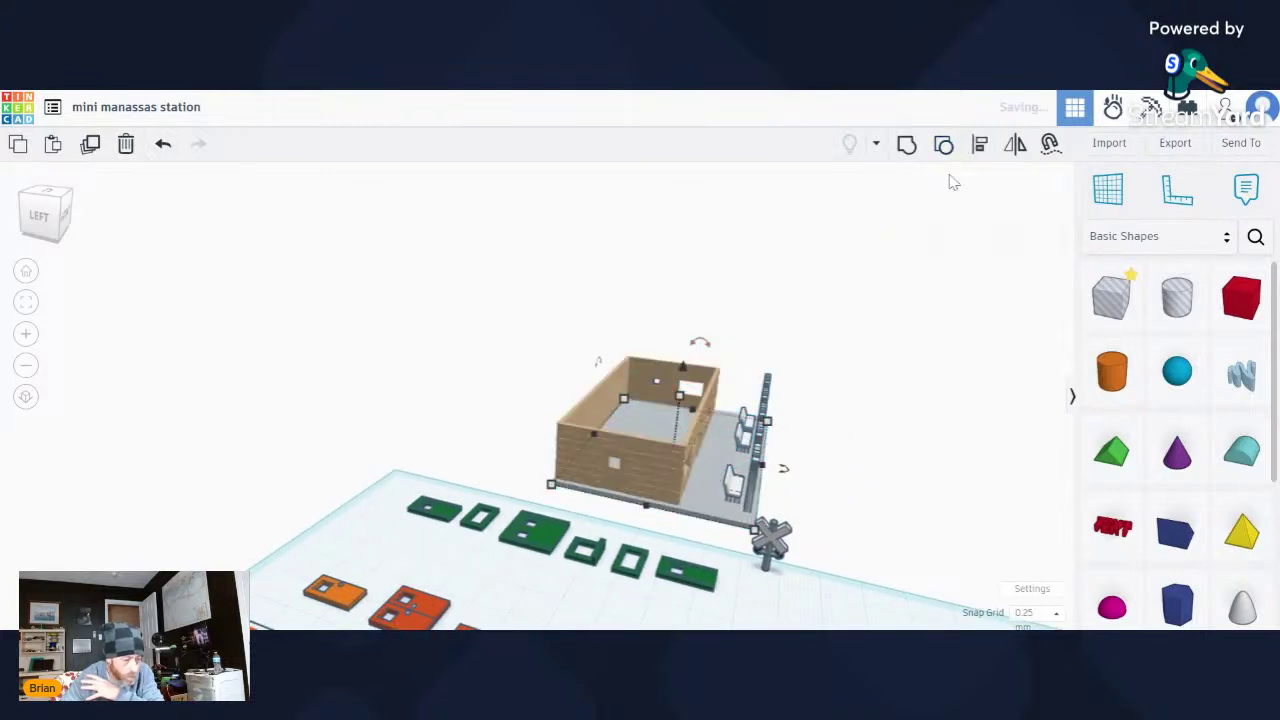
pyautogui.click(897, 466)
# Ungroup the station building another level to free the hole shape at the far wall's small window.
pyautogui.click(673, 474)
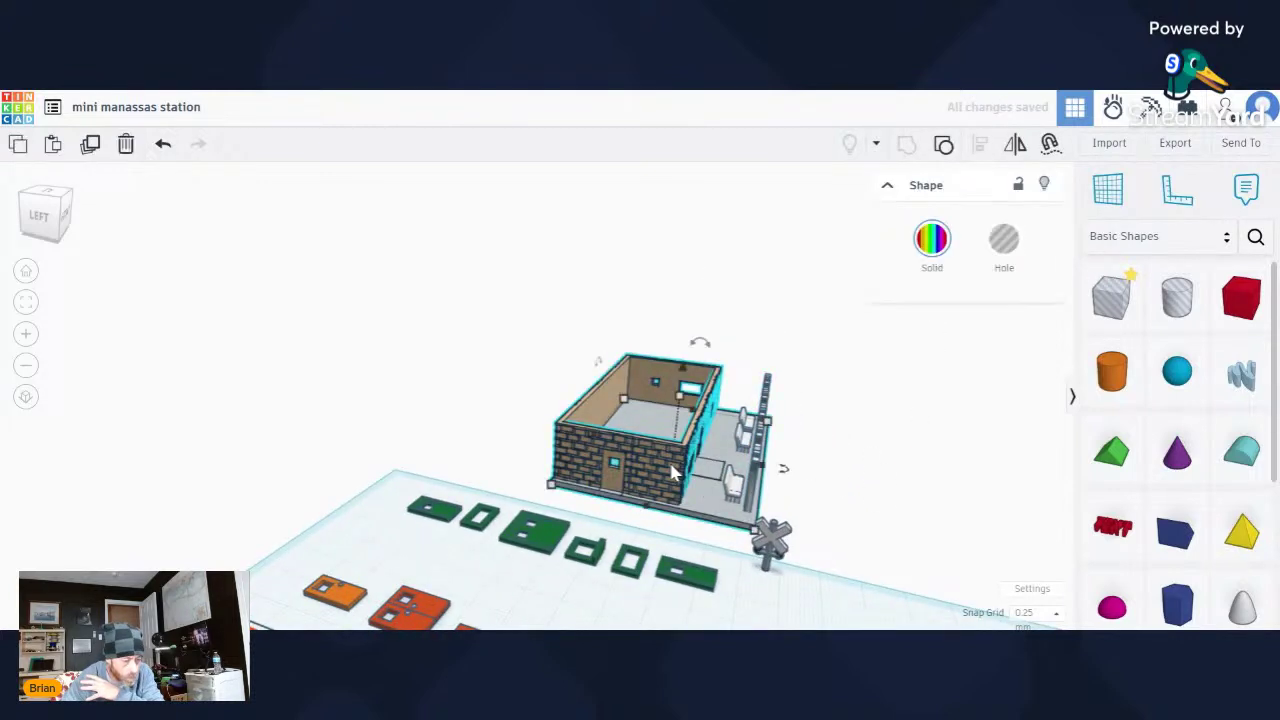
pyautogui.moveTo(779, 465); pyautogui.dragTo(897, 438, button='right')
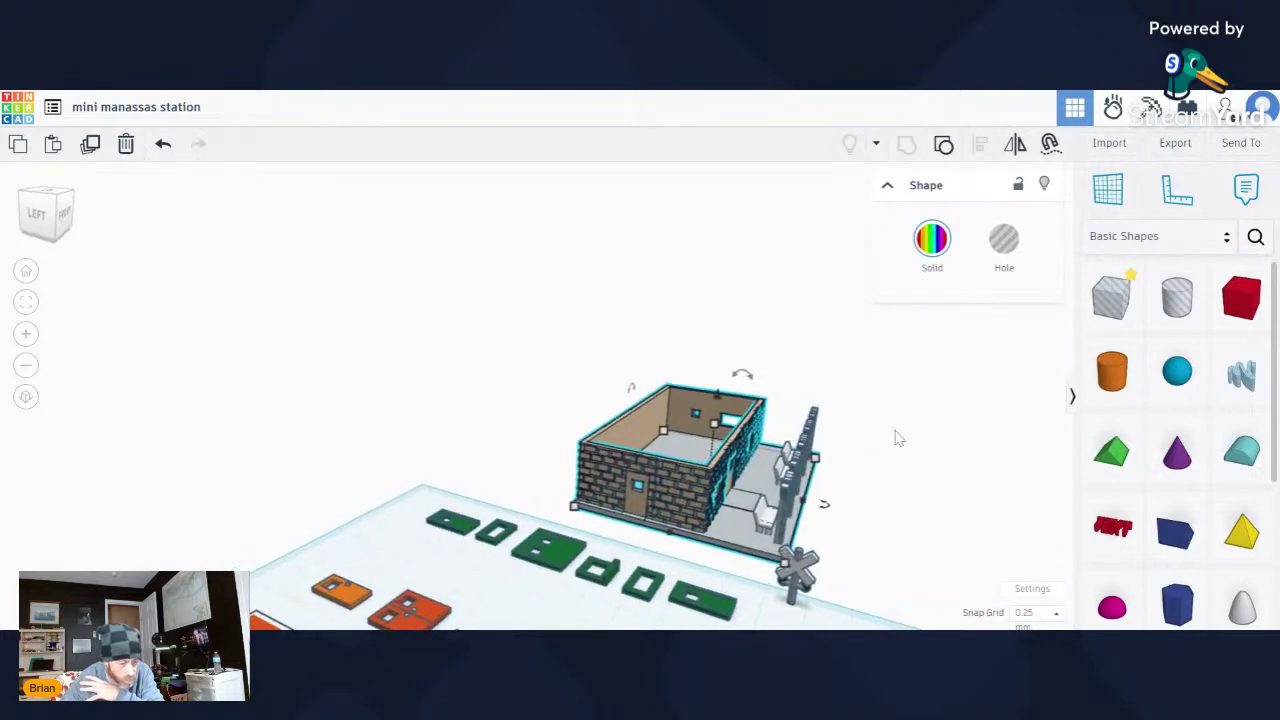
pyautogui.click(943, 146)
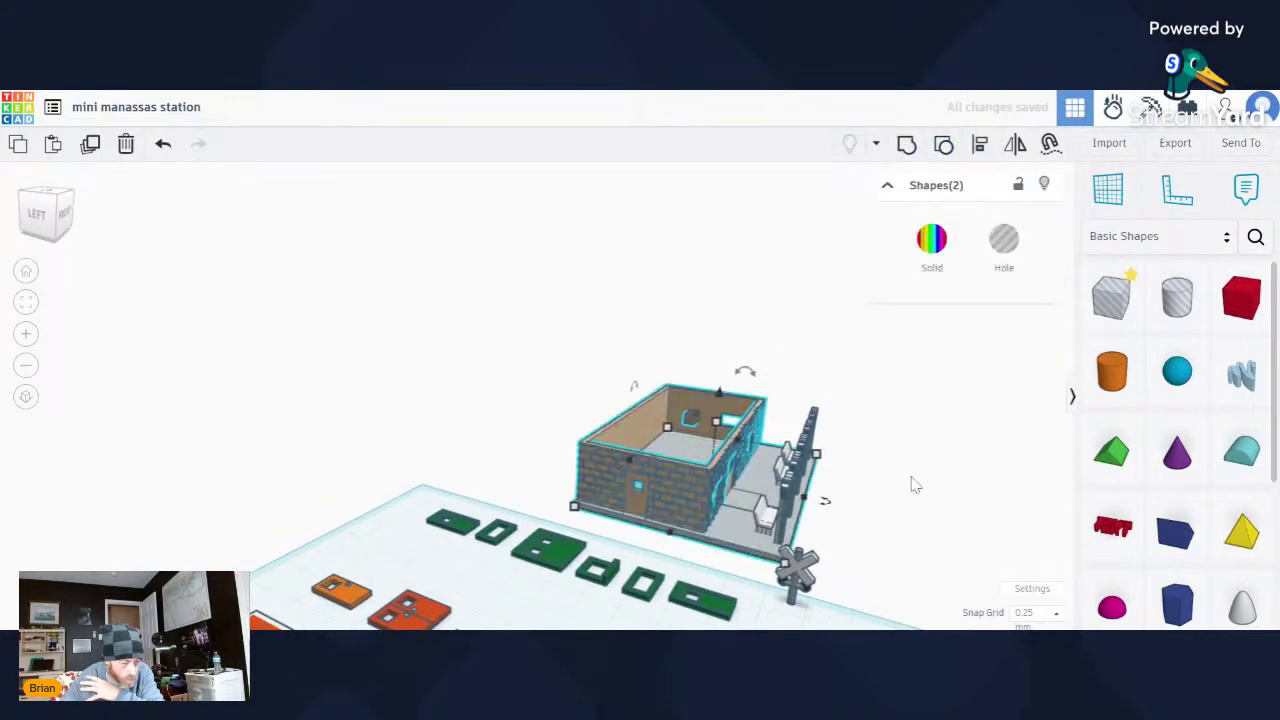
pyautogui.click(911, 510)
pyautogui.scroll(-2, 890, 512)
# Try raising the station building 34.50 mm above its base position, and undo the lift.
pyautogui.click(722, 490)
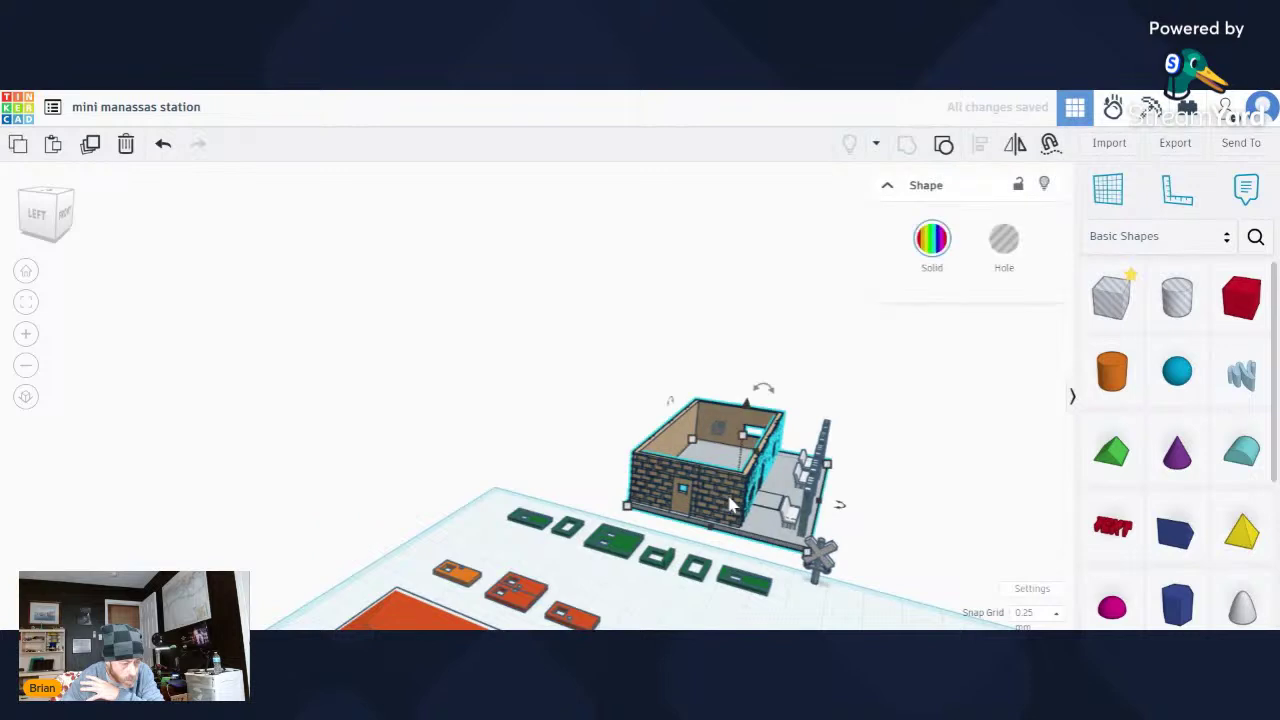
pyautogui.moveTo(746, 403); pyautogui.dragTo(756, 326)
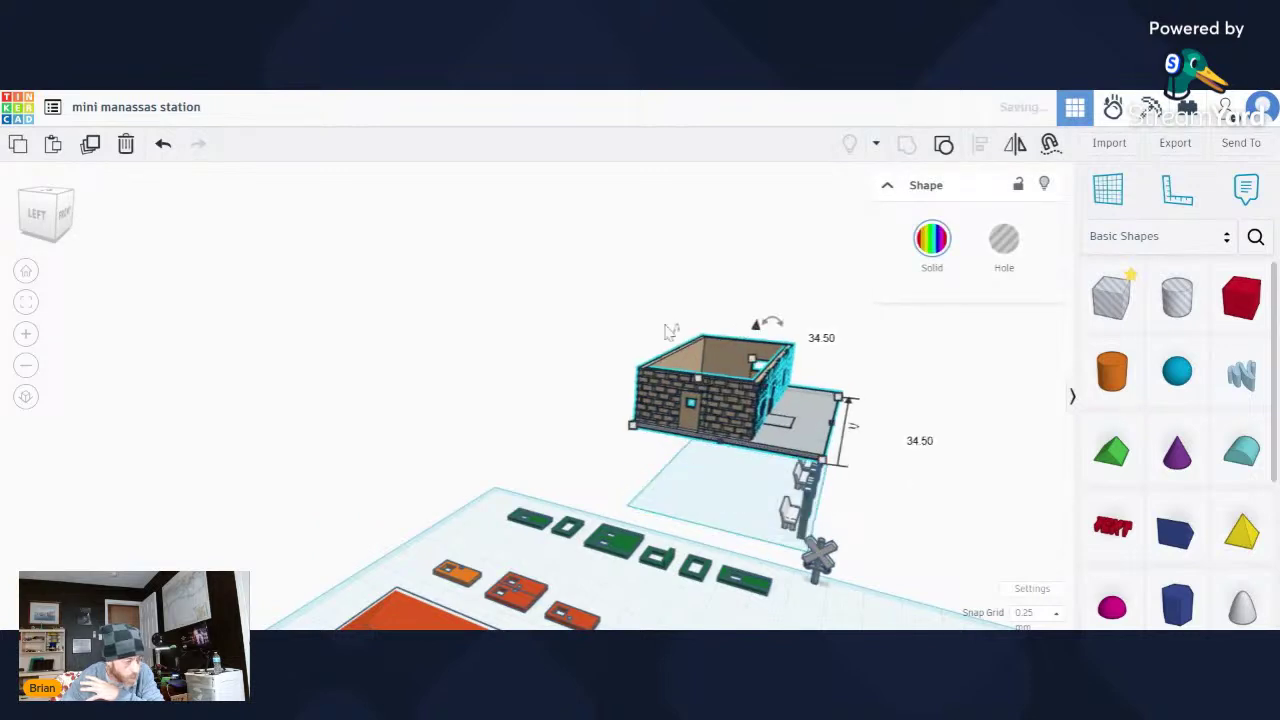
pyautogui.click(162, 146)
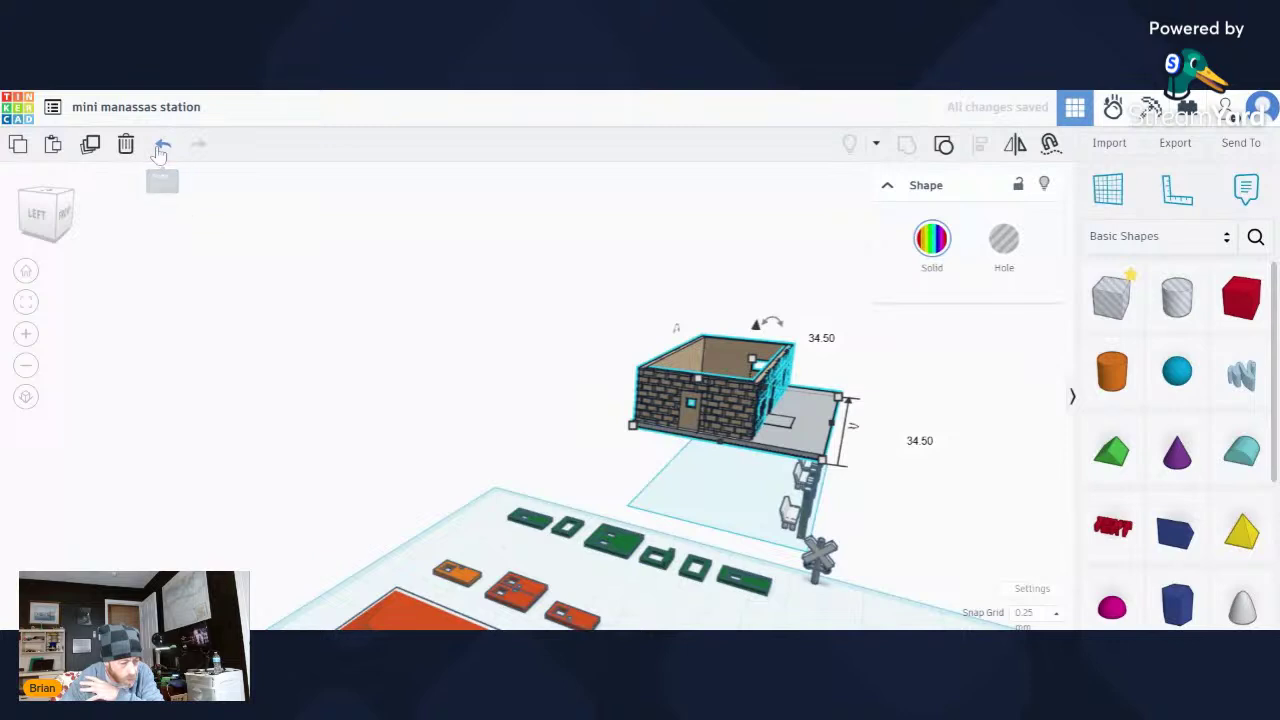
pyautogui.click(944, 531)
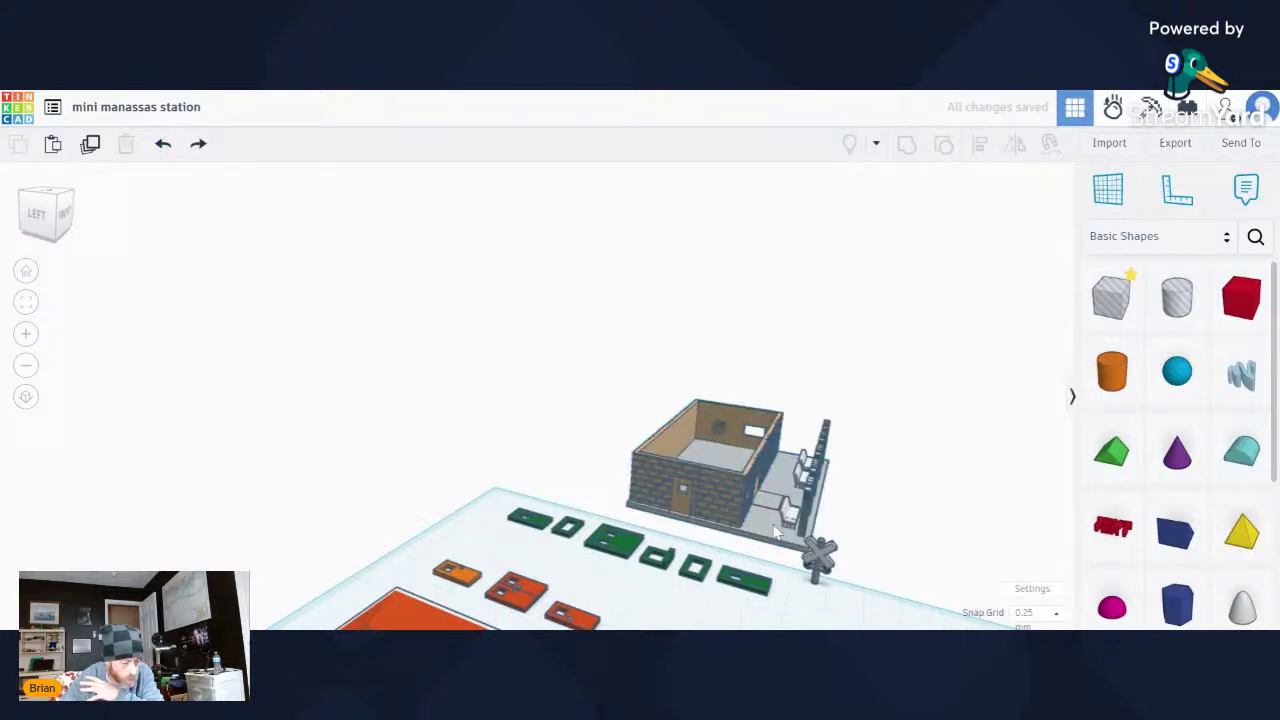
# Ungroup the station building again to free the small hole shape at the near end wall's door.
pyautogui.click(718, 513)
pyautogui.click(943, 143)
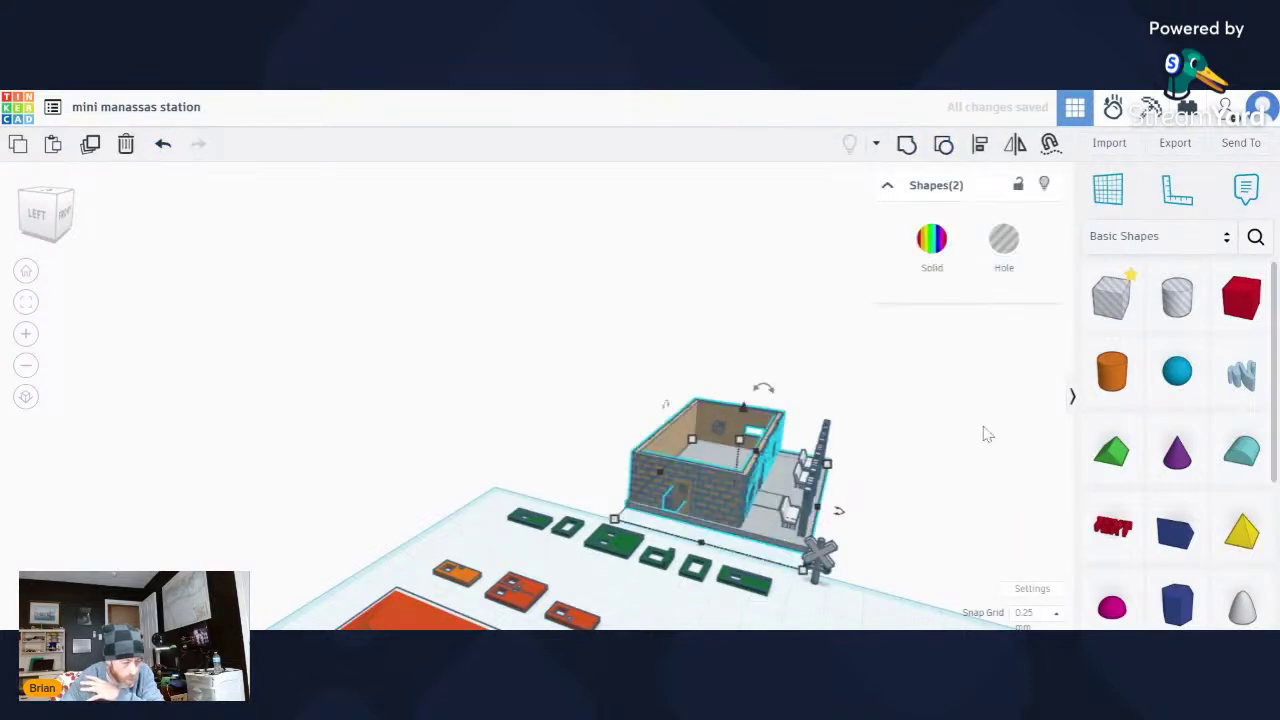
pyautogui.click(962, 498)
pyautogui.moveTo(962, 498); pyautogui.dragTo(726, 515, button='right')
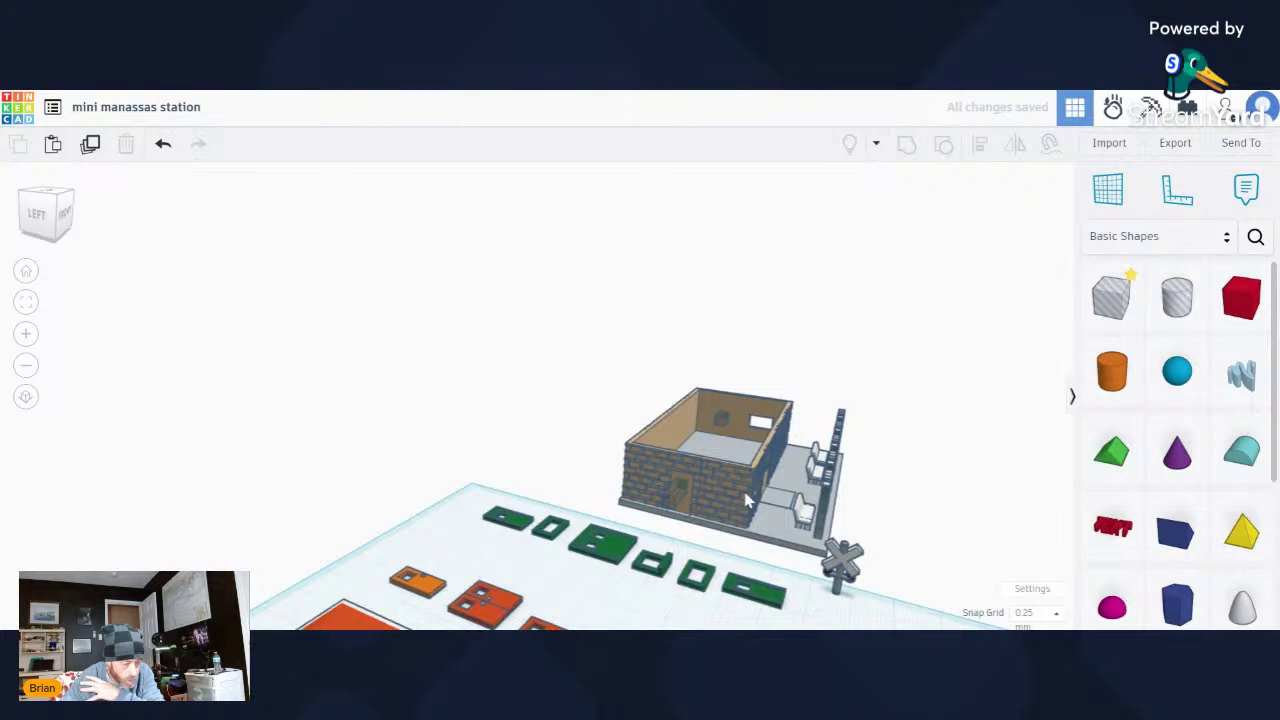
# Ungroup the station building once more to free the door-sized hole box in the near end wall.
pyautogui.click(726, 500)
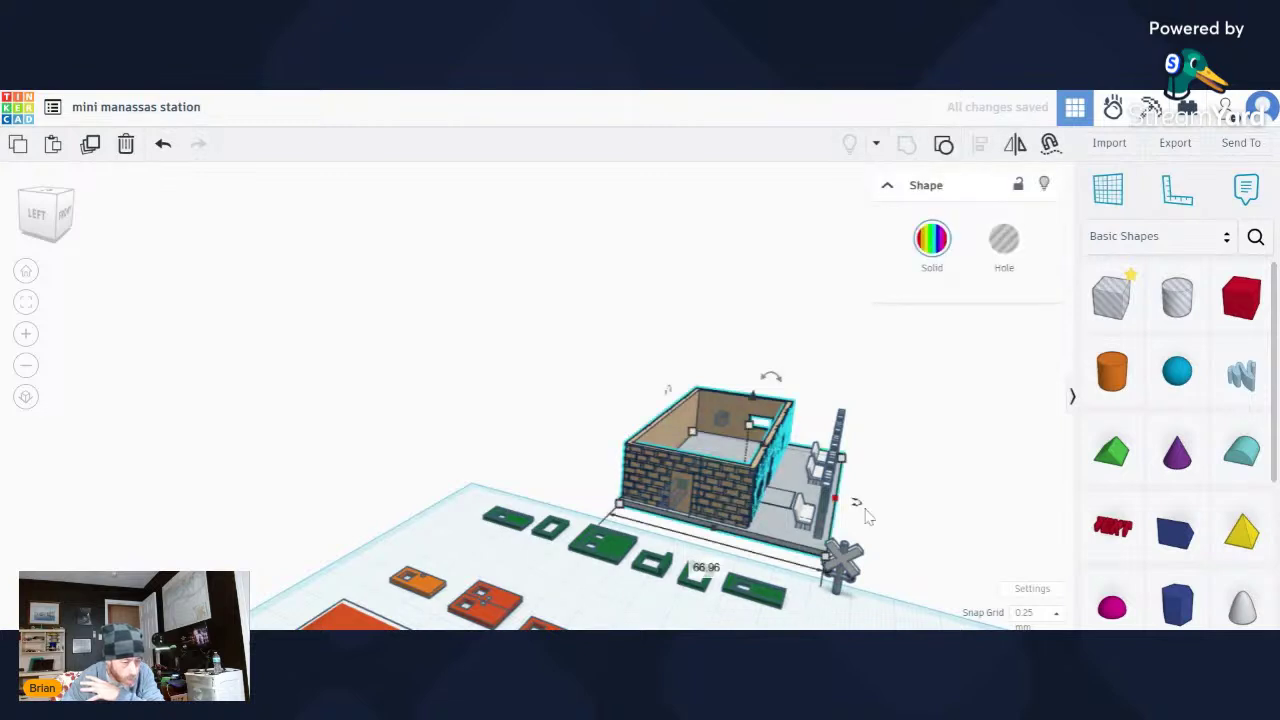
pyautogui.scroll(-2, 937, 505)
pyautogui.moveTo(953, 495); pyautogui.dragTo(834, 408, button='right')
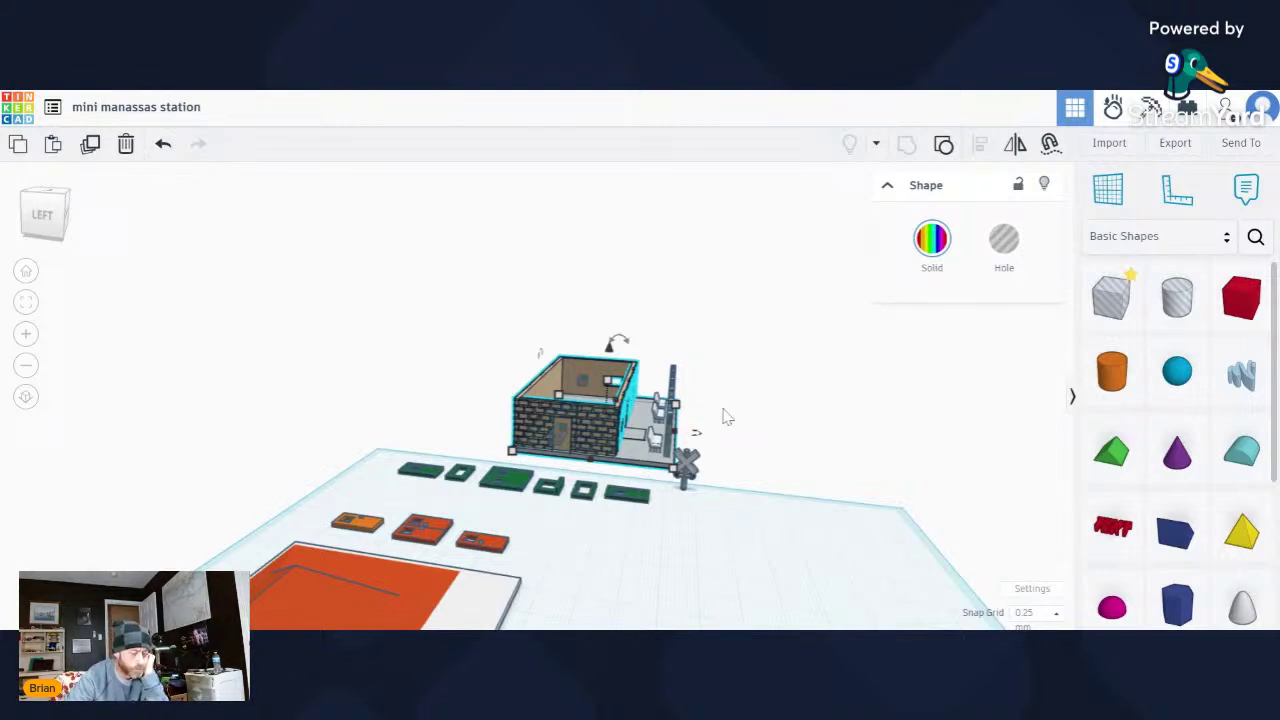
pyautogui.scroll(2, 560, 432)
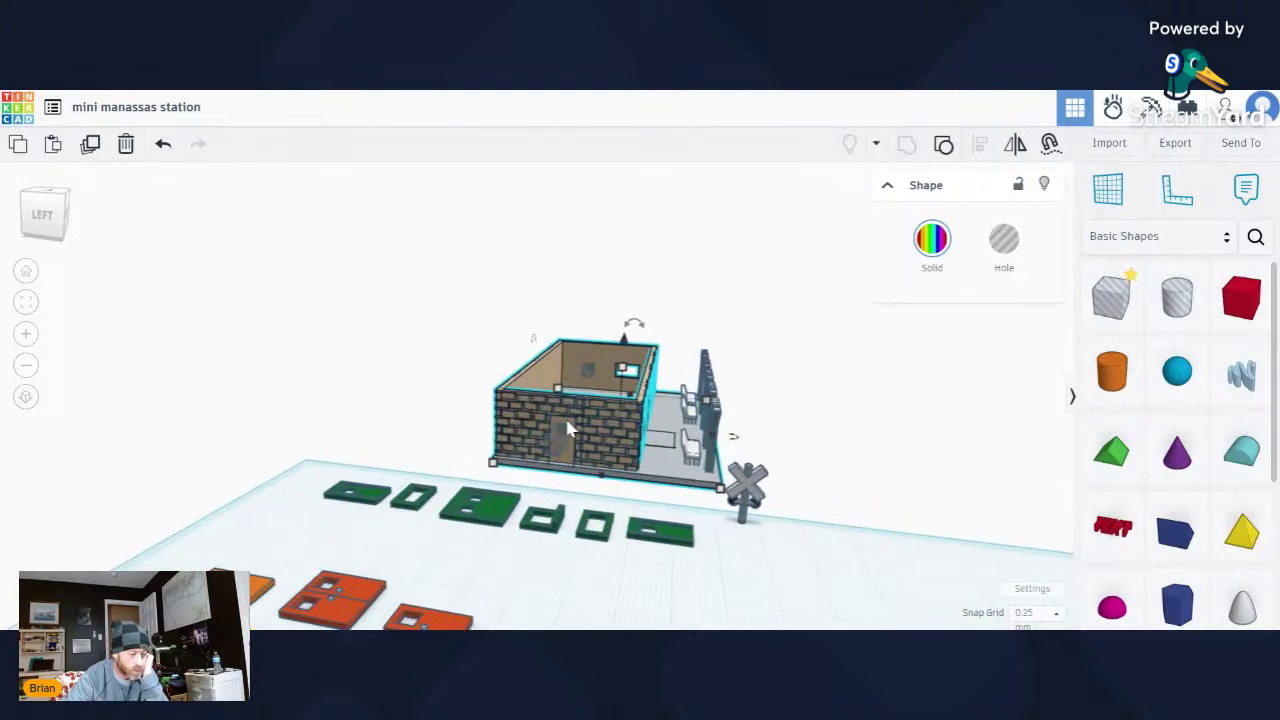
pyautogui.click(943, 144)
pyautogui.click(775, 488)
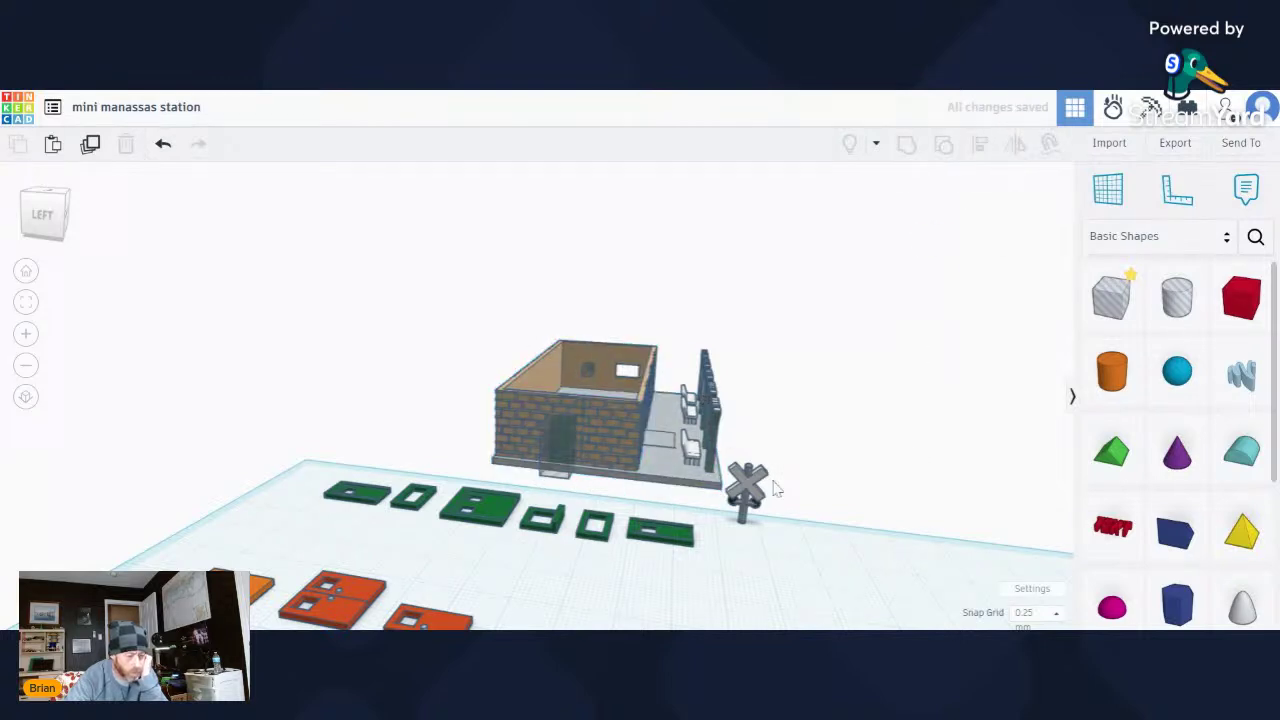
# Ungroup the station building two more levels to free the hole box passing through the platform-side wall.
pyautogui.click(617, 438)
pyautogui.click(945, 144)
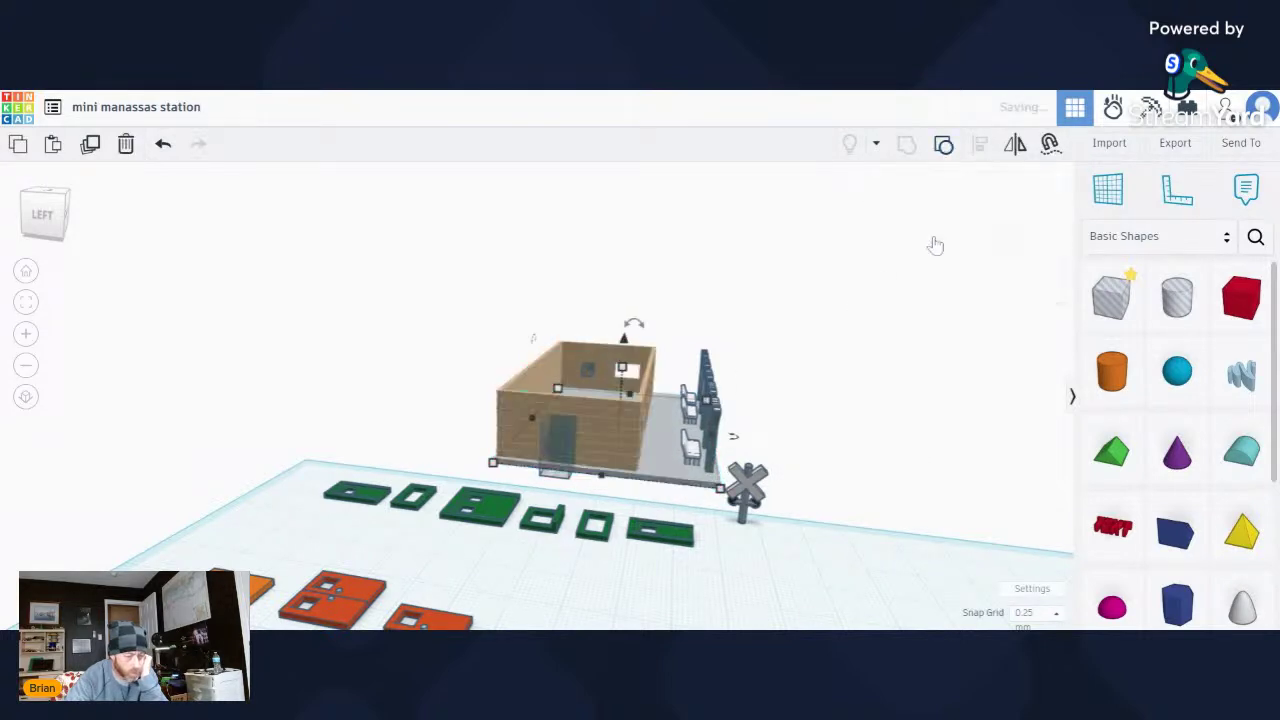
pyautogui.click(929, 434)
pyautogui.click(596, 432)
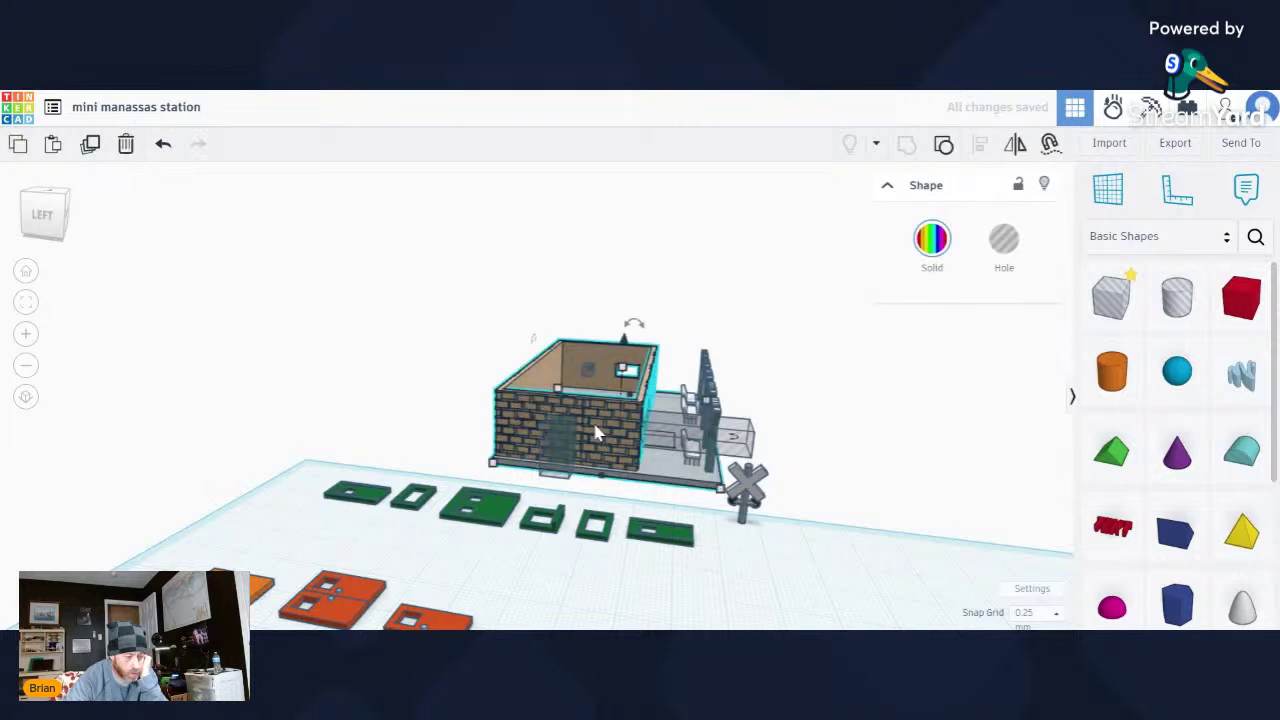
pyautogui.click(945, 144)
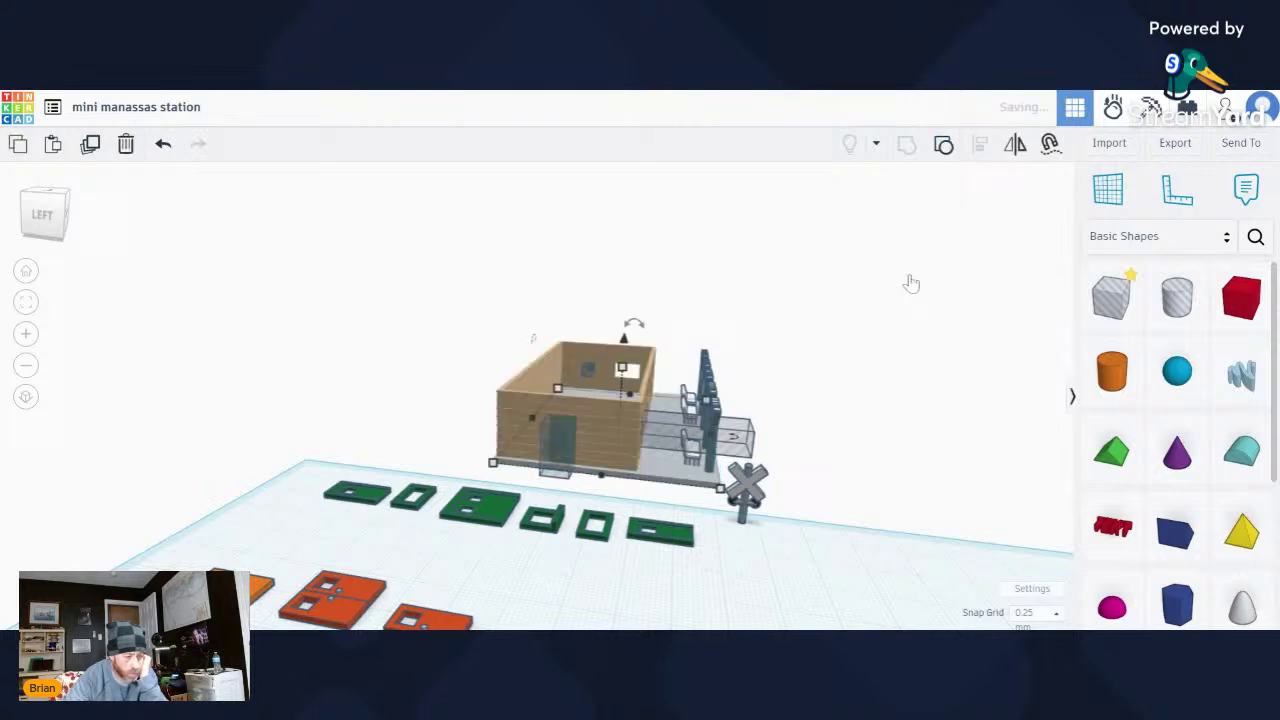
pyautogui.click(912, 438)
# Try raising the station building 10.75 mm off its hole boxes, and undo the lift.
pyautogui.click(604, 448)
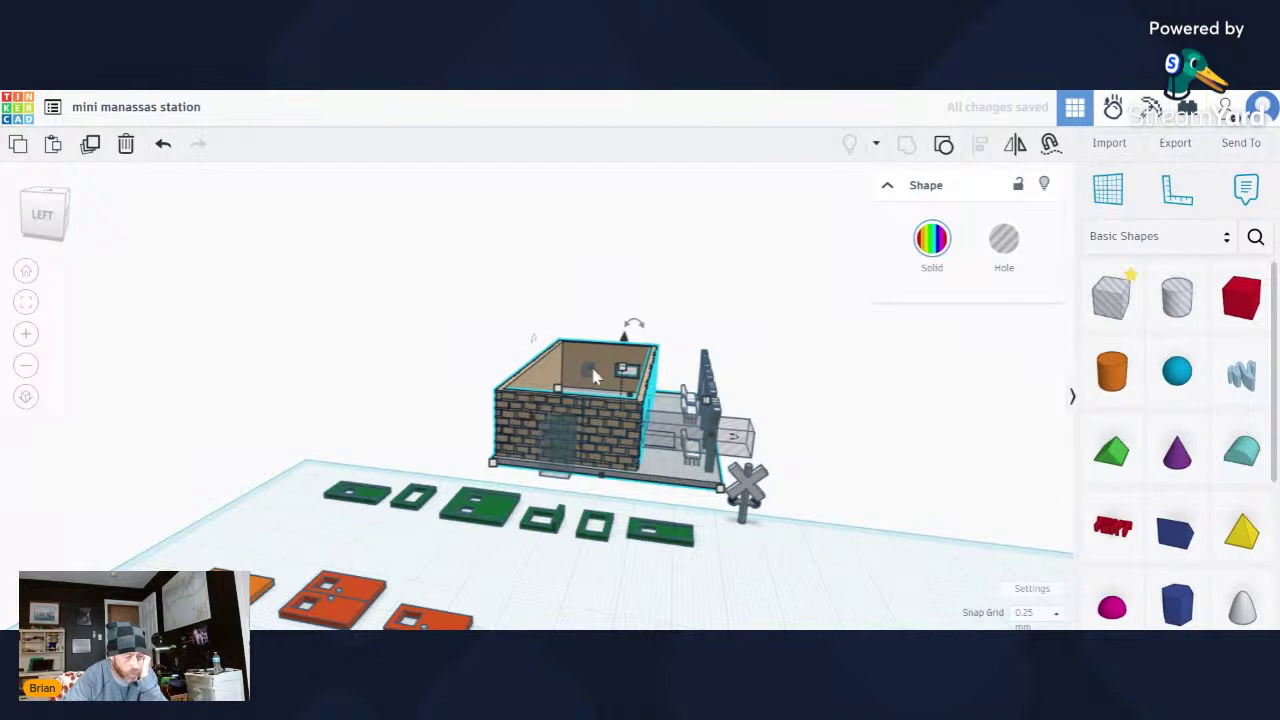
pyautogui.moveTo(624, 343); pyautogui.dragTo(623, 297)
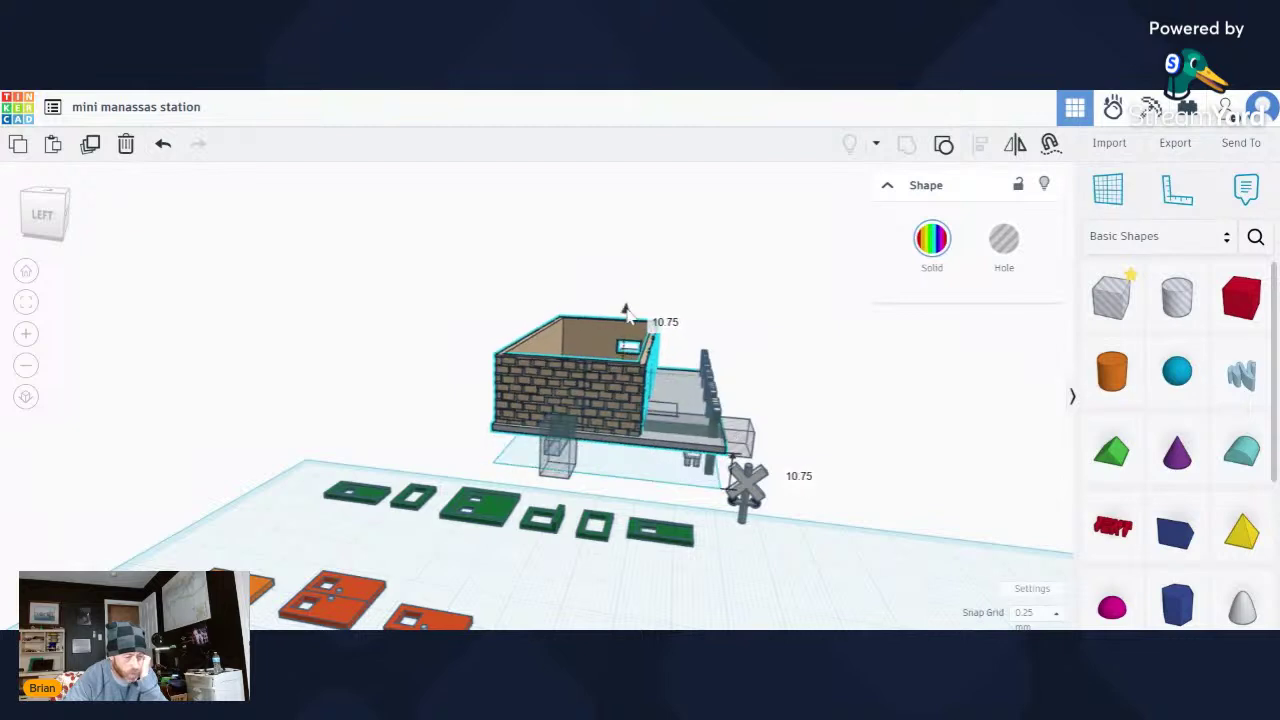
pyautogui.click(163, 143)
pyautogui.click(948, 464)
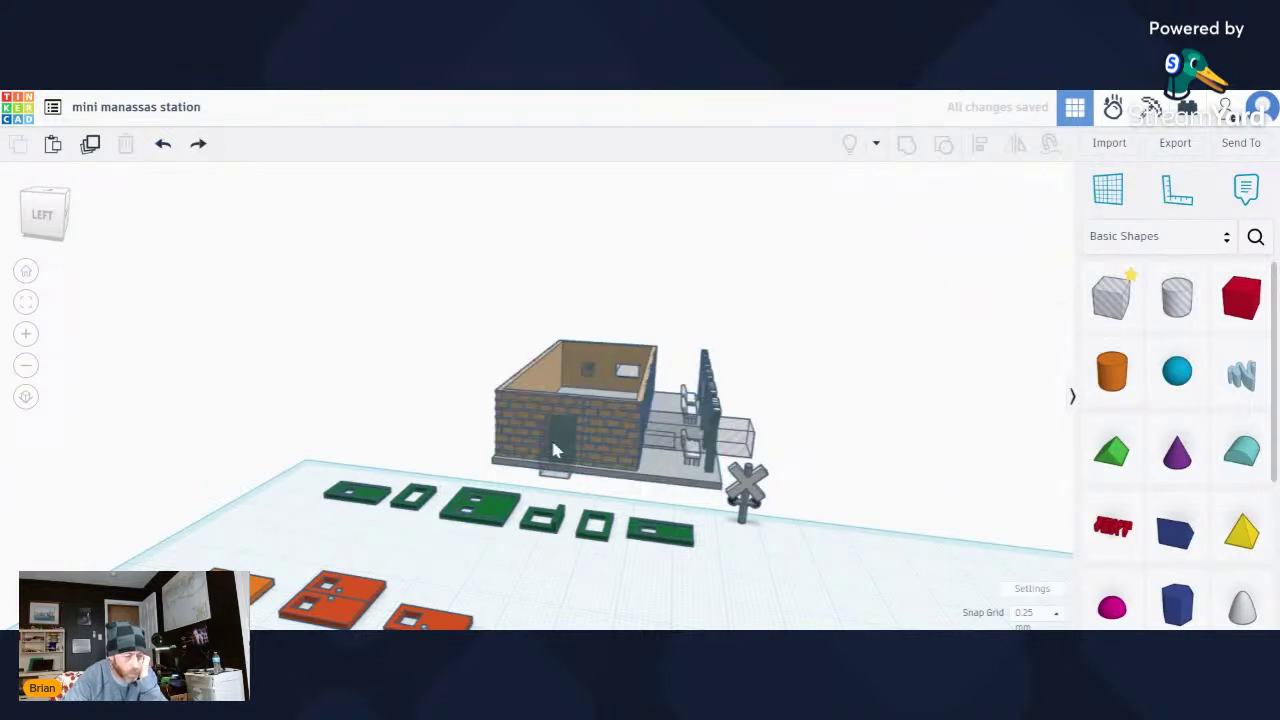
# Ungroup the station building two further levels, freeing the hole shape at the far wall's larger window.
pyautogui.click(516, 397)
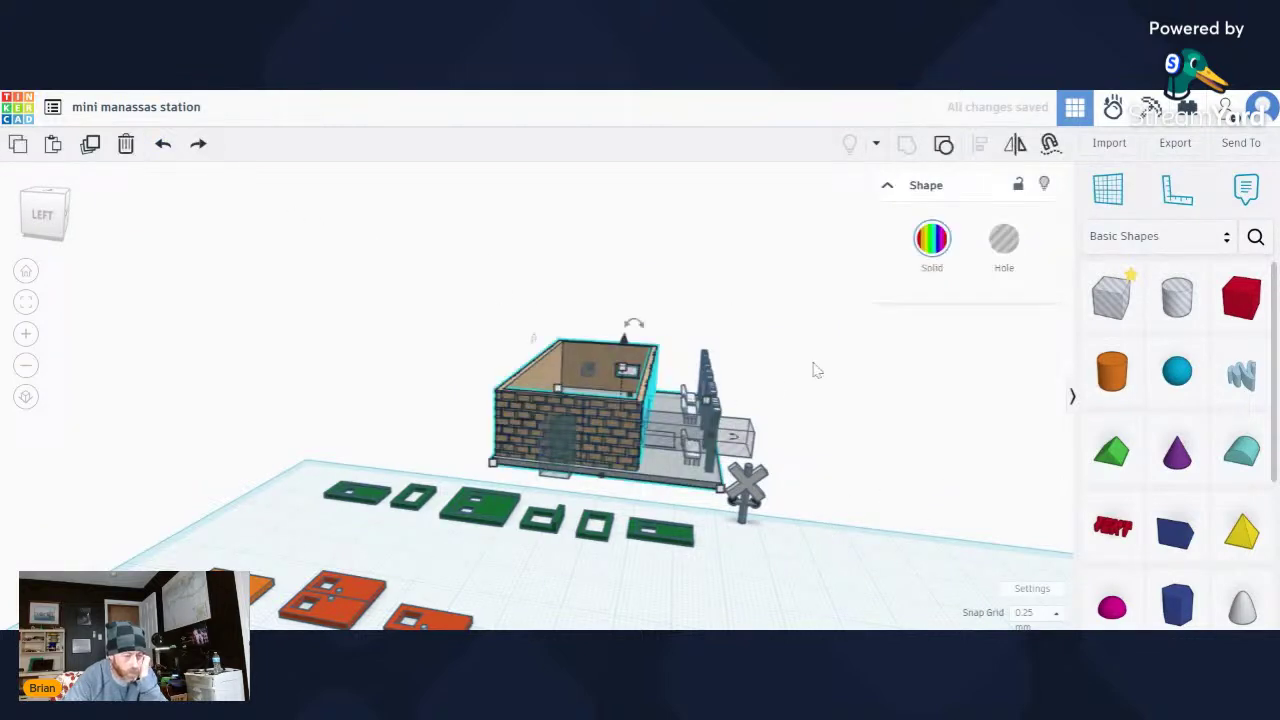
pyautogui.click(943, 143)
pyautogui.click(963, 421)
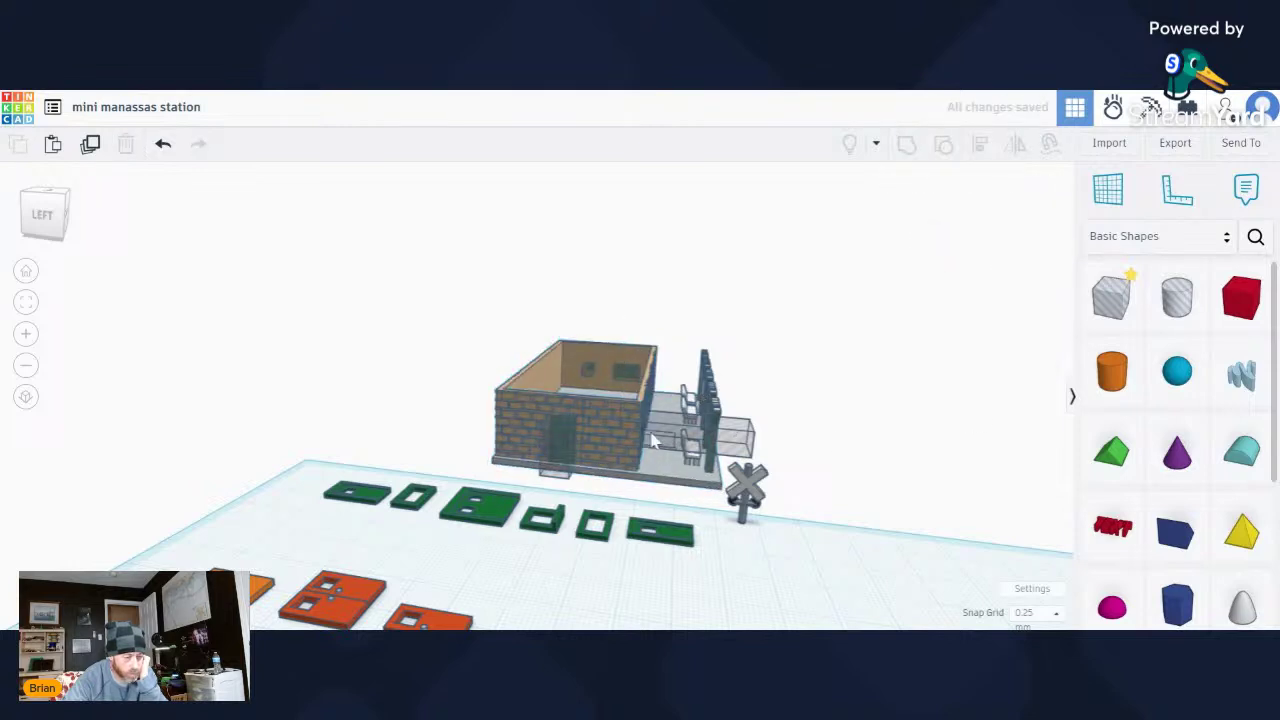
pyautogui.click(519, 421)
pyautogui.click(943, 143)
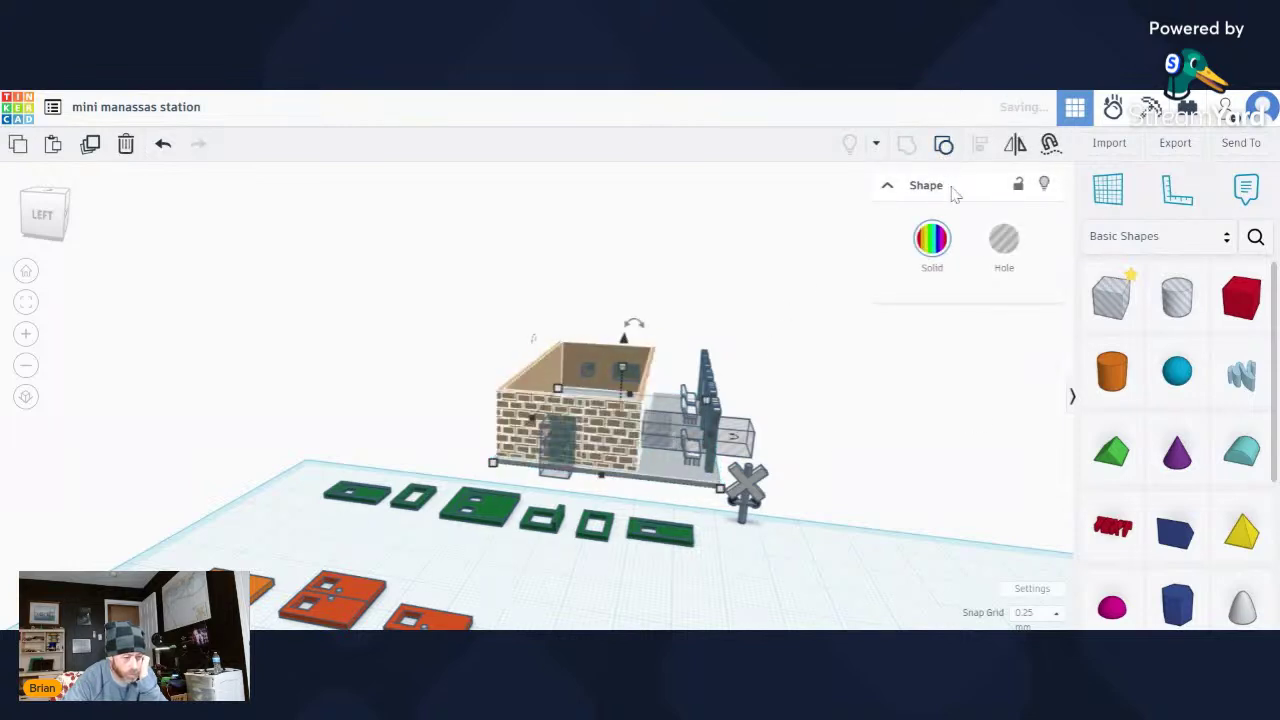
pyautogui.click(948, 441)
# Ungroup the remaining station building two levels deeper, freeing the farther hole box in the platform-side wall.
pyautogui.click(520, 410)
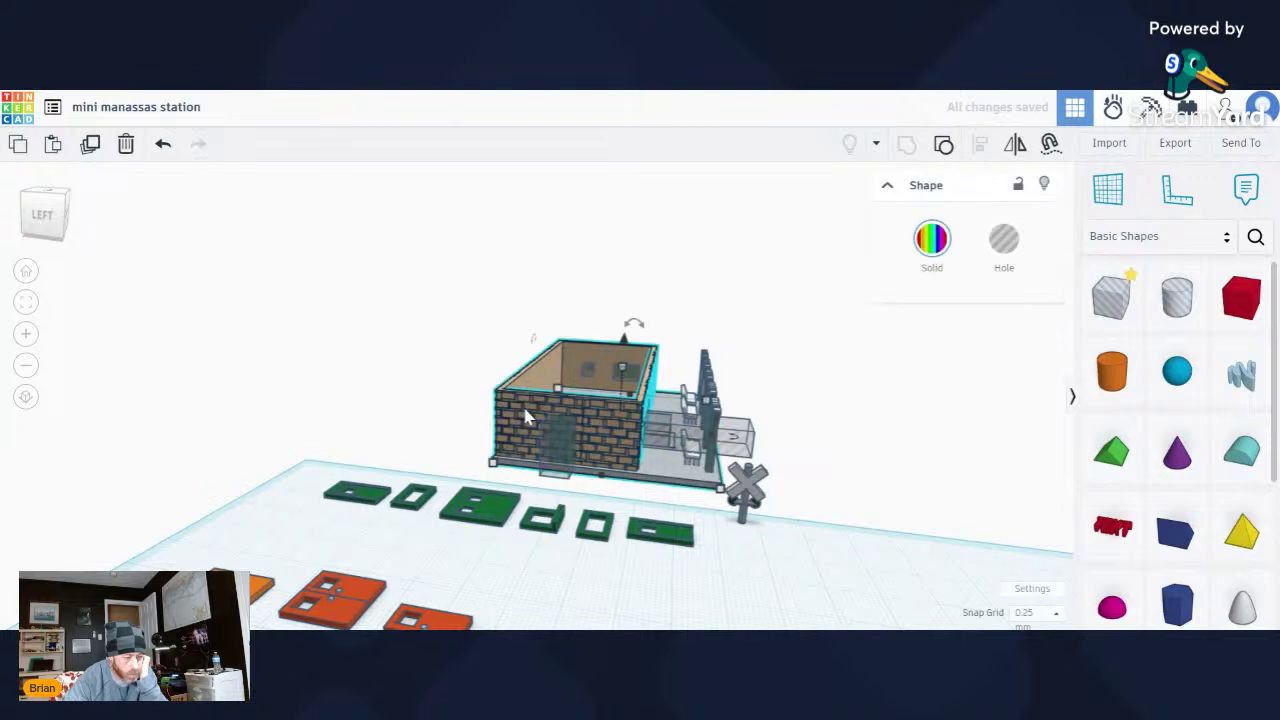
pyautogui.click(943, 143)
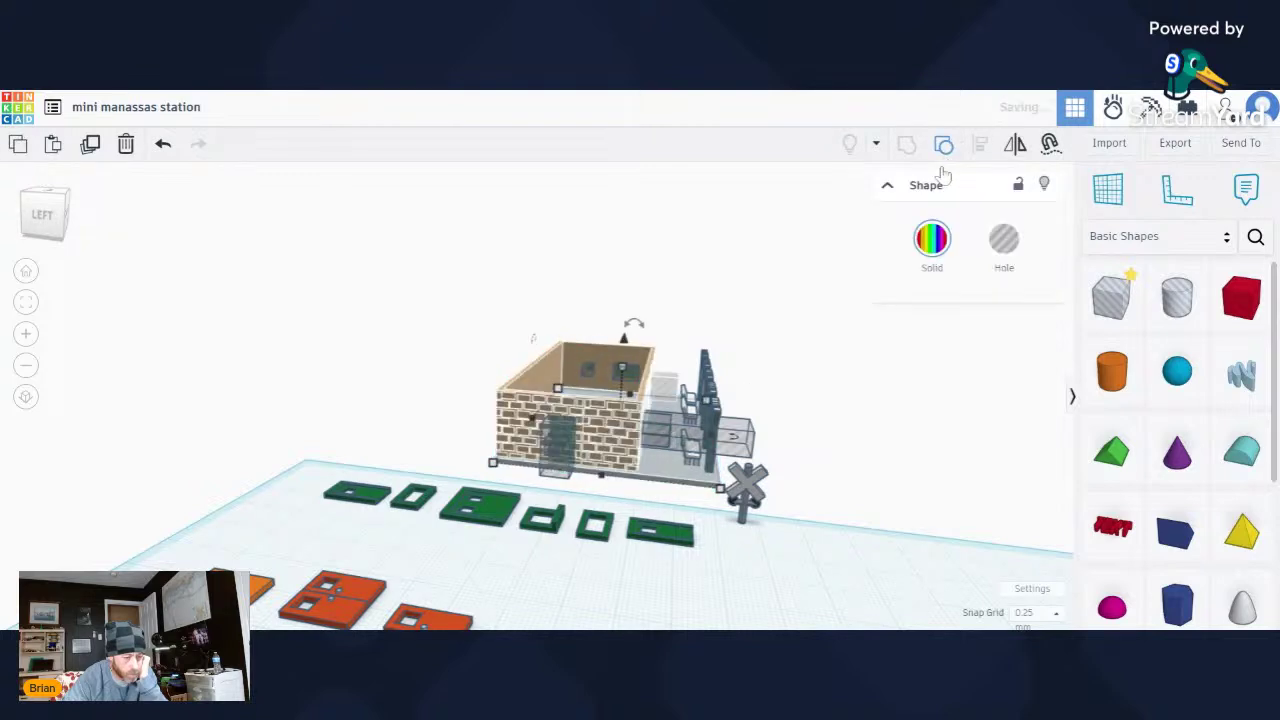
pyautogui.click(741, 441)
pyautogui.click(614, 440)
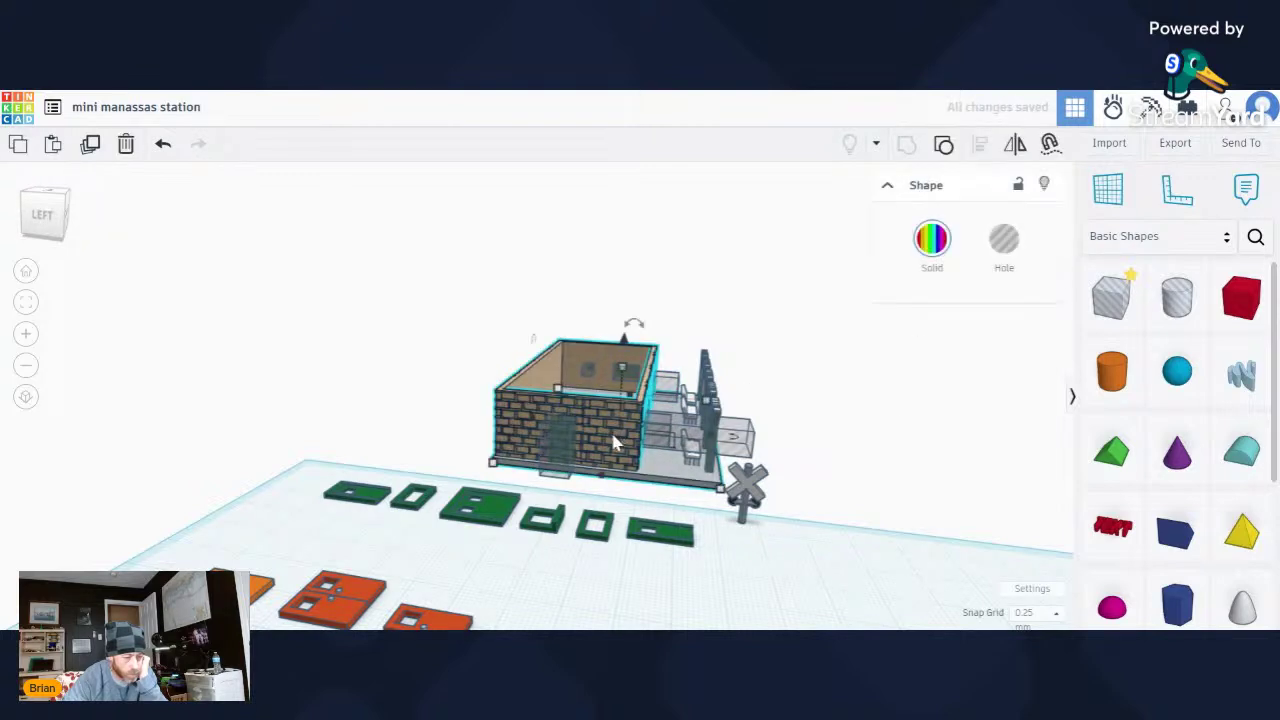
pyautogui.click(943, 143)
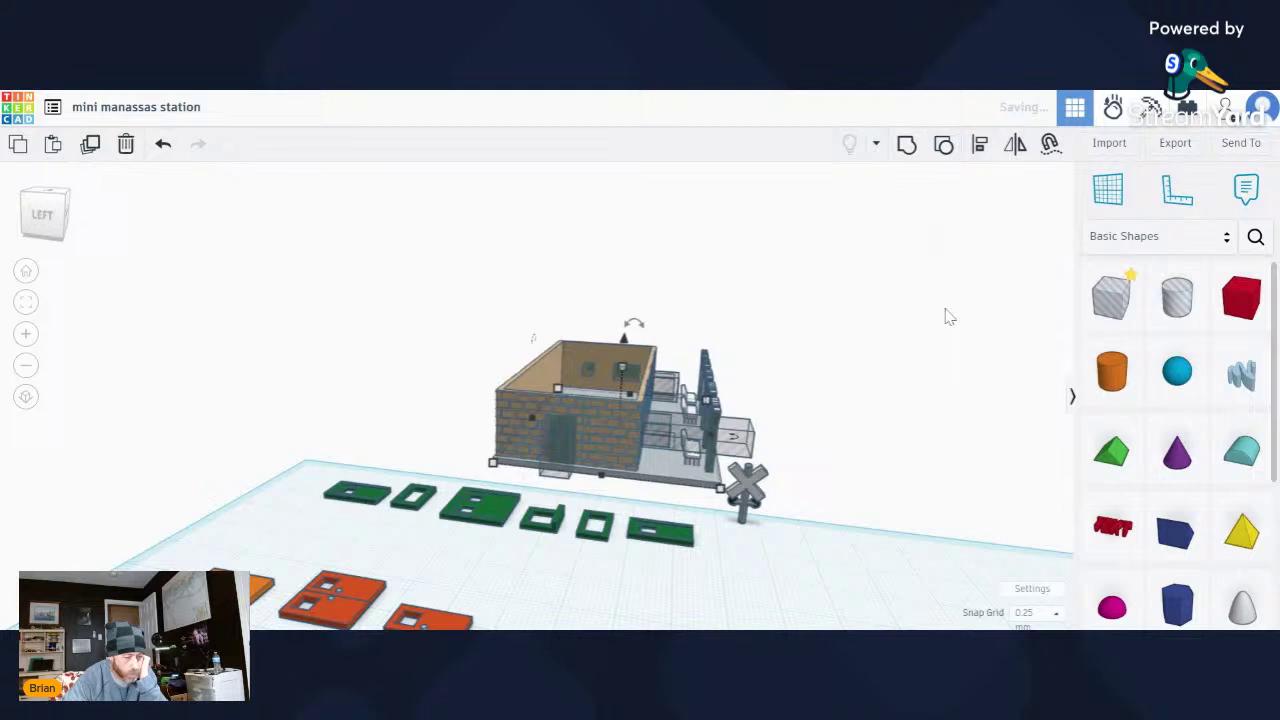
pyautogui.click(909, 425)
# Undo the latest series of ungroupings on the station building and its brick walls.
pyautogui.click(598, 428)
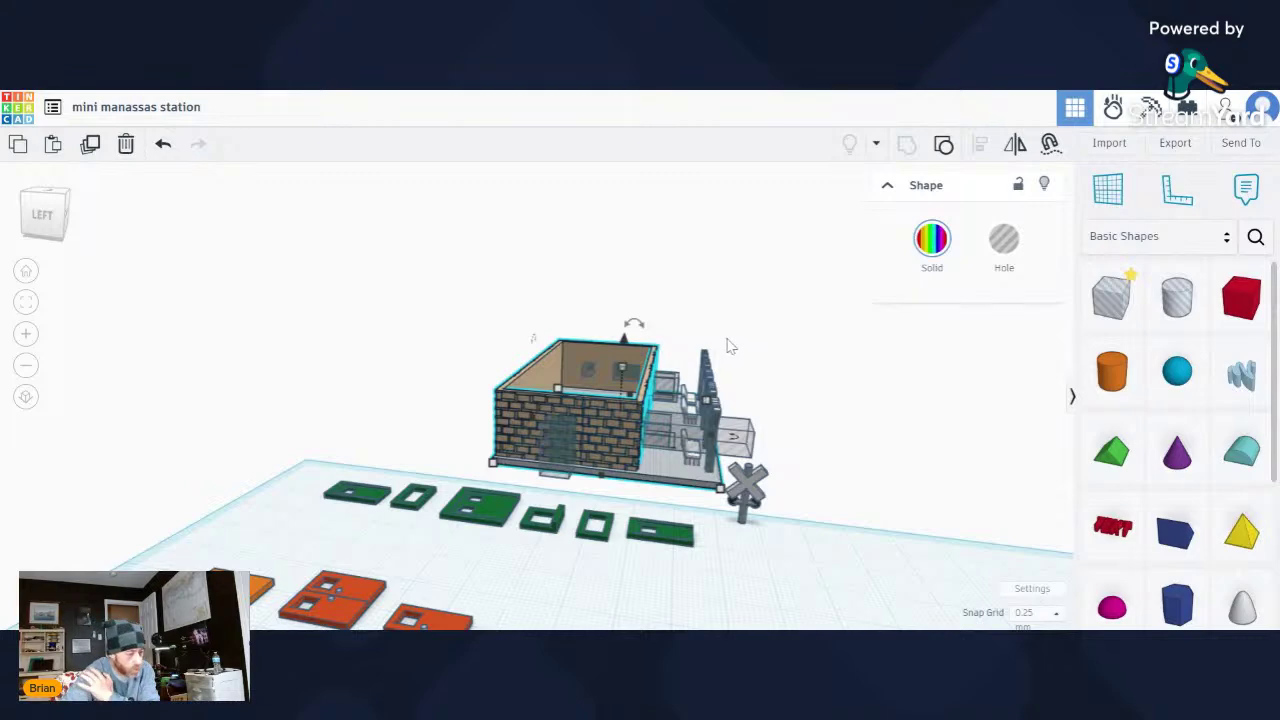
pyautogui.click(162, 145)
pyautogui.click(162, 145)
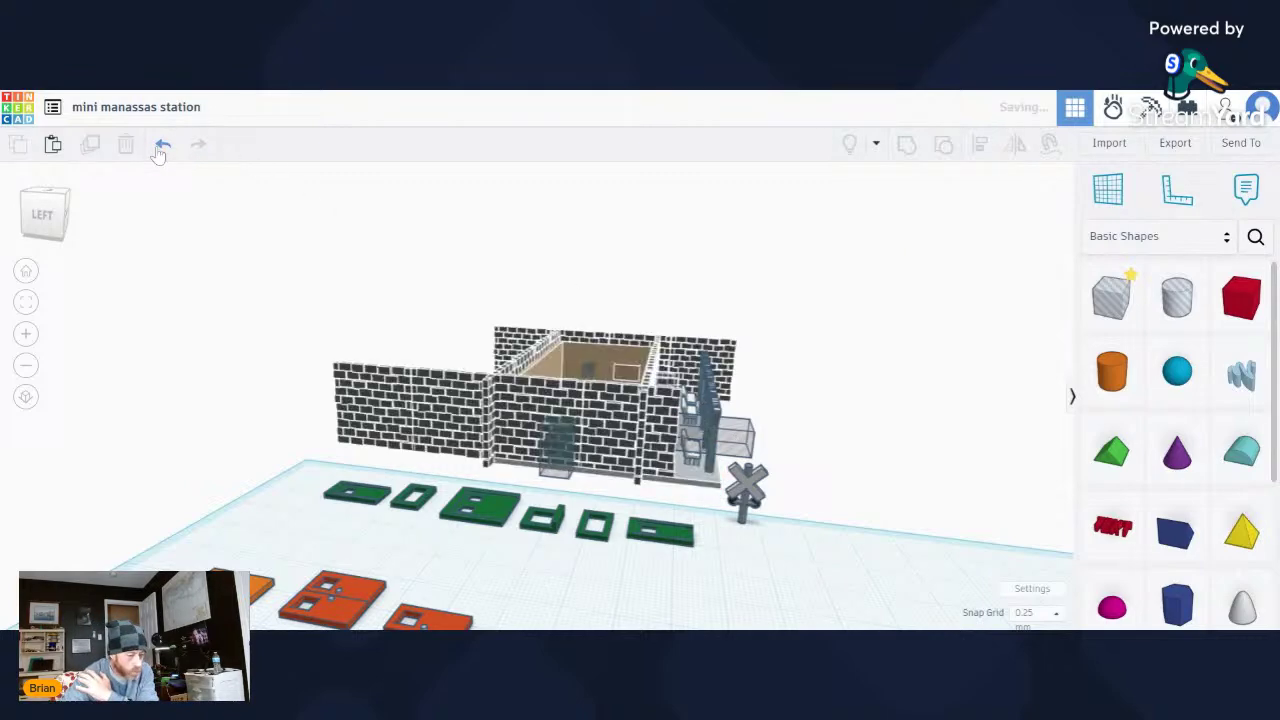
pyautogui.click(162, 145)
pyautogui.click(162, 145)
pyautogui.click(162, 145)
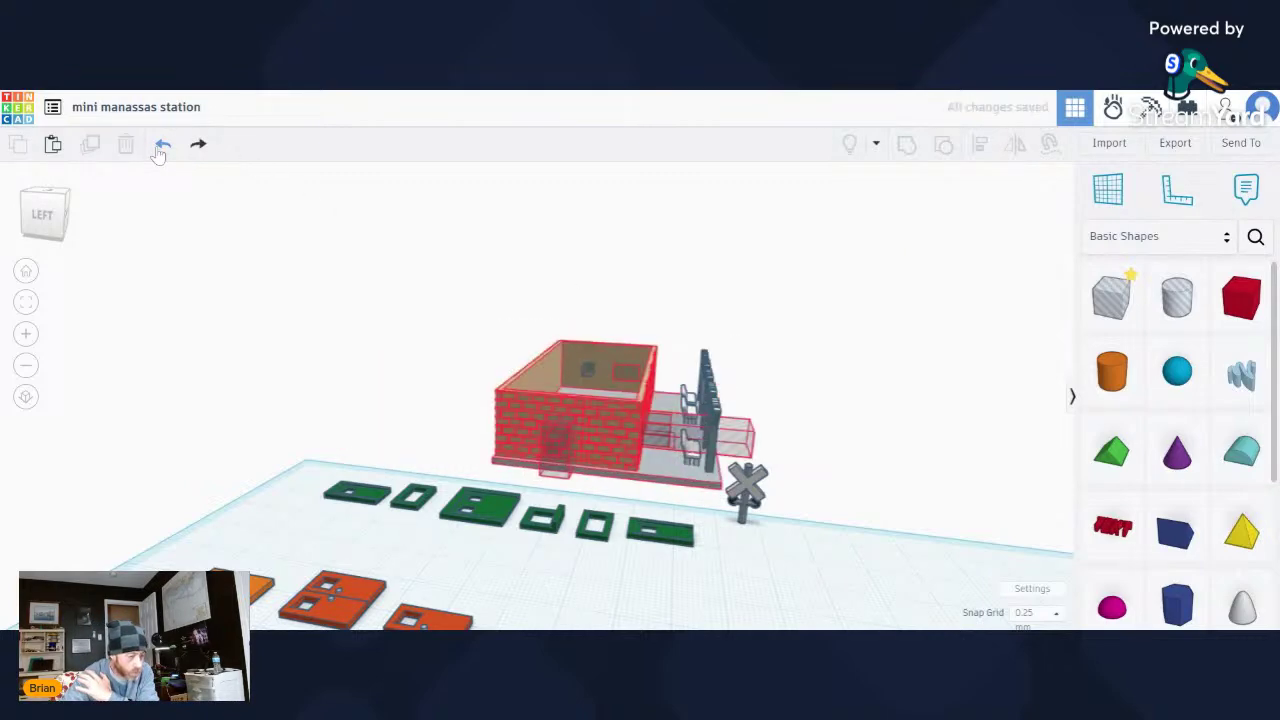
# Undo the earlier ungroupings of the station building, restoring its walls, hole boxes and base to their grouped state.
pyautogui.click(162, 145)
pyautogui.click(162, 145)
pyautogui.click(162, 145)
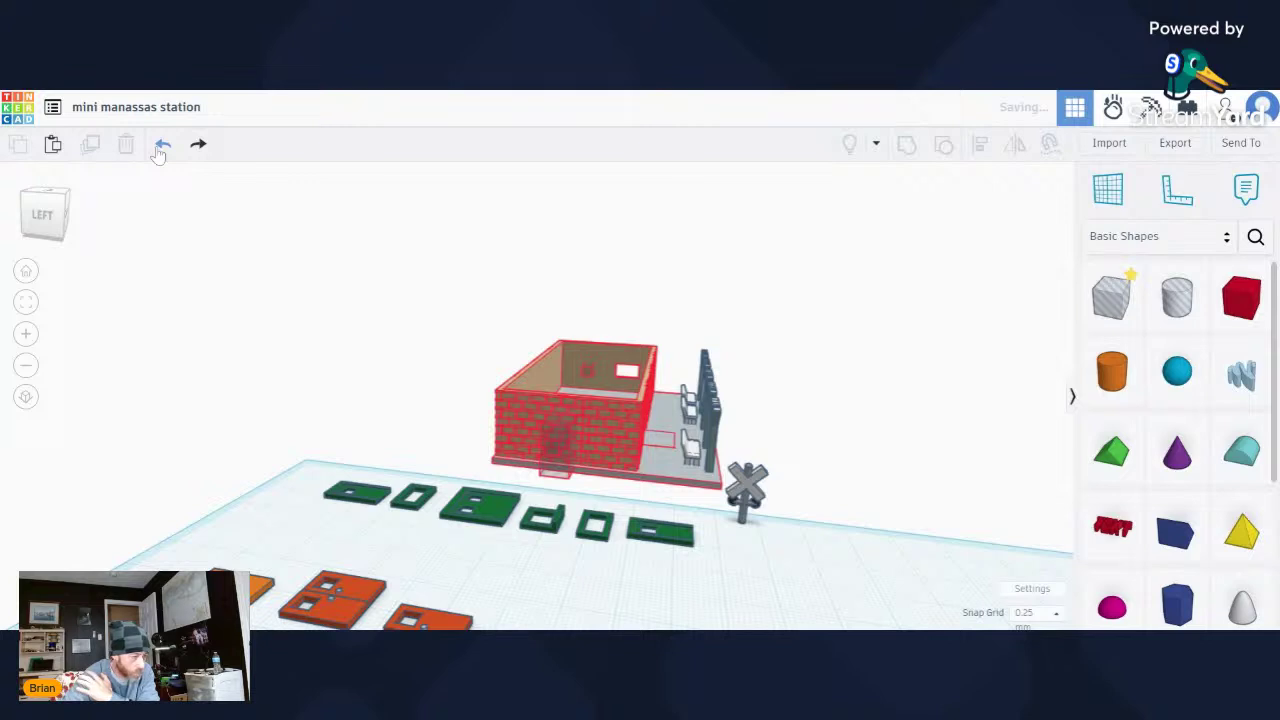
pyautogui.click(162, 145)
pyautogui.click(162, 145)
pyautogui.click(162, 145)
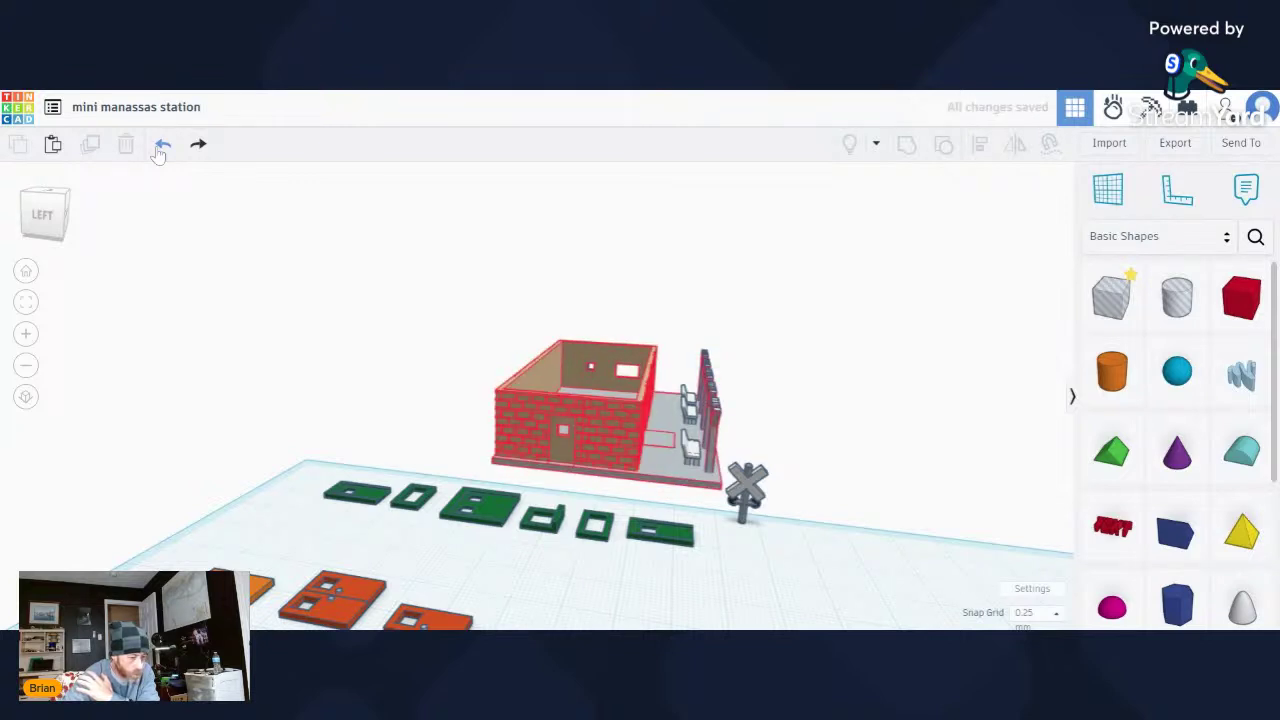
pyautogui.click(162, 145)
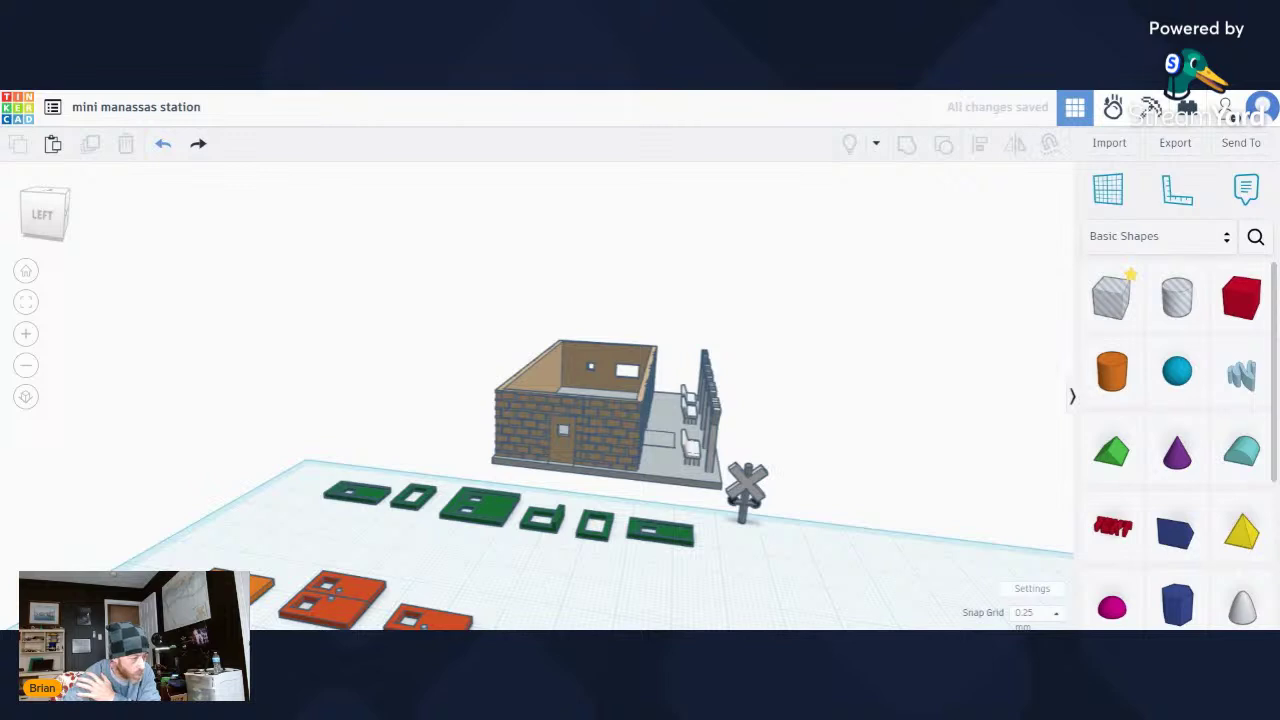
pyautogui.click(162, 145)
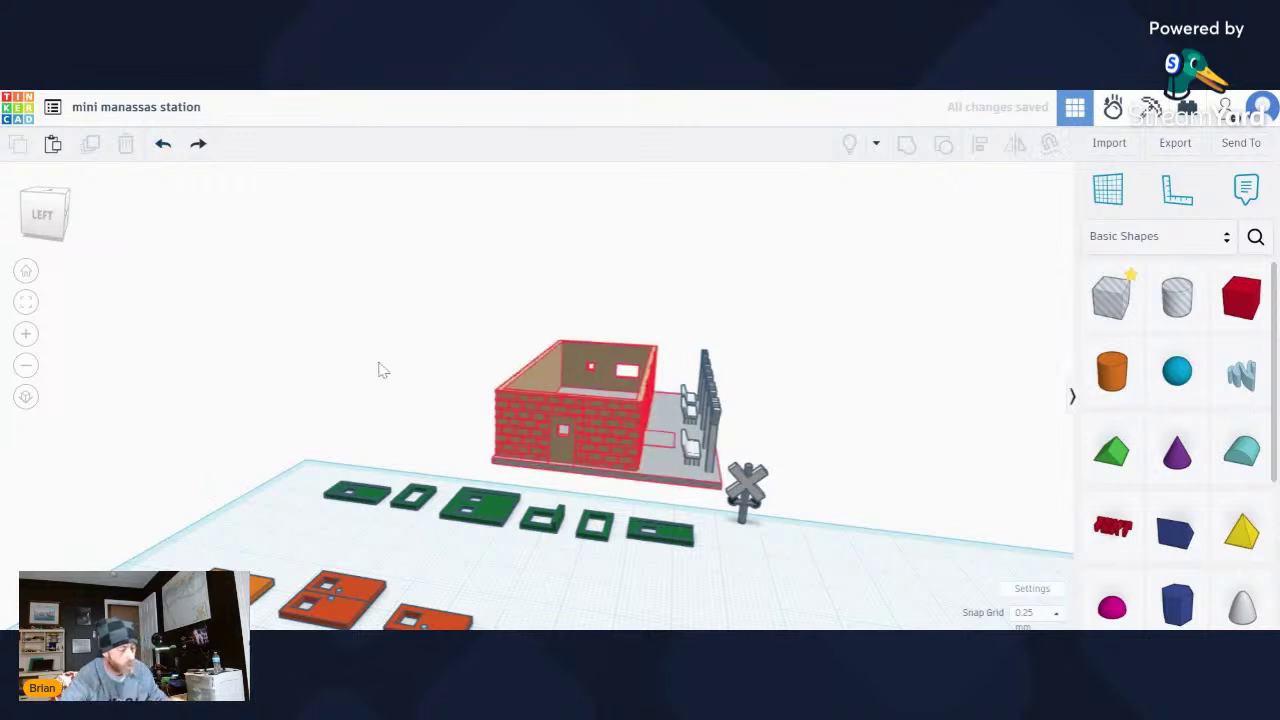
# Undo one further change to the green panel nearest the crossing sign, and redo it.
pyautogui.scroll(-2, 380, 370)
pyautogui.scroll(1, 788, 507)
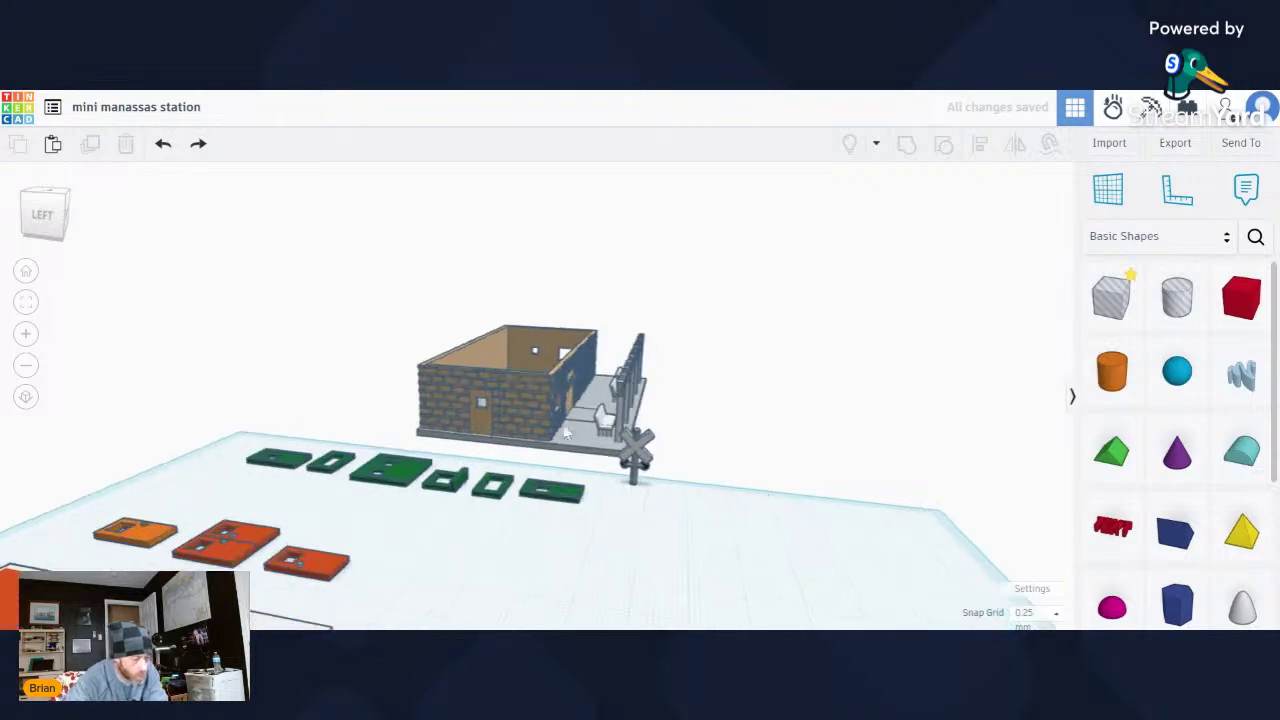
pyautogui.click(162, 146)
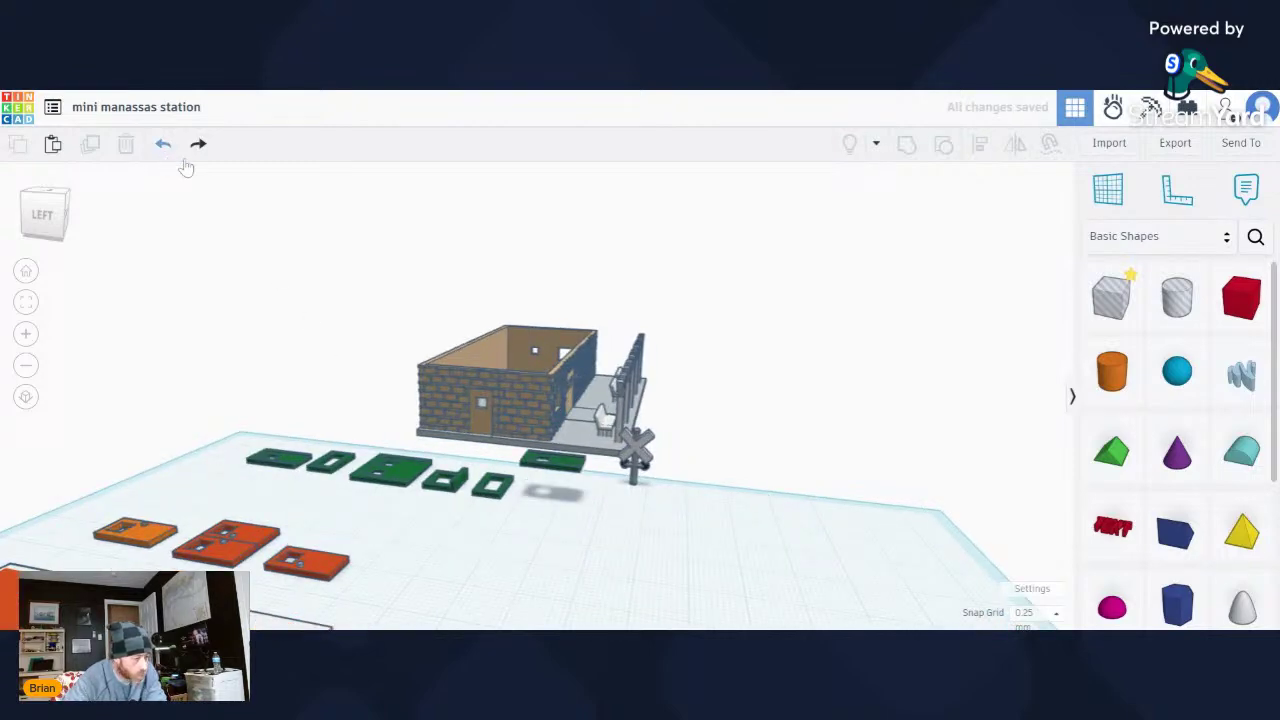
pyautogui.click(198, 145)
# Ungroup the station building two levels deep, keeping the rest of the scene as it is.
pyautogui.scroll(5, 632, 475)
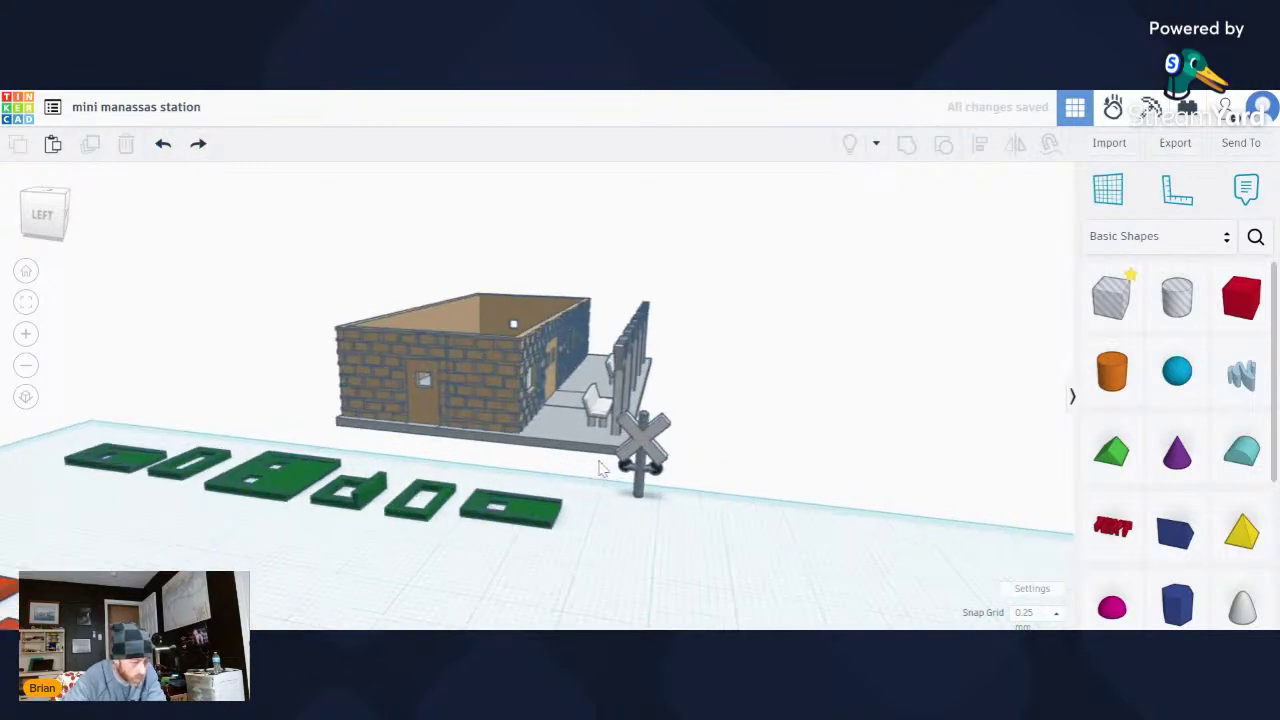
pyautogui.click(548, 432)
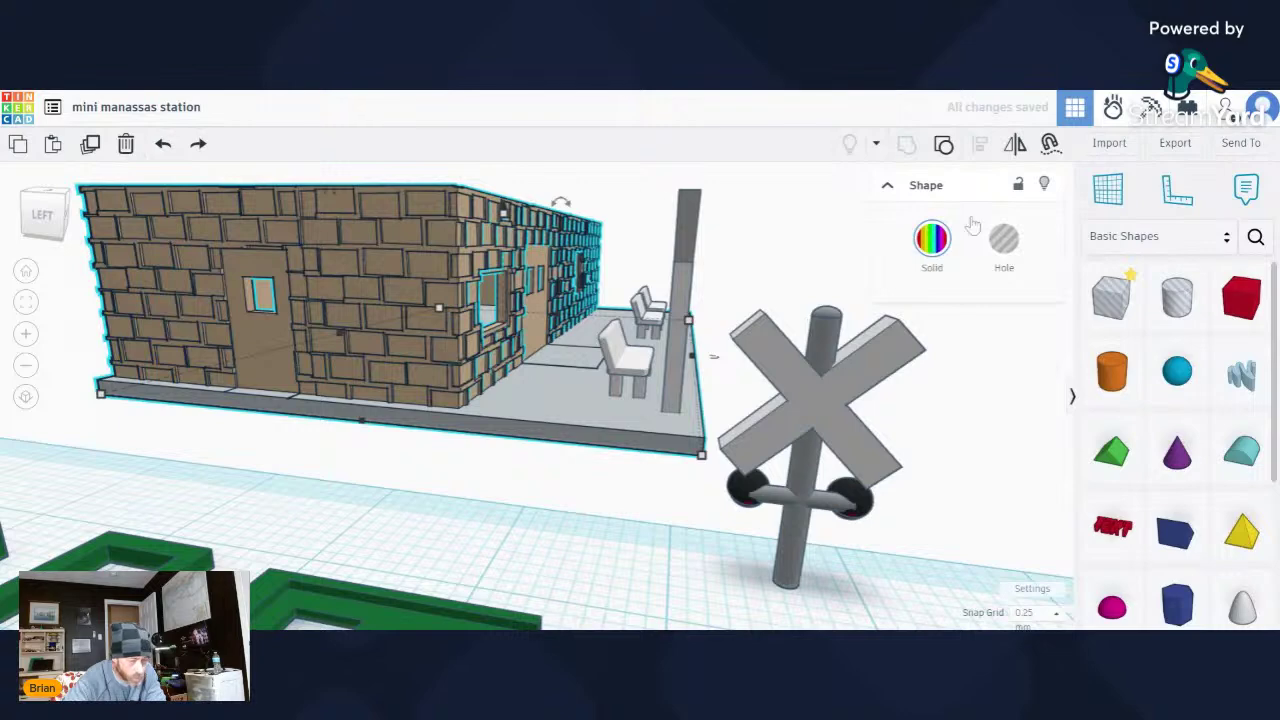
pyautogui.click(943, 145)
pyautogui.click(995, 398)
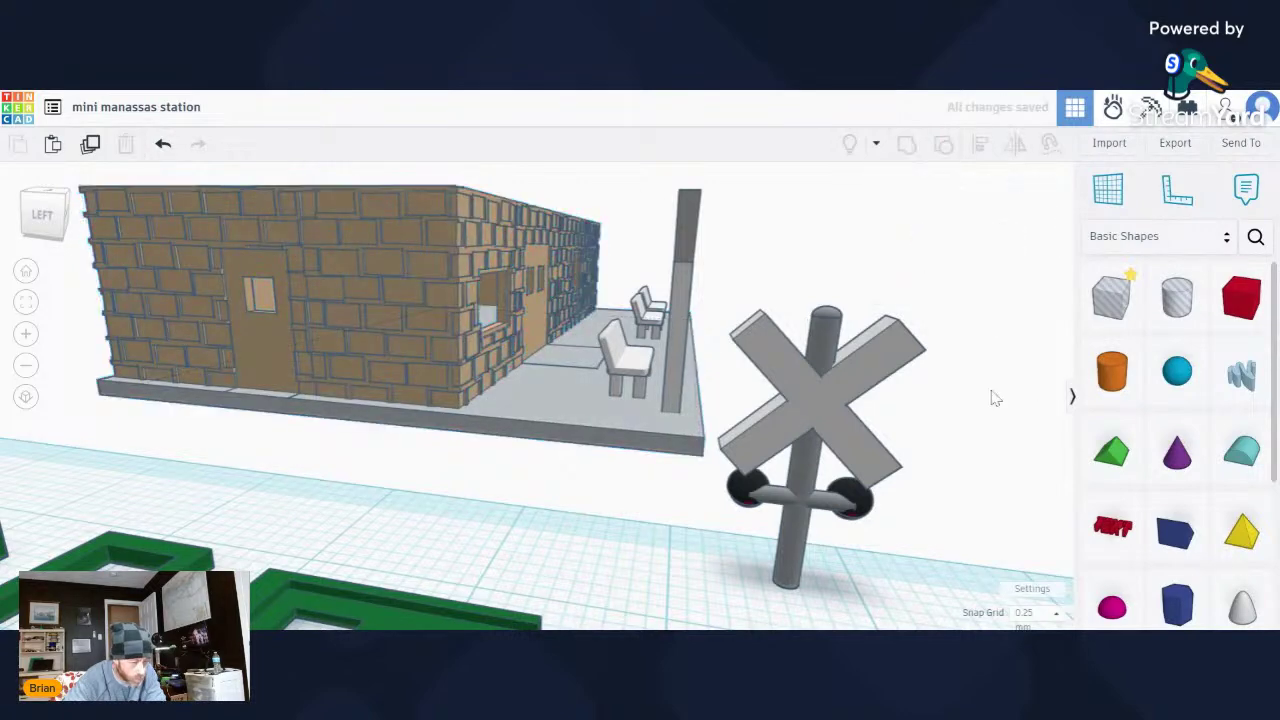
pyautogui.click(533, 412)
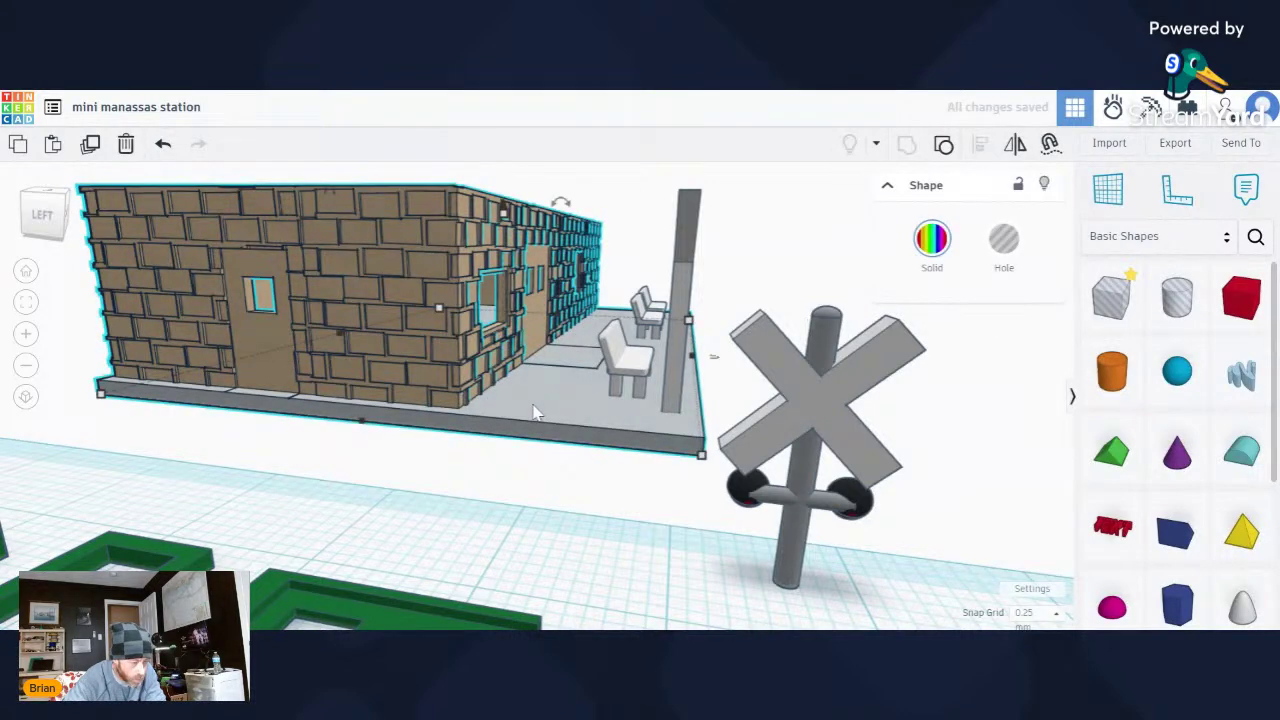
pyautogui.click(943, 145)
pyautogui.click(974, 369)
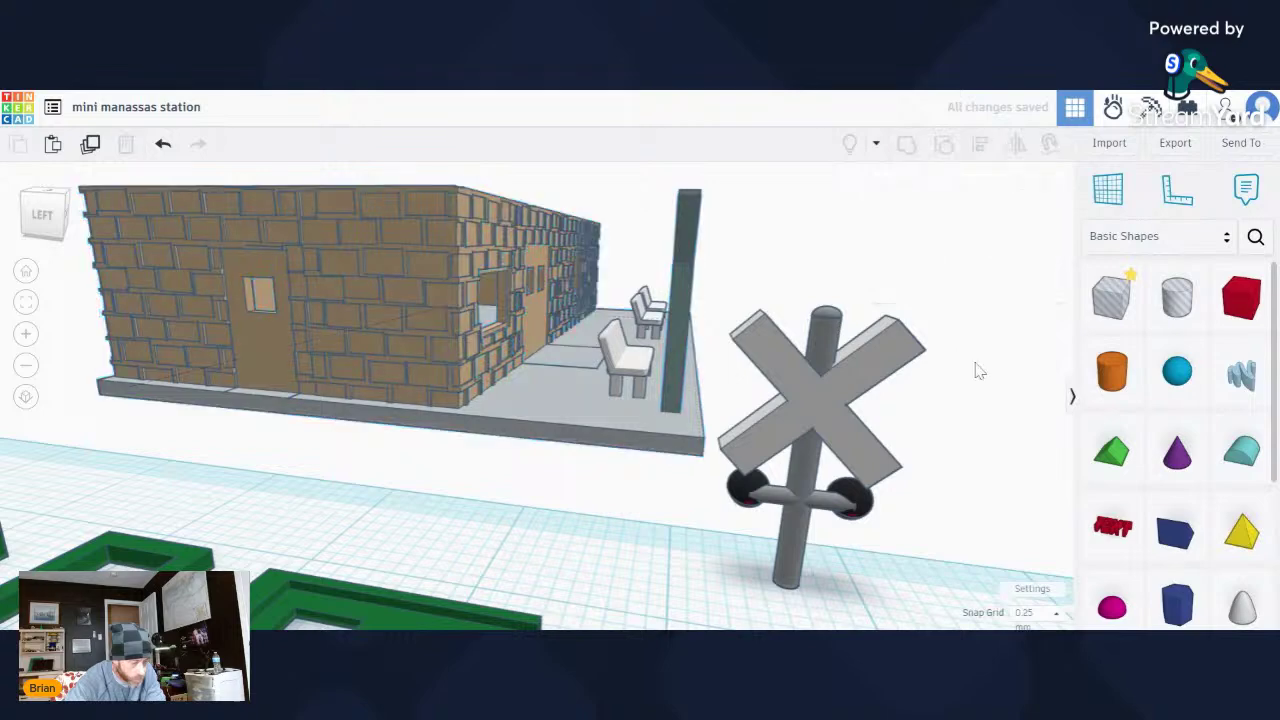
# Try ungrouping and regrouping the station building one level further, and ungroup it again to free the hole box at the end door's window.
pyautogui.moveTo(974, 369); pyautogui.dragTo(853, 398, button='right')
pyautogui.click(672, 395)
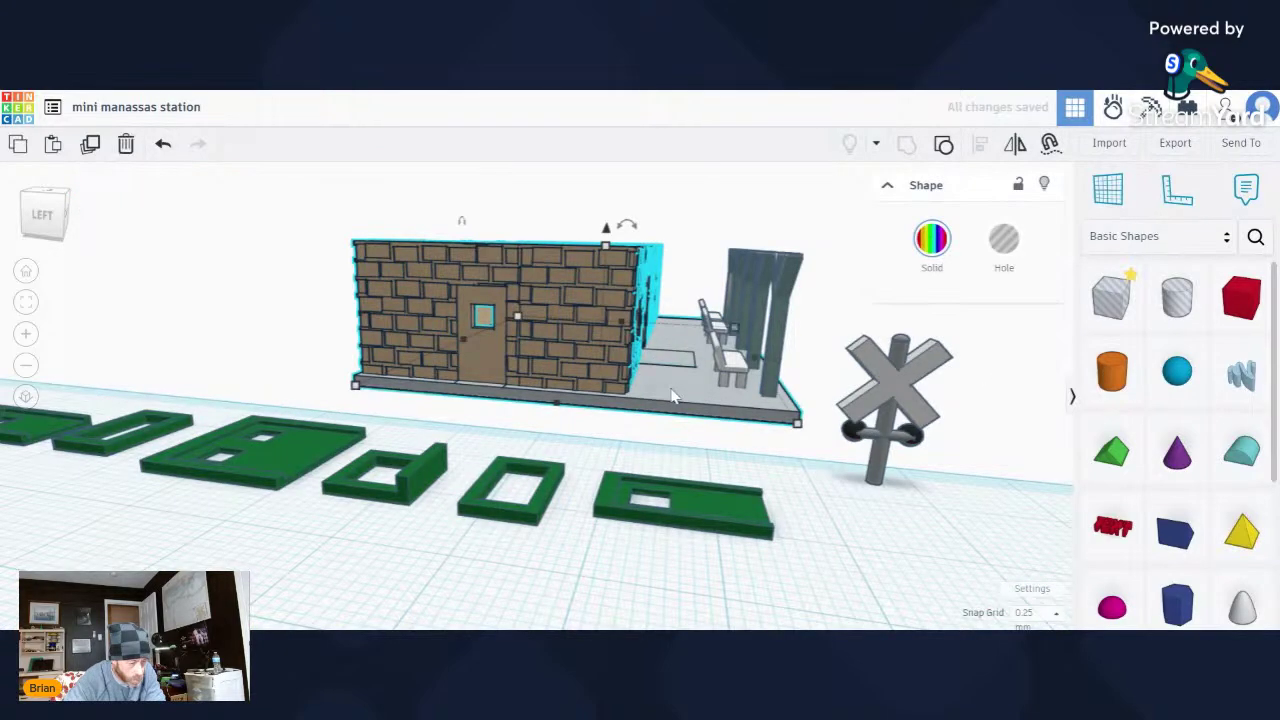
pyautogui.click(943, 143)
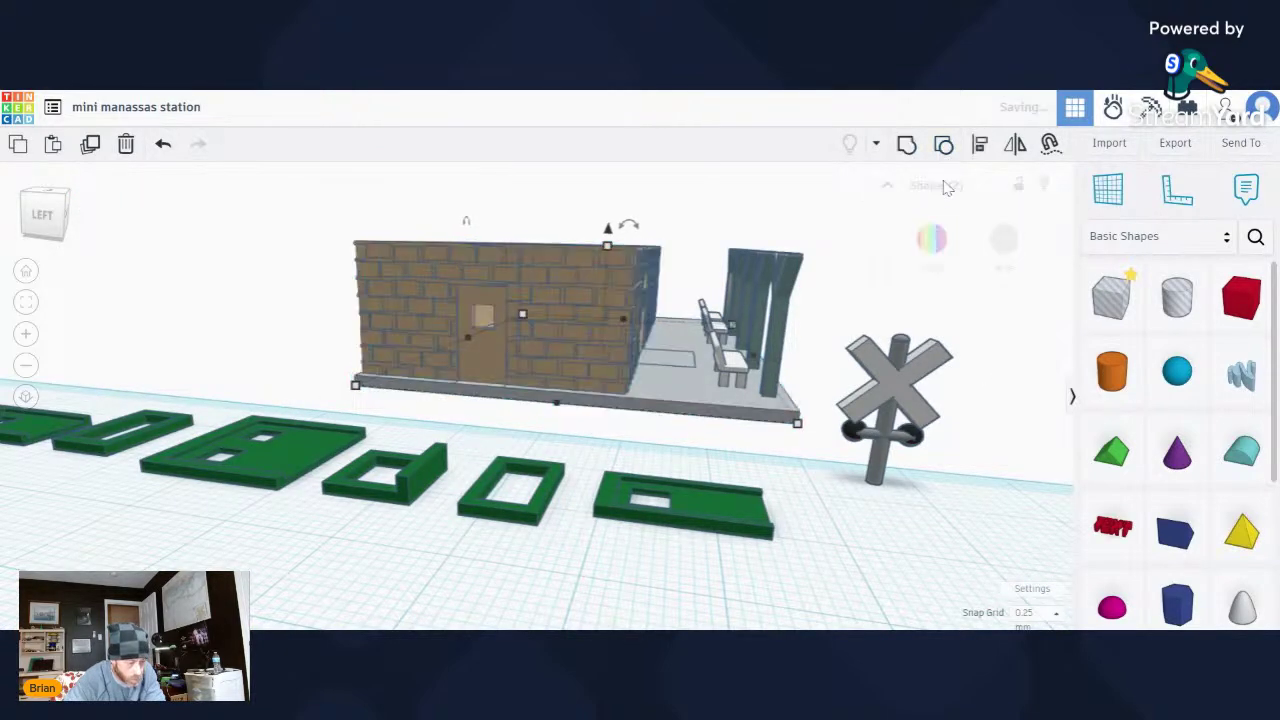
pyautogui.hotkey('ctrl', 'g')
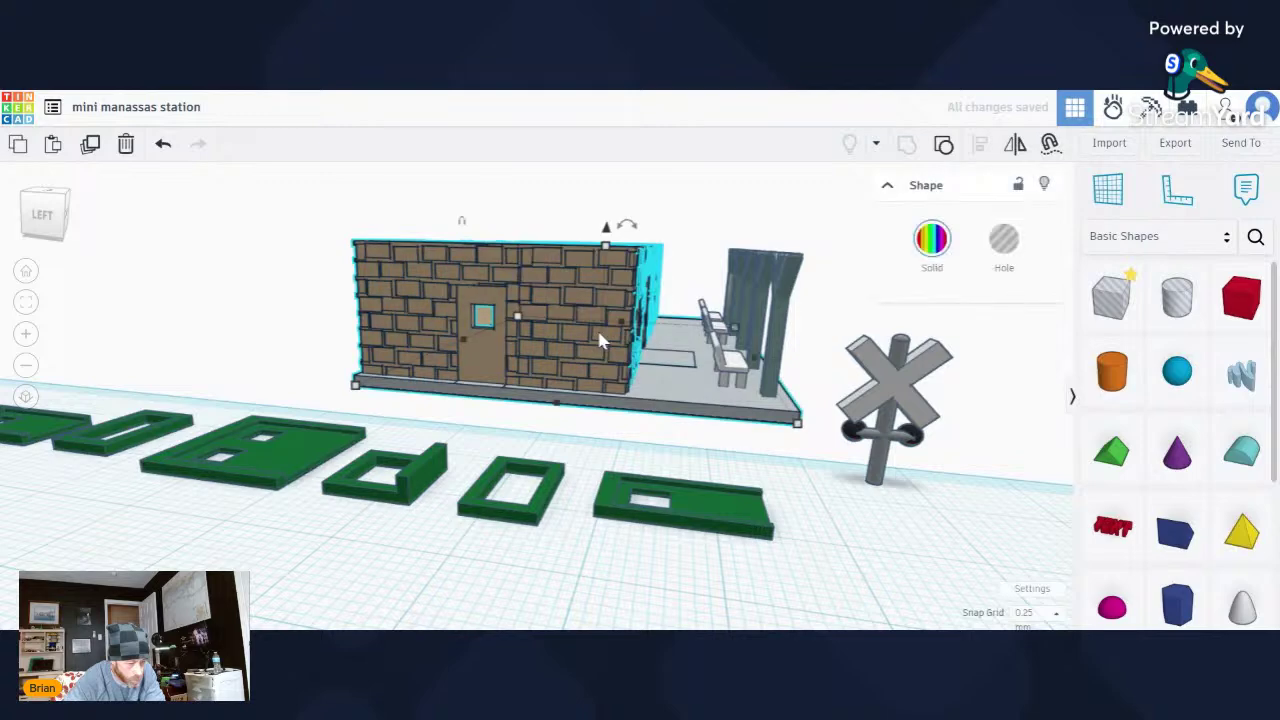
pyautogui.click(738, 450)
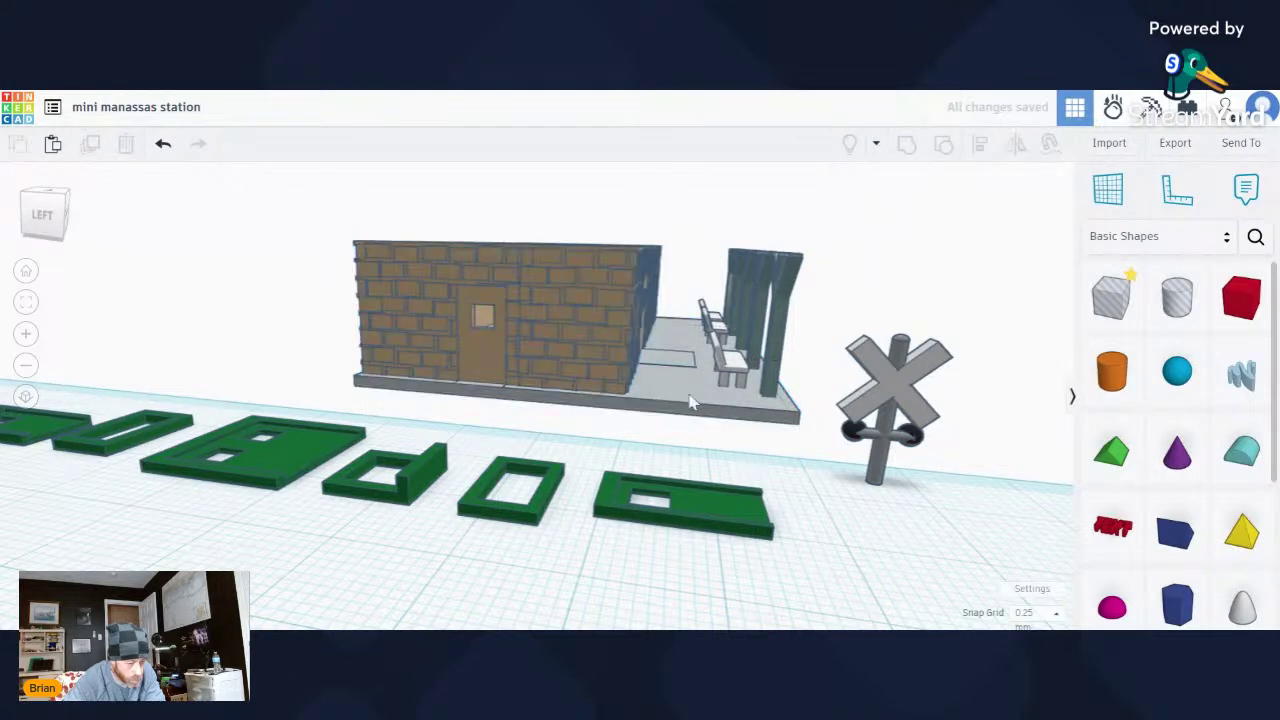
pyautogui.click(700, 405)
pyautogui.click(1024, 262)
pyautogui.hotkey('ctrl', 'shift', 'g')
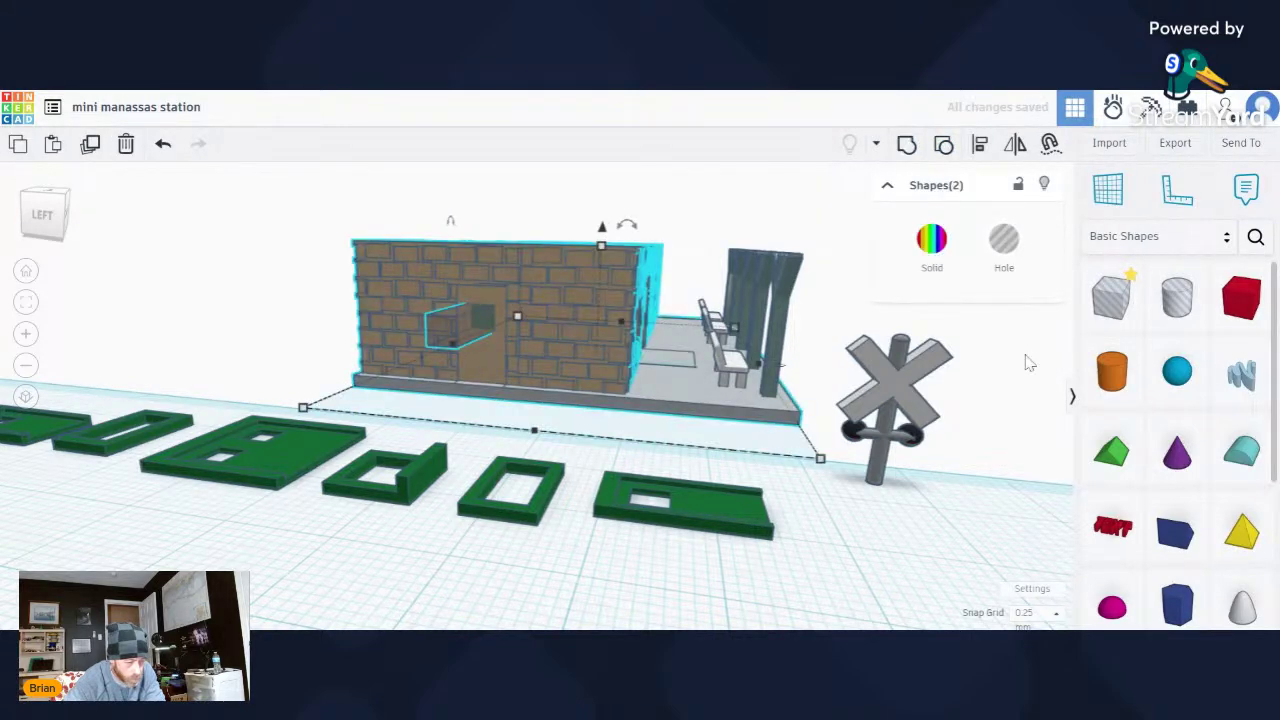
# Undo the latest ungroupings of the station building, including the release of the end door's hole box.
pyautogui.click(1029, 363)
pyautogui.click(602, 323)
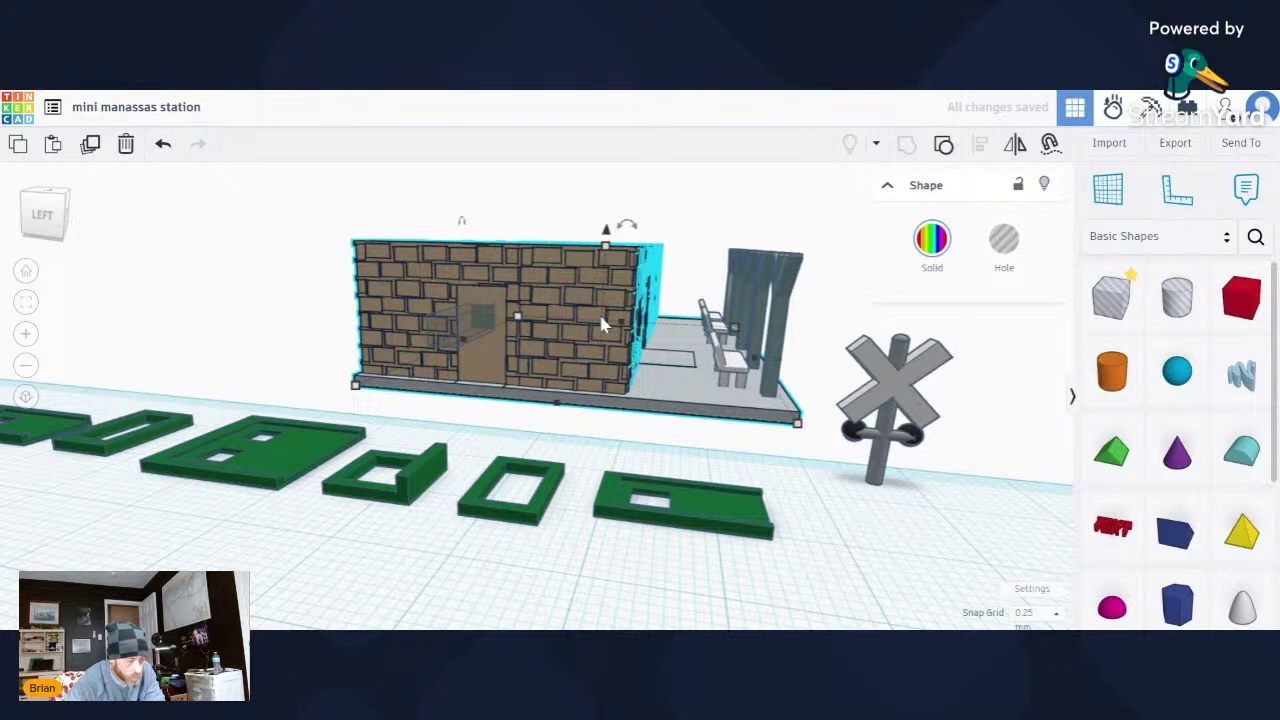
pyautogui.click(162, 144)
pyautogui.click(162, 144)
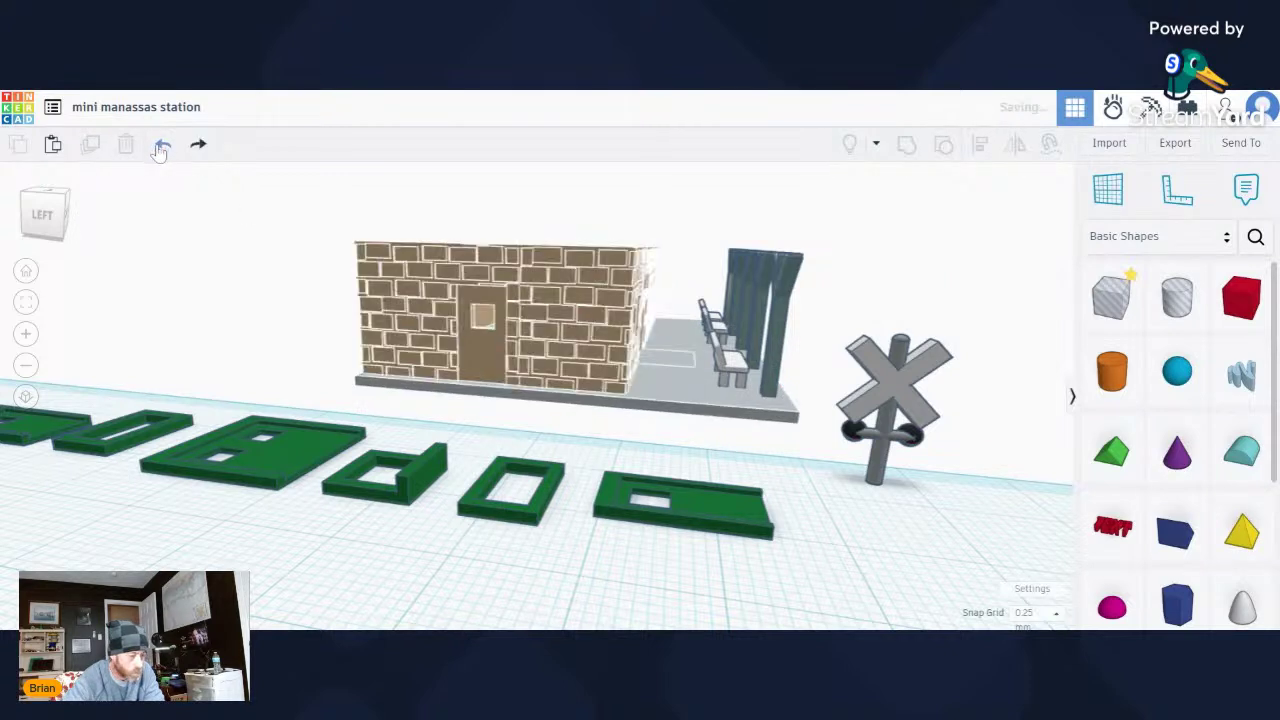
pyautogui.click(162, 144)
pyautogui.click(162, 144)
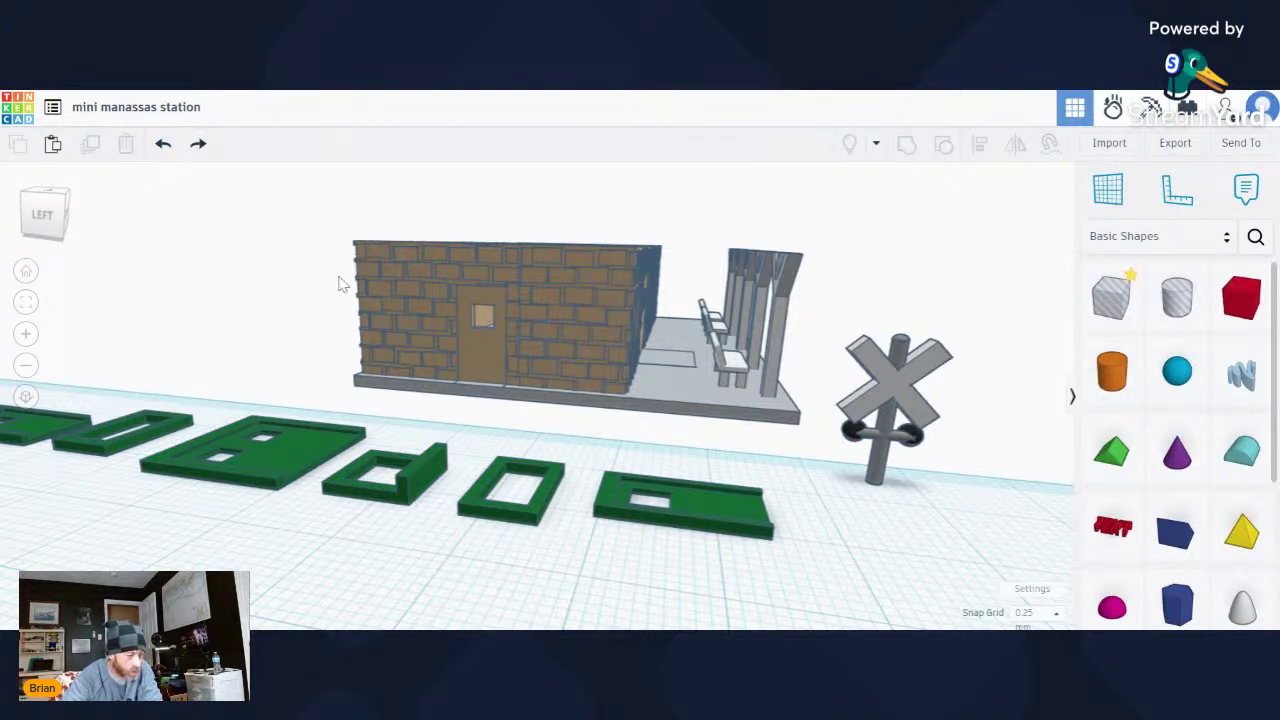
# Examine the door and window openings in the station's brick walls alongside the loose green frame panels.
pyautogui.scroll(-3, 348, 290)
pyautogui.scroll(2, 472, 292)
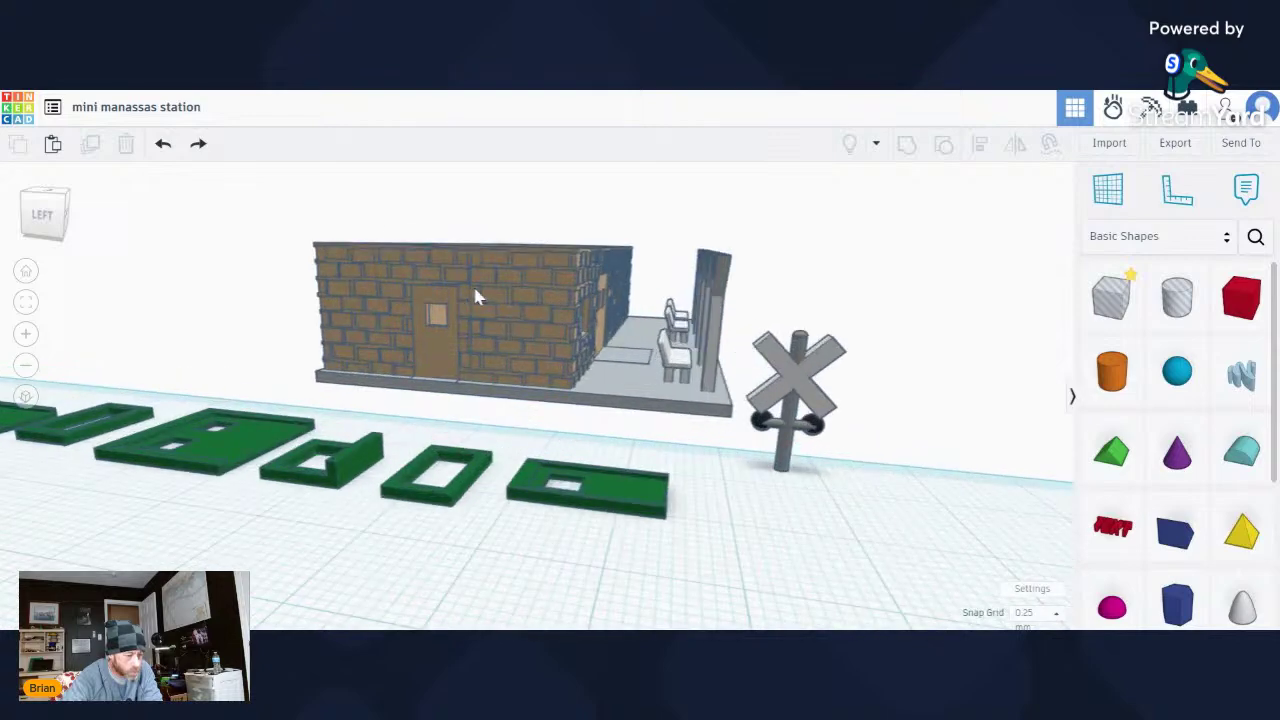
pyautogui.moveTo(474, 294); pyautogui.dragTo(422, 362, button='right')
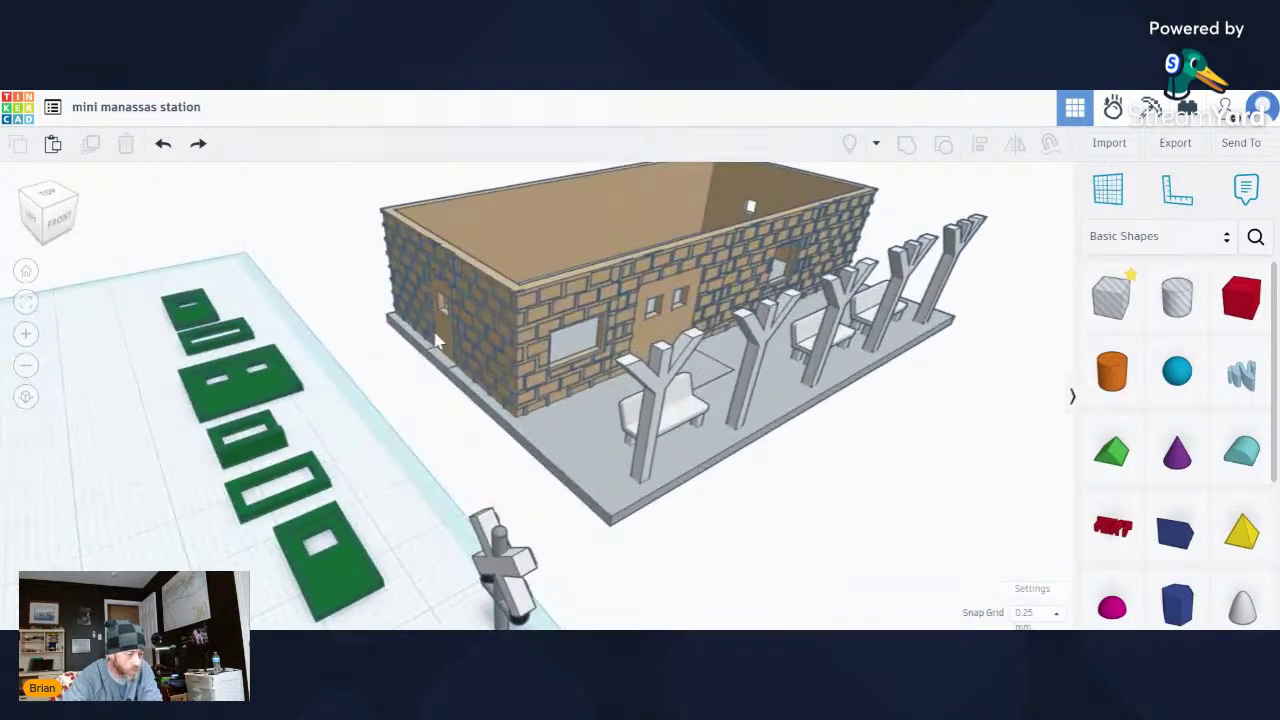
pyautogui.scroll(-2, 436, 342)
pyautogui.scroll(2, 490, 335)
pyautogui.scroll(3, 367, 402)
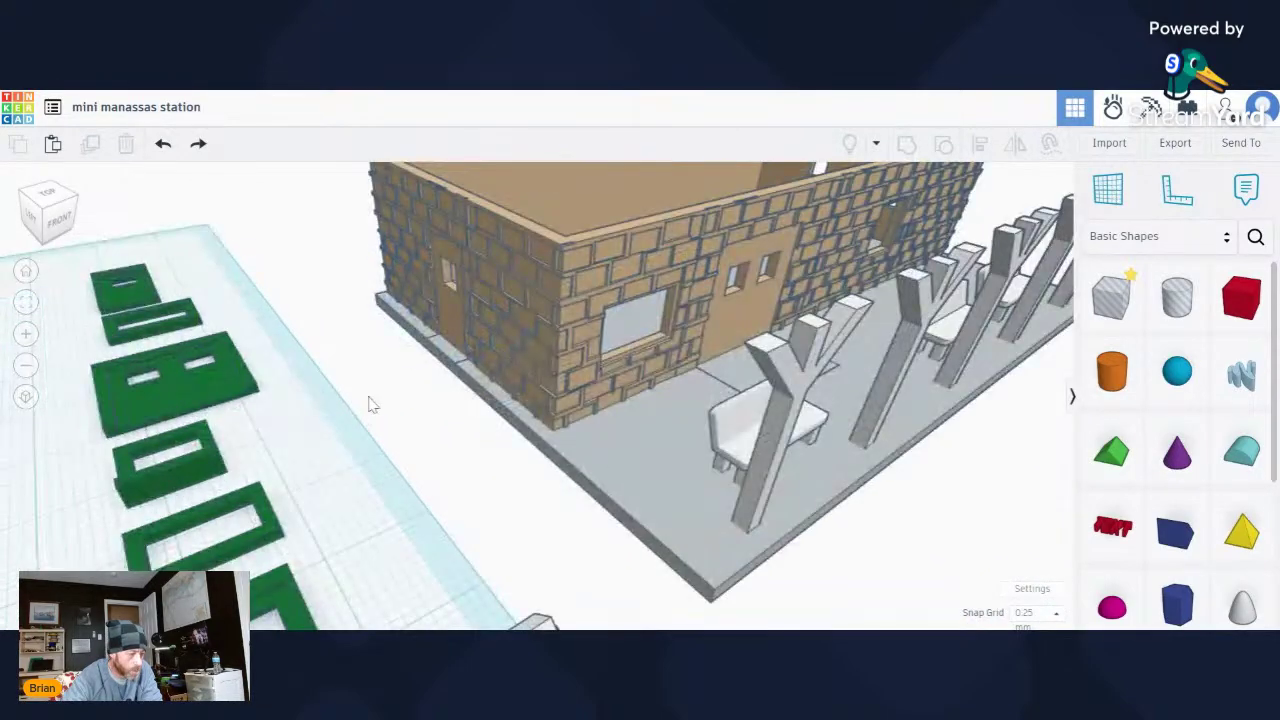
pyautogui.scroll(-4, 366, 400)
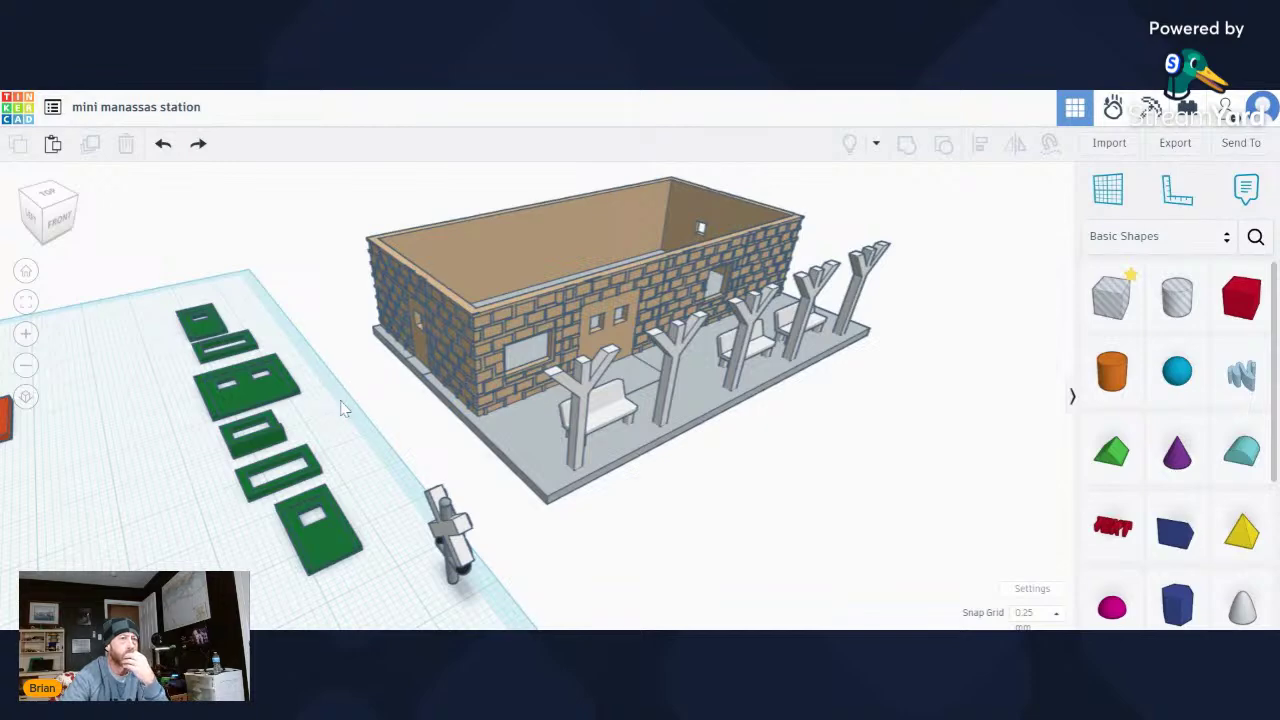
pyautogui.scroll(5, 210, 516)
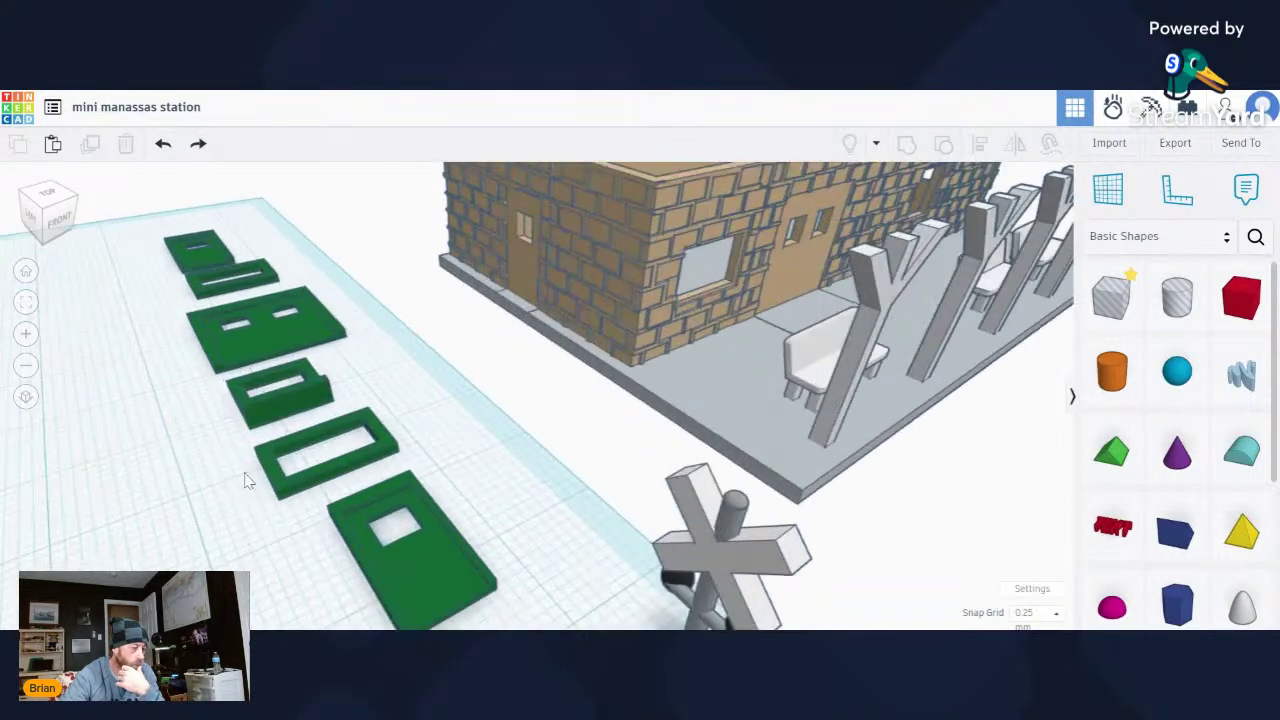
pyautogui.scroll(-4, 478, 450)
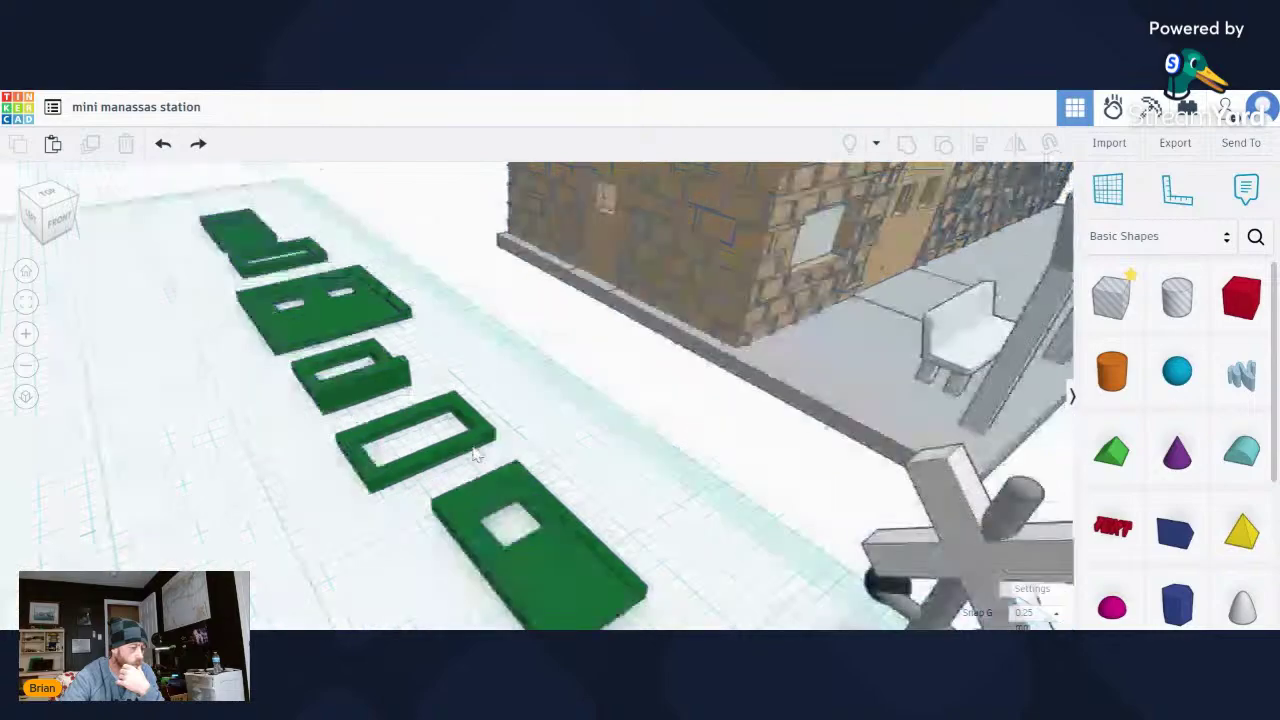
pyautogui.scroll(5, 778, 291)
pyautogui.scroll(5, 700, 278)
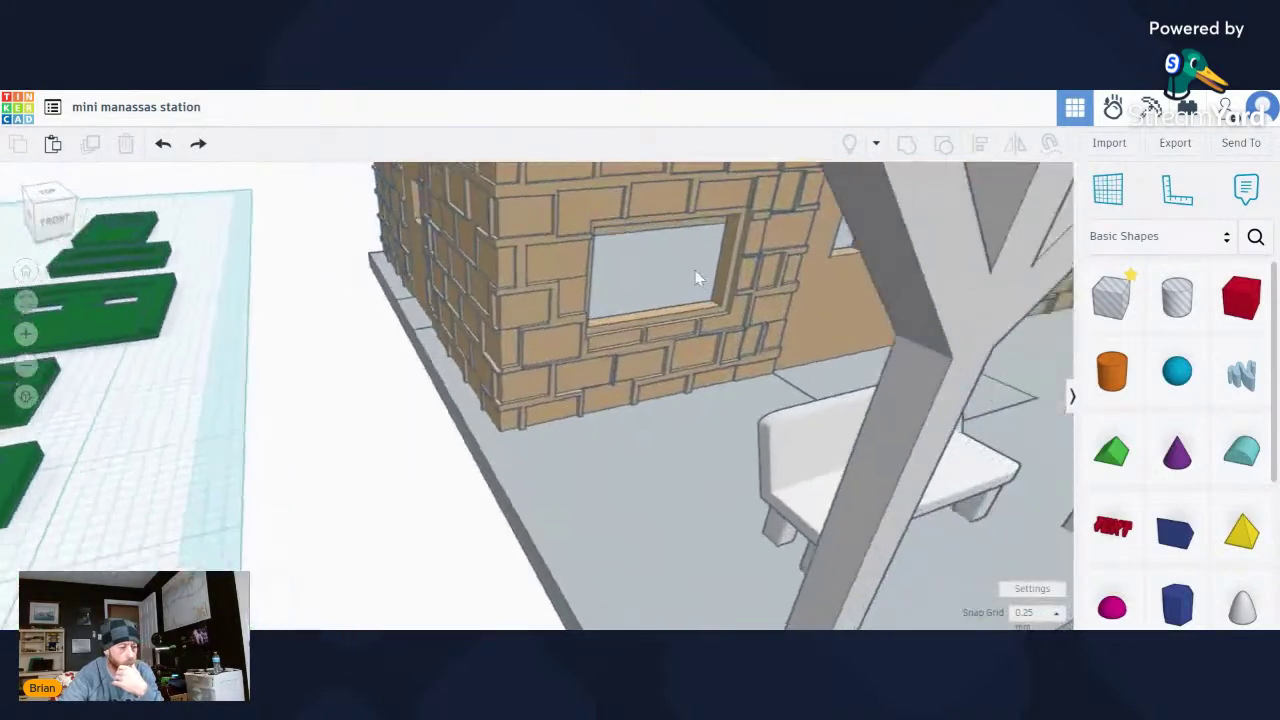
pyautogui.moveTo(709, 277); pyautogui.dragTo(955, 318, button='right')
pyautogui.scroll(-6, 955, 318)
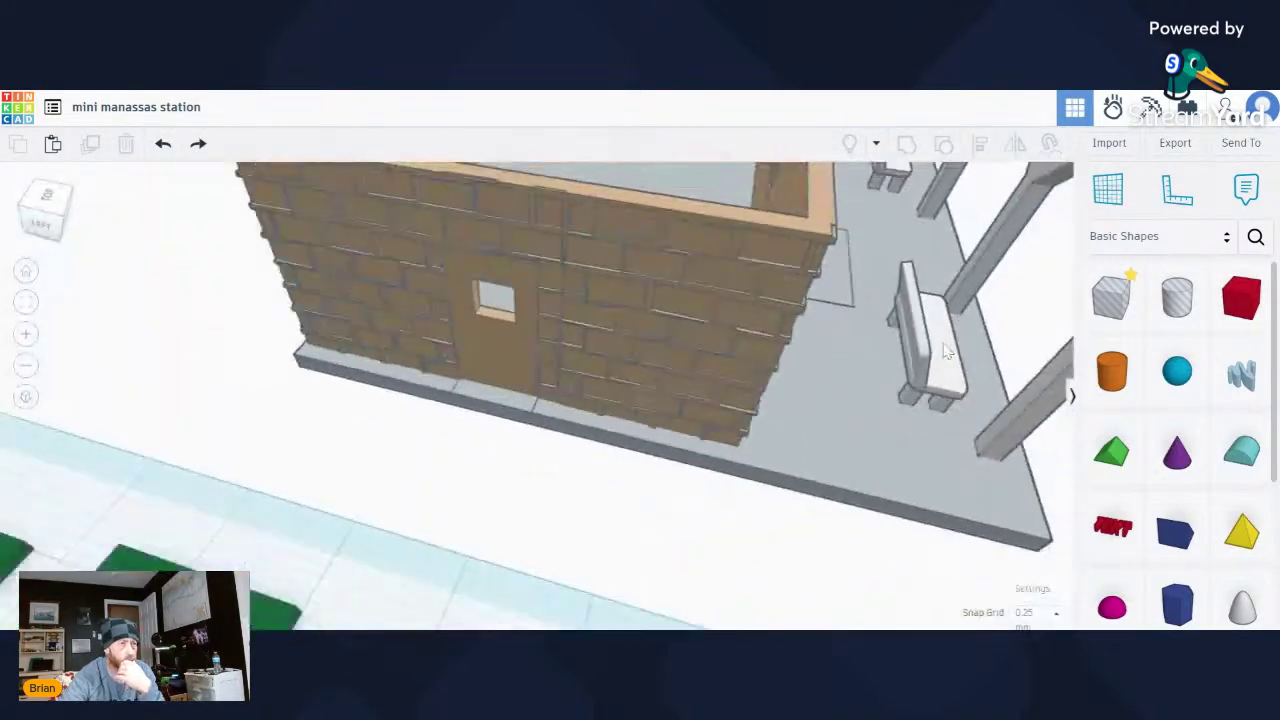
pyautogui.scroll(2, 881, 360)
pyautogui.scroll(-5, 864, 368)
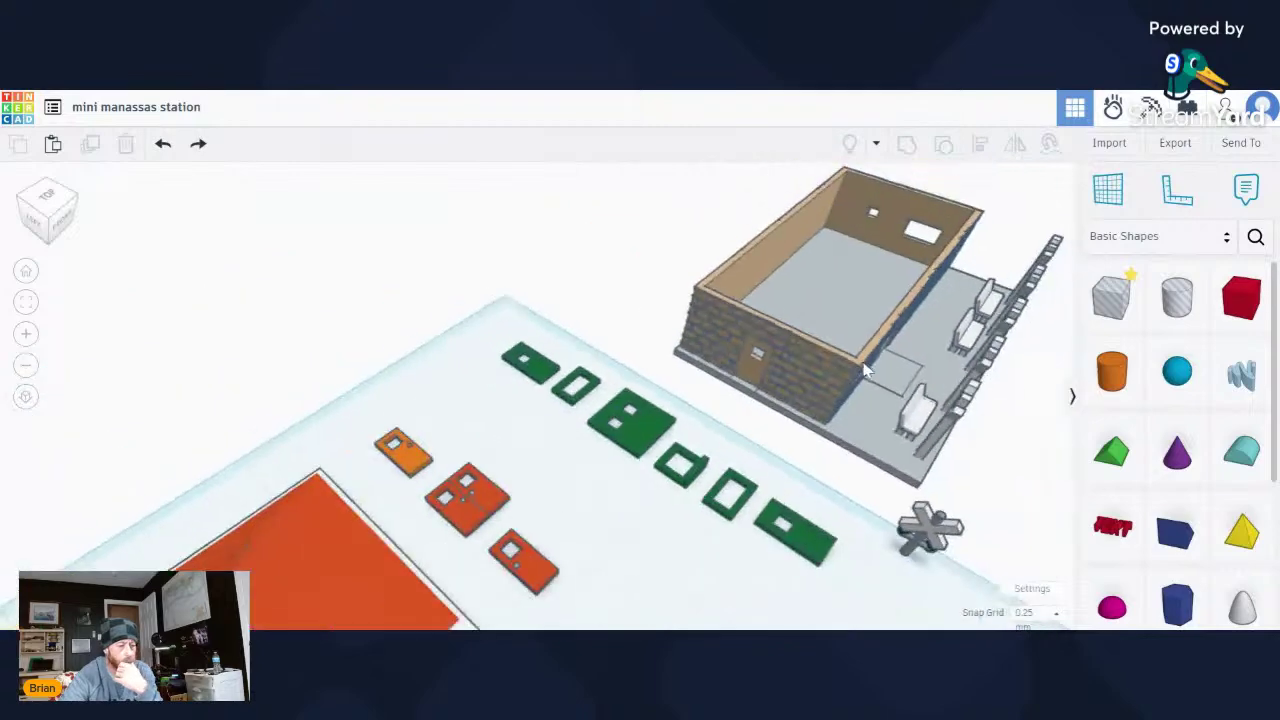
pyautogui.moveTo(864, 368); pyautogui.dragTo(808, 334, button='right')
pyautogui.scroll(4, 678, 372)
pyautogui.scroll(-5, 680, 375)
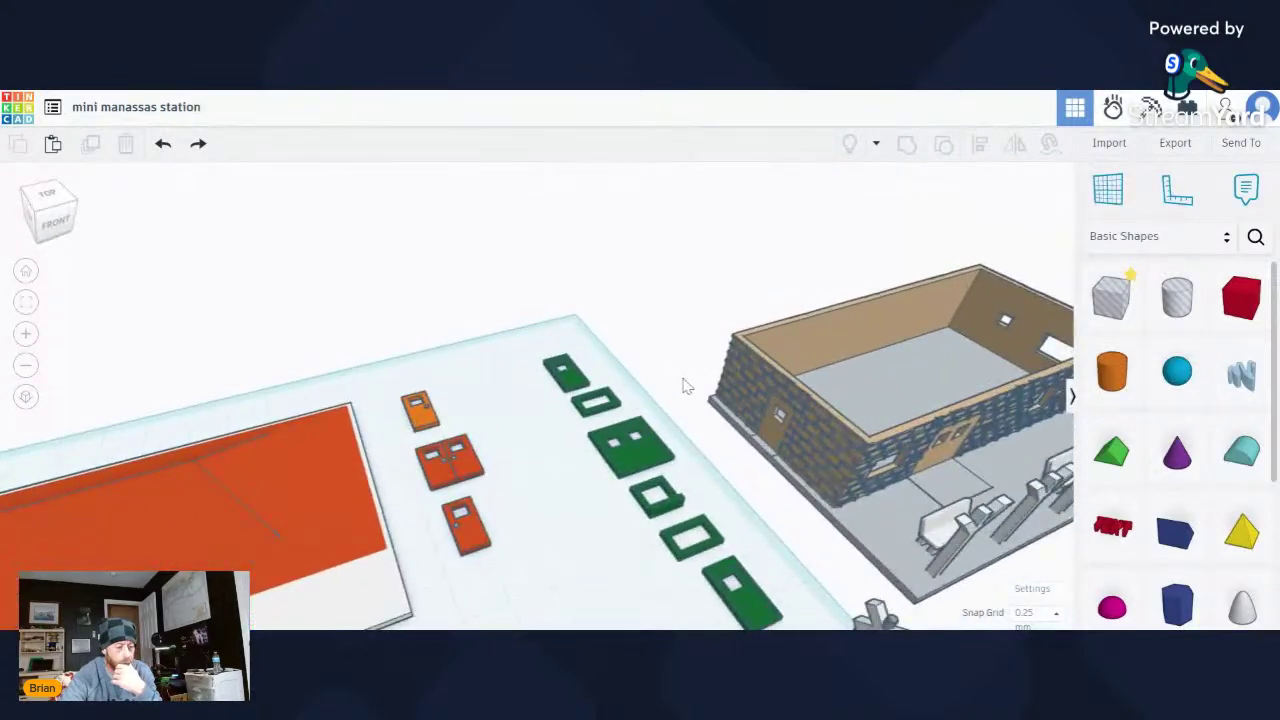
# Duplicate the whole station with its platform, posts and benches, and move the copy 168.38 mm left and 73.04 mm forward onto the workplane.
pyautogui.moveTo(805, 420); pyautogui.dragTo(452, 432, button='right')
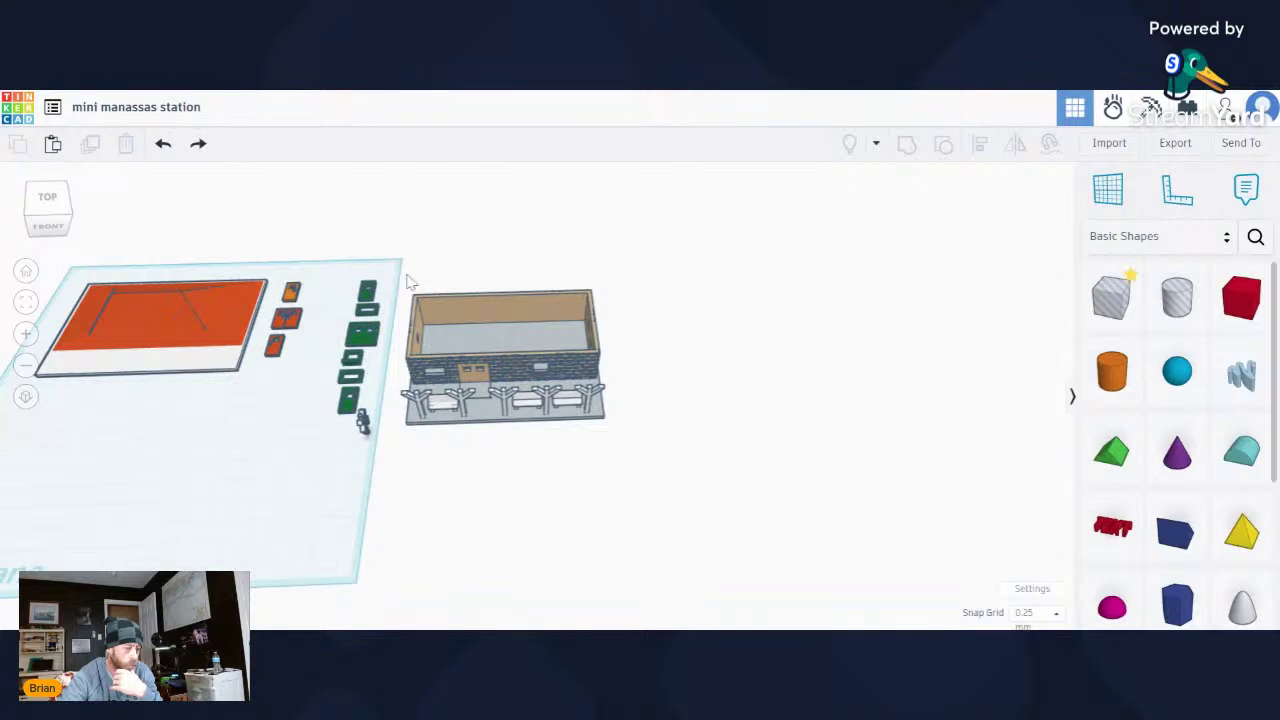
pyautogui.moveTo(408, 282); pyautogui.dragTo(652, 444)
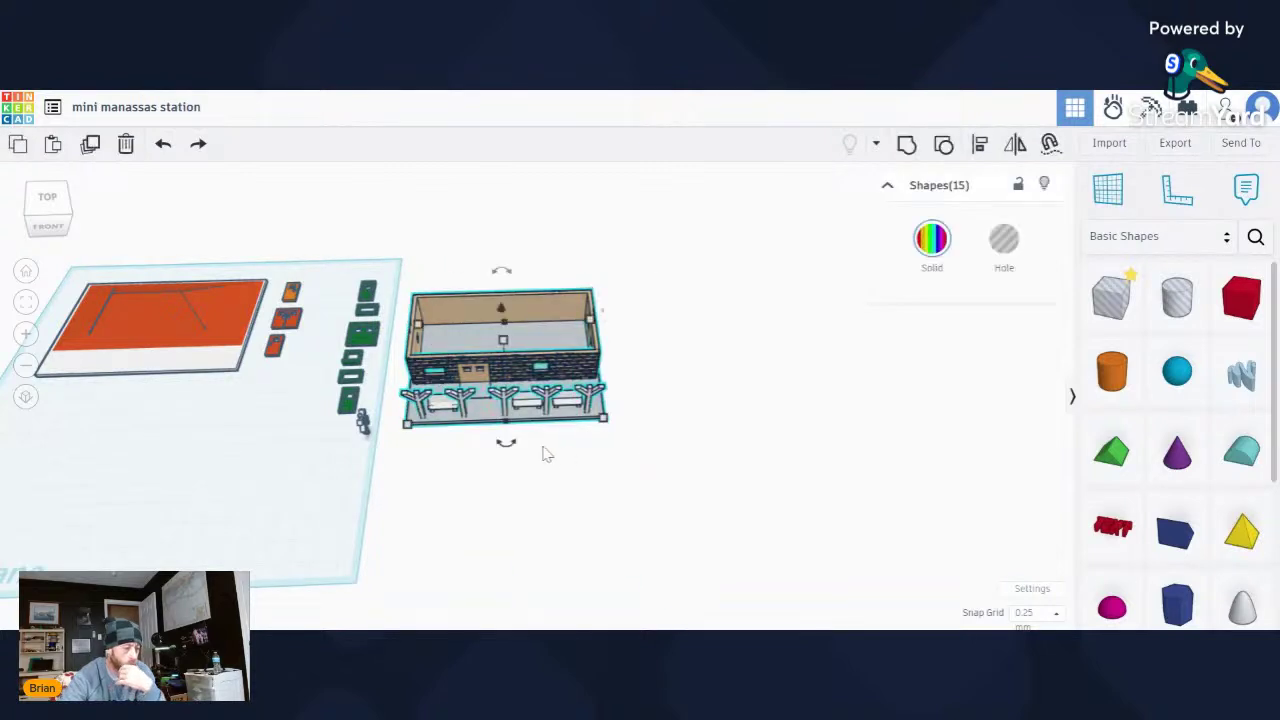
pyautogui.click(89, 145)
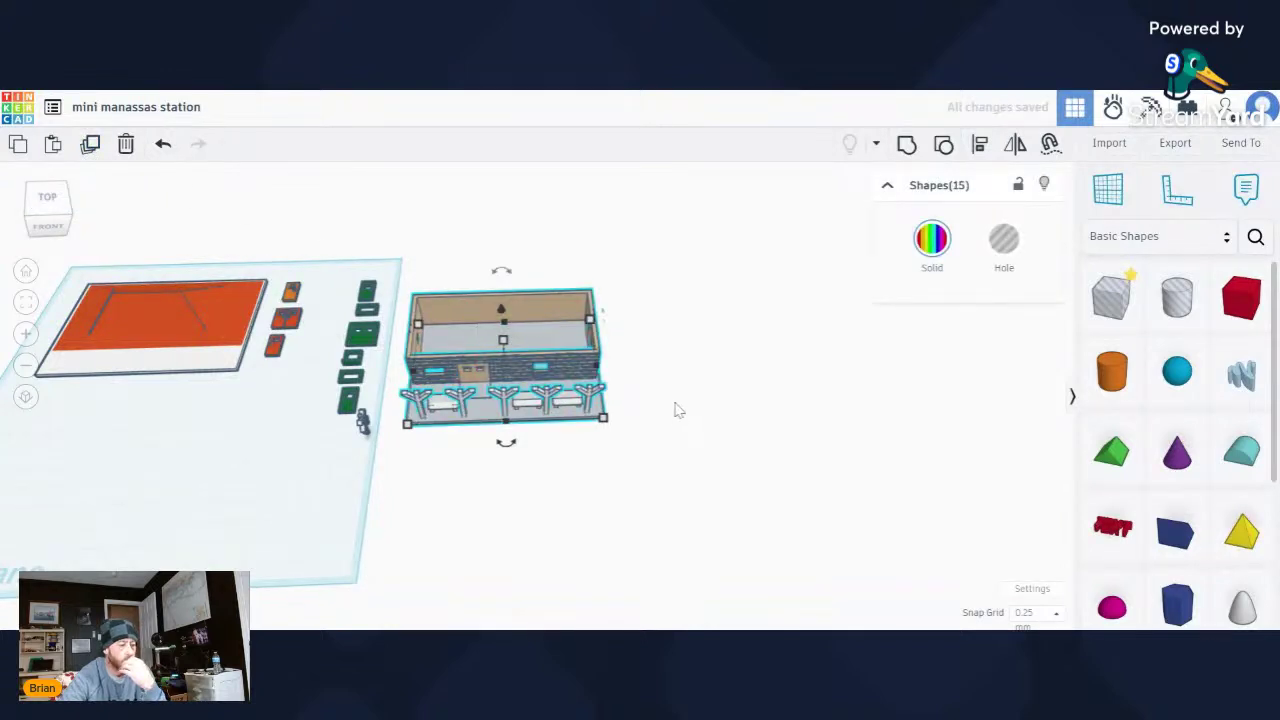
pyautogui.moveTo(590, 370); pyautogui.dragTo(245, 493)
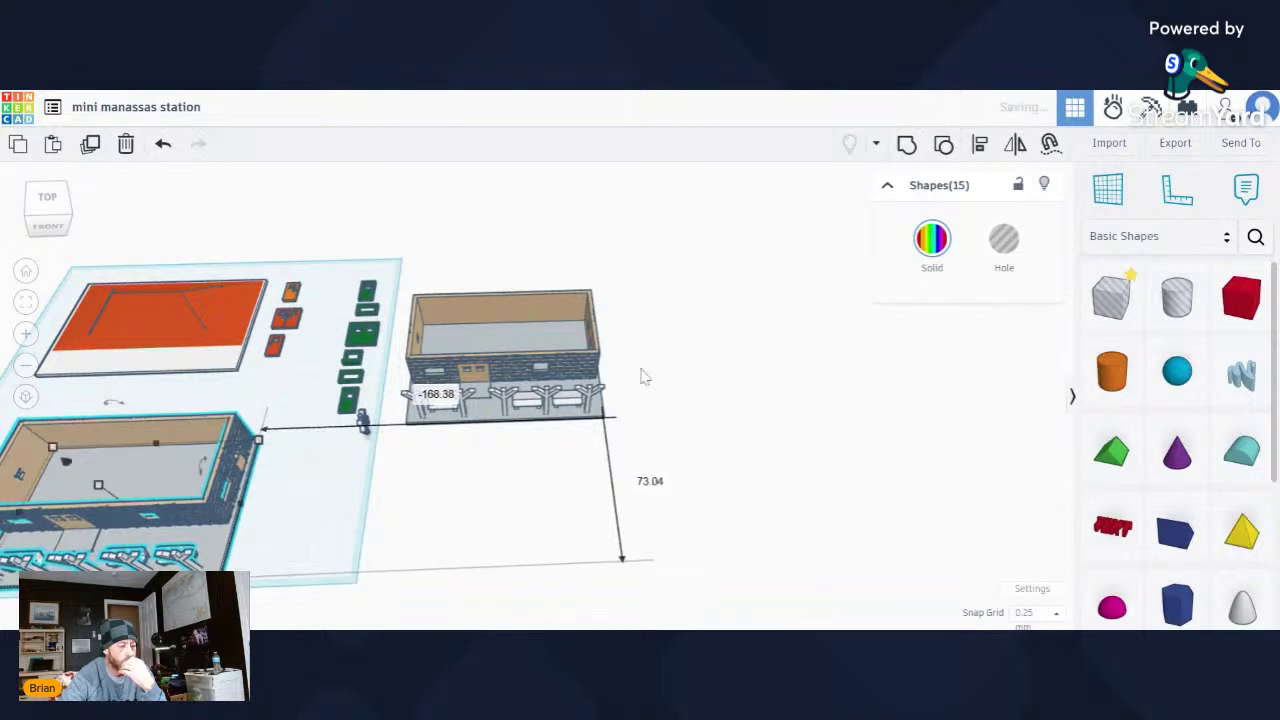
pyautogui.click(672, 337)
# Examine the end door, its window opening and the wall's bottom edge along the base of the station standing off the workplane.
pyautogui.moveTo(672, 337); pyautogui.dragTo(490, 245, button='right')
pyautogui.scroll(3, 482, 256)
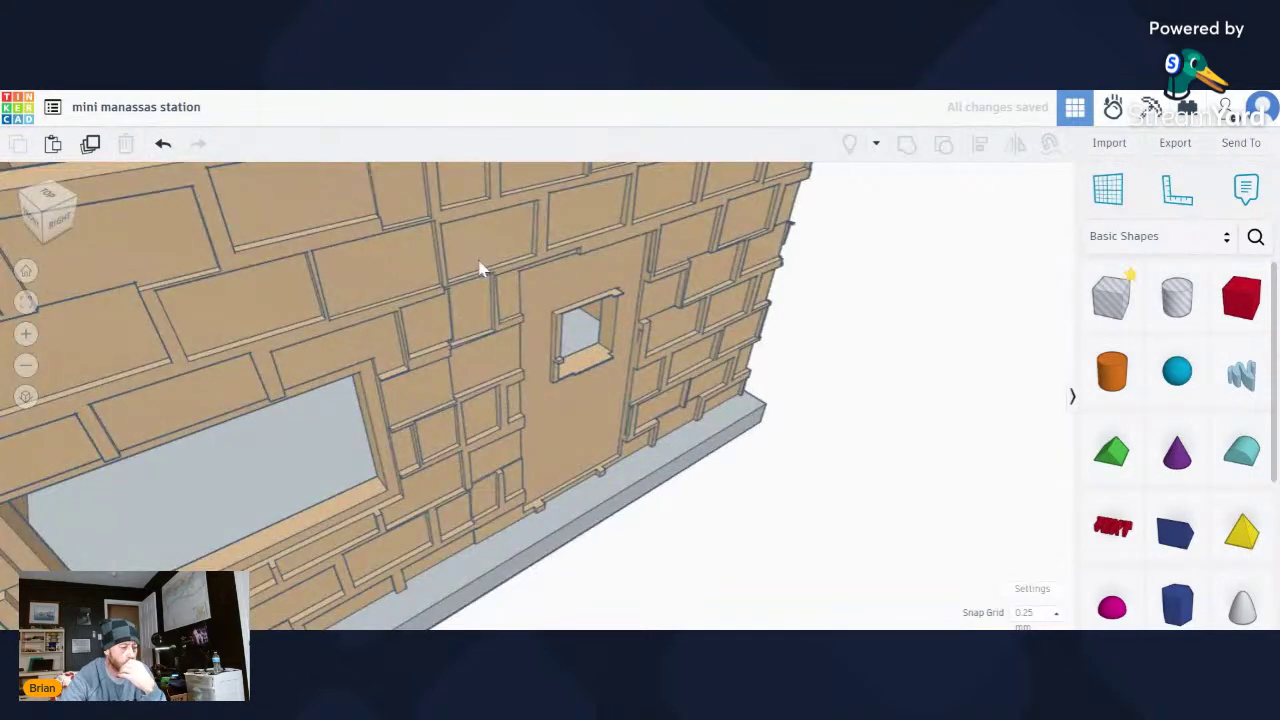
pyautogui.moveTo(632, 320); pyautogui.dragTo(533, 250, button='right')
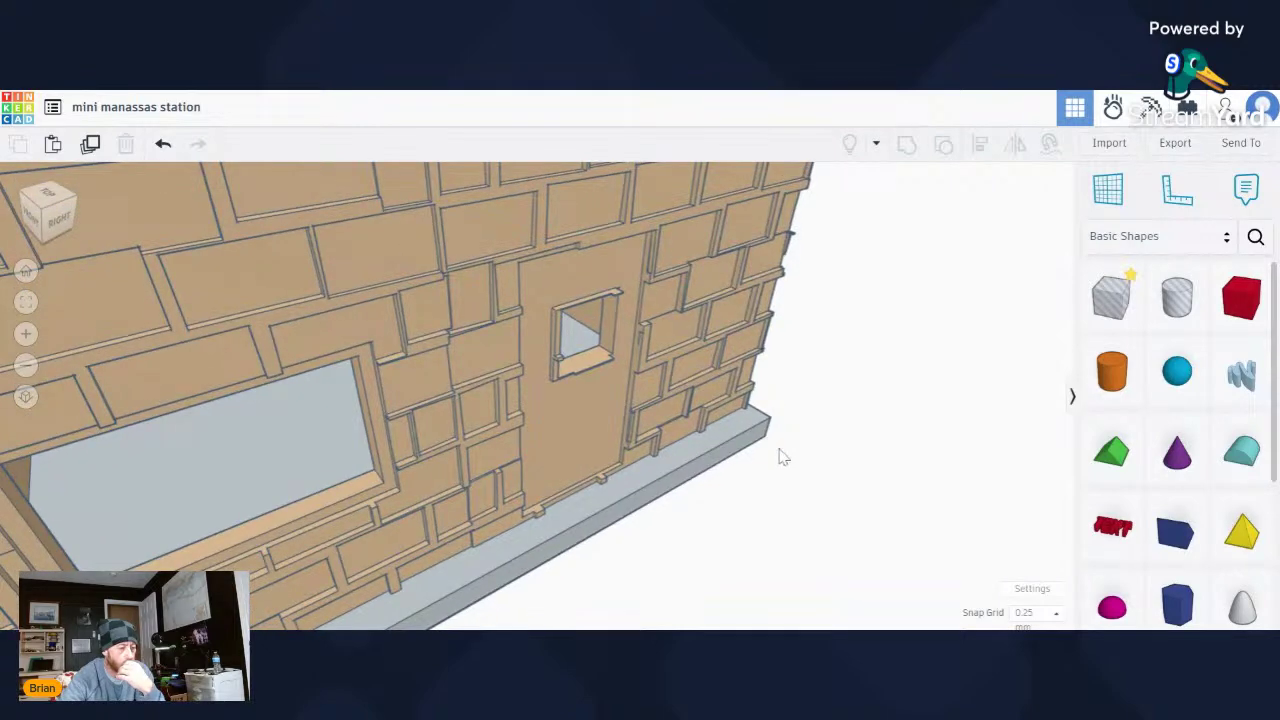
pyautogui.moveTo(783, 457); pyautogui.dragTo(757, 396, button='right')
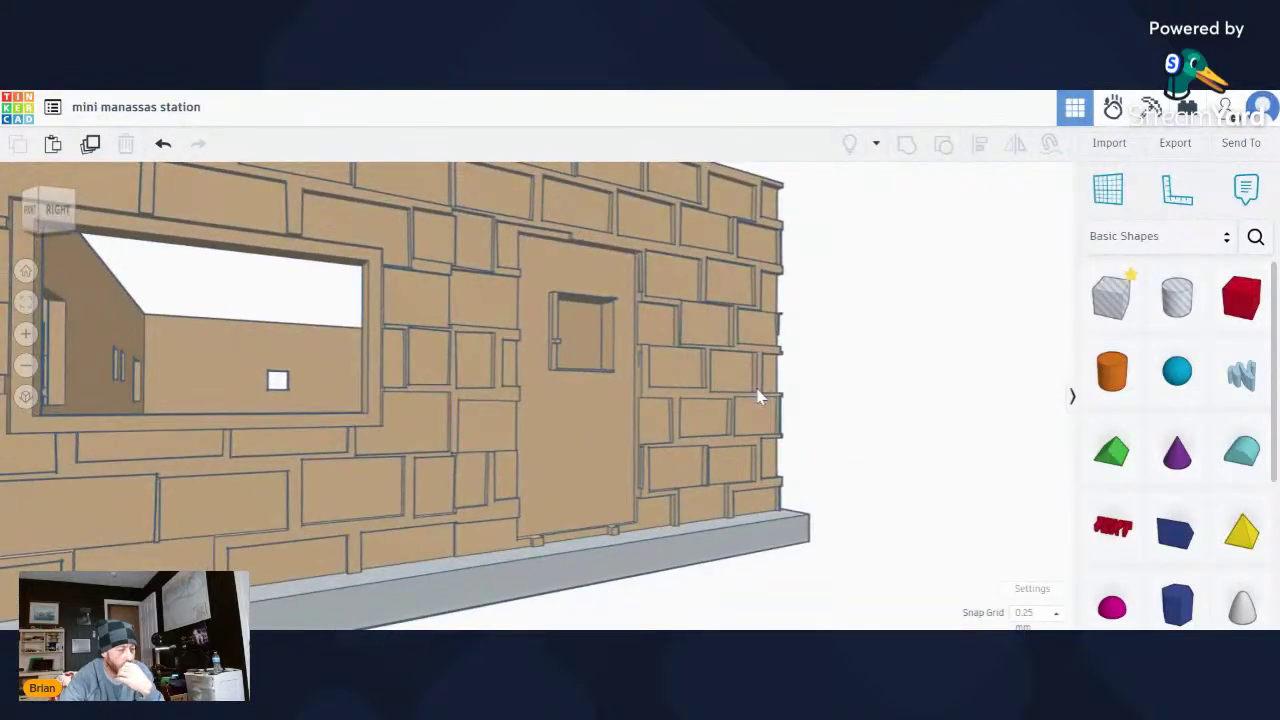
pyautogui.scroll(-6, 757, 396)
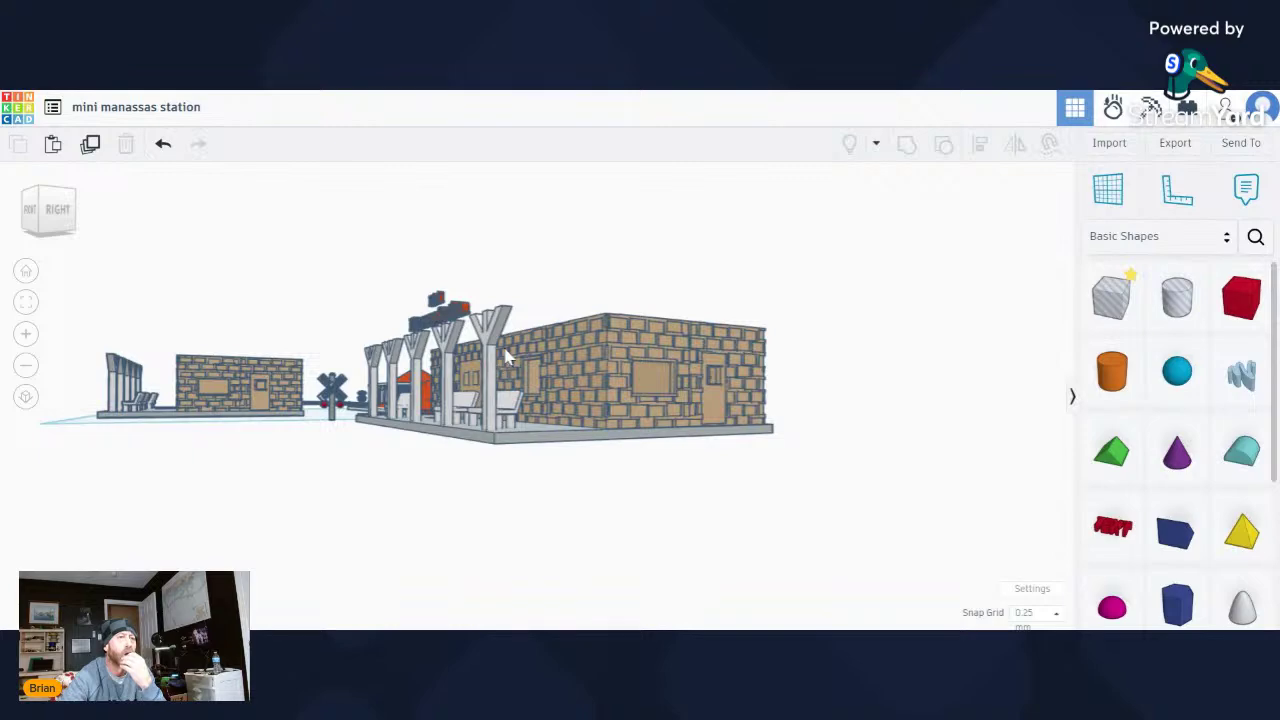
pyautogui.scroll(5, 891, 411)
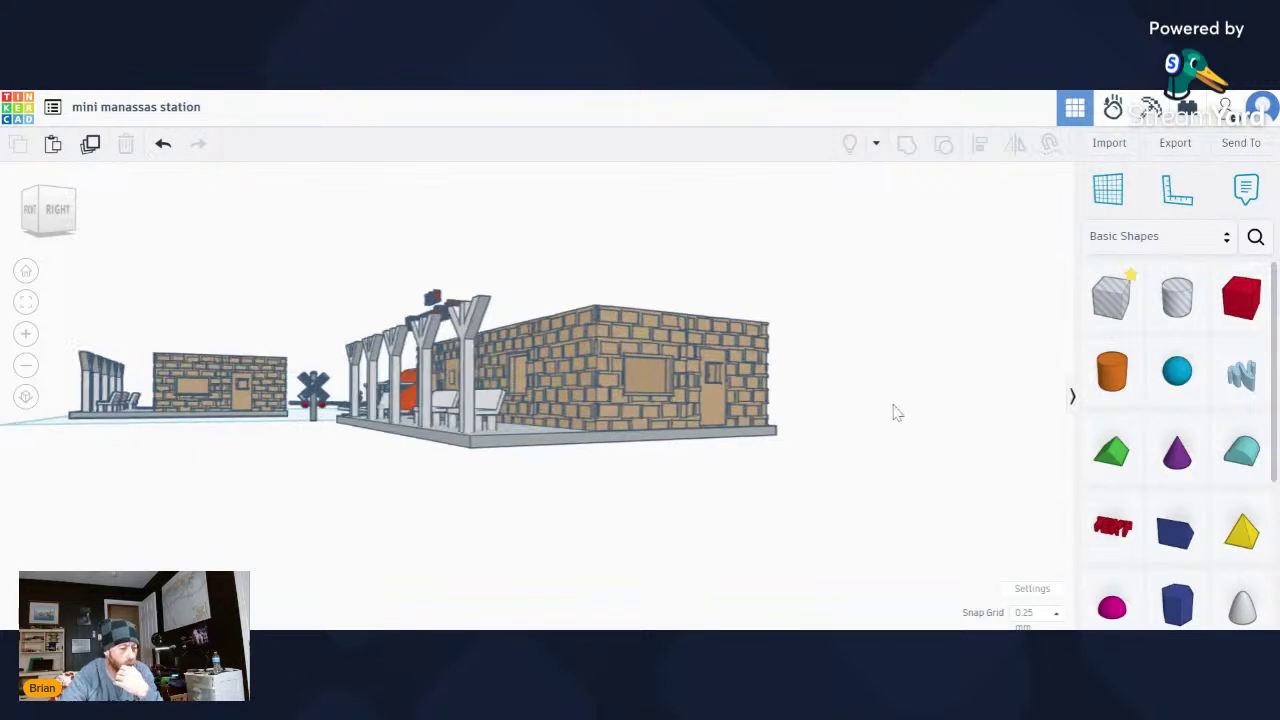
pyautogui.moveTo(605, 396); pyautogui.dragTo(632, 426, button='right')
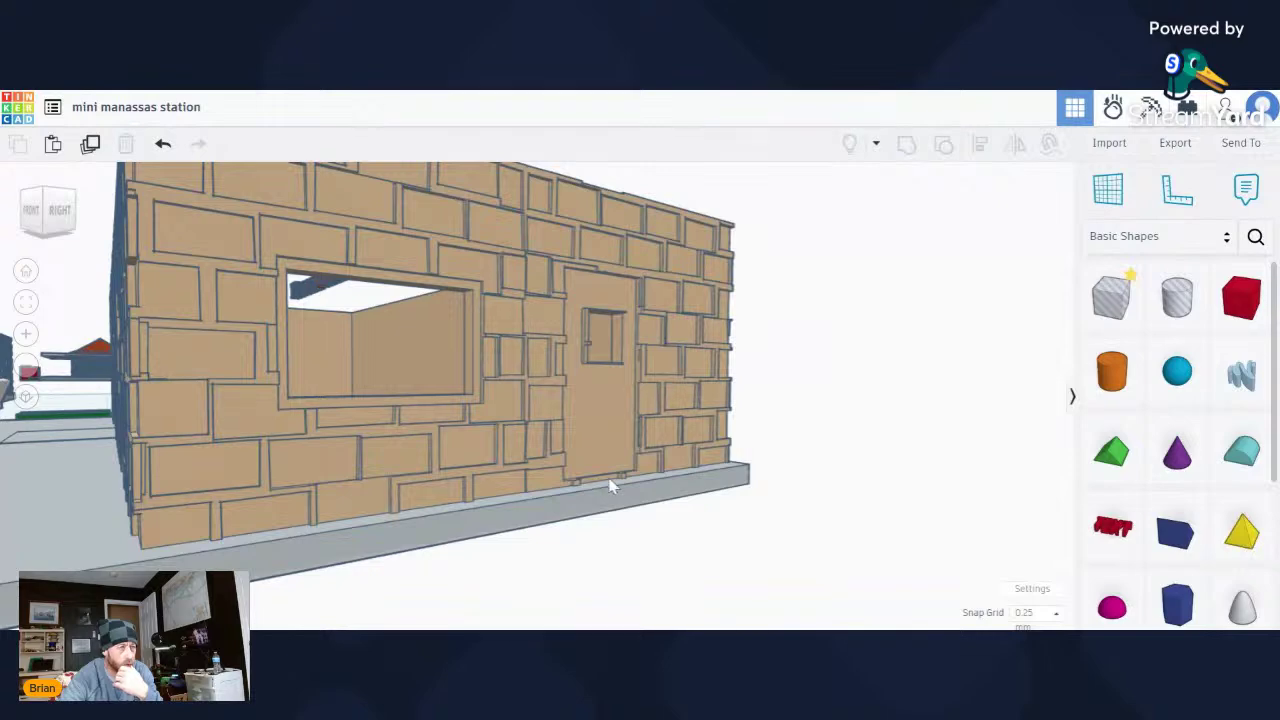
pyautogui.scroll(3, 598, 486)
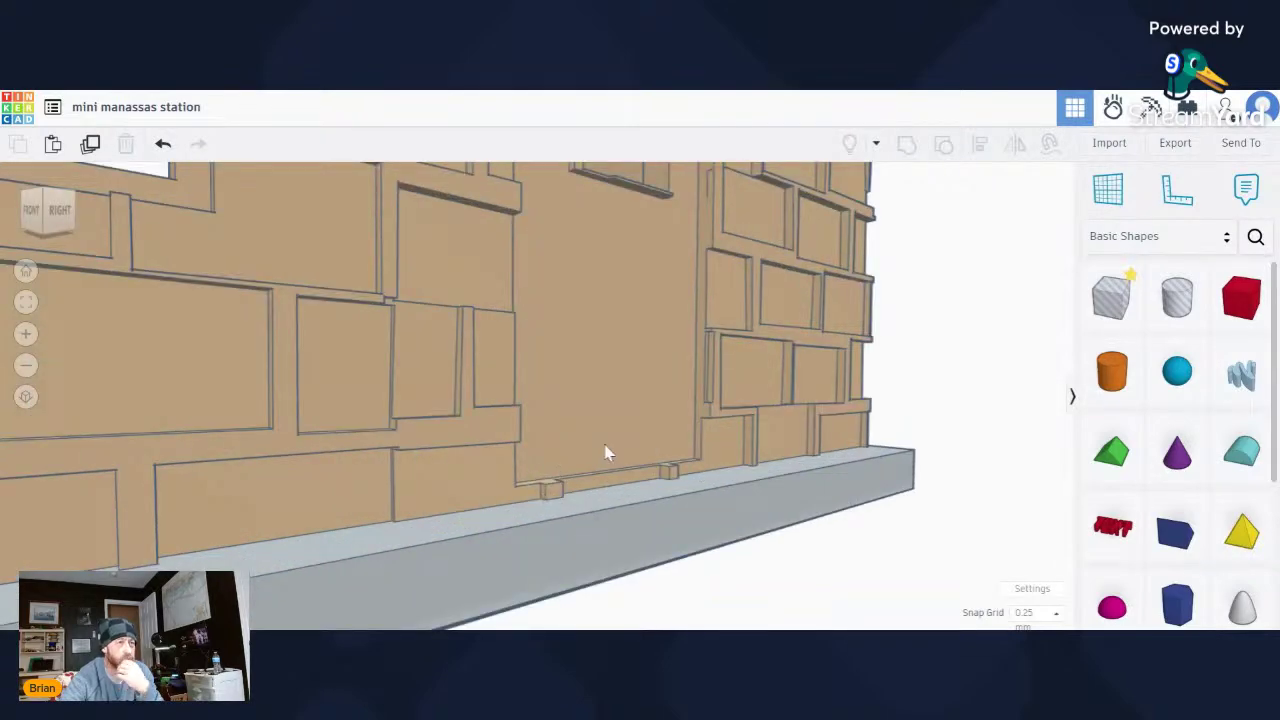
pyautogui.scroll(-5, 605, 453)
pyautogui.scroll(-4, 558, 458)
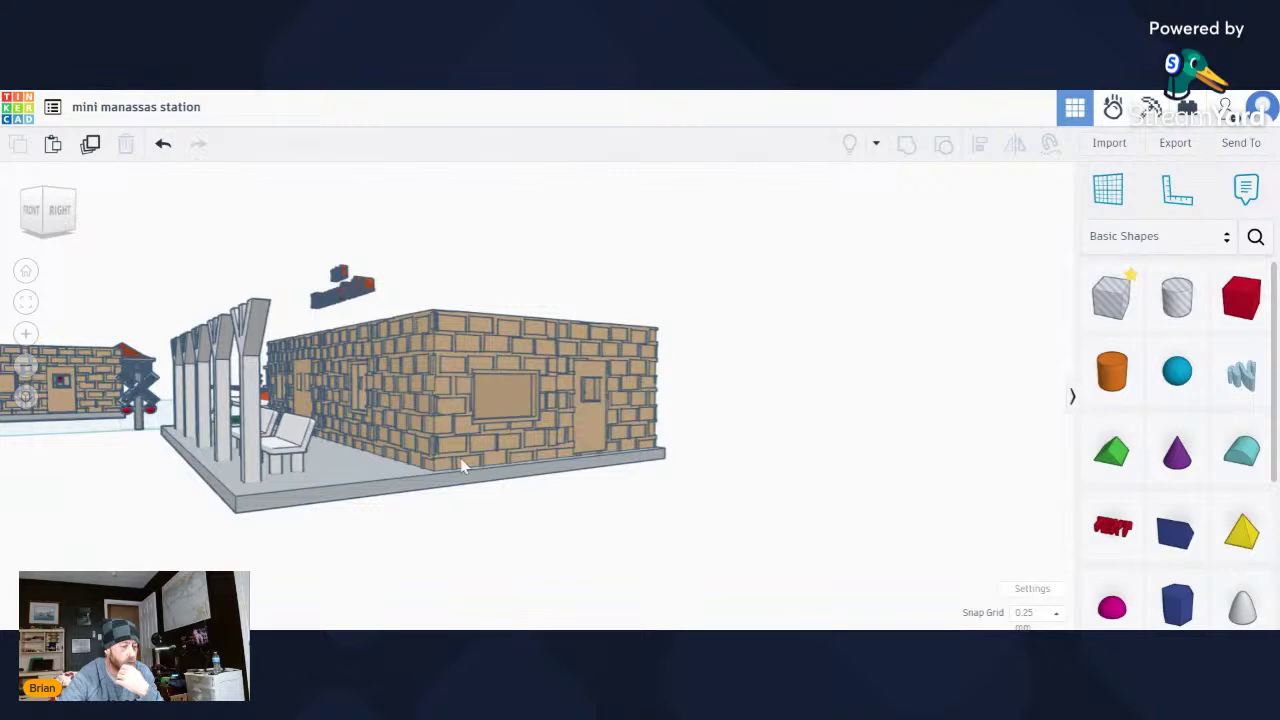
pyautogui.moveTo(460, 458); pyautogui.dragTo(726, 491, button='right')
pyautogui.moveTo(430, 442); pyautogui.dragTo(786, 378, button='right')
pyautogui.scroll(-5, 495, 490)
pyautogui.scroll(-3, 527, 466)
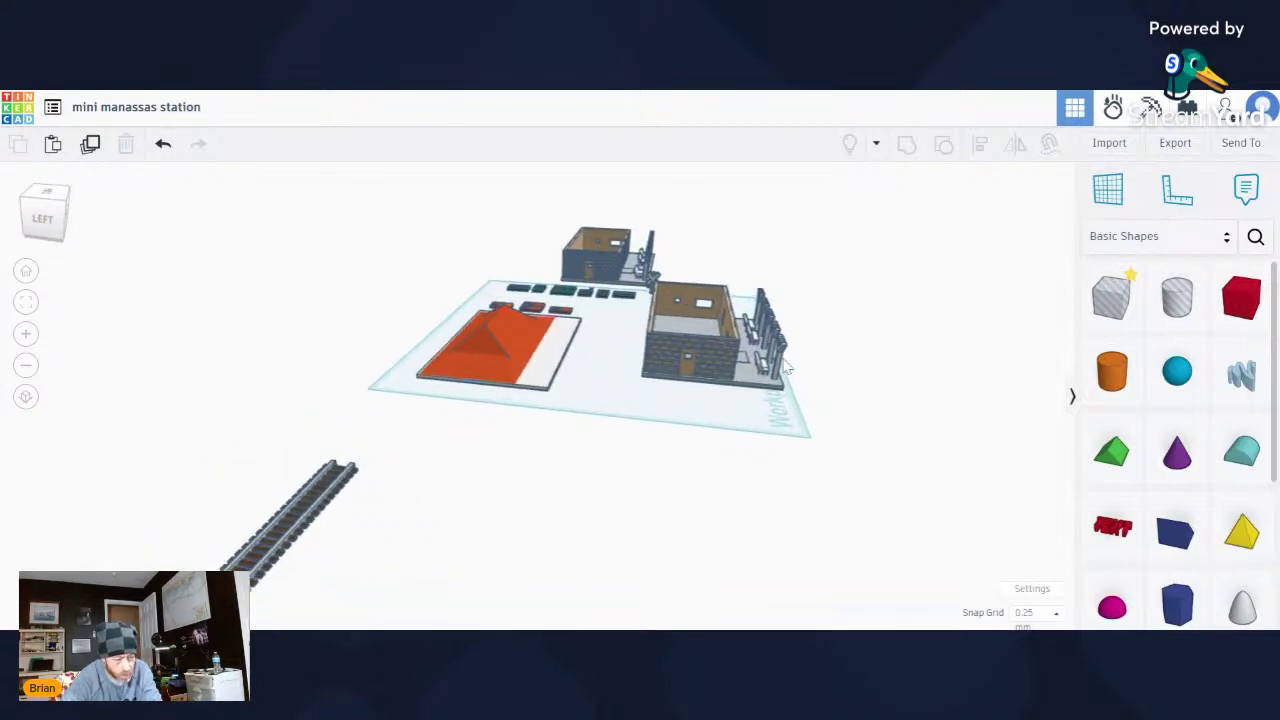
# Place a 20 mm hole box on the workplane outside the door end of the station.
pyautogui.click(782, 370)
pyautogui.click(838, 388)
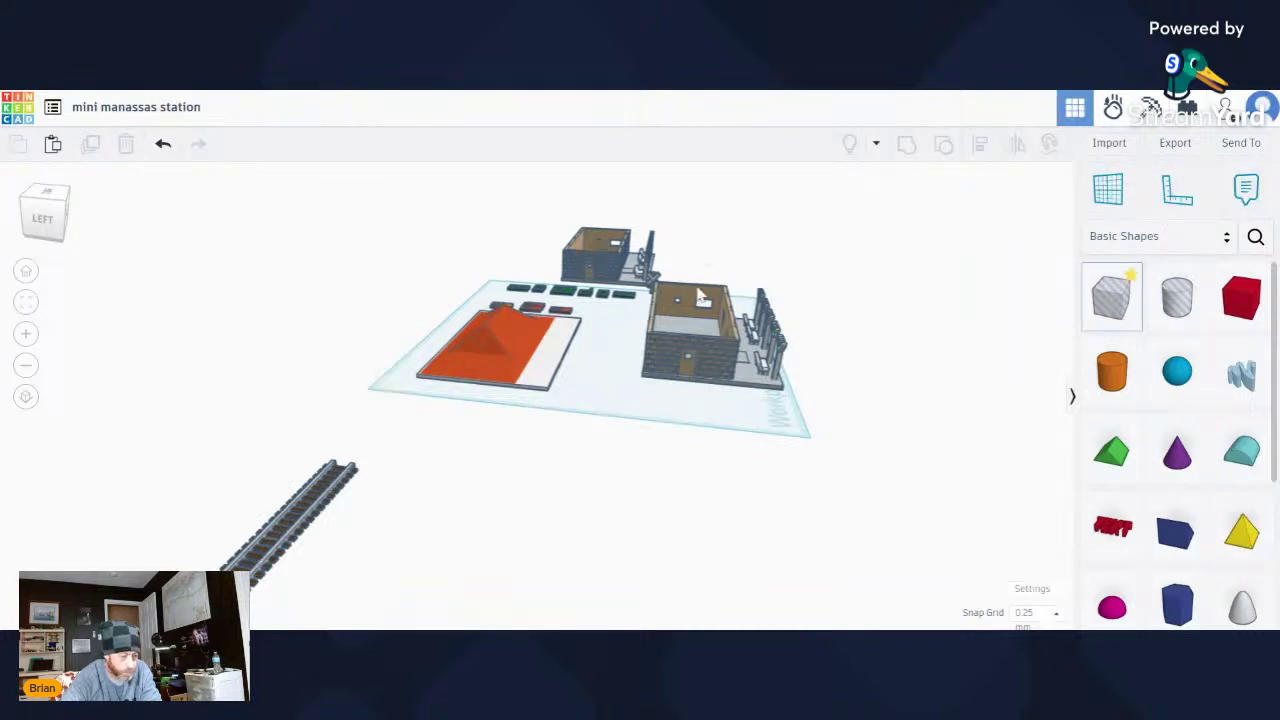
pyautogui.moveTo(700, 297); pyautogui.dragTo(670, 418)
pyautogui.scroll(6, 729, 430)
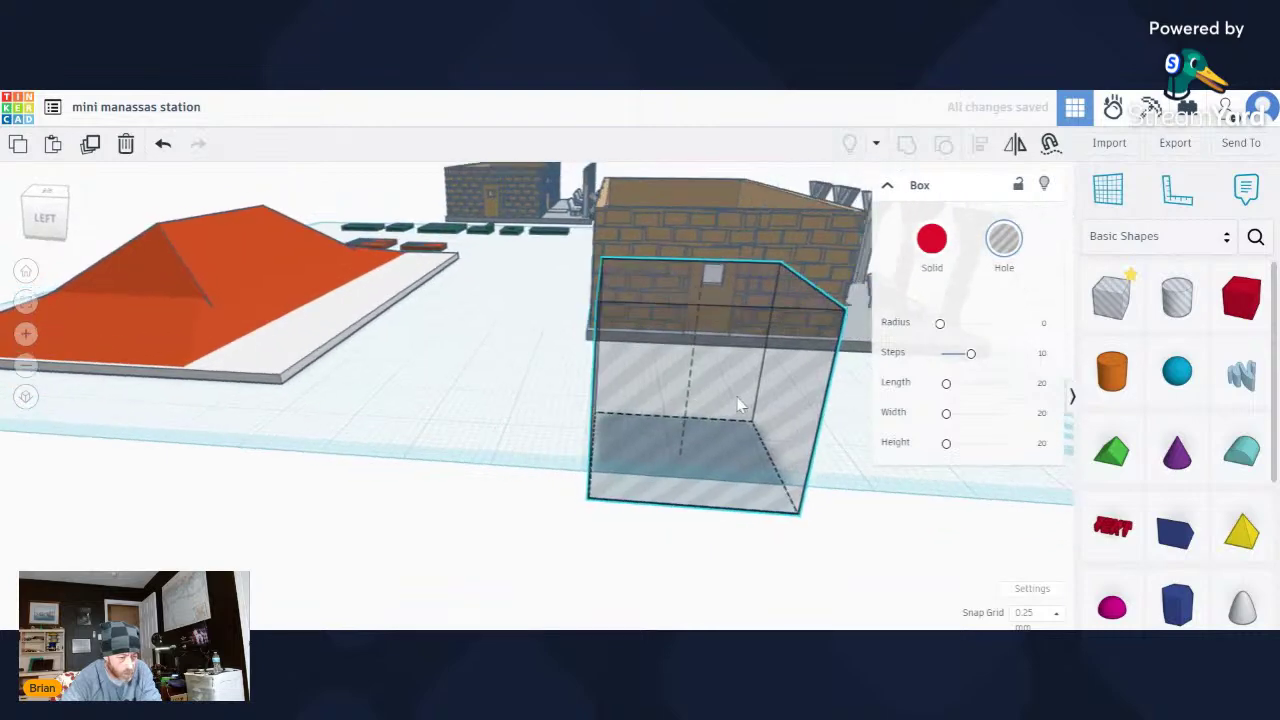
pyautogui.moveTo(740, 405); pyautogui.dragTo(714, 406, button='right')
pyautogui.scroll(3, 557, 374)
pyautogui.scroll(-3, 555, 372)
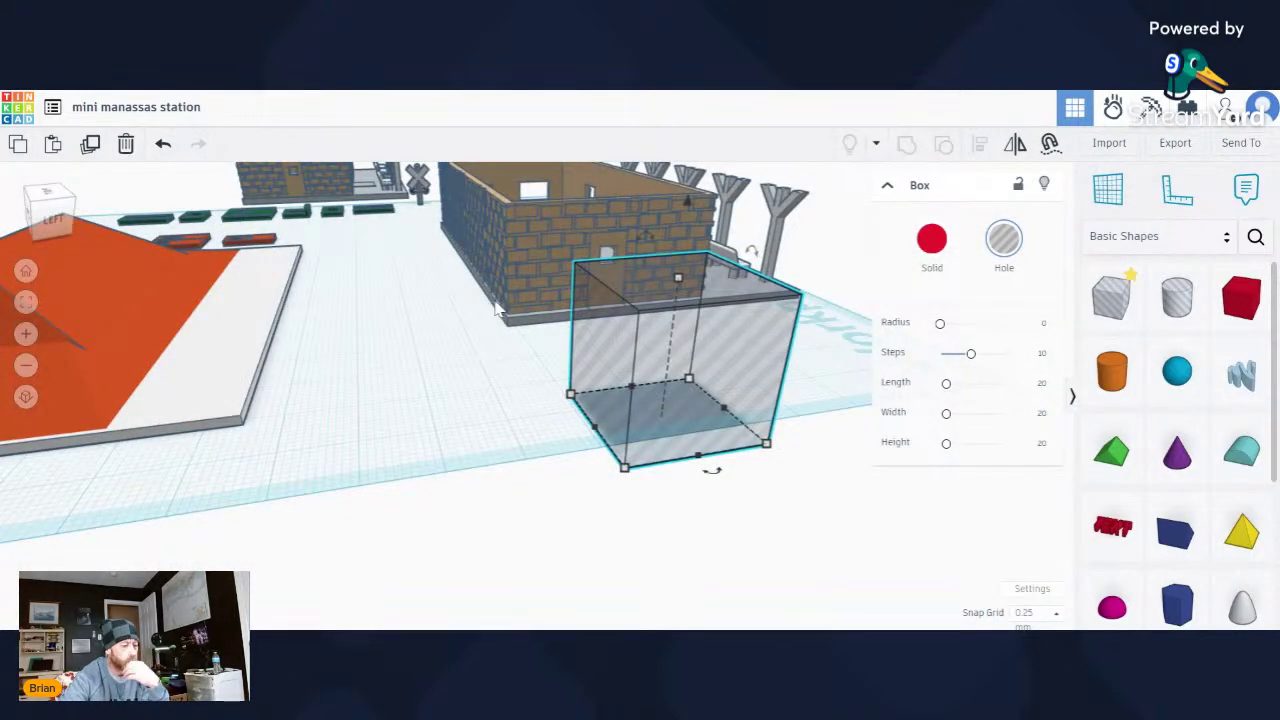
pyautogui.scroll(-1, 505, 300)
pyautogui.moveTo(393, 360); pyautogui.dragTo(420, 421, button='right')
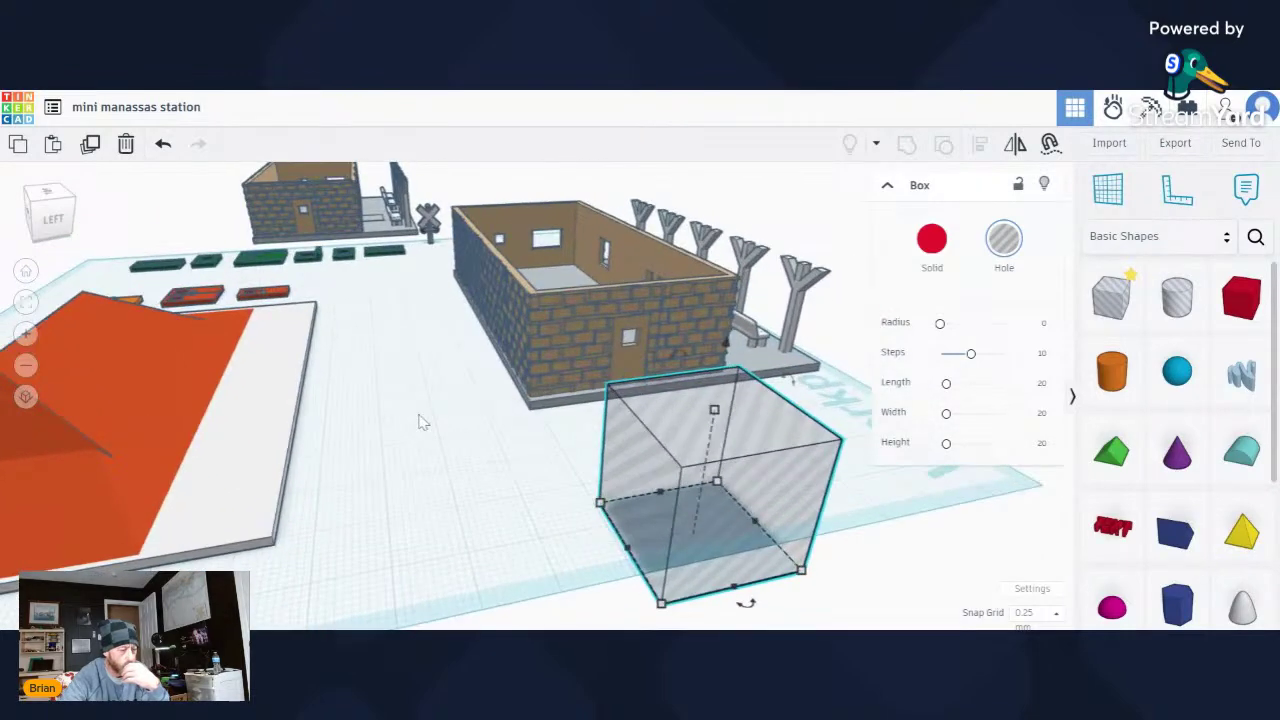
# Move the hole box onto the rear corner of the station's base by the door end and reduce its height to 1.75 mm.
pyautogui.click(478, 414)
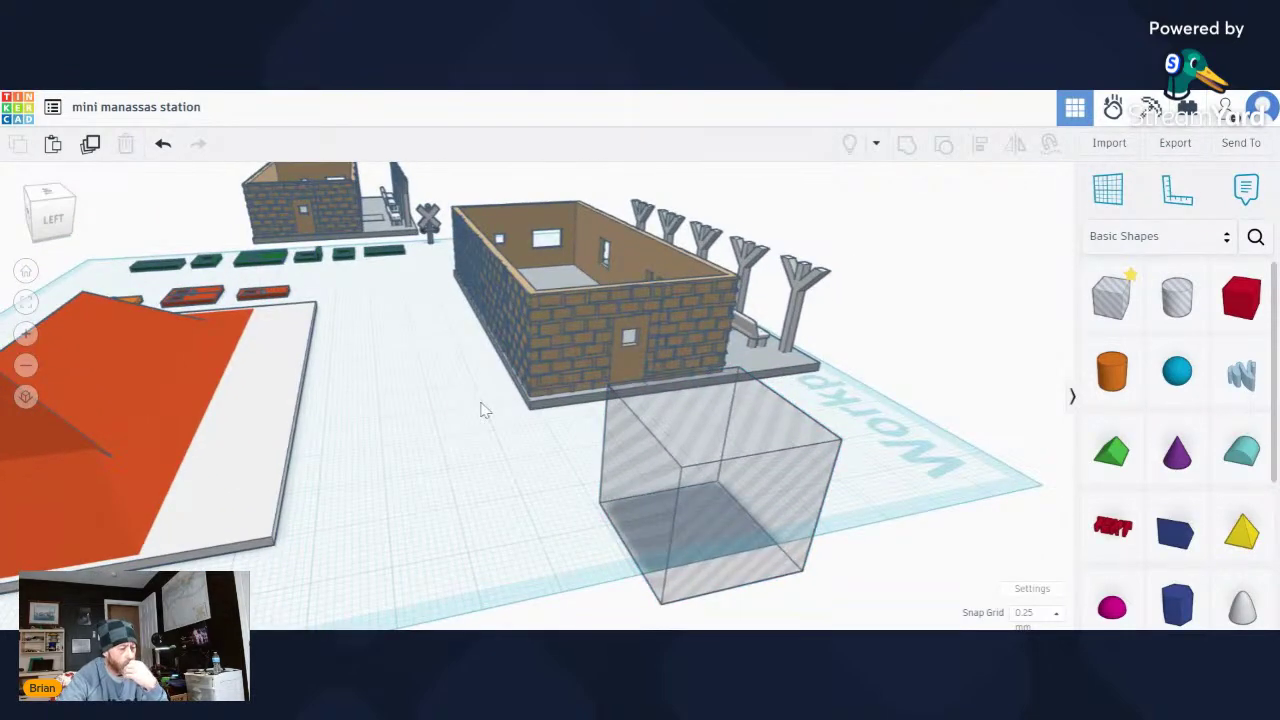
pyautogui.moveTo(782, 497); pyautogui.dragTo(575, 387)
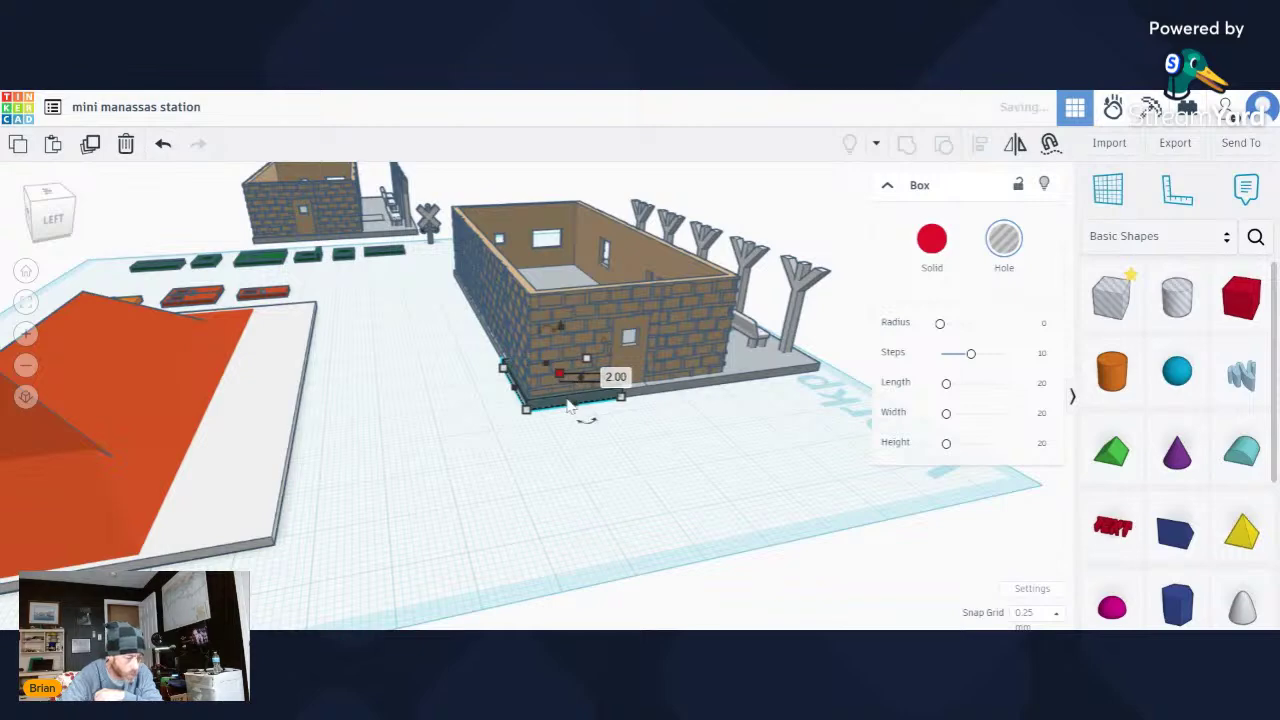
pyautogui.scroll(5, 575, 388)
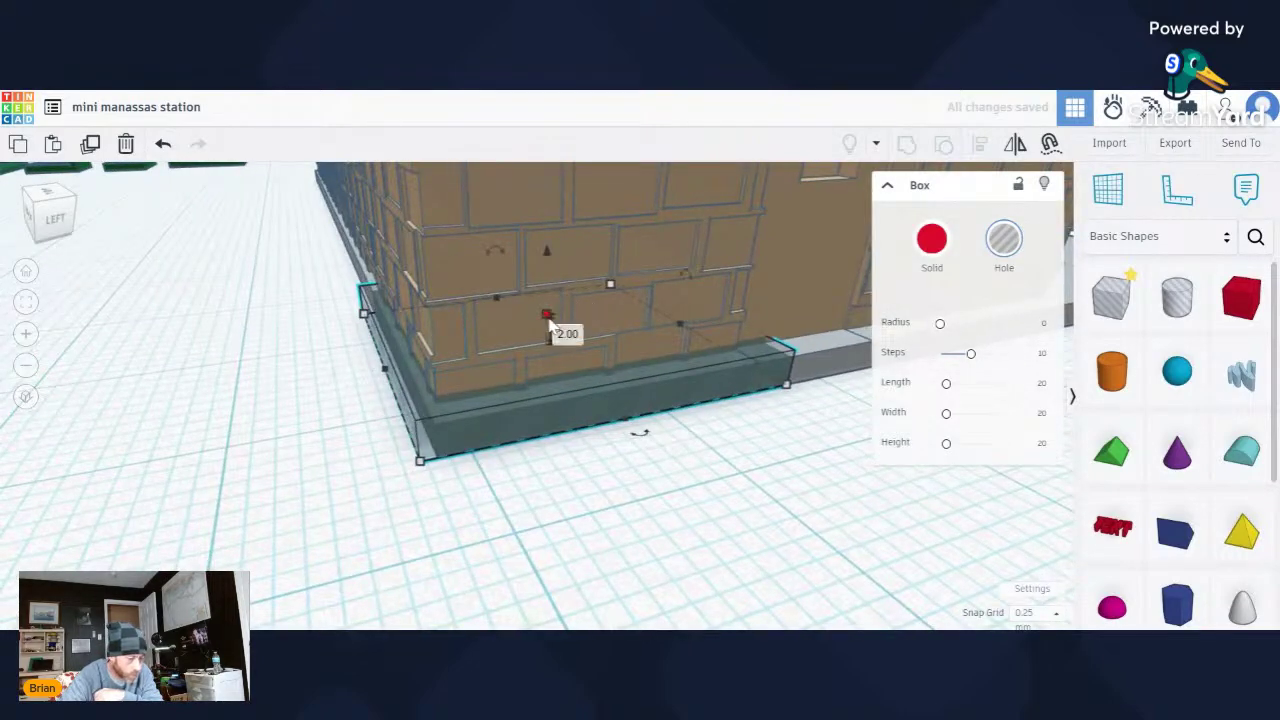
pyautogui.moveTo(557, 333); pyautogui.dragTo(558, 330)
pyautogui.scroll(-5, 634, 450)
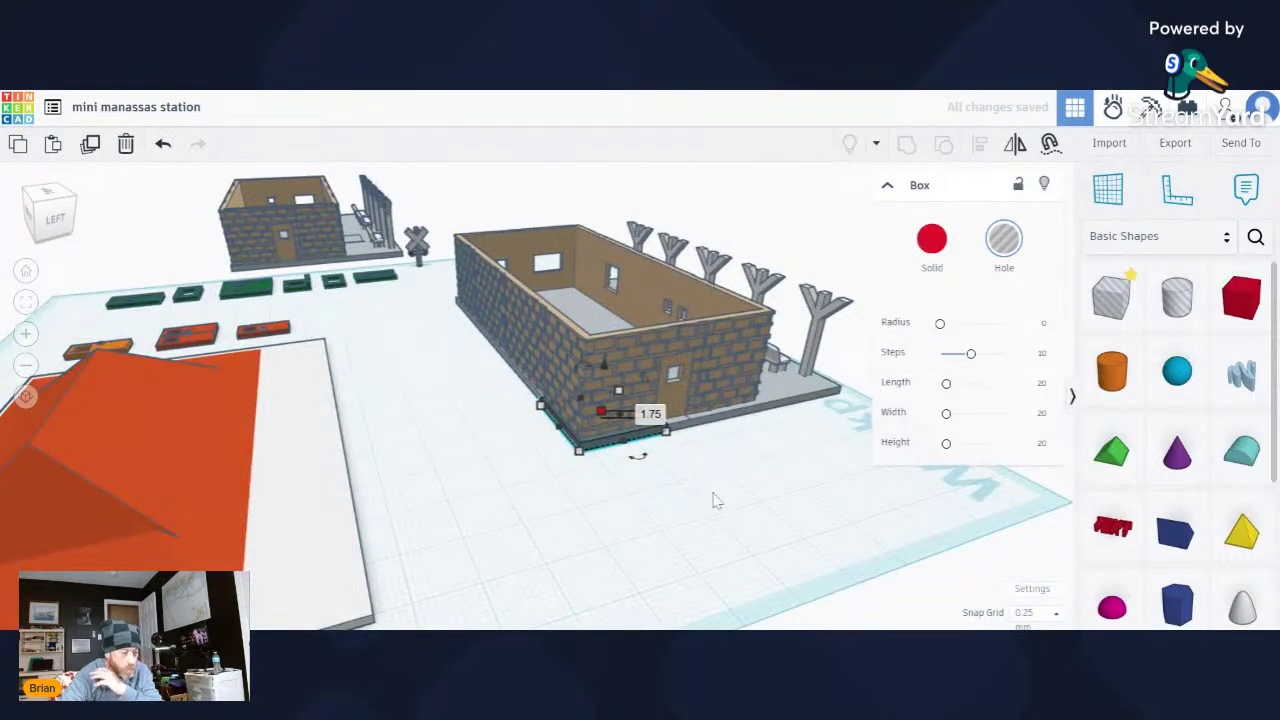
# Stretch the flat hole box in length and width until it extends past the station's entire base on all sides.
pyautogui.moveTo(727, 464); pyautogui.dragTo(657, 463, button='right')
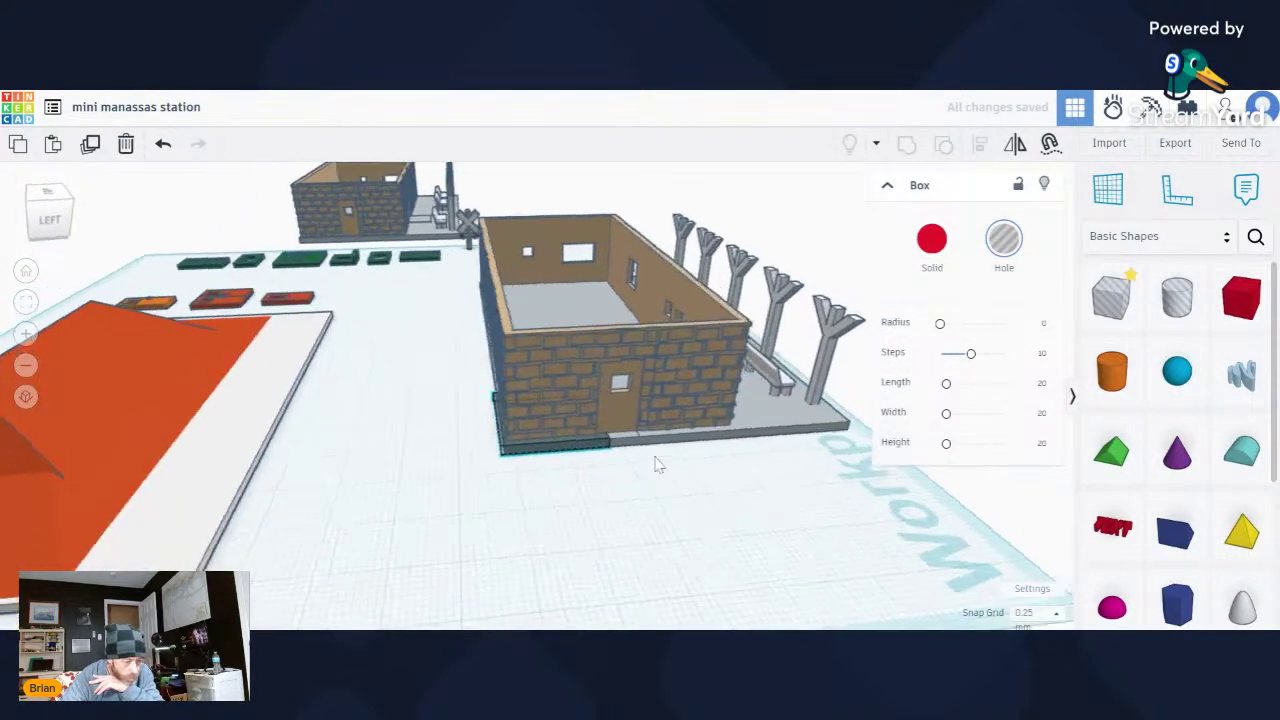
pyautogui.scroll(3, 650, 465)
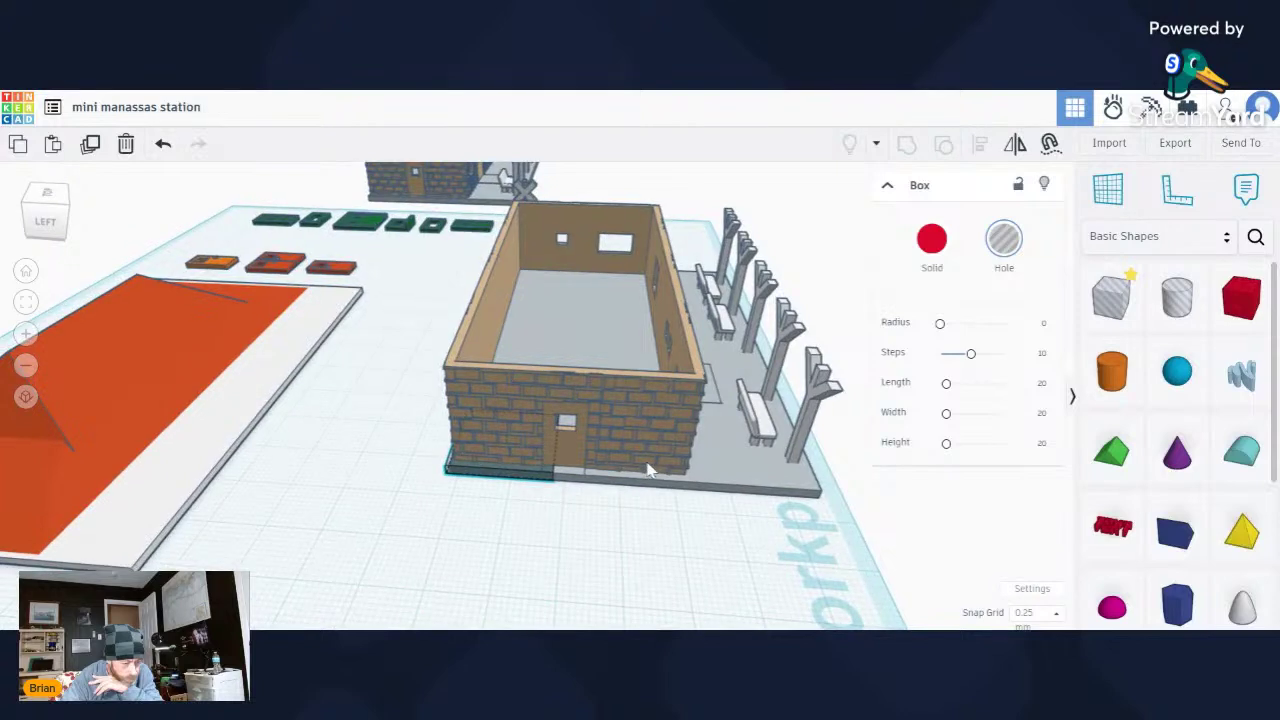
pyautogui.moveTo(575, 455)
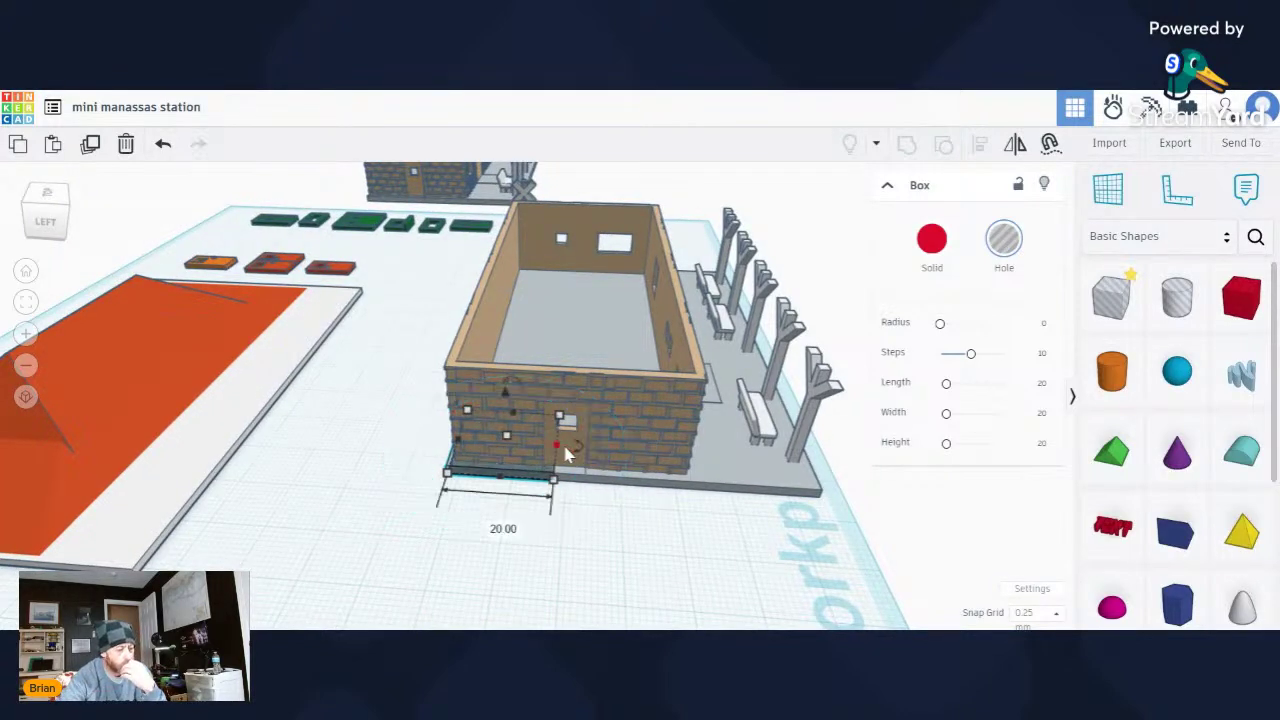
pyautogui.moveTo(553, 480); pyautogui.dragTo(831, 495)
pyautogui.moveTo(640, 440); pyautogui.dragTo(619, 247)
pyautogui.moveTo(577, 423); pyautogui.dragTo(483, 360, button='right')
pyautogui.moveTo(483, 360); pyautogui.dragTo(446, 362)
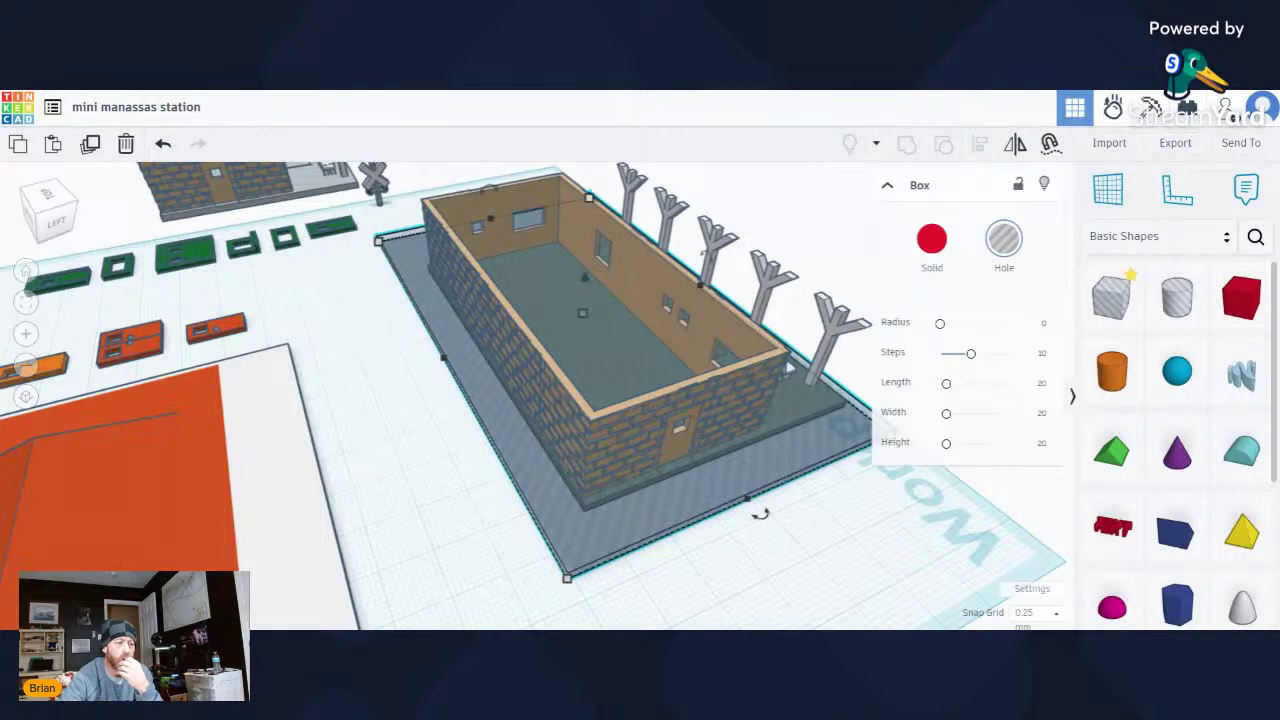
# Duplicate the flat hole box and turn the copy into a tall hole box above the base, enclosing the walls and platform posts.
pyautogui.scroll(-3, 526, 322)
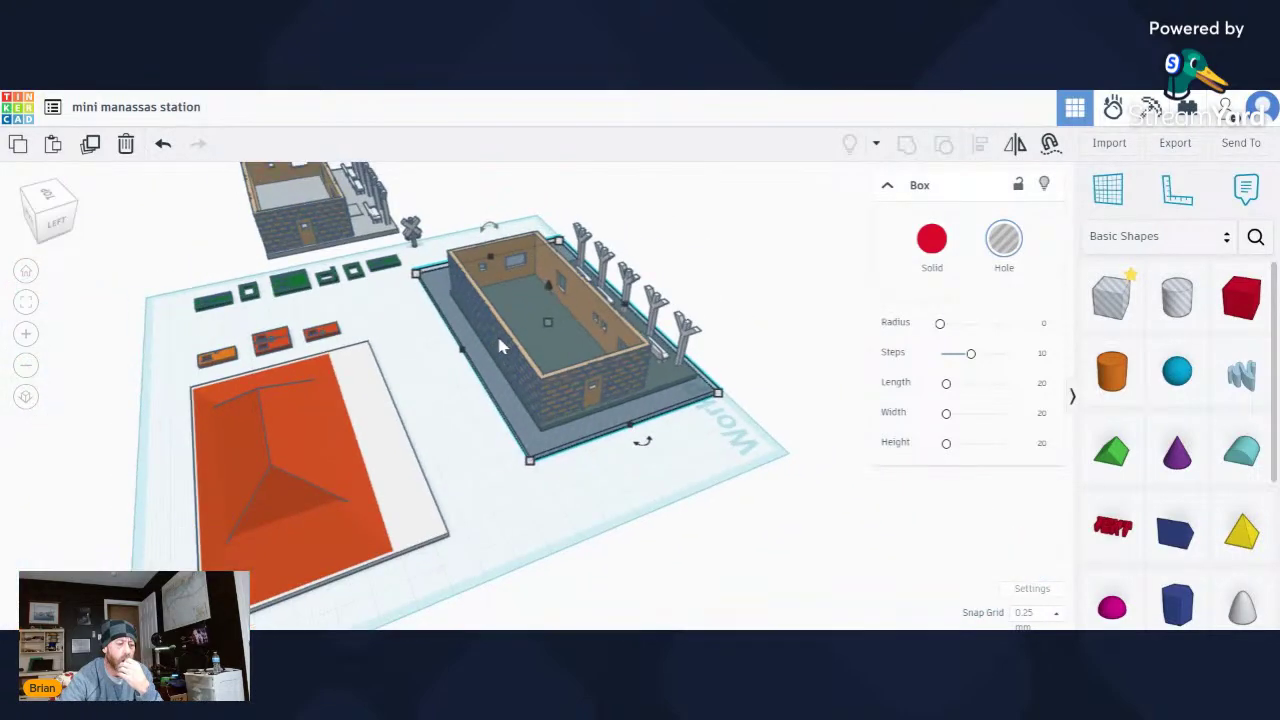
pyautogui.scroll(3, 537, 318)
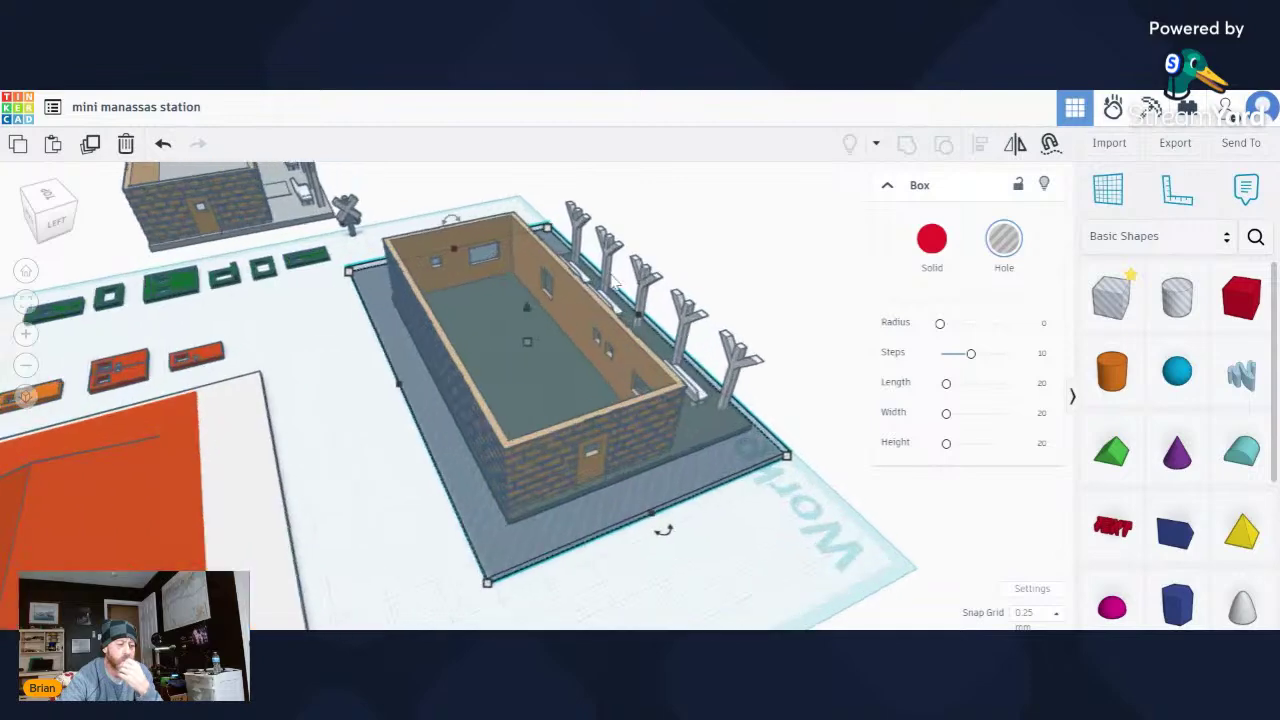
pyautogui.moveTo(550, 284); pyautogui.dragTo(476, 305, button='right')
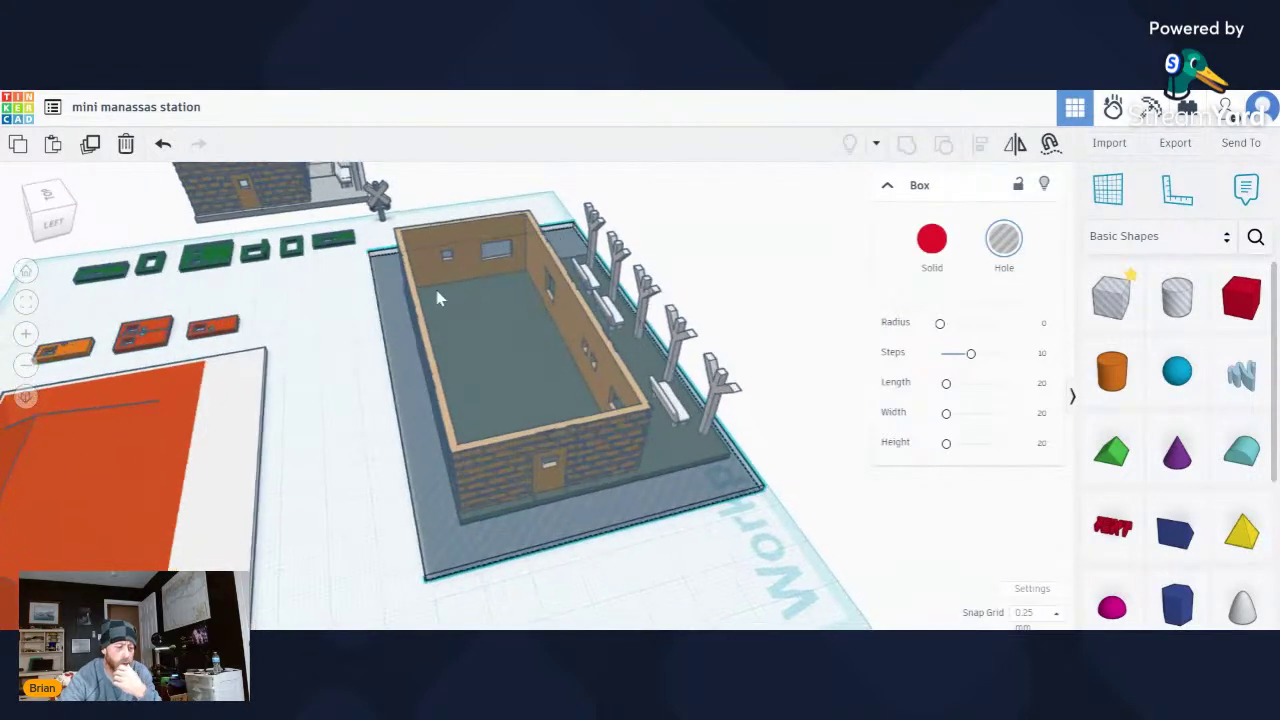
pyautogui.scroll(3, 566, 468)
pyautogui.moveTo(566, 468); pyautogui.dragTo(543, 400, button='right')
pyautogui.scroll(-3, 548, 404)
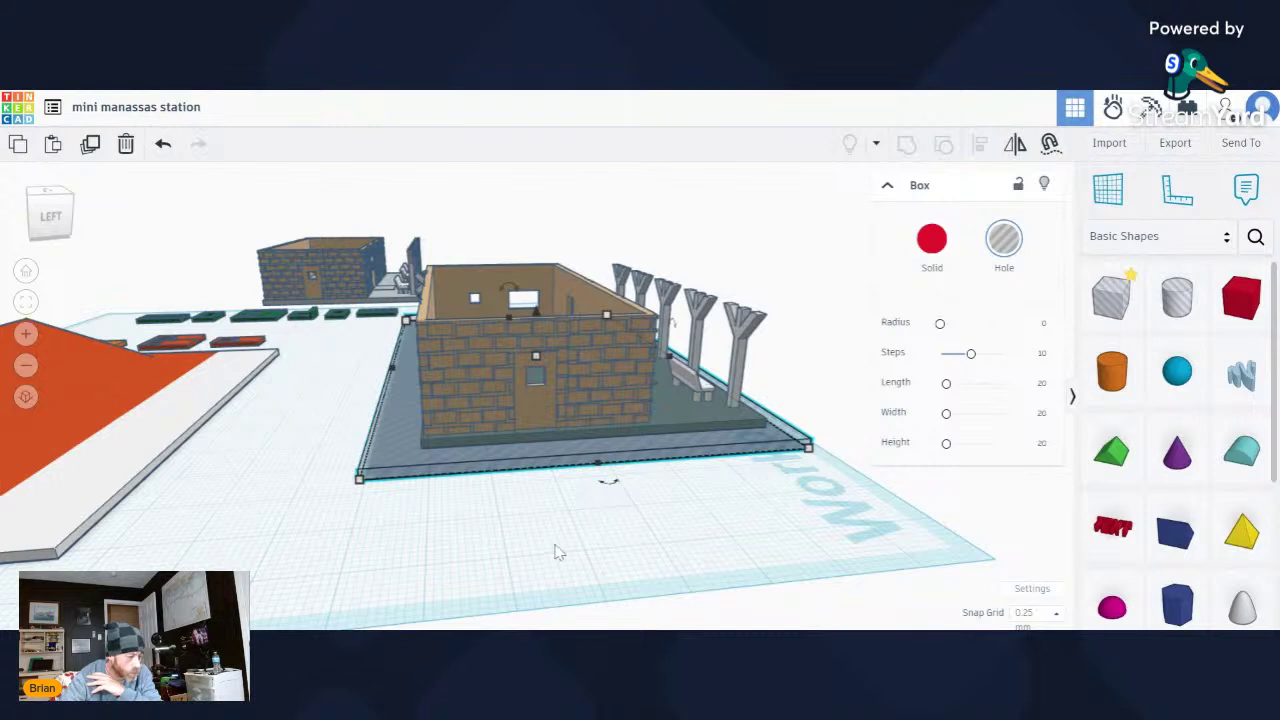
pyautogui.moveTo(545, 362)
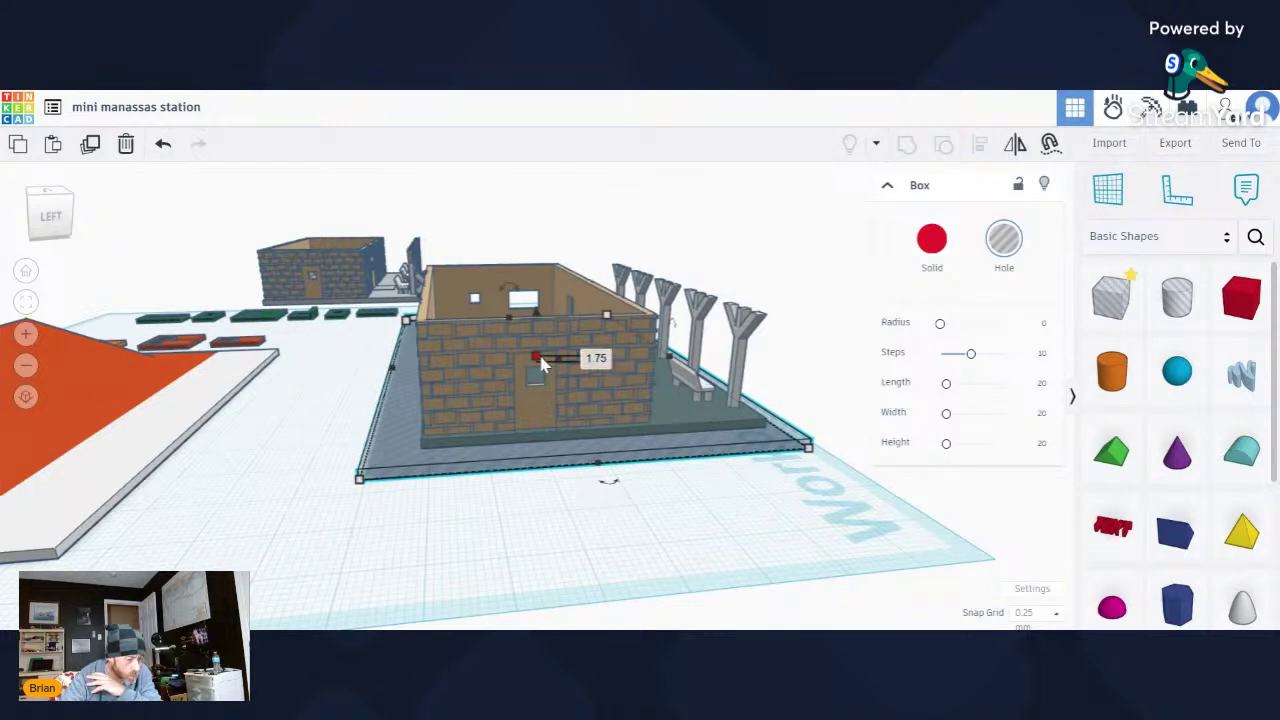
pyautogui.click(89, 147)
pyautogui.moveTo(518, 328); pyautogui.dragTo(548, 250)
pyautogui.moveTo(571, 580); pyautogui.dragTo(277, 543, button='right')
pyautogui.scroll(3, 290, 477)
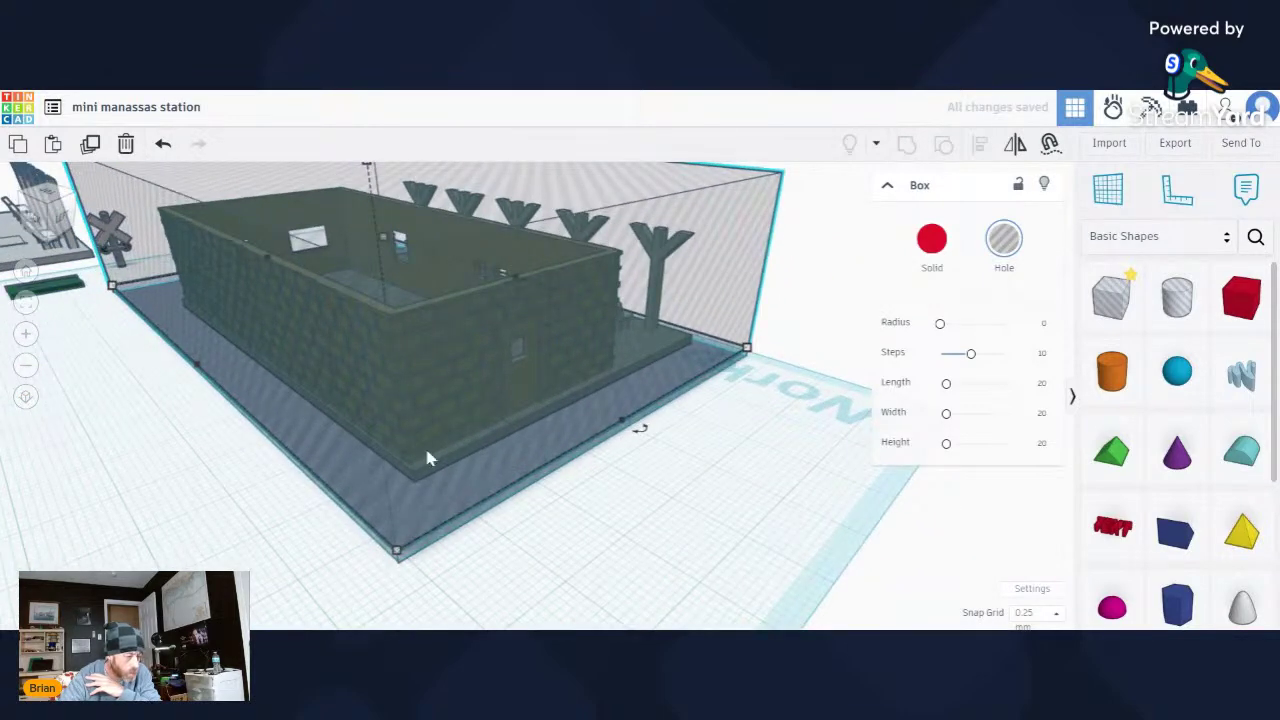
pyautogui.scroll(6, 446, 440)
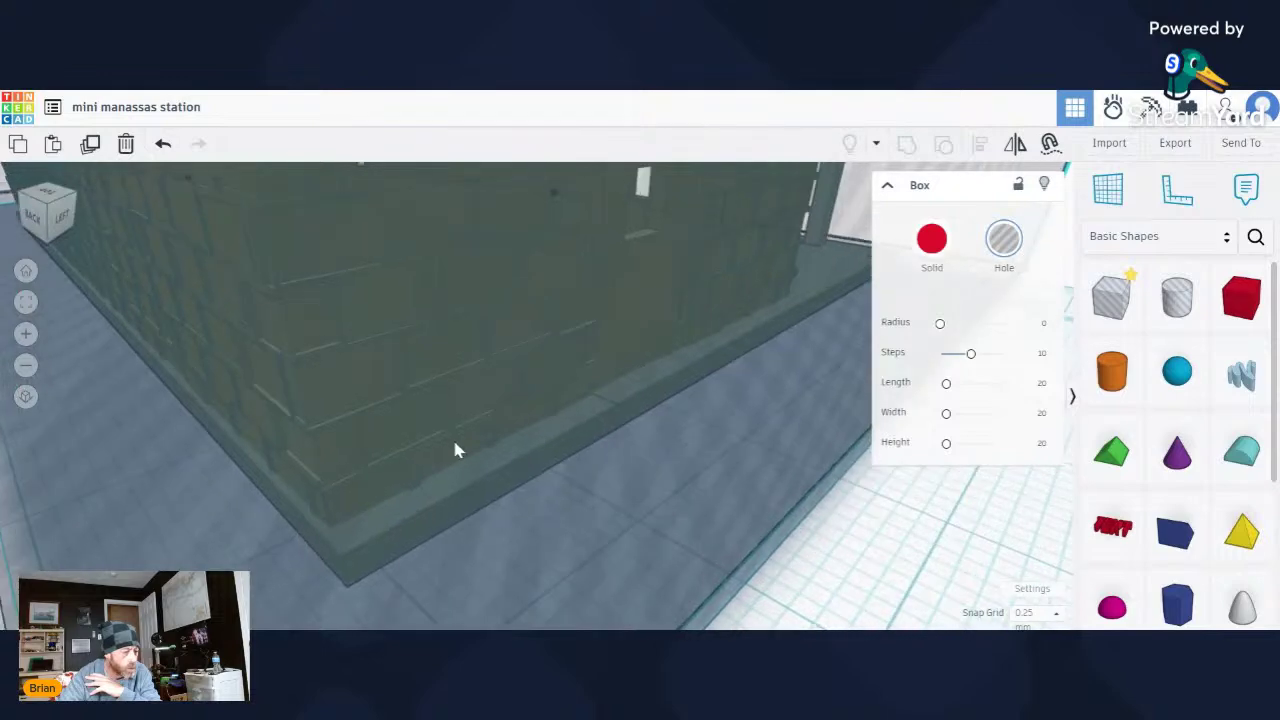
pyautogui.scroll(5, 463, 430)
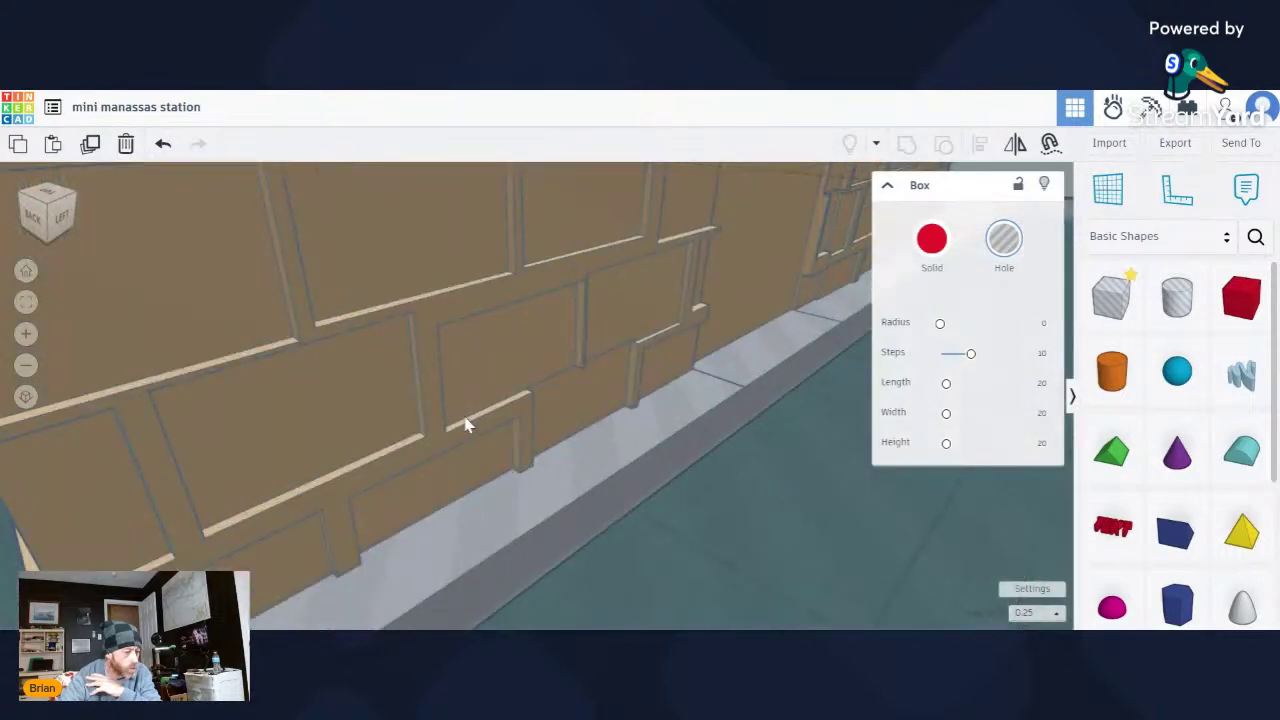
# Duplicate the brick station building in place inside the tall hole box.
pyautogui.click(475, 360)
pyautogui.scroll(-10, 476, 358)
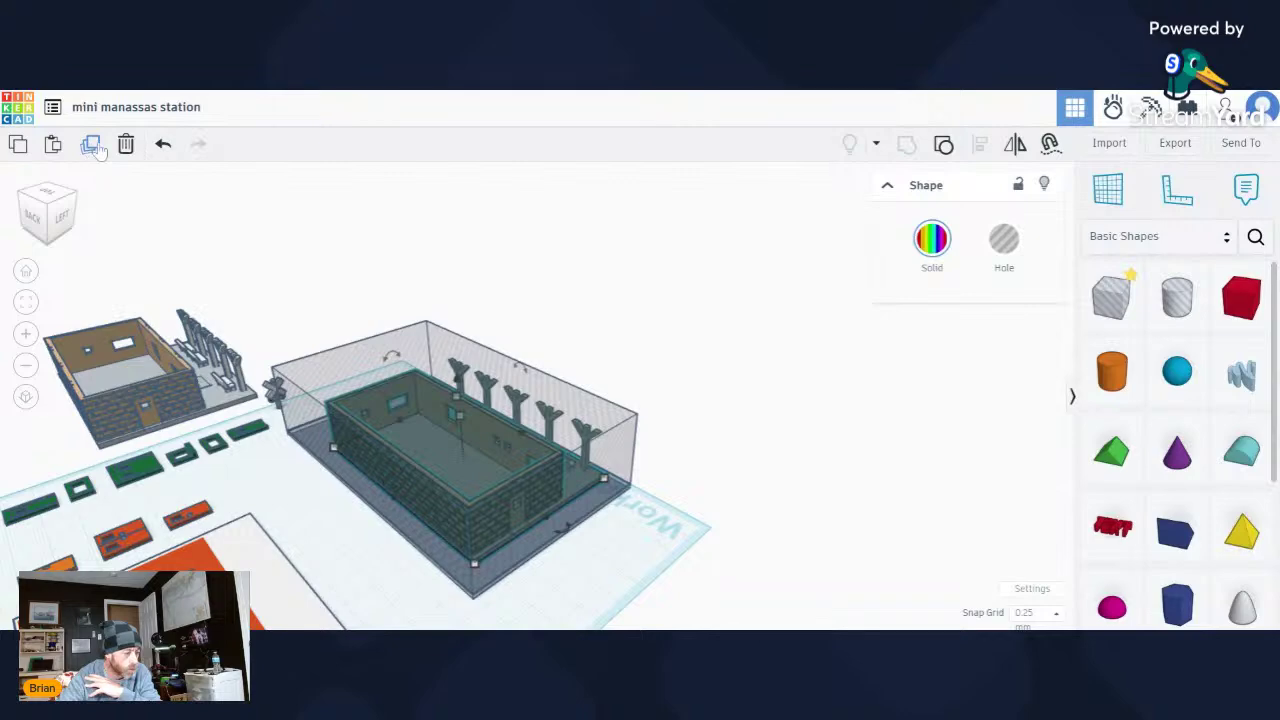
pyautogui.click(92, 145)
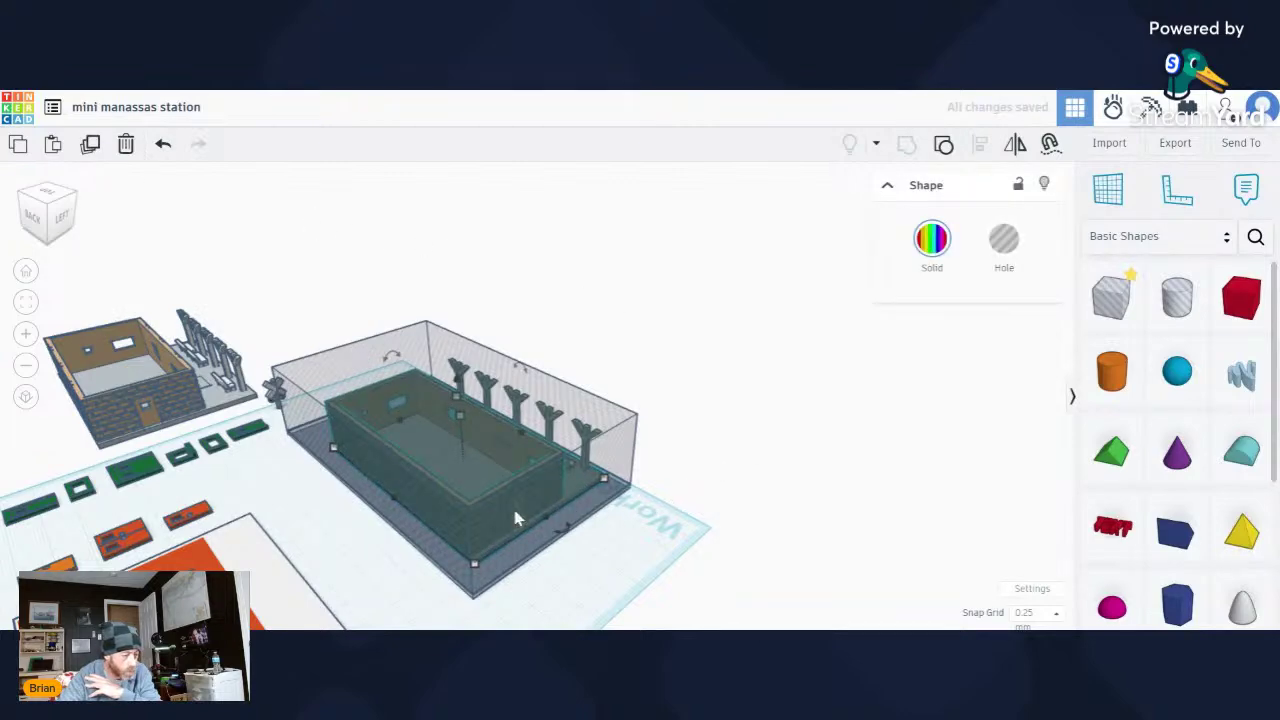
pyautogui.scroll(10, 450, 492)
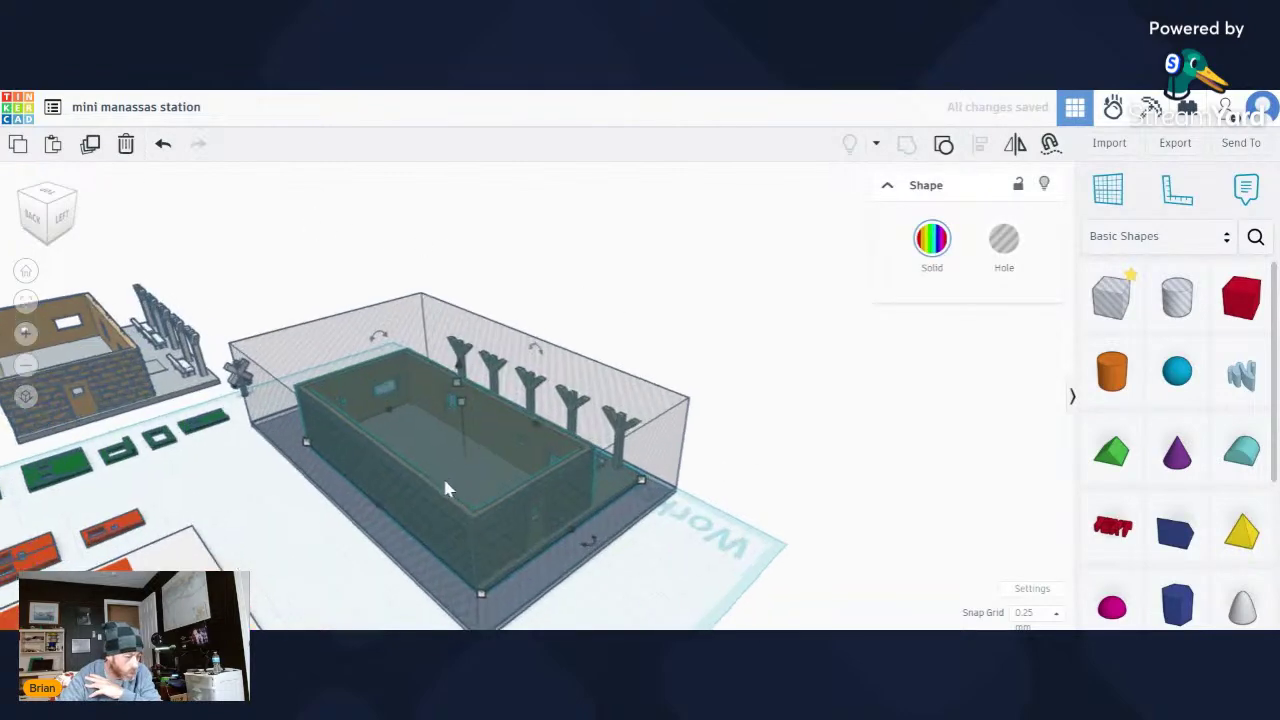
pyautogui.scroll(6, 410, 500)
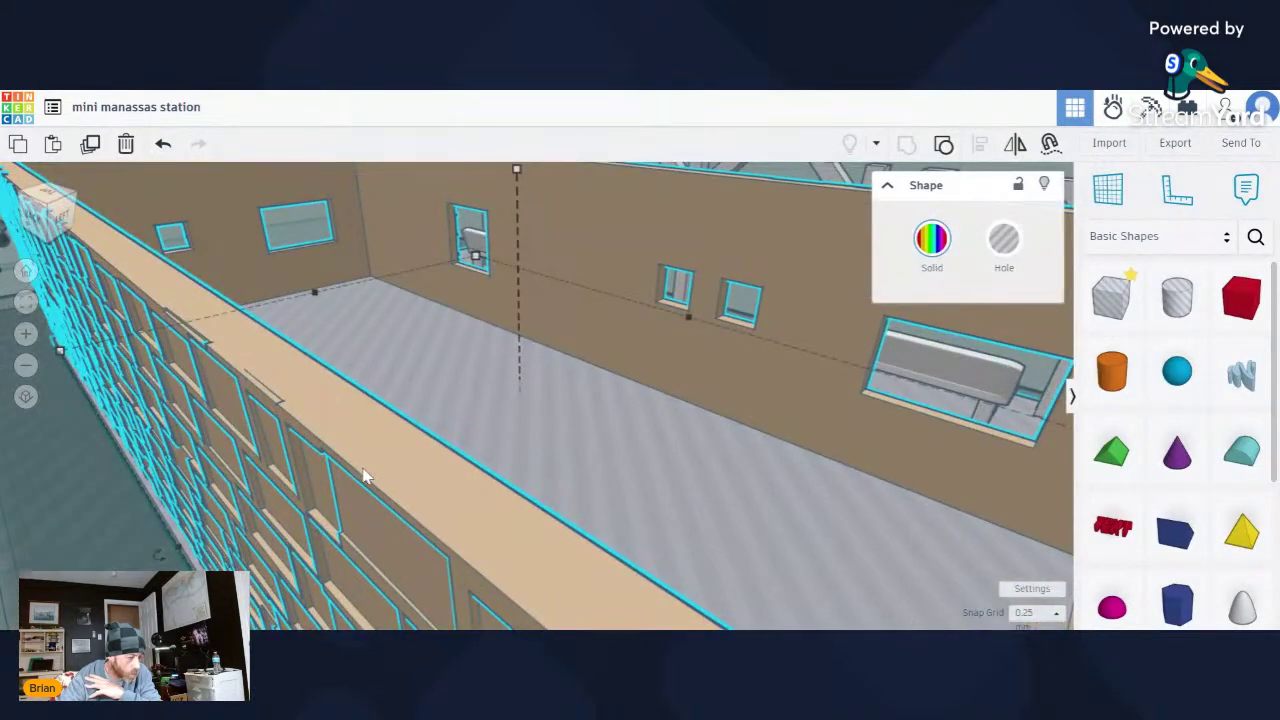
pyautogui.scroll(-10, 374, 475)
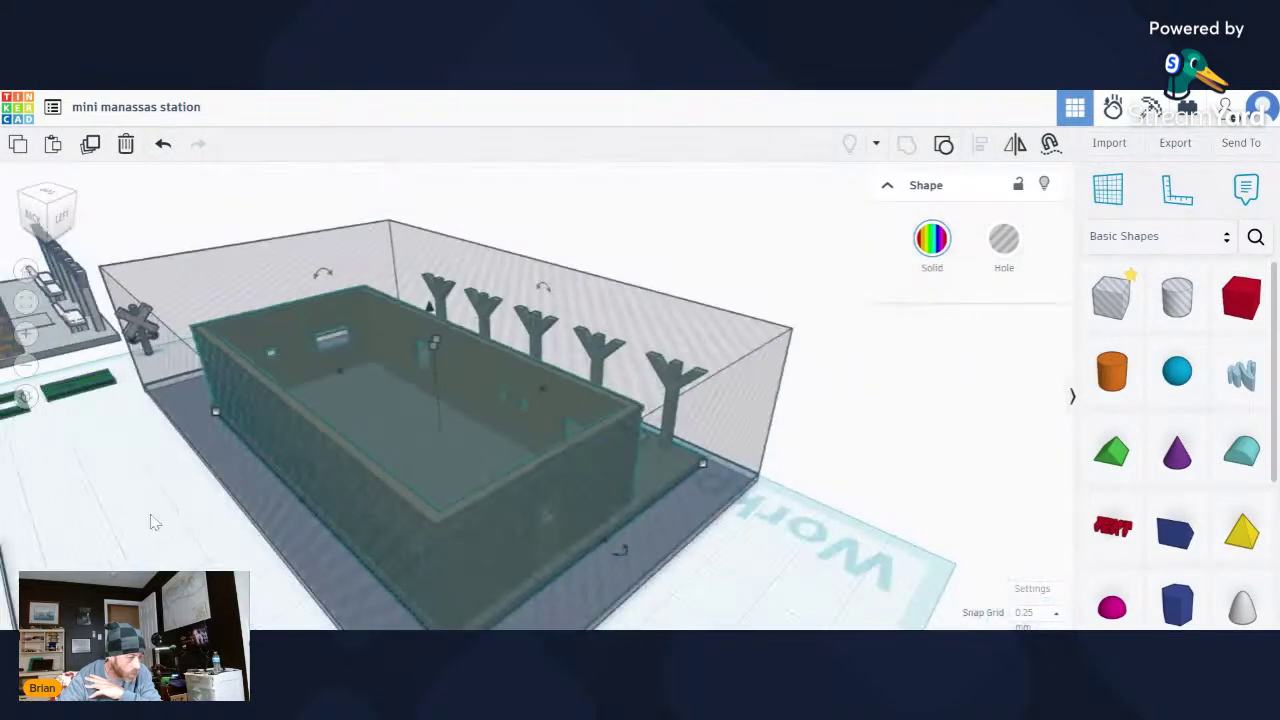
pyautogui.click(112, 525)
pyautogui.scroll(8, 392, 480)
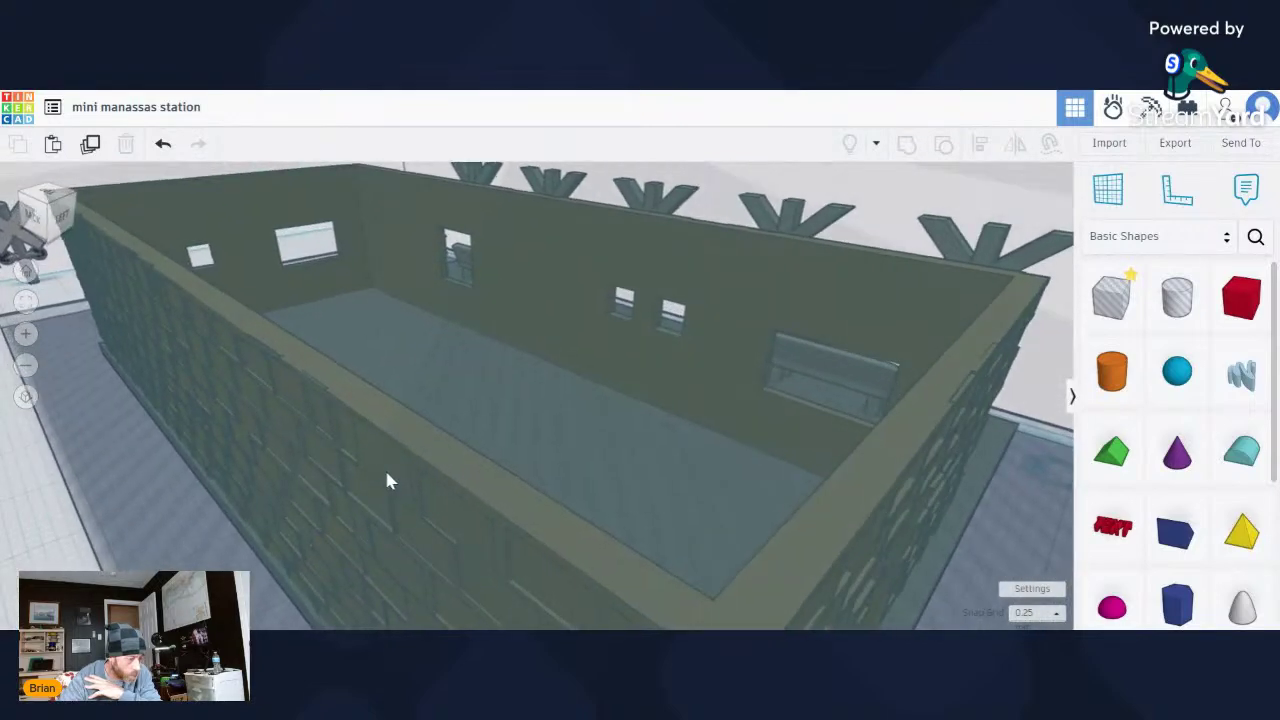
# Cut one copy of the brick station with the tall hole box so that only its base remains.
pyautogui.click(385, 480)
pyautogui.scroll(4, 390, 478)
pyautogui.scroll(-10, 395, 475)
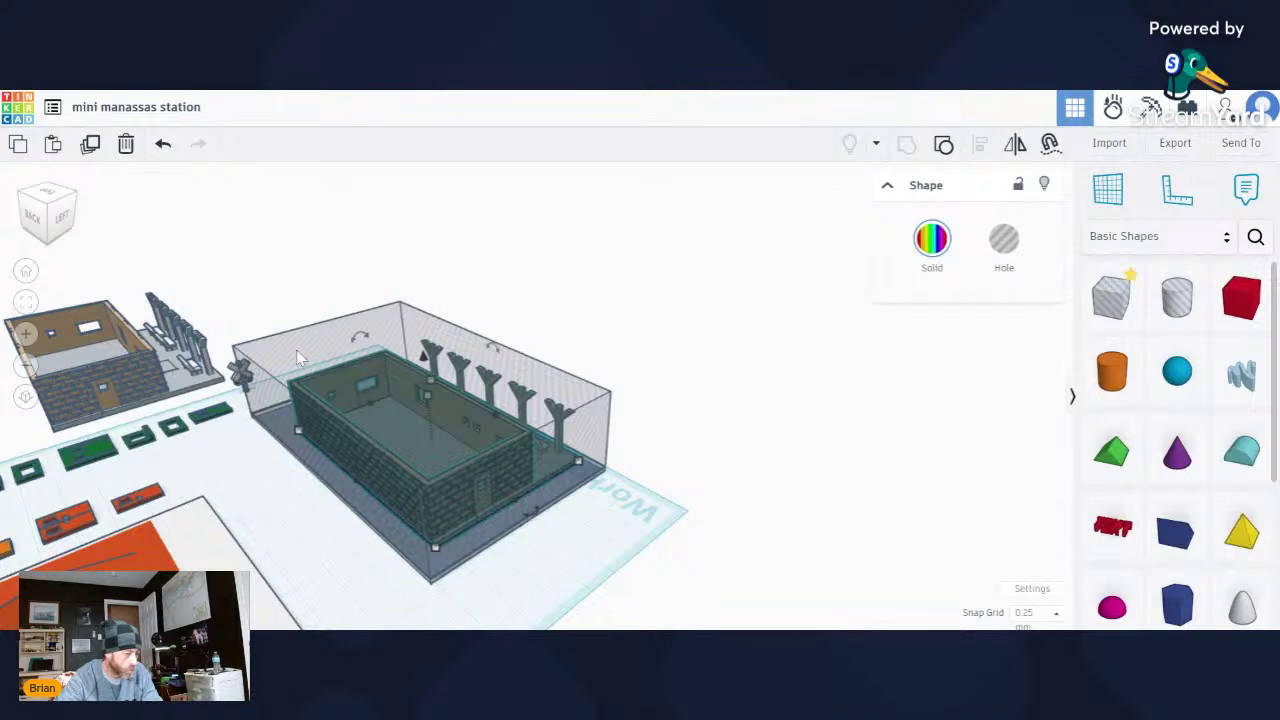
pyautogui.keyDown('shift'); pyautogui.click(328, 358); pyautogui.keyUp('shift')
pyautogui.click(906, 143)
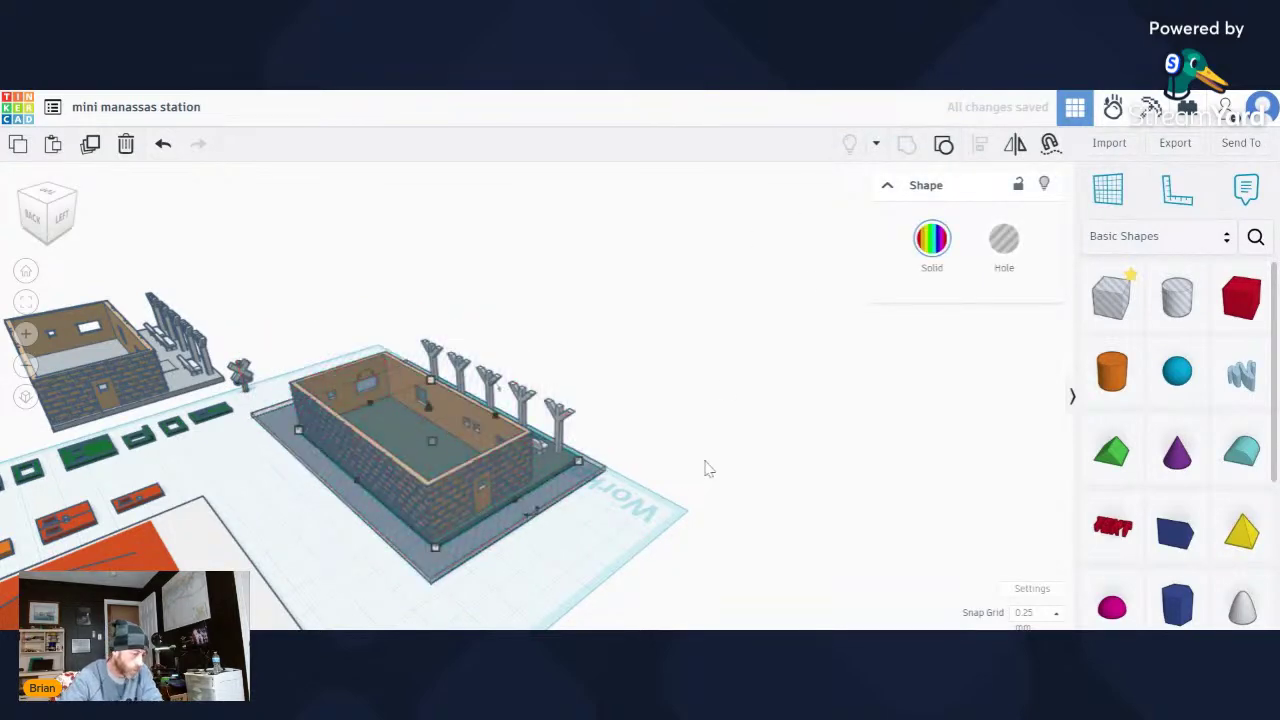
pyautogui.scroll(5, 495, 533)
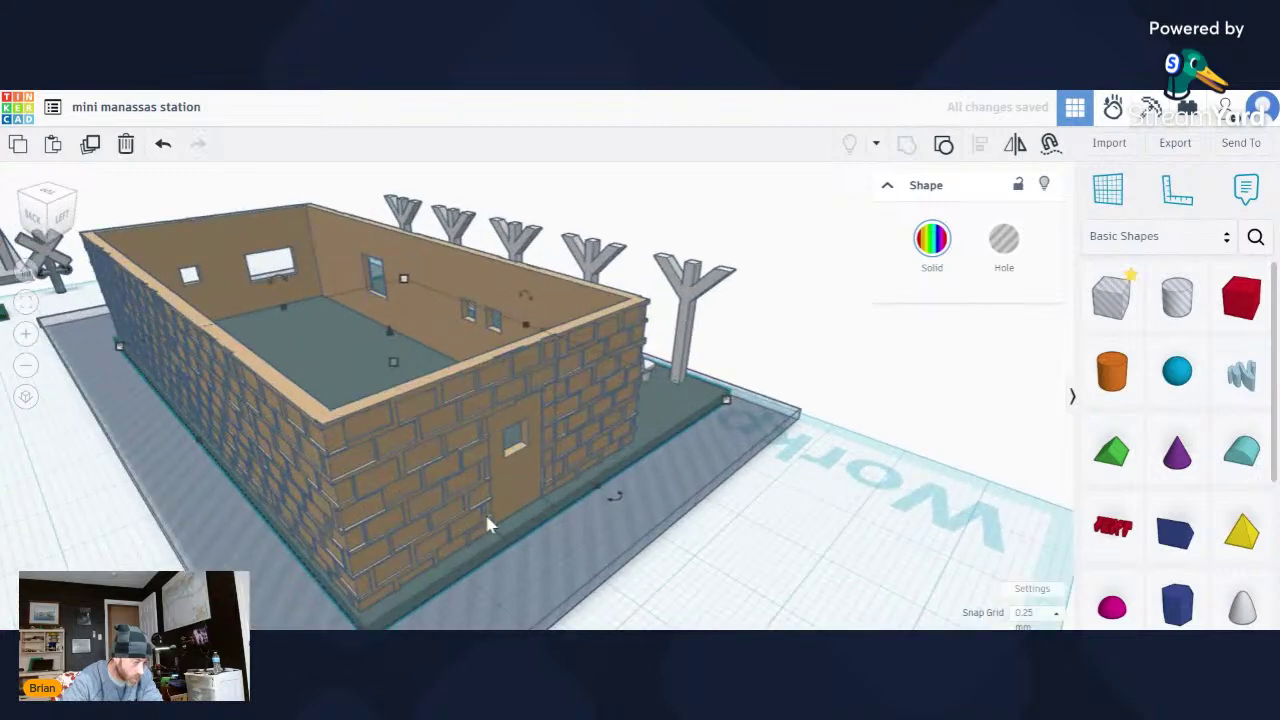
pyautogui.scroll(3, 540, 548)
pyautogui.scroll(-6, 415, 500)
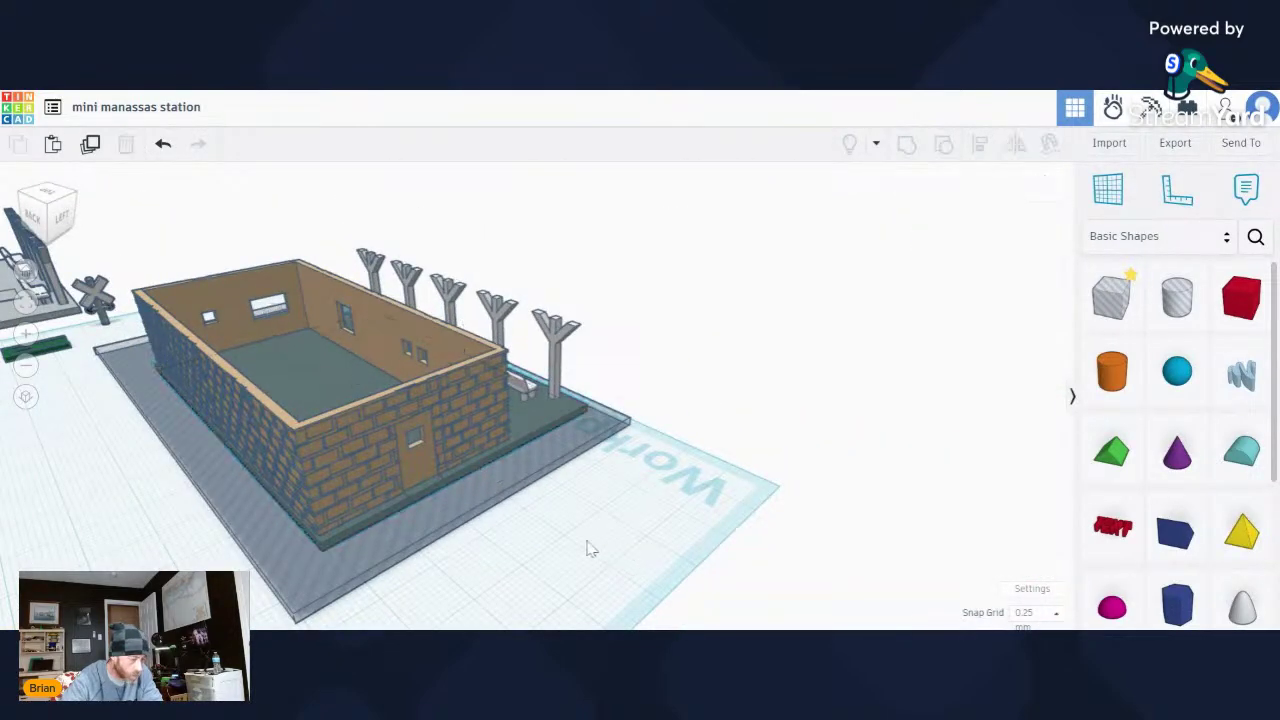
# Cut the other copy of the brick station with the flat hole box so that only its walls remain.
pyautogui.click(344, 455)
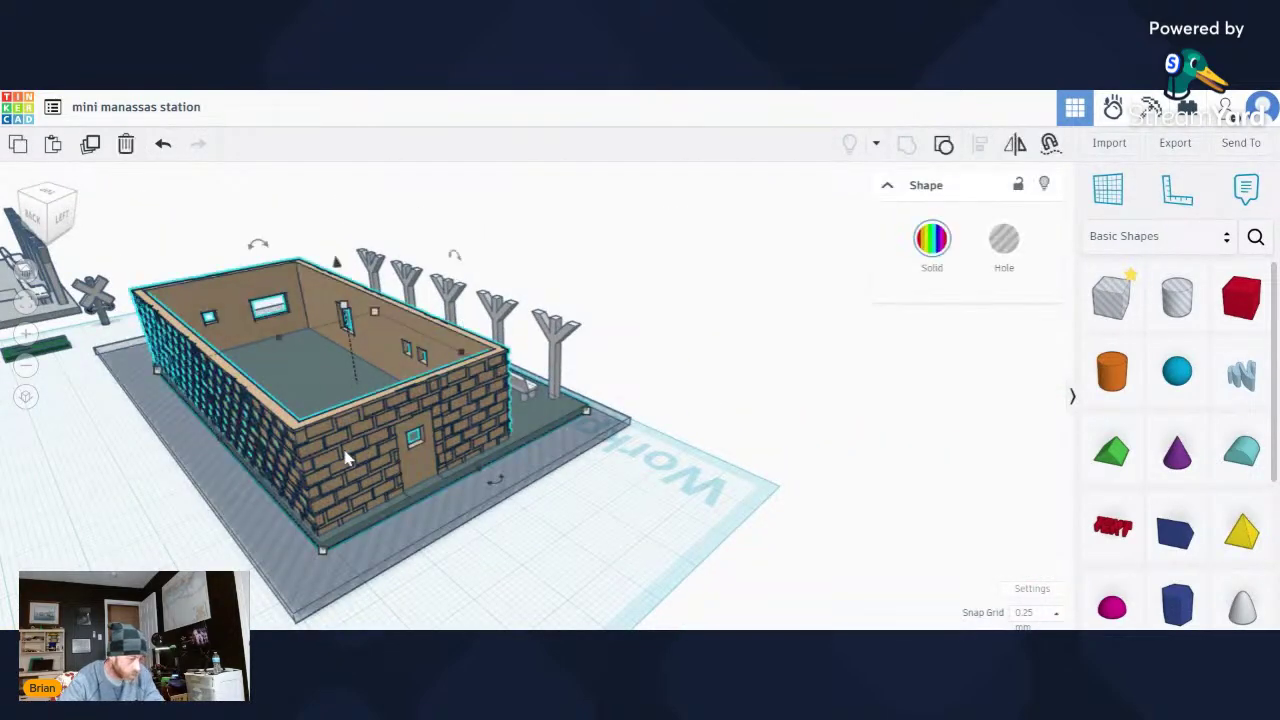
pyautogui.keyDown('shift'); pyautogui.click(280, 538); pyautogui.keyUp('shift')
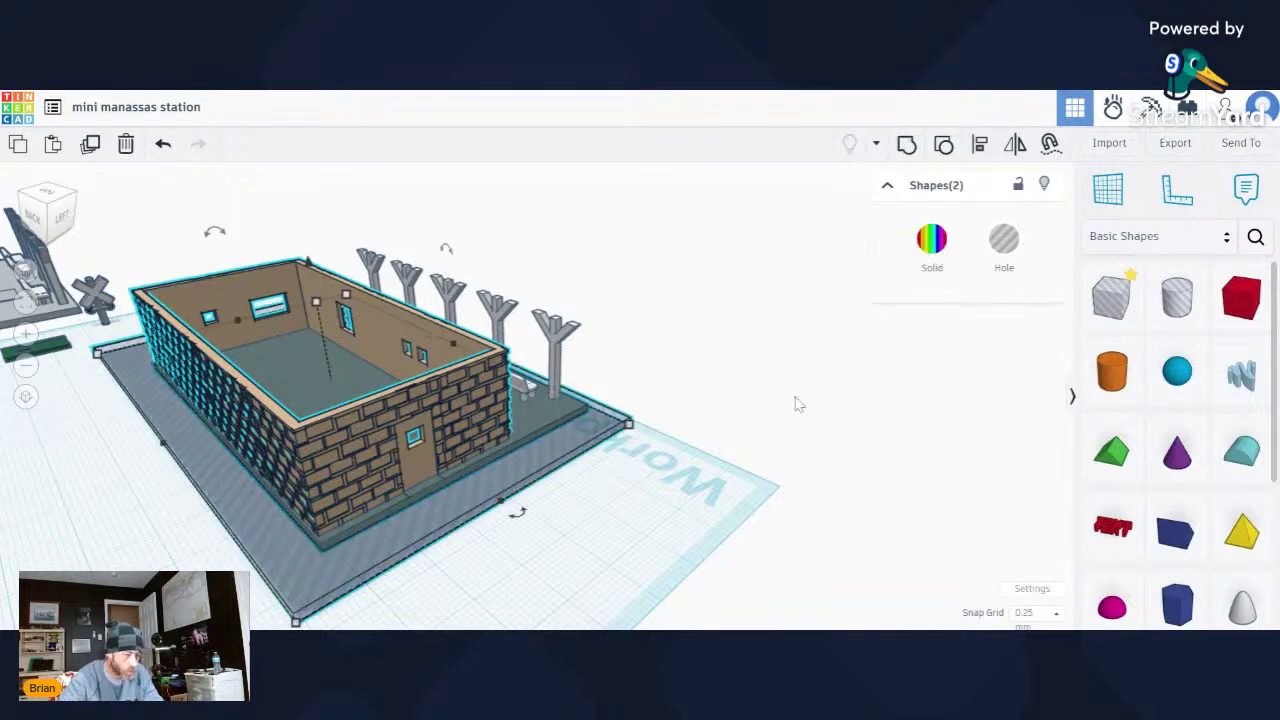
pyautogui.click(941, 146)
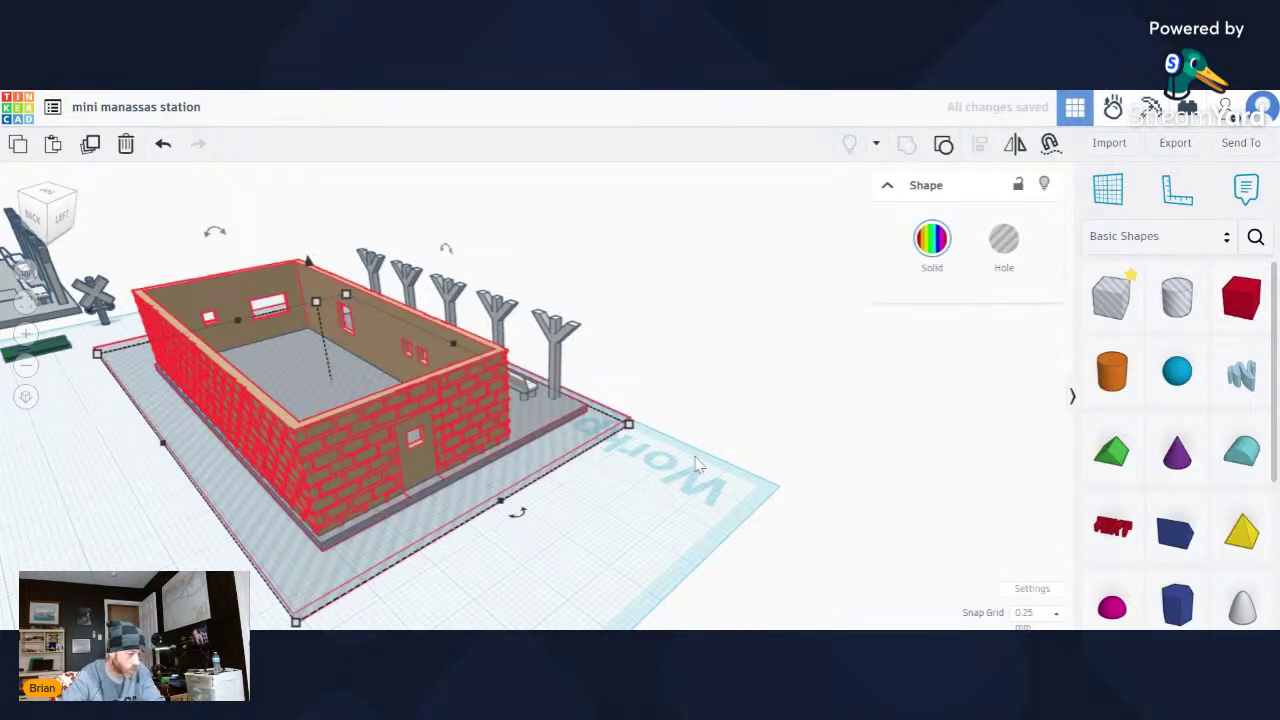
pyautogui.click(662, 470)
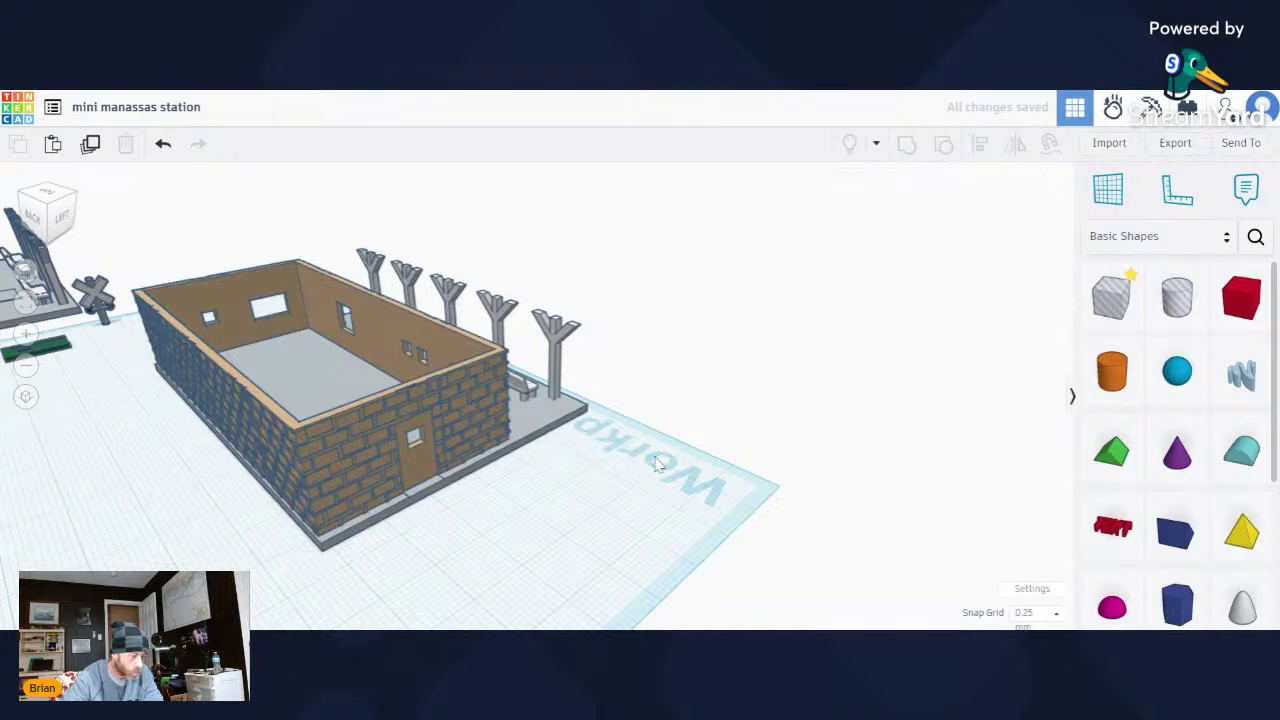
# Move the brick walls off the base onto the empty area beyond the platform, about 113 mm across and 32 mm along.
pyautogui.scroll(-2, 703, 453)
pyautogui.scroll(-2, 703, 446)
pyautogui.moveTo(699, 438); pyautogui.dragTo(562, 492, button='right')
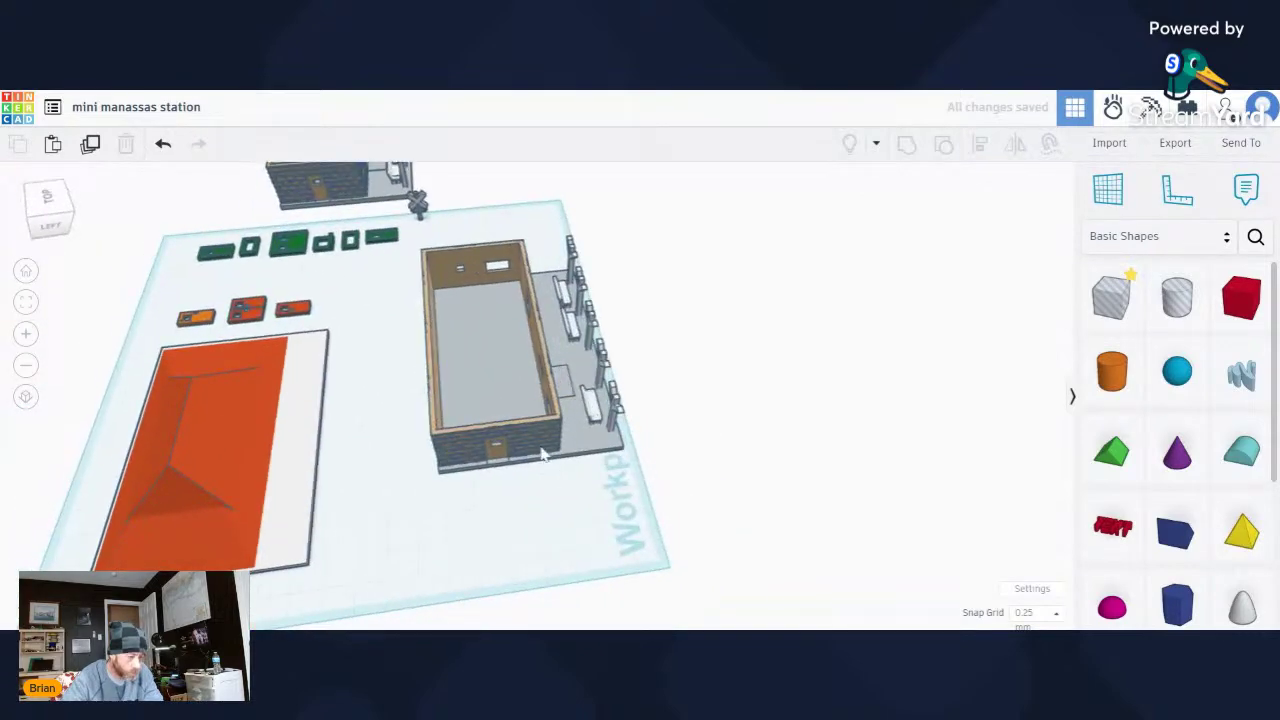
pyautogui.moveTo(541, 449); pyautogui.dragTo(860, 500)
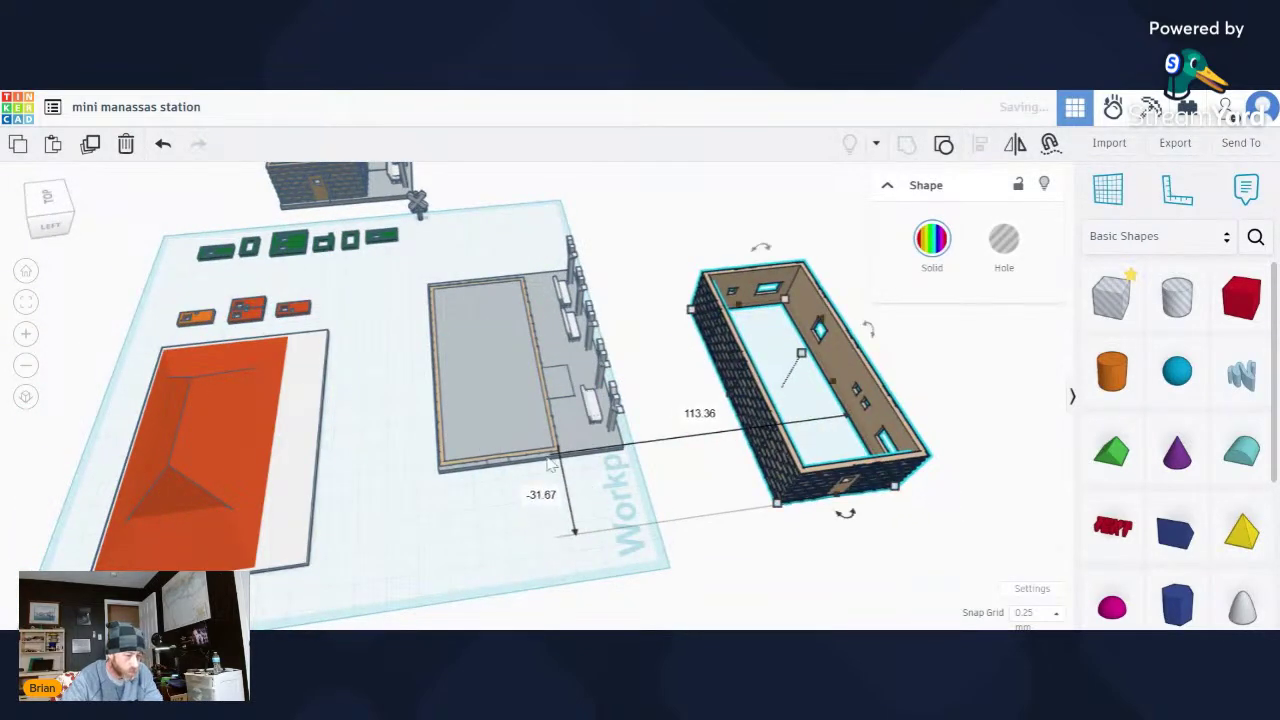
# Examine the separated base along the wall outline and compare it with the detached walls.
pyautogui.scroll(2, 472, 398)
pyautogui.moveTo(472, 398); pyautogui.dragTo(600, 382, button='right')
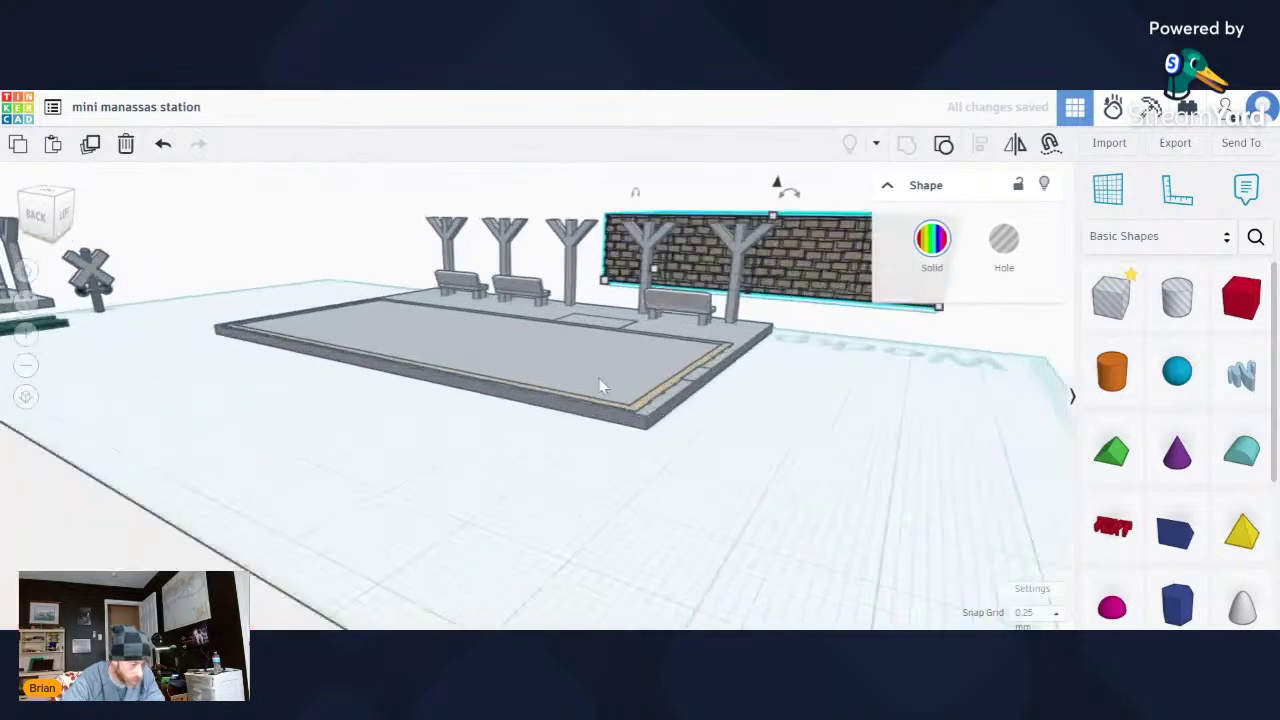
pyautogui.scroll(3, 600, 386)
pyautogui.scroll(-1, 600, 384)
pyautogui.scroll(-5, 600, 391)
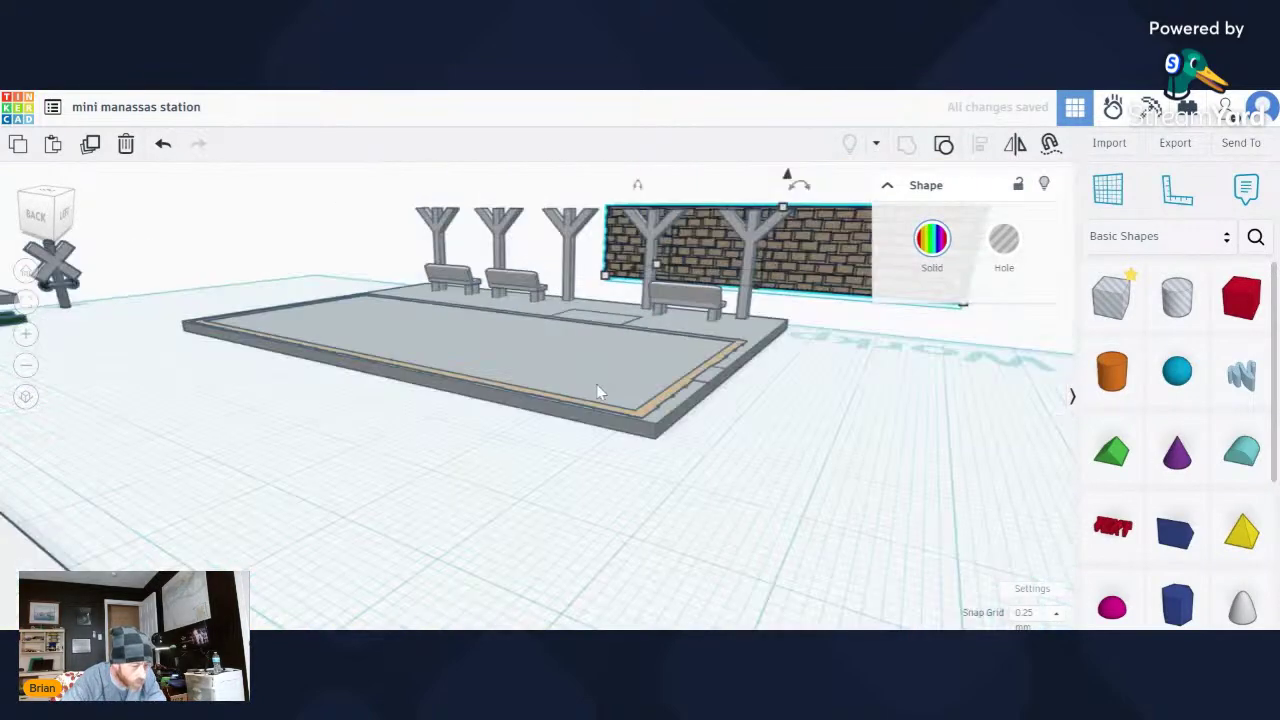
pyautogui.moveTo(758, 372); pyautogui.dragTo(443, 520, button='right')
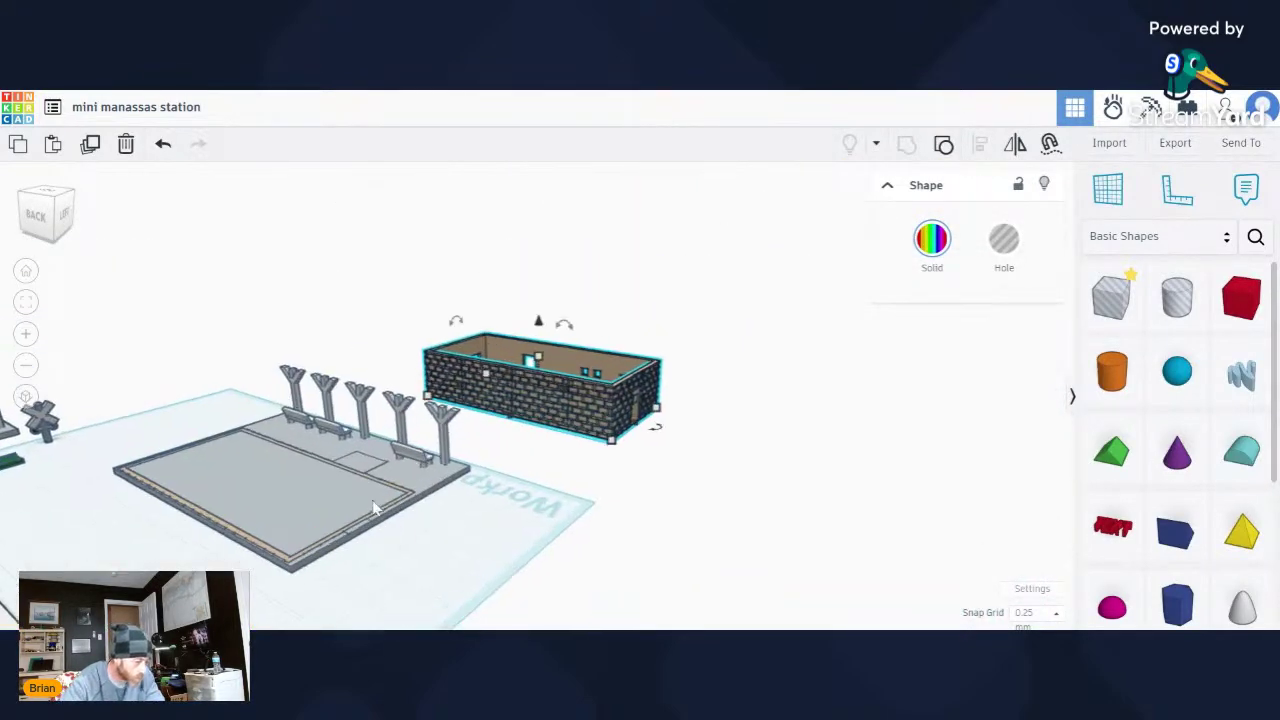
pyautogui.scroll(4, 380, 509)
pyautogui.scroll(-5, 400, 498)
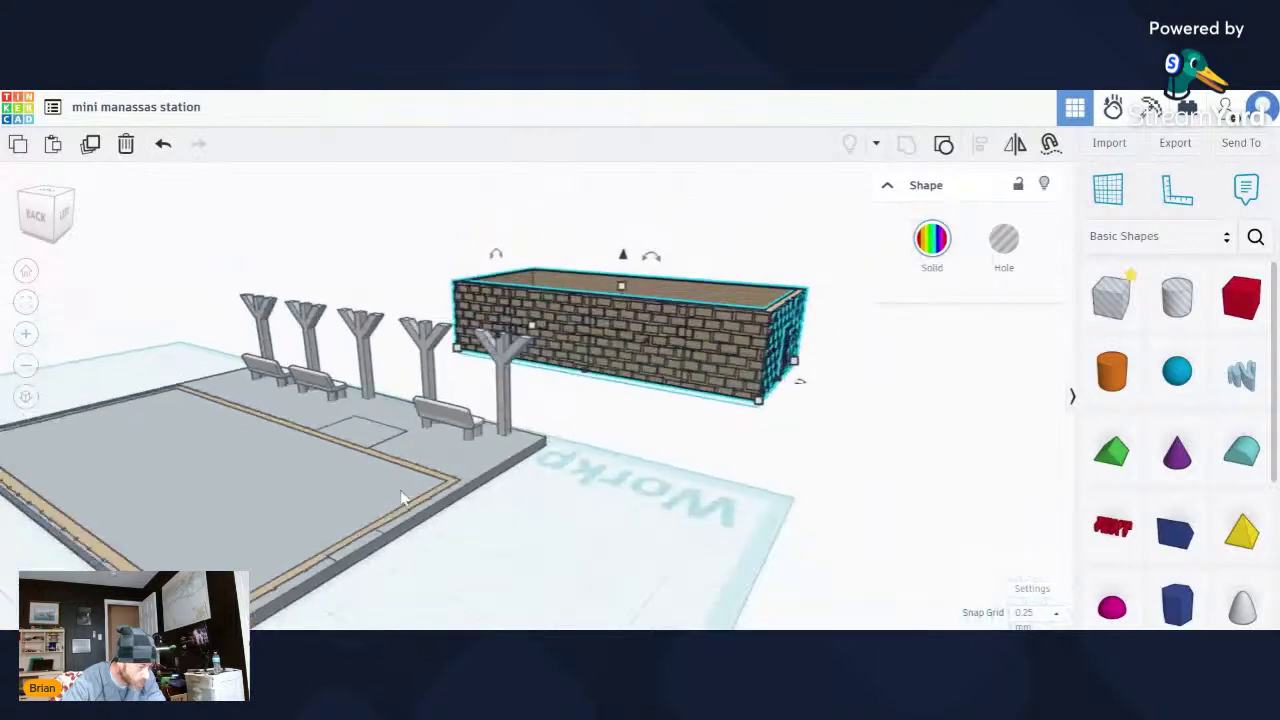
pyautogui.scroll(-2, 660, 480)
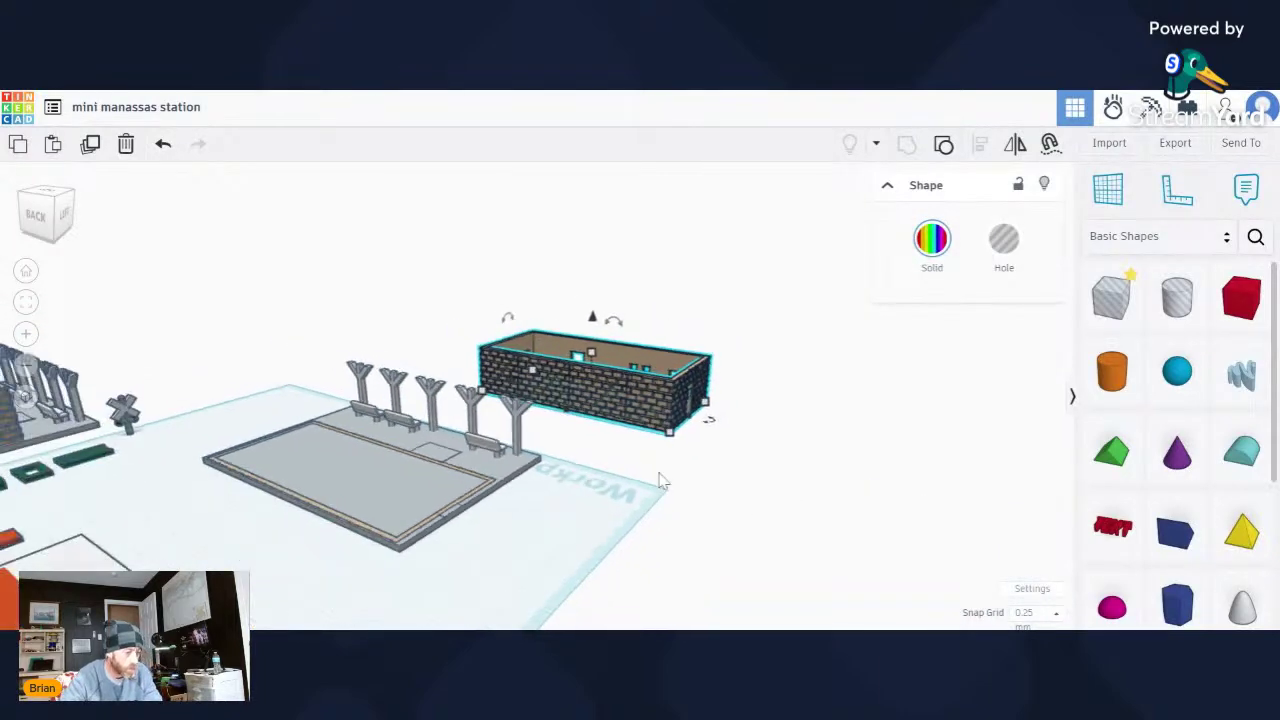
pyautogui.moveTo(660, 466); pyautogui.dragTo(386, 481, button='right')
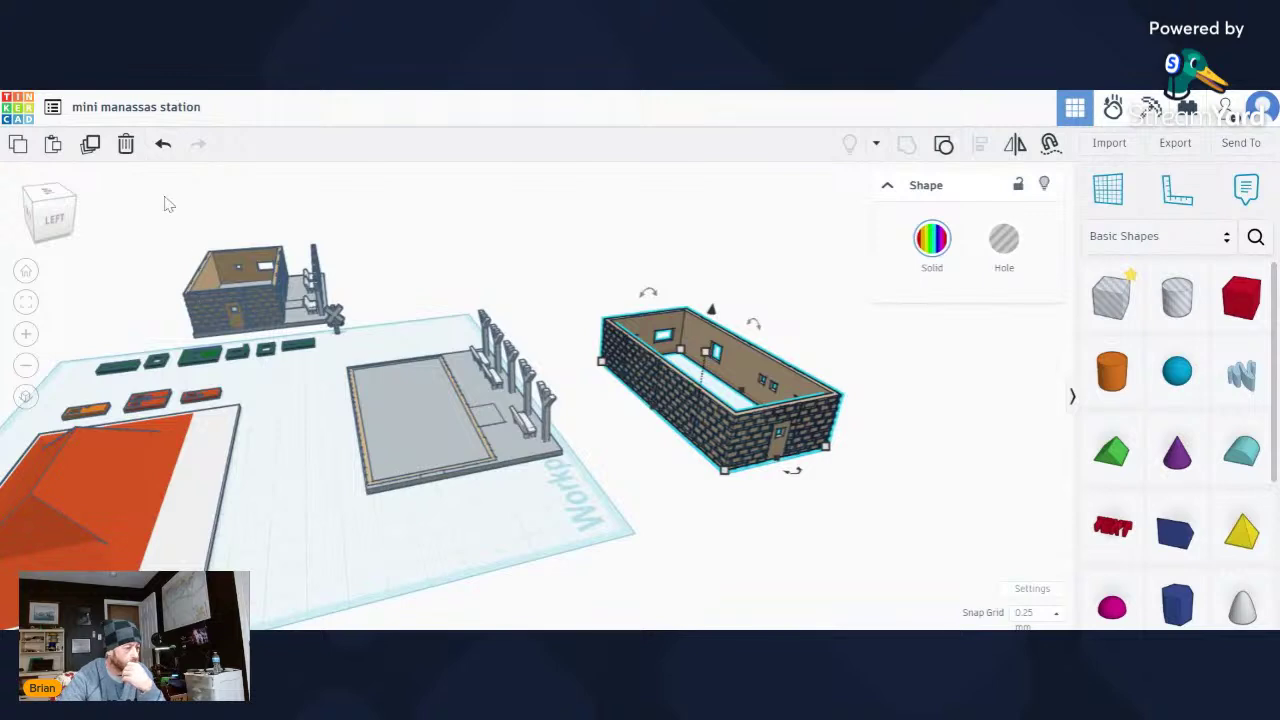
# Undo the wall move, both hole cuts and the tall hole box, back to the single flat hole box around the station's base.
pyautogui.click(164, 145)
pyautogui.click(163, 146)
pyautogui.click(163, 146)
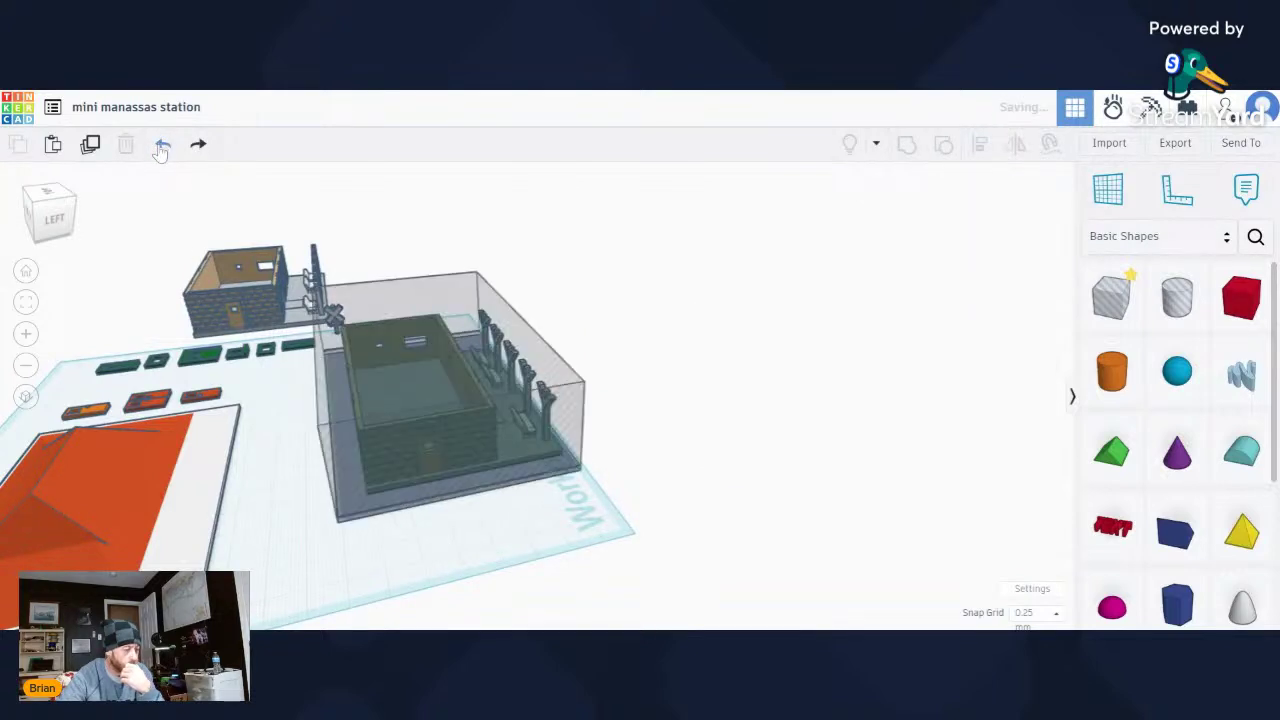
pyautogui.click(162, 147)
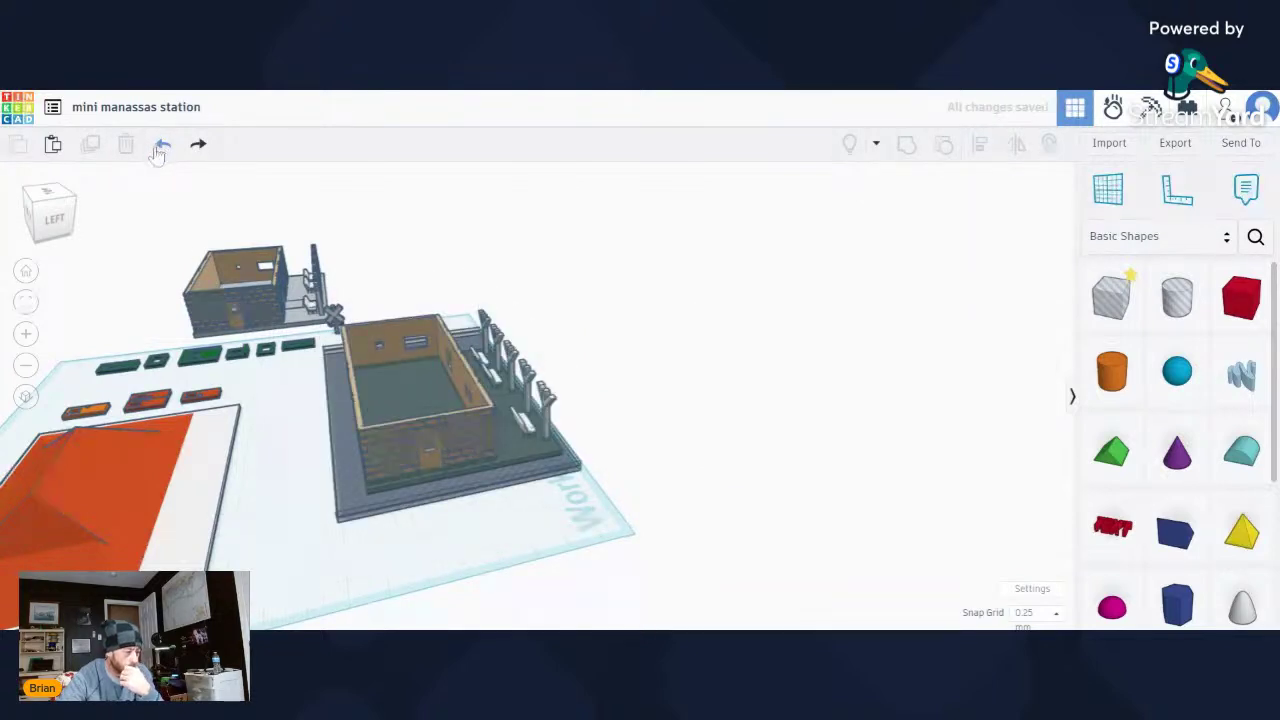
pyautogui.scroll(5, 462, 552)
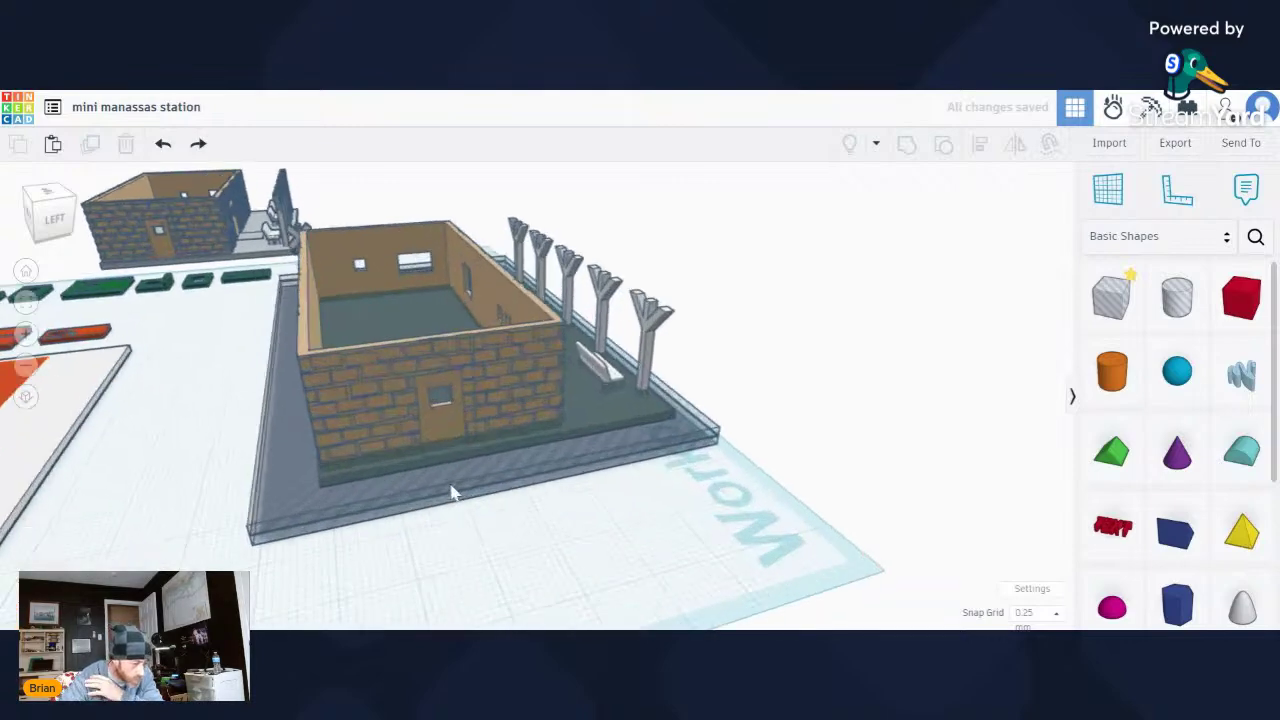
pyautogui.moveTo(443, 484); pyautogui.dragTo(292, 296, button='right')
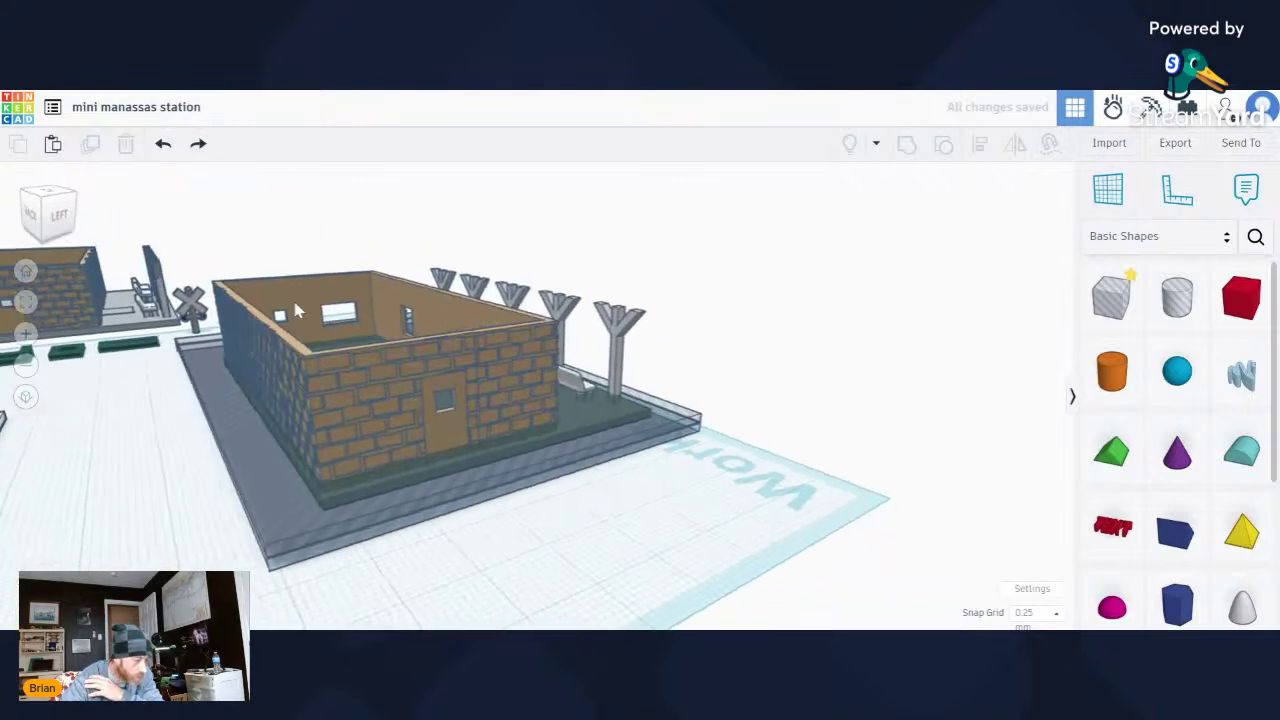
pyautogui.click(161, 147)
# Set the height of the flat hole box around the station's base to 1.5 mm.
pyautogui.click(452, 500)
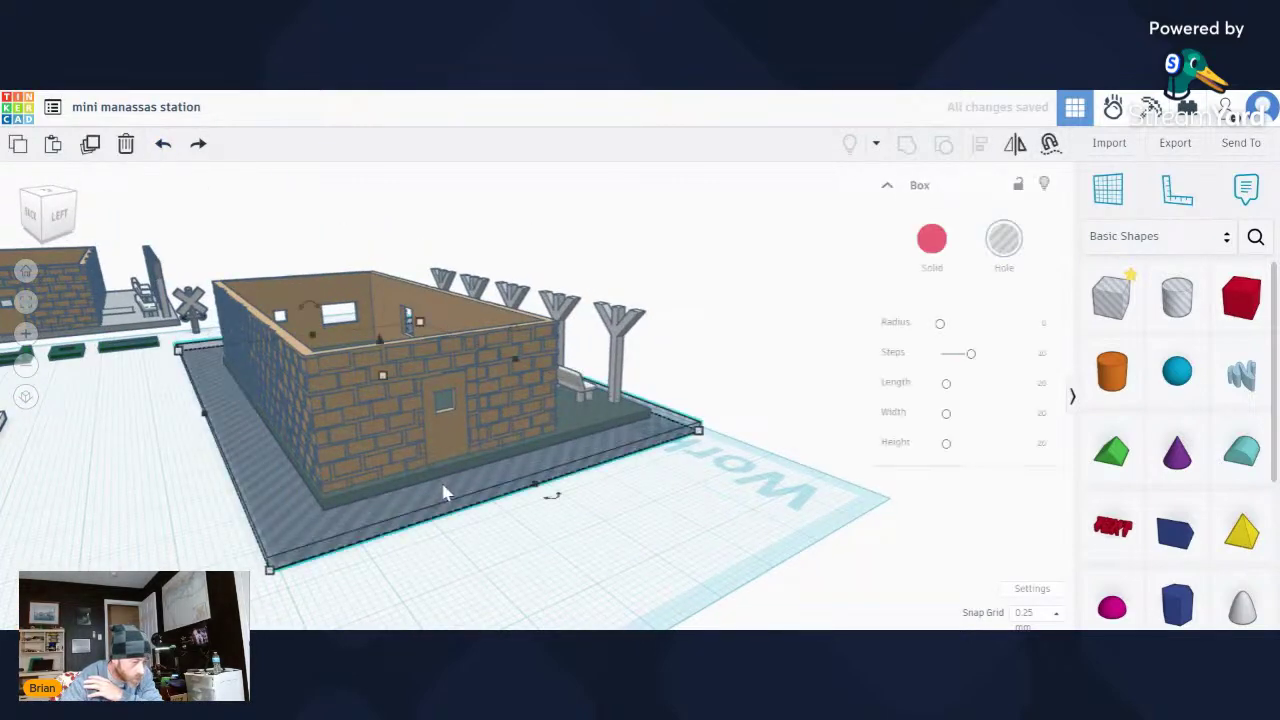
pyautogui.click(424, 384)
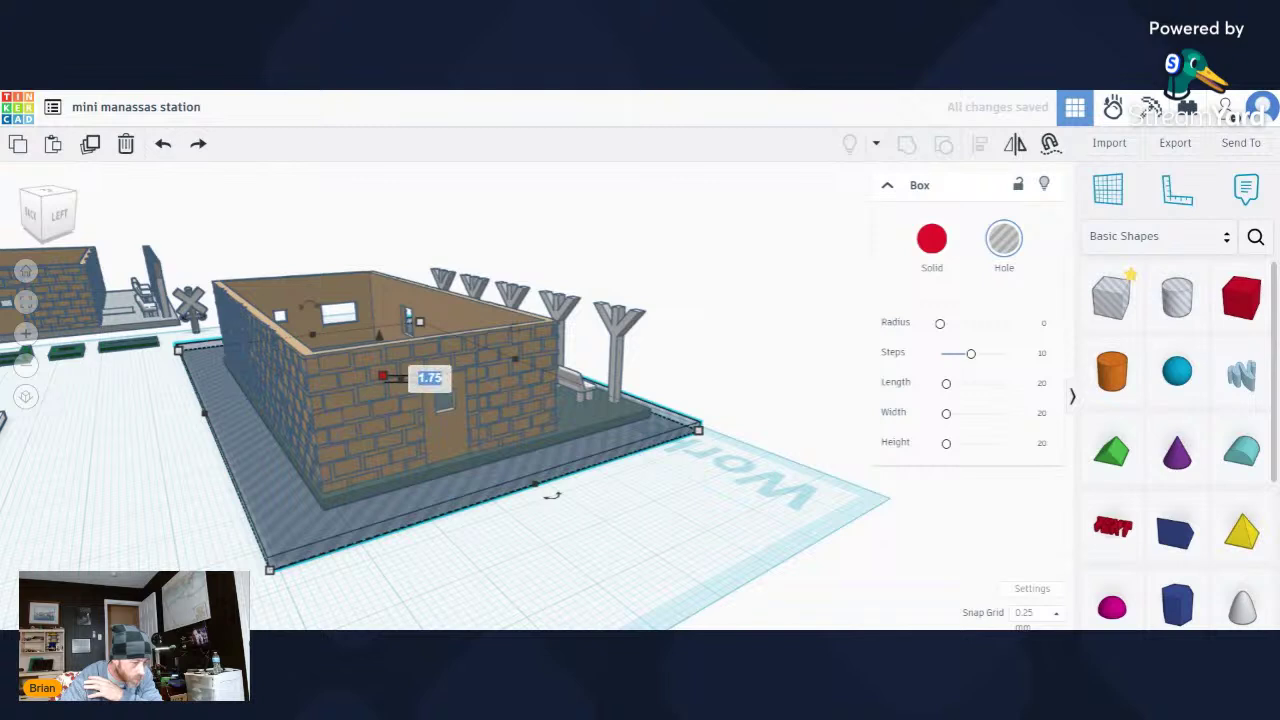
pyautogui.write('1.5')
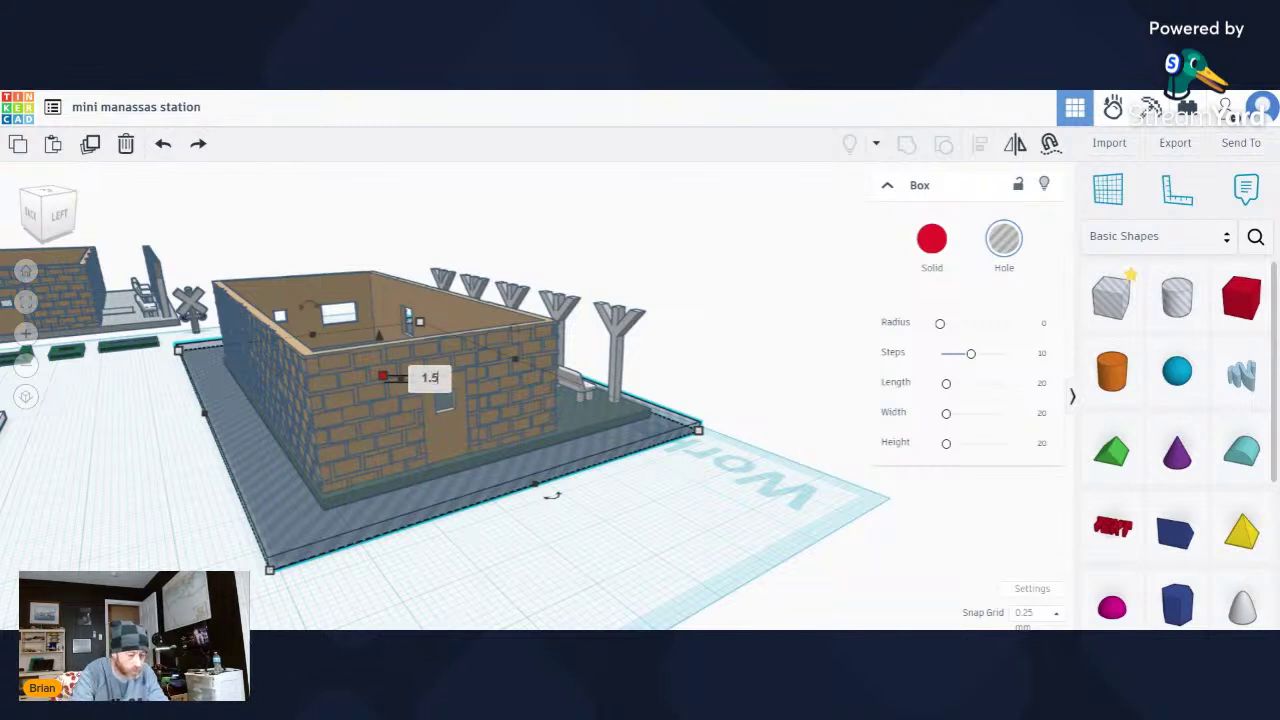
pyautogui.press('Return')
pyautogui.scroll(-5, 465, 380)
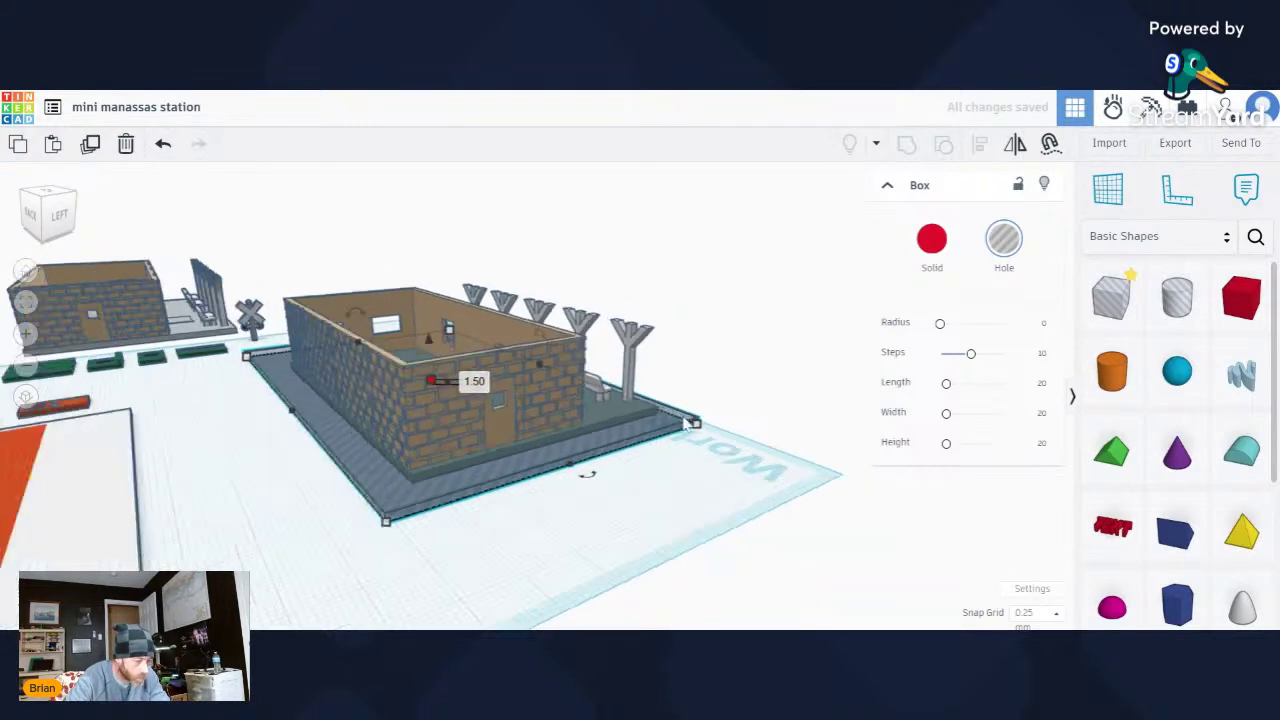
# Duplicate the flat hole box under the station and raise the copy 1.5 mm.
pyautogui.click(578, 548)
pyautogui.click(530, 466)
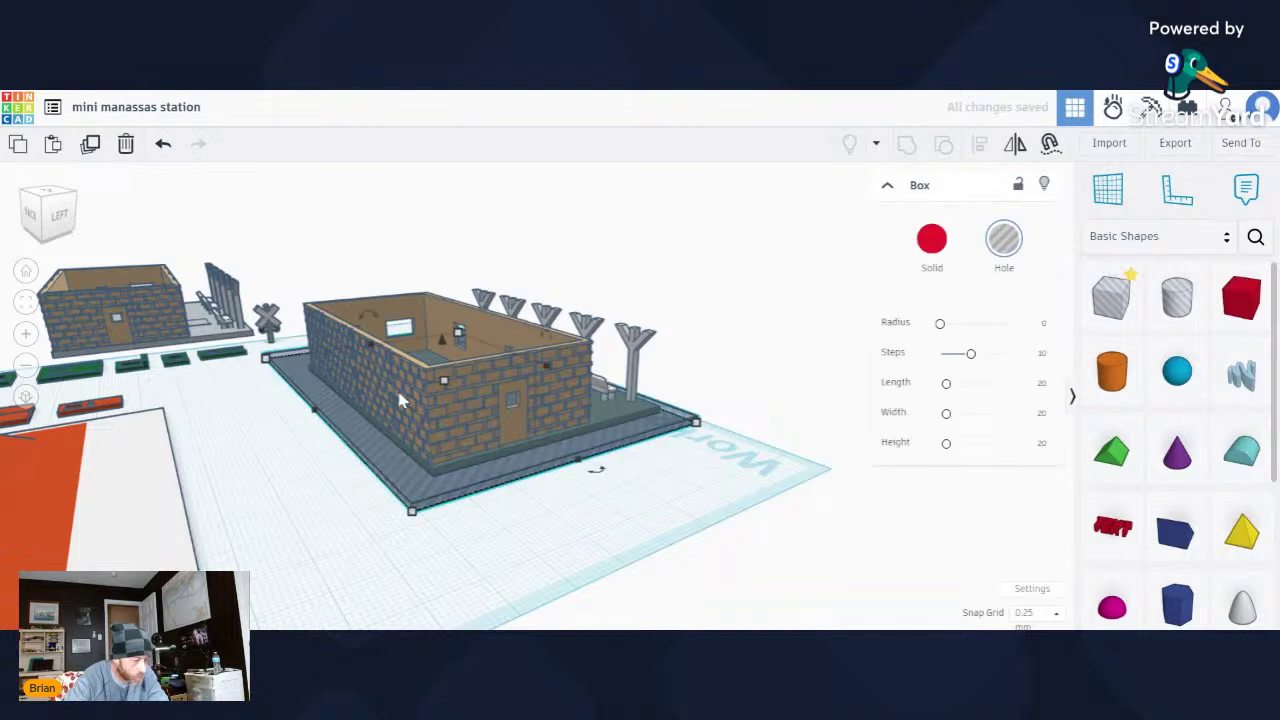
pyautogui.click(88, 144)
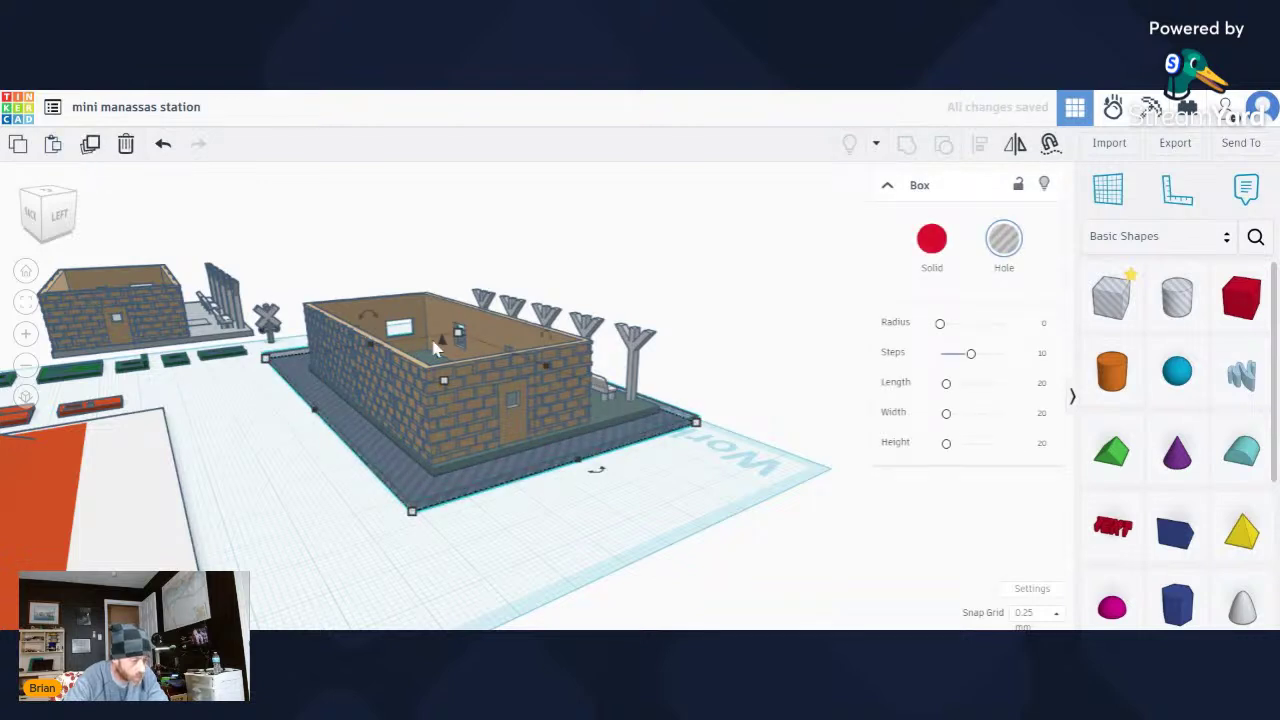
pyautogui.moveTo(446, 341); pyautogui.dragTo(450, 338)
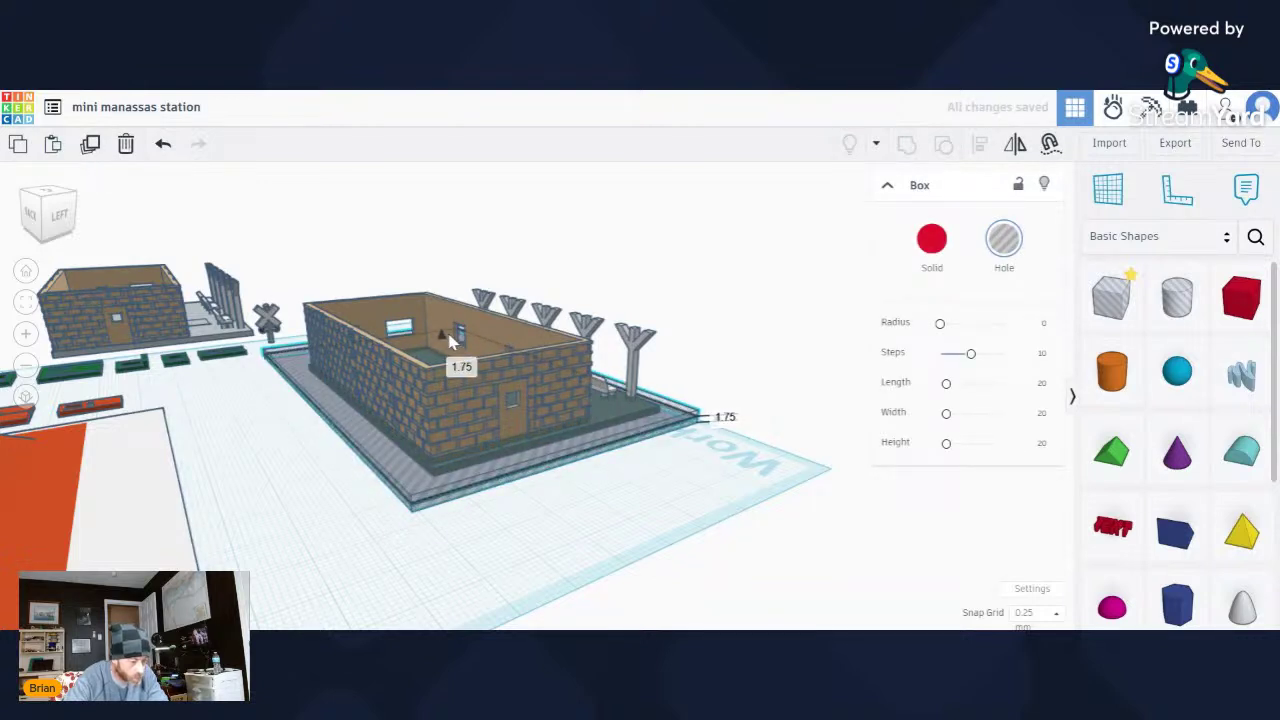
pyautogui.click(724, 416)
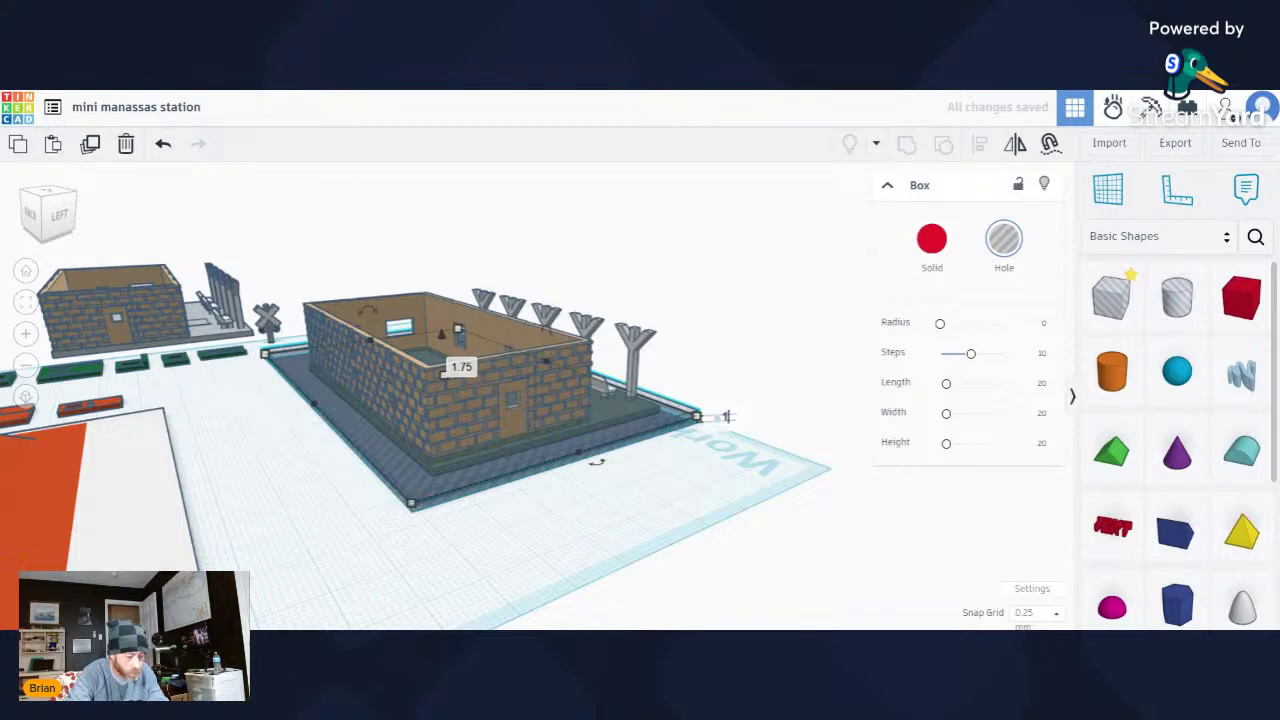
pyautogui.write('1.5')
pyautogui.press('Return')
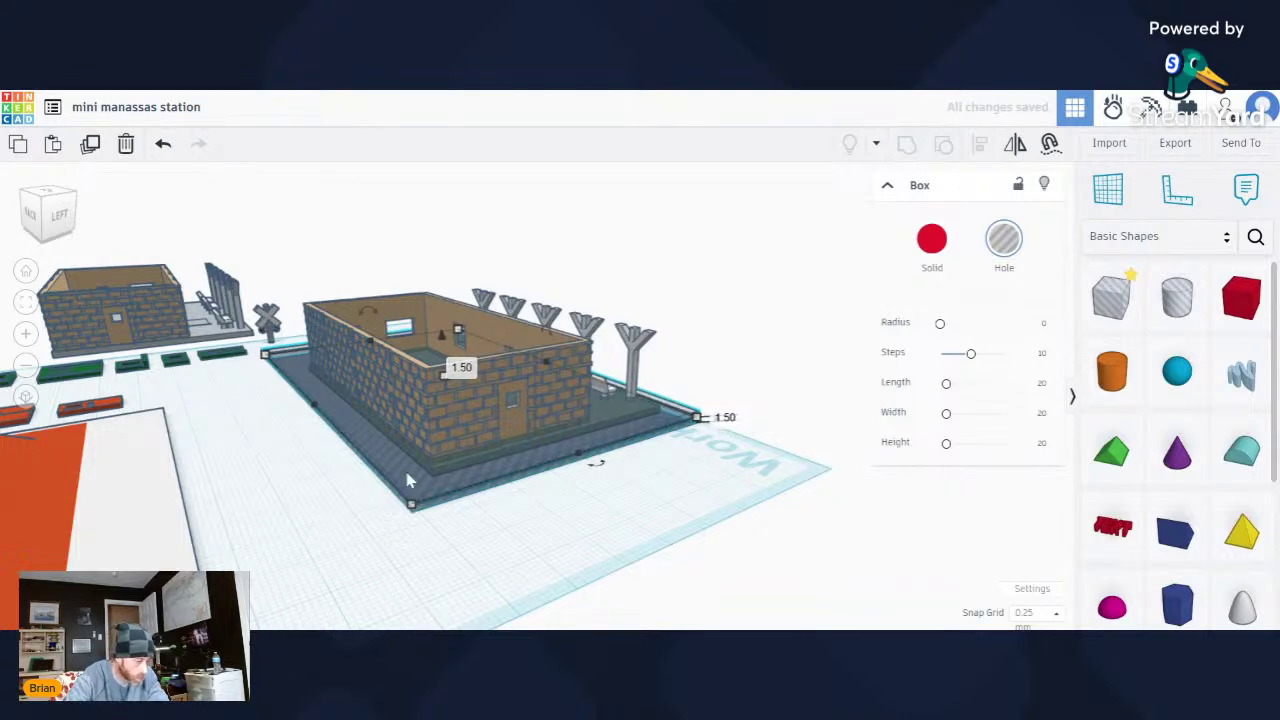
# Stretch the raised hole box upward until it encloses the station walls.
pyautogui.moveTo(600, 470); pyautogui.dragTo(431, 423, button='right')
pyautogui.moveTo(409, 403); pyautogui.dragTo(460, 385)
pyautogui.press('Escape')
# Duplicate the station building and group one copy with the tall hole box to cut away everything above the base.
pyautogui.scroll(6, 460, 375)
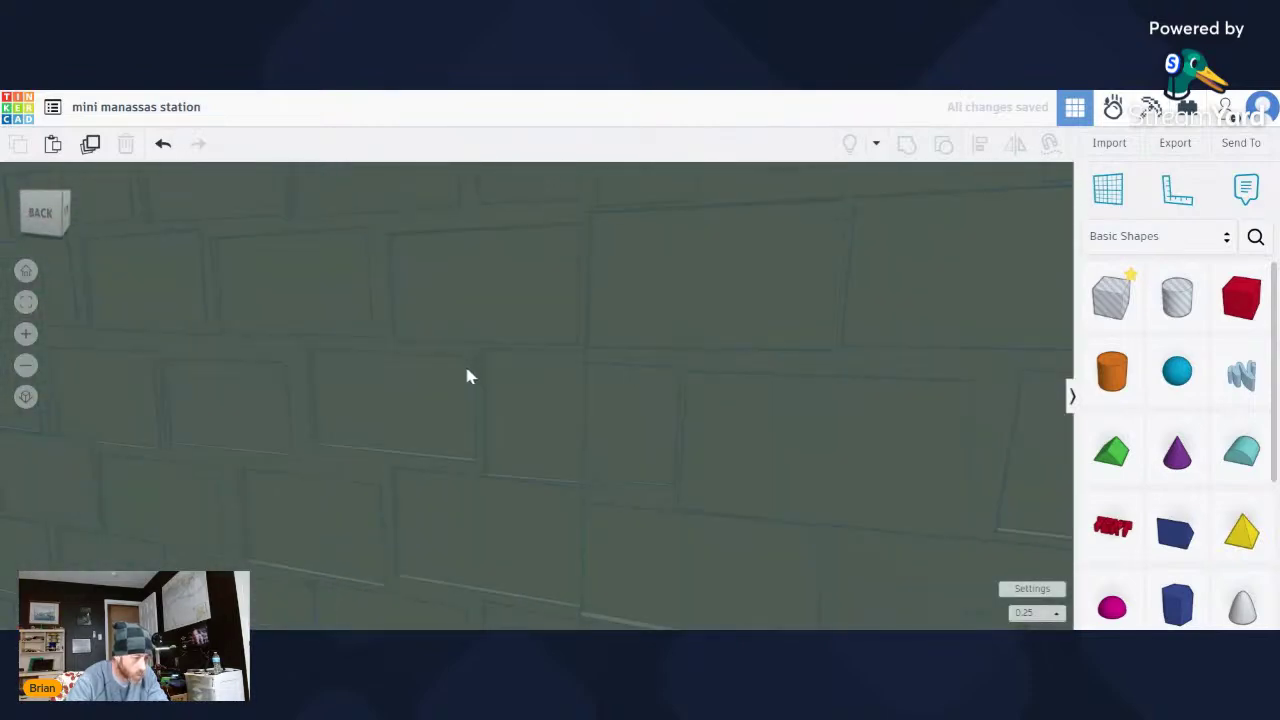
pyautogui.scroll(3, 465, 378)
pyautogui.click(467, 378)
pyautogui.scroll(-8, 476, 366)
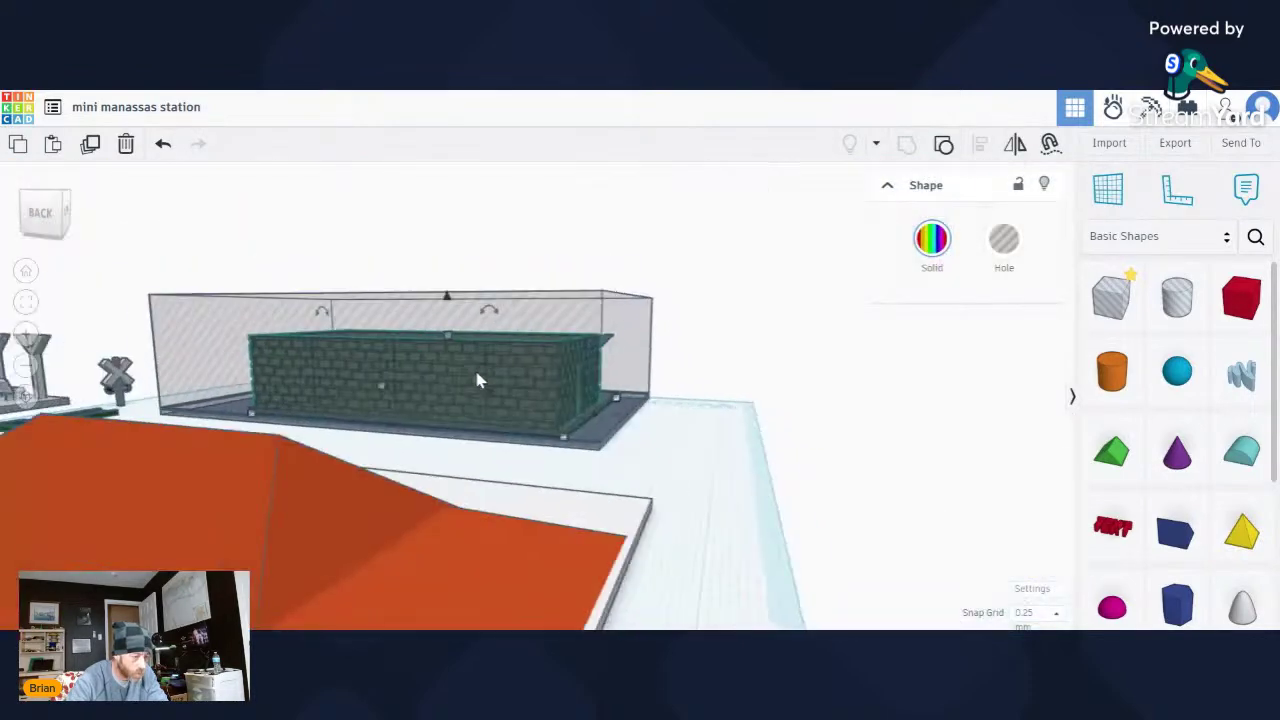
pyautogui.click(90, 143)
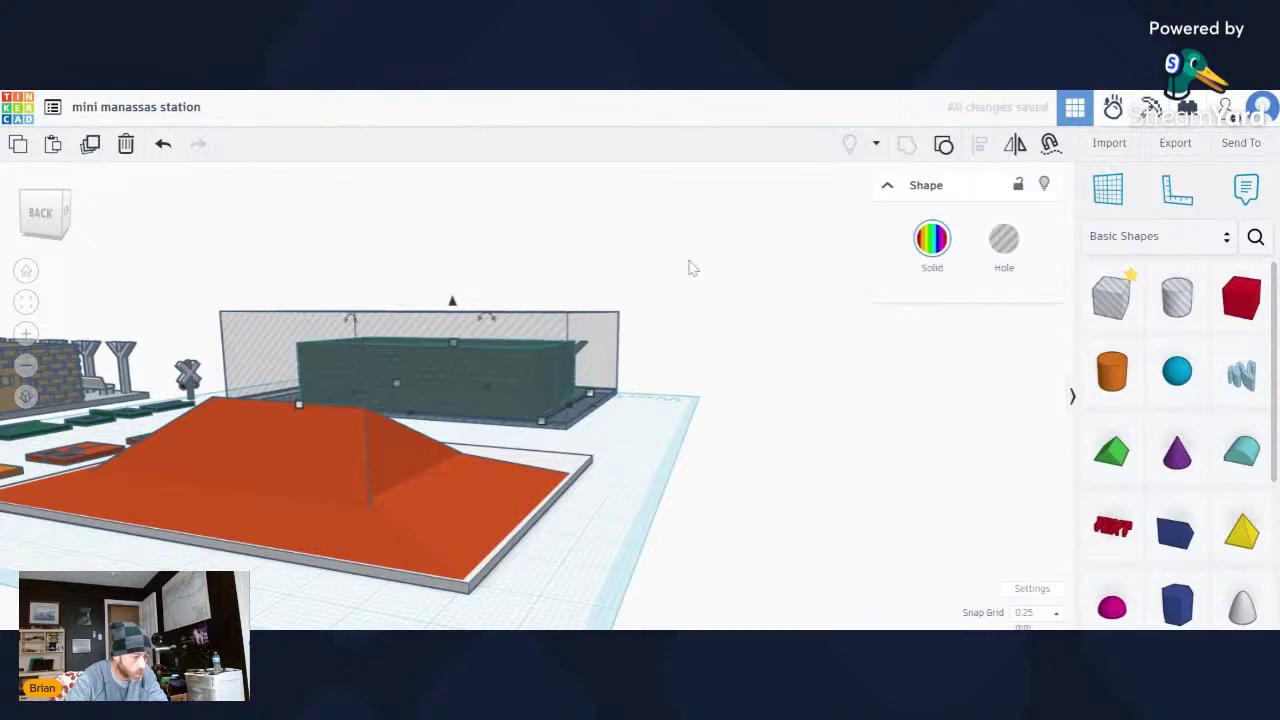
pyautogui.moveTo(686, 266); pyautogui.dragTo(938, 300, button='right')
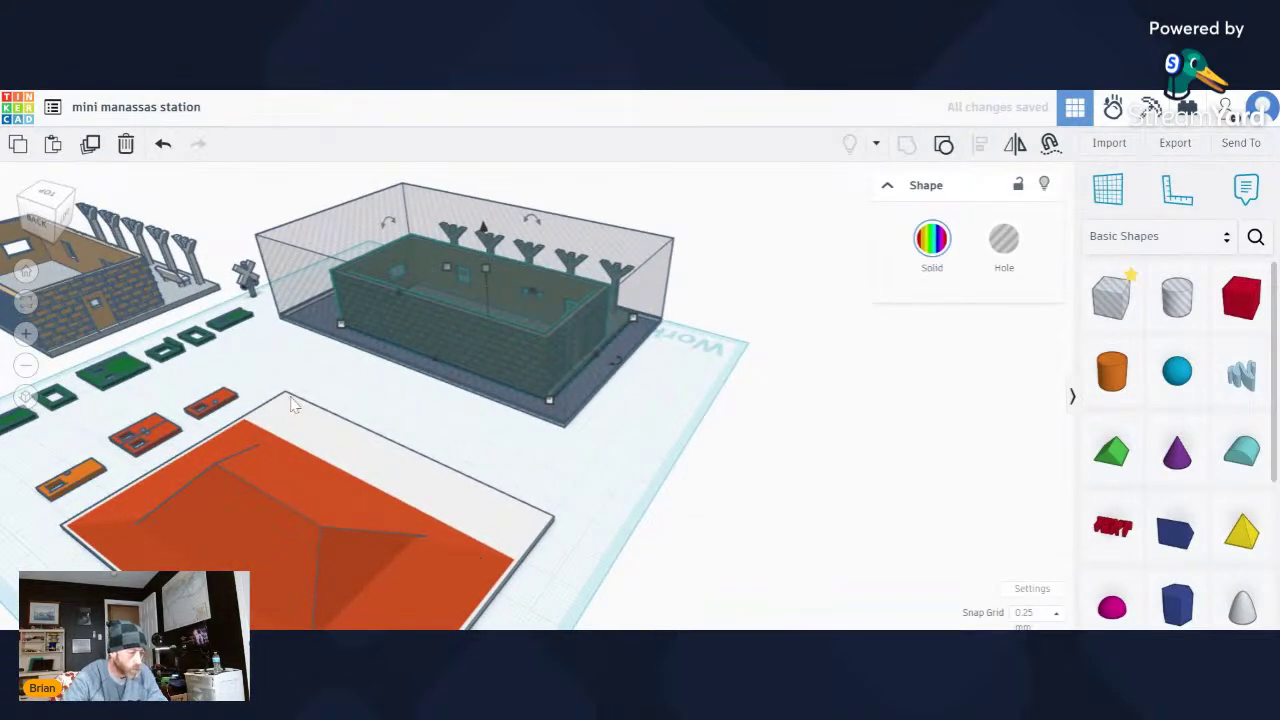
pyautogui.keyDown('shift'); pyautogui.click(325, 243); pyautogui.keyUp('shift')
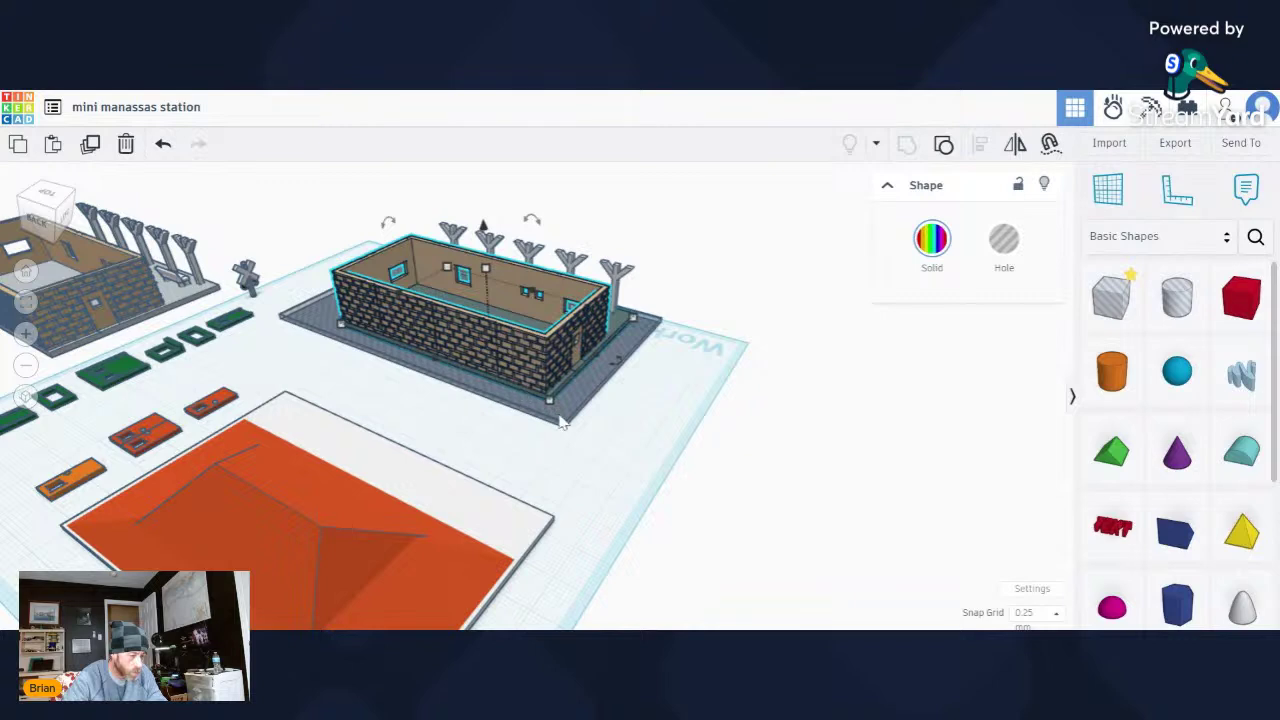
pyautogui.hotkey('ctrl', 'shift', 'g')
# Group the other station copy with a flat hole box to cut off its base.
pyautogui.click(910, 160)
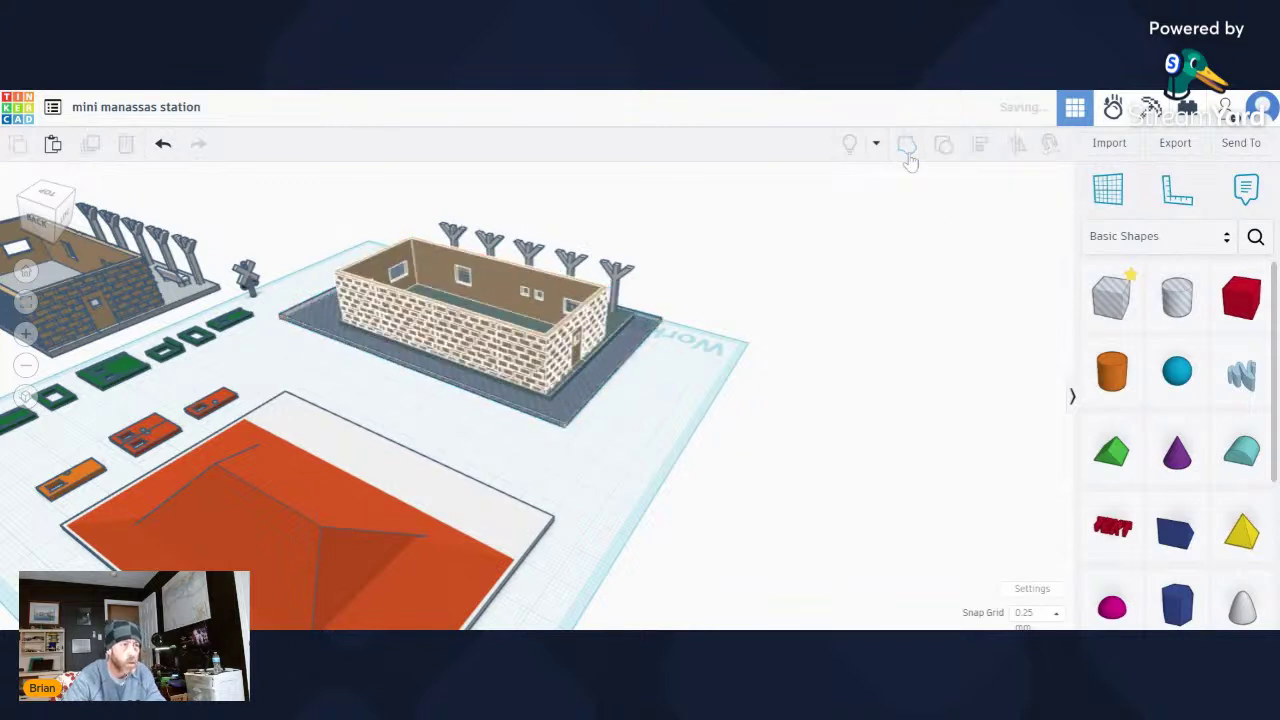
pyautogui.hotkey('ctrl', 'z')
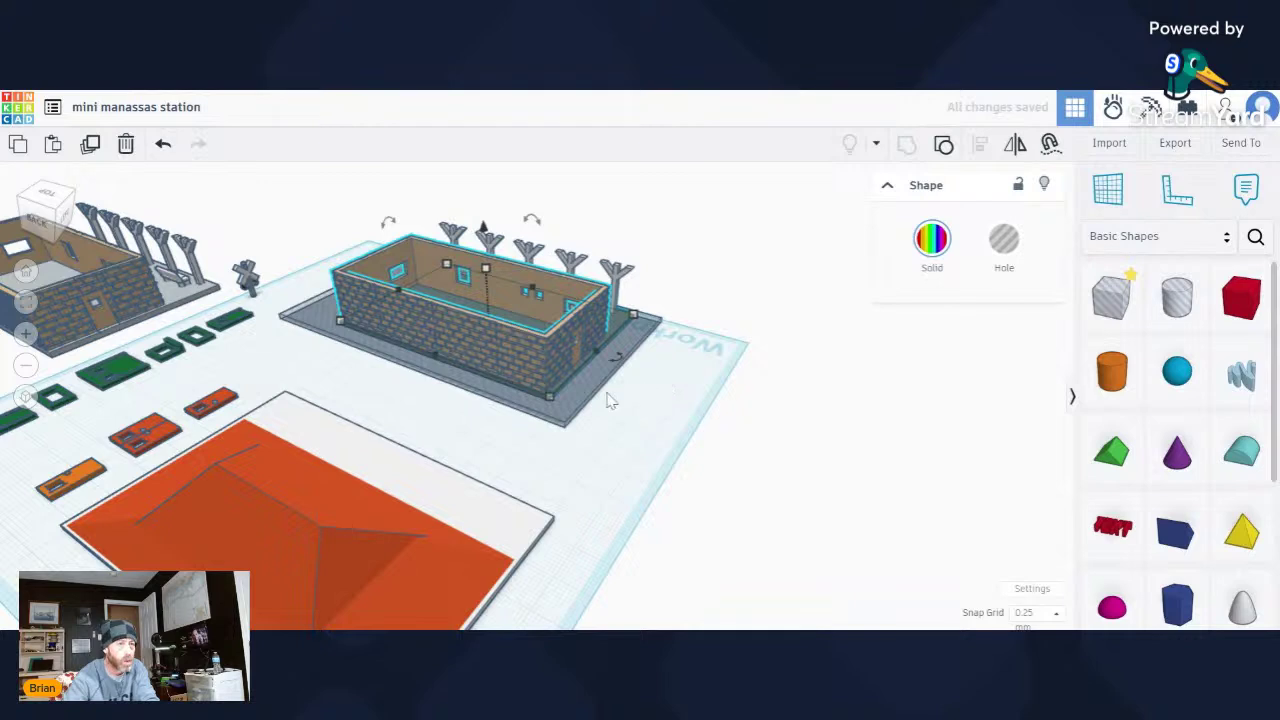
pyautogui.click(604, 460)
# Move the remaining flat hole box away from the station, about 160 mm by 38 mm, beyond the workplane edge.
pyautogui.scroll(2, 612, 457)
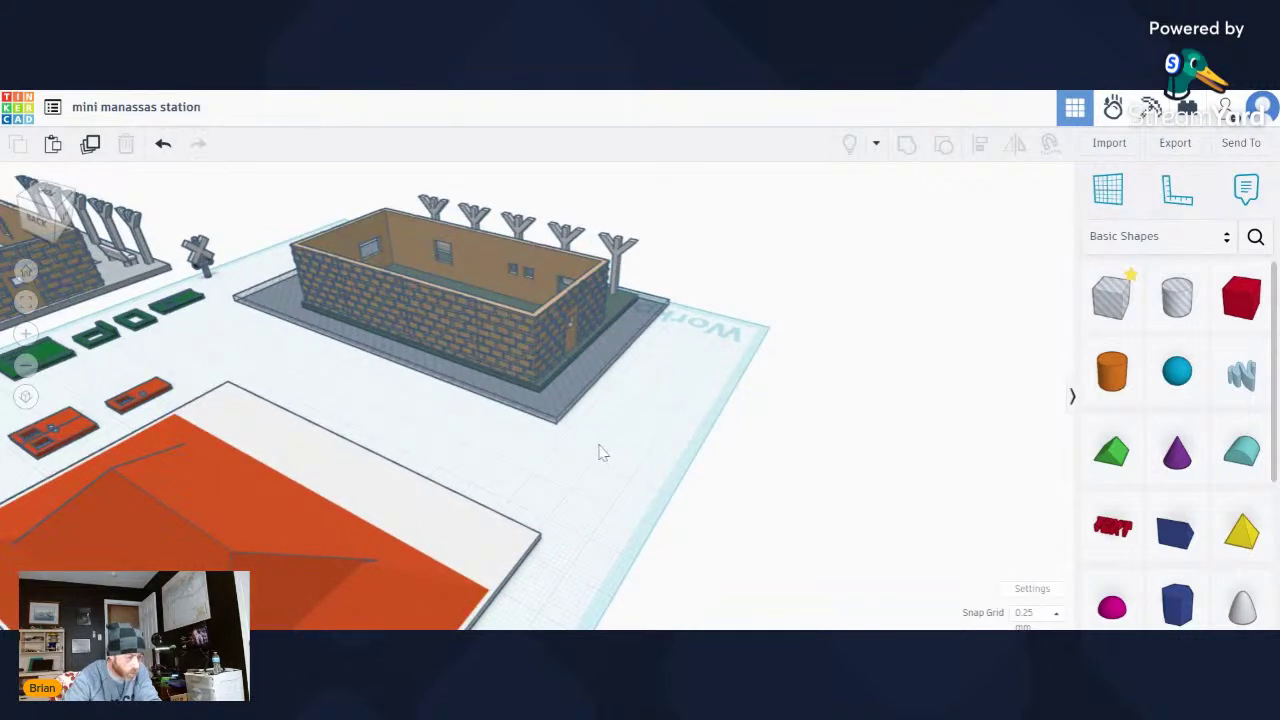
pyautogui.click(566, 418)
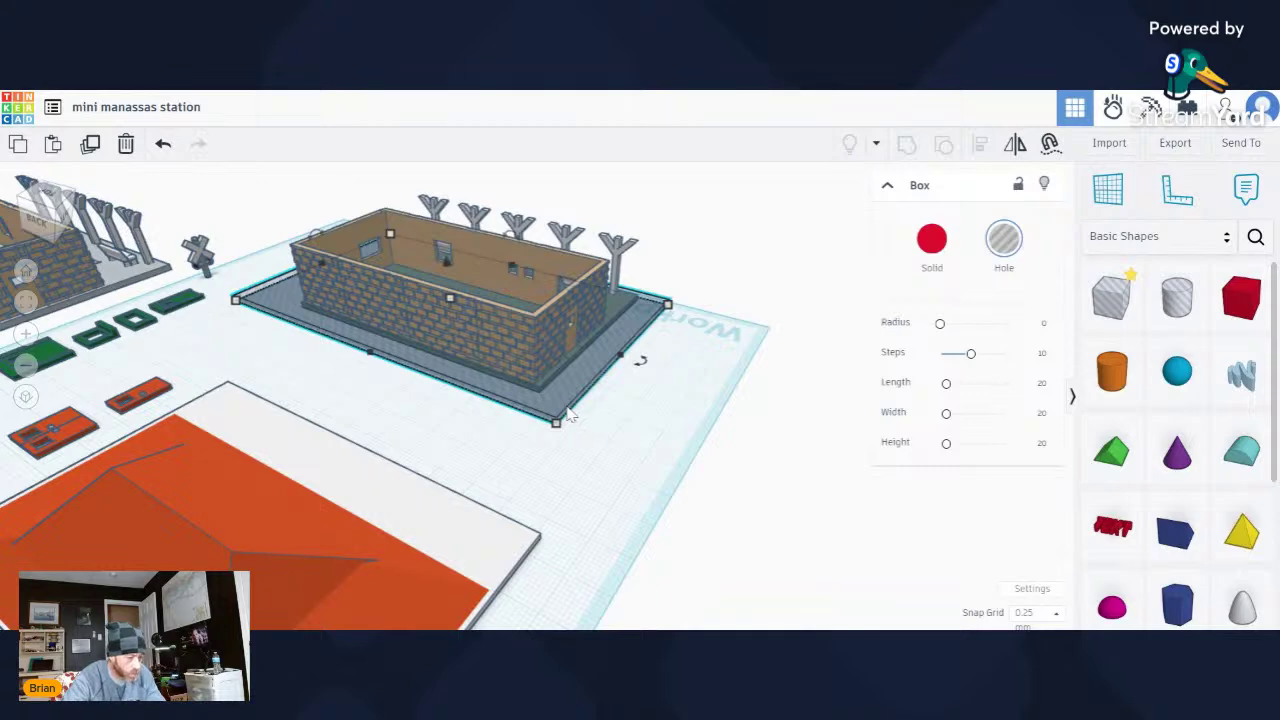
pyautogui.moveTo(566, 418); pyautogui.dragTo(830, 250)
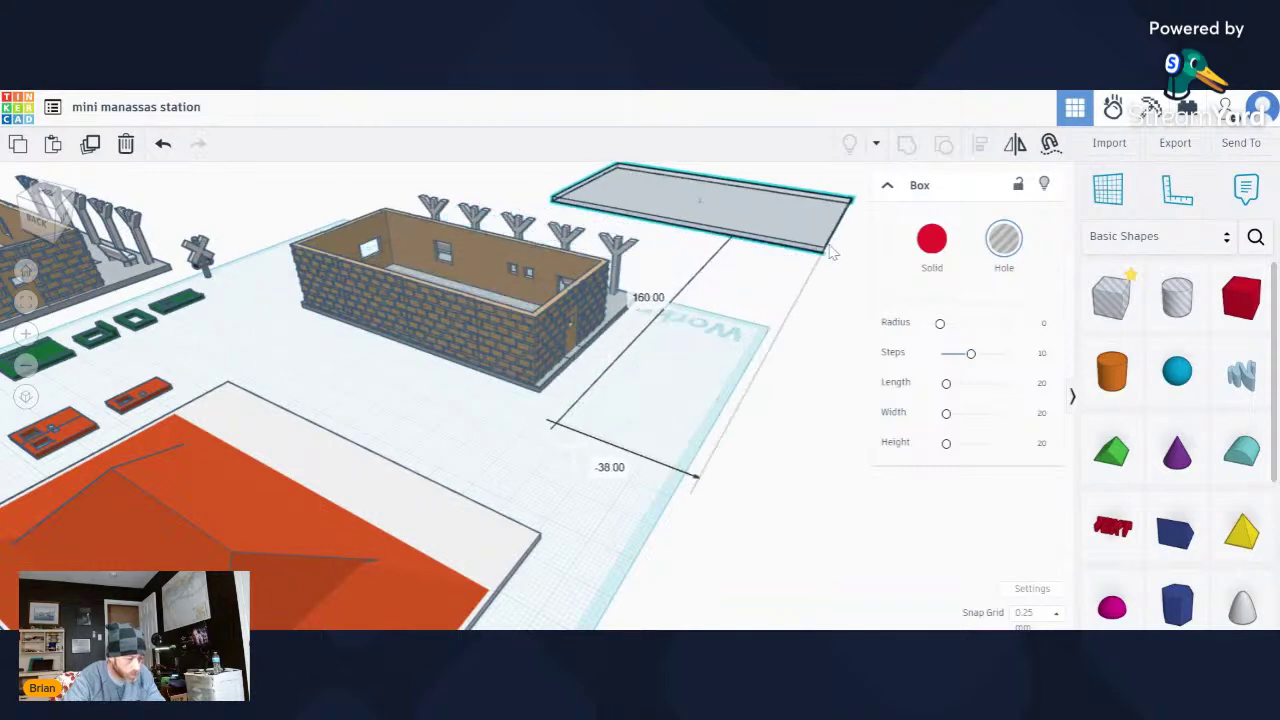
# Move the cut wall section off the platform and examine where its floor was separated from the base.
pyautogui.click(575, 382)
pyautogui.moveTo(500, 357); pyautogui.dragTo(365, 428)
pyautogui.scroll(1, 530, 285)
pyautogui.scroll(5, 597, 480)
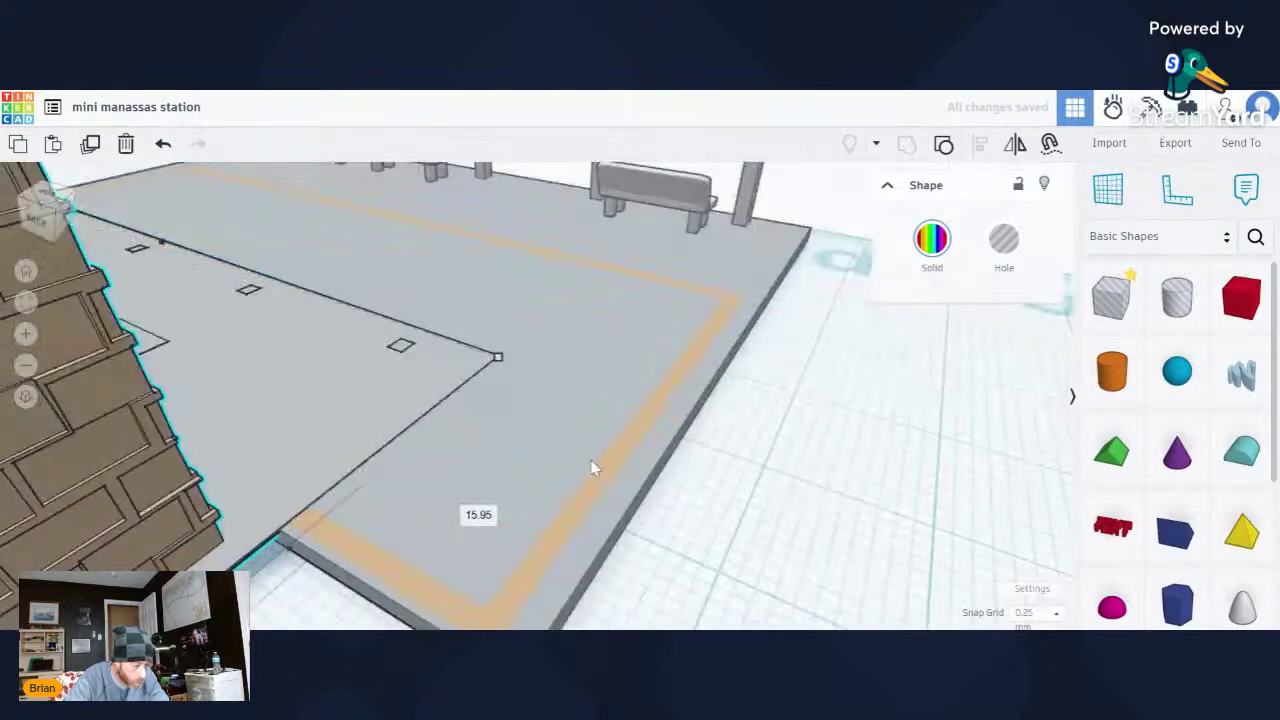
pyautogui.moveTo(591, 466); pyautogui.dragTo(368, 443, button='right')
pyautogui.scroll(4, 390, 380)
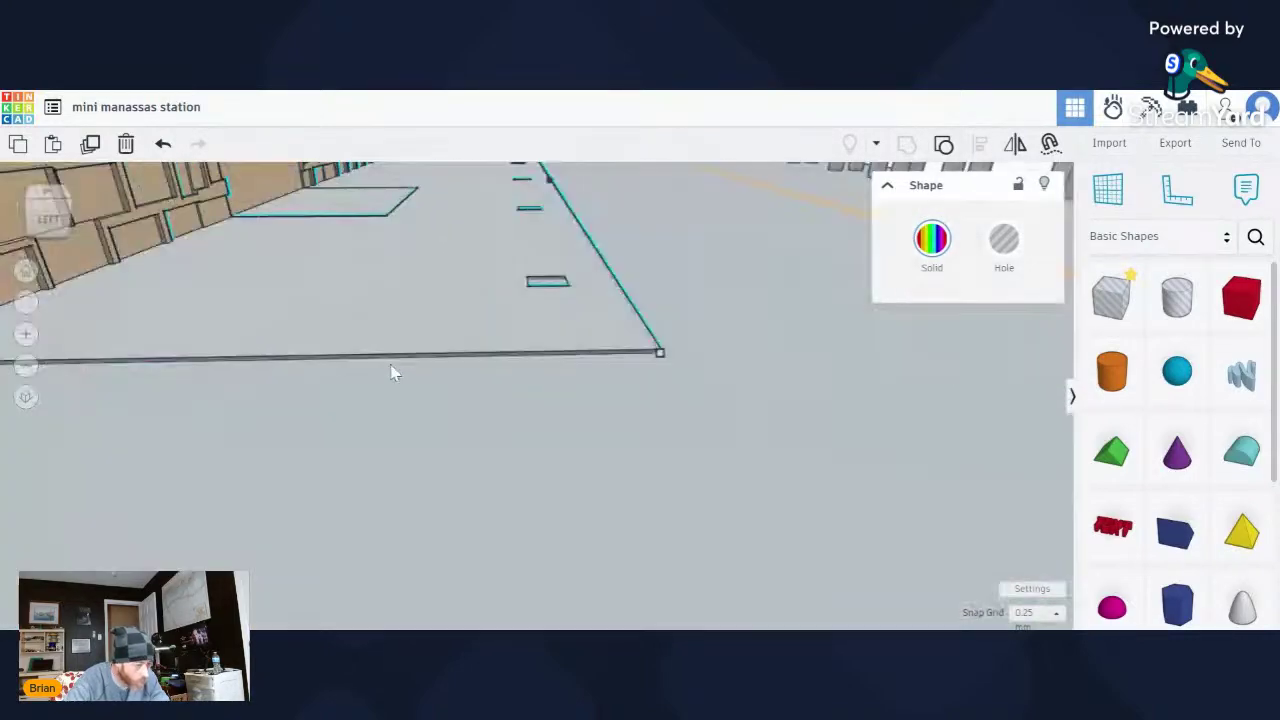
pyautogui.scroll(-4, 392, 376)
pyautogui.scroll(-3, 517, 380)
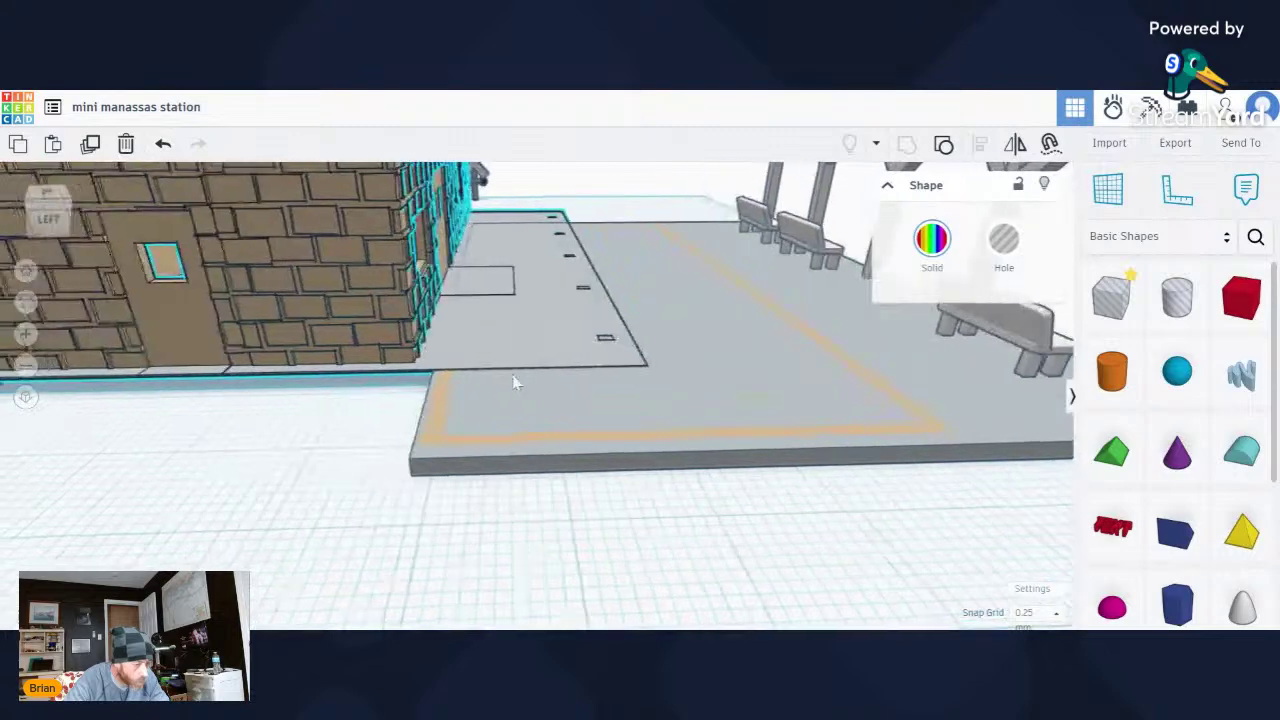
pyautogui.scroll(-3, 526, 383)
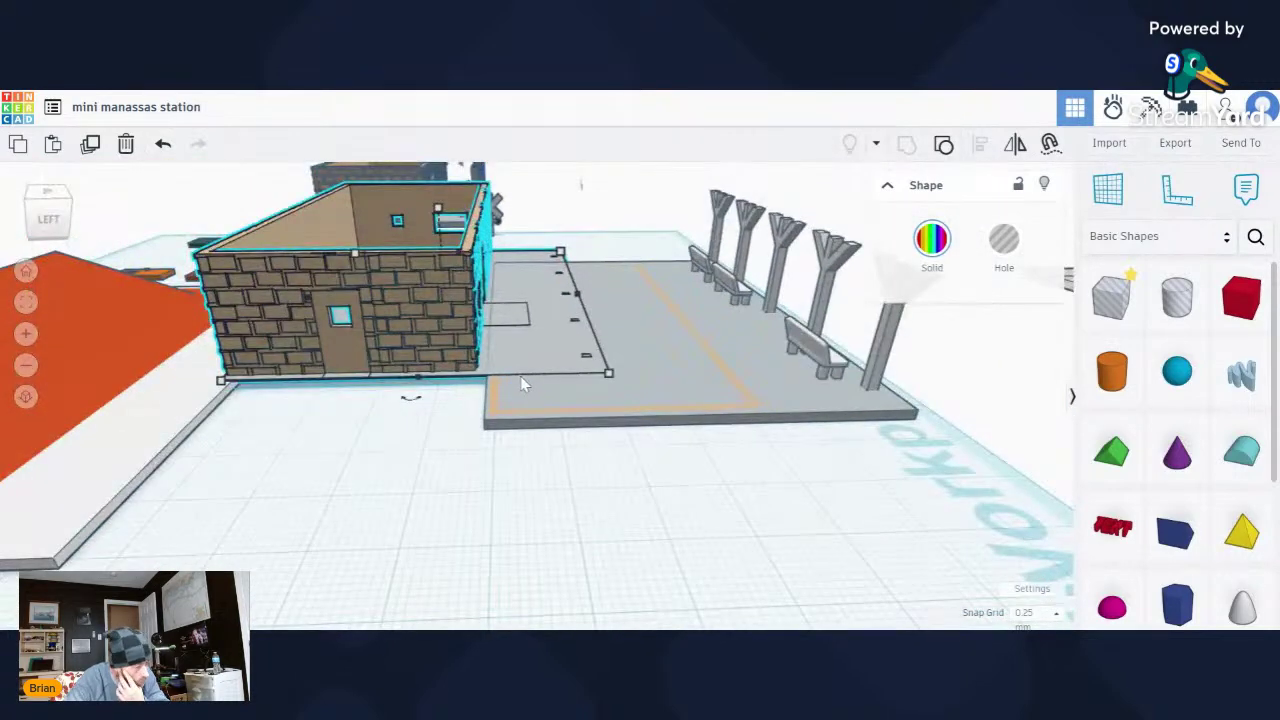
pyautogui.scroll(3, 525, 380)
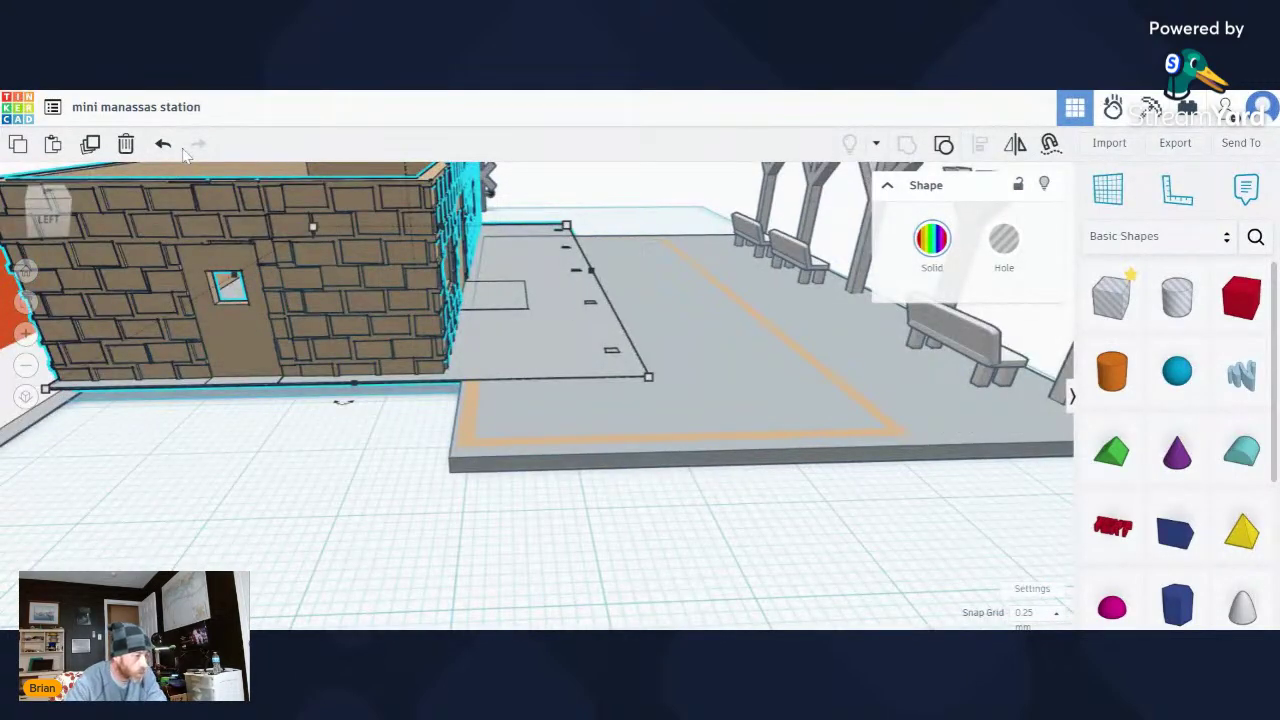
# Undo the moves of the wall section and hole box, and delete the cut station with its hole box from the workplane.
pyautogui.click(163, 145)
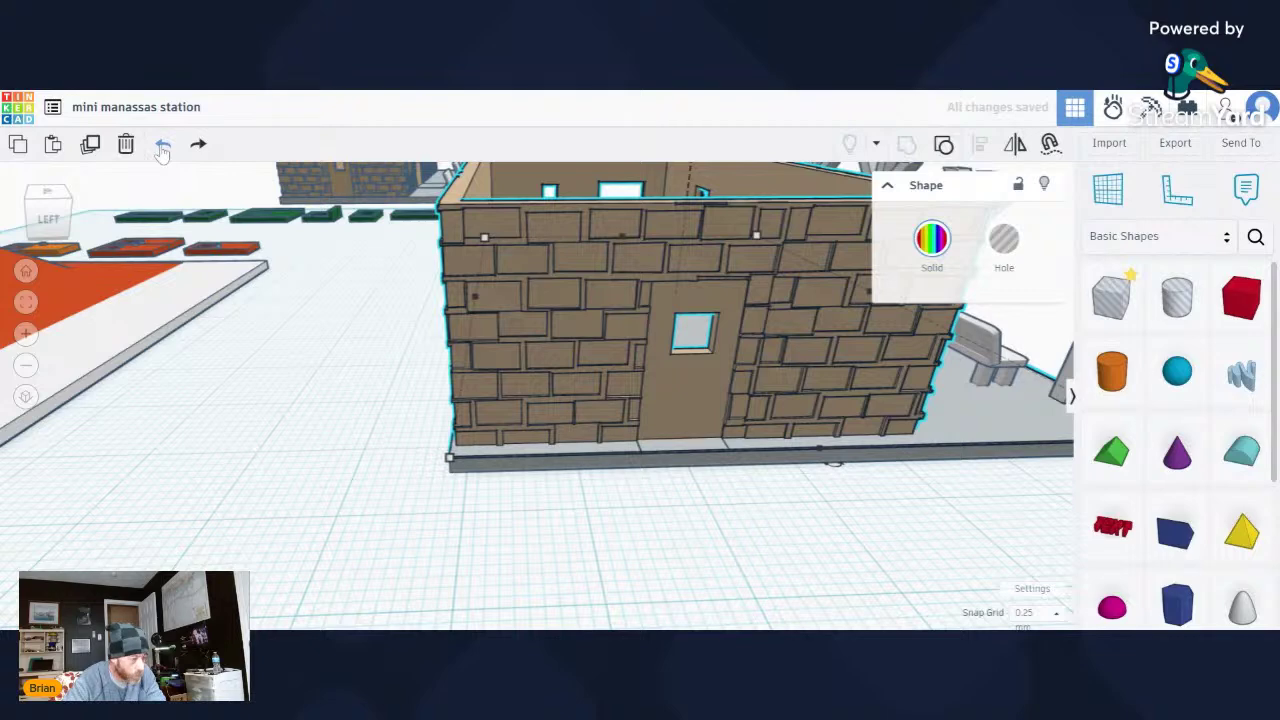
pyautogui.click(163, 145)
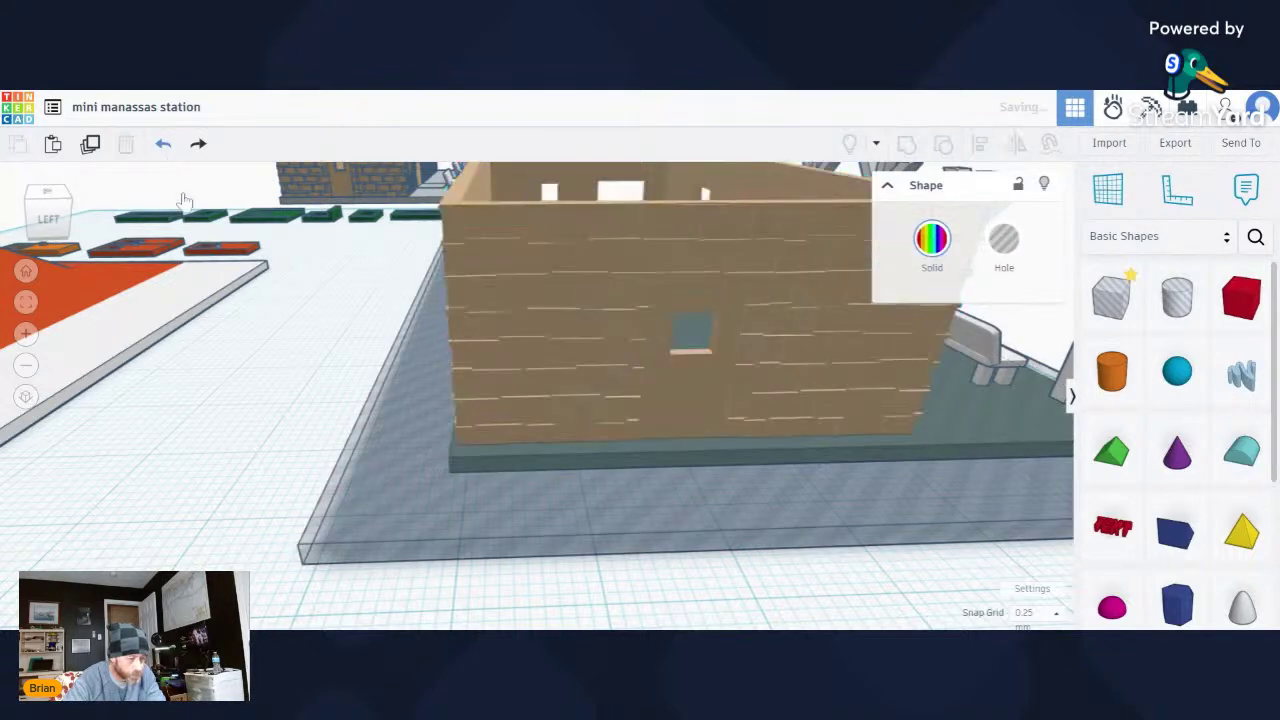
pyautogui.scroll(-5, 365, 450)
pyautogui.moveTo(509, 517); pyautogui.dragTo(845, 537, button='right')
pyautogui.moveTo(420, 217); pyautogui.dragTo(675, 475)
pyautogui.press('Delete')
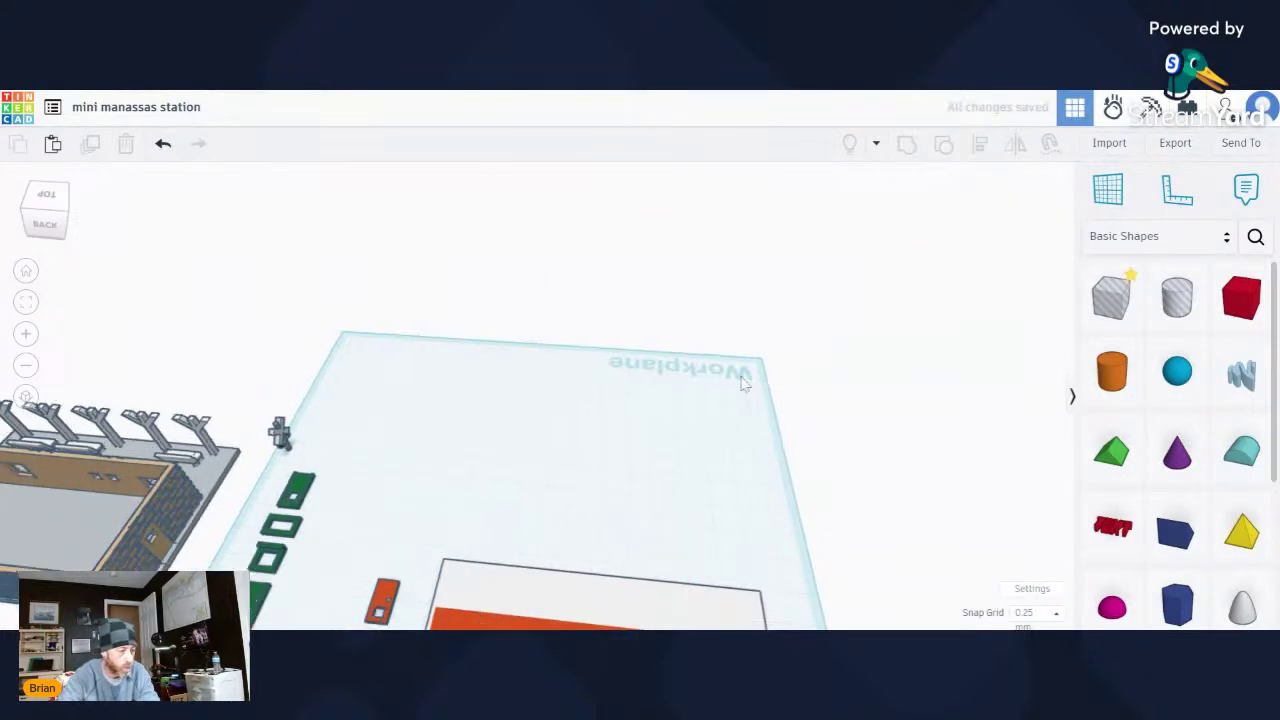
# Move the complete spare station copy, with its posts and benches, about 175 mm by 81 mm onto the empty workplane area.
pyautogui.moveTo(737, 371); pyautogui.dragTo(466, 374, button='right')
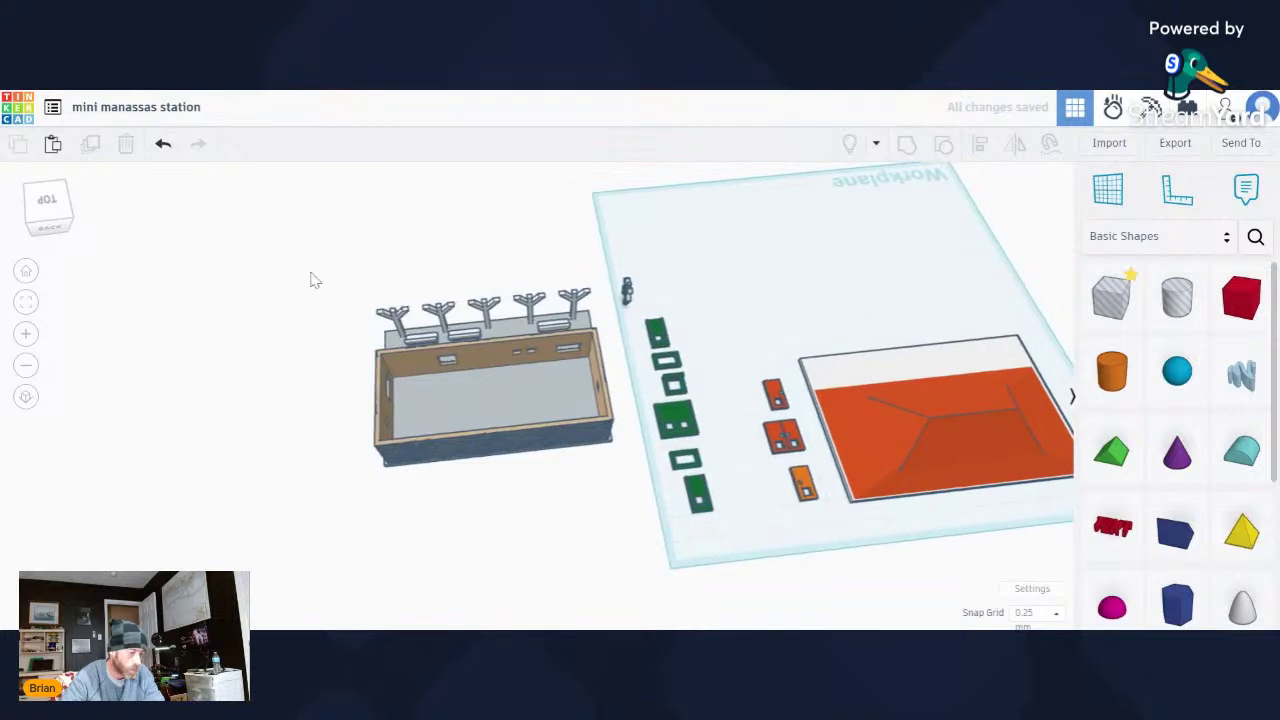
pyautogui.moveTo(308, 268); pyautogui.dragTo(592, 487)
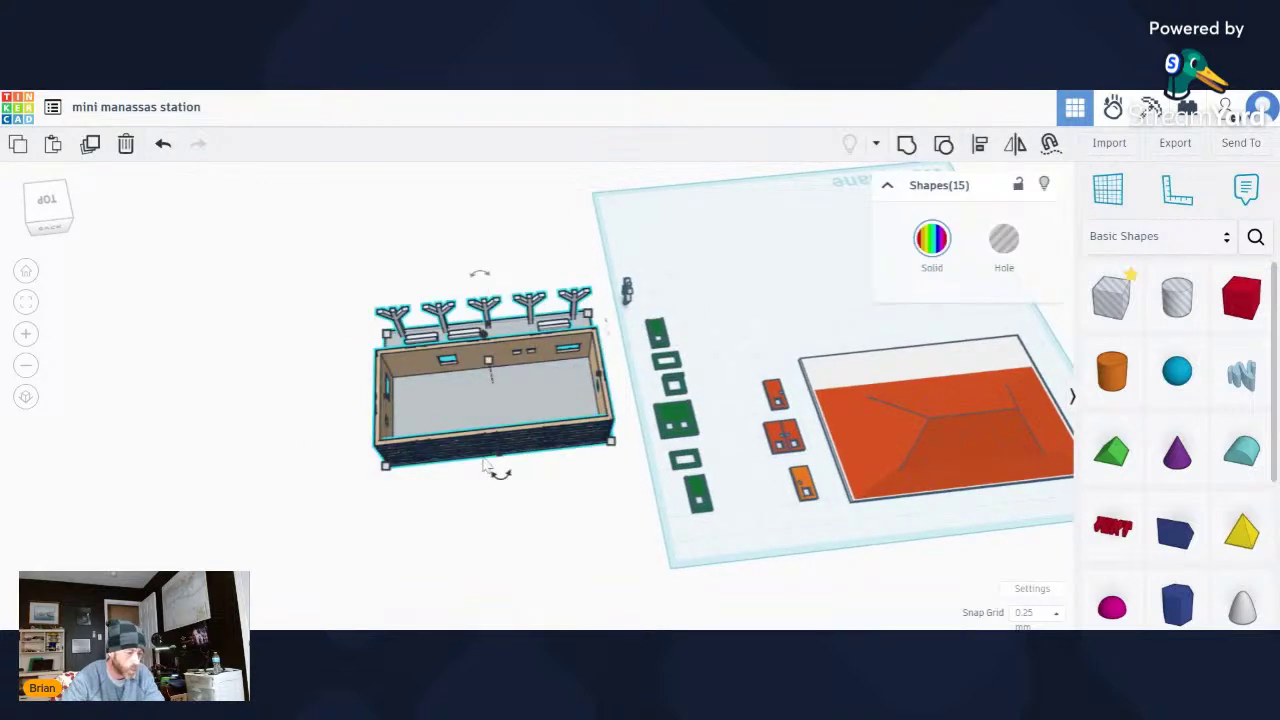
pyautogui.moveTo(487, 464); pyautogui.dragTo(897, 344)
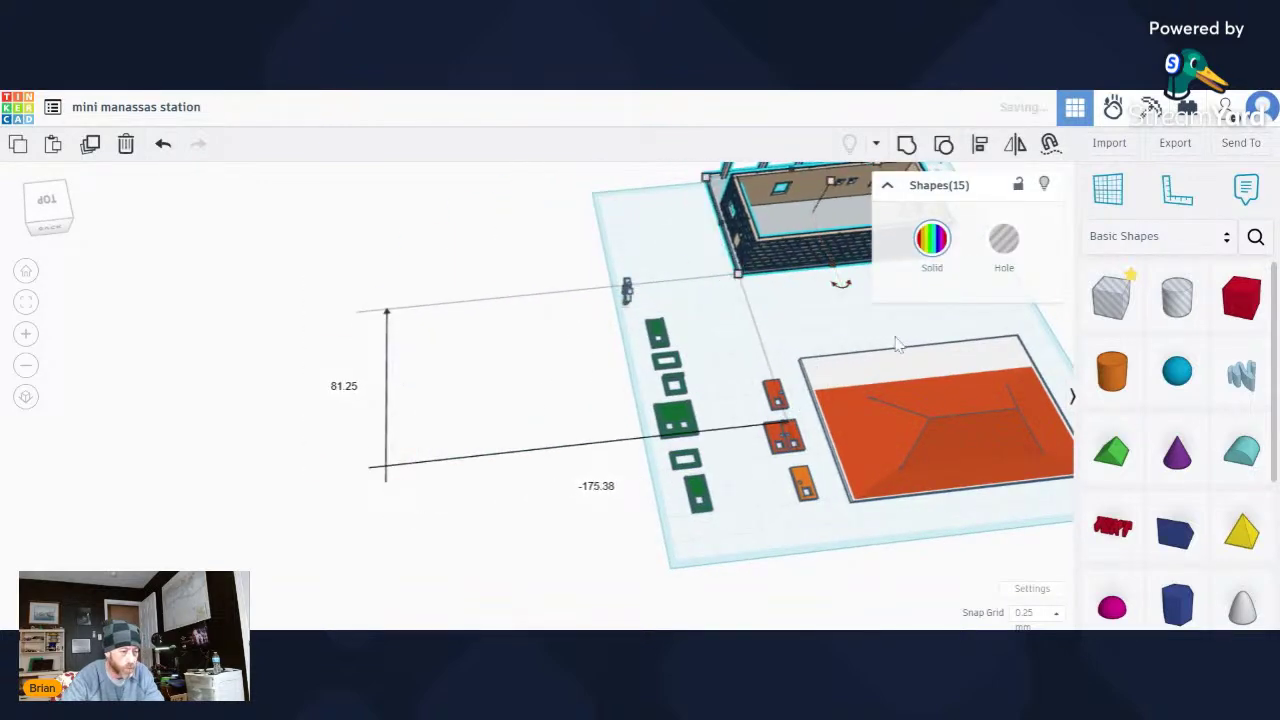
pyautogui.click(374, 311)
# Ungroup the station building, and ungroup the resulting wall-and-platform shape once more.
pyautogui.scroll(-2, 329, 283)
pyautogui.moveTo(329, 283); pyautogui.dragTo(1096, 276, button='right')
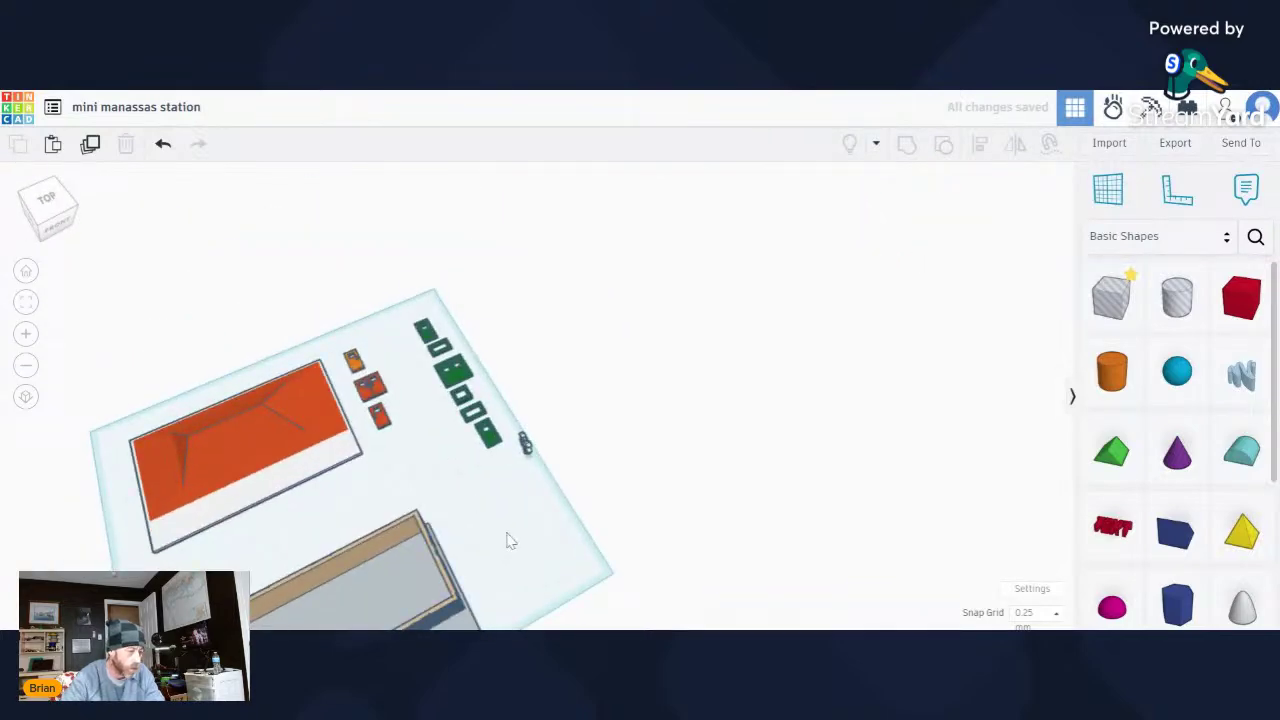
pyautogui.moveTo(510, 541); pyautogui.dragTo(660, 424, button='right')
pyautogui.moveTo(757, 372); pyautogui.dragTo(549, 509, button='right')
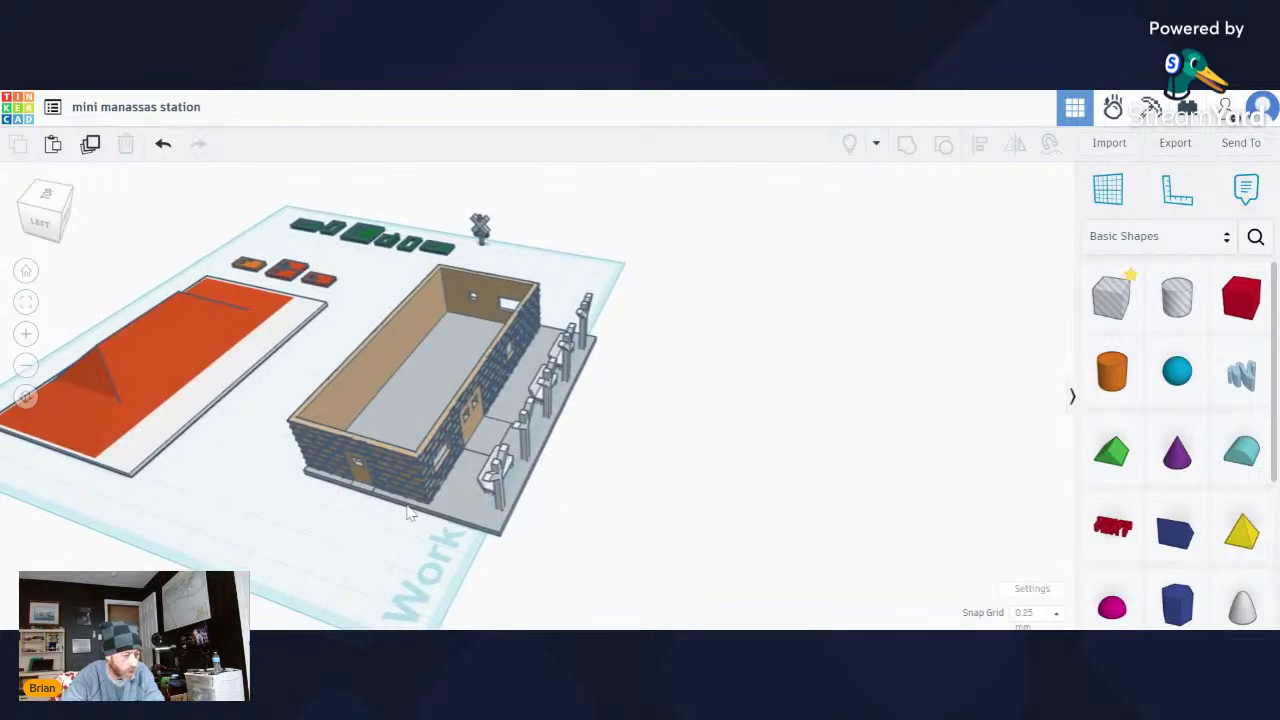
pyautogui.scroll(2, 410, 512)
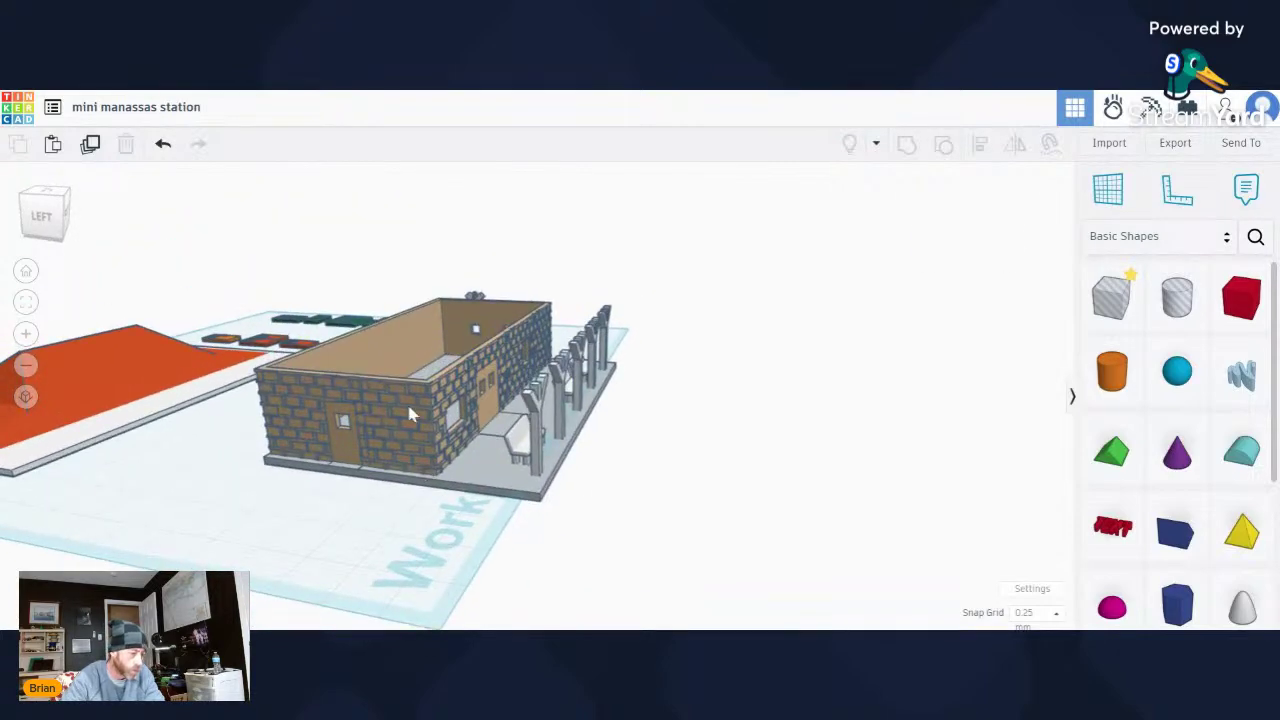
pyautogui.click(410, 419)
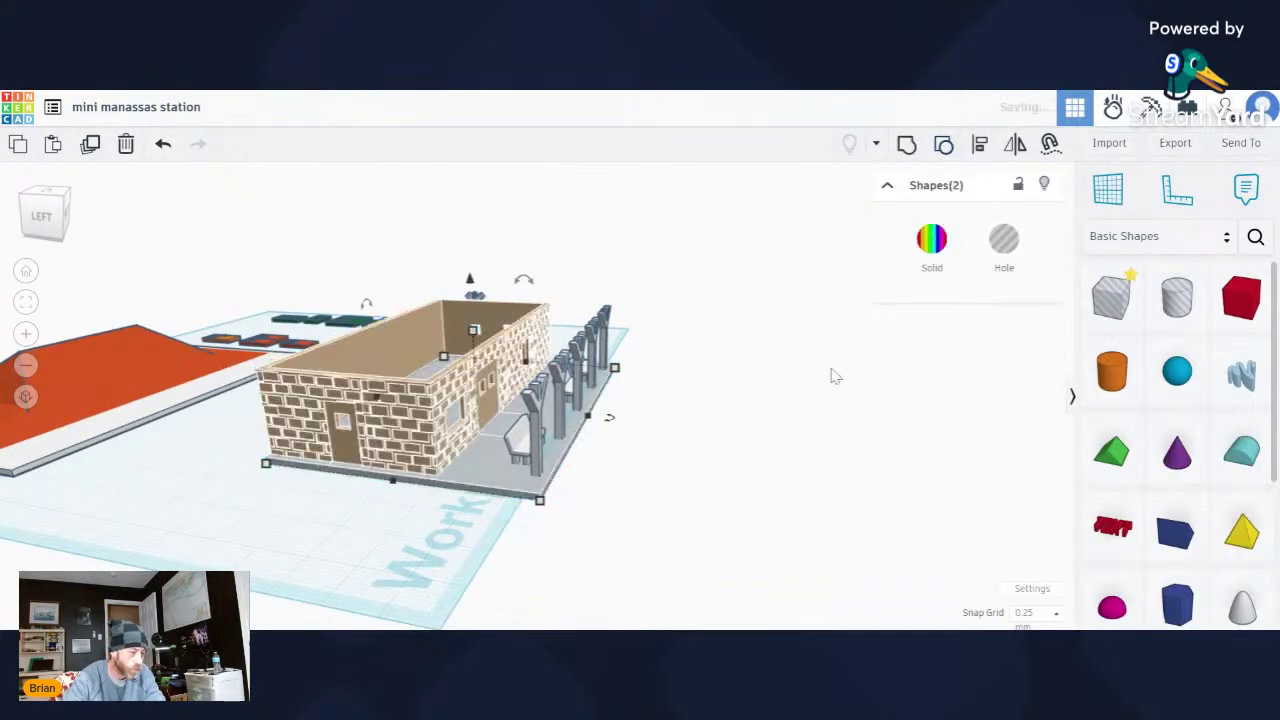
pyautogui.click(450, 528)
pyautogui.click(462, 487)
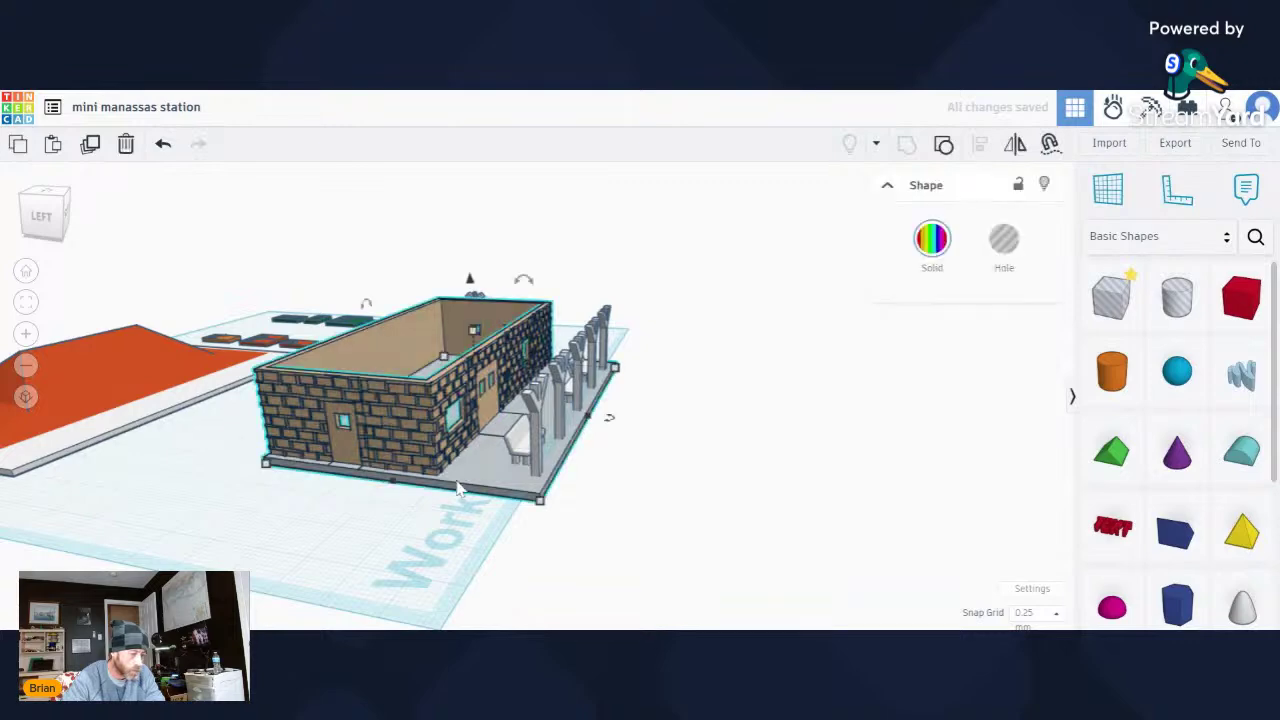
pyautogui.click(942, 146)
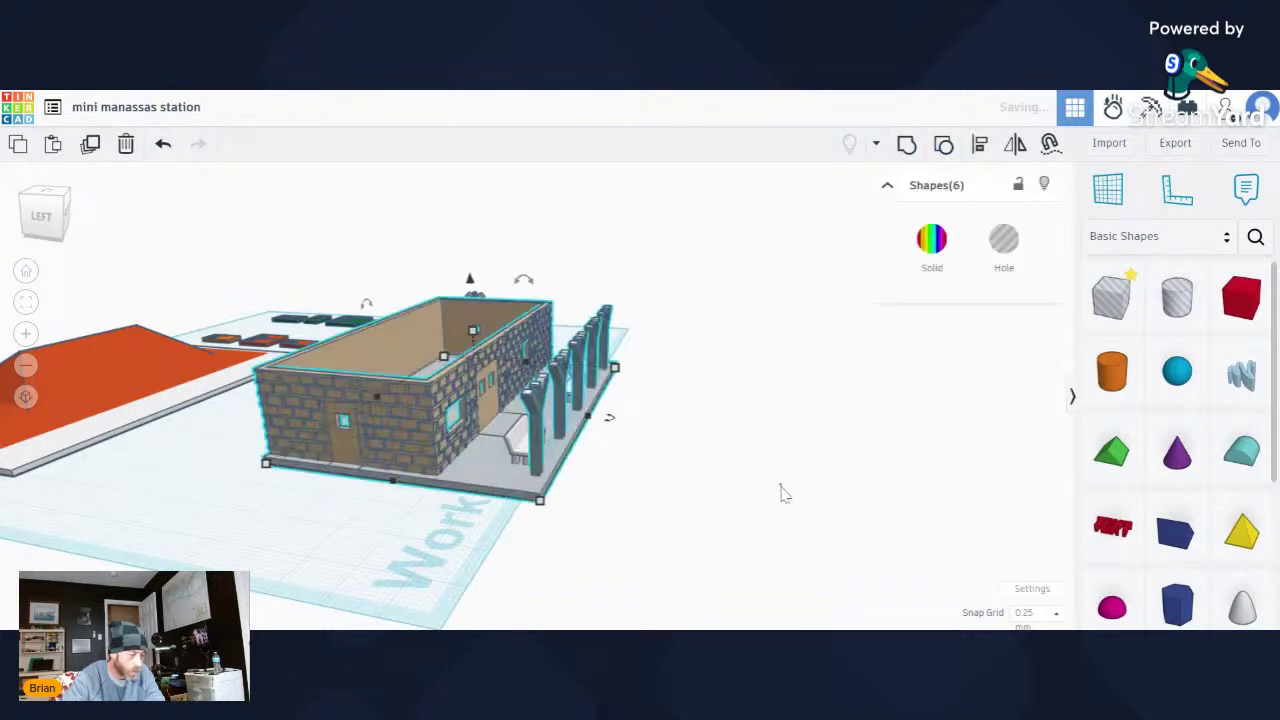
# Ungroup the station building three more levels to free the hole boxes of its end door and door window.
pyautogui.click(780, 484)
pyautogui.click(378, 416)
pyautogui.click(943, 145)
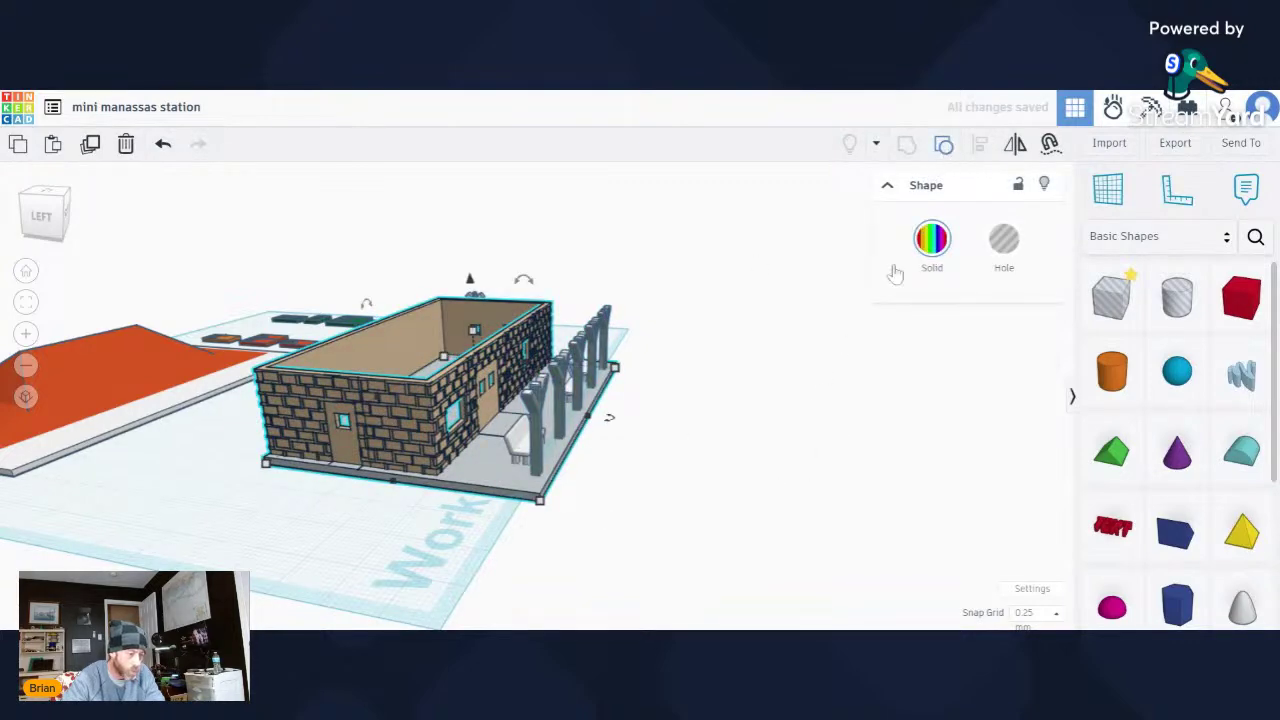
pyautogui.click(397, 570)
pyautogui.click(380, 440)
pyautogui.click(946, 148)
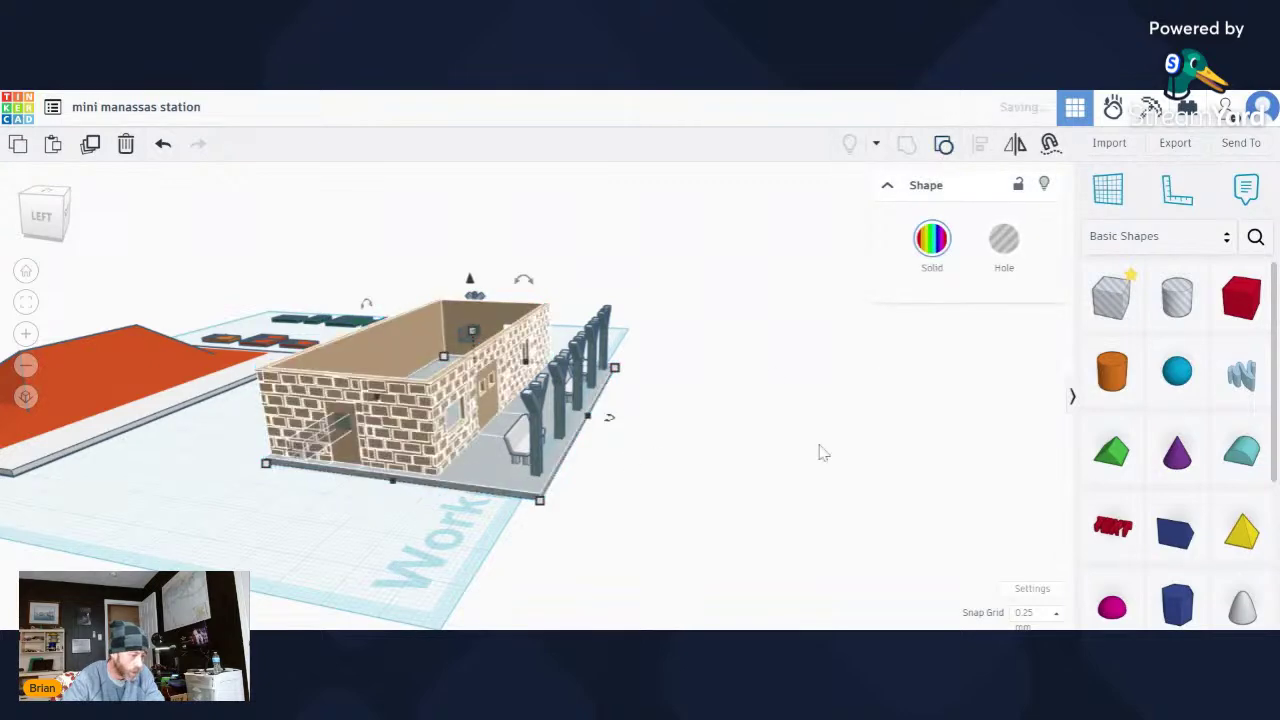
pyautogui.click(817, 477)
pyautogui.click(520, 475)
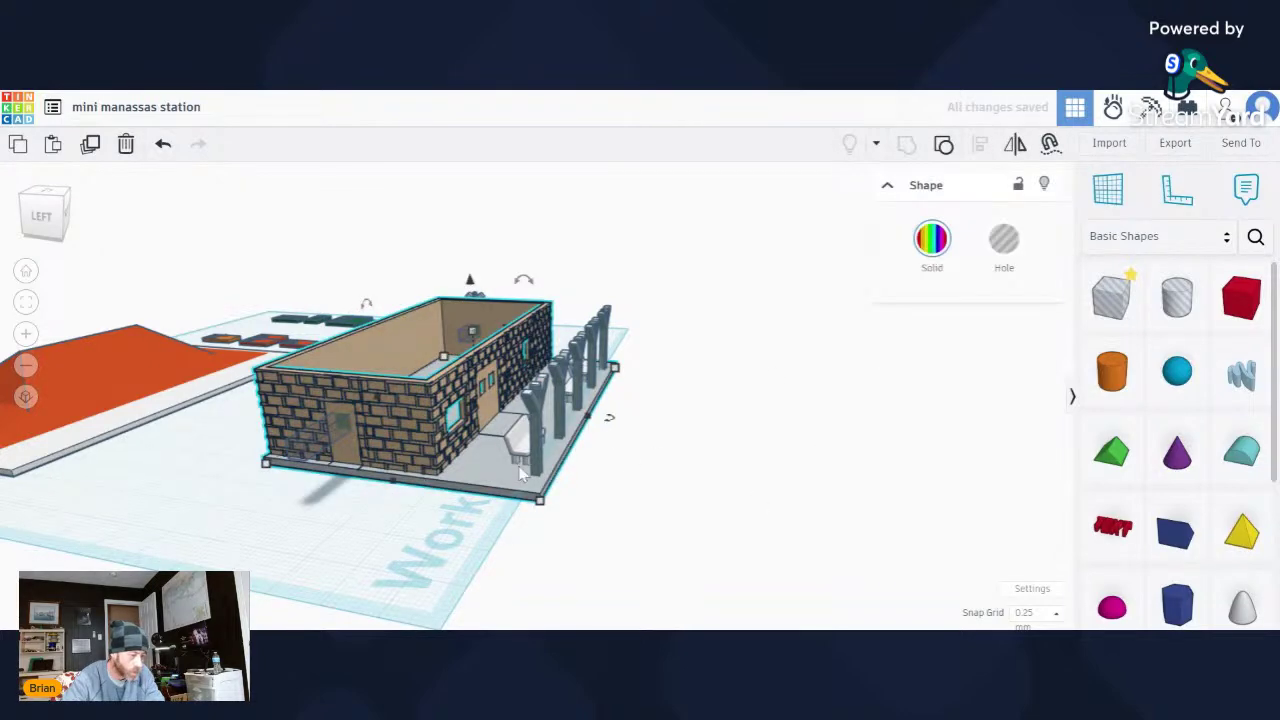
pyautogui.click(946, 148)
# Ungroup the remaining wall-and-platform shape three more levels, releasing the hole boxes of the front window nearest the end door.
pyautogui.click(808, 463)
pyautogui.click(447, 483)
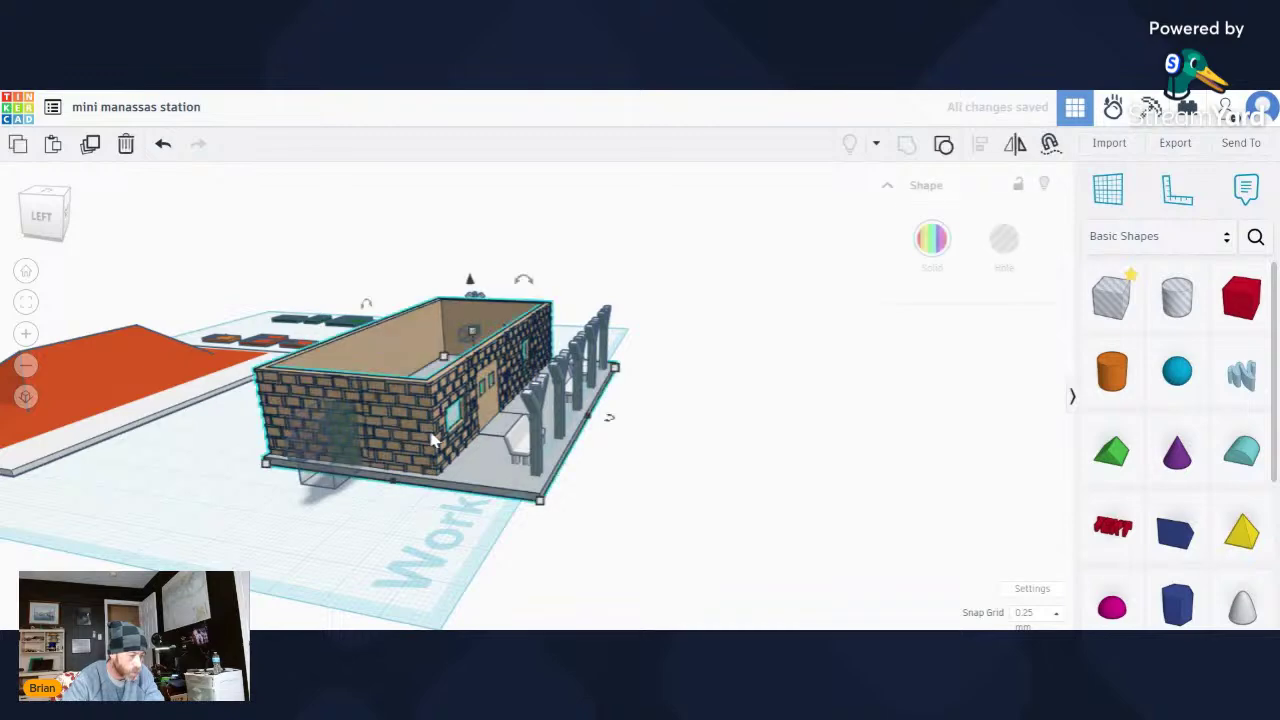
pyautogui.hotkey('ctrl', 'shift', 'g')
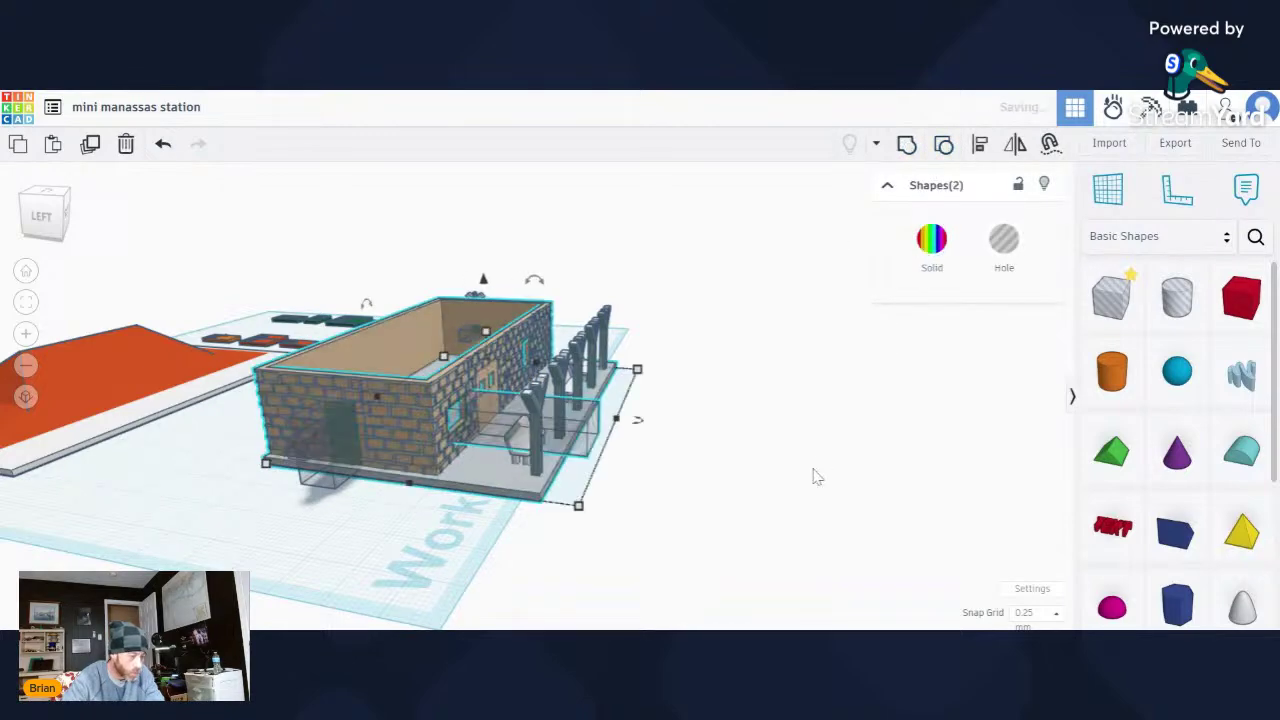
pyautogui.click(814, 477)
pyautogui.click(400, 449)
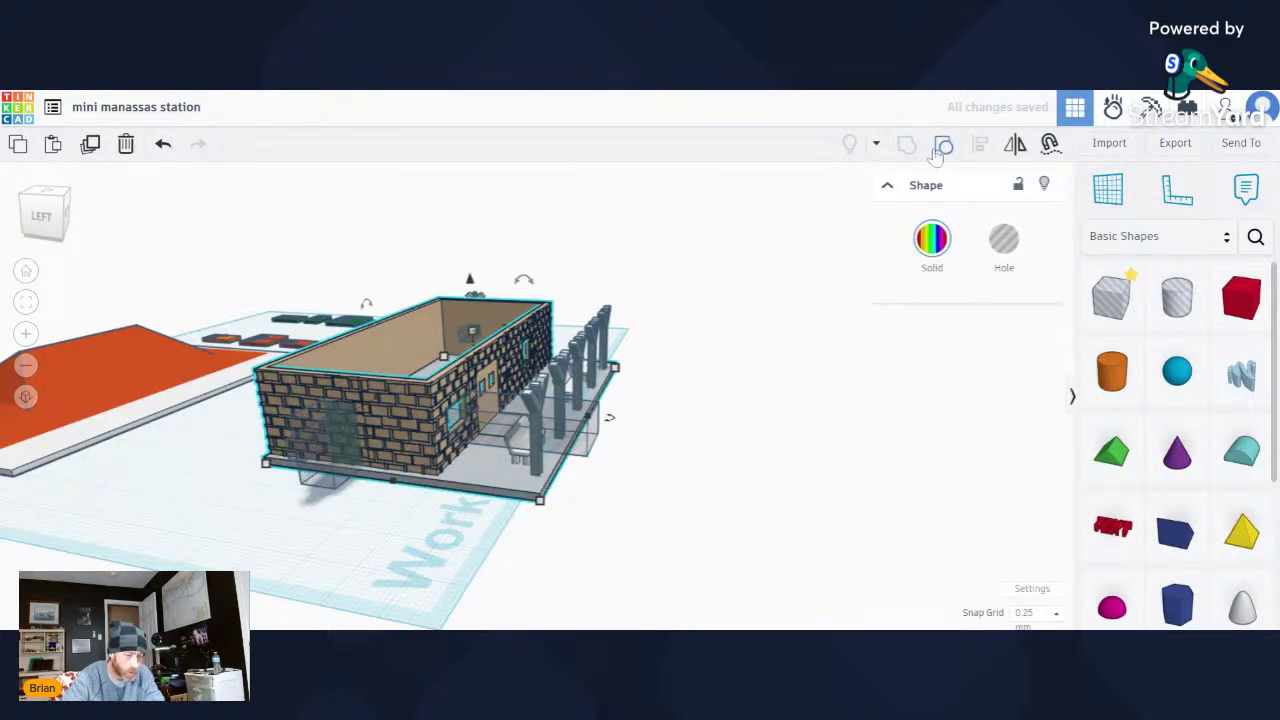
pyautogui.hotkey('ctrl', 'shift', 'g')
pyautogui.click(843, 497)
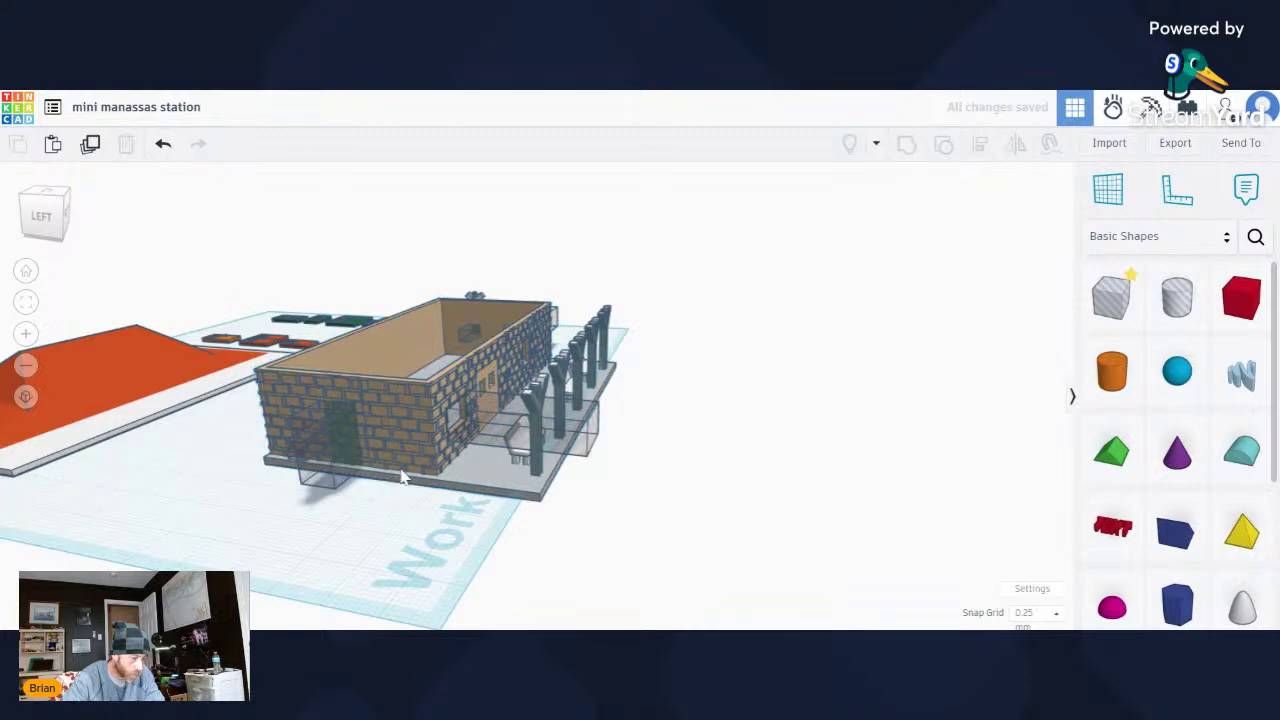
pyautogui.click(400, 440)
pyautogui.click(943, 145)
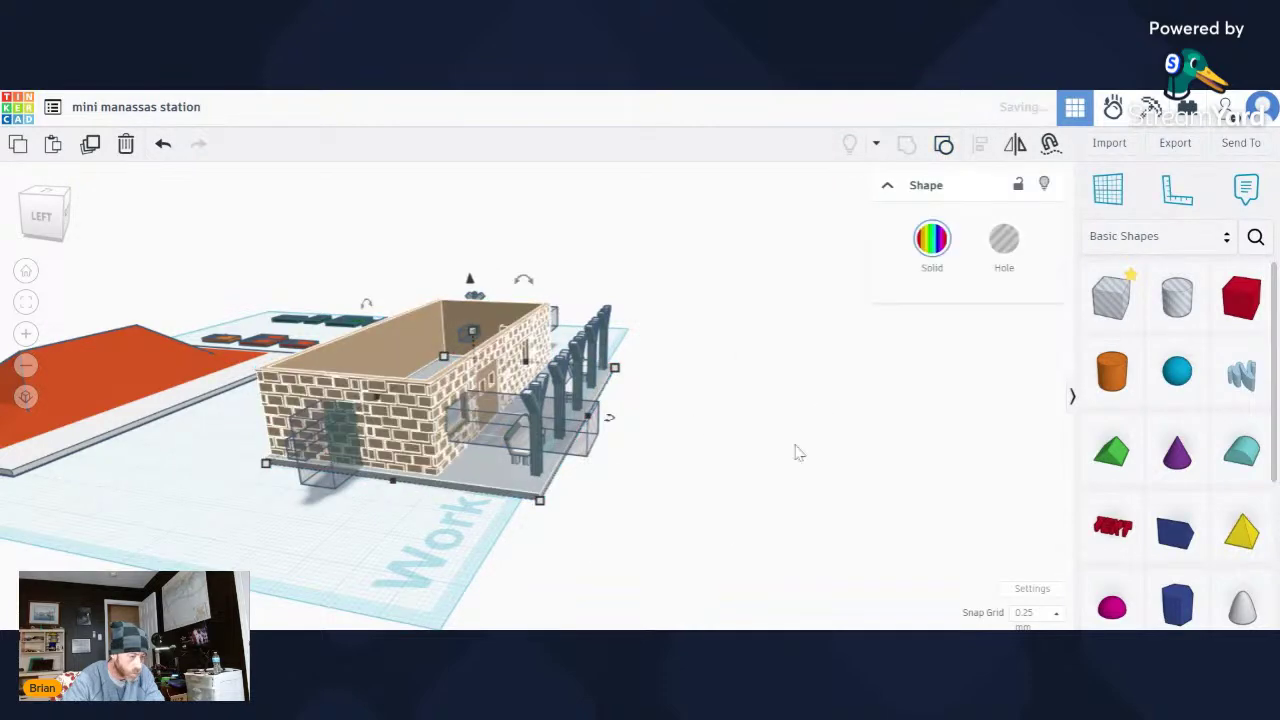
# Continue ungrouping the wall-and-platform shape through three further levels to free more hole boxes along the front wall.
pyautogui.click(737, 511)
pyautogui.click(405, 440)
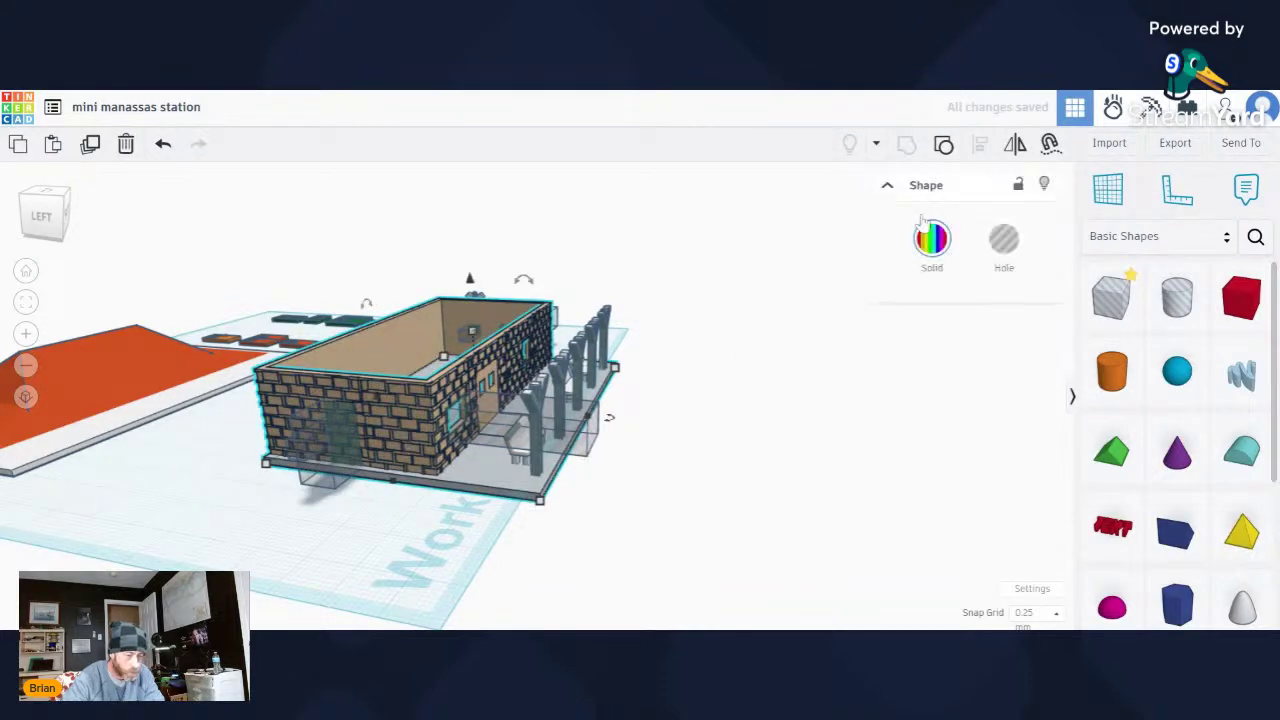
pyautogui.click(945, 147)
pyautogui.click(751, 509)
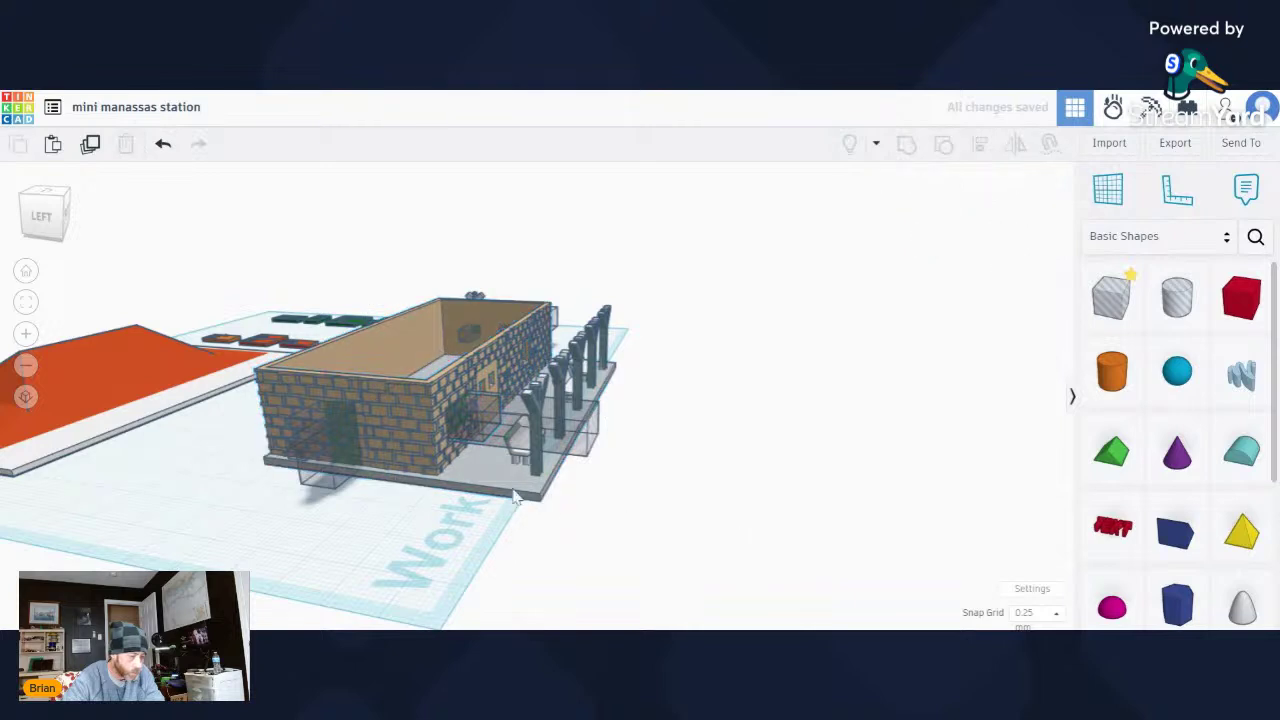
pyautogui.click(392, 431)
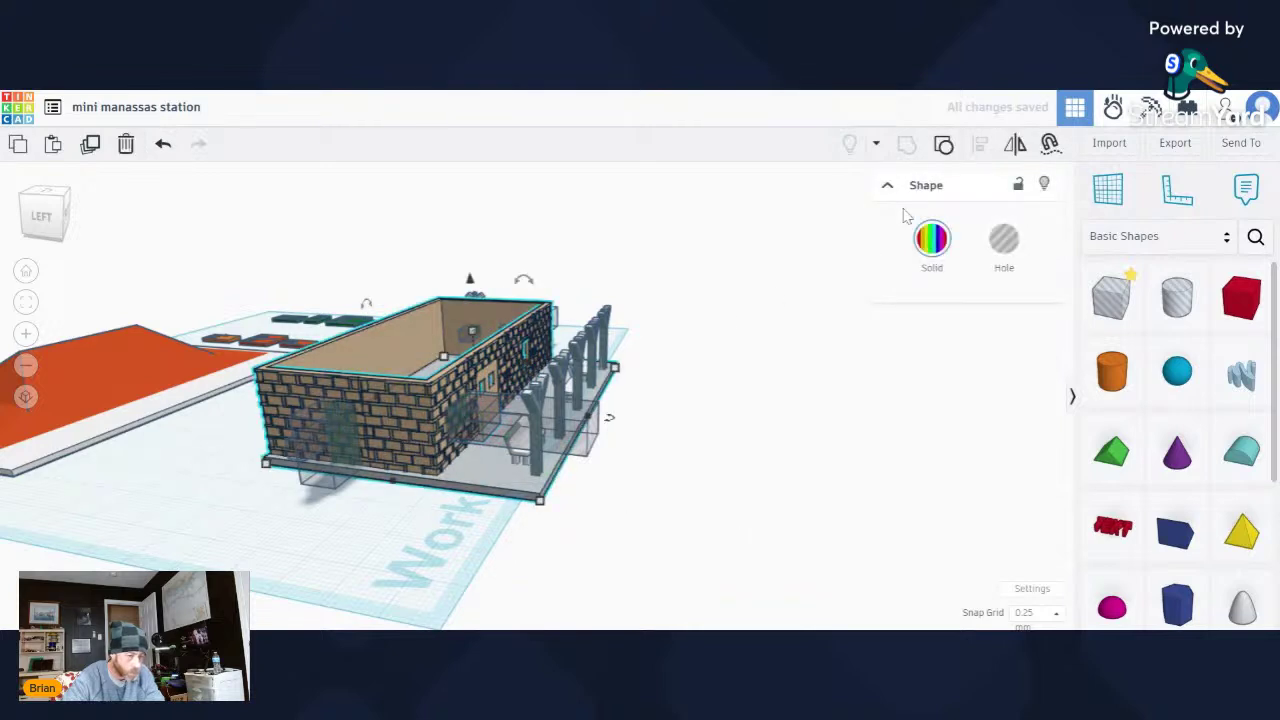
pyautogui.click(945, 146)
pyautogui.click(638, 543)
pyautogui.click(410, 440)
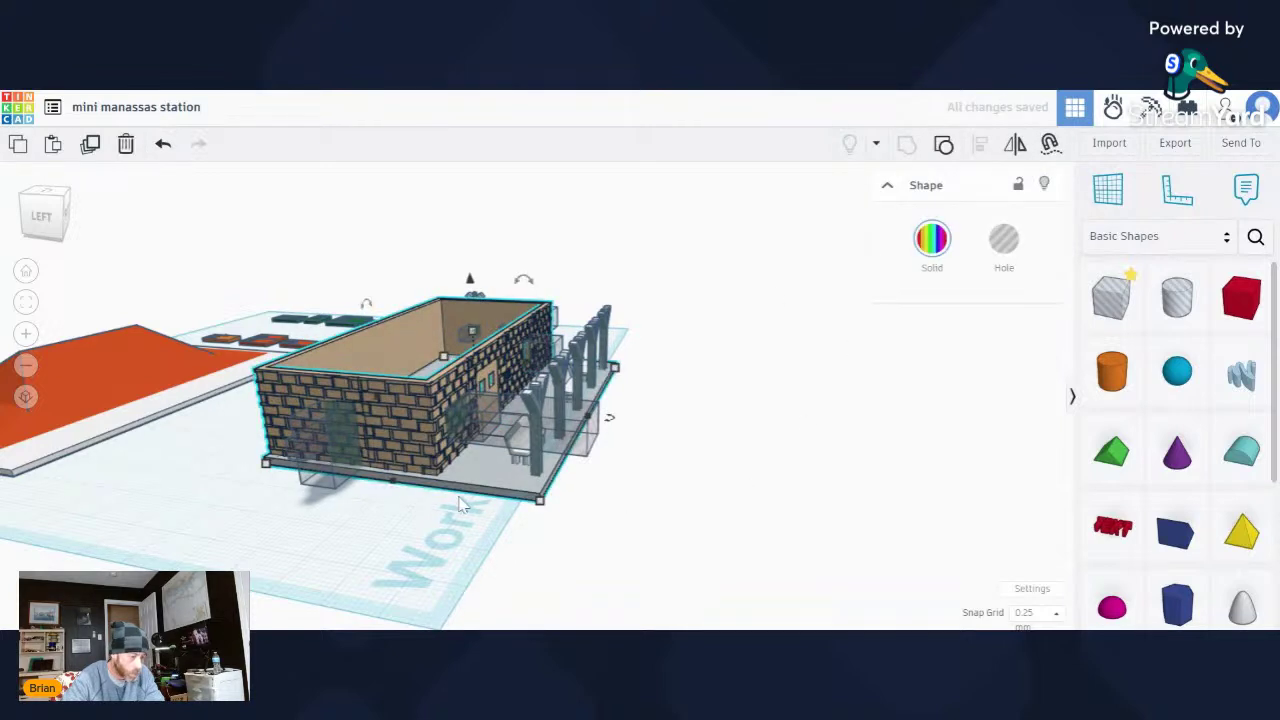
pyautogui.click(945, 146)
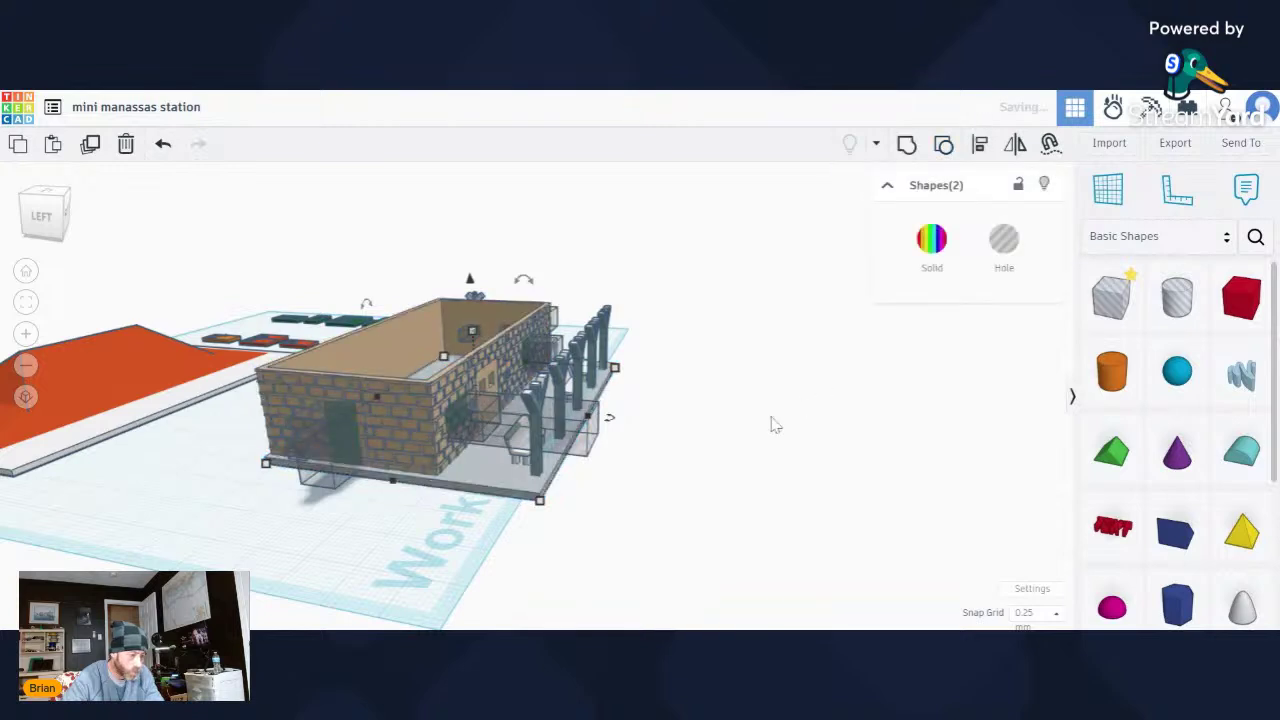
# Ungroup the last nested levels of the building to split the brick walls from the platform, and select only the walls.
pyautogui.click(508, 520)
pyautogui.click(463, 488)
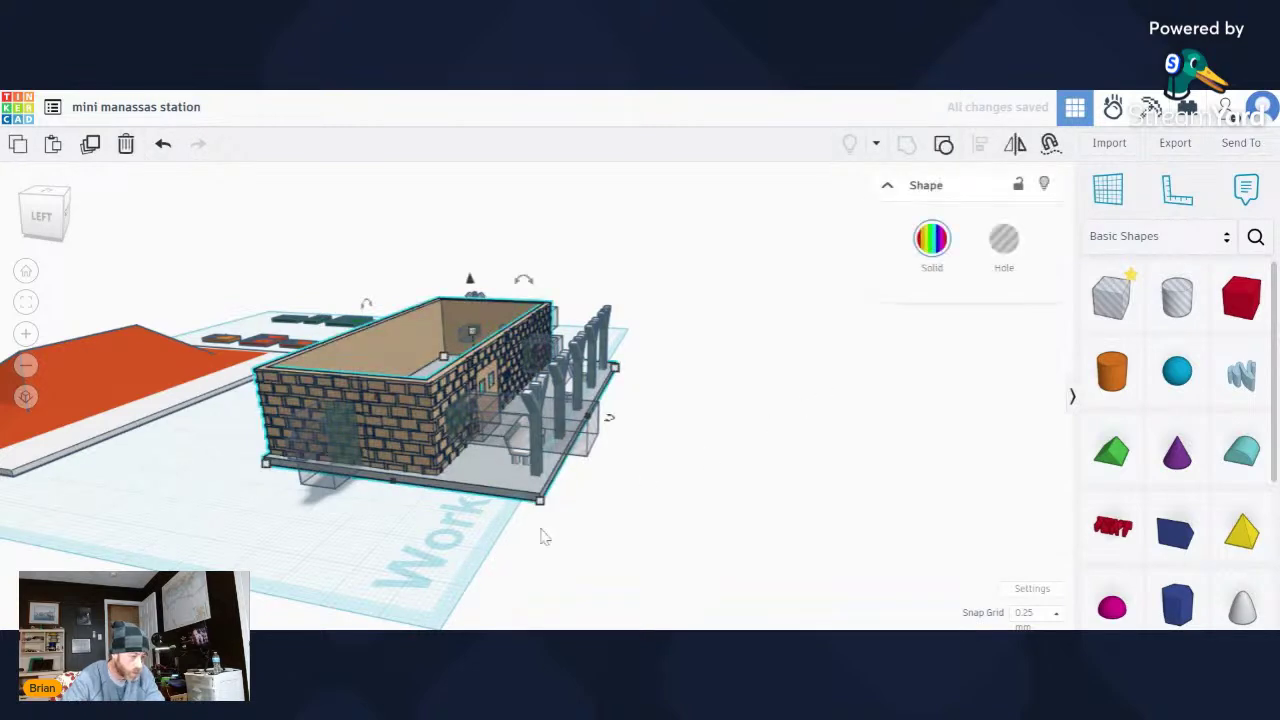
pyautogui.click(945, 146)
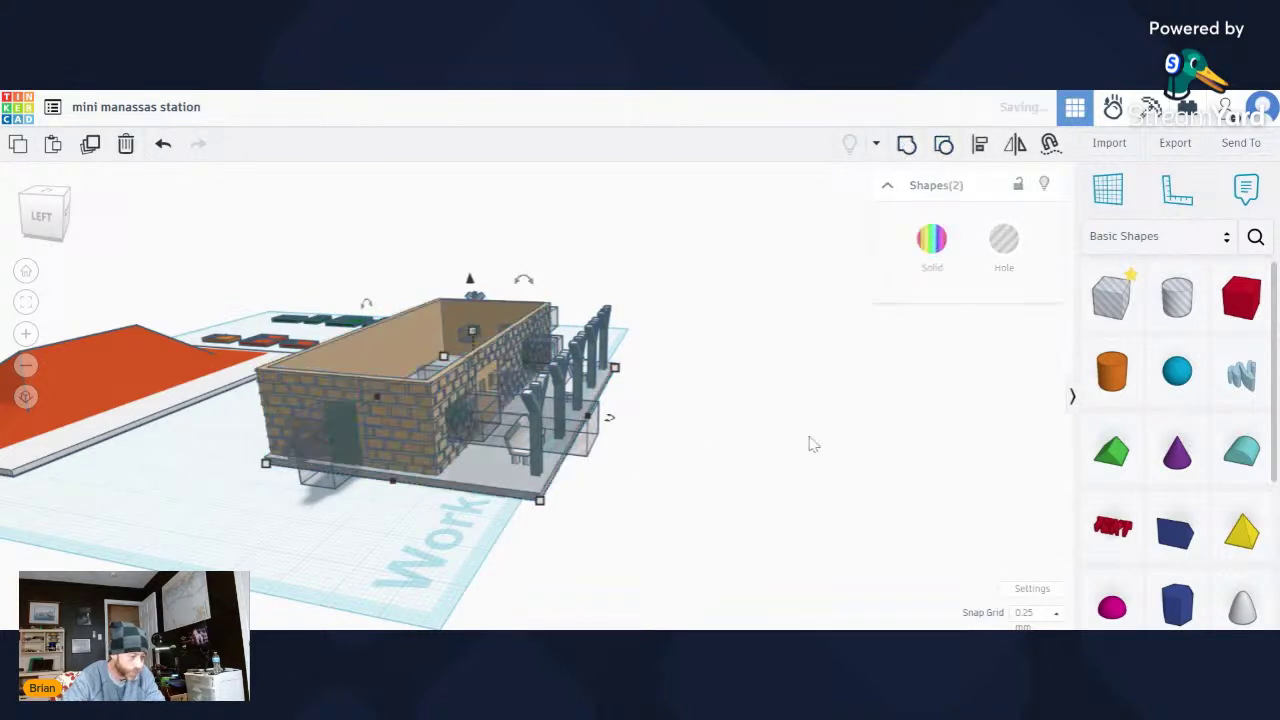
pyautogui.click(705, 522)
pyautogui.click(420, 423)
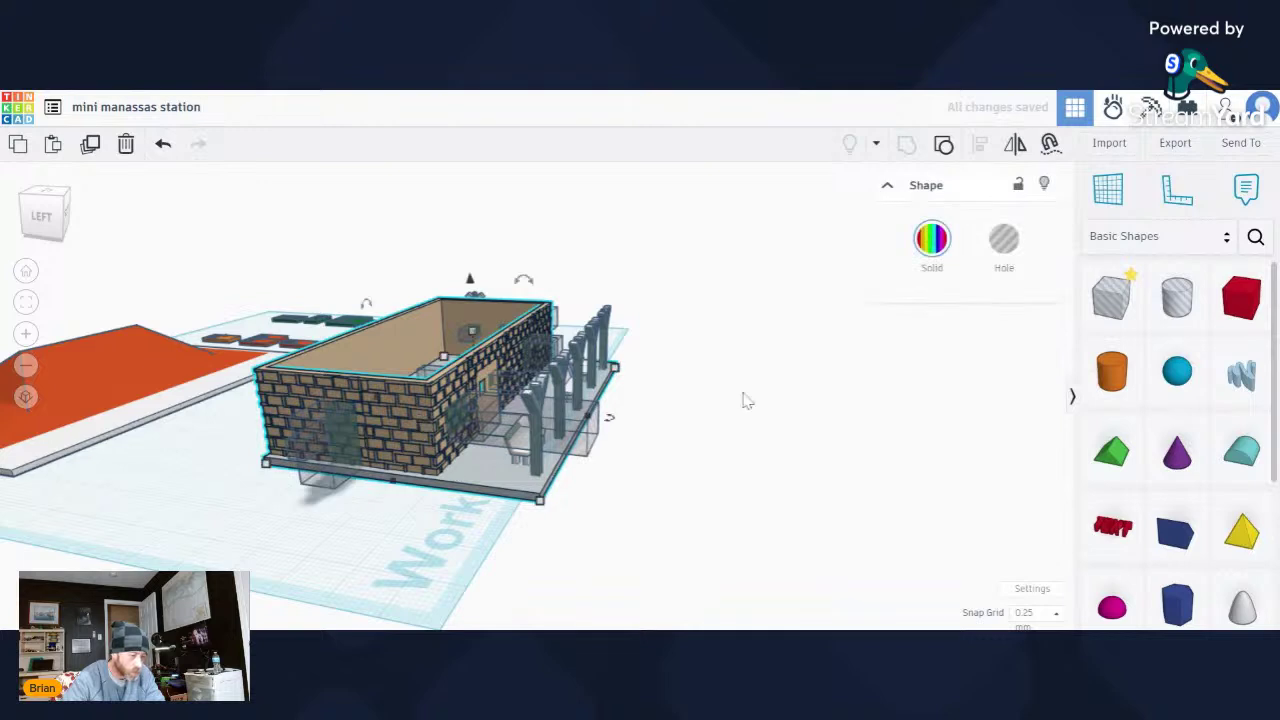
pyautogui.click(943, 143)
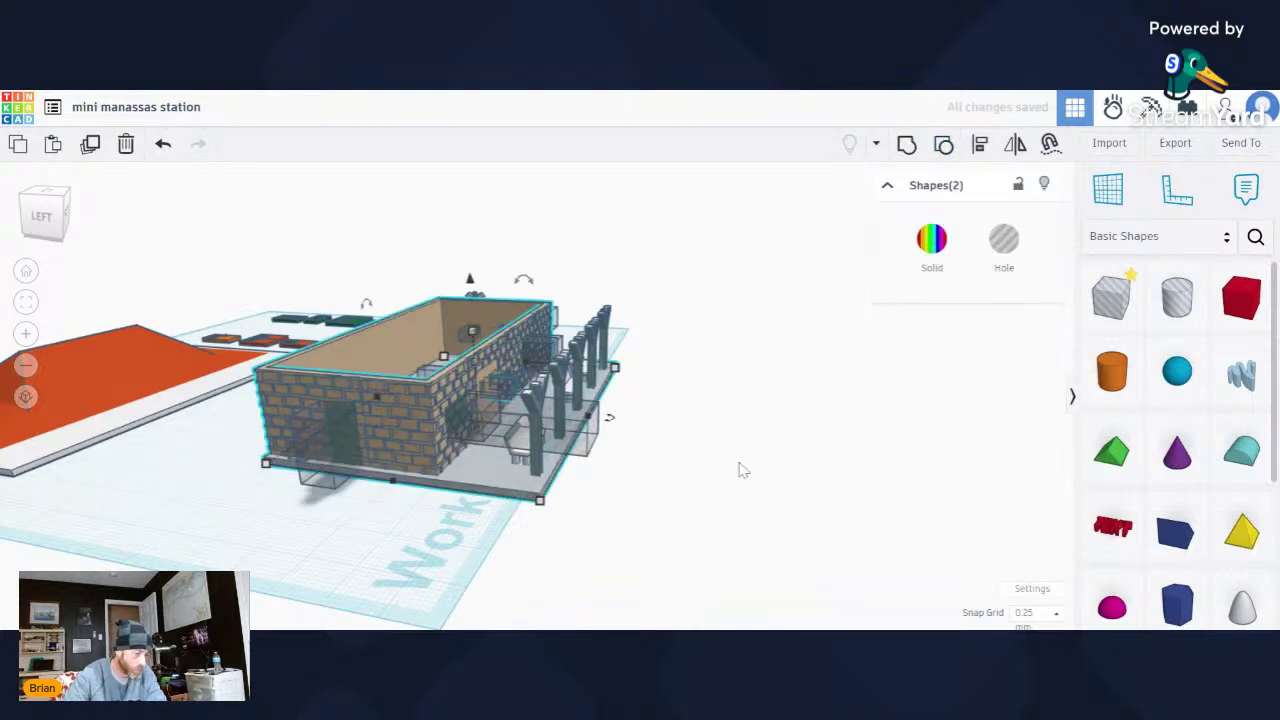
pyautogui.click(675, 516)
pyautogui.click(396, 396)
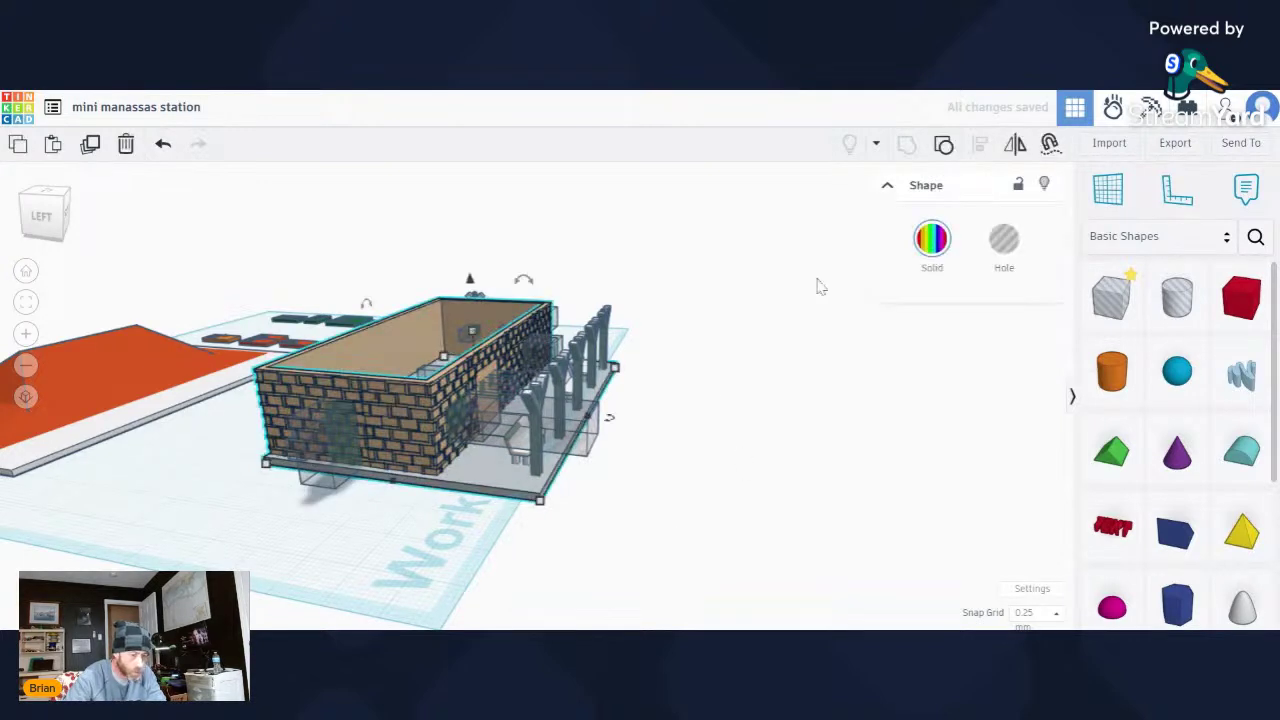
pyautogui.click(580, 545)
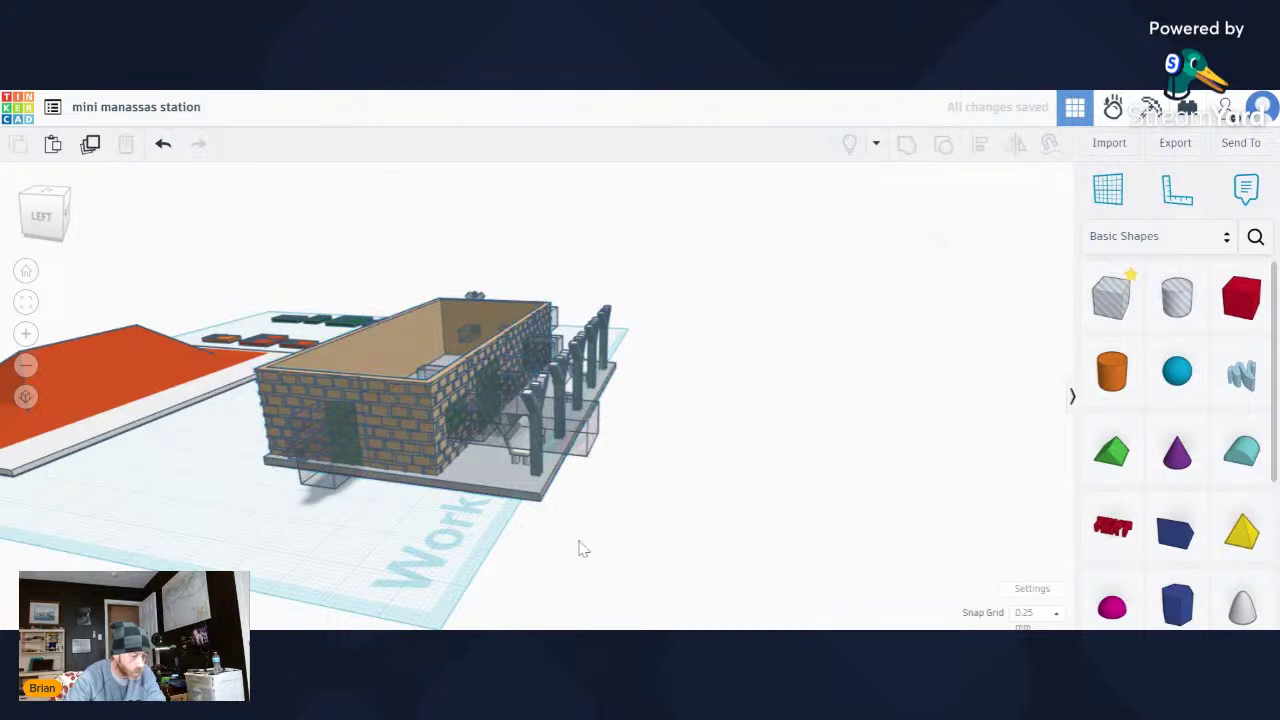
pyautogui.click(410, 434)
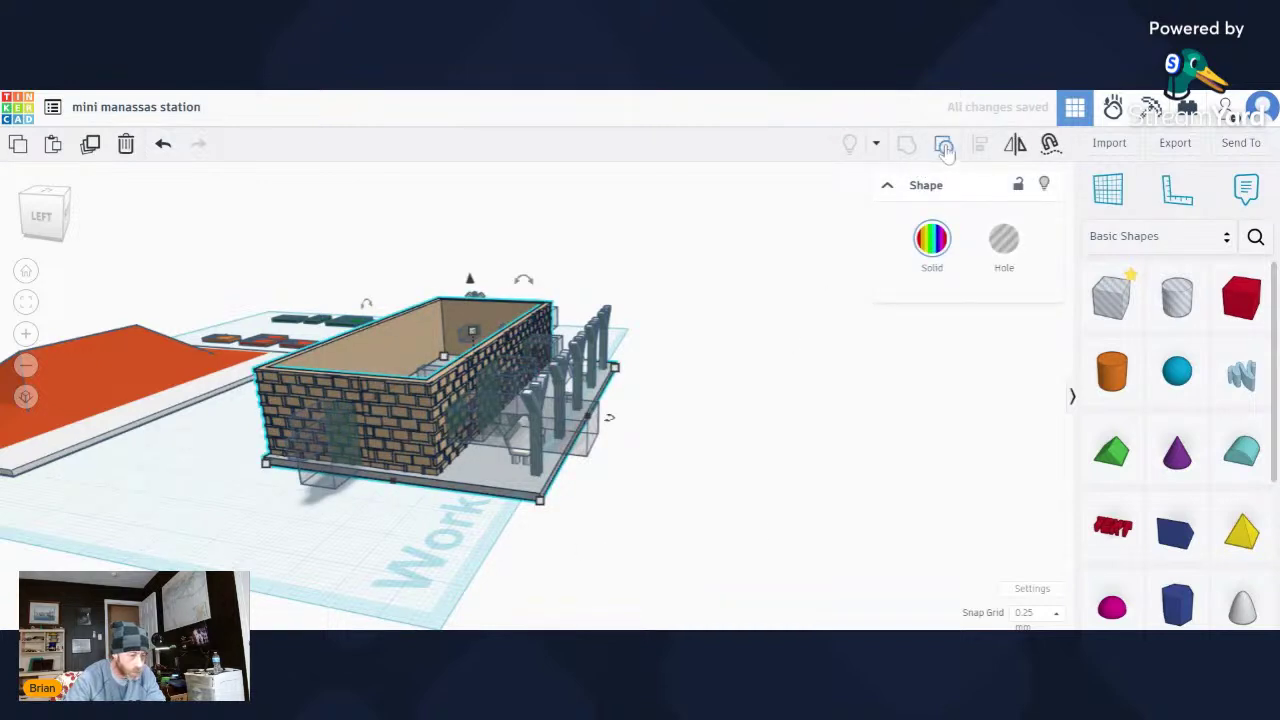
pyautogui.click(943, 143)
pyautogui.click(777, 463)
pyautogui.click(414, 420)
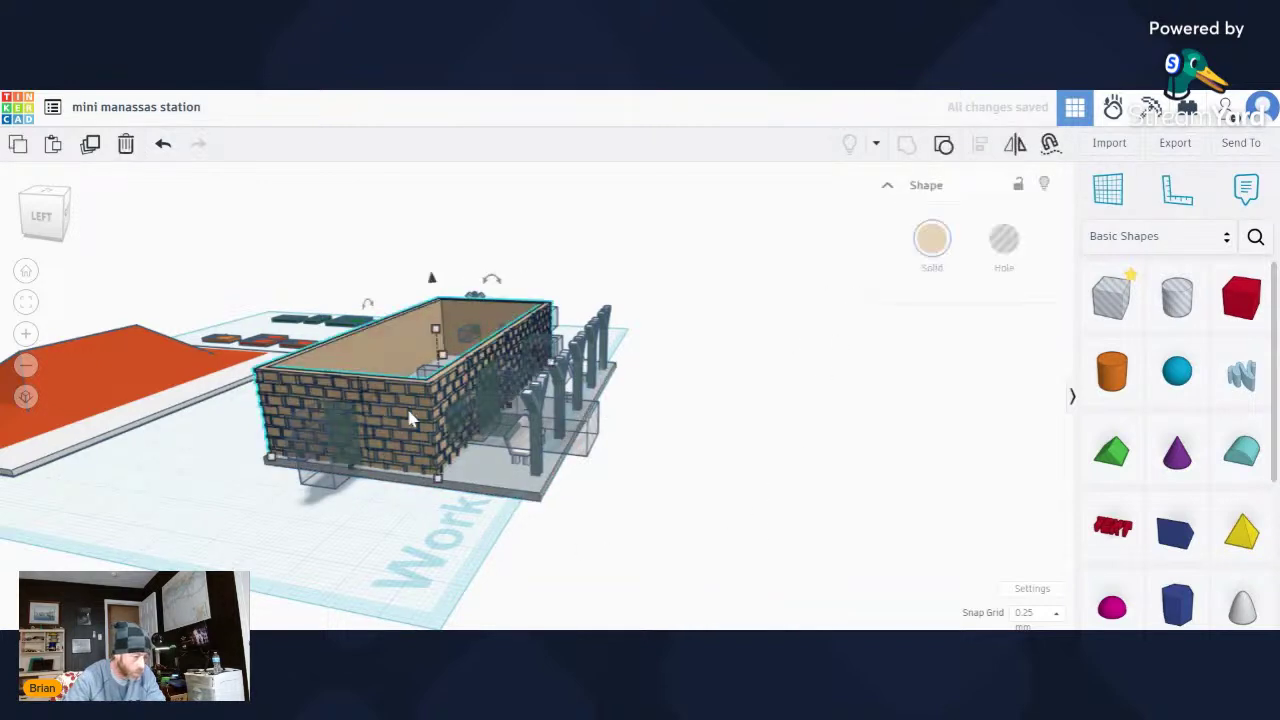
# Group the door-sized hole box at the building's end with the brick walls to recut the doorway.
pyautogui.moveTo(345, 441); pyautogui.dragTo(660, 531, button='right')
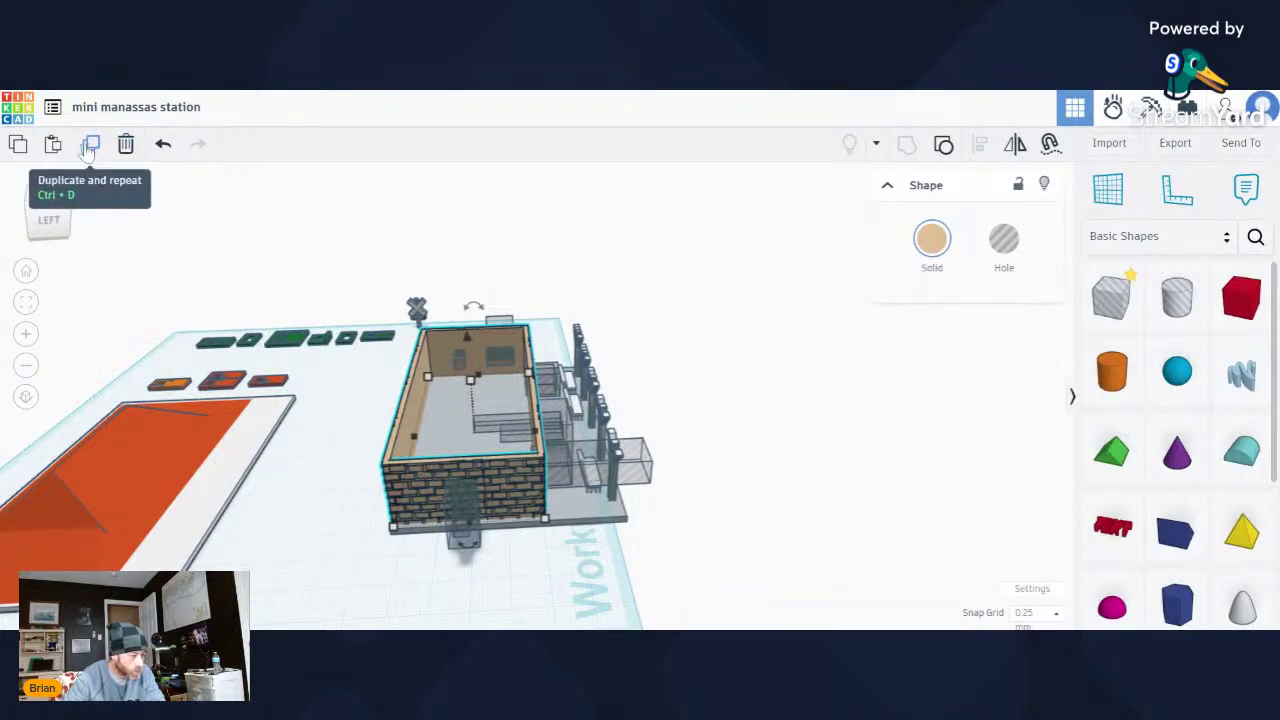
pyautogui.click(686, 582)
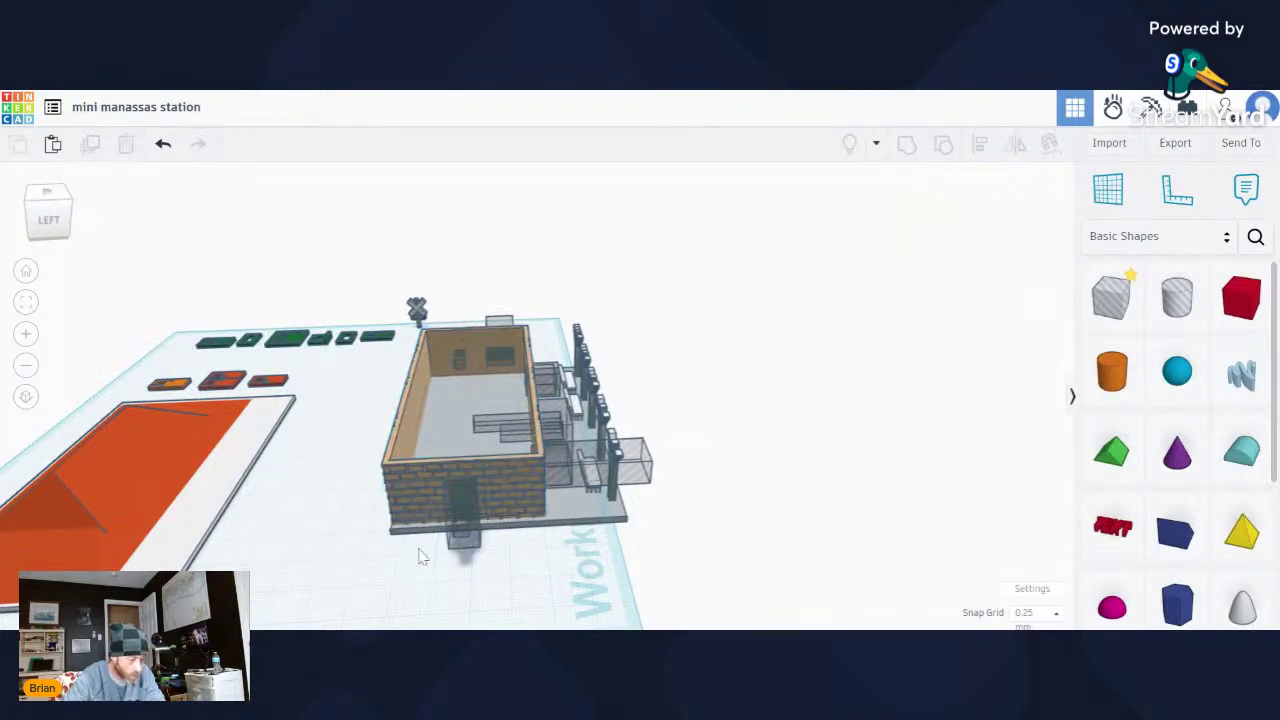
pyautogui.scroll(3, 420, 554)
pyautogui.moveTo(420, 554); pyautogui.dragTo(530, 537, button='right')
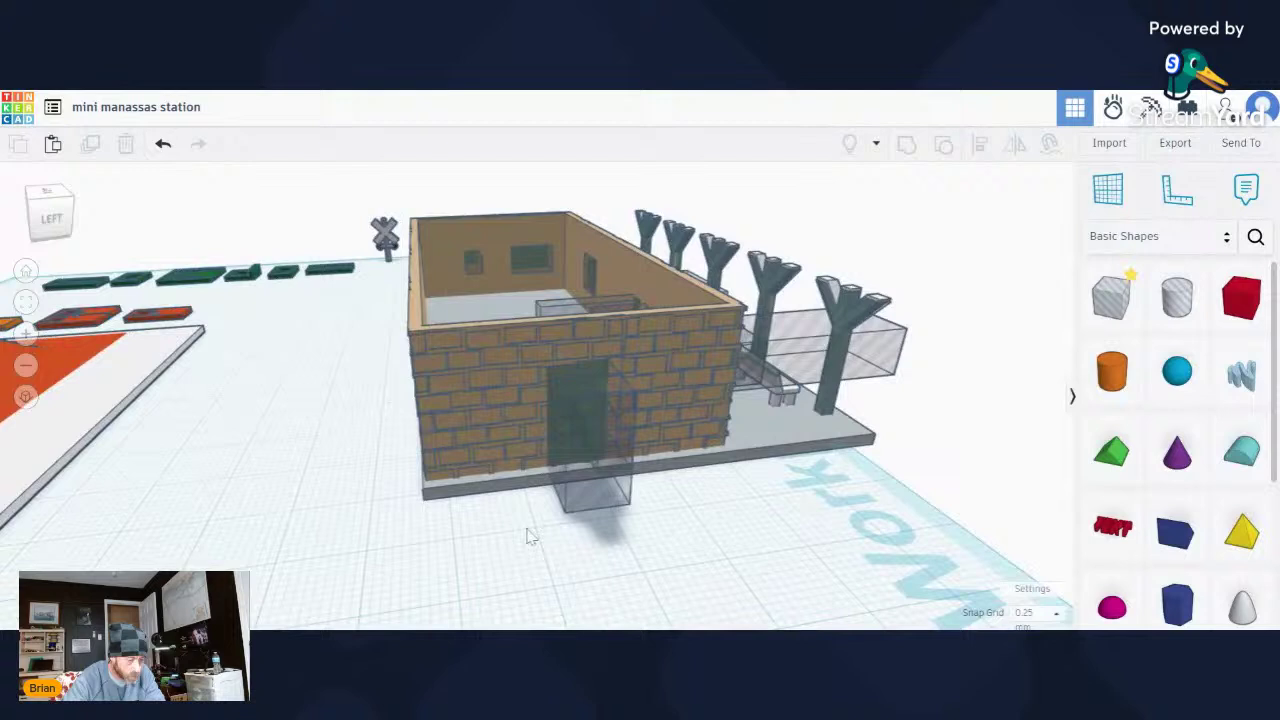
pyautogui.click(576, 502)
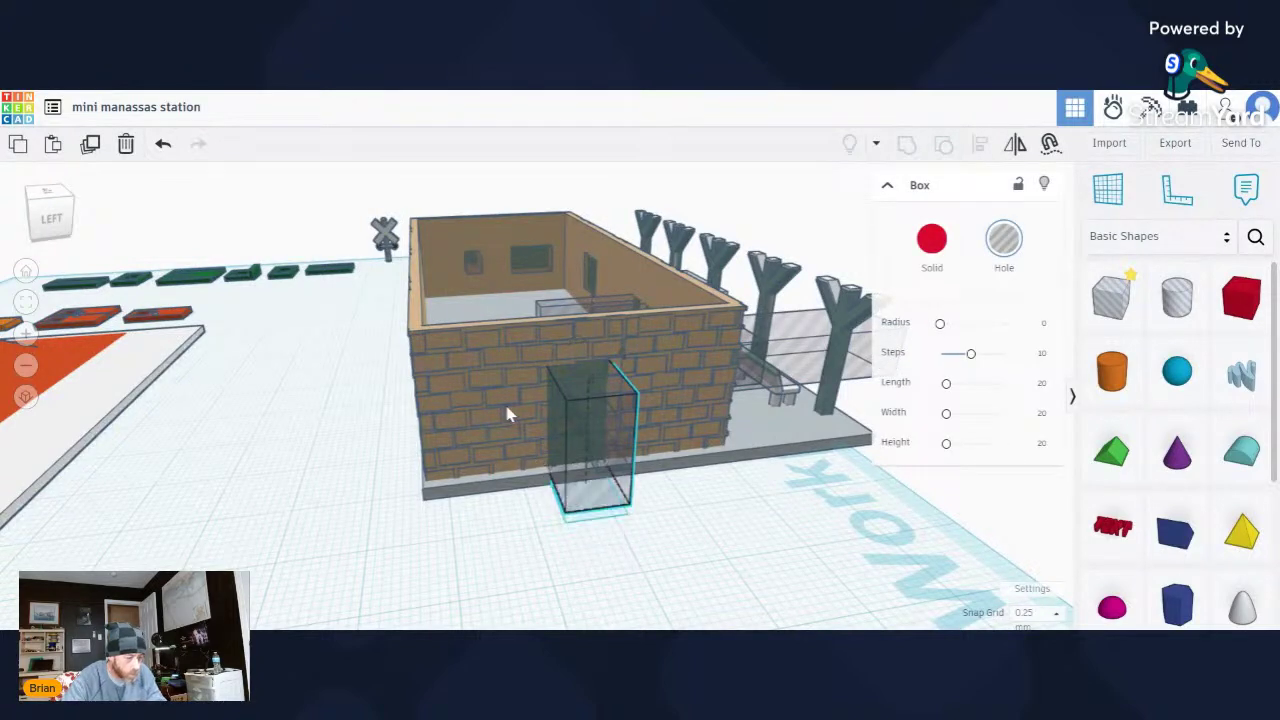
pyautogui.keyDown('shift'); pyautogui.click(655, 370); pyautogui.keyUp('shift')
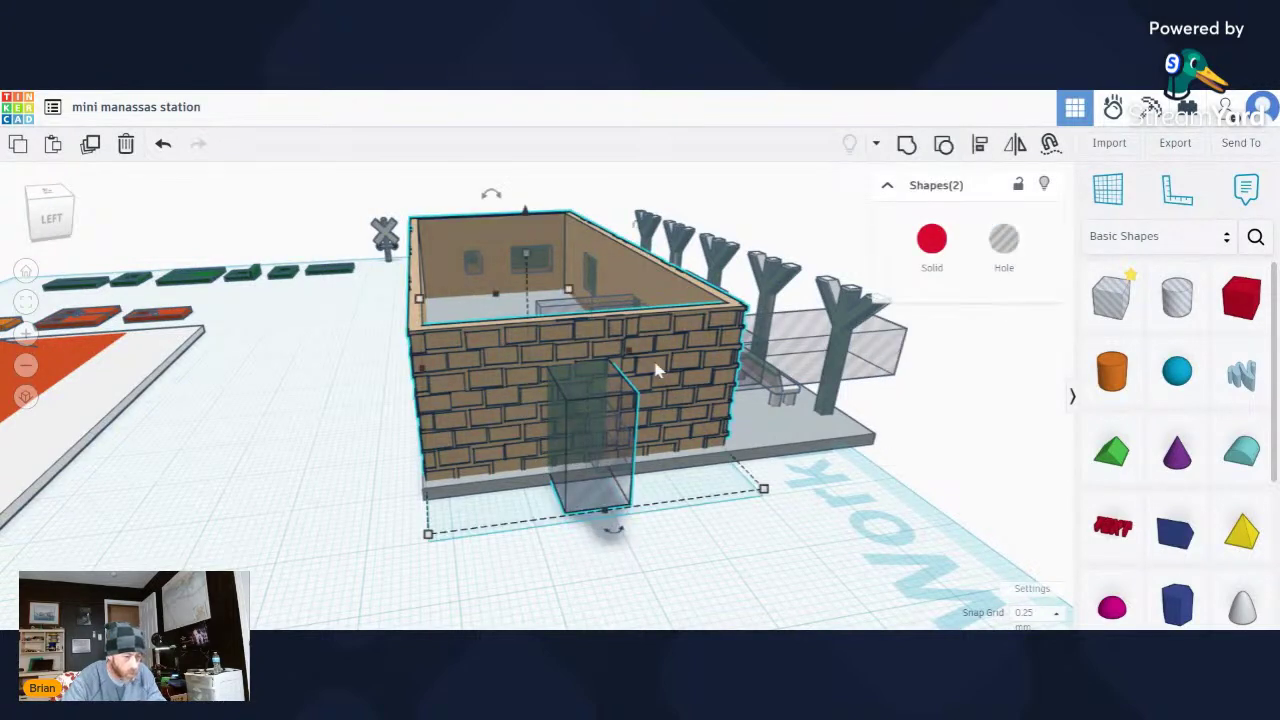
pyautogui.click(906, 145)
pyautogui.click(792, 578)
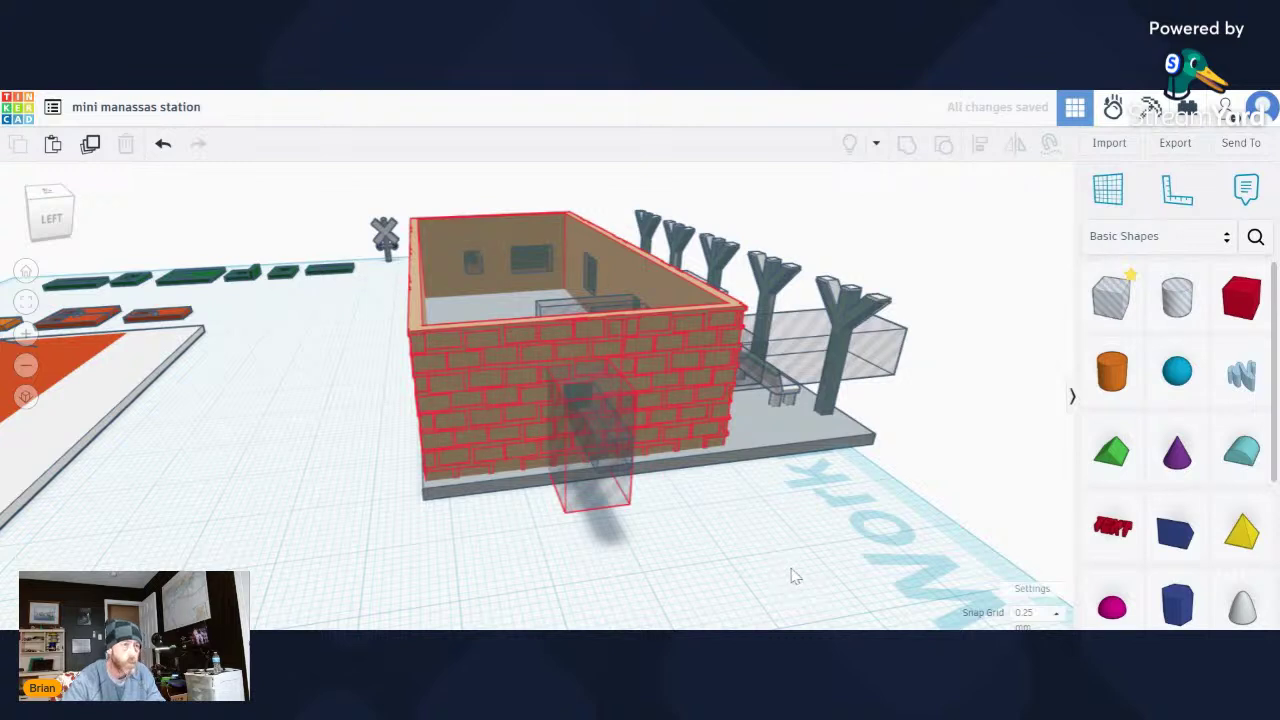
# Group the small hole box in the end door with the brick walls to cut the door's window.
pyautogui.click(620, 445)
pyautogui.keyDown('shift'); pyautogui.click(506, 414); pyautogui.keyUp('shift')
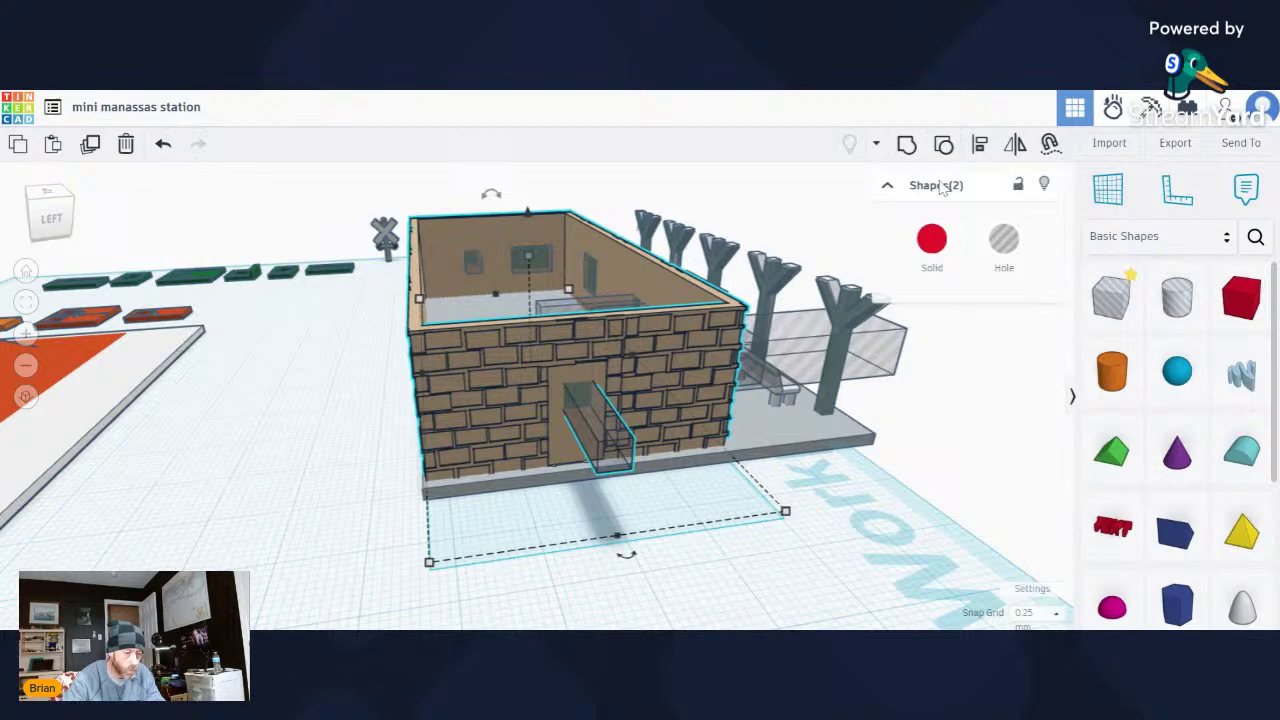
pyautogui.click(906, 147)
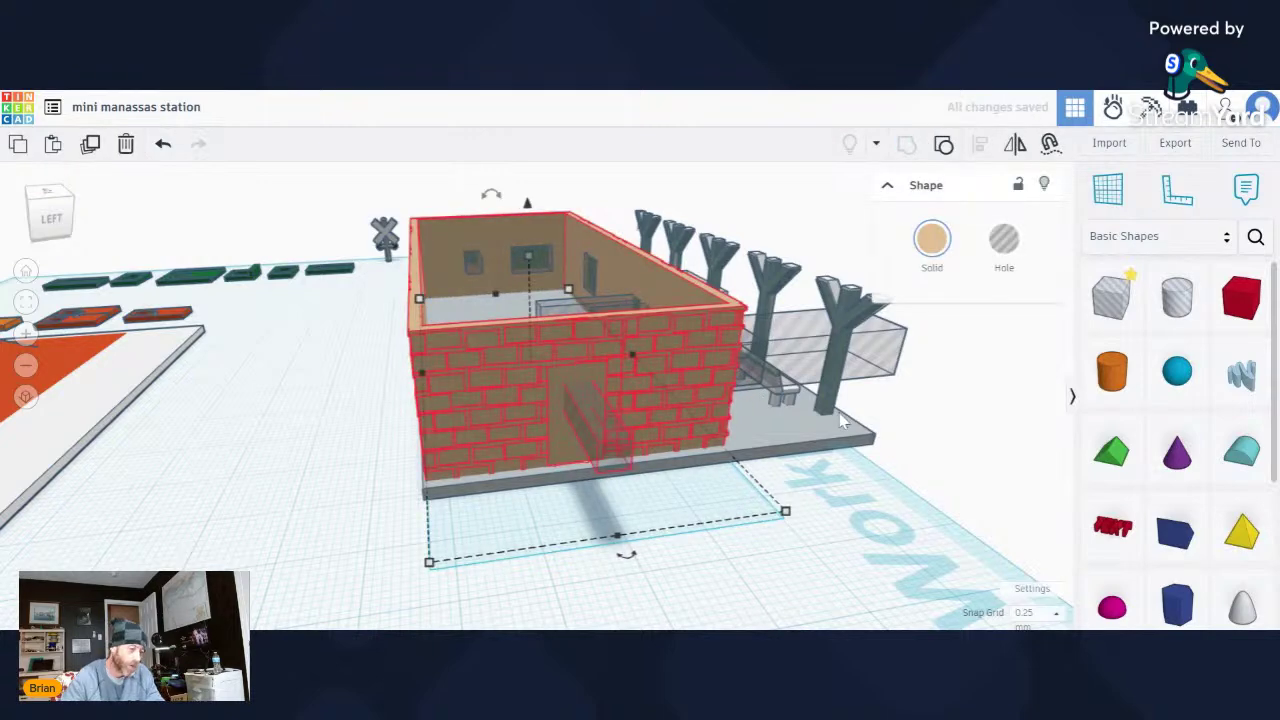
# Group the long hole box reaching out past the benches and posts with the brick walls to cut the nearest front window.
pyautogui.moveTo(790, 432); pyautogui.dragTo(567, 440, button='right')
pyautogui.moveTo(705, 445); pyautogui.dragTo(646, 423, button='right')
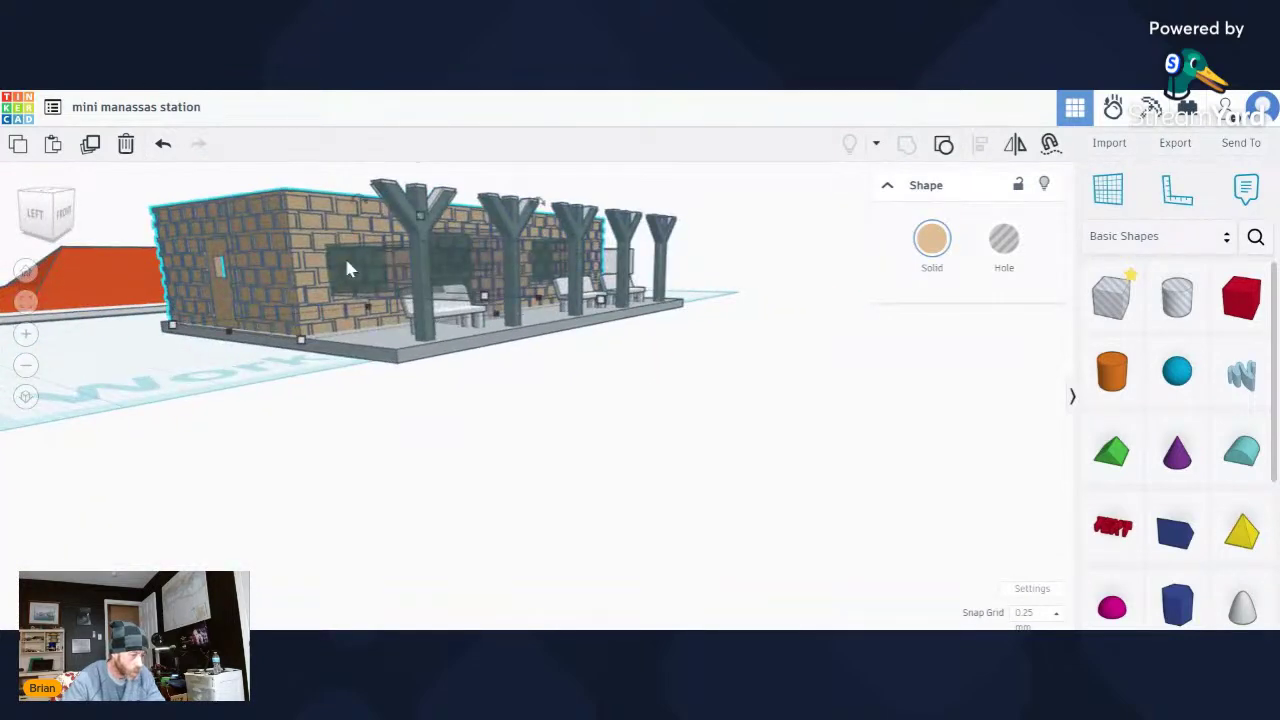
pyautogui.scroll(6, 350, 255)
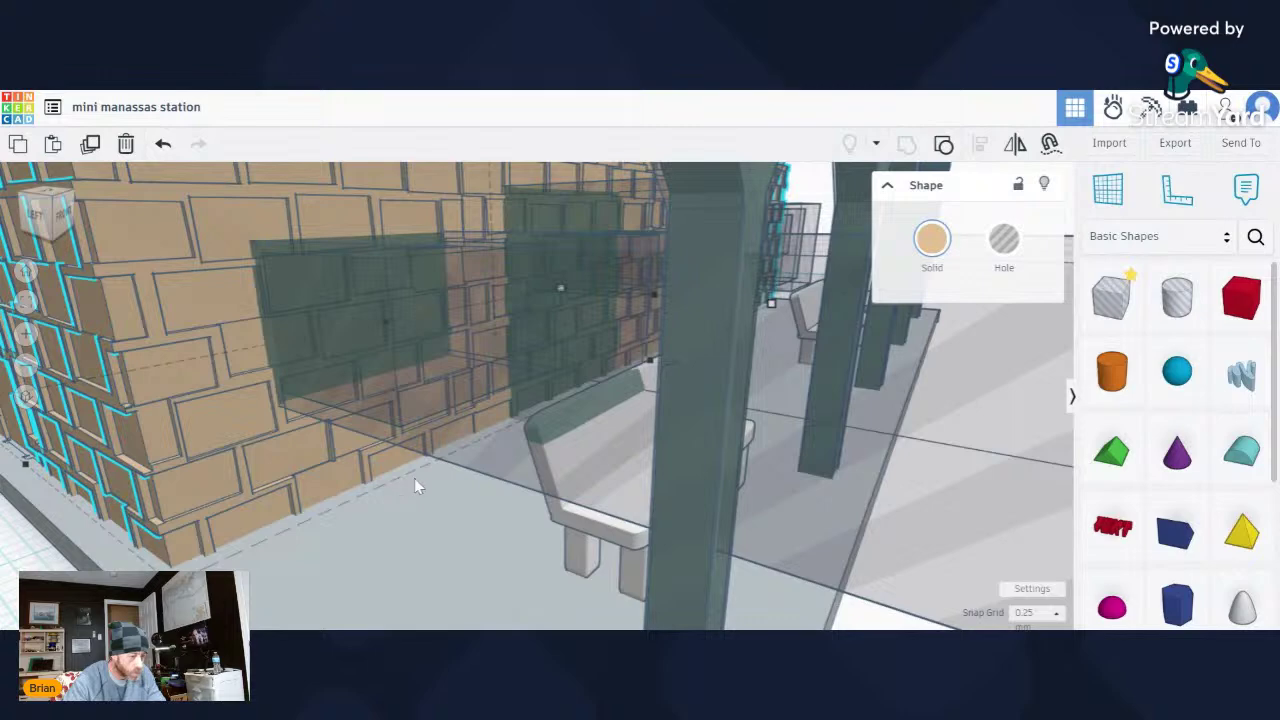
pyautogui.click(470, 440)
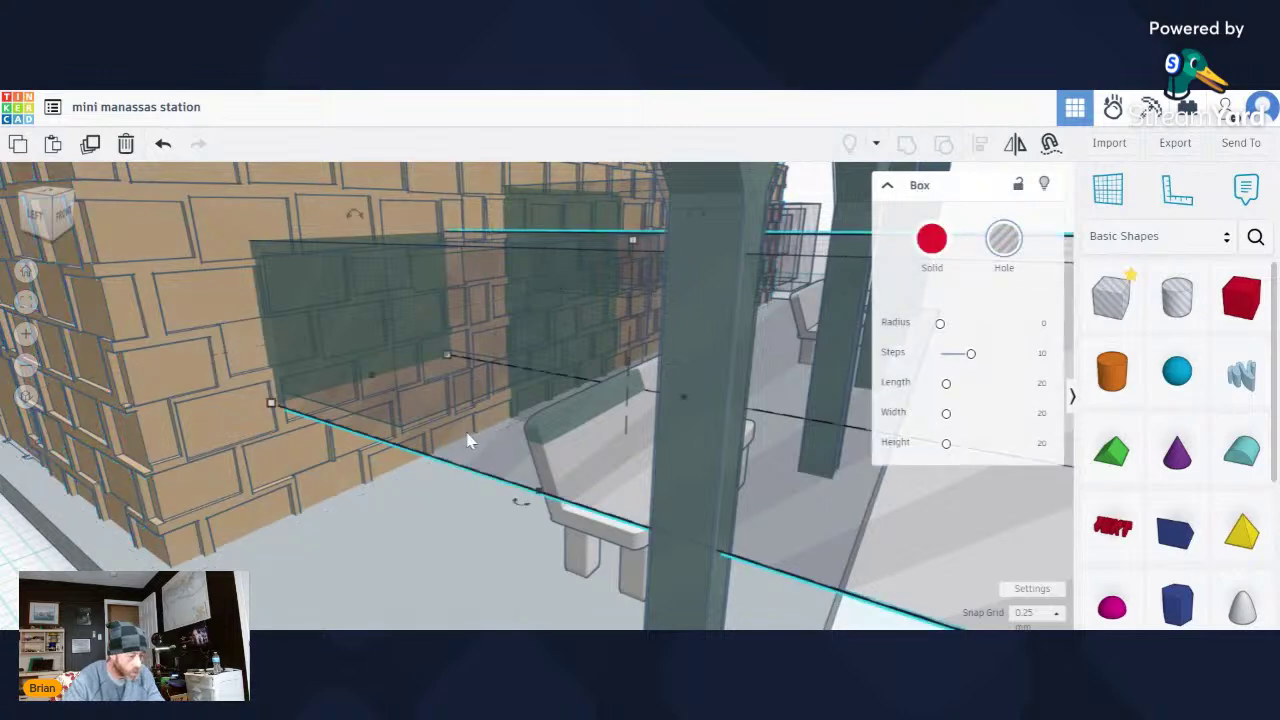
pyautogui.keyDown('shift'); pyautogui.click(218, 343); pyautogui.keyUp('shift')
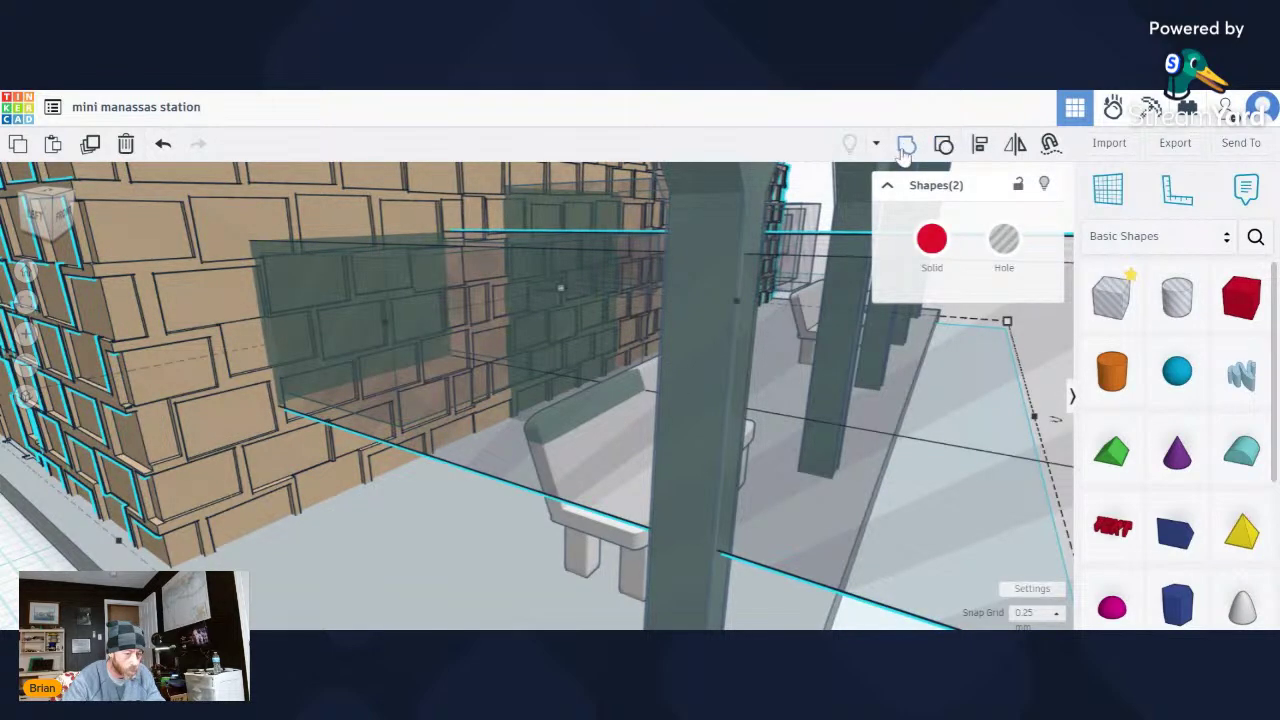
pyautogui.click(944, 146)
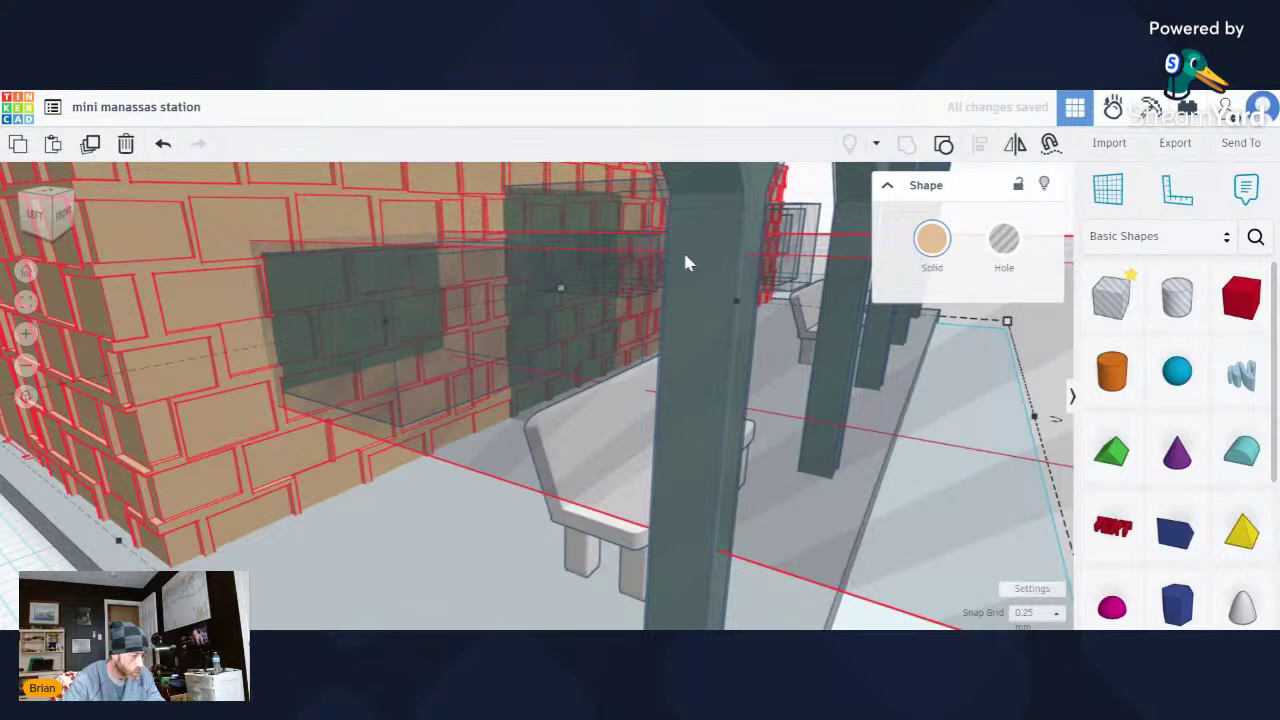
# Group the remaining window-sized hole box near the front corner with the brick walls to open the nearest front window fully.
pyautogui.click(410, 334)
pyautogui.keyDown('shift'); pyautogui.click(218, 334); pyautogui.keyUp('shift')
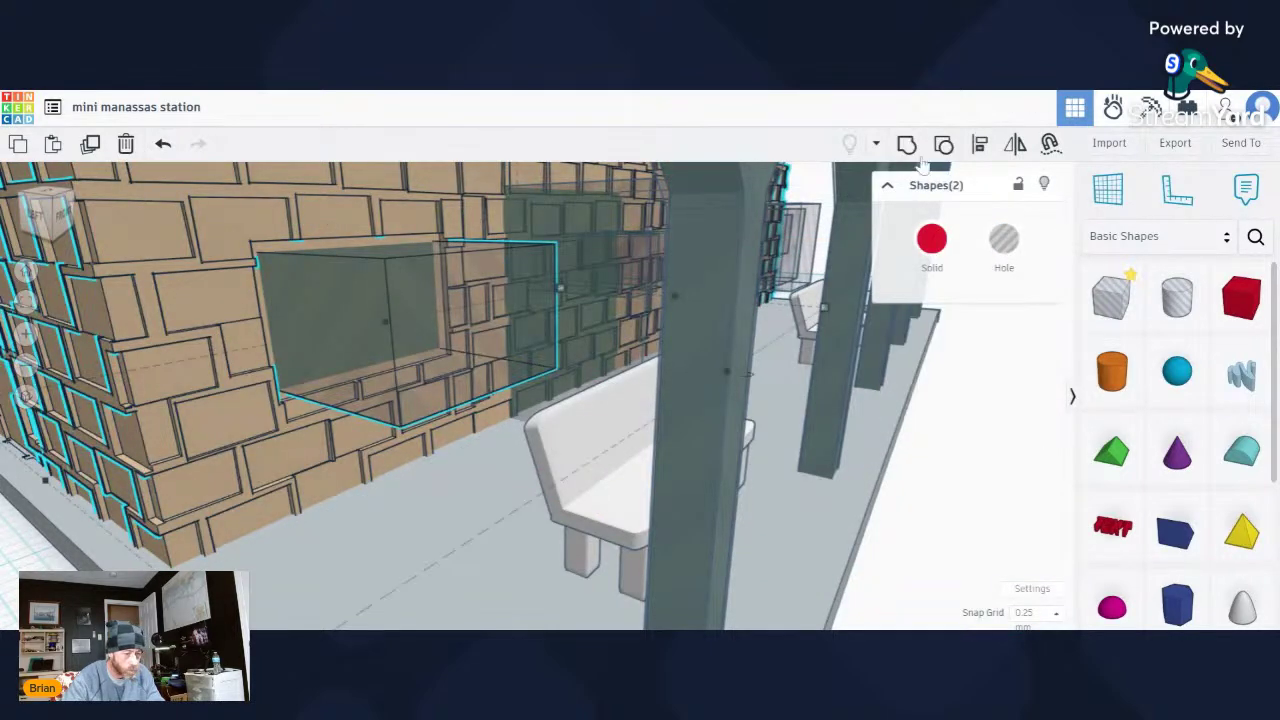
pyautogui.click(906, 144)
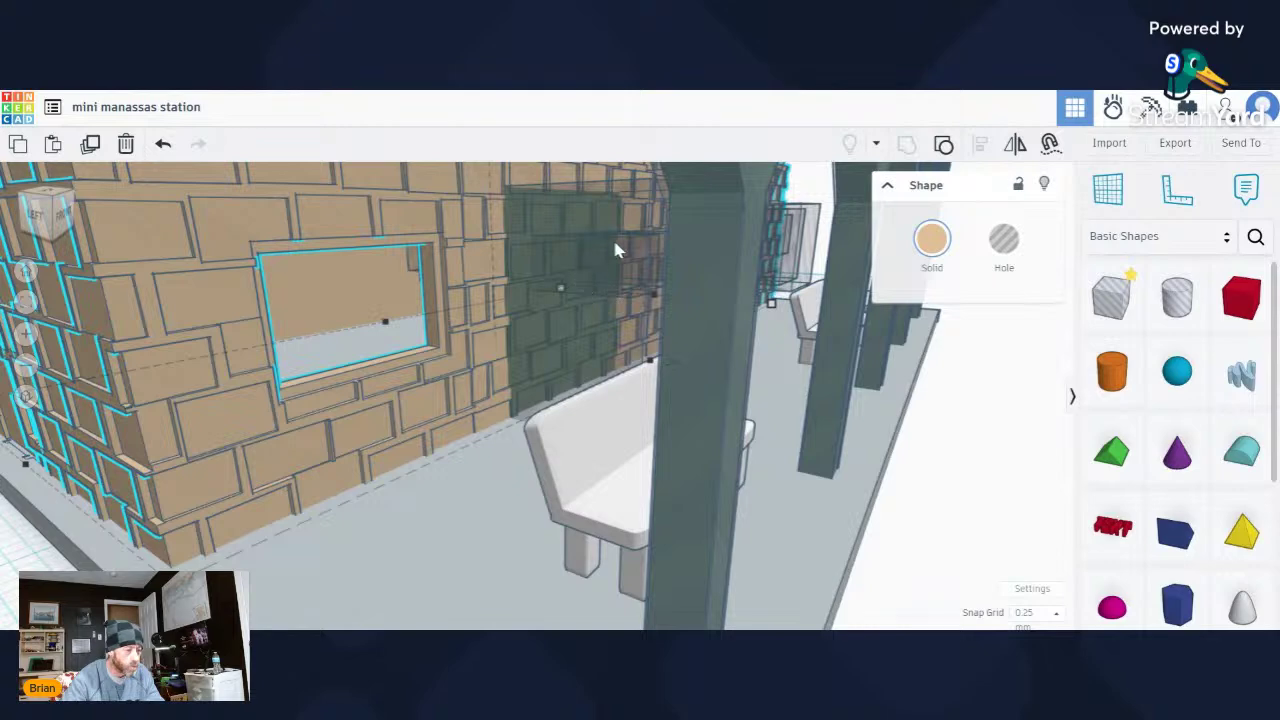
# Group the large door-sized hole box on the front side with the brick walls to recut the front doorway.
pyautogui.moveTo(640, 271); pyautogui.dragTo(508, 386, button='right')
pyautogui.click(470, 412)
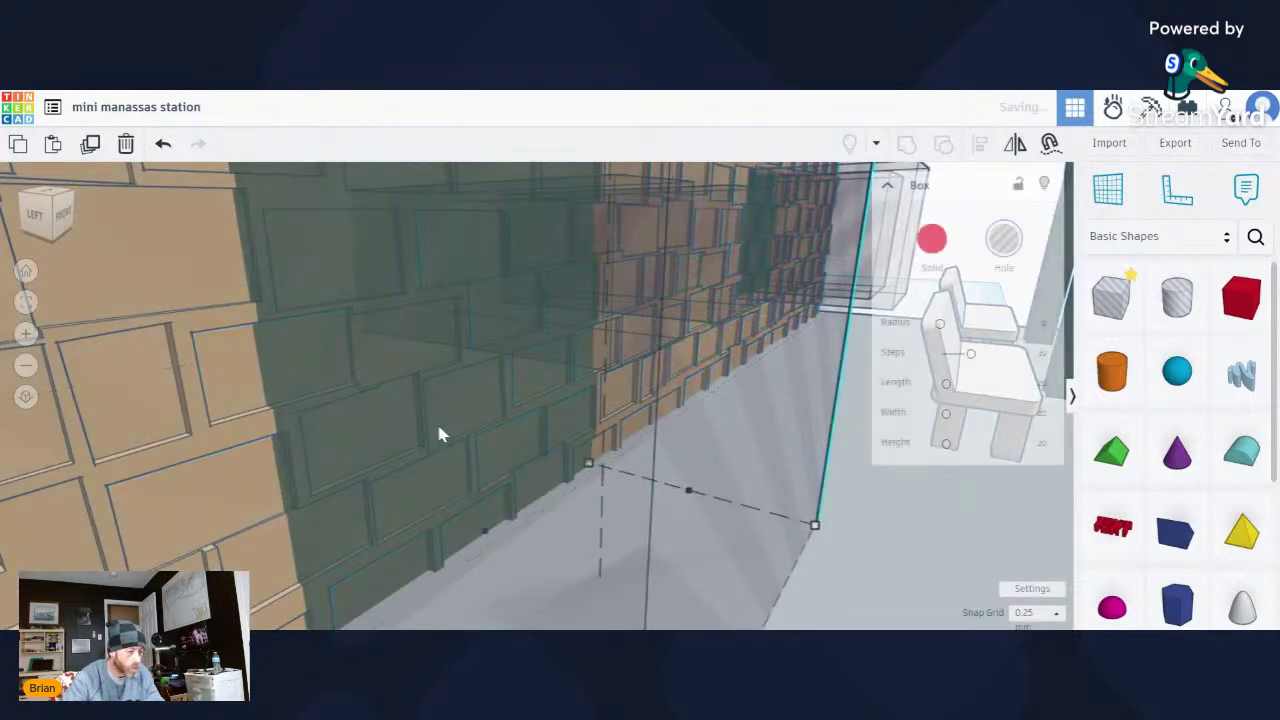
pyautogui.keyDown('shift'); pyautogui.click(194, 445); pyautogui.keyUp('shift')
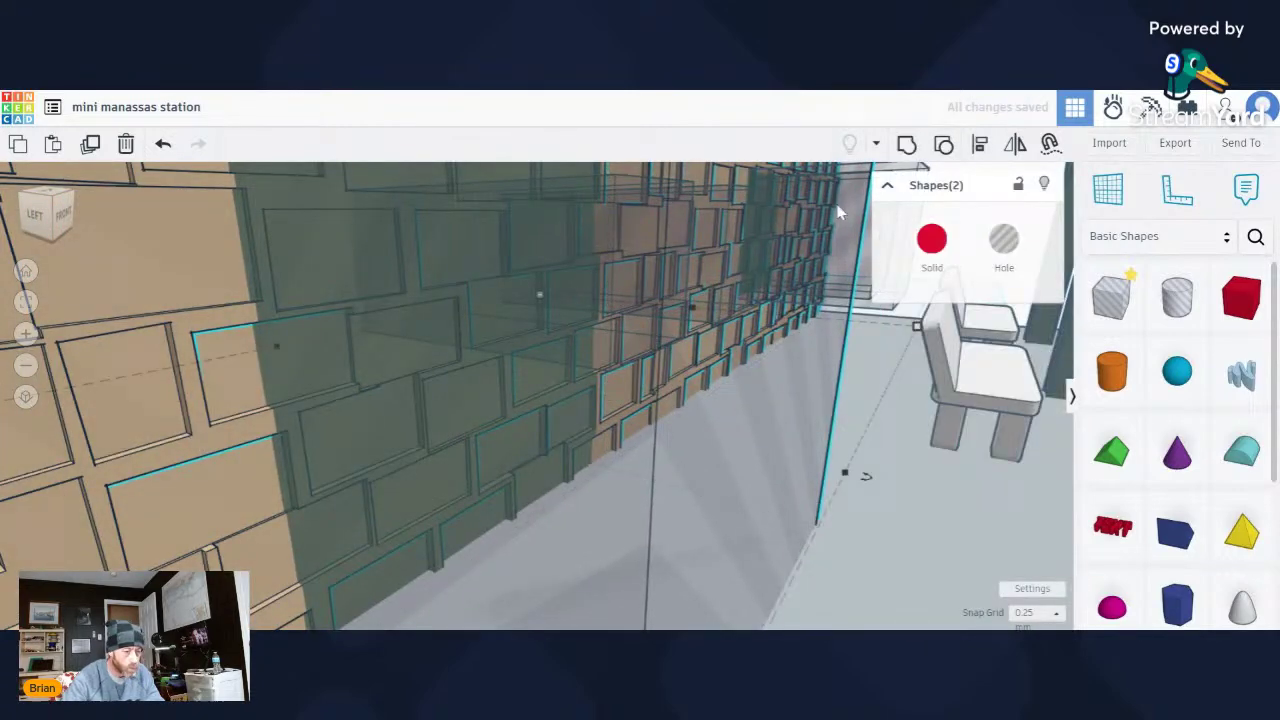
pyautogui.click(906, 143)
# Group each of the two small hole boxes in the front door with the brick walls to cut the door's two windows.
pyautogui.scroll(-3, 651, 349)
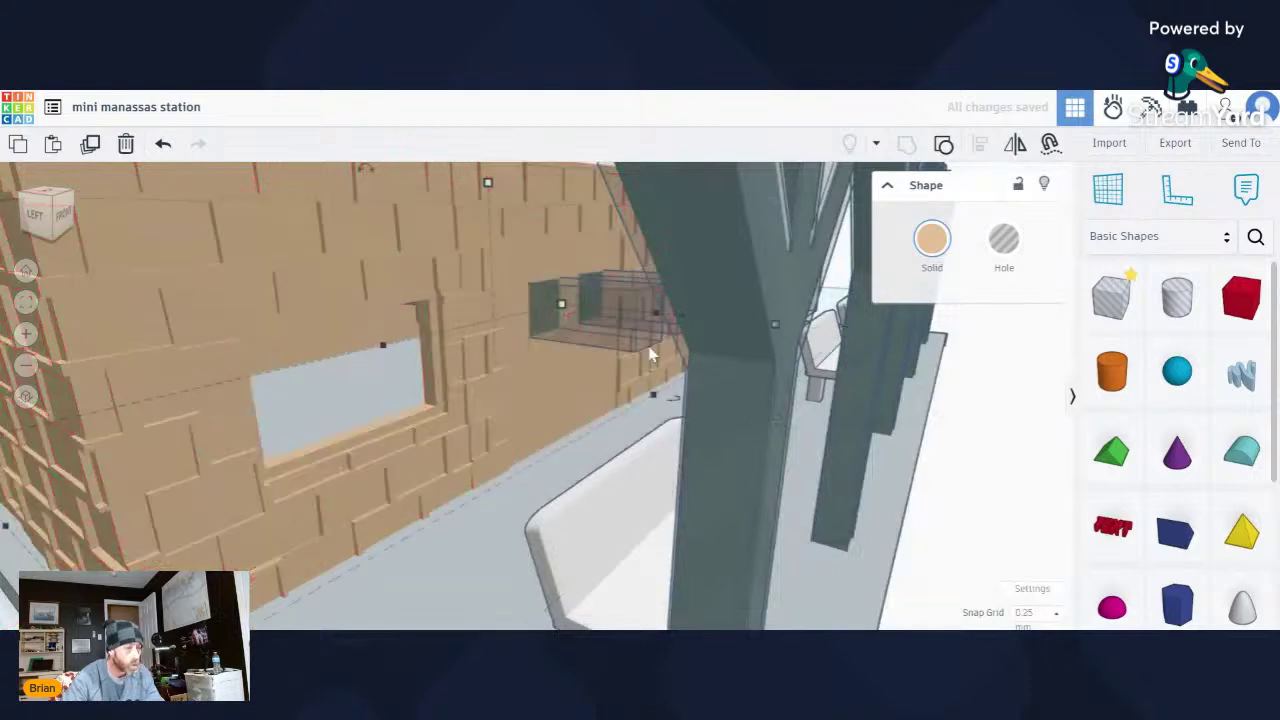
pyautogui.click(610, 338)
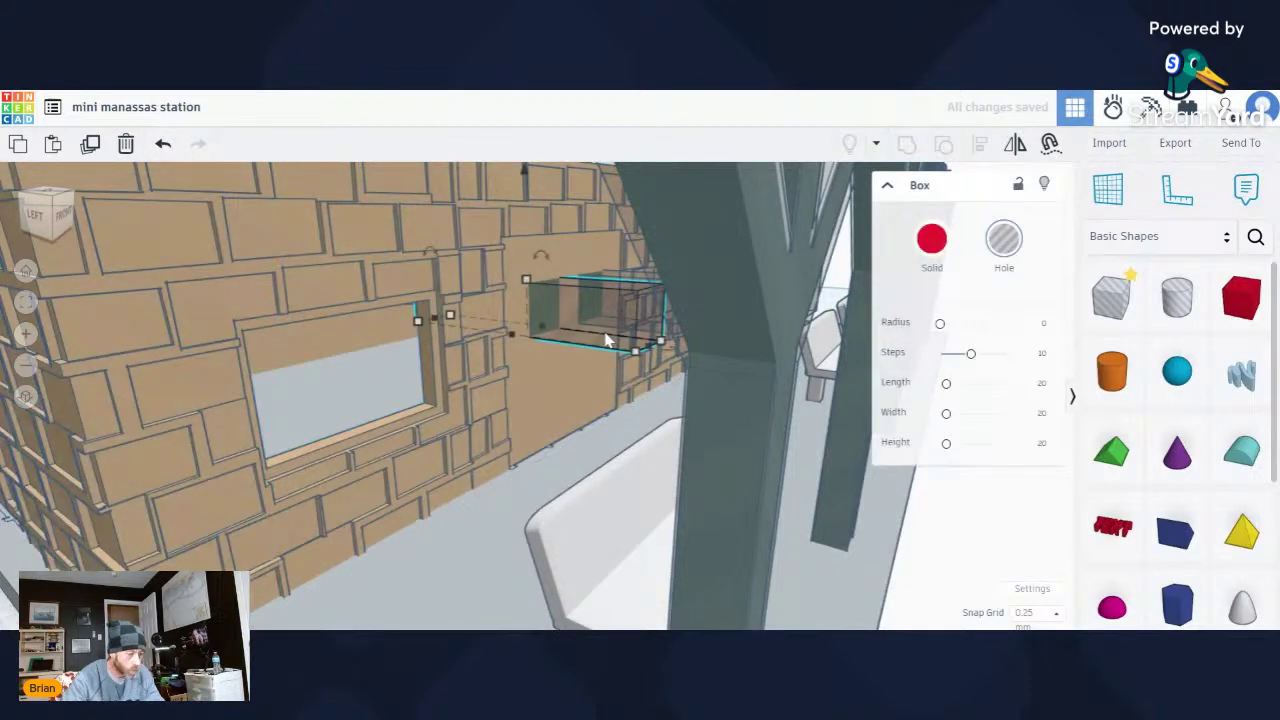
pyautogui.keyDown('shift'); pyautogui.click(501, 293); pyautogui.keyUp('shift')
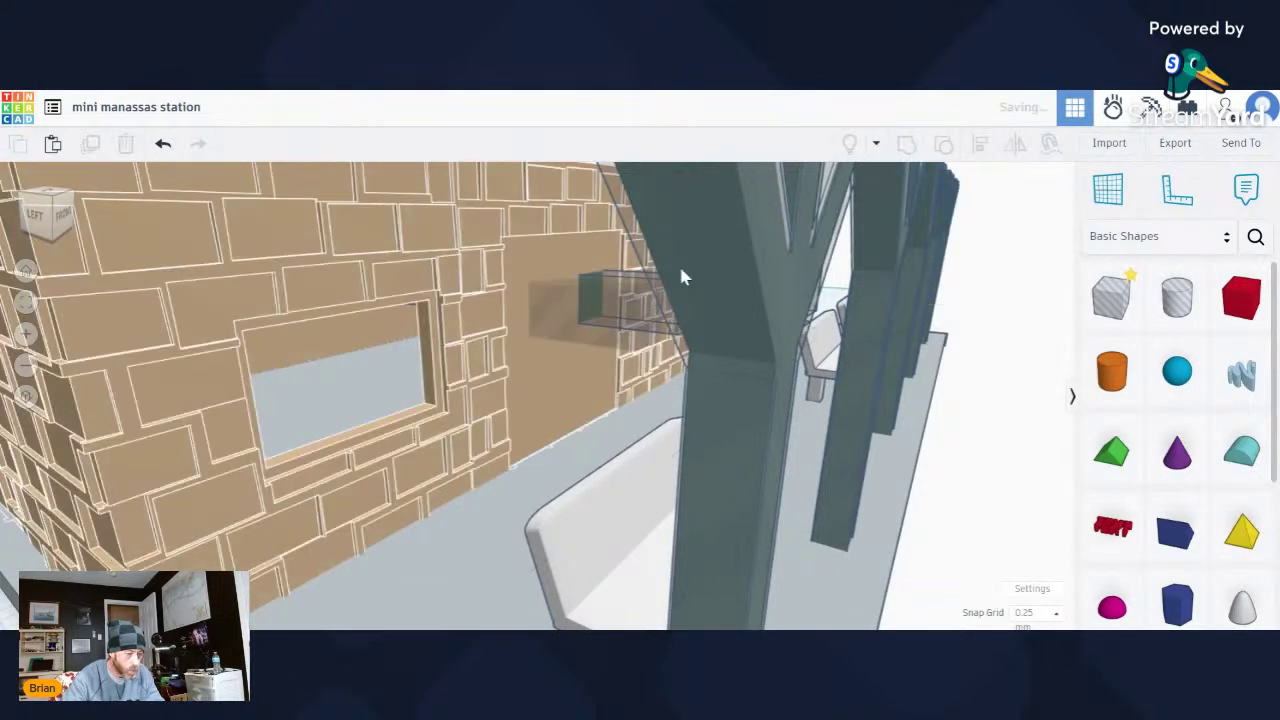
pyautogui.hotkey('ctrl', 'g')
pyautogui.moveTo(585, 310); pyautogui.dragTo(608, 296, button='right')
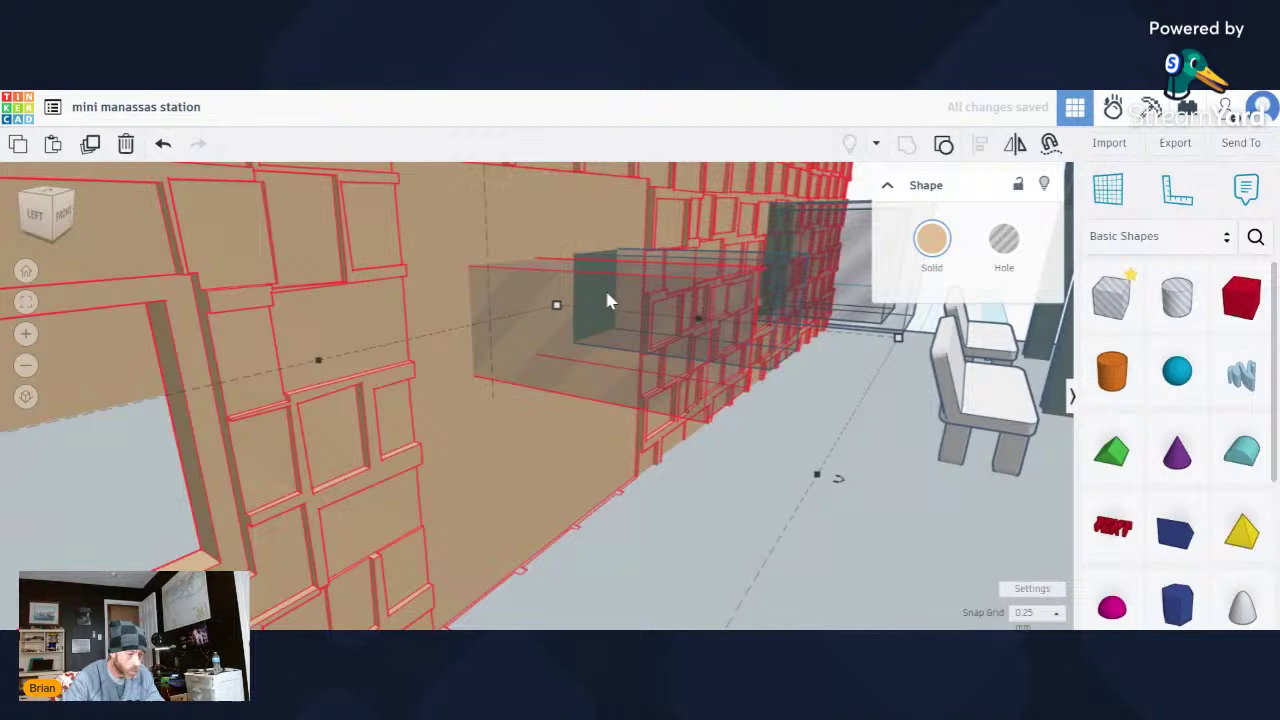
pyautogui.click(704, 316)
pyautogui.keyDown('shift'); pyautogui.click(517, 206); pyautogui.keyUp('shift')
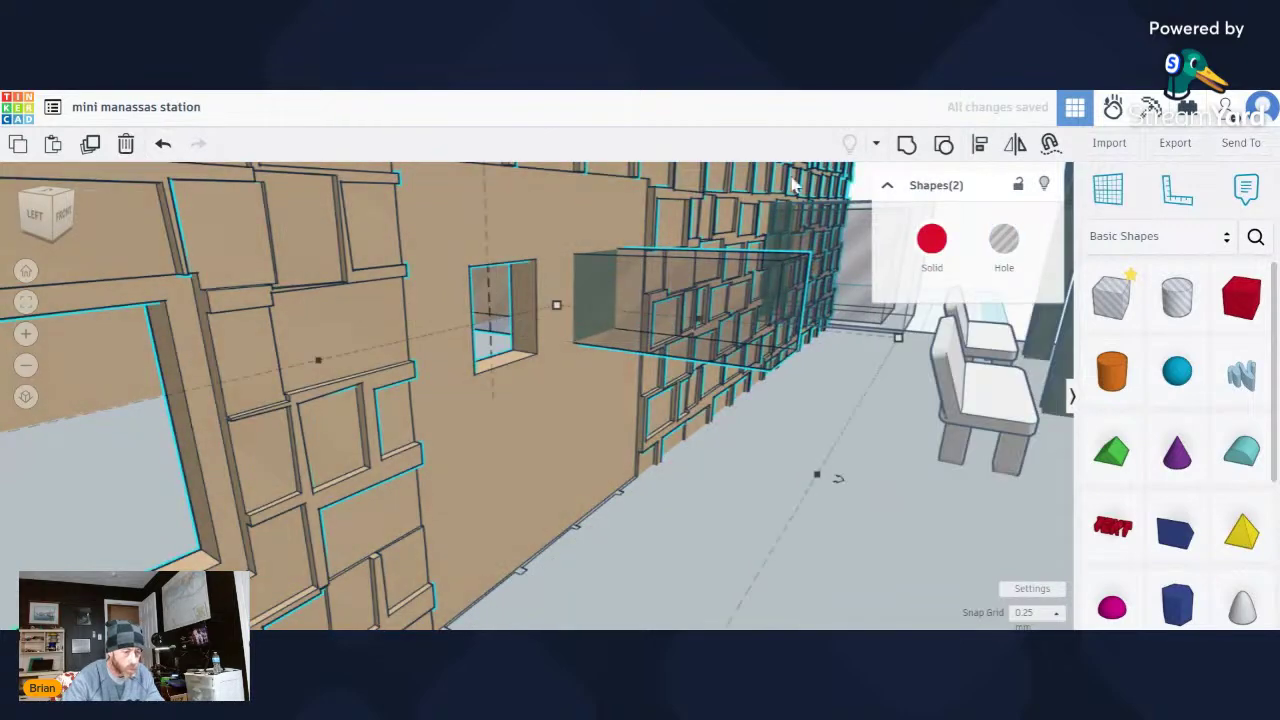
pyautogui.click(906, 144)
pyautogui.scroll(-5, 641, 337)
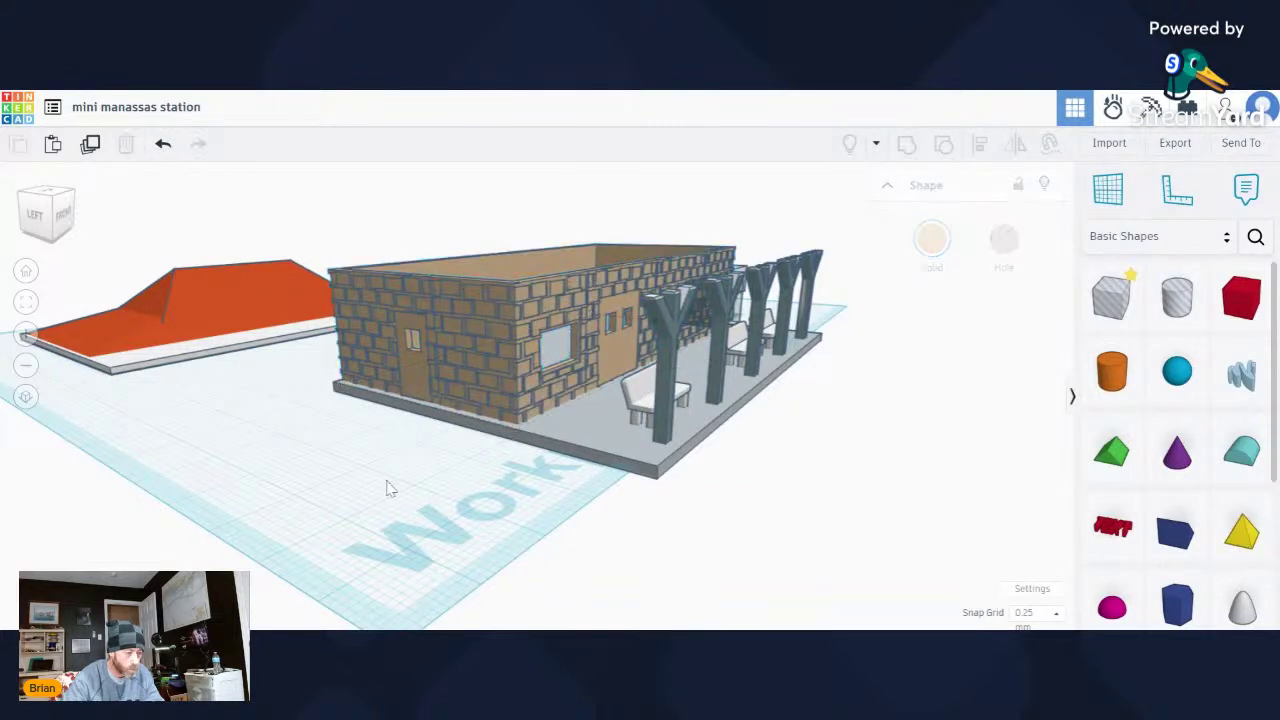
pyautogui.click(895, 467)
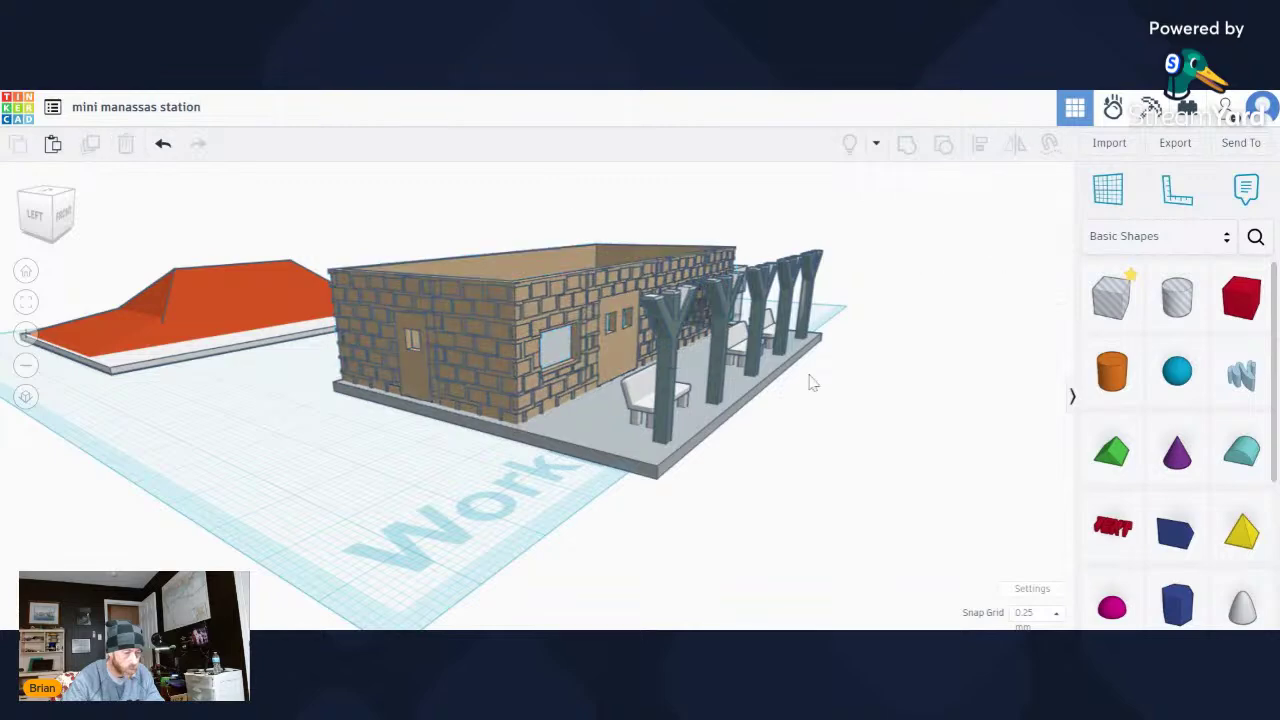
# Group the outer and inner hole boxes behind the far bench with the brick walls, one after the other, to cut the far front window.
pyautogui.scroll(10, 809, 380)
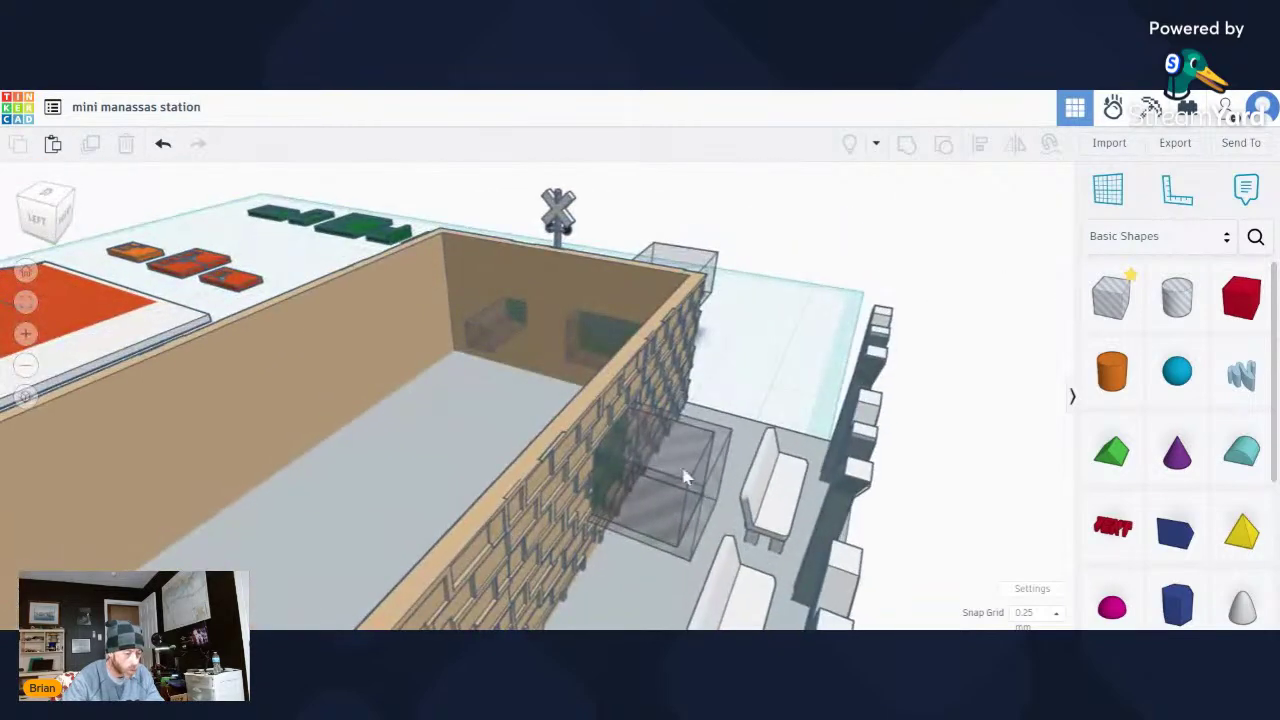
pyautogui.scroll(5, 675, 540)
pyautogui.click(586, 580)
pyautogui.keyDown('shift'); pyautogui.click(420, 518); pyautogui.keyUp('shift')
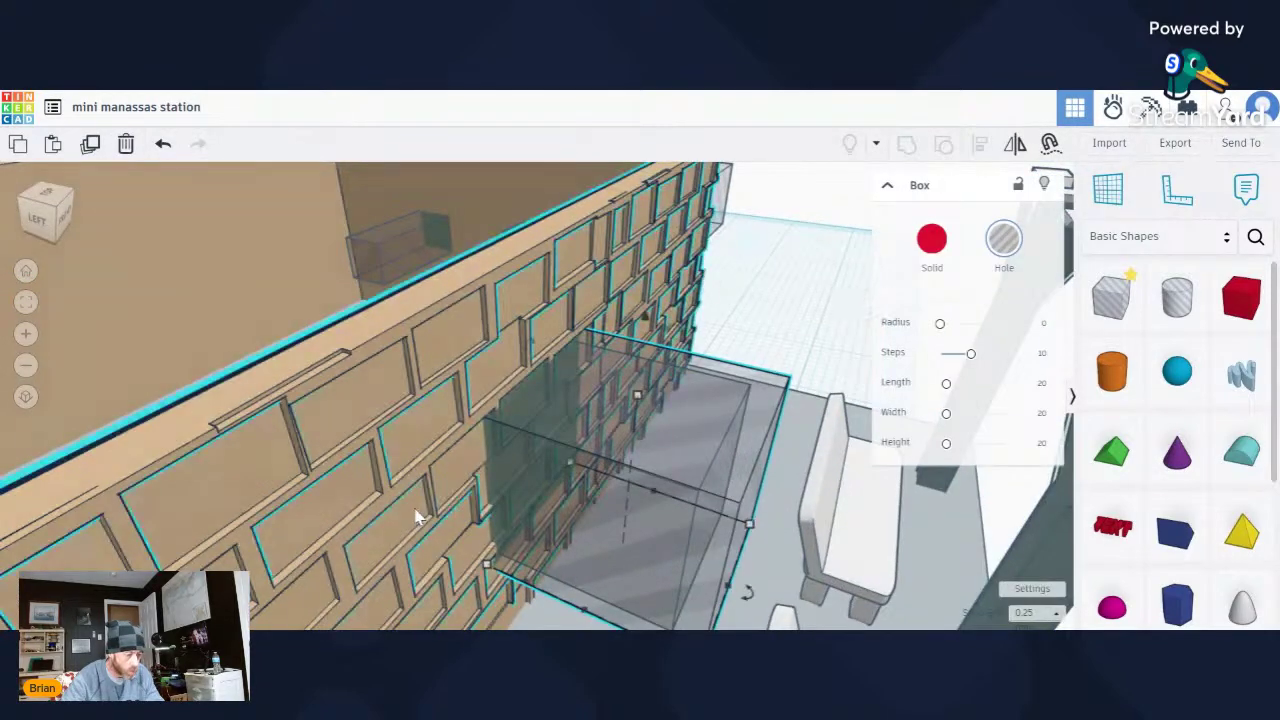
pyautogui.click(910, 145)
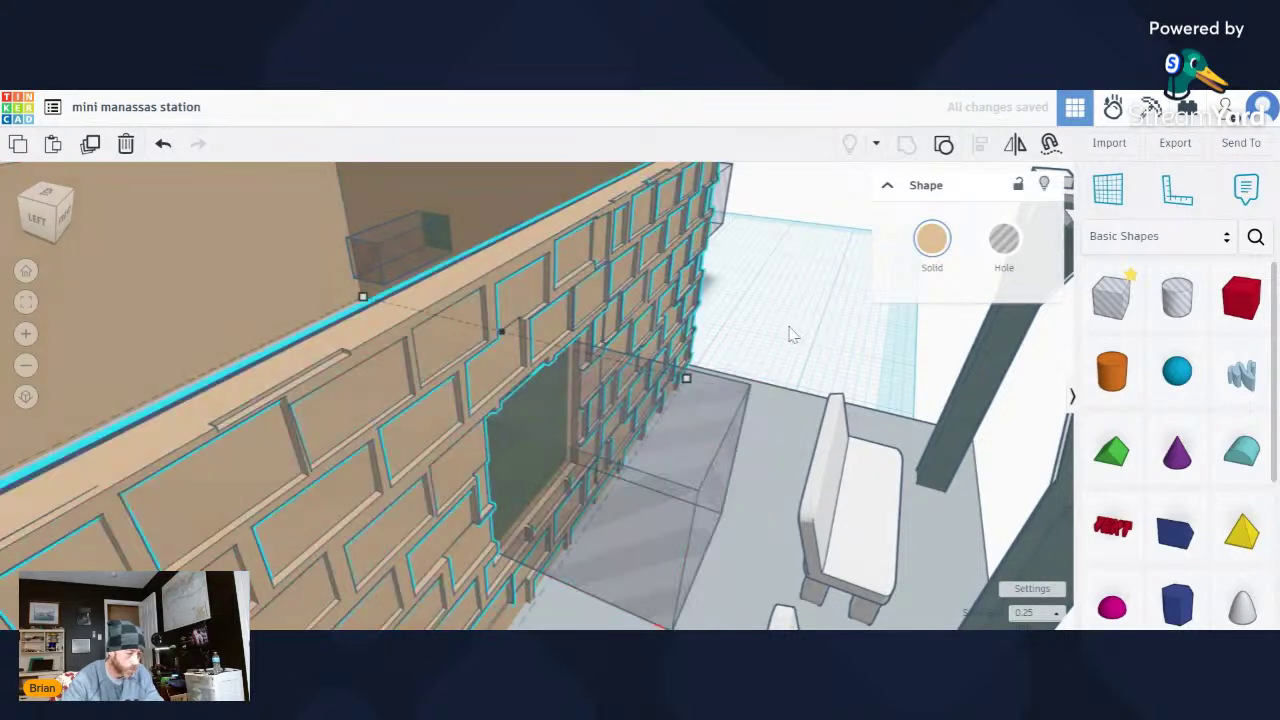
pyautogui.click(685, 485)
pyautogui.keyDown('shift'); pyautogui.click(434, 453); pyautogui.keyUp('shift')
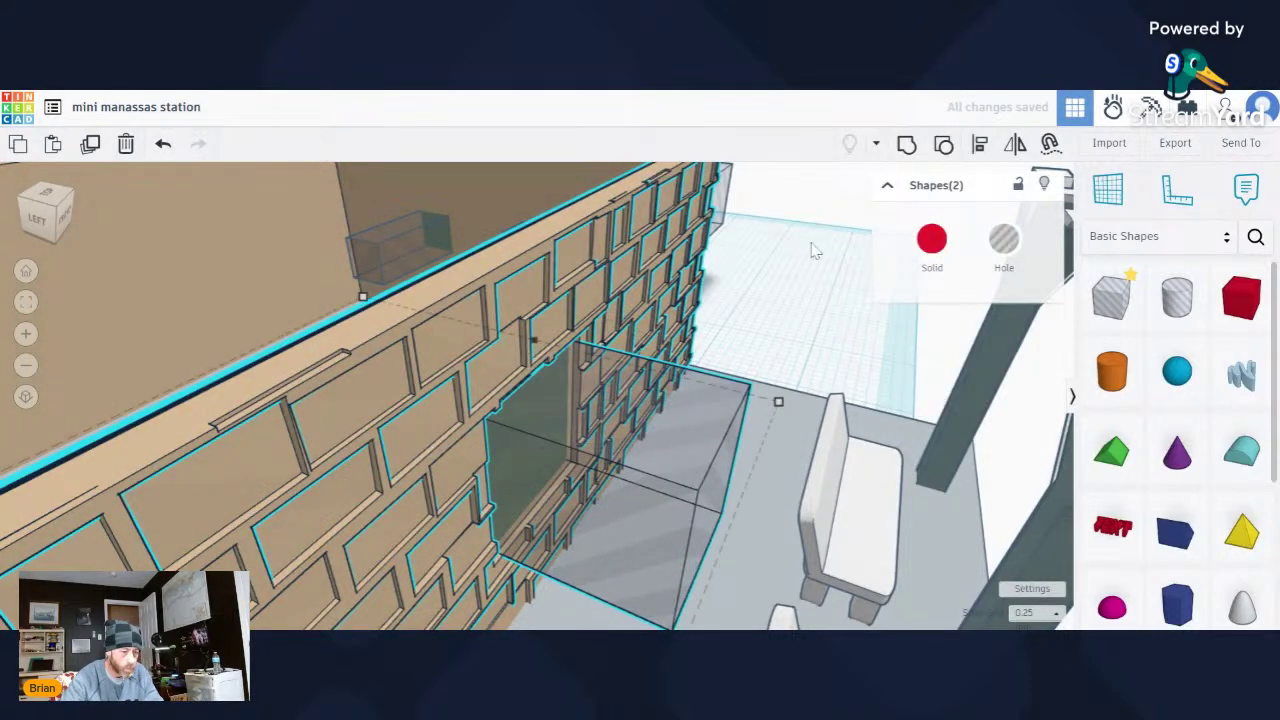
pyautogui.hotkey('ctrl', 'g')
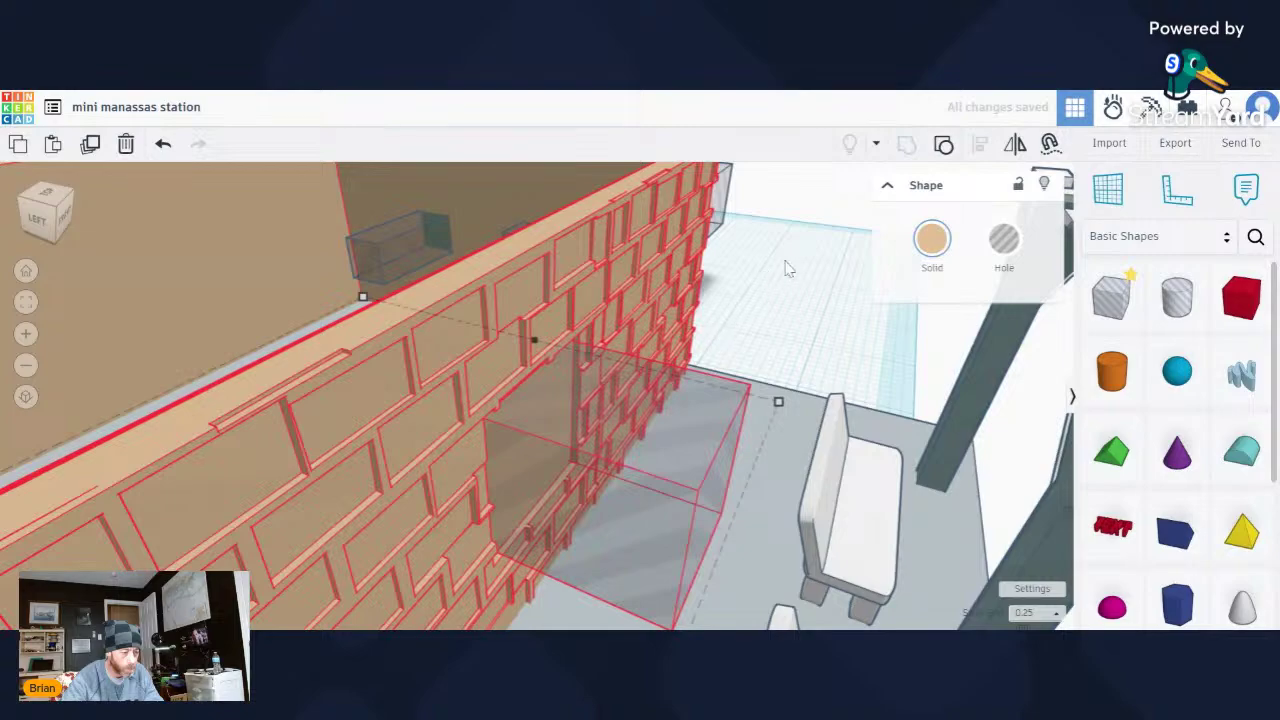
pyautogui.press('f')
# Group the long and short hole boxes at the opposite end wall with the brick walls, one after the other, to cut its window.
pyautogui.scroll(3, 594, 268)
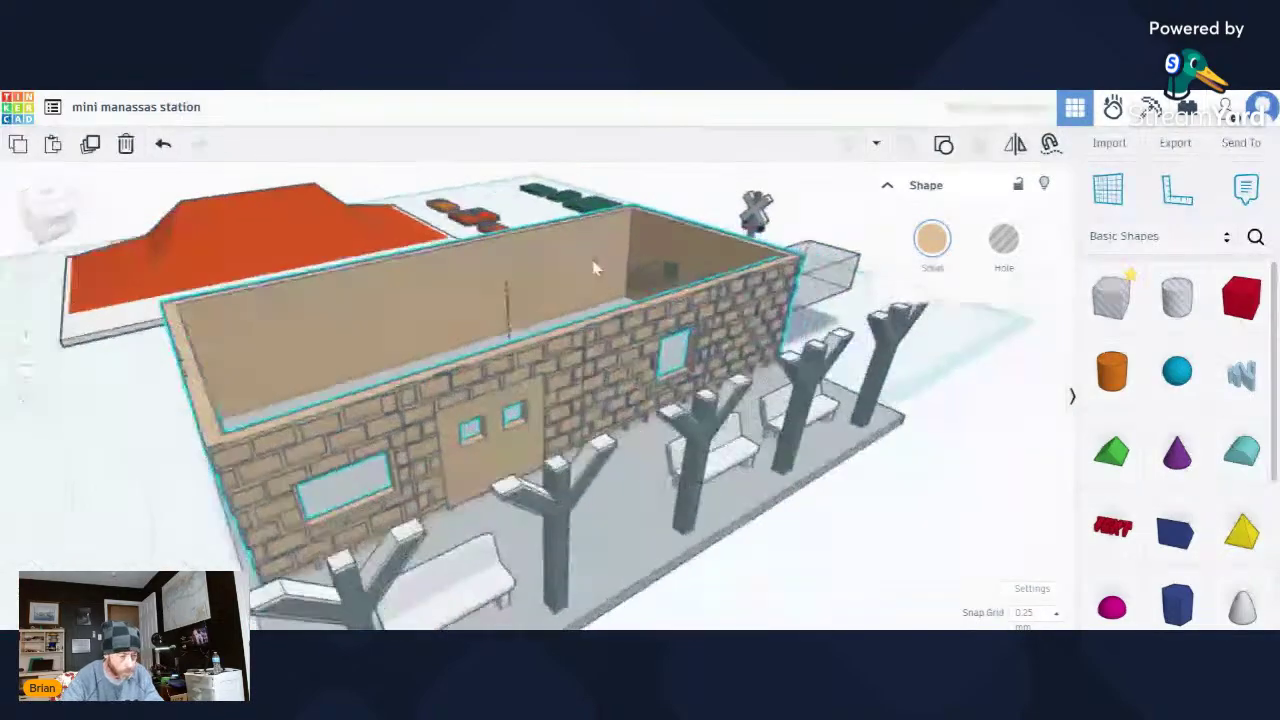
pyautogui.moveTo(594, 268); pyautogui.dragTo(385, 430, button='right')
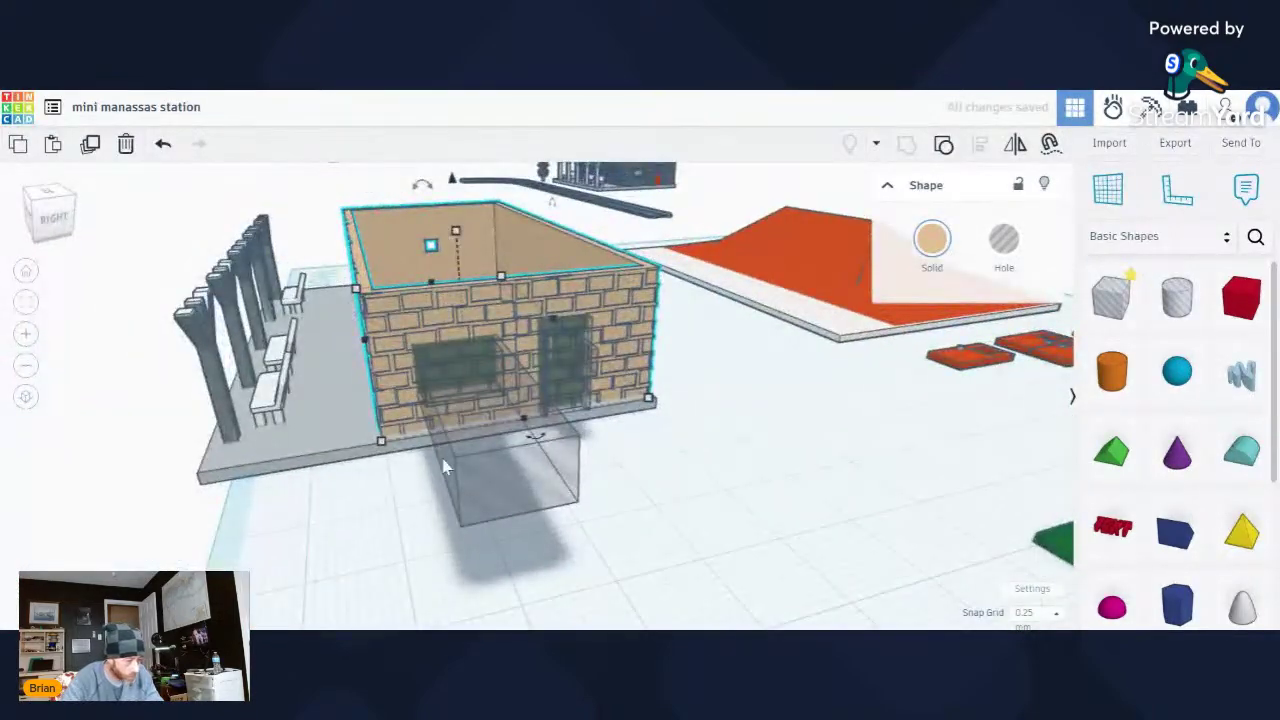
pyautogui.click(482, 474)
pyautogui.keyDown('shift'); pyautogui.click(410, 345); pyautogui.keyUp('shift')
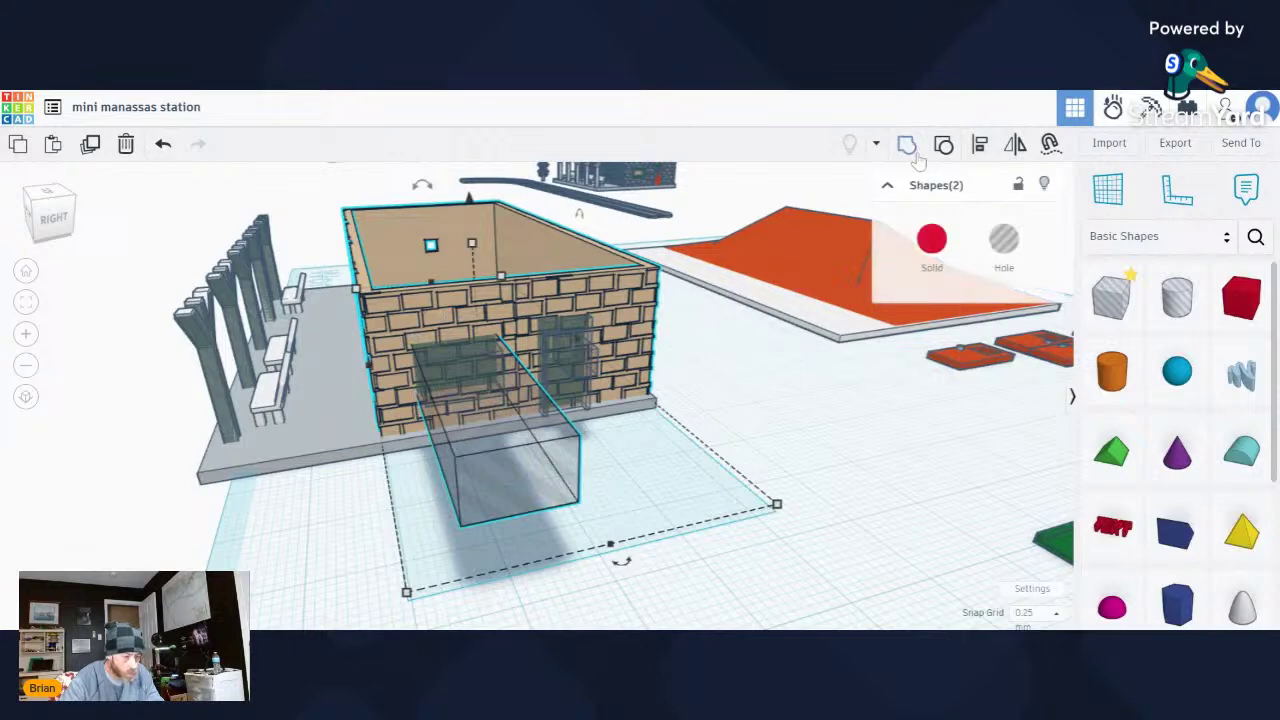
pyautogui.hotkey('ctrl', 'g')
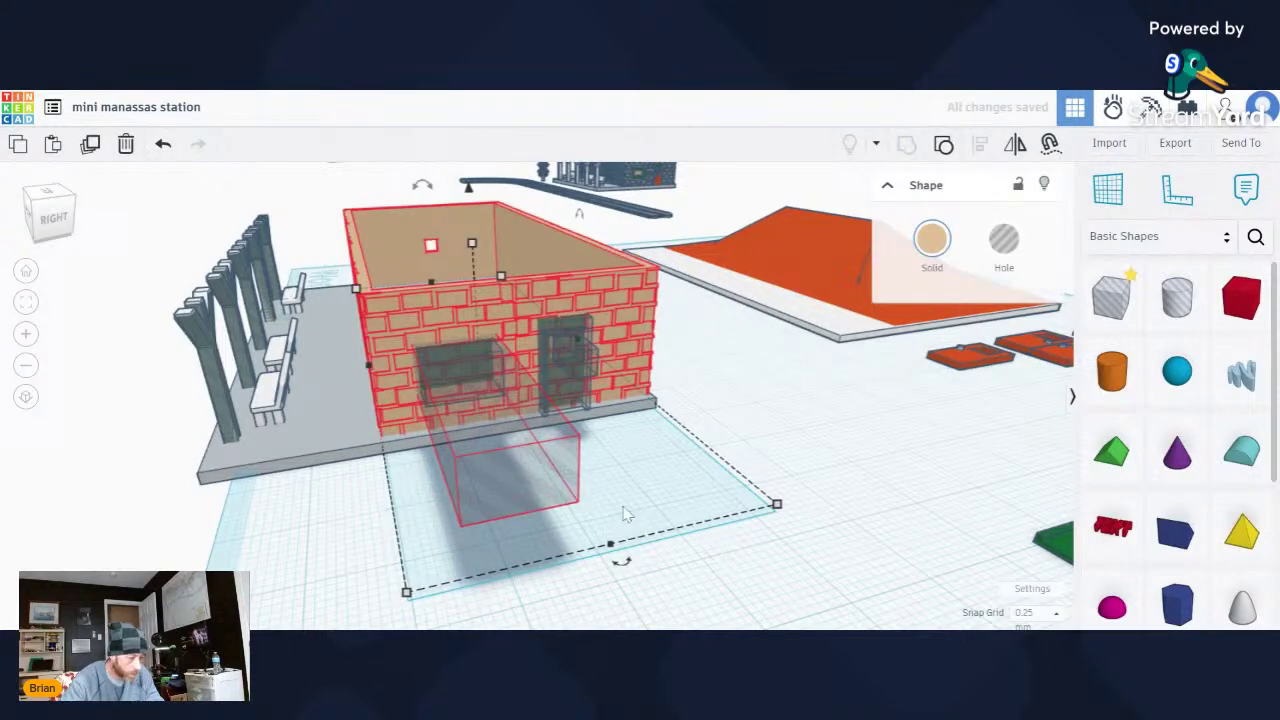
pyautogui.scroll(3, 344, 440)
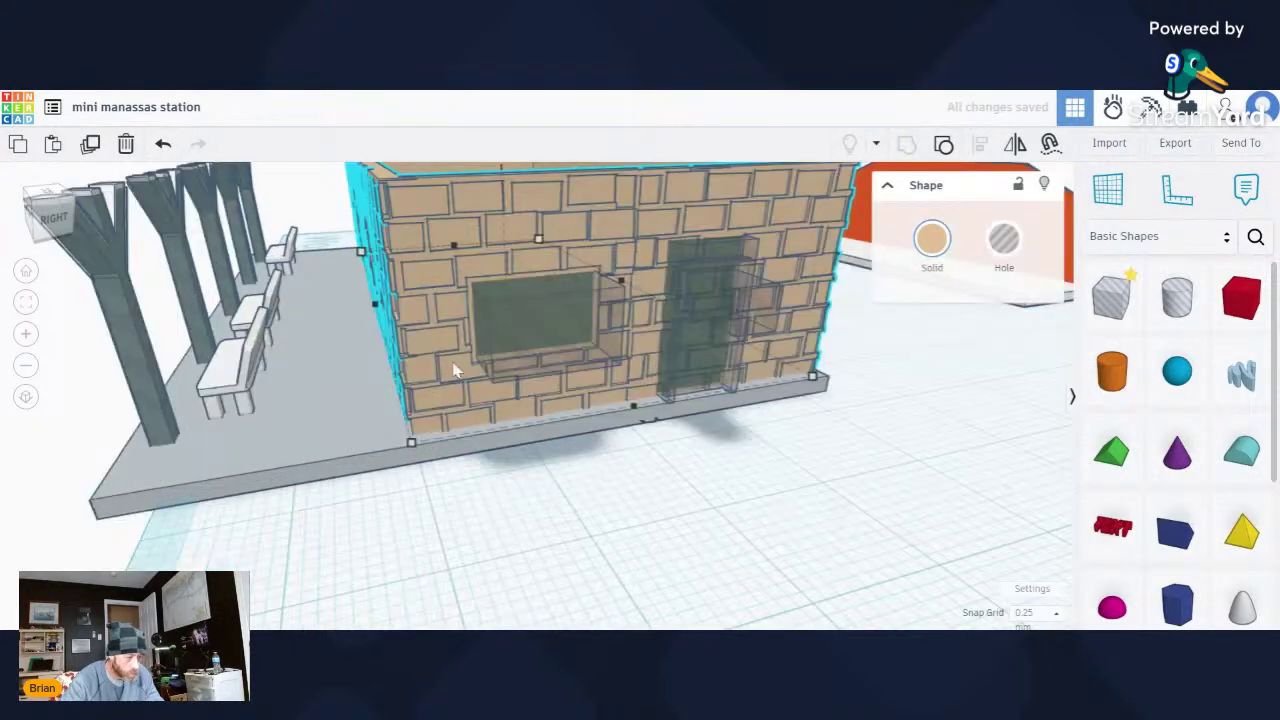
pyautogui.doubleClick(517, 334)
pyautogui.keyDown('shift'); pyautogui.click(449, 306); pyautogui.keyUp('shift')
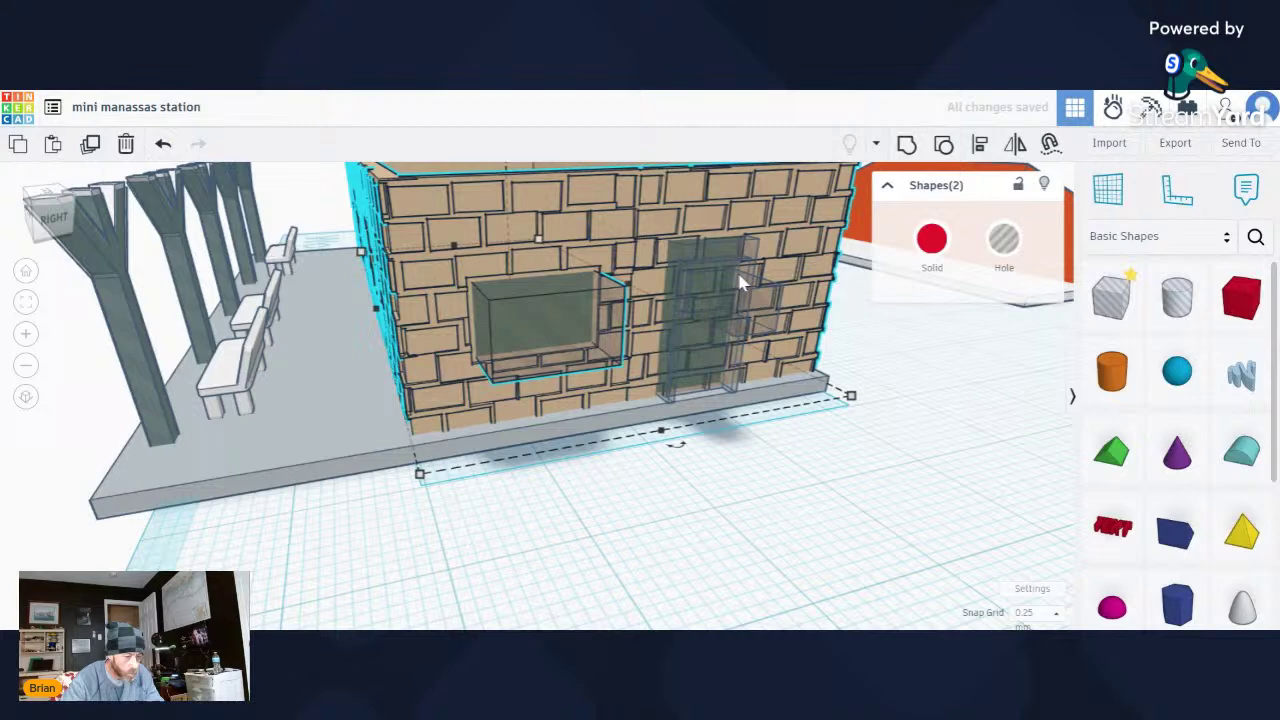
pyautogui.click(907, 145)
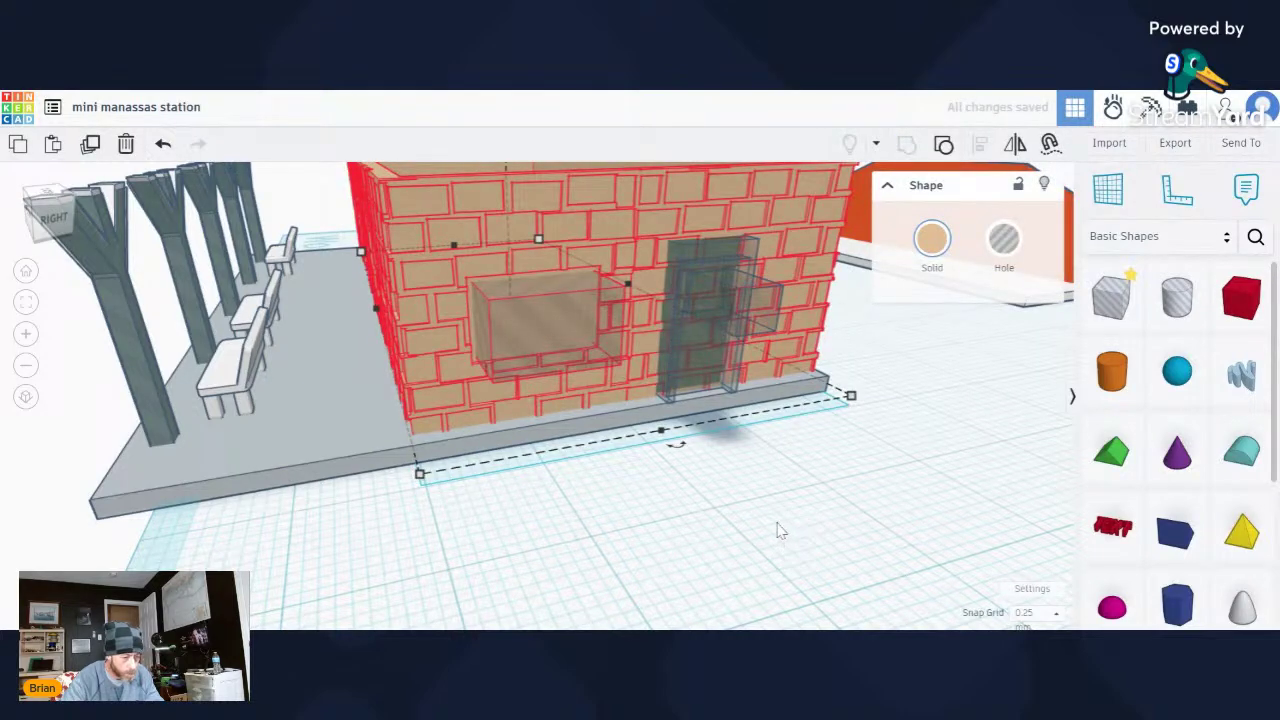
# Group the door-shaped hole beside the end wall's window with the brick walls to recut that doorway.
pyautogui.click(714, 409)
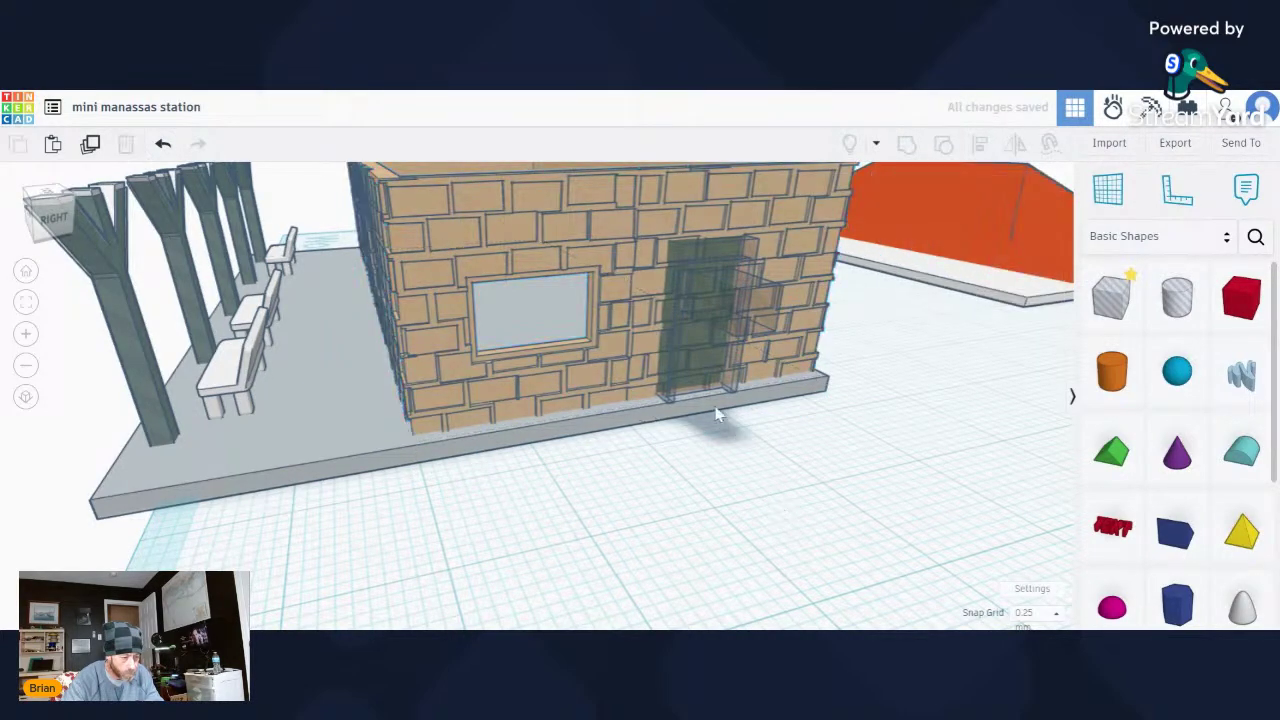
pyautogui.click(707, 387)
pyautogui.click(678, 450)
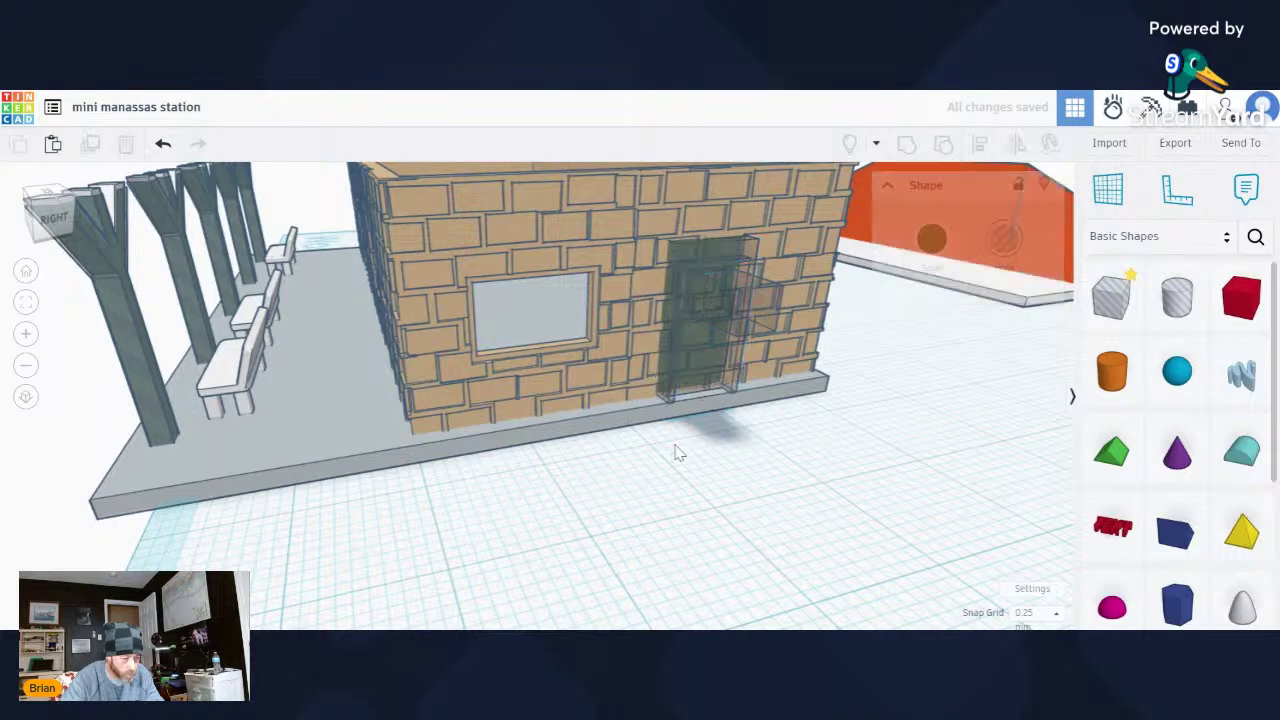
pyautogui.click(684, 262)
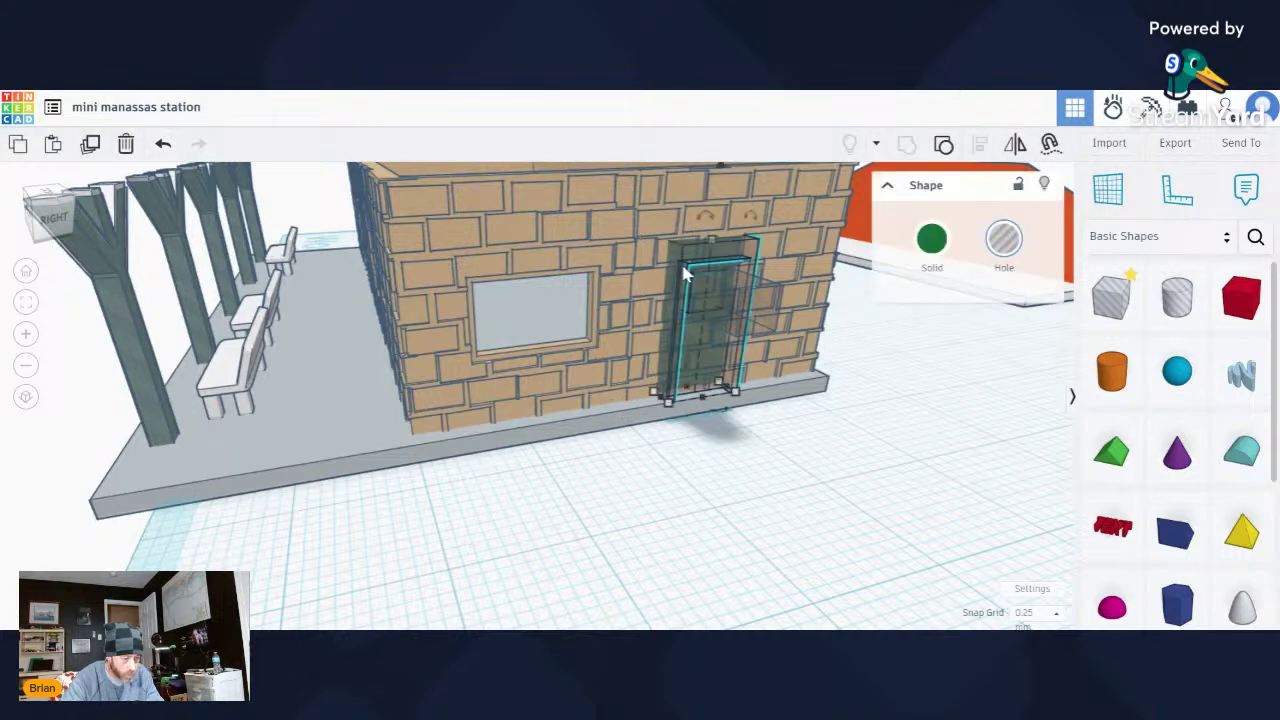
pyautogui.keyDown('shift'); pyautogui.click(636, 354); pyautogui.keyUp('shift')
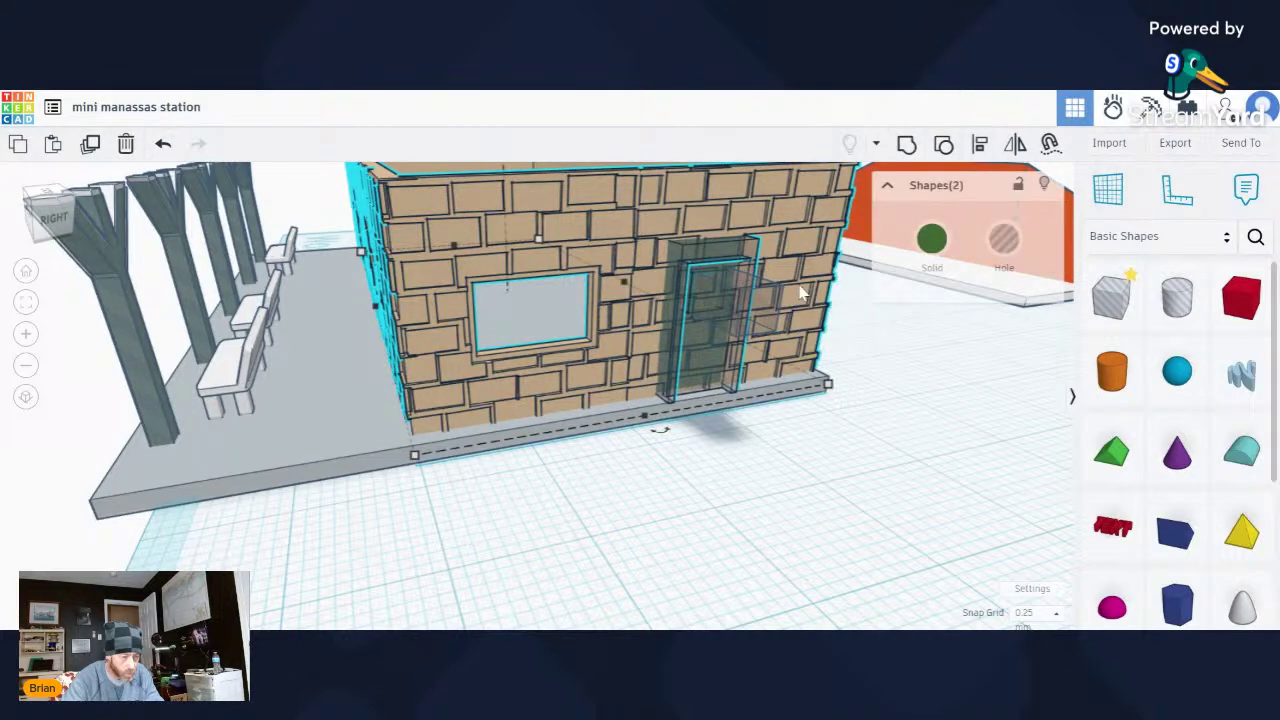
pyautogui.click(905, 143)
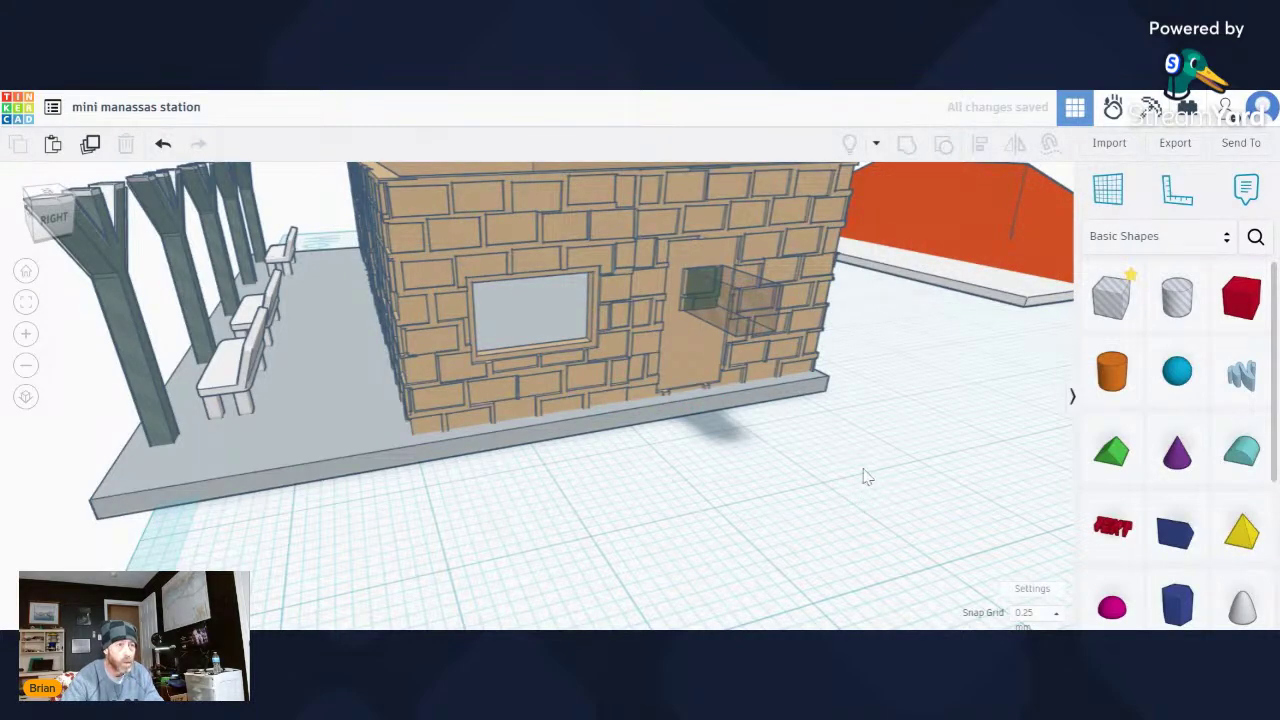
# Group the small hole box in this end wall's door with the brick walls to cut the door's window, and clear the selection.
pyautogui.click(770, 310)
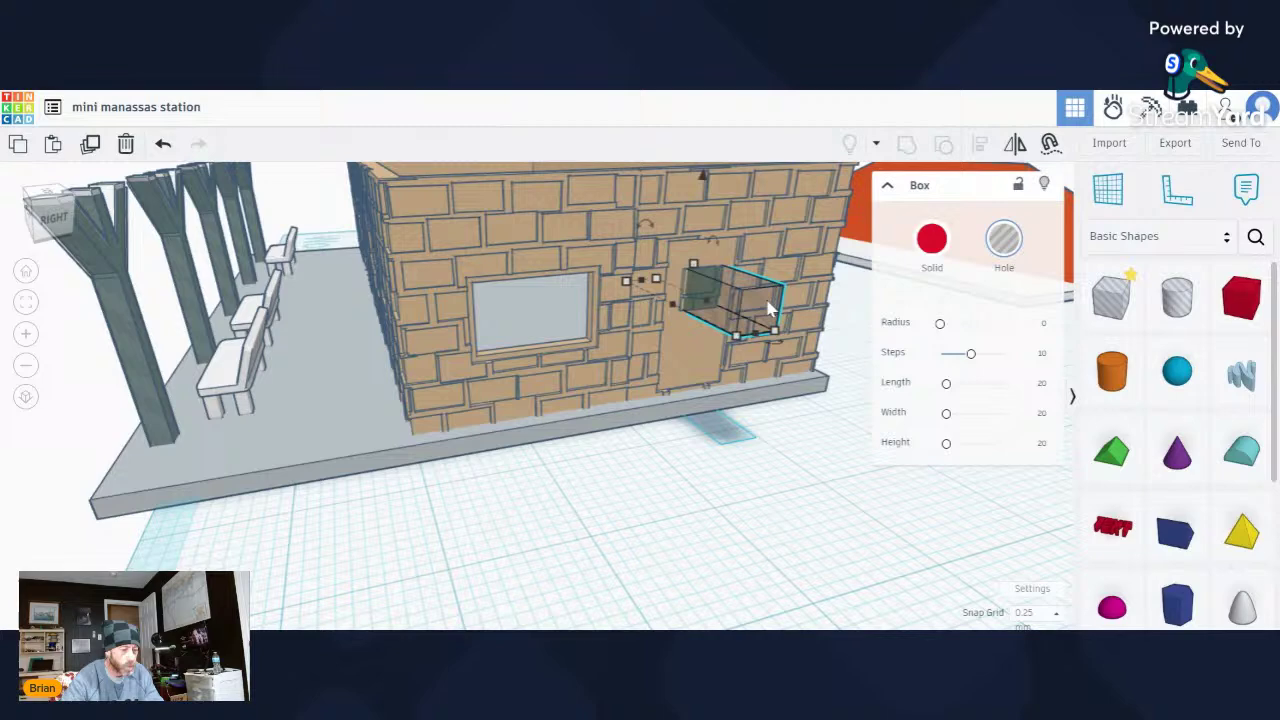
pyautogui.keyDown('shift'); pyautogui.click(685, 378); pyautogui.keyUp('shift')
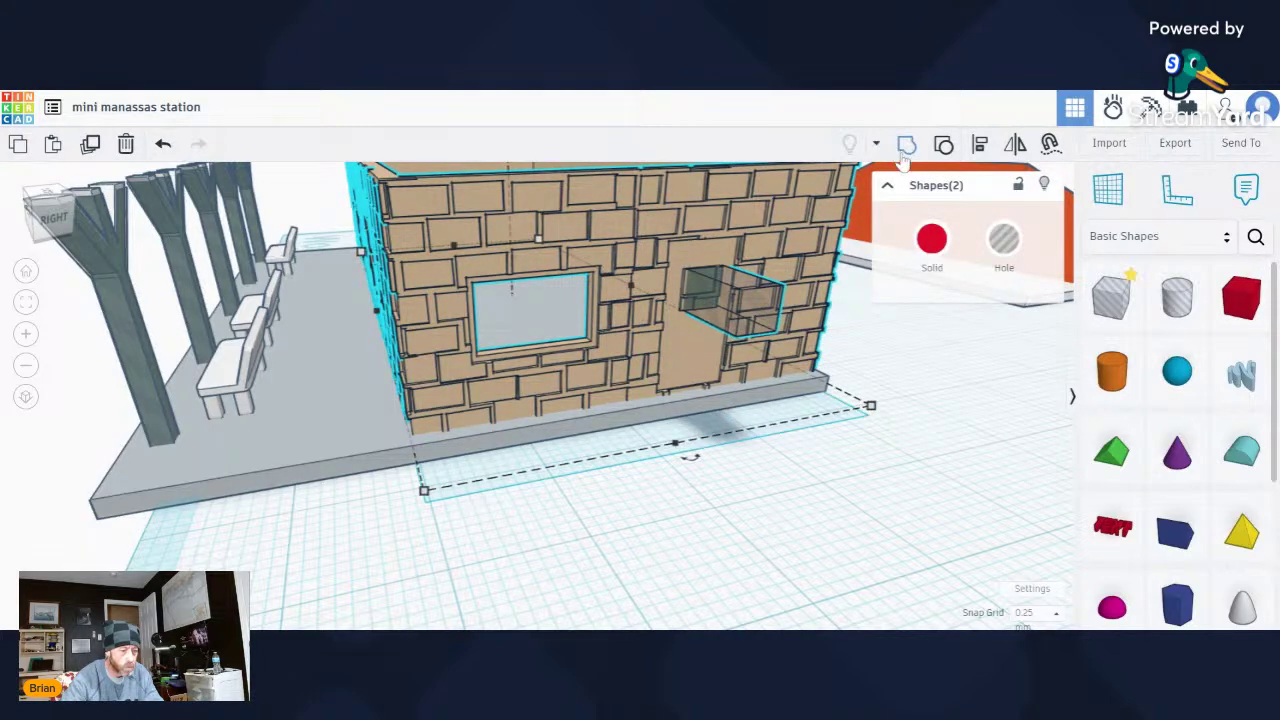
pyautogui.click(905, 147)
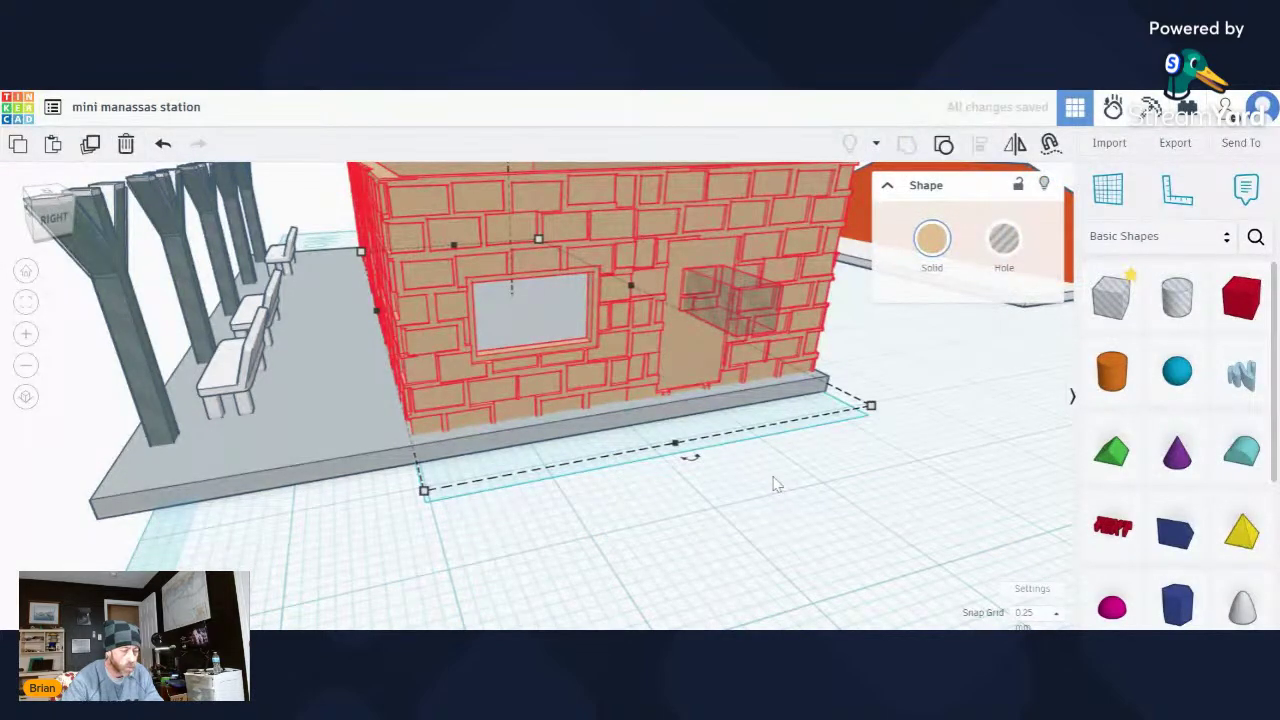
pyautogui.click(770, 508)
# Duplicate the brick walls, turn the copy into a hole, and group it with the platform to cut a wall-shaped groove.
pyautogui.scroll(-5, 788, 492)
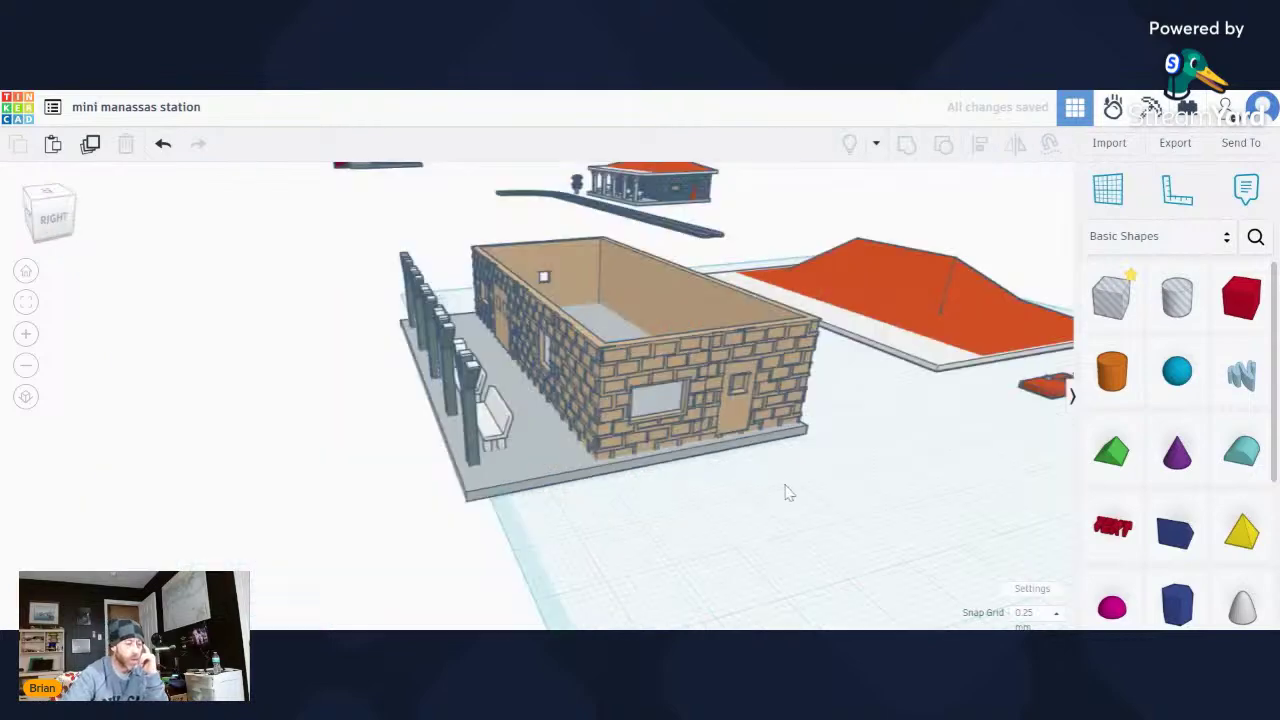
pyautogui.moveTo(757, 512); pyautogui.dragTo(686, 414, button='right')
pyautogui.scroll(3, 487, 413)
pyautogui.click(487, 413)
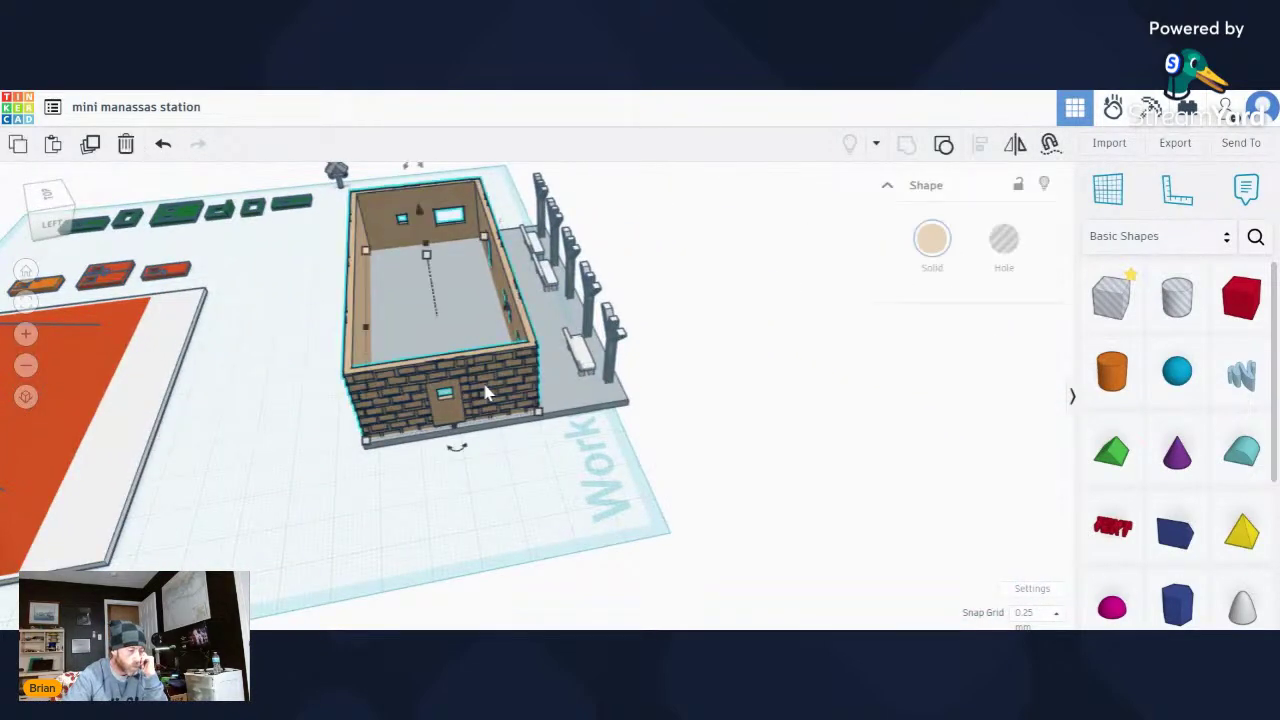
pyautogui.click(90, 146)
pyautogui.click(1002, 245)
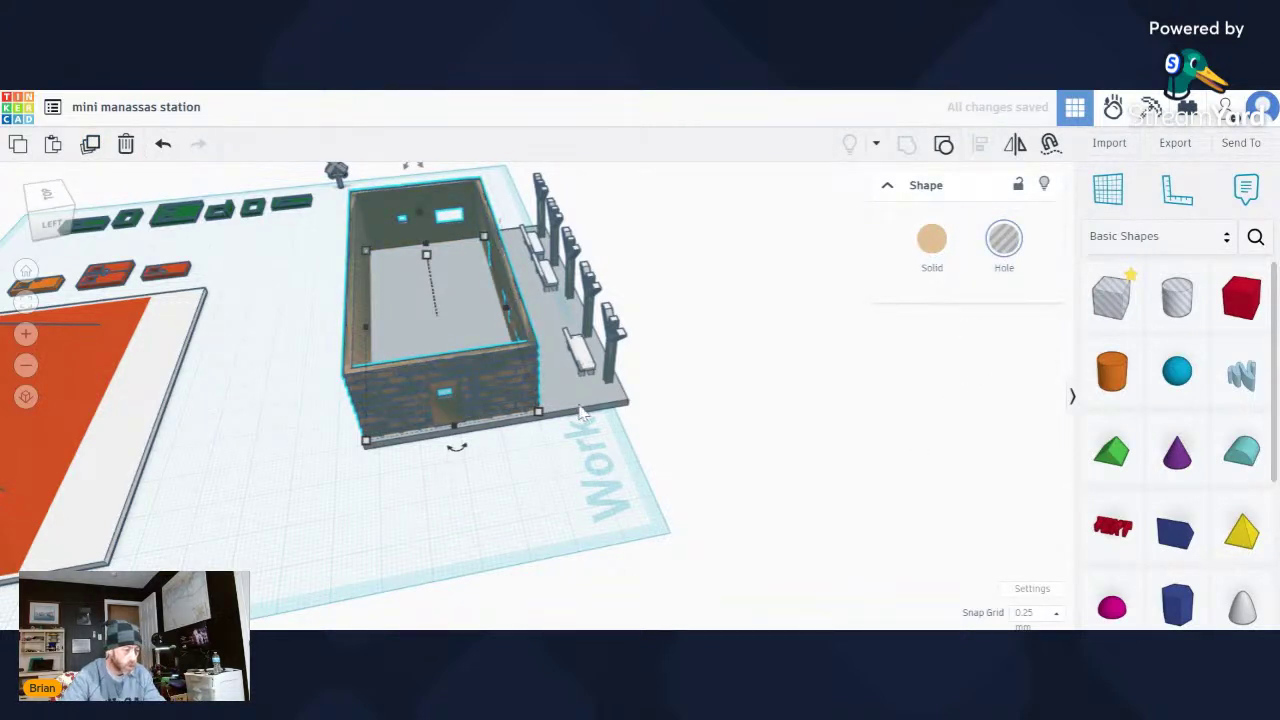
pyautogui.keyDown('shift'); pyautogui.click(583, 413); pyautogui.keyUp('shift')
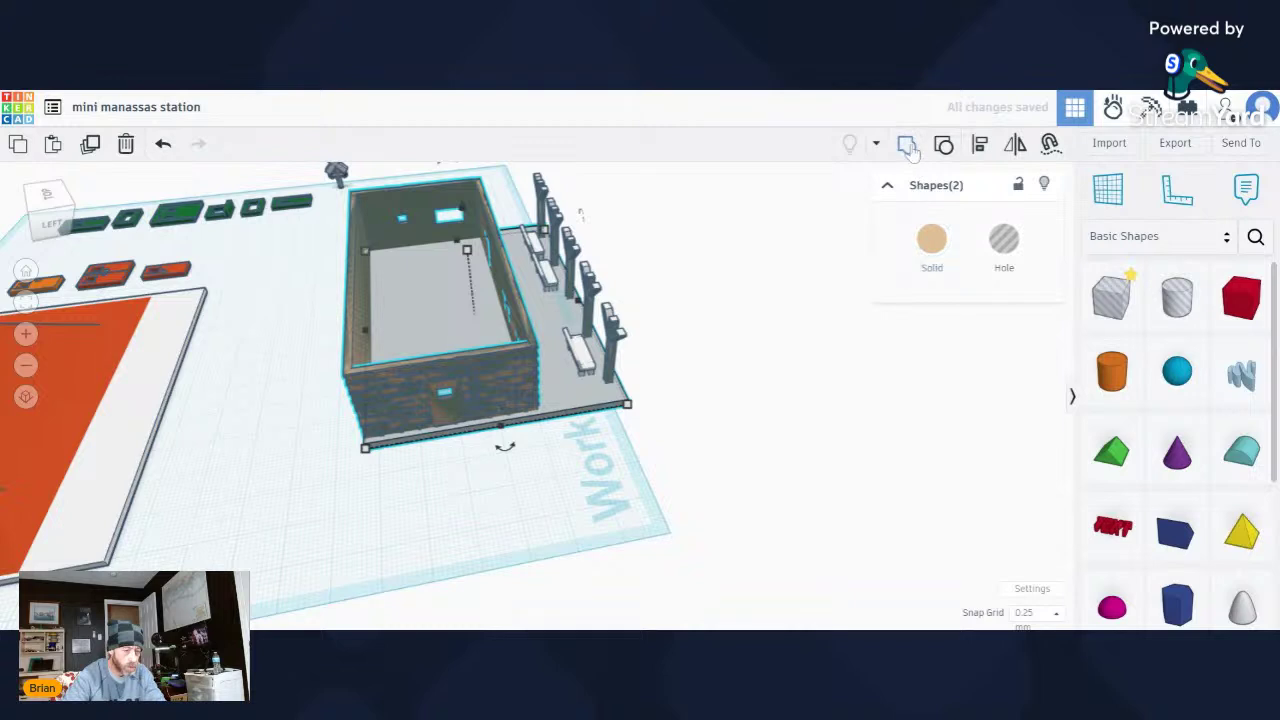
pyautogui.click(716, 388)
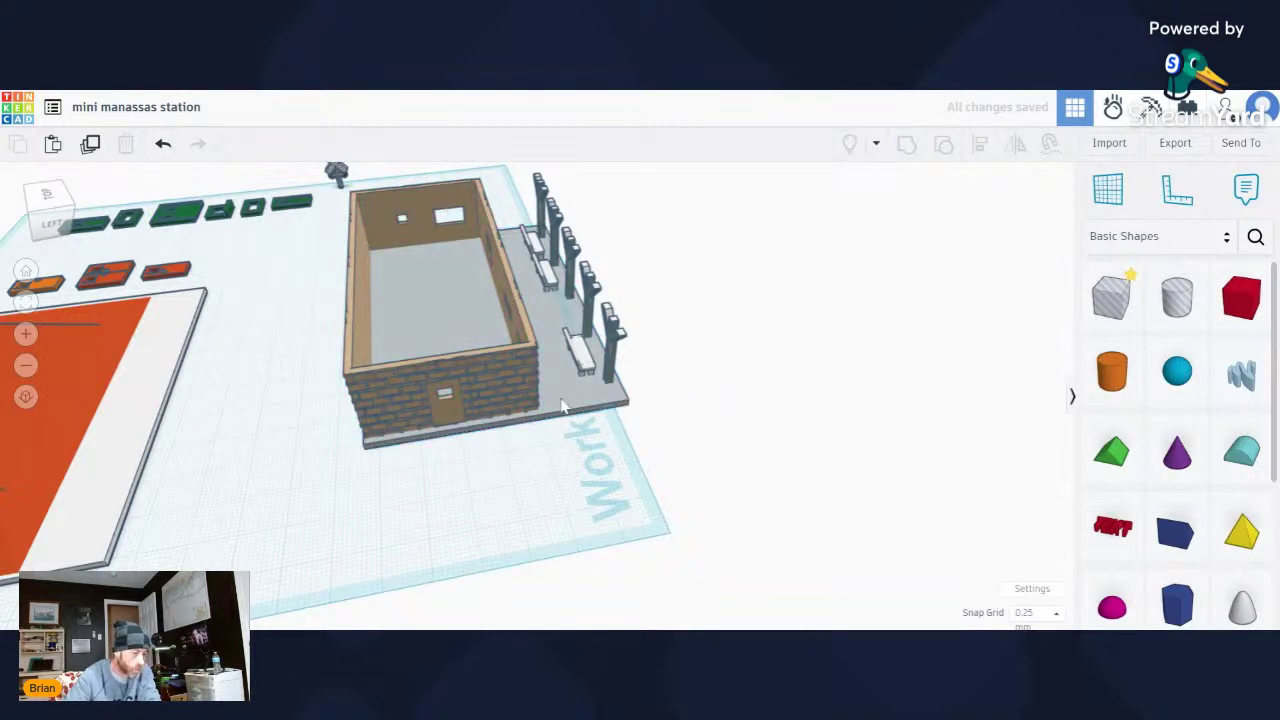
# Raise the solid brick walls straight up, clear of the platform.
pyautogui.moveTo(563, 405); pyautogui.dragTo(514, 369, button='right')
pyautogui.click(514, 369)
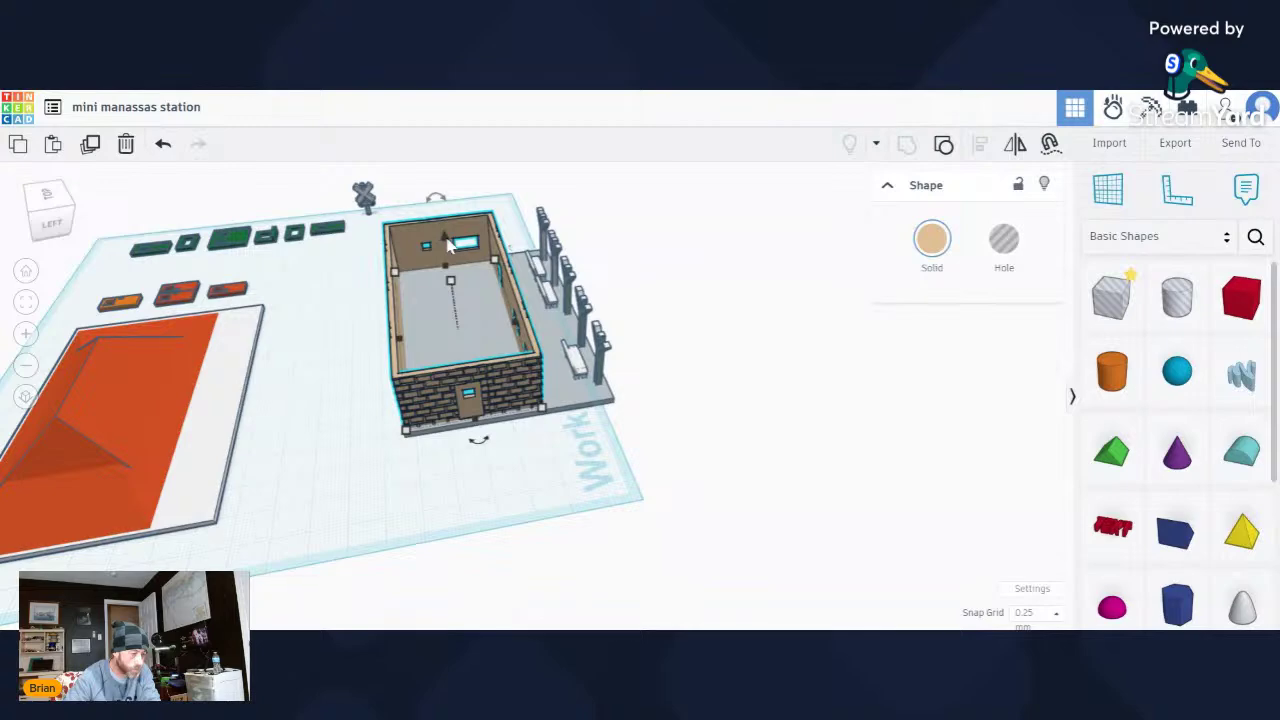
pyautogui.moveTo(449, 247); pyautogui.dragTo(434, 131)
# Examine the wall-shaped groove cut into the platform, including its brick outline along the back edge.
pyautogui.scroll(5, 463, 449)
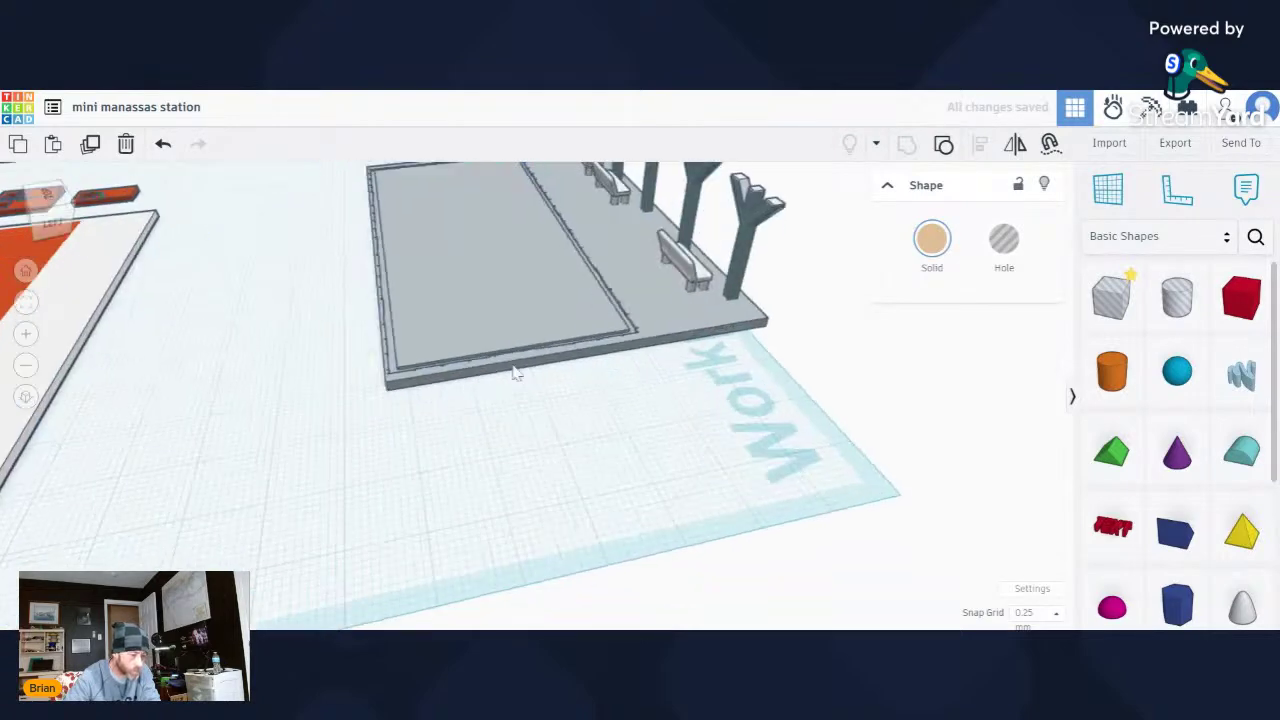
pyautogui.moveTo(516, 373); pyautogui.dragTo(931, 383, button='right')
pyautogui.scroll(5, 594, 409)
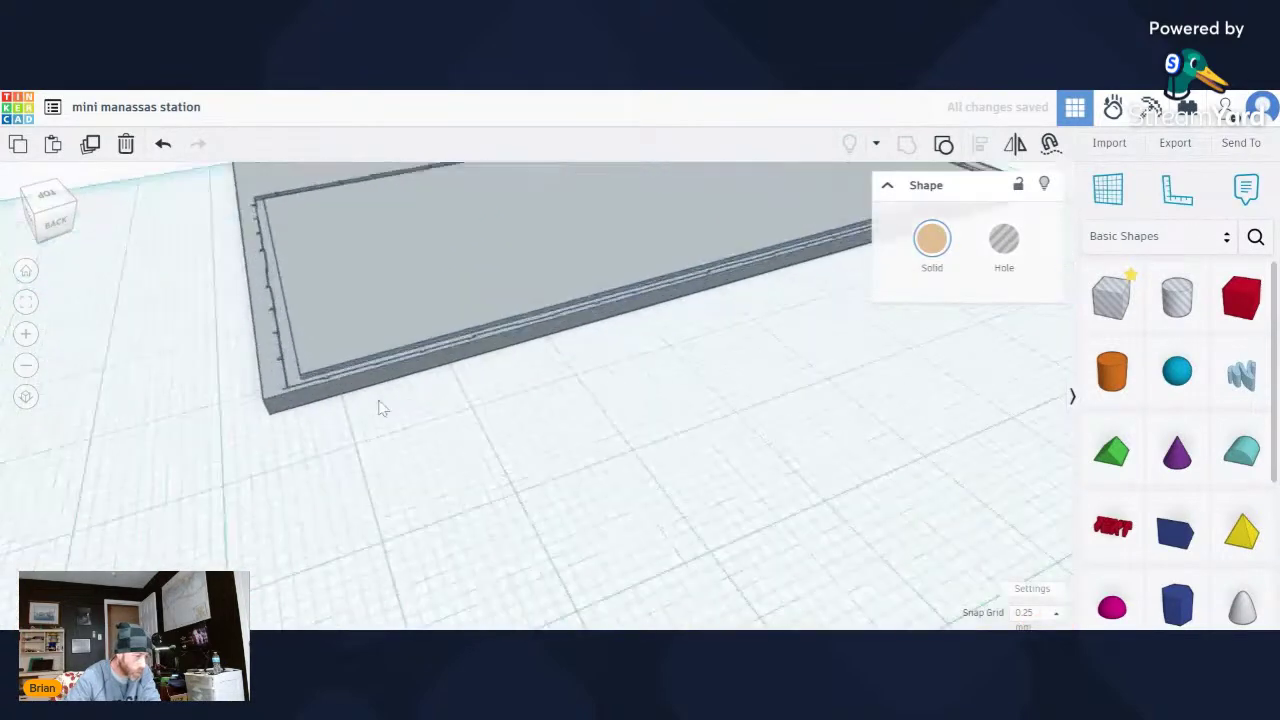
pyautogui.moveTo(380, 407); pyautogui.dragTo(373, 372, button='right')
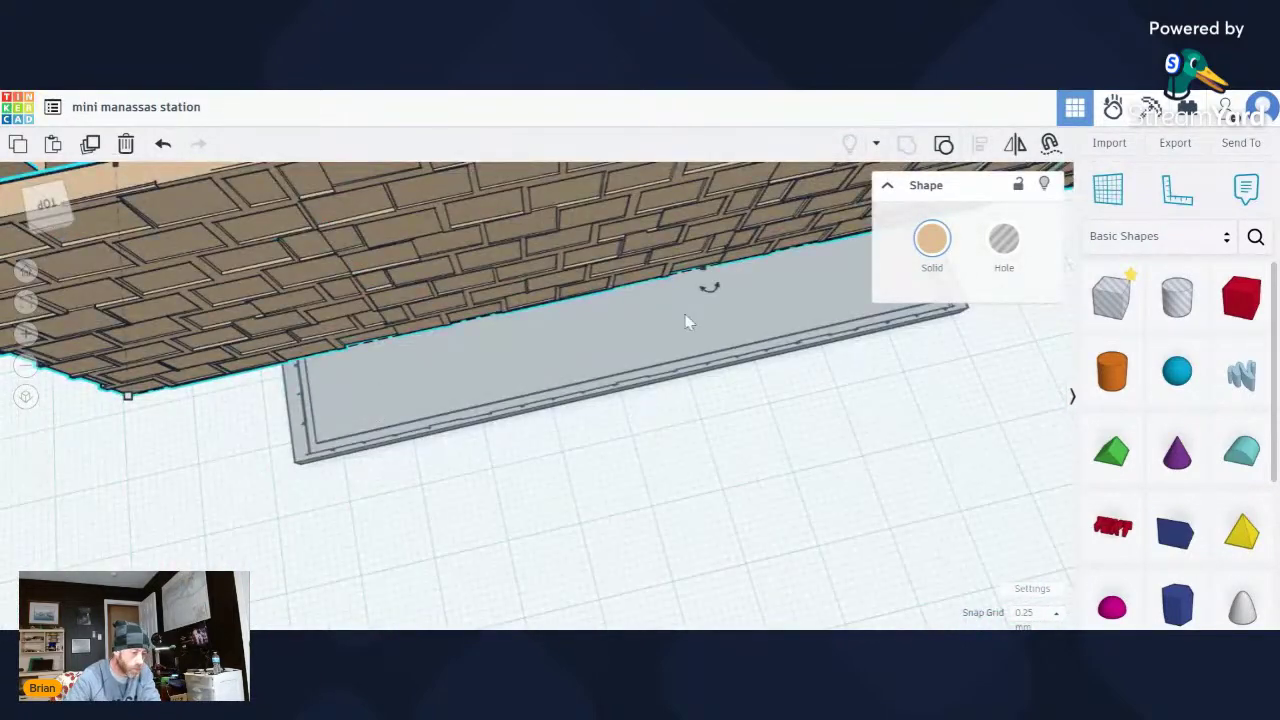
pyautogui.moveTo(628, 412); pyautogui.dragTo(443, 409, button='right')
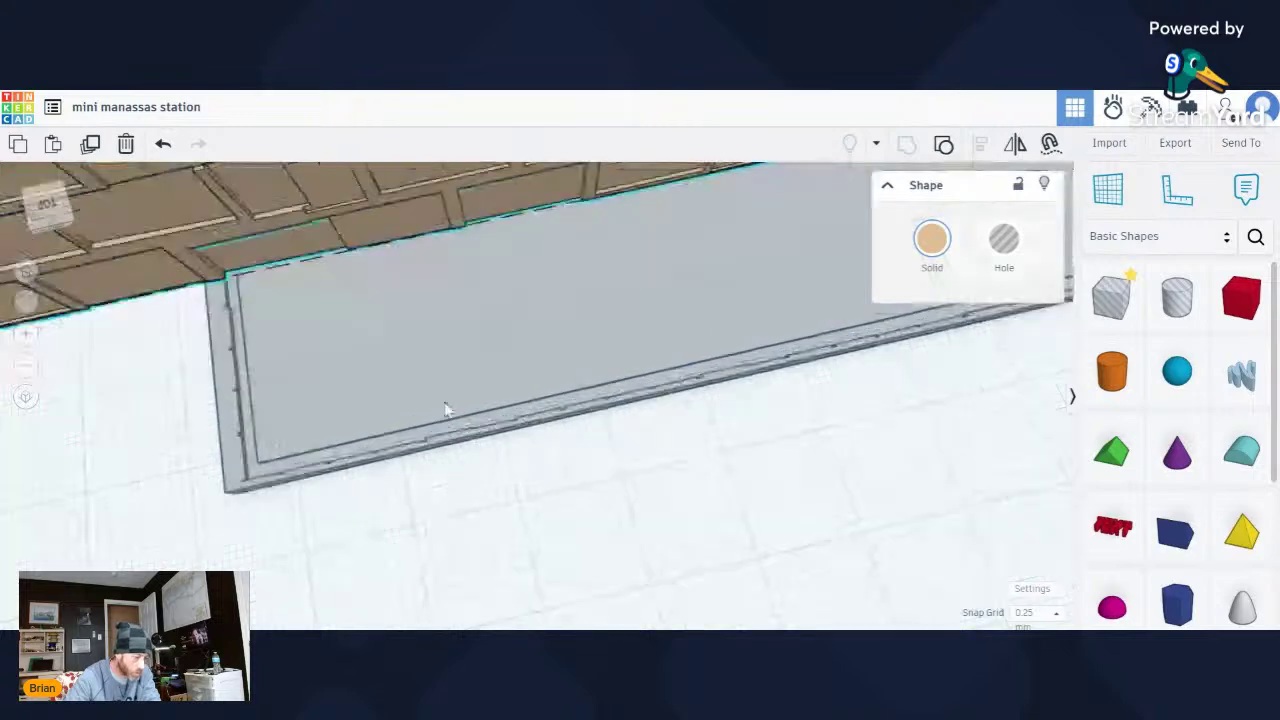
pyautogui.scroll(3, 418, 474)
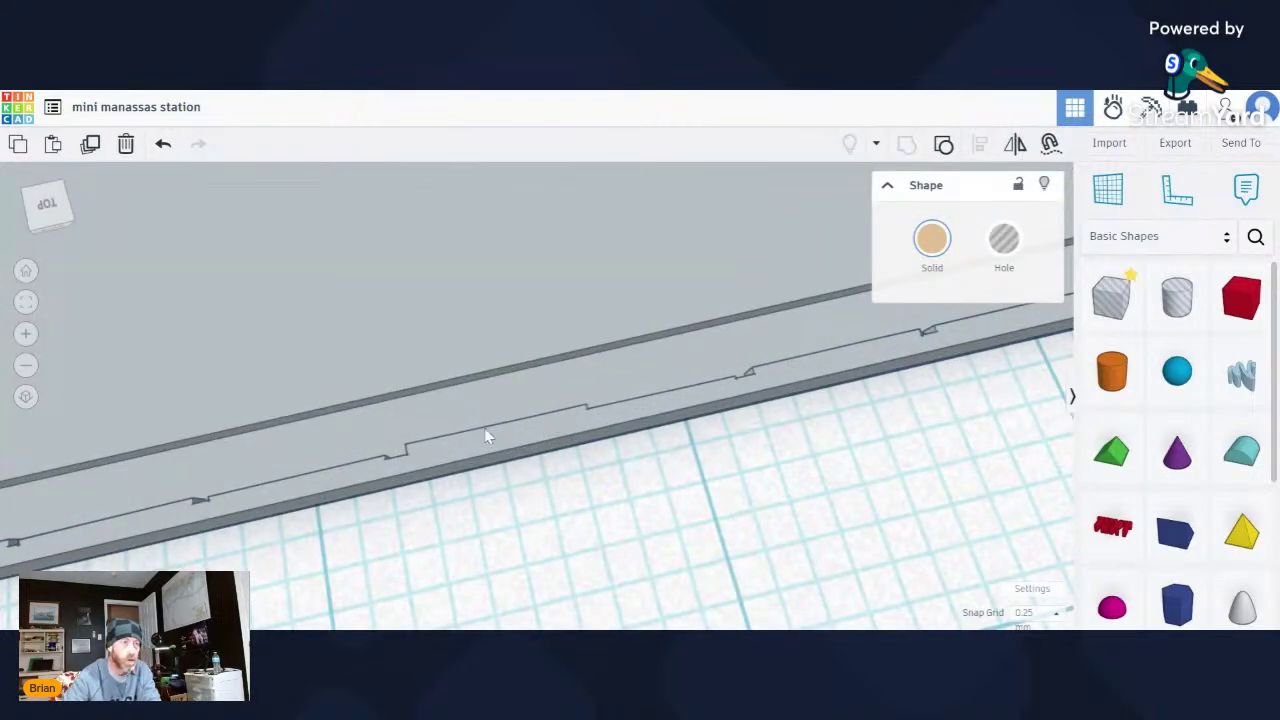
pyautogui.scroll(-10, 503, 412)
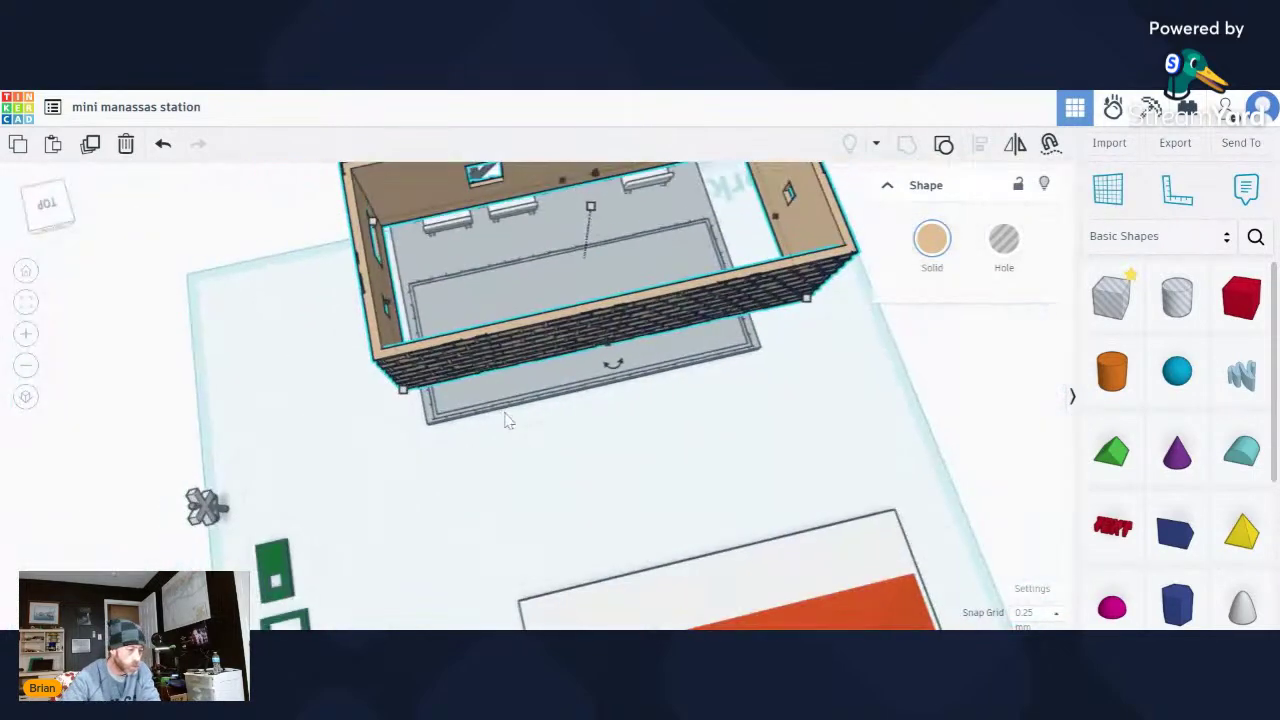
pyautogui.click(730, 450)
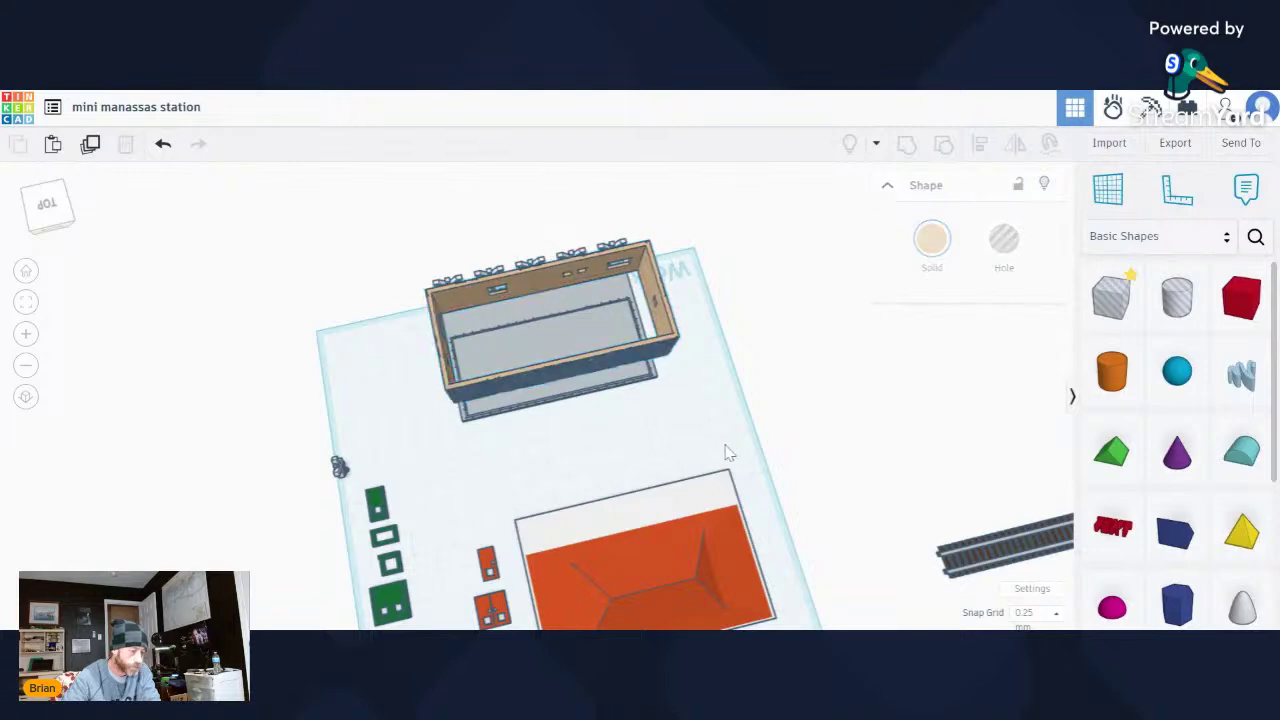
# Move the brick walls off the platform to the empty area outside the workplane, beside the green parts.
pyautogui.moveTo(608, 368); pyautogui.dragTo(282, 349)
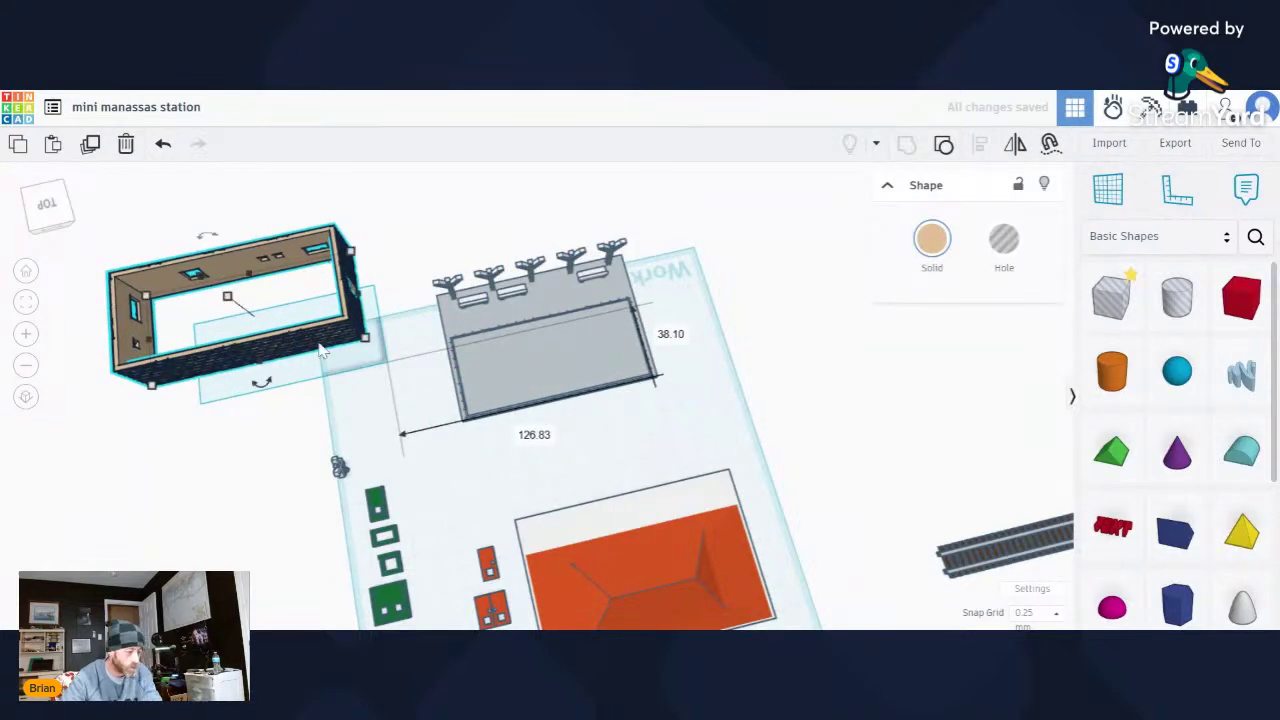
pyautogui.moveTo(271, 323); pyautogui.dragTo(888, 520, button='right')
pyautogui.click(891, 520)
pyautogui.moveTo(870, 445); pyautogui.dragTo(845, 232)
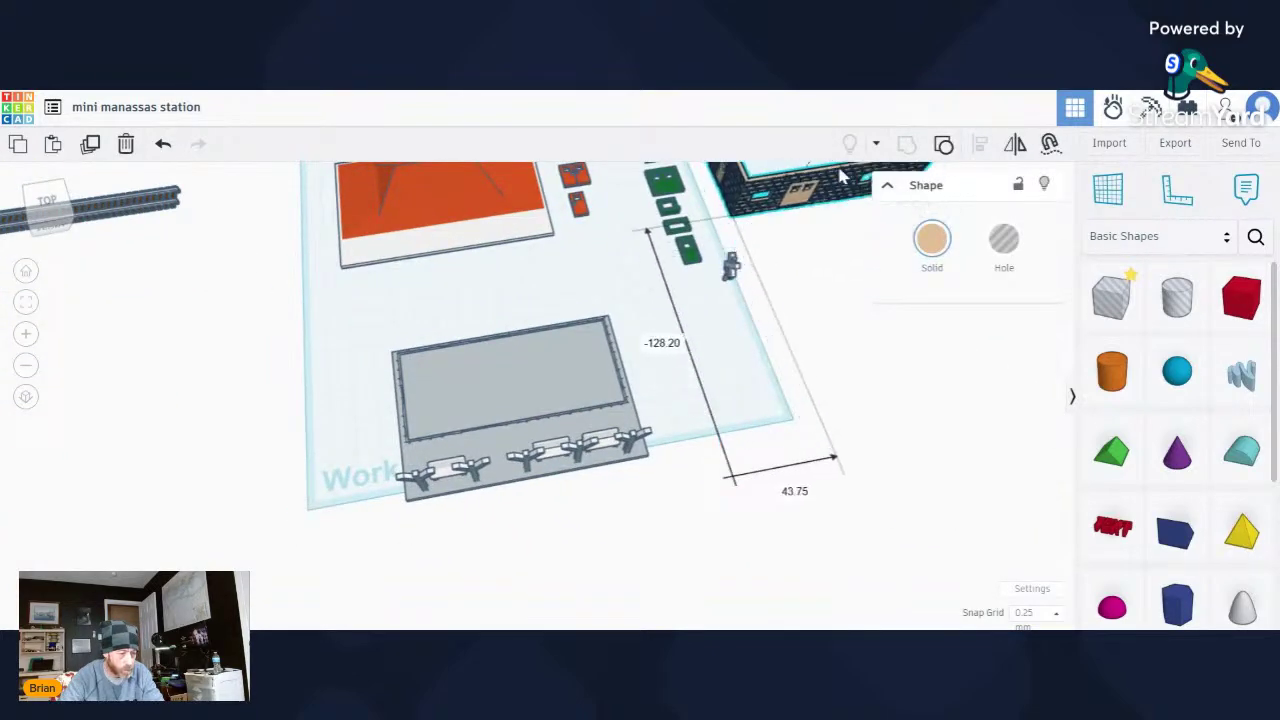
pyautogui.click(838, 449)
# Examine the platform with its groove, benches and branching posts from several sides and distances.
pyautogui.scroll(-2, 897, 371)
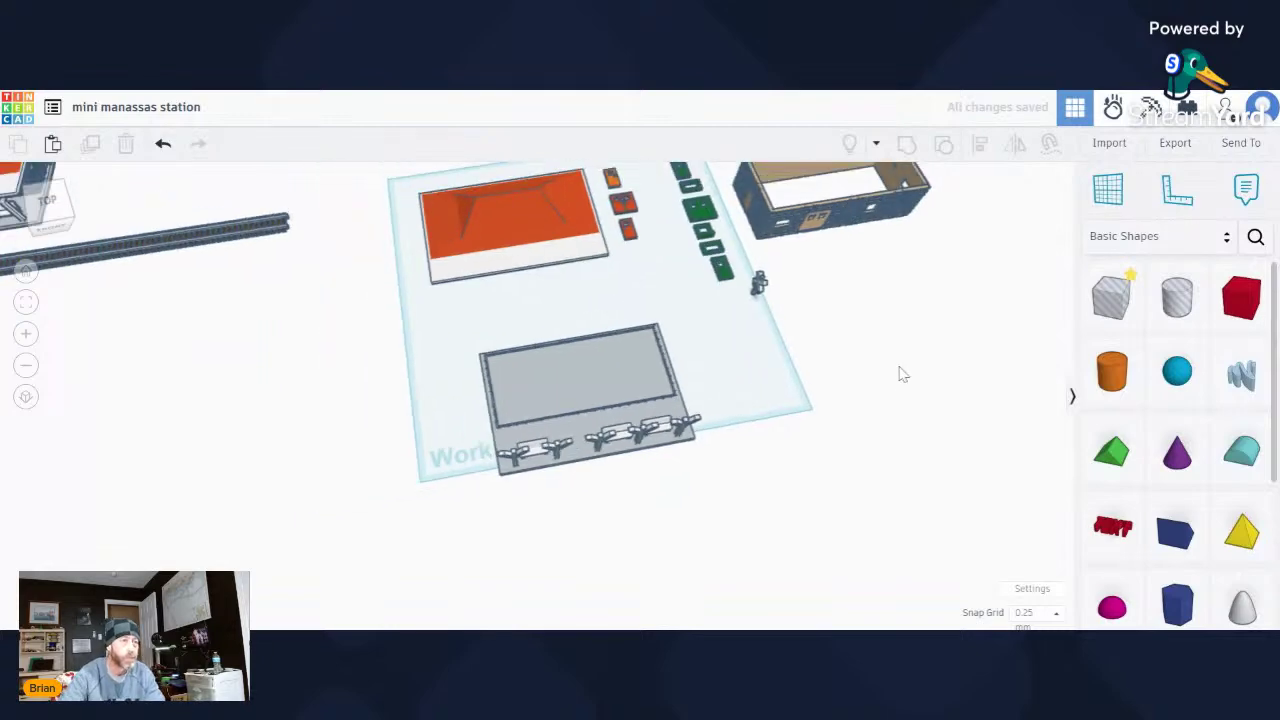
pyautogui.scroll(2, 911, 354)
pyautogui.moveTo(911, 354); pyautogui.dragTo(910, 397, button='right')
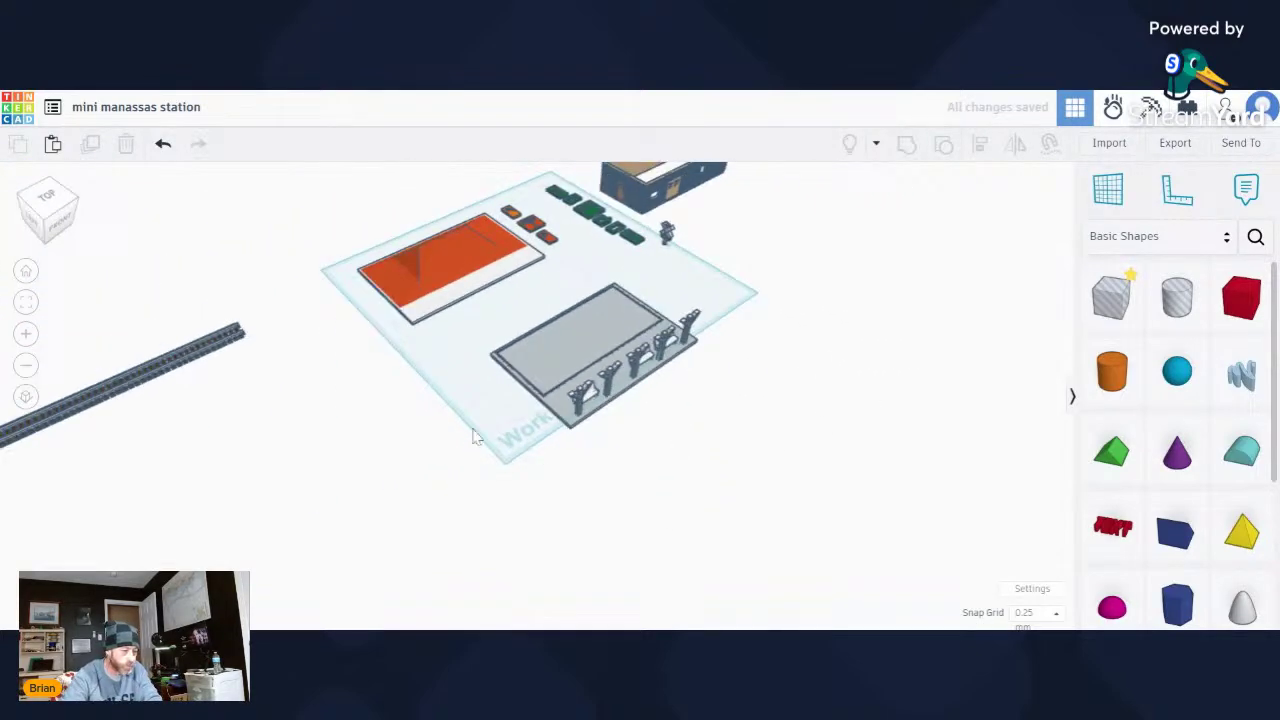
pyautogui.moveTo(476, 437); pyautogui.dragTo(829, 426, button='right')
pyautogui.scroll(4, 591, 357)
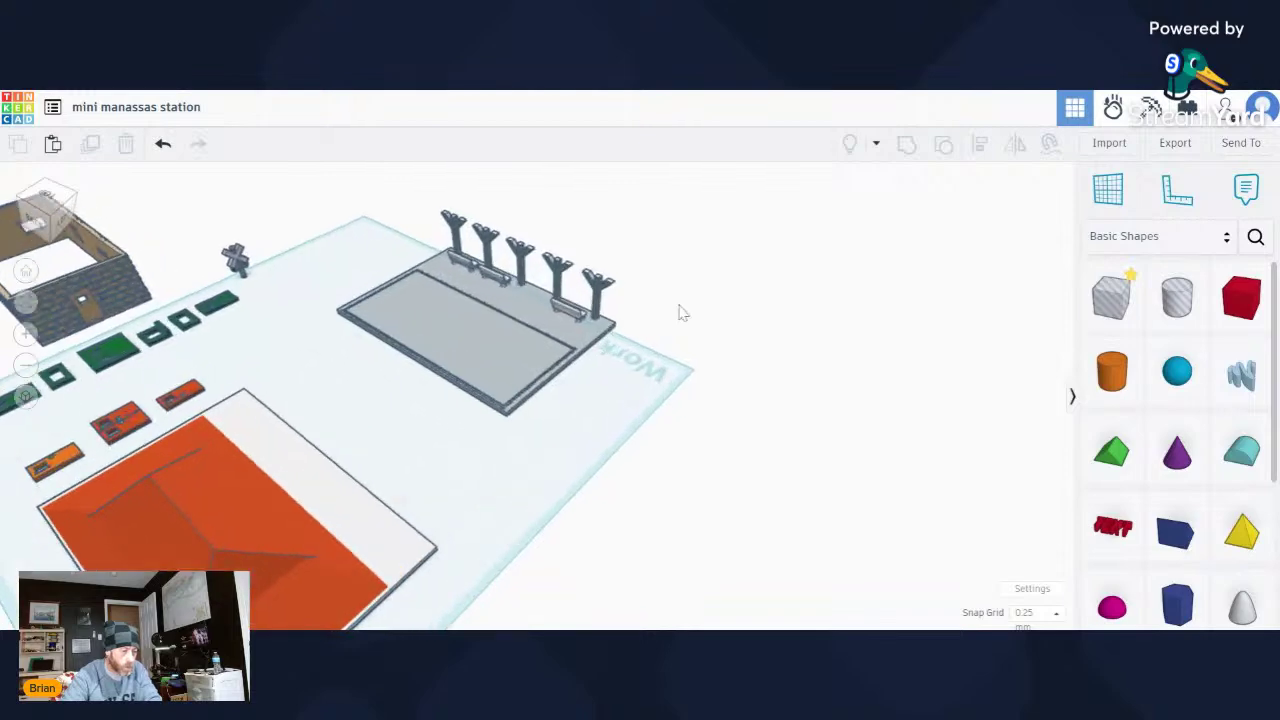
pyautogui.moveTo(678, 313); pyautogui.dragTo(394, 349, button='right')
pyautogui.scroll(4, 583, 480)
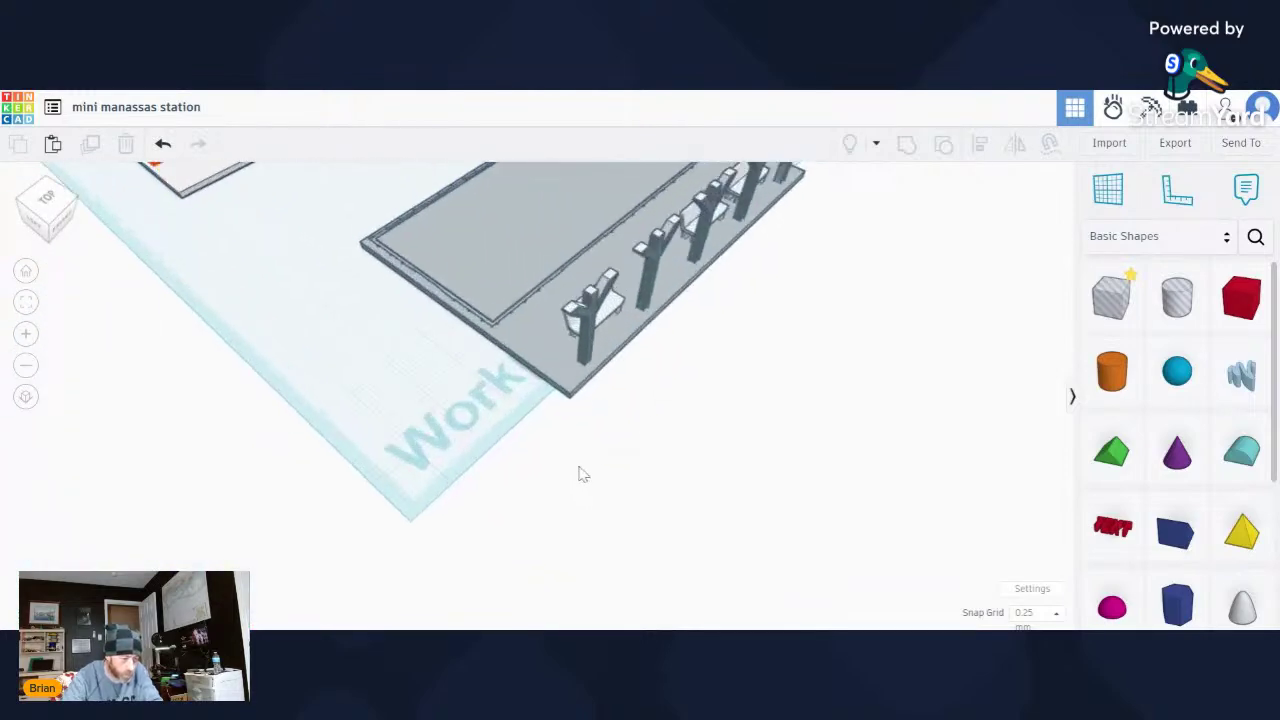
pyautogui.moveTo(625, 378); pyautogui.dragTo(669, 286, button='middle')
pyautogui.scroll(3, 704, 200)
pyautogui.moveTo(702, 203); pyautogui.dragTo(651, 303, button='middle')
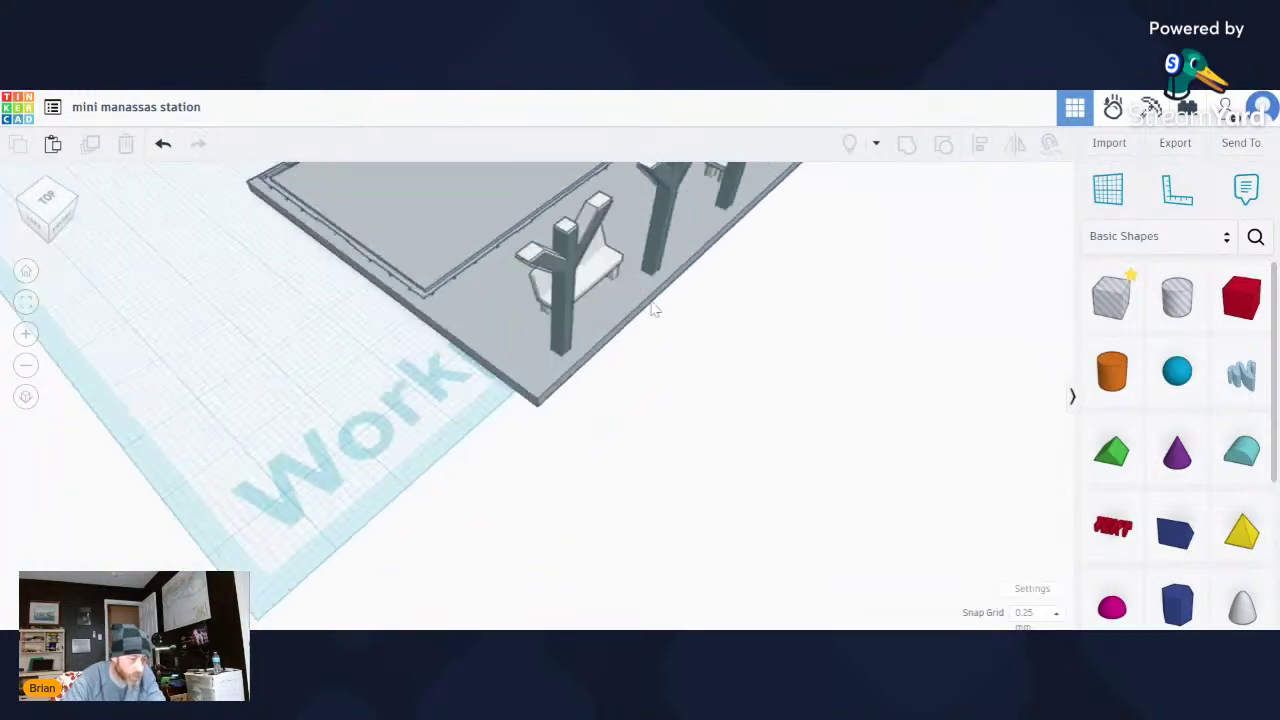
pyautogui.scroll(-8, 652, 310)
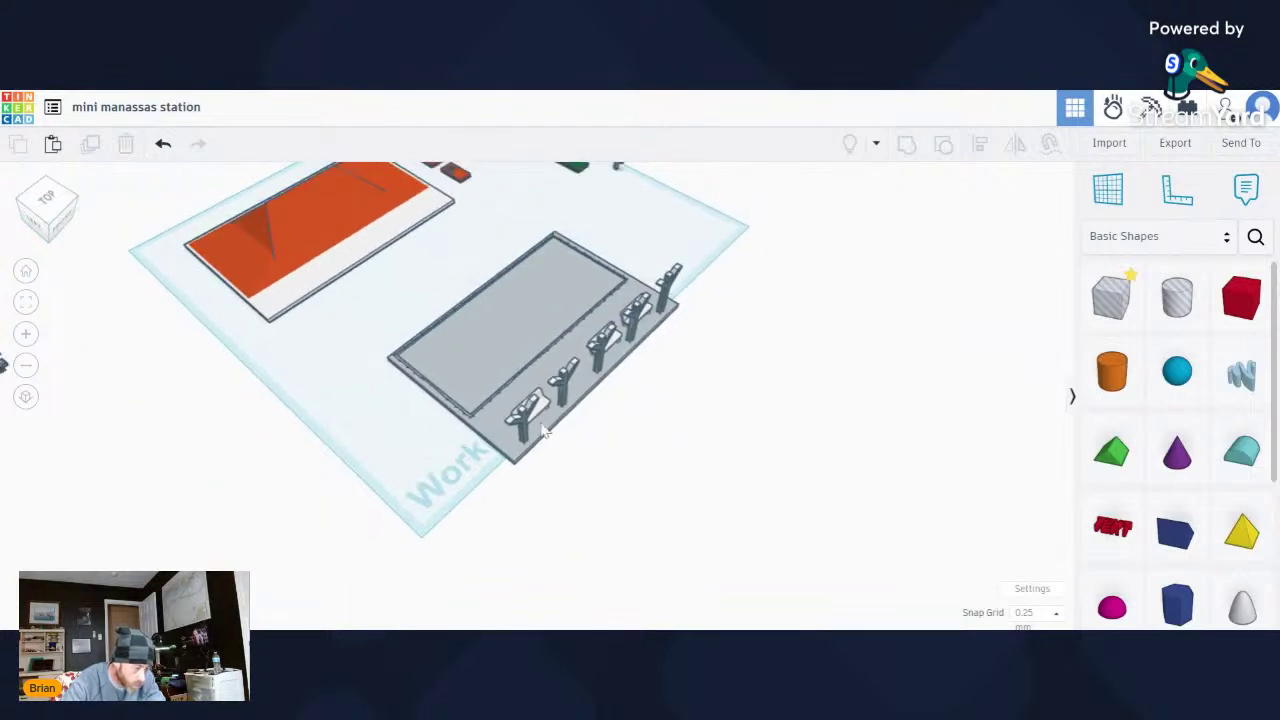
pyautogui.scroll(3, 520, 440)
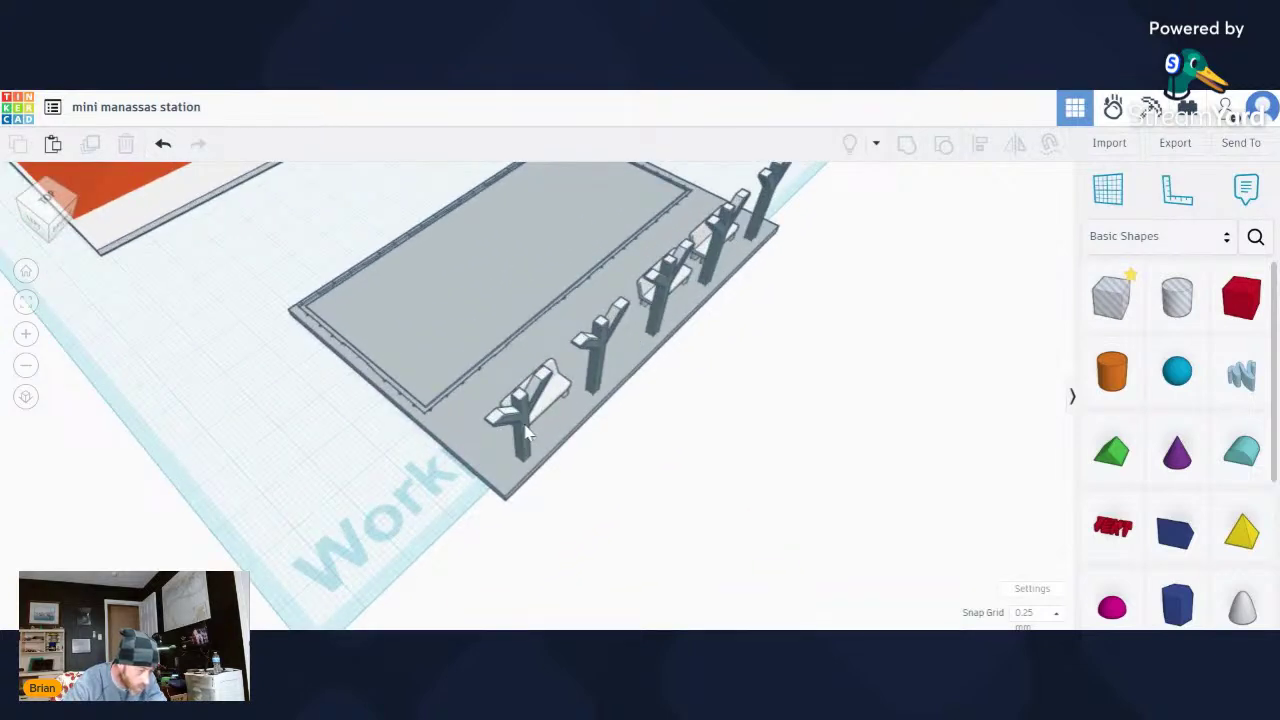
pyautogui.moveTo(525, 430); pyautogui.dragTo(392, 445)
pyautogui.click(163, 145)
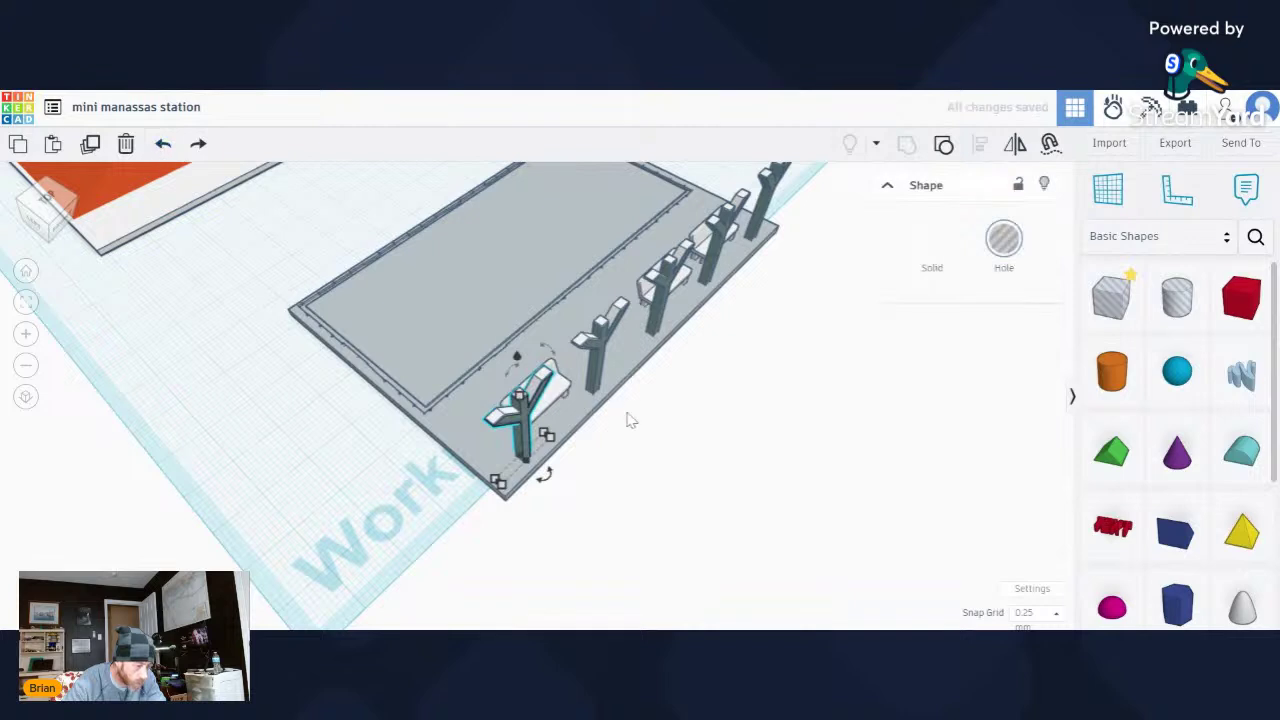
pyautogui.click(636, 494)
# Group the five hole copies of the branching posts with the platform to cut their sockets, and clear the selection.
pyautogui.scroll(3, 632, 485)
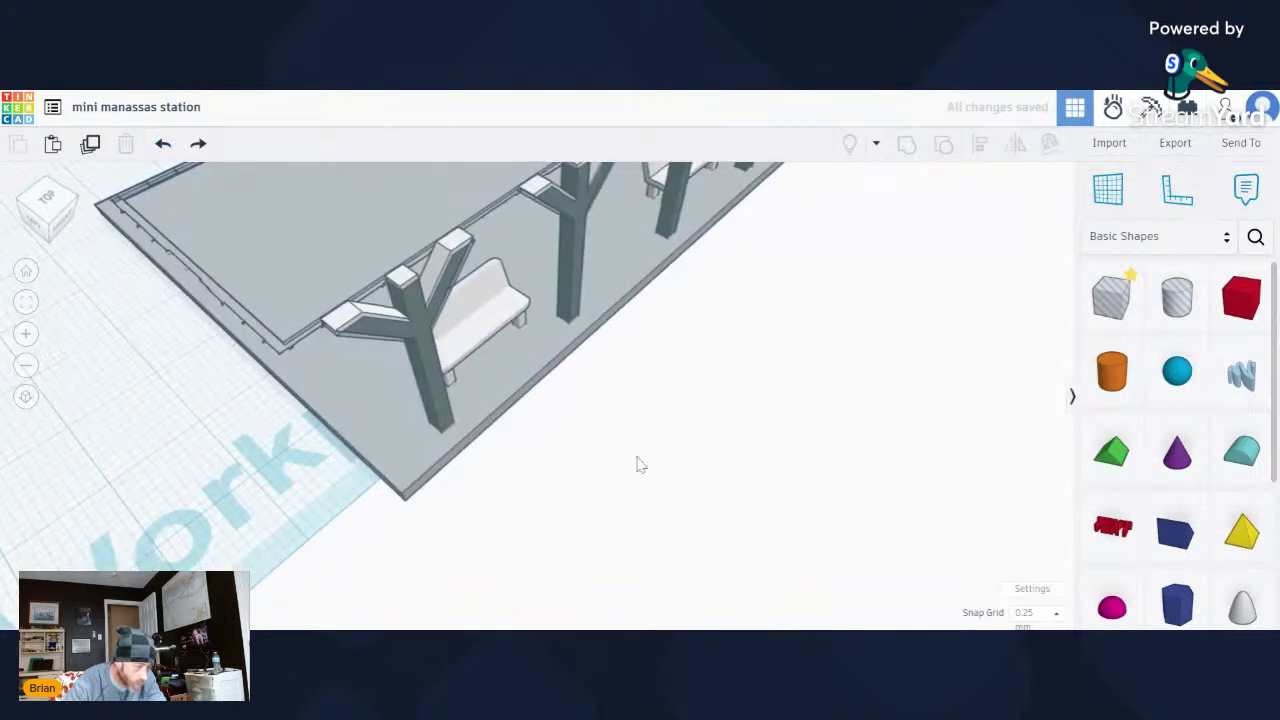
pyautogui.click(436, 399)
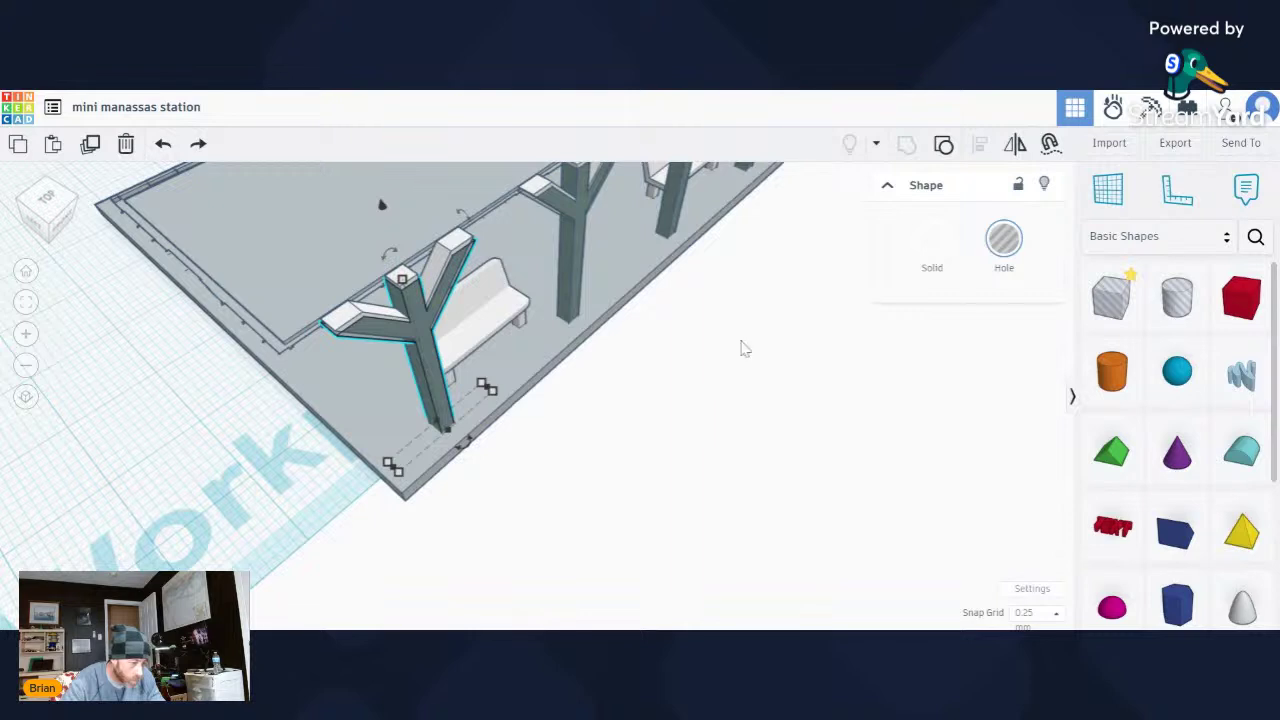
pyautogui.scroll(-5, 742, 348)
pyautogui.moveTo(729, 346); pyautogui.dragTo(450, 488, button='right')
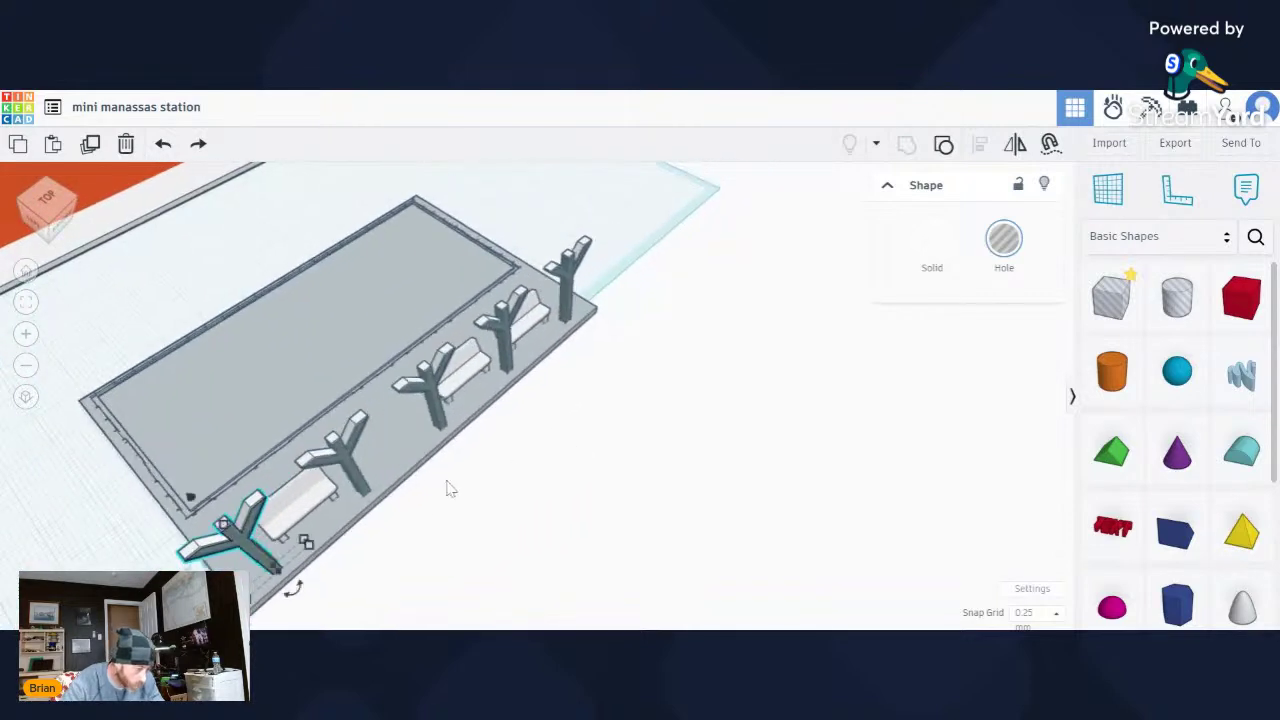
pyautogui.keyDown('shift'); pyautogui.click(362, 478); pyautogui.keyUp('shift')
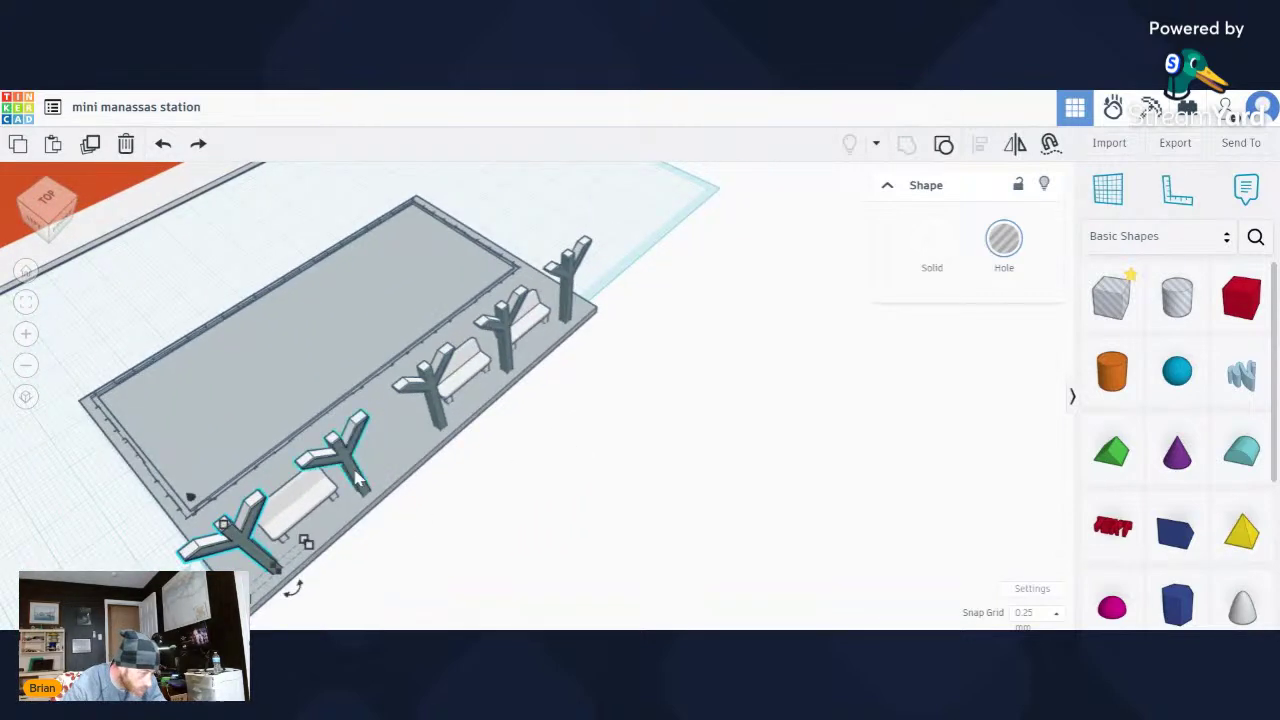
pyautogui.keyDown('shift'); pyautogui.click(432, 418); pyautogui.keyUp('shift')
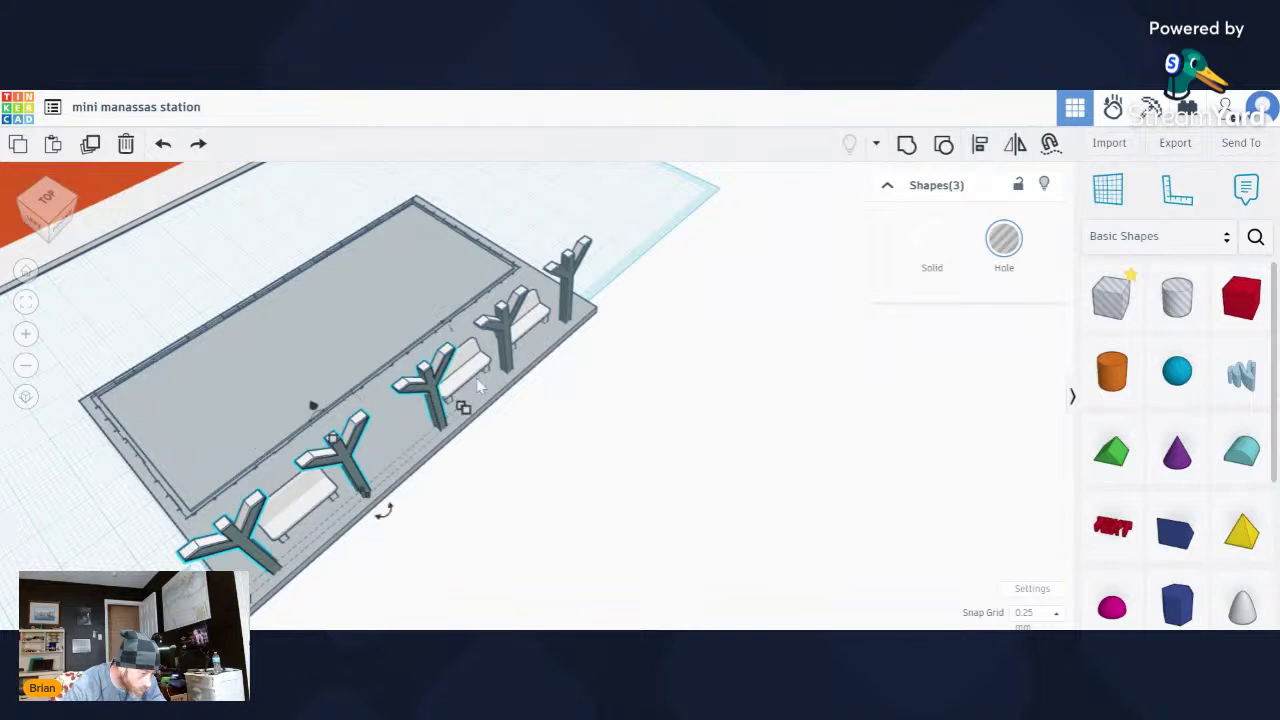
pyautogui.keyDown('shift'); pyautogui.click(508, 358); pyautogui.keyUp('shift')
pyautogui.keyDown('shift'); pyautogui.click(572, 310); pyautogui.keyUp('shift')
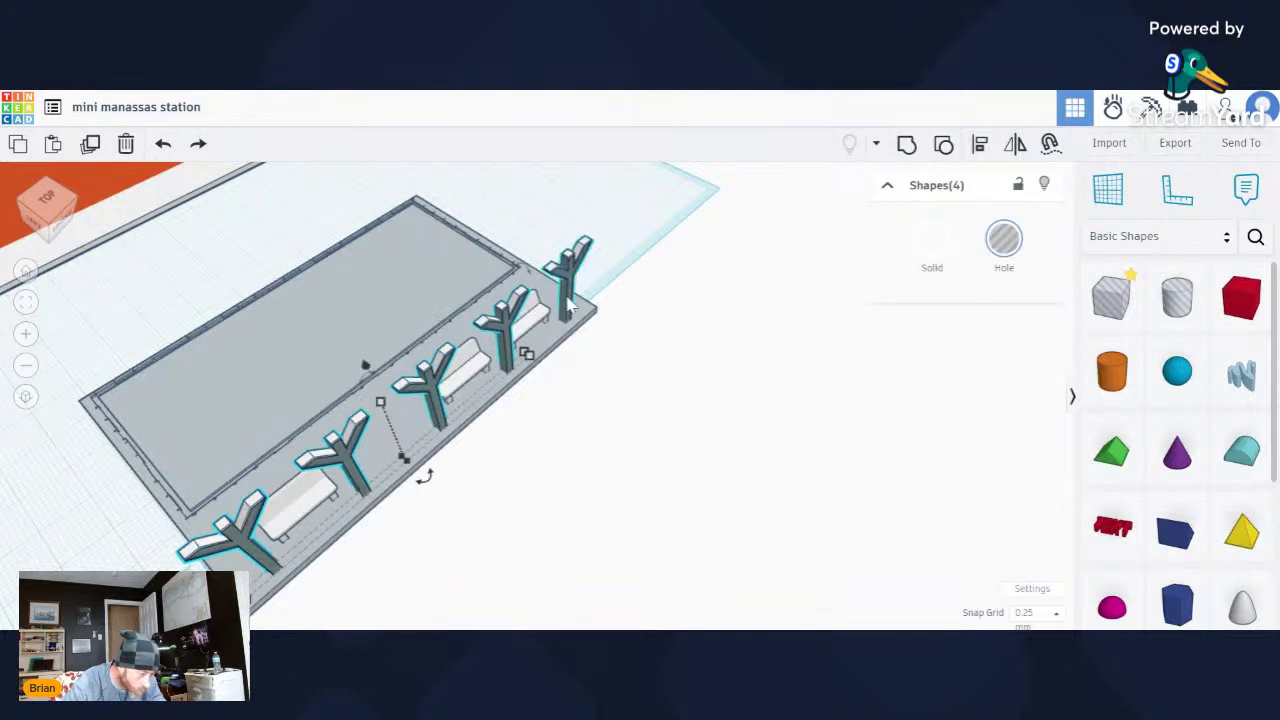
pyautogui.keyDown('shift'); pyautogui.click(350, 522); pyautogui.keyUp('shift')
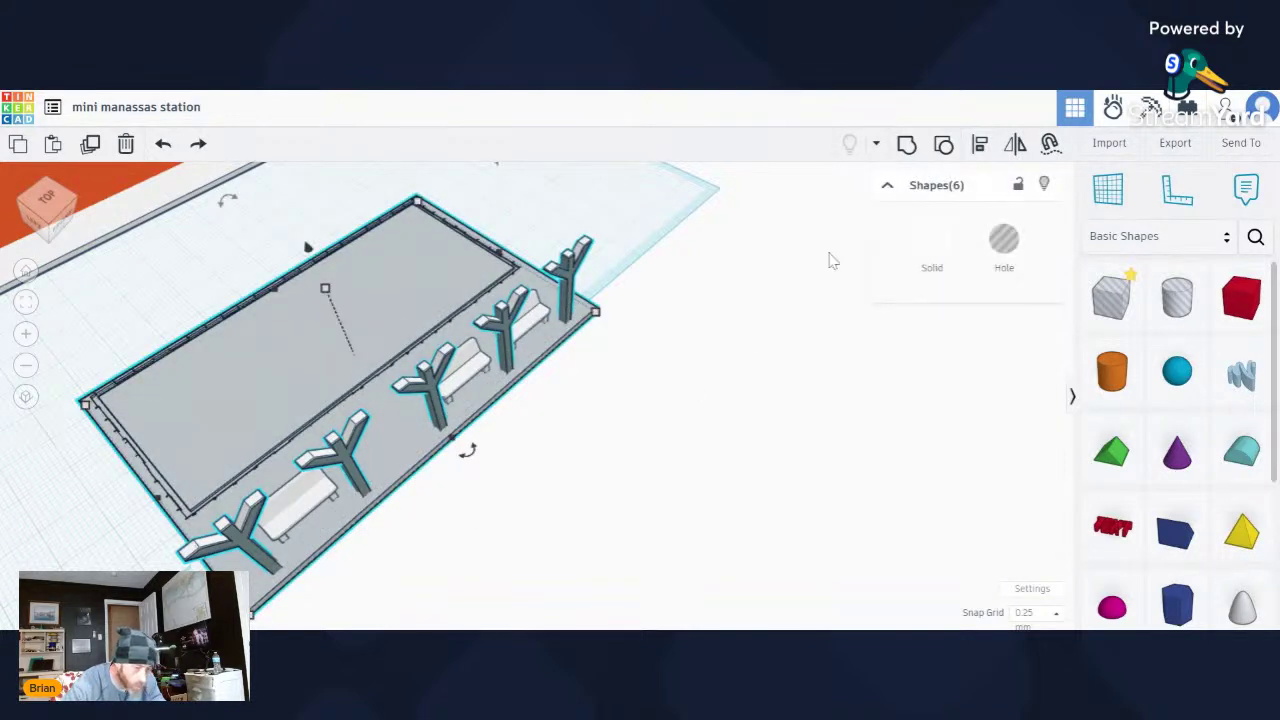
pyautogui.click(907, 147)
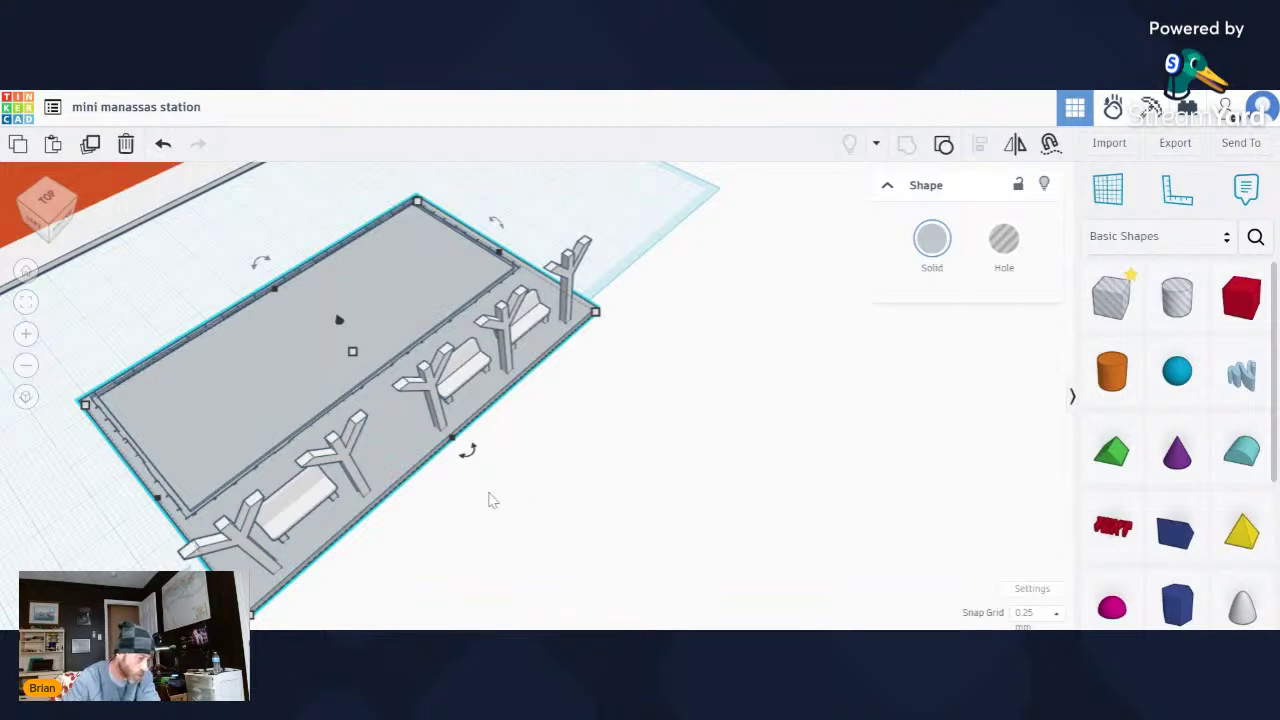
pyautogui.click(489, 500)
# Select all five branching posts and move them off the platform toward the edge of the workplane.
pyautogui.scroll(-3, 492, 499)
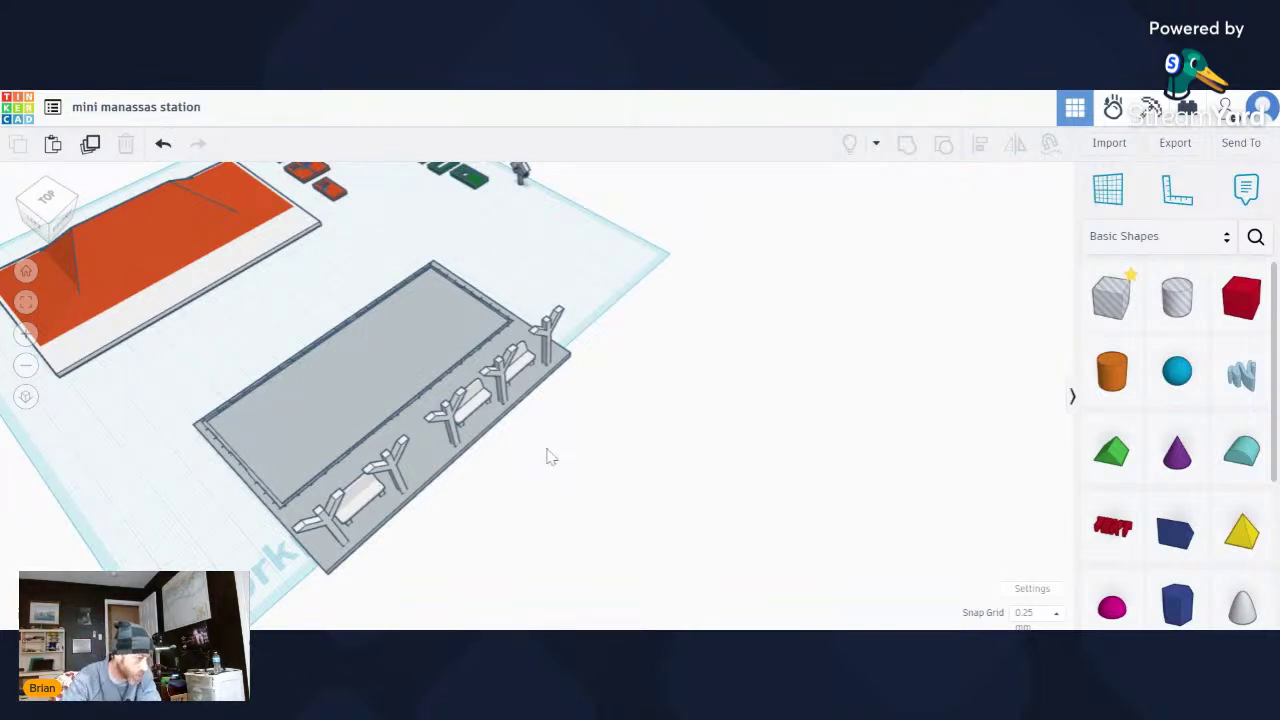
pyautogui.moveTo(547, 457); pyautogui.dragTo(277, 480, button='right')
pyautogui.click(230, 425)
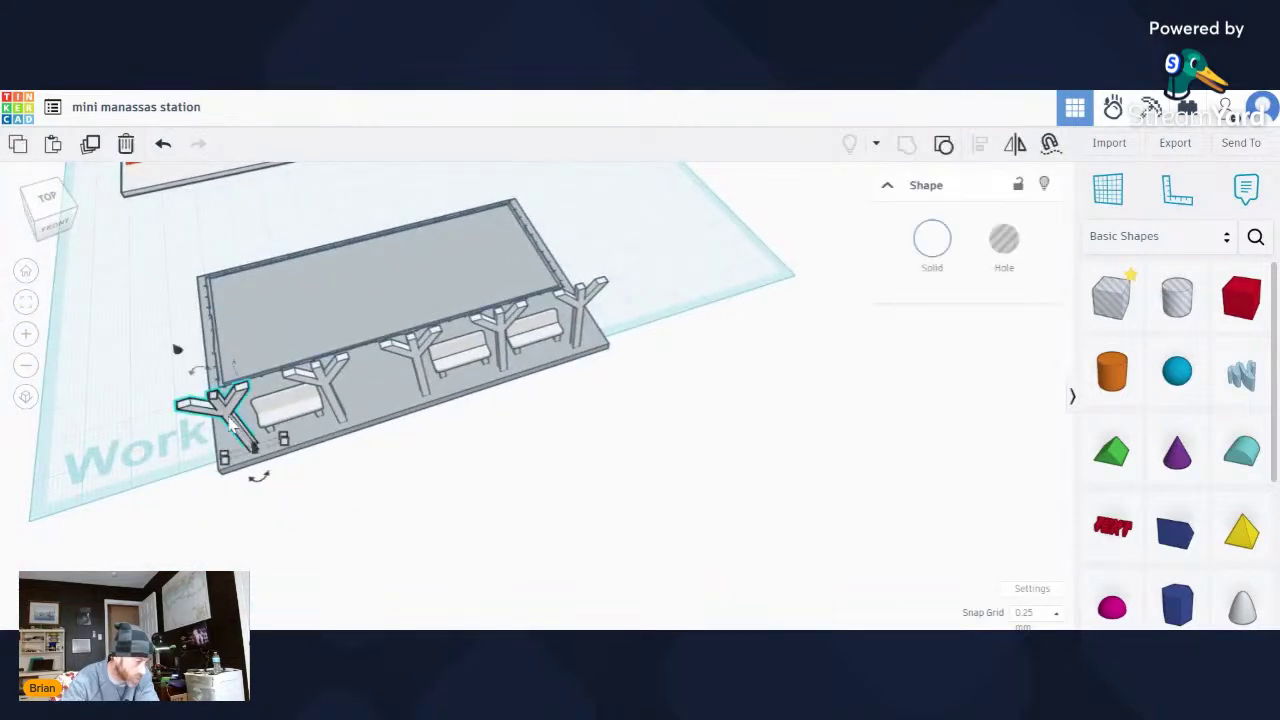
pyautogui.keyDown('shift'); pyautogui.click(322, 385); pyautogui.keyUp('shift')
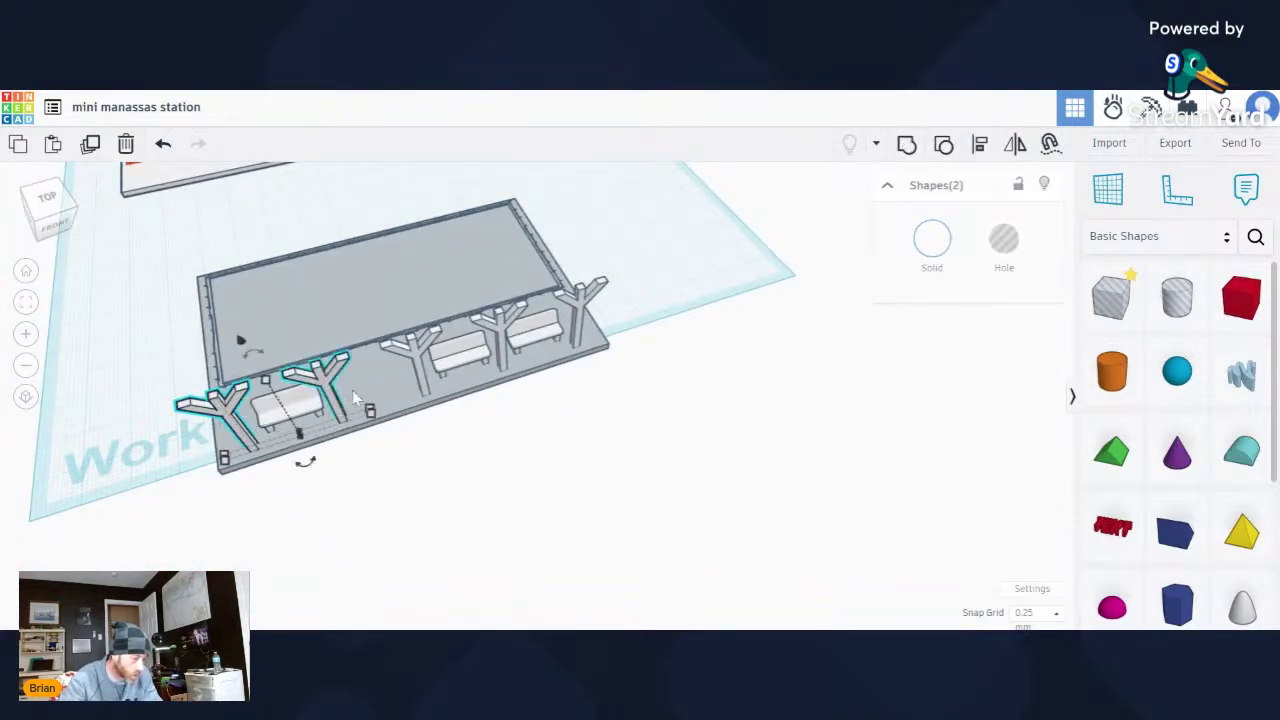
pyautogui.keyDown('shift'); pyautogui.click(410, 355); pyautogui.keyUp('shift')
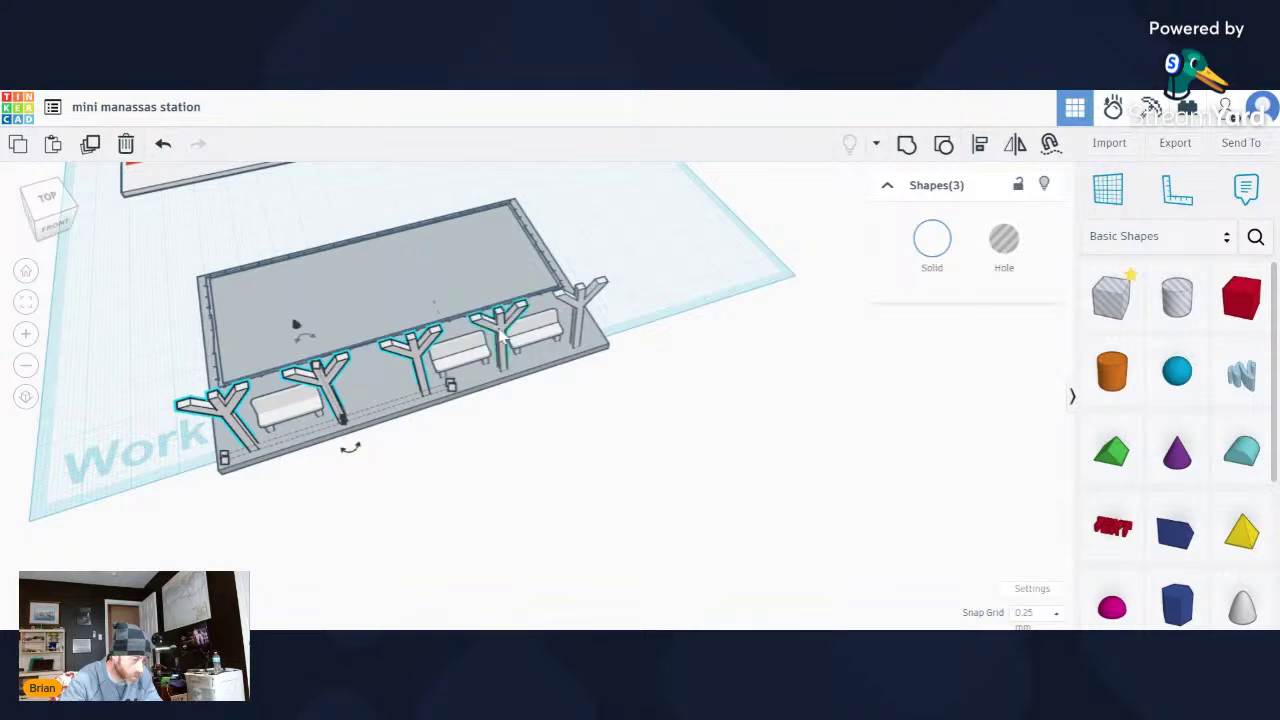
pyautogui.keyDown('shift'); pyautogui.click(495, 335); pyautogui.keyUp('shift')
pyautogui.keyDown('shift'); pyautogui.click(590, 310); pyautogui.keyUp('shift')
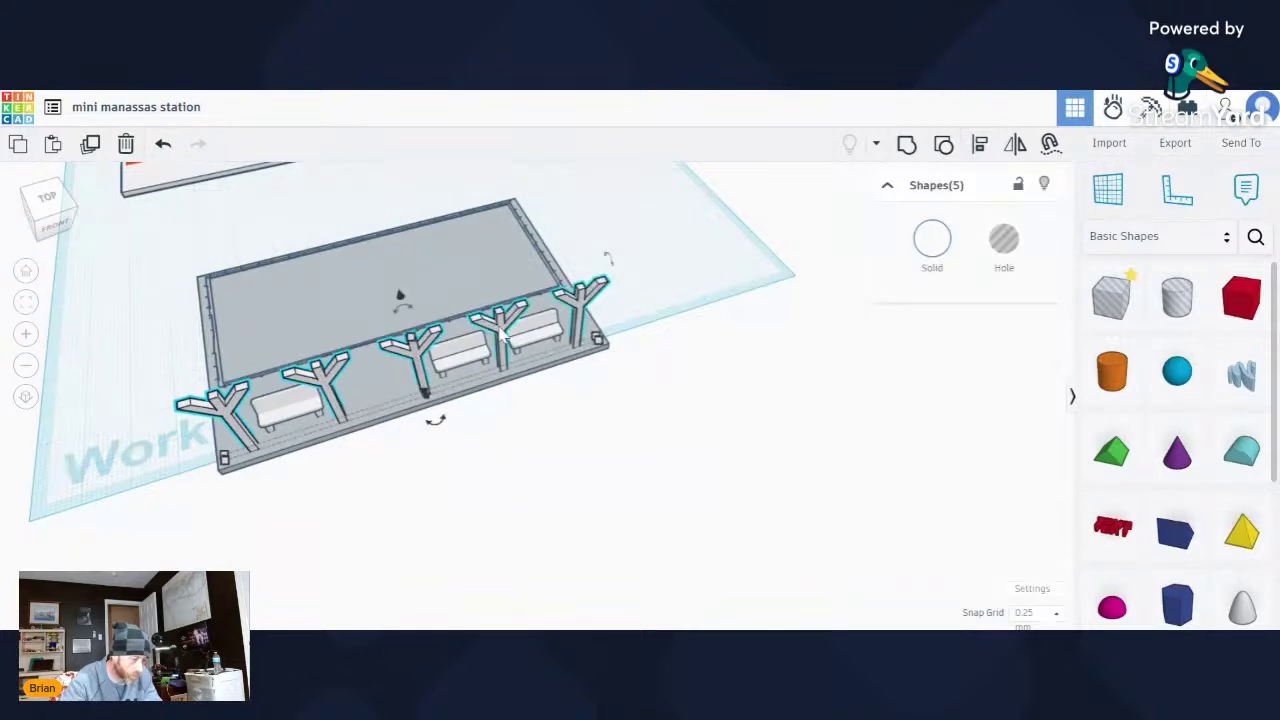
pyautogui.moveTo(502, 335); pyautogui.dragTo(840, 205)
# Rotate the five selected branching posts so they lie flat, parallel to the workplane.
pyautogui.moveTo(840, 215); pyautogui.dragTo(1004, 248, button='right')
pyautogui.scroll(-2, 1004, 248)
pyautogui.moveTo(657, 226); pyautogui.dragTo(757, 491, button='middle')
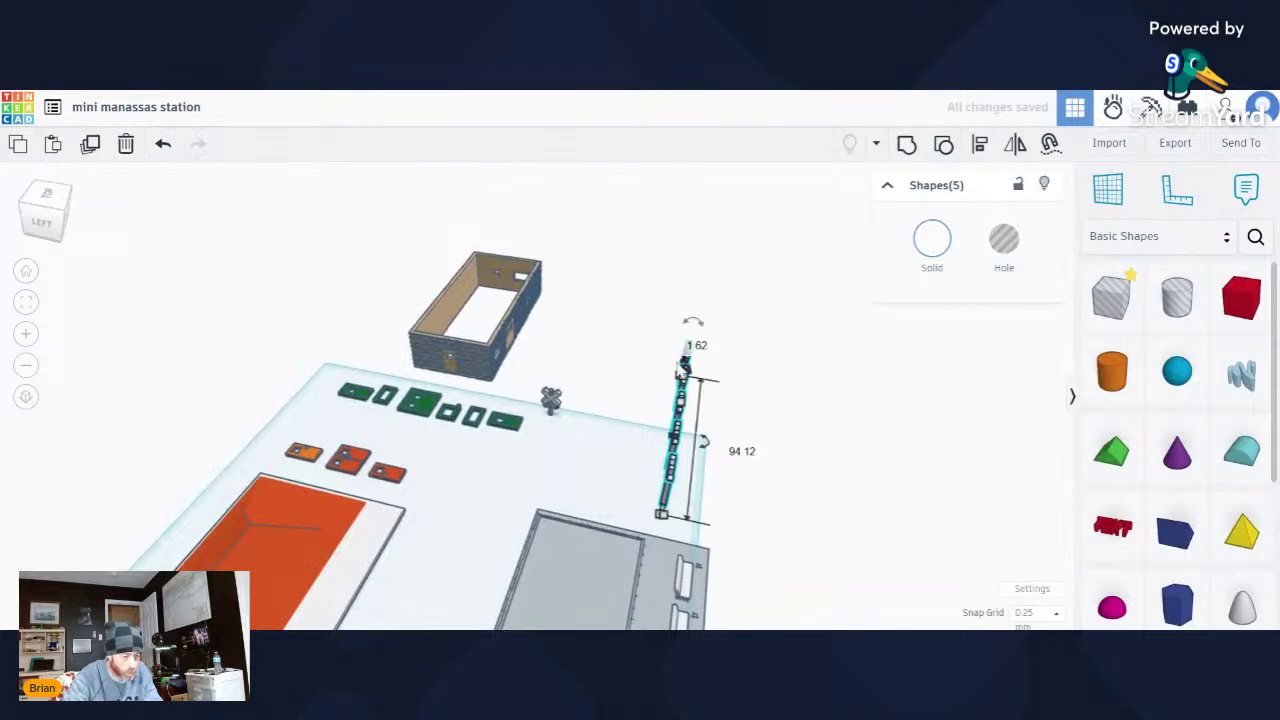
pyautogui.moveTo(688, 331); pyautogui.dragTo(663, 368)
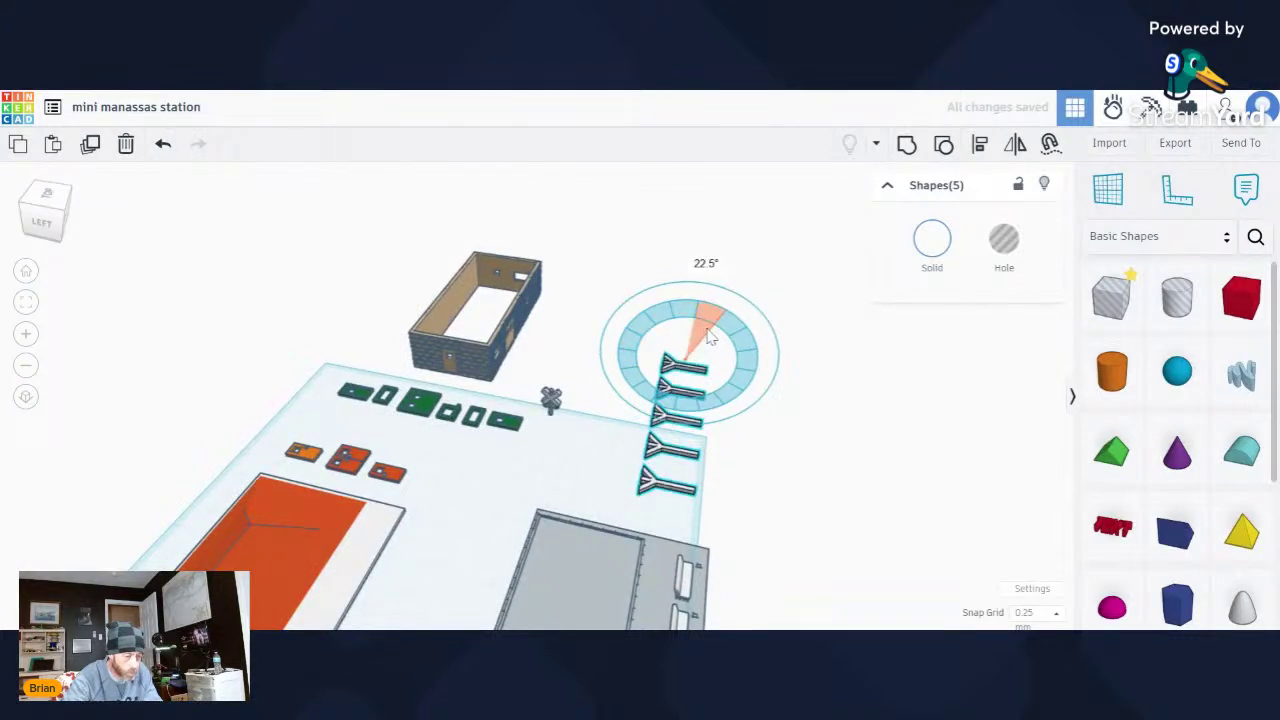
pyautogui.moveTo(707, 338); pyautogui.dragTo(714, 429)
# Move the flat posts to the empty area outside the workplane, next to the brick walls, and clear the selection.
pyautogui.moveTo(894, 491); pyautogui.dragTo(697, 608, button='right')
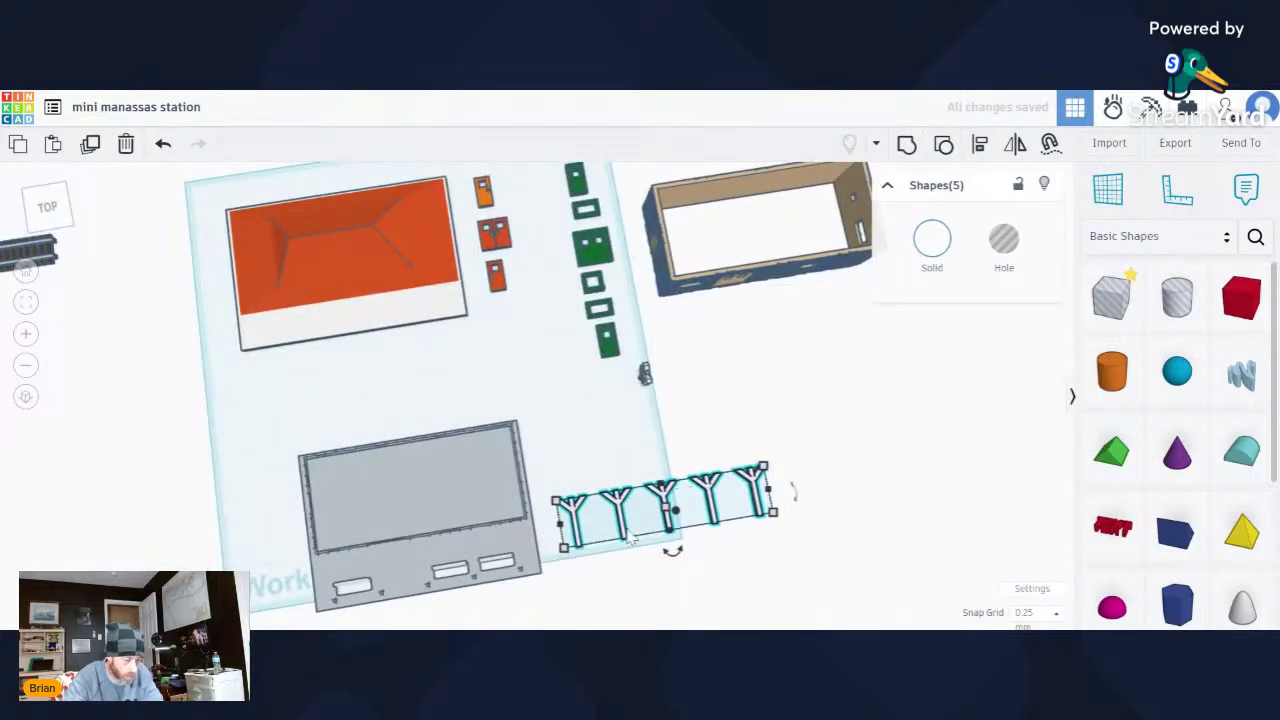
pyautogui.moveTo(626, 533); pyautogui.dragTo(771, 389)
pyautogui.click(771, 389)
pyautogui.scroll(-2, 563, 555)
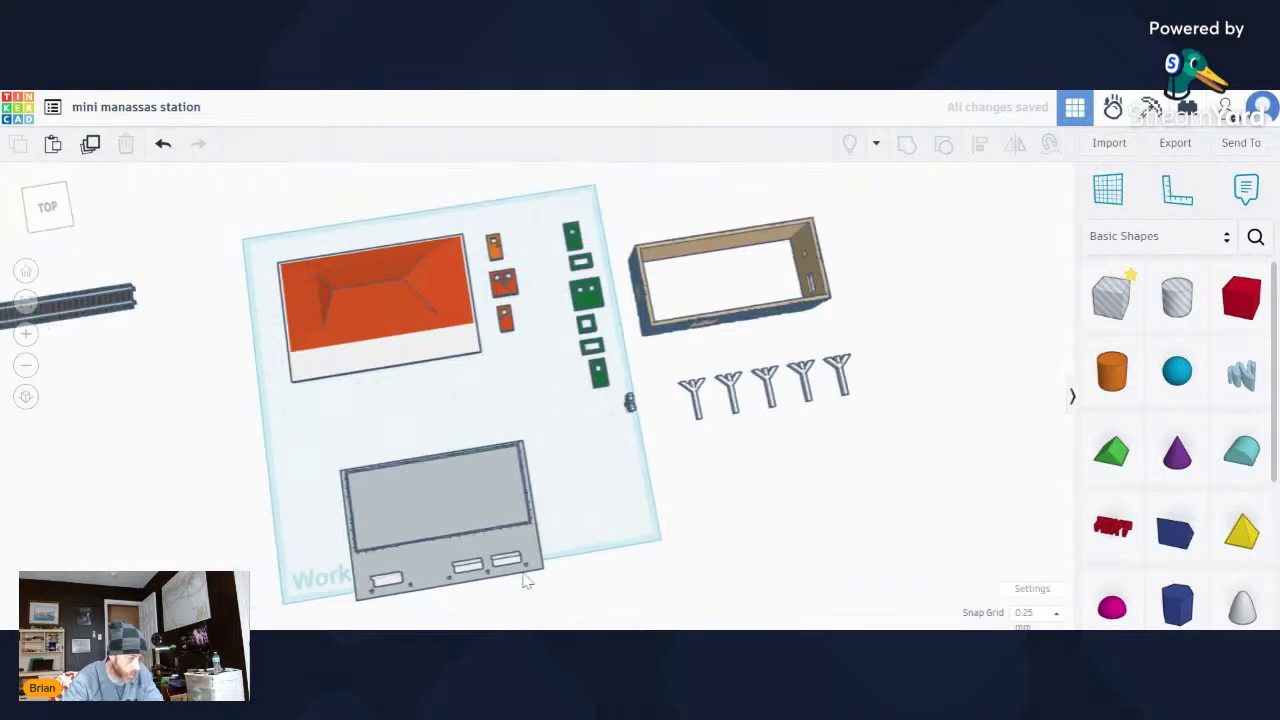
# Try to move the single bench near the platform's front corner, and undo the displacement of its seat.
pyautogui.scroll(2, 487, 573)
pyautogui.scroll(3, 487, 570)
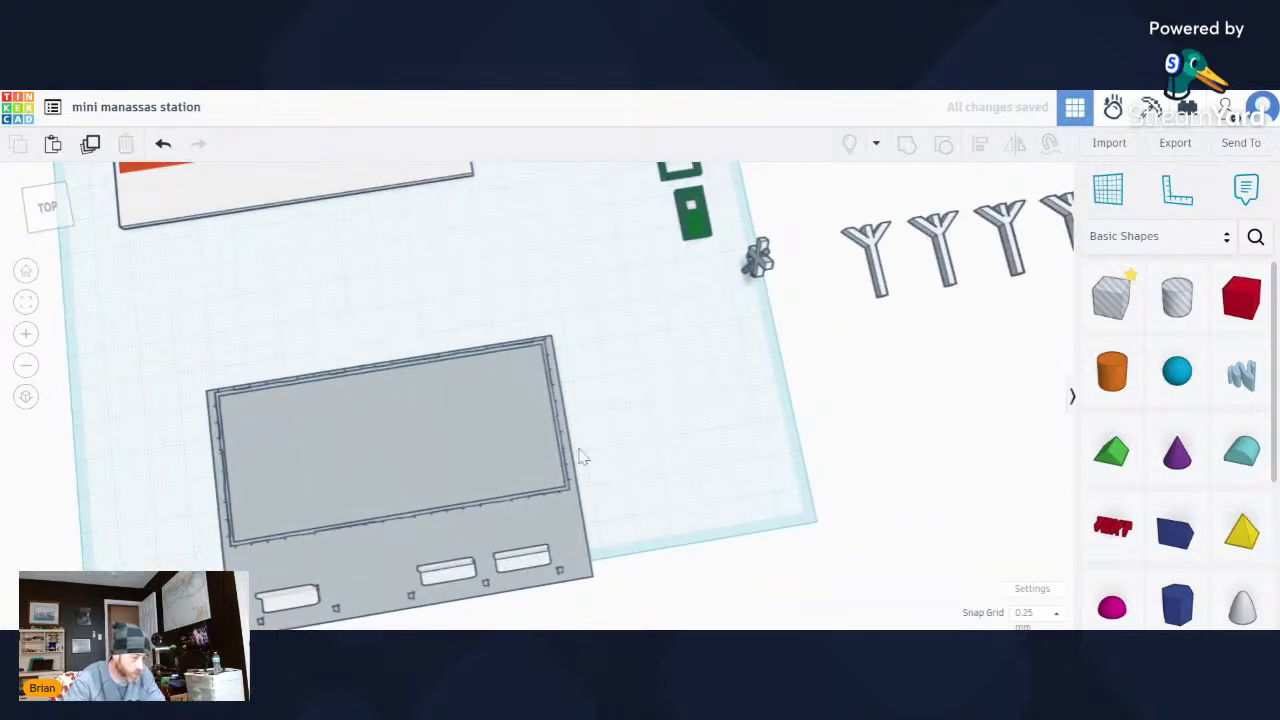
pyautogui.moveTo(581, 454); pyautogui.dragTo(619, 435, button='right')
pyautogui.moveTo(505, 569); pyautogui.dragTo(569, 392, button='right')
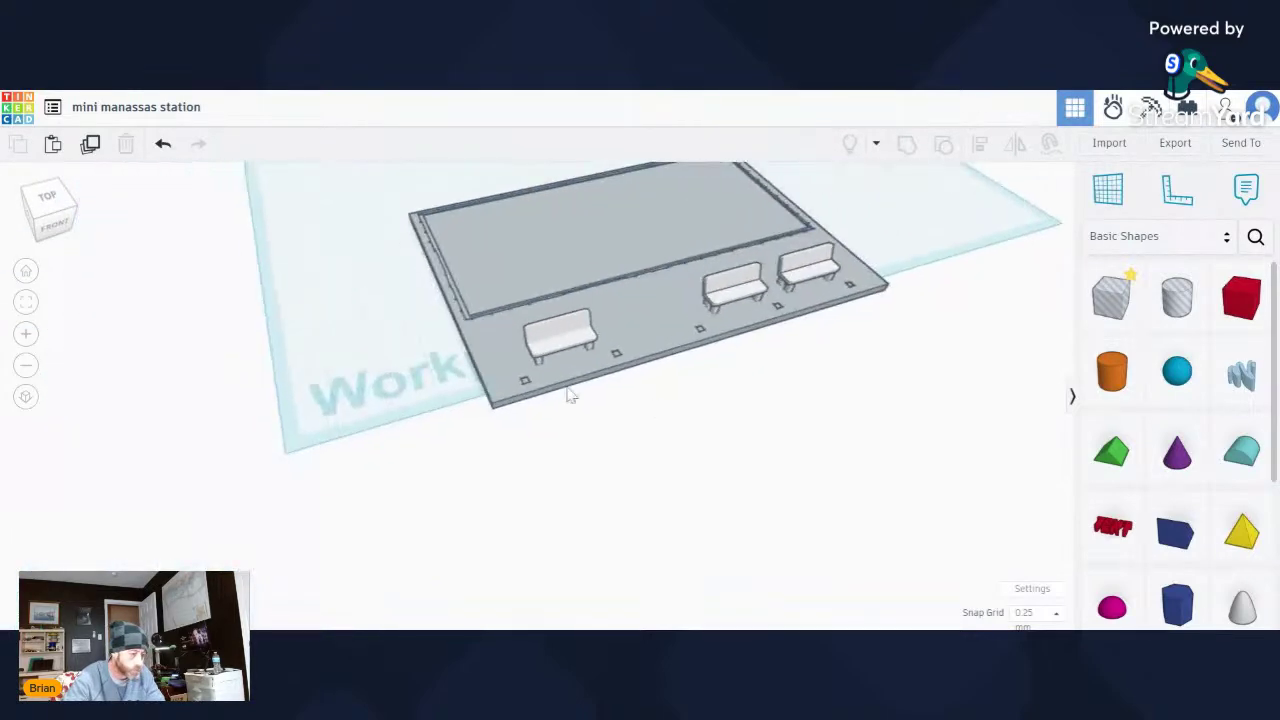
pyautogui.scroll(4, 566, 330)
pyautogui.moveTo(546, 349); pyautogui.dragTo(745, 328, button='right')
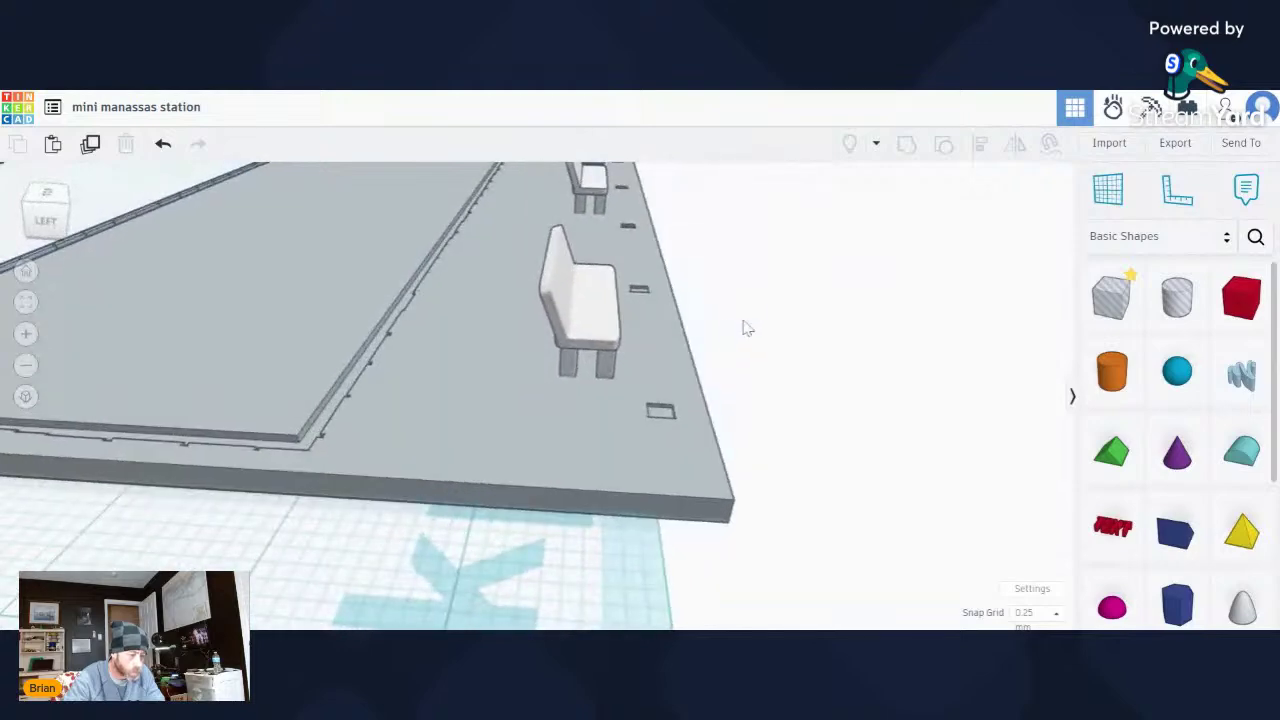
pyautogui.moveTo(600, 328); pyautogui.dragTo(295, 395)
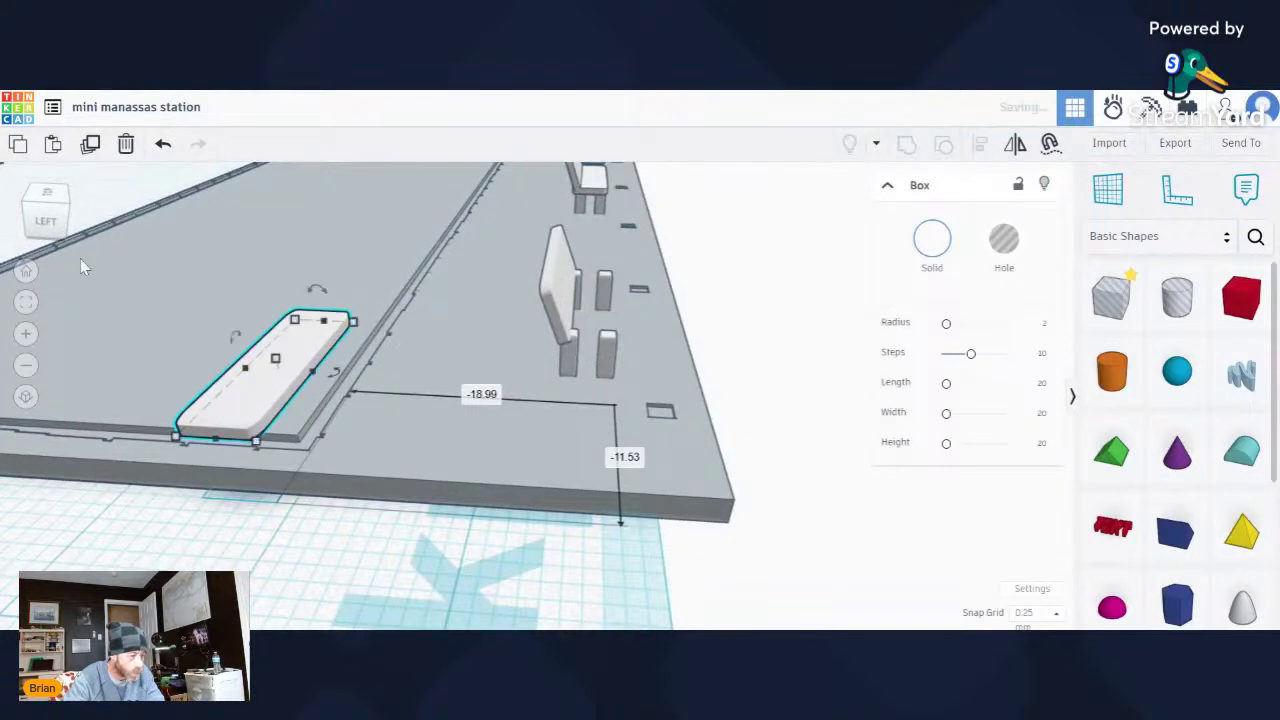
pyautogui.click(163, 143)
pyautogui.click(730, 360)
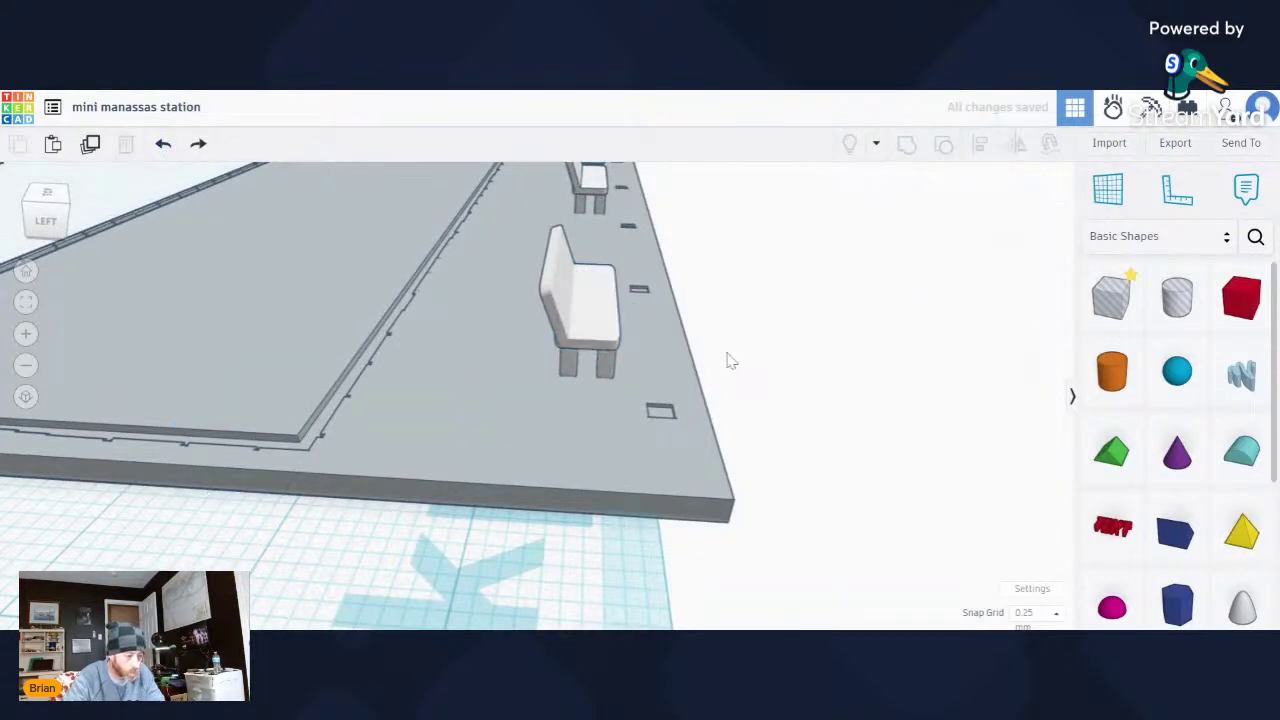
# Group the legs, seat and backrest of the single bench into one shape, and clear the selection.
pyautogui.scroll(3, 631, 401)
pyautogui.scroll(-3, 631, 401)
pyautogui.moveTo(631, 401); pyautogui.dragTo(811, 357, button='right')
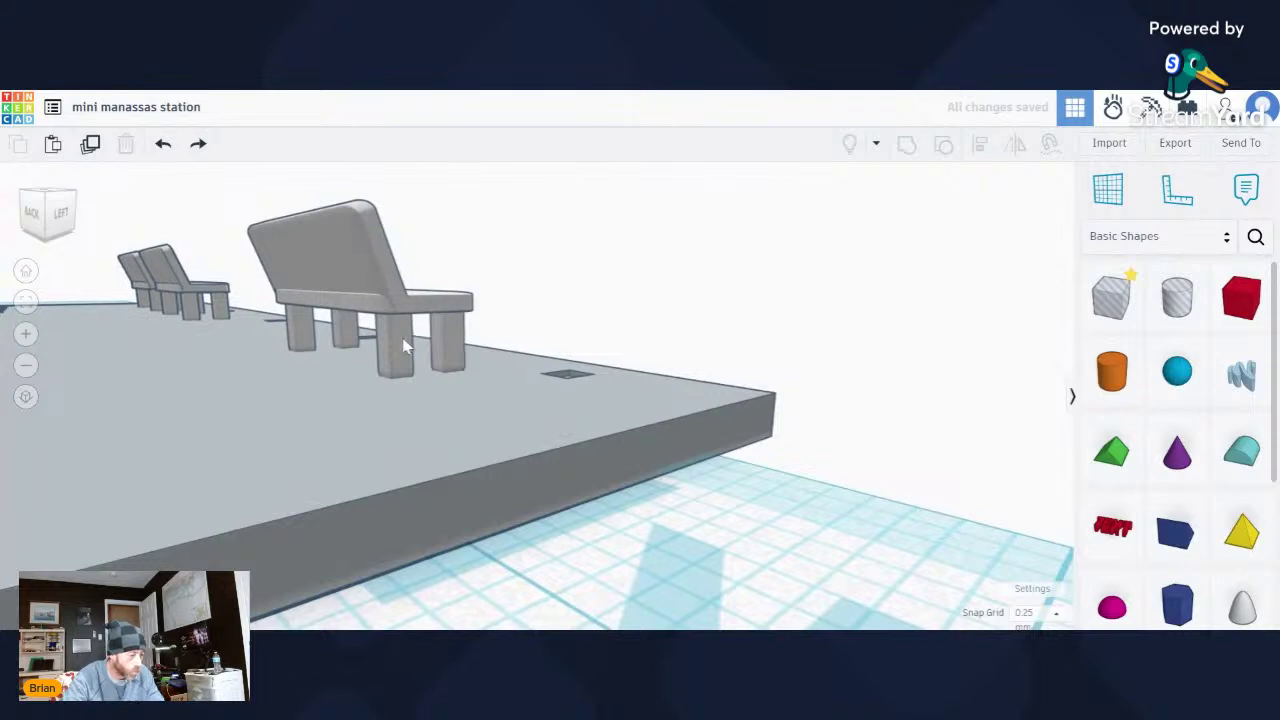
pyautogui.click(308, 331)
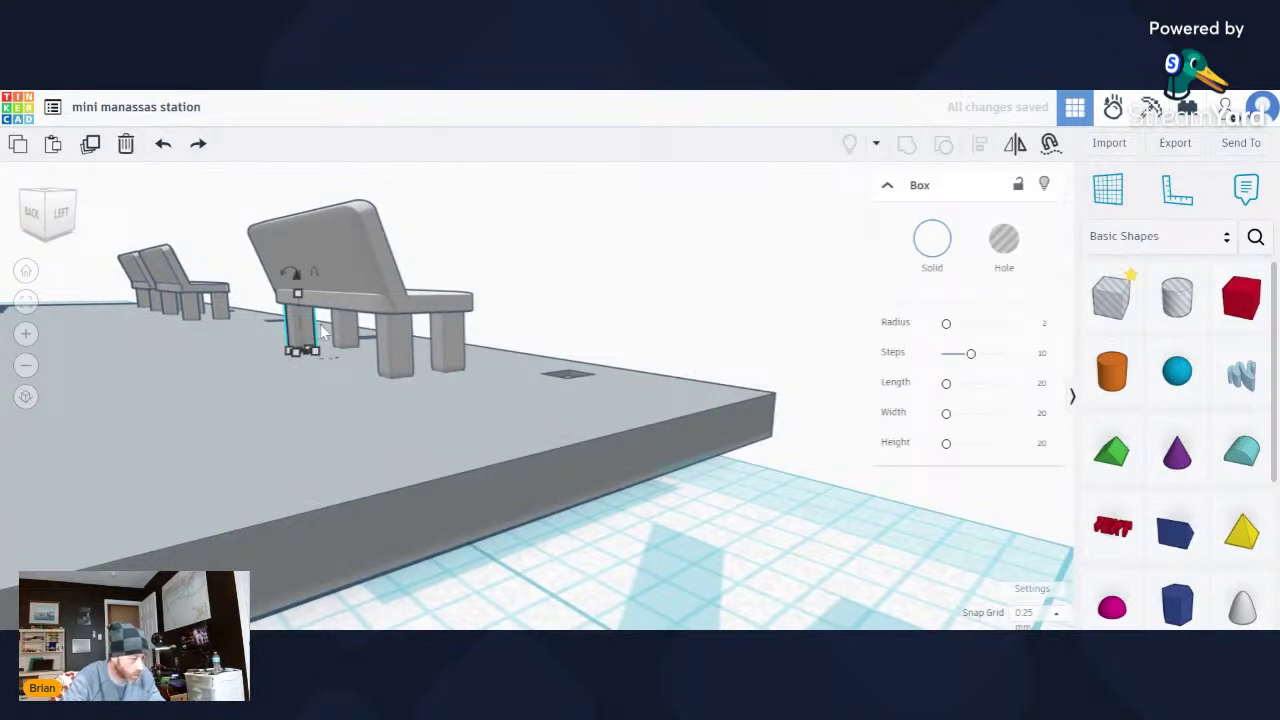
pyautogui.keyDown('shift'); pyautogui.click(392, 360); pyautogui.keyUp('shift')
pyautogui.keyDown('shift'); pyautogui.click(435, 368); pyautogui.keyUp('shift')
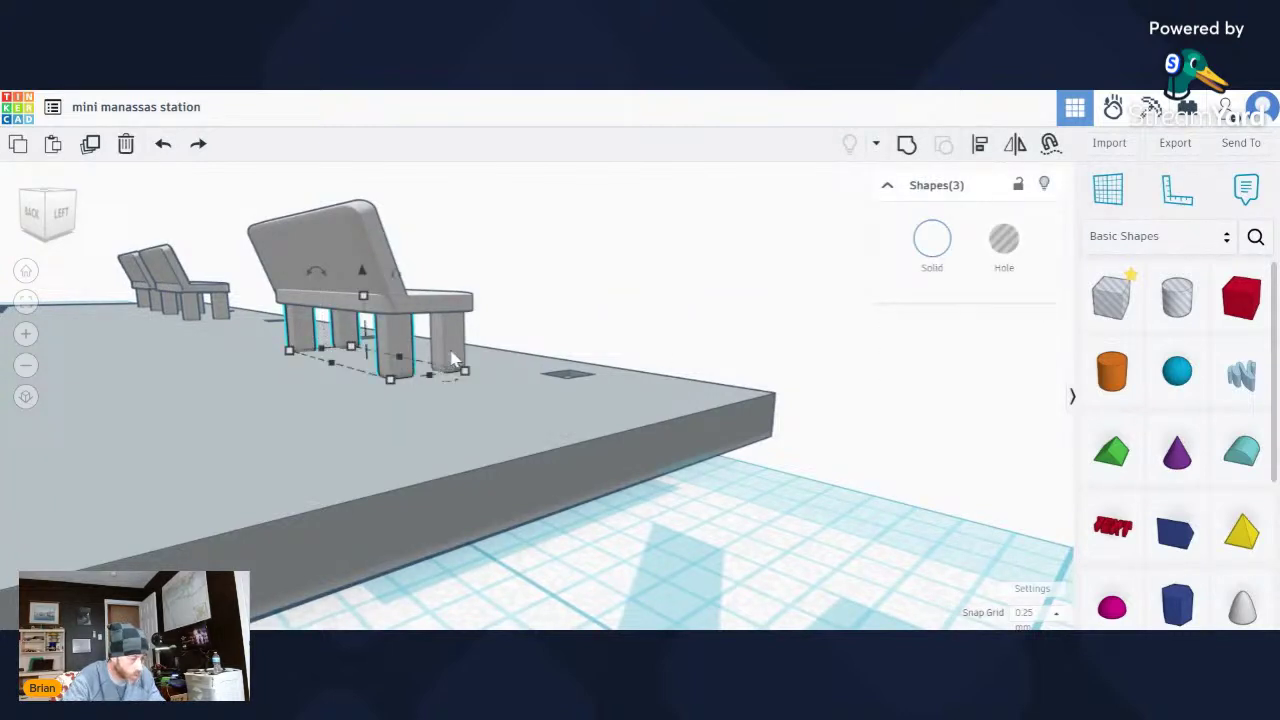
pyautogui.keyDown('shift'); pyautogui.click(425, 300); pyautogui.keyUp('shift')
pyautogui.keyDown('shift'); pyautogui.click(385, 258); pyautogui.keyUp('shift')
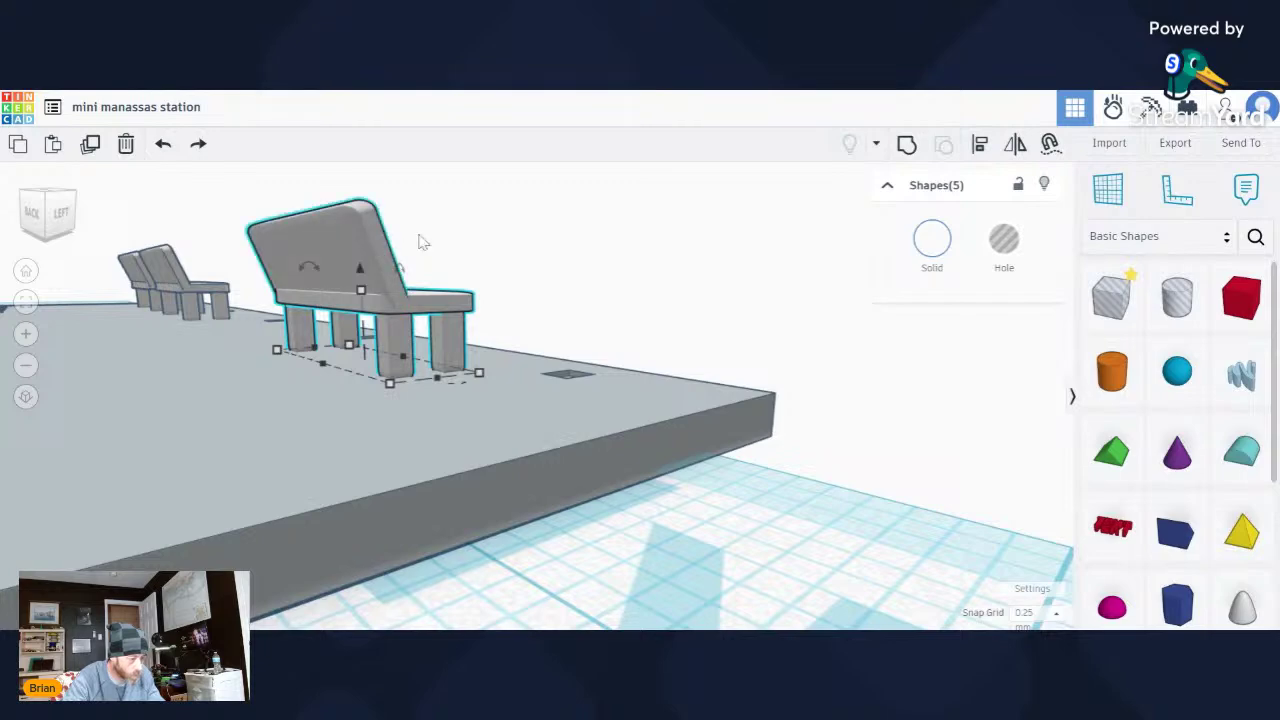
pyautogui.keyDown('shift'); pyautogui.click(417, 243); pyautogui.keyUp('shift')
pyautogui.click(906, 146)
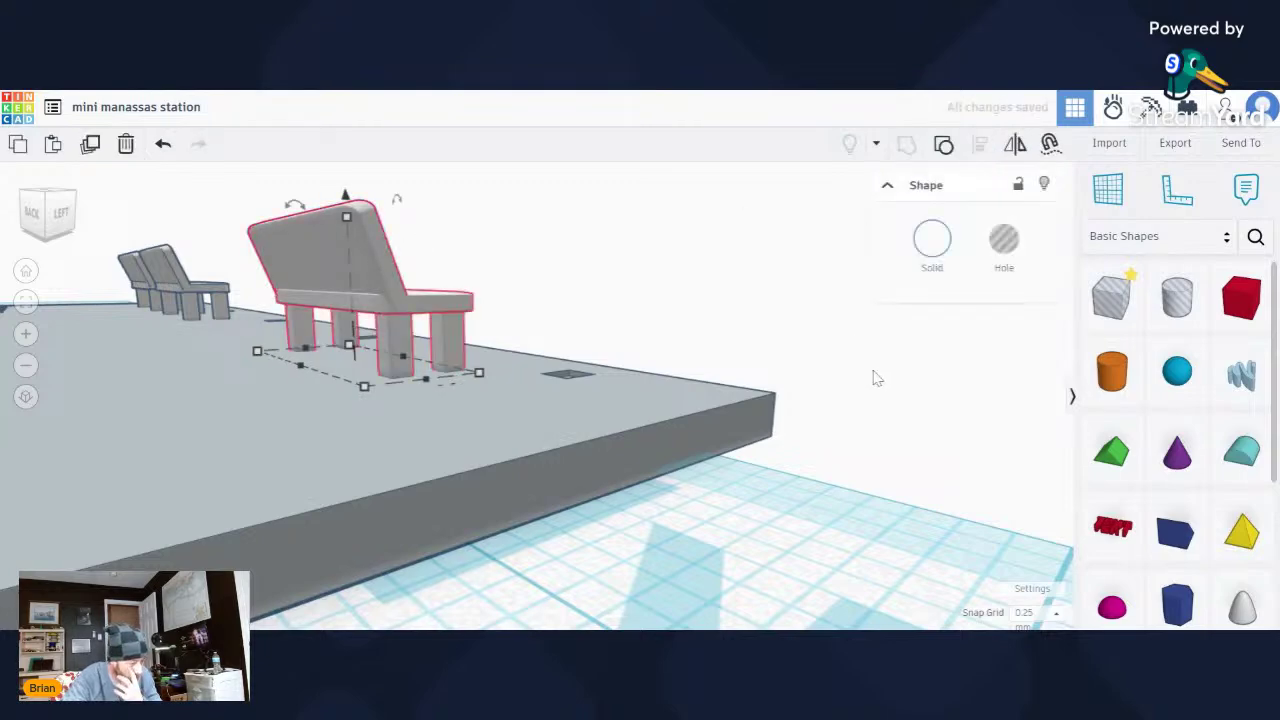
pyautogui.moveTo(874, 374); pyautogui.dragTo(453, 394, button='right')
pyautogui.scroll(-6, 453, 394)
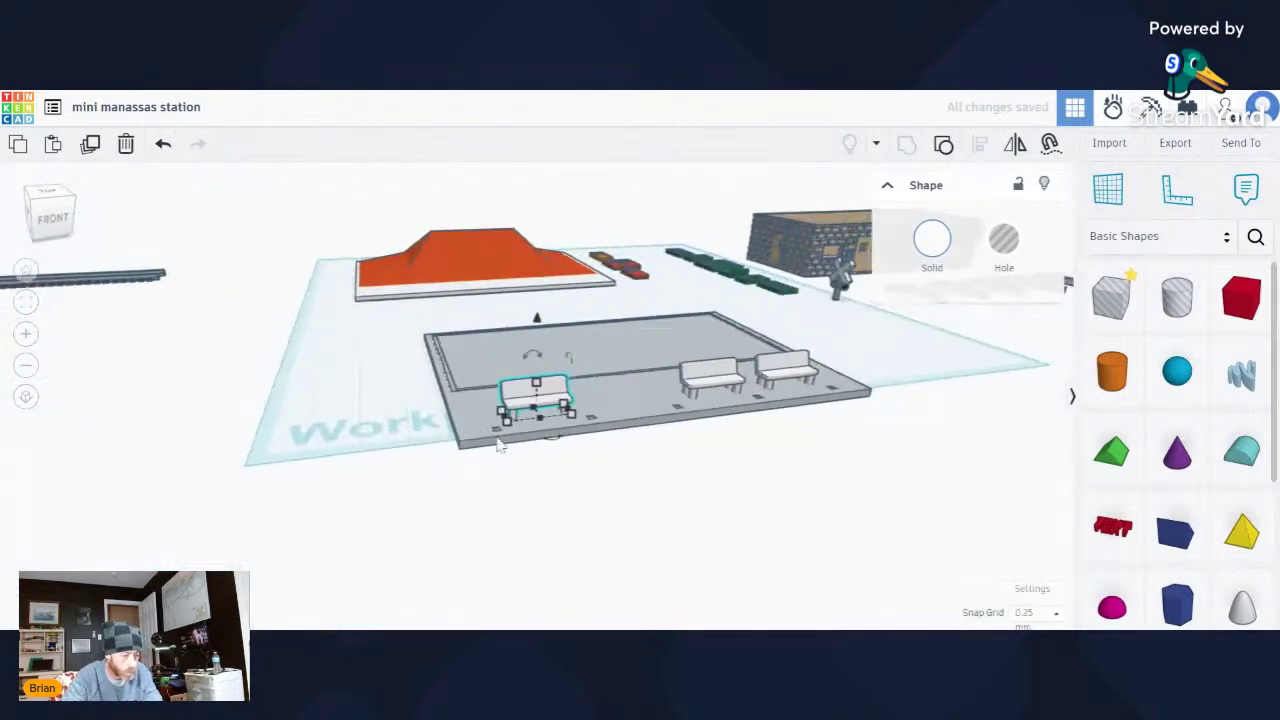
pyautogui.click(565, 515)
# Try to move the grouped bench toward the platform's short edge, and undo the move.
pyautogui.scroll(2, 550, 415)
pyautogui.scroll(2, 550, 415)
pyautogui.moveTo(551, 409); pyautogui.dragTo(669, 408, button='right')
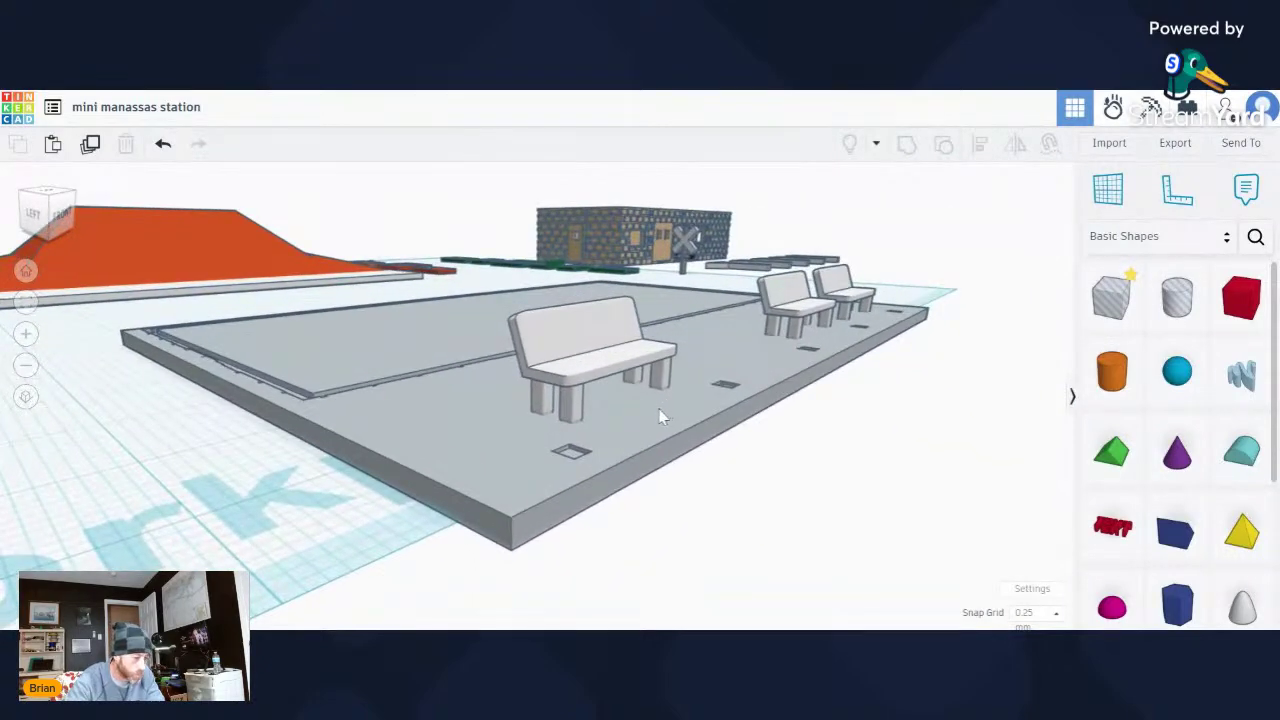
pyautogui.moveTo(604, 377); pyautogui.dragTo(376, 391)
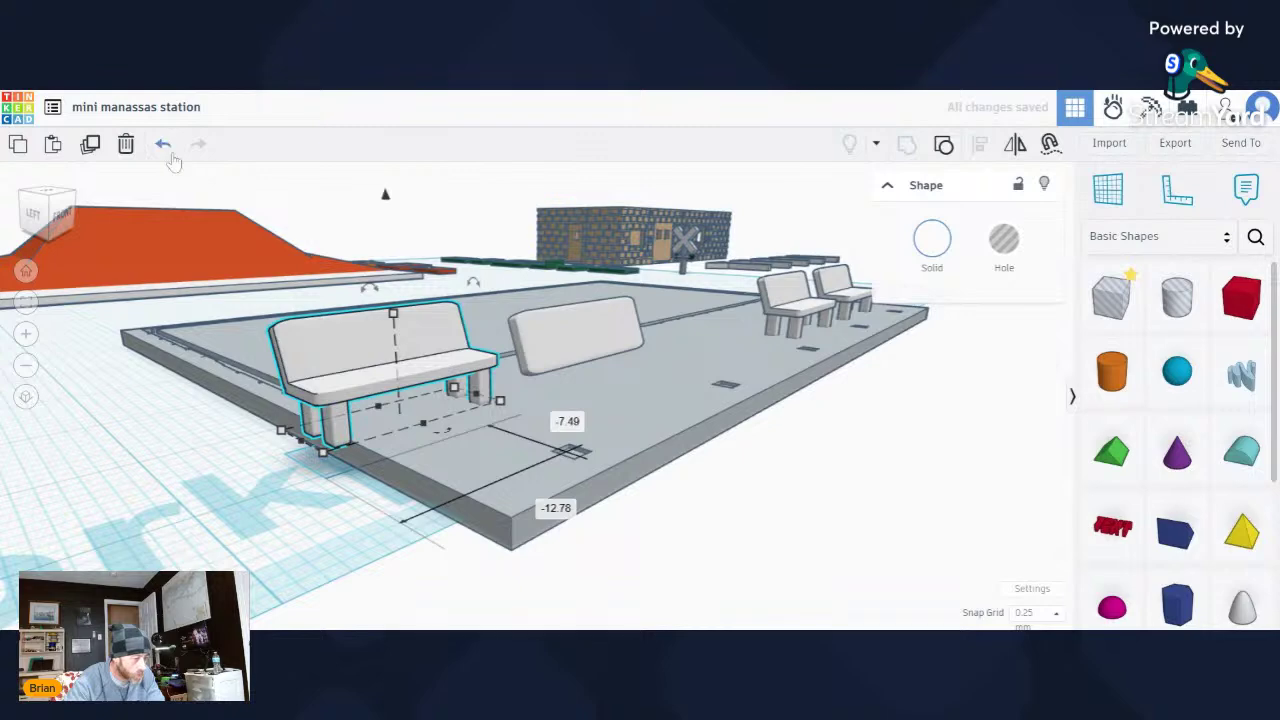
pyautogui.click(164, 145)
pyautogui.click(766, 517)
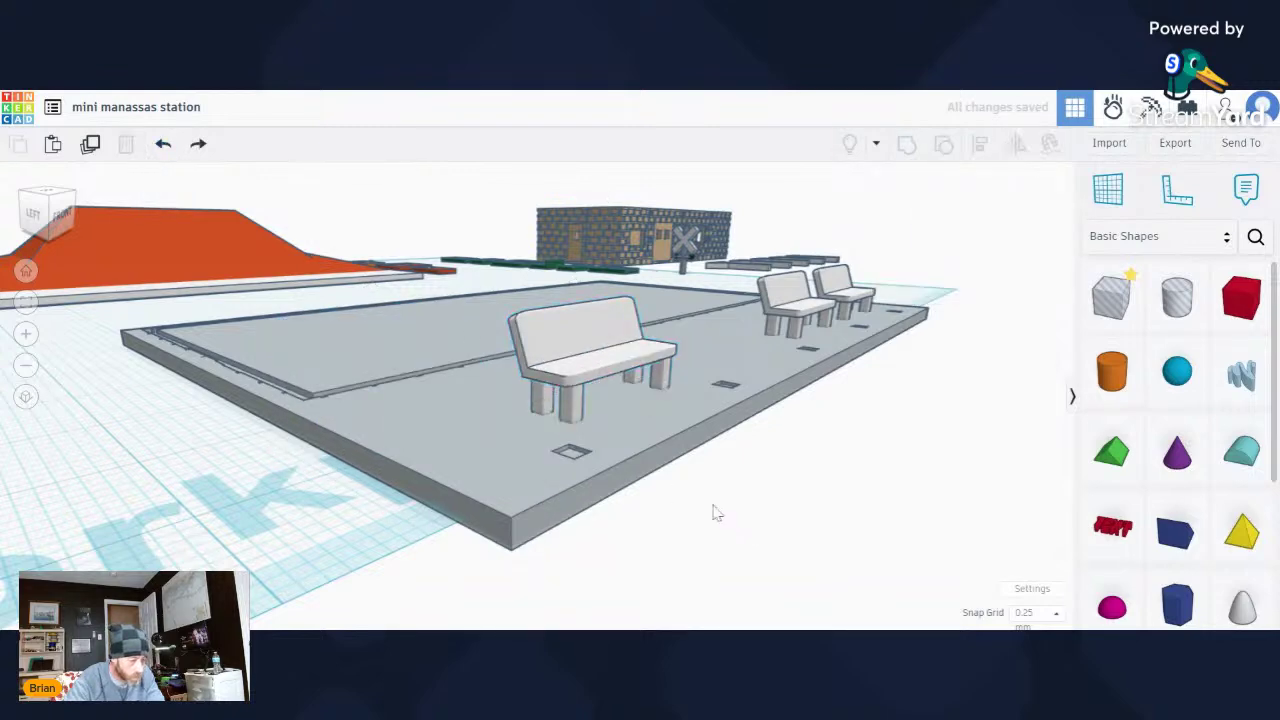
# Examine the grouped bench up close for parts left out of its group.
pyautogui.moveTo(714, 514); pyautogui.dragTo(617, 494, button='right')
pyautogui.scroll(5, 583, 509)
pyautogui.click(498, 399)
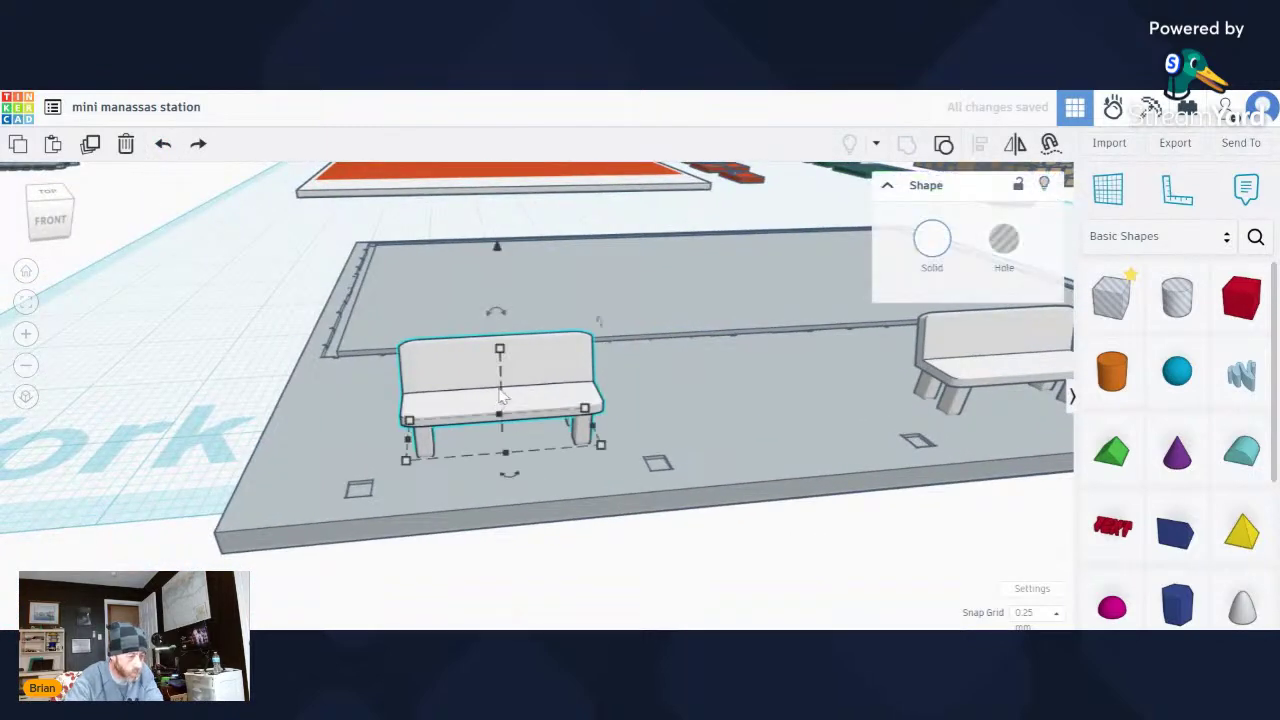
pyautogui.scroll(3, 455, 440)
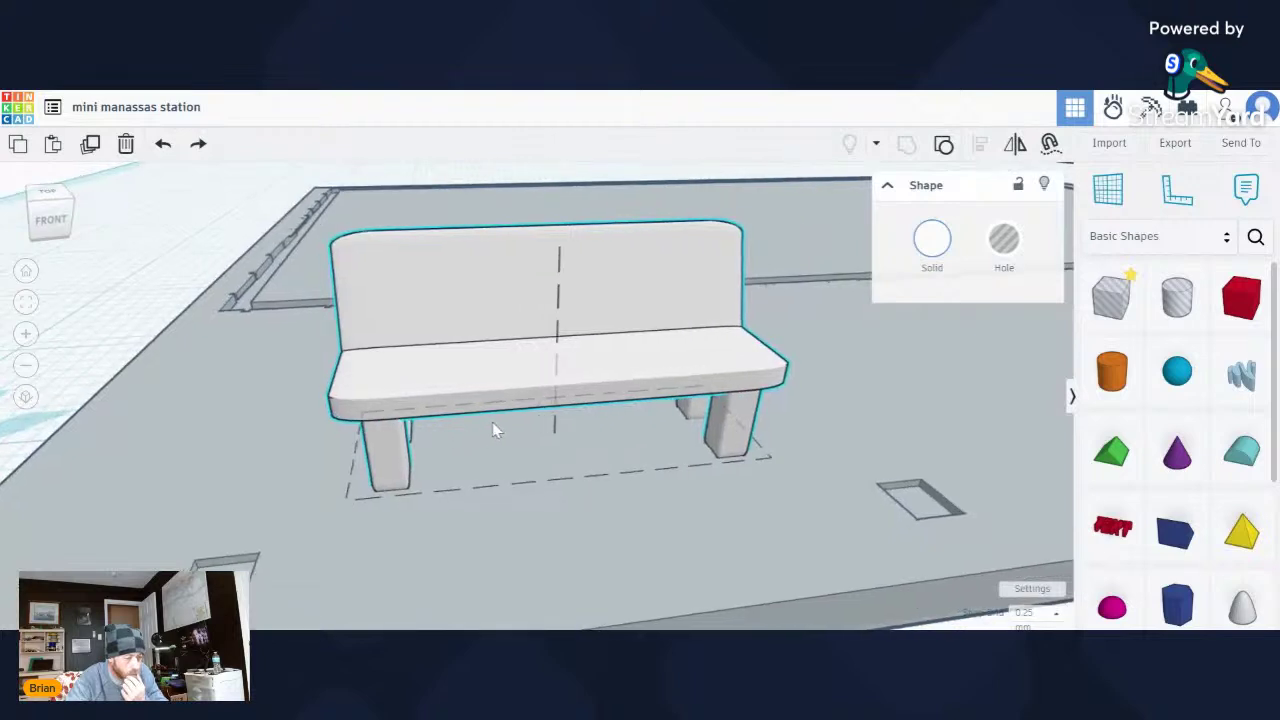
pyautogui.moveTo(514, 414); pyautogui.dragTo(604, 410, button='right')
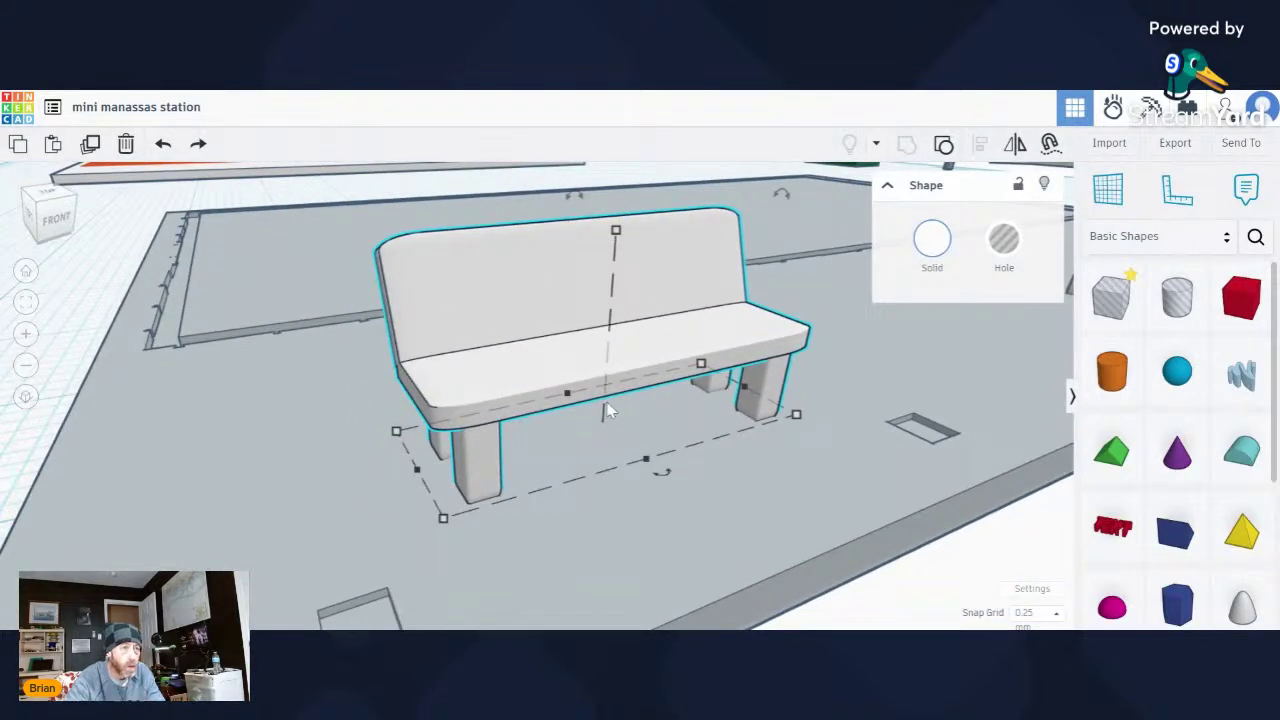
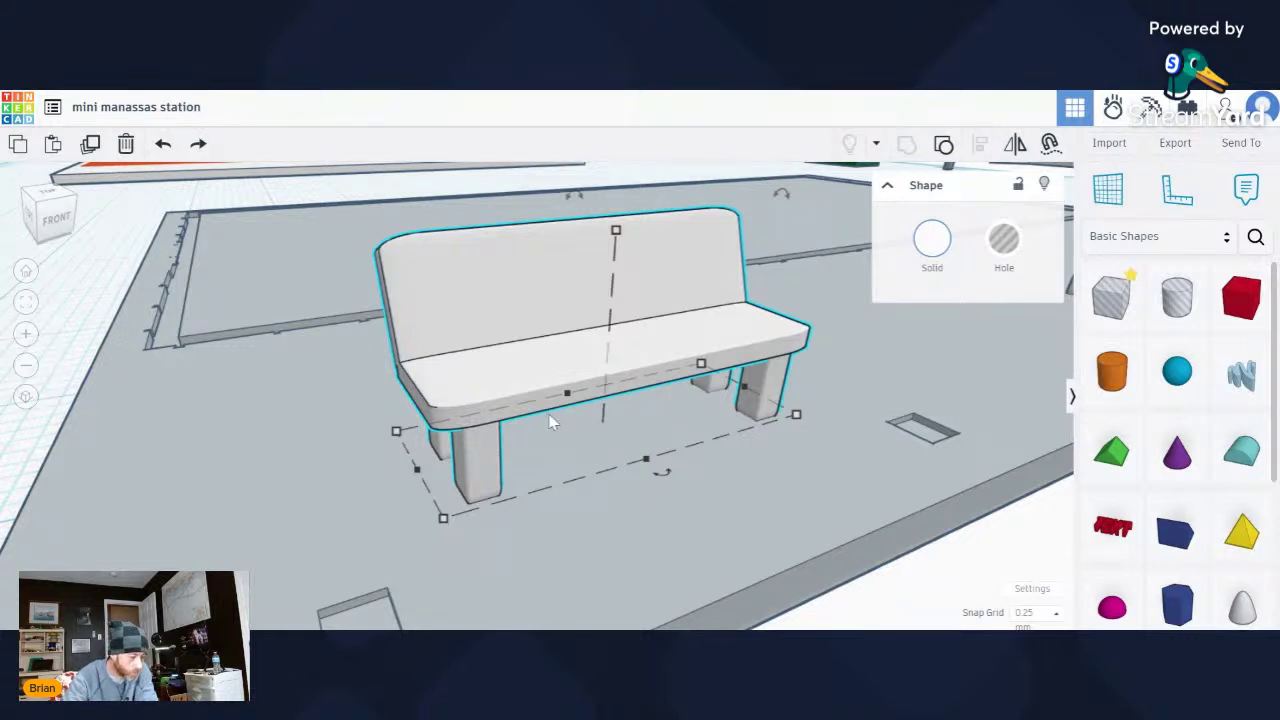
pyautogui.scroll(-5, 550, 422)
pyautogui.click(656, 492)
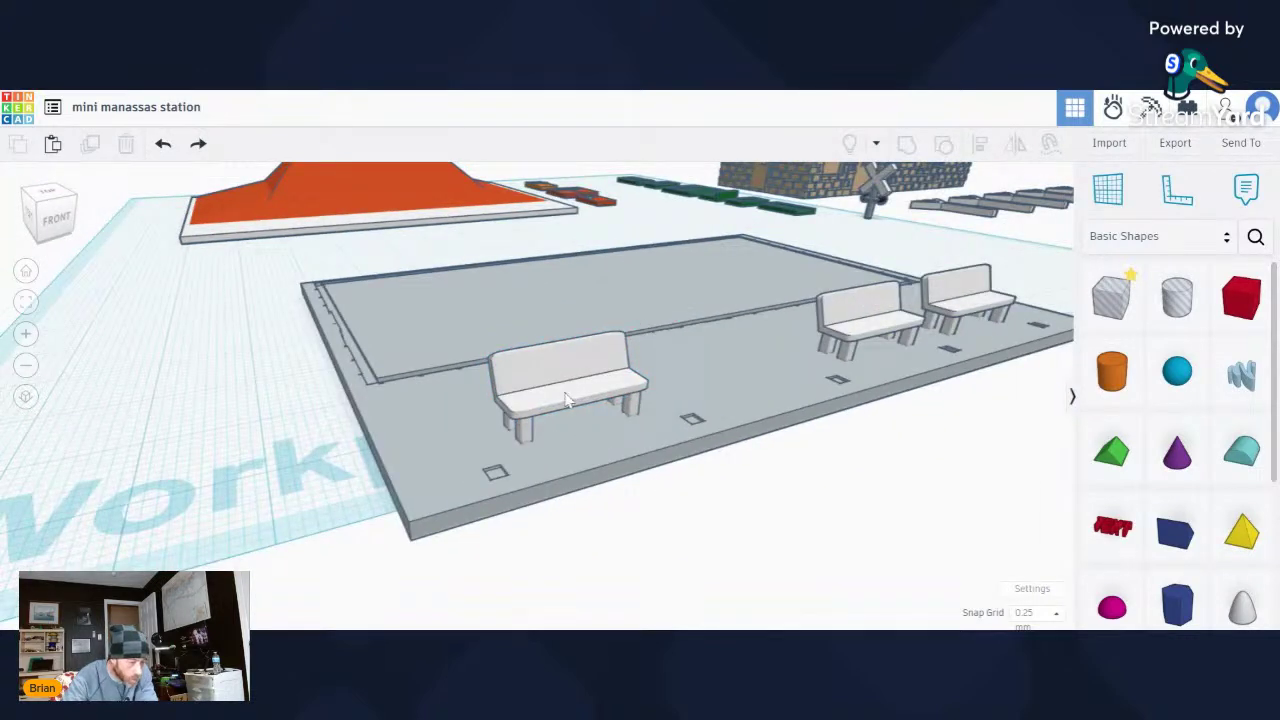
# Raise the grouped bench 7.13 mm and delete the loose duplicate backrest left beneath it.
pyautogui.click(597, 396)
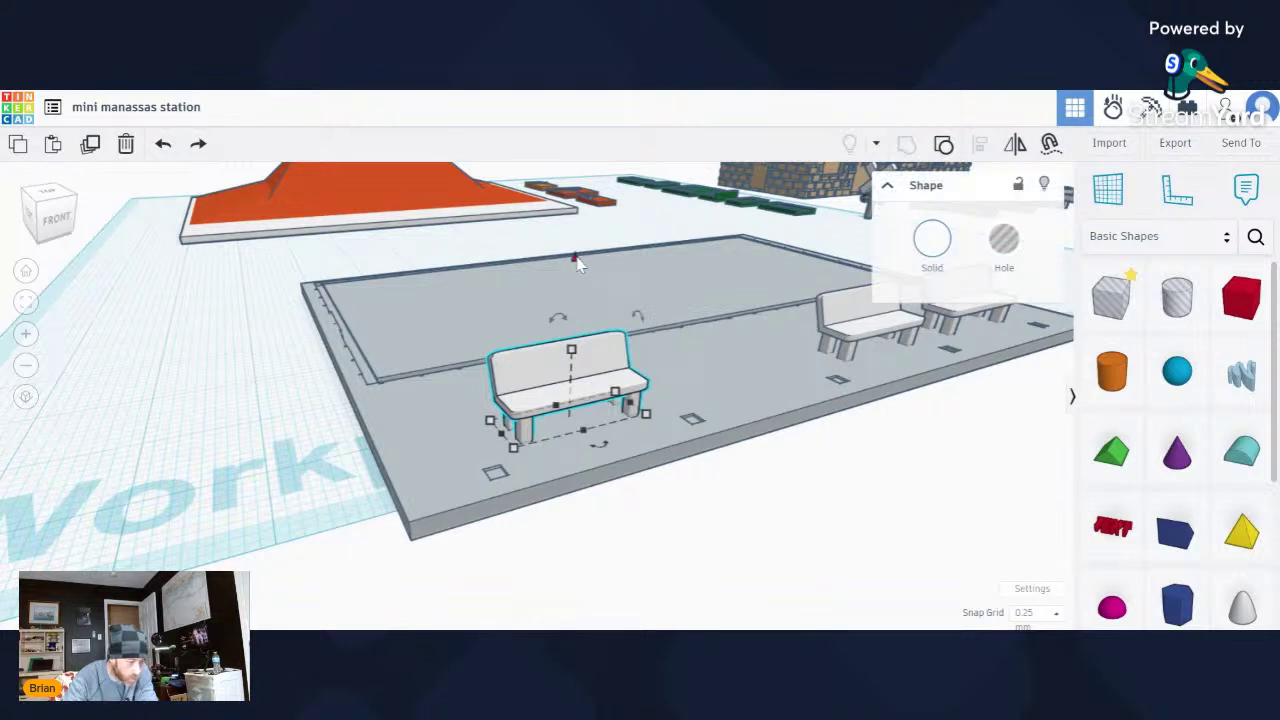
pyautogui.moveTo(577, 262); pyautogui.dragTo(593, 172)
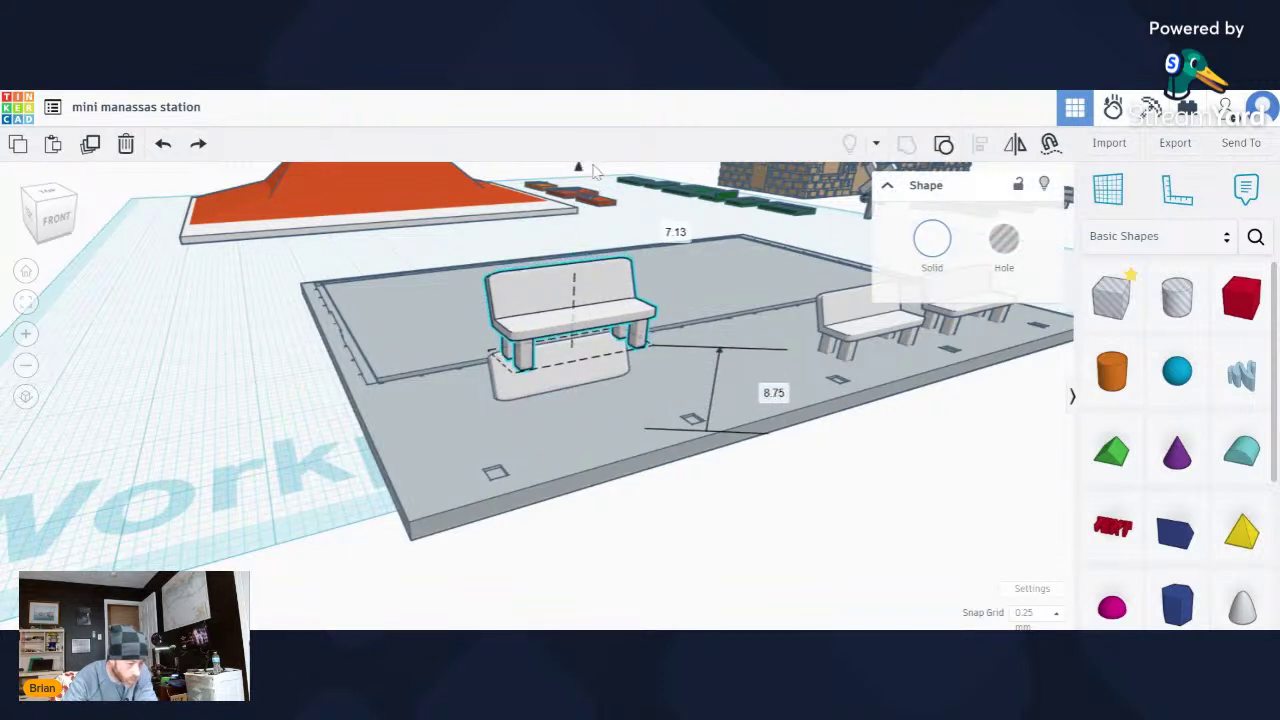
pyautogui.click(590, 390)
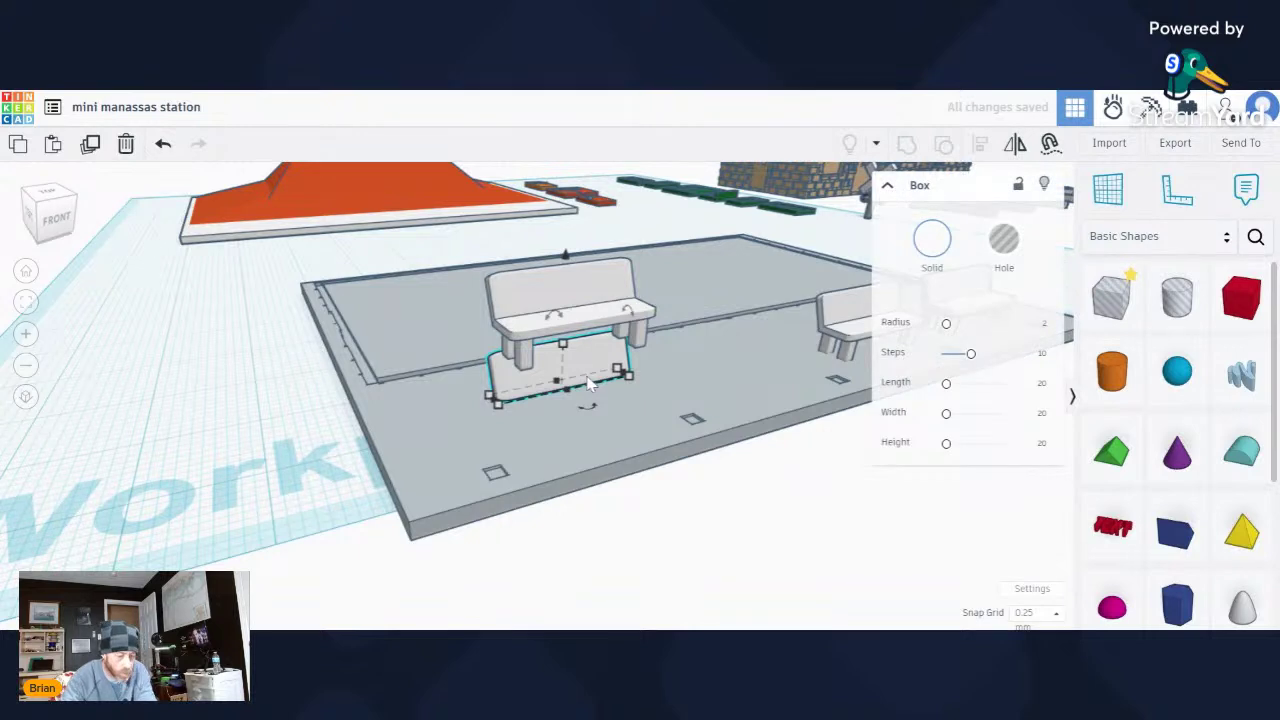
pyautogui.press('Escape')
pyautogui.scroll(-4, 609, 391)
# Lower the grouped bench 7.25 mm back onto the platform and clear the selection.
pyautogui.click(586, 335)
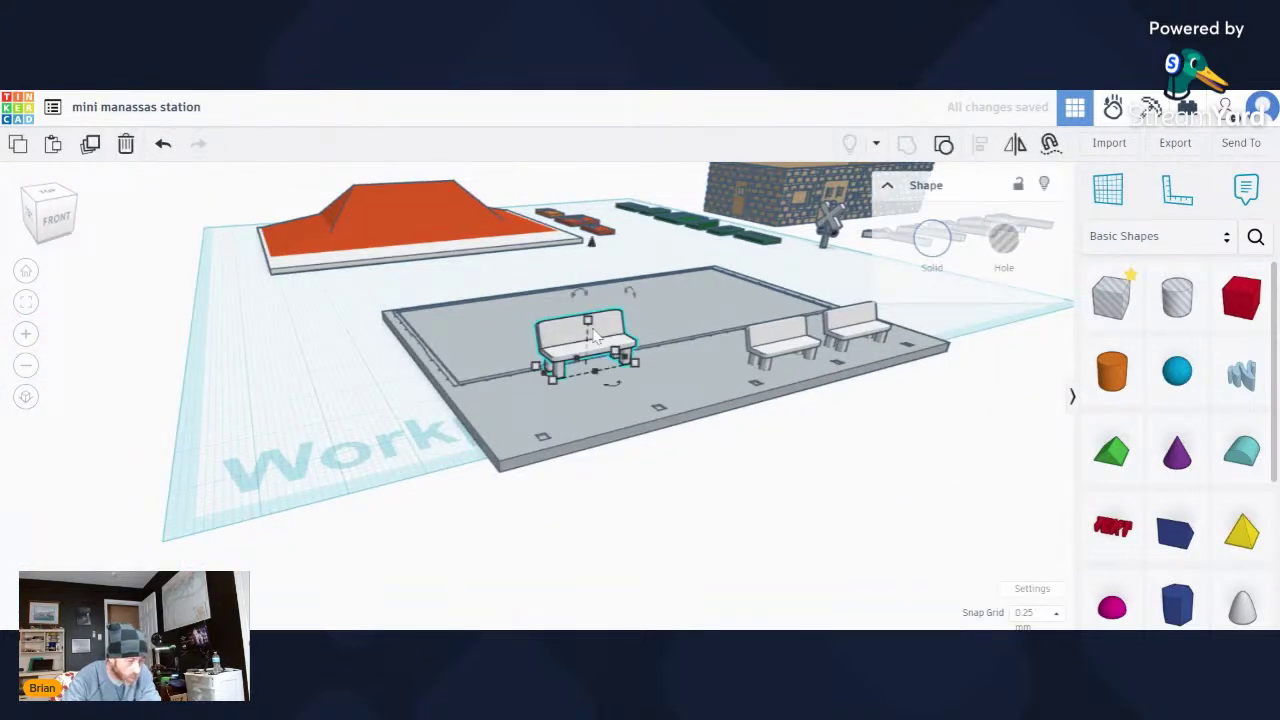
pyautogui.moveTo(593, 252); pyautogui.dragTo(585, 303)
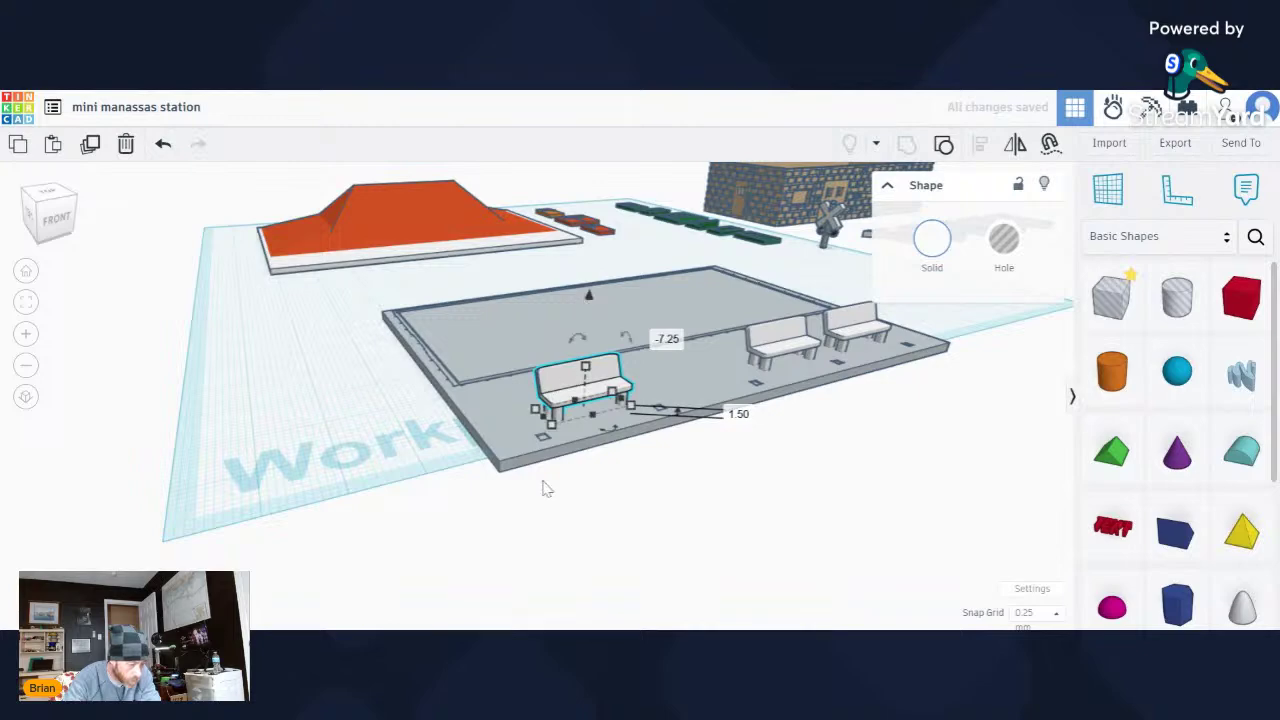
pyautogui.scroll(5, 600, 466)
pyautogui.moveTo(620, 471); pyautogui.dragTo(703, 486, button='right')
pyautogui.scroll(-6, 703, 486)
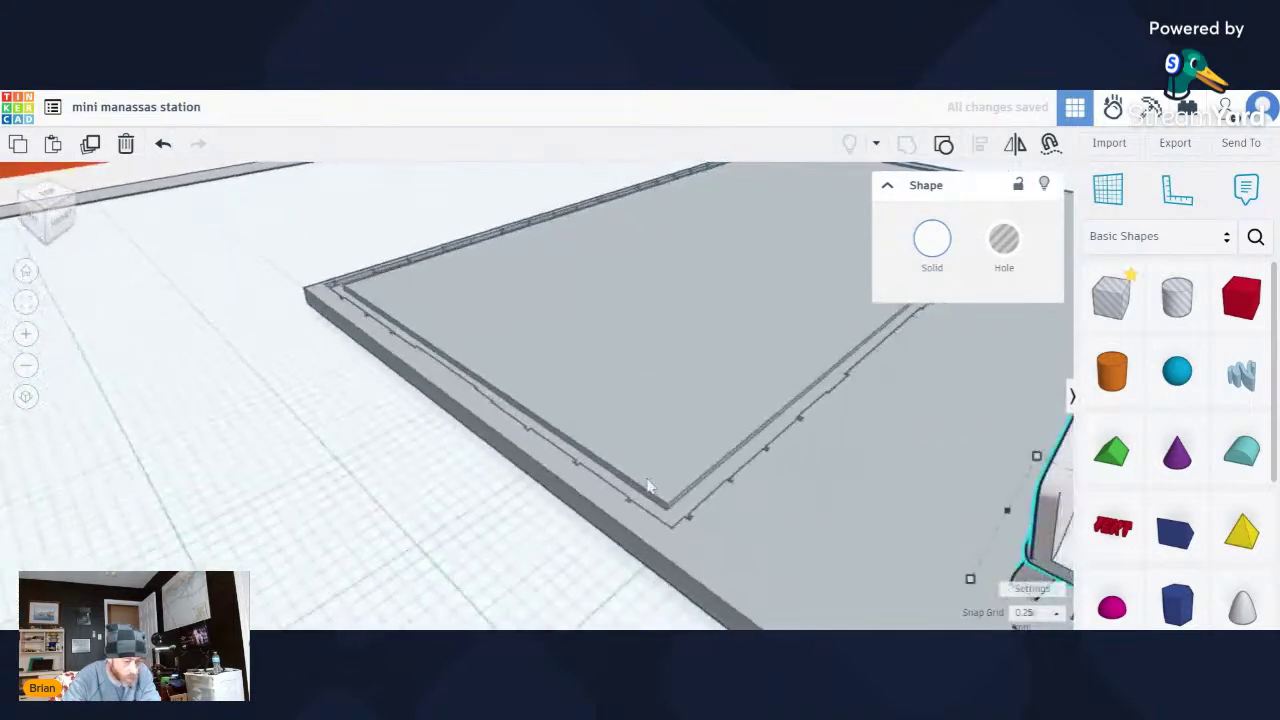
pyautogui.click(799, 570)
pyautogui.scroll(2, 799, 570)
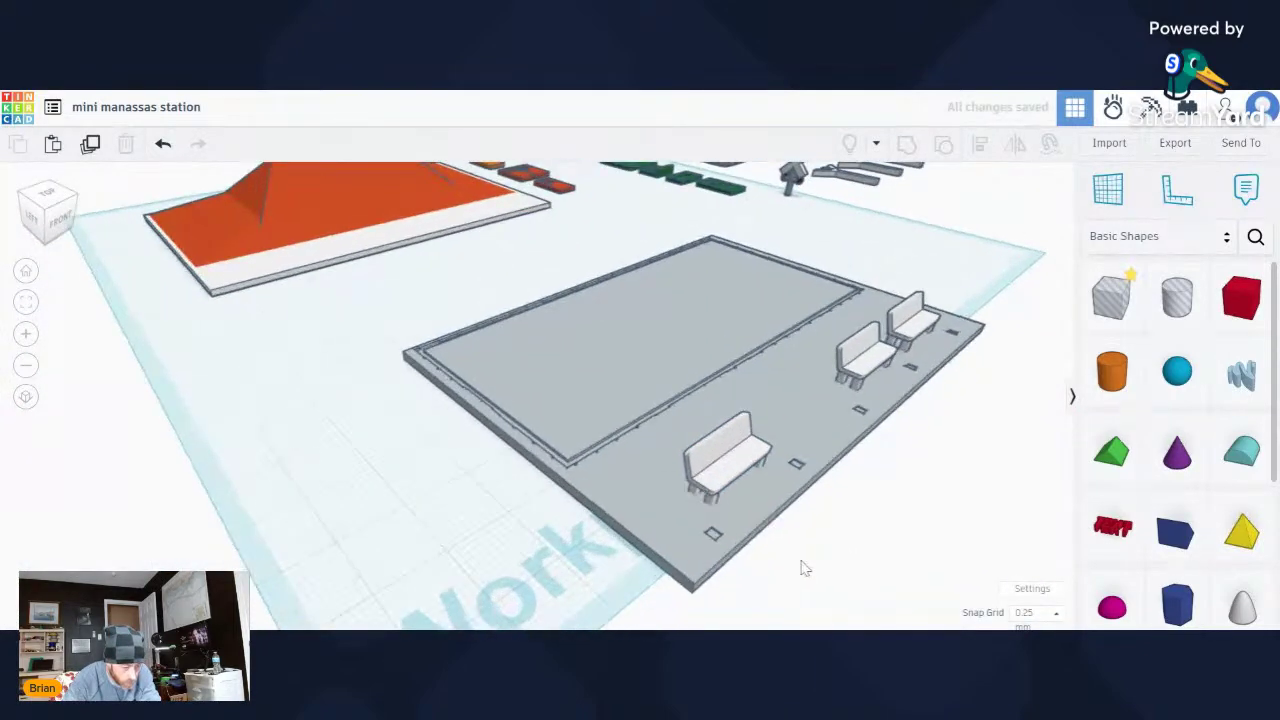
# Try to raise the middle bench 4.13 mm above the platform, undo the move and clear the selection.
pyautogui.moveTo(803, 549); pyautogui.dragTo(688, 542, button='right')
pyautogui.scroll(5, 698, 451)
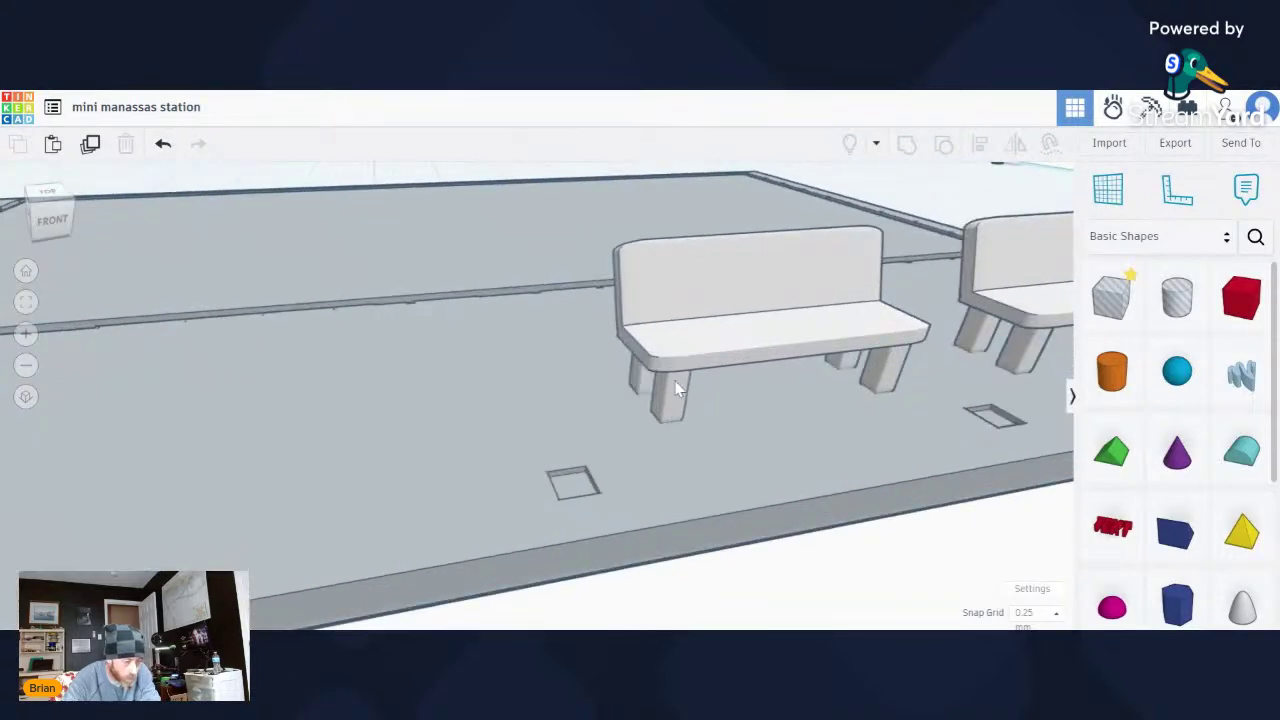
pyautogui.click(679, 374)
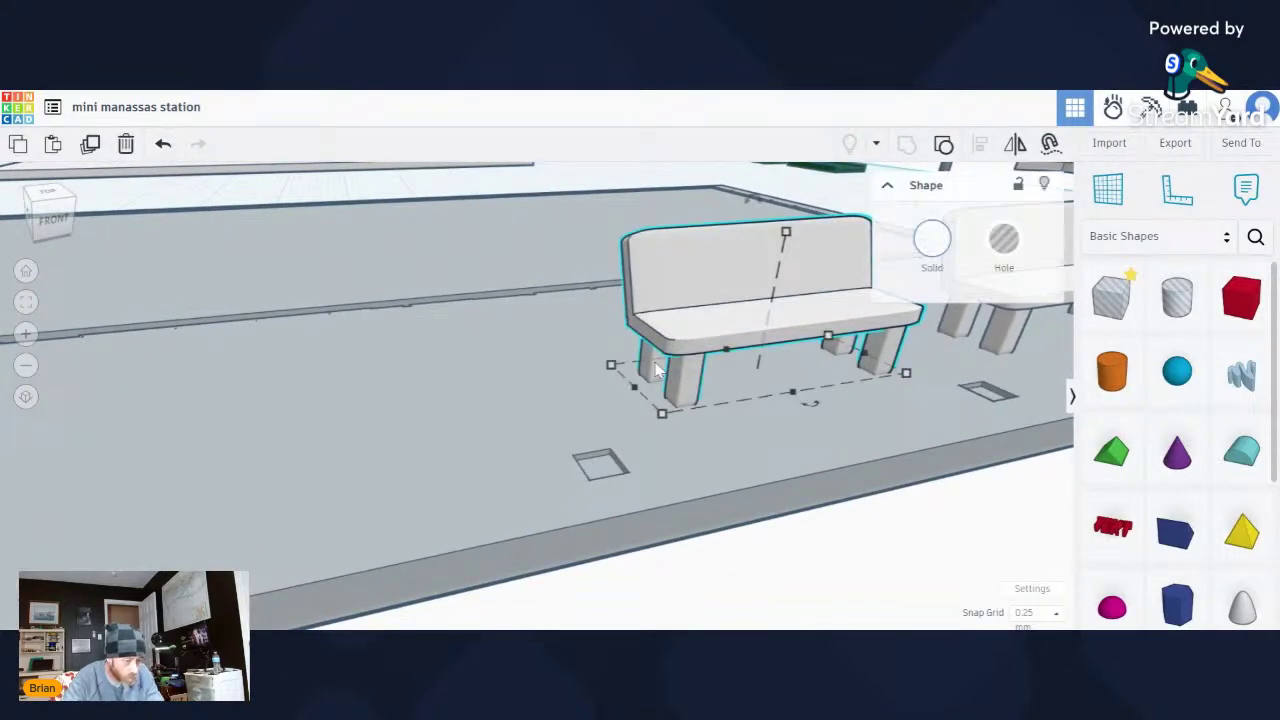
pyautogui.scroll(-5, 662, 370)
pyautogui.press('Up')
pyautogui.press('Up')
pyautogui.press('Up')
pyautogui.press('Up')
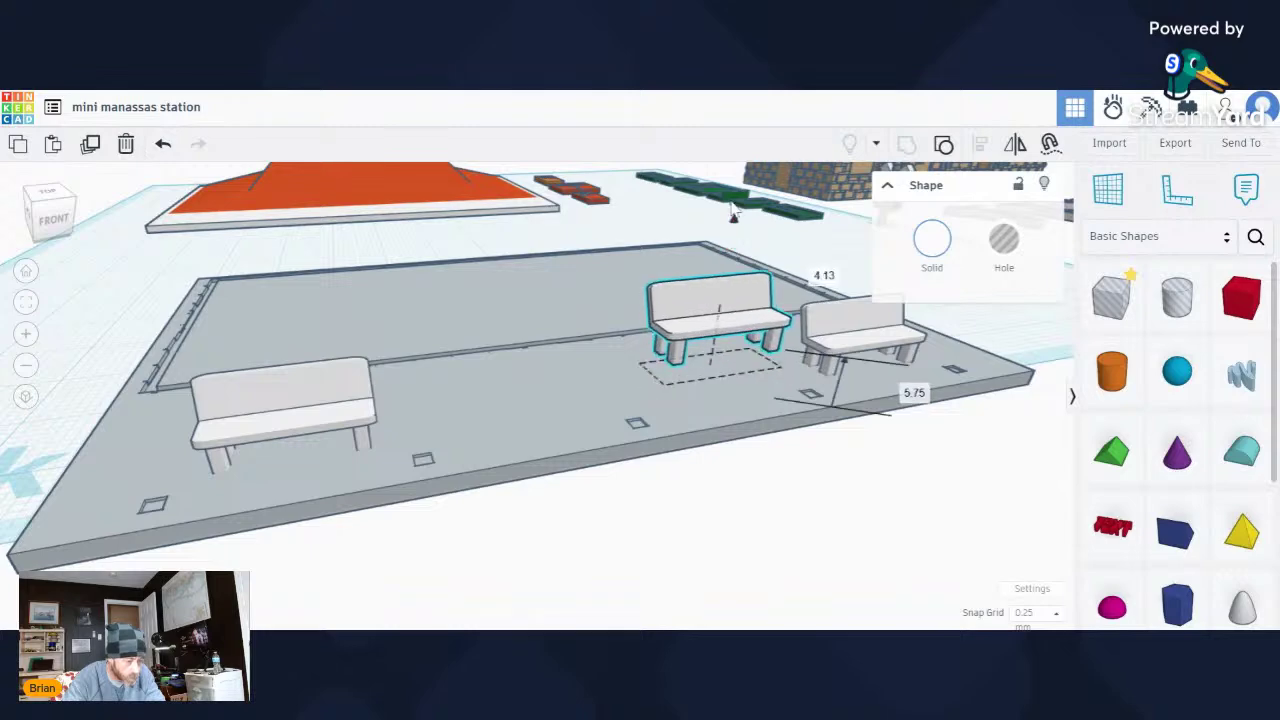
pyautogui.click(164, 145)
pyautogui.click(885, 435)
# Try to raise the bench at the platform's far end 5.38 mm, undo the move and clear the selection.
pyautogui.click(852, 327)
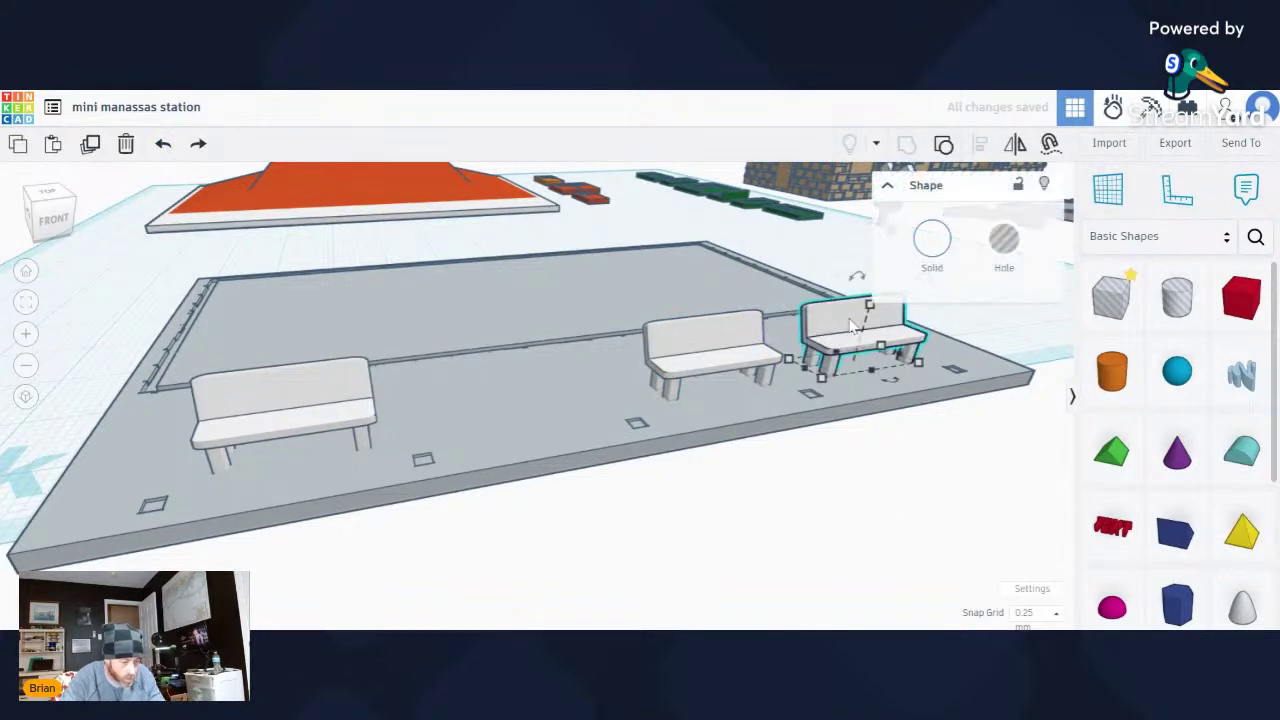
pyautogui.scroll(-3, 865, 375)
pyautogui.moveTo(865, 398); pyautogui.dragTo(755, 430, button='right')
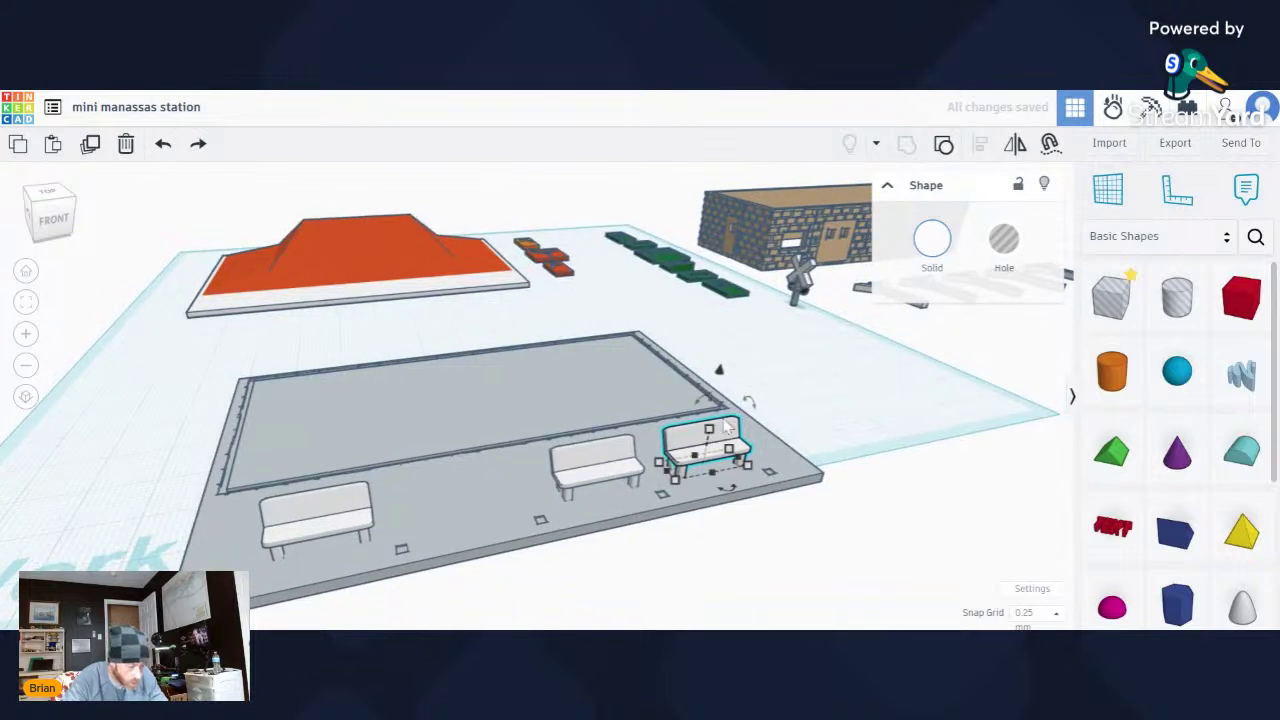
pyautogui.moveTo(718, 376); pyautogui.dragTo(724, 348)
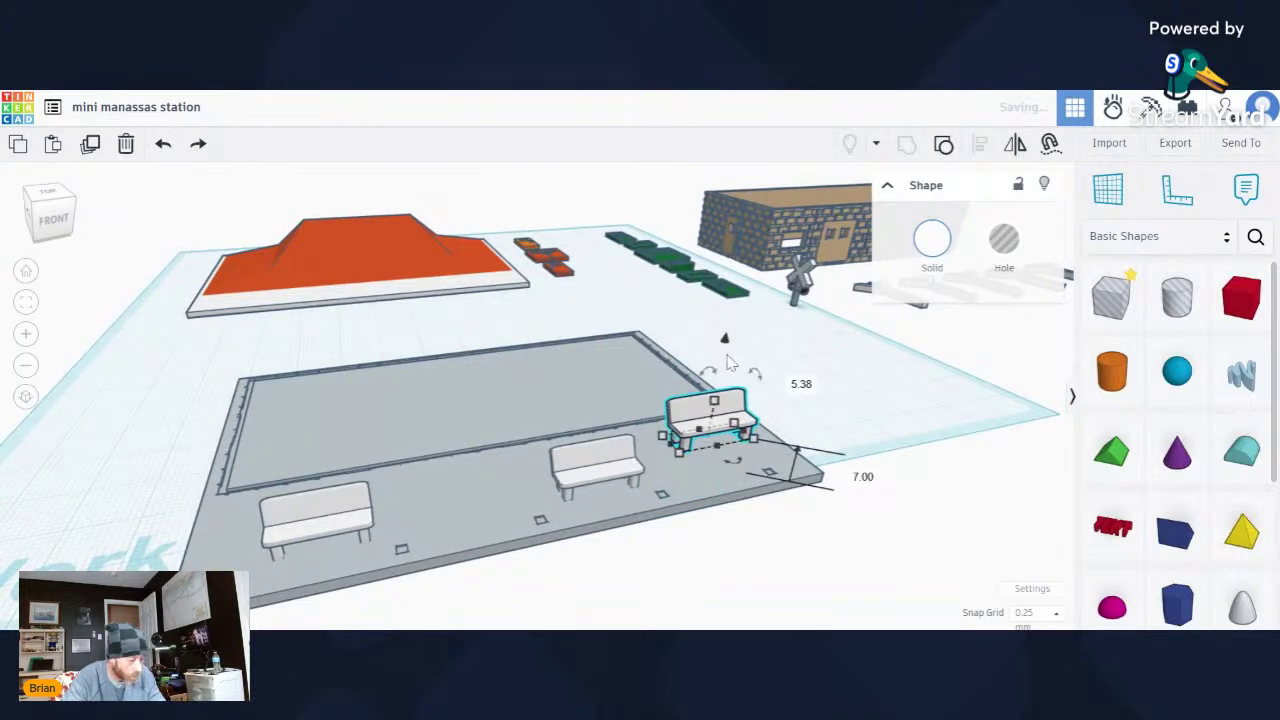
pyautogui.click(162, 145)
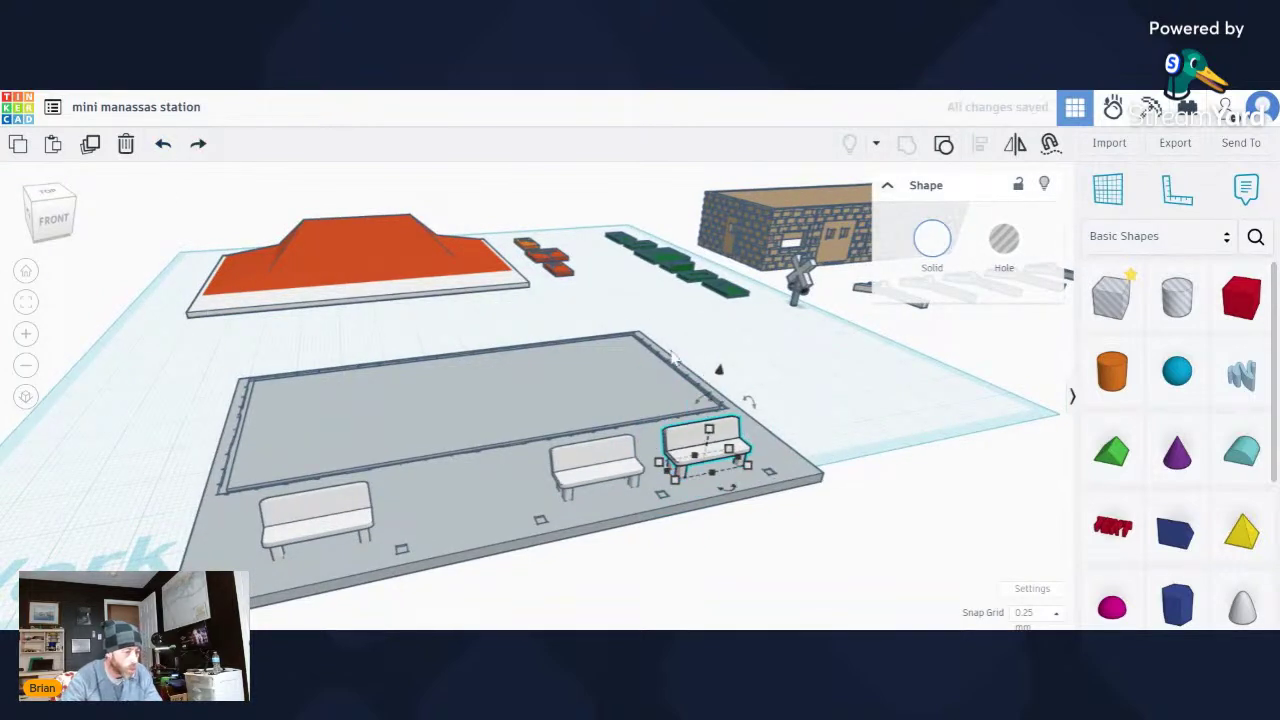
pyautogui.scroll(-4, 675, 357)
pyautogui.click(790, 413)
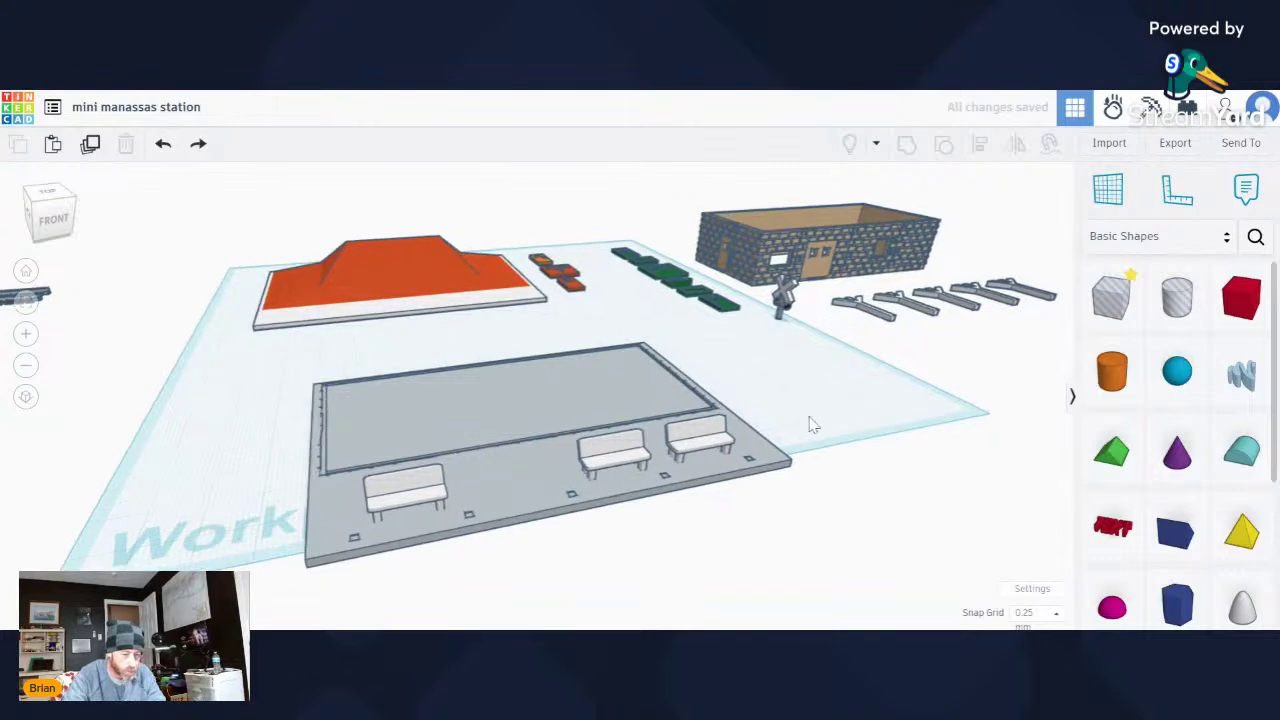
# Add a 20 mm hole box and move it onto the platform over the bench that stands apart from the other two.
pyautogui.scroll(-2, 808, 423)
pyautogui.moveTo(851, 434); pyautogui.dragTo(970, 325, button='right')
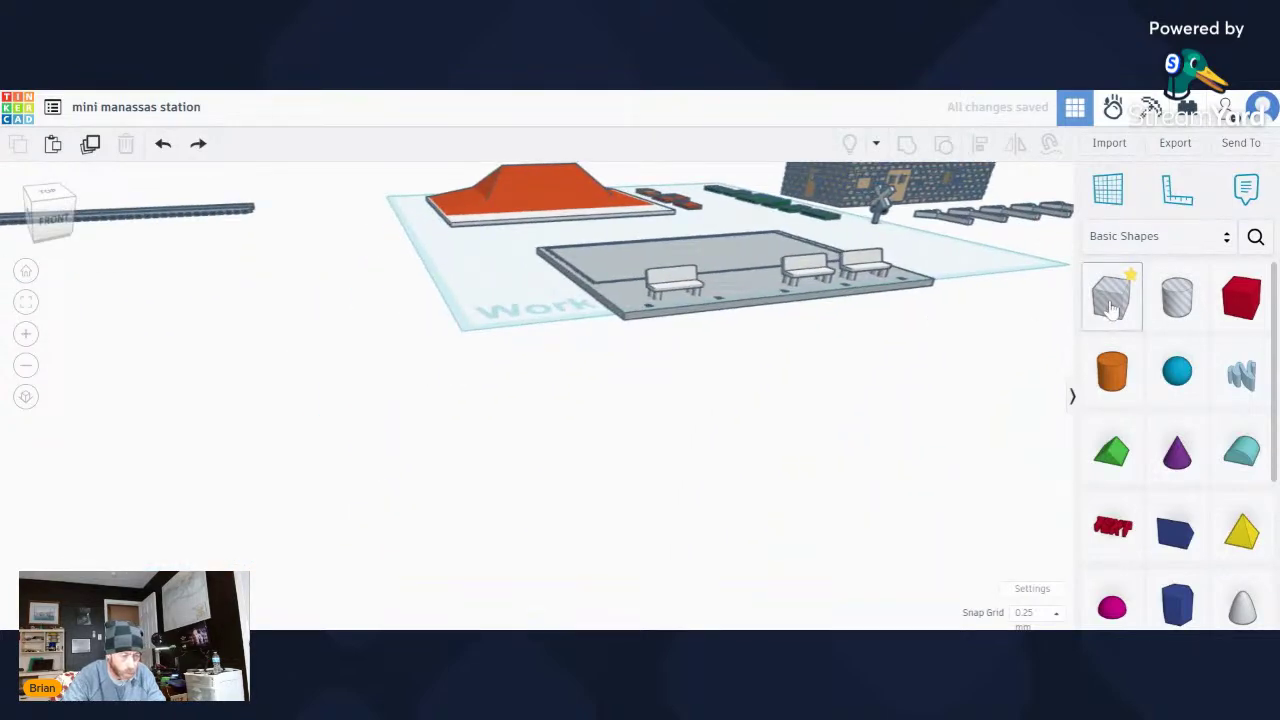
pyautogui.moveTo(1112, 303); pyautogui.dragTo(657, 347)
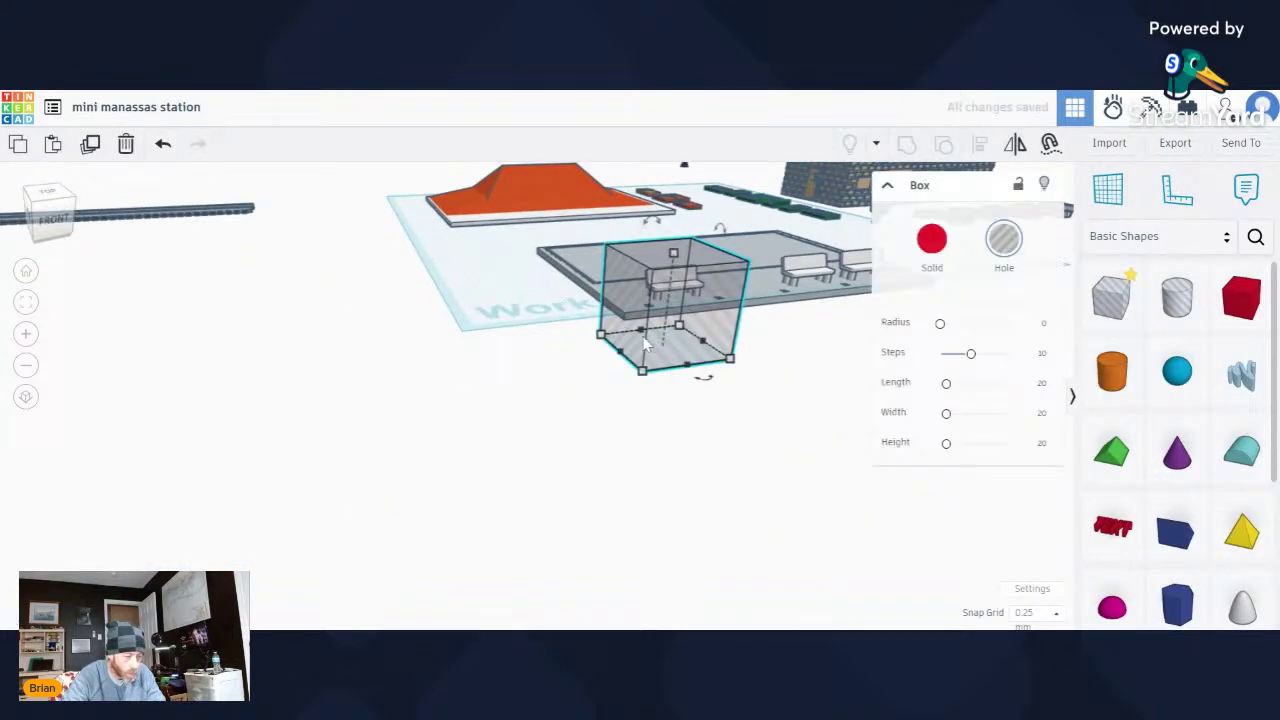
pyautogui.moveTo(657, 347); pyautogui.dragTo(614, 391, button='right')
pyautogui.click(703, 572)
pyautogui.scroll(3, 703, 572)
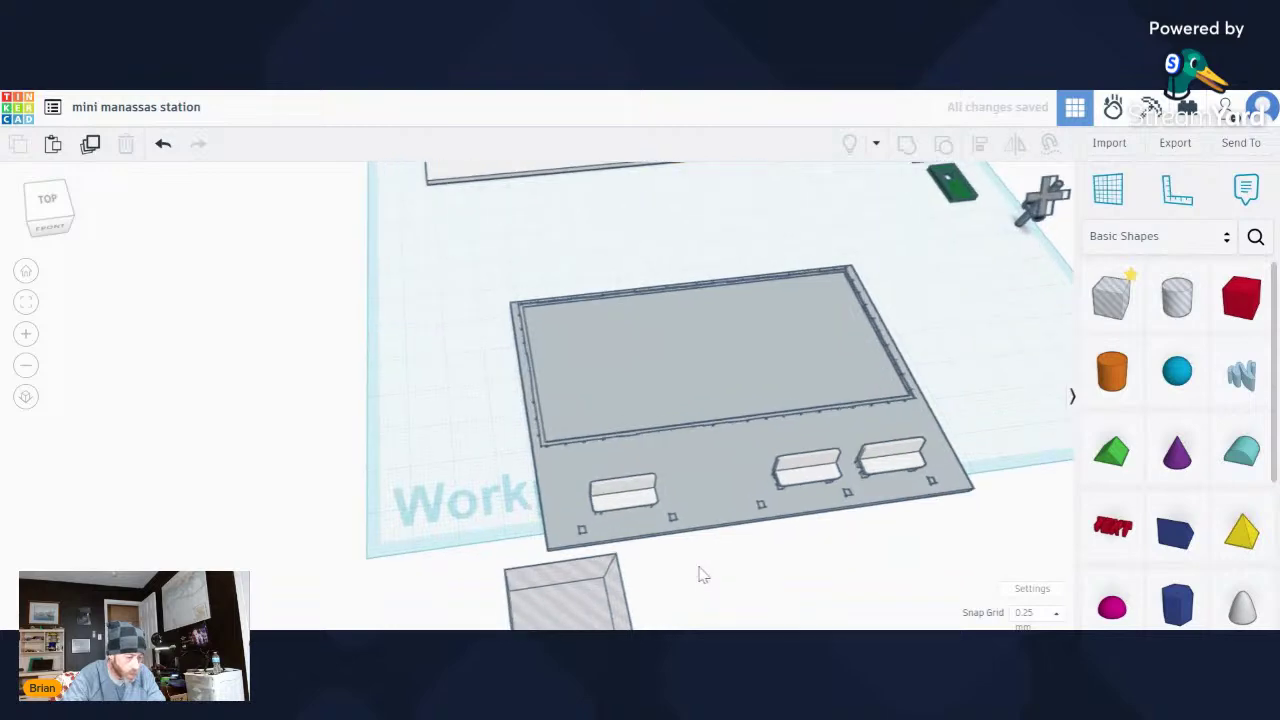
pyautogui.moveTo(588, 588); pyautogui.dragTo(645, 405)
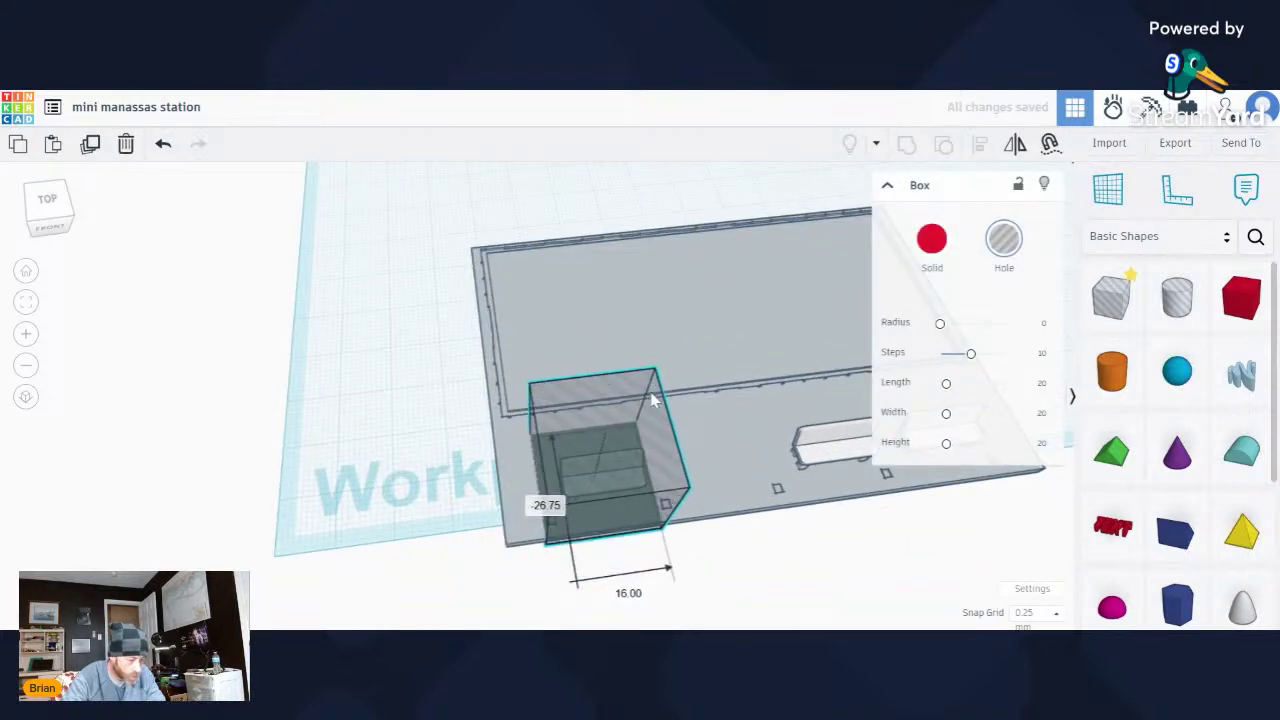
pyautogui.scroll(5, 602, 444)
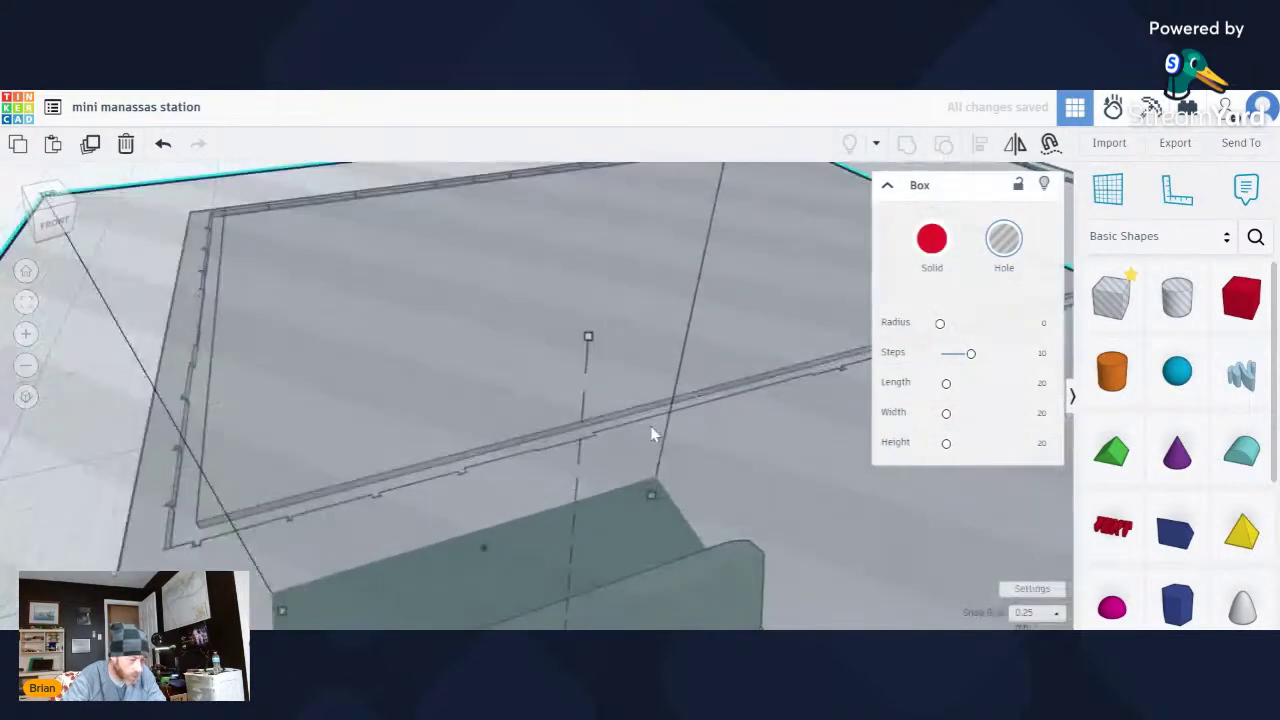
pyautogui.scroll(-8, 651, 434)
pyautogui.click(710, 570)
pyautogui.scroll(3, 668, 534)
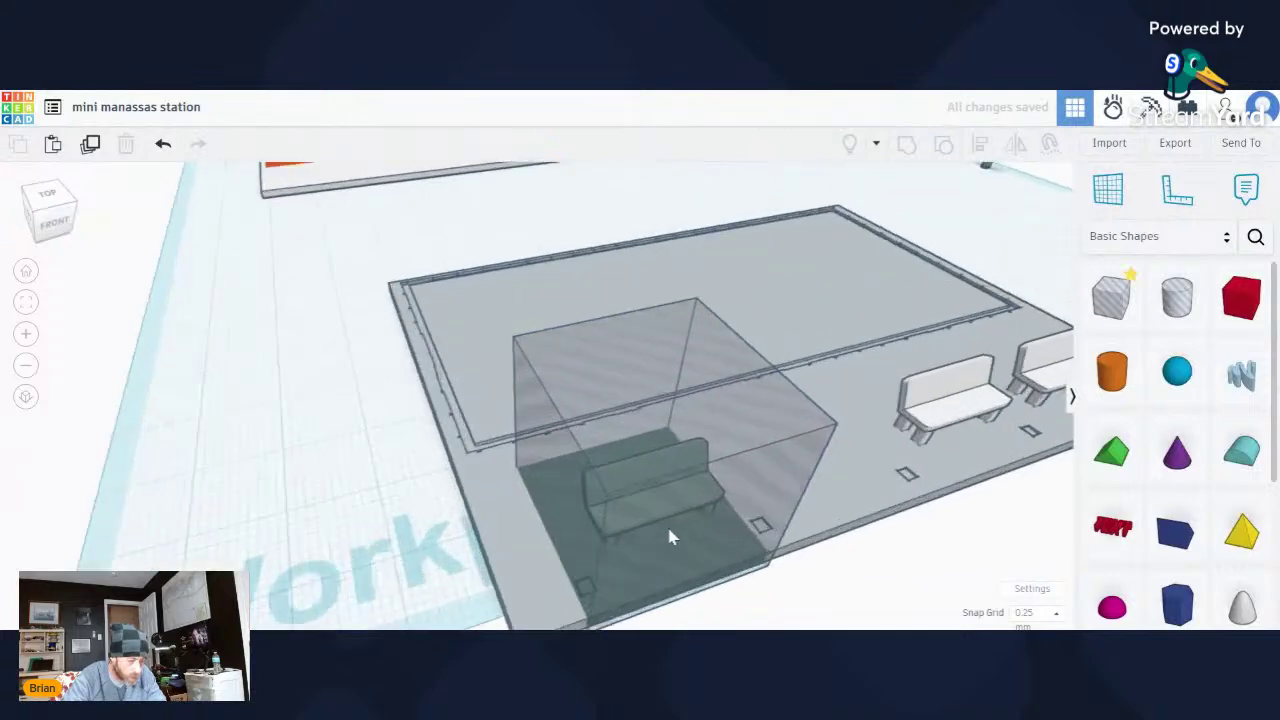
# Raise the hole box around the bench 2.25 mm above the workplane.
pyautogui.moveTo(668, 531); pyautogui.dragTo(712, 470, button='right')
pyautogui.click(712, 470)
pyautogui.moveTo(654, 252); pyautogui.dragTo(672, 232)
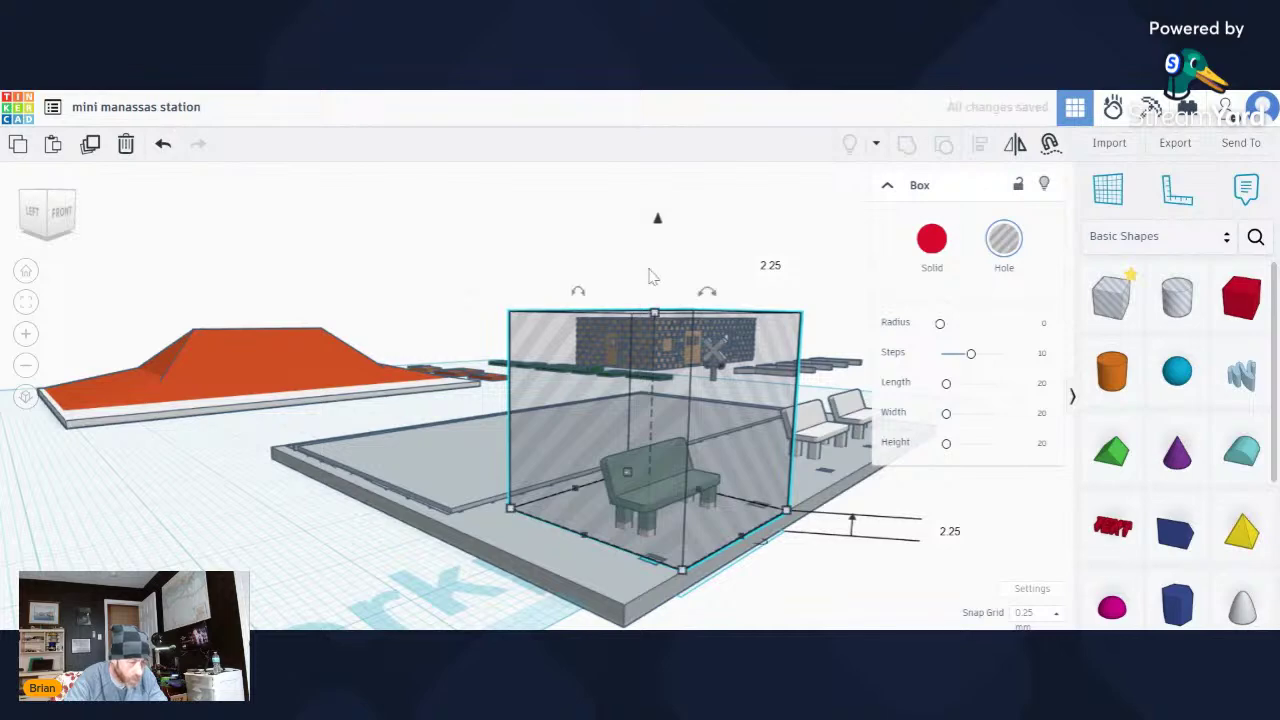
pyautogui.click(840, 565)
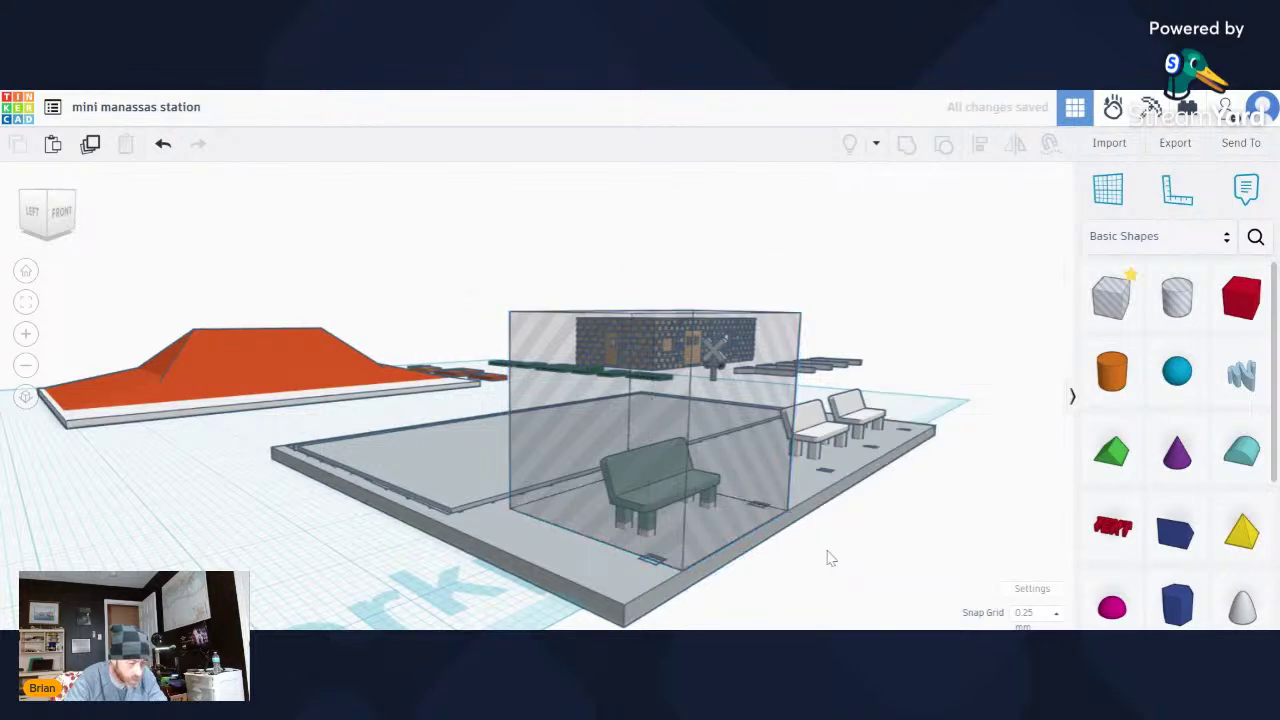
# Flatten the hole box to a height of 0.50 mm and lower it 1.00 mm into the platform beneath the bench.
pyautogui.moveTo(829, 557); pyautogui.dragTo(655, 393, button='right')
pyautogui.click(655, 393)
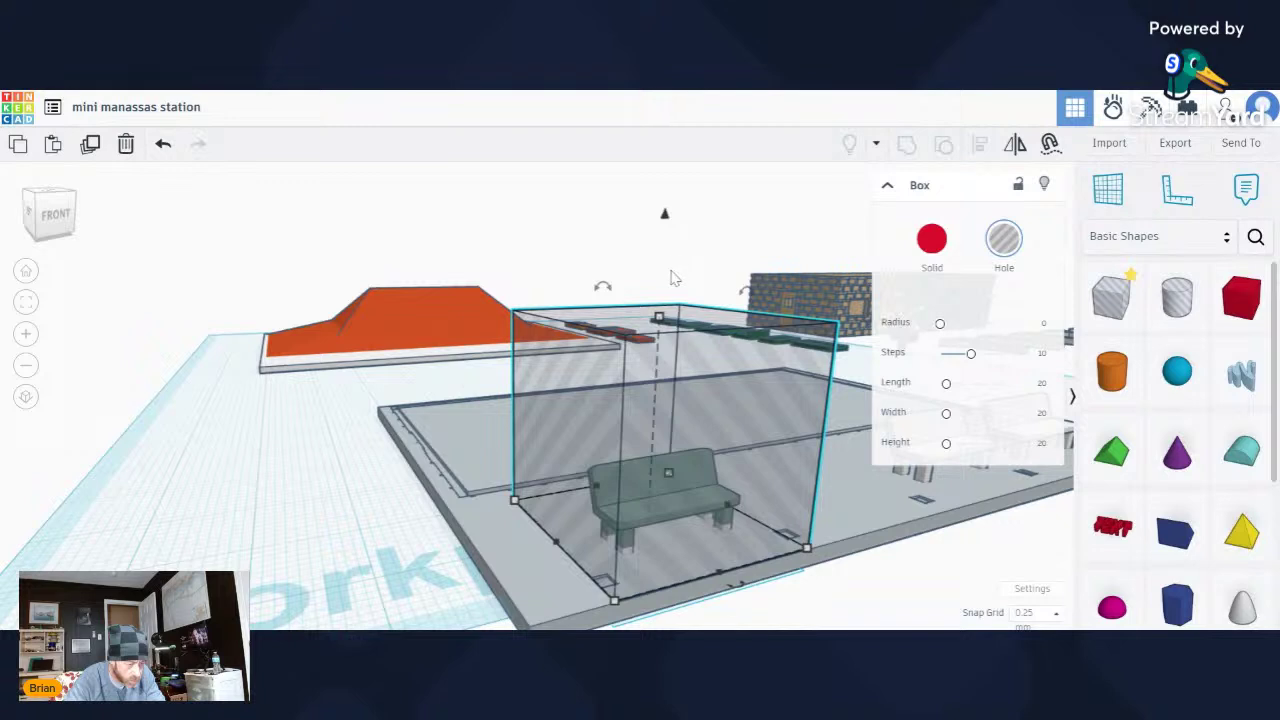
pyautogui.moveTo(659, 318); pyautogui.dragTo(665, 524)
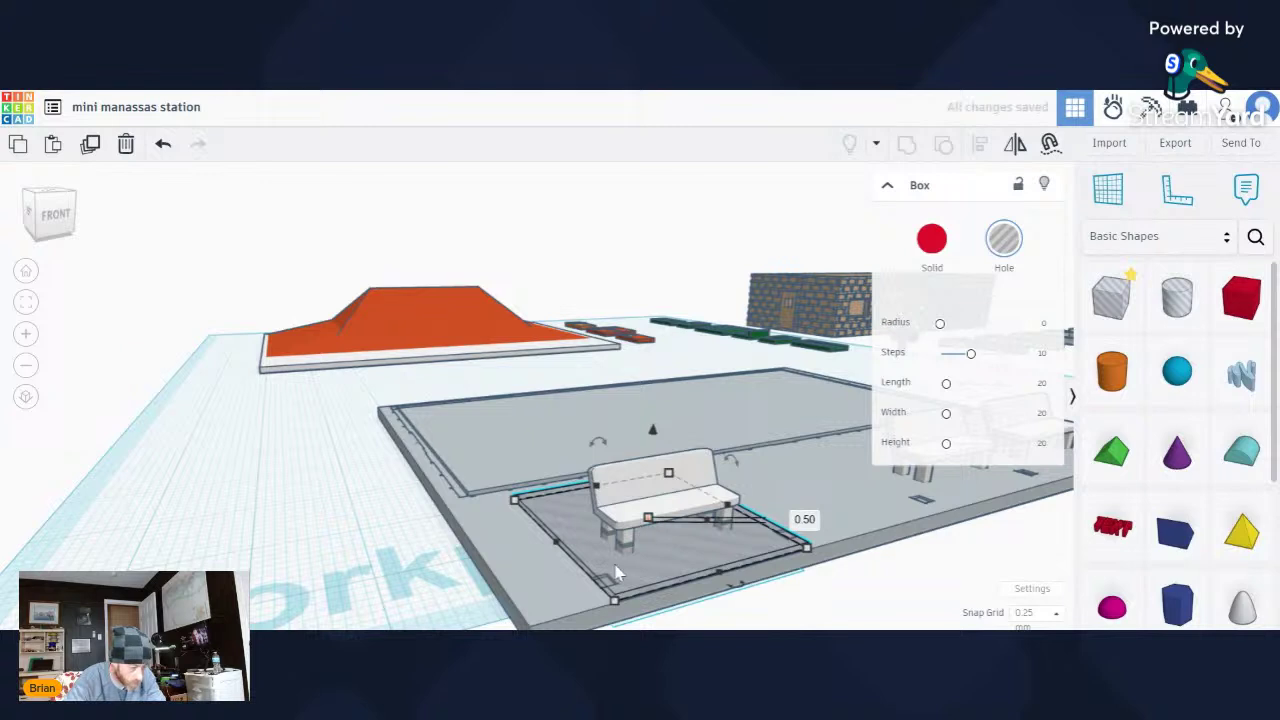
pyautogui.scroll(2, 603, 553)
pyautogui.moveTo(683, 359); pyautogui.dragTo(688, 393)
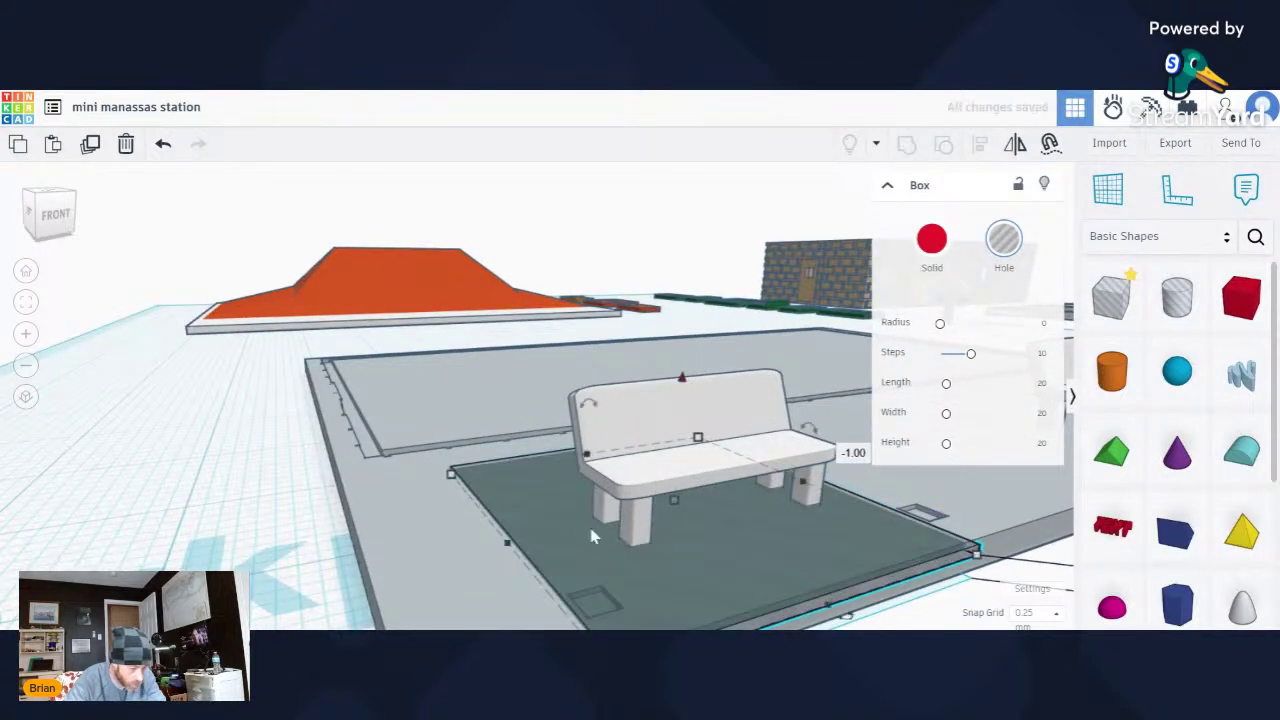
# Shrink the flat hole box around the bench's outer pair of legs, shortening it to about 5.25 mm front to back.
pyautogui.moveTo(790, 518); pyautogui.dragTo(652, 547)
pyautogui.moveTo(508, 543); pyautogui.dragTo(586, 520)
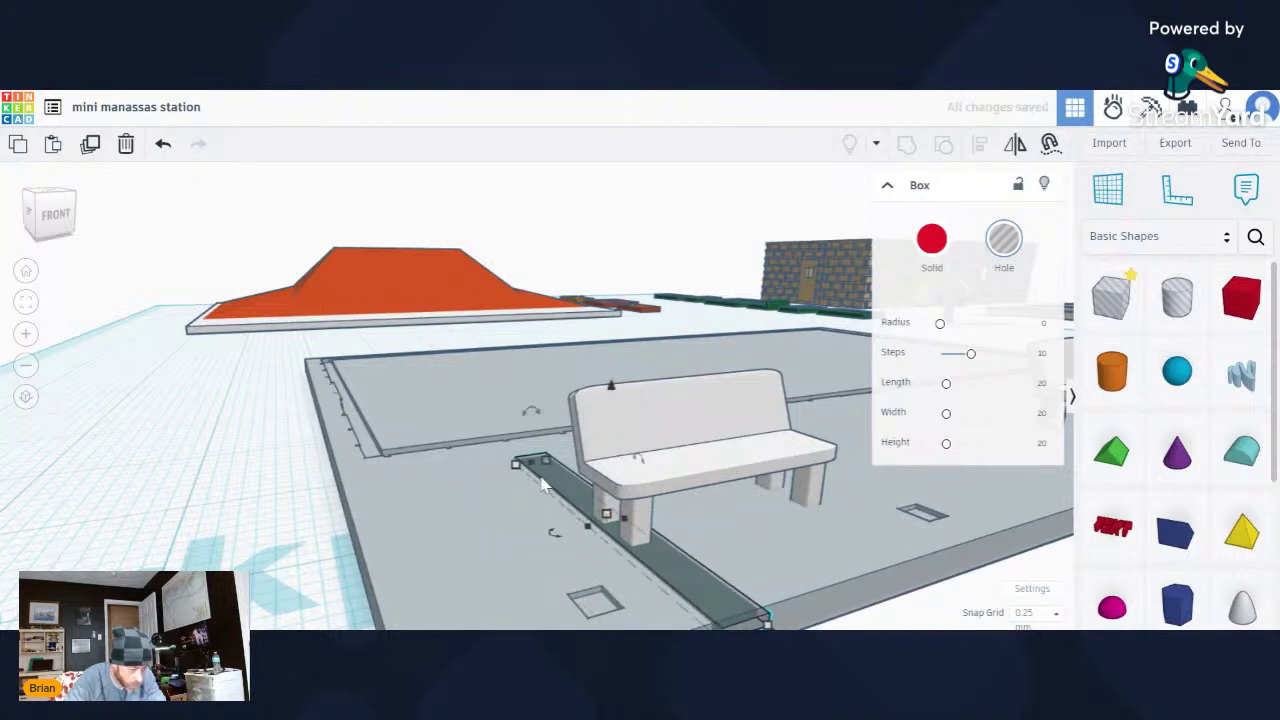
pyautogui.moveTo(536, 472); pyautogui.dragTo(594, 527)
pyautogui.moveTo(596, 524); pyautogui.dragTo(890, 557, button='right')
pyautogui.moveTo(764, 448); pyautogui.dragTo(700, 472)
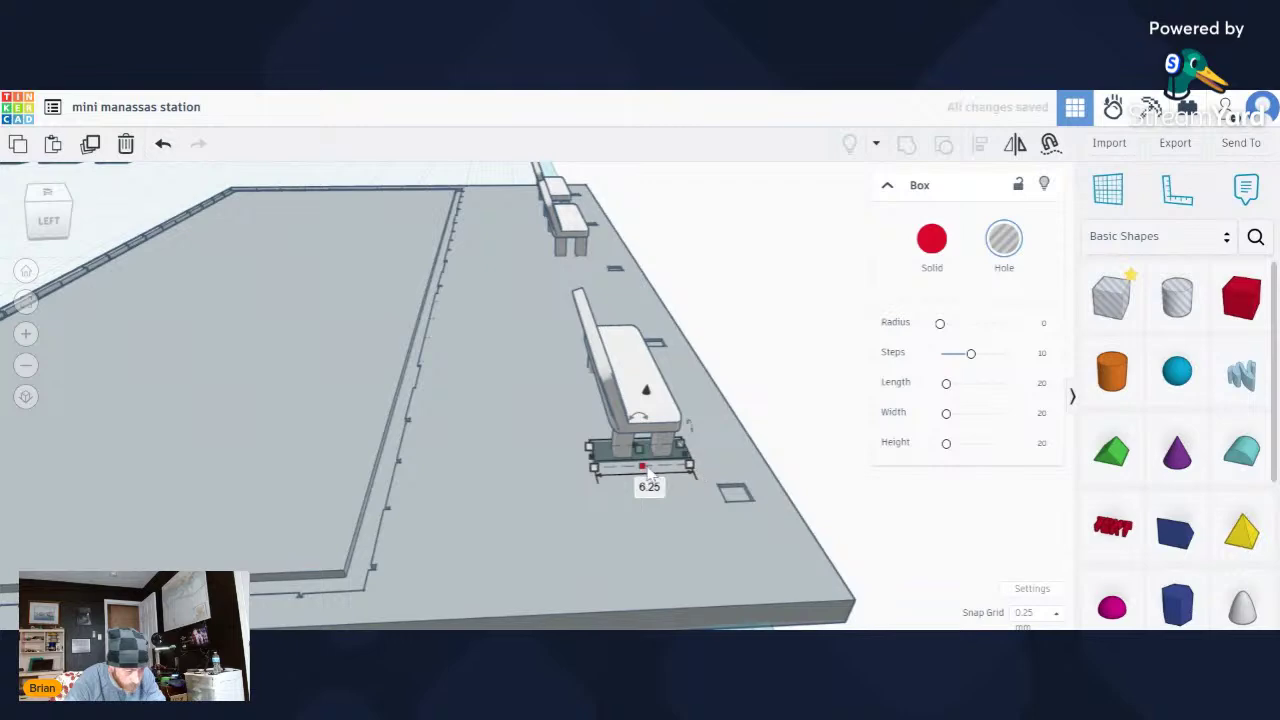
pyautogui.scroll(5, 500, 458)
pyautogui.moveTo(461, 452); pyautogui.dragTo(497, 449)
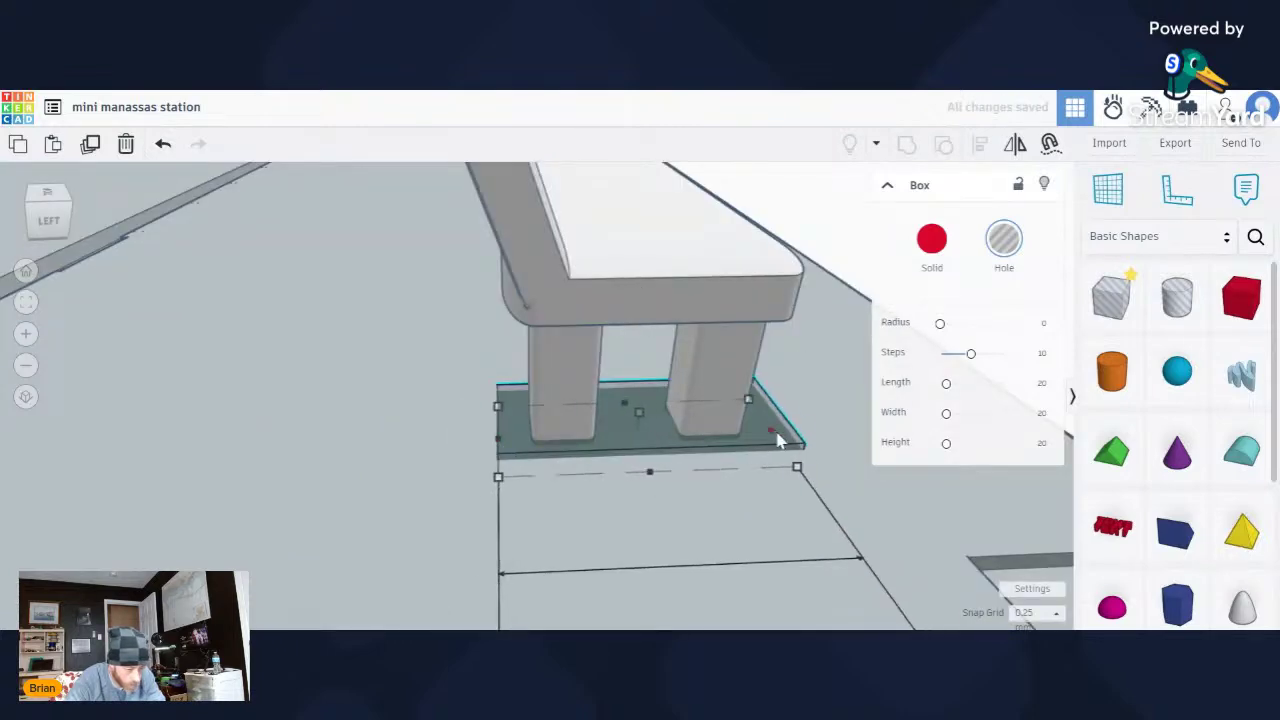
# Narrow the flat hole box to 2.00 mm wide around the bench's outer legs.
pyautogui.moveTo(782, 436); pyautogui.dragTo(343, 437, button='right')
pyautogui.scroll(-6, 345, 437)
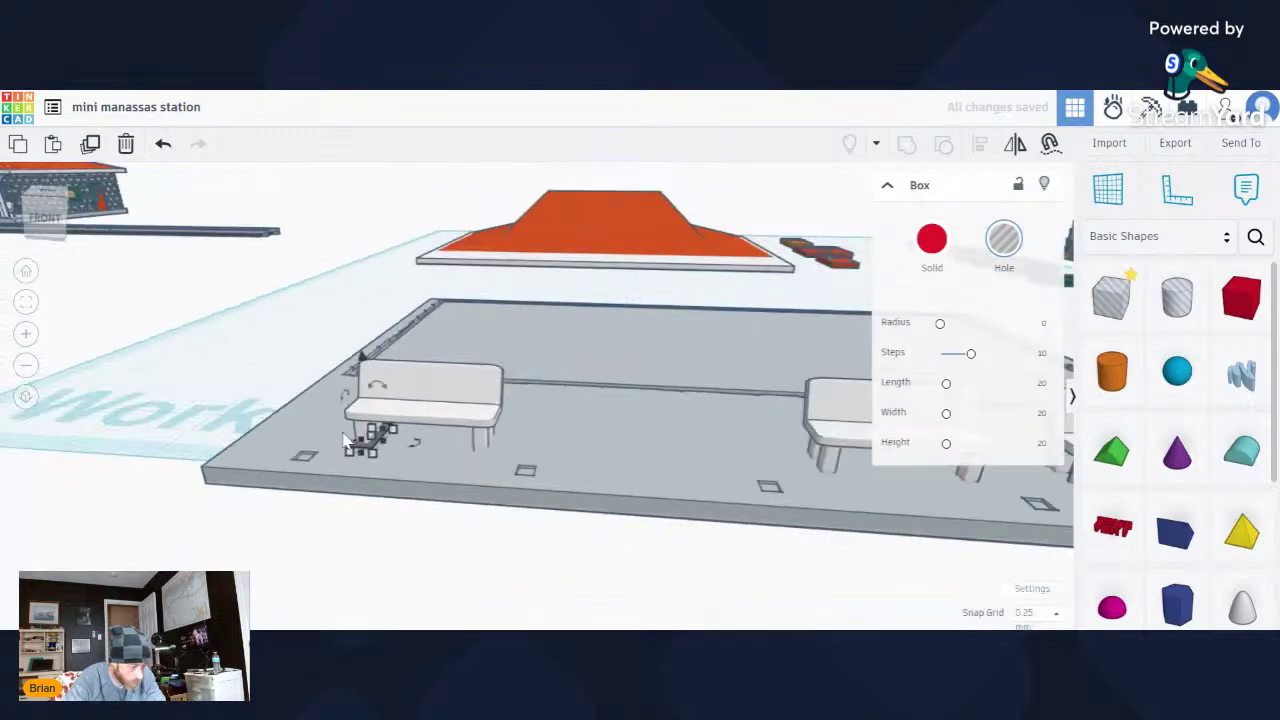
pyautogui.scroll(5, 362, 444)
pyautogui.moveTo(469, 478); pyautogui.dragTo(509, 491, button='right')
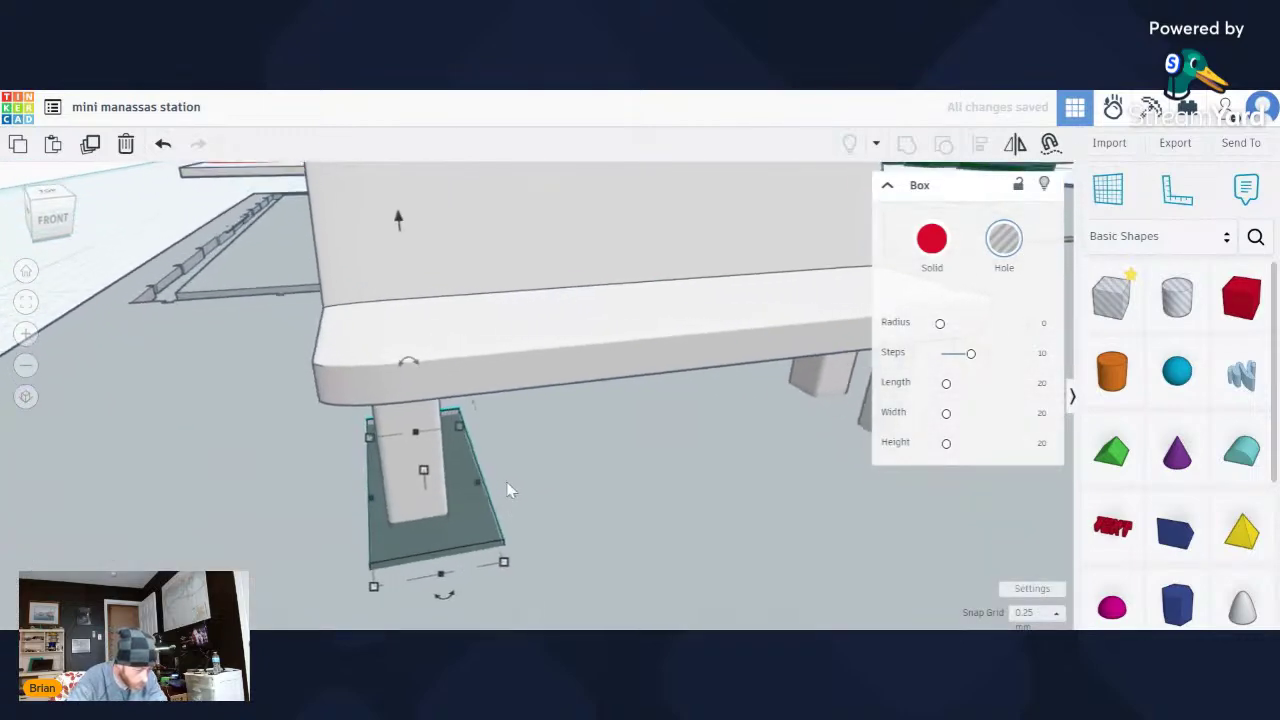
pyautogui.moveTo(477, 489); pyautogui.dragTo(466, 489)
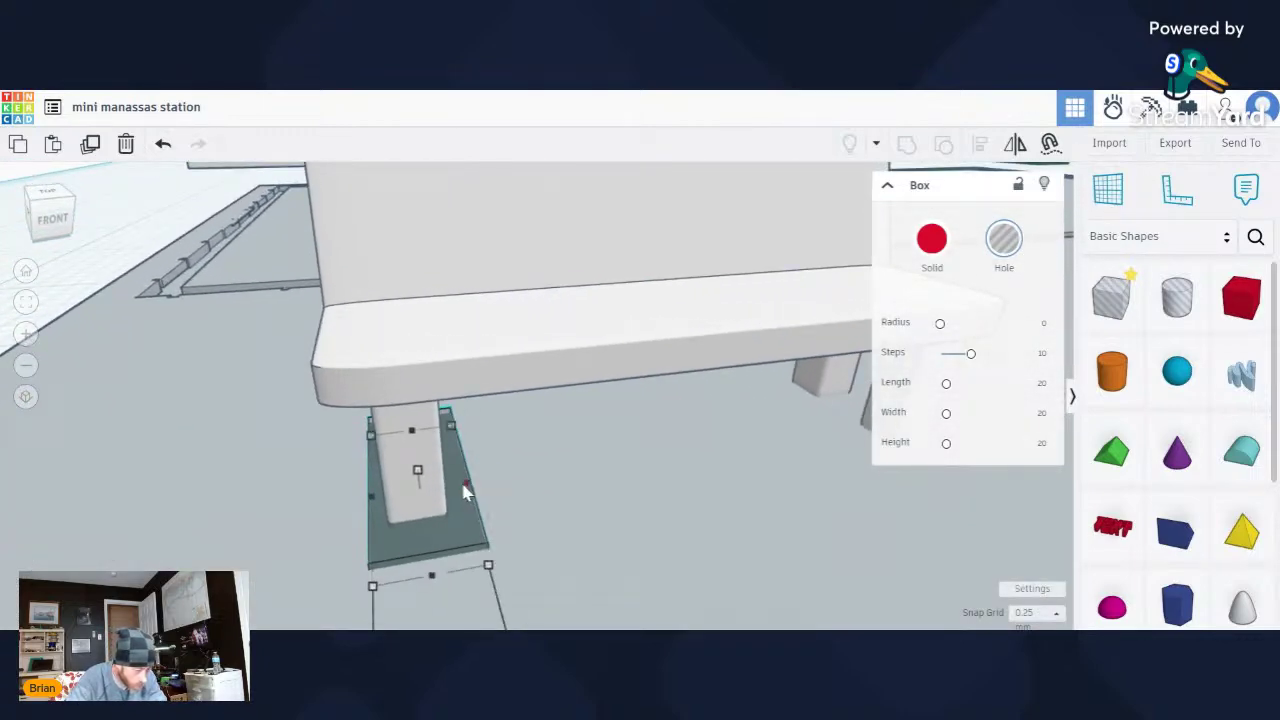
pyautogui.scroll(-5, 469, 491)
pyautogui.scroll(3, 500, 482)
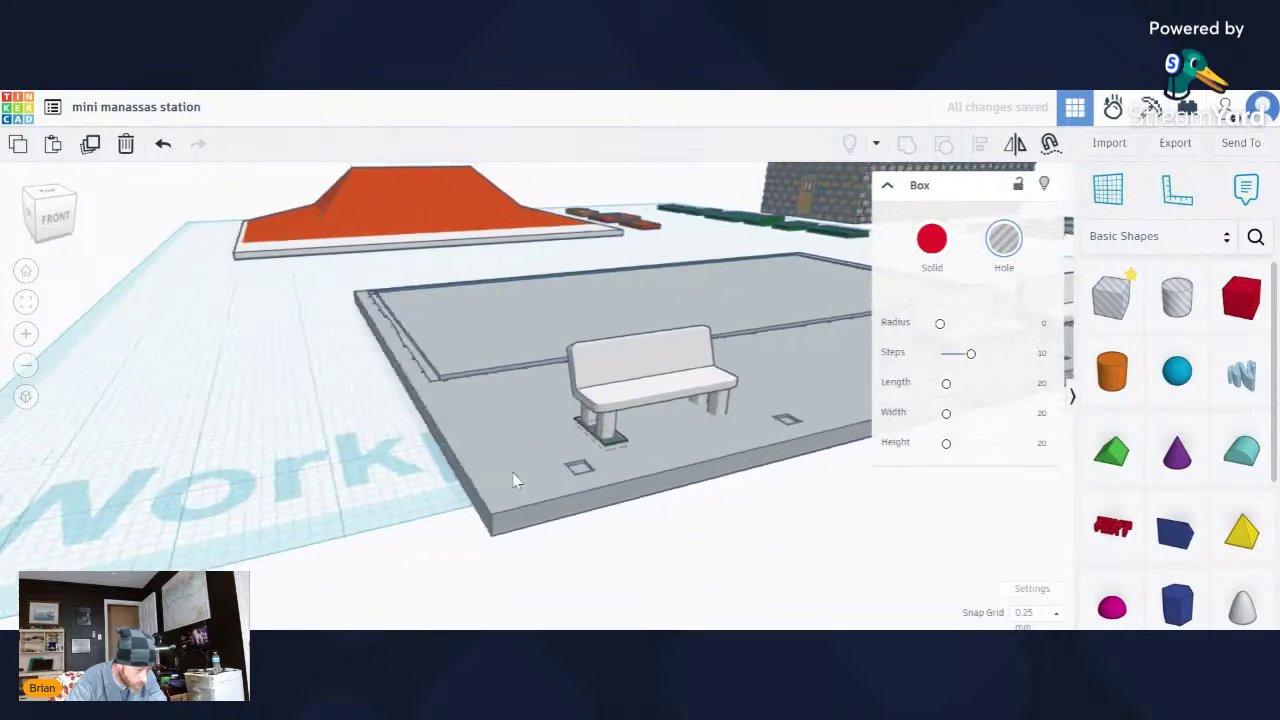
pyautogui.scroll(2, 483, 505)
pyautogui.scroll(3, 485, 517)
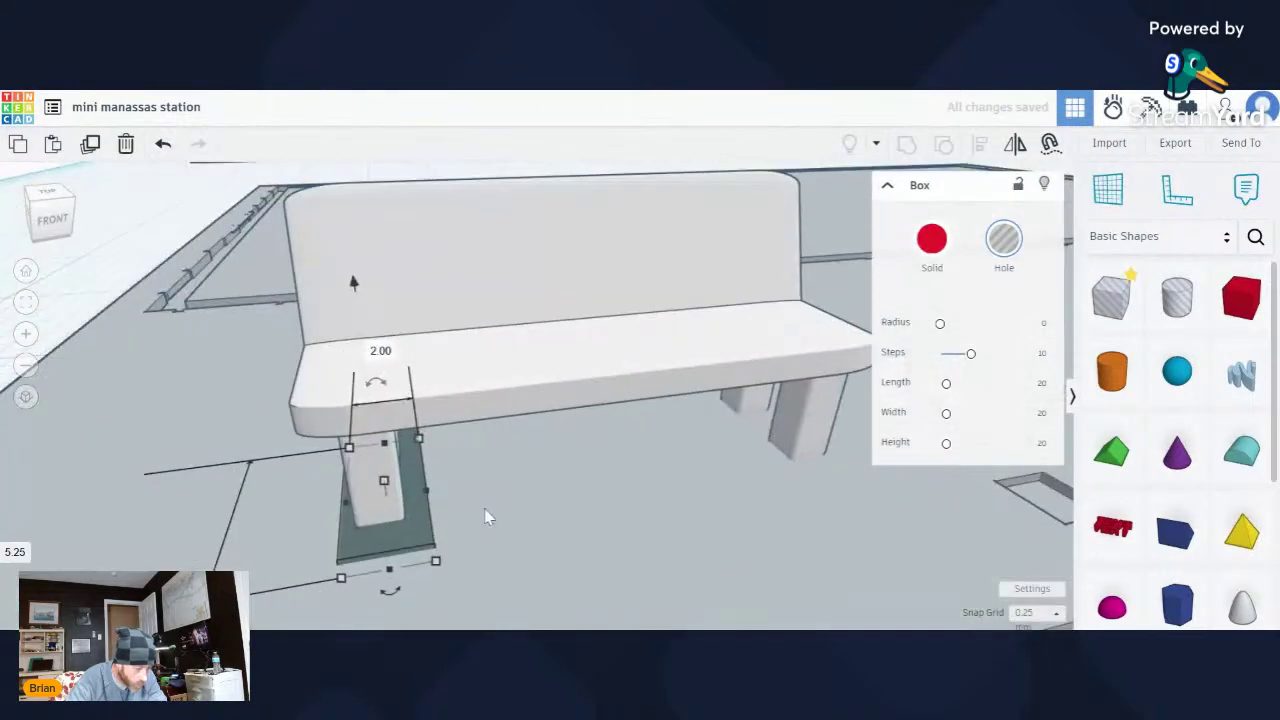
# Try to cut a recess under the bench's outer legs by grouping the hole box with the platform, and undo the grouping.
pyautogui.keyDown('shift'); pyautogui.click(522, 508); pyautogui.keyUp('shift')
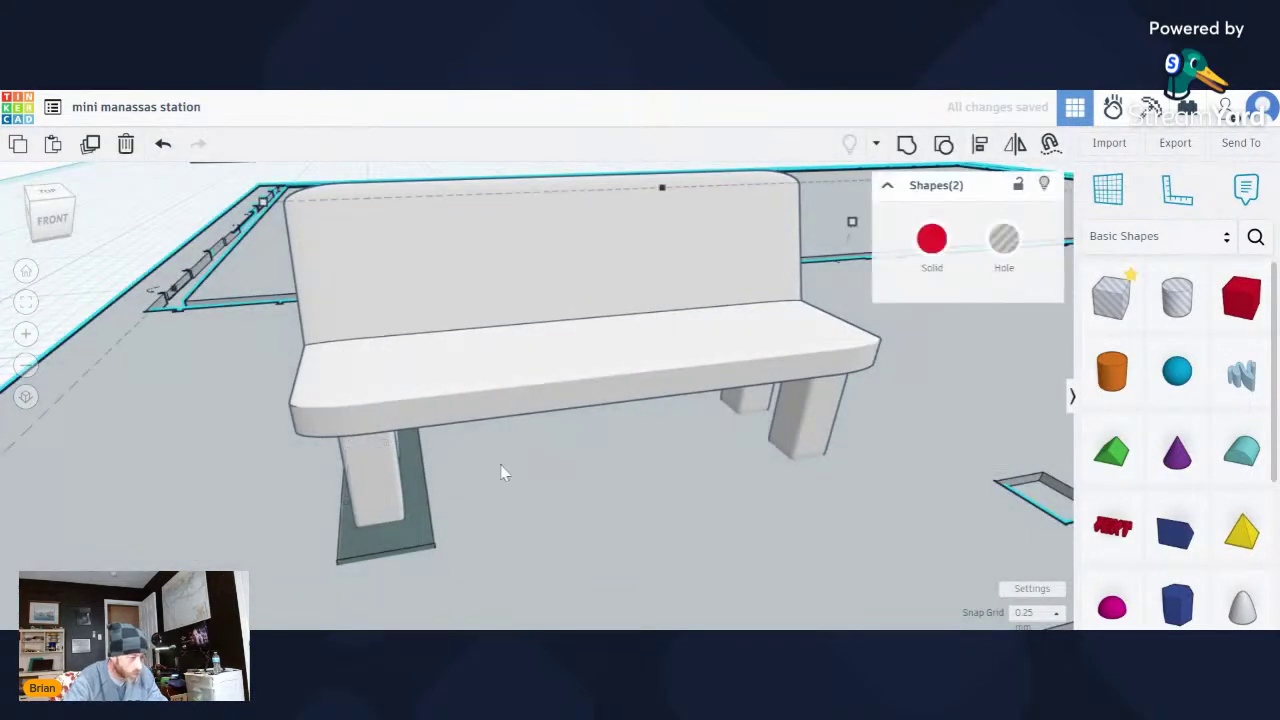
pyautogui.click(906, 145)
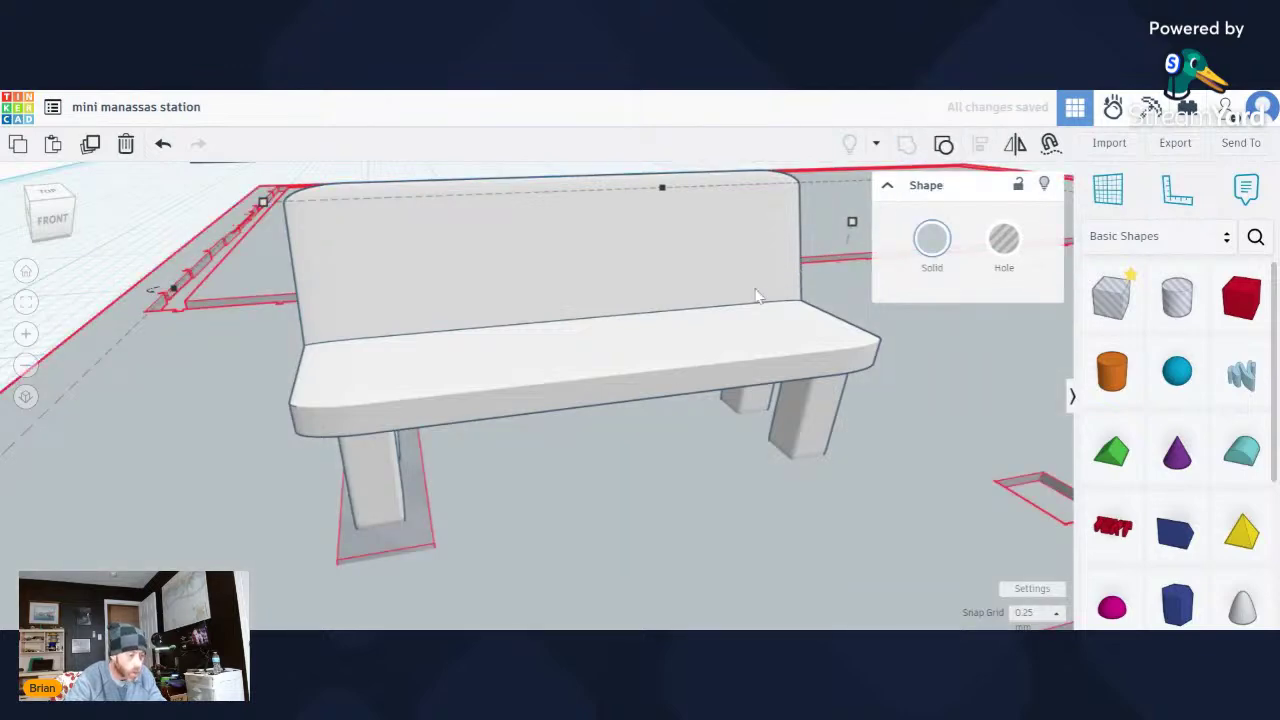
pyautogui.scroll(2, 410, 503)
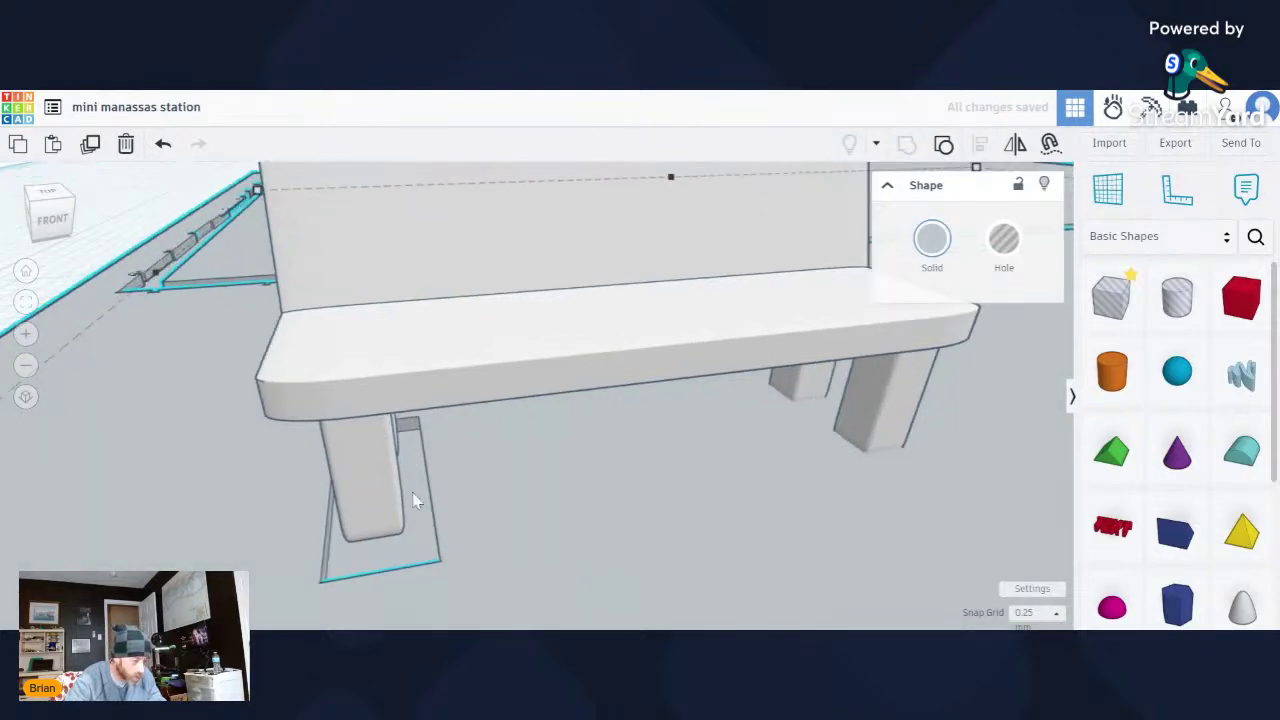
pyautogui.moveTo(414, 500); pyautogui.dragTo(487, 470, button='right')
pyautogui.scroll(-3, 440, 468)
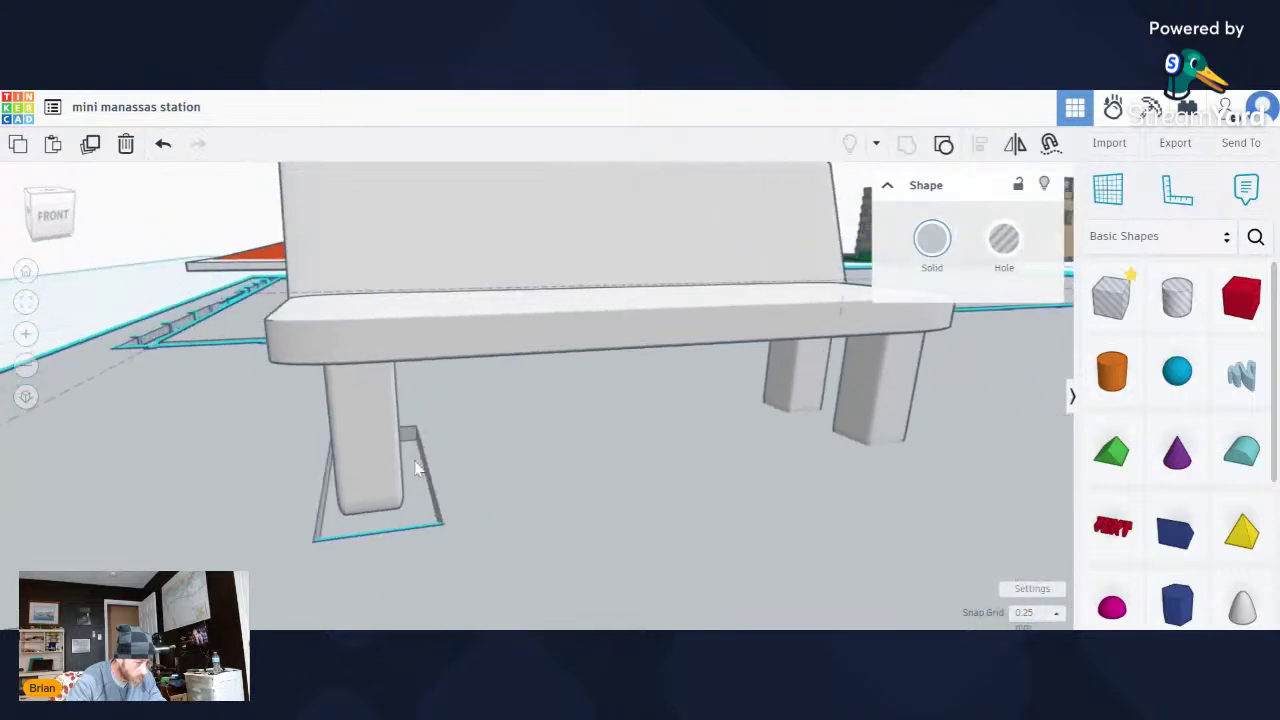
pyautogui.click(400, 466)
pyautogui.scroll(-3, 428, 457)
pyautogui.scroll(3, 428, 457)
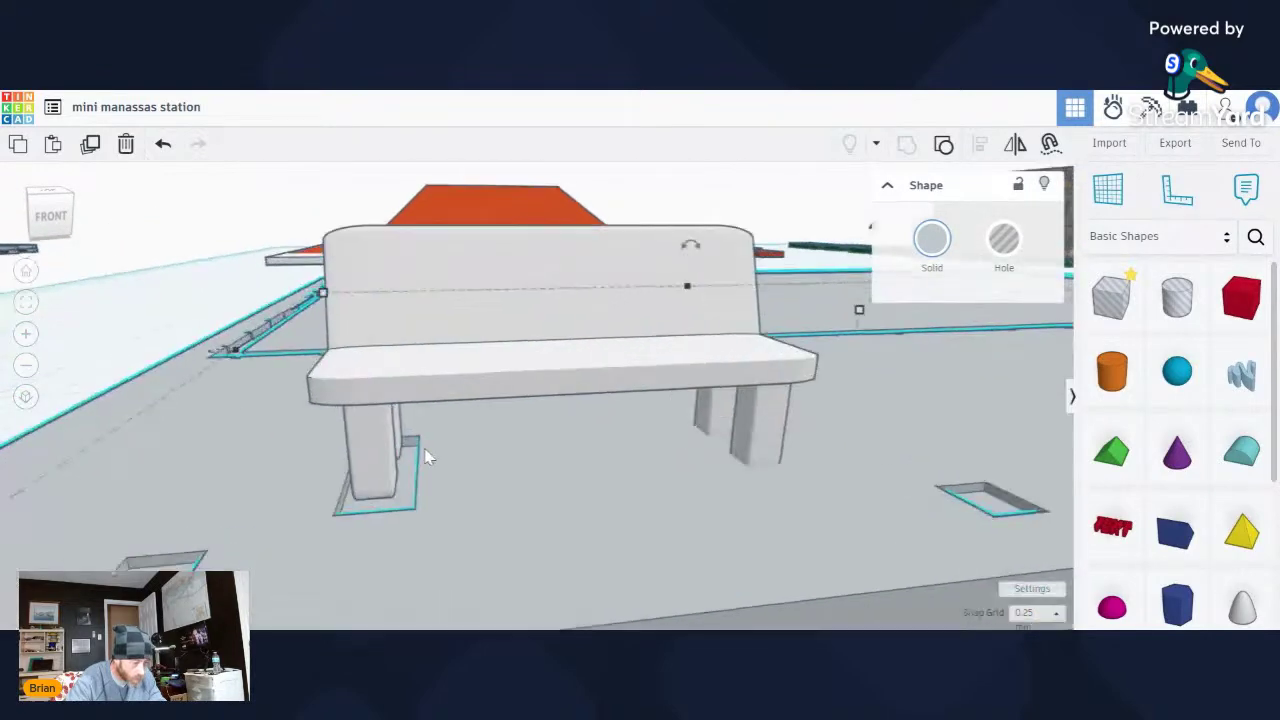
pyautogui.moveTo(423, 451); pyautogui.dragTo(474, 448, button='right')
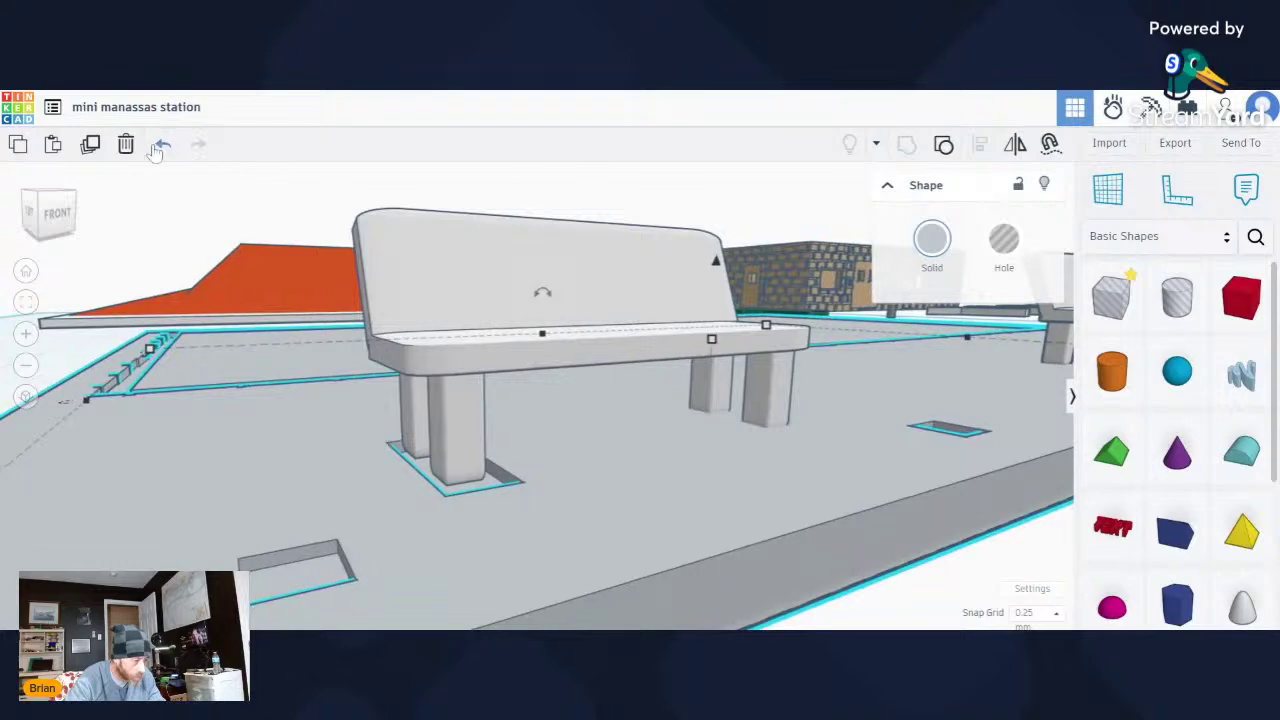
pyautogui.click(162, 145)
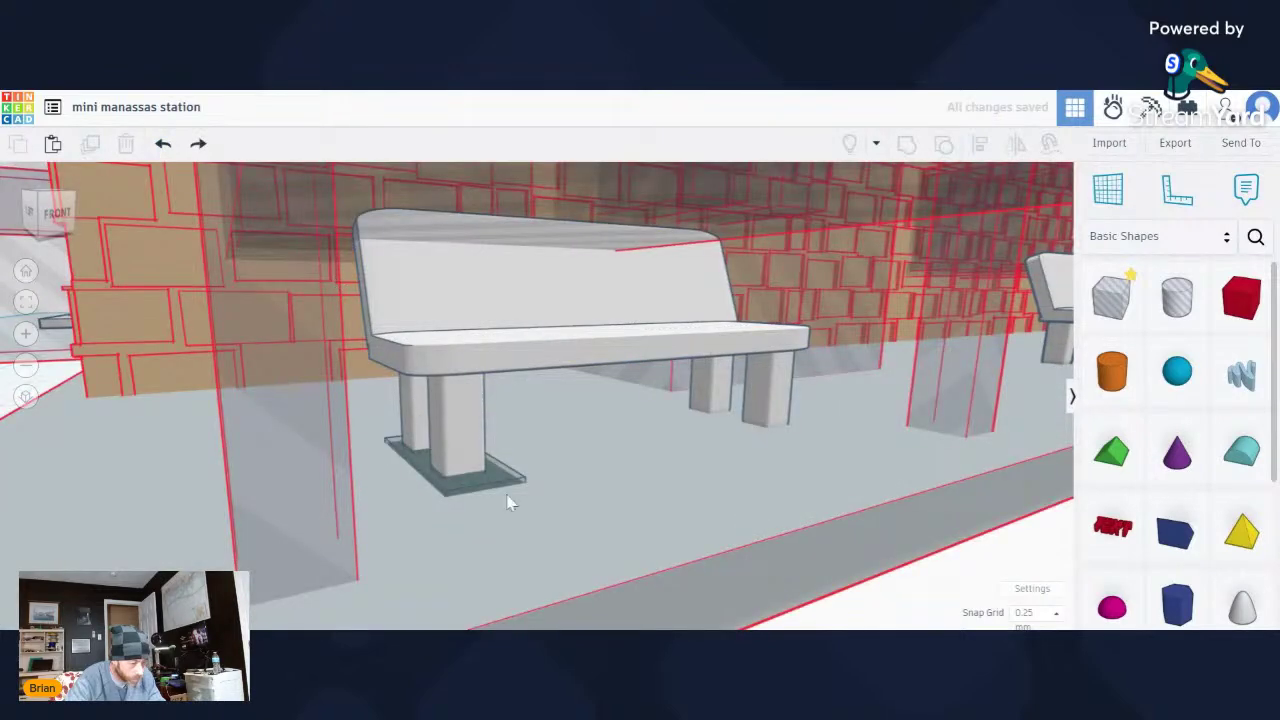
# Raise the flat hole box under the bench's outer legs by 0.25 mm, to 1.50 mm above the workplane.
pyautogui.click(480, 487)
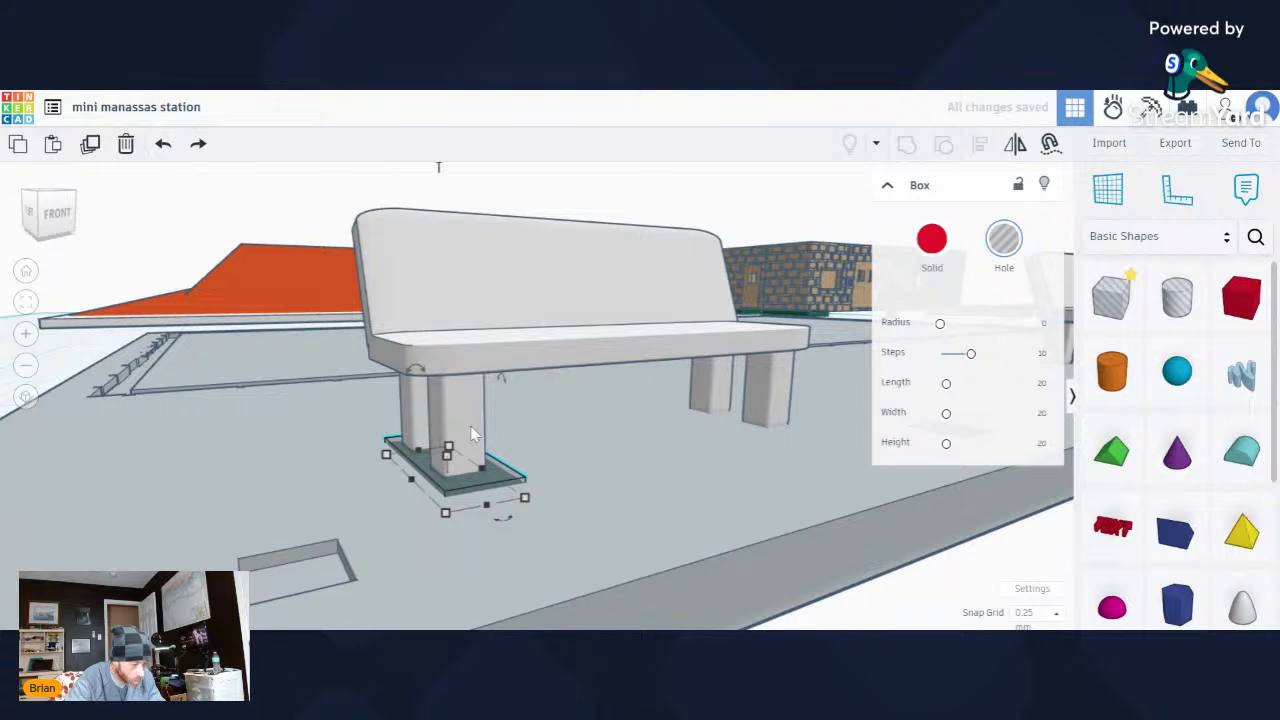
pyautogui.scroll(-5, 473, 435)
pyautogui.moveTo(457, 305); pyautogui.dragTo(457, 301)
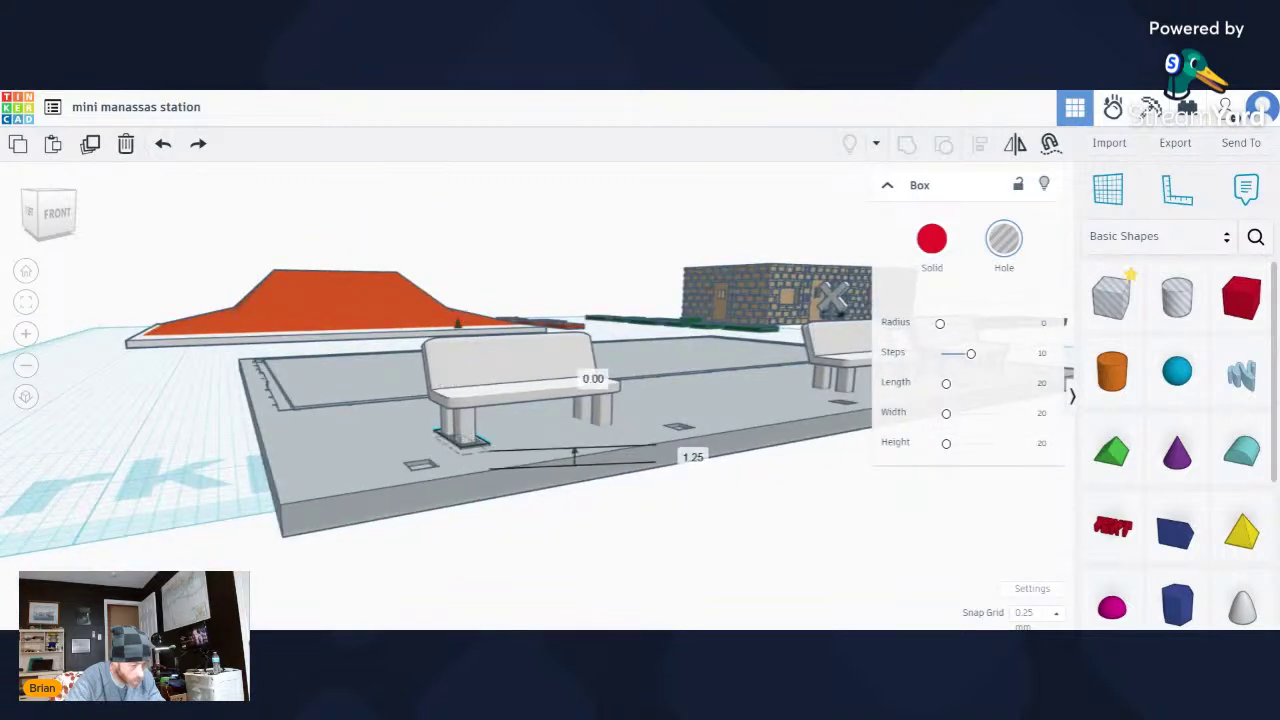
pyautogui.hotkey('ctrl', 'Down')
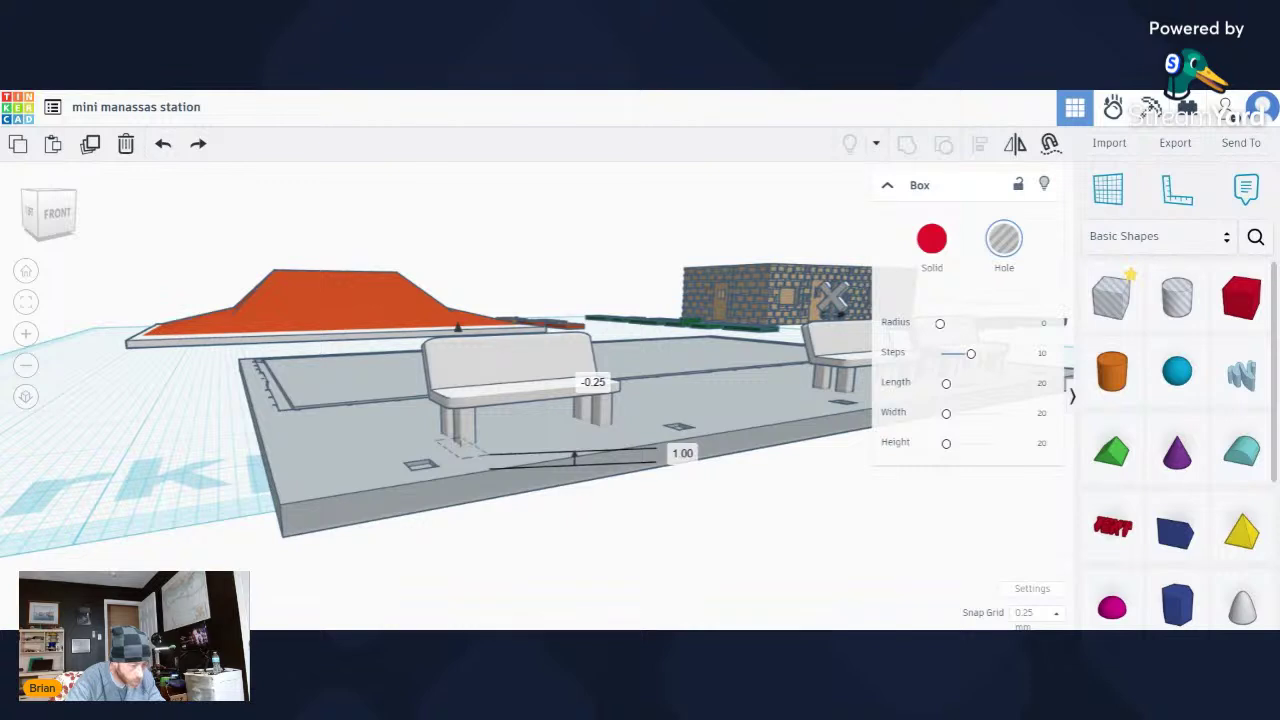
pyautogui.hotkey('ctrl', 'Up')
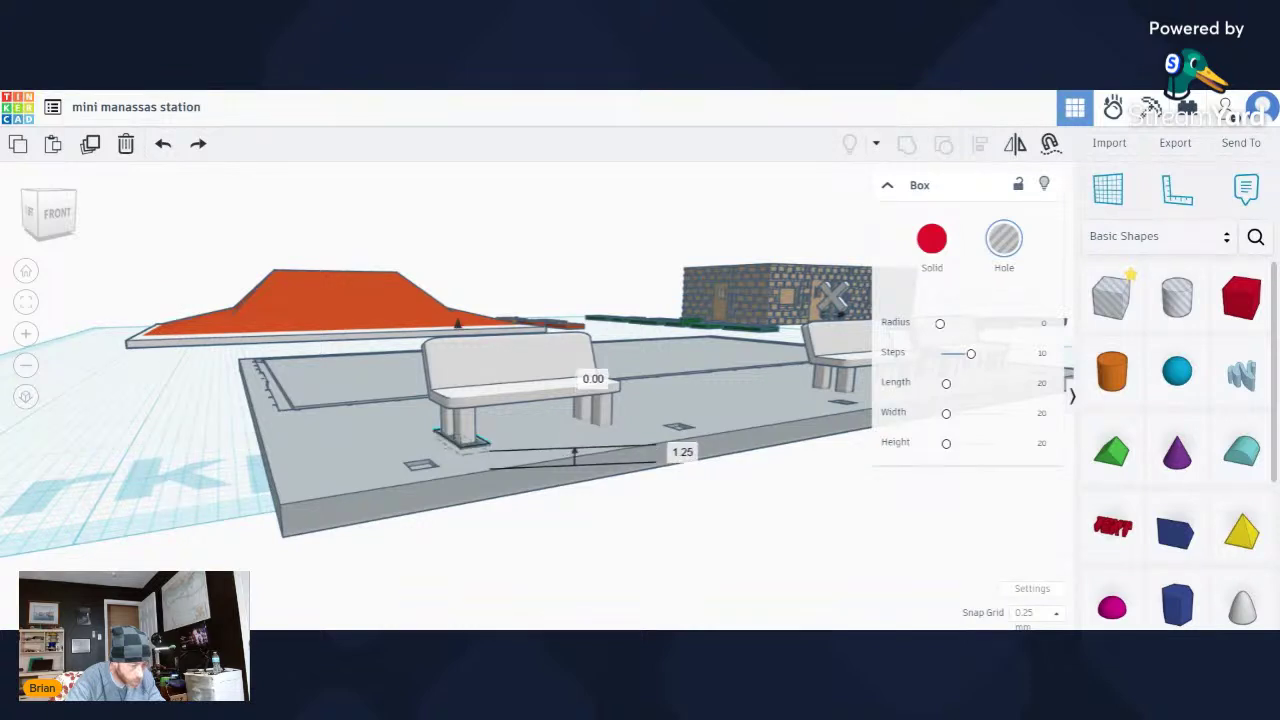
pyautogui.hotkey('ctrl', 'Up')
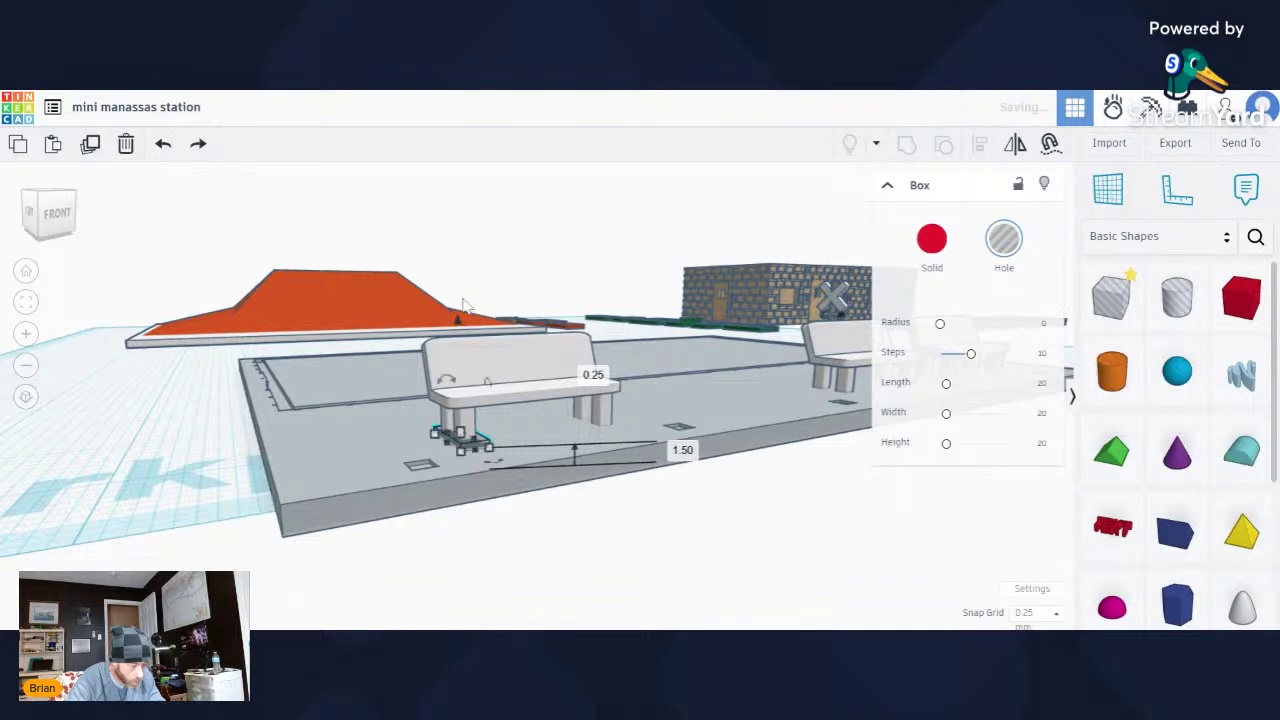
pyautogui.scroll(5, 568, 425)
pyautogui.scroll(-6, 551, 429)
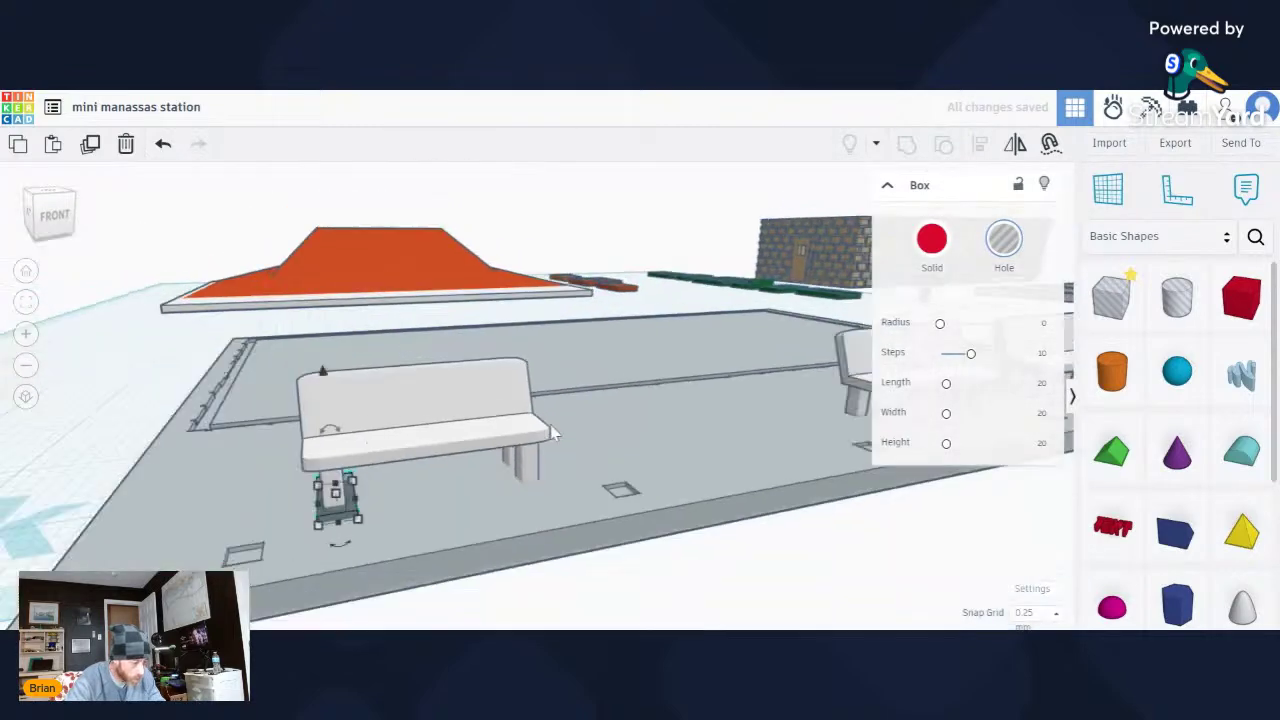
pyautogui.click(568, 539)
# Duplicate the flat hole box and place the copy beneath the same bench's other pair of legs.
pyautogui.scroll(5, 480, 460)
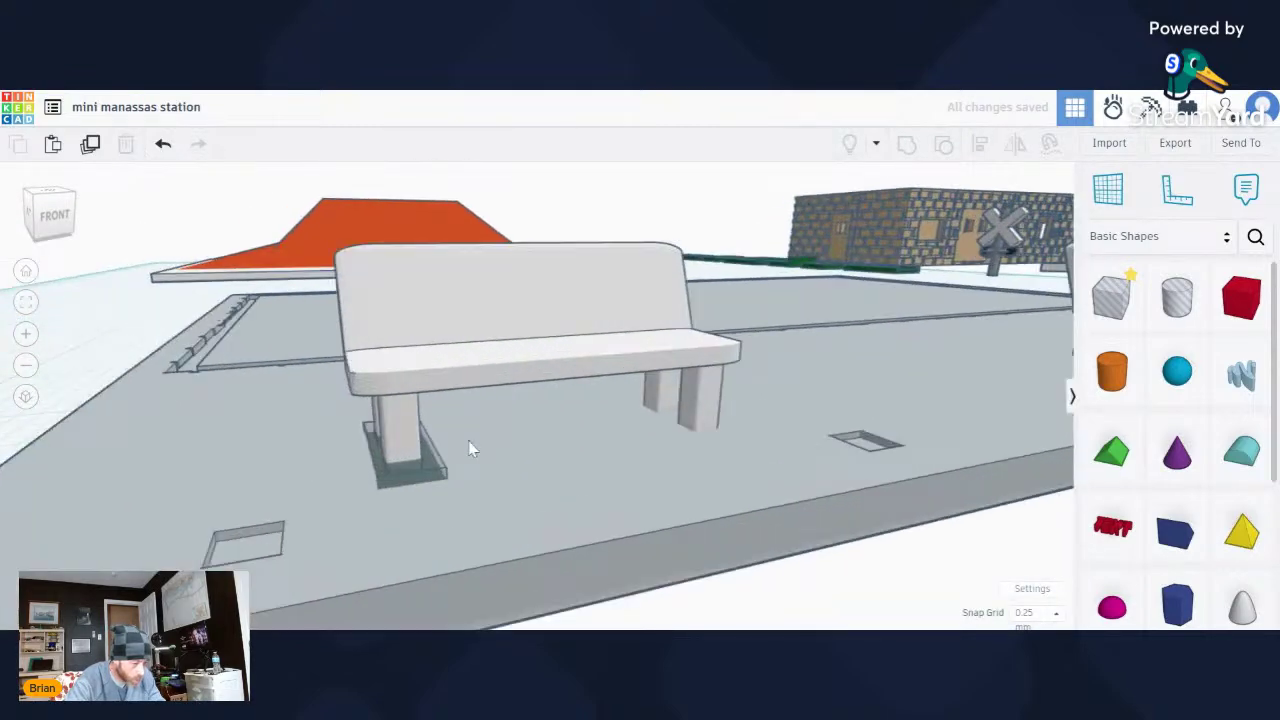
pyautogui.click(420, 476)
pyautogui.click(90, 144)
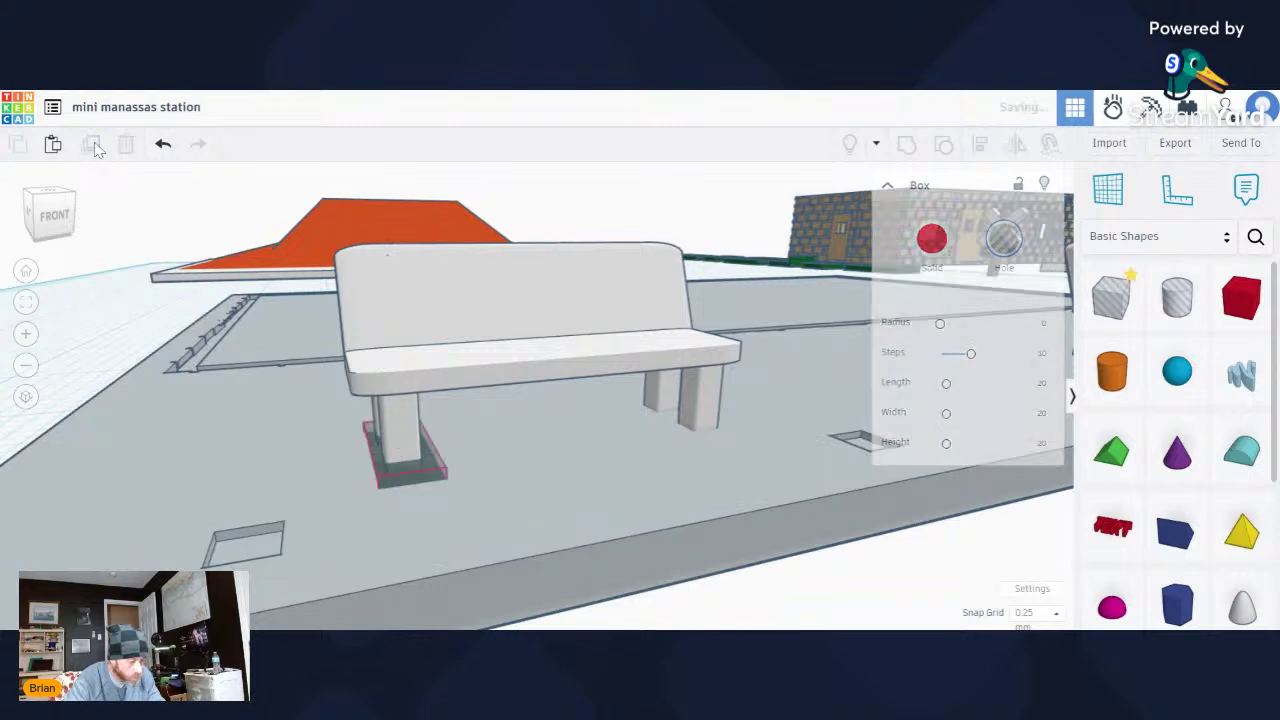
pyautogui.moveTo(420, 462); pyautogui.dragTo(695, 427)
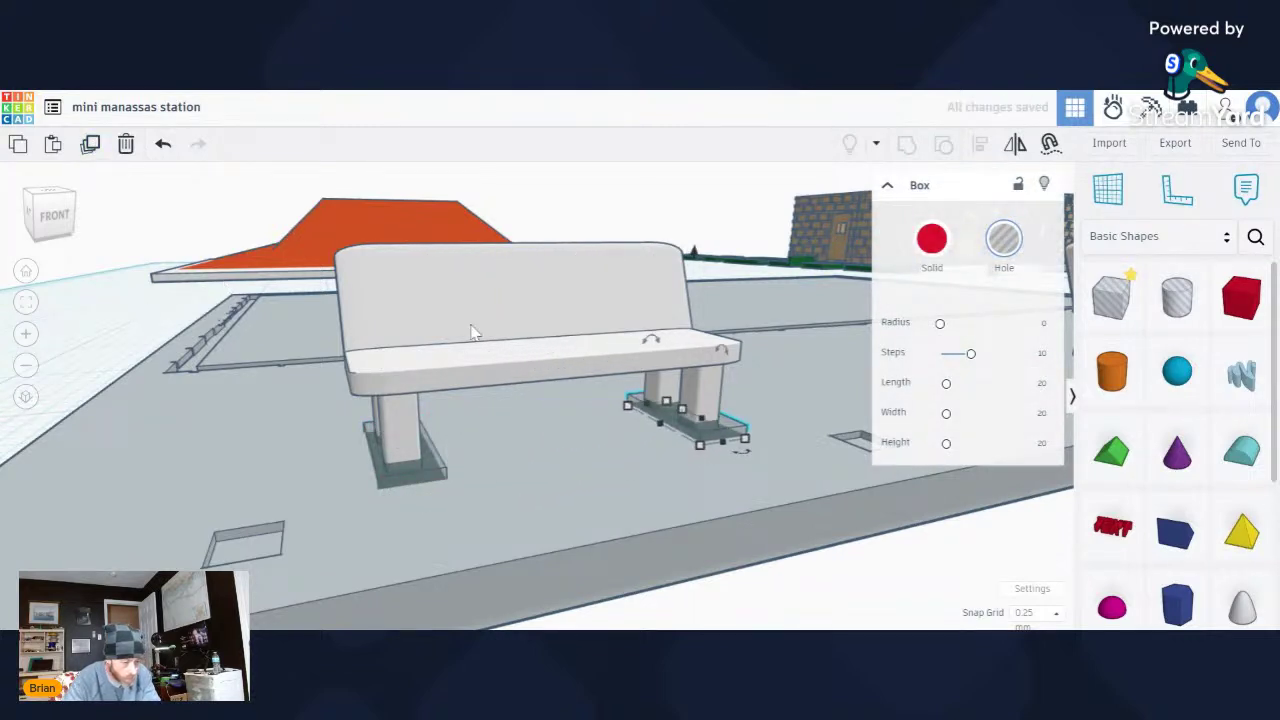
# Select both hole boxes under the first bench and duplicate them as a pair.
pyautogui.moveTo(870, 482); pyautogui.dragTo(669, 480, button='right')
pyautogui.scroll(-5, 405, 541)
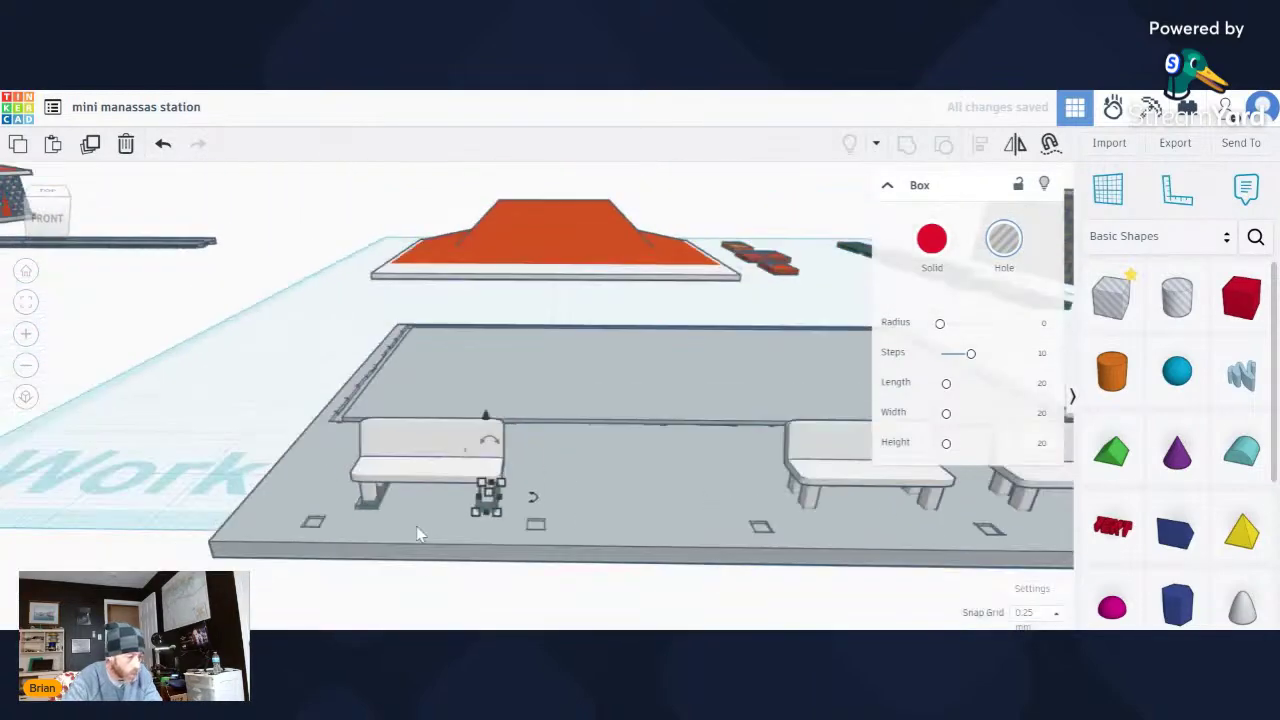
pyautogui.click(440, 568)
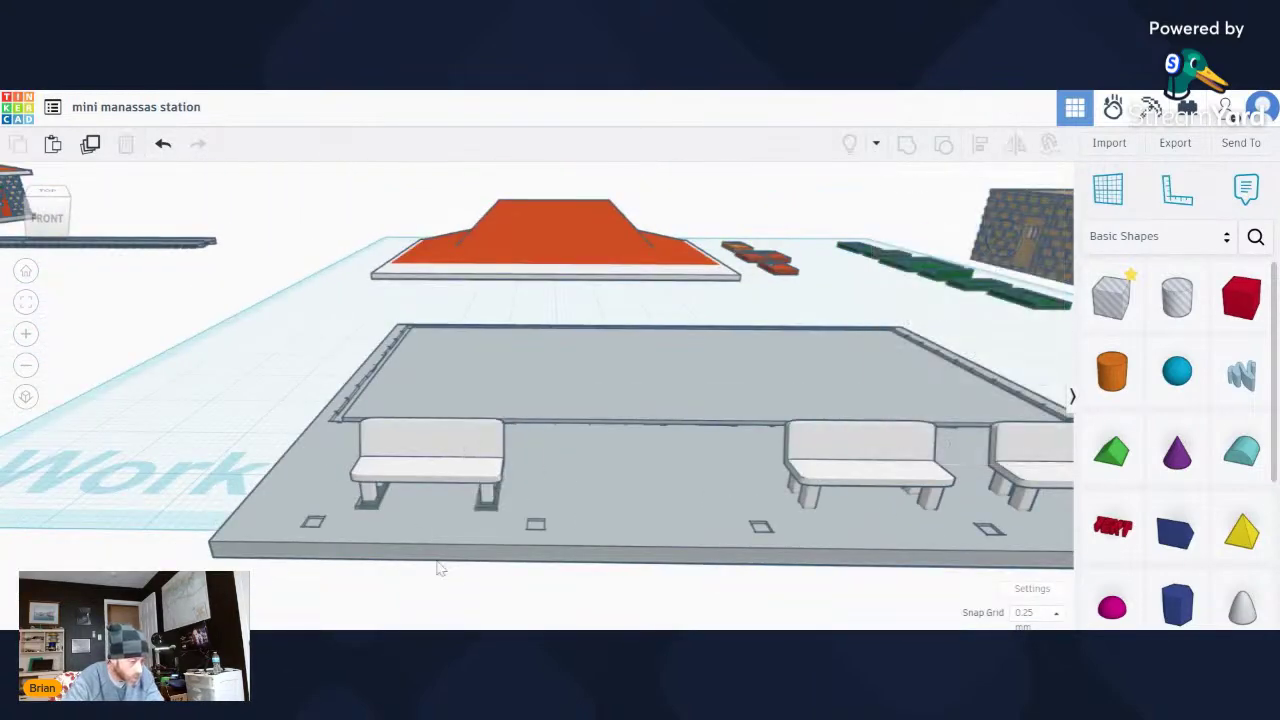
pyautogui.click(368, 512)
pyautogui.scroll(5, 450, 537)
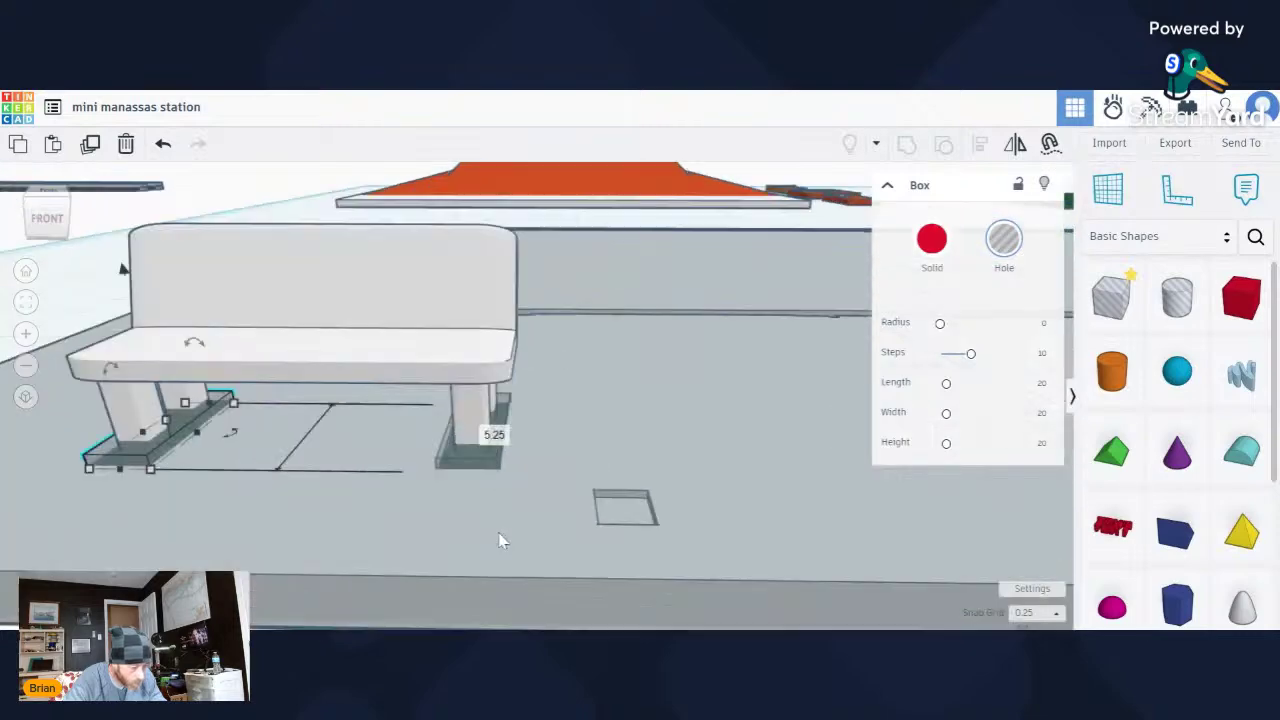
pyautogui.keyDown('shift'); pyautogui.click(485, 465); pyautogui.keyUp('shift')
pyautogui.scroll(-5, 490, 462)
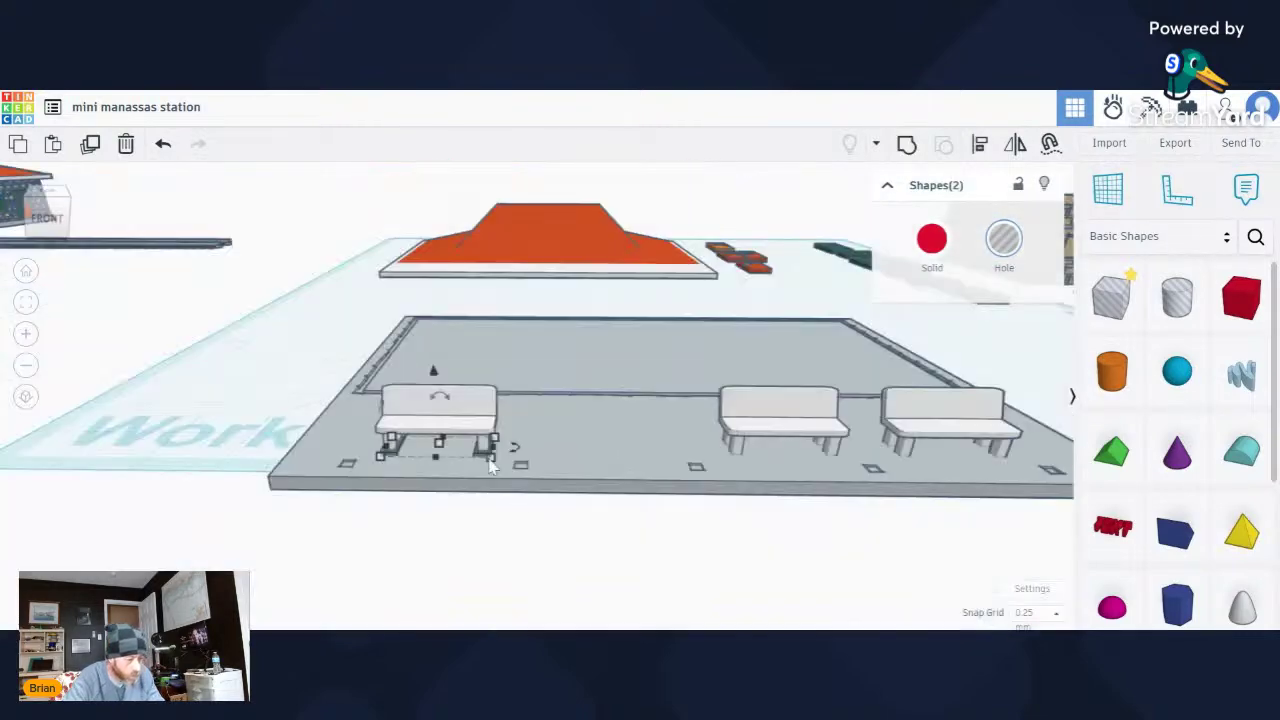
pyautogui.click(90, 143)
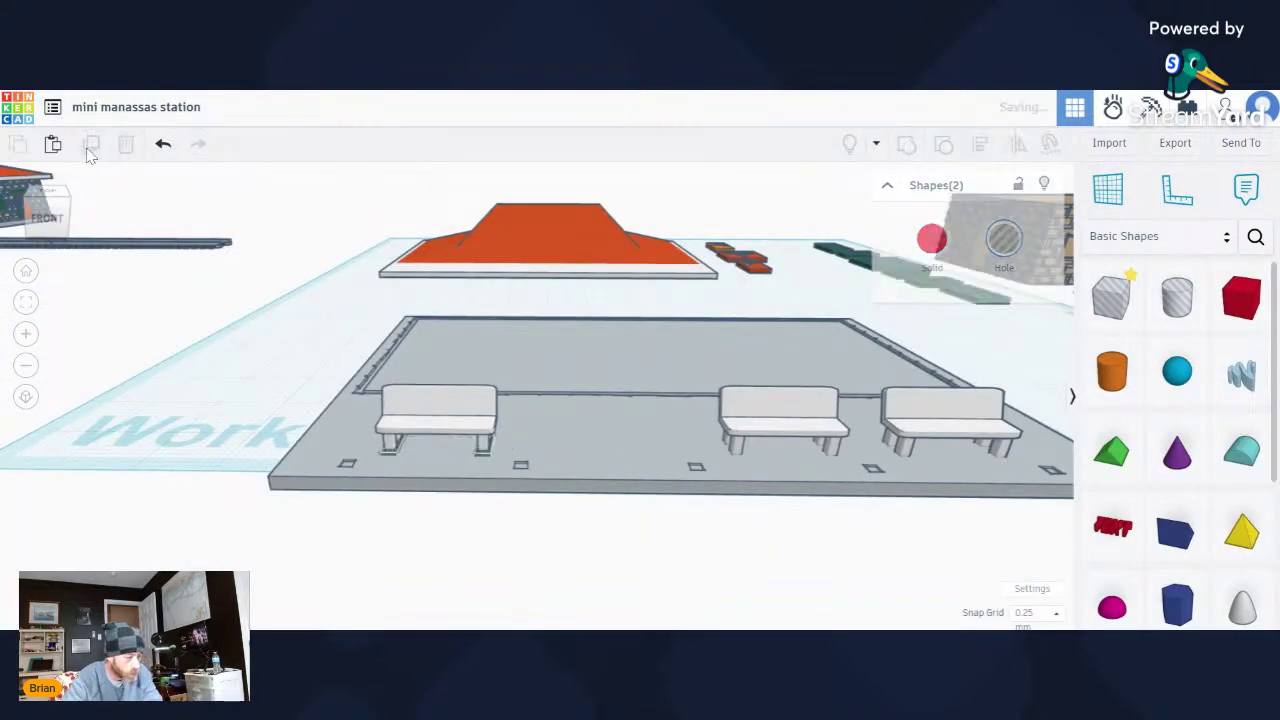
# Move the duplicated pair of hole boxes along the platform until it sits under the middle bench's legs.
pyautogui.press('Right')
pyautogui.press('Right')
pyautogui.press('Right')
pyautogui.press('Right')
pyautogui.press('Right')
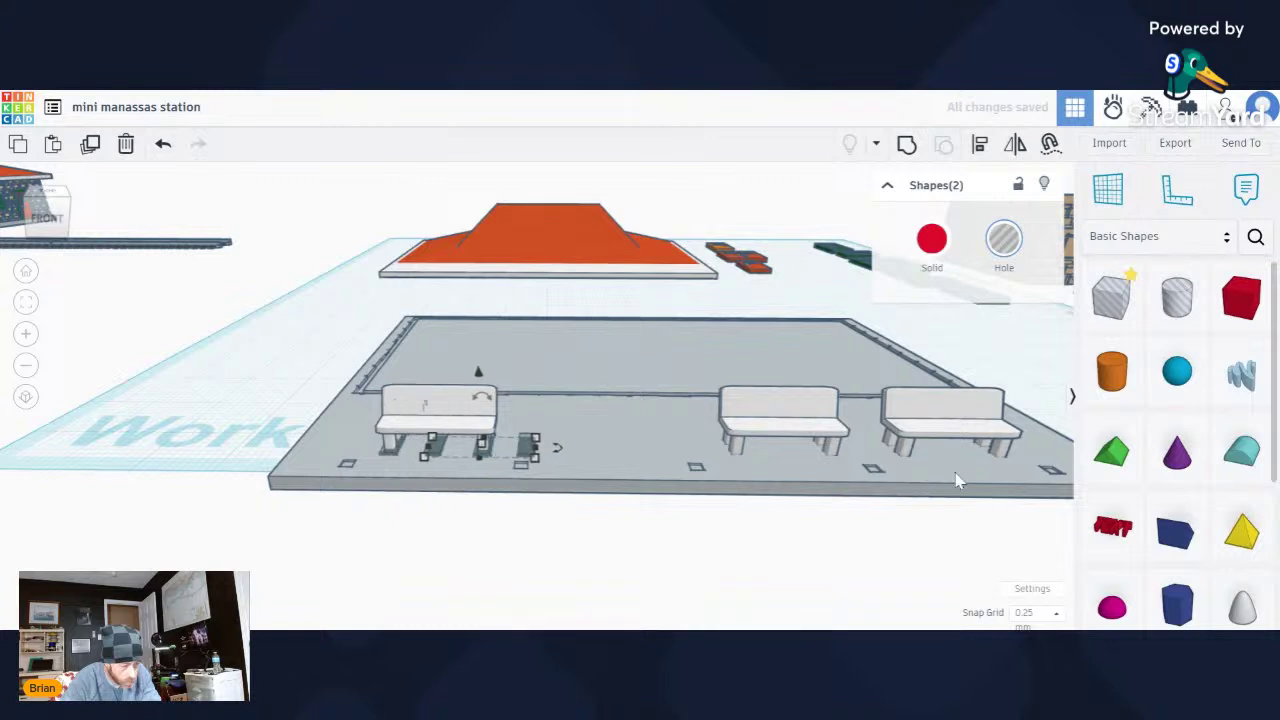
pyautogui.scroll(6, 857, 446)
pyautogui.press('Right')
pyautogui.press('Right')
pyautogui.press('Right')
pyautogui.press('Right')
pyautogui.press('Right')
pyautogui.press('Right')
pyautogui.press('Right')
pyautogui.press('Right')
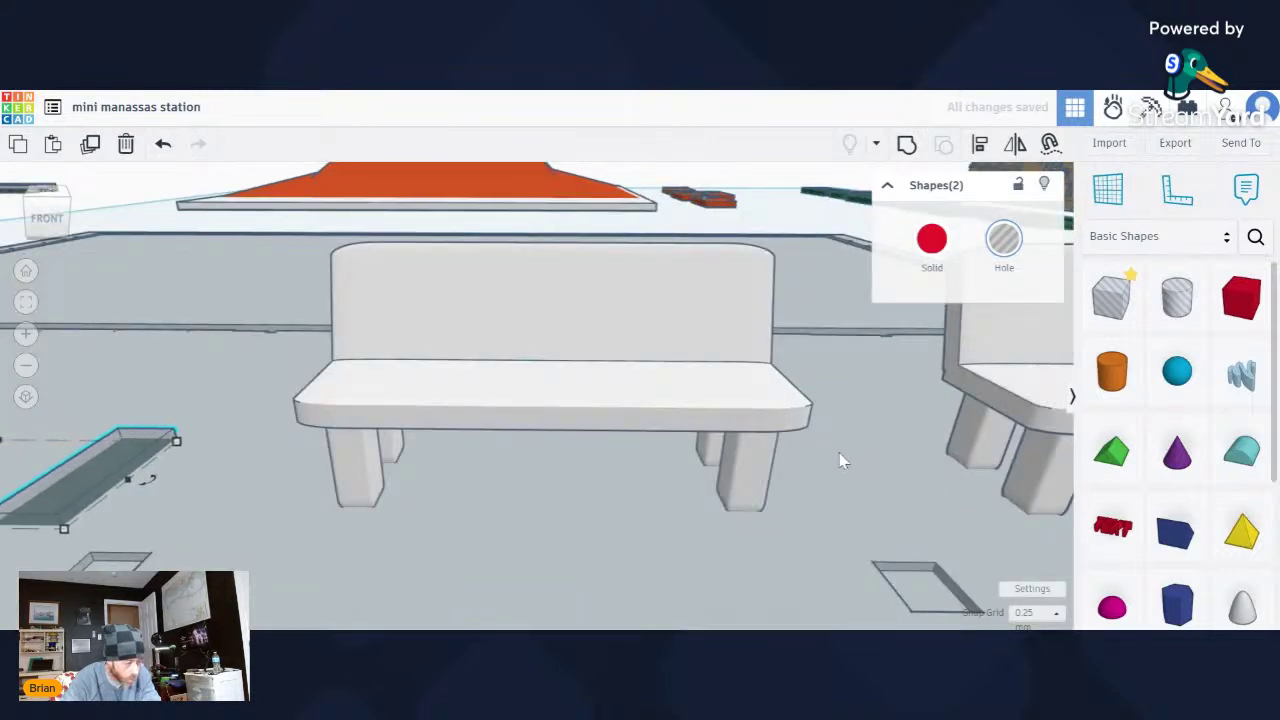
pyautogui.press('Right')
pyautogui.press('Right')
pyautogui.press('Right')
pyautogui.press('Right')
pyautogui.press('Right')
pyautogui.press('Right')
pyautogui.press('Right')
pyautogui.press('Right')
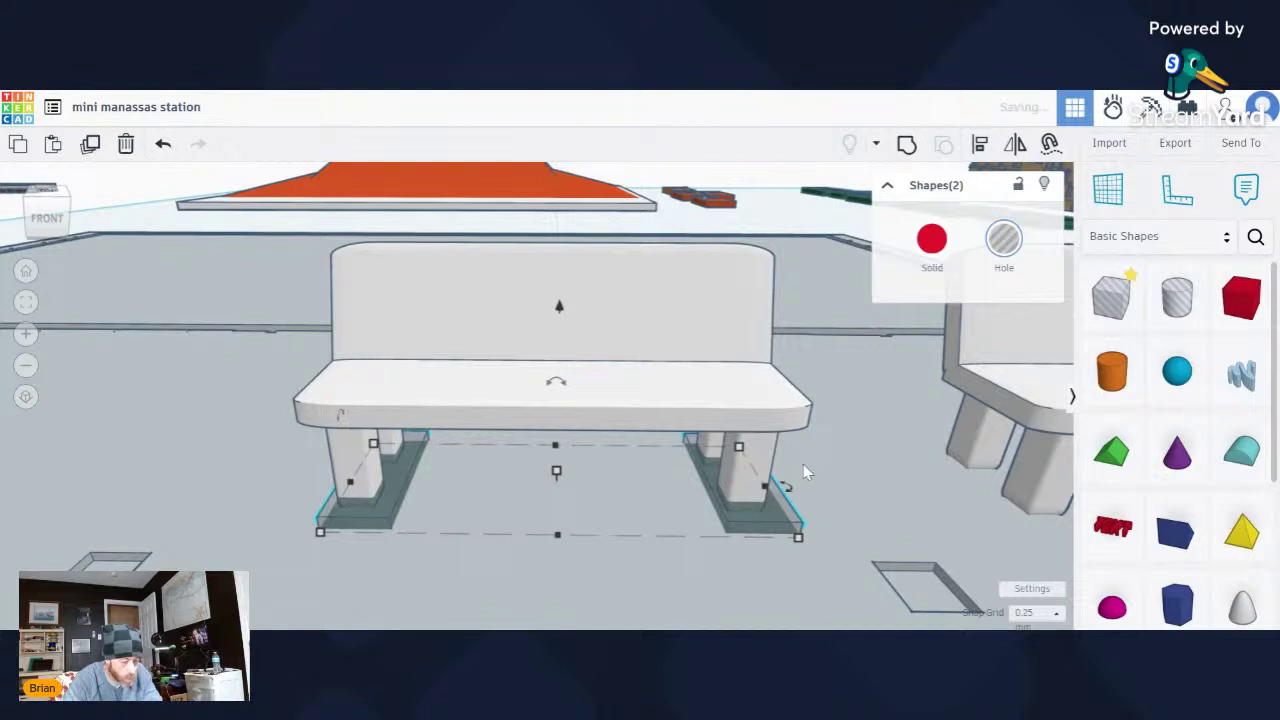
pyautogui.press('Left')
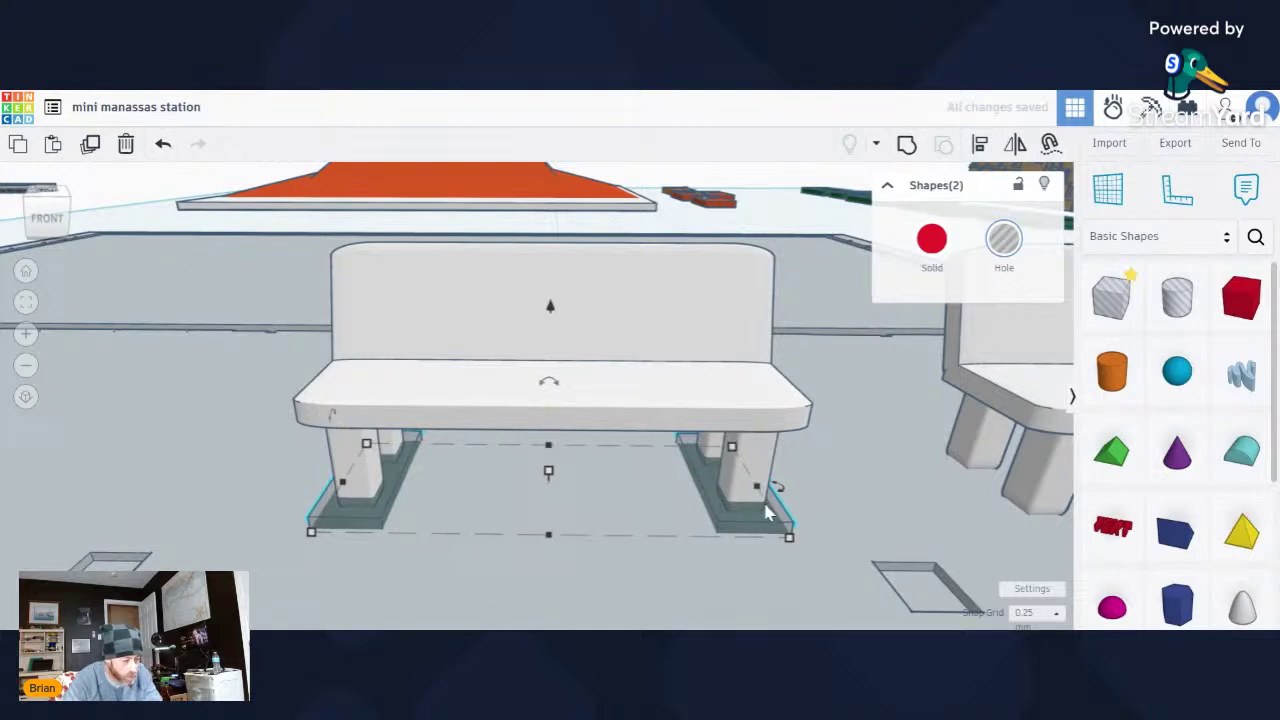
# Select the two hole boxes under the middle bench and duplicate them.
pyautogui.scroll(-5, 767, 512)
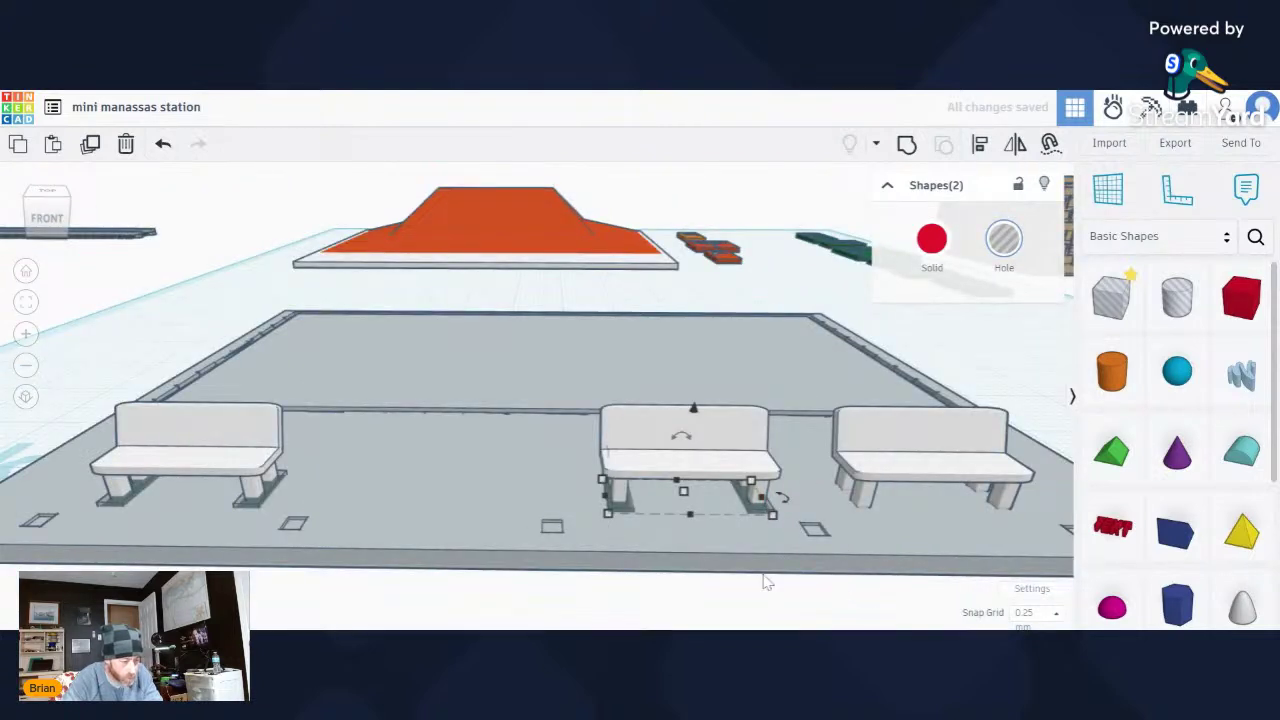
pyautogui.click(595, 604)
pyautogui.scroll(5, 628, 525)
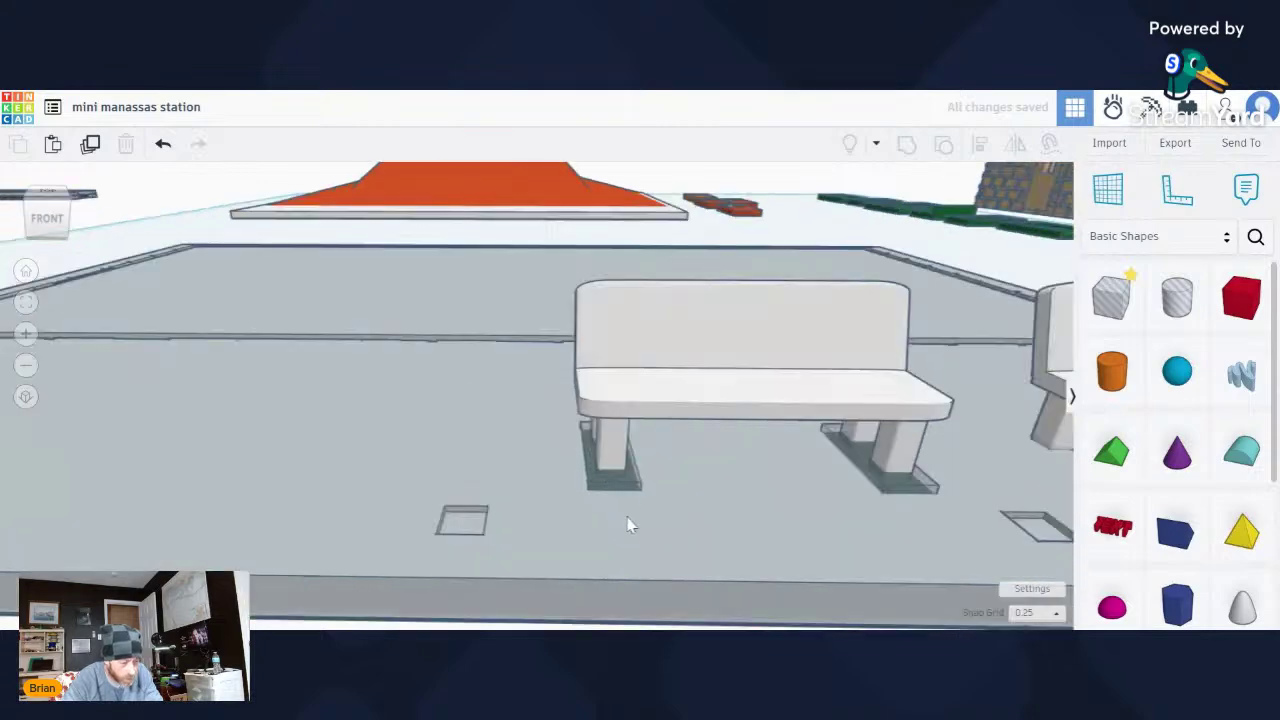
pyautogui.click(606, 488)
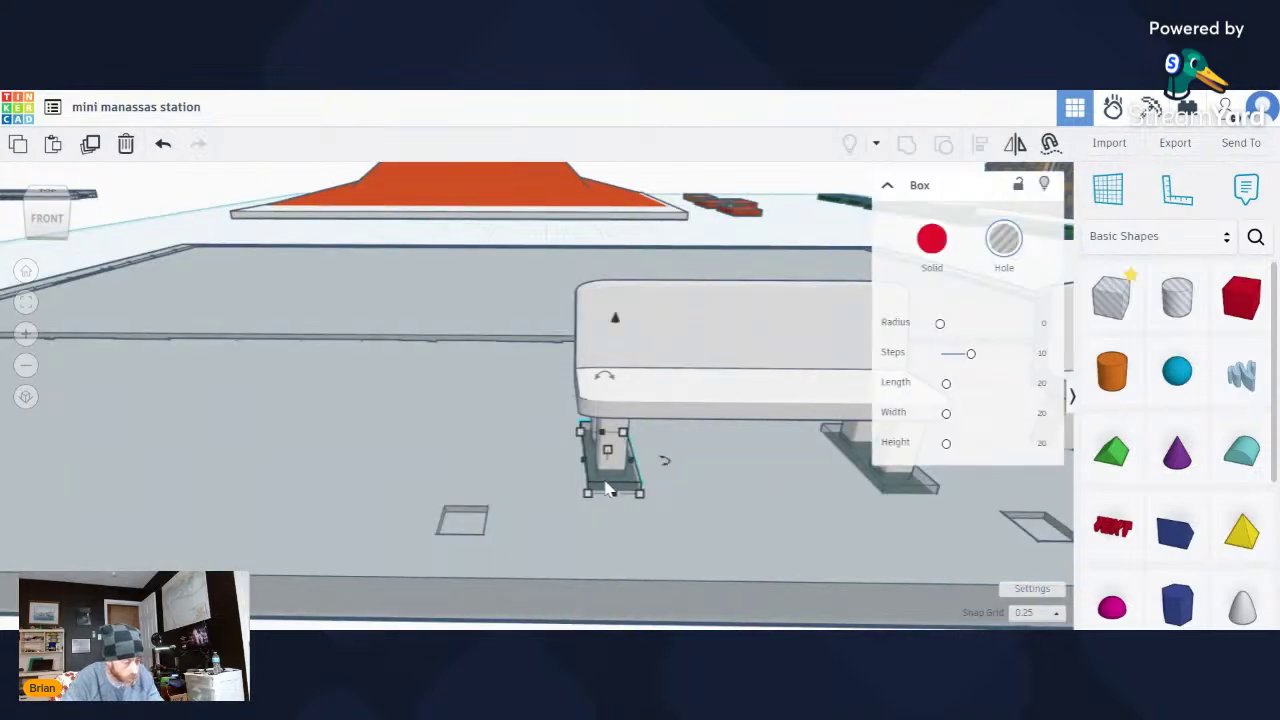
pyautogui.keyDown('shift'); pyautogui.click(860, 470); pyautogui.keyUp('shift')
pyautogui.scroll(-5, 833, 484)
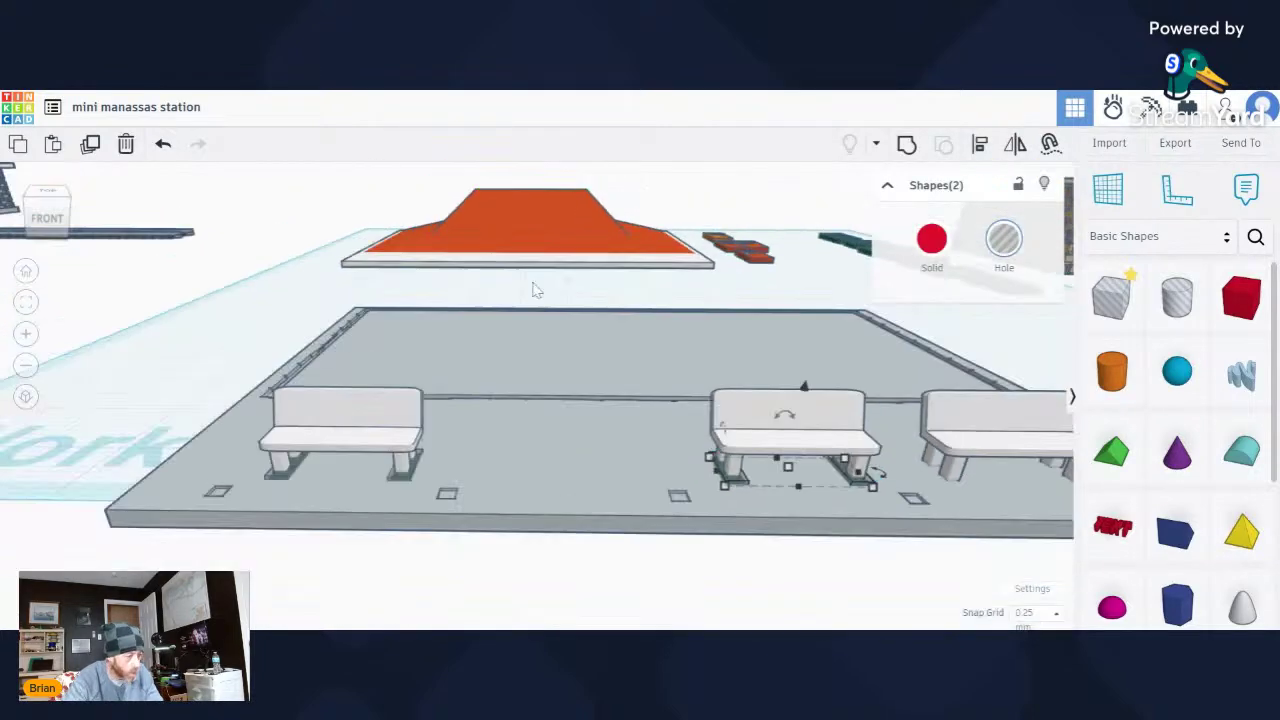
pyautogui.click(90, 146)
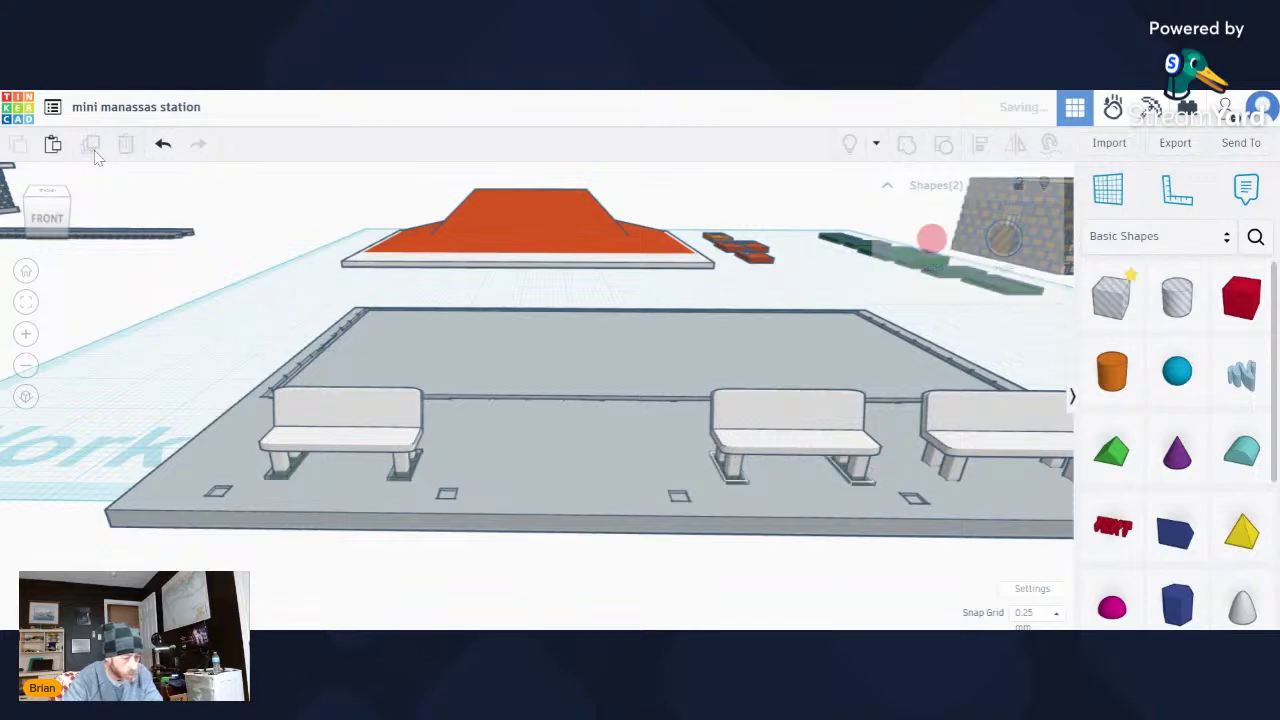
# Shift the new pair of hole boxes along the platform to surround the third bench's legs.
pyautogui.moveTo(803, 571); pyautogui.dragTo(533, 473, button='right')
pyautogui.scroll(5, 533, 473)
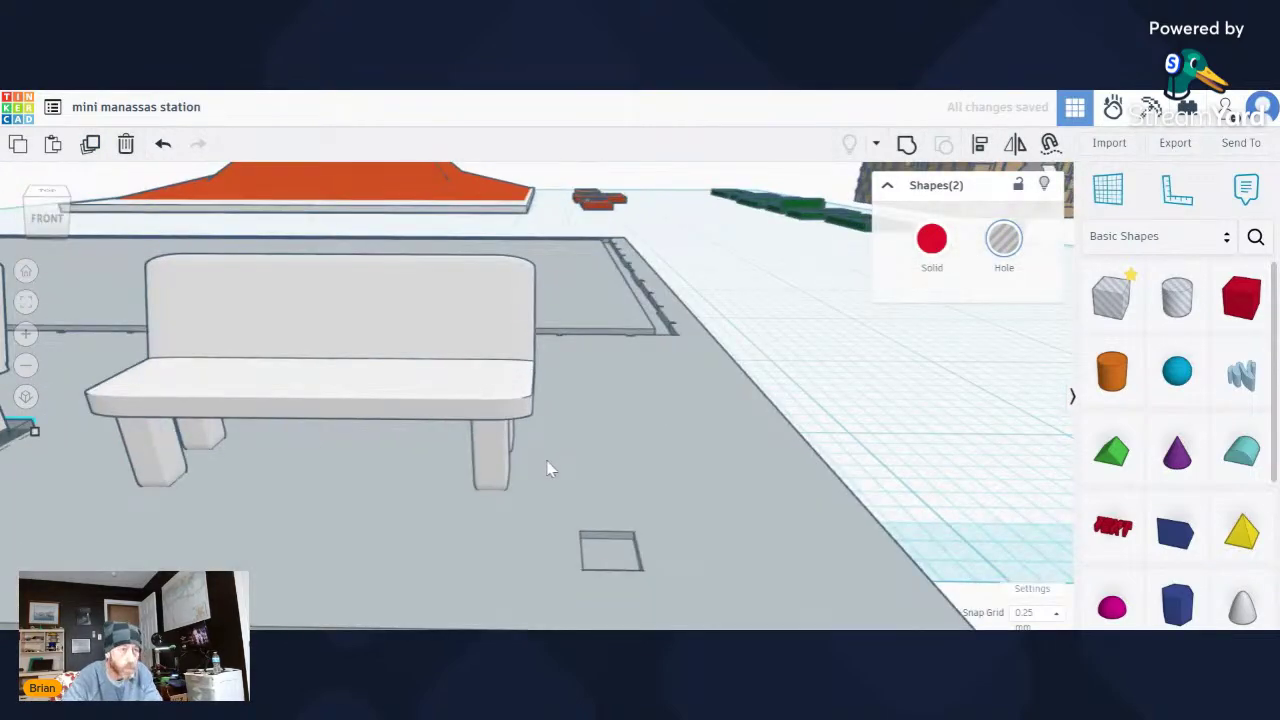
pyautogui.press('Right')
pyautogui.press('Right')
pyautogui.press('Right')
pyautogui.press('Right')
pyautogui.press('Right')
pyautogui.press('Right')
pyautogui.press('Right')
pyautogui.press('Right')
pyautogui.press('Right')
pyautogui.press('Right')
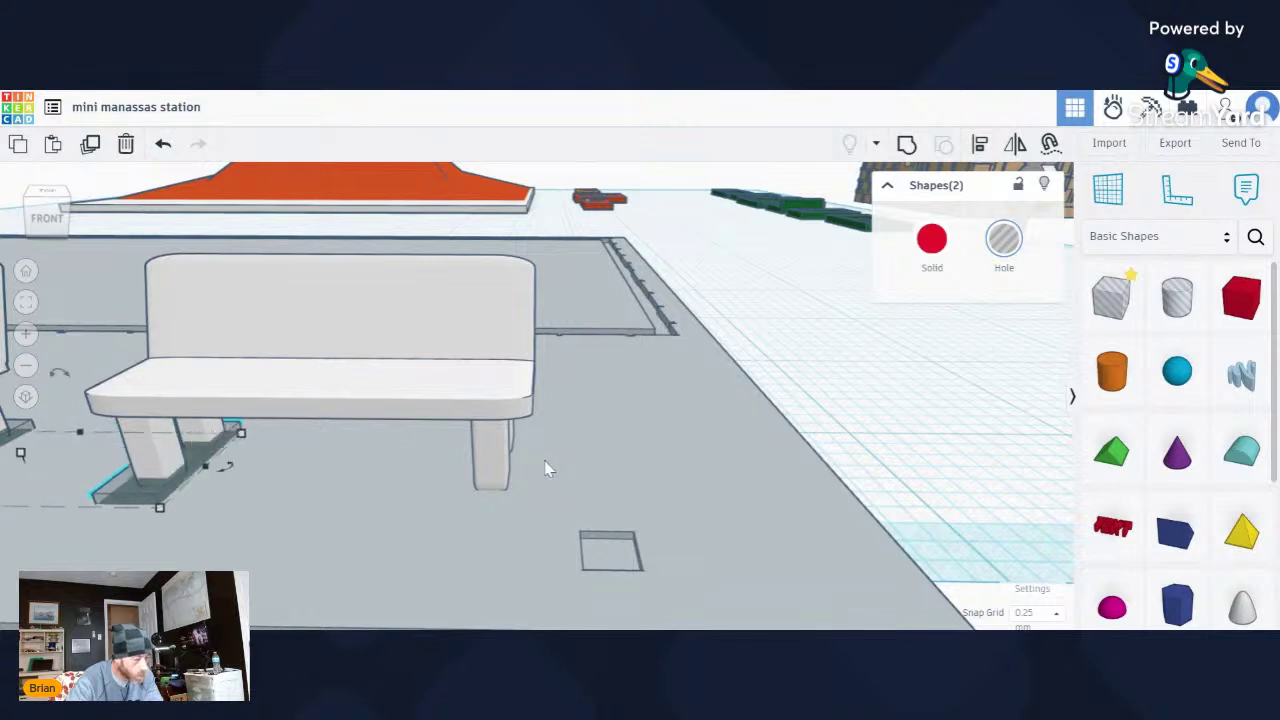
pyautogui.press('Right')
pyautogui.press('Right')
pyautogui.press('Right')
pyautogui.press('Right')
pyautogui.press('Right')
pyautogui.press('Right')
pyautogui.press('Right')
pyautogui.press('Right')
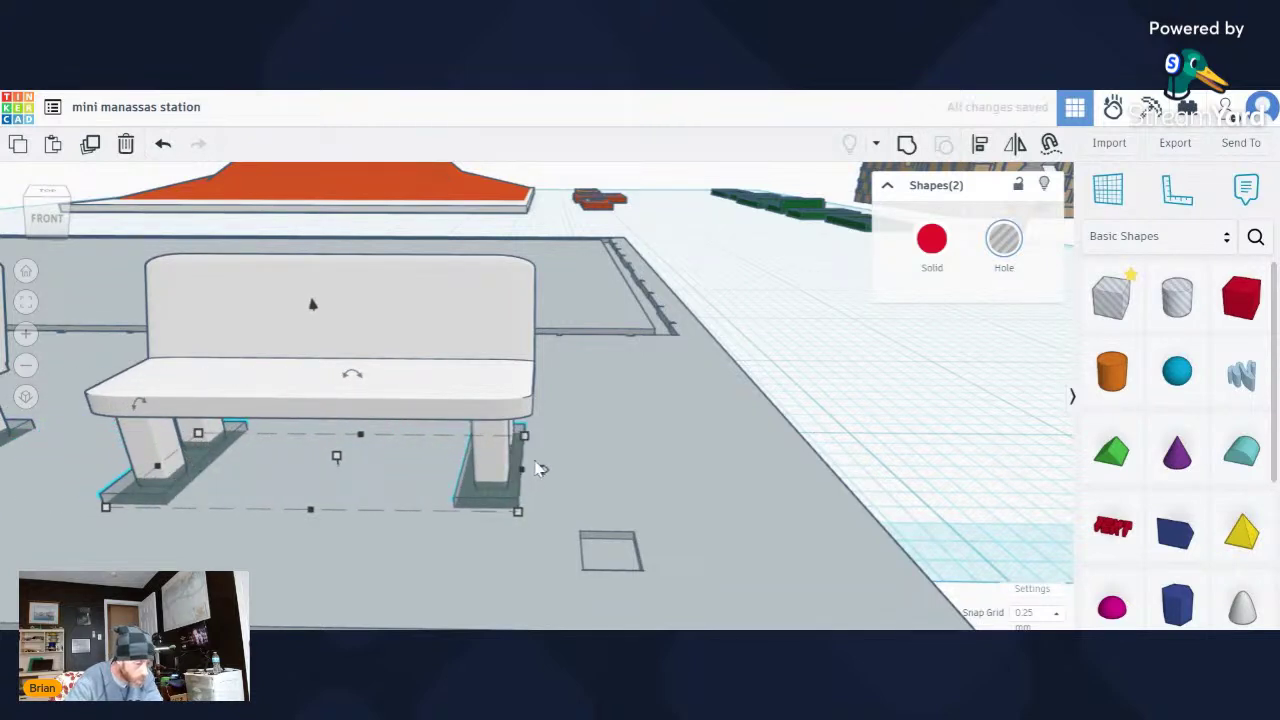
# Cut the leg recesses for all three benches by grouping the six hole boxes with the platform.
pyautogui.scroll(-5, 537, 469)
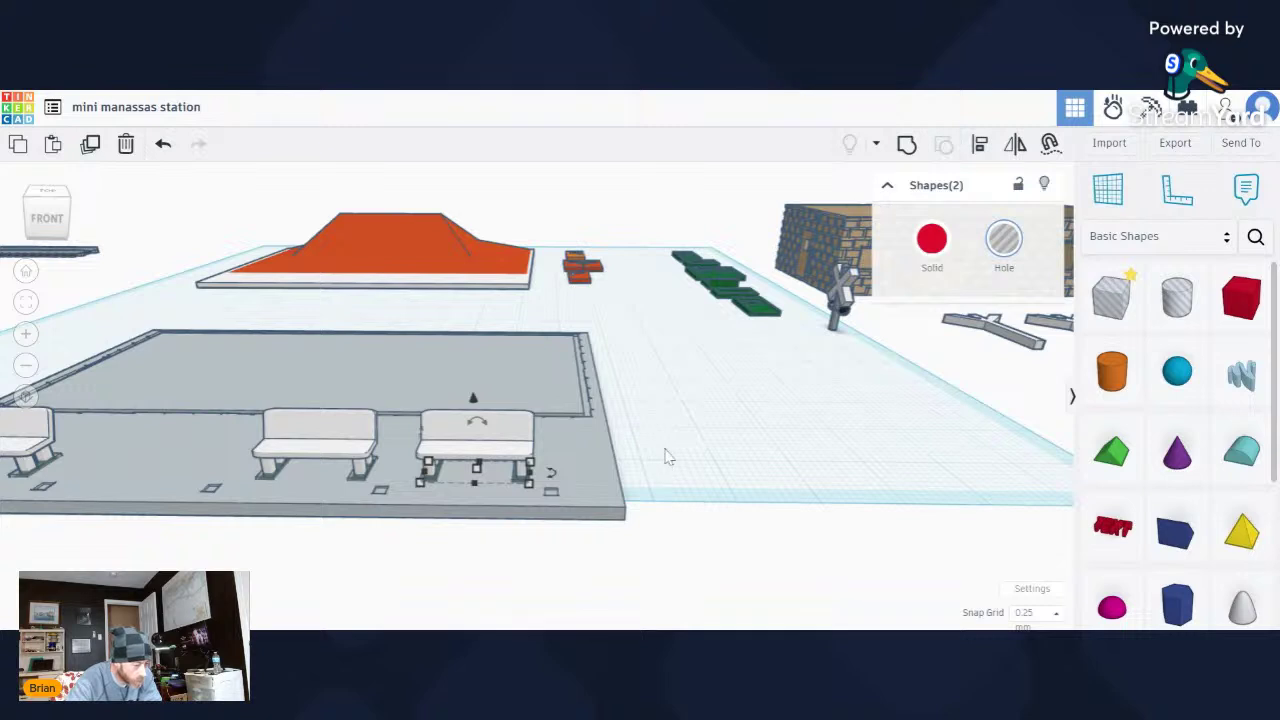
pyautogui.moveTo(668, 456); pyautogui.dragTo(632, 455, button='right')
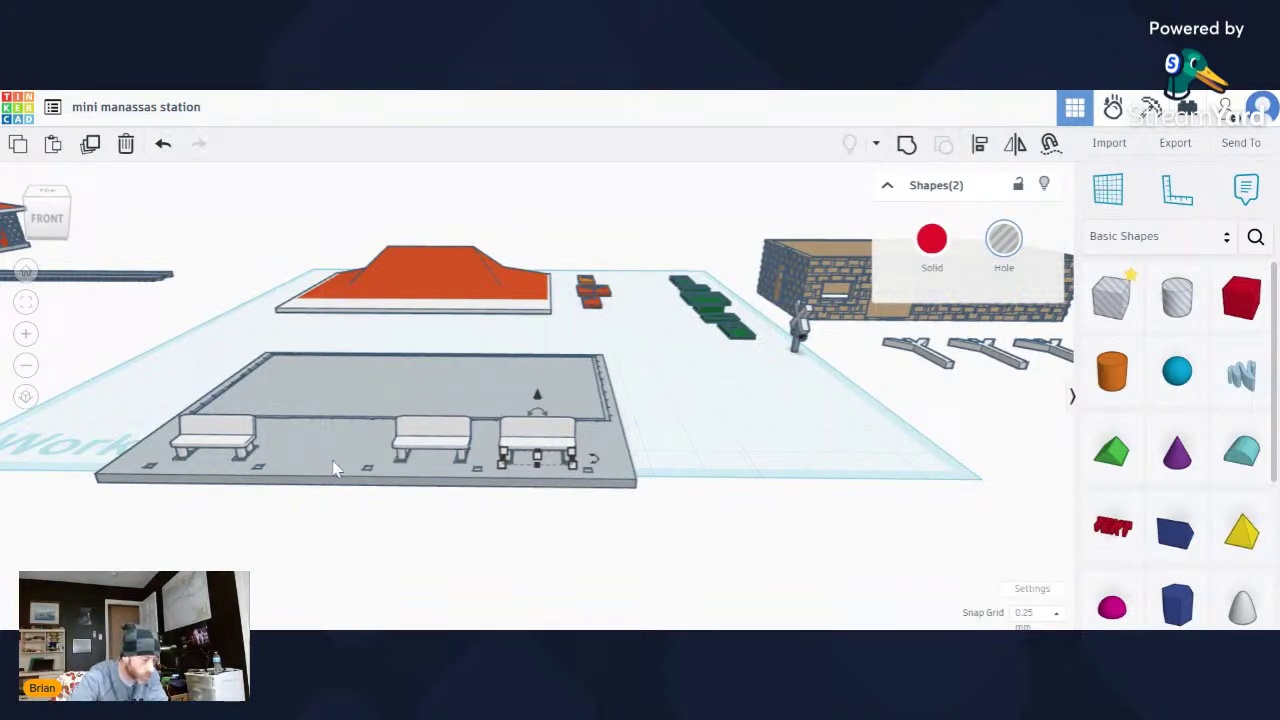
pyautogui.scroll(5, 380, 445)
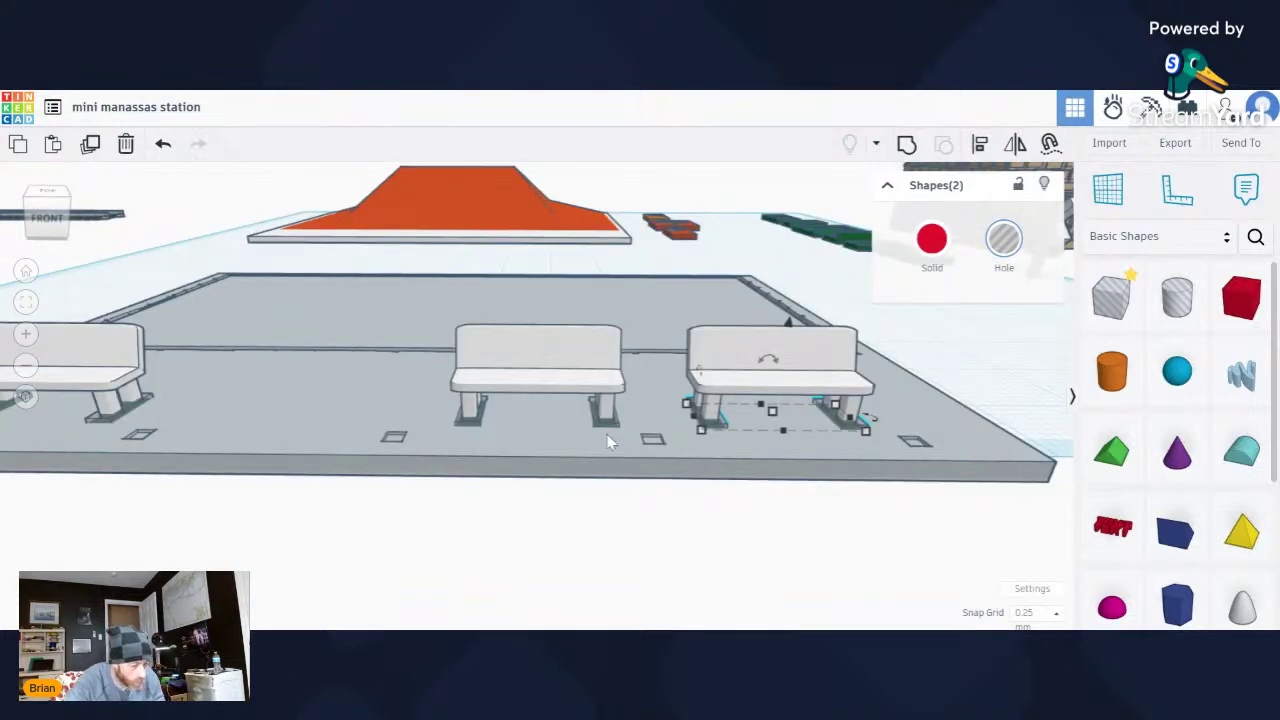
pyautogui.scroll(2, 608, 441)
pyautogui.keyDown('shift'); pyautogui.click(607, 424); pyautogui.keyUp('shift')
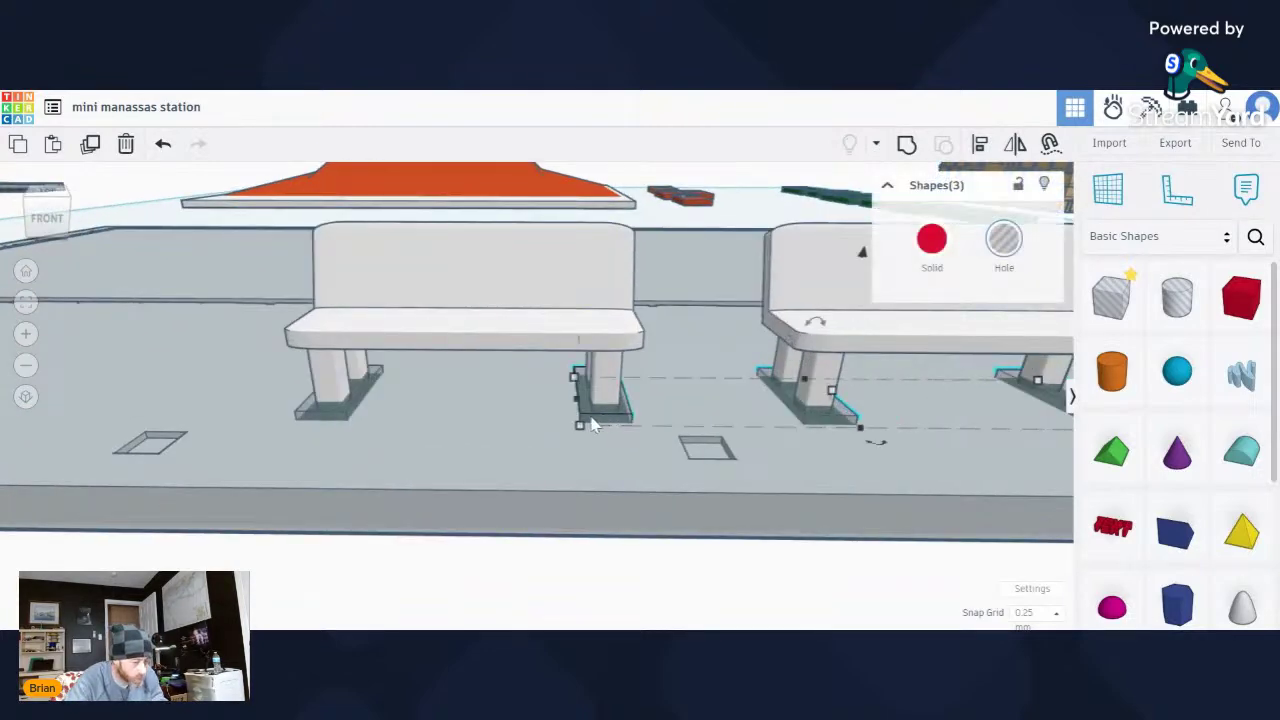
pyautogui.keyDown('shift'); pyautogui.click(332, 420); pyautogui.keyUp('shift')
pyautogui.scroll(-5, 333, 440)
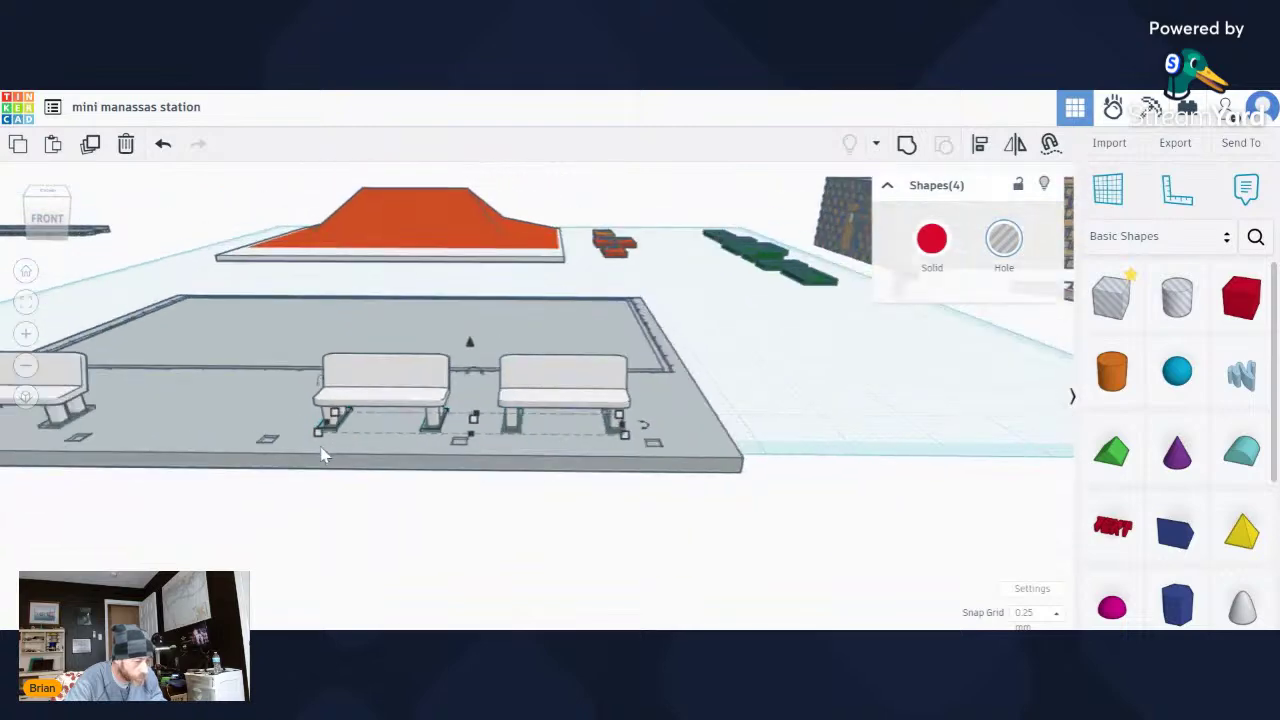
pyautogui.scroll(5, 604, 488)
pyautogui.scroll(-1, 604, 488)
pyautogui.scroll(4, 594, 469)
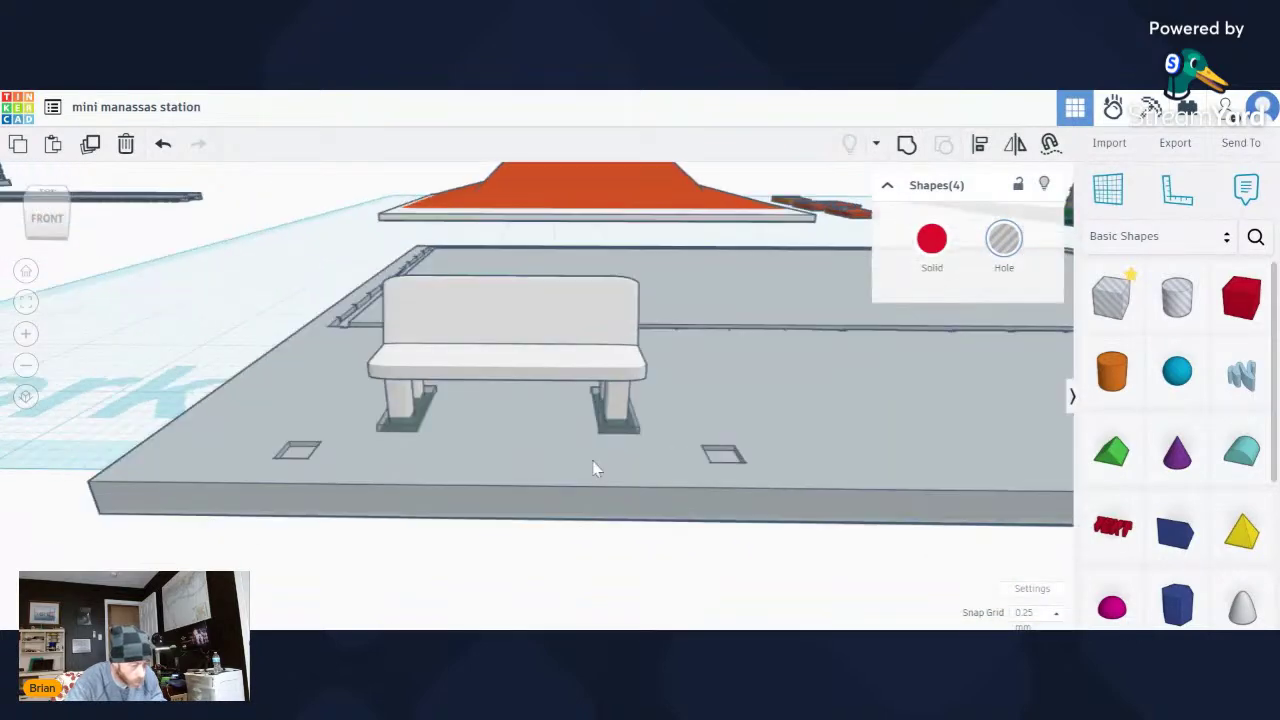
pyautogui.keyDown('shift'); pyautogui.click(604, 435); pyautogui.keyUp('shift')
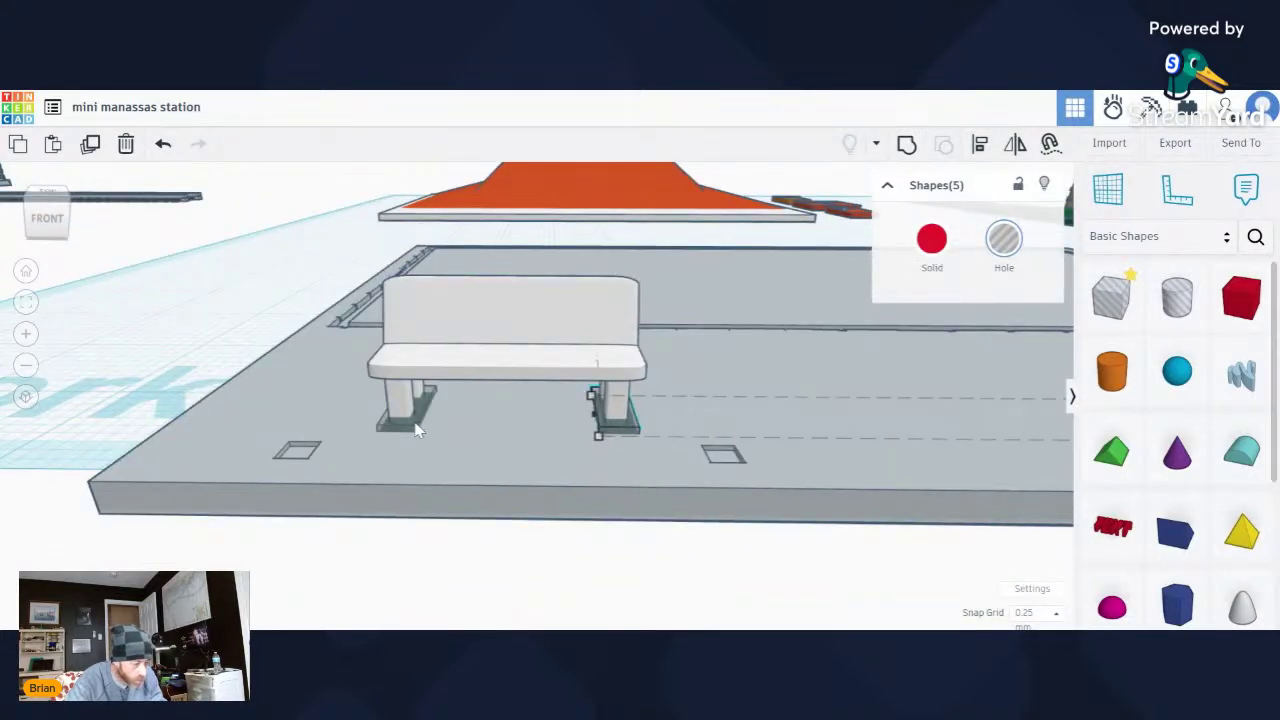
pyautogui.keyDown('shift'); pyautogui.click(484, 468); pyautogui.keyUp('shift')
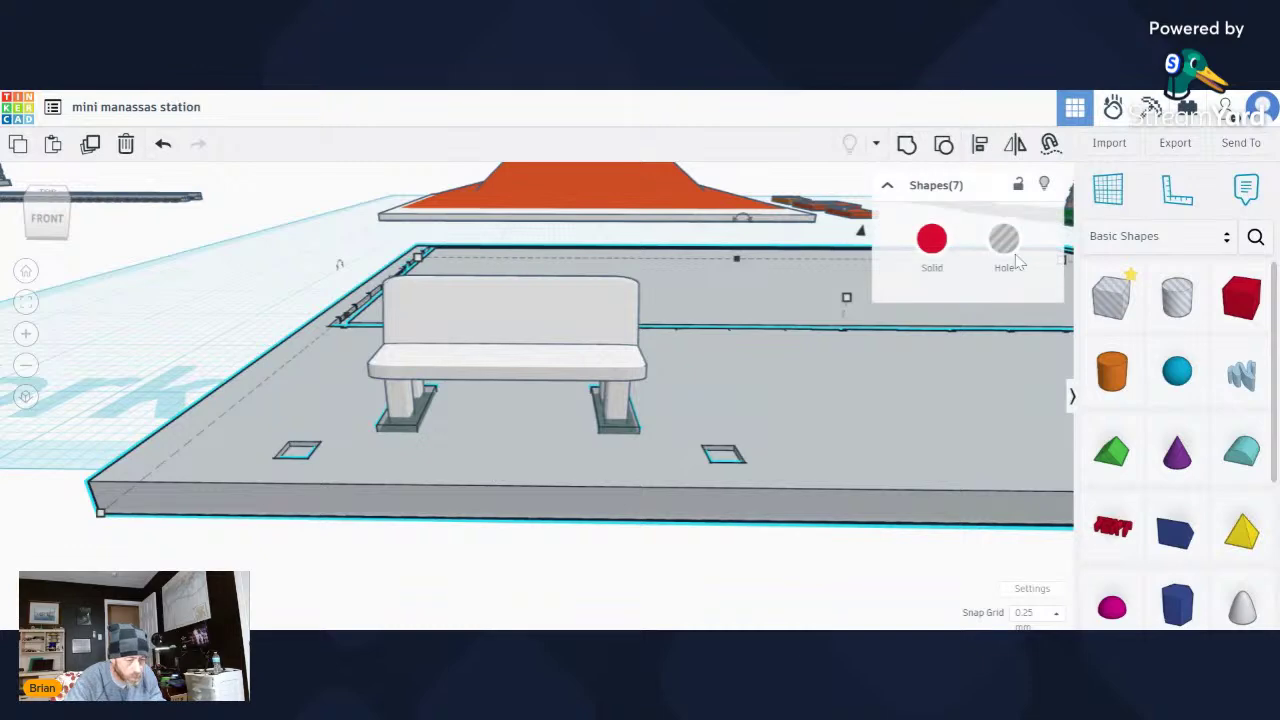
pyautogui.hotkey('ctrl', 'g')
pyautogui.scroll(-4, 594, 355)
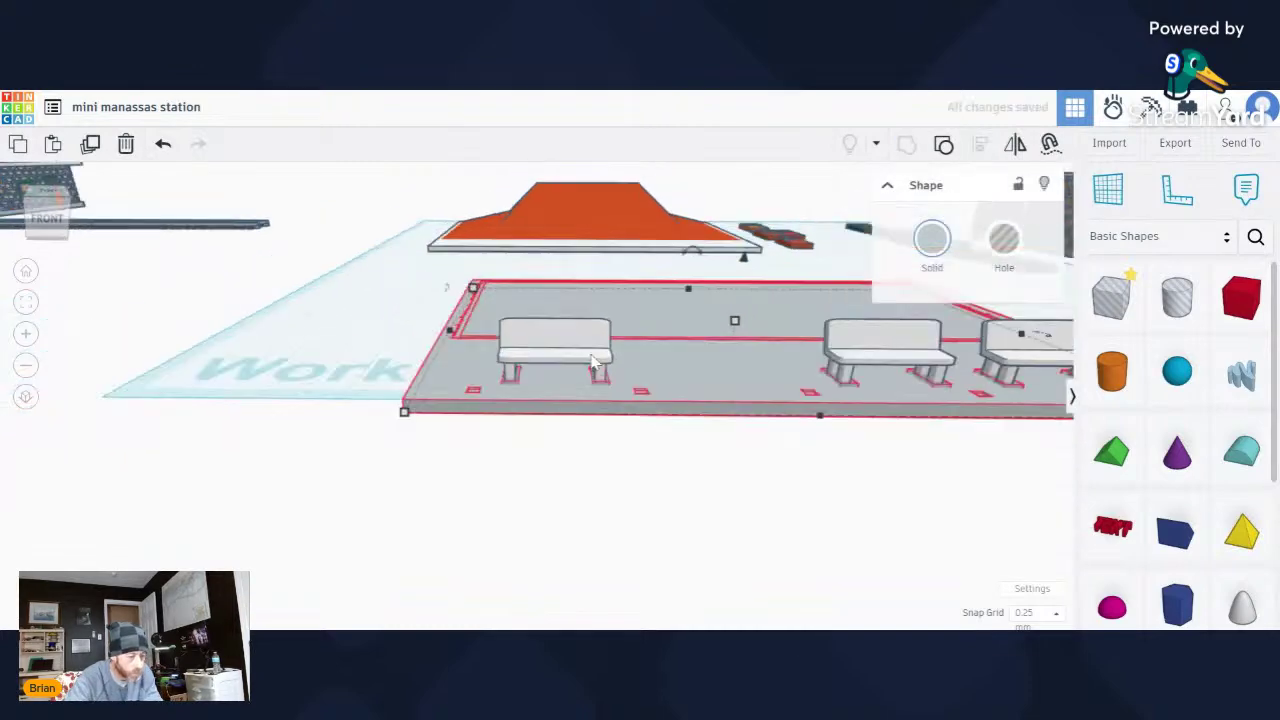
# Move the three benches off the platform and line them up in a column beside it.
pyautogui.scroll(5, 788, 425)
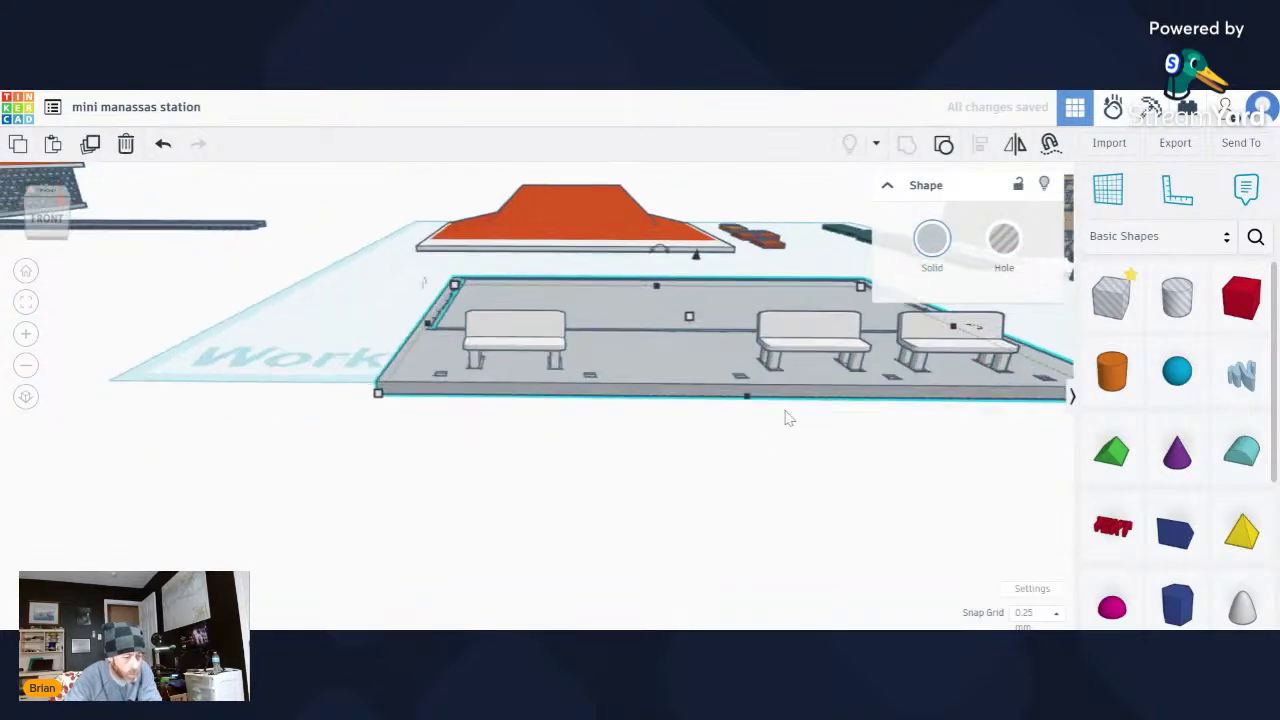
pyautogui.moveTo(508, 403); pyautogui.dragTo(338, 352)
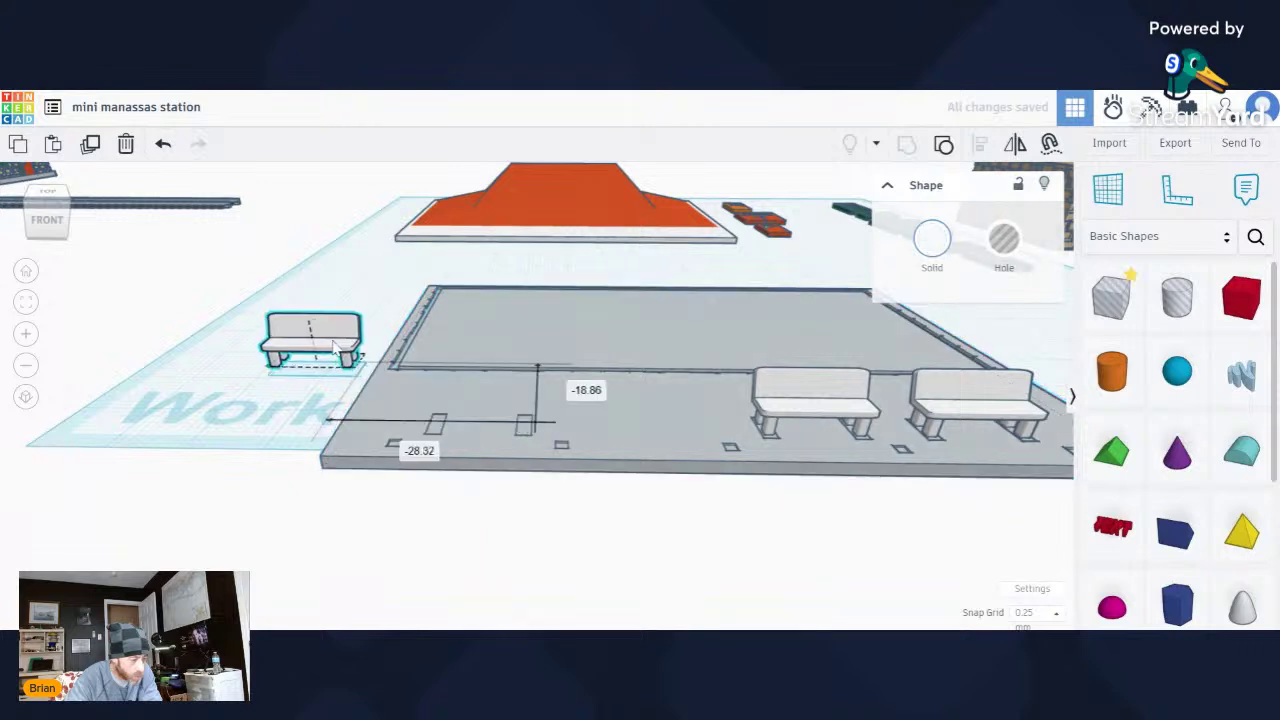
pyautogui.moveTo(826, 425); pyautogui.dragTo(363, 258)
pyautogui.moveTo(960, 410); pyautogui.dragTo(328, 288)
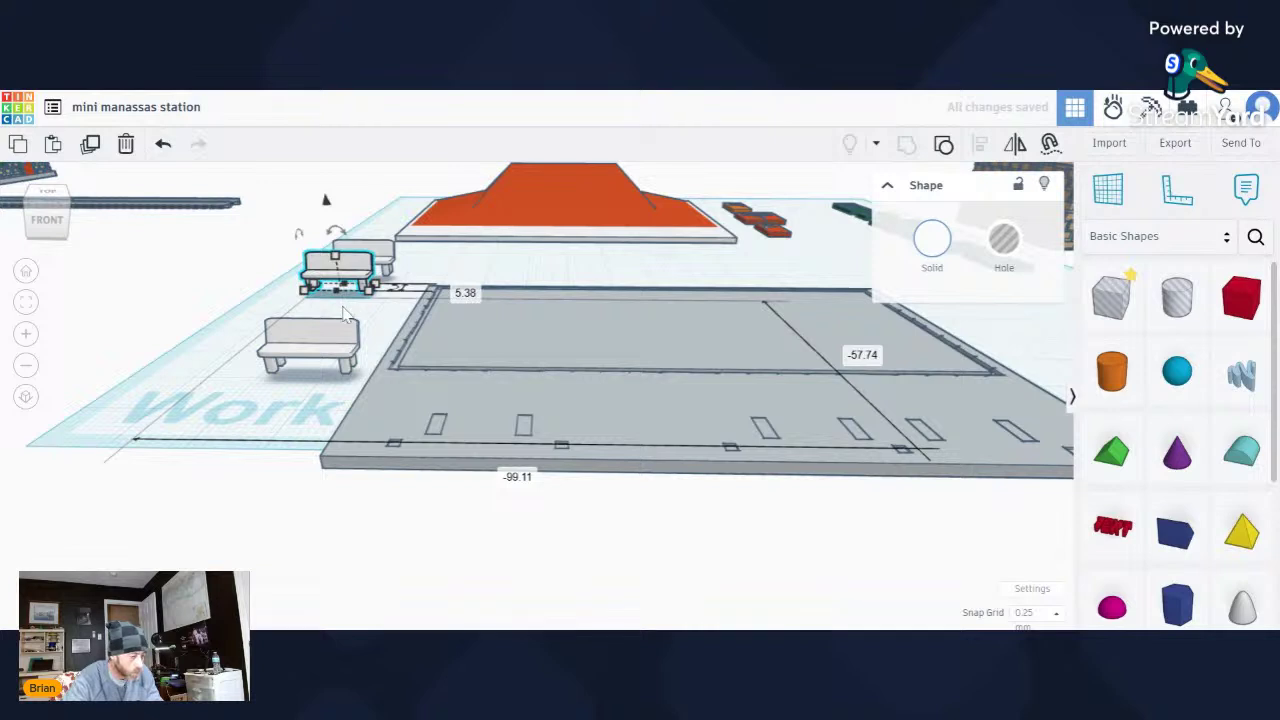
pyautogui.moveTo(343, 313); pyautogui.dragTo(320, 358, button='right')
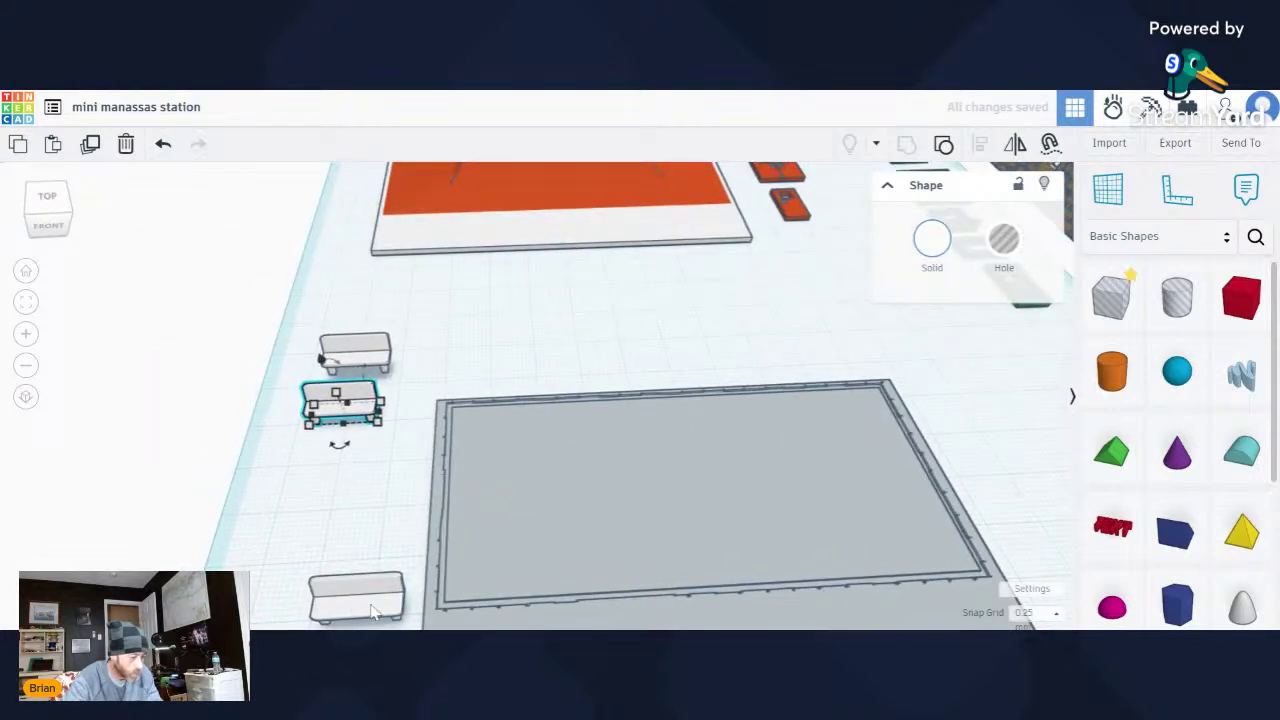
pyautogui.moveTo(372, 612); pyautogui.dragTo(350, 470)
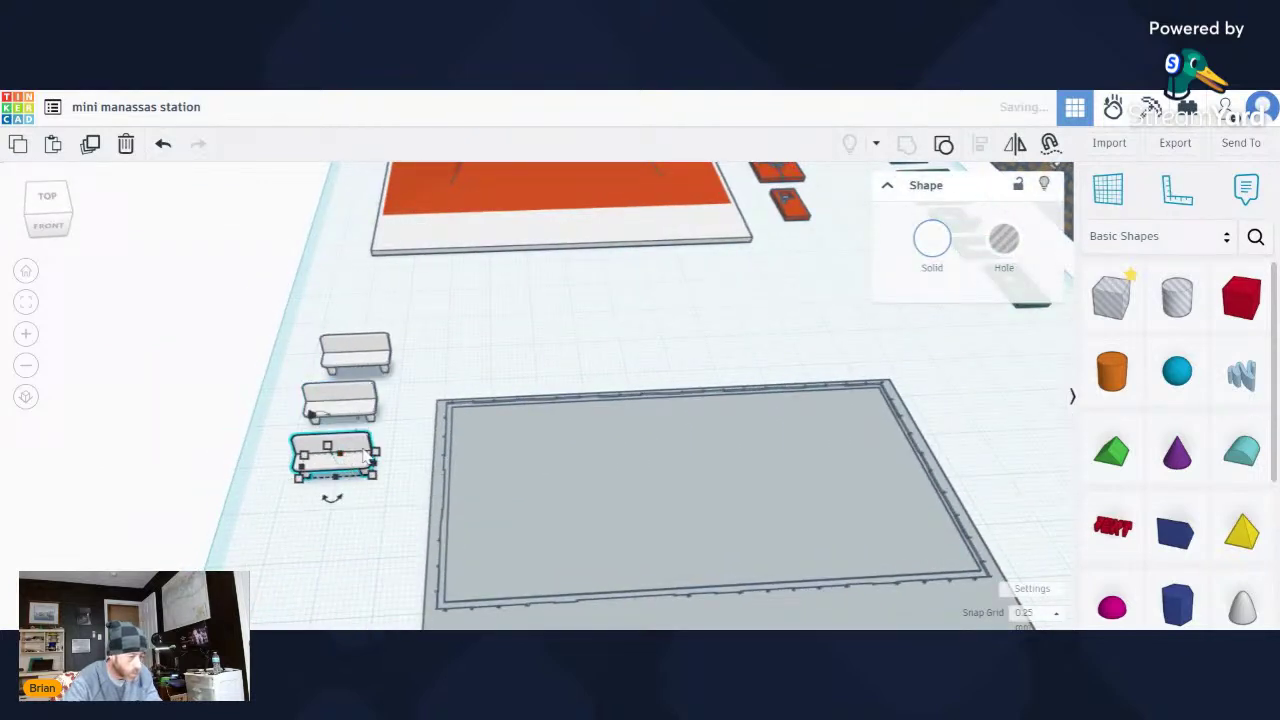
pyautogui.click(373, 362)
pyautogui.click(420, 383)
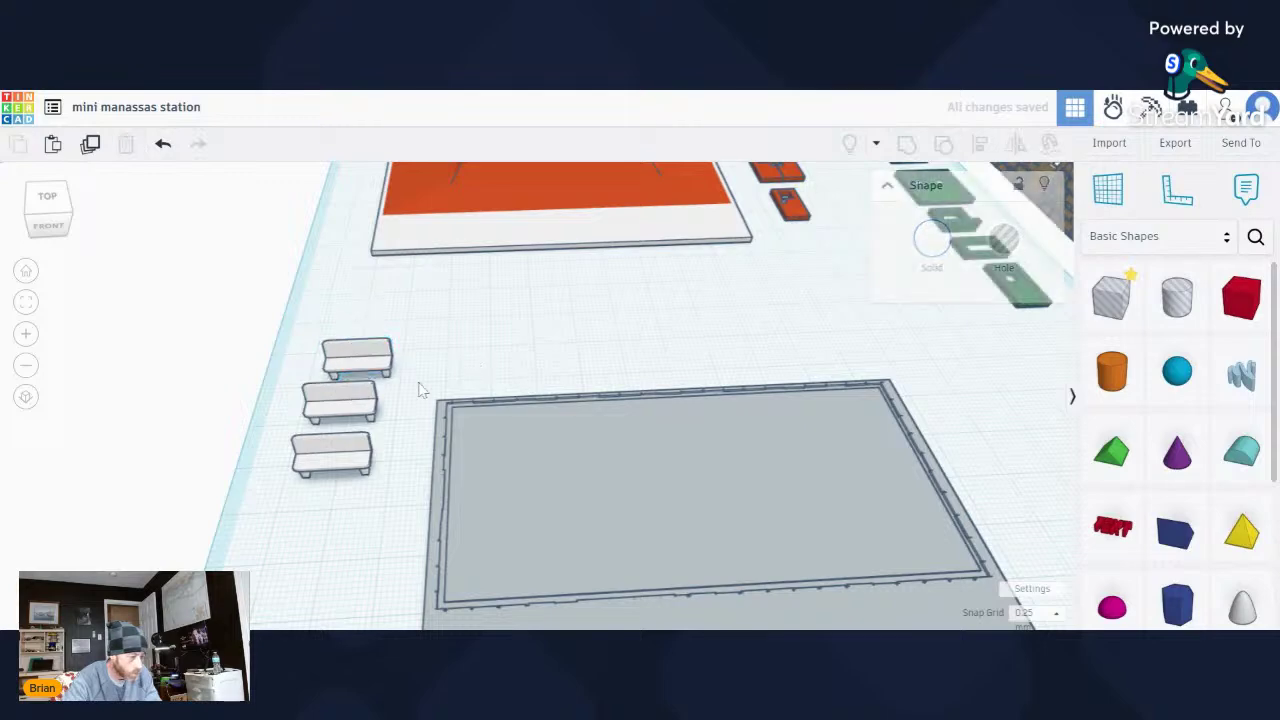
# Select all three benches and move them together off the workplane, next to the row of Y-shaped posts.
pyautogui.moveTo(365, 375); pyautogui.dragTo(621, 428, button='right')
pyautogui.moveTo(616, 402); pyautogui.dragTo(714, 503)
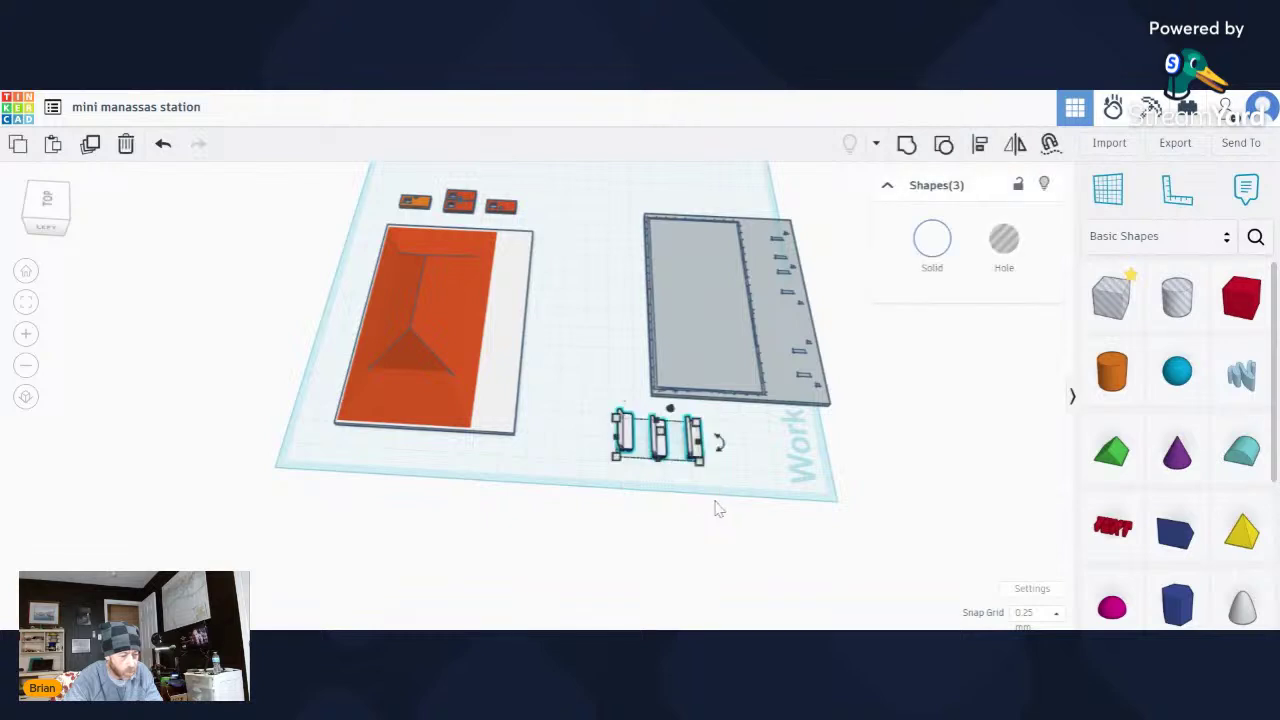
pyautogui.moveTo(714, 503); pyautogui.dragTo(690, 515, button='right')
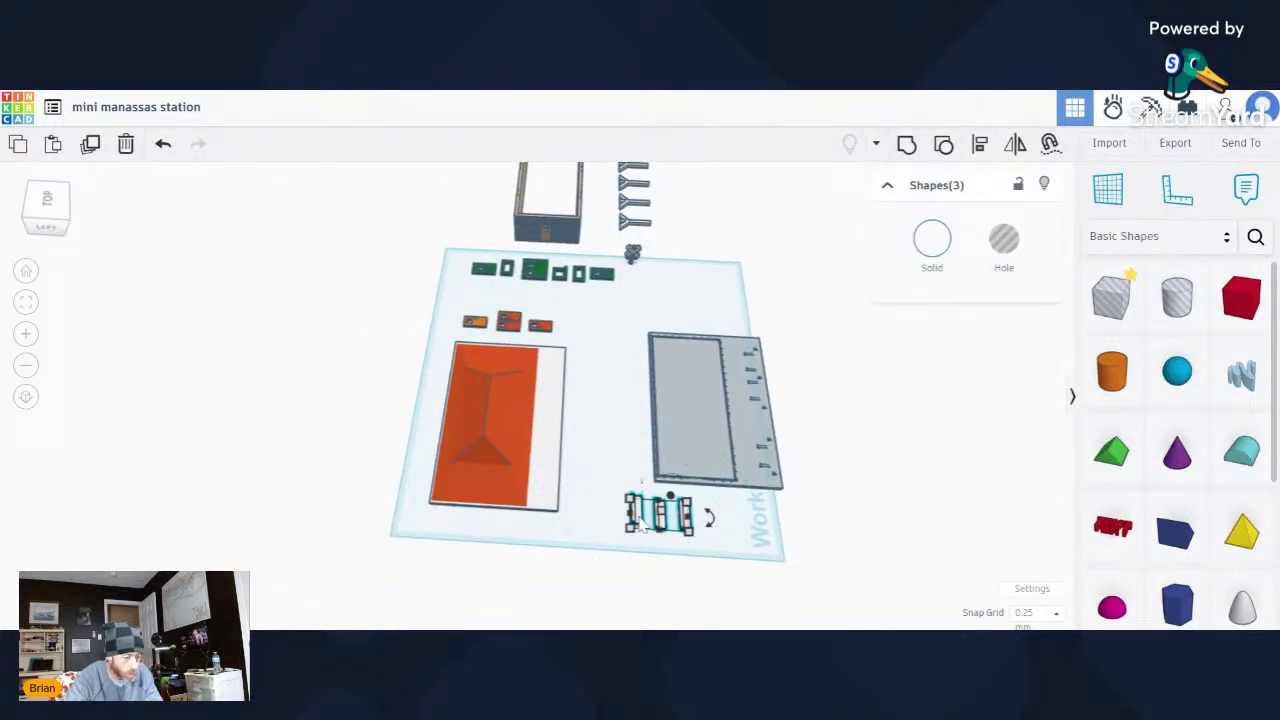
pyautogui.moveTo(633, 527); pyautogui.dragTo(680, 205)
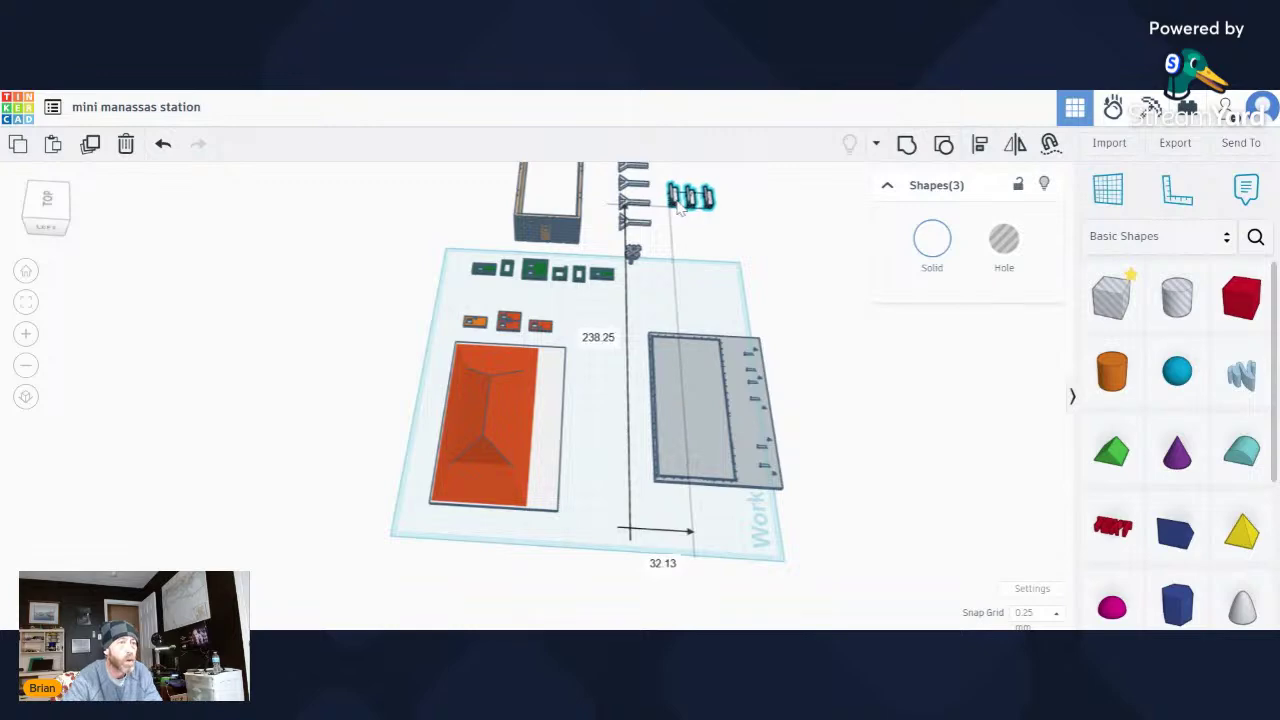
pyautogui.click(856, 447)
pyautogui.moveTo(856, 447); pyautogui.dragTo(731, 452, button='right')
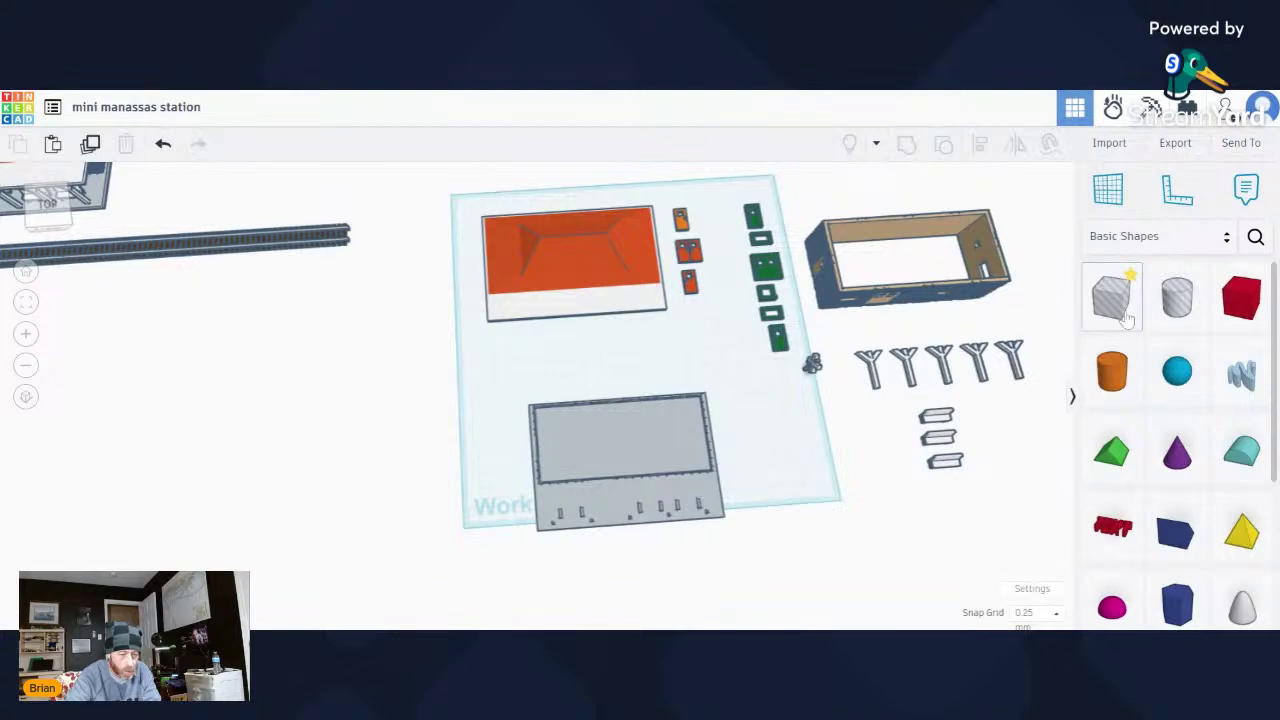
# Add a hole box, move it over the platform's end wall recess and narrow it to 1.75 mm to fit the groove.
pyautogui.moveTo(430, 384); pyautogui.dragTo(478, 435)
pyautogui.scroll(3, 478, 470)
pyautogui.scroll(1, 478, 481)
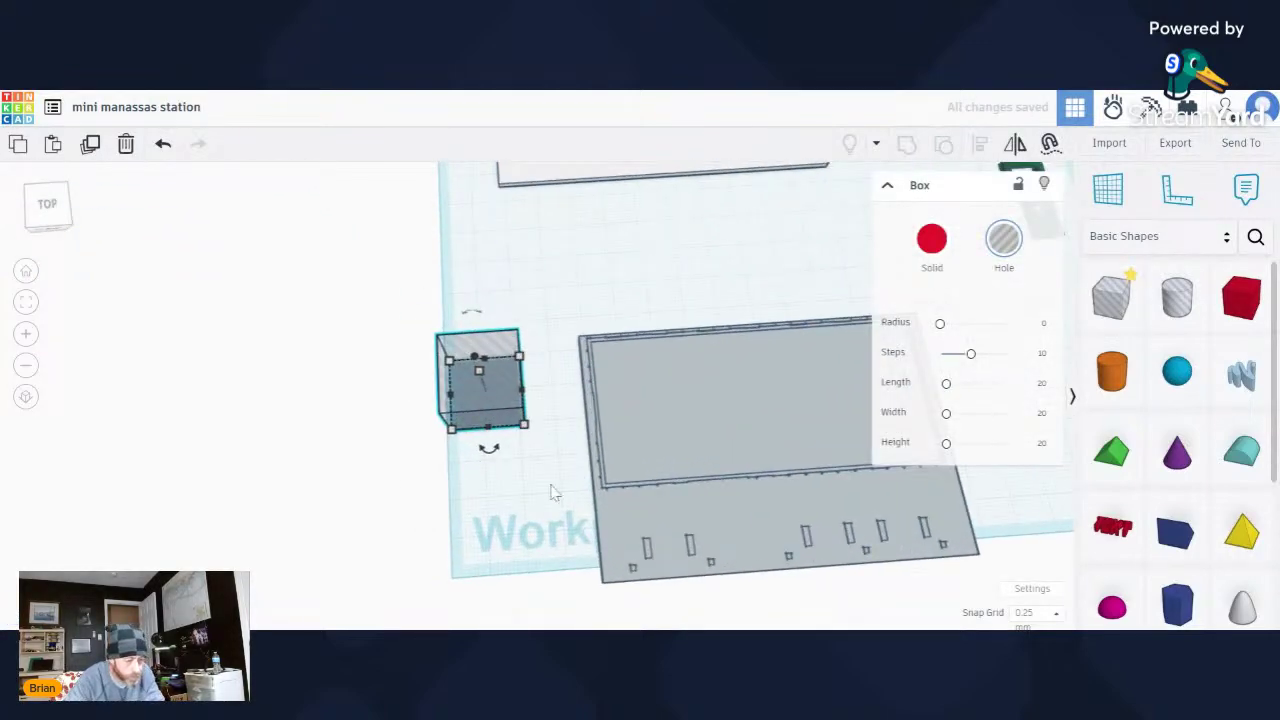
pyautogui.scroll(2, 553, 492)
pyautogui.click(503, 494)
pyautogui.moveTo(409, 357); pyautogui.dragTo(686, 374)
pyautogui.scroll(2, 686, 370)
pyautogui.moveTo(728, 296)
pyautogui.mouseDown()
pyautogui.moveTo(760, 271)
pyautogui.moveTo(617, 283)
pyautogui.mouseUp()
pyautogui.moveTo(437, 289); pyautogui.dragTo(591, 284)
# Raise the hole box 2 mm so its base sits within the platform's wall recess.
pyautogui.scroll(-2, 567, 321)
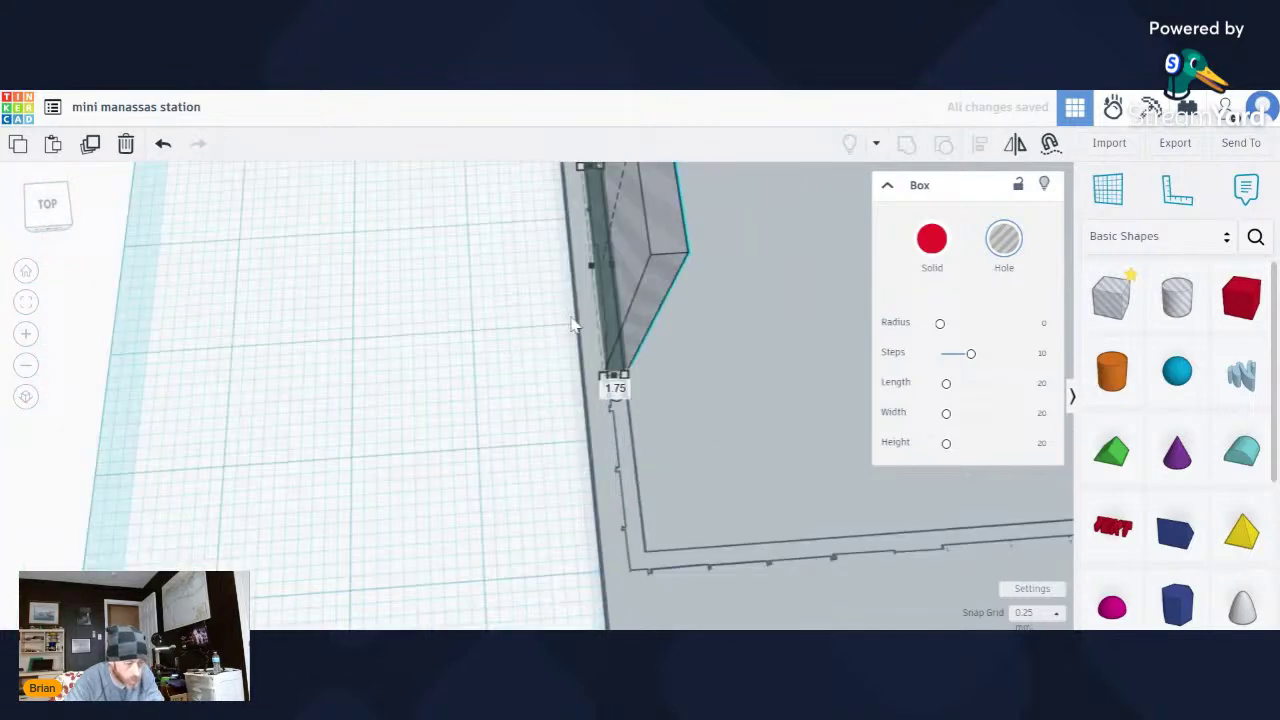
pyautogui.scroll(-3, 463, 363)
pyautogui.moveTo(351, 389); pyautogui.dragTo(533, 280, button='right')
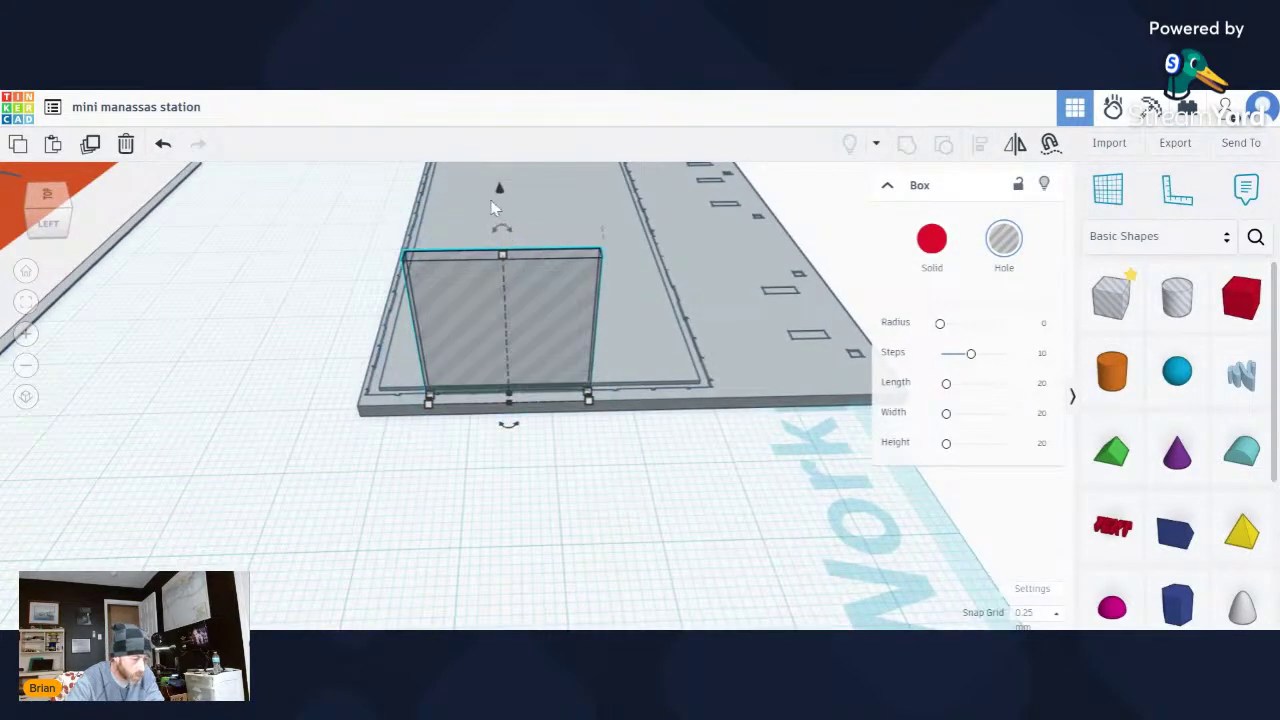
pyautogui.moveTo(502, 208); pyautogui.dragTo(469, 323, button='right')
pyautogui.scroll(3, 474, 331)
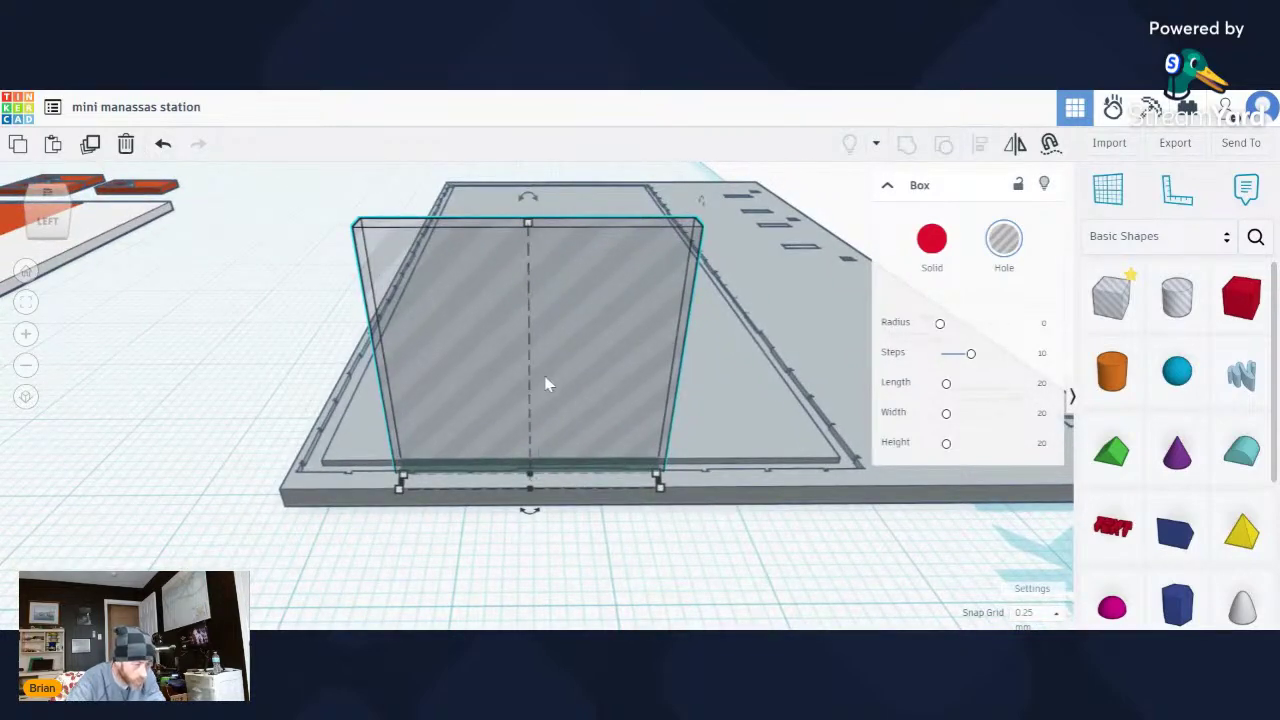
pyautogui.scroll(-3, 545, 384)
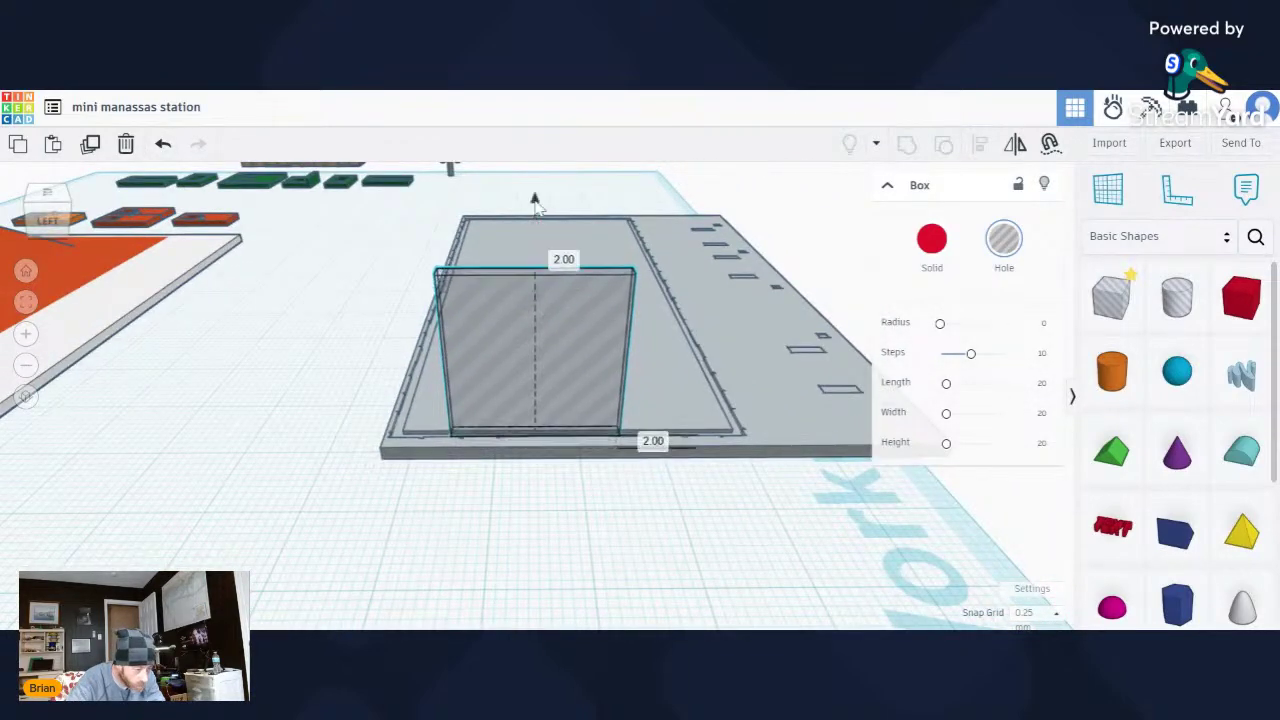
pyautogui.scroll(5, 491, 400)
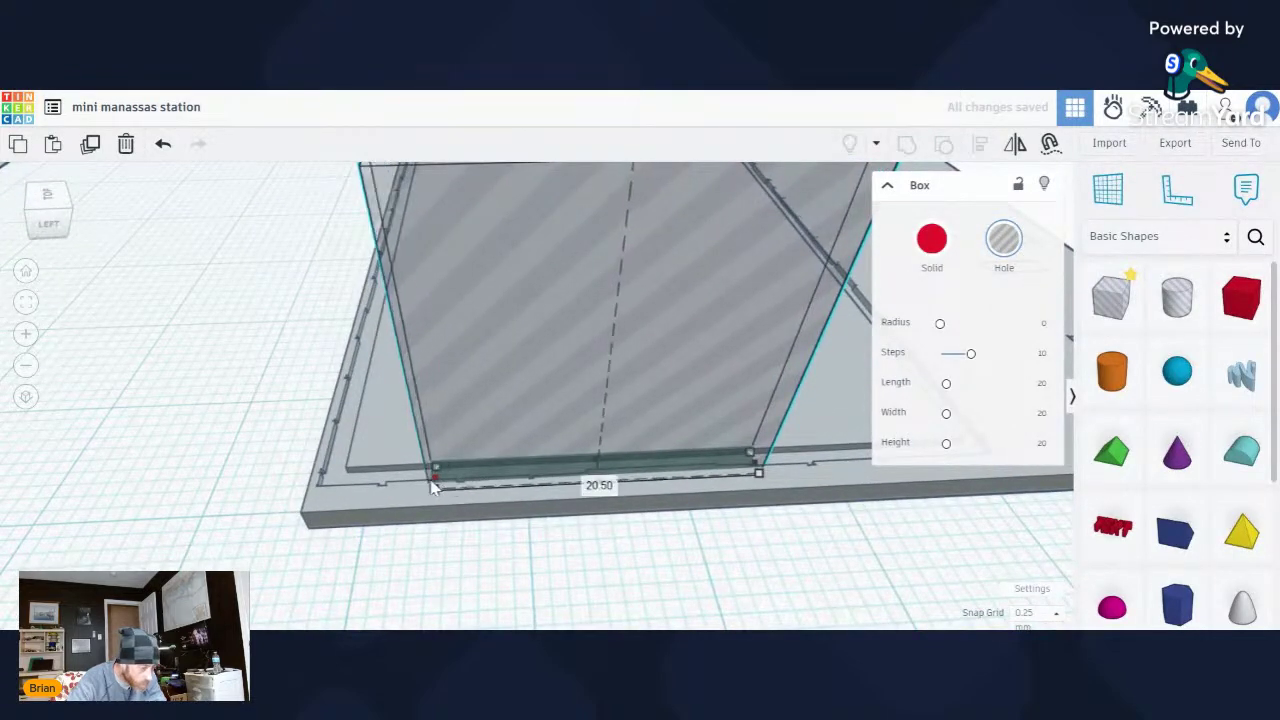
# Stretch the hole box to the wall recess's rear corner, refining its length to 27.65 mm with a 0.1 mm snap grid.
pyautogui.moveTo(432, 487); pyautogui.dragTo(340, 481)
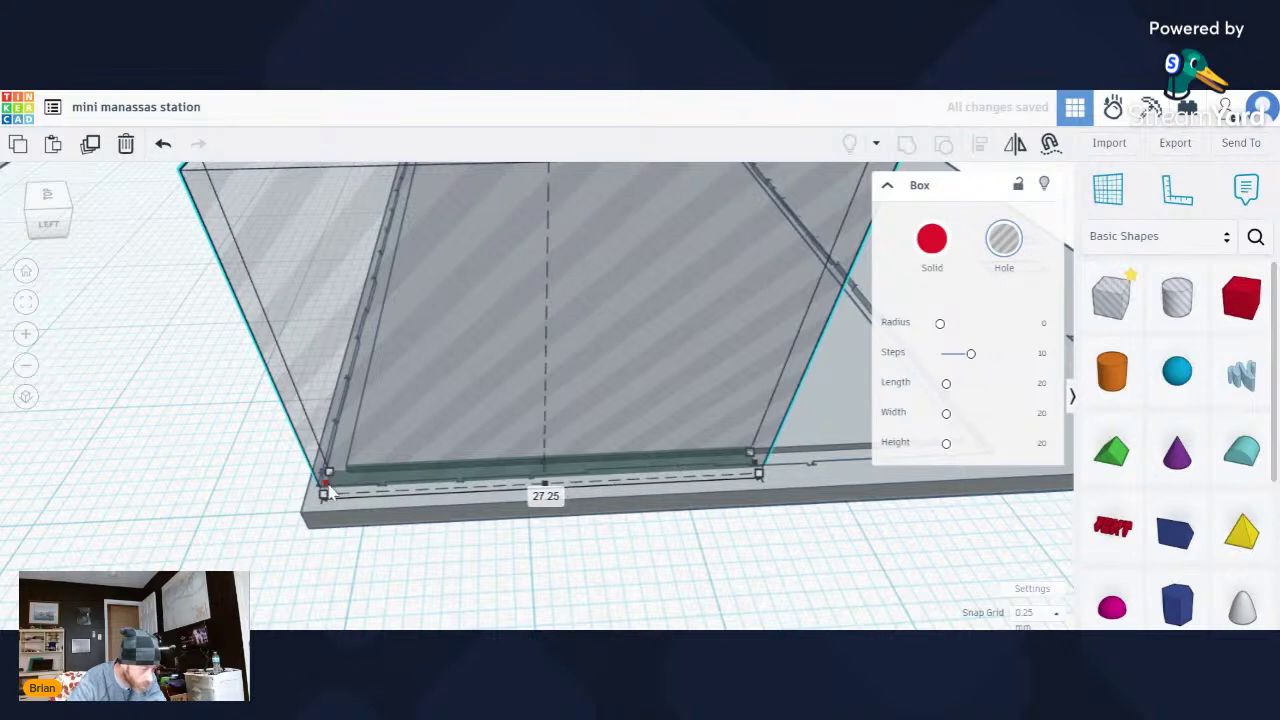
pyautogui.moveTo(326, 483); pyautogui.dragTo(322, 483)
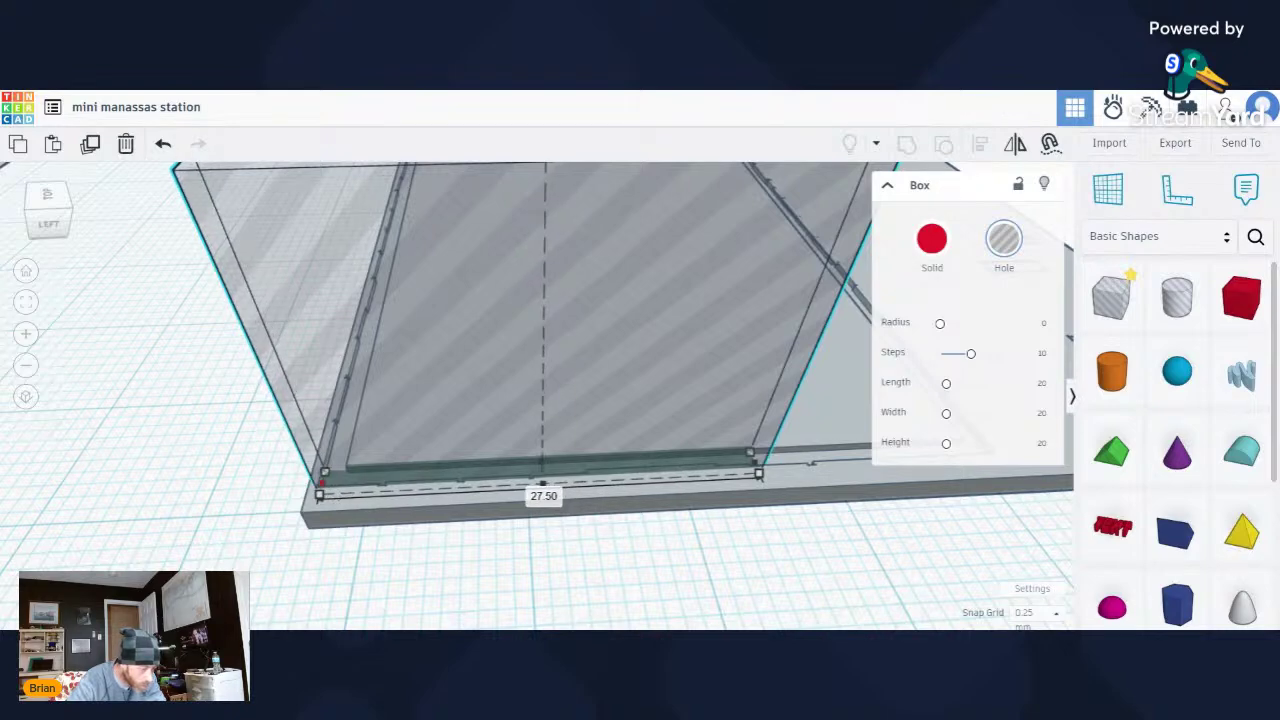
pyautogui.scroll(3, 420, 513)
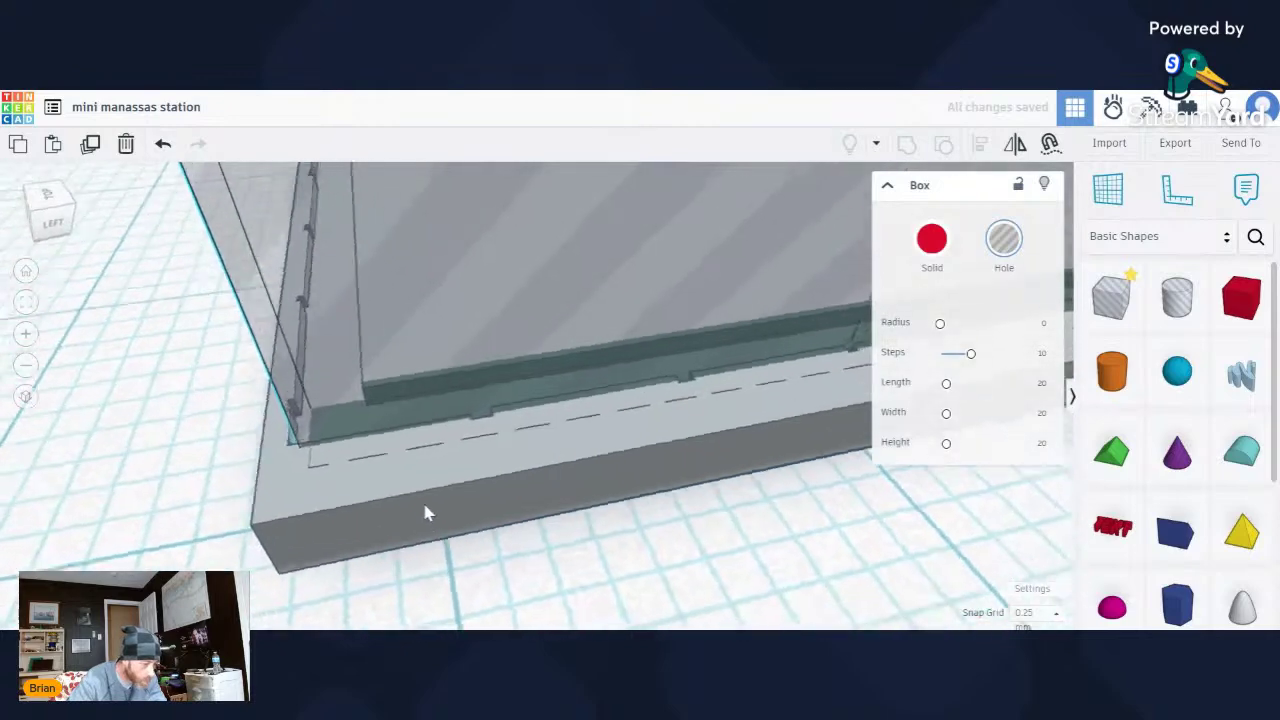
pyautogui.scroll(2, 323, 486)
pyautogui.scroll(1, 310, 468)
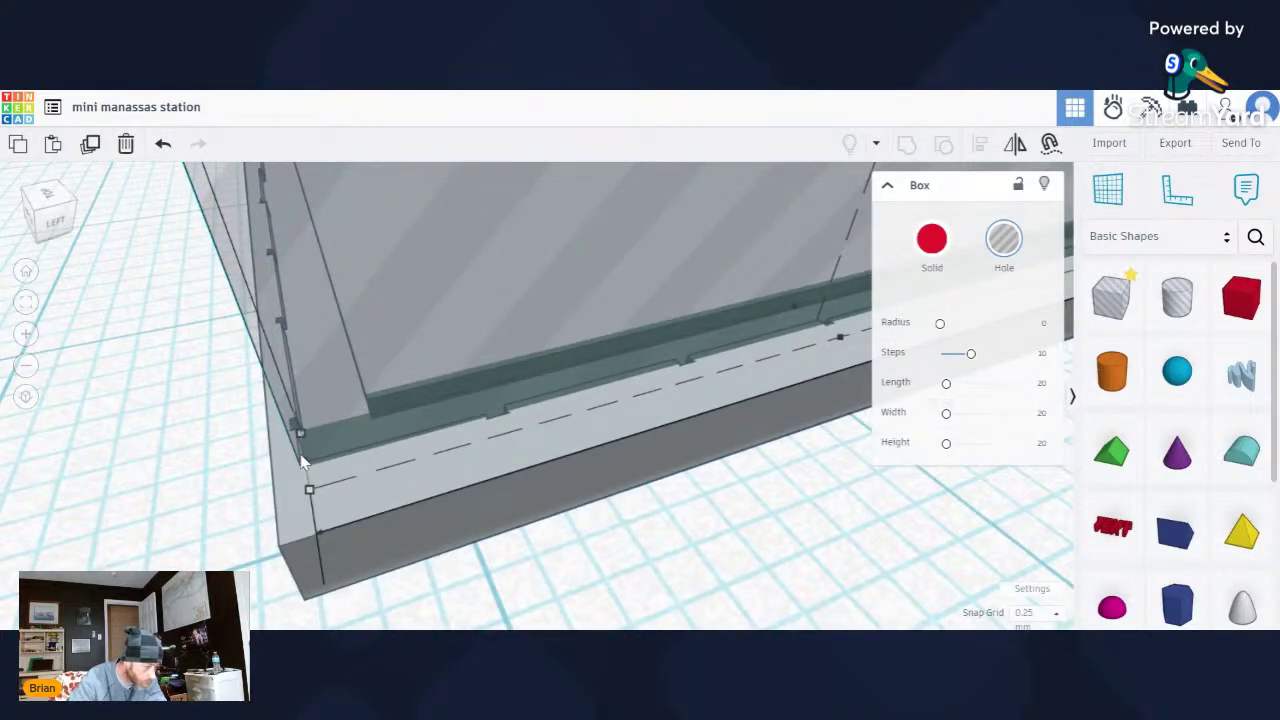
pyautogui.moveTo(298, 456); pyautogui.dragTo(295, 456)
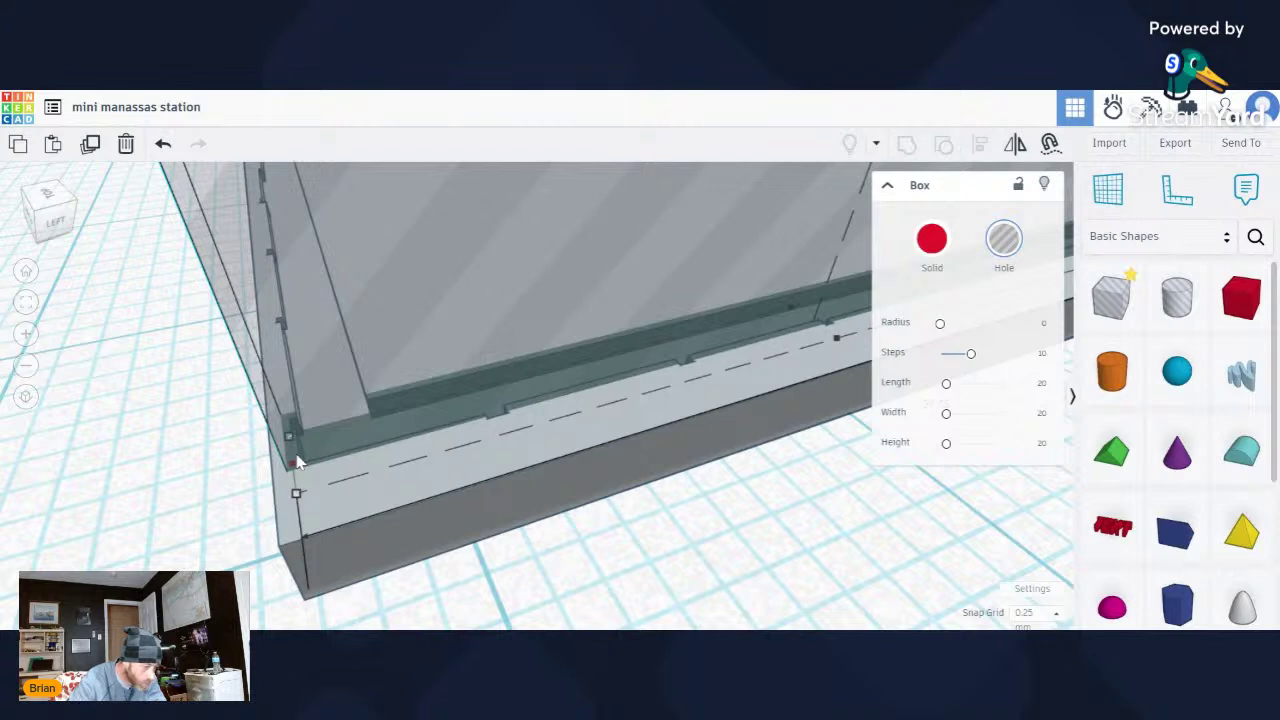
pyautogui.click(1048, 616)
pyautogui.click(1044, 459)
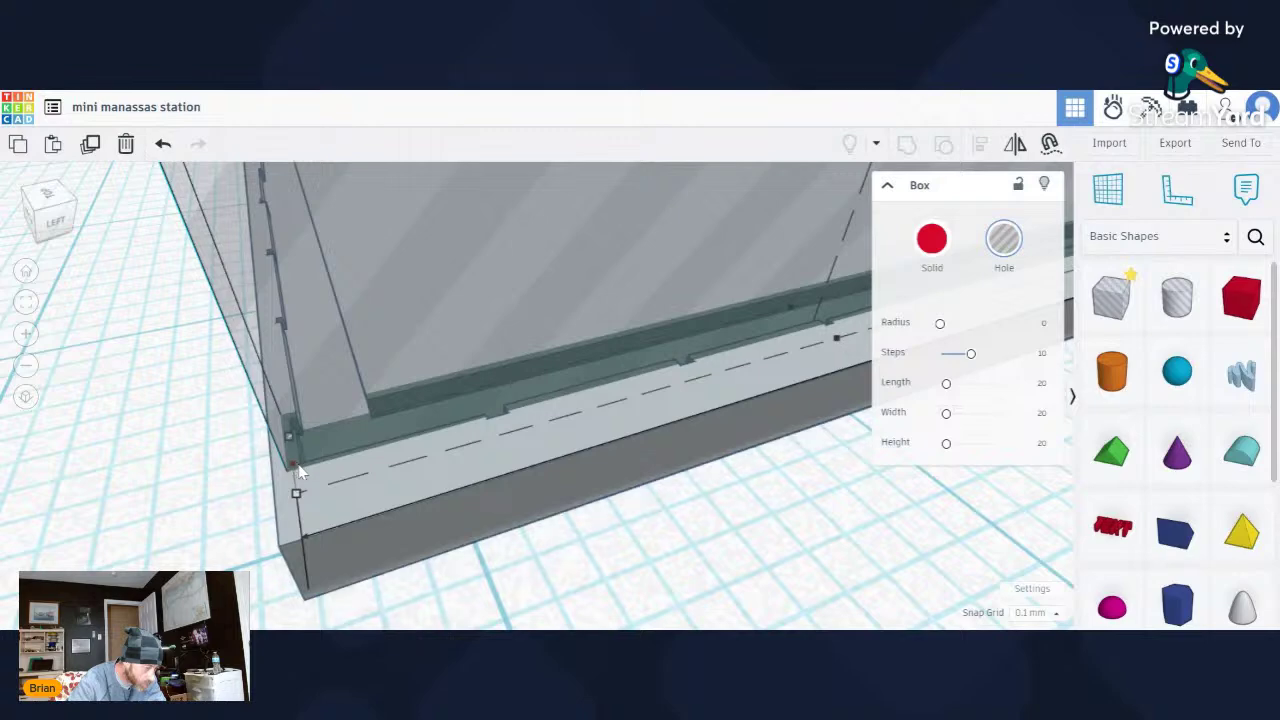
pyautogui.moveTo(298, 472); pyautogui.dragTo(300, 474)
pyautogui.scroll(-5, 658, 545)
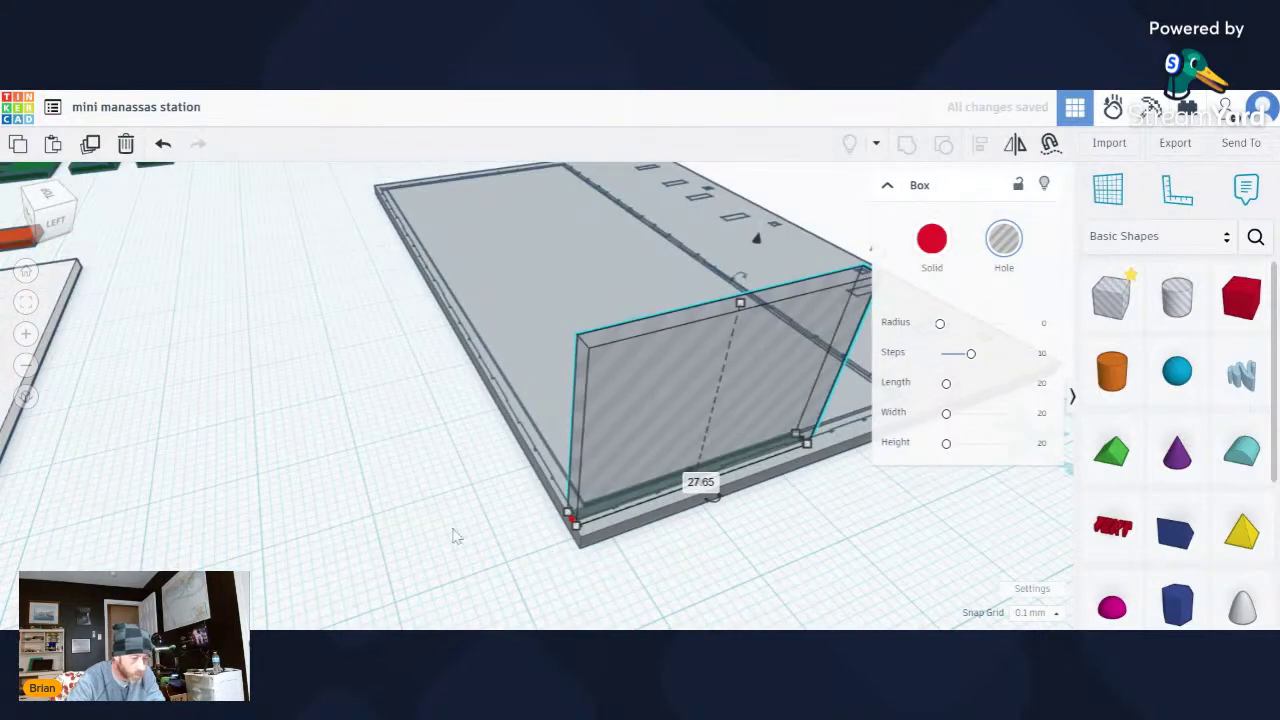
# Extend the other end of the hole box to the wall recess's opposite corner on the bench side.
pyautogui.click(355, 496)
pyautogui.scroll(-2, 378, 500)
pyautogui.moveTo(378, 500); pyautogui.dragTo(691, 486, button='right')
pyautogui.scroll(3, 703, 456)
pyautogui.scroll(3, 703, 456)
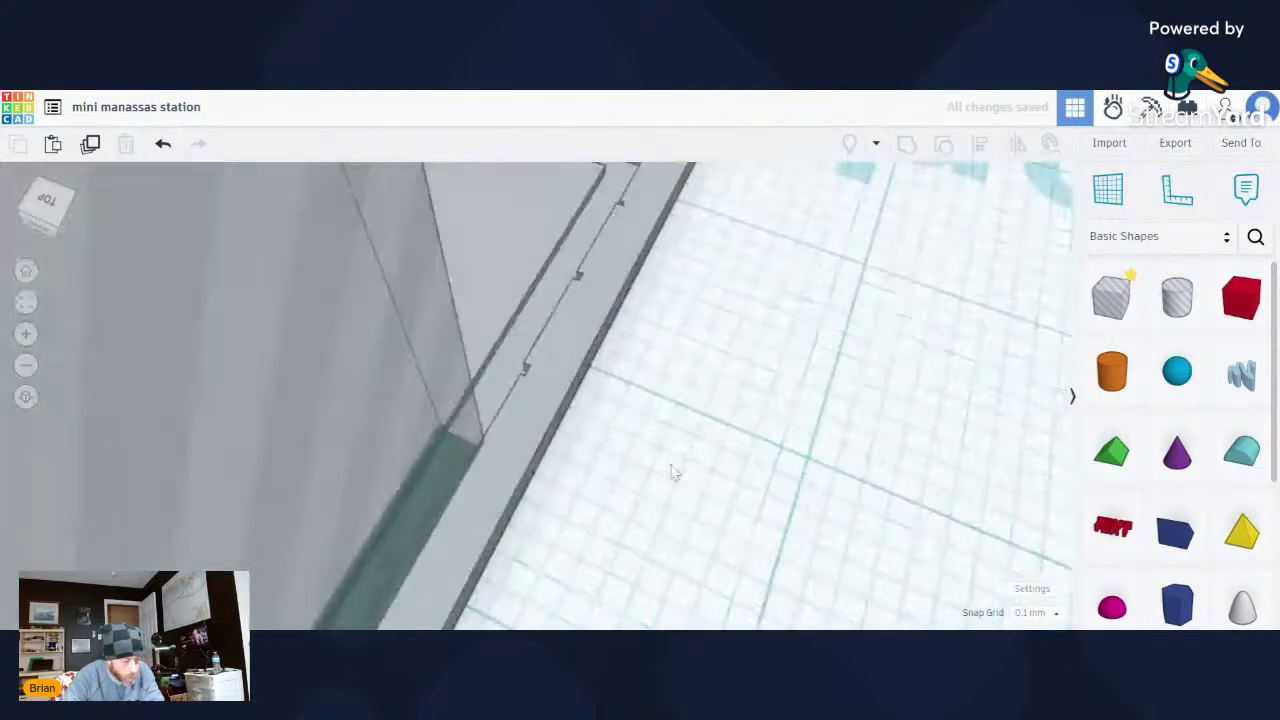
pyautogui.click(450, 448)
pyautogui.scroll(-3, 551, 413)
pyautogui.scroll(2, 529, 427)
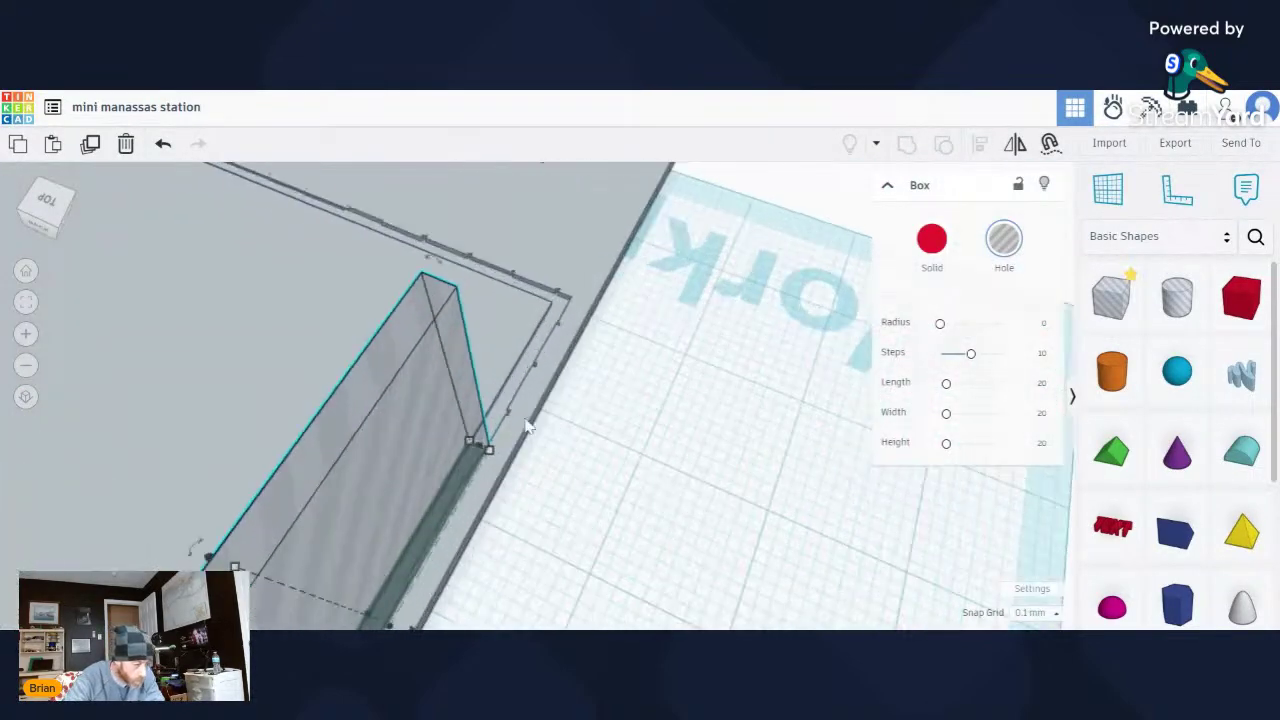
pyautogui.moveTo(487, 447); pyautogui.dragTo(578, 300)
pyautogui.scroll(-5, 541, 468)
pyautogui.moveTo(547, 468); pyautogui.dragTo(835, 443, button='right')
pyautogui.scroll(-4, 611, 491)
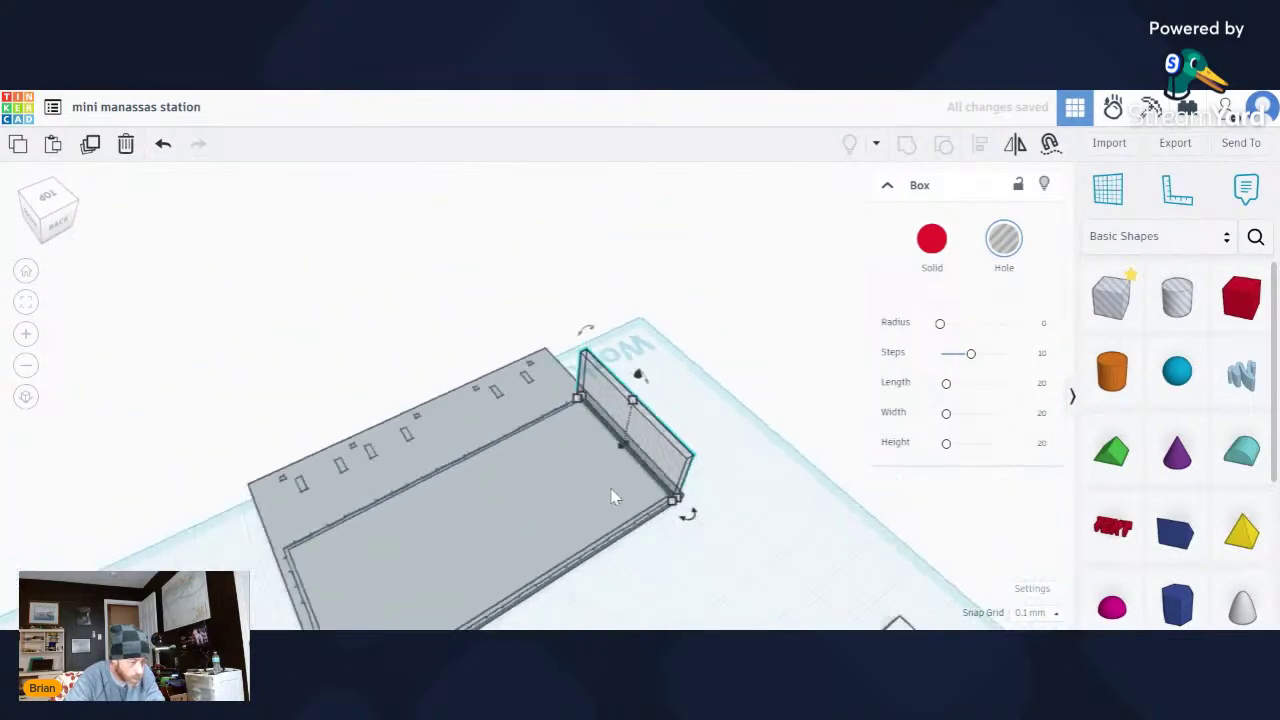
pyautogui.moveTo(660, 541); pyautogui.dragTo(760, 460, button='right')
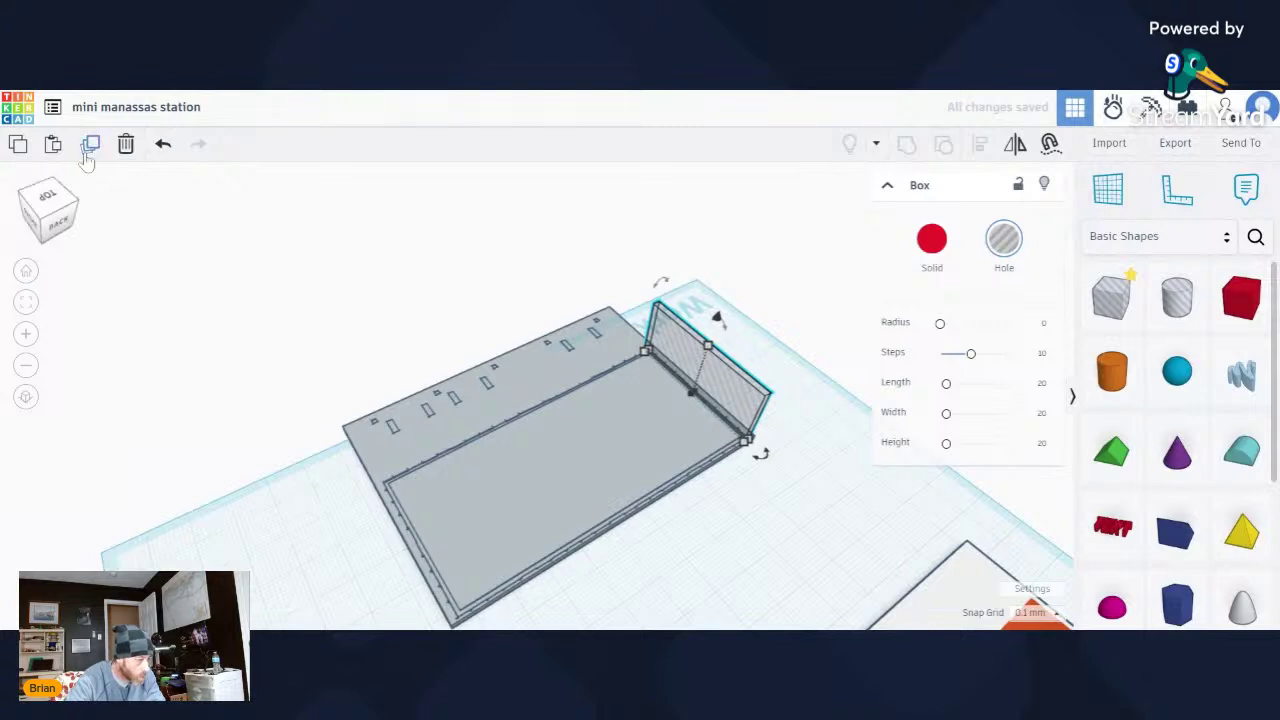
# Duplicate the end wall hole box and shift the copy along the platform into the matching recess at the opposite end.
pyautogui.click(113, 184)
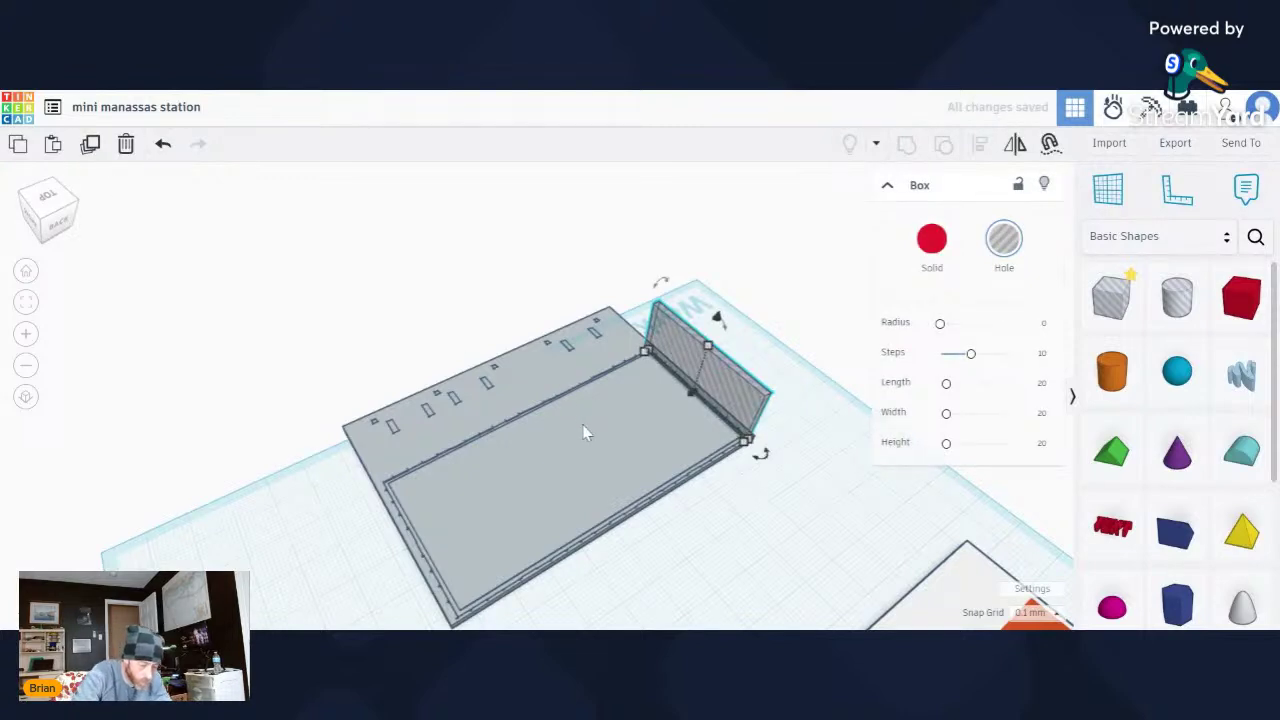
pyautogui.press('Left')
pyautogui.press('Left')
pyautogui.press('Left')
pyautogui.press('Left')
pyautogui.press('Left')
pyautogui.press('Left')
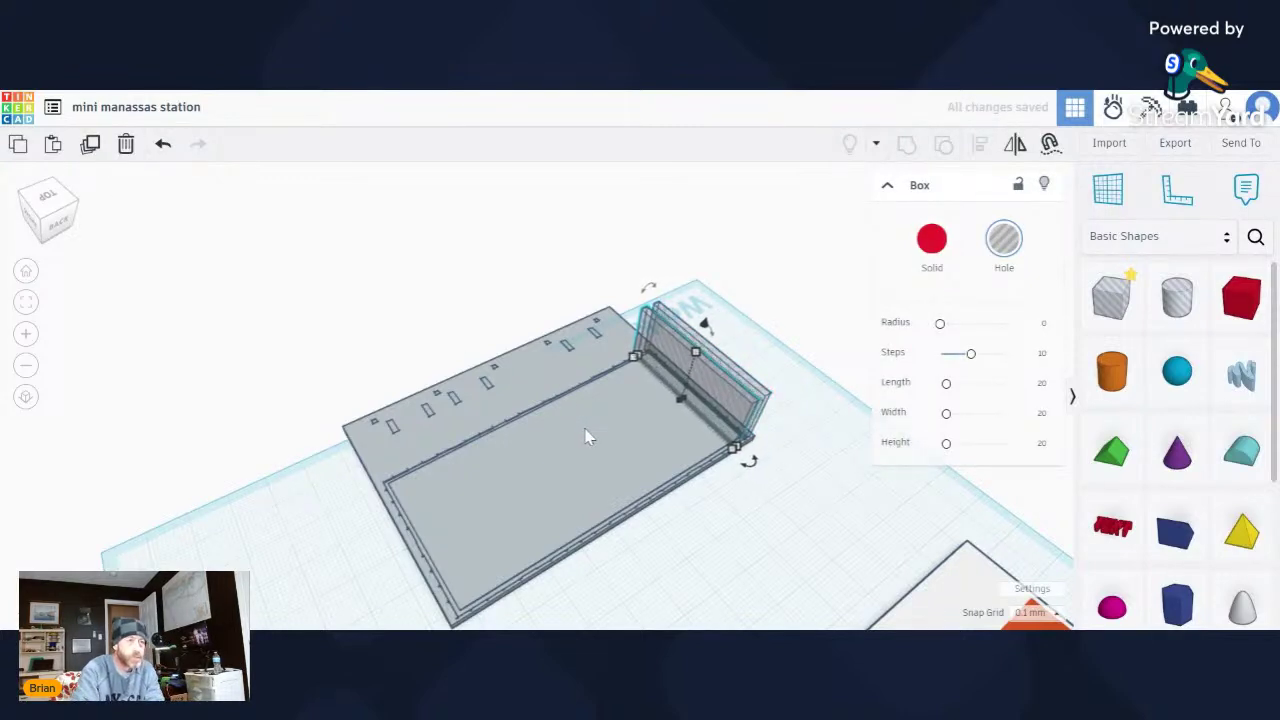
pyautogui.press('Left')
pyautogui.press('Left')
pyautogui.press('Left')
pyautogui.press('Left')
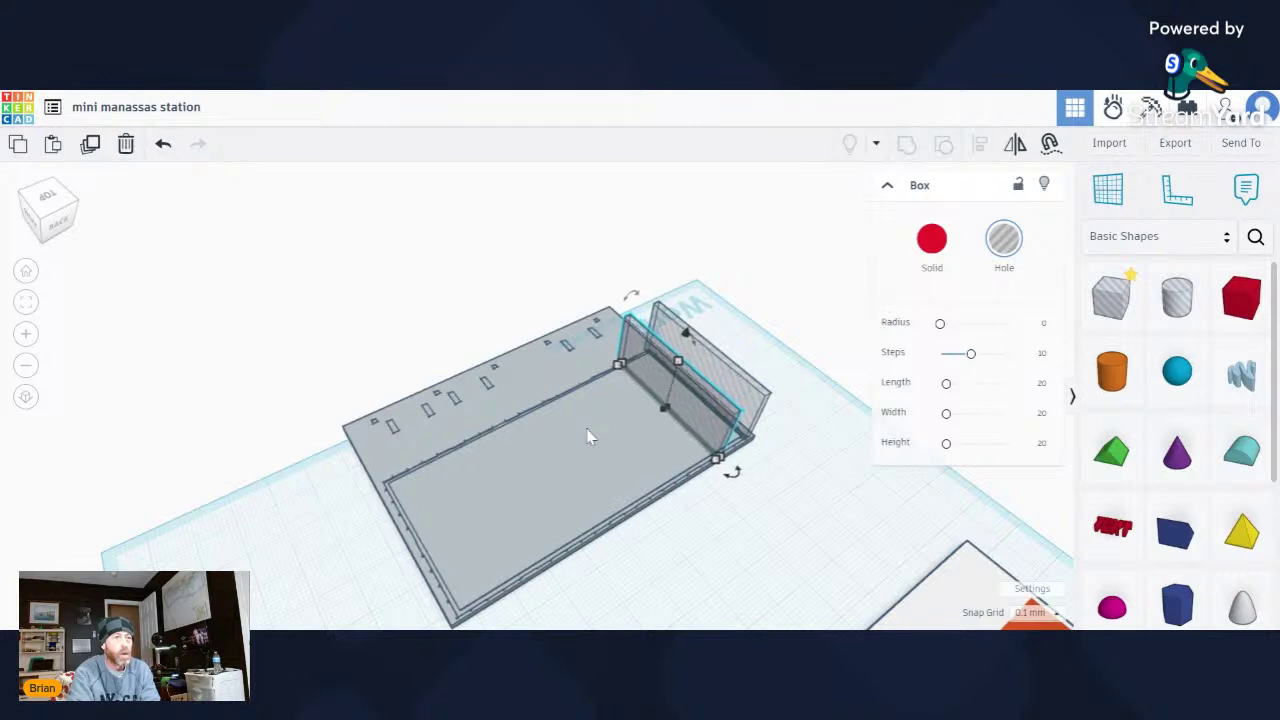
pyautogui.press('Left')
pyautogui.press('Left')
pyautogui.press('Left')
pyautogui.press('Left')
pyautogui.press('Left')
pyautogui.press('Left')
pyautogui.press('Left')
pyautogui.press('Left')
pyautogui.press('Left')
pyautogui.press('Left')
pyautogui.press('Left')
pyautogui.press('Left')
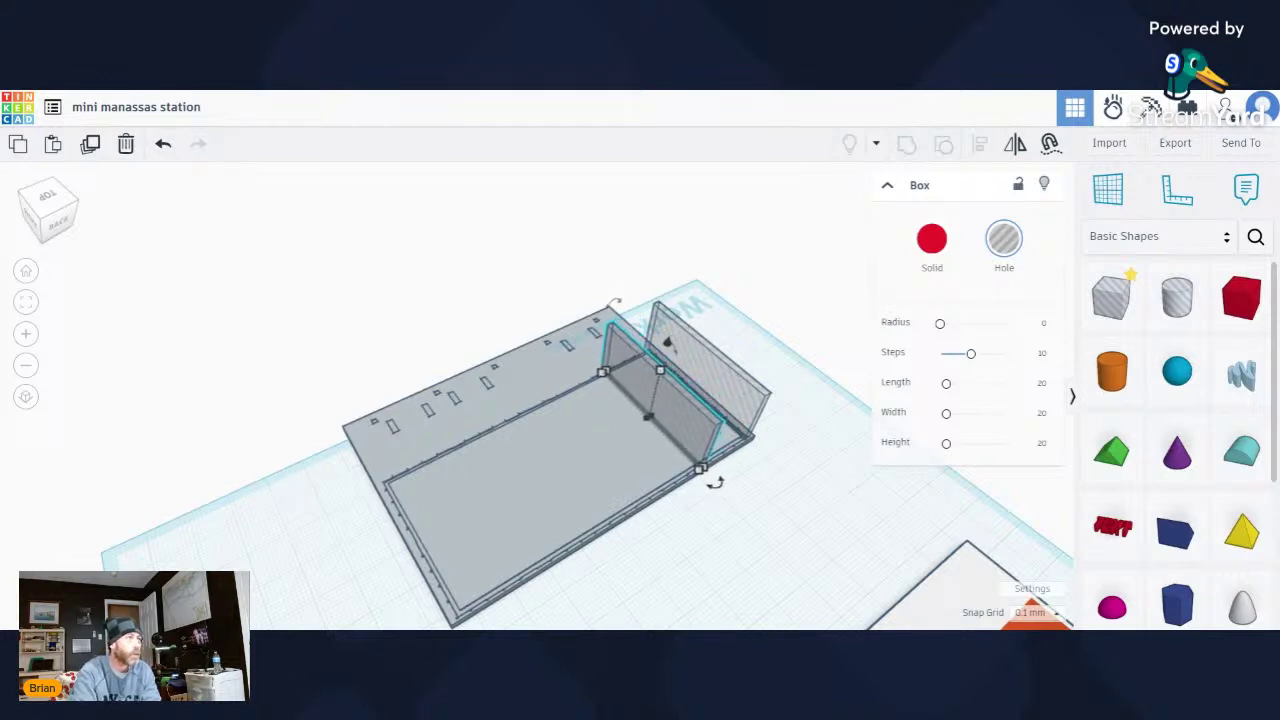
pyautogui.press('Left')
pyautogui.press('Left')
pyautogui.press('Left')
pyautogui.press('Left')
pyautogui.press('Left')
pyautogui.press('Left')
pyautogui.press('Left')
pyautogui.press('Left')
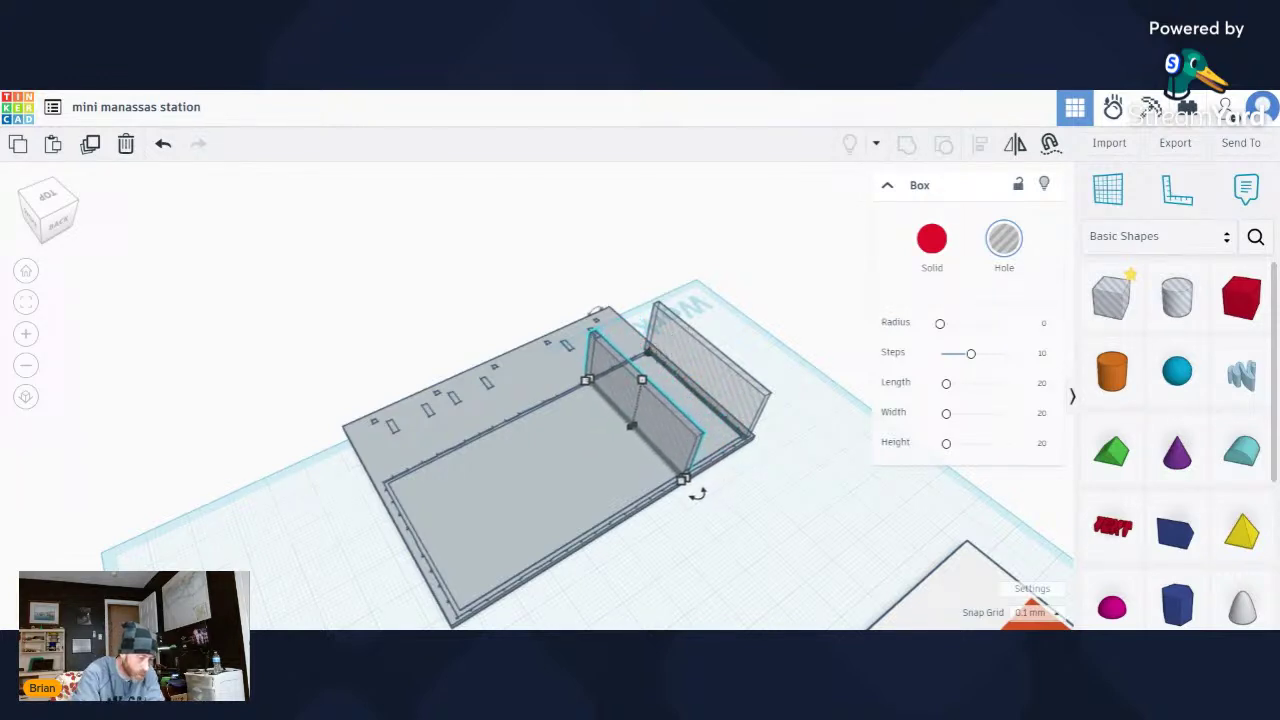
pyautogui.press('Left')
pyautogui.press('Left')
pyautogui.press('Left')
pyautogui.press('Left')
pyautogui.press('Left')
pyautogui.press('Left')
pyautogui.press('Left')
pyautogui.press('Left')
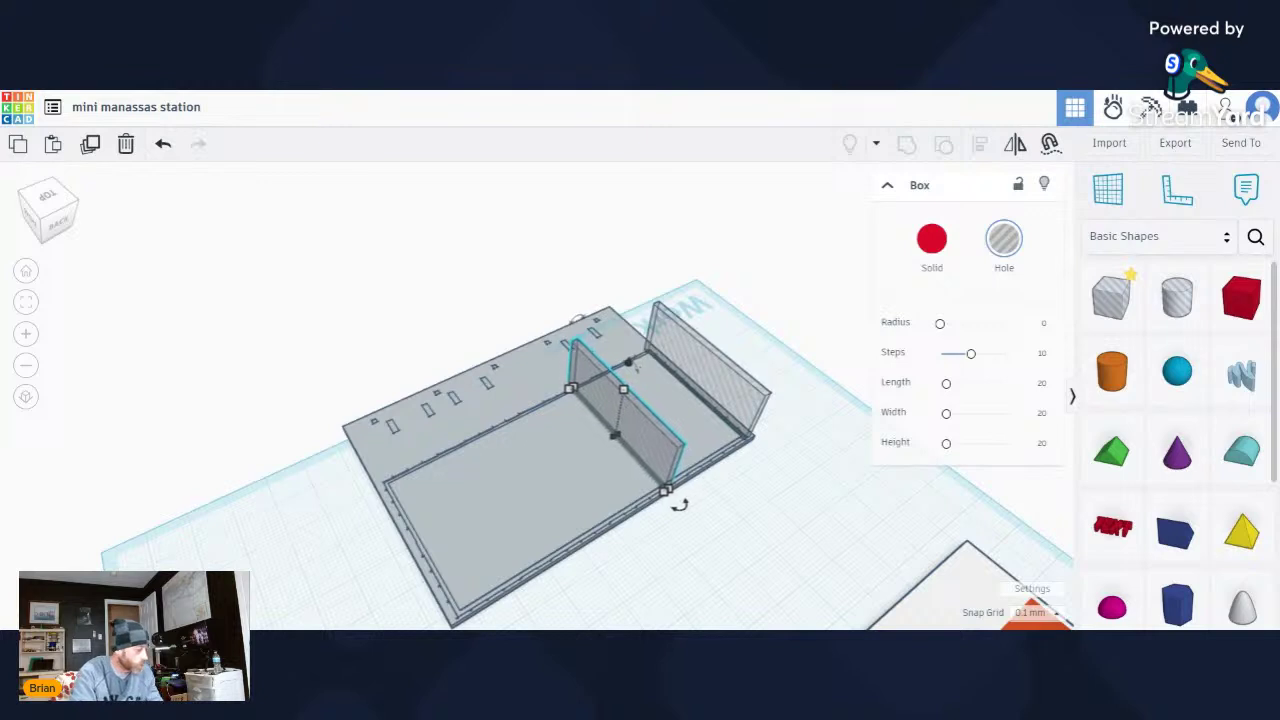
pyautogui.press('Left')
pyautogui.press('Left')
pyautogui.press('Left')
pyautogui.press('Left')
pyautogui.press('Left')
pyautogui.press('Left')
pyautogui.press('Left')
pyautogui.press('Left')
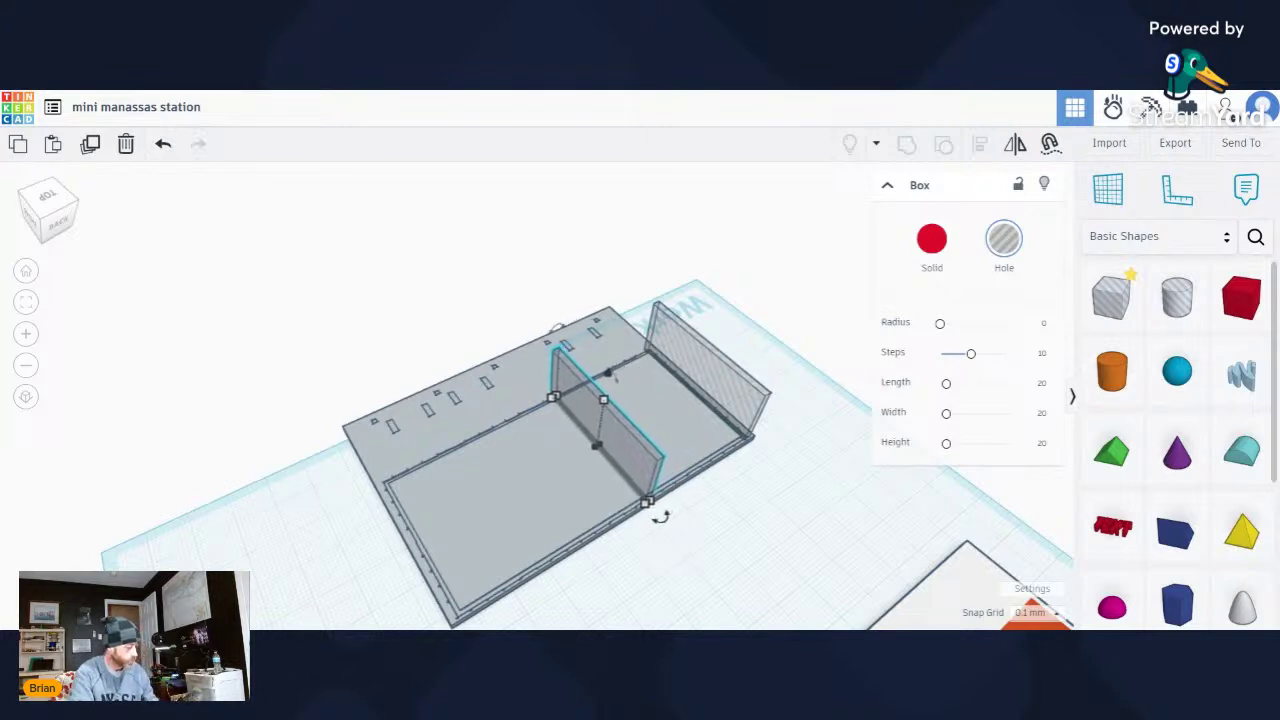
pyautogui.press('Left')
pyautogui.press('Left')
pyautogui.press('Left')
pyautogui.press('Left')
pyautogui.press('Left')
pyautogui.press('Left')
pyautogui.press('Left')
pyautogui.press('Left')
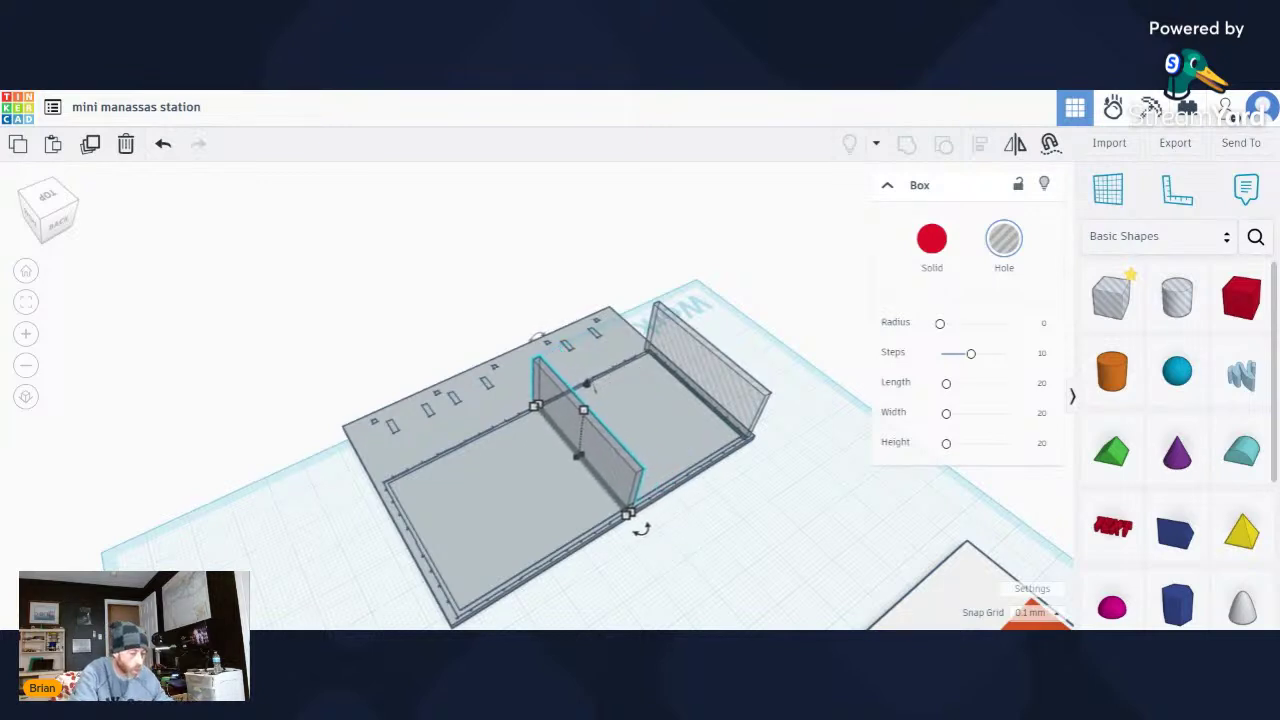
pyautogui.press('Left')
pyautogui.press('Left')
pyautogui.press('Left')
pyautogui.press('Left')
pyautogui.press('Left')
pyautogui.press('Left')
pyautogui.press('Left')
pyautogui.press('Left')
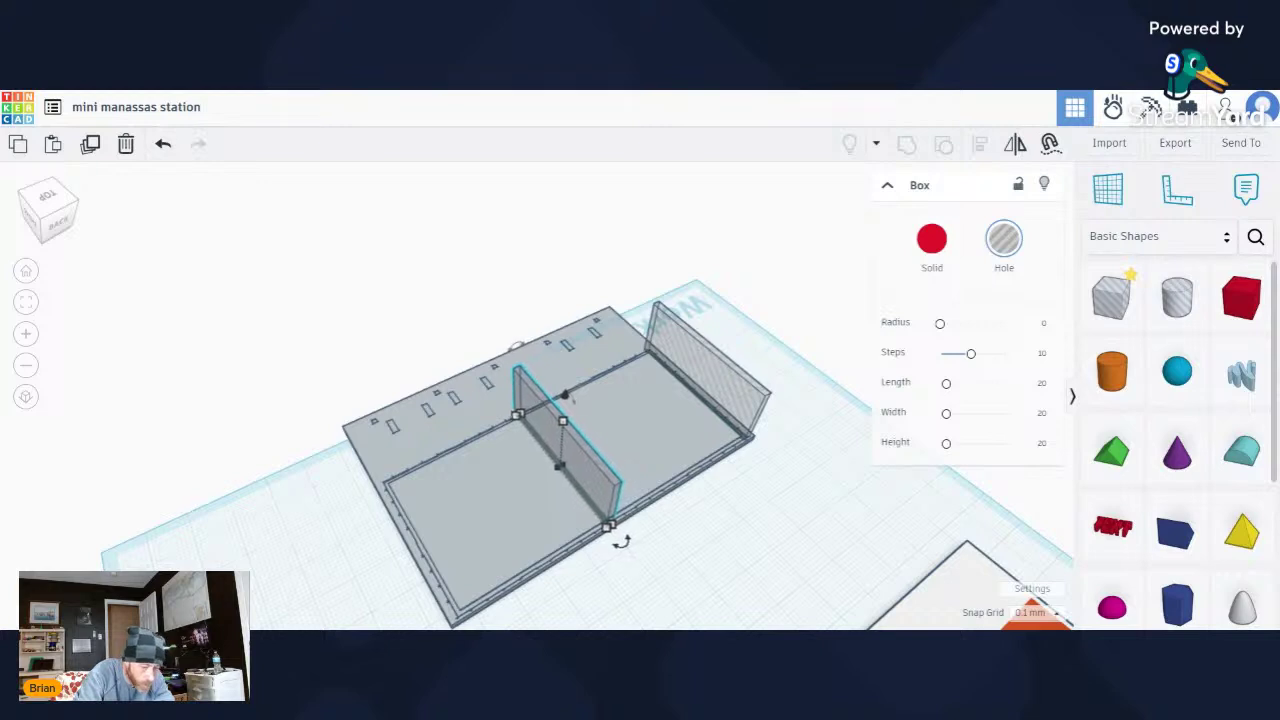
pyautogui.press('Left')
pyautogui.press('Left')
pyautogui.press('Left')
pyautogui.press('Left')
pyautogui.press('Left')
pyautogui.press('Left')
pyautogui.press('Left')
pyautogui.press('Left')
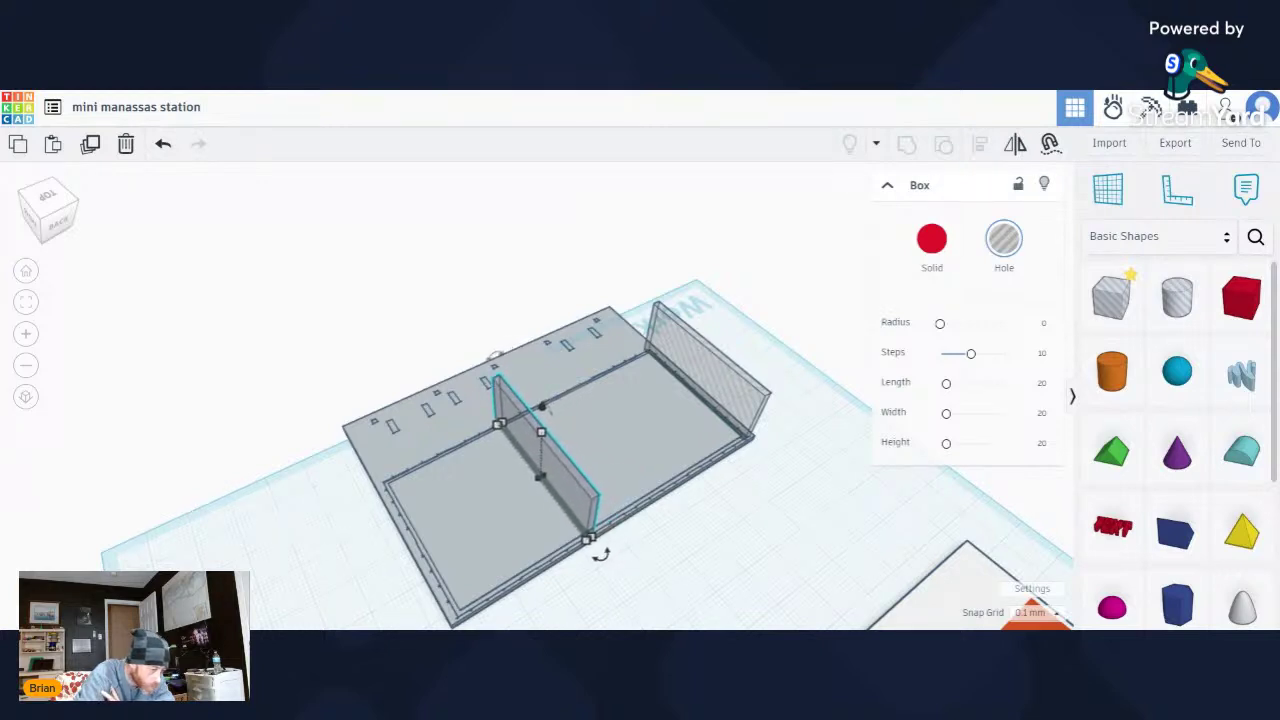
pyautogui.press('Left')
pyautogui.press('Left')
pyautogui.press('Left')
pyautogui.press('Left')
pyautogui.press('Left')
pyautogui.press('Left')
pyautogui.press('Left')
pyautogui.press('Left')
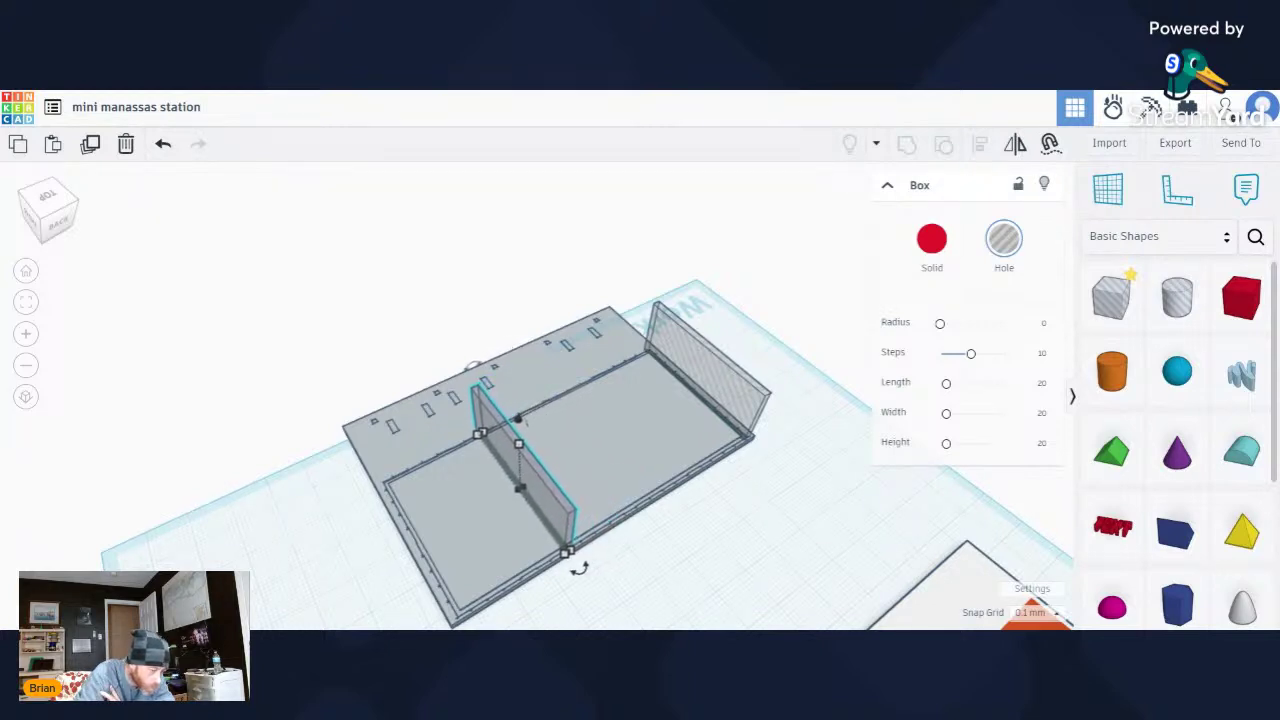
pyautogui.press('Left')
pyautogui.press('Left')
pyautogui.press('Left')
pyautogui.press('Left')
pyautogui.press('Left')
pyautogui.press('Left')
pyautogui.press('Left')
pyautogui.press('Left')
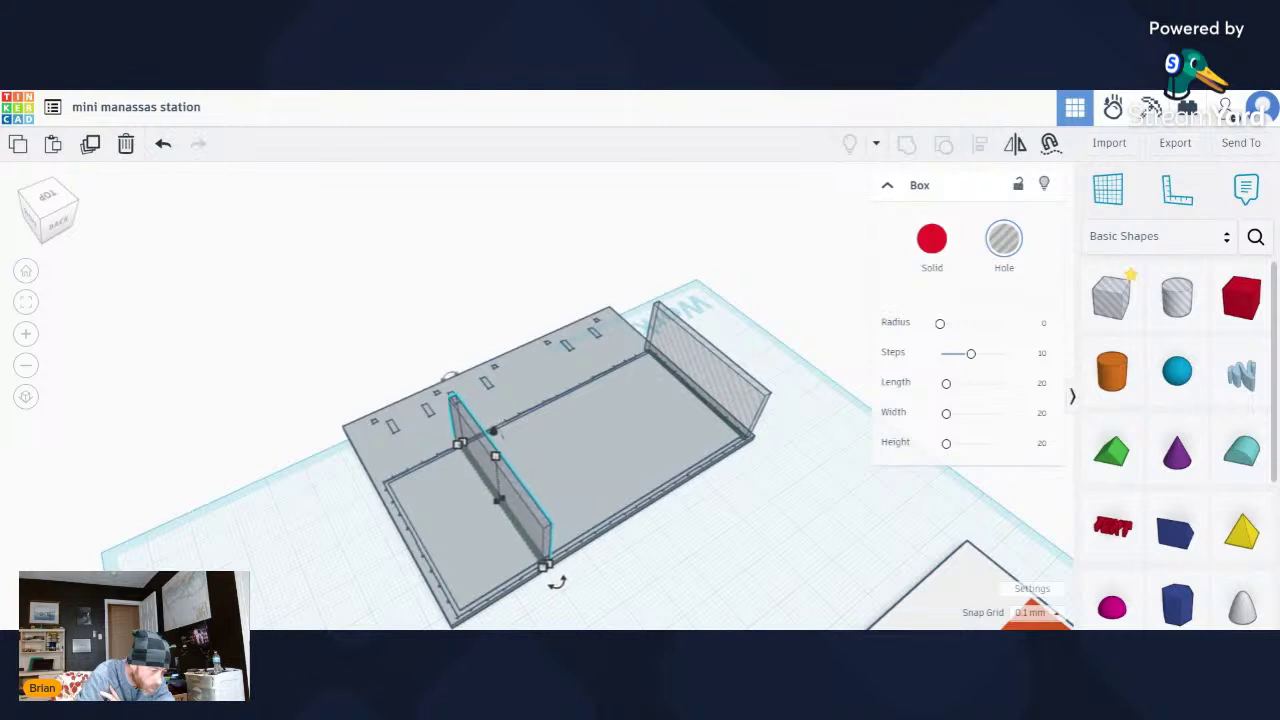
pyautogui.press('Left')
pyautogui.press('Left')
pyautogui.press('Left')
pyautogui.press('Left')
pyautogui.press('Left')
pyautogui.press('Left')
pyautogui.press('Left')
pyautogui.press('Left')
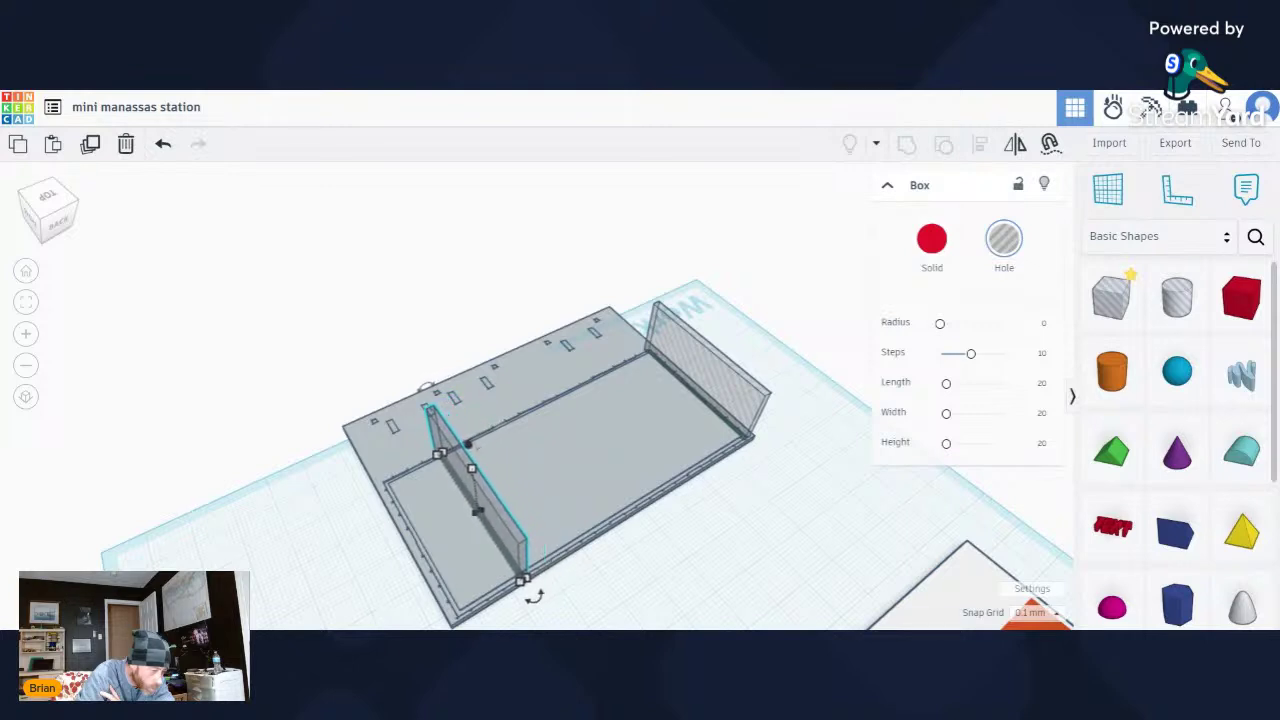
pyautogui.press('Left')
pyautogui.press('Left')
pyautogui.press('Left')
pyautogui.press('Left')
pyautogui.press('Left')
pyautogui.press('Left')
pyautogui.press('Left')
pyautogui.press('Left')
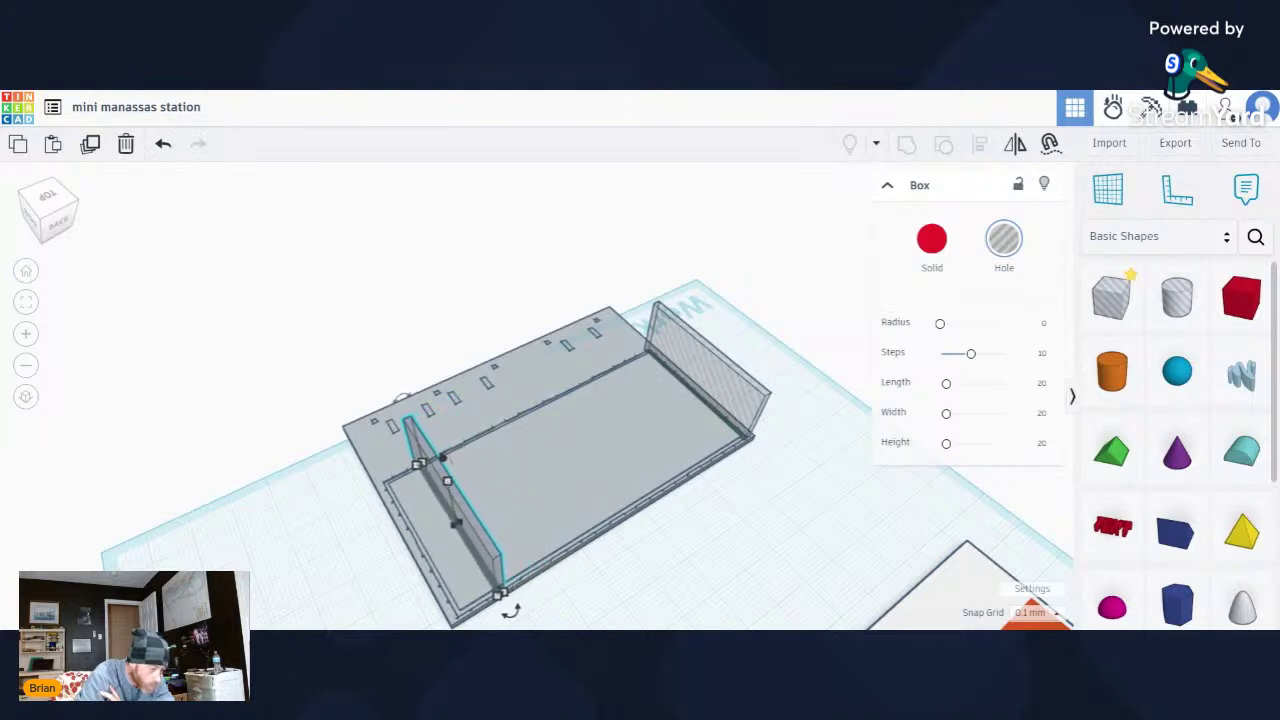
pyautogui.press('Left')
pyautogui.press('Left')
pyautogui.press('Left')
pyautogui.press('Left')
pyautogui.press('Left')
pyautogui.press('Left')
pyautogui.press('Left')
pyautogui.press('Left')
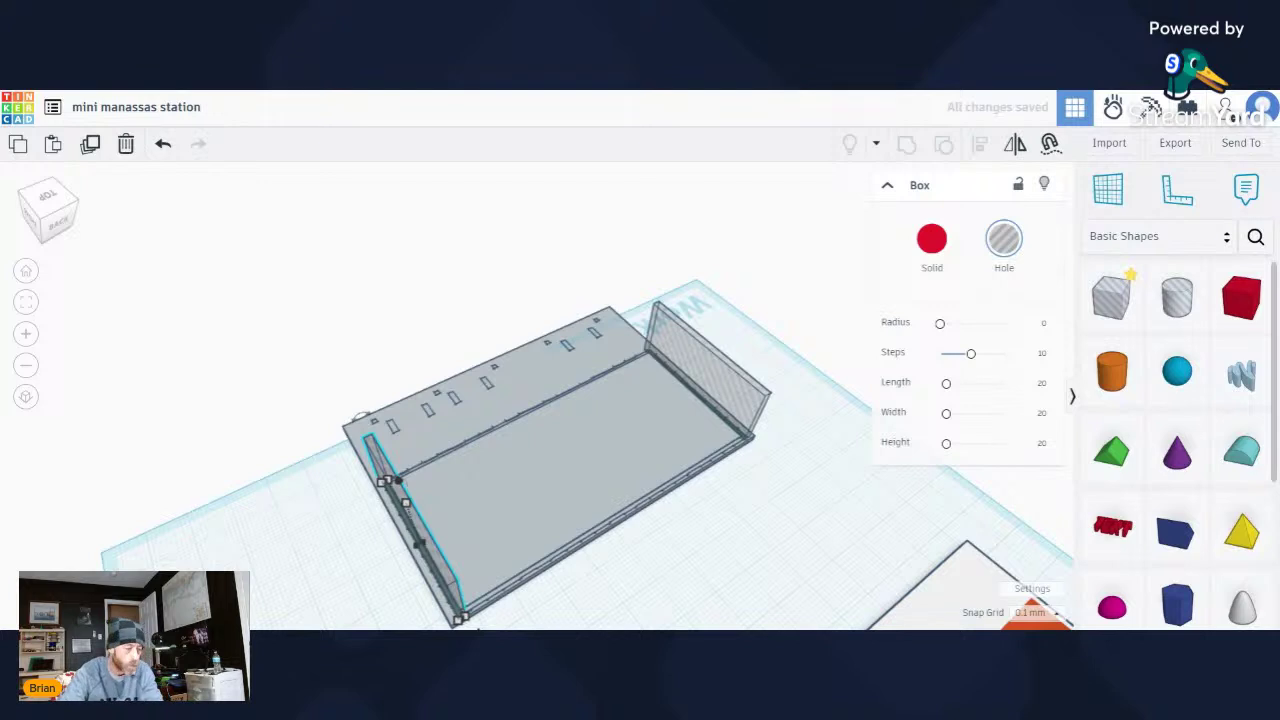
# Examine from several angles how the copied hole box fits the wall recess at the platform's far end.
pyautogui.scroll(-3, 357, 235)
pyautogui.scroll(2, 357, 235)
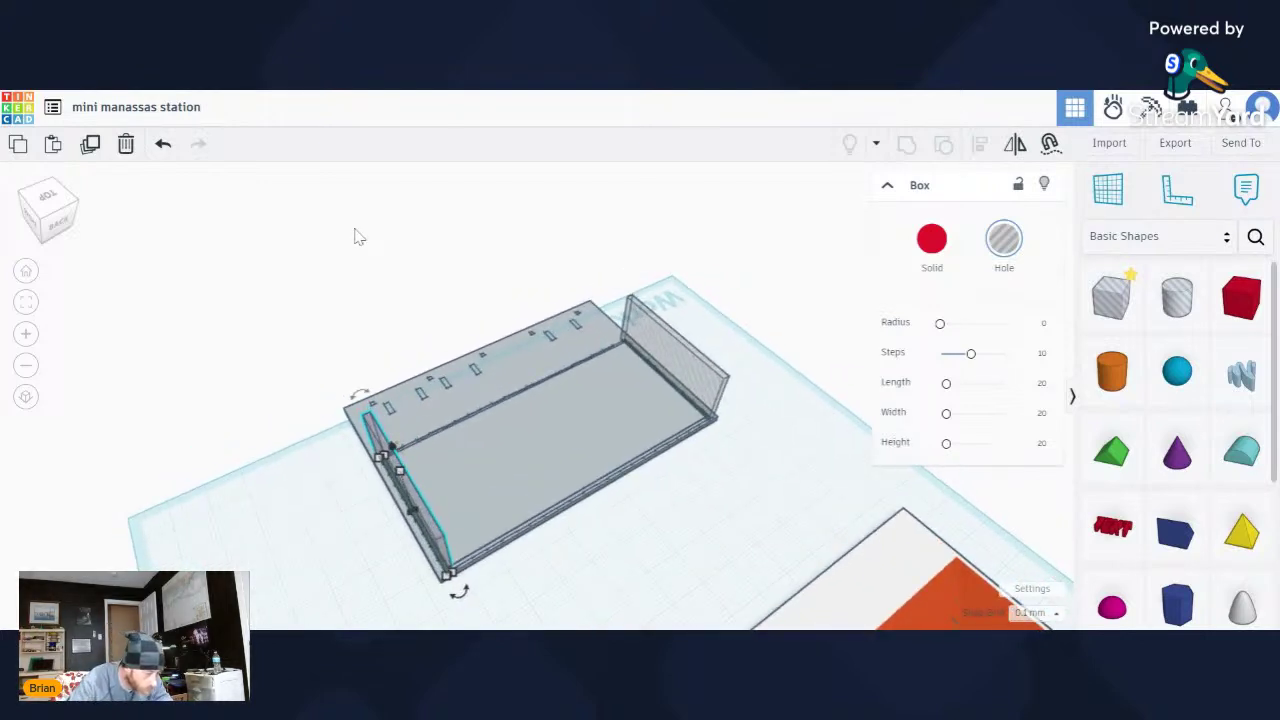
pyautogui.scroll(-1, 357, 235)
pyautogui.scroll(-1, 357, 235)
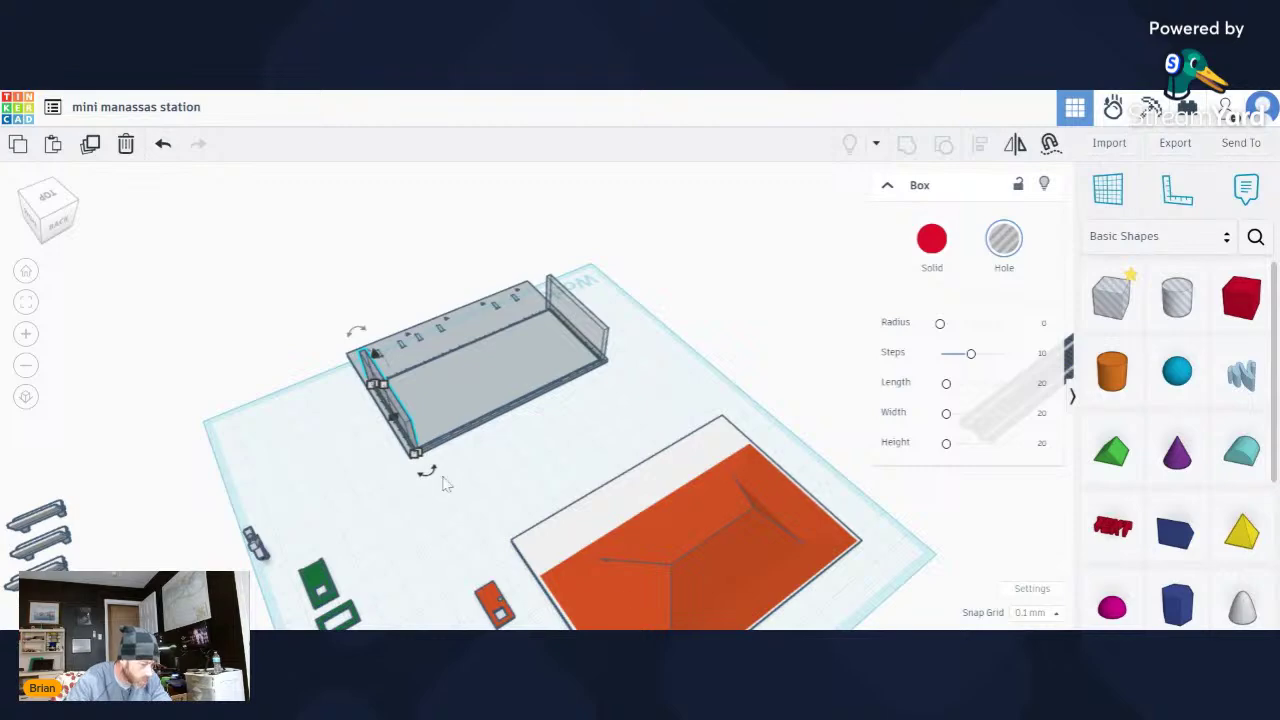
pyautogui.scroll(5, 446, 483)
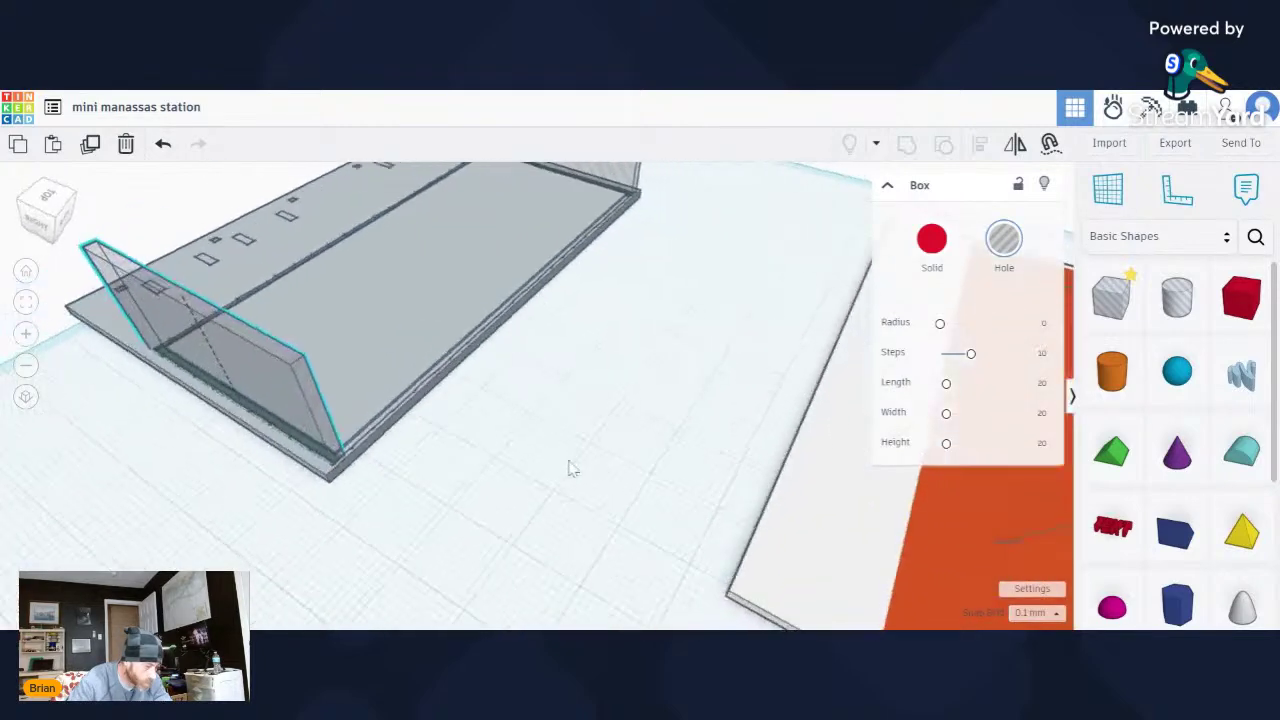
pyautogui.moveTo(568, 468); pyautogui.dragTo(690, 445, button='right')
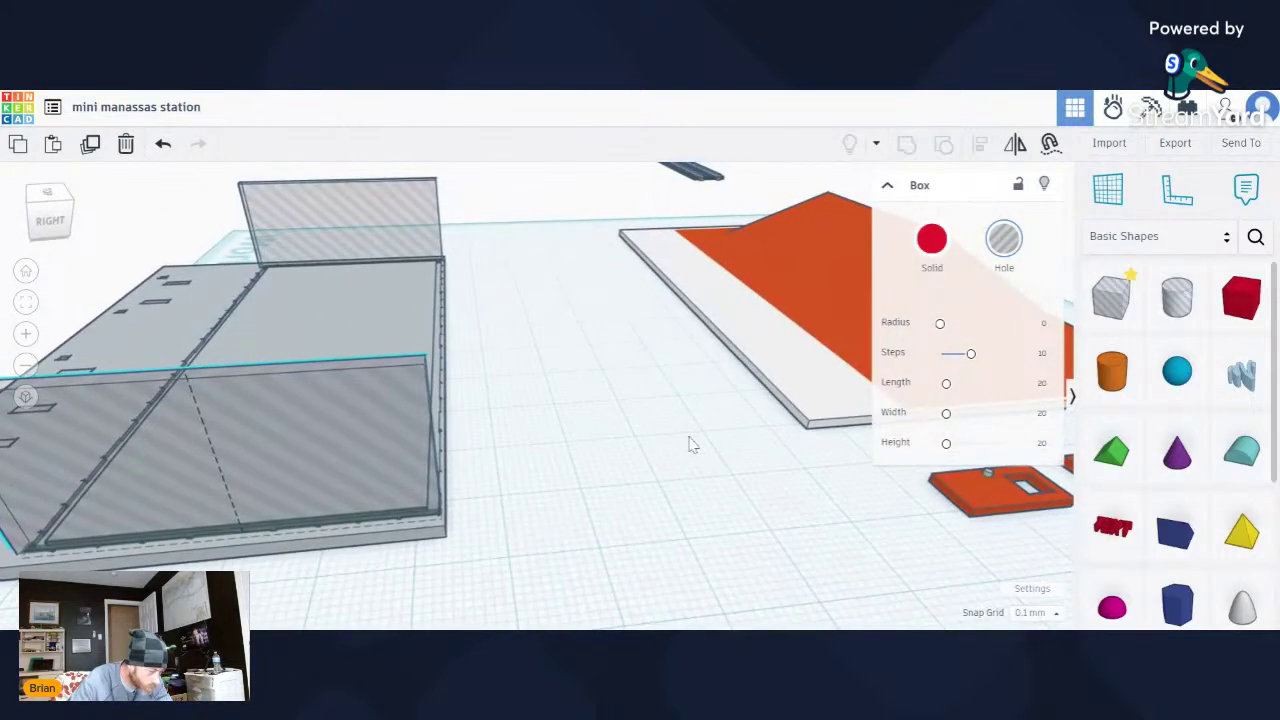
pyautogui.scroll(-5, 520, 475)
pyautogui.scroll(6, 190, 514)
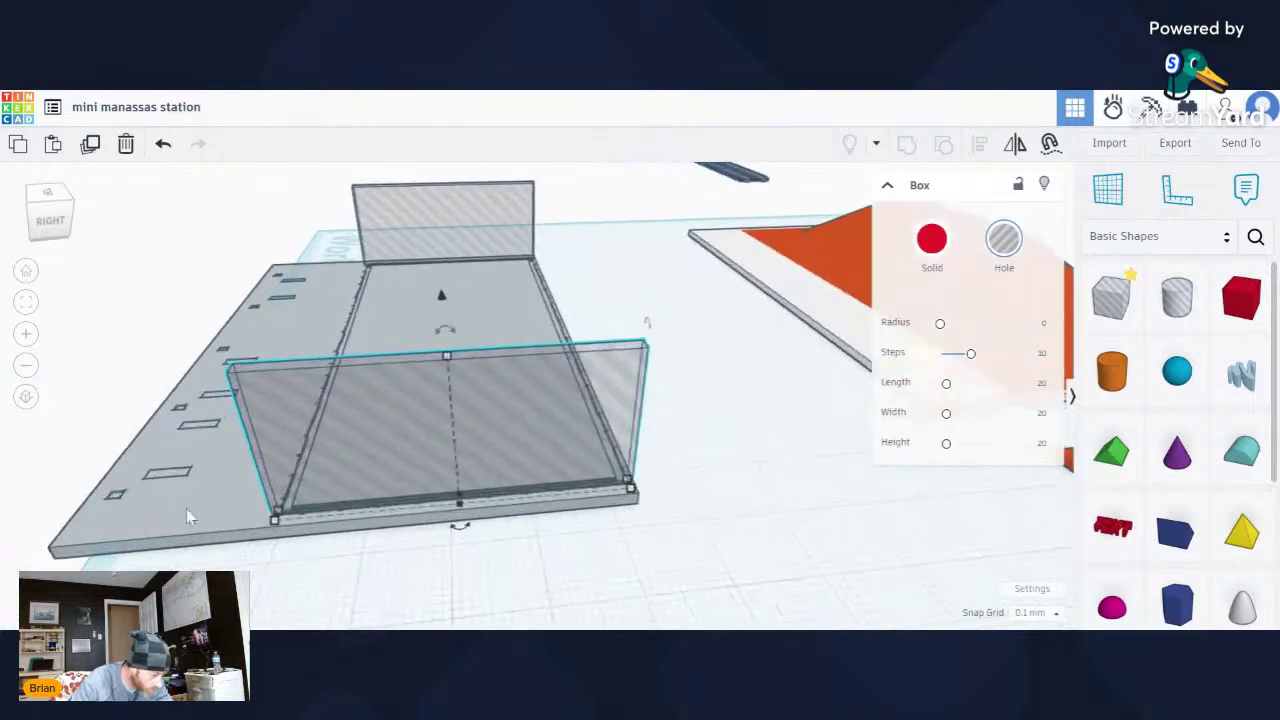
pyautogui.moveTo(244, 516); pyautogui.dragTo(338, 517, button='right')
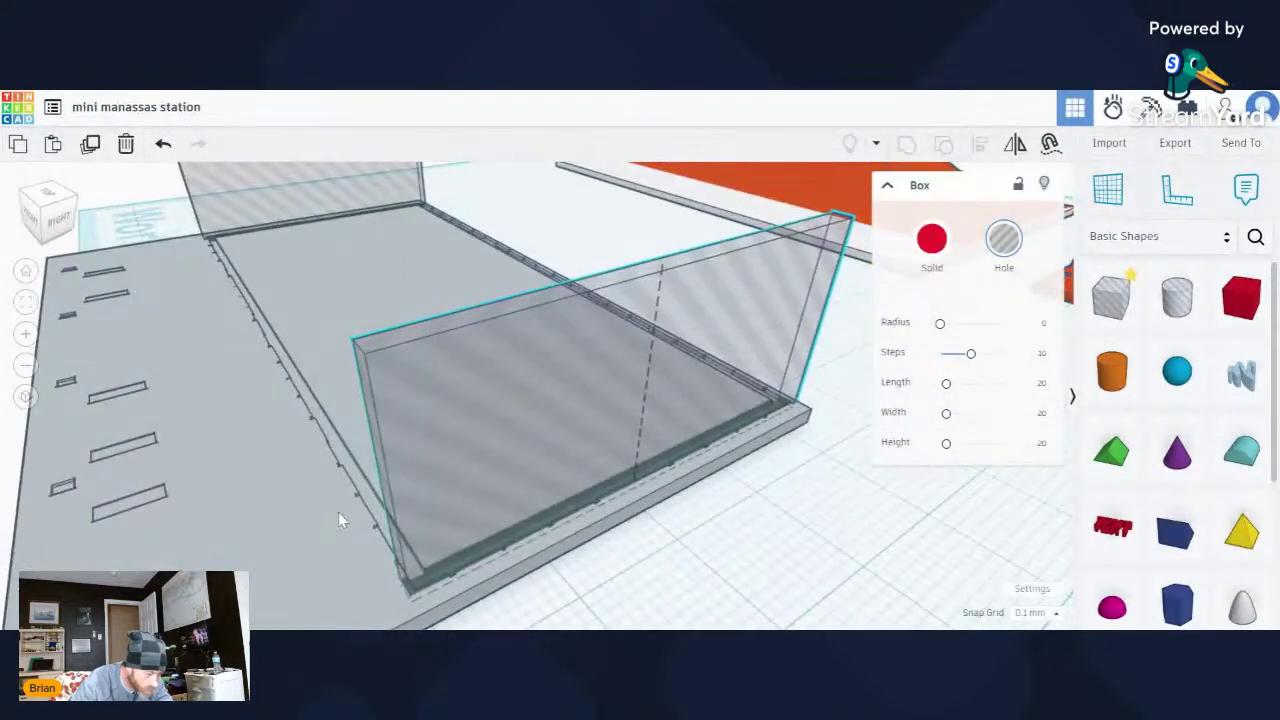
pyautogui.scroll(-4, 338, 517)
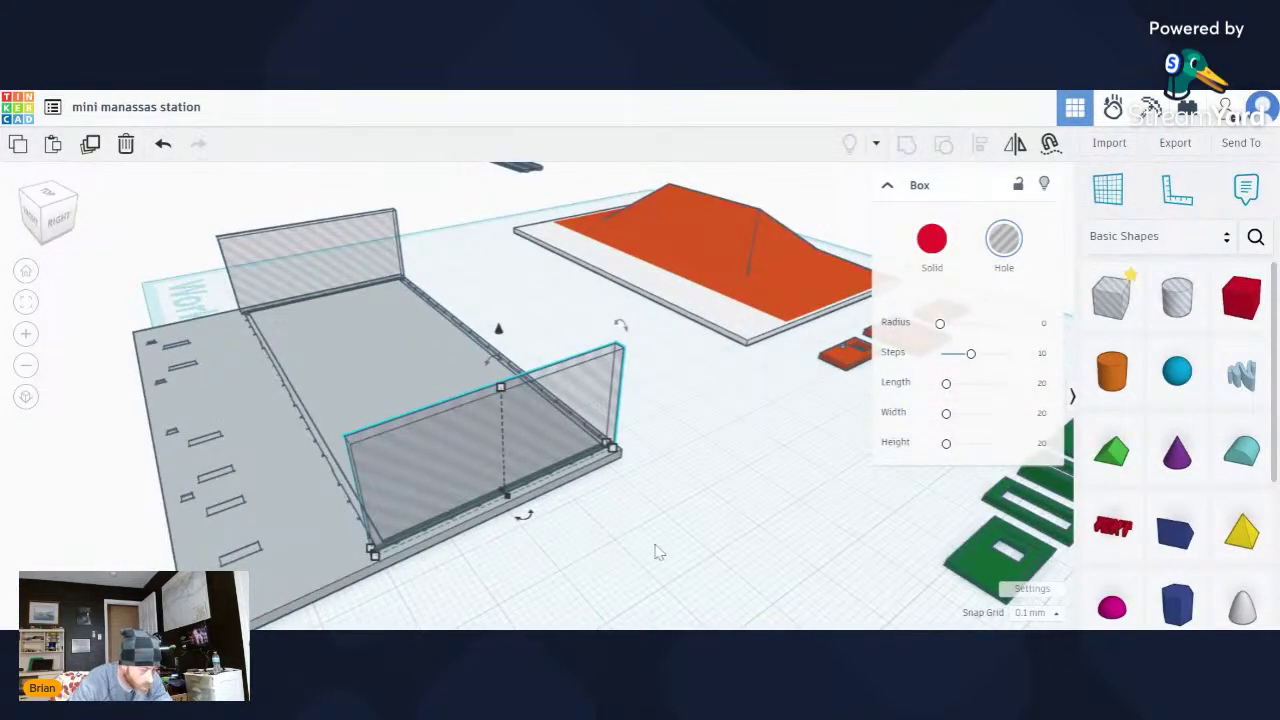
pyautogui.moveTo(658, 552); pyautogui.dragTo(583, 562, button='right')
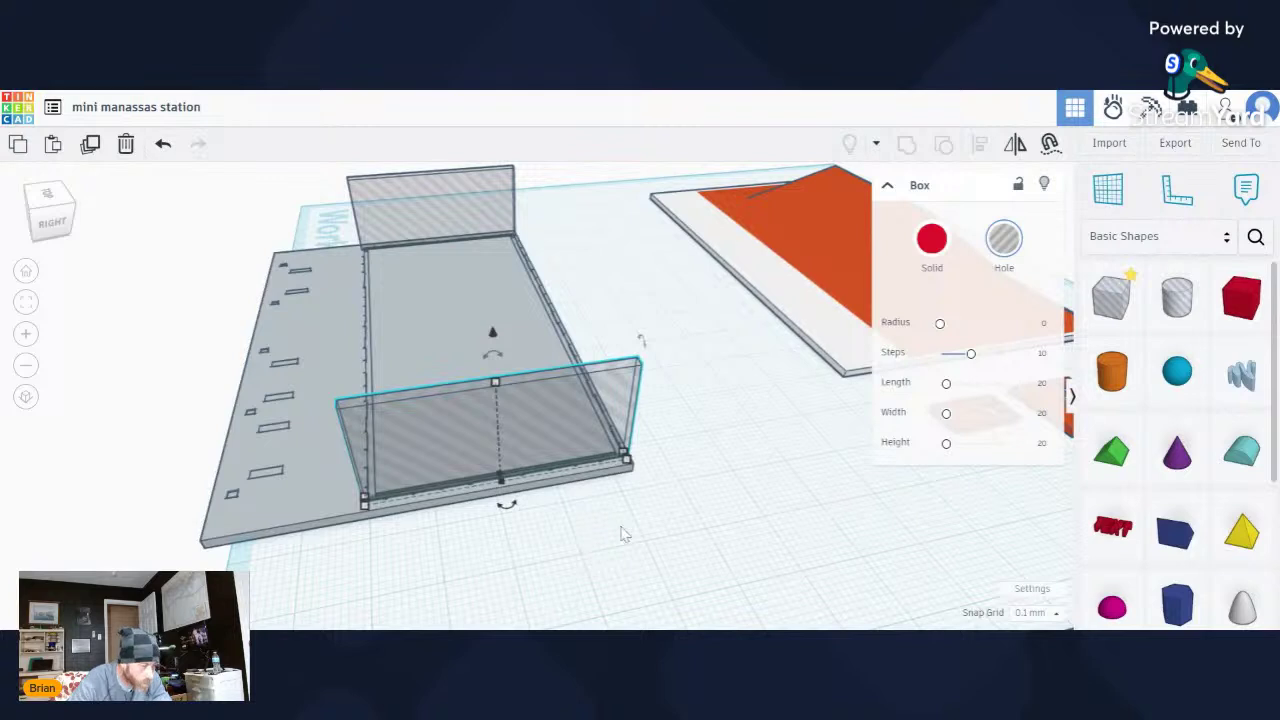
# Duplicate the far-end hole box and rotate the copy 90 degrees so it runs parallel to the platform's long sides.
pyautogui.click(755, 488)
pyautogui.click(512, 424)
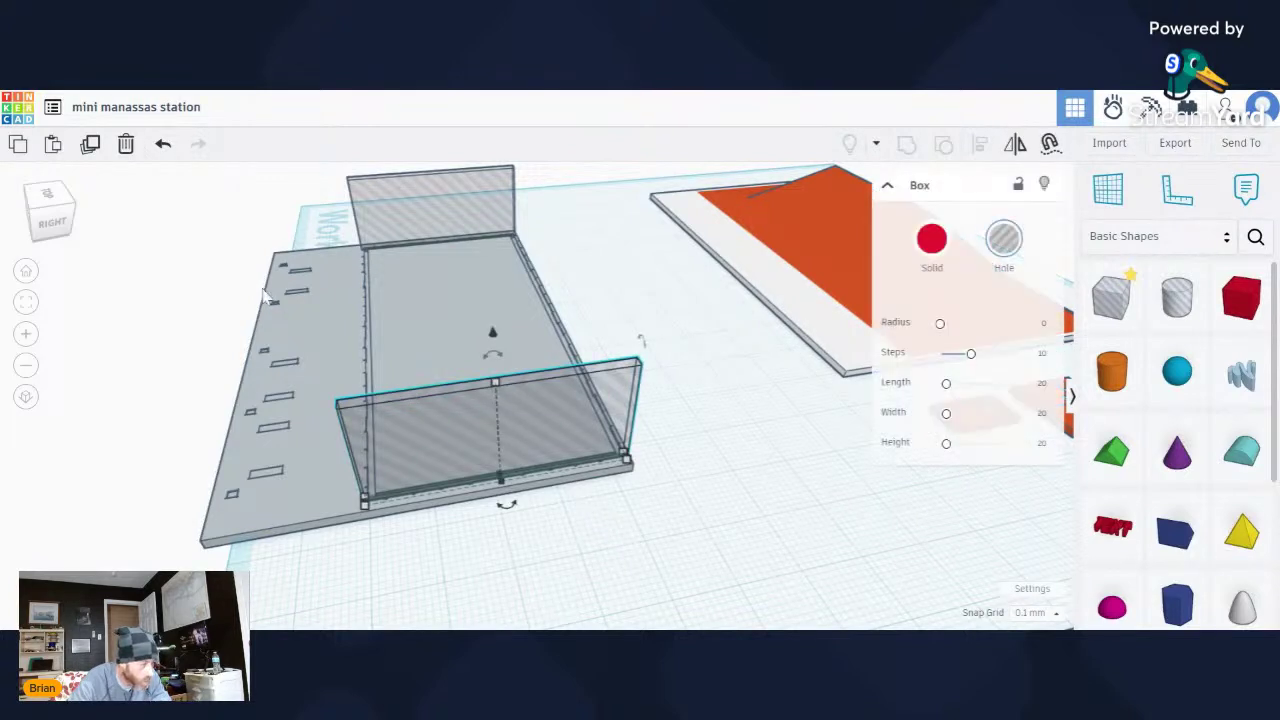
pyautogui.click(90, 145)
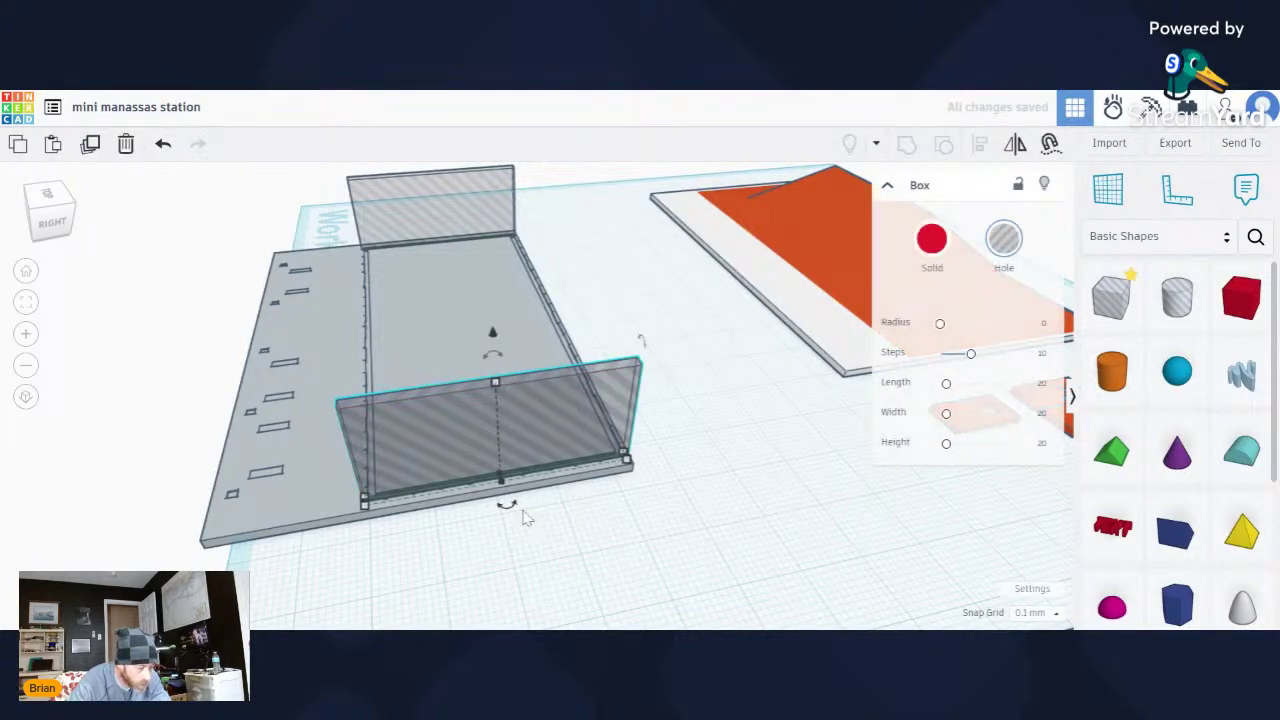
pyautogui.moveTo(527, 517); pyautogui.dragTo(449, 492)
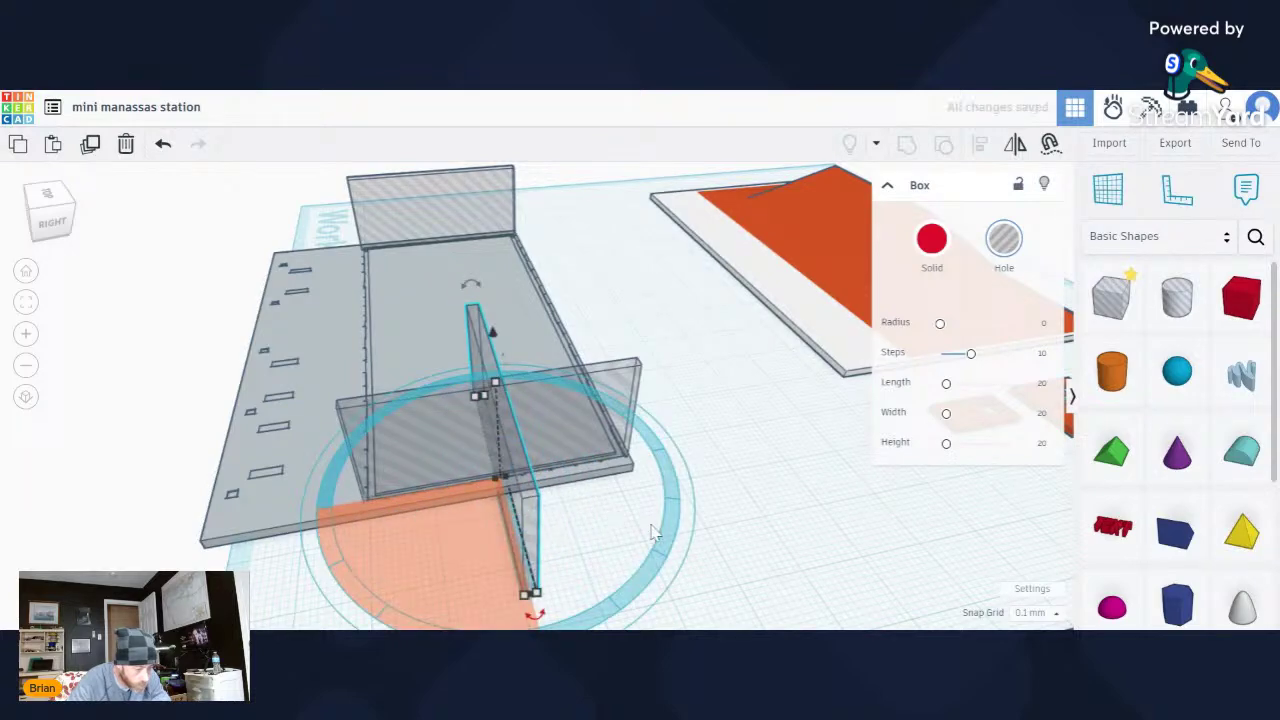
# Move the rotated hole box to the platform corner and align it with the long wall recess opposite the benches.
pyautogui.scroll(3, 600, 522)
pyautogui.moveTo(300, 553); pyautogui.dragTo(601, 276)
pyautogui.scroll(5, 598, 300)
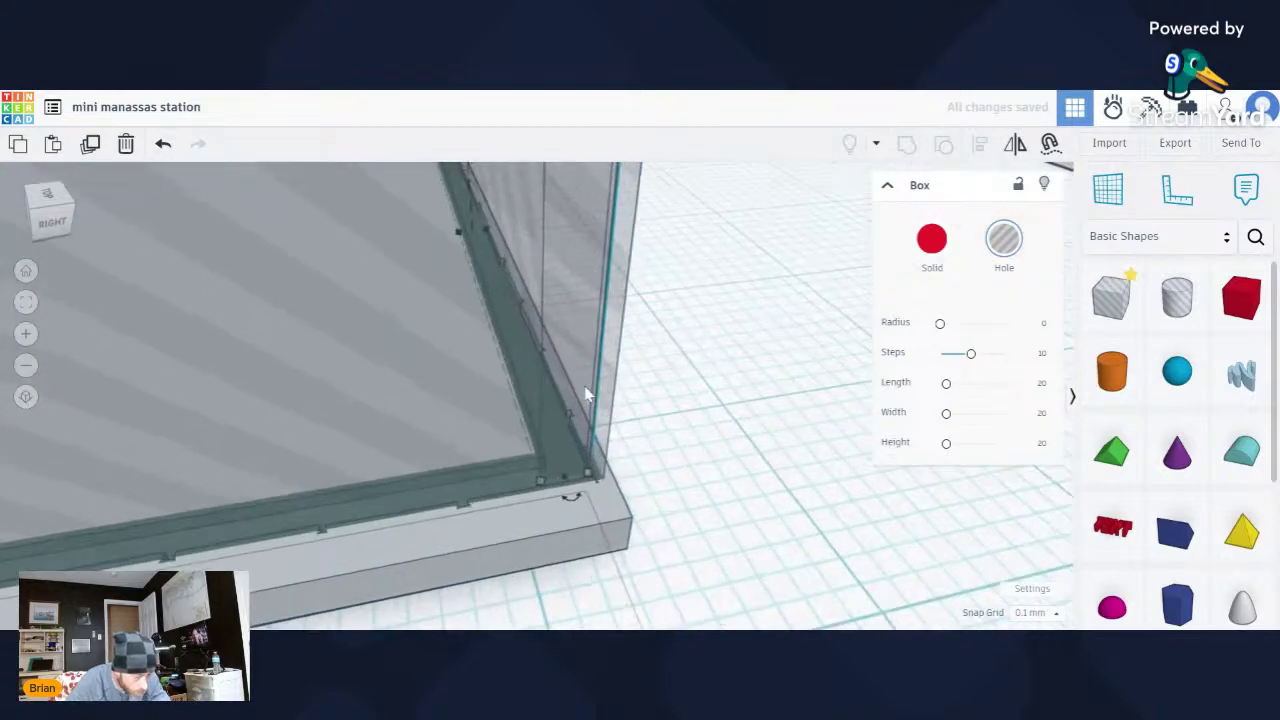
pyautogui.moveTo(497, 437)
pyautogui.mouseDown(button='right')
pyautogui.moveTo(489, 448)
pyautogui.moveTo(497, 437)
pyautogui.mouseUp(button='right')
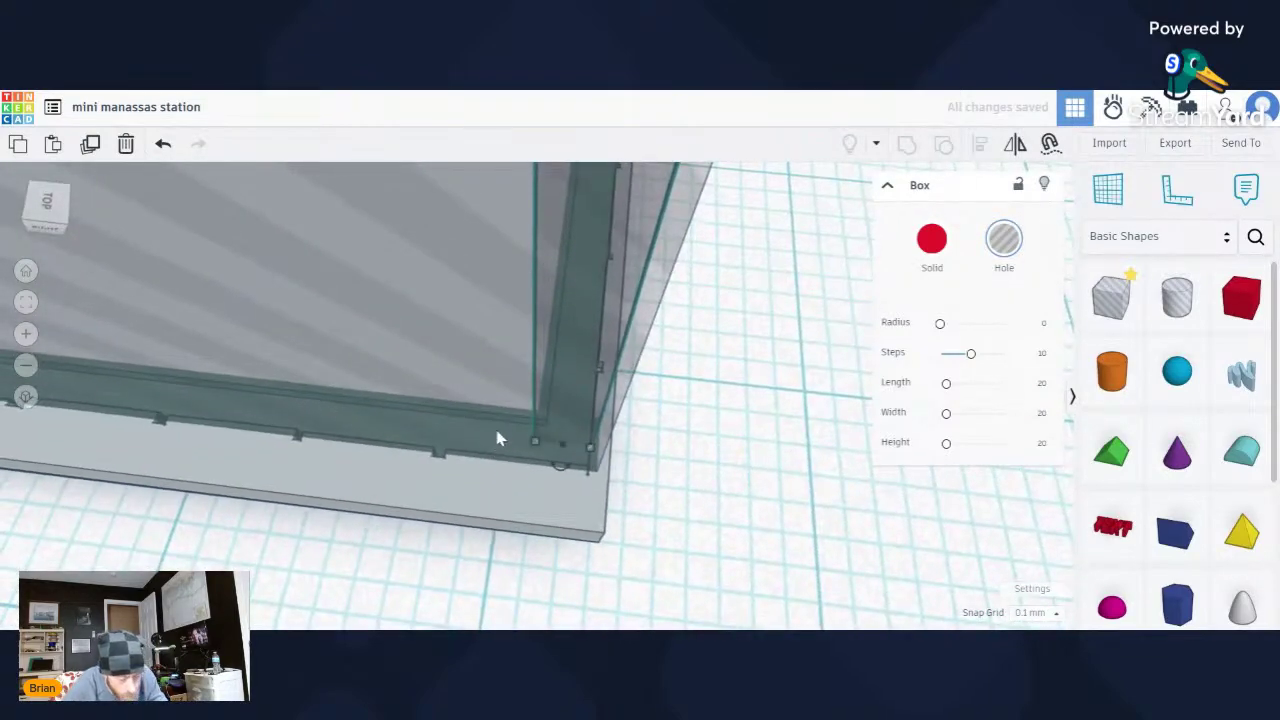
pyautogui.press('Right')
pyautogui.press('Right')
pyautogui.press('Right')
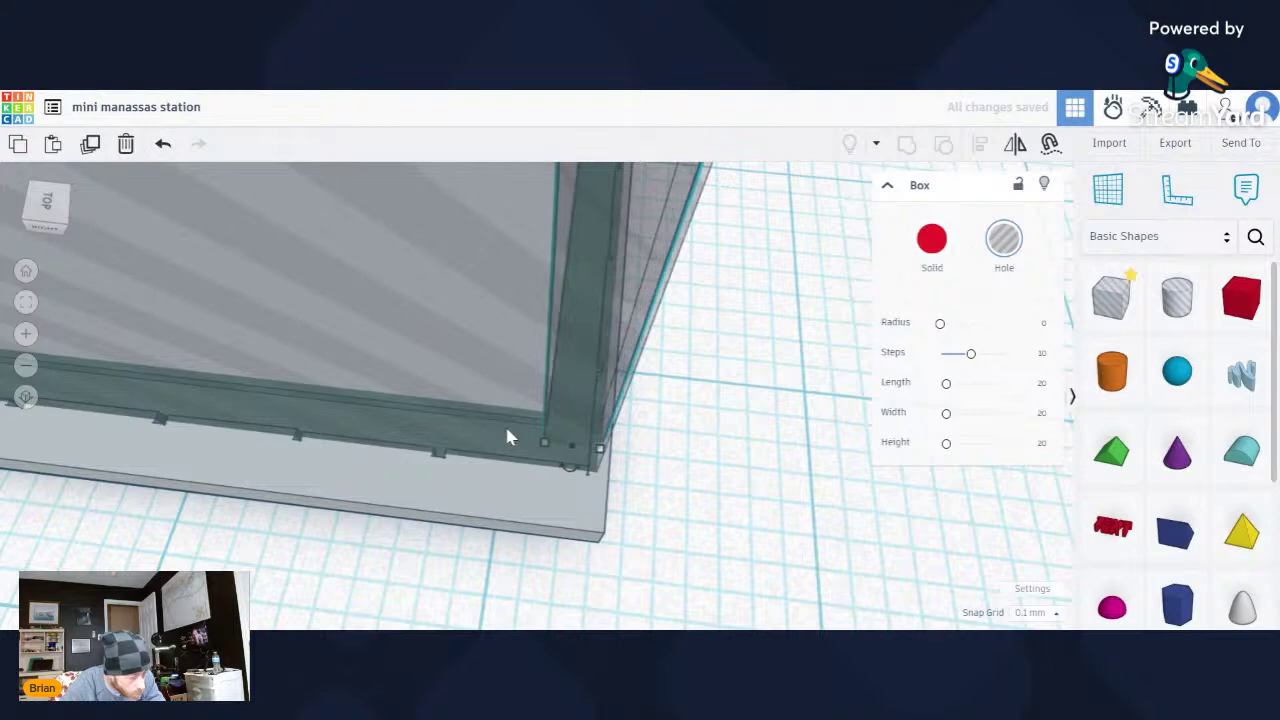
pyautogui.press('Left')
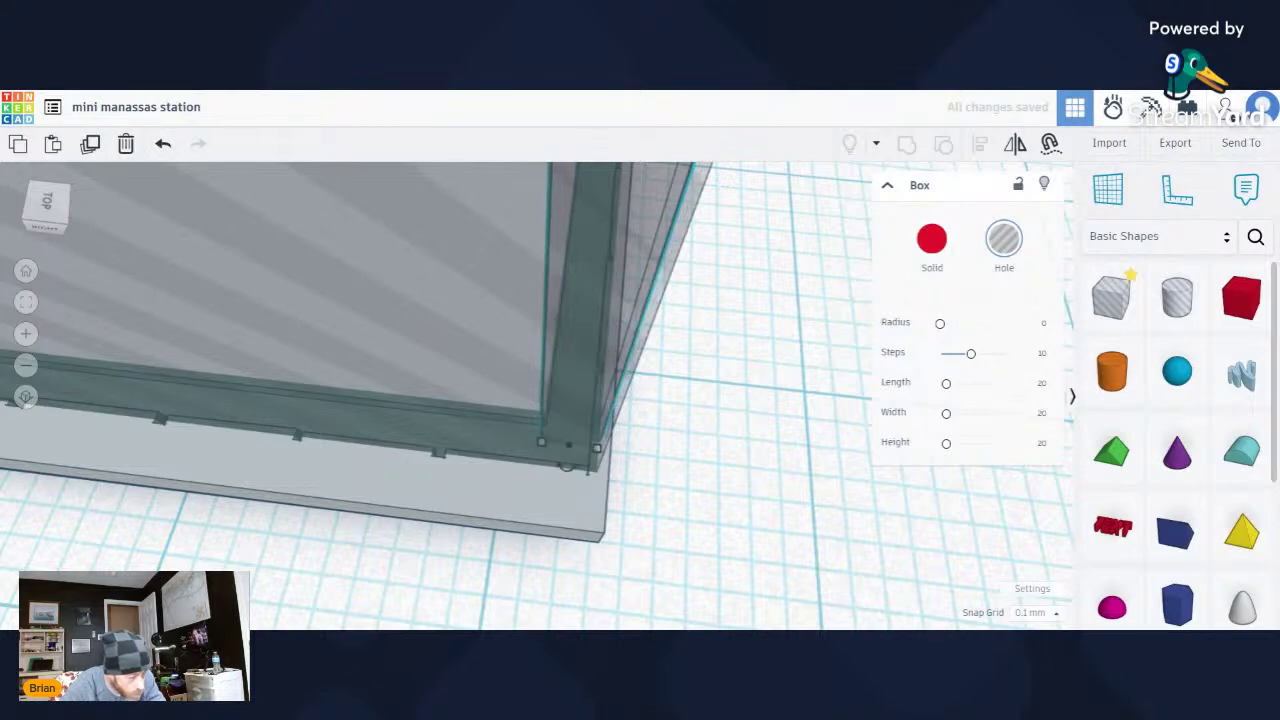
# Stretch the rotated hole box along the long wall recess to its far corner, making it 92.20 mm long.
pyautogui.scroll(-3, 514, 428)
pyautogui.moveTo(514, 428); pyautogui.dragTo(566, 471, button='right')
pyautogui.scroll(-2, 640, 220)
pyautogui.scroll(2, 680, 210)
pyautogui.scroll(3, 506, 340)
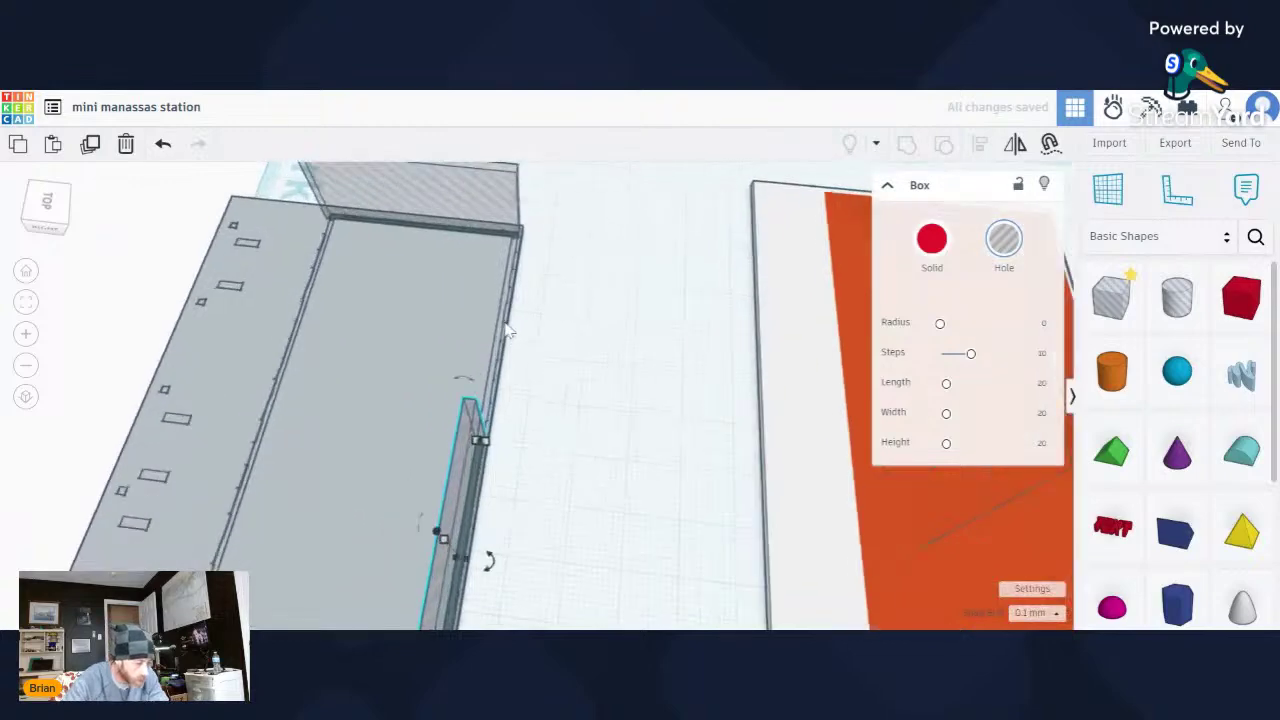
pyautogui.scroll(2, 502, 355)
pyautogui.moveTo(455, 585); pyautogui.dragTo(516, 208)
pyautogui.scroll(-3, 600, 394)
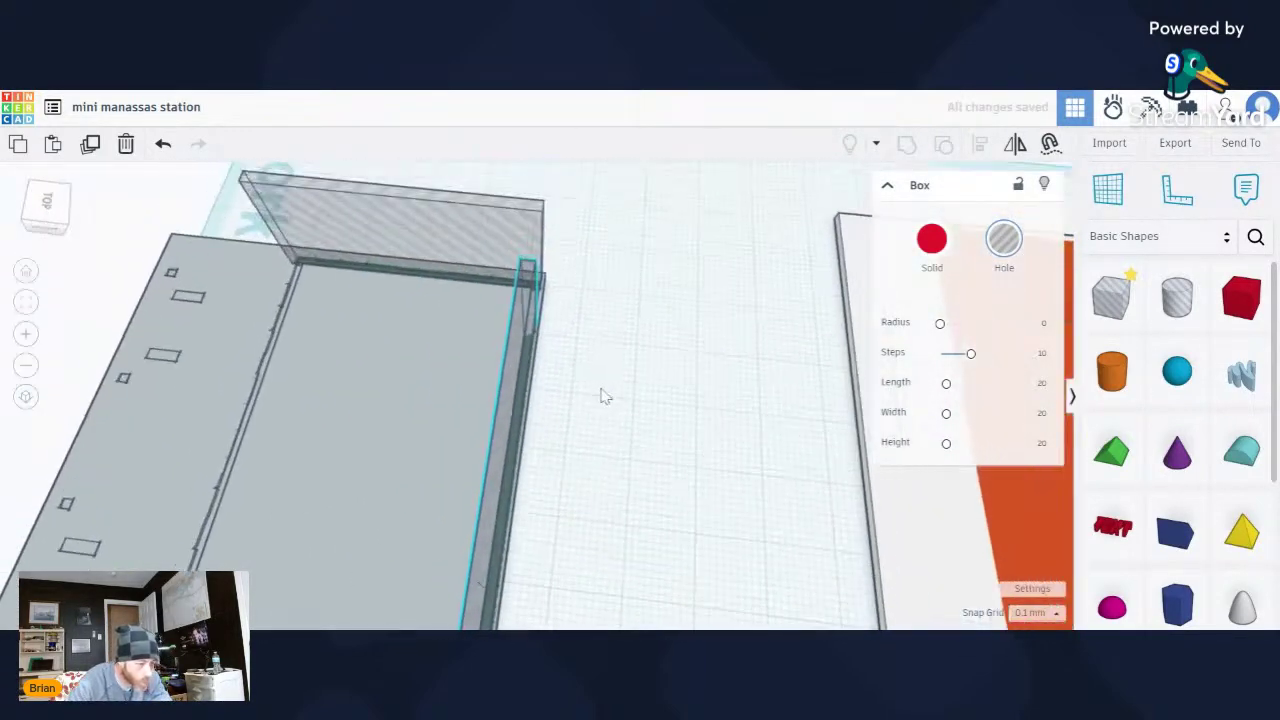
pyautogui.scroll(5, 509, 423)
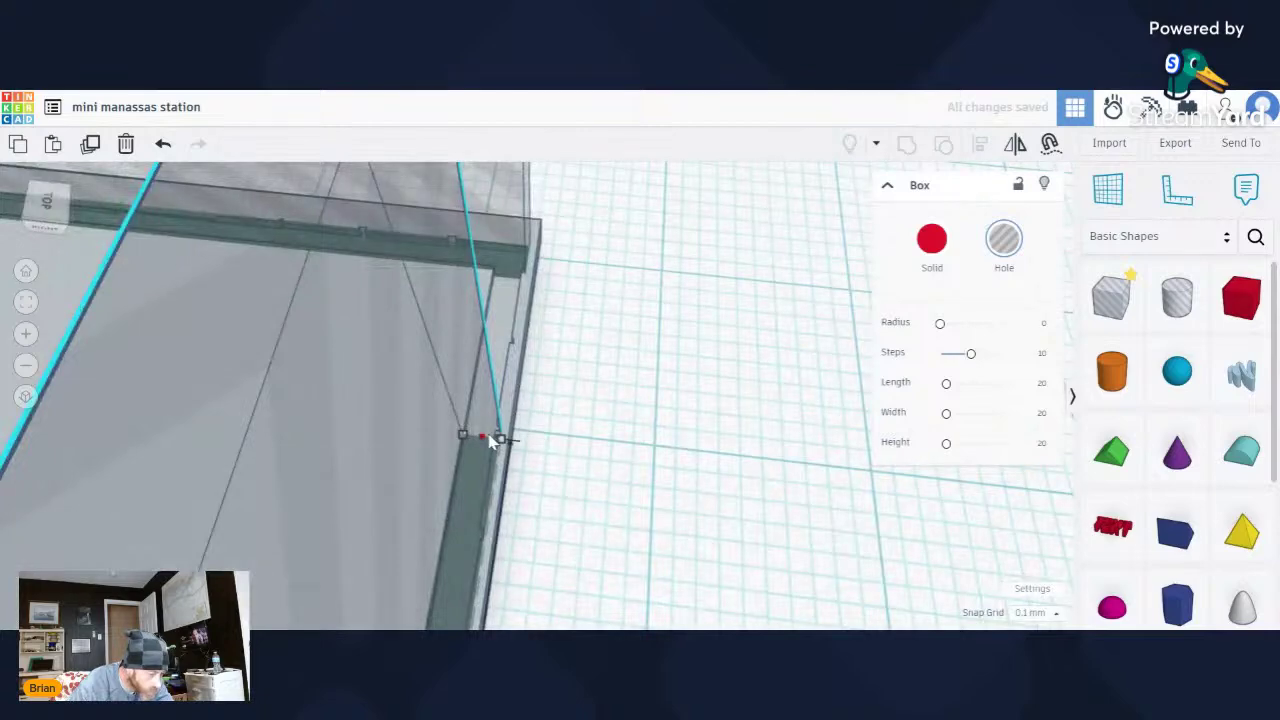
pyautogui.moveTo(490, 440); pyautogui.dragTo(491, 279)
pyautogui.scroll(-8, 491, 270)
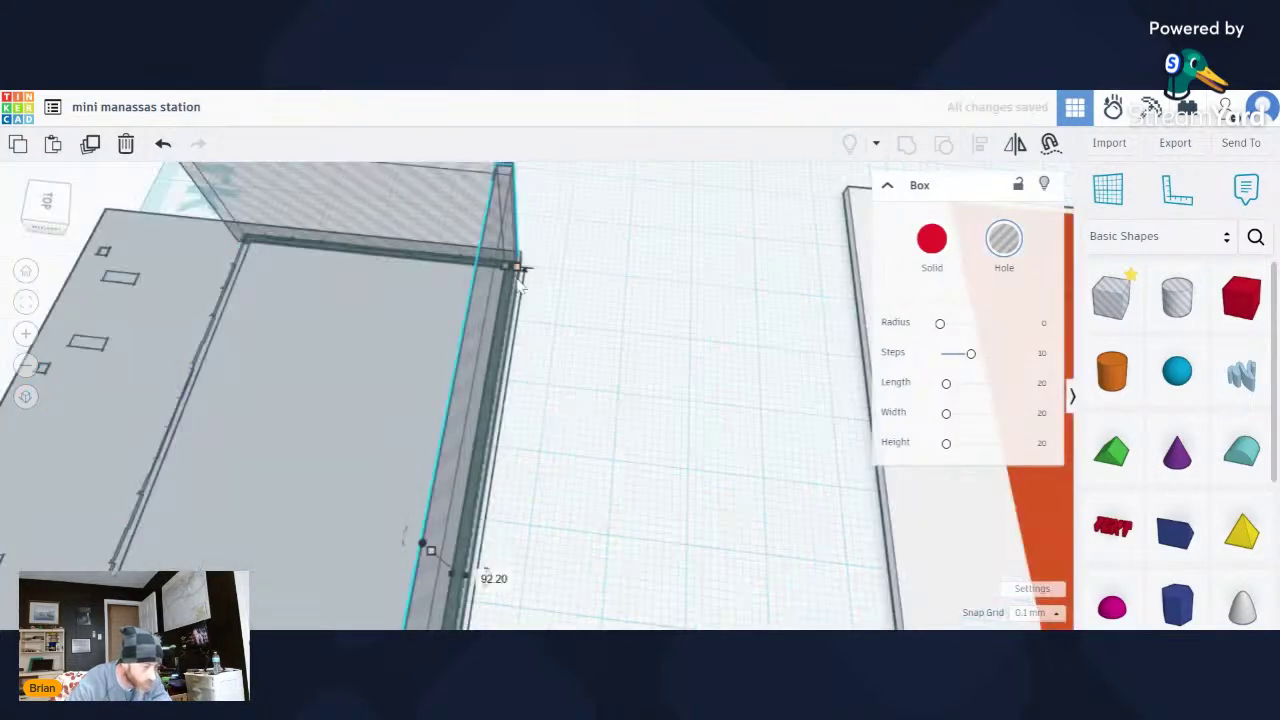
pyautogui.scroll(2, 717, 470)
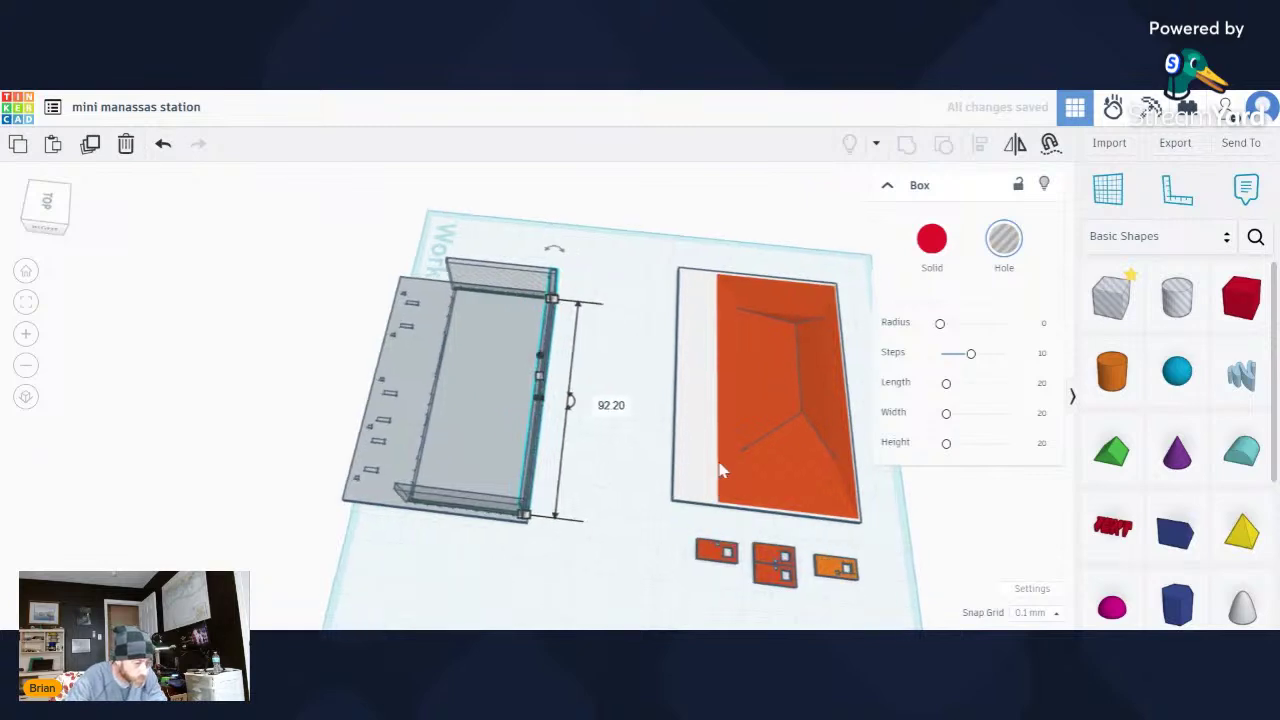
# Duplicate the long hole box and move the copy across the platform towards the wall recess on the bench side.
pyautogui.click(560, 460)
pyautogui.scroll(2, 508, 455)
pyautogui.scroll(2, 508, 455)
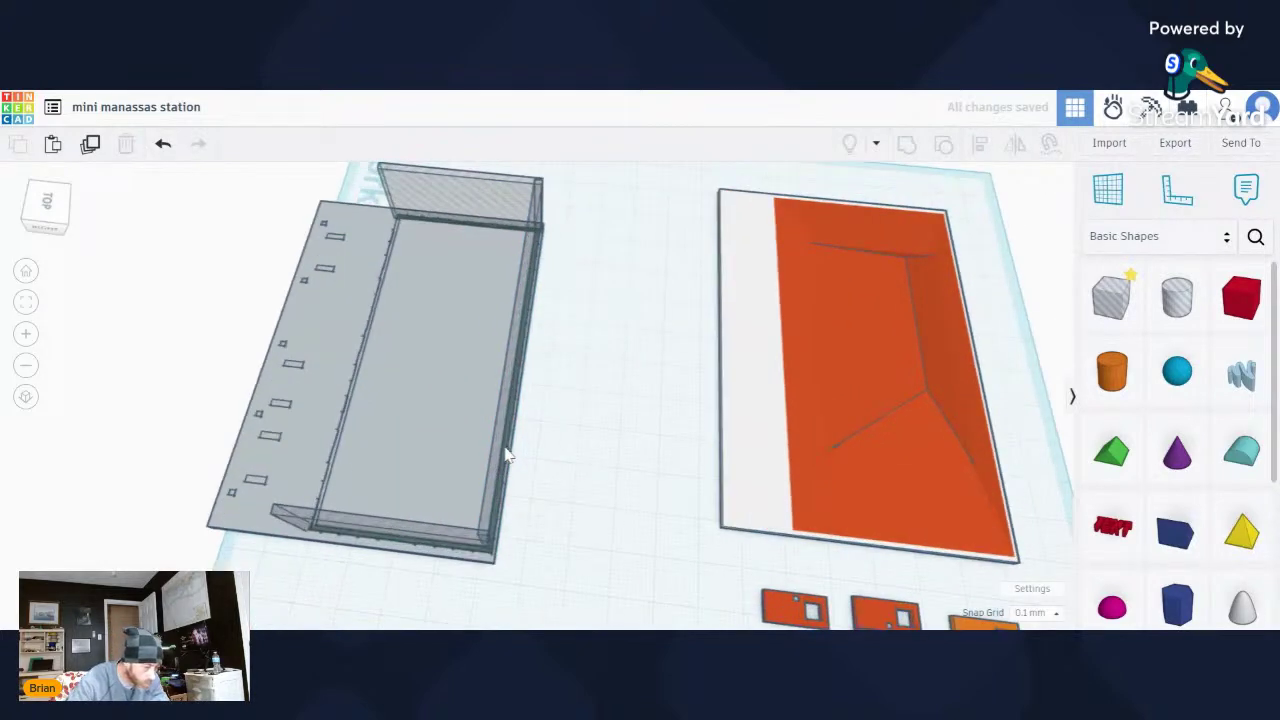
pyautogui.click(508, 450)
pyautogui.click(90, 148)
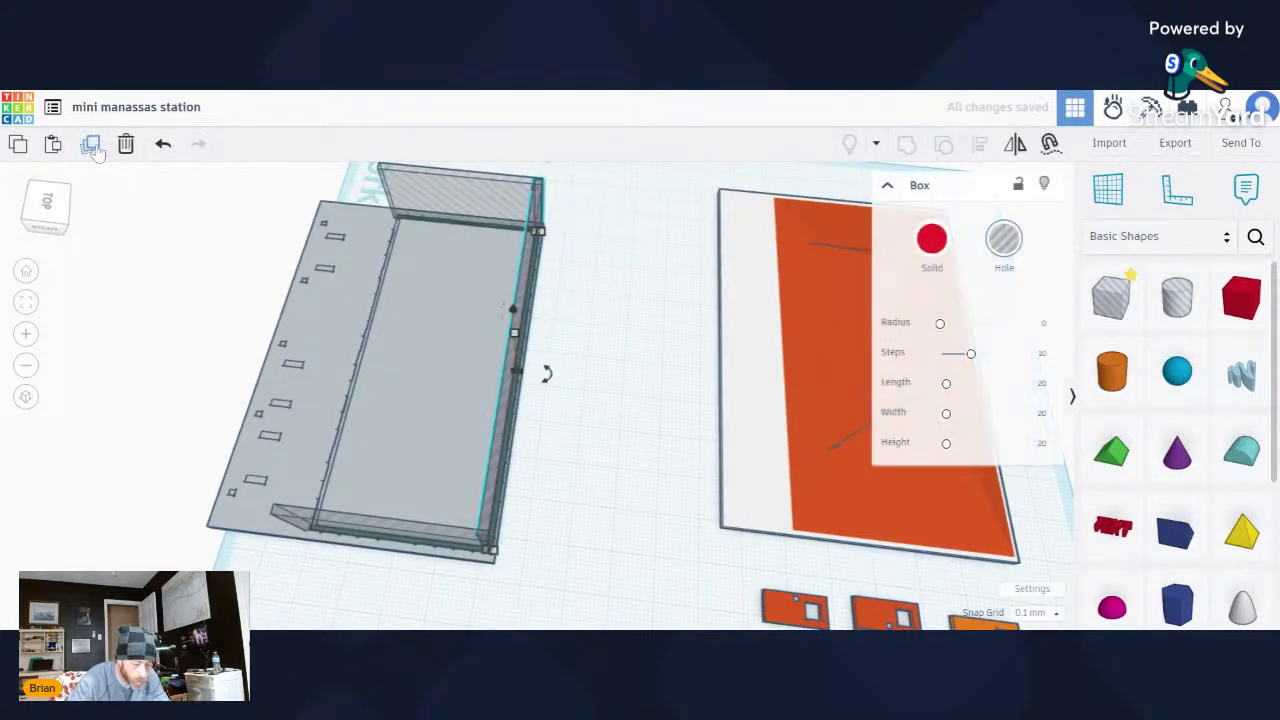
pyautogui.press('Left')
pyautogui.press('Left')
pyautogui.press('Left')
pyautogui.press('Left')
pyautogui.press('Left')
pyautogui.press('Left')
pyautogui.press('Left')
pyautogui.press('Left')
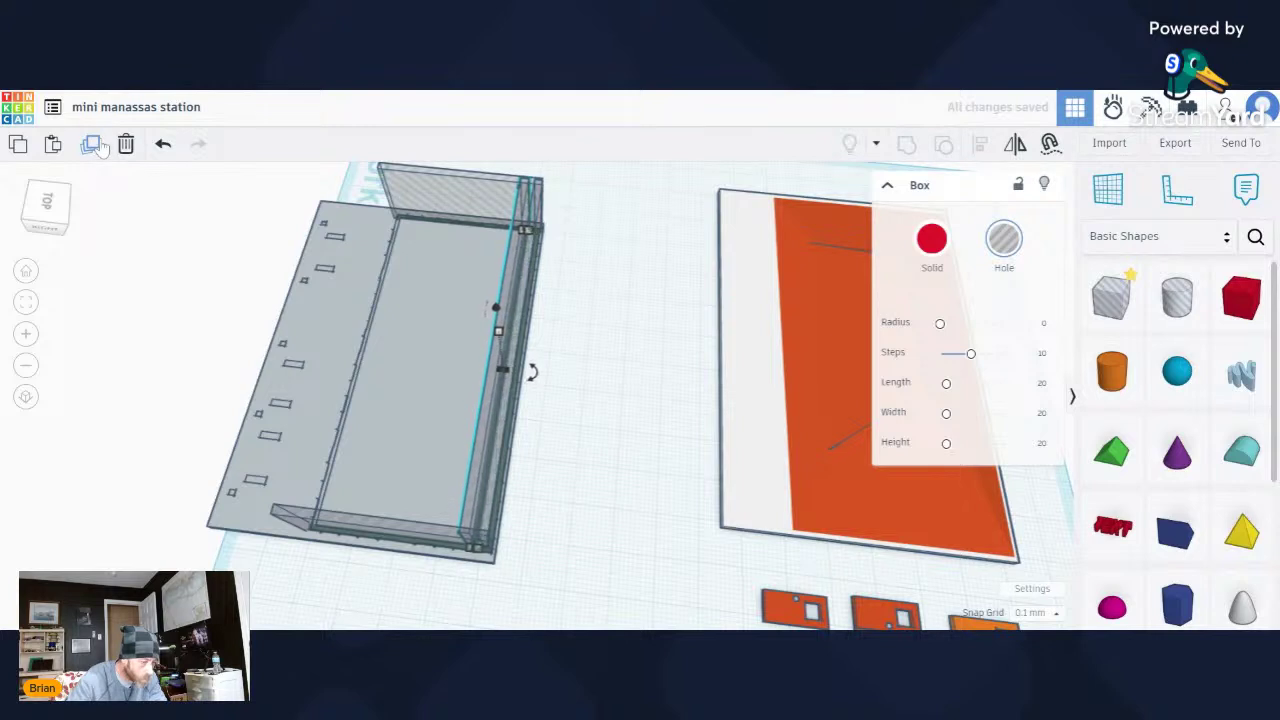
pyautogui.press('Left')
pyautogui.press('Left')
pyautogui.press('Left')
pyautogui.press('Left')
pyautogui.press('Left')
pyautogui.press('Left')
pyautogui.press('Left')
pyautogui.press('Left')
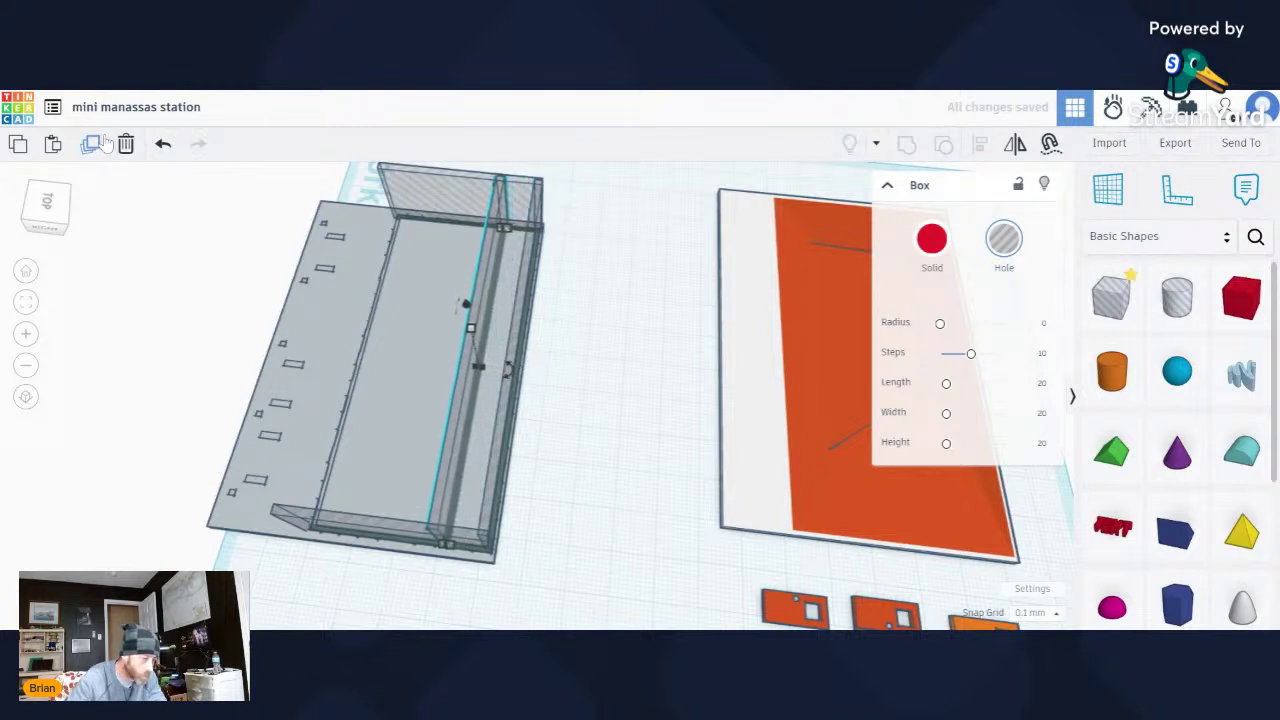
pyautogui.press('Left')
pyautogui.press('Left')
pyautogui.press('Left')
pyautogui.press('Left')
pyautogui.press('Left')
pyautogui.press('Left')
pyautogui.press('Left')
pyautogui.press('Left')
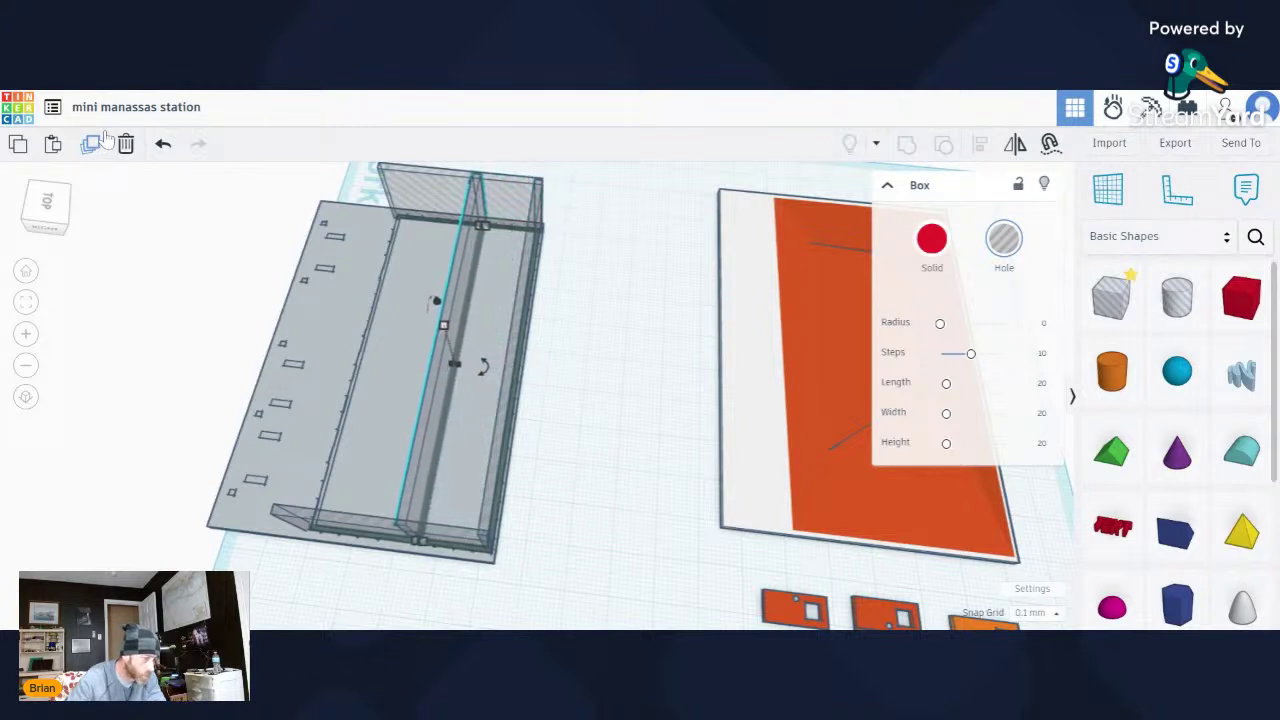
pyautogui.press('Left')
pyautogui.press('Left')
pyautogui.press('Left')
pyautogui.press('Left')
pyautogui.press('Left')
pyautogui.press('Left')
pyautogui.press('Left')
pyautogui.press('Left')
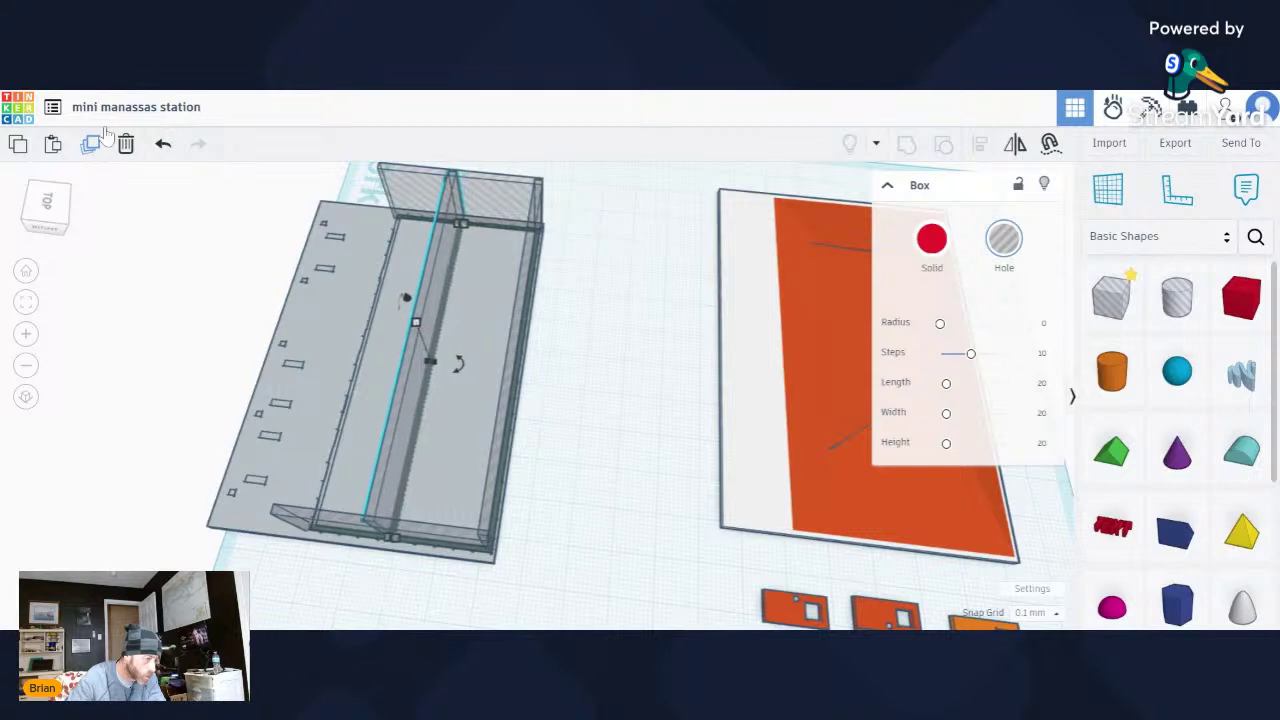
pyautogui.press('Left')
pyautogui.press('Left')
pyautogui.press('Left')
pyautogui.press('Left')
pyautogui.press('Left')
pyautogui.press('Left')
pyautogui.press('Left')
pyautogui.press('Left')
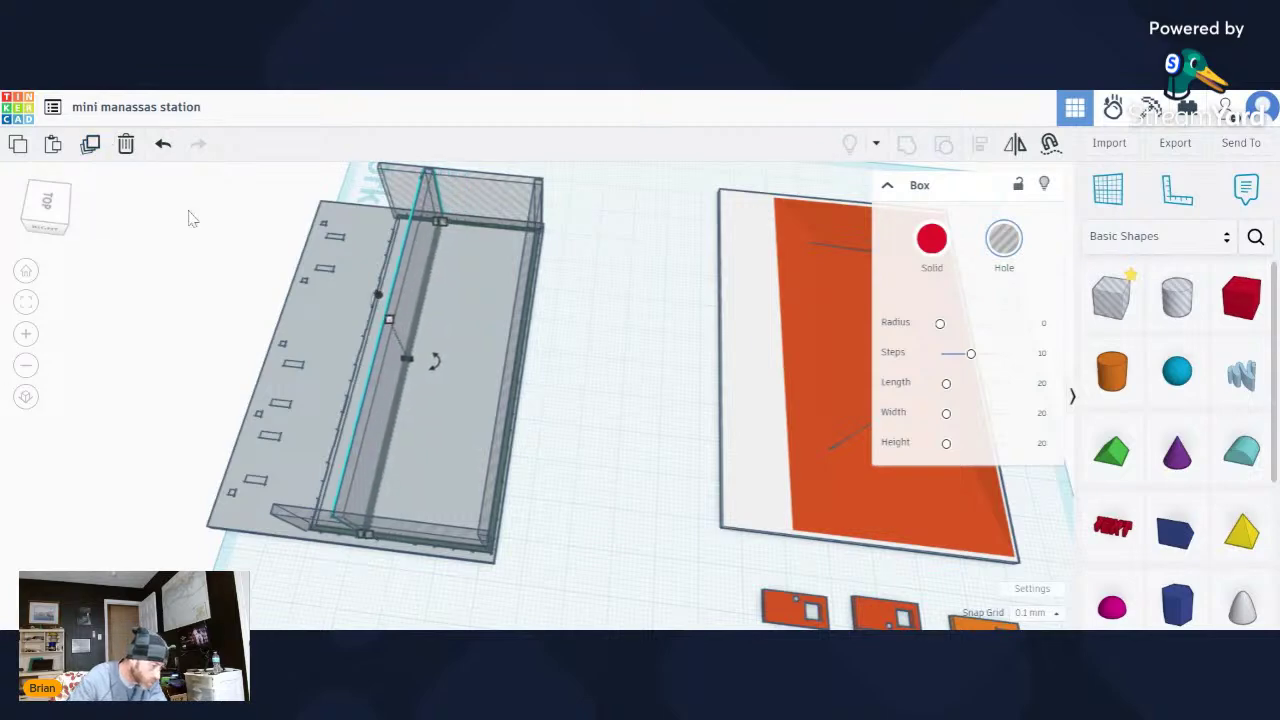
# Align the copied hole box with the bench-side wall recess, fine-tuning its position at the platform corner in 0.1 mm increments.
pyautogui.scroll(8, 284, 553)
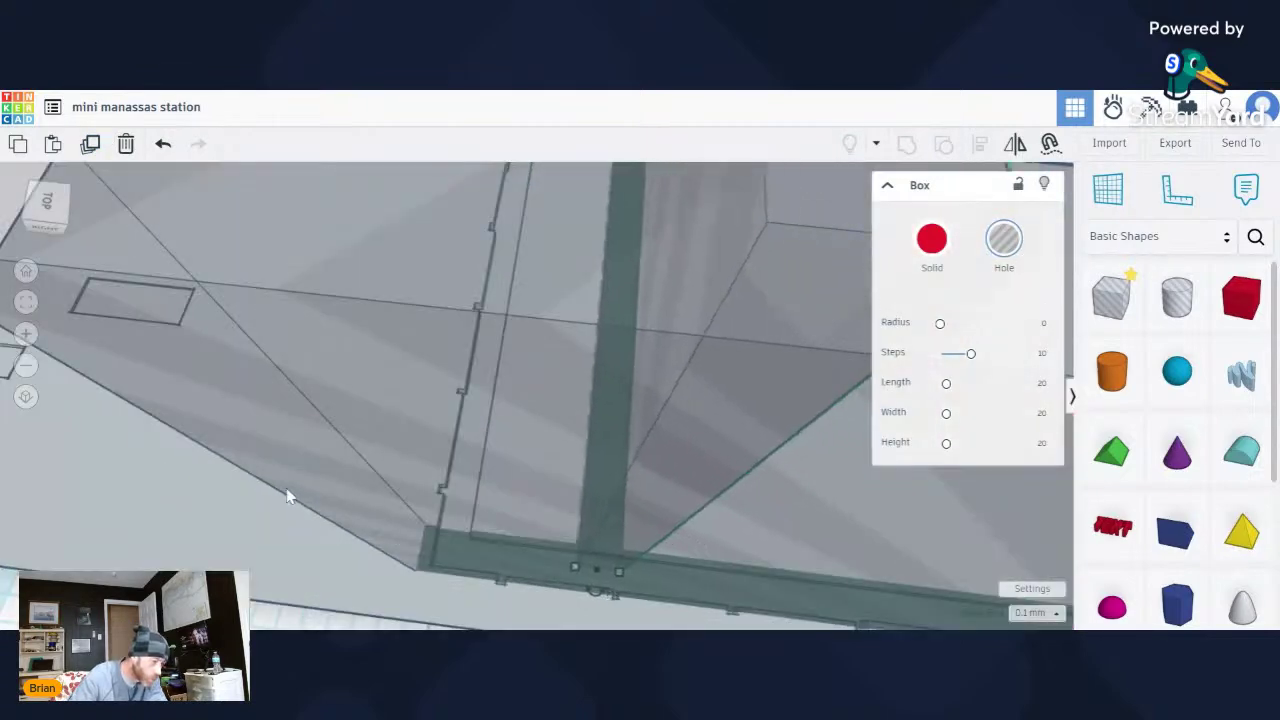
pyautogui.press('Left')
pyautogui.press('Left')
pyautogui.press('Left')
pyautogui.press('Left')
pyautogui.press('Left')
pyautogui.press('Left')
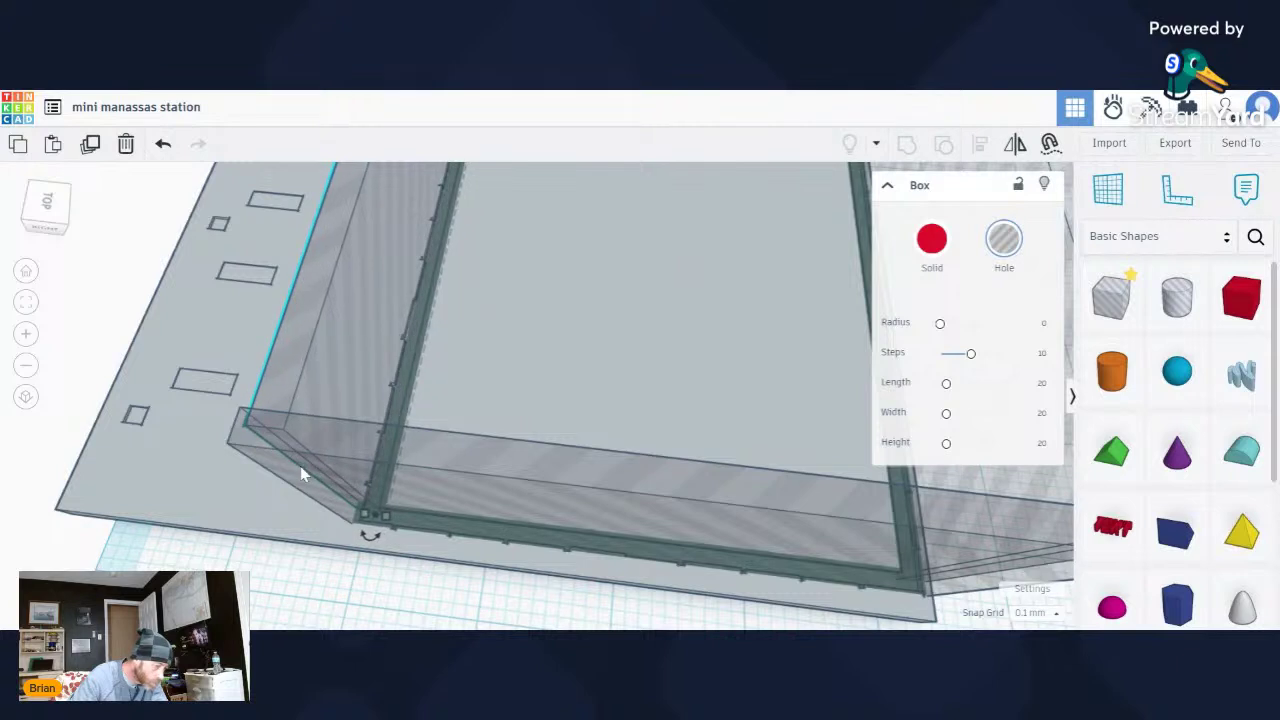
pyautogui.press('Left')
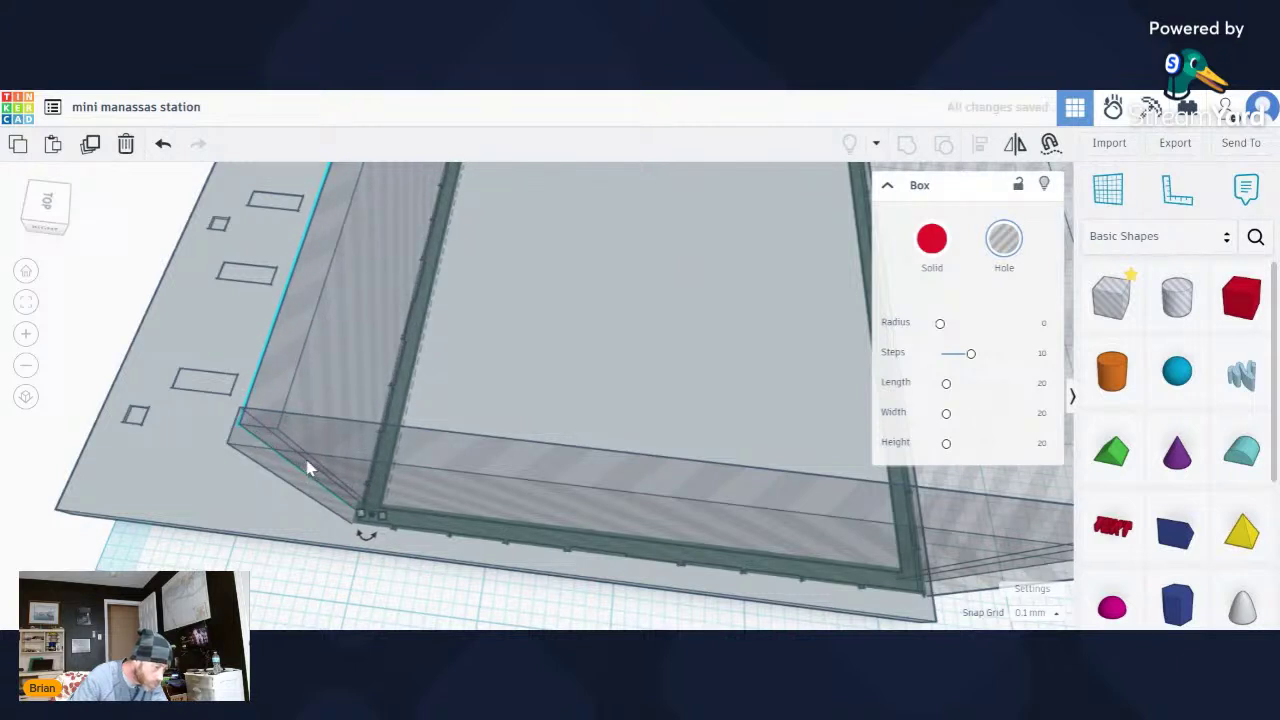
pyautogui.scroll(2, 310, 465)
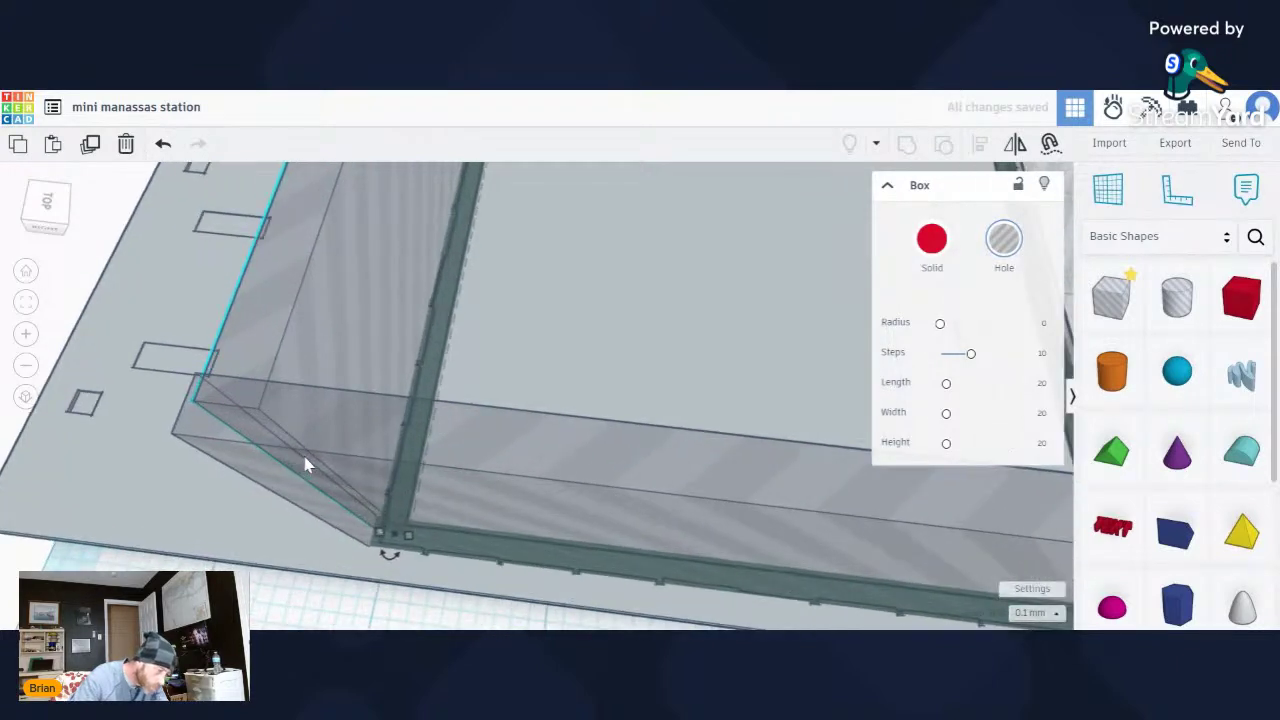
pyautogui.press('Left')
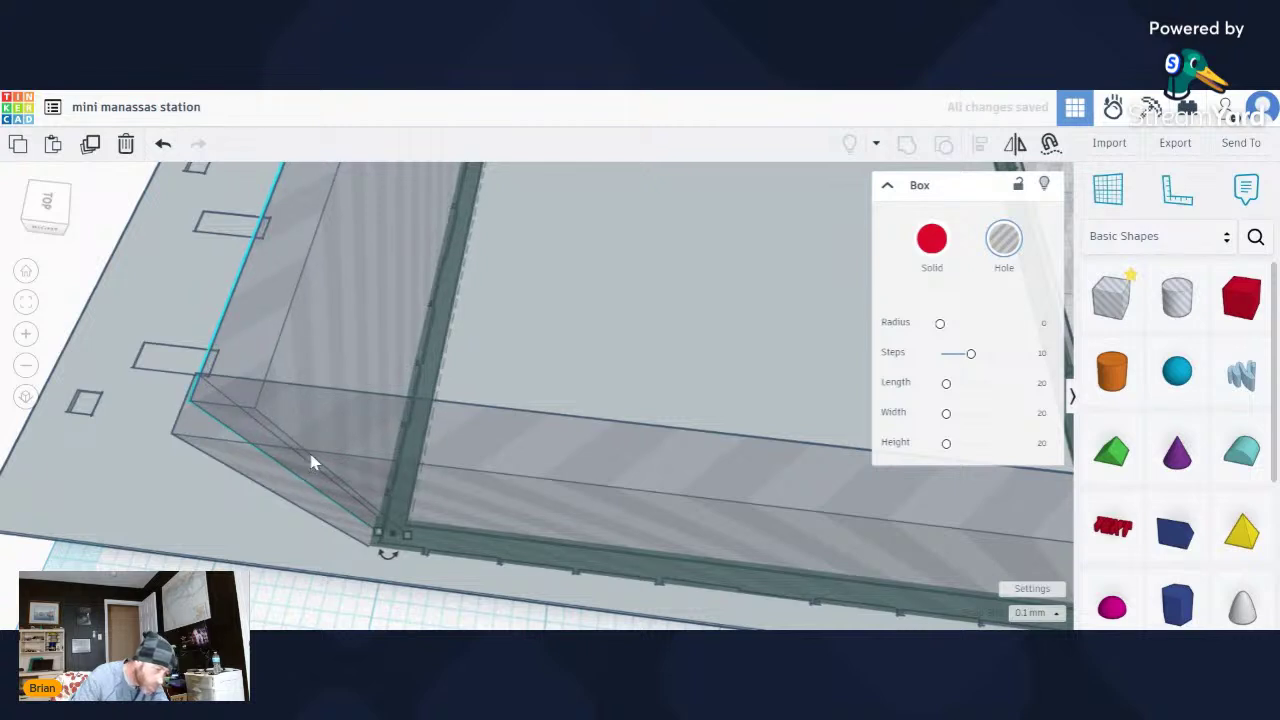
pyautogui.press('Right')
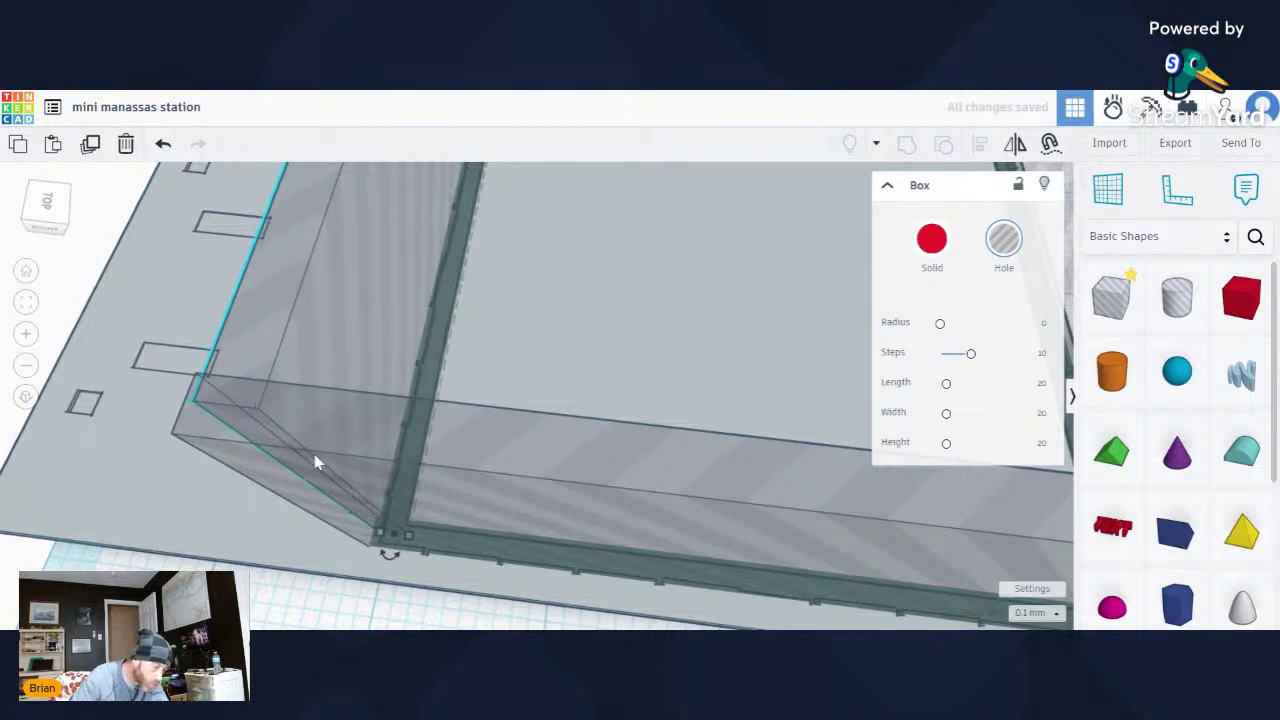
pyautogui.scroll(5, 360, 477)
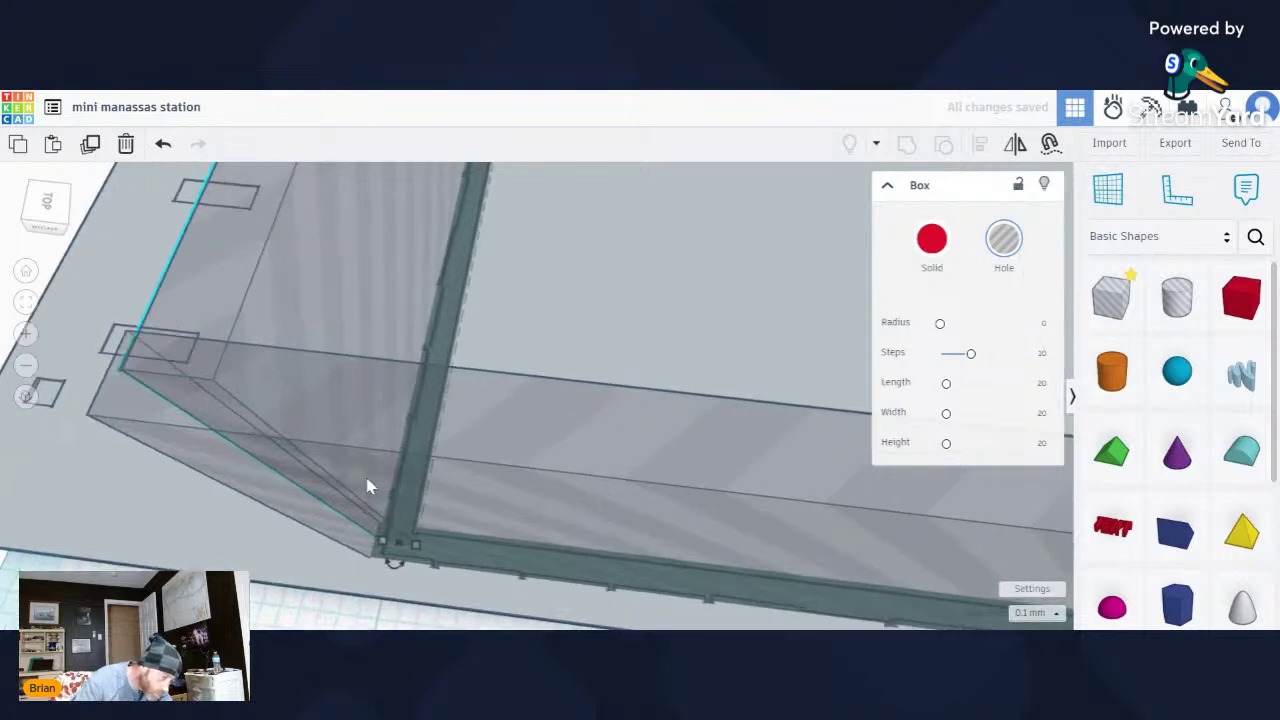
pyautogui.scroll(-5, 378, 478)
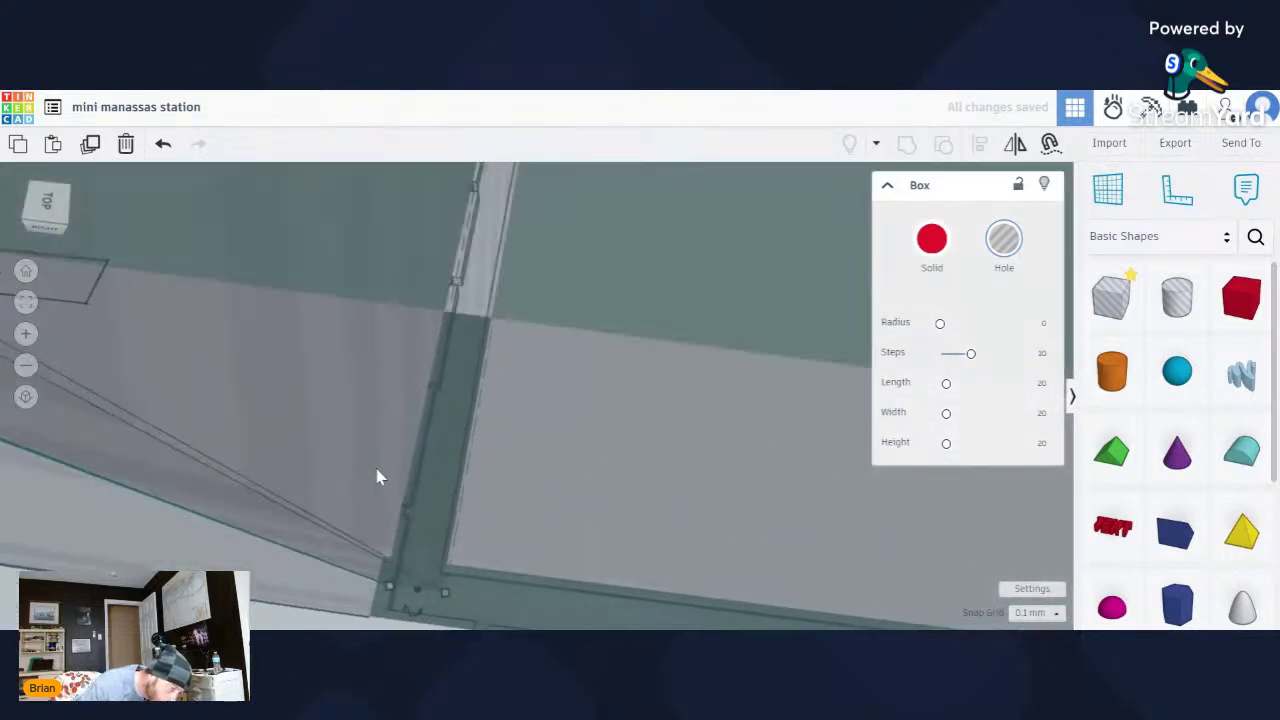
pyautogui.scroll(-5, 387, 474)
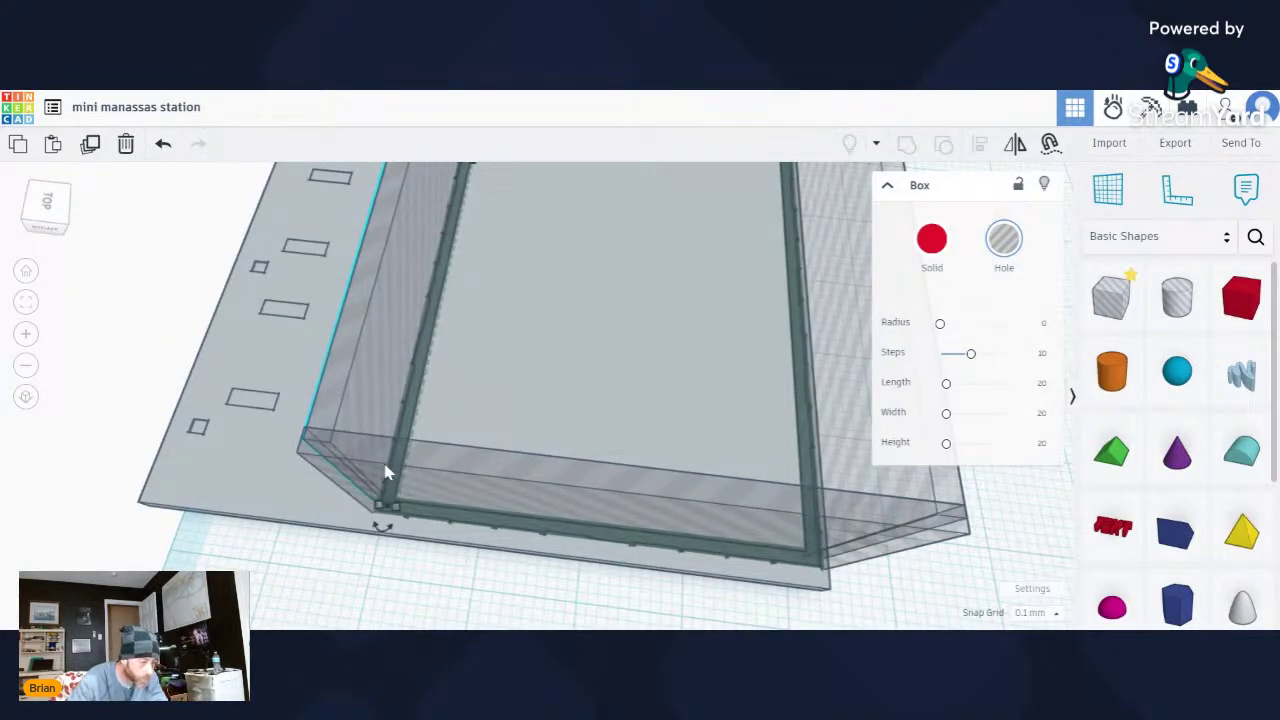
pyautogui.click(705, 437)
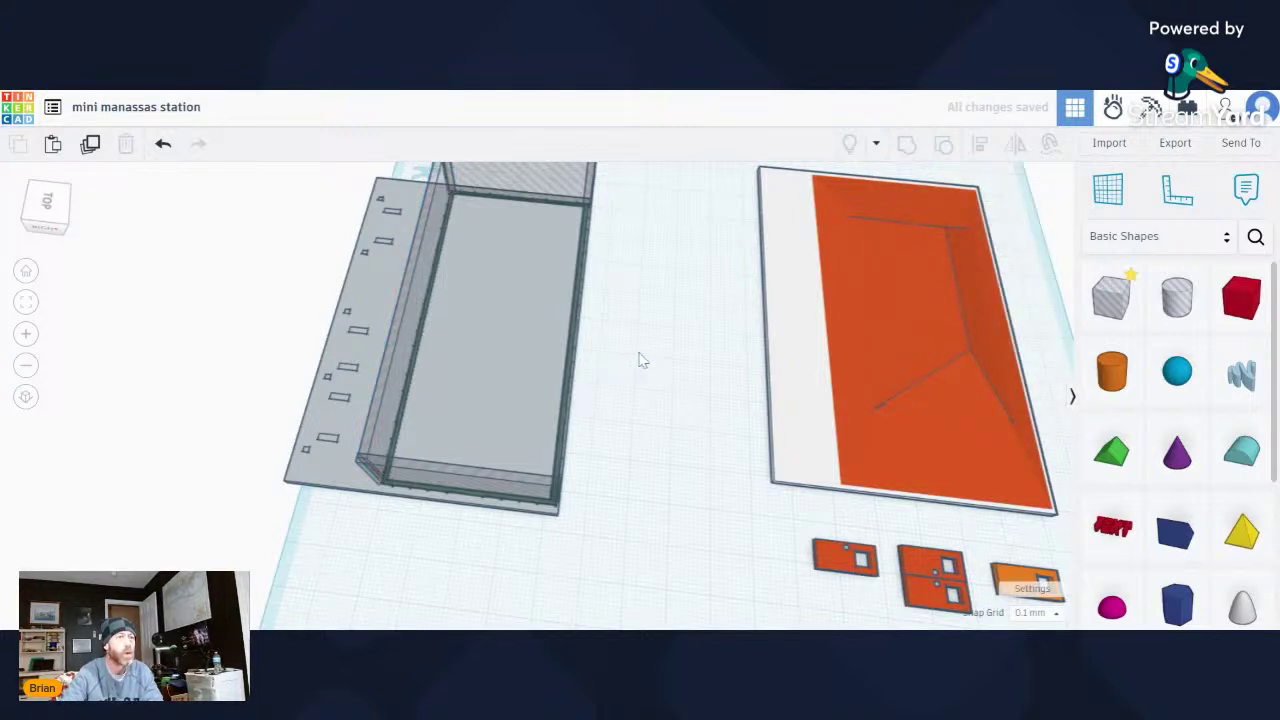
# Group the four wall hole boxes with the platform to cut the clean rectangular wall groove.
pyautogui.moveTo(675, 334); pyautogui.dragTo(597, 303, button='right')
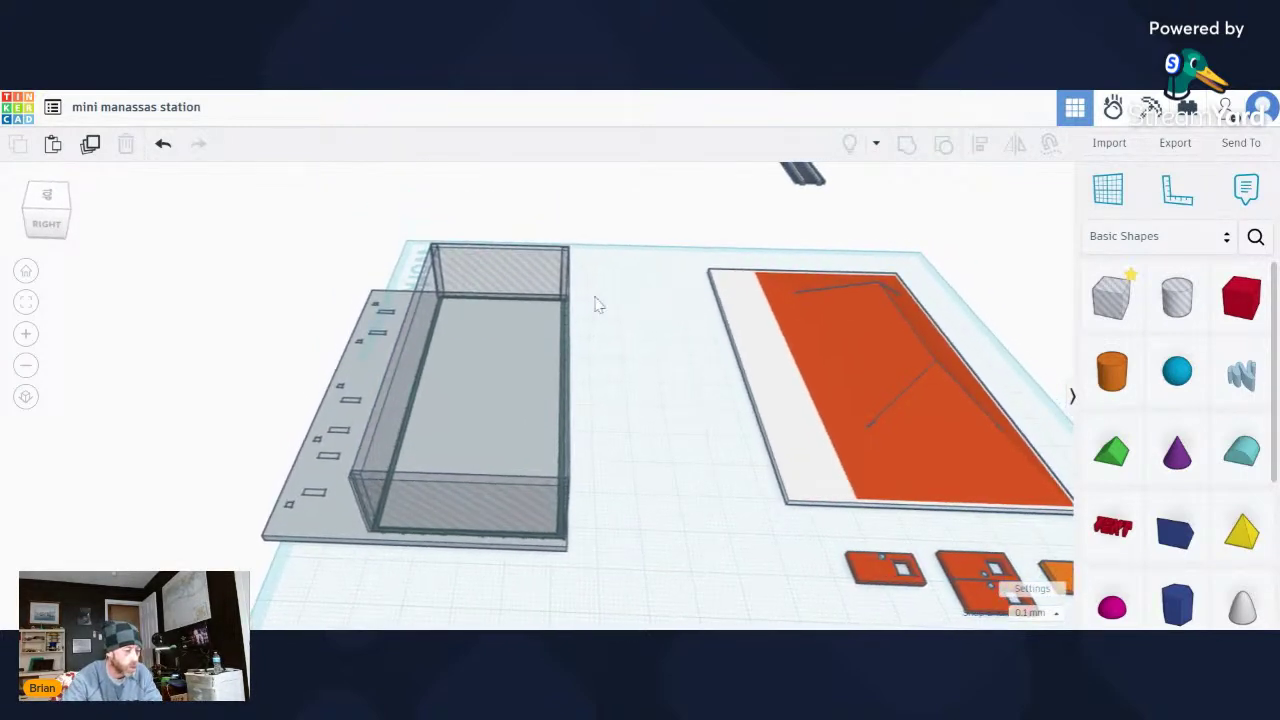
pyautogui.click(526, 277)
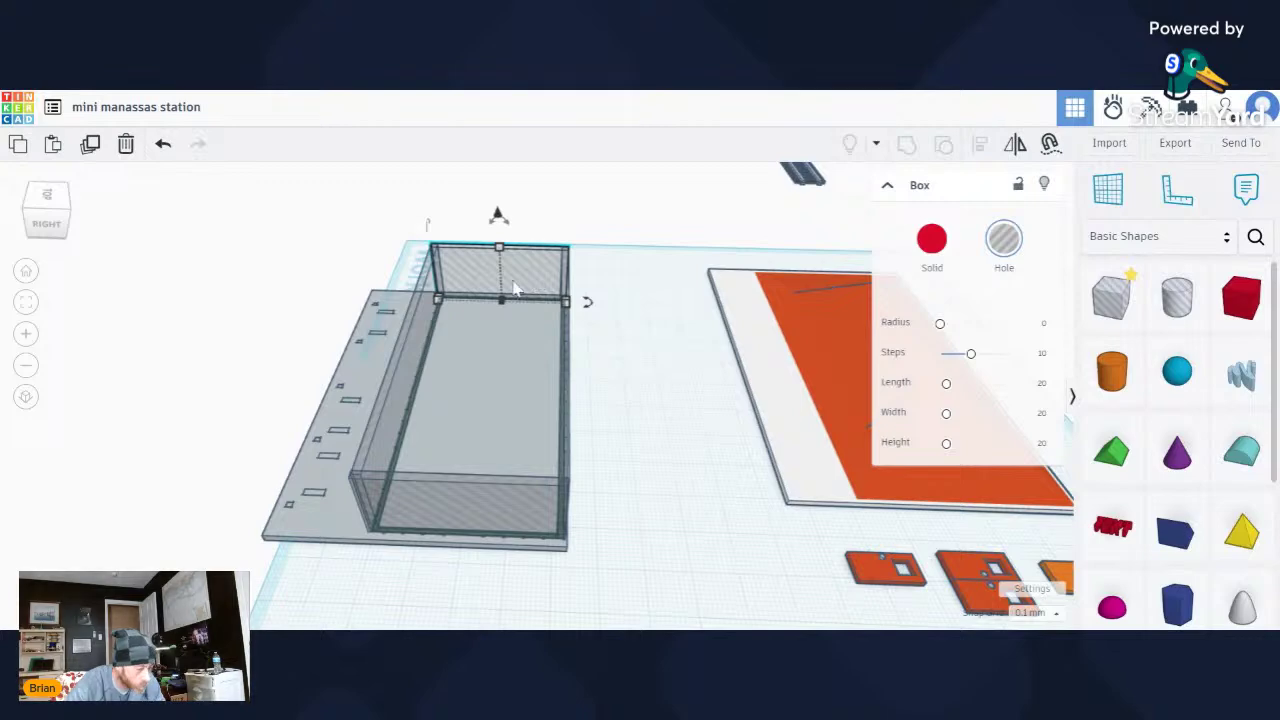
pyautogui.keyDown('shift'); pyautogui.click(392, 392); pyautogui.keyUp('shift')
pyautogui.keyDown('shift'); pyautogui.click(449, 497); pyautogui.keyUp('shift')
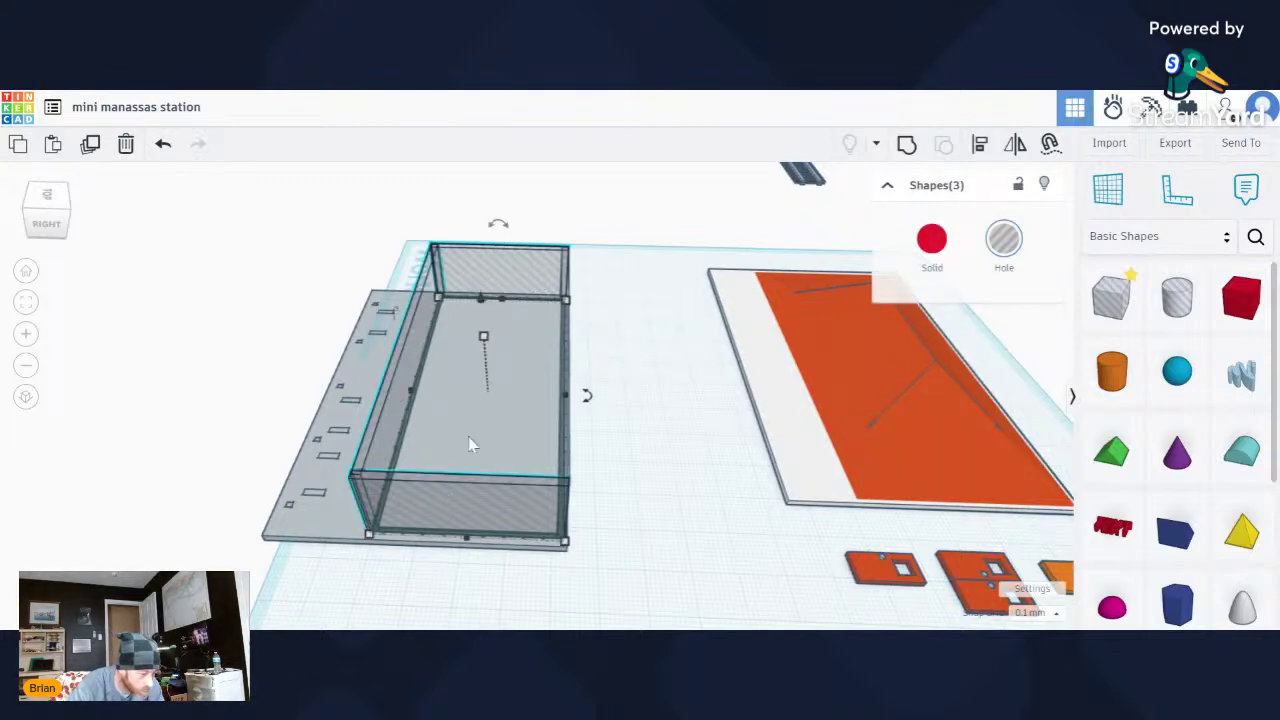
pyautogui.moveTo(472, 445); pyautogui.dragTo(504, 456, button='right')
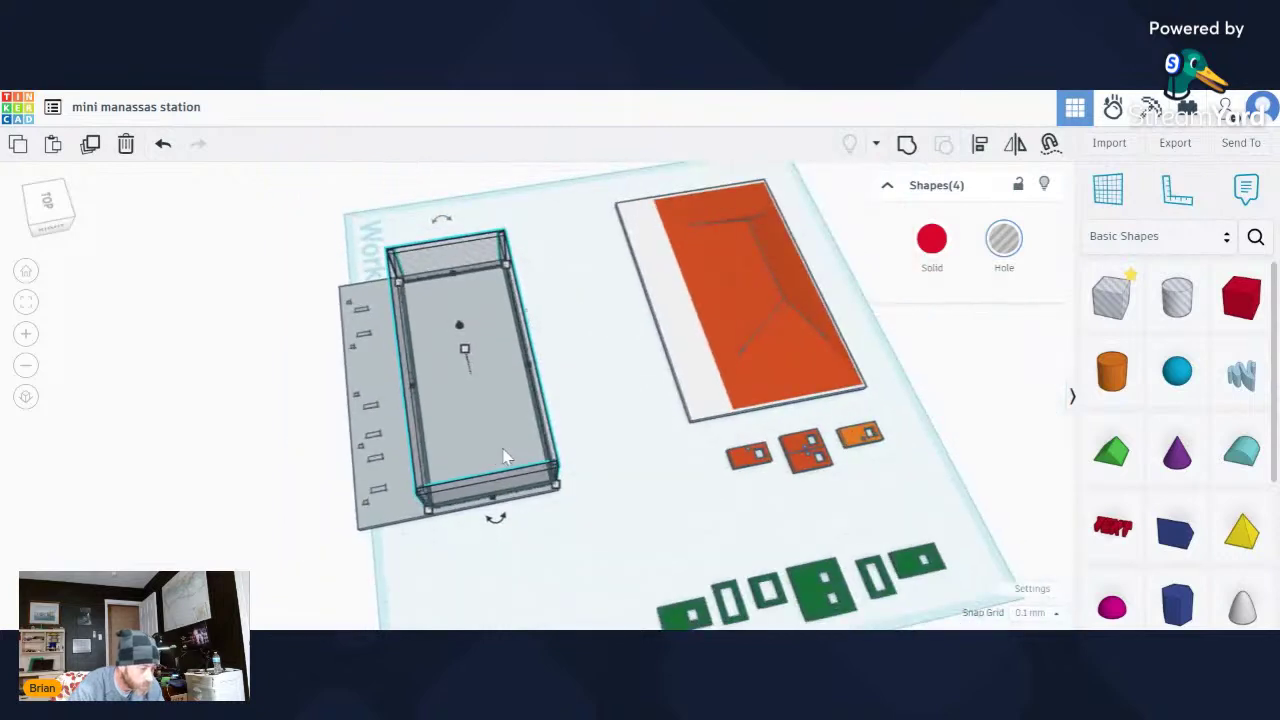
pyautogui.keyDown('shift'); pyautogui.click(500, 440); pyautogui.keyUp('shift')
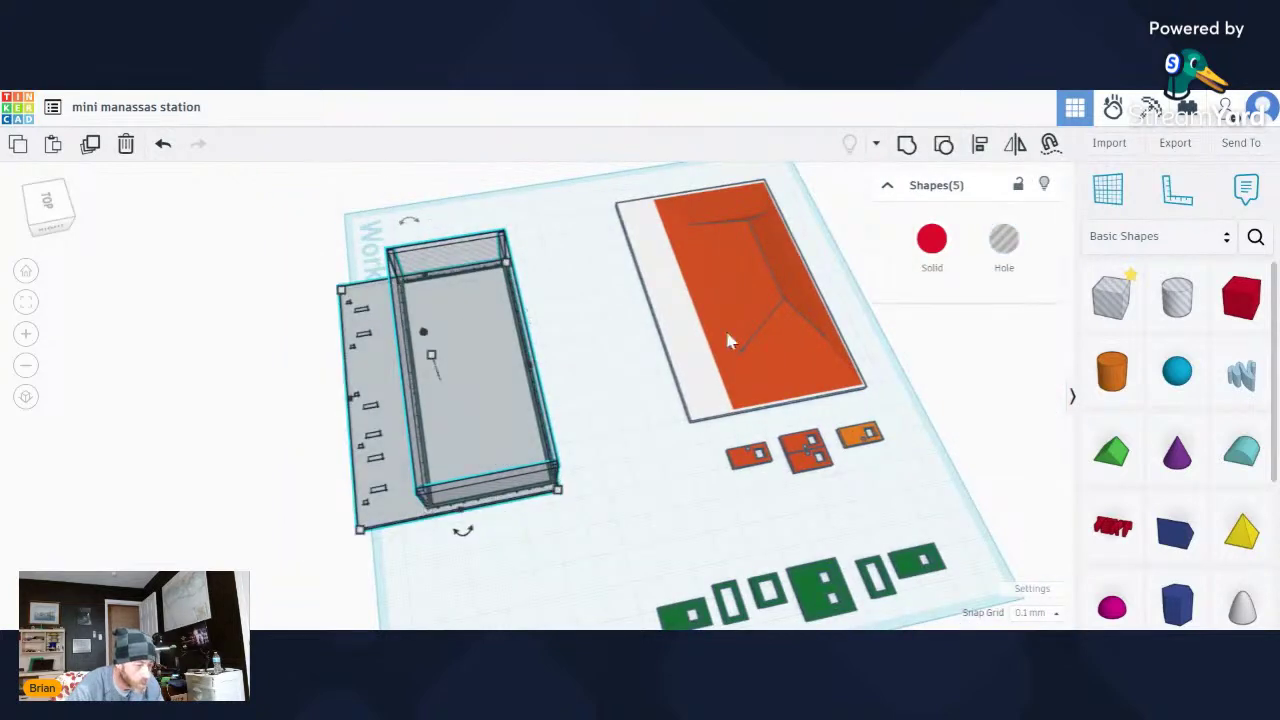
pyautogui.hotkey('ctrl', 'g')
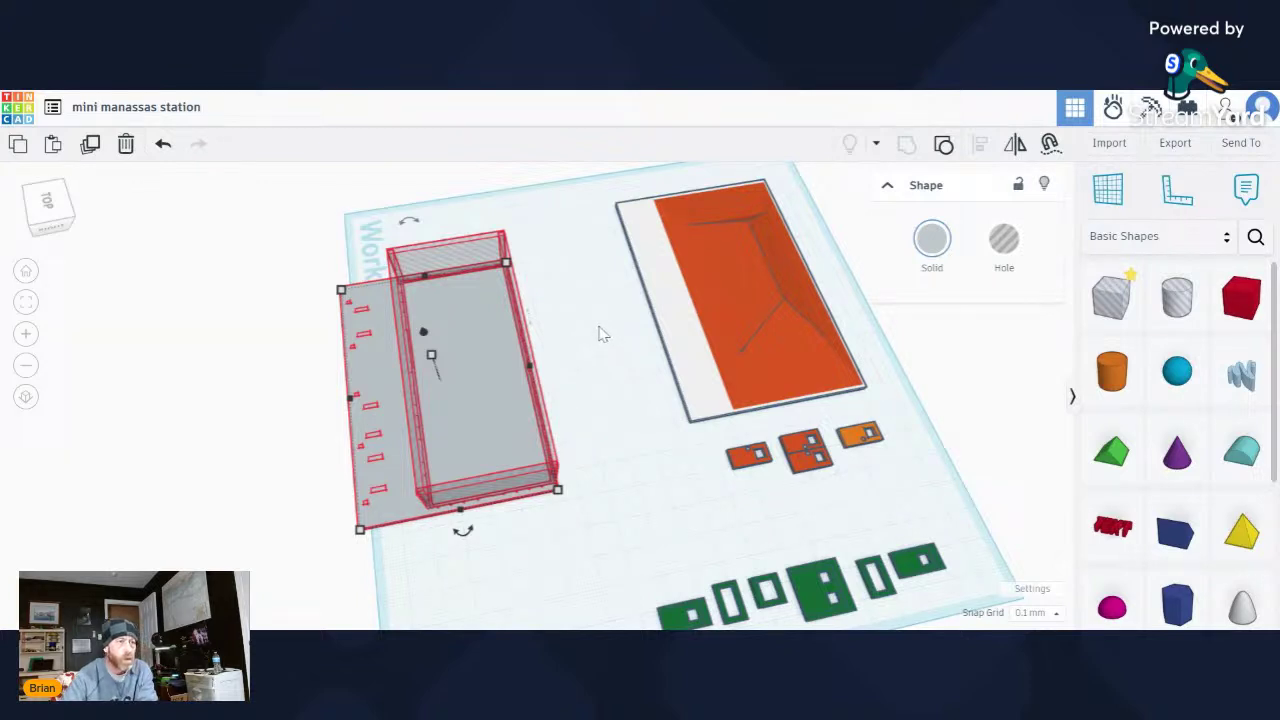
pyautogui.hotkey('ctrl', 'g')
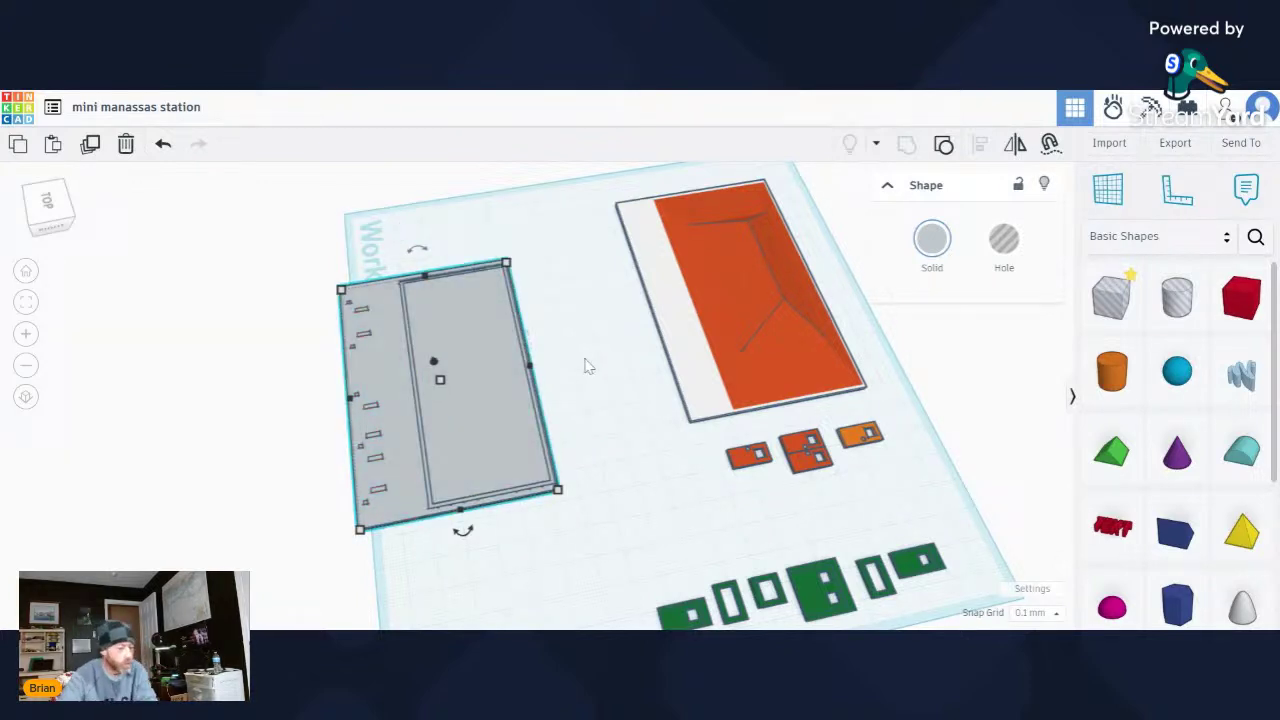
# Examine the platform's wall grooves from several angles and up close, checking their edges for leftover notches.
pyautogui.click(566, 424)
pyautogui.scroll(3, 566, 424)
pyautogui.moveTo(566, 424); pyautogui.dragTo(1002, 400, button='right')
pyautogui.scroll(-3, 354, 398)
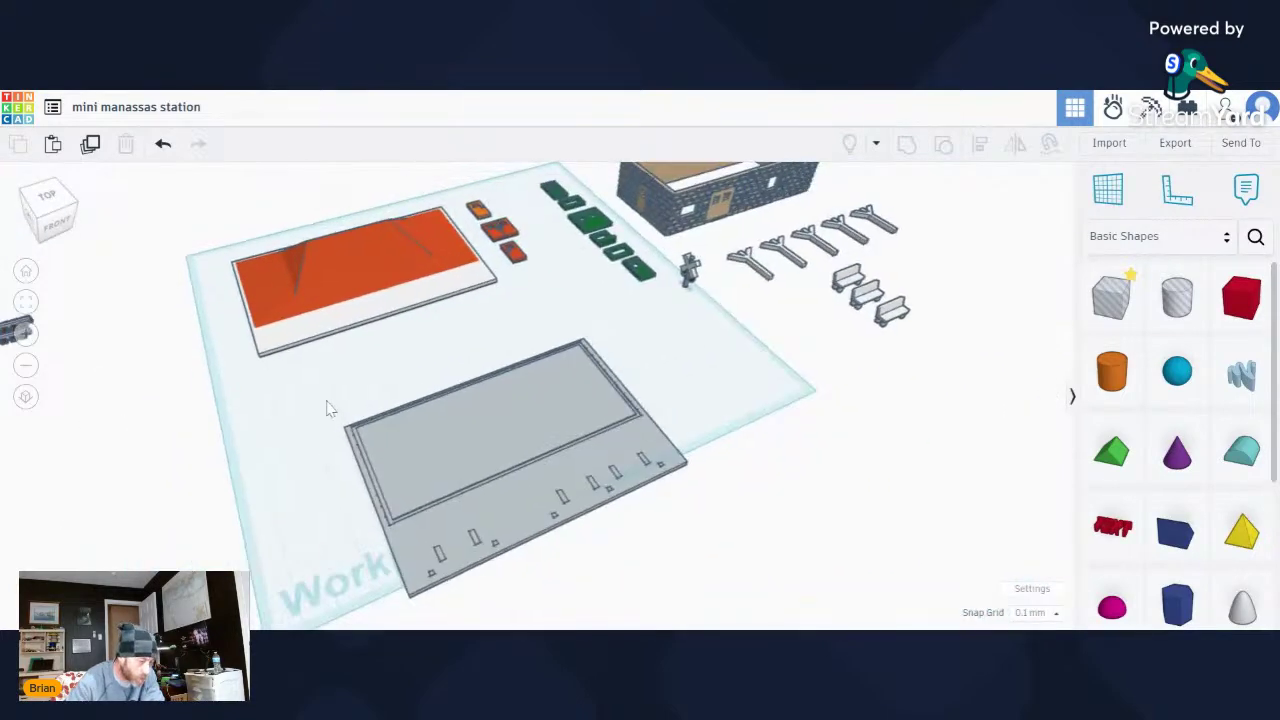
pyautogui.moveTo(330, 408); pyautogui.dragTo(663, 449, button='right')
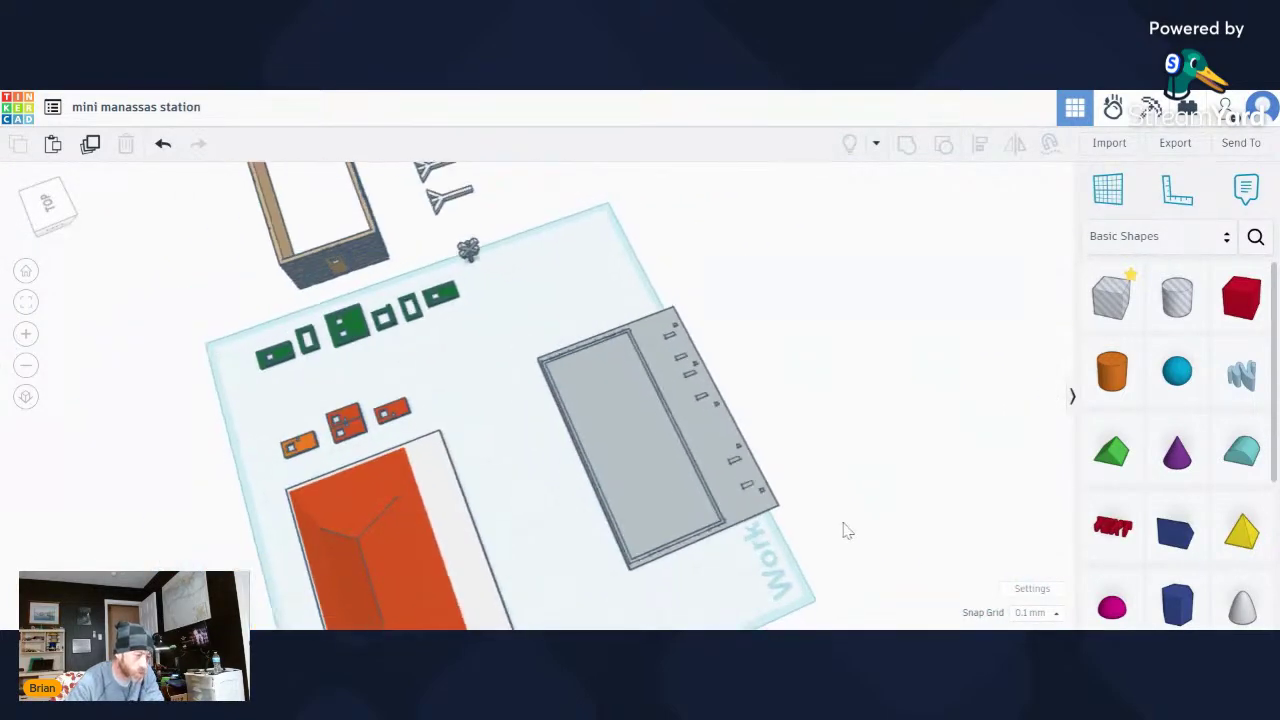
pyautogui.moveTo(843, 530); pyautogui.dragTo(698, 372, button='right')
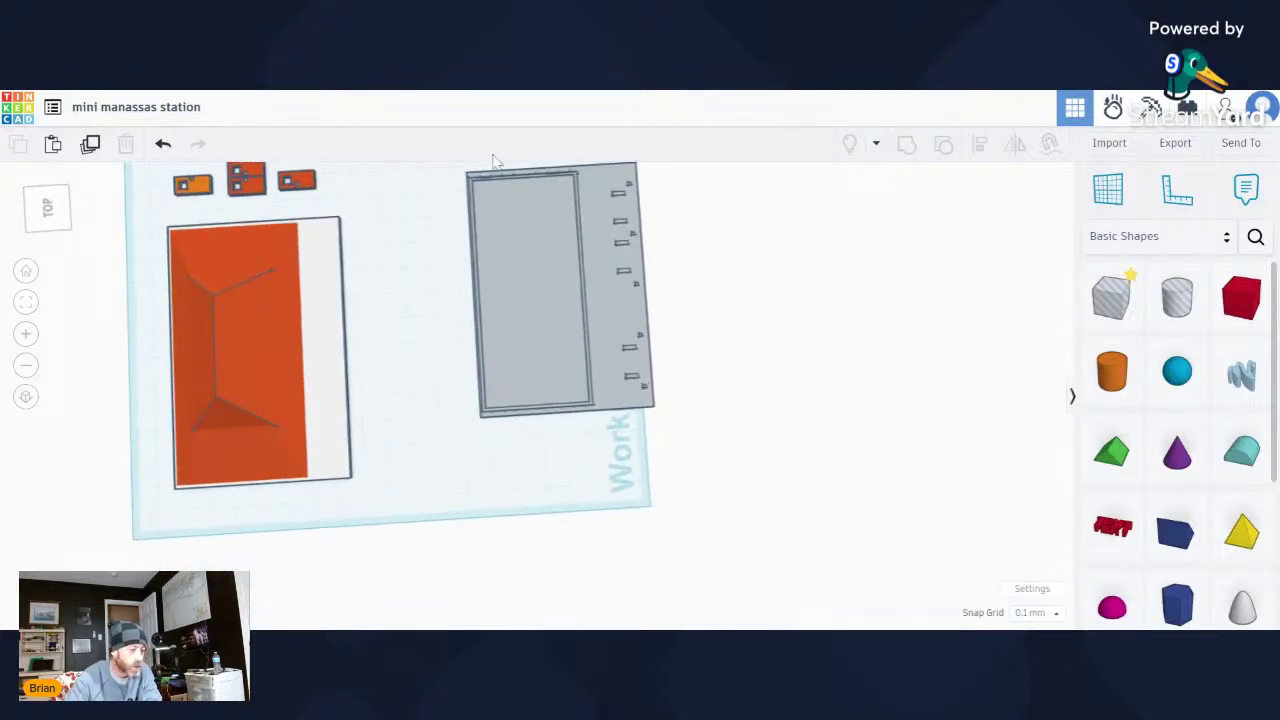
pyautogui.scroll(5, 500, 168)
pyautogui.moveTo(423, 200); pyautogui.dragTo(163, 403, button='right')
pyautogui.scroll(3, 230, 430)
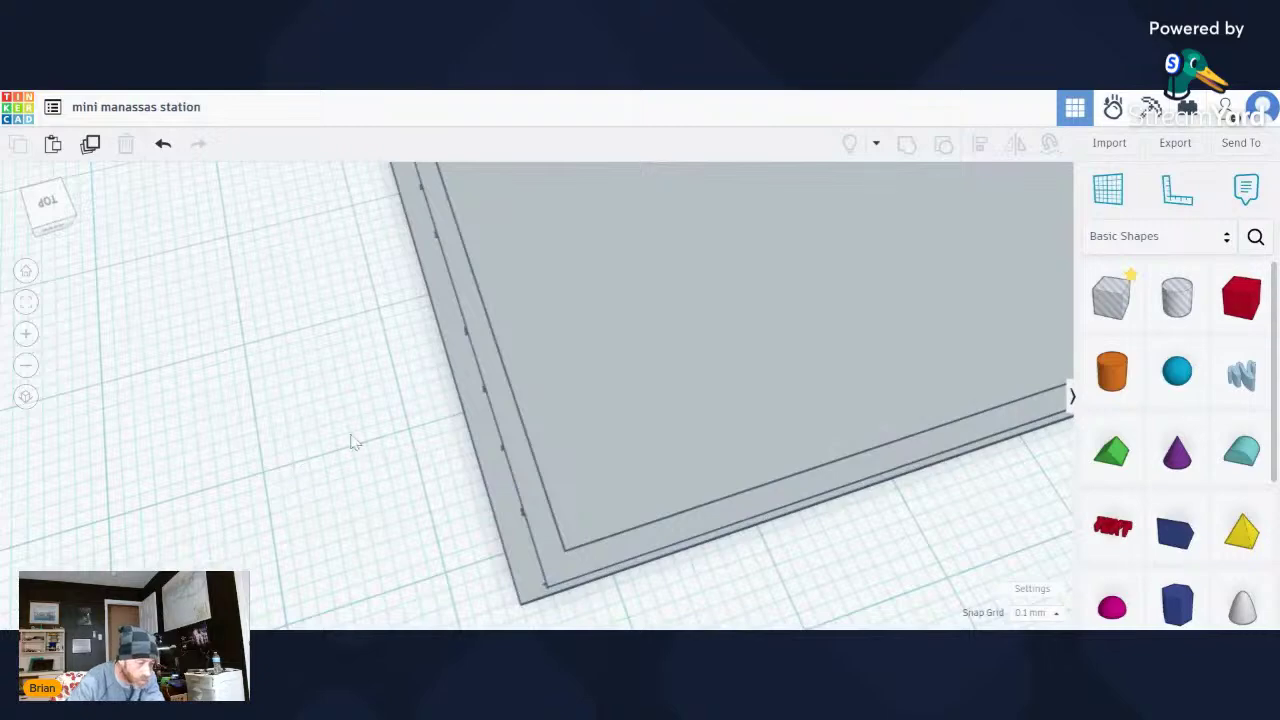
pyautogui.scroll(-5, 466, 409)
pyautogui.scroll(8, 809, 374)
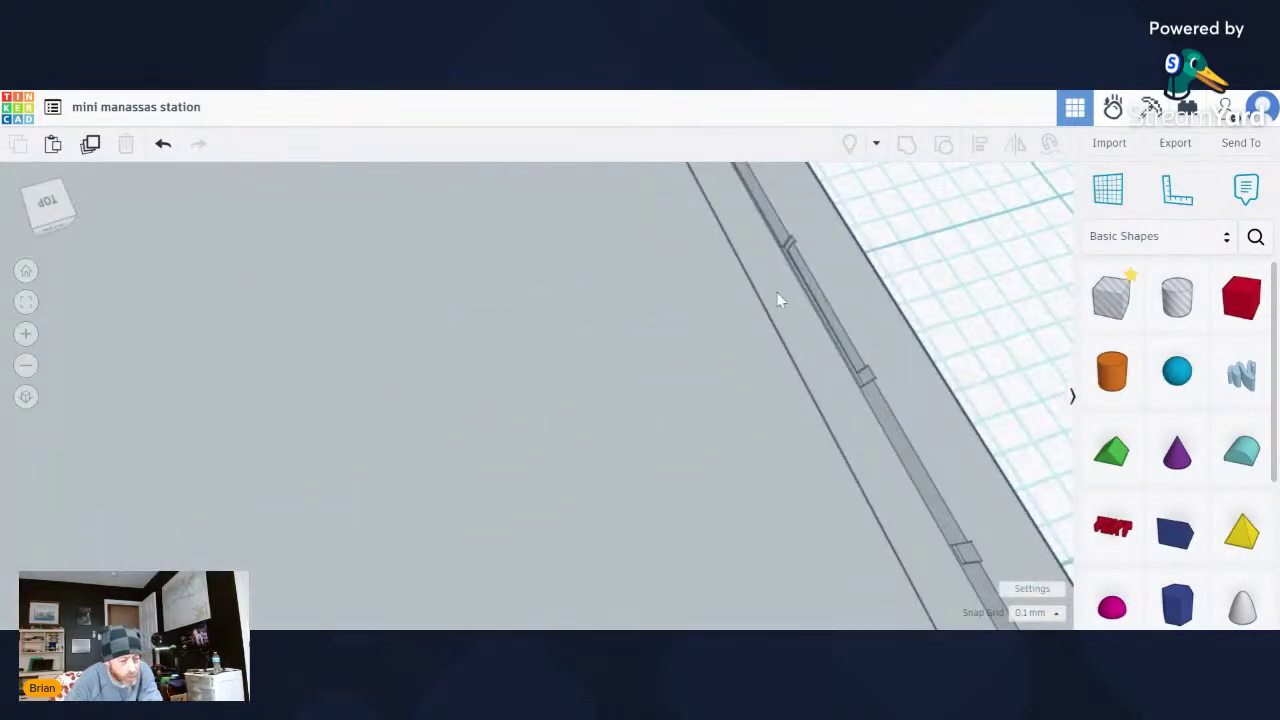
pyautogui.scroll(-5, 835, 350)
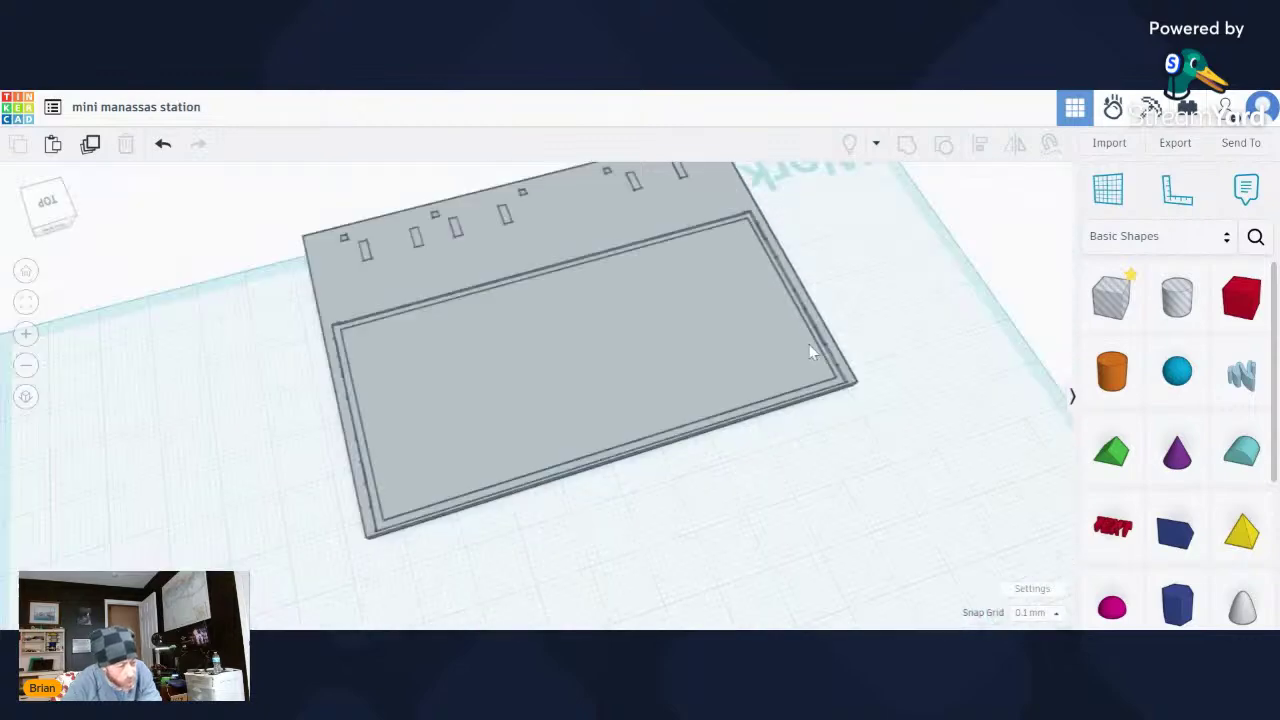
pyautogui.scroll(-3, 810, 350)
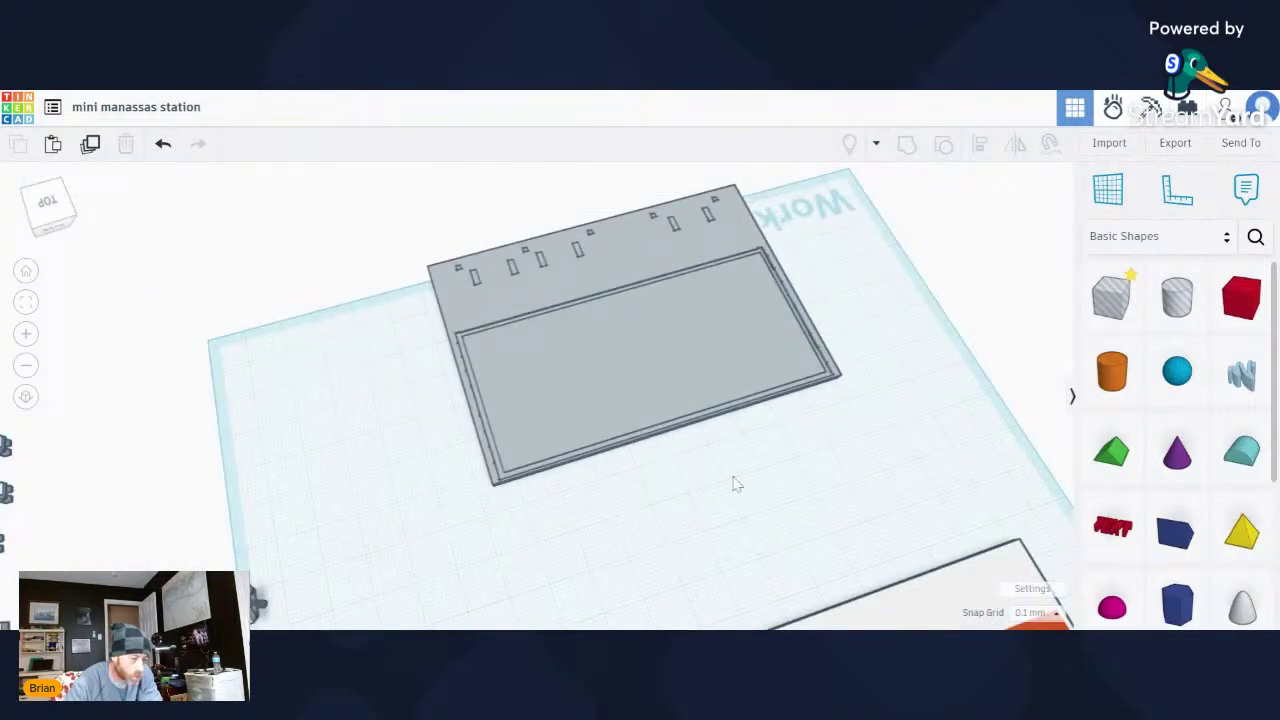
pyautogui.click(645, 378)
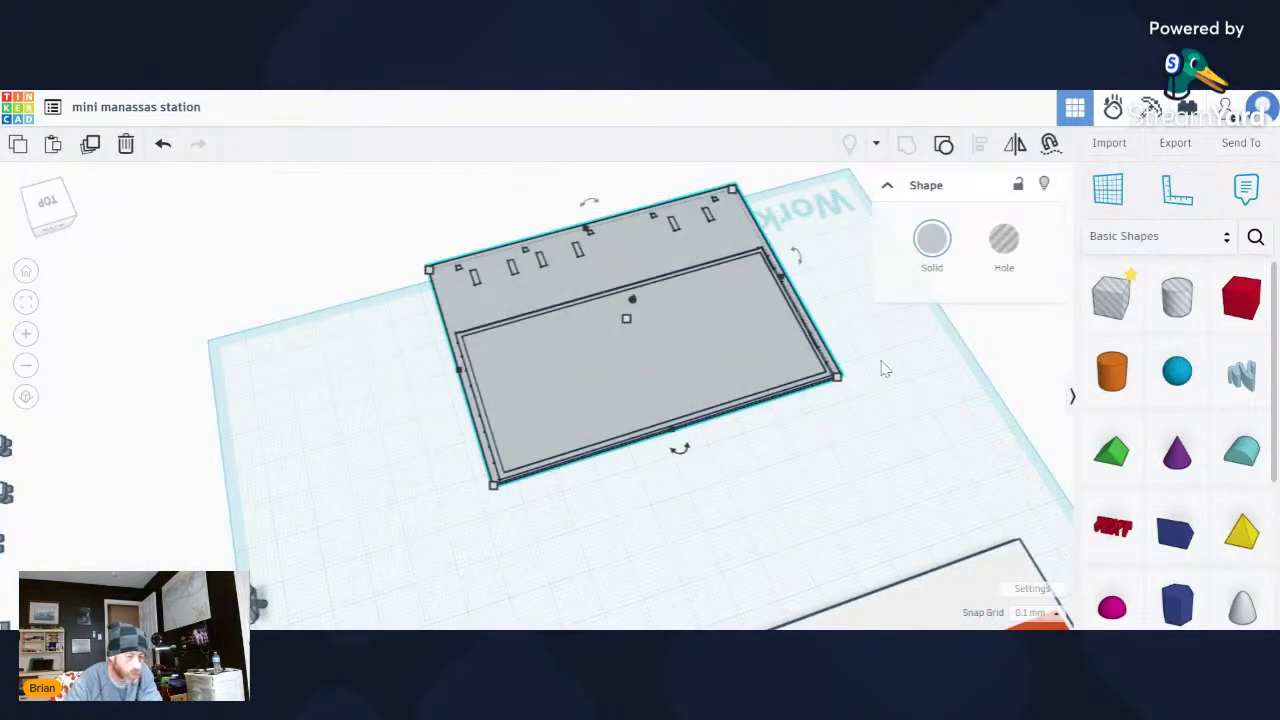
pyautogui.scroll(5, 820, 318)
pyautogui.scroll(6, 818, 322)
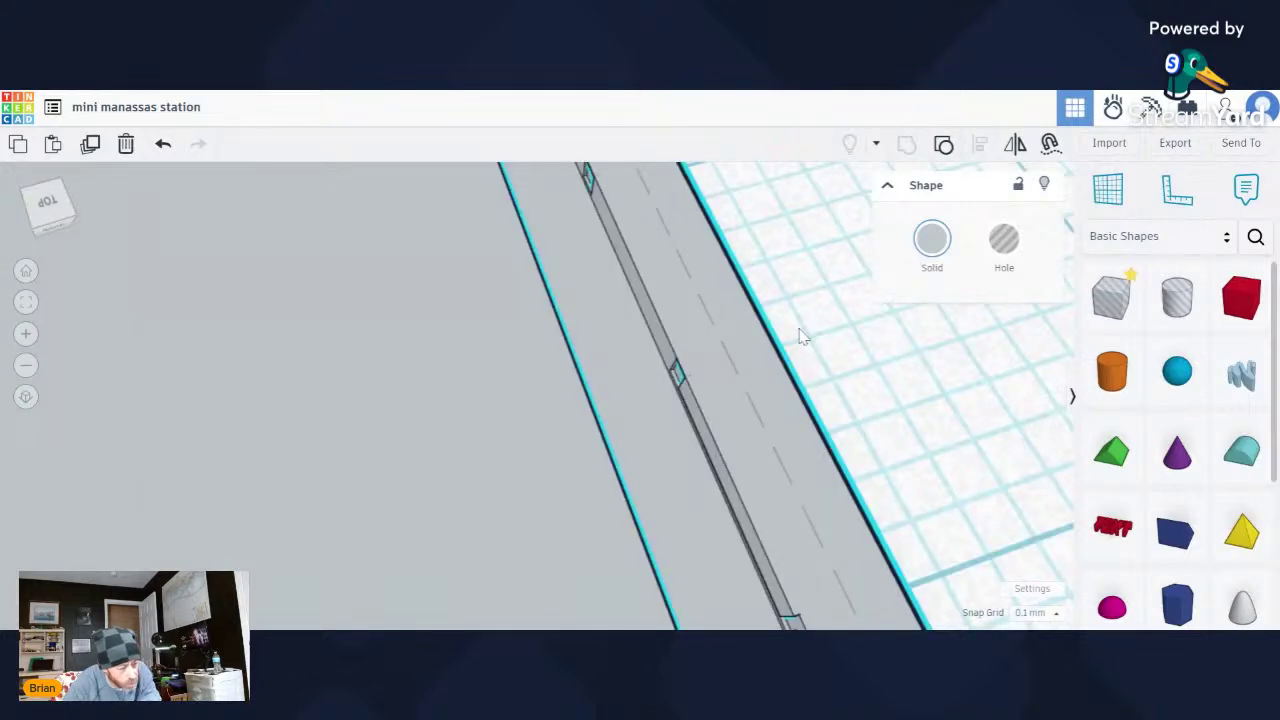
pyautogui.scroll(6, 800, 337)
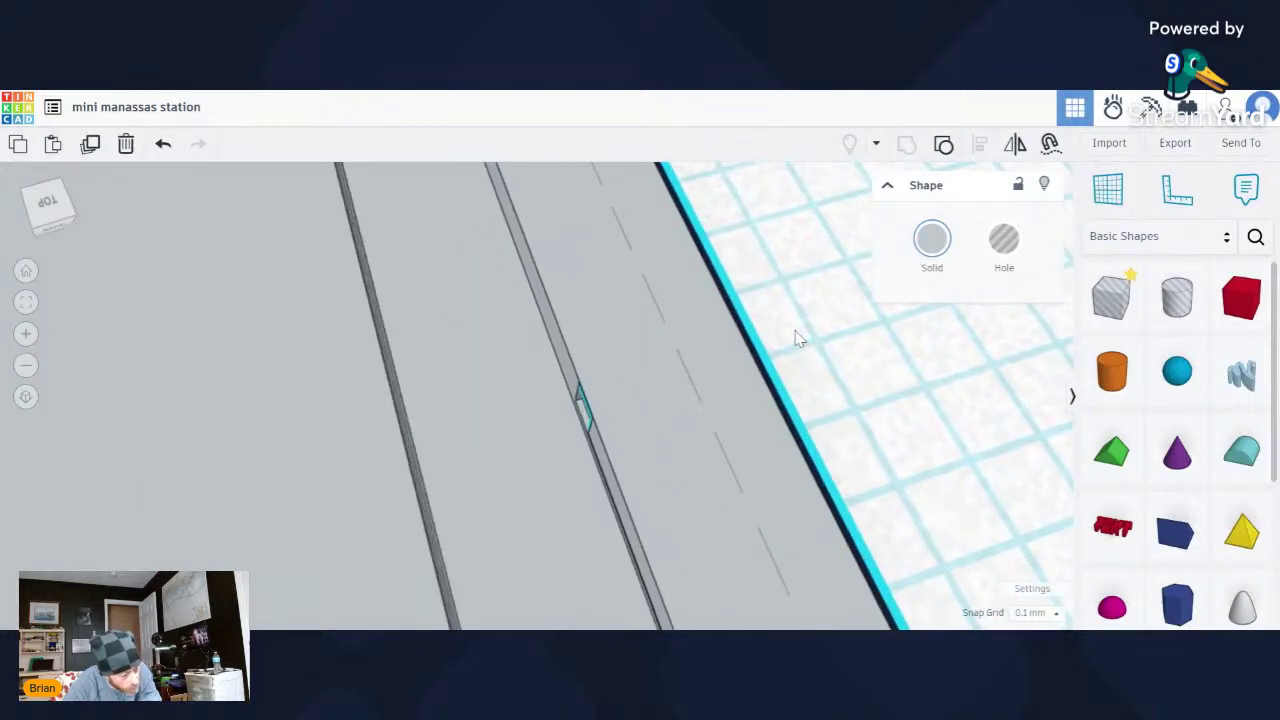
pyautogui.scroll(-15, 797, 338)
pyautogui.click(727, 468)
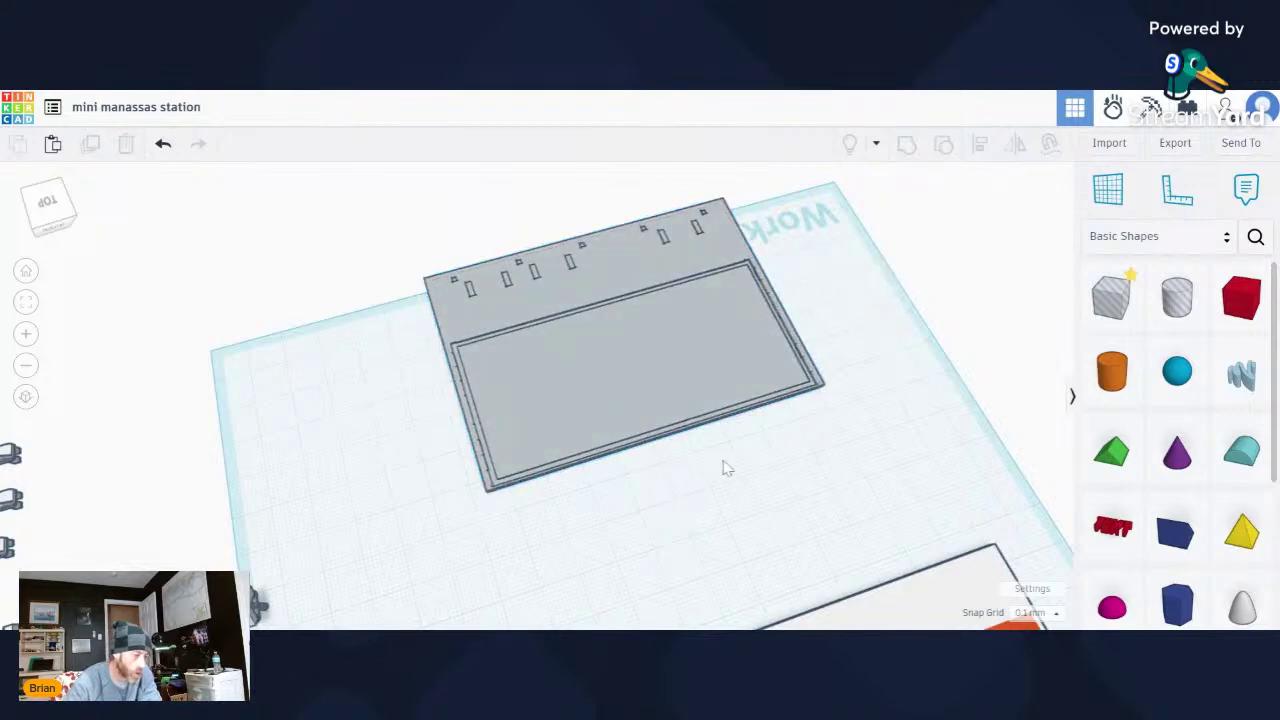
# Move the platform off the workplane to the empty area beside its front-left corner.
pyautogui.scroll(-3, 854, 363)
pyautogui.moveTo(854, 363); pyautogui.dragTo(528, 390, button='right')
pyautogui.scroll(-3, 731, 517)
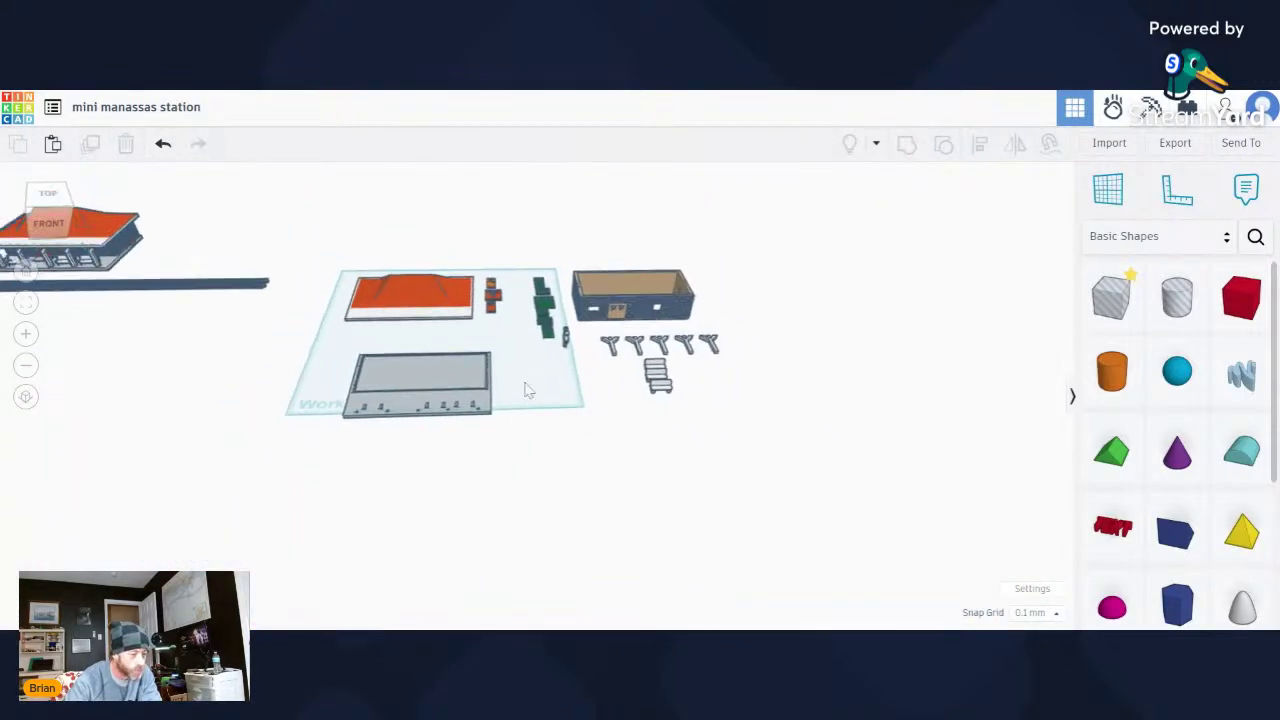
pyautogui.moveTo(528, 390); pyautogui.dragTo(588, 488, button='middle')
pyautogui.moveTo(505, 510); pyautogui.dragTo(481, 470)
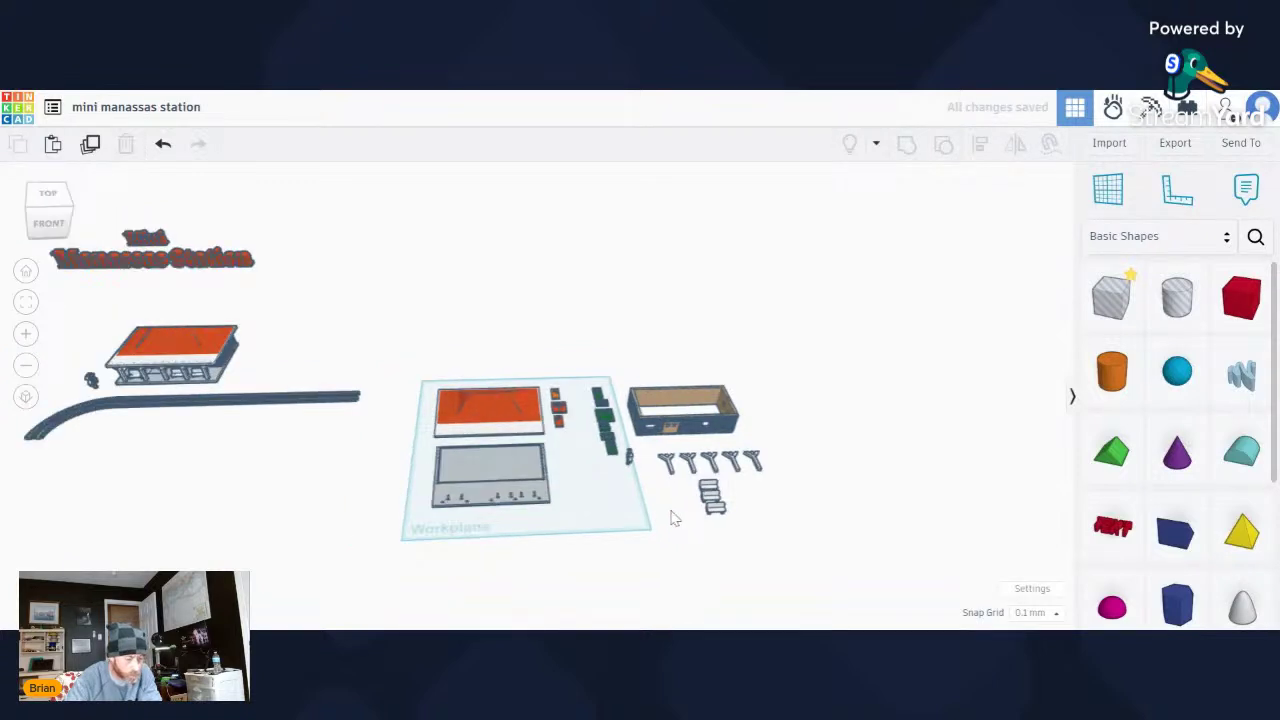
pyautogui.moveTo(673, 518); pyautogui.dragTo(745, 516, button='right')
pyautogui.moveTo(764, 428); pyautogui.dragTo(730, 436)
pyautogui.moveTo(510, 490); pyautogui.dragTo(350, 512)
pyautogui.click(545, 517)
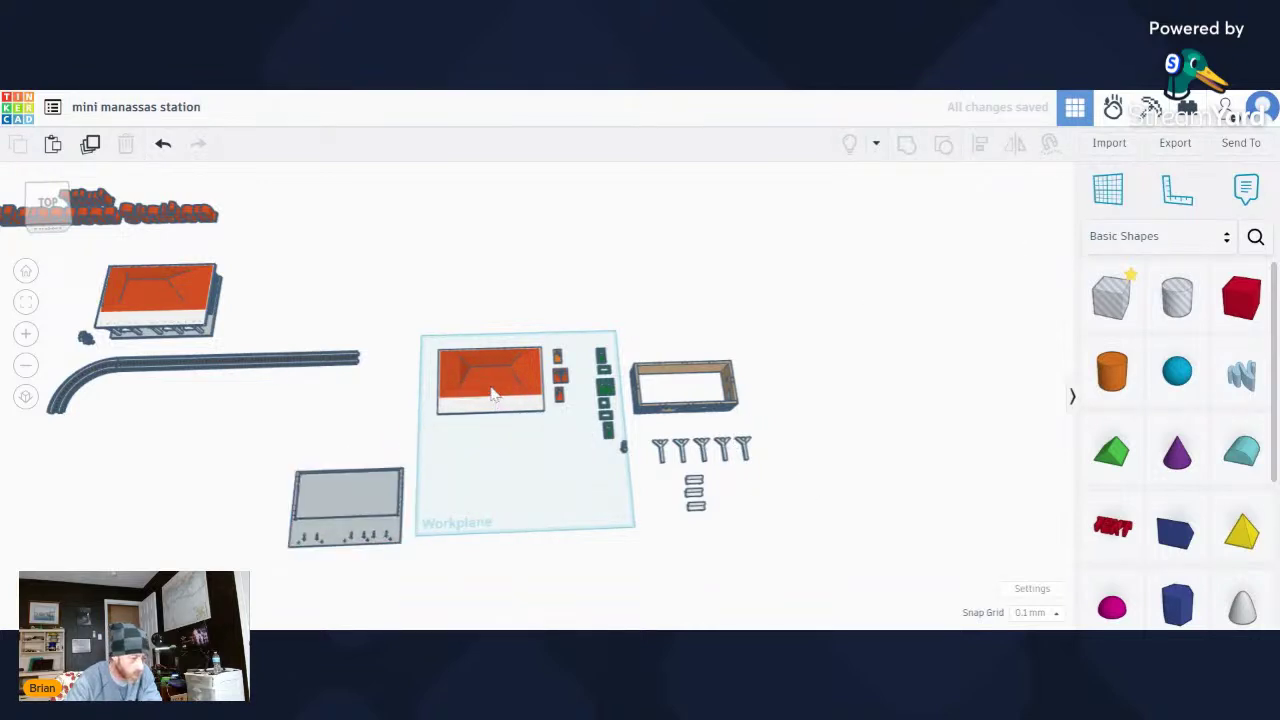
# Move the orange roof off the workplane to the open area in front of the three benches.
pyautogui.moveTo(492, 394); pyautogui.dragTo(482, 284)
pyautogui.click(590, 490)
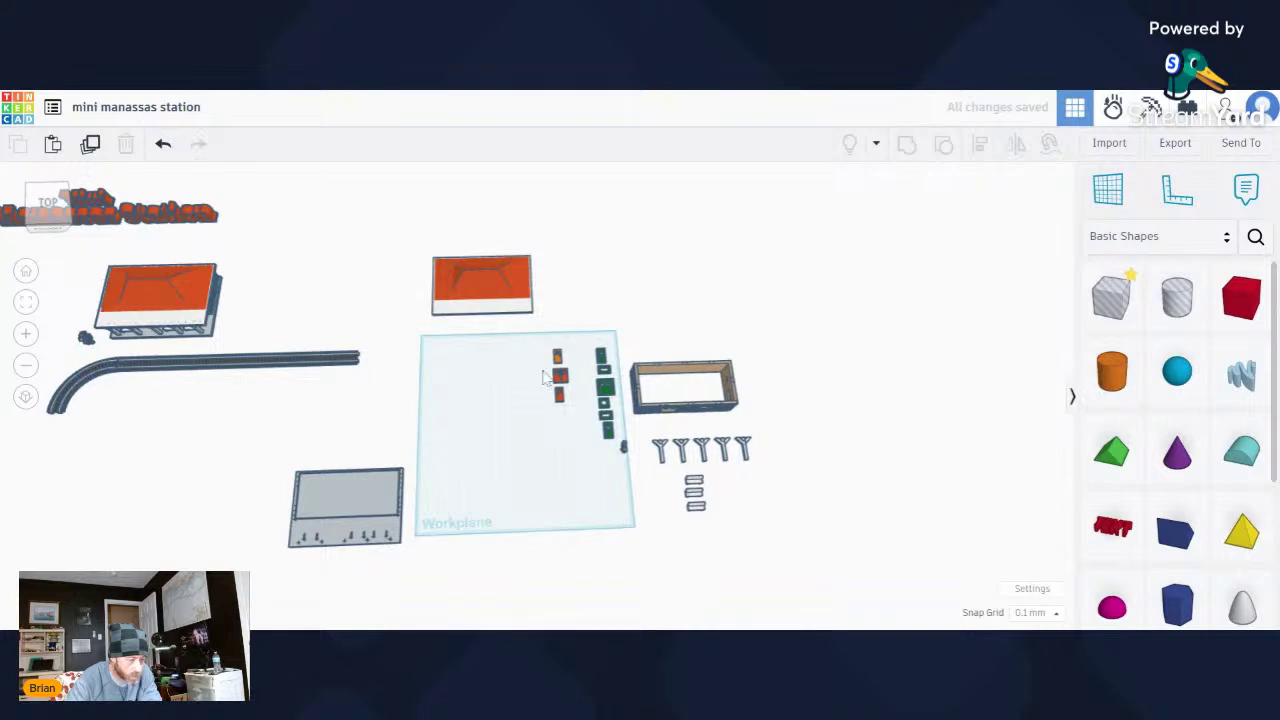
pyautogui.moveTo(540, 343); pyautogui.dragTo(580, 424)
pyautogui.scroll(1, 560, 375)
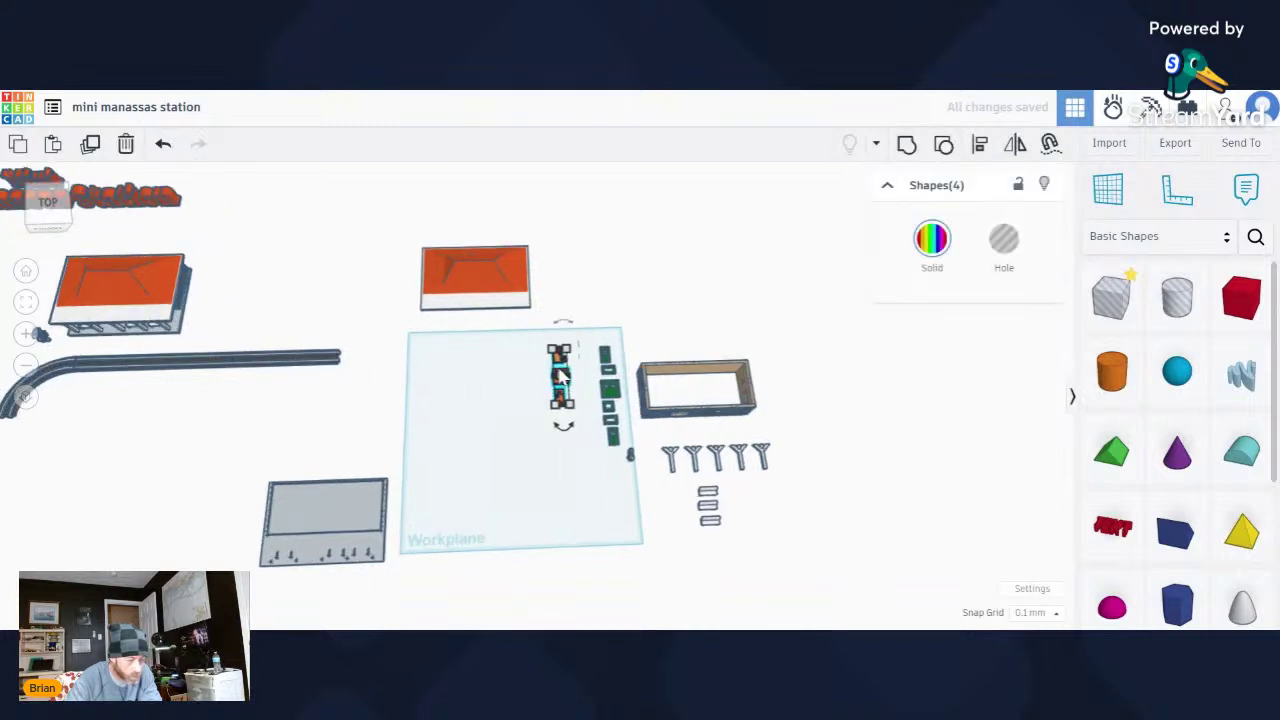
pyautogui.scroll(2, 560, 375)
pyautogui.click(462, 377)
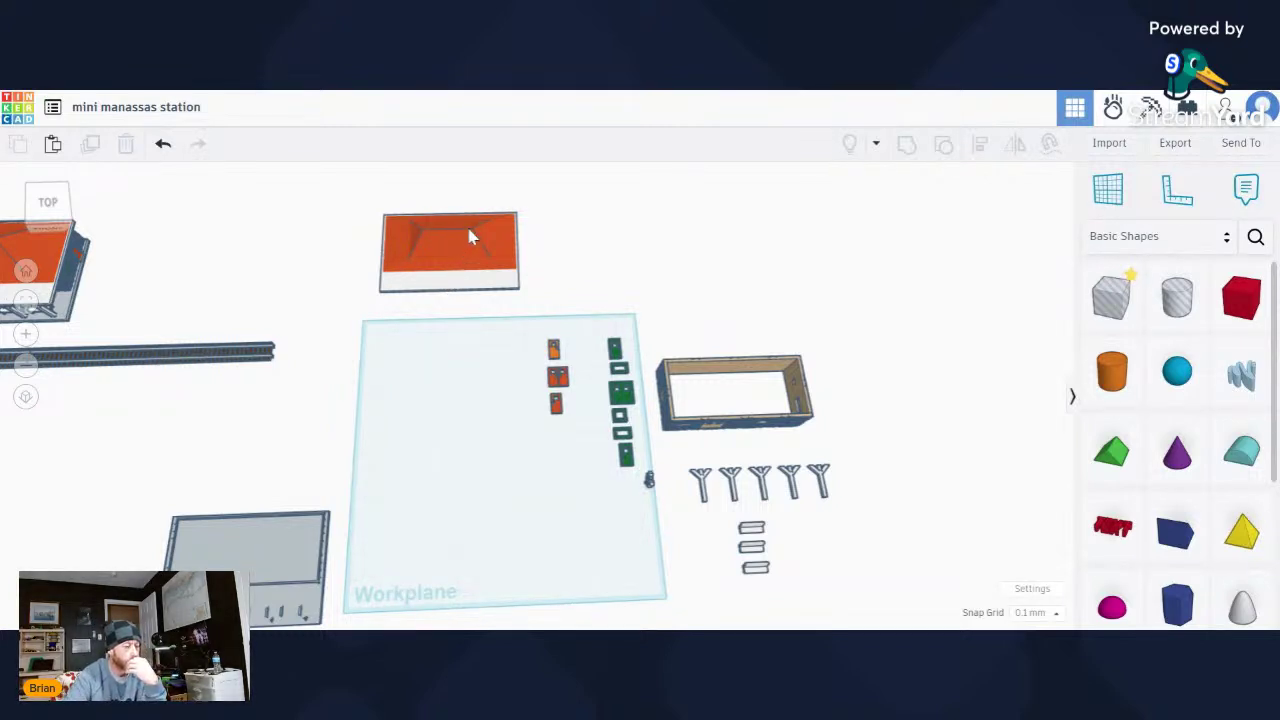
pyautogui.scroll(-3, 443, 320)
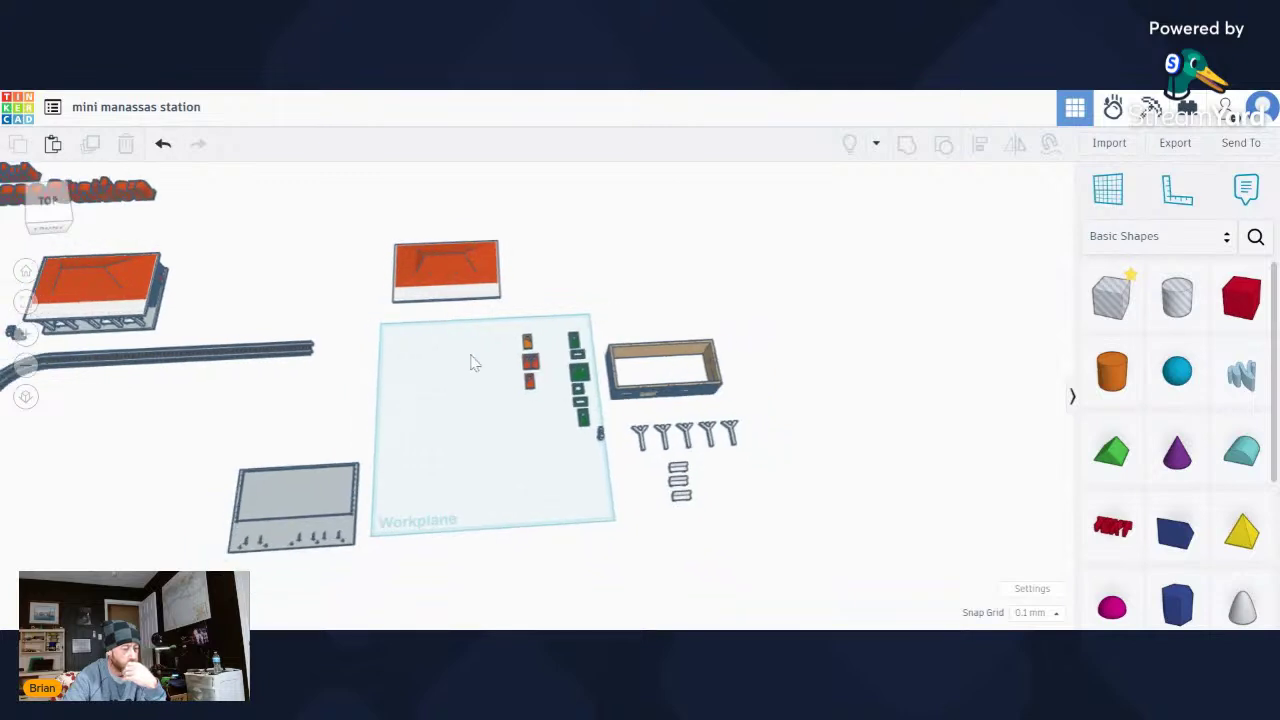
pyautogui.moveTo(443, 290); pyautogui.dragTo(714, 549)
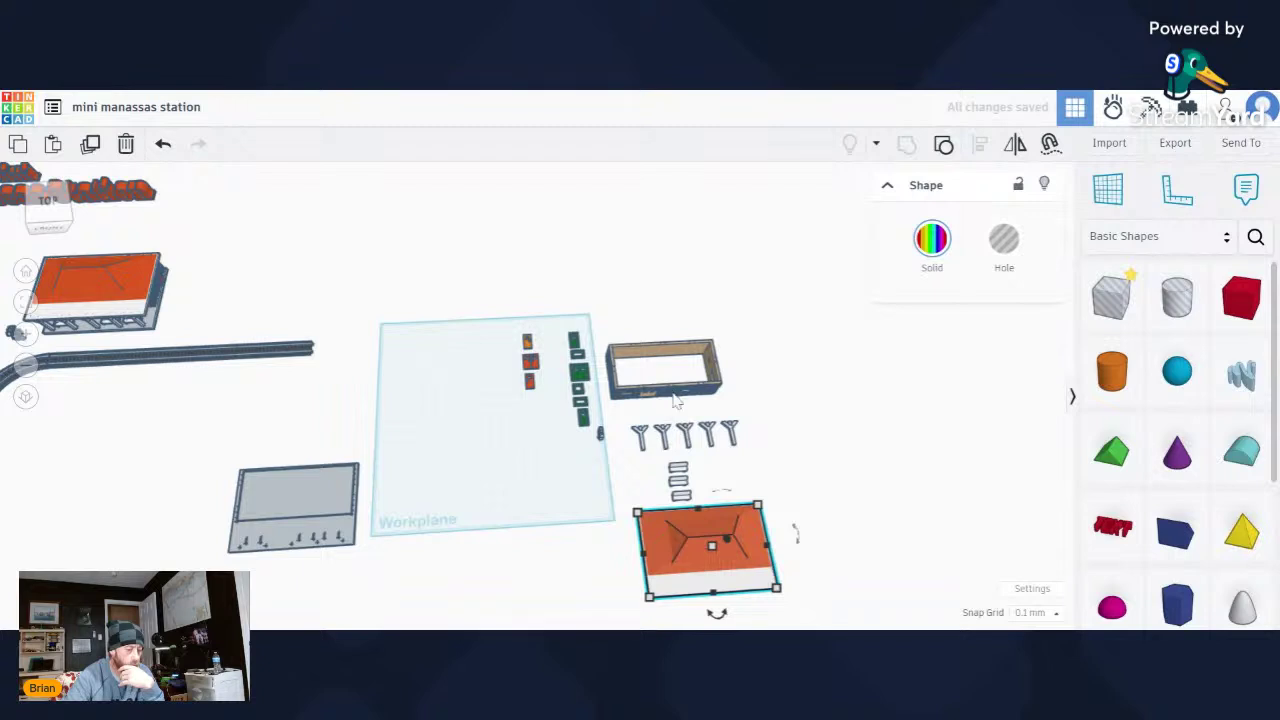
# Move the station's wall shell across the workplane to the space directly behind the platform.
pyautogui.moveTo(675, 400); pyautogui.dragTo(302, 437)
pyautogui.click(313, 515)
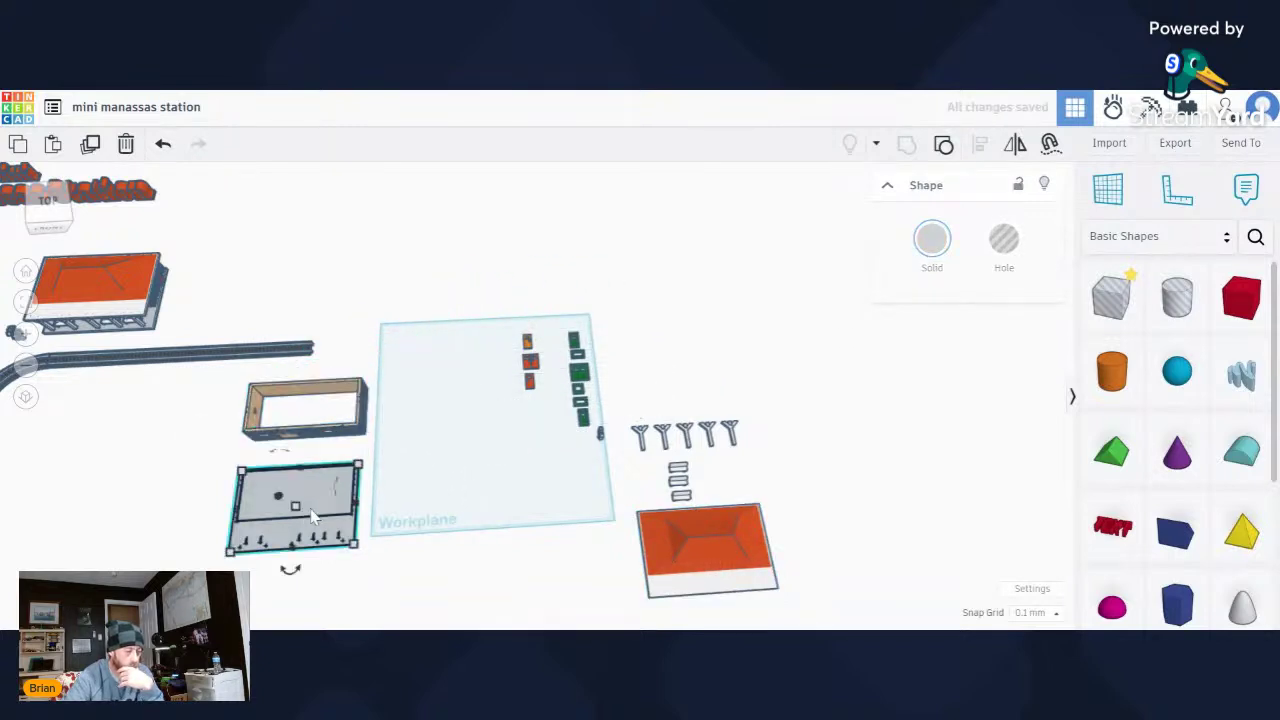
pyautogui.click(460, 478)
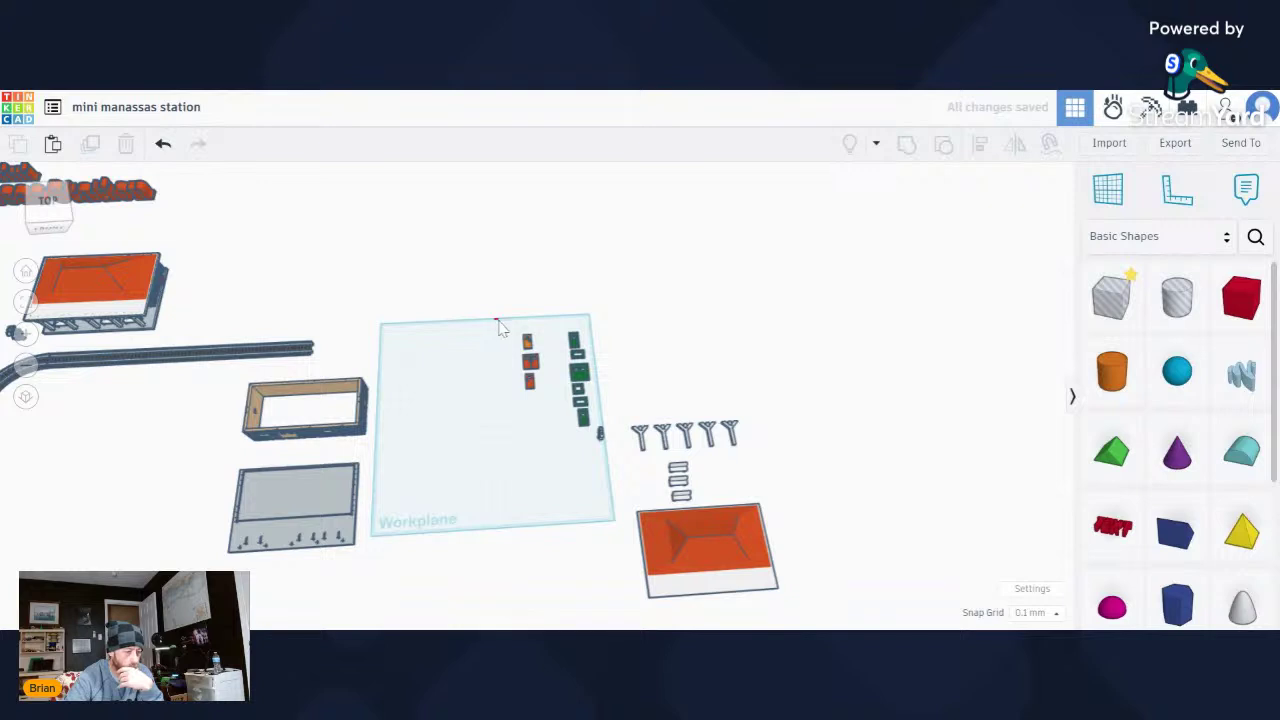
# Select all the orange door pieces together and move them off the workplane to the area behind the Y-shaped posts.
pyautogui.moveTo(500, 328); pyautogui.dragTo(557, 401)
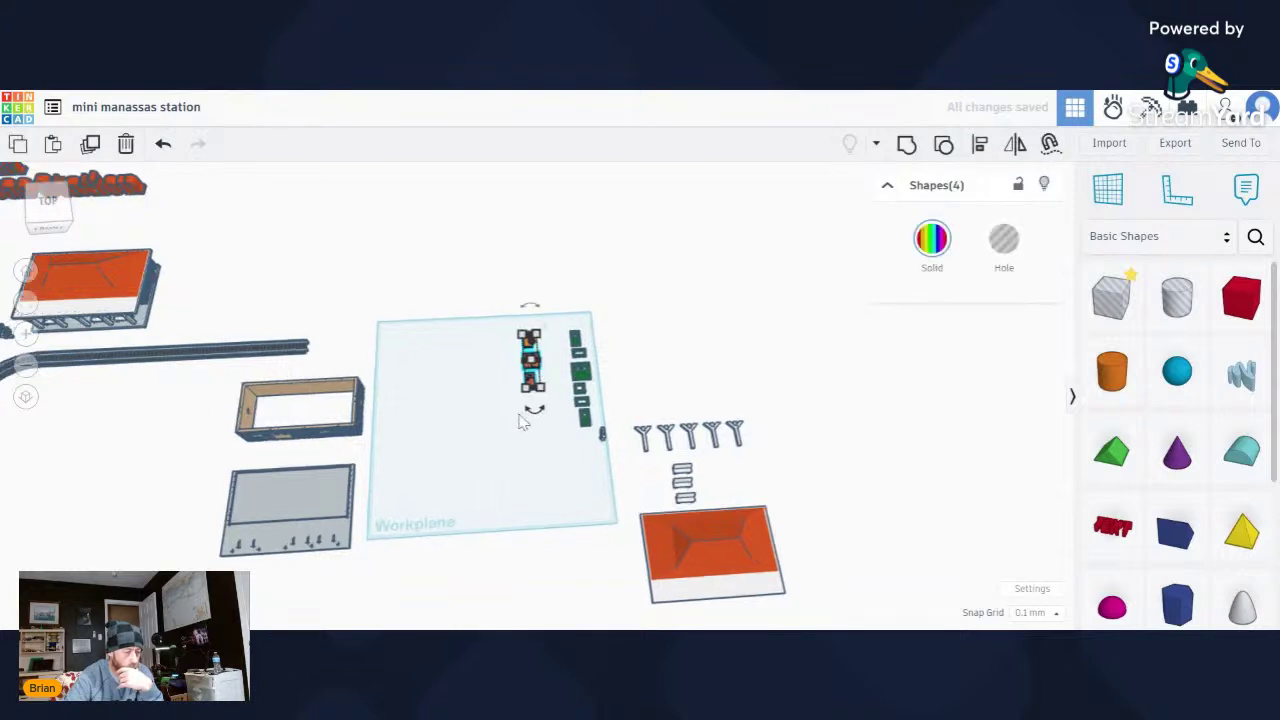
pyautogui.scroll(3, 519, 420)
pyautogui.scroll(1, 573, 385)
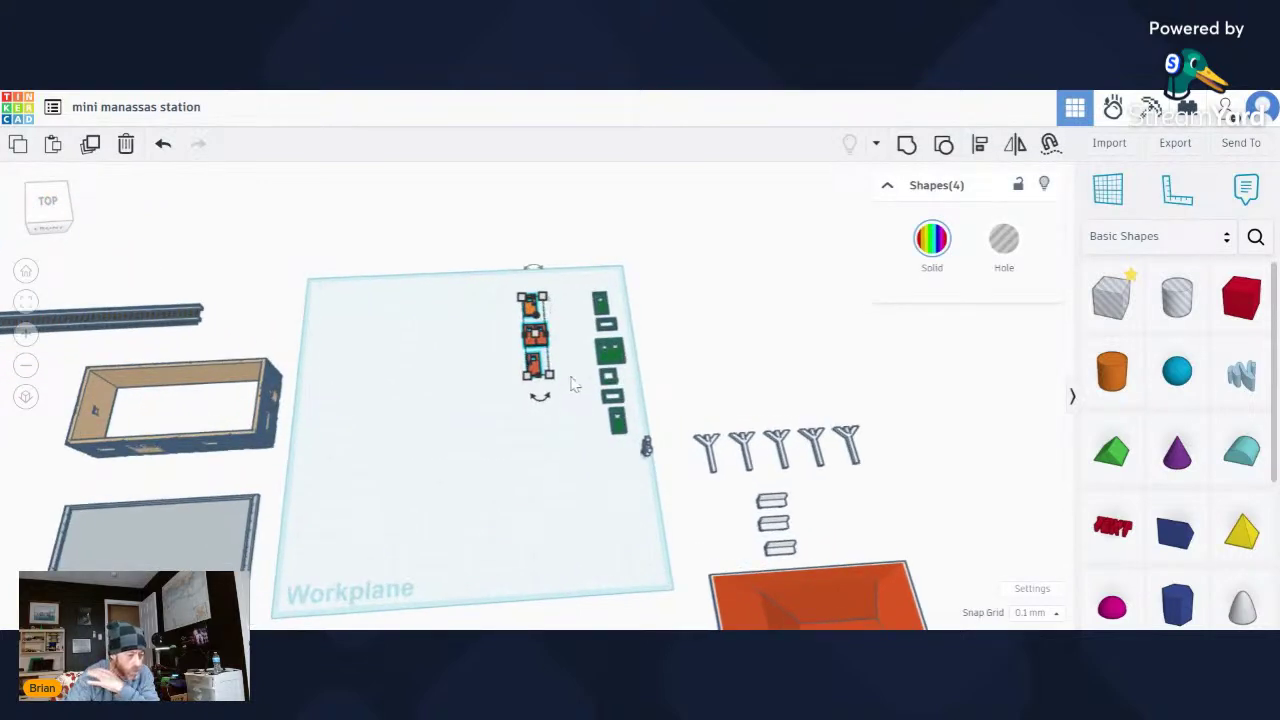
pyautogui.scroll(3, 573, 385)
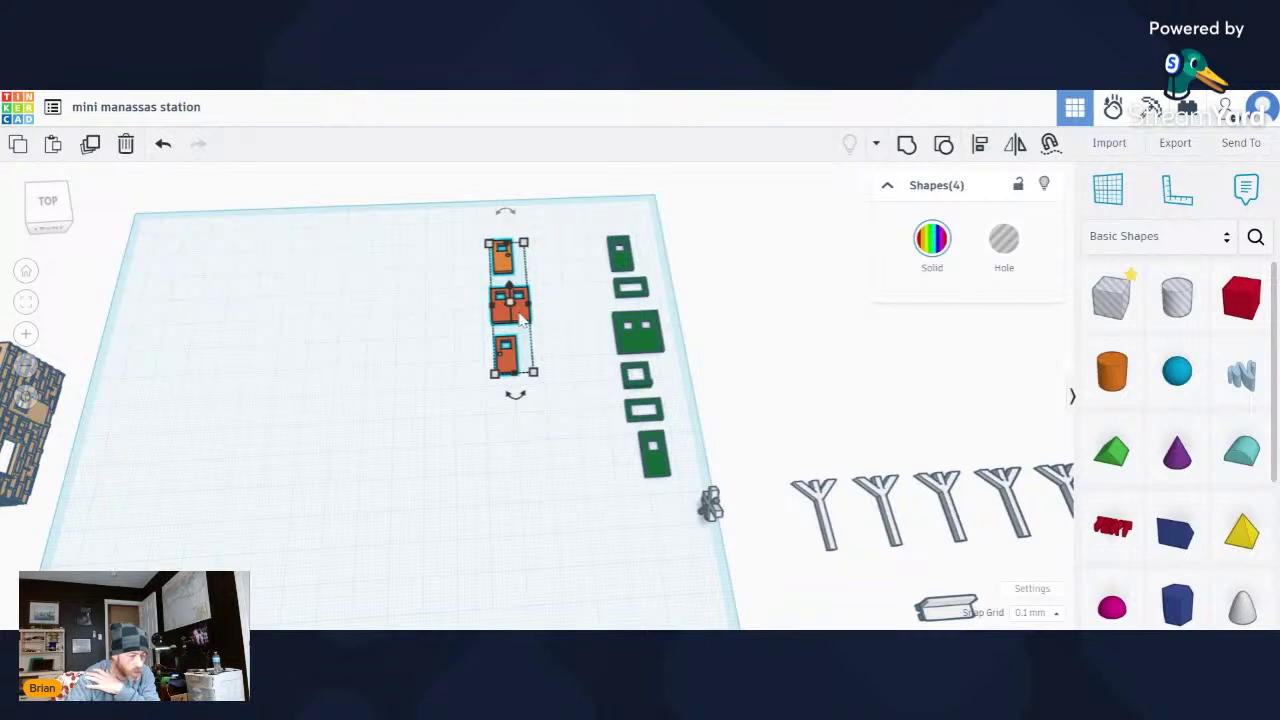
pyautogui.scroll(-5, 519, 318)
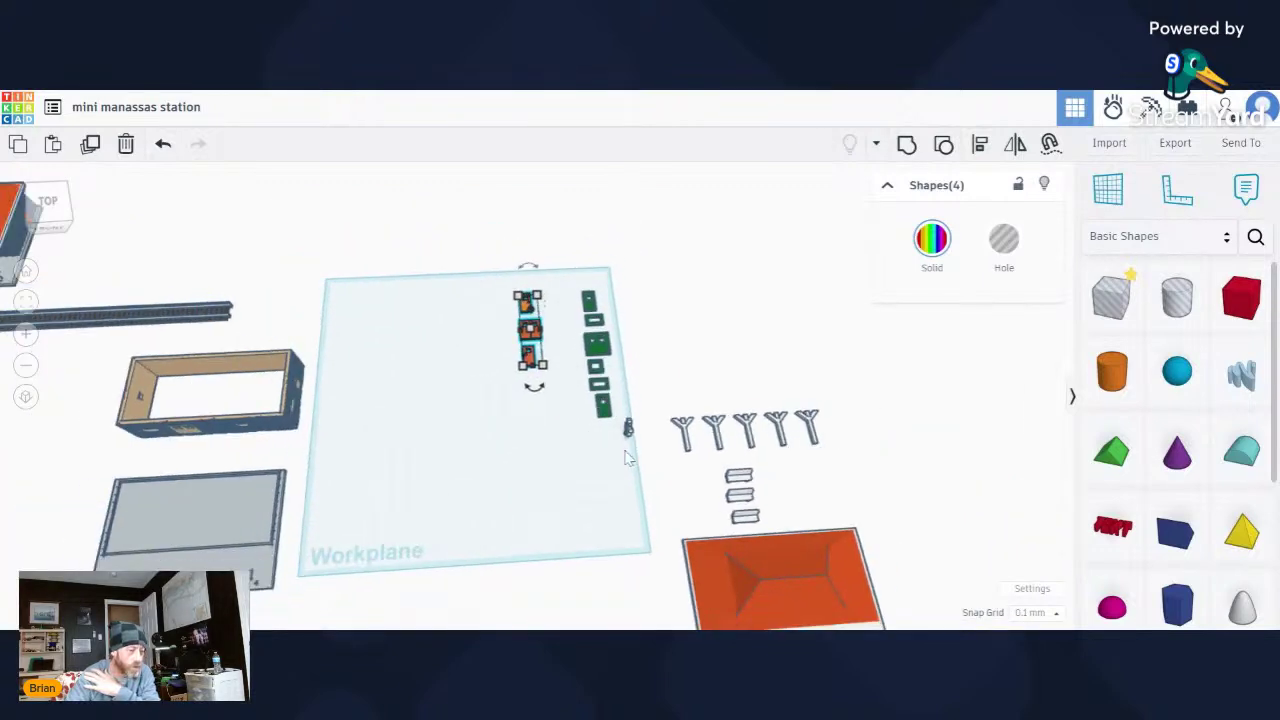
pyautogui.moveTo(625, 457); pyautogui.dragTo(398, 280, button='right')
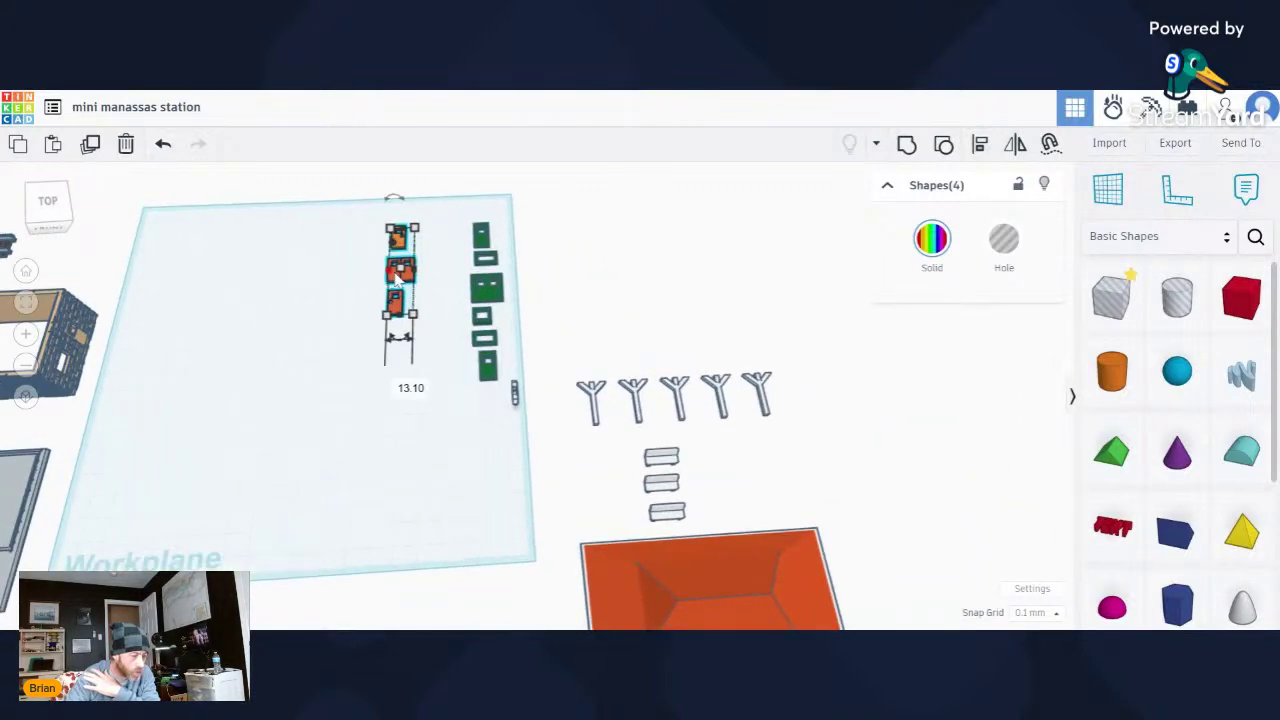
pyautogui.moveTo(402, 271); pyautogui.dragTo(261, 238)
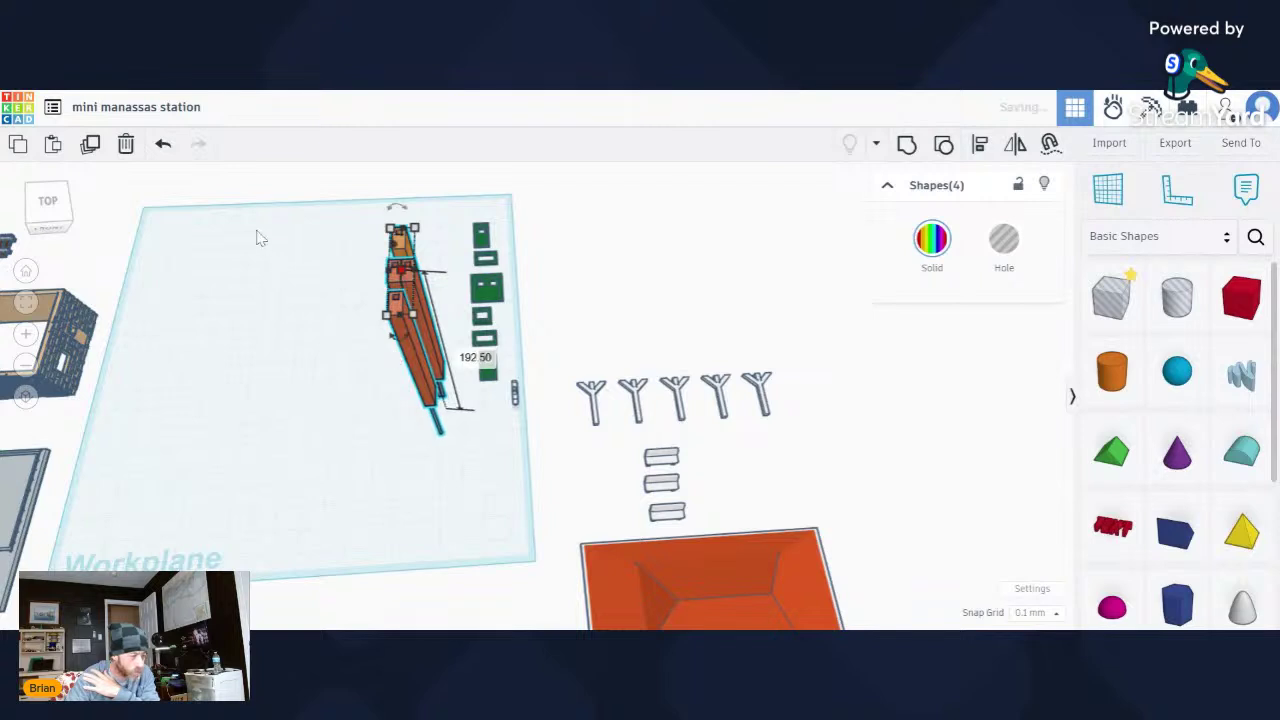
pyautogui.click(164, 146)
pyautogui.scroll(3, 314, 286)
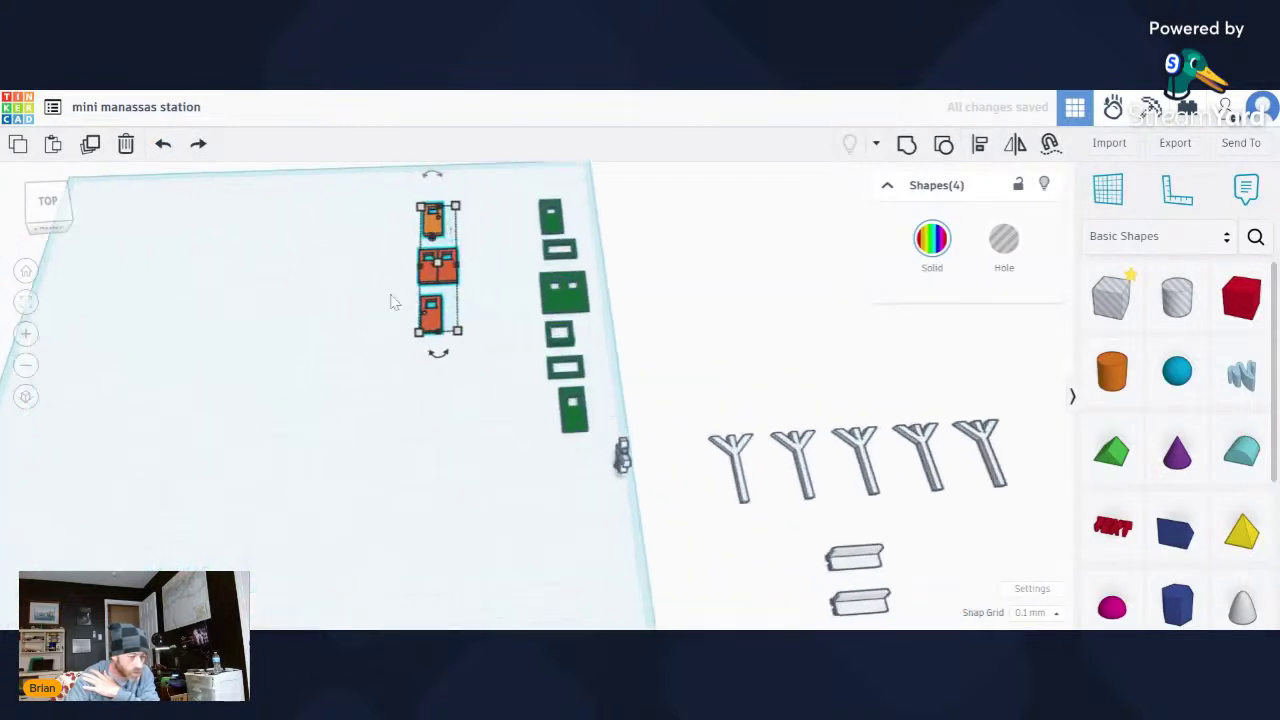
pyautogui.moveTo(445, 282); pyautogui.dragTo(810, 336)
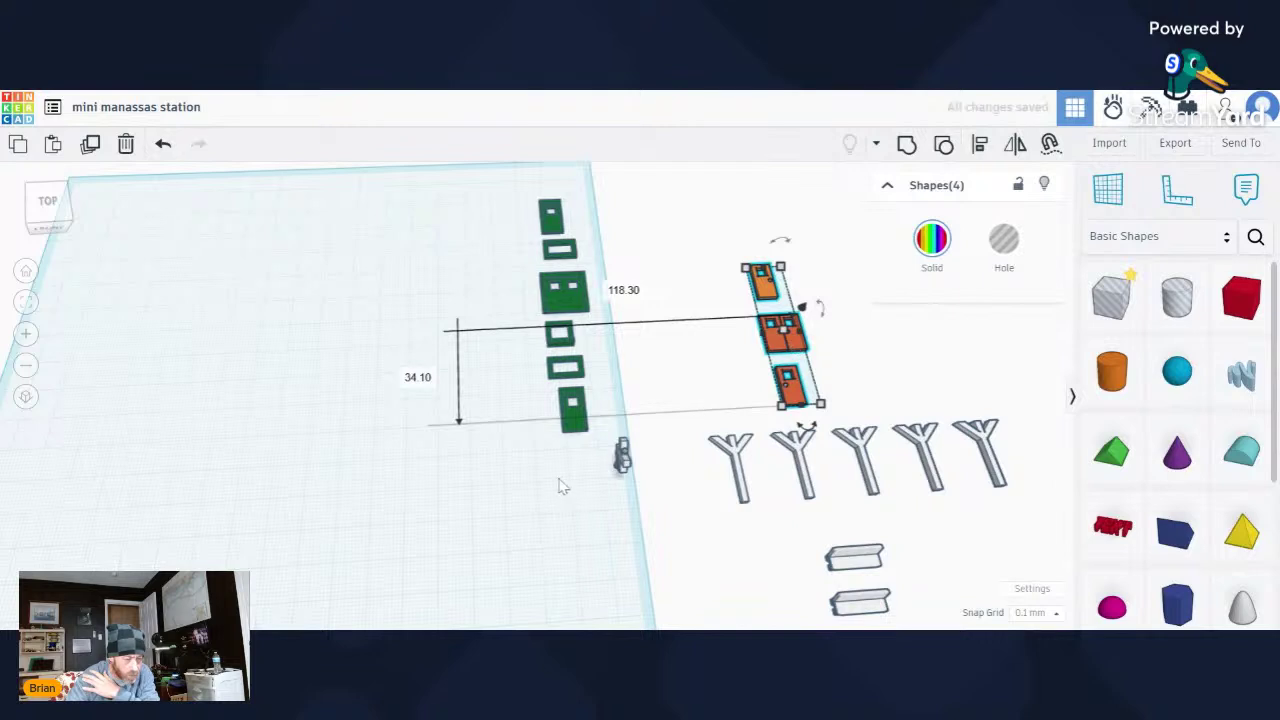
# Rearrange the three stacked benches into a side-by-side row between the Y-shaped posts and the roof.
pyautogui.scroll(-4, 571, 463)
pyautogui.moveTo(751, 523); pyautogui.dragTo(695, 363, button='middle')
pyautogui.scroll(-3, 625, 298)
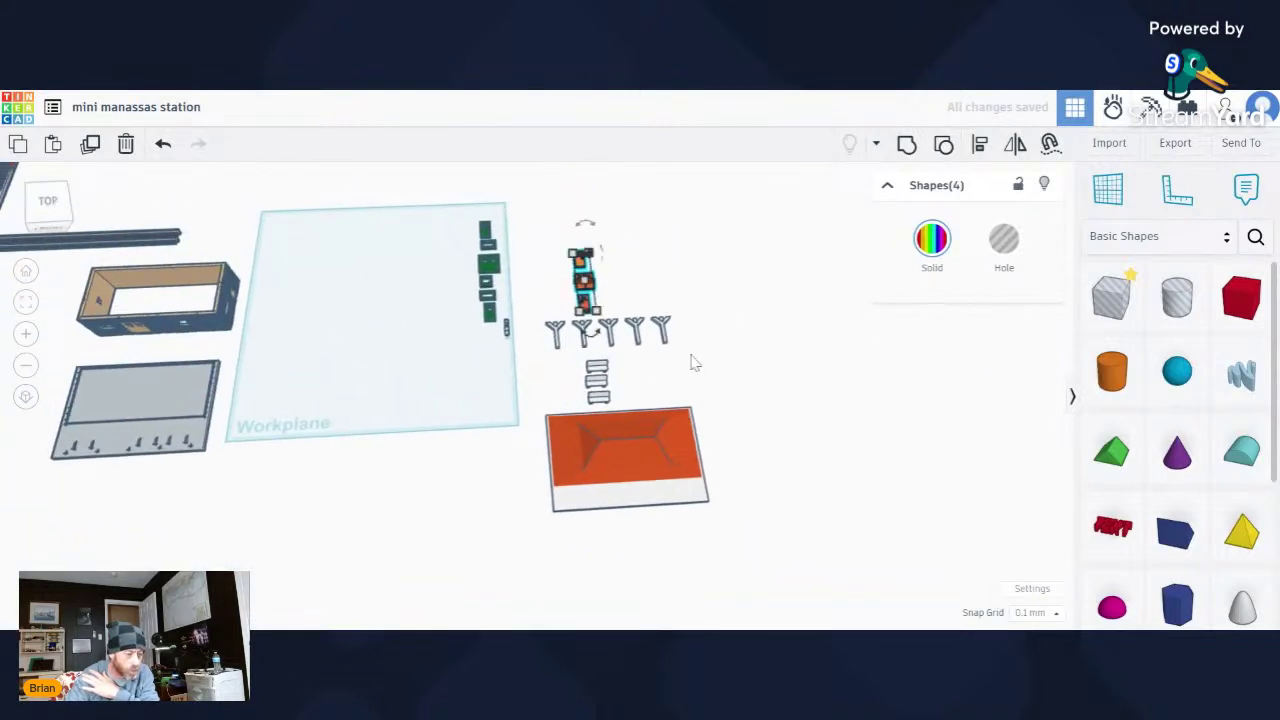
pyautogui.moveTo(695, 363); pyautogui.dragTo(633, 404, button='right')
pyautogui.click(647, 394)
pyautogui.scroll(1, 640, 396)
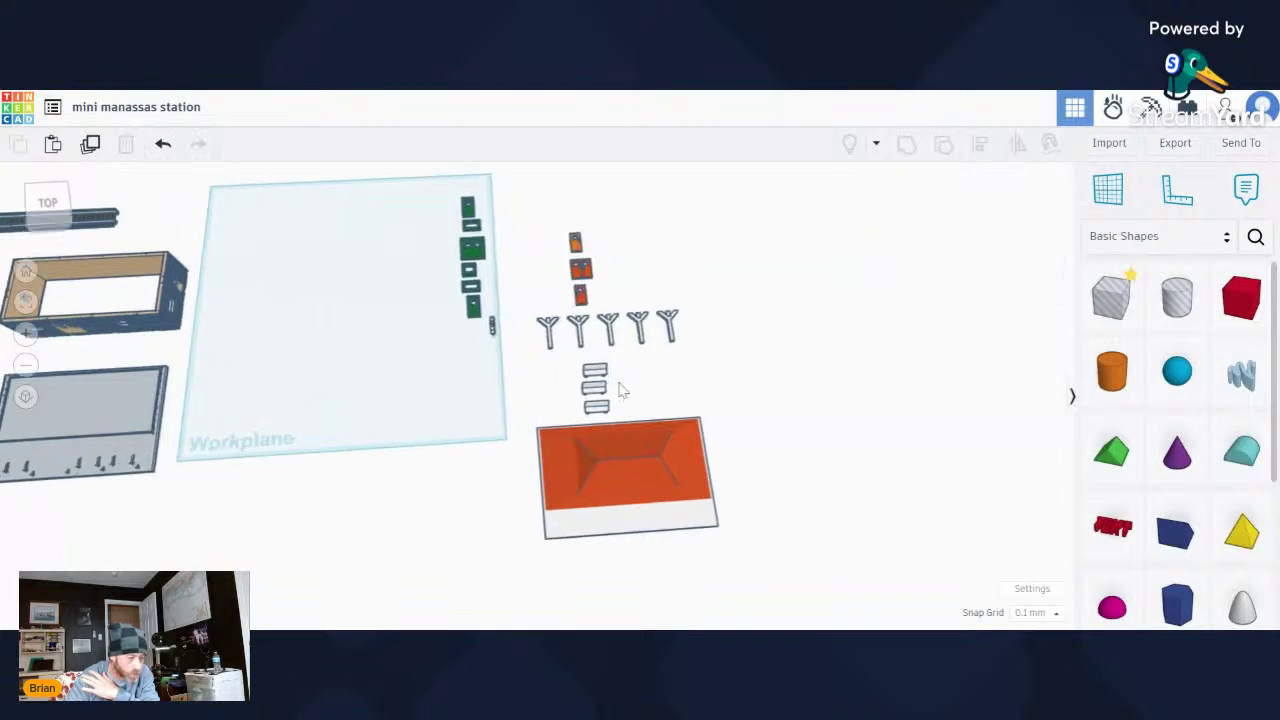
pyautogui.moveTo(600, 408); pyautogui.dragTo(567, 385)
pyautogui.click(610, 407)
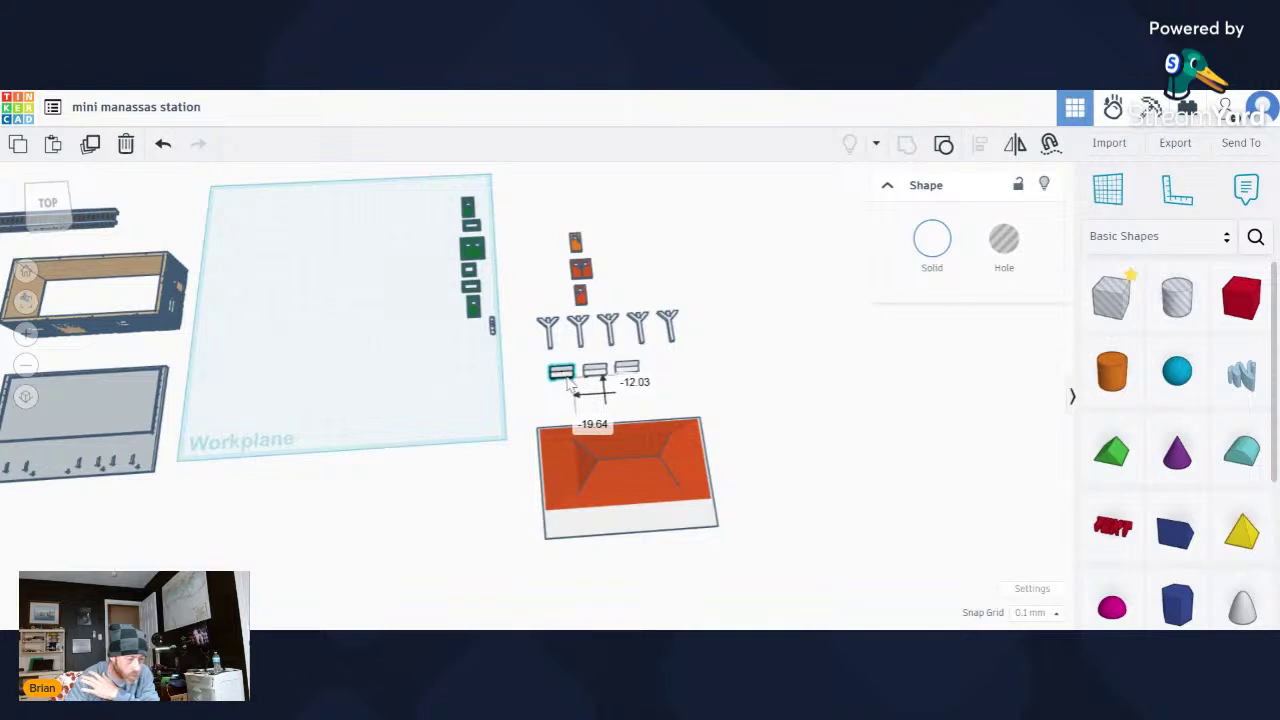
pyautogui.click(685, 395)
# Align the three benches in a straight row and nudge the row closer to the Y-shaped posts.
pyautogui.scroll(3, 670, 390)
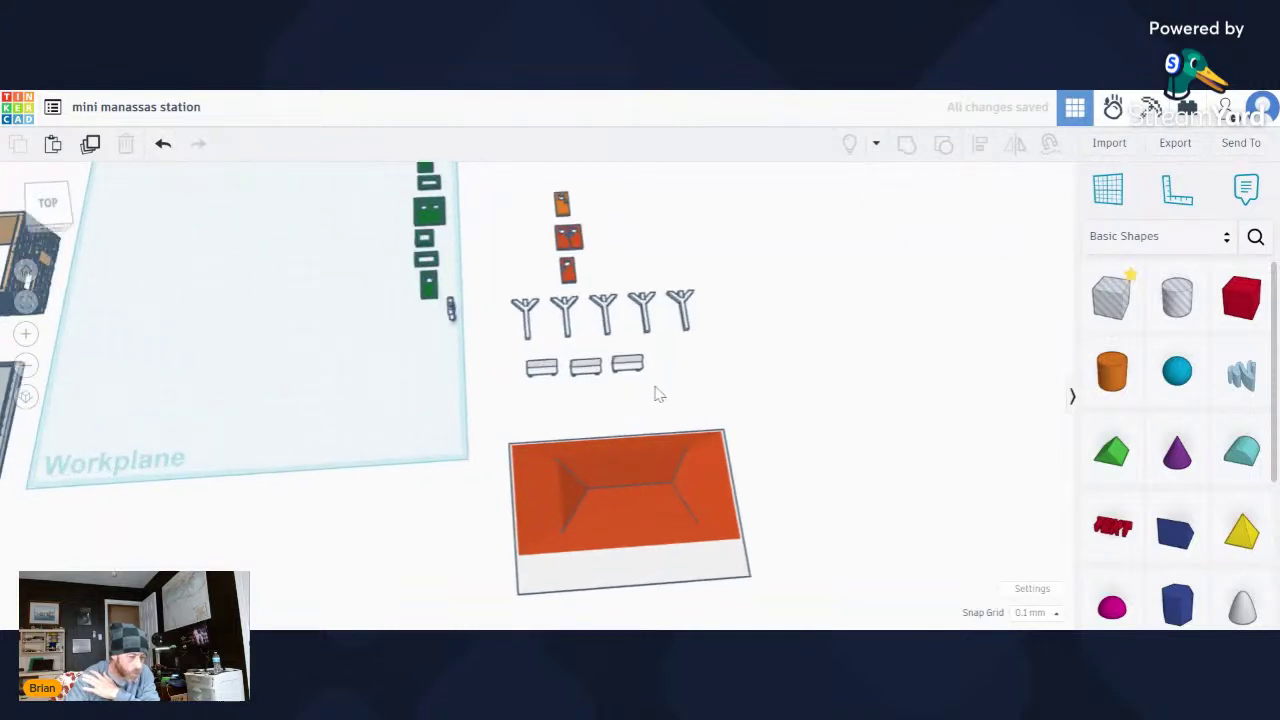
pyautogui.moveTo(651, 379); pyautogui.dragTo(530, 367)
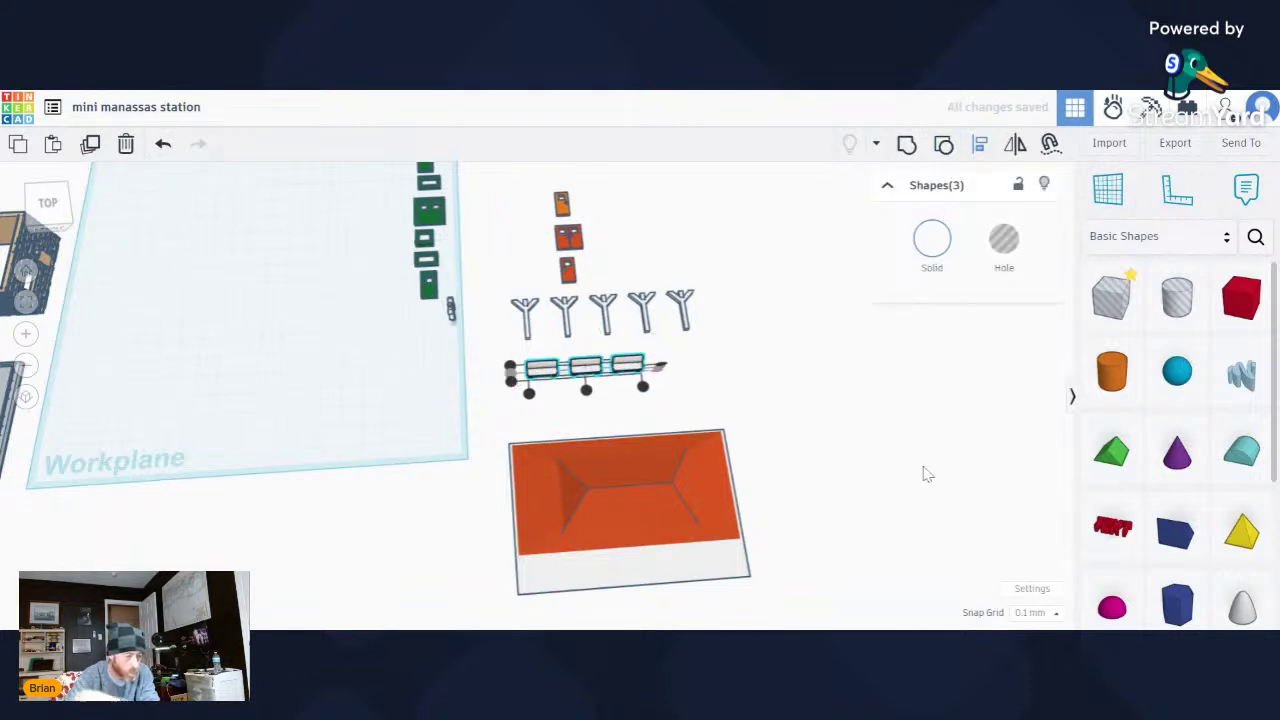
pyautogui.click(847, 358)
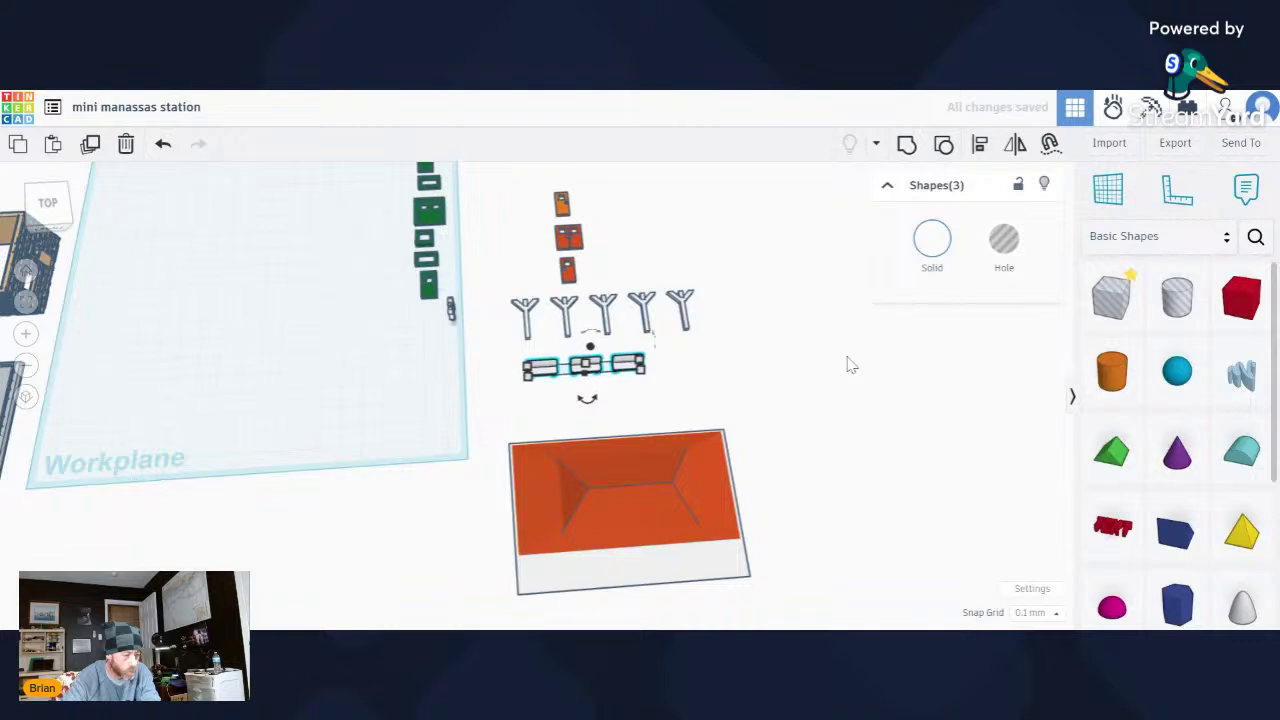
pyautogui.press('Up')
pyautogui.press('Up')
pyautogui.press('Up')
pyautogui.press('Up')
pyautogui.press('Up')
pyautogui.press('Up')
pyautogui.press('Up')
pyautogui.press('Up')
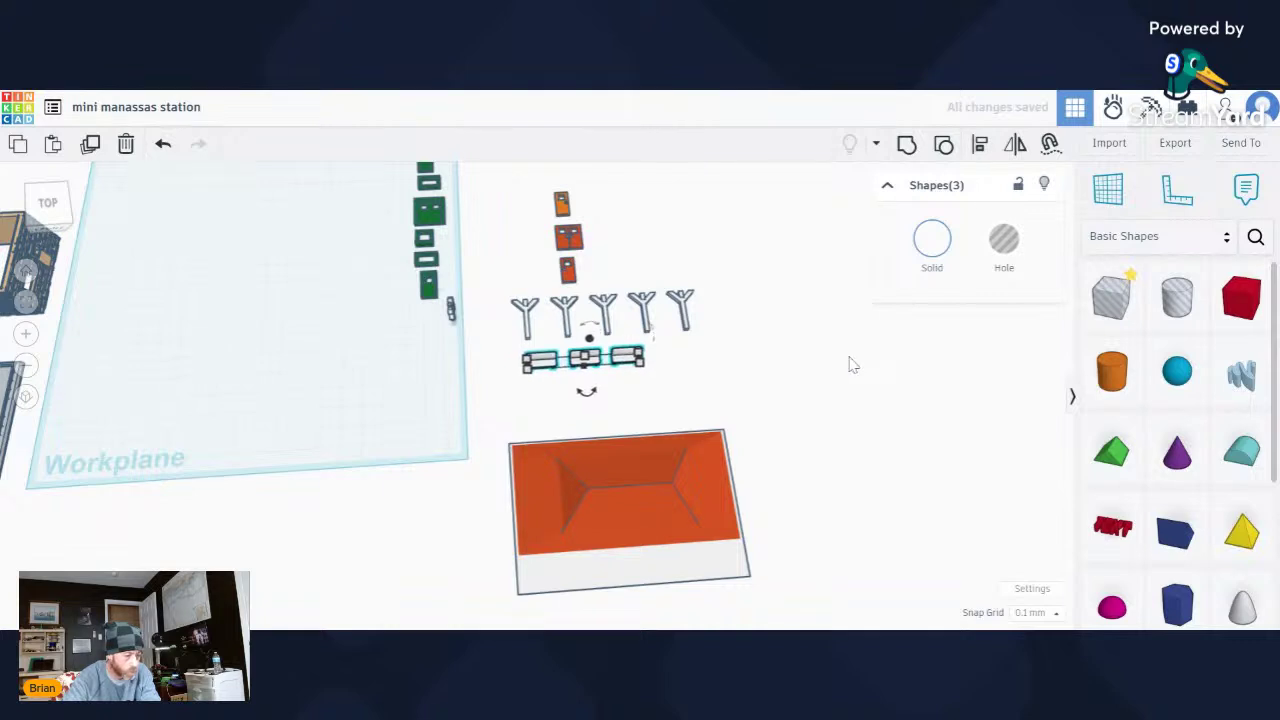
pyautogui.click(596, 264)
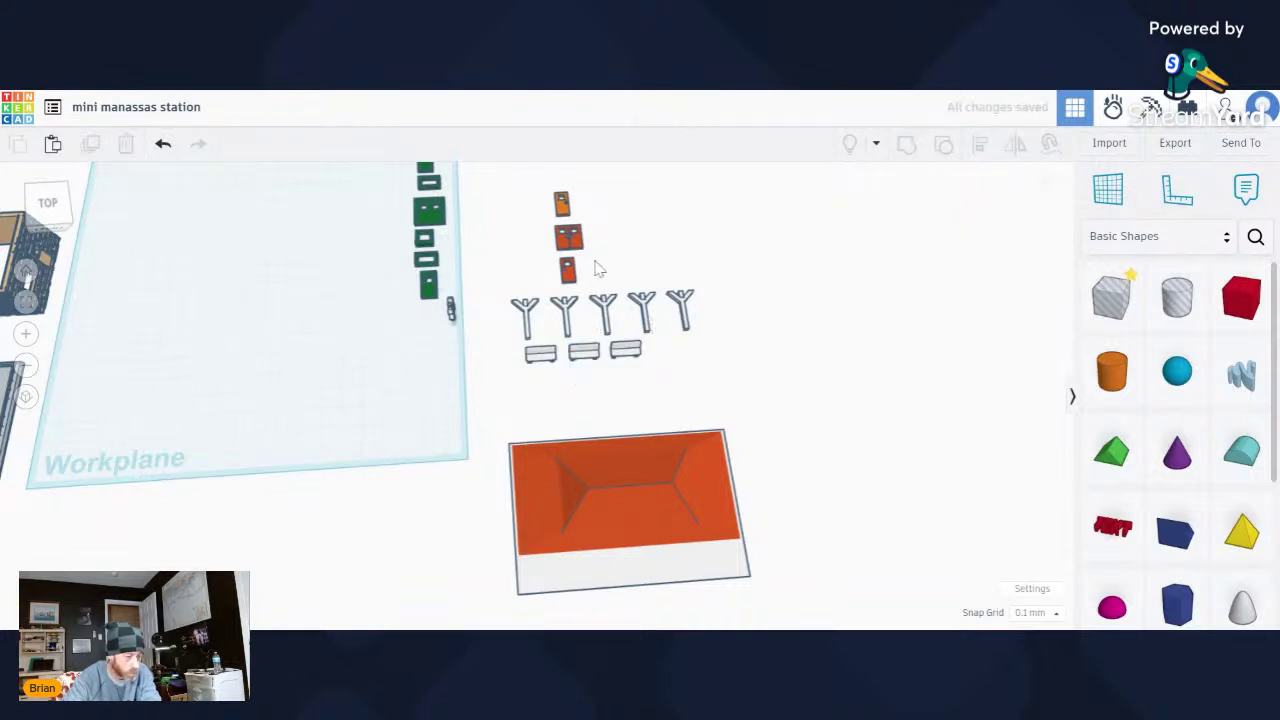
# Move the two single doors and the double door into a side-by-side row between the benches and the roof.
pyautogui.scroll(1, 590, 275)
pyautogui.moveTo(566, 276); pyautogui.dragTo(533, 402)
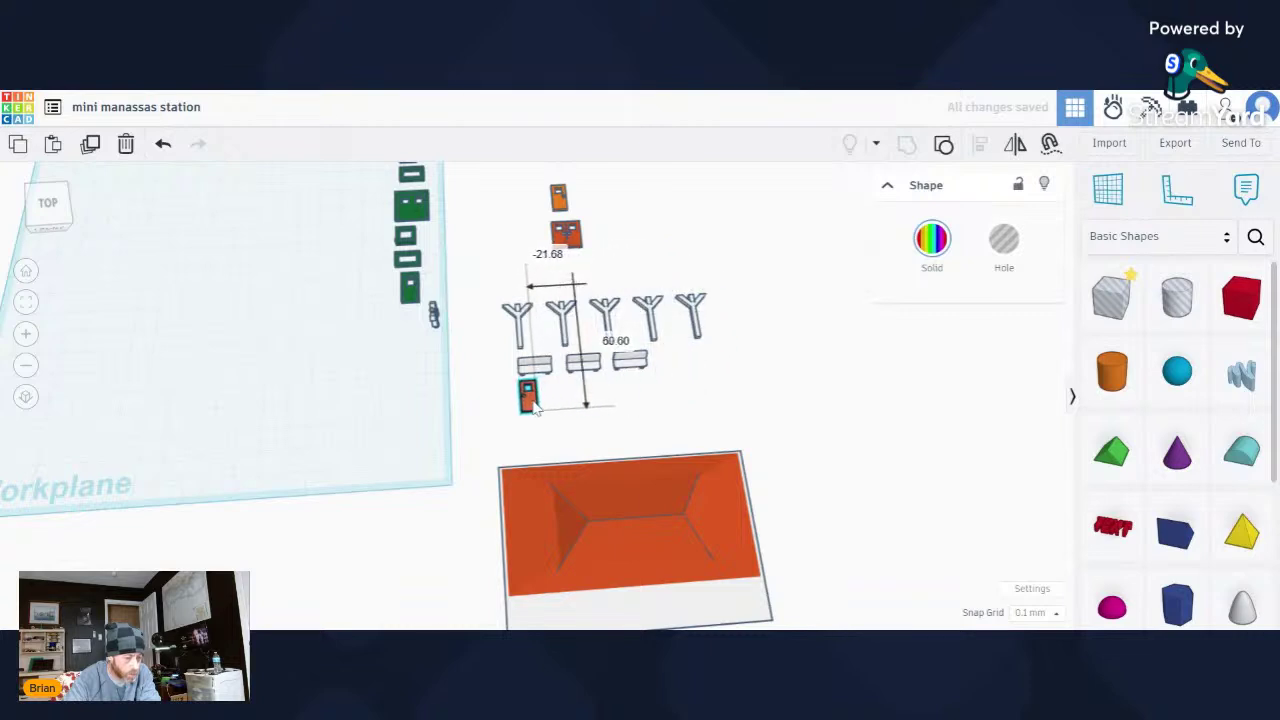
pyautogui.click(620, 245)
pyautogui.moveTo(584, 256); pyautogui.dragTo(521, 447)
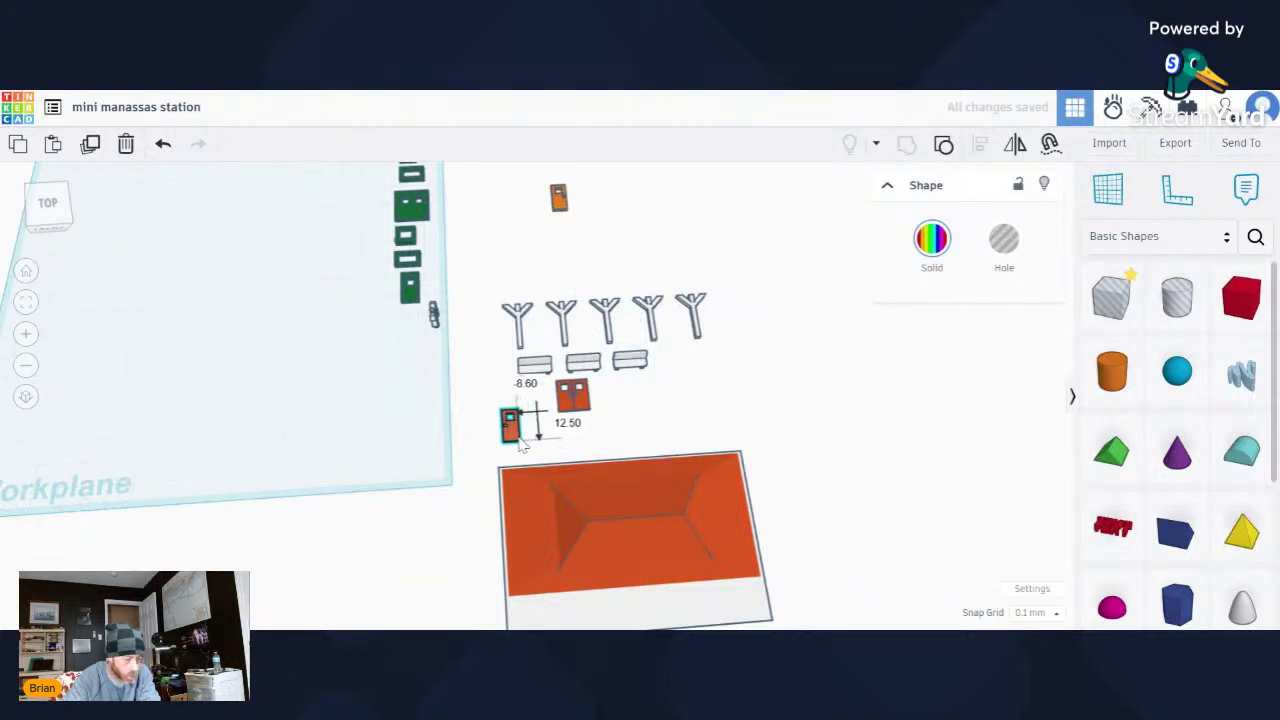
pyautogui.click(645, 437)
pyautogui.moveTo(614, 440); pyautogui.dragTo(538, 440)
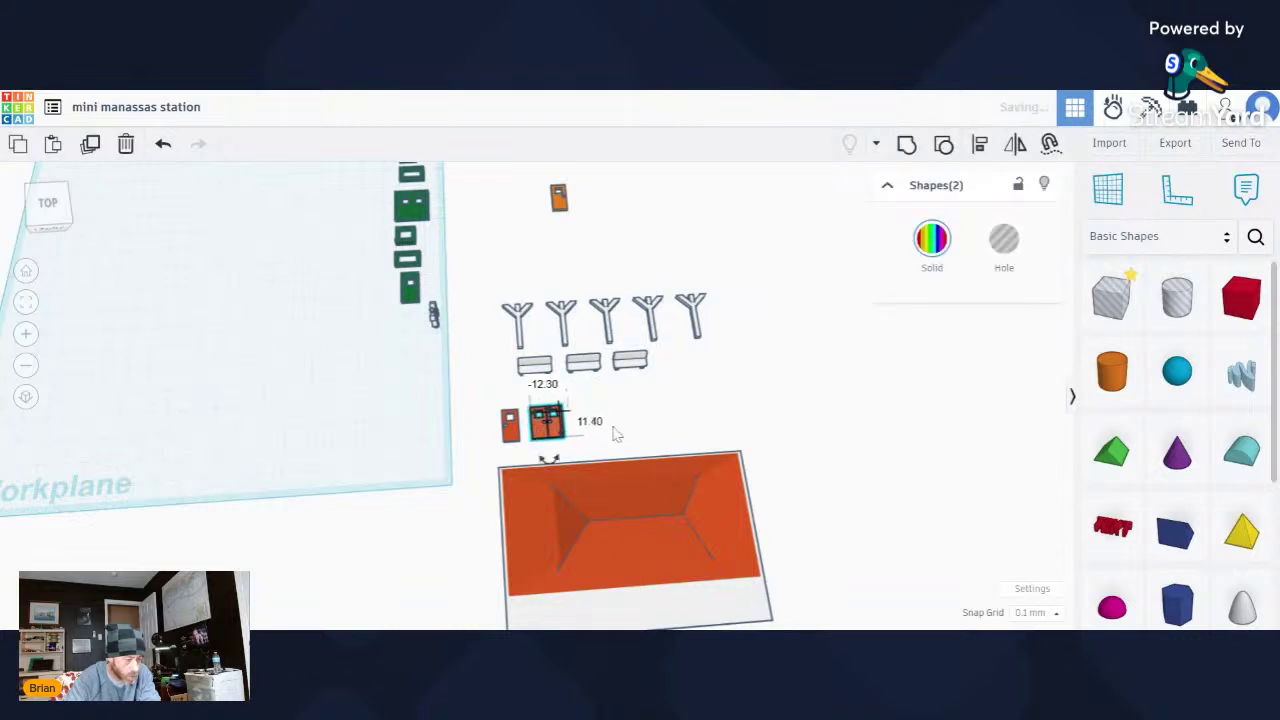
pyautogui.click(642, 246)
pyautogui.moveTo(642, 246); pyautogui.dragTo(497, 405)
# Align the door pieces with each other and shift the row close to the benches, centred in front of them.
pyautogui.click(980, 143)
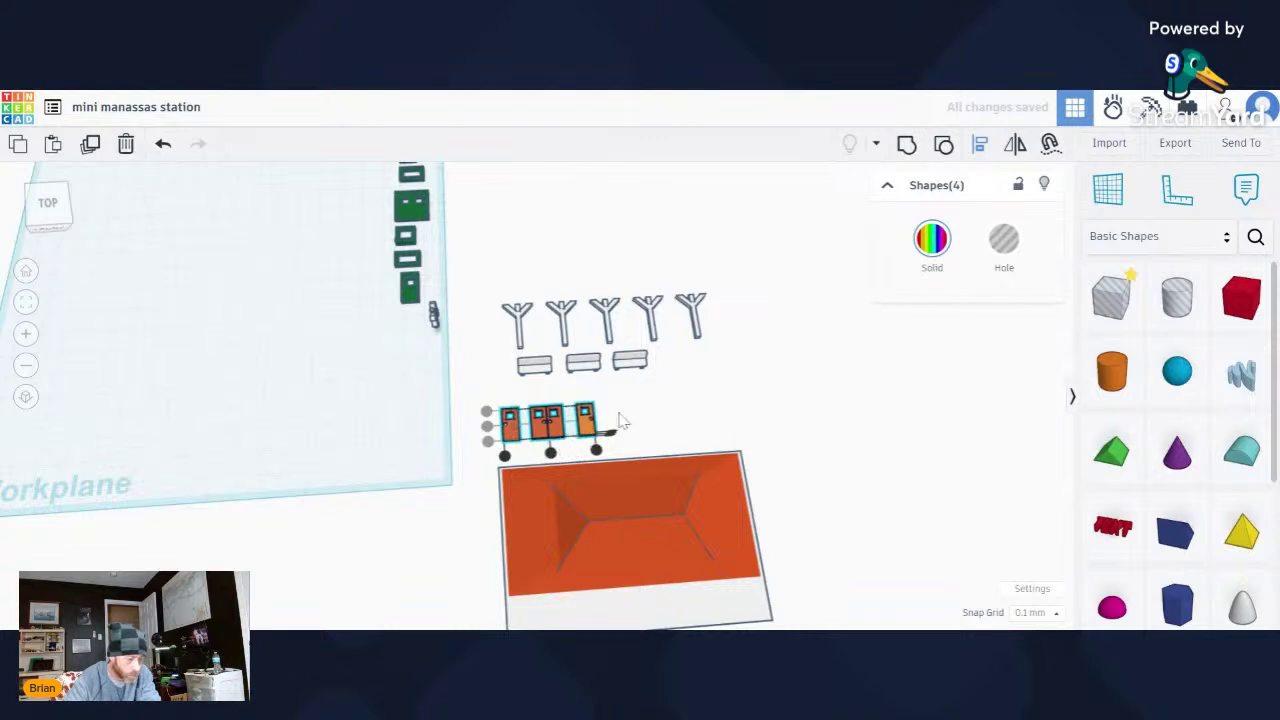
pyautogui.moveTo(616, 448); pyautogui.dragTo(478, 404)
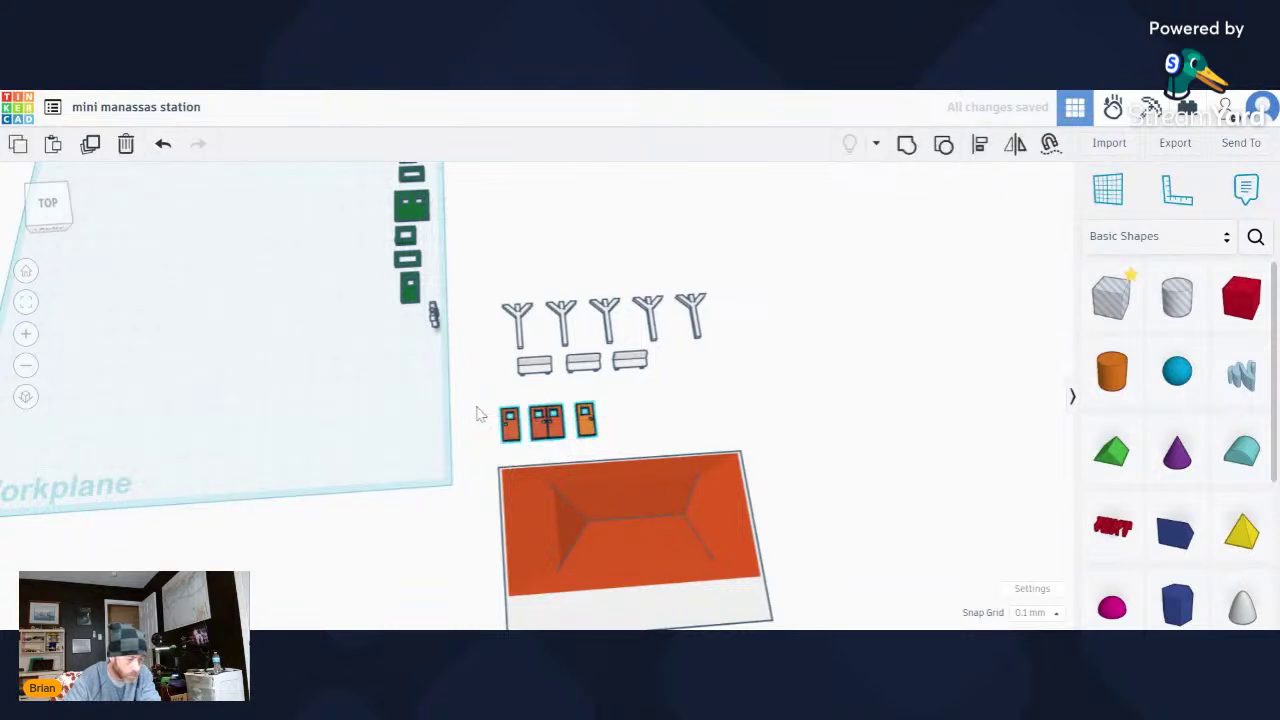
pyautogui.moveTo(531, 440); pyautogui.dragTo(584, 418)
pyautogui.click(790, 485)
# Move the orange roof closer to the row of doors.
pyautogui.scroll(-2, 815, 485)
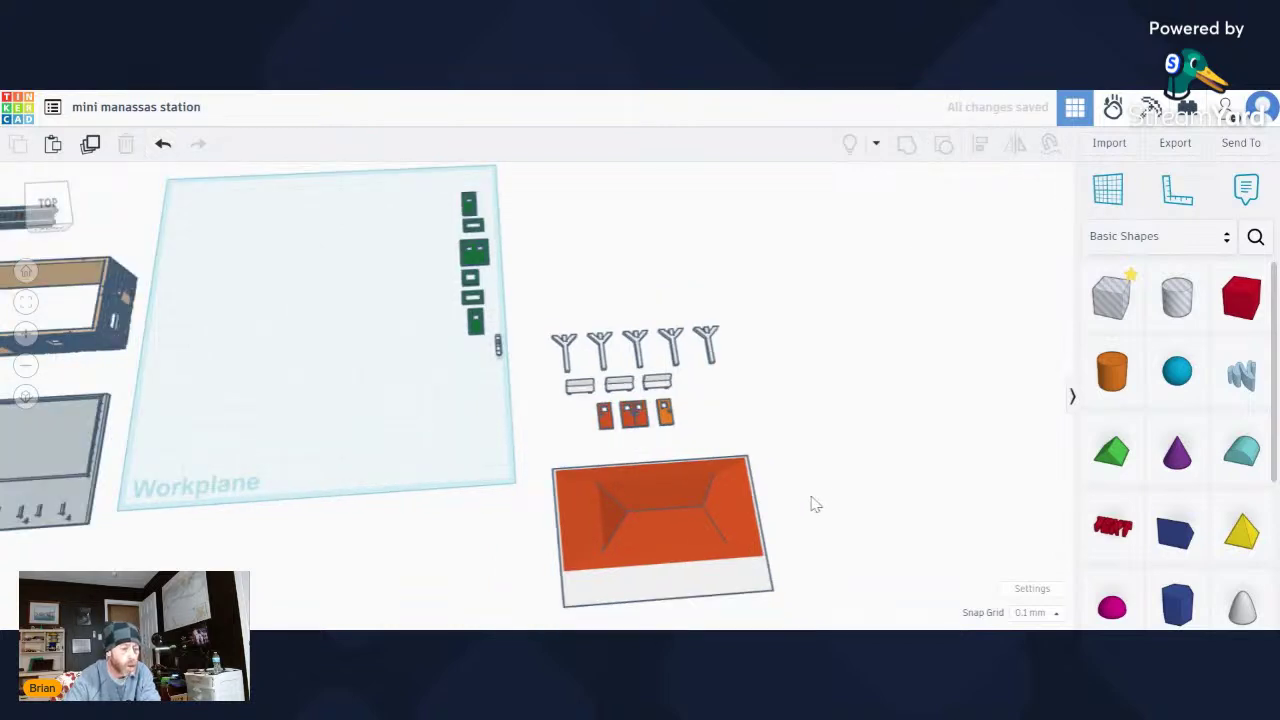
pyautogui.moveTo(795, 519); pyautogui.dragTo(746, 391, button='middle')
pyautogui.scroll(-1, 780, 380)
pyautogui.moveTo(782, 364); pyautogui.dragTo(787, 444, button='right')
pyautogui.moveTo(782, 458); pyautogui.dragTo(508, 368)
pyautogui.moveTo(588, 436); pyautogui.dragTo(622, 428, button='right')
pyautogui.moveTo(621, 421); pyautogui.dragTo(622, 389)
pyautogui.click(469, 491)
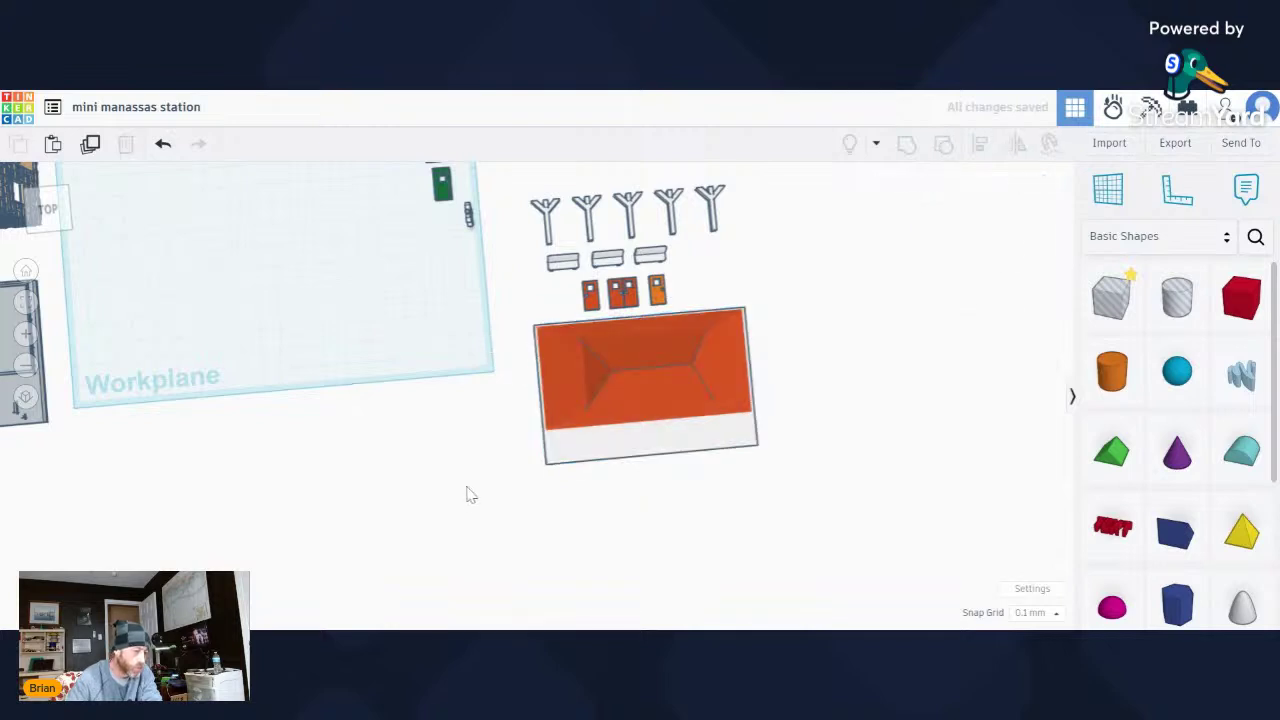
pyautogui.moveTo(469, 491); pyautogui.dragTo(478, 505, button='right')
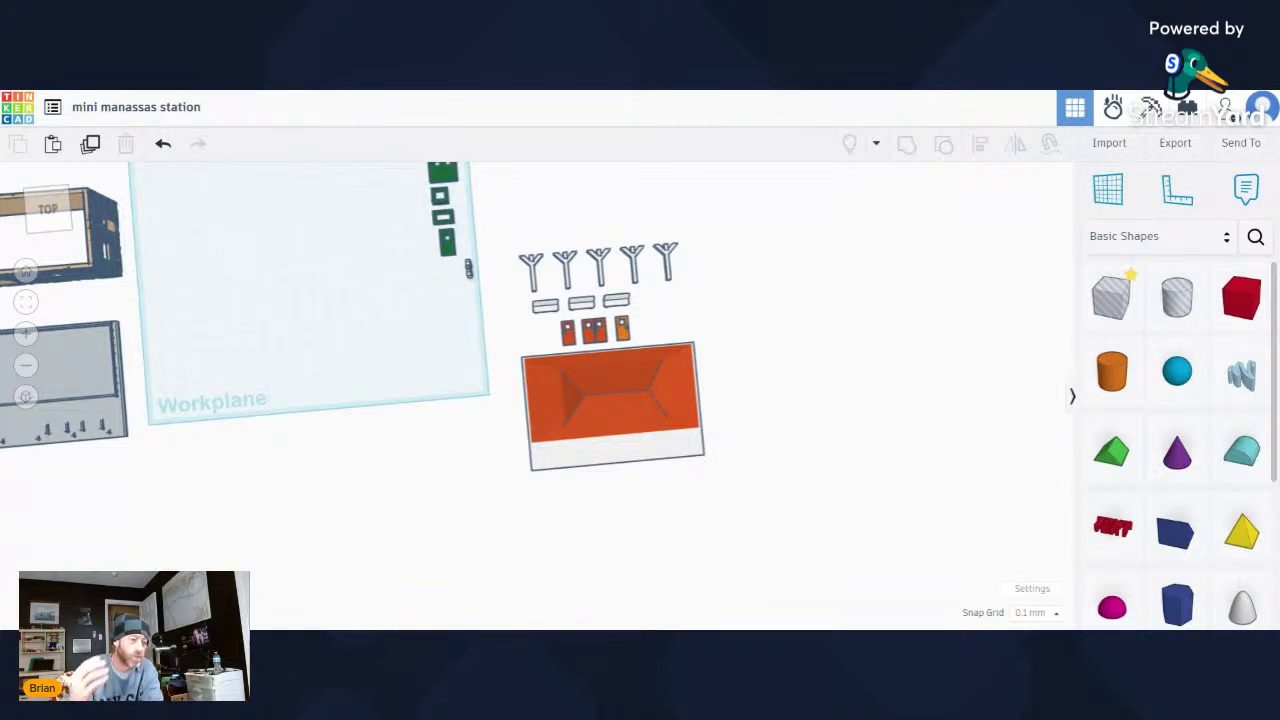
pyautogui.scroll(-1, 360, 305)
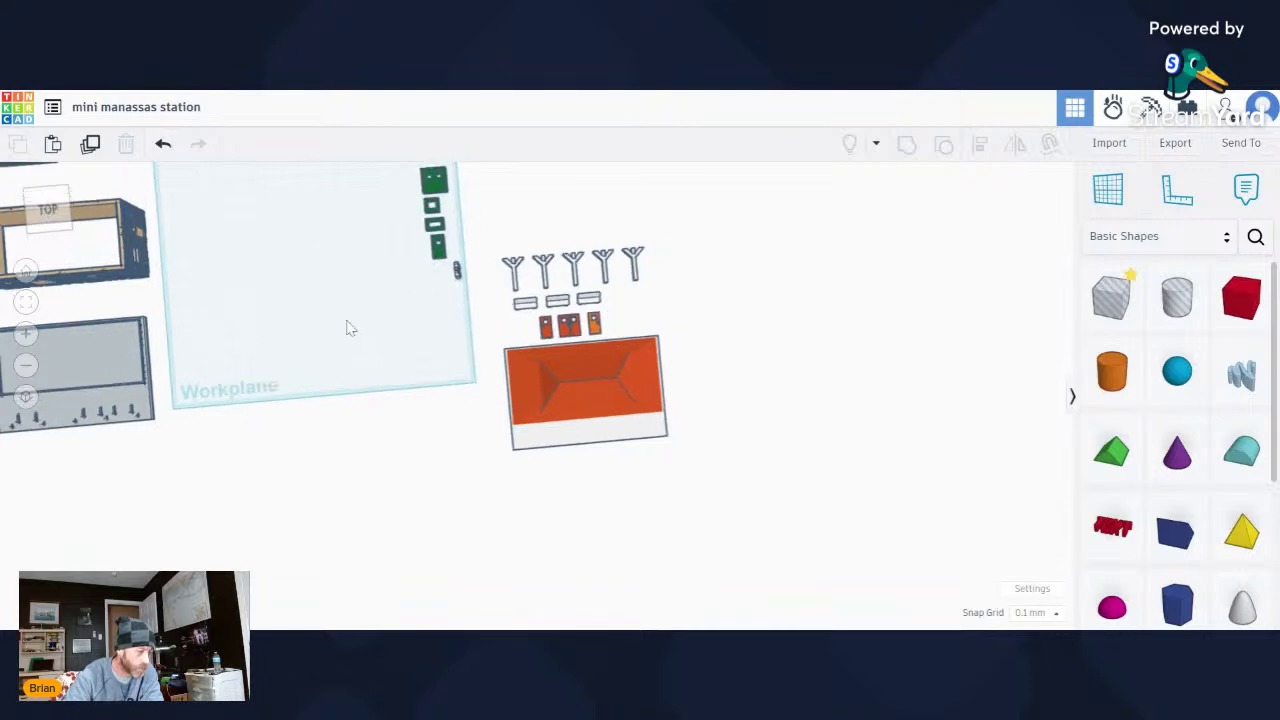
# Rotate the railroad crossing signal 90° on the workplane and tip it -90° so it lies flat.
pyautogui.scroll(3, 385, 286)
pyautogui.moveTo(488, 283); pyautogui.dragTo(428, 186, button='right')
pyautogui.scroll(5, 390, 330)
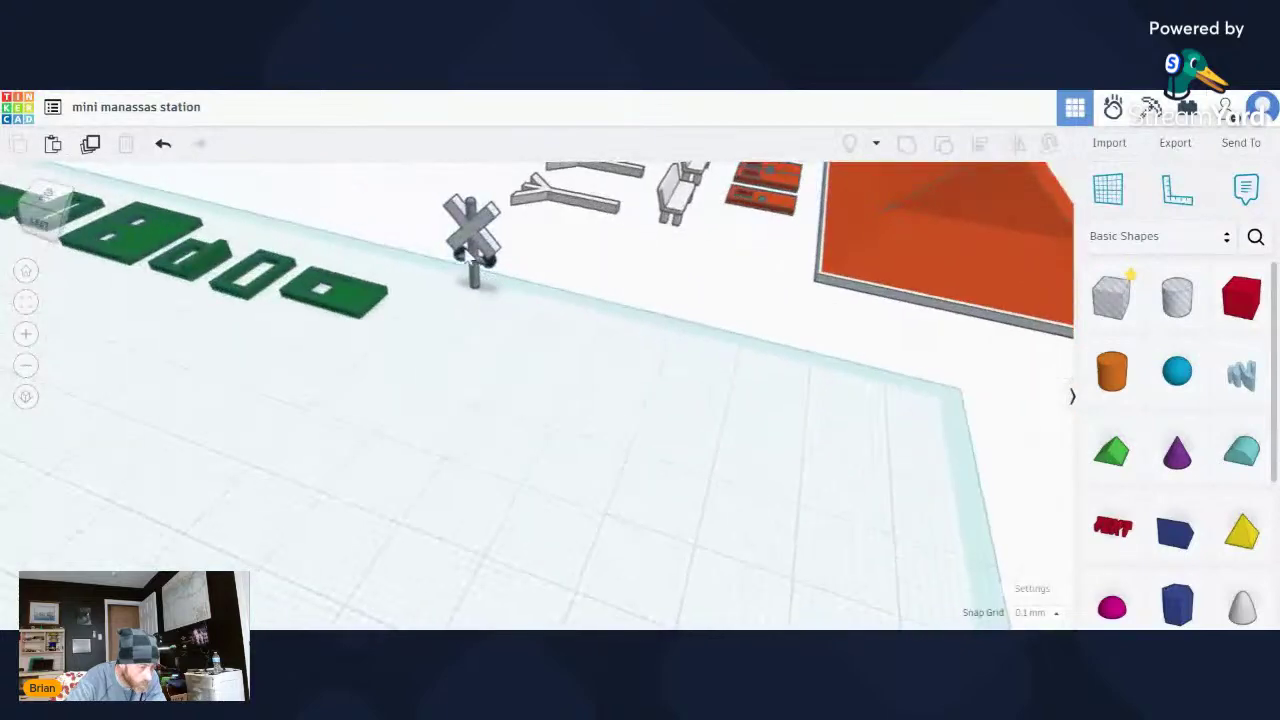
pyautogui.moveTo(428, 186); pyautogui.dragTo(530, 307)
pyautogui.scroll(-3, 554, 334)
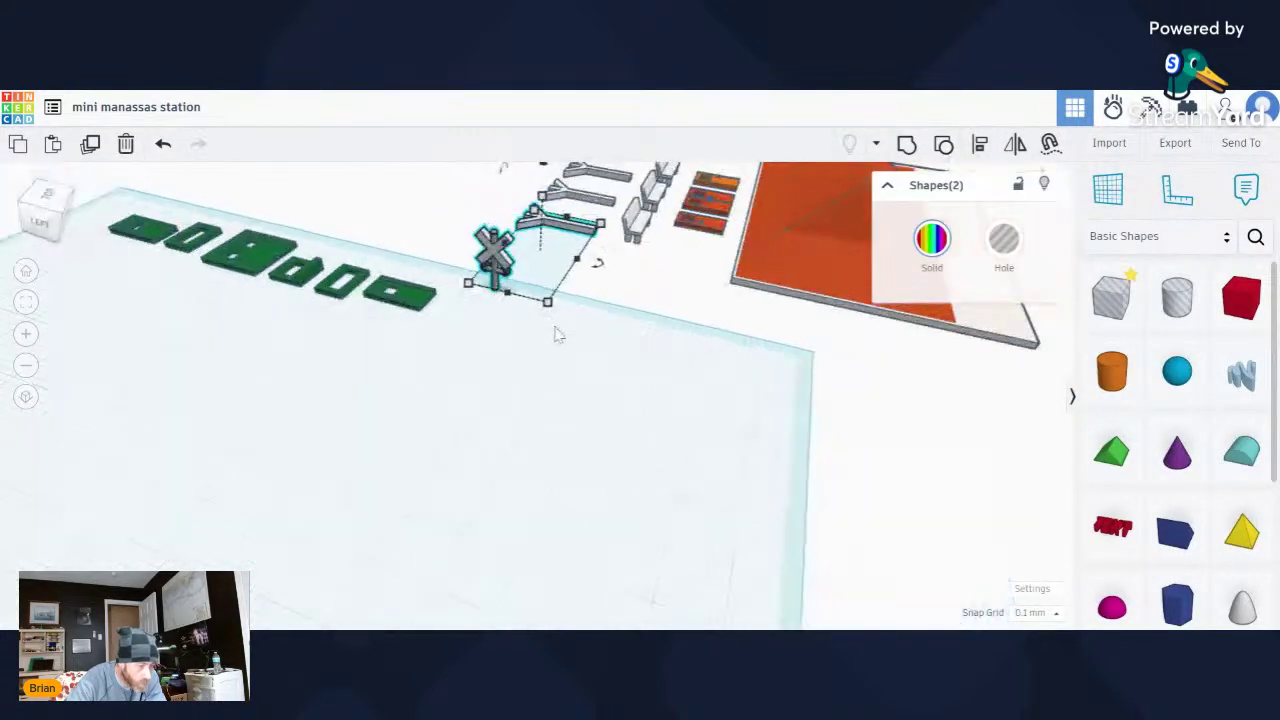
pyautogui.click(560, 334)
pyautogui.moveTo(560, 334); pyautogui.dragTo(527, 363, button='right')
pyautogui.click(528, 328)
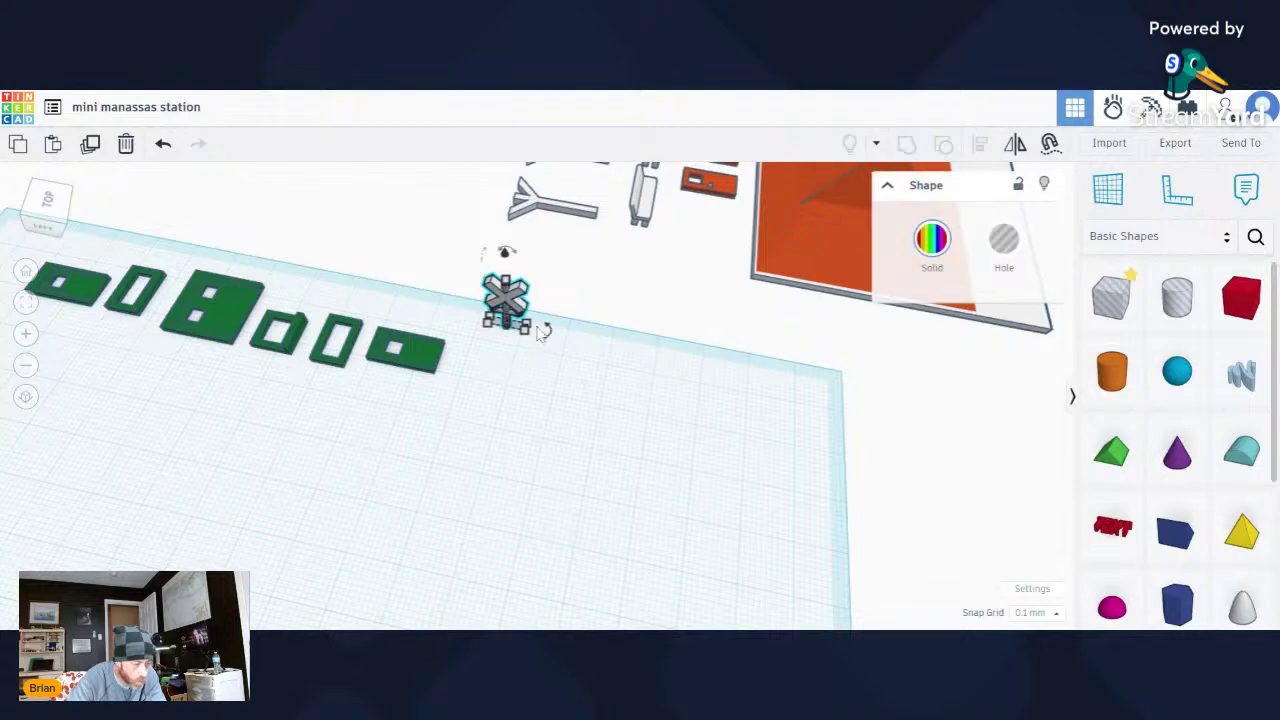
pyautogui.moveTo(543, 334); pyautogui.dragTo(496, 360)
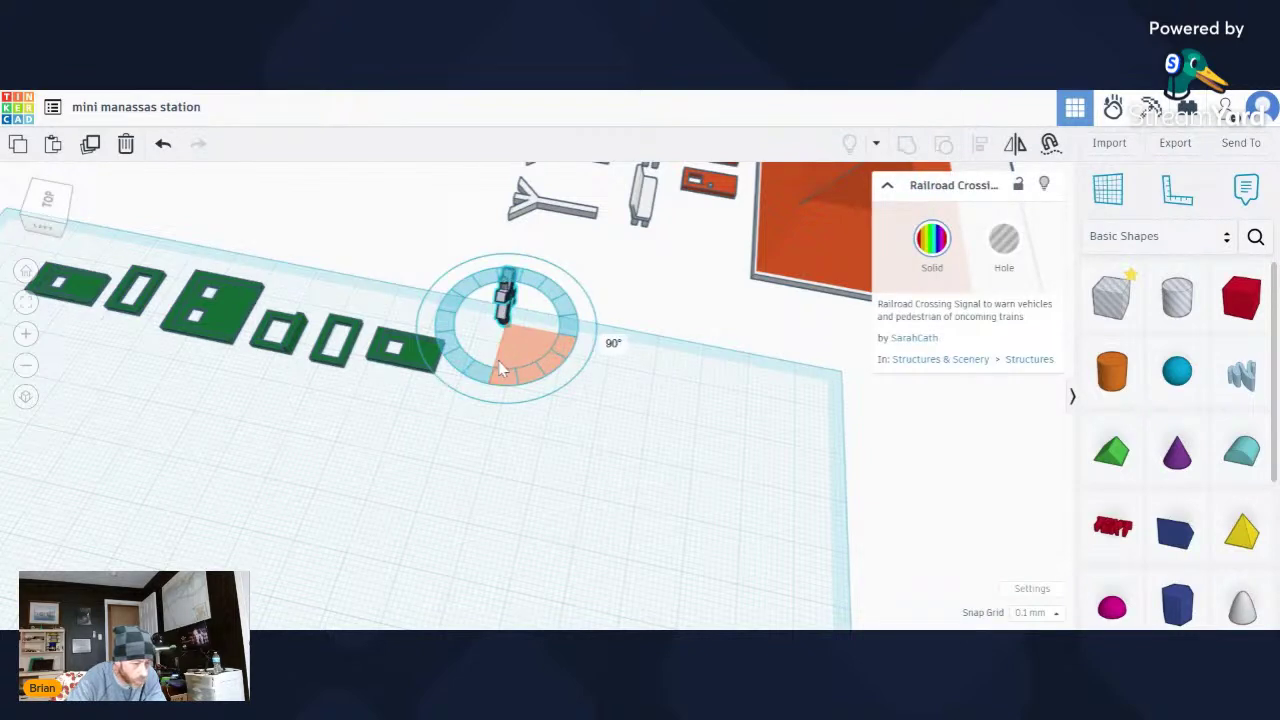
pyautogui.moveTo(500, 300)
pyautogui.mouseDown()
pyautogui.moveTo(478, 288)
pyautogui.moveTo(500, 300)
pyautogui.mouseUp()
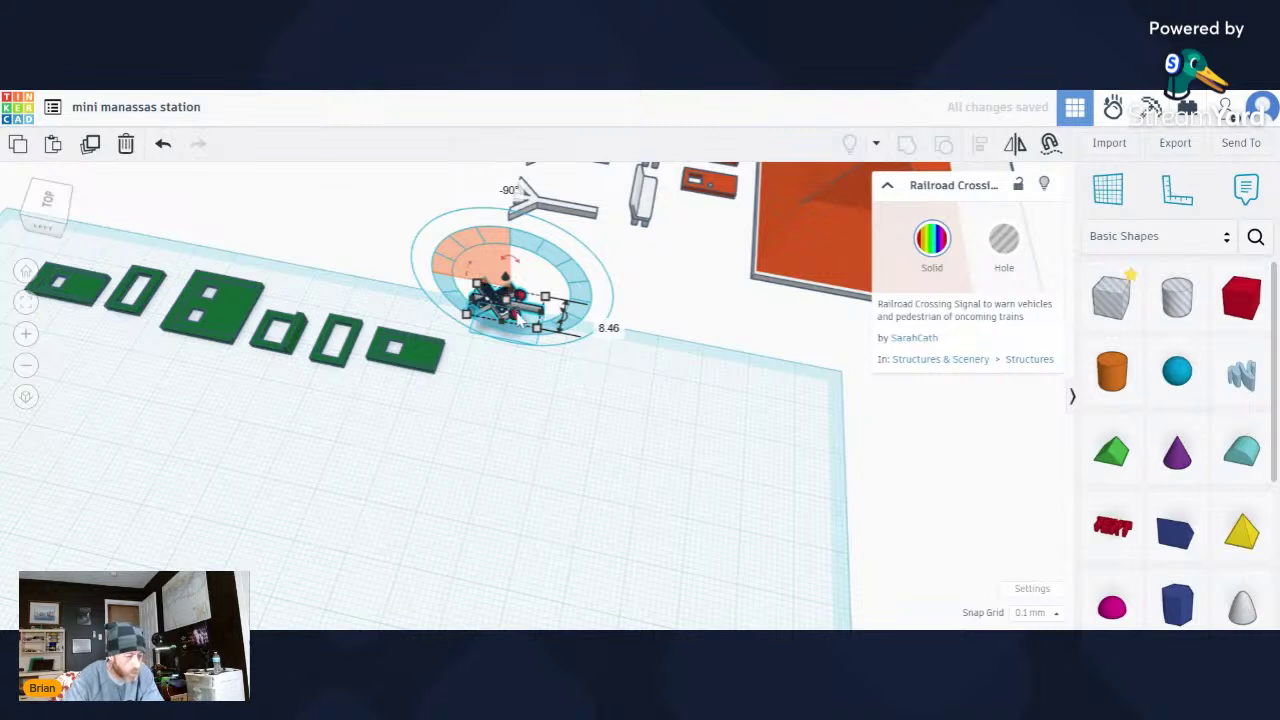
# Move the flat railroad crossing signal off the workplane to the free end of the orange door row.
pyautogui.moveTo(603, 429); pyautogui.dragTo(623, 354, button='right')
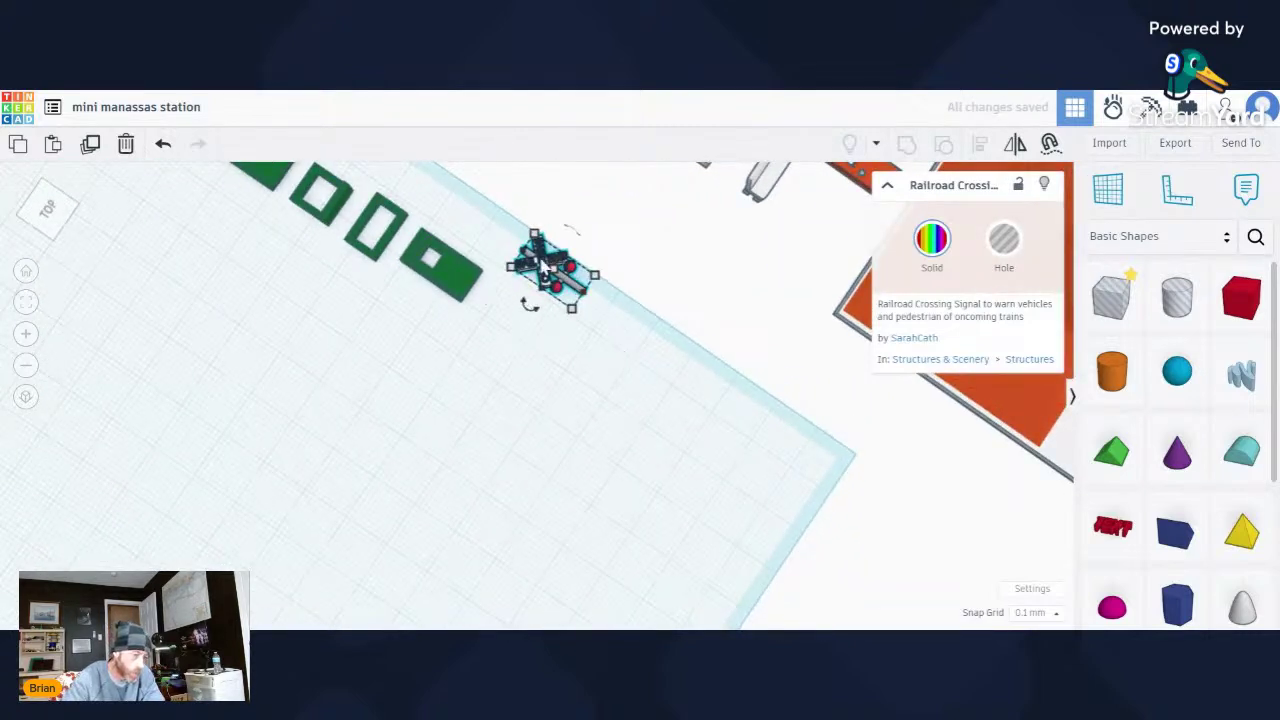
pyautogui.moveTo(543, 264); pyautogui.dragTo(816, 214)
pyautogui.click(714, 340)
pyautogui.scroll(-3, 714, 334)
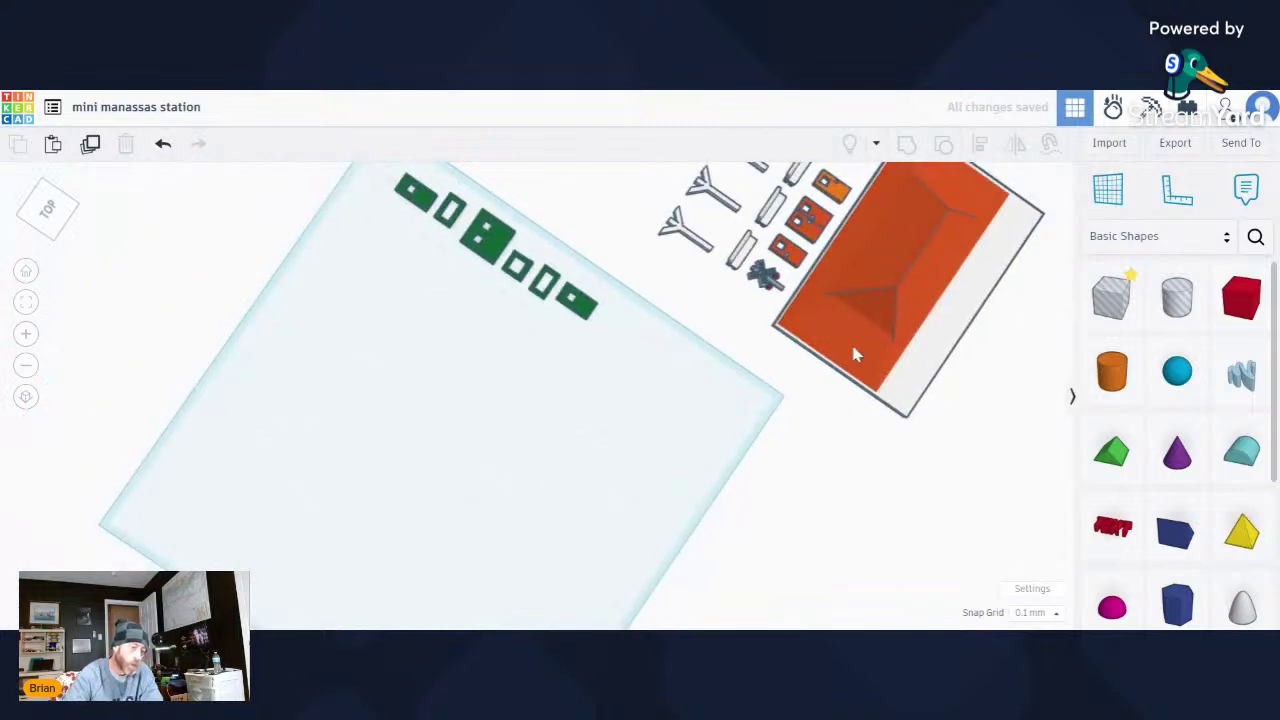
pyautogui.scroll(-5, 600, 403)
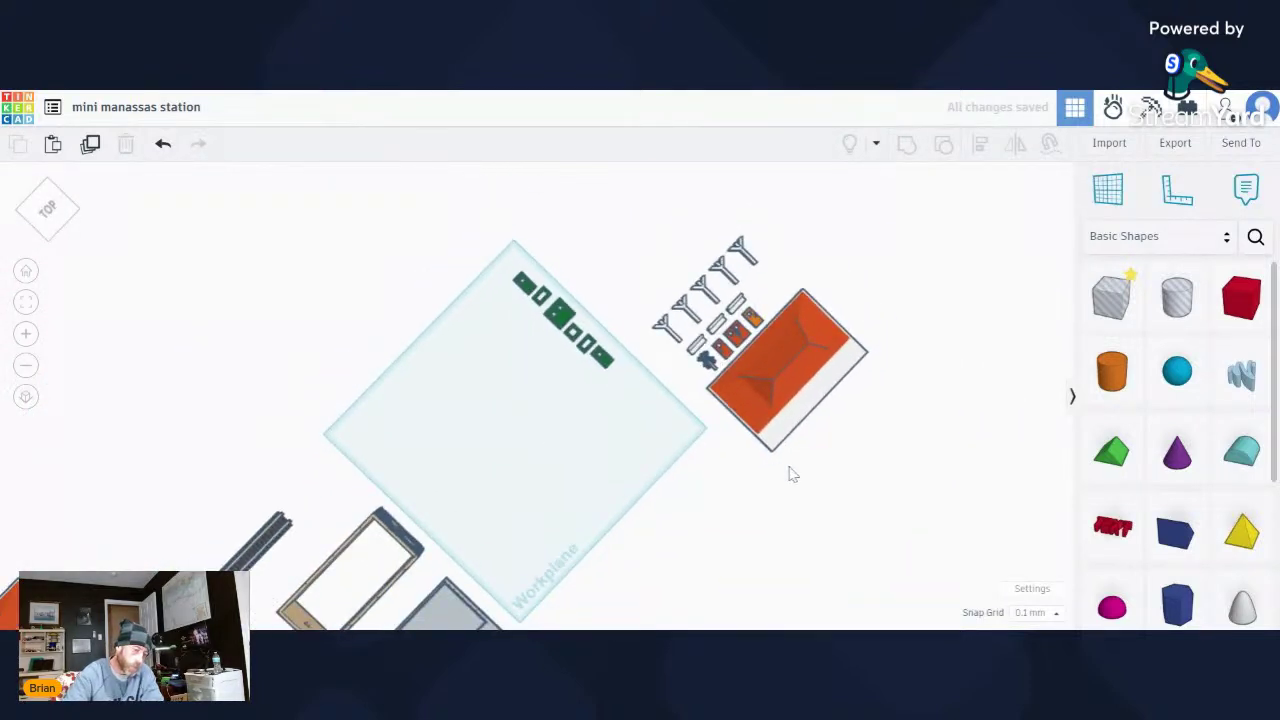
# Move the row of six green window and door pieces across the workplane to the side nearest the platform.
pyautogui.moveTo(790, 474); pyautogui.dragTo(651, 423, button='middle')
pyautogui.moveTo(686, 406); pyautogui.dragTo(540, 380, button='right')
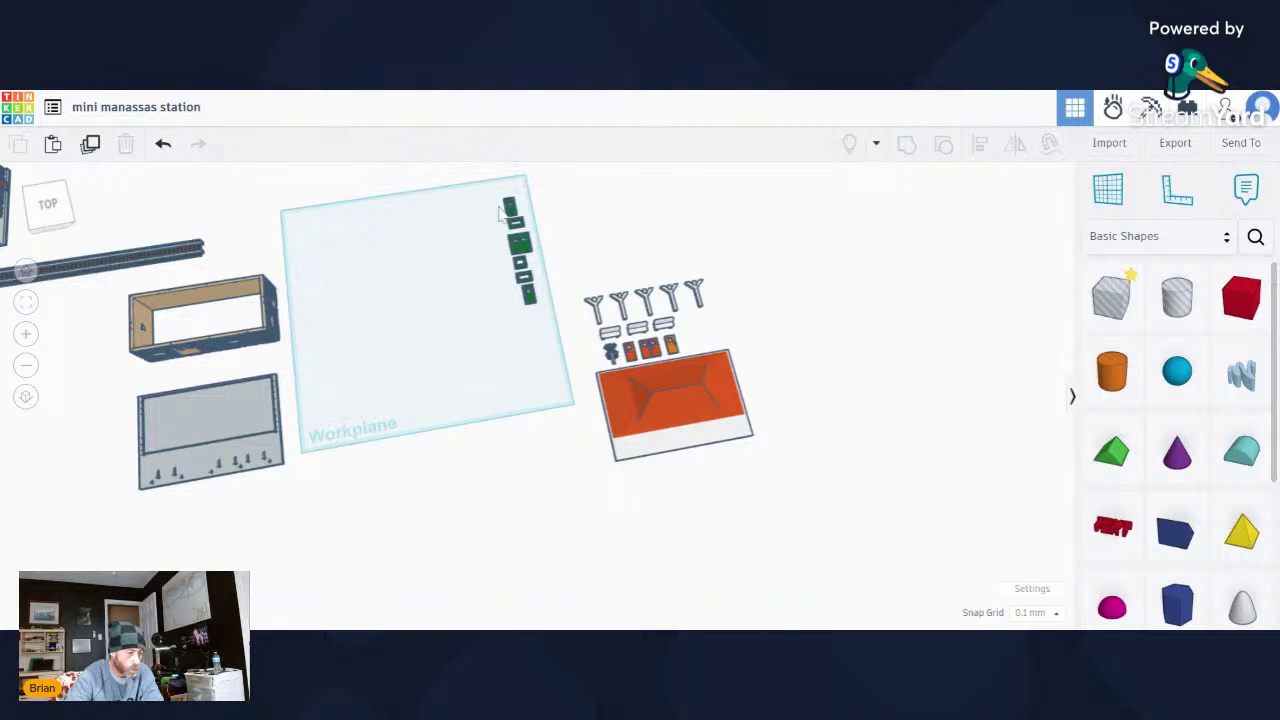
pyautogui.moveTo(490, 185); pyautogui.dragTo(556, 333)
pyautogui.scroll(2, 513, 292)
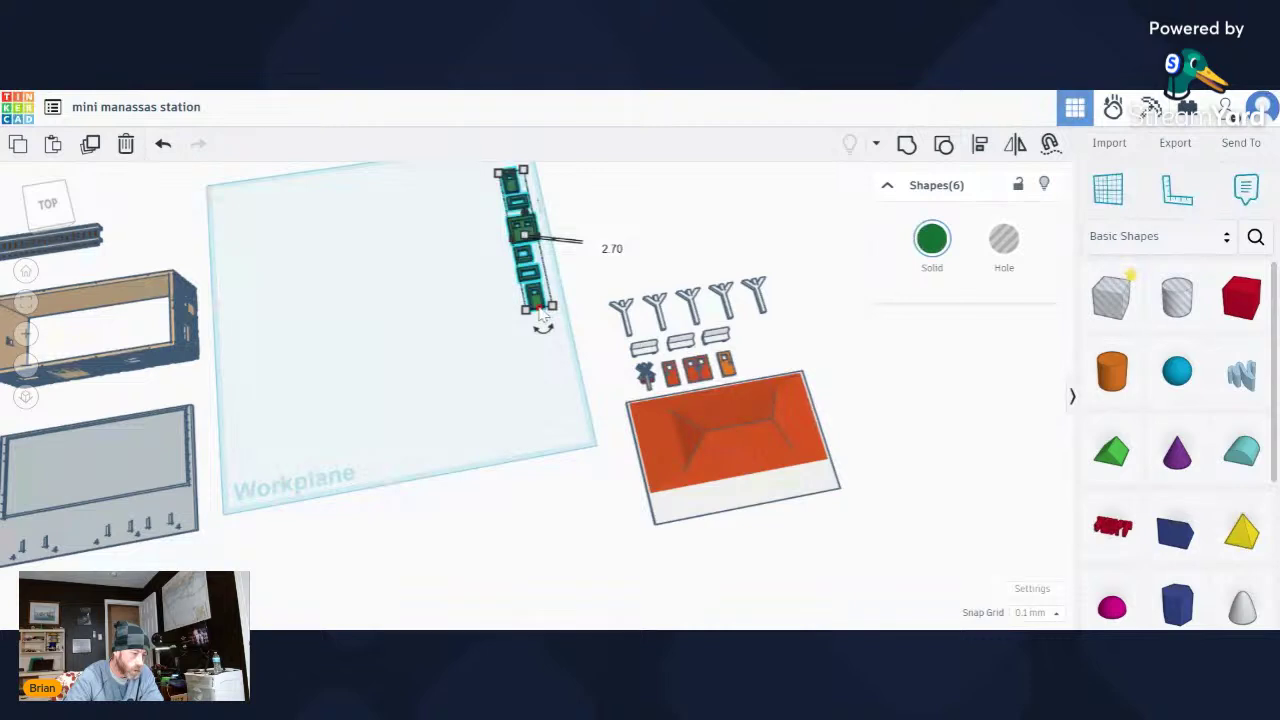
pyautogui.moveTo(540, 315); pyautogui.dragTo(391, 351)
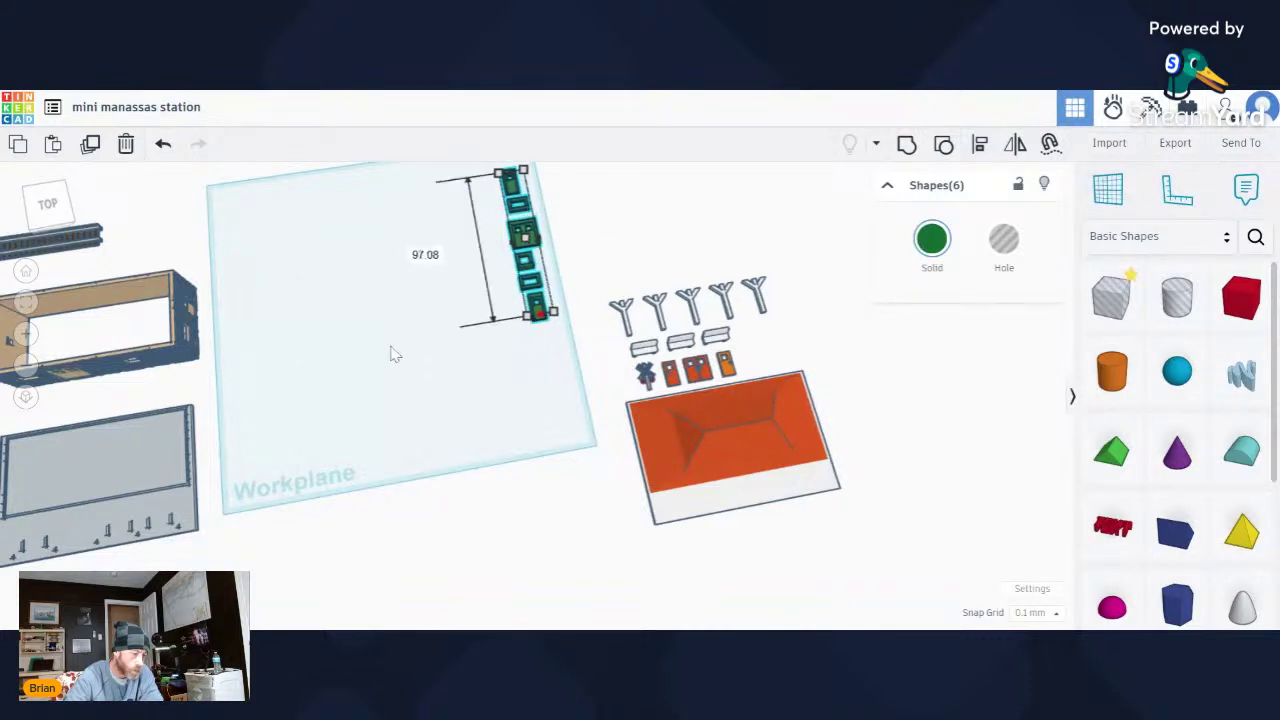
pyautogui.click(163, 143)
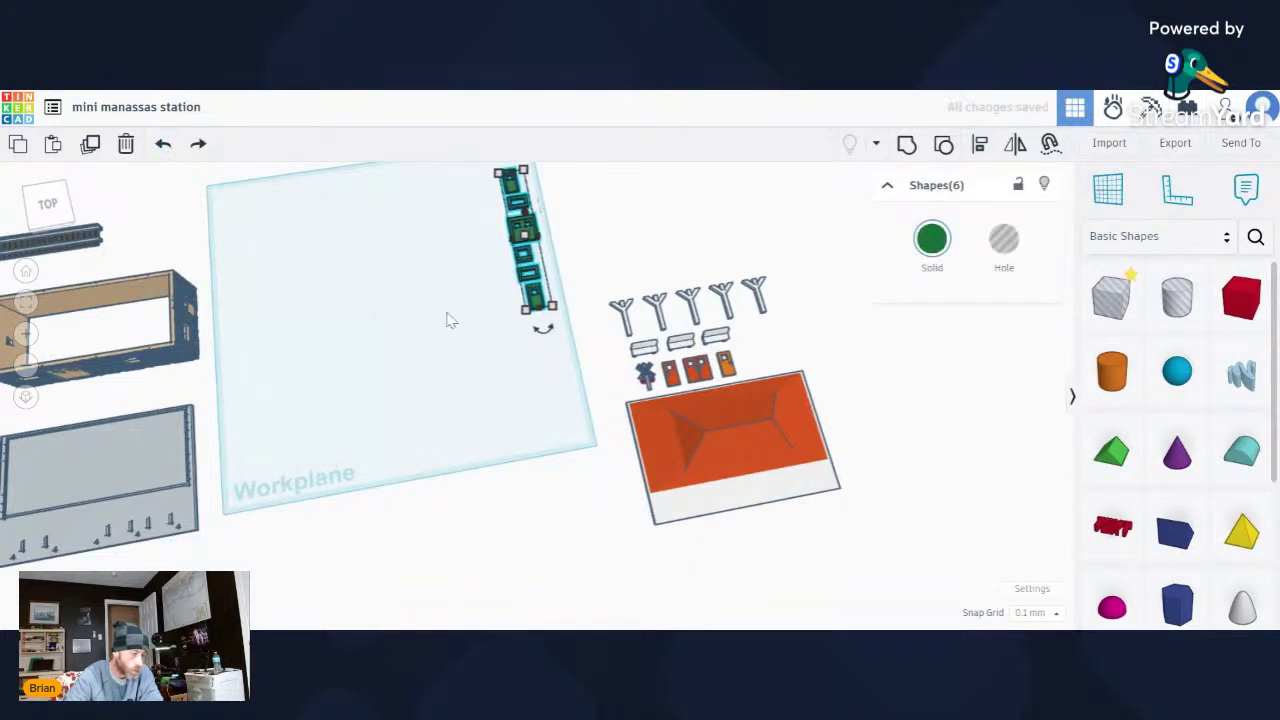
pyautogui.scroll(3, 455, 300)
pyautogui.moveTo(600, 338); pyautogui.dragTo(307, 507)
pyautogui.scroll(-4, 245, 523)
pyautogui.moveTo(307, 507); pyautogui.dragTo(684, 378, button='middle')
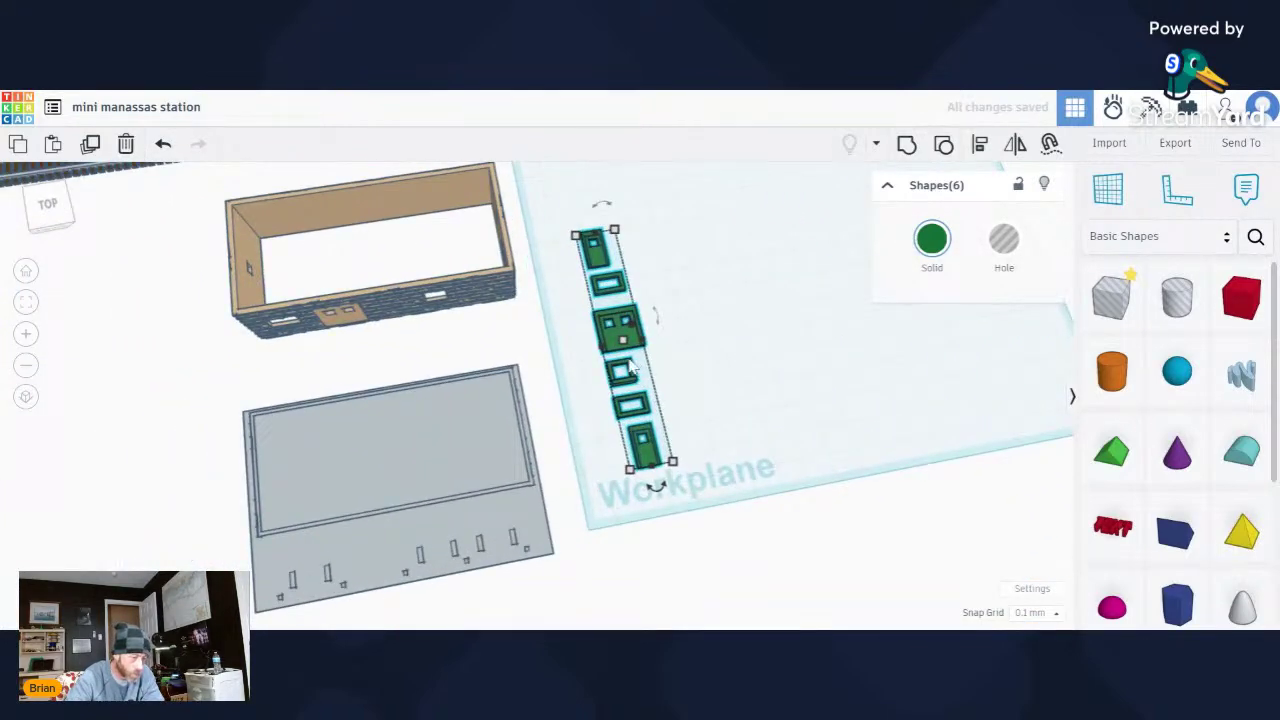
# Shift the six green pieces over the workplane edge so they stand directly beside the grey platform.
pyautogui.moveTo(618, 358); pyautogui.dragTo(576, 445)
pyautogui.click(672, 380)
pyautogui.scroll(-2, 672, 380)
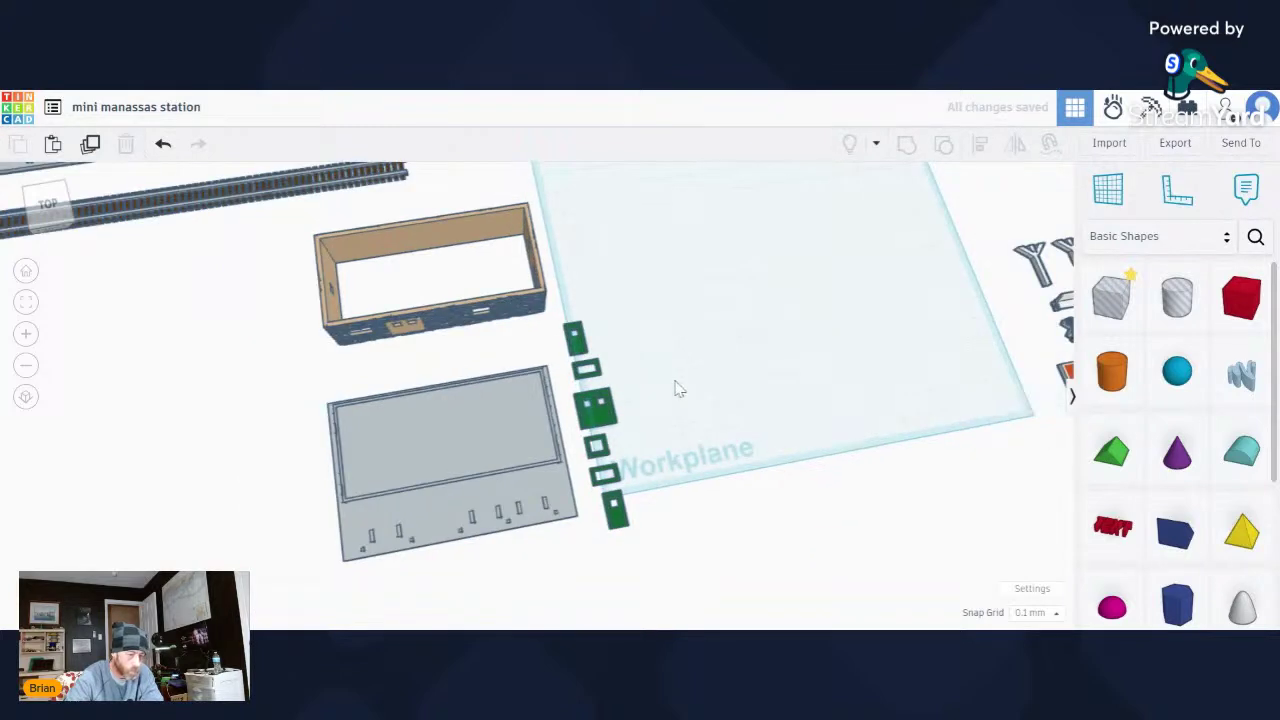
# Move the brick station walls from behind the platform onto the workplane.
pyautogui.scroll(-2, 700, 382)
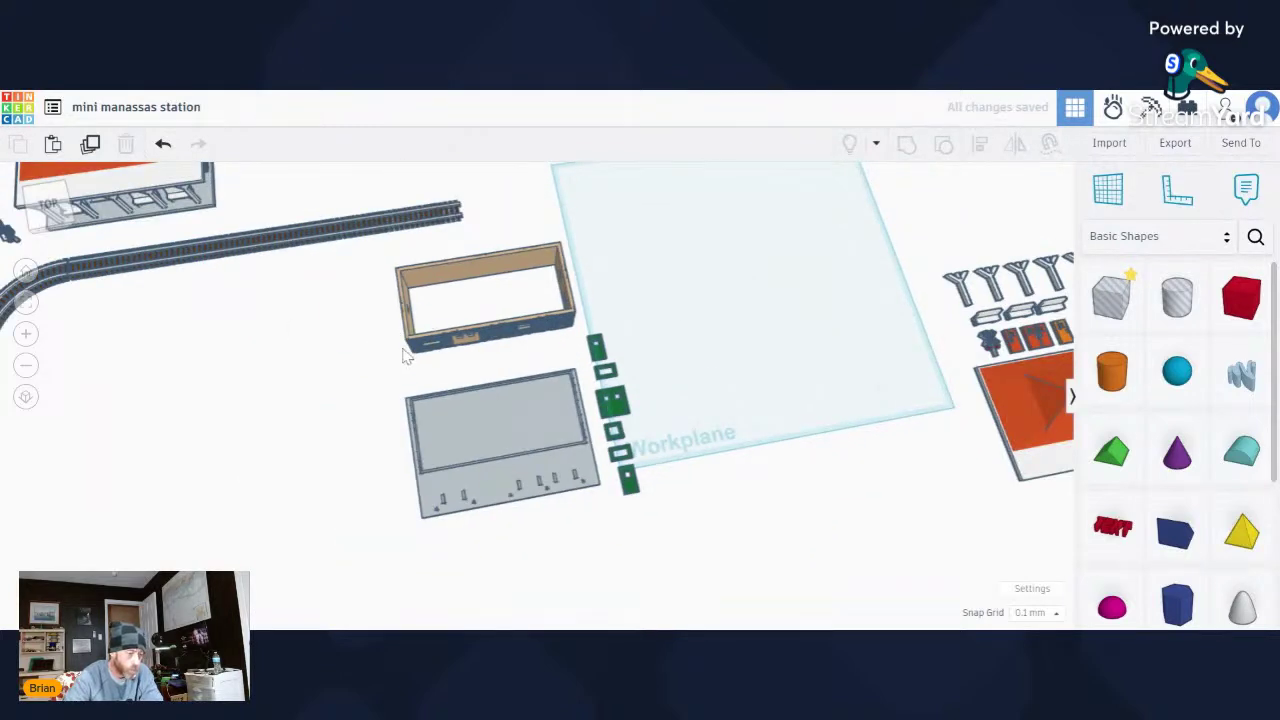
pyautogui.moveTo(425, 345); pyautogui.dragTo(746, 420)
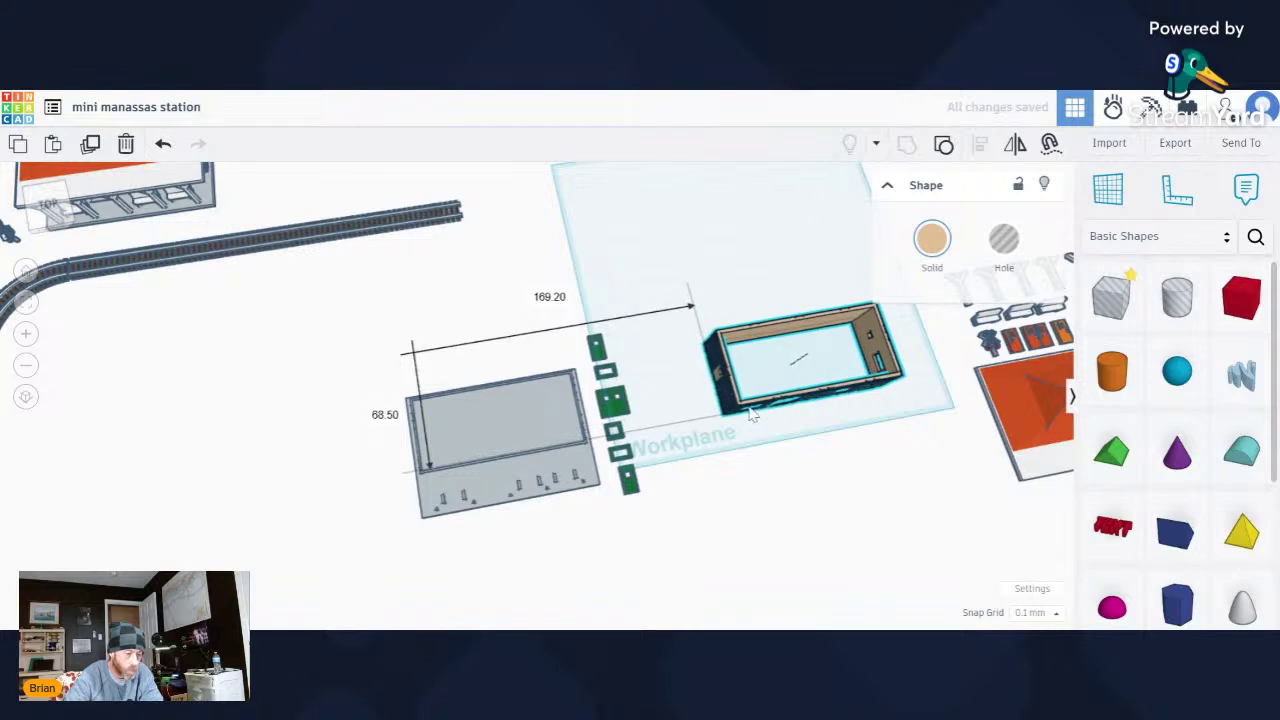
pyautogui.click(731, 523)
# Move the railroad crossing signal into the gap between the first two Y-shaped posts, above the benches.
pyautogui.scroll(-2, 646, 543)
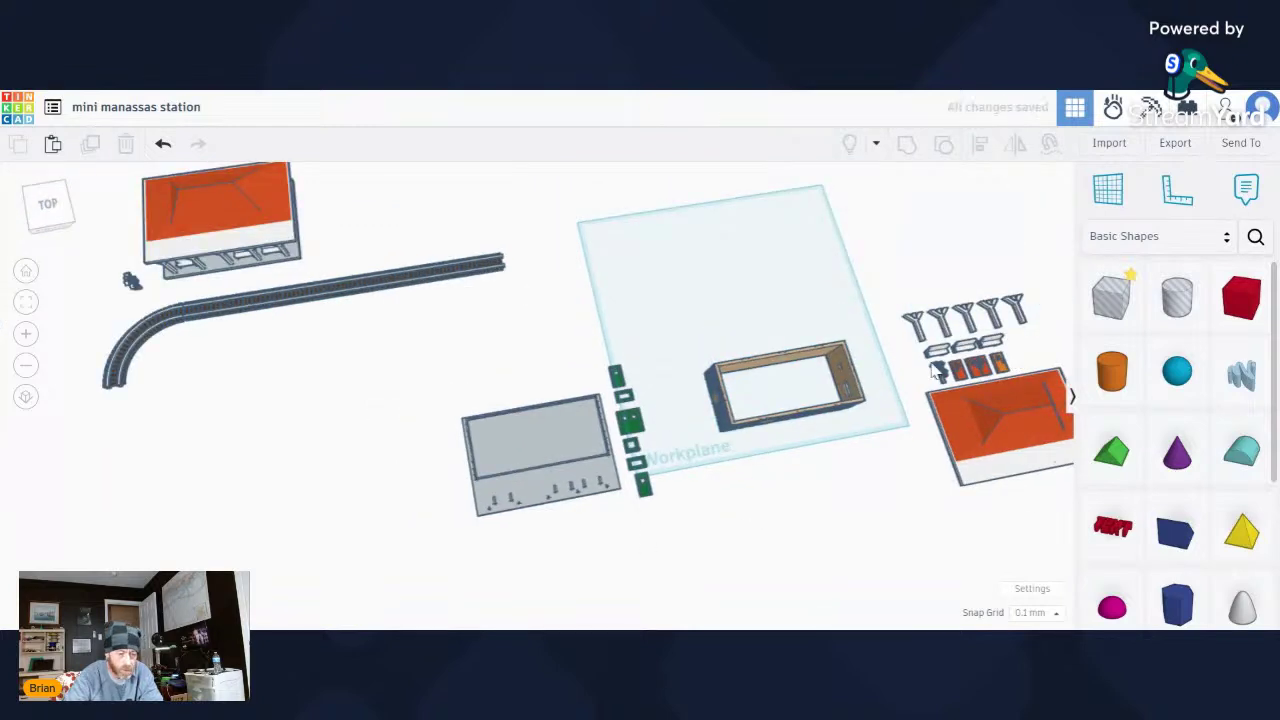
pyautogui.scroll(-2, 950, 372)
pyautogui.moveTo(1030, 460); pyautogui.dragTo(690, 540, button='middle')
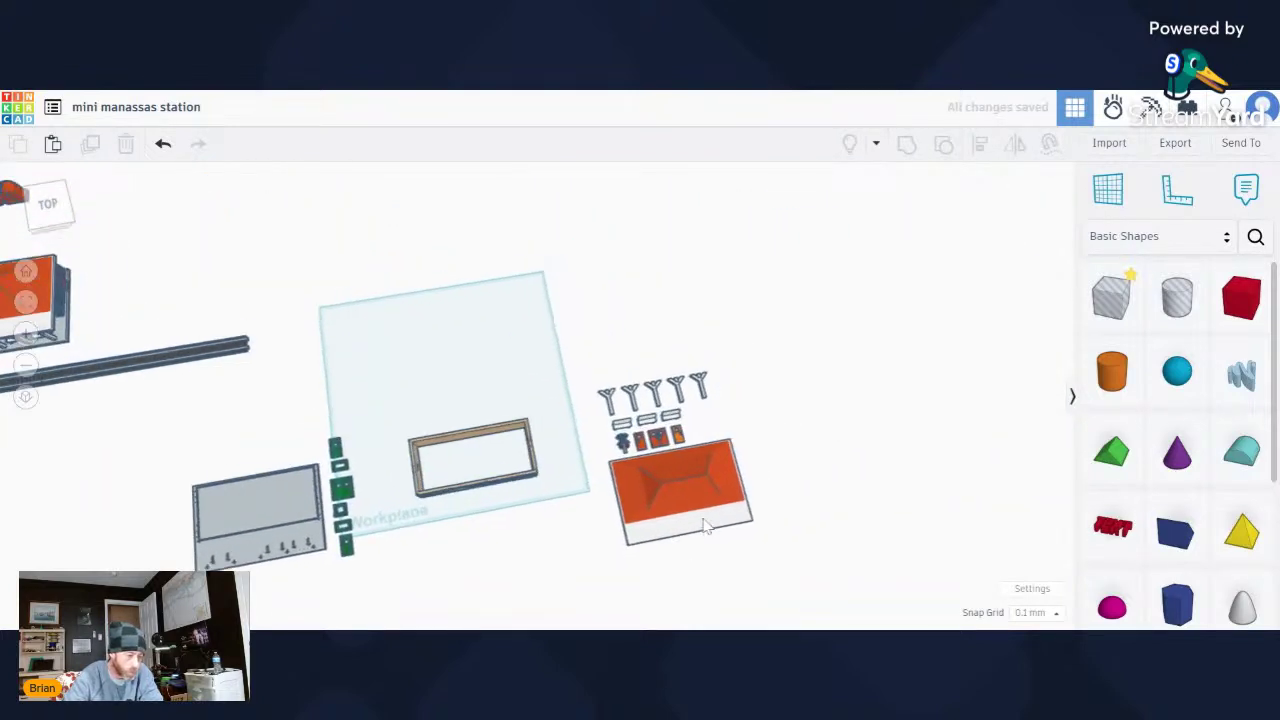
pyautogui.scroll(5, 620, 485)
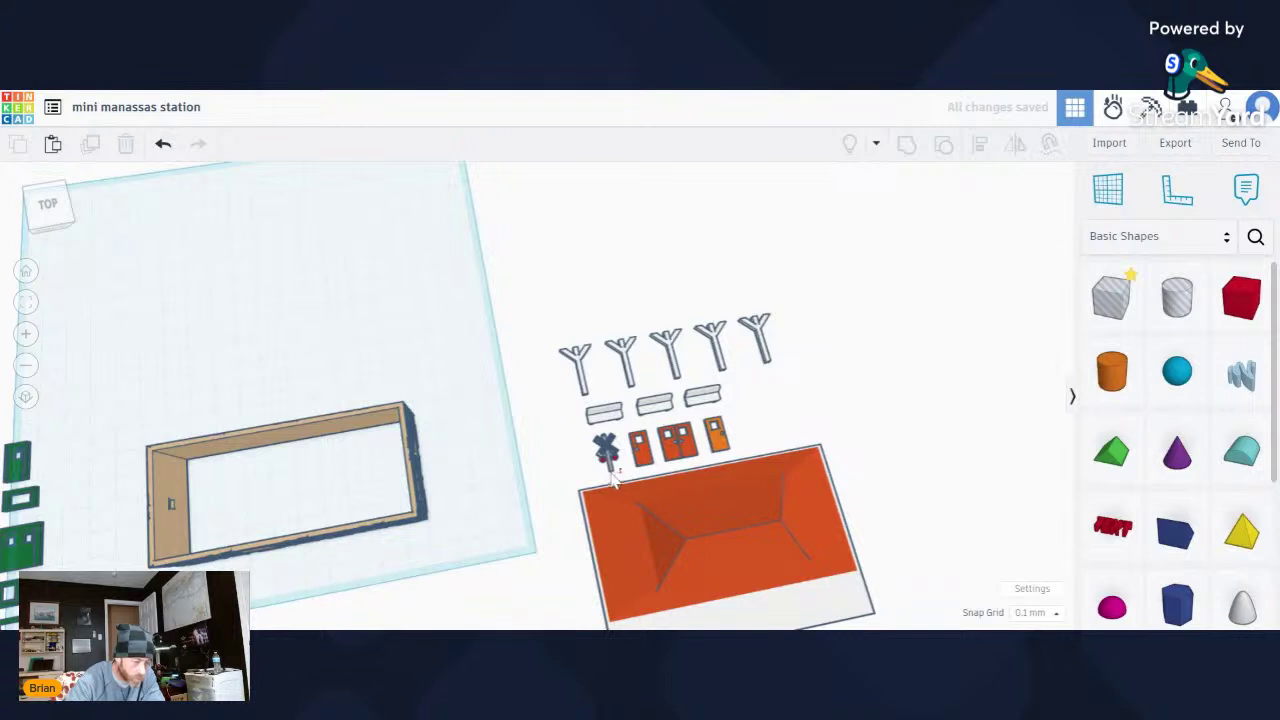
pyautogui.click(606, 453)
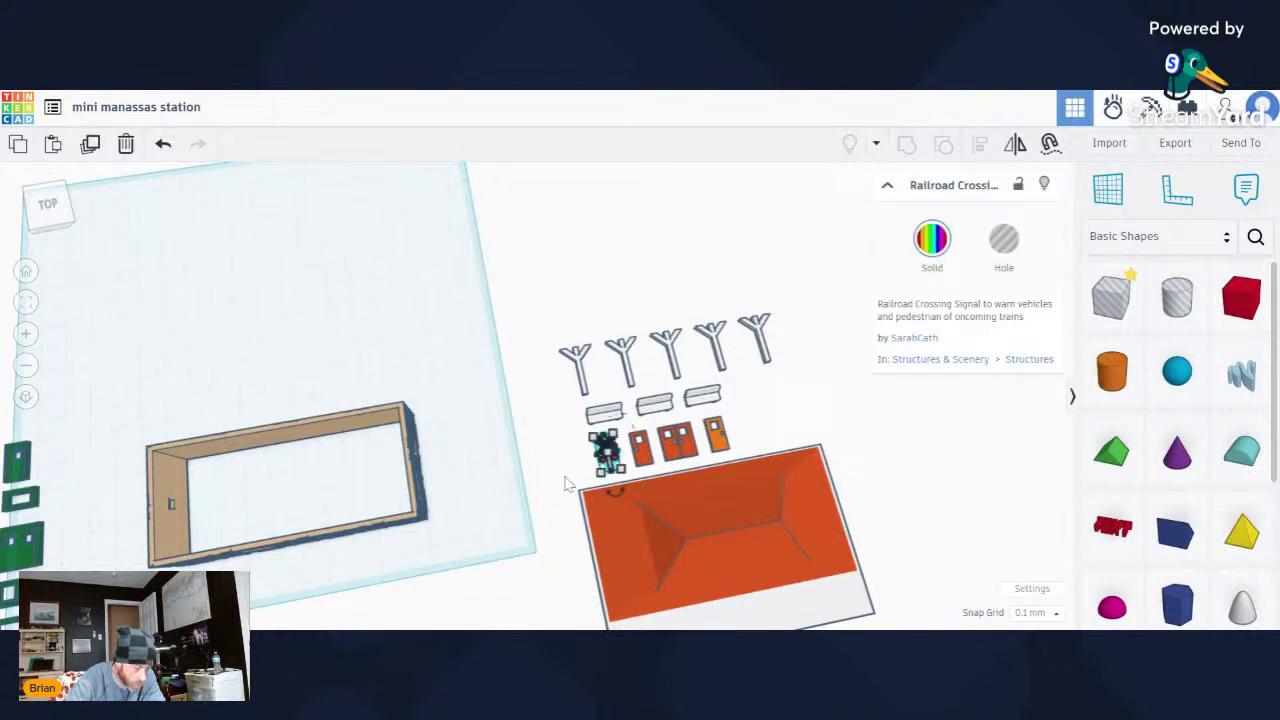
pyautogui.scroll(2, 570, 485)
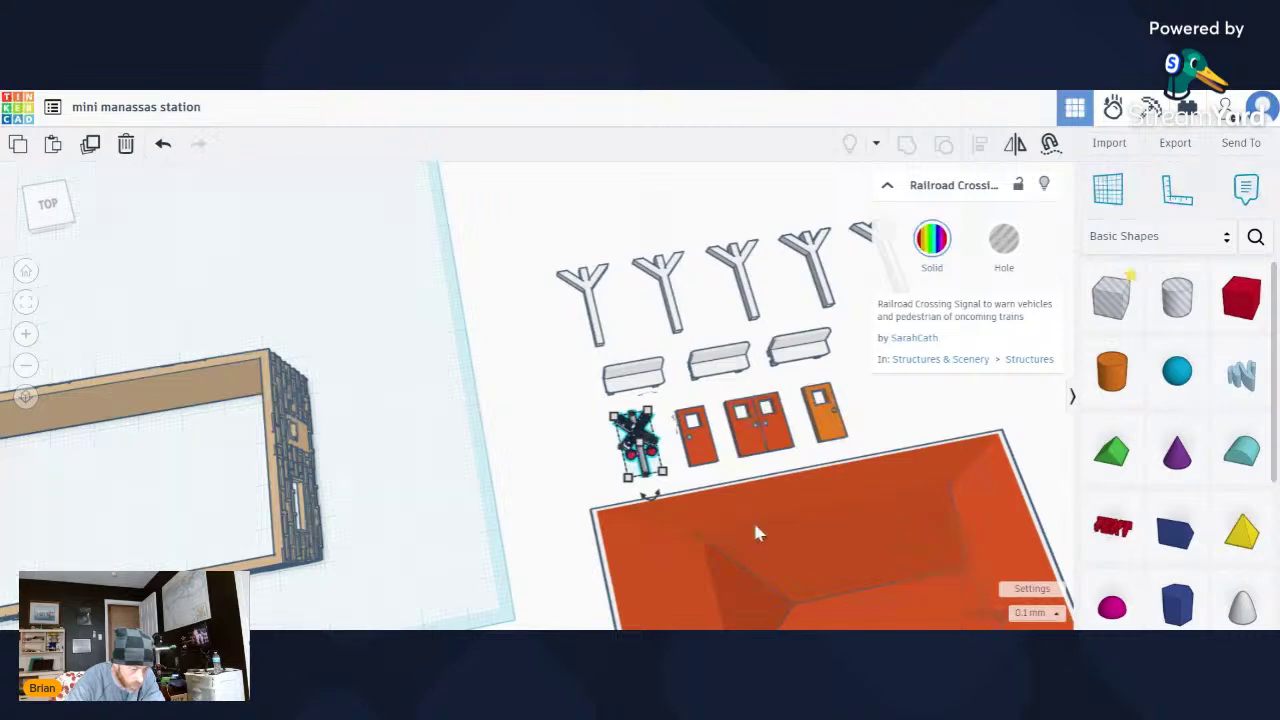
pyautogui.scroll(2, 571, 451)
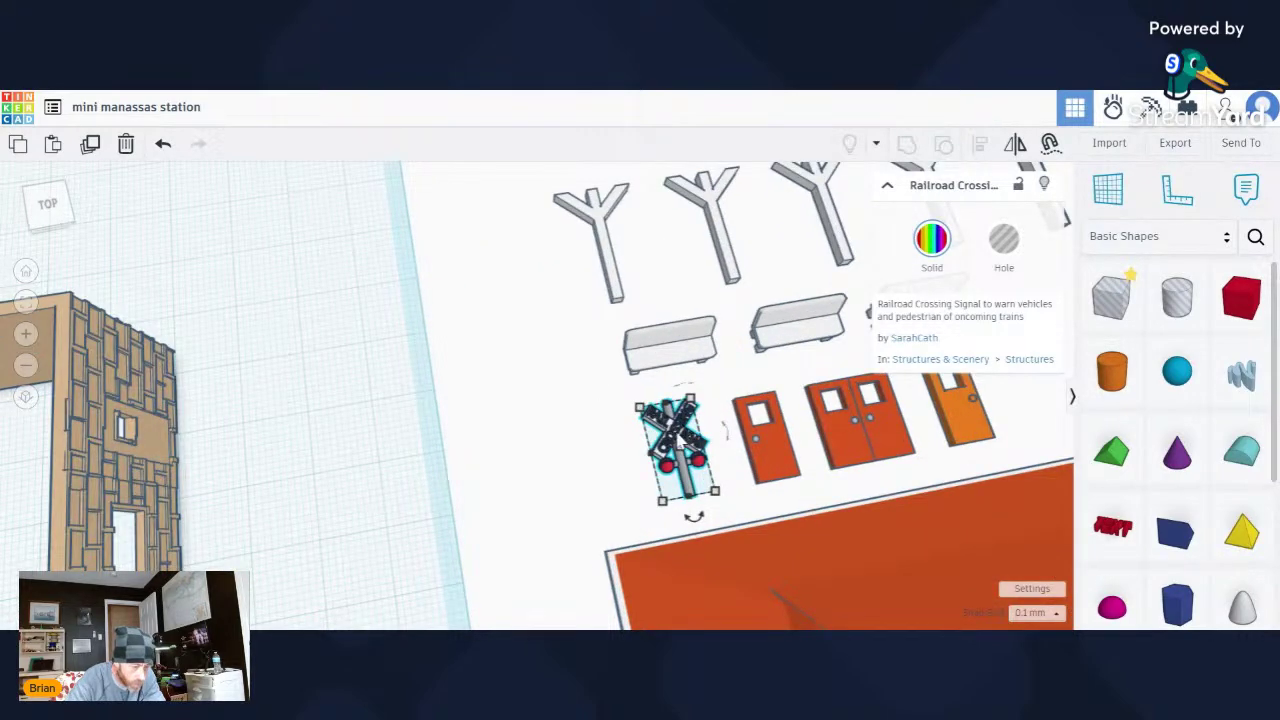
pyautogui.moveTo(684, 440); pyautogui.dragTo(668, 250)
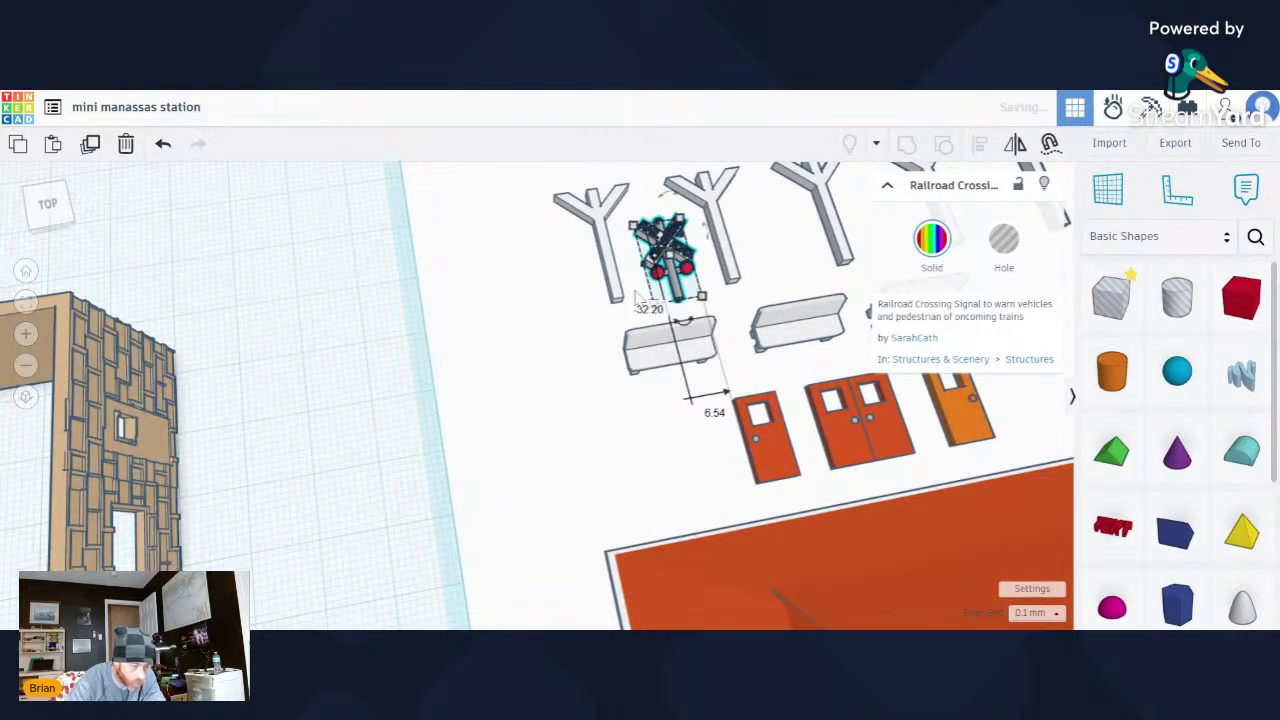
pyautogui.click(526, 420)
pyautogui.scroll(-3, 529, 414)
pyautogui.moveTo(745, 425); pyautogui.dragTo(760, 448, button='right')
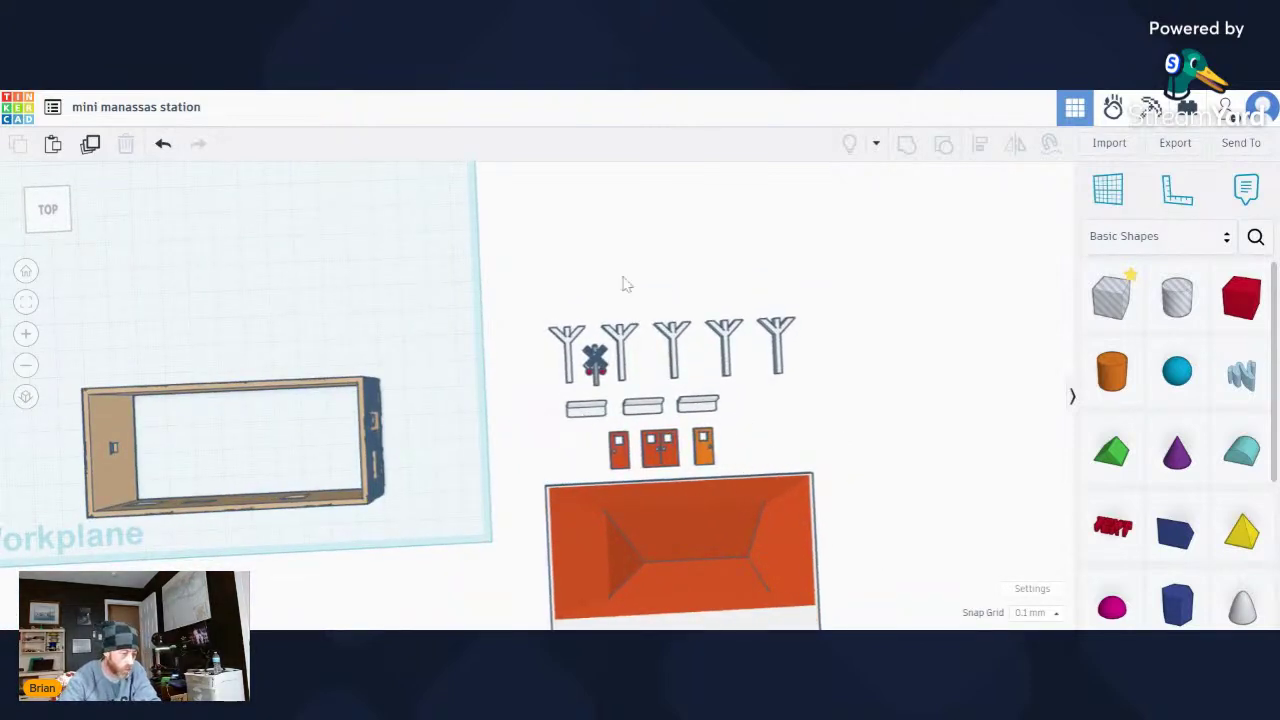
# Move the station walls off the workplane and back behind the grey platform.
pyautogui.moveTo(562, 376); pyautogui.dragTo(563, 390, button='right')
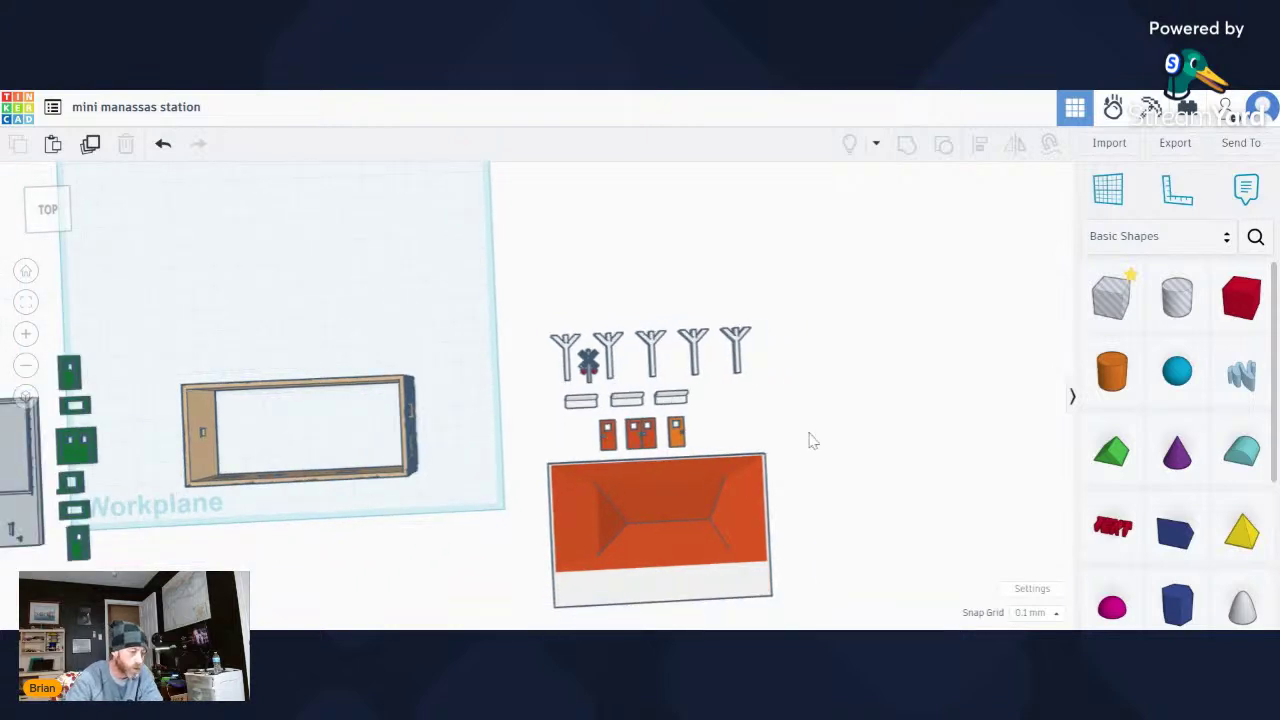
pyautogui.moveTo(809, 436); pyautogui.dragTo(791, 309, button='middle')
pyautogui.moveTo(791, 363); pyautogui.dragTo(789, 302, button='right')
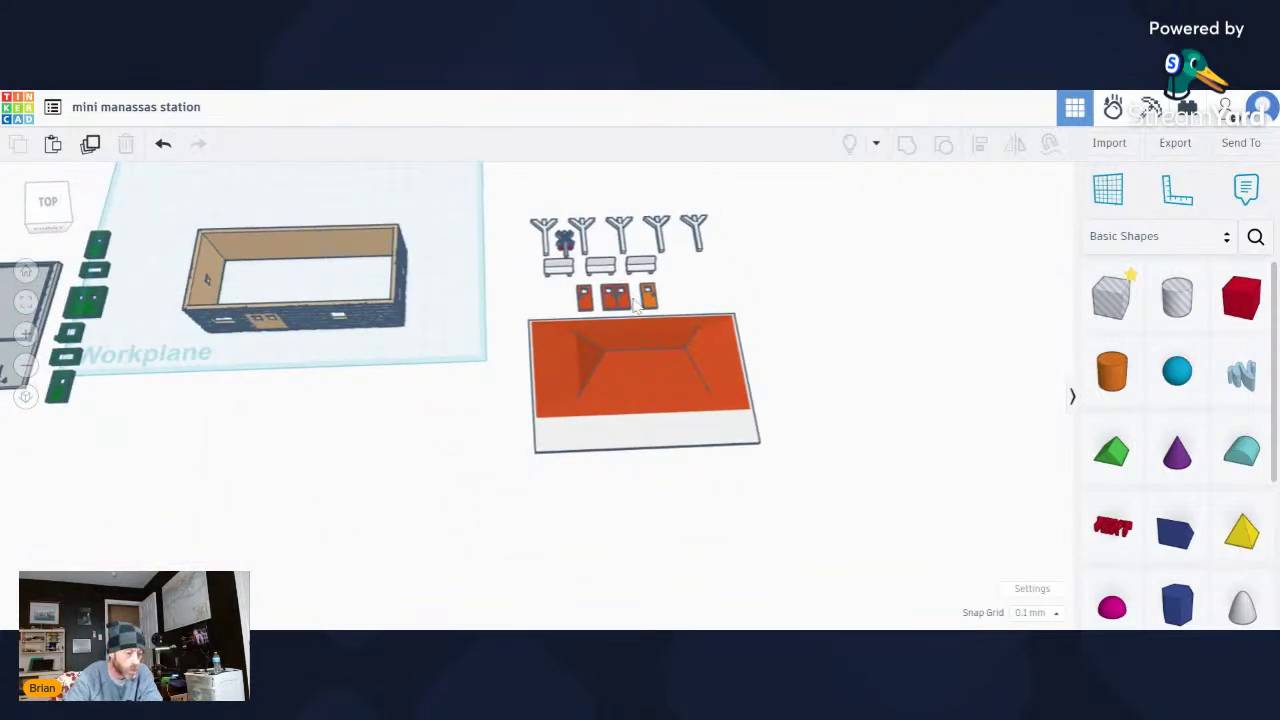
pyautogui.moveTo(307, 412); pyautogui.dragTo(414, 406, button='right')
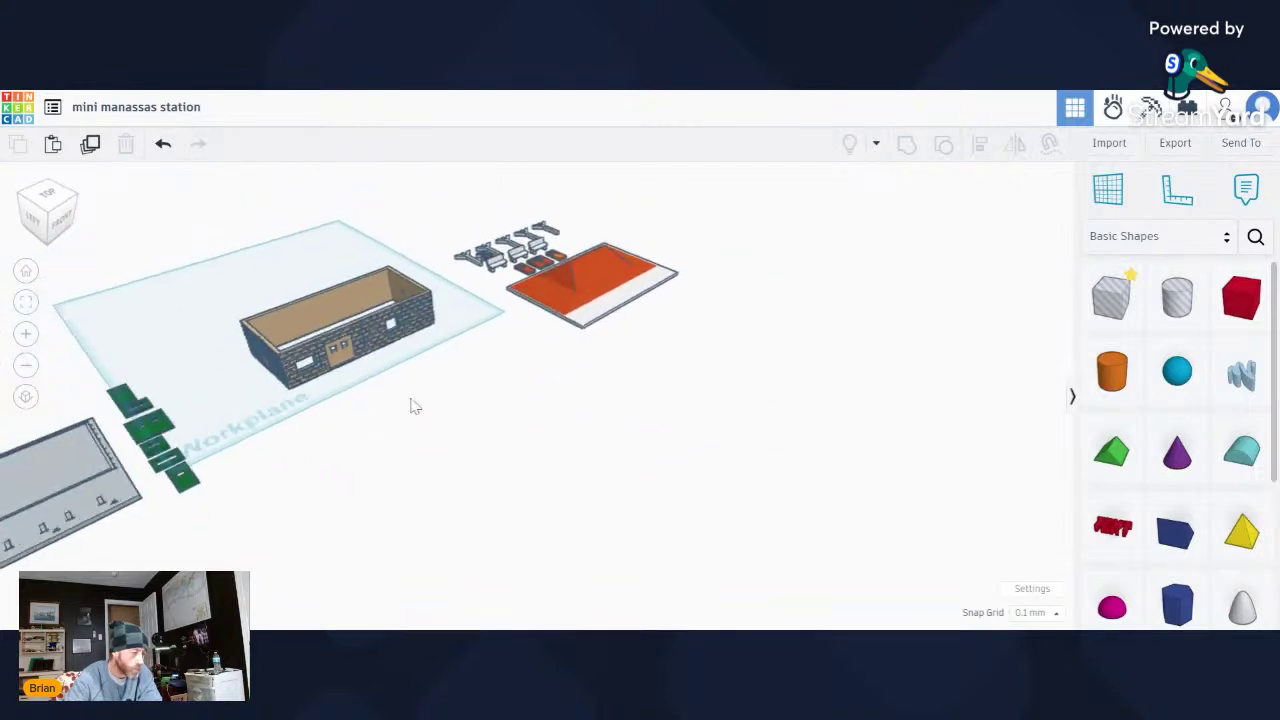
pyautogui.click(342, 350)
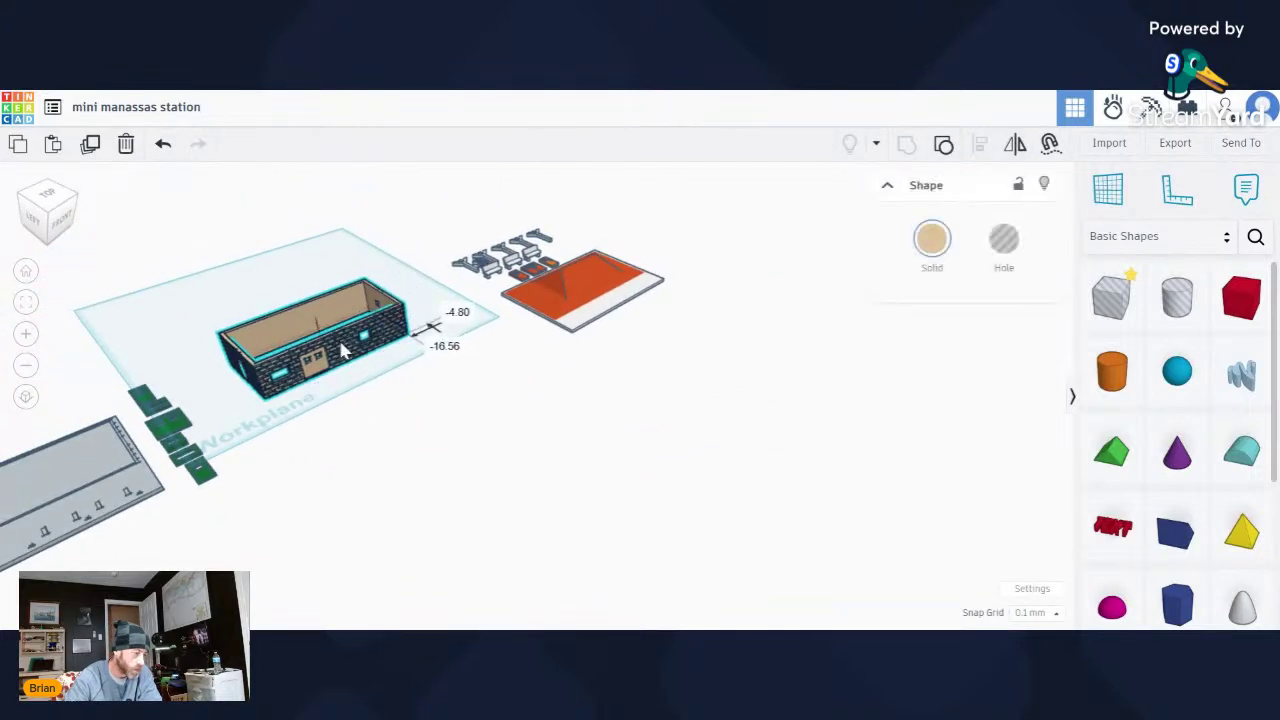
pyautogui.click(371, 463)
pyautogui.moveTo(371, 463); pyautogui.dragTo(580, 425, button='right')
pyautogui.click(692, 410)
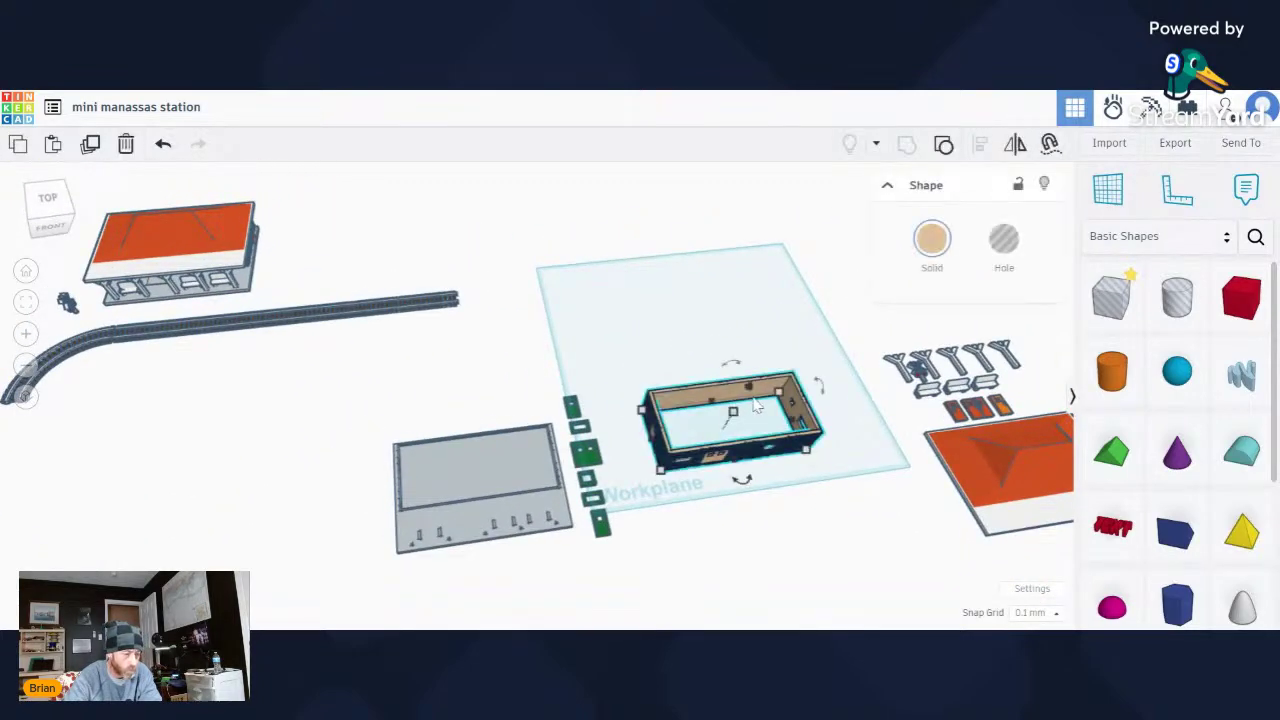
pyautogui.click(800, 515)
pyautogui.moveTo(707, 457); pyautogui.dragTo(440, 389)
pyautogui.click(697, 528)
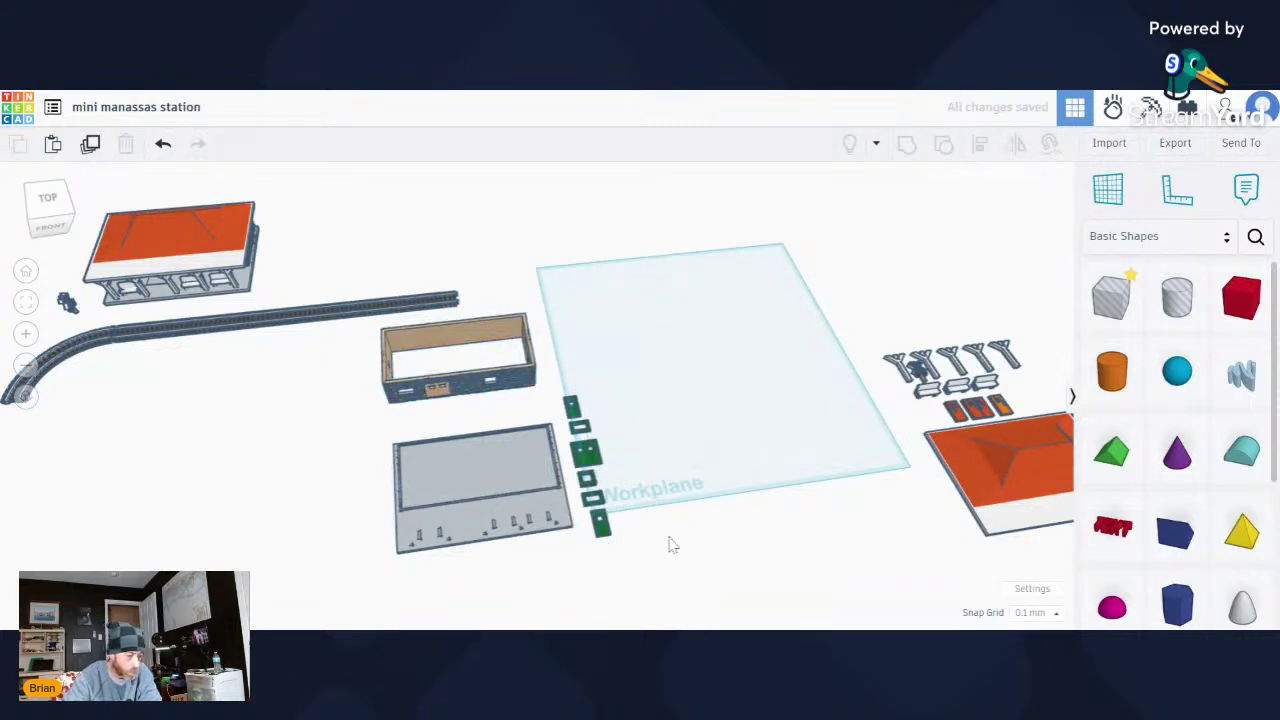
# Move the platform and six green pieces together onto the workplane and export only these seven shapes as an STL file.
pyautogui.moveTo(668, 537); pyautogui.dragTo(381, 408)
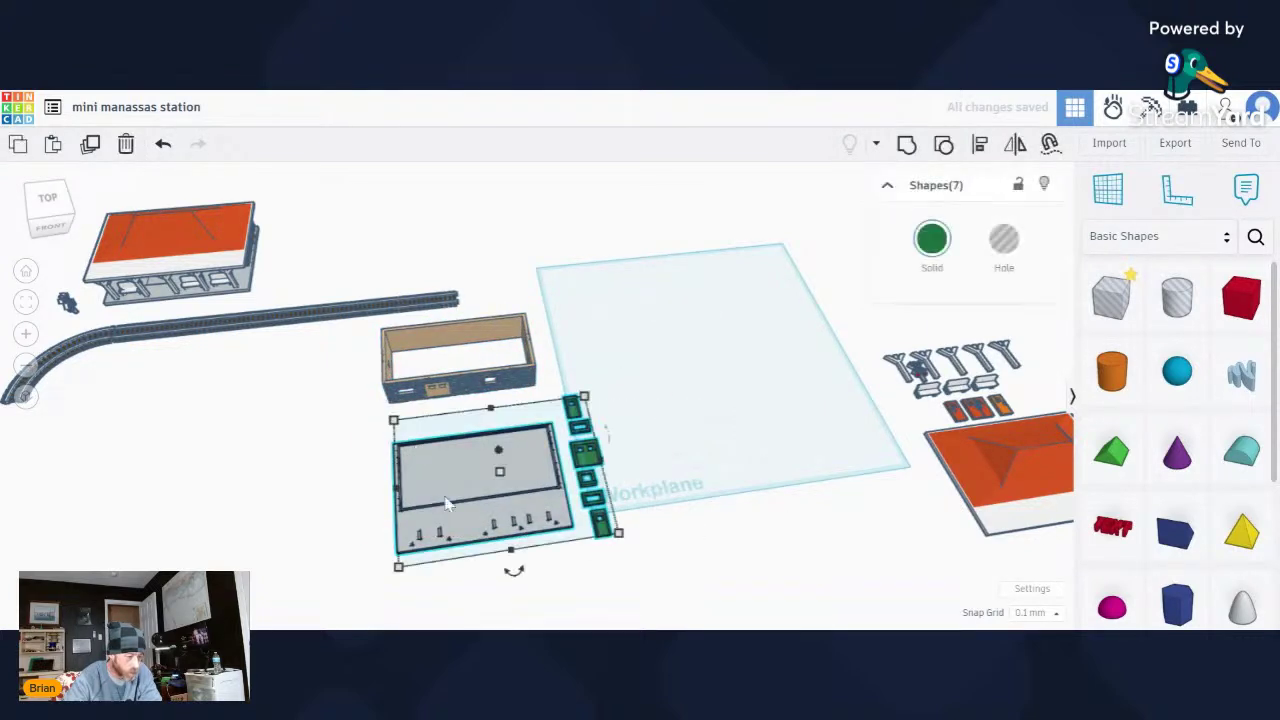
pyautogui.moveTo(477, 486); pyautogui.dragTo(660, 368)
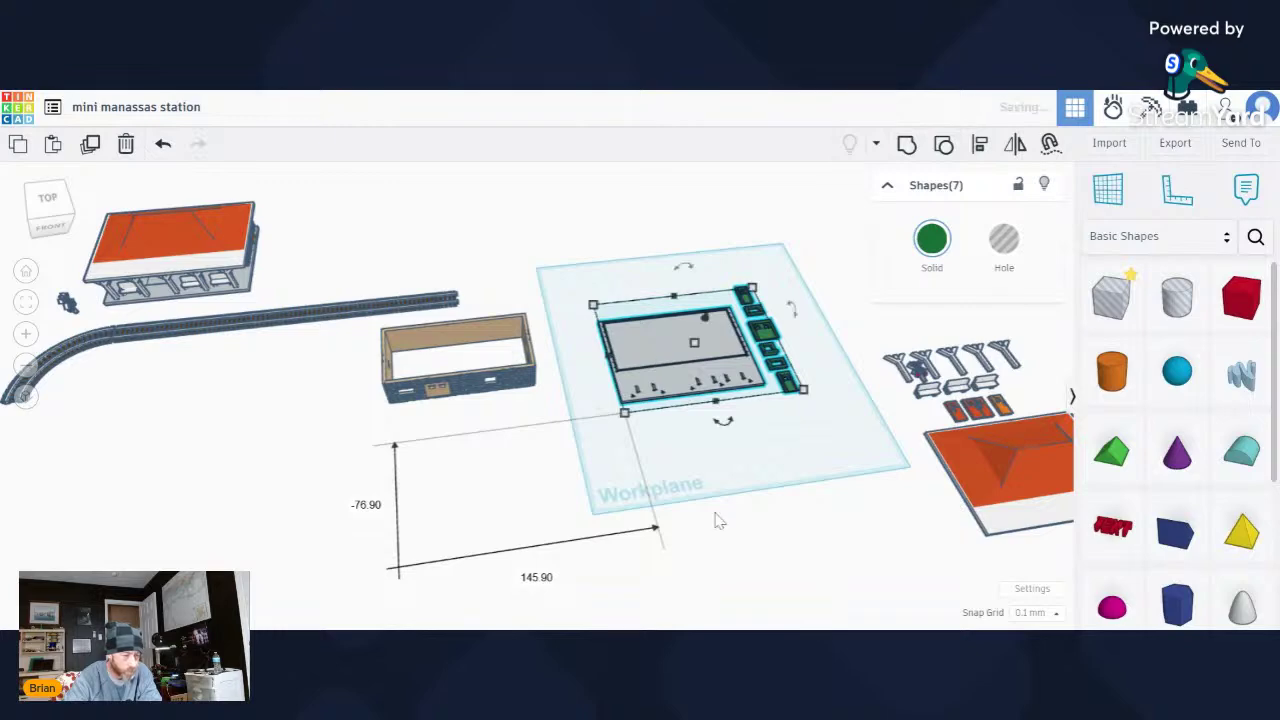
pyautogui.moveTo(714, 517); pyautogui.dragTo(529, 511, button='right')
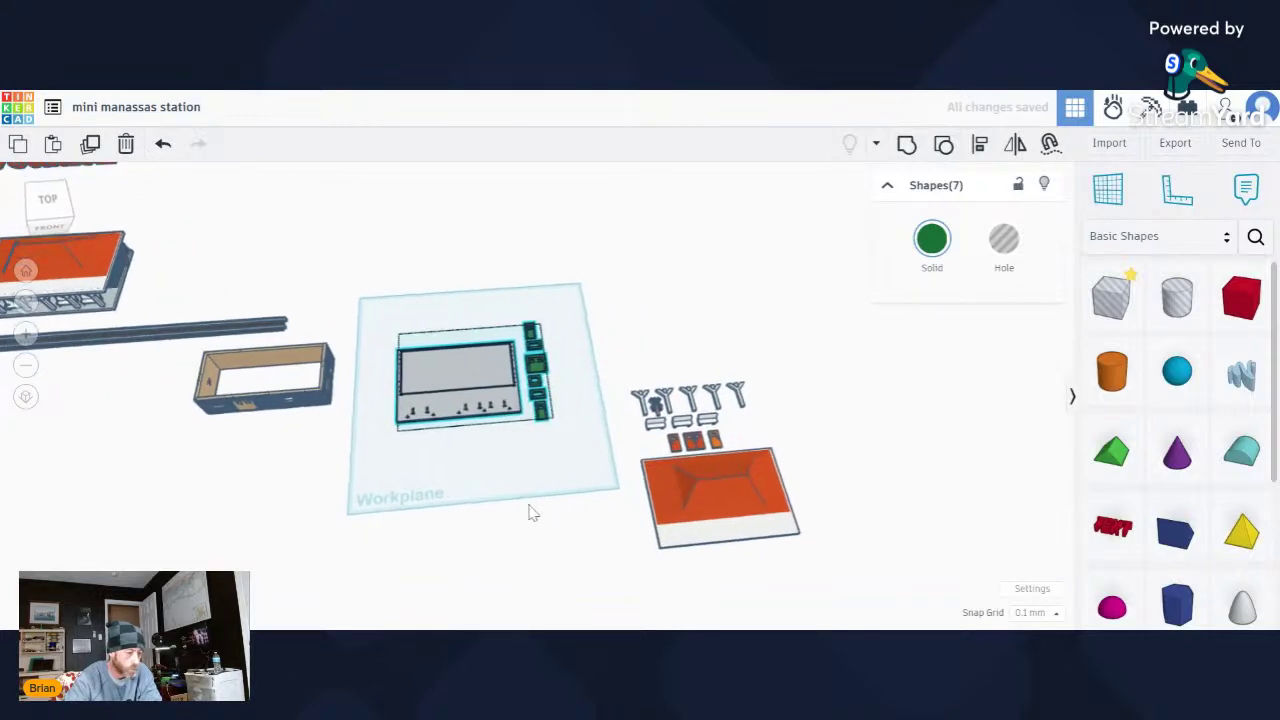
pyautogui.click(1176, 143)
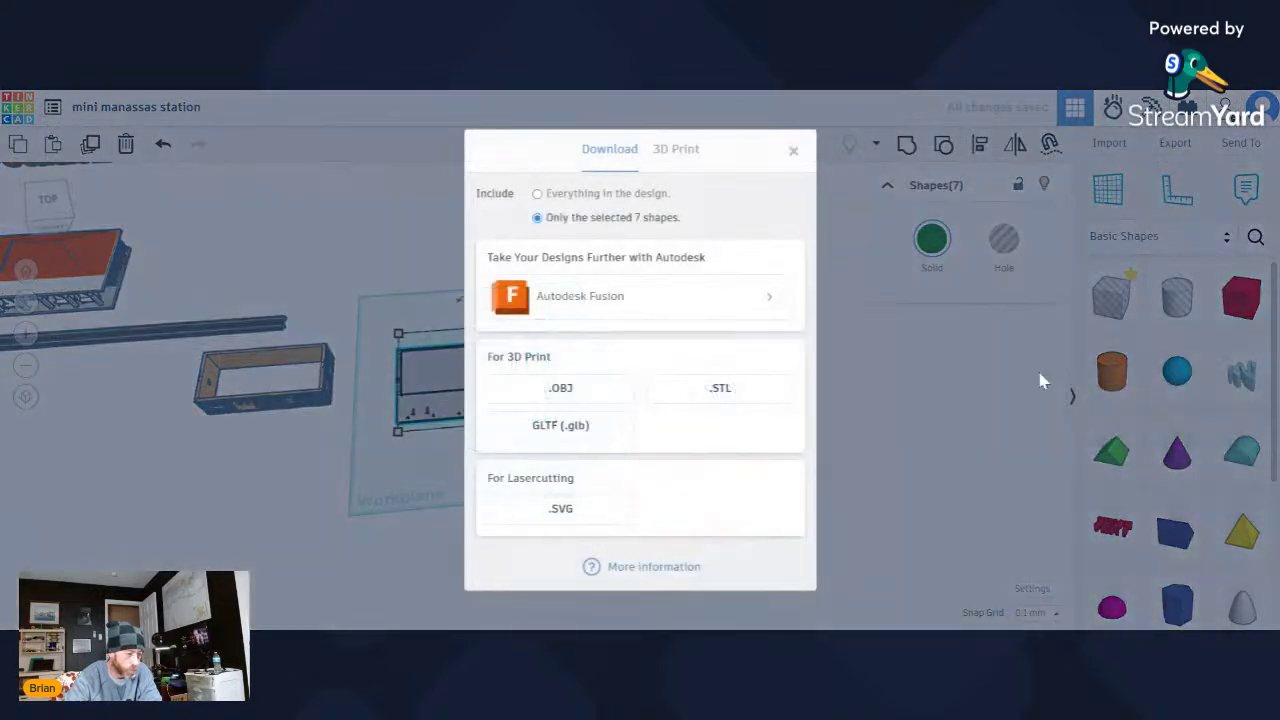
pyautogui.click(723, 392)
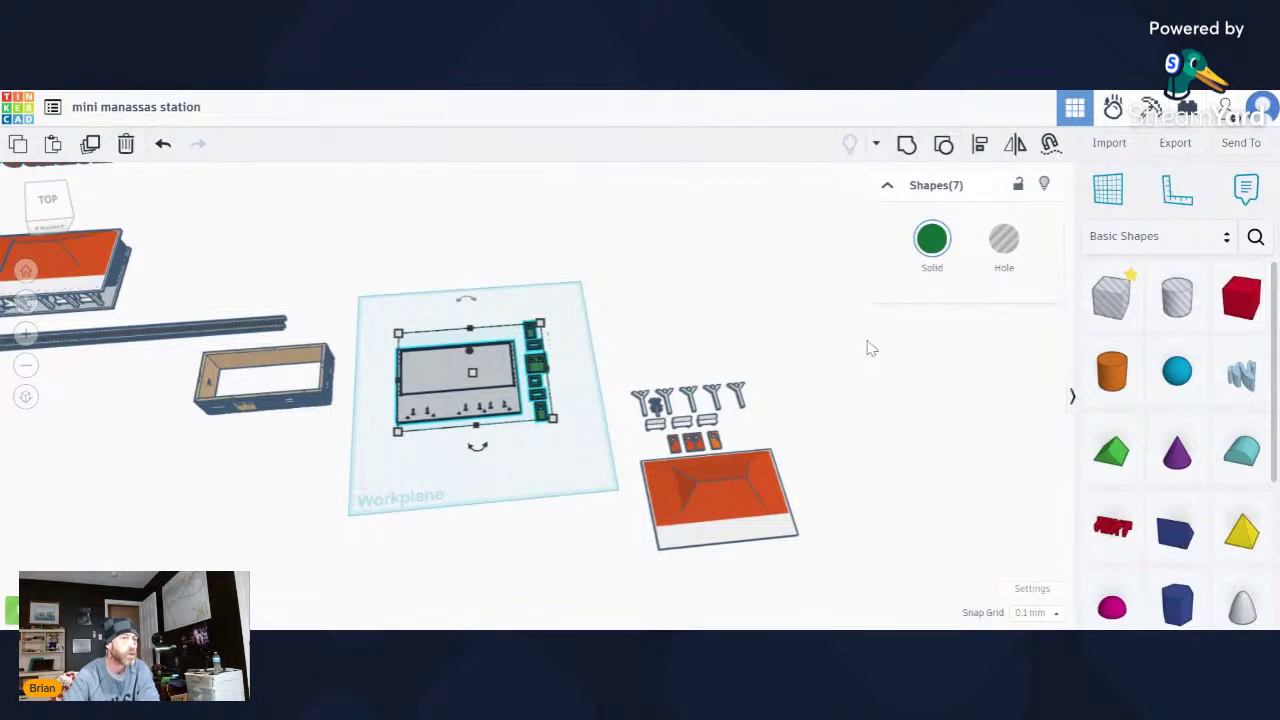